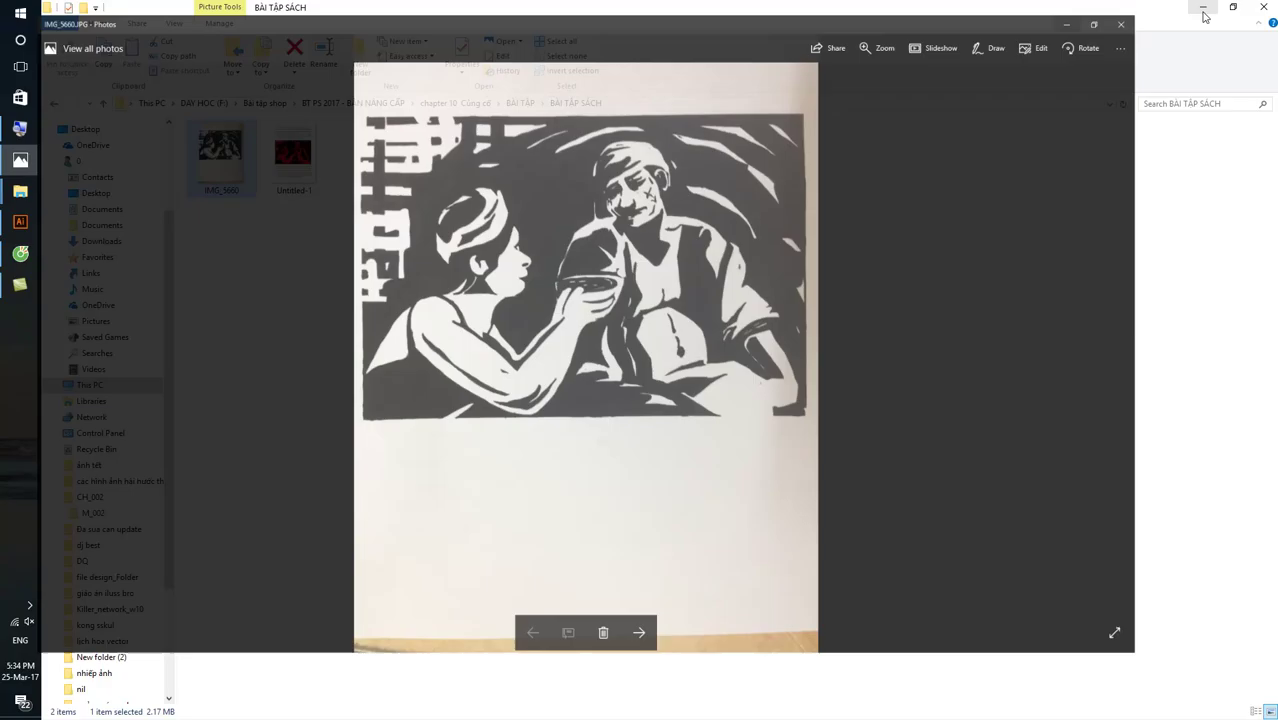
- Dismiss the IMG_5660 file menu without choosing anything and reveal the Windows desktop
mouse_move(221, 158)
left_mouse_down()
mouse_move(98, 230)
mouse_move(231, 147)
left_mouse_up()
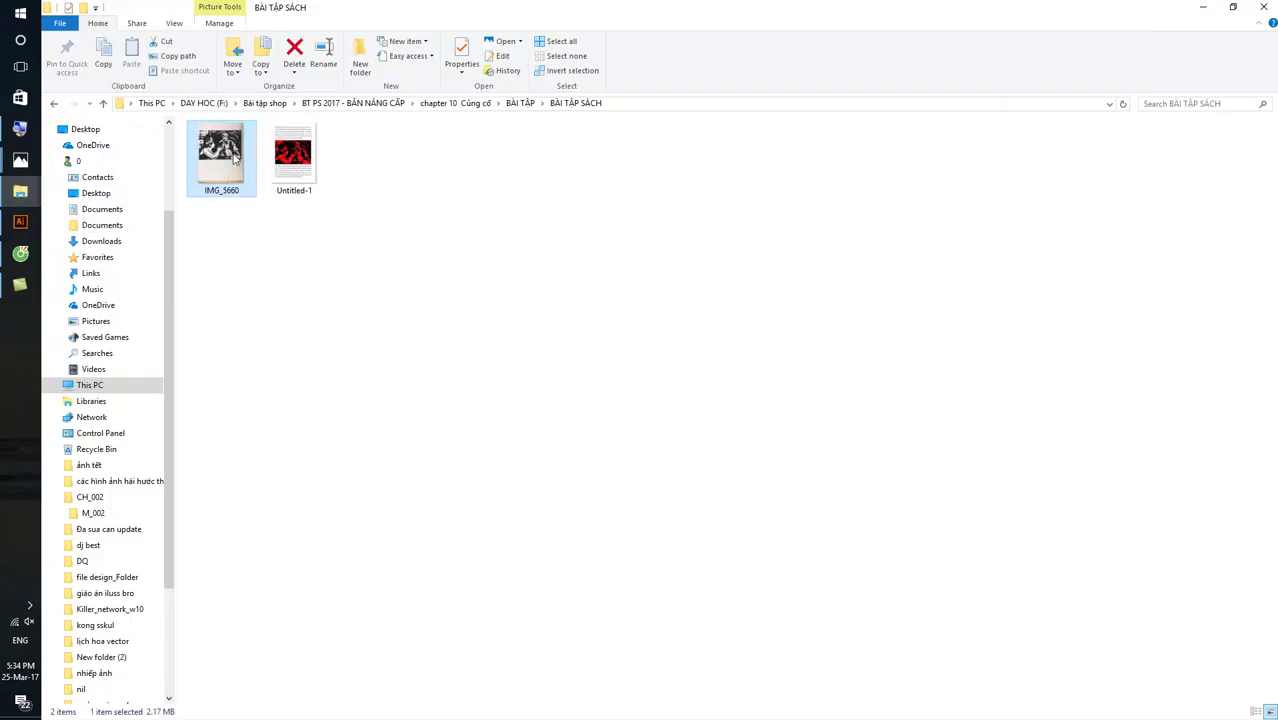
right_click(231, 147)
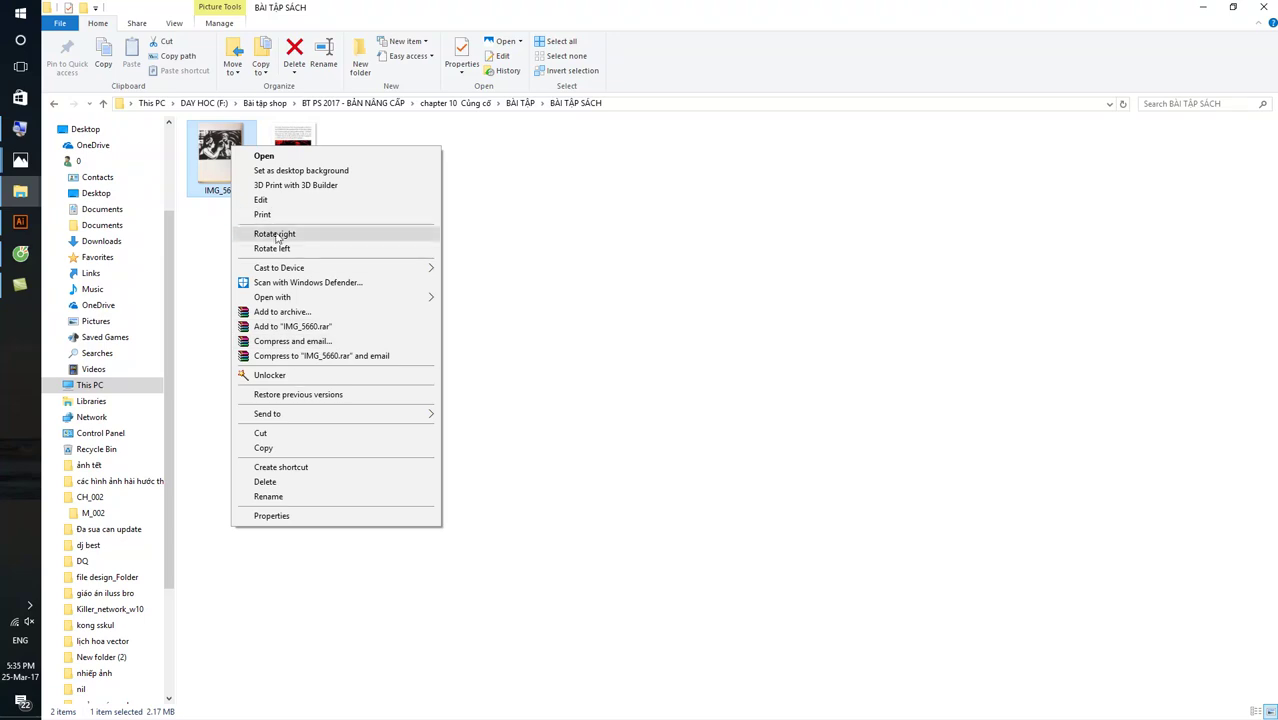
left_click(221, 236)
key("super+d")
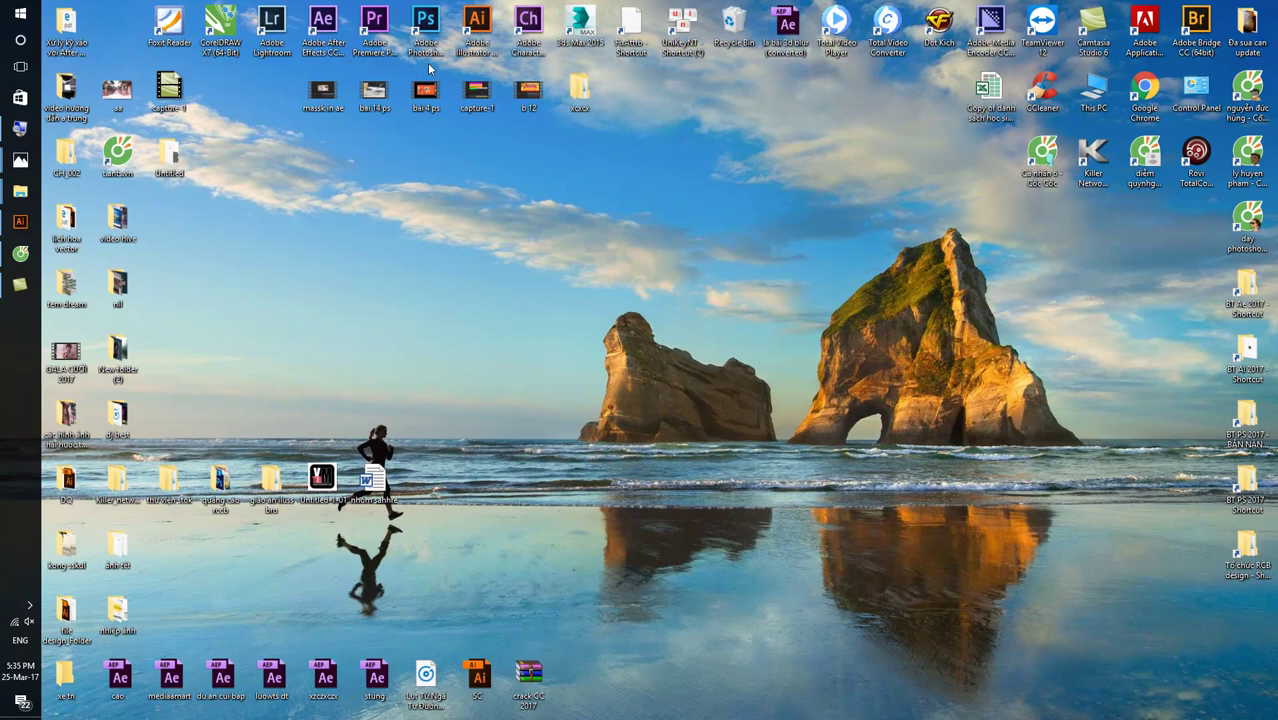
- Launch Photoshop CC 2015 from its desktop icon and close the Welcome screen
left_click(425, 18)
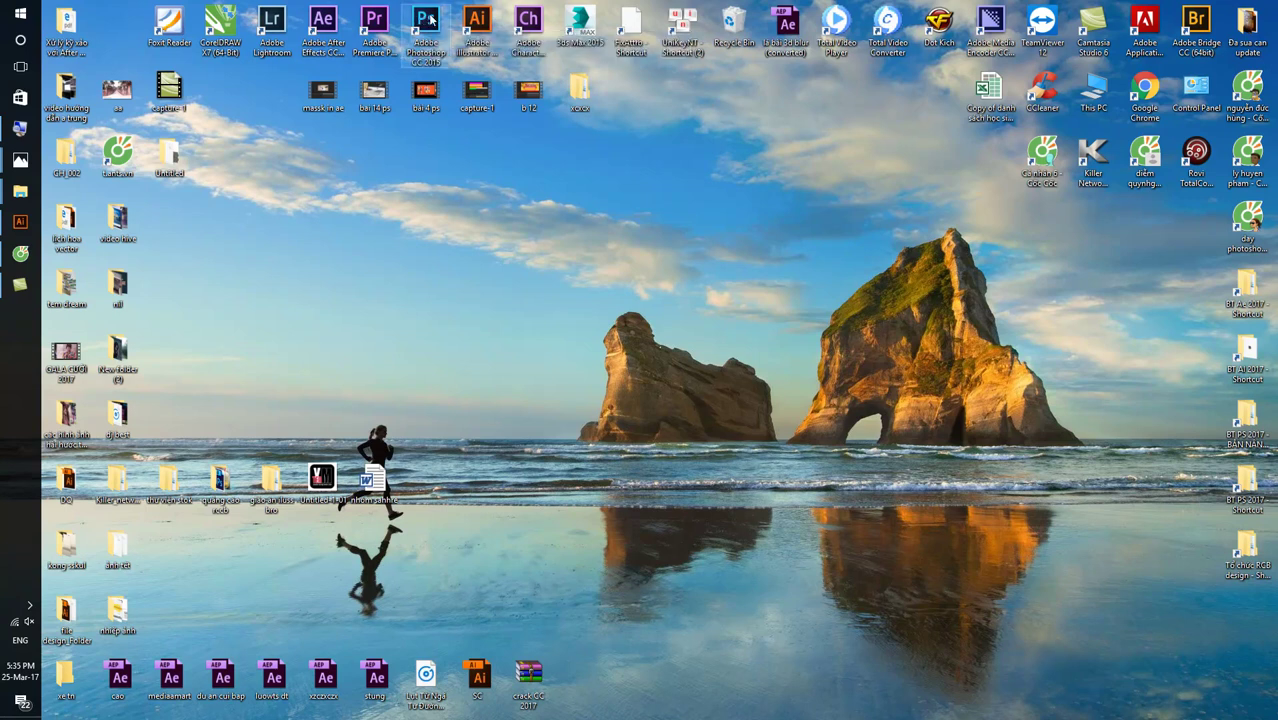
double_click(428, 20)
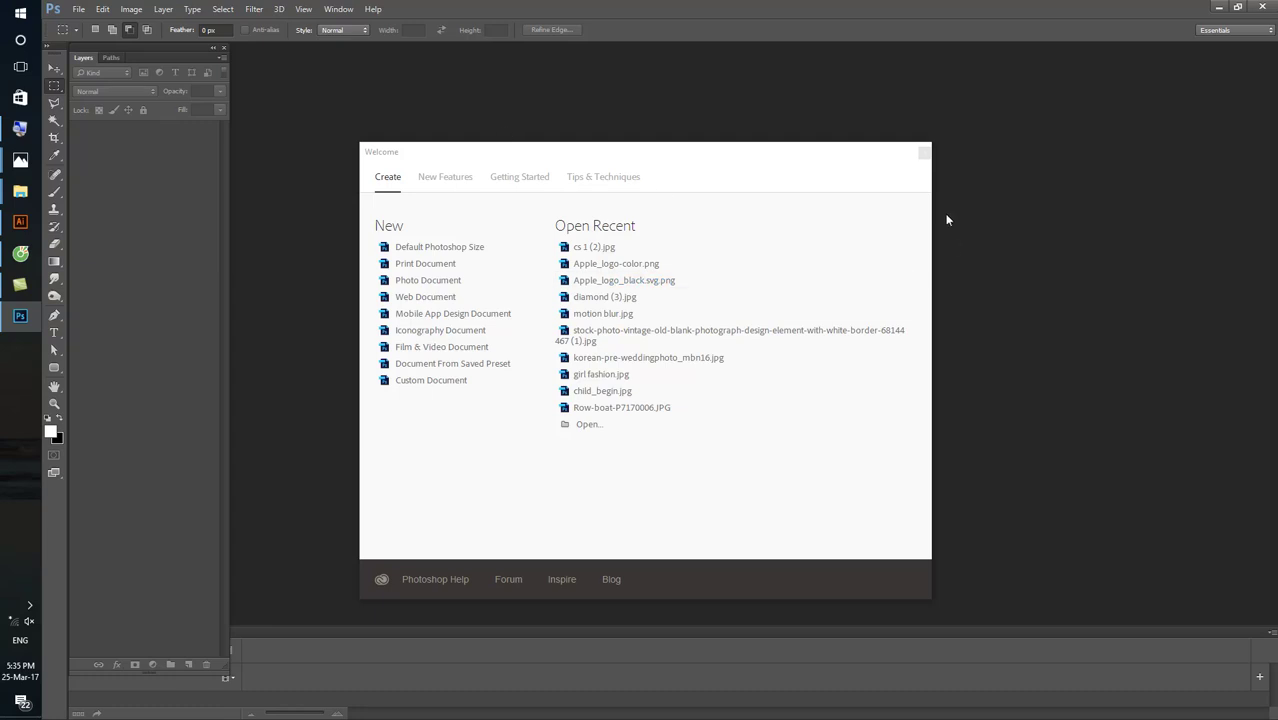
left_click(922, 154)
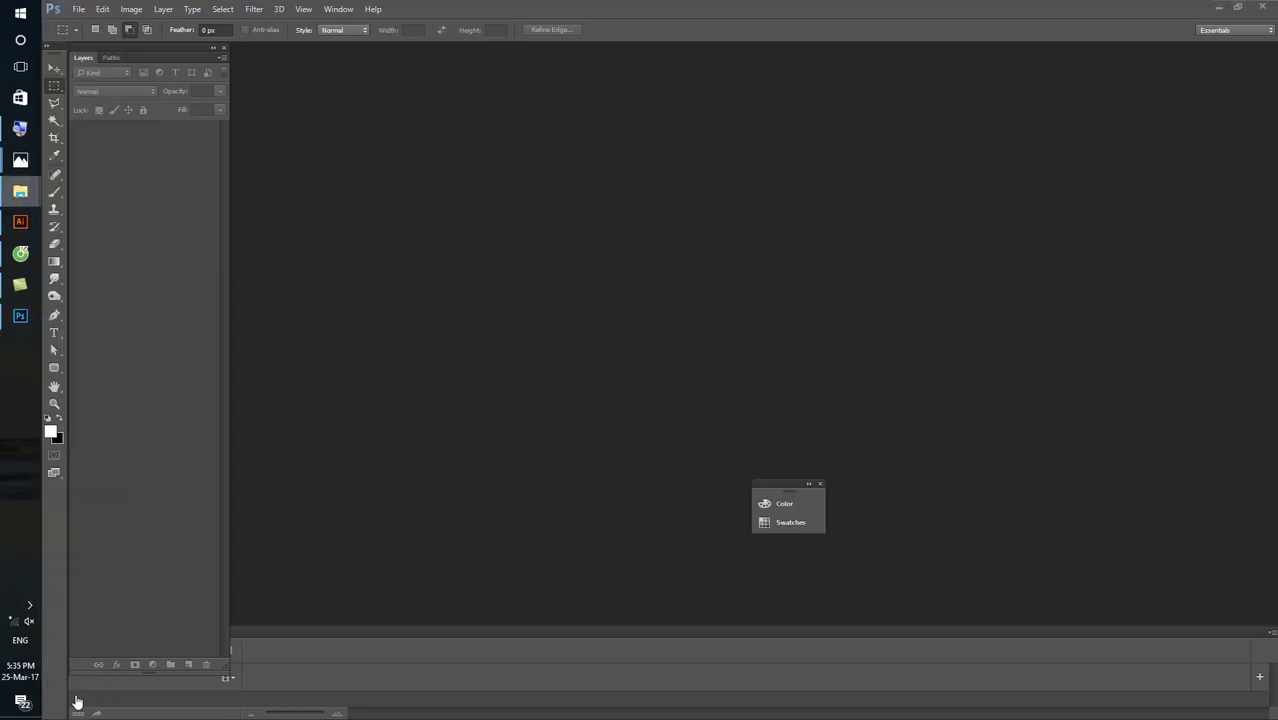
- Open IMG_5660 in Photoshop and close the Timeline panel
left_click(72, 690)
mouse_move(220, 155)
left_mouse_down()
mouse_move(18, 293)
mouse_move(470, 294)
left_mouse_up()
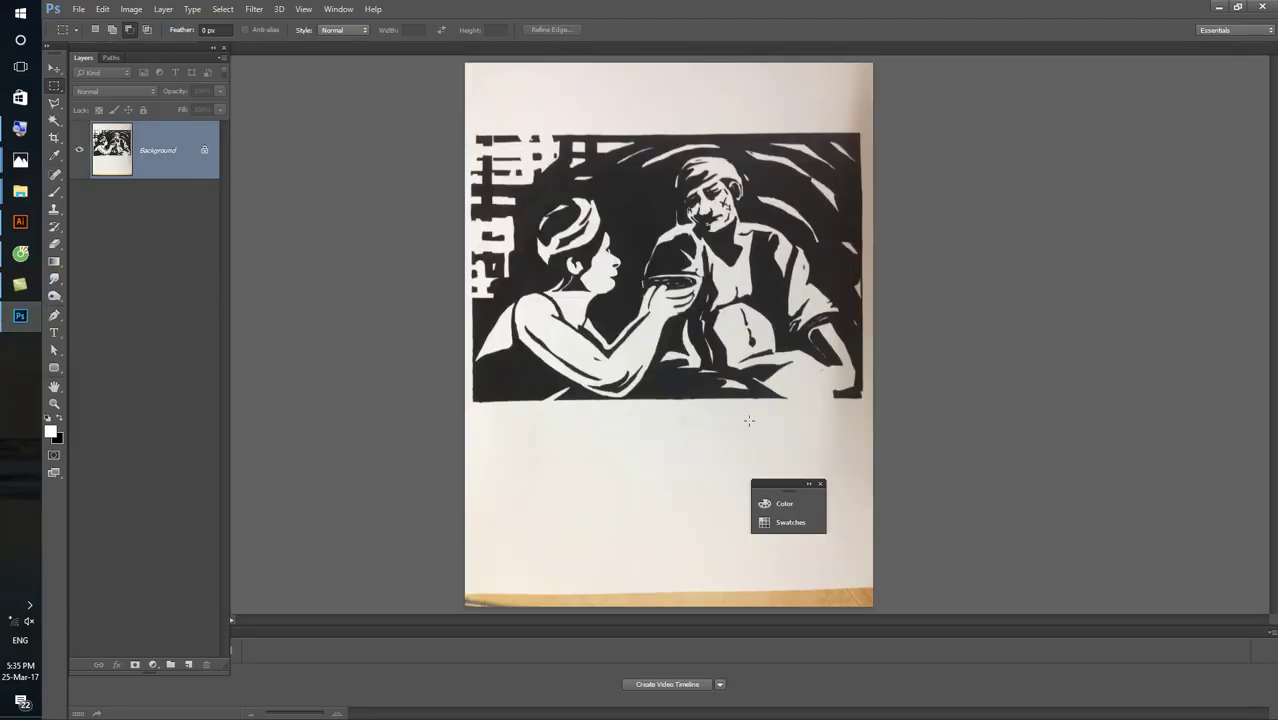
left_click(1241, 629)
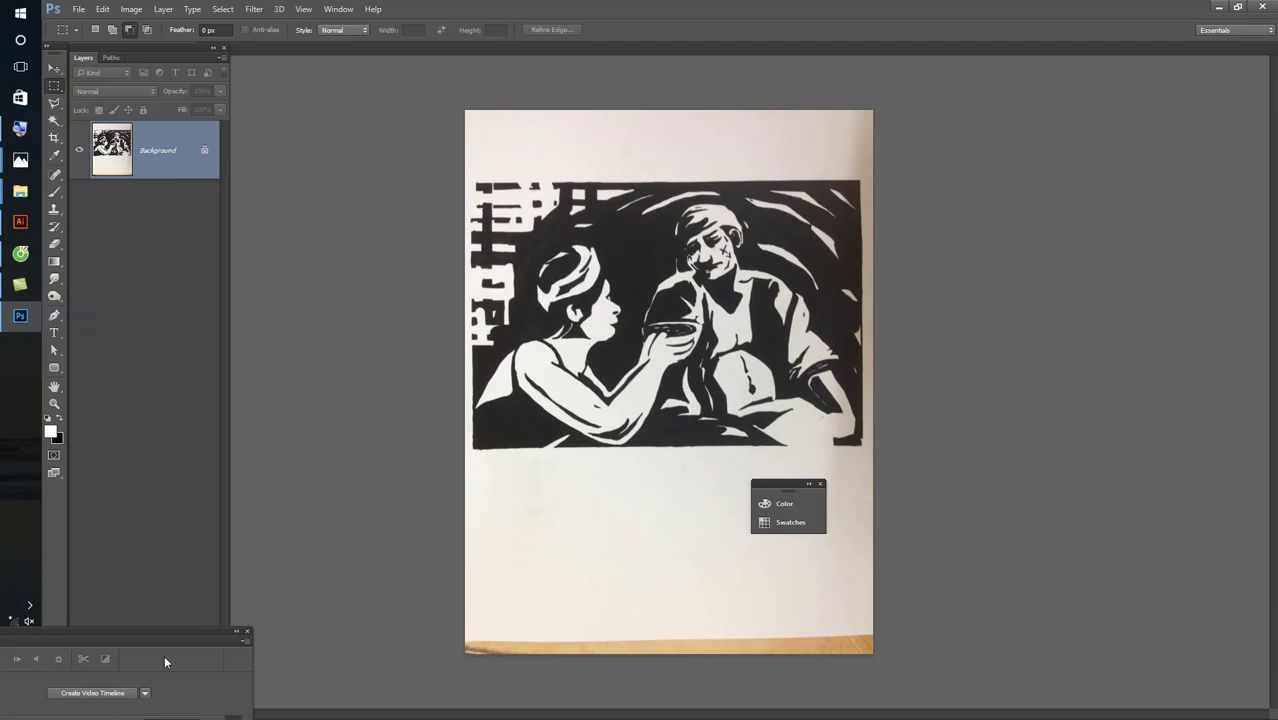
left_click(247, 631)
key("v")
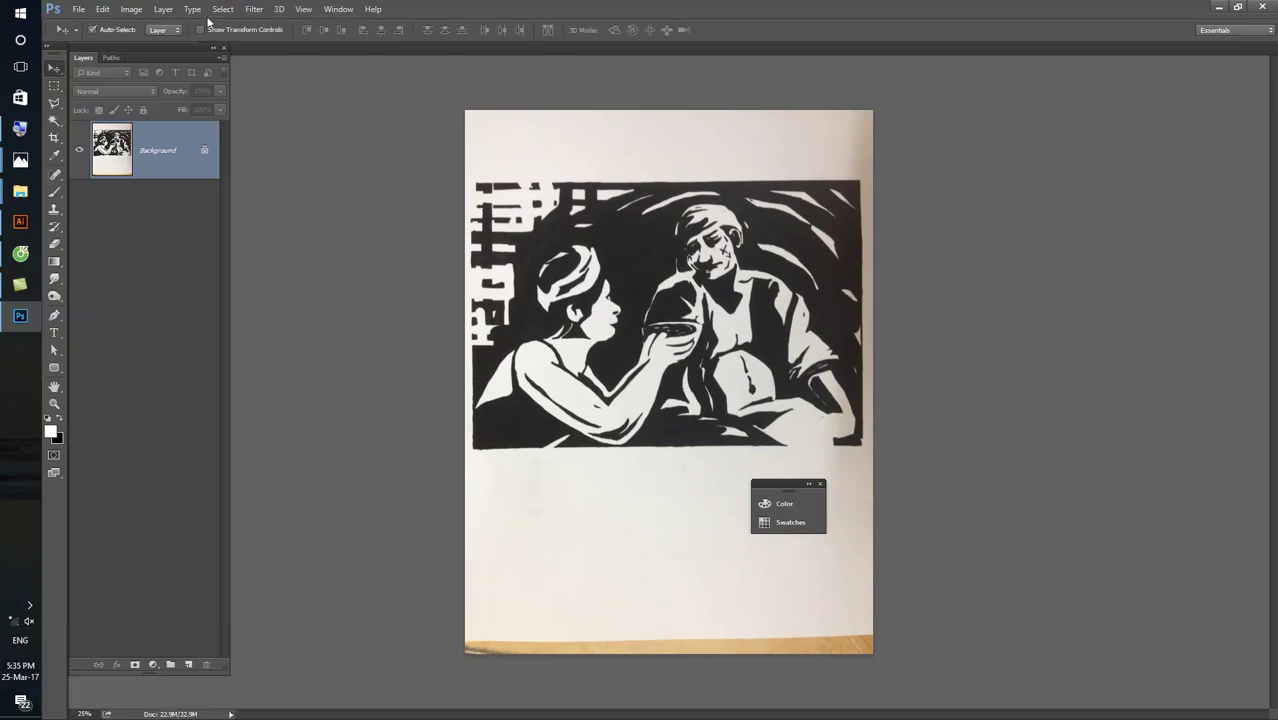
left_click_drag(167, 58, 280, 88)
- Crop the photo tightly around the black-and-white artwork
key("c")
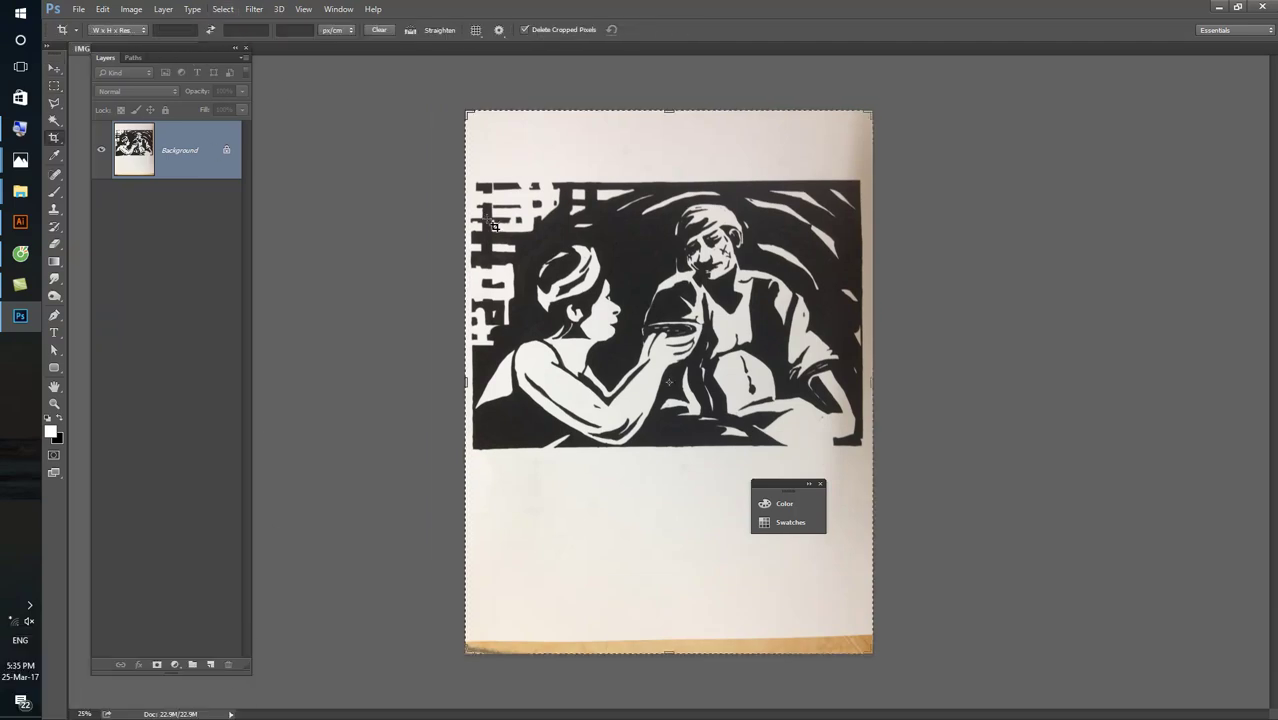
mouse_move(474, 181)
left_mouse_down()
mouse_move(737, 416)
mouse_move(858, 446)
left_mouse_up()
key("Escape")
left_click_drag(480, 188, 858, 446)
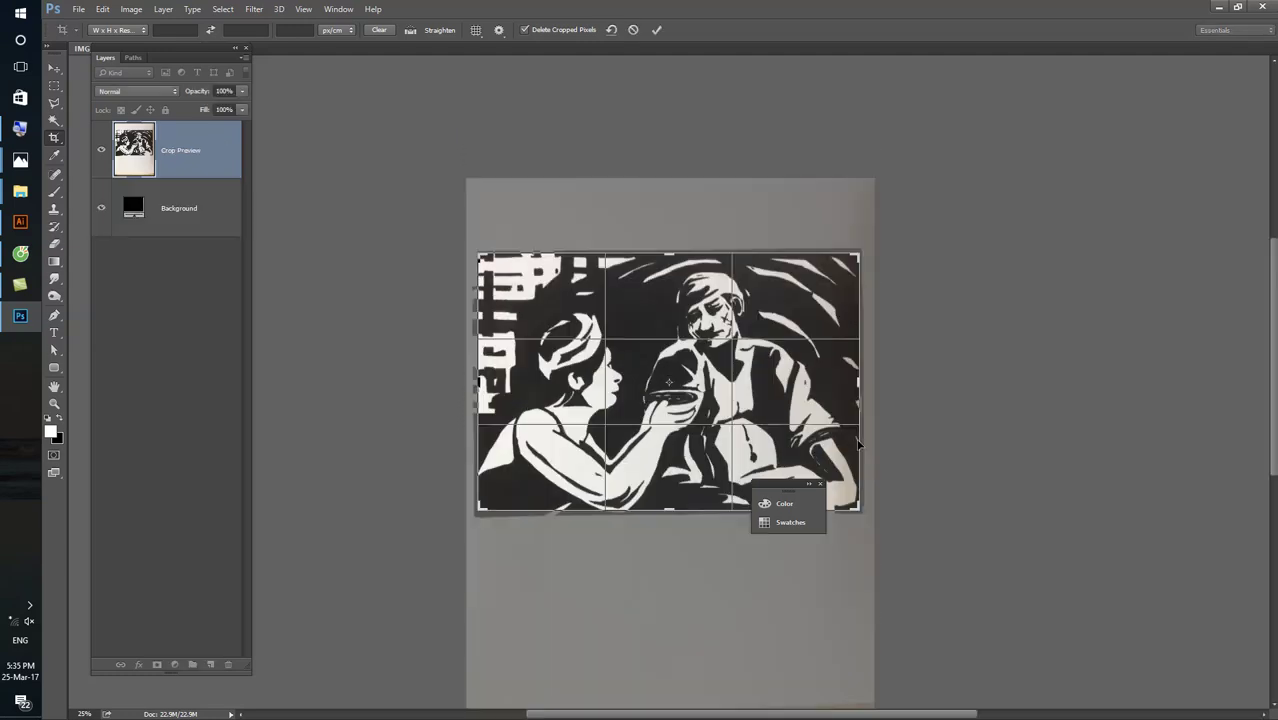
key("Return")
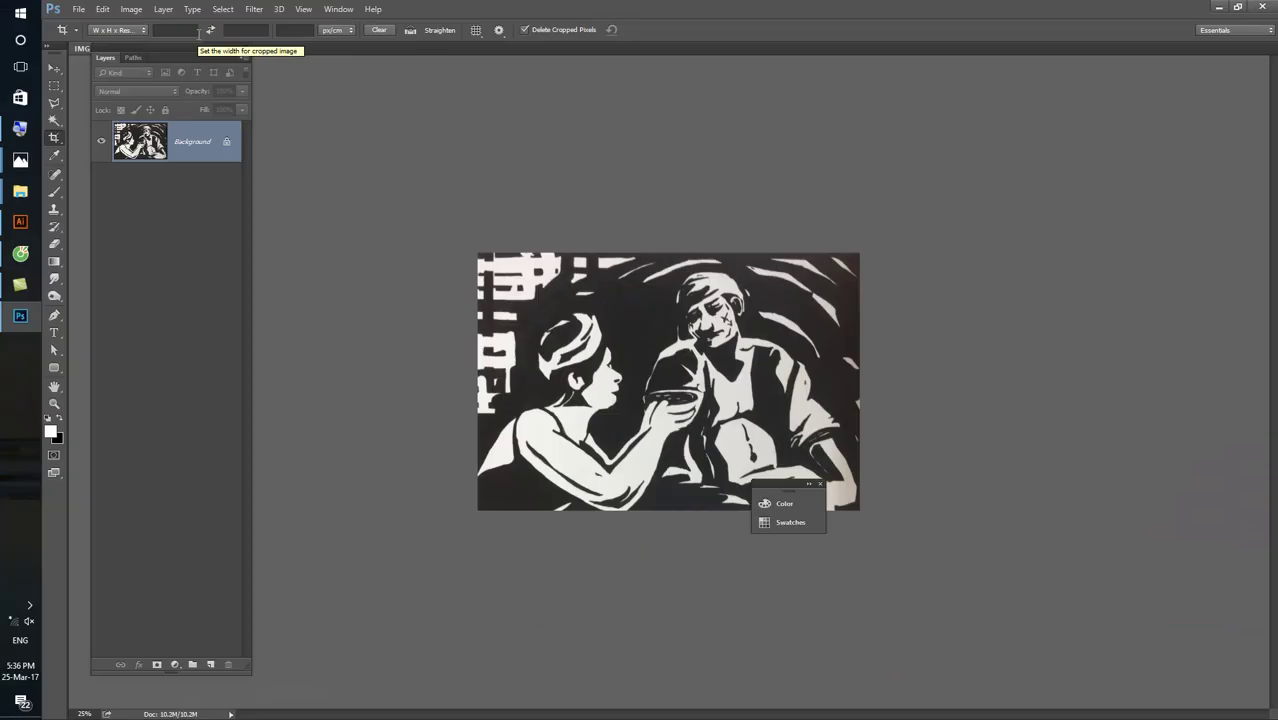
key("v")
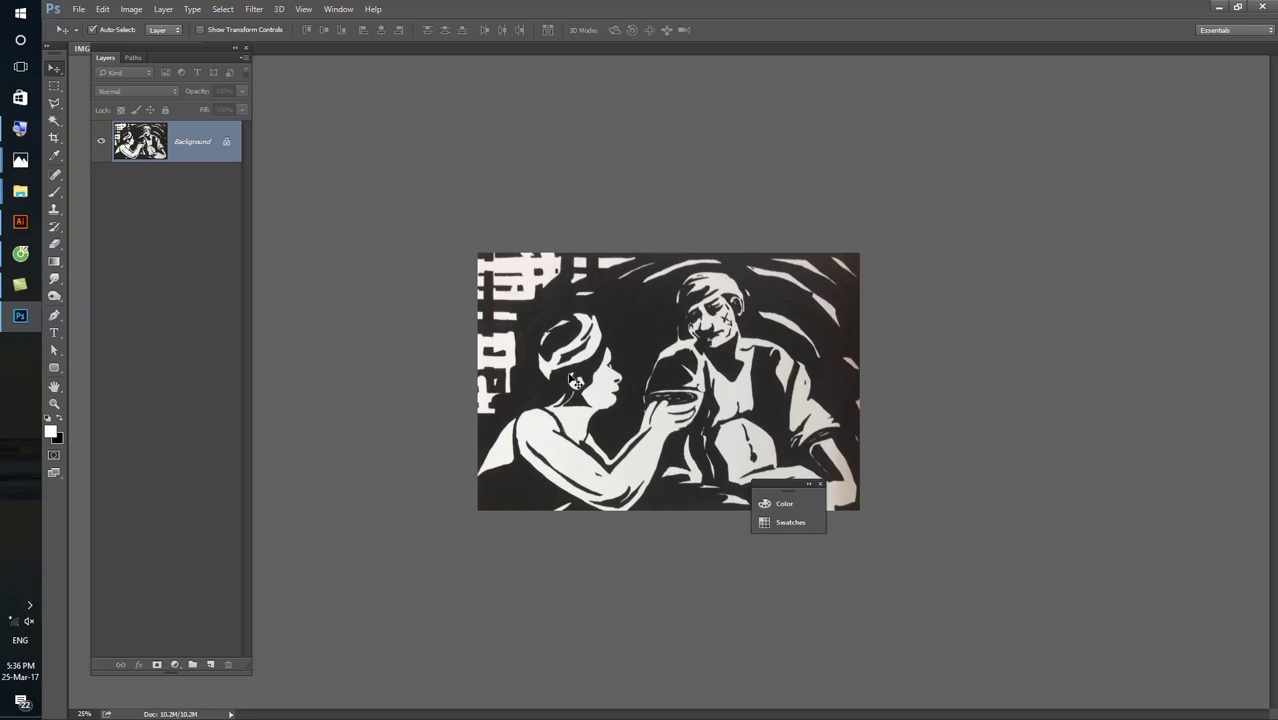
scroll(604, 376, "up", 2)
right_click(325, 337)
left_click(338, 297)
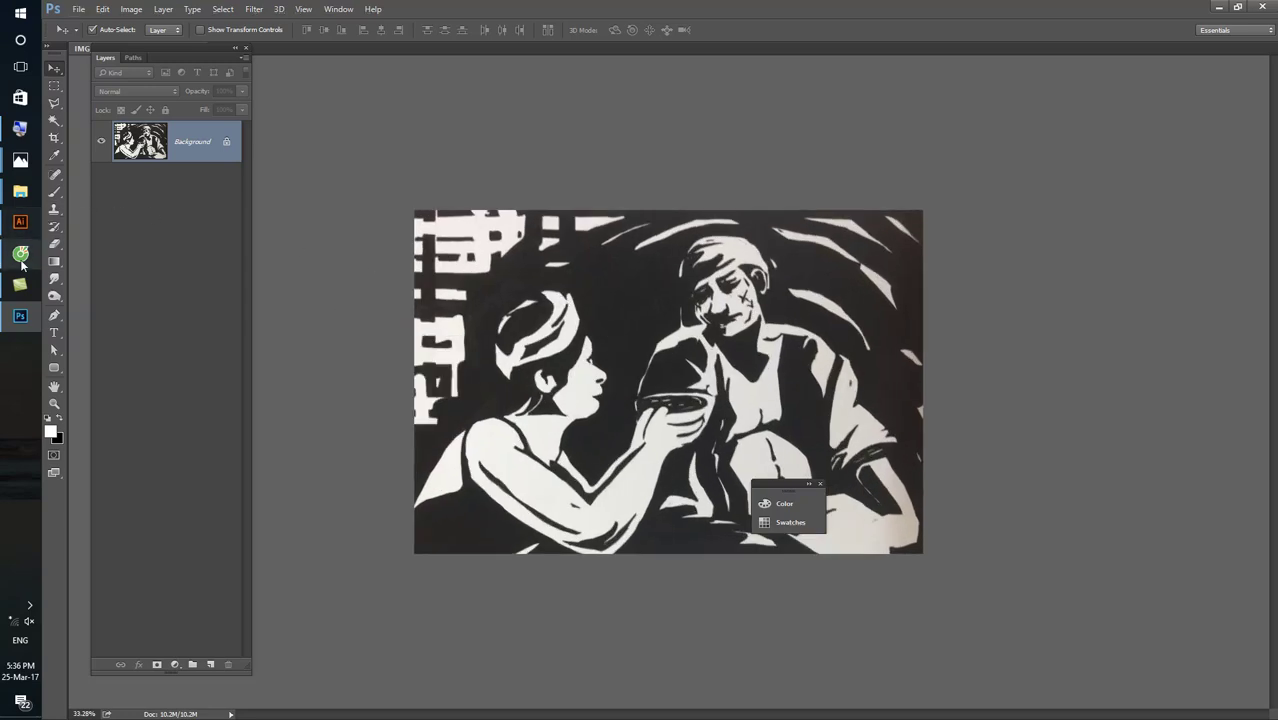
left_click(20, 191)
left_click(70, 688)
double_click(282, 192)
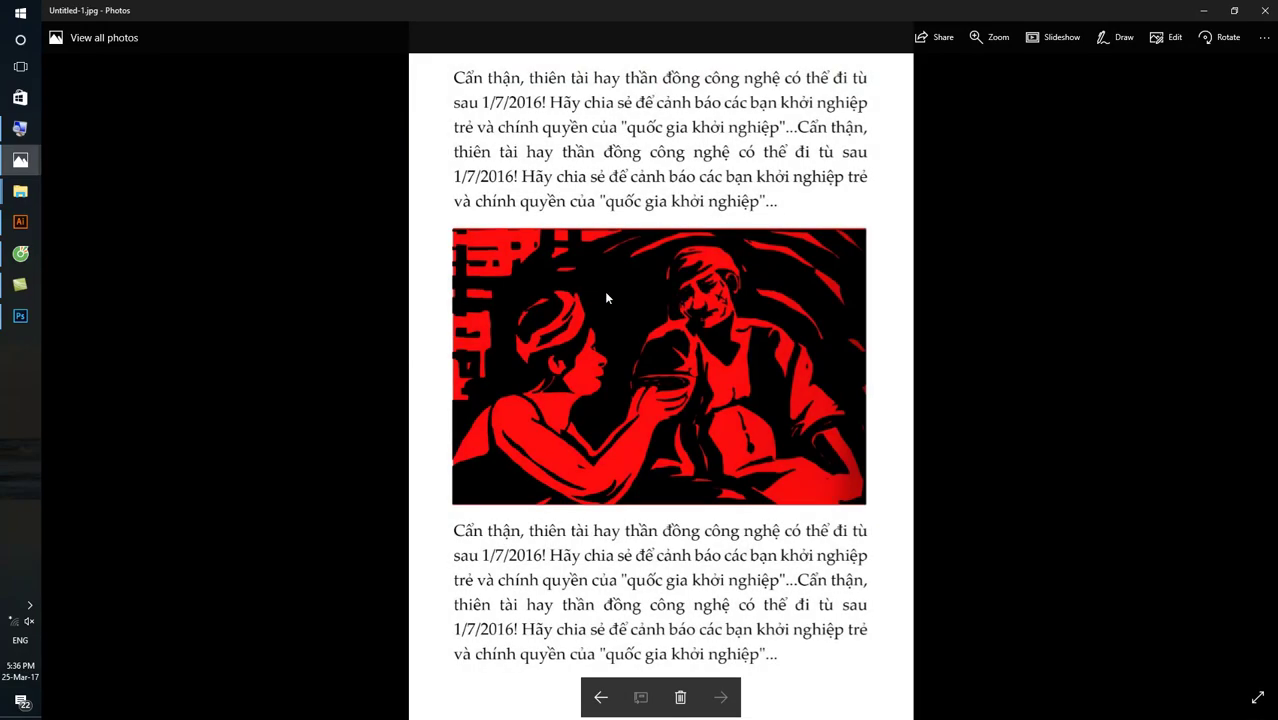
scroll(613, 308, "up", 2)
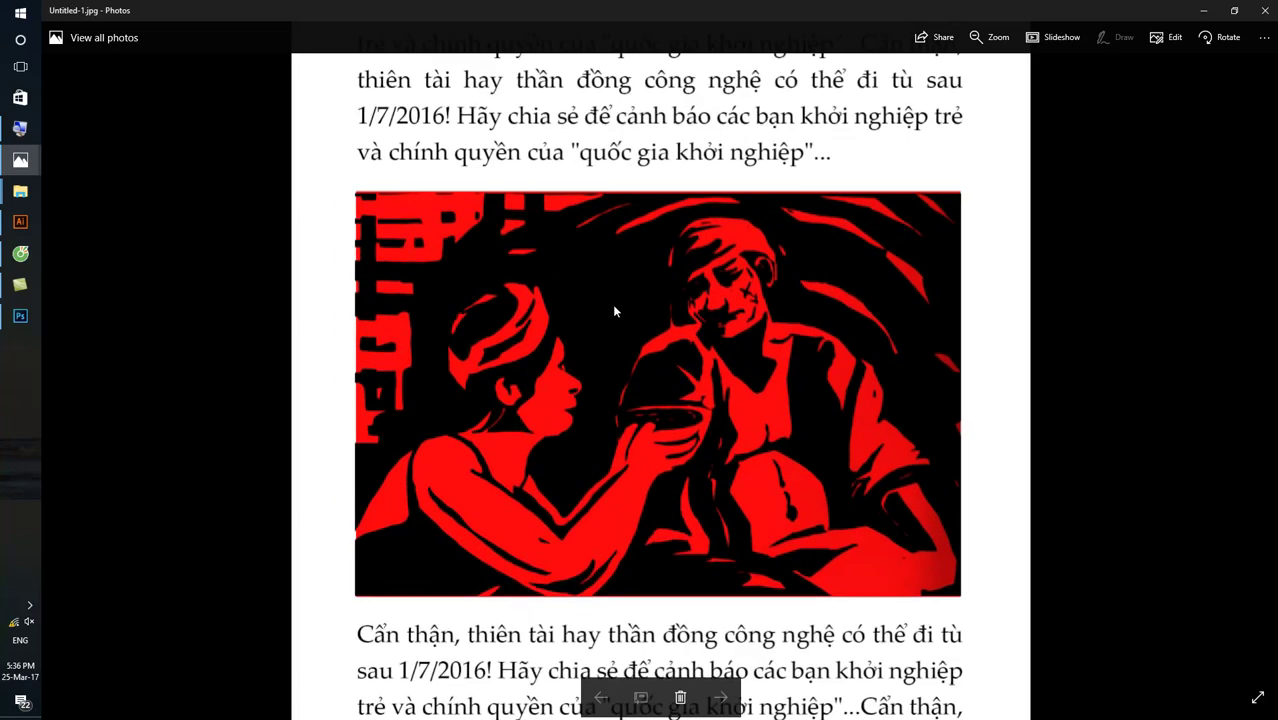
left_click(20, 316)
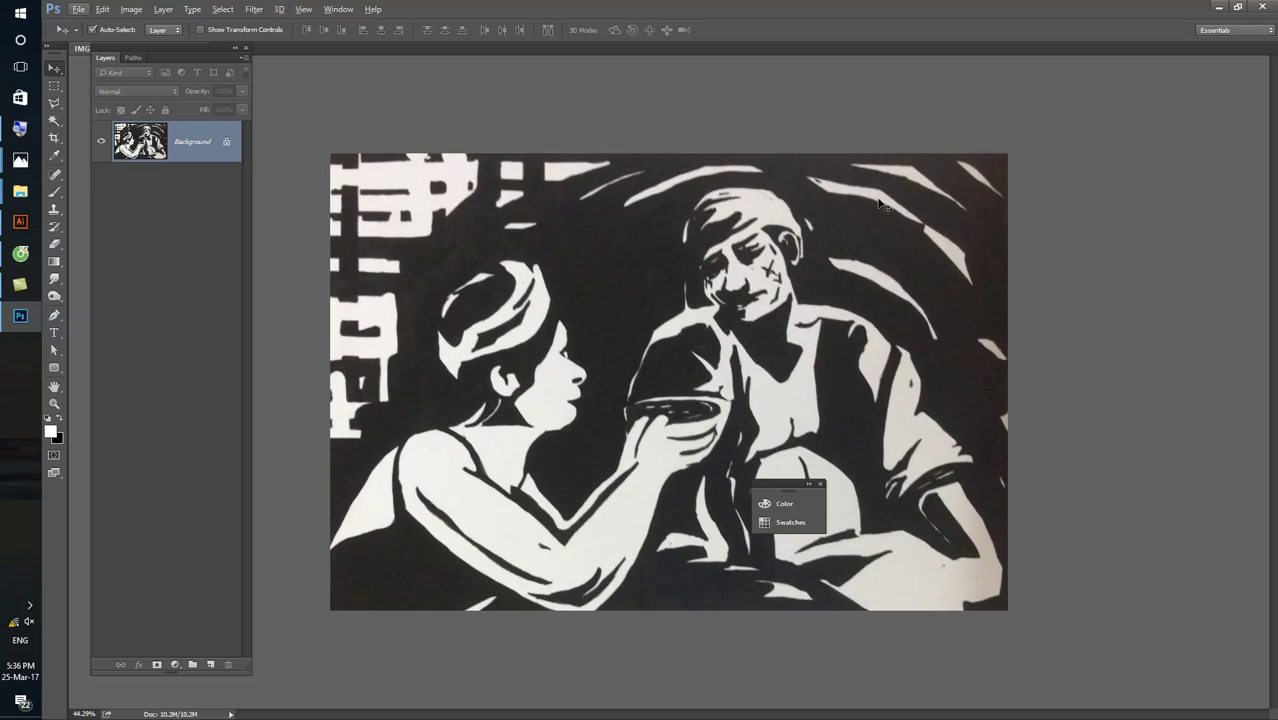
- In Levels, set the black point on a dark area and the white point on a light area
key("ctrl")
key("ctrl+l")
left_click(1211, 348)
left_click(917, 275)
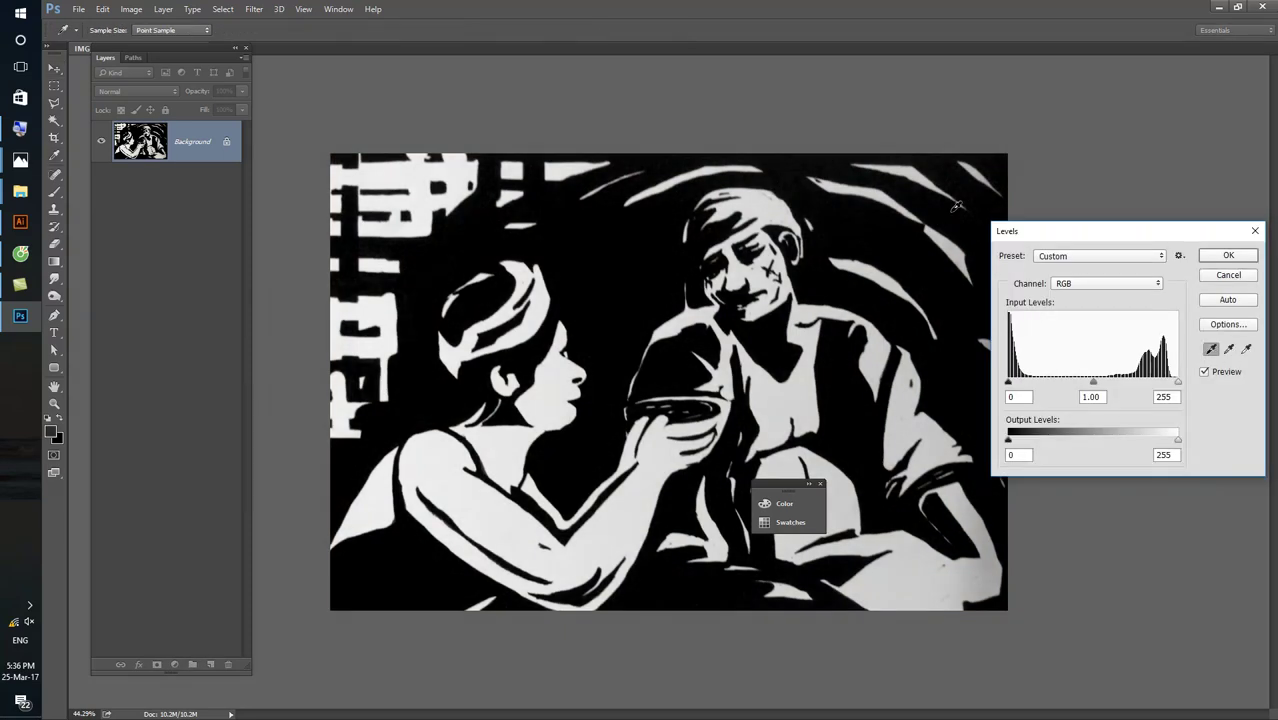
left_click(1244, 349)
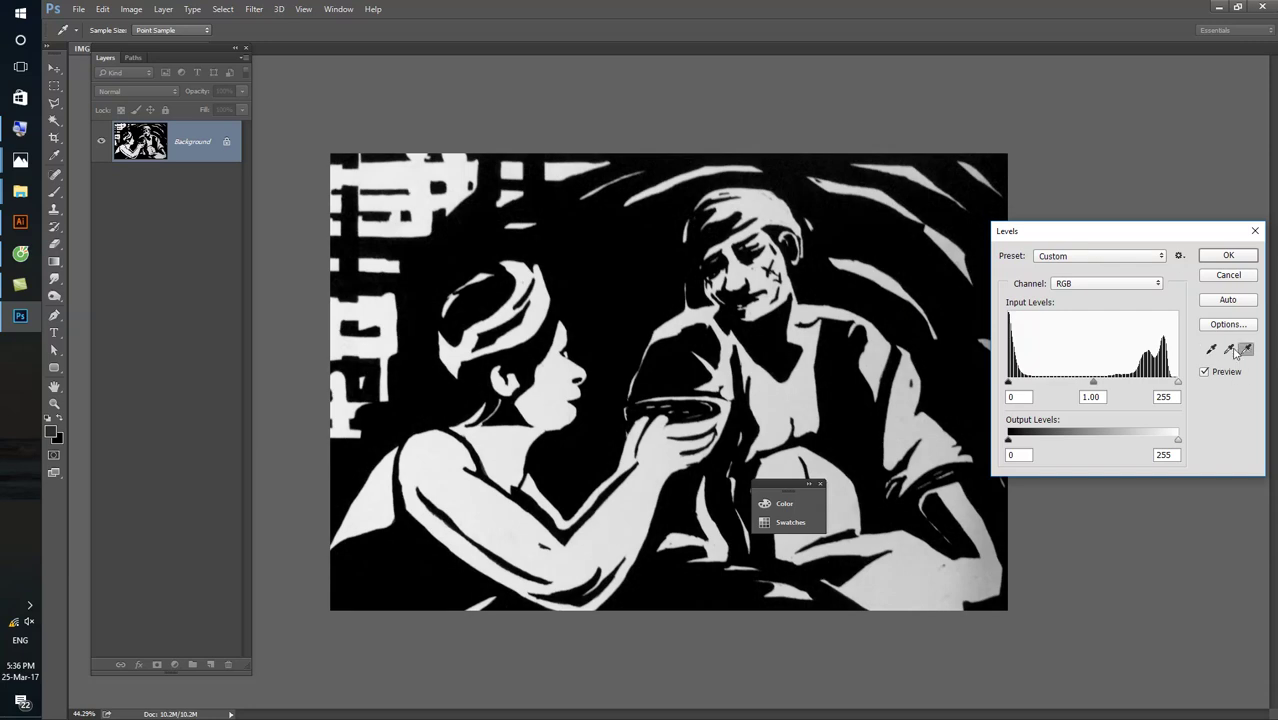
left_click(753, 199)
left_click(775, 195)
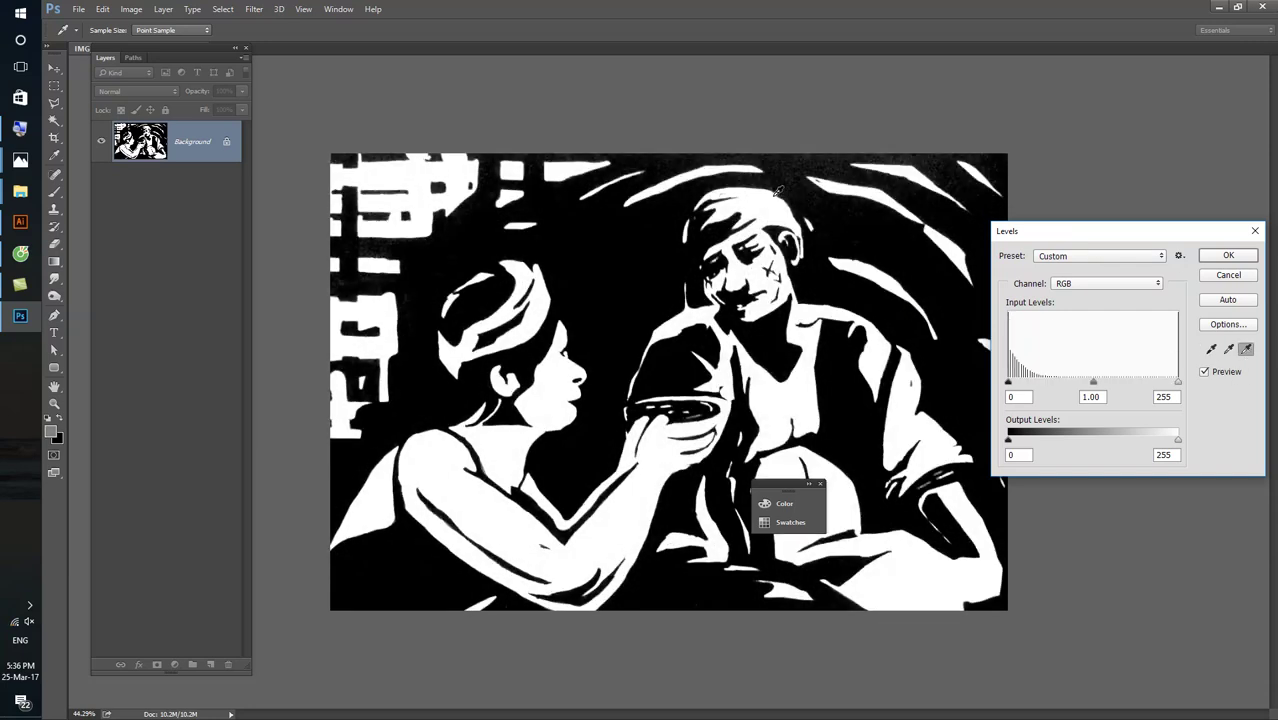
left_click(1224, 257)
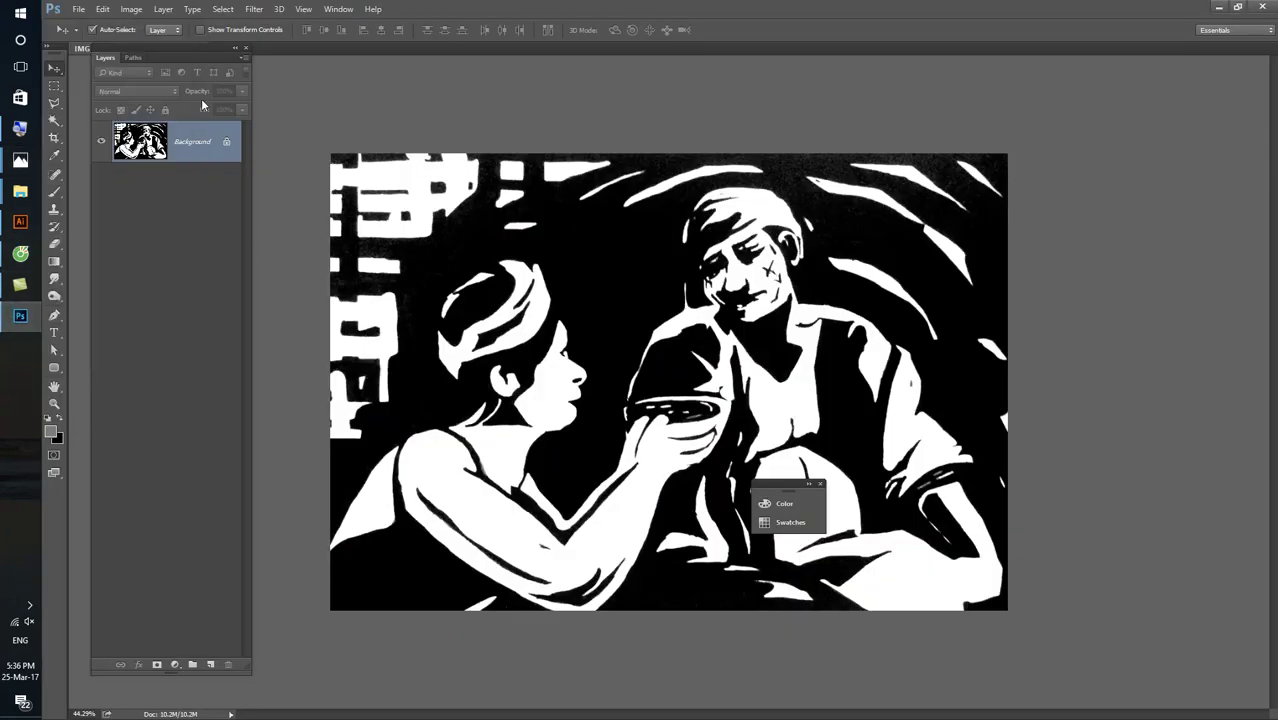
left_click(210, 664)
left_click(52, 433)
type("ff0000")
left_click(918, 143)
key("alt+BackSpace")
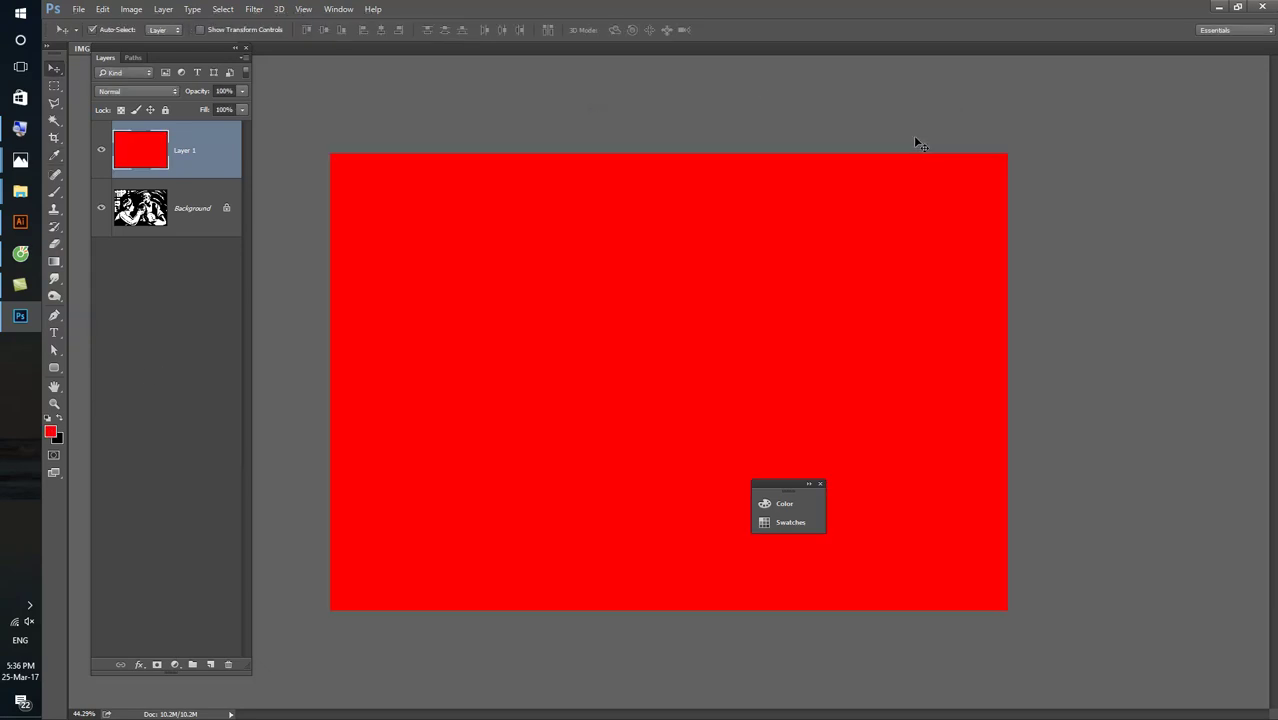
left_click(138, 91)
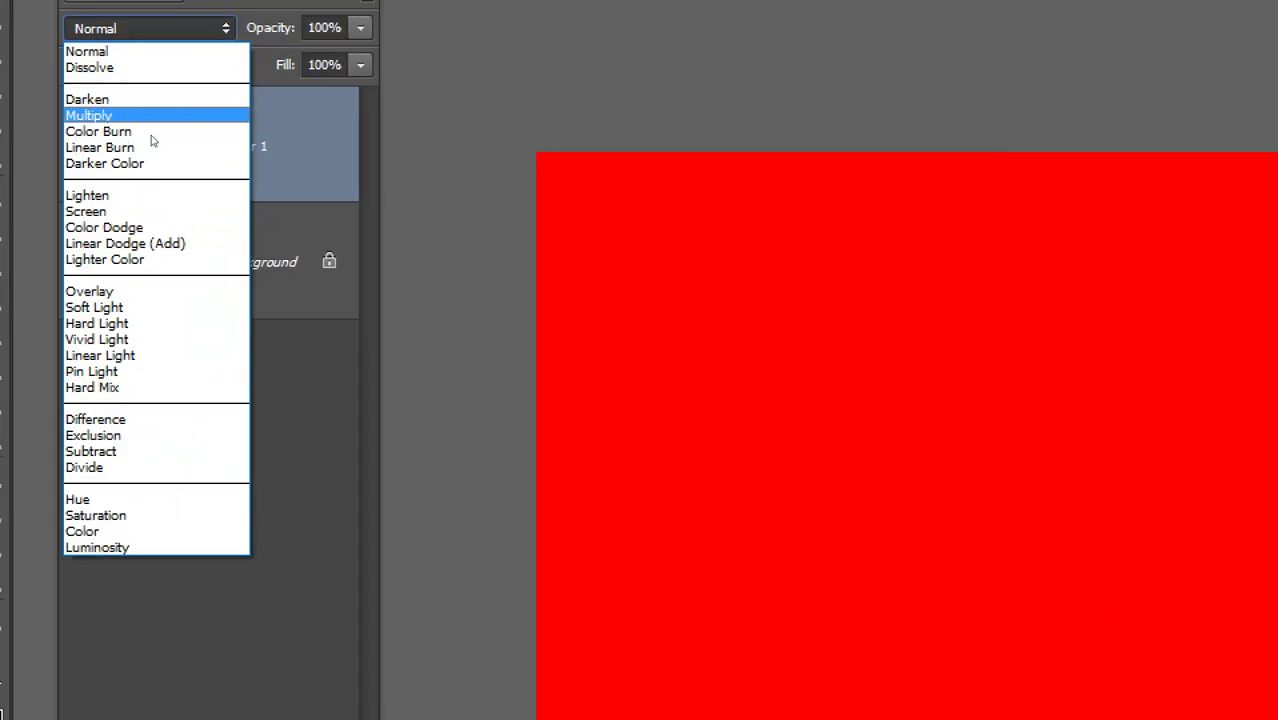
left_click(152, 138)
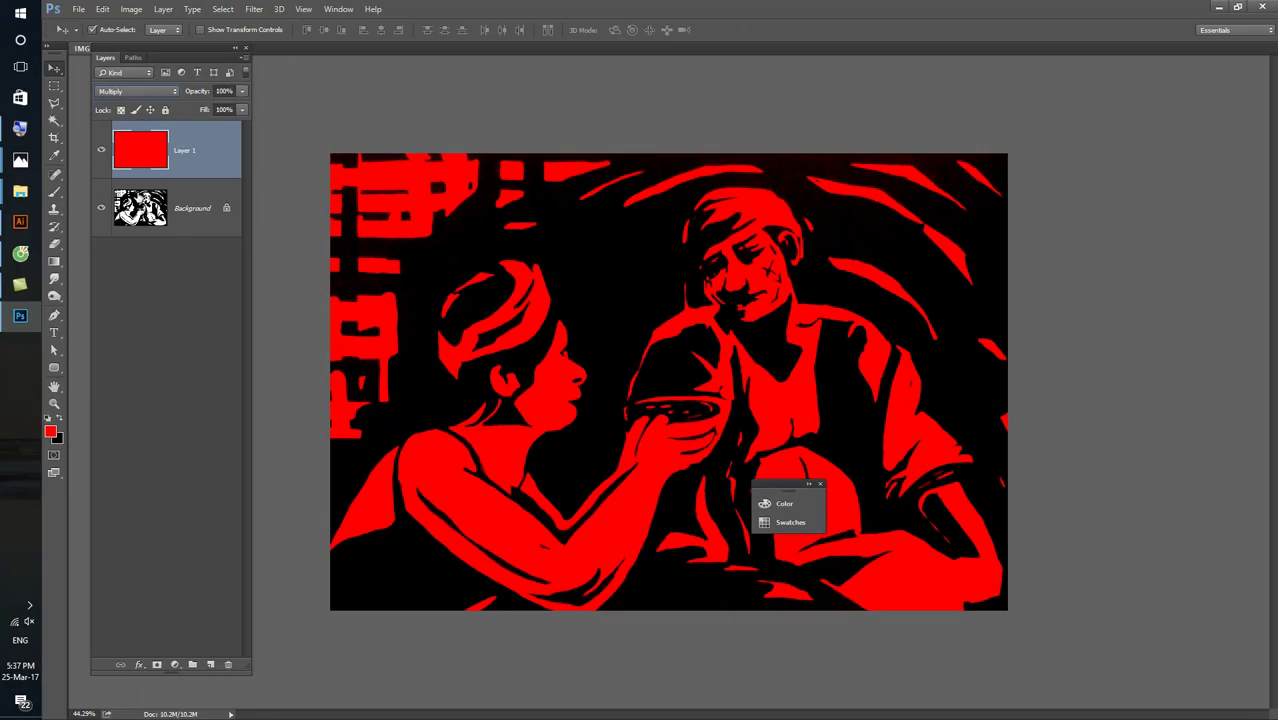
key("Delete")
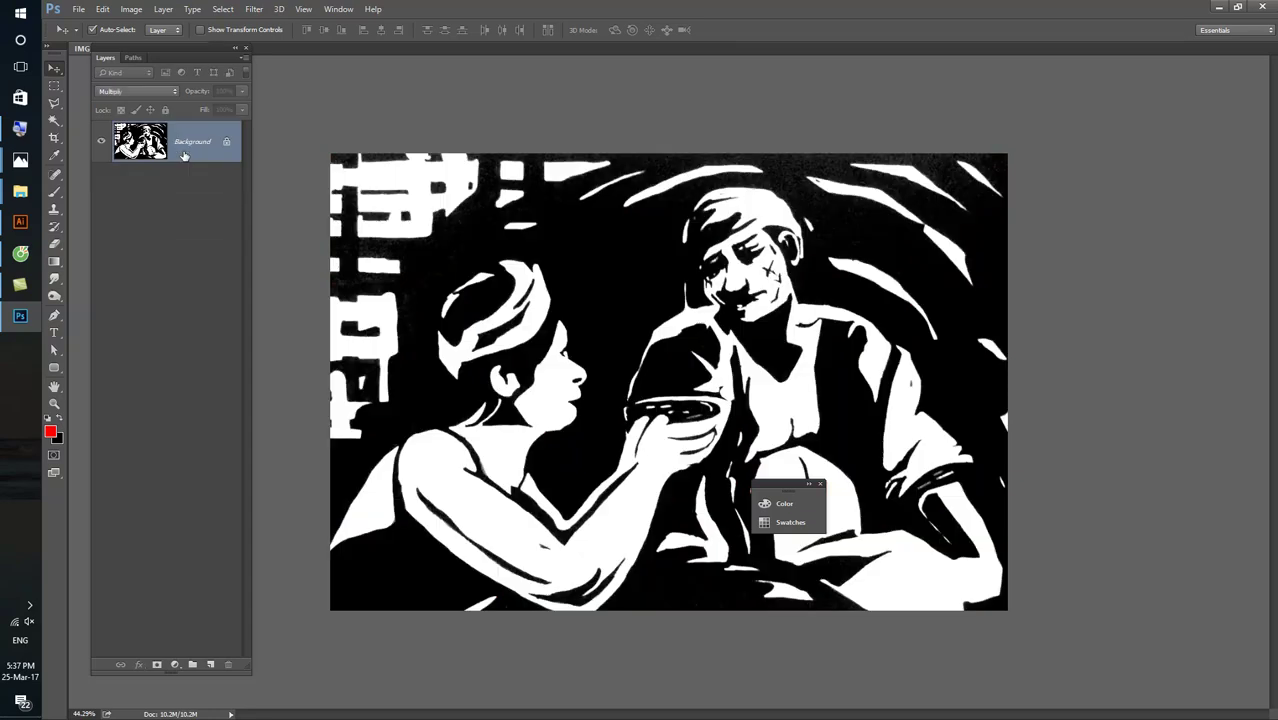
- Convert the Background to Layer 0 and add a Multiply Color Overlay
double_click(204, 160)
key("Return")
double_click(229, 158)
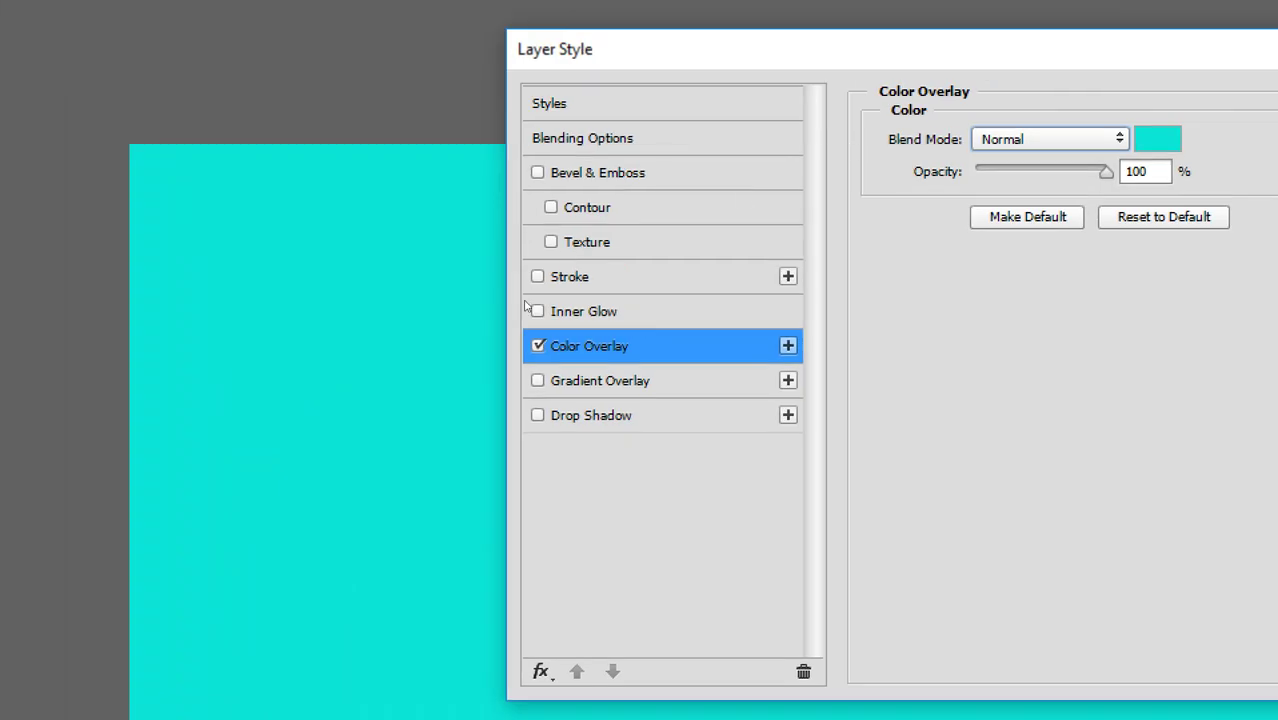
key("Tab")
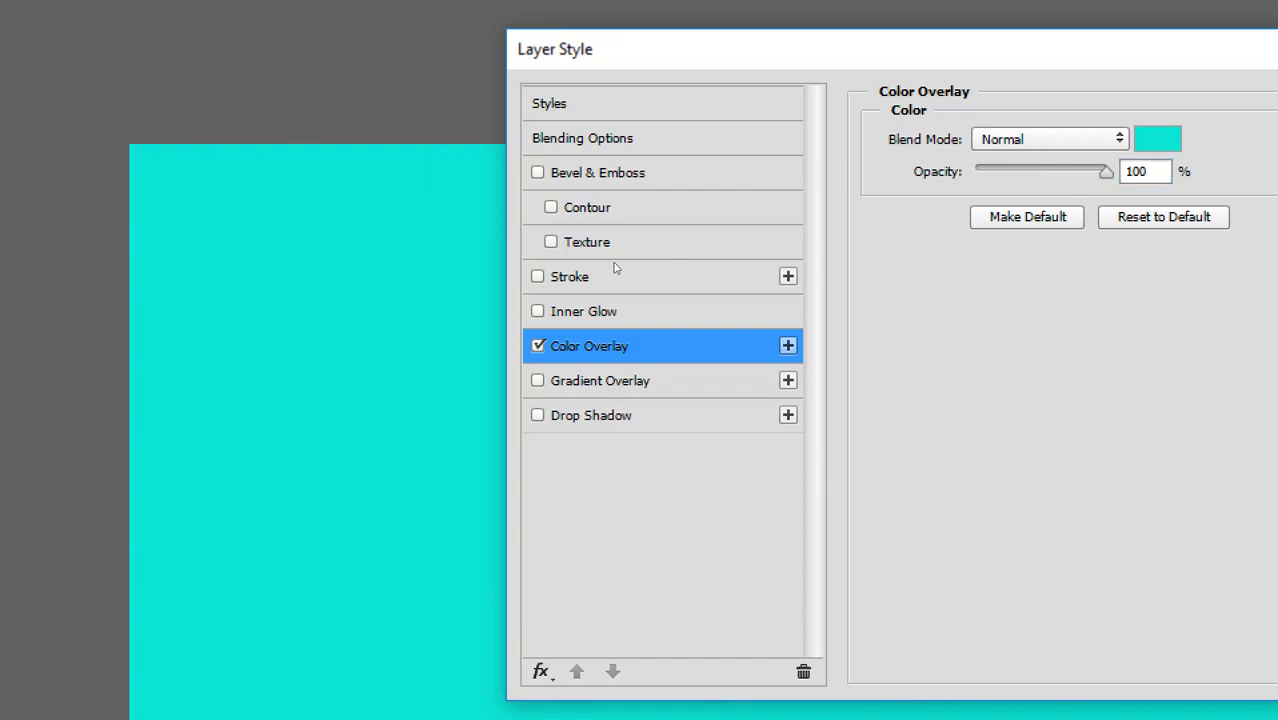
key("alt+Down")
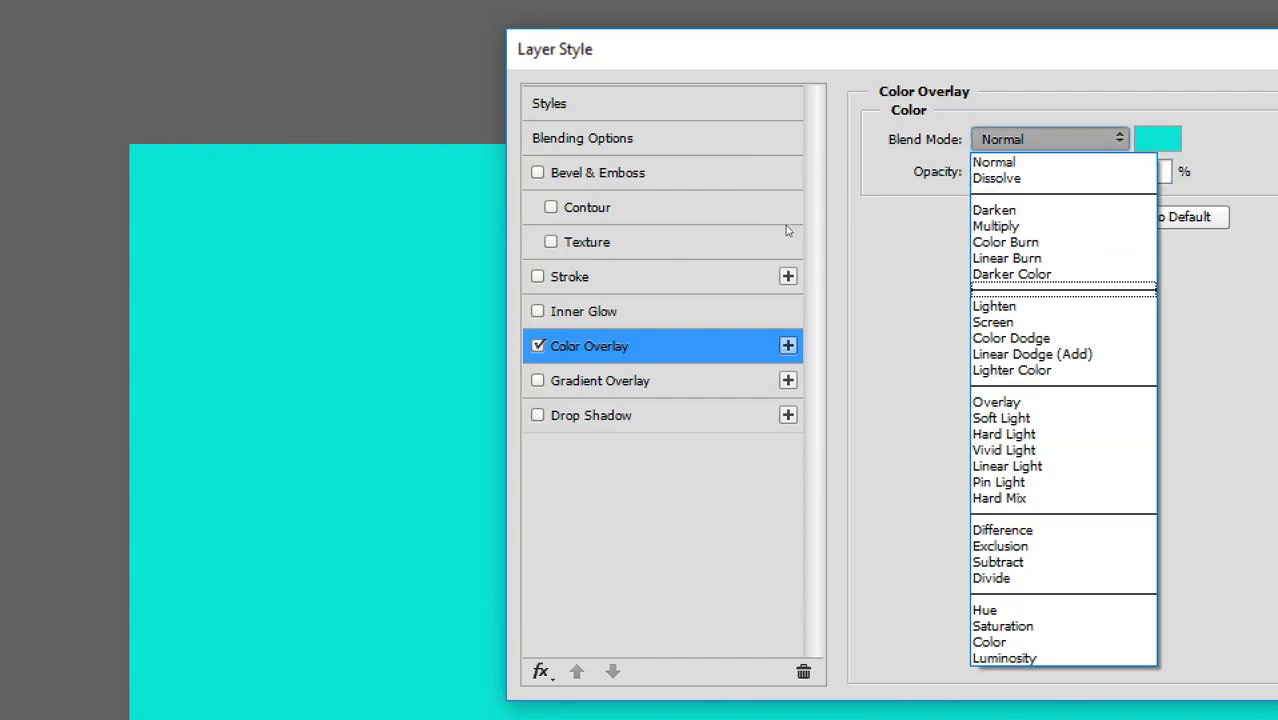
key("Up")
key("Up")
key("Up")
key("Up")
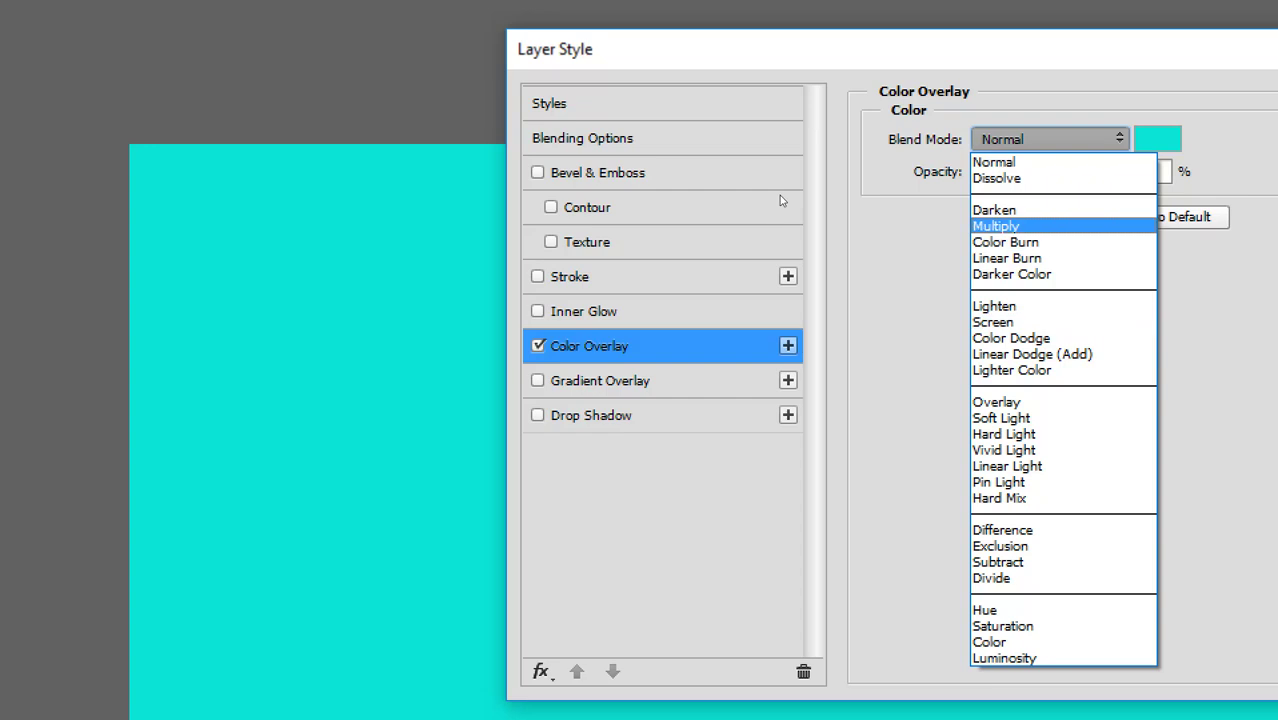
key("Return")
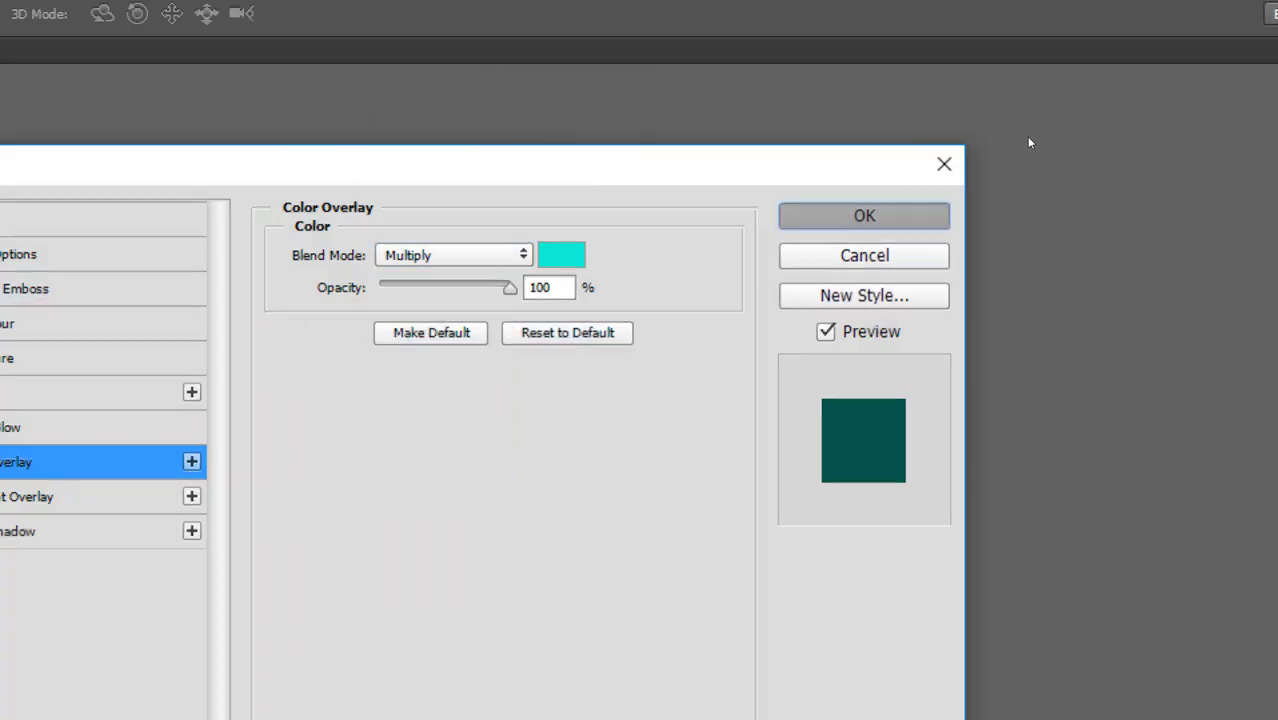
key("Return")
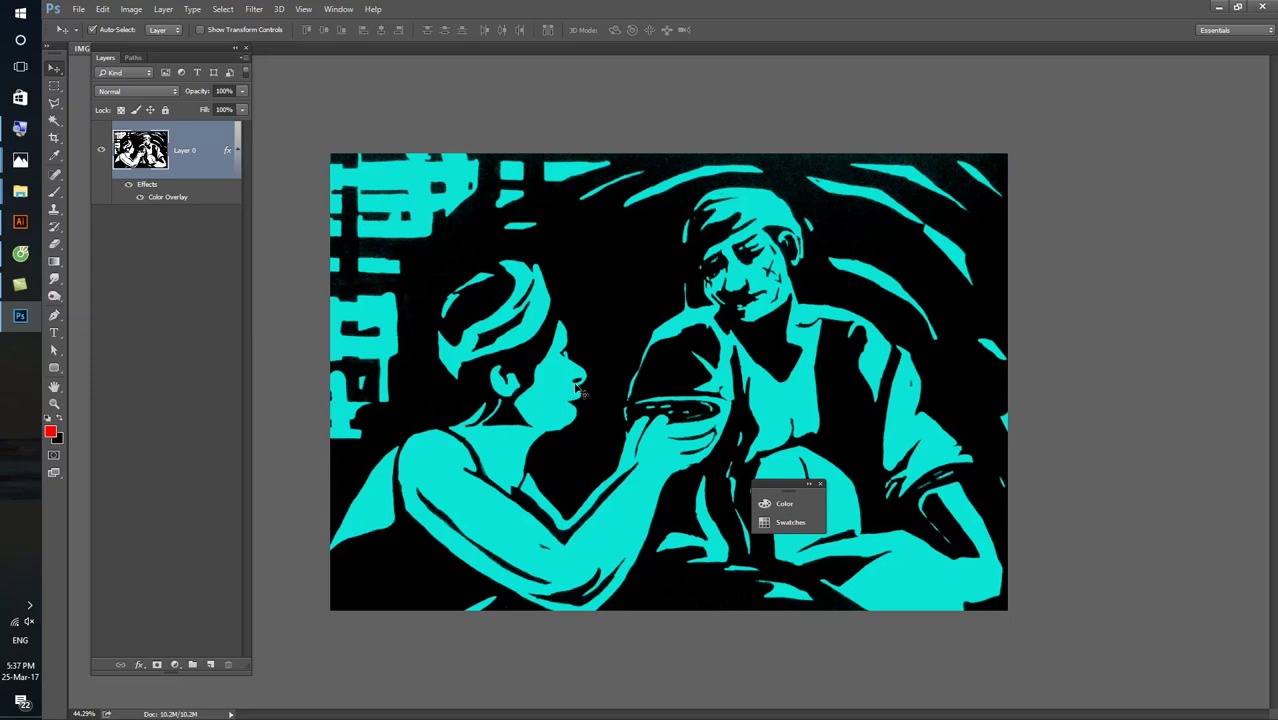
- Reopen Layer 0's styles to review the cyan Color Overlay settings
left_click(239, 151)
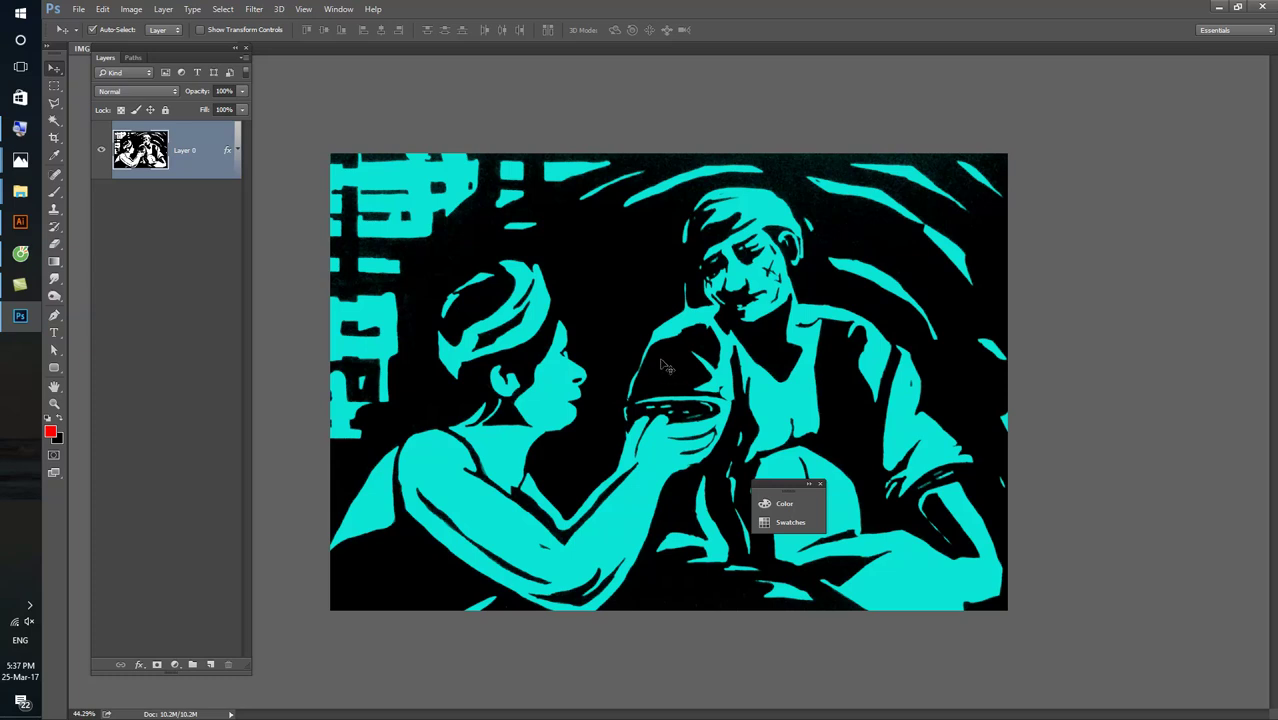
double_click(207, 170)
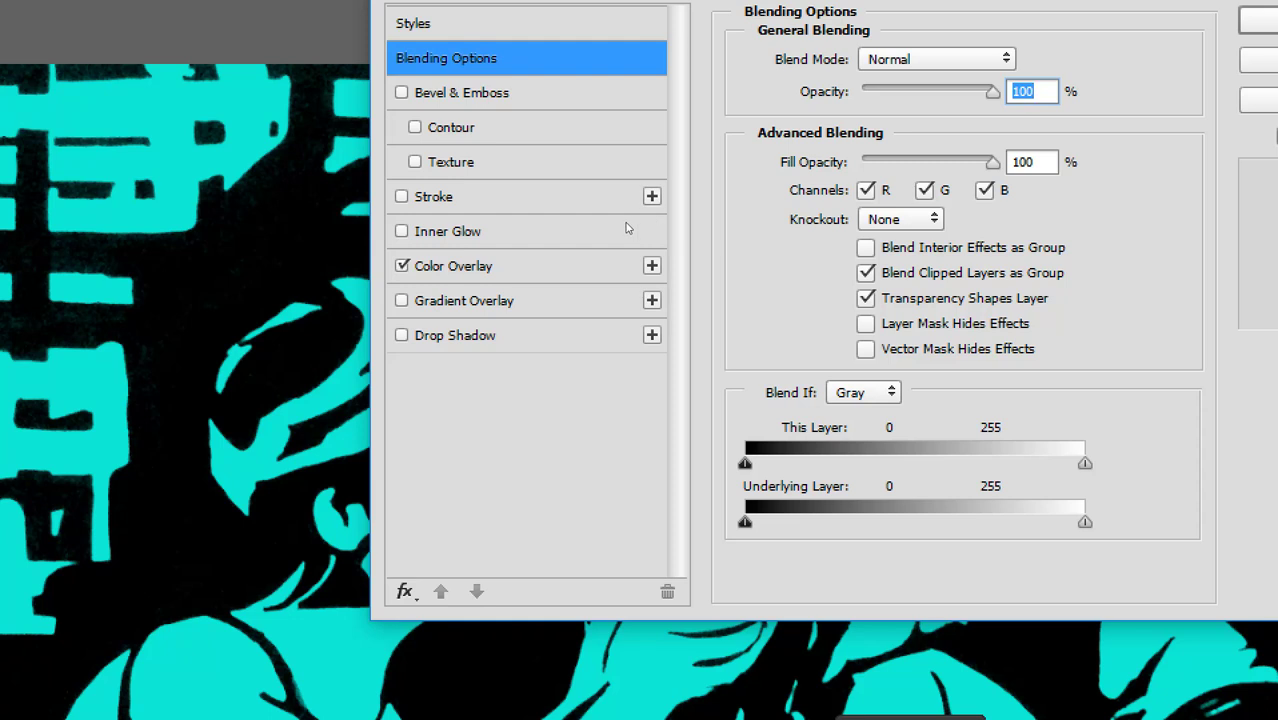
left_click(557, 263)
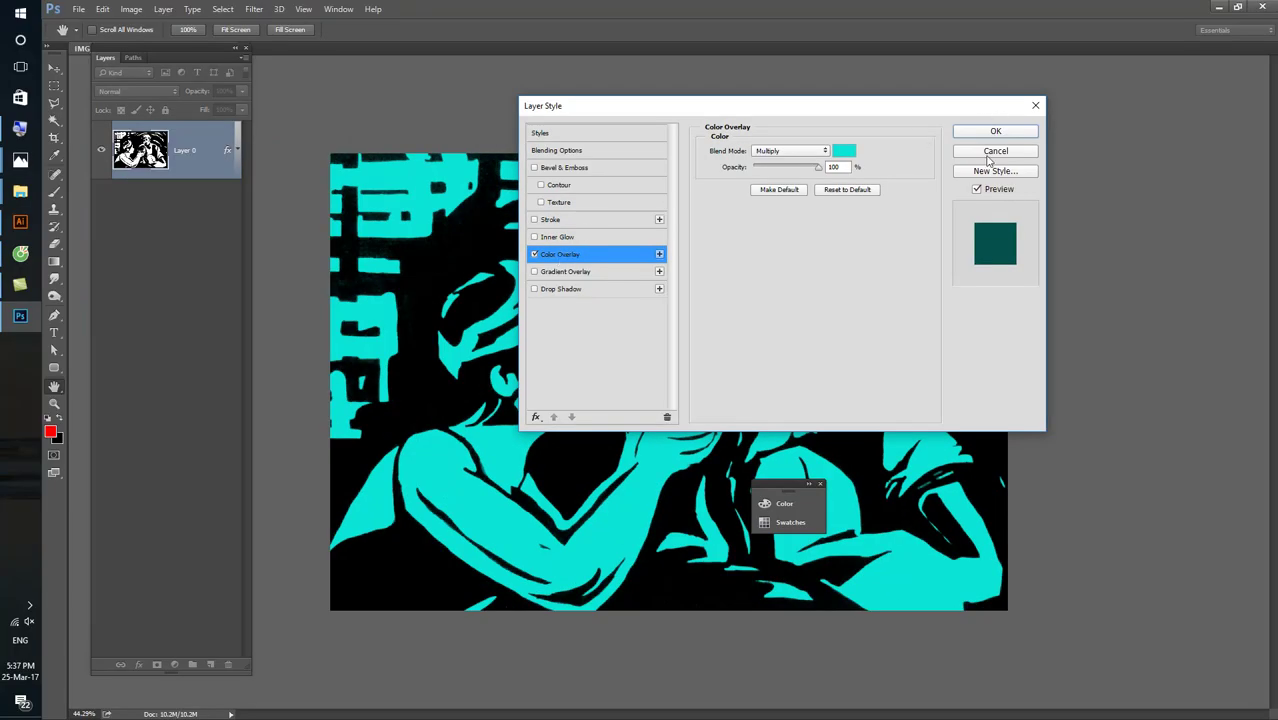
left_click(988, 155)
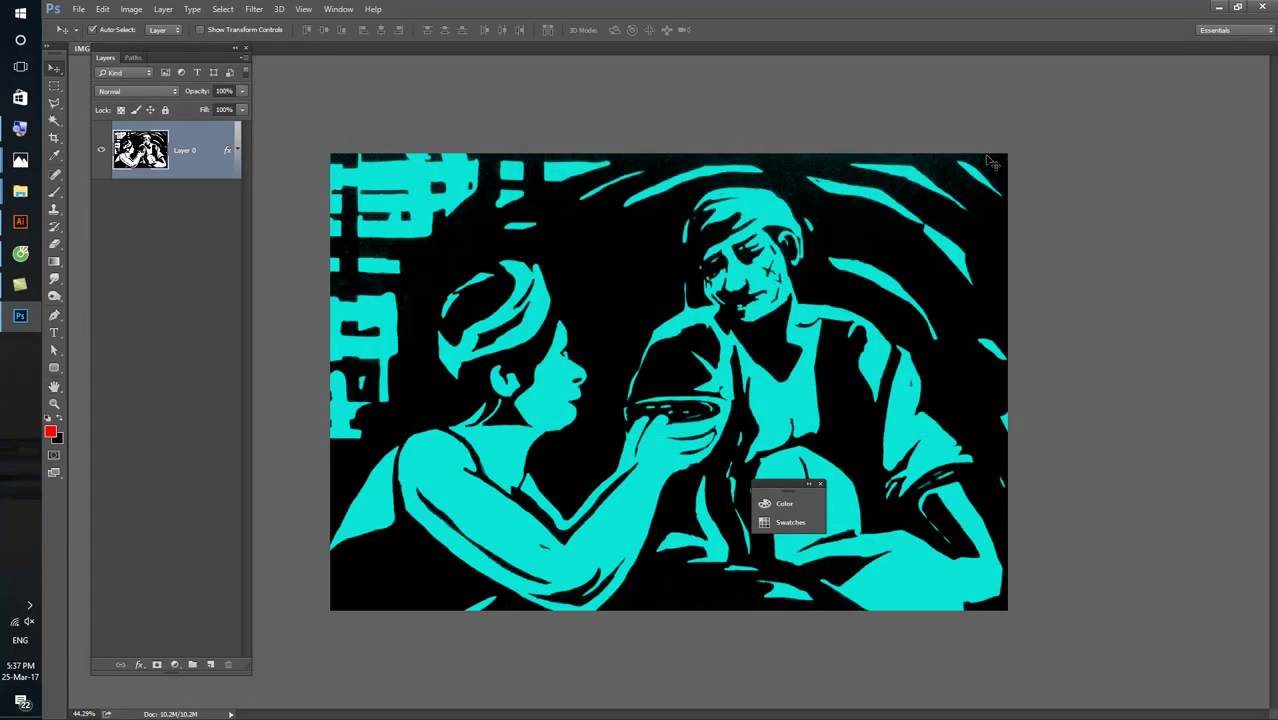
key("super+d")
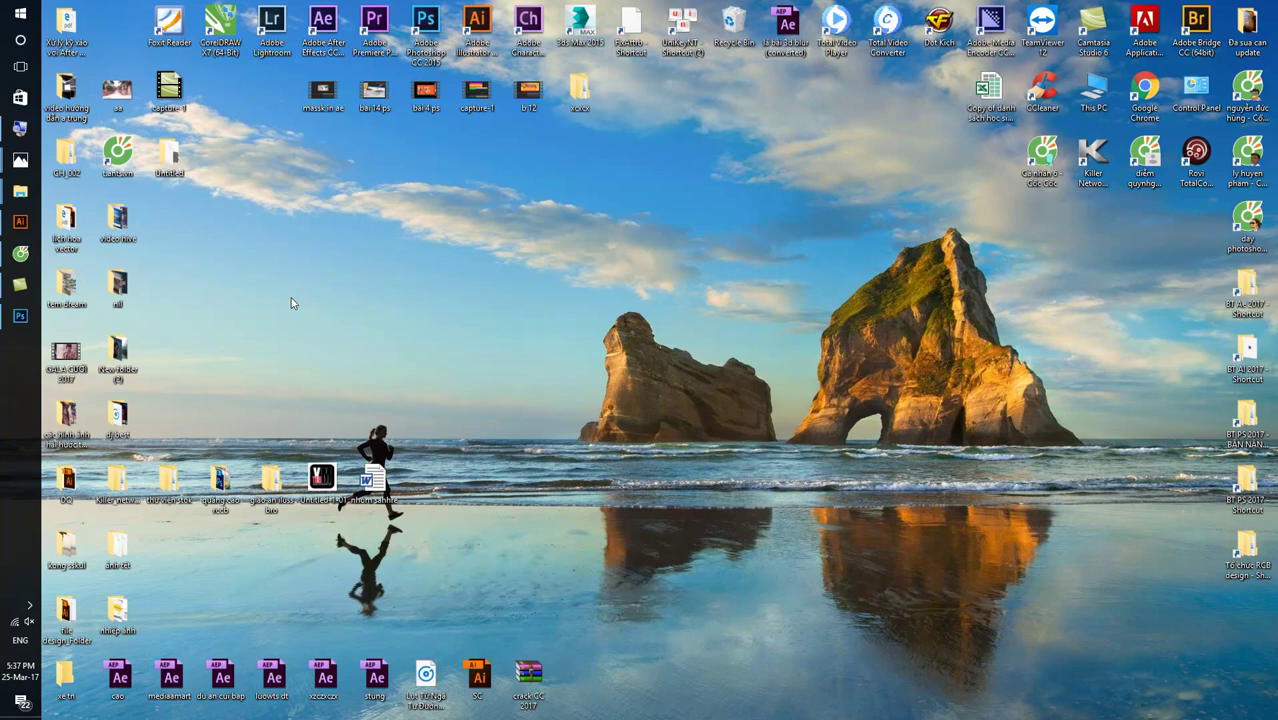
left_click(20, 316)
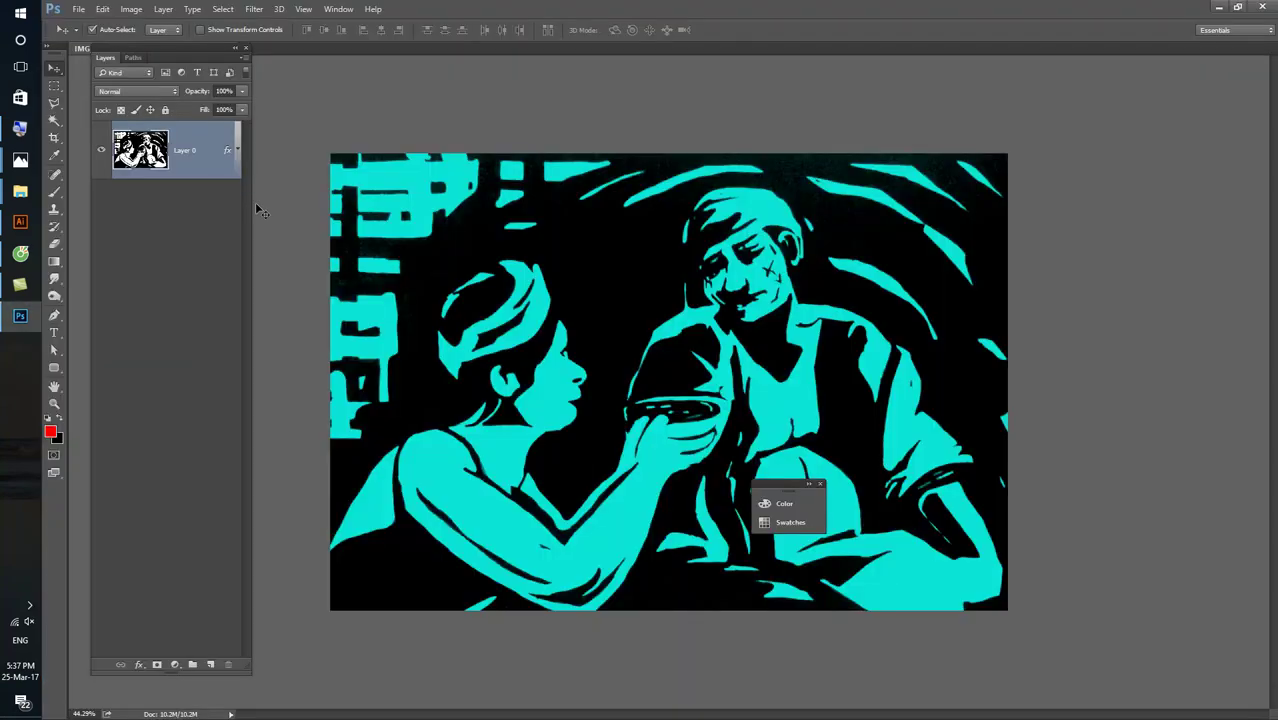
left_click(236, 155)
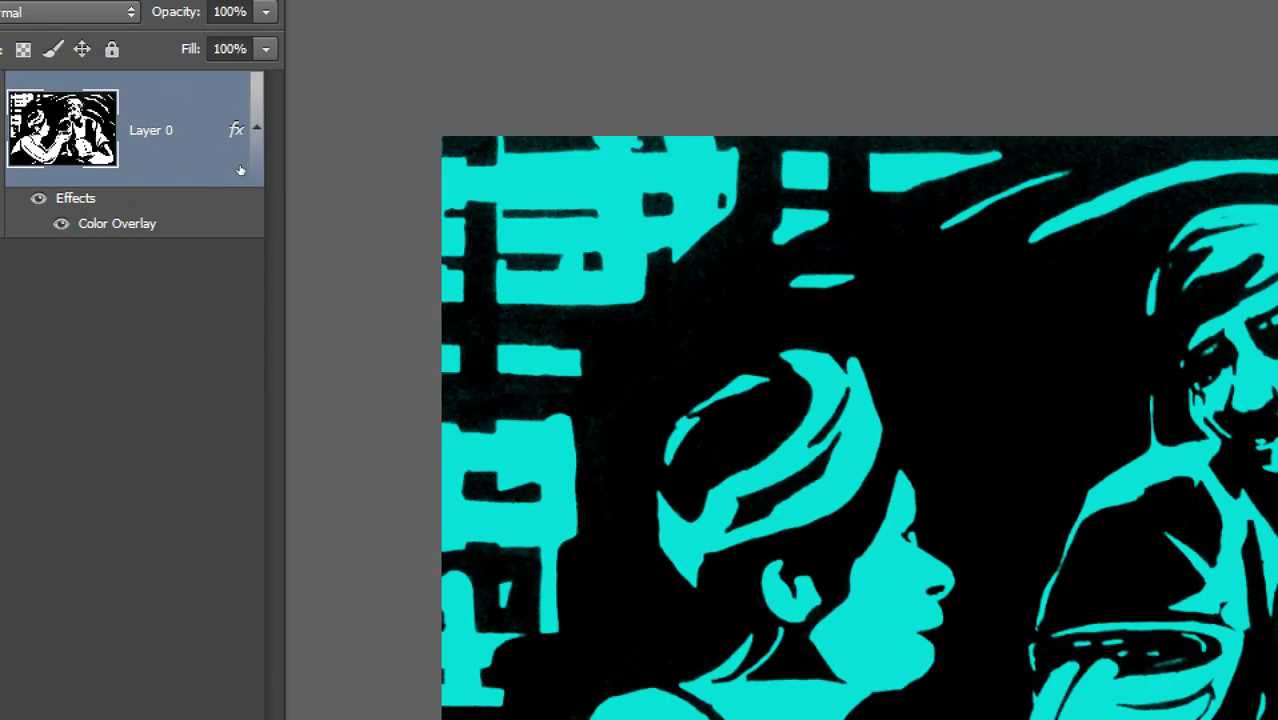
left_click(236, 153)
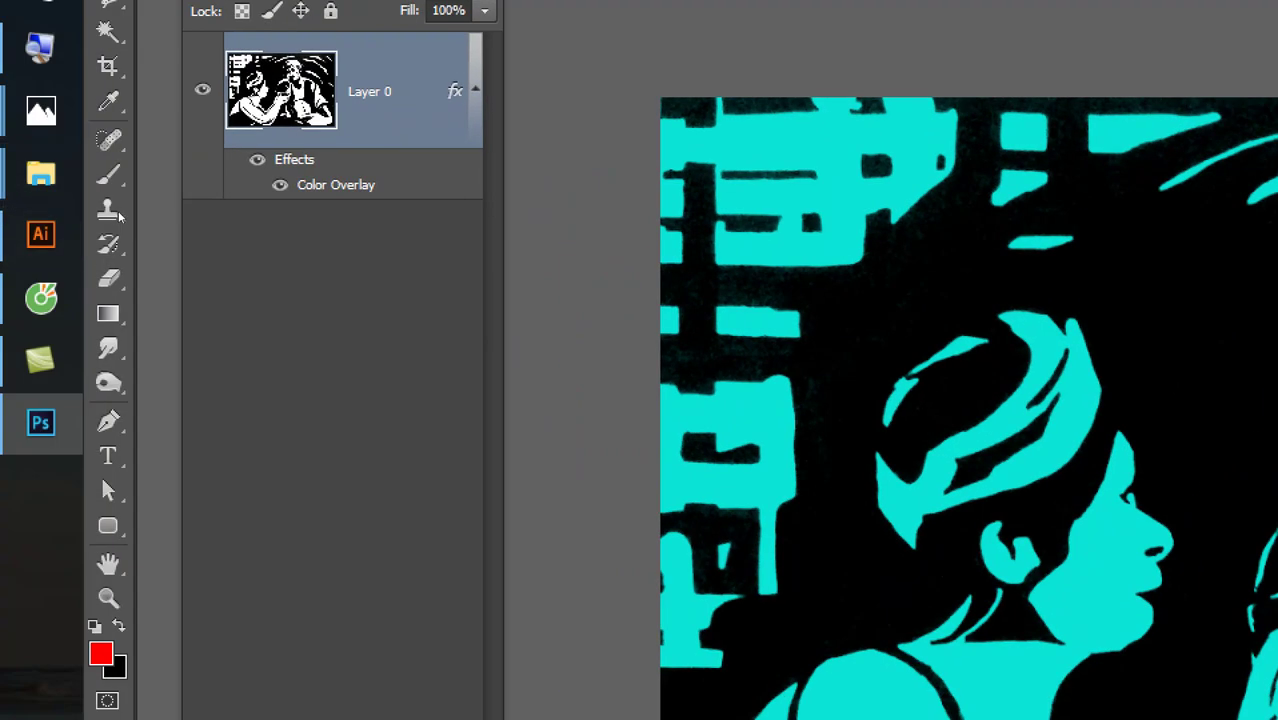
left_click(238, 141)
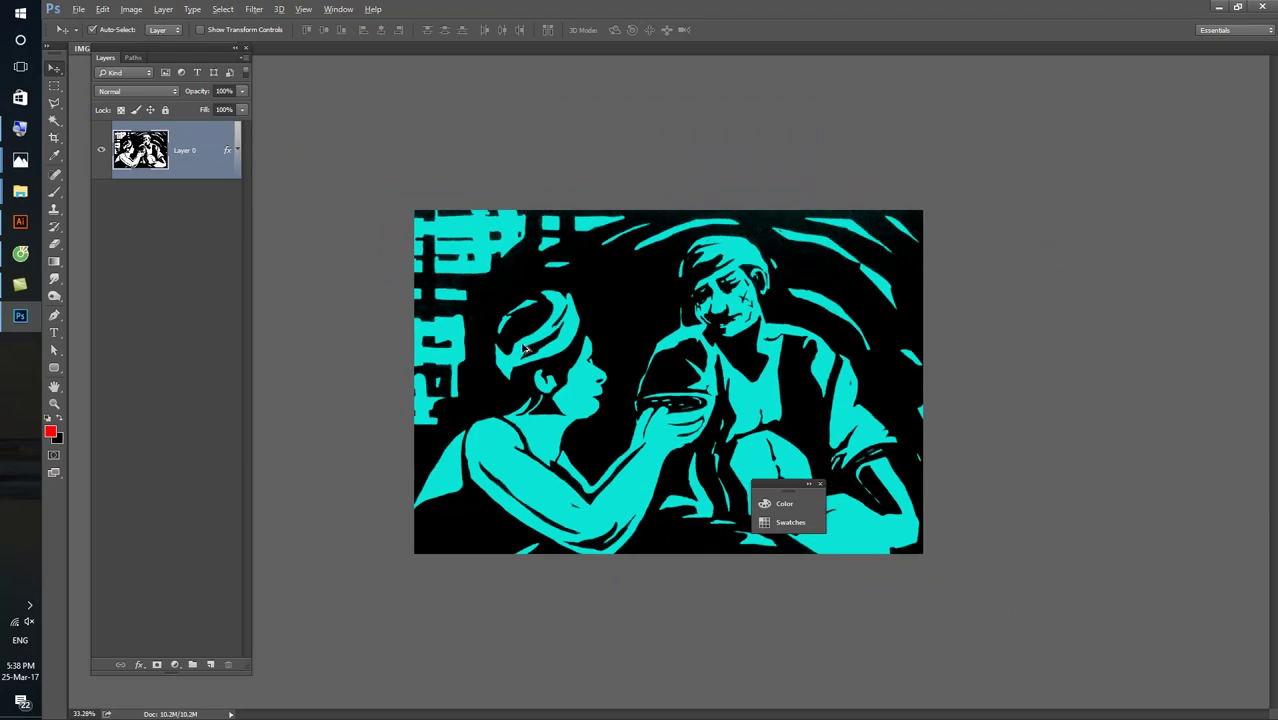
key("alt")
left_click(210, 664)
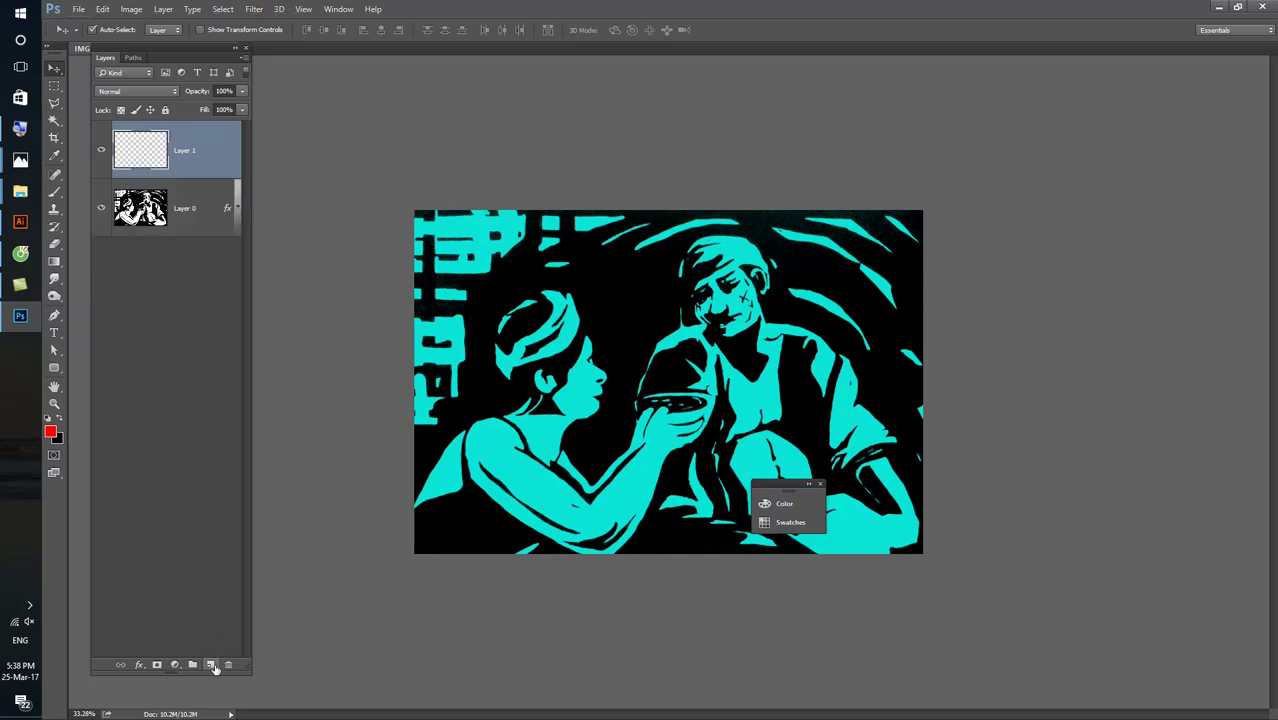
key("ctrl+z")
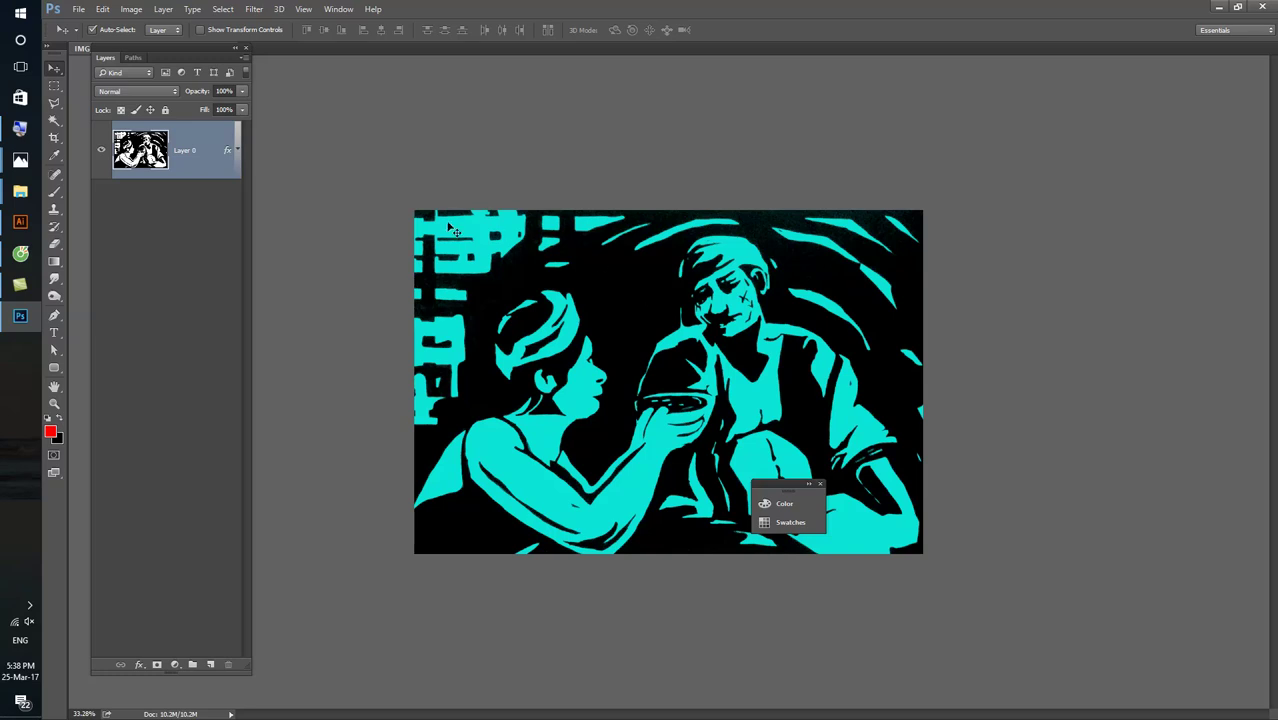
- Add a second Color Overlay to Layer 0 in Screen blend mode
double_click(200, 162)
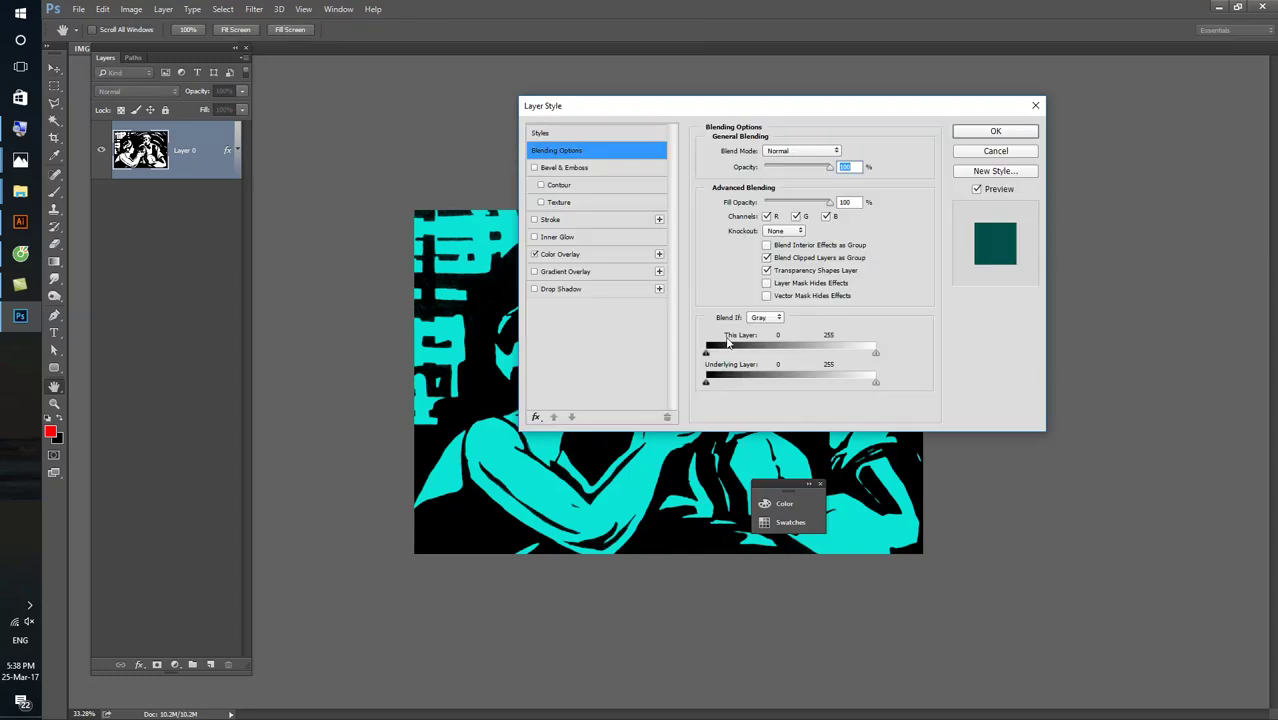
left_click(601, 256)
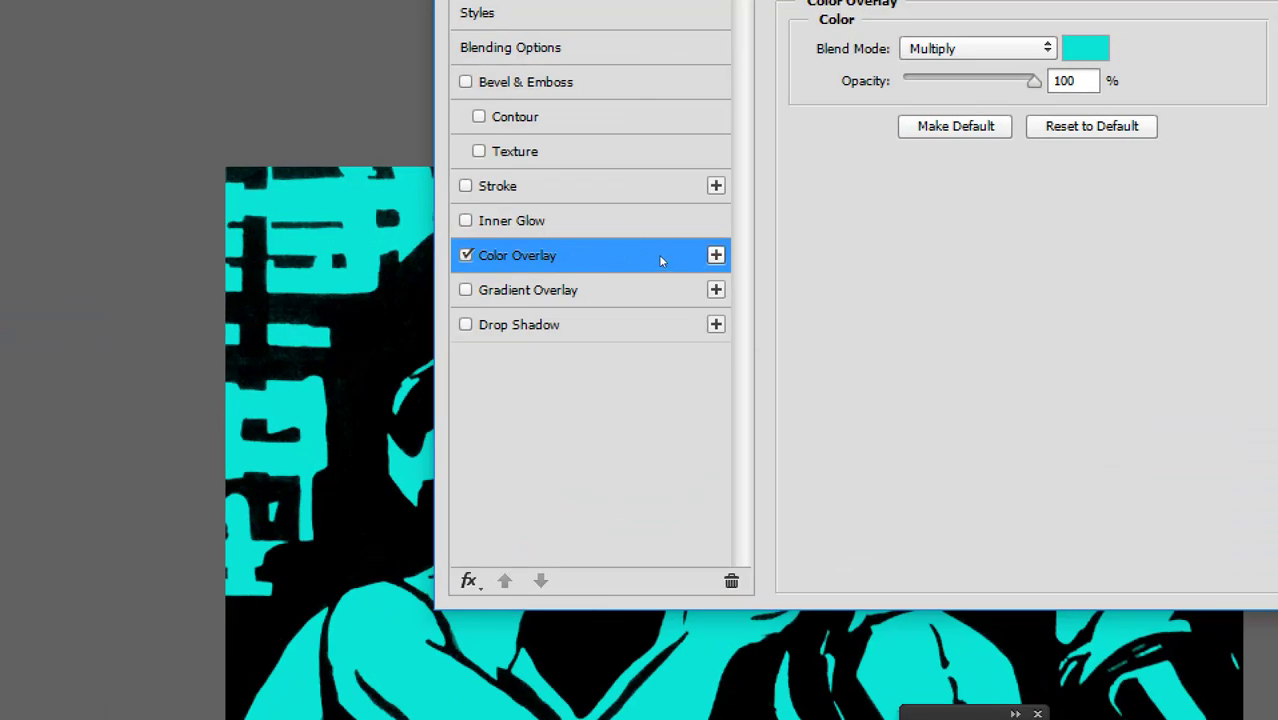
left_click(716, 255)
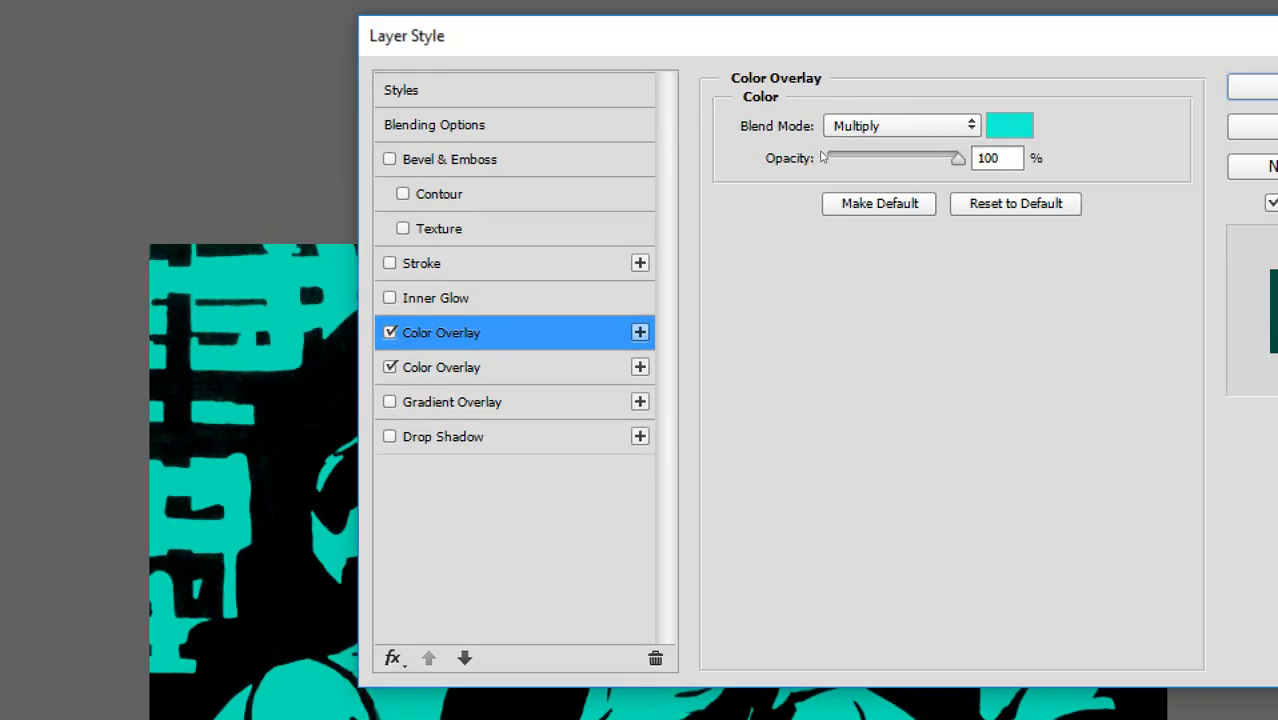
left_click(880, 126)
key("Down")
key("Down")
key("Down")
key("Down")
key("Down")
key("Return")
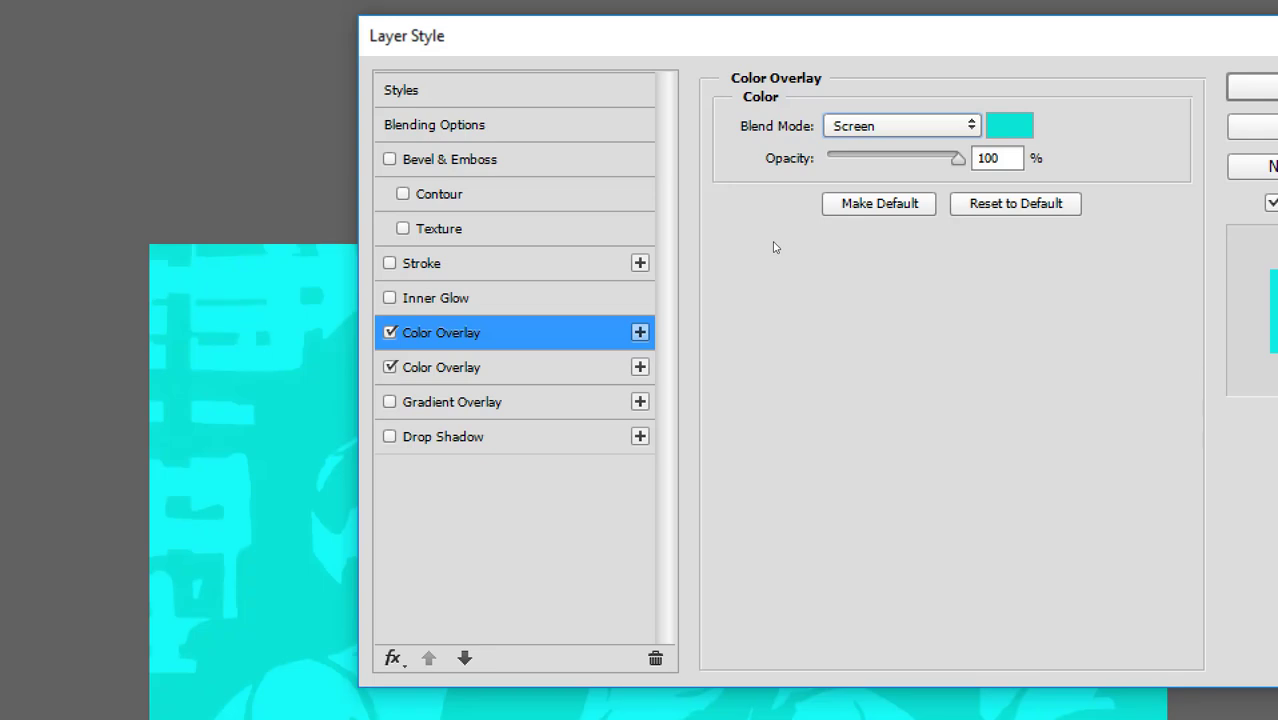
- Set the new overlay's colour to teal 007770
left_click(1009, 126)
left_click_drag(804, 369, 834, 395)
left_click_drag(757, 286, 862, 305)
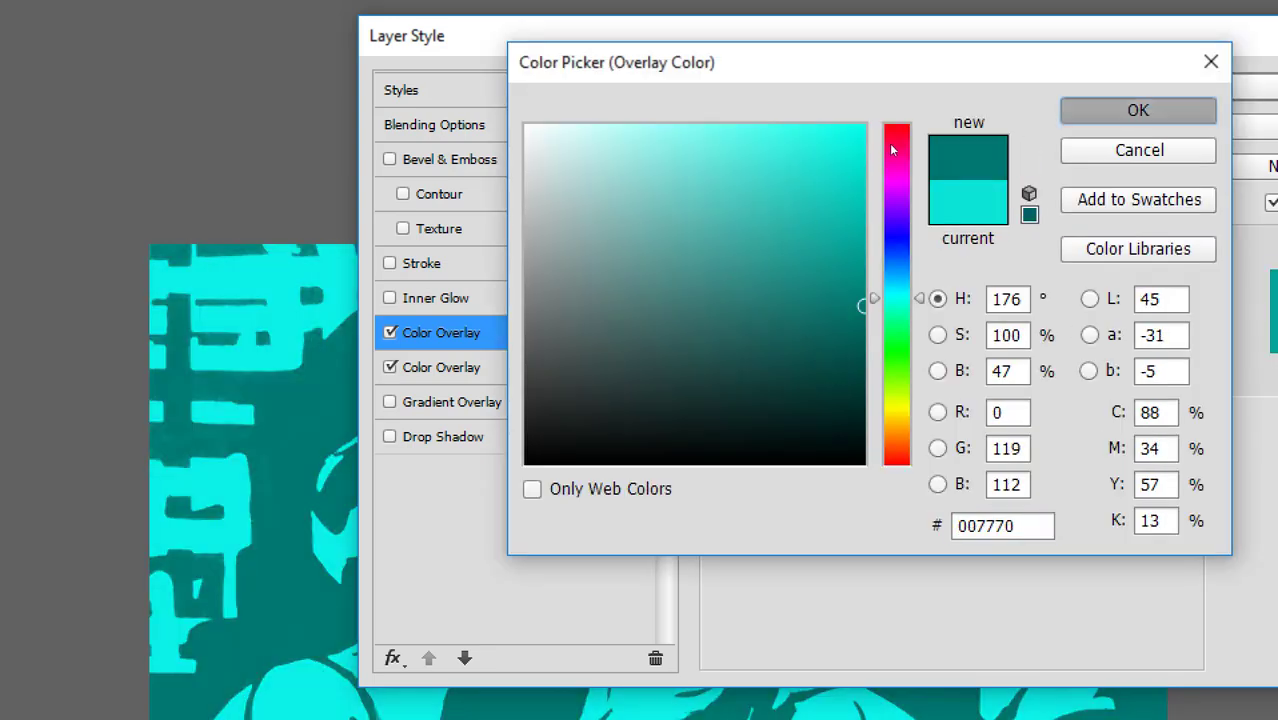
left_click(1138, 110)
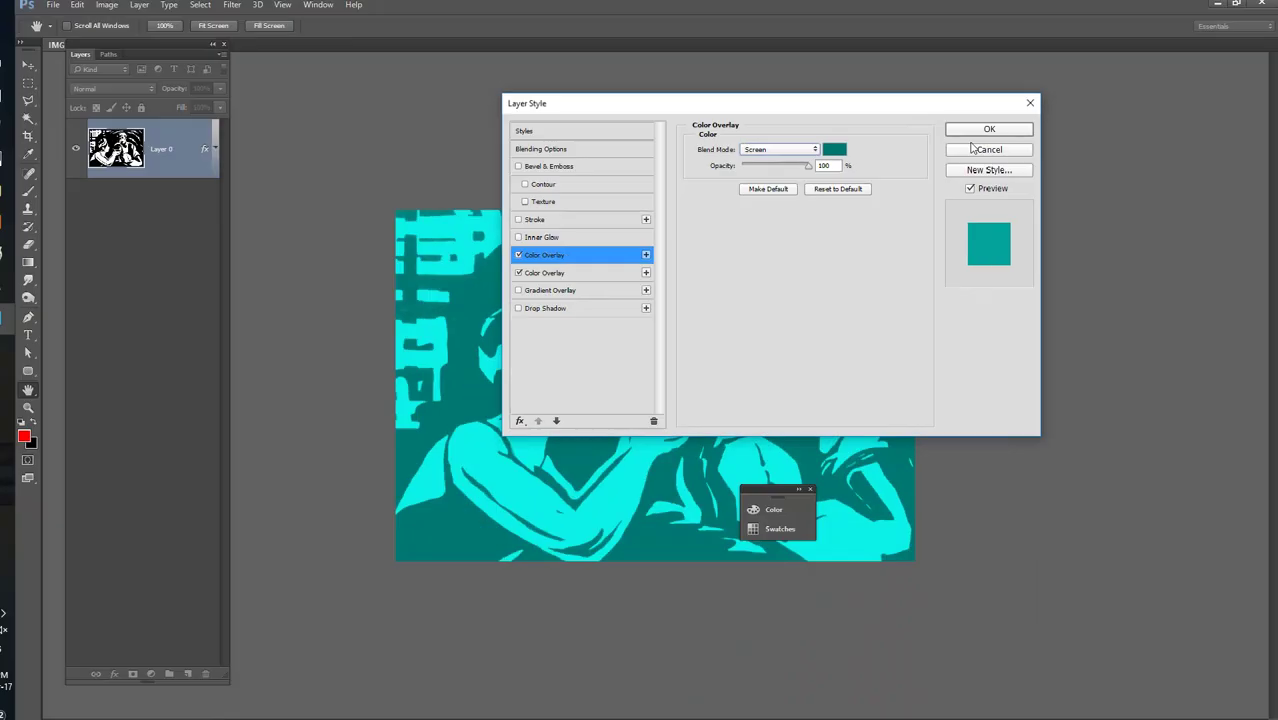
left_click_drag(851, 112, 962, 179)
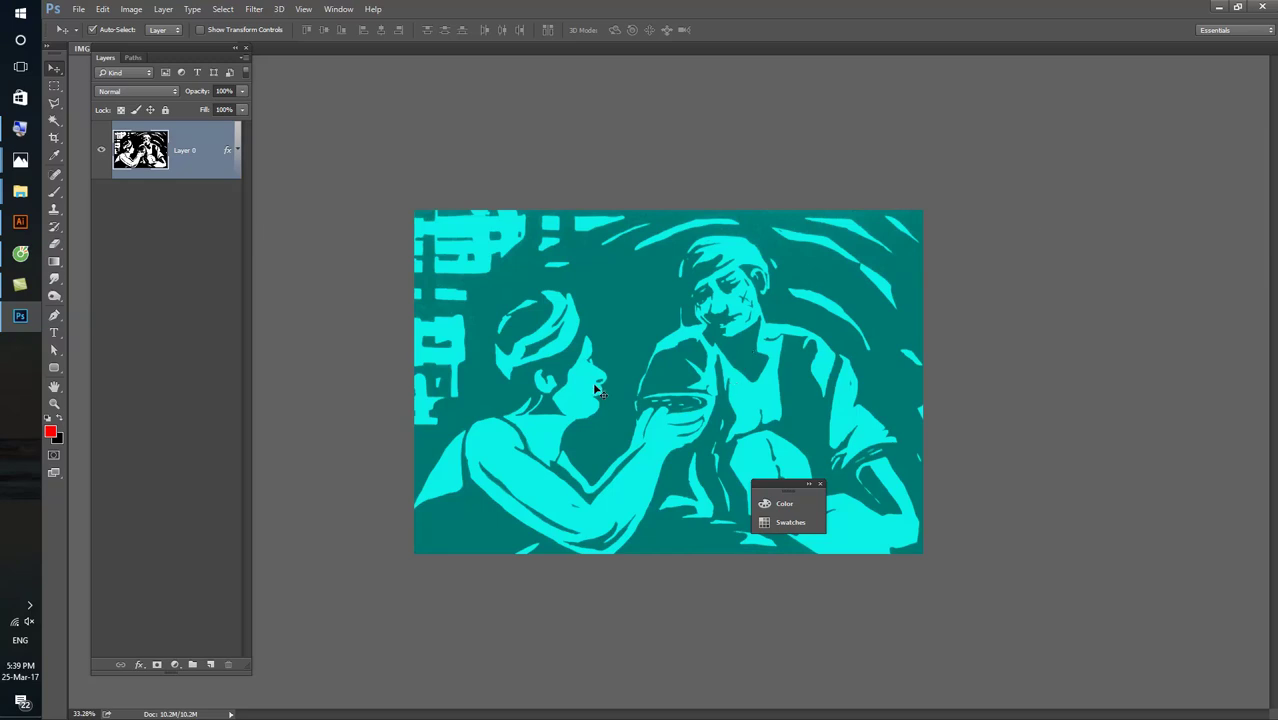
- Toggle the cyan overlay to compare, then hide the upper teal Color Overlay
left_click(237, 148)
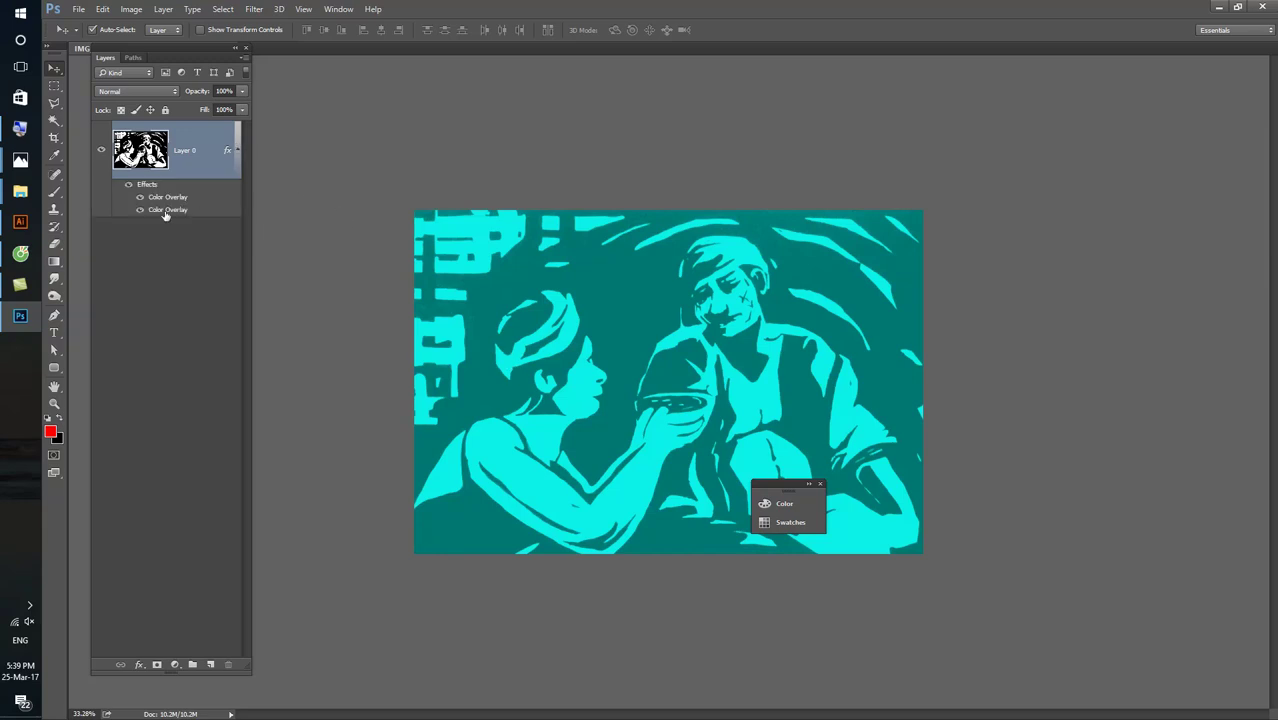
left_click(140, 210)
left_click(140, 210)
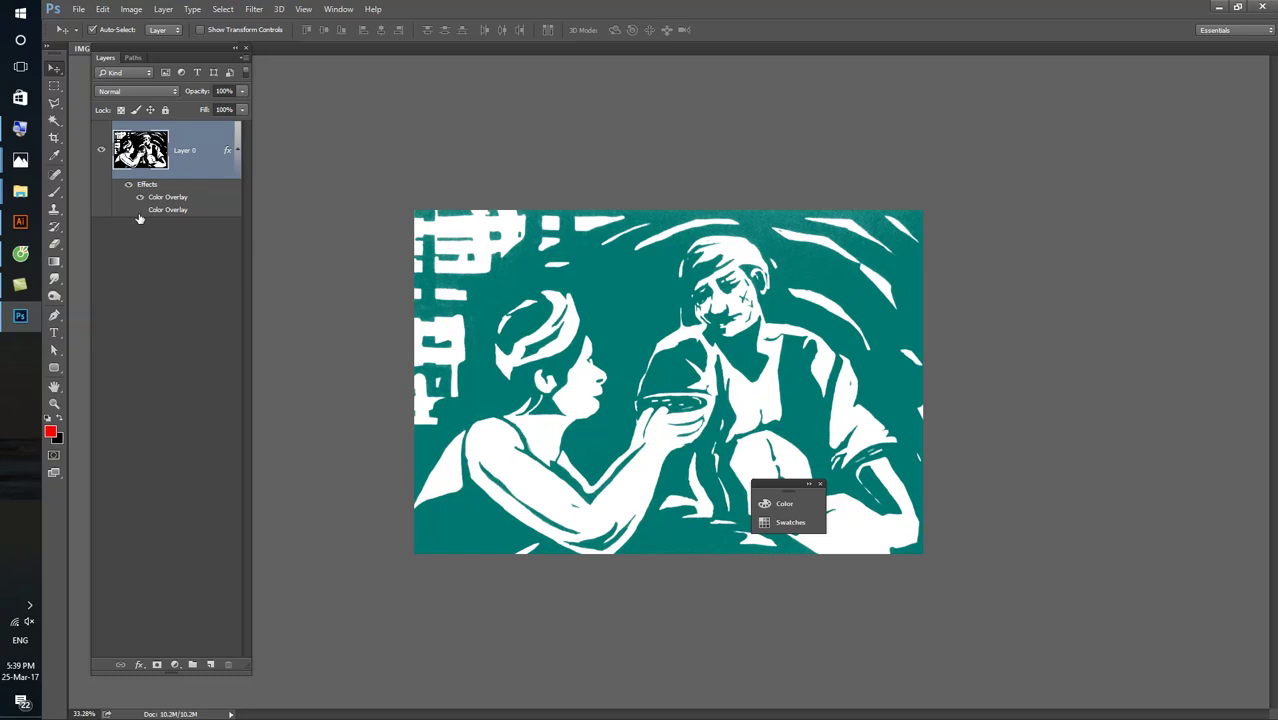
left_click(140, 210)
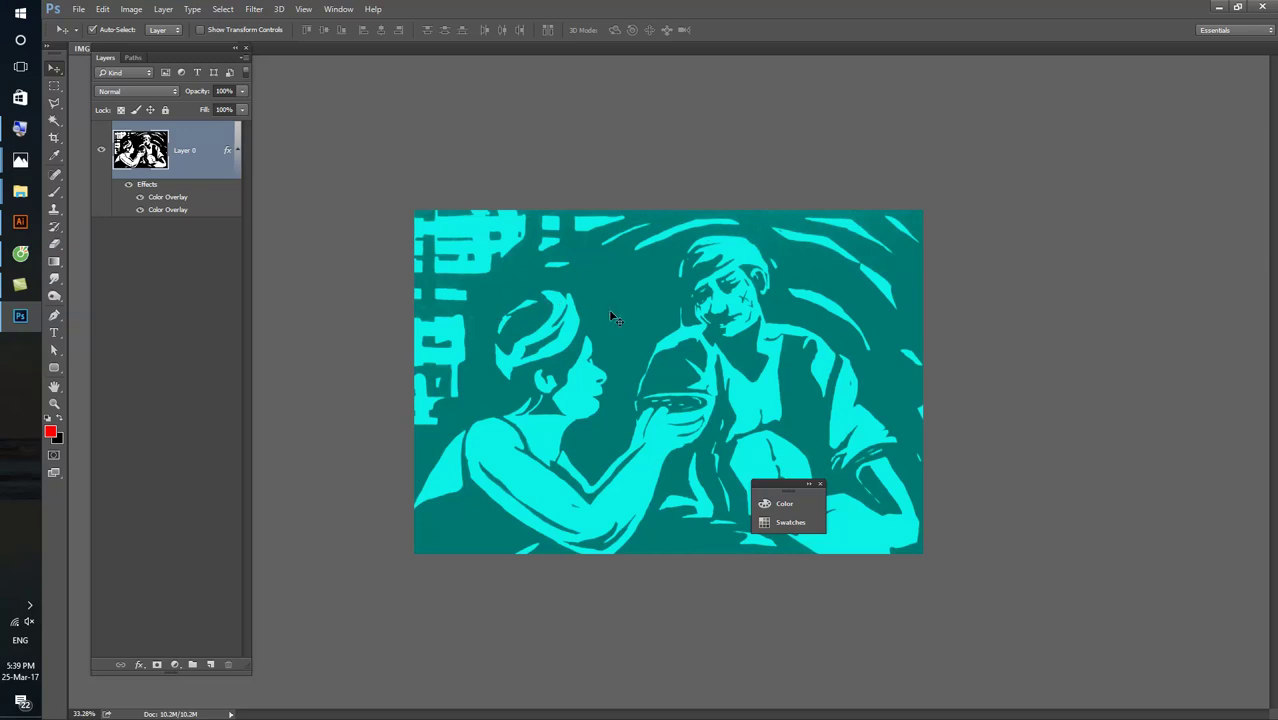
left_click(140, 210)
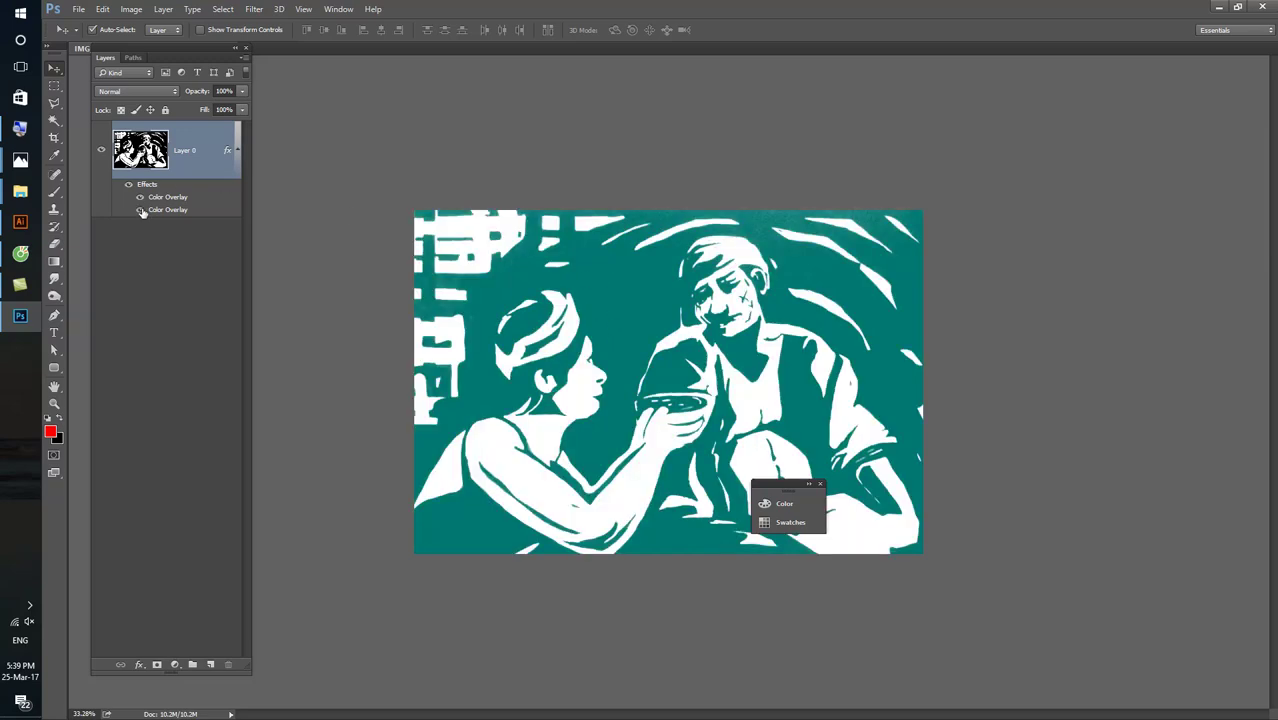
left_click(140, 197)
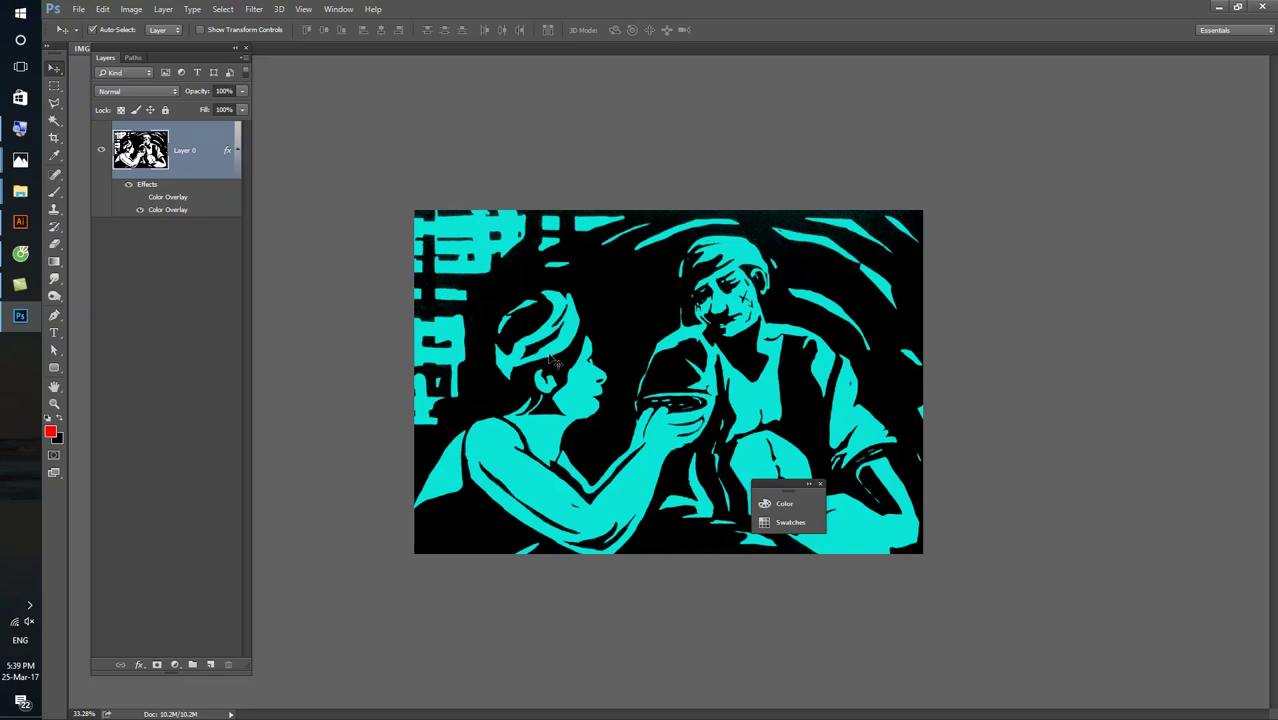
- Add a new layer above Layer 0 and fill it with foreground teal 0c8273
left_click(166, 200)
left_click(180, 150)
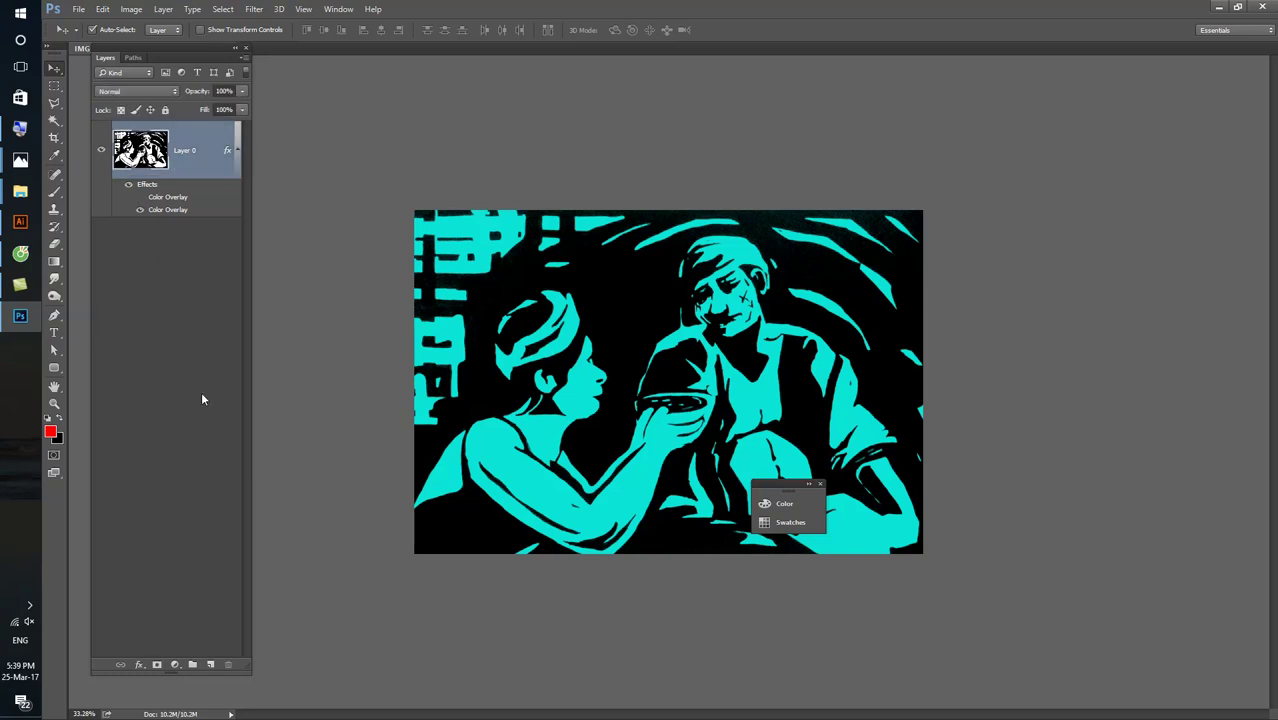
left_click(210, 664)
left_click(51, 432)
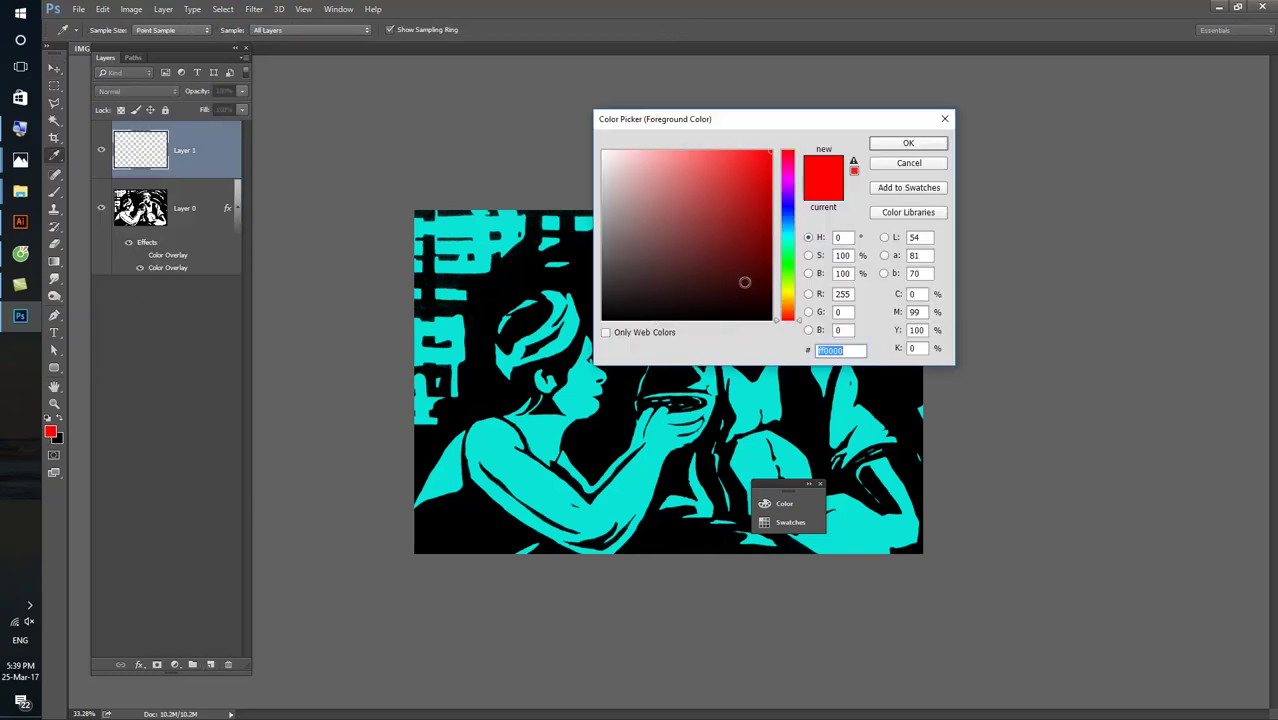
left_click(789, 255)
mouse_move(792, 255)
left_mouse_down()
mouse_move(790, 222)
mouse_move(789, 240)
left_mouse_up()
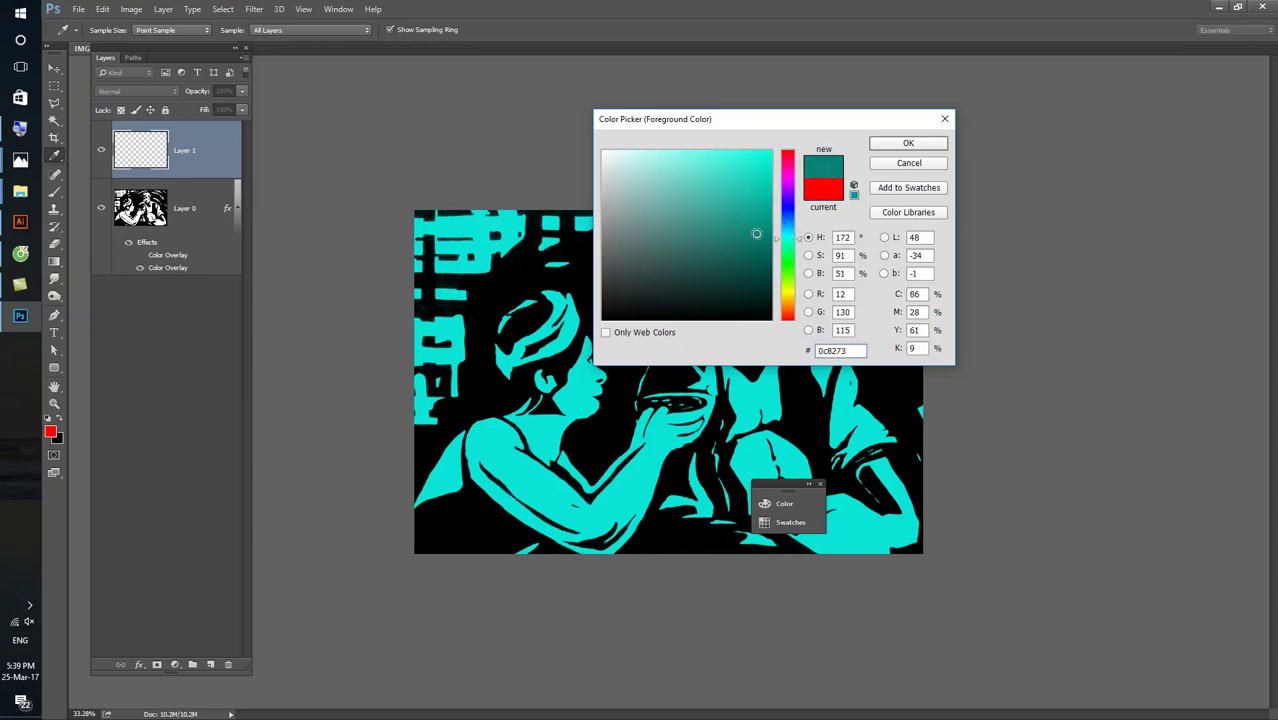
left_click(906, 143)
key("alt+BackSpace")
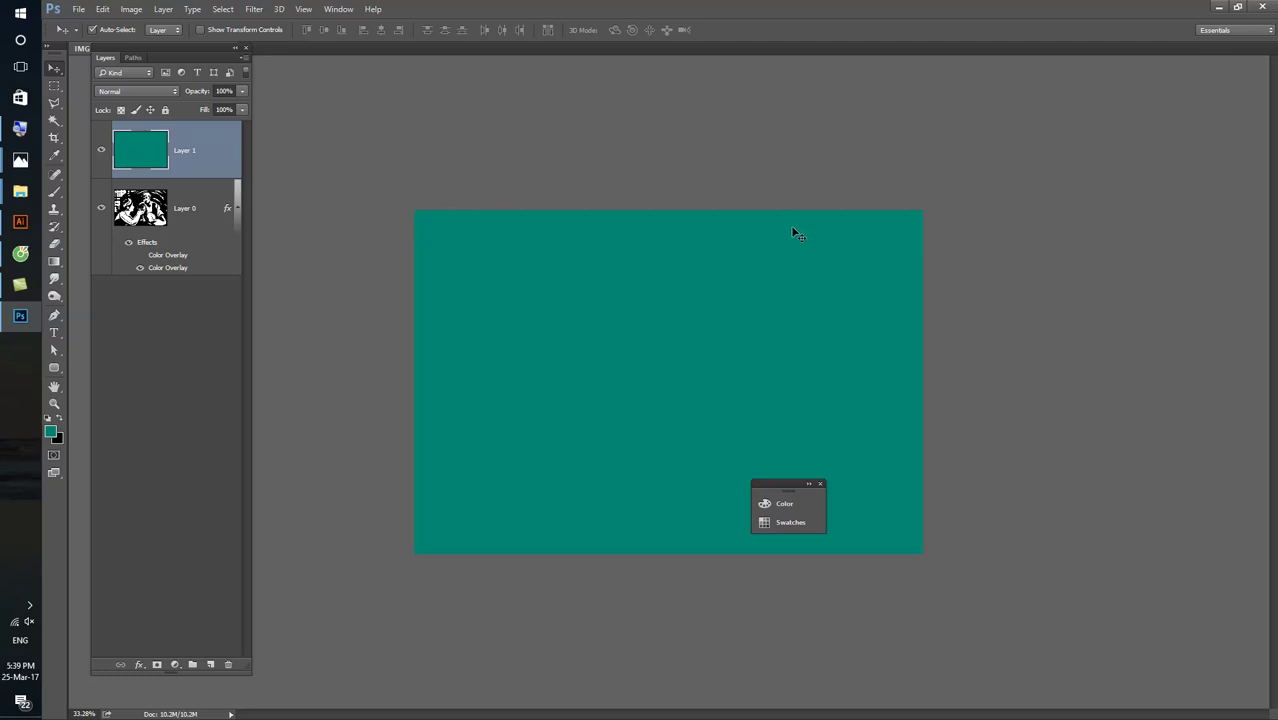
- Set the teal layer to Screen mode and toggle its visibility to compare
left_click(142, 91)
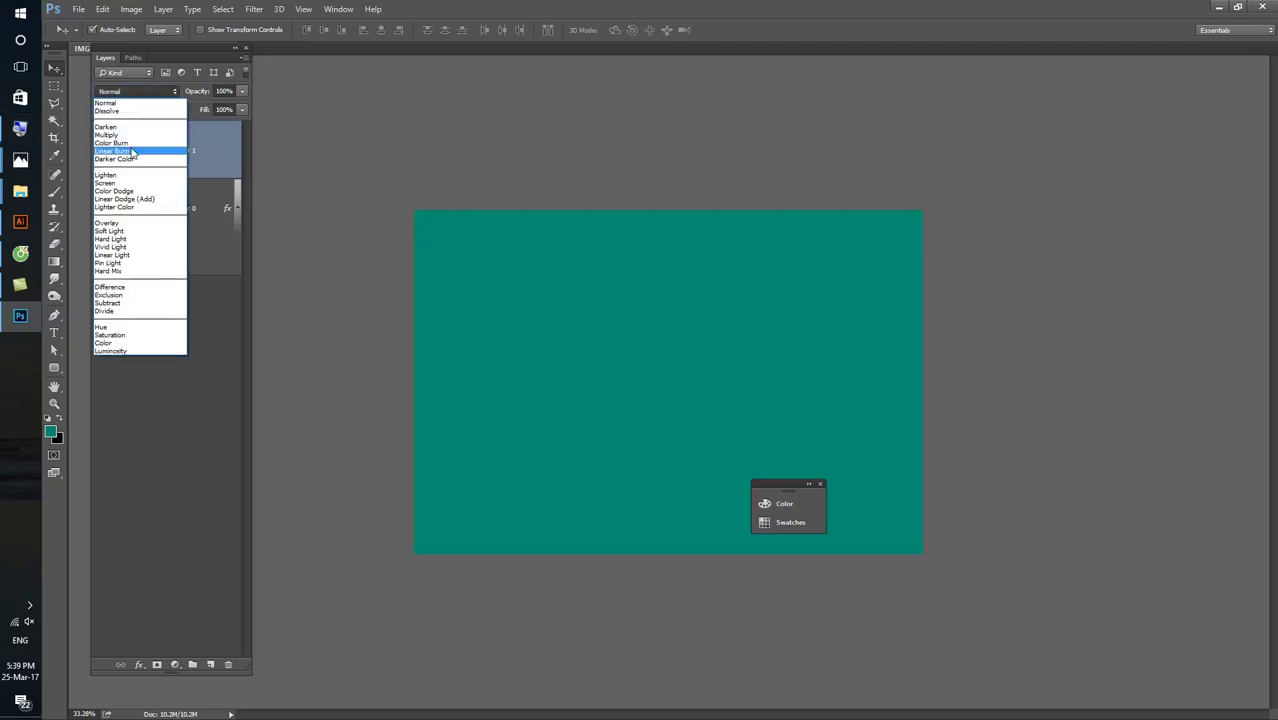
left_click(127, 183)
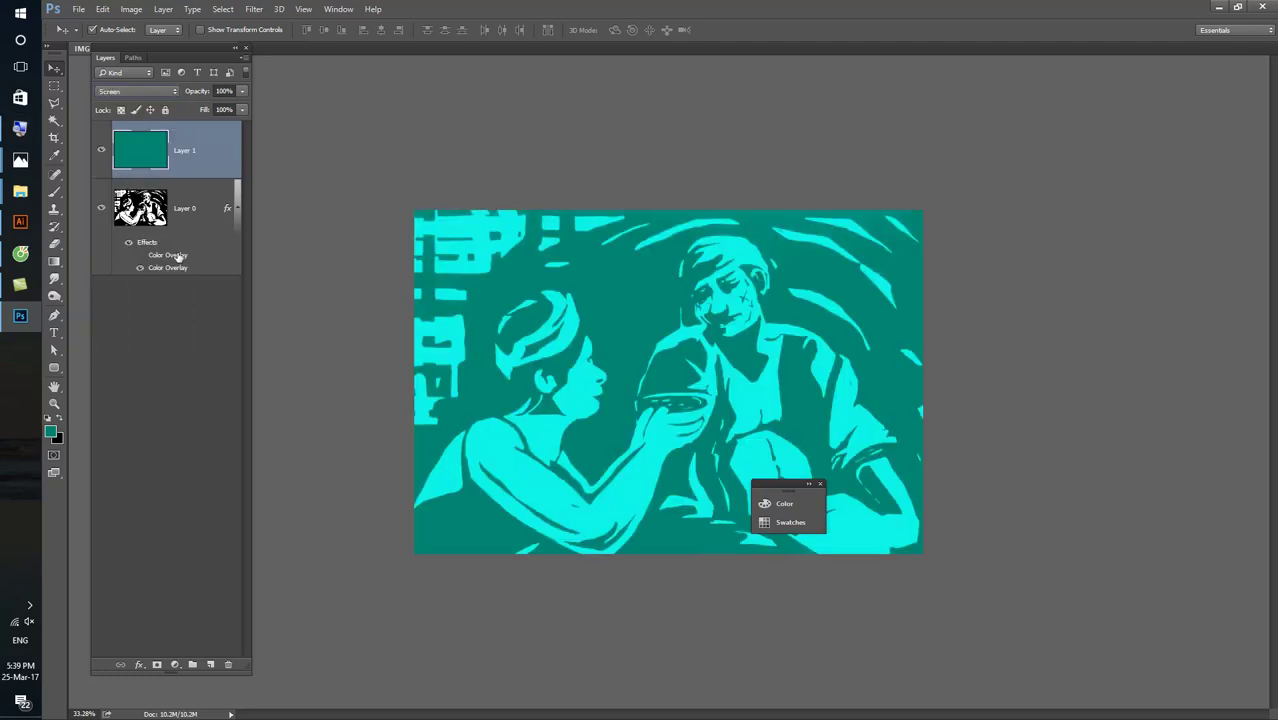
left_click(101, 151)
left_click(101, 151)
left_click(101, 152)
left_click(101, 152)
left_click(140, 266)
left_click(140, 266)
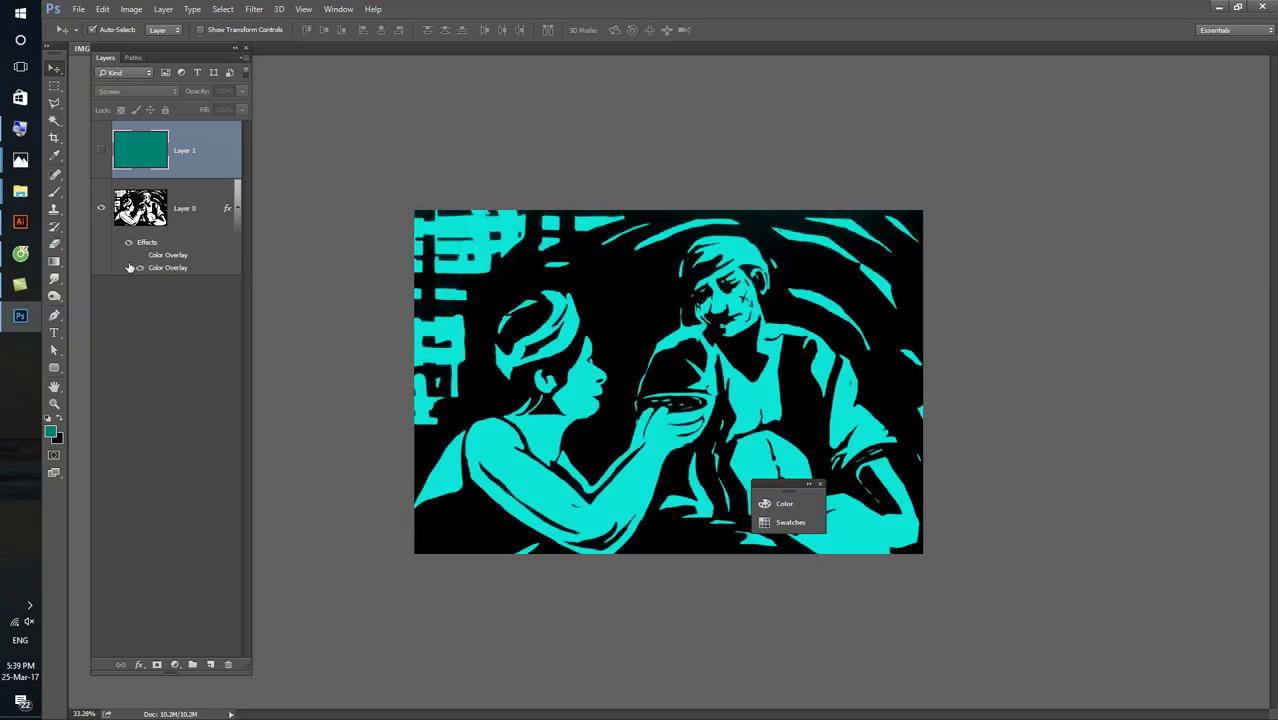
- Delete the teal fill layer and cancel the Layer Style changes
key("Delete")
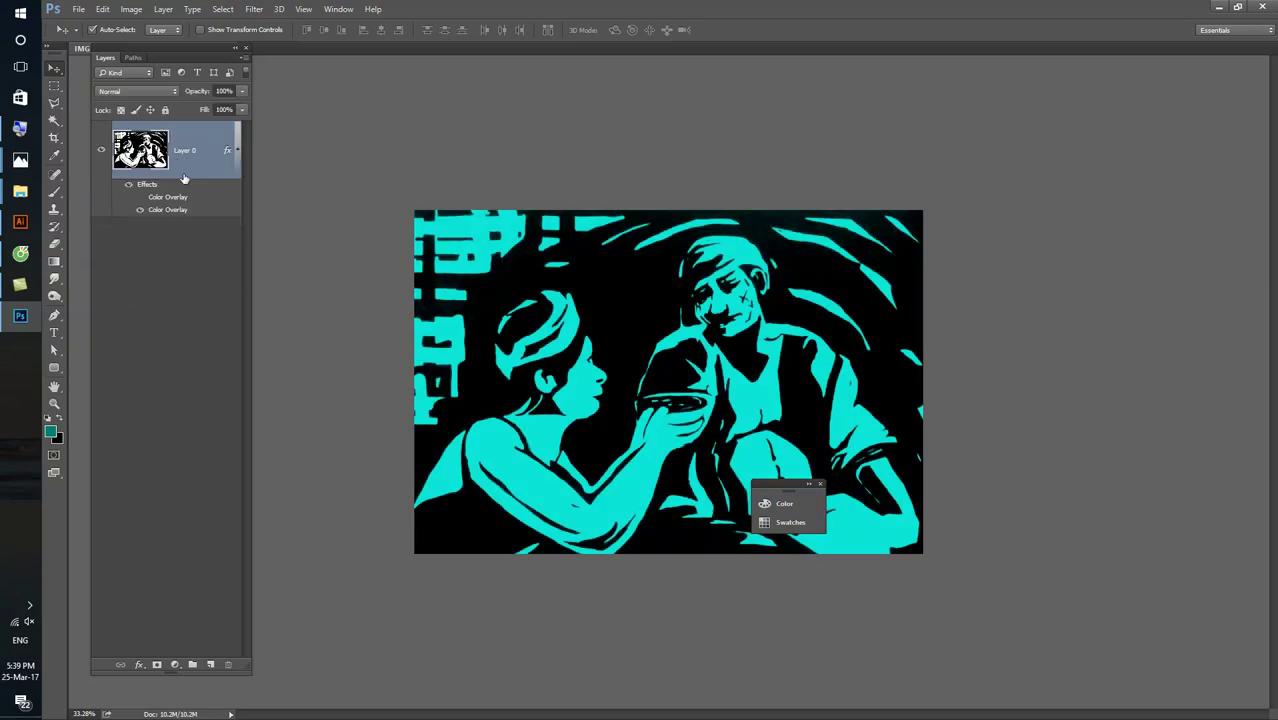
double_click(193, 177)
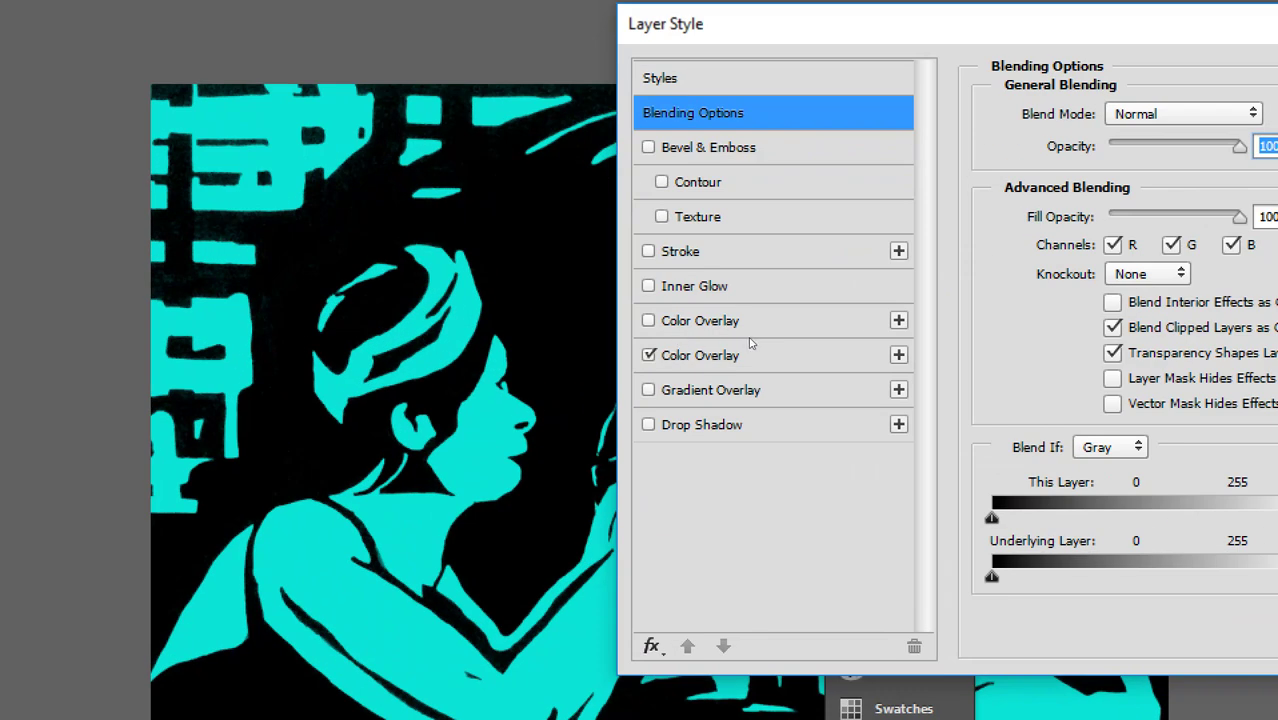
left_click(768, 334)
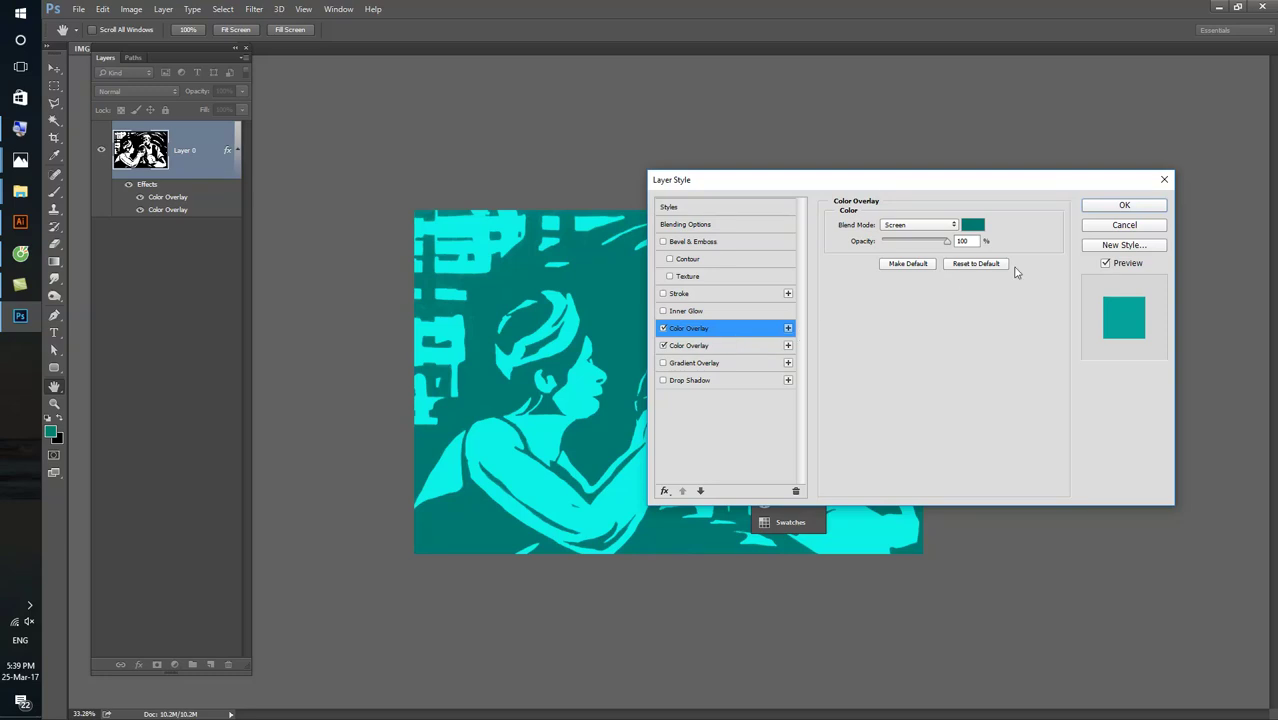
left_click(1108, 230)
key("ctrl+minus")
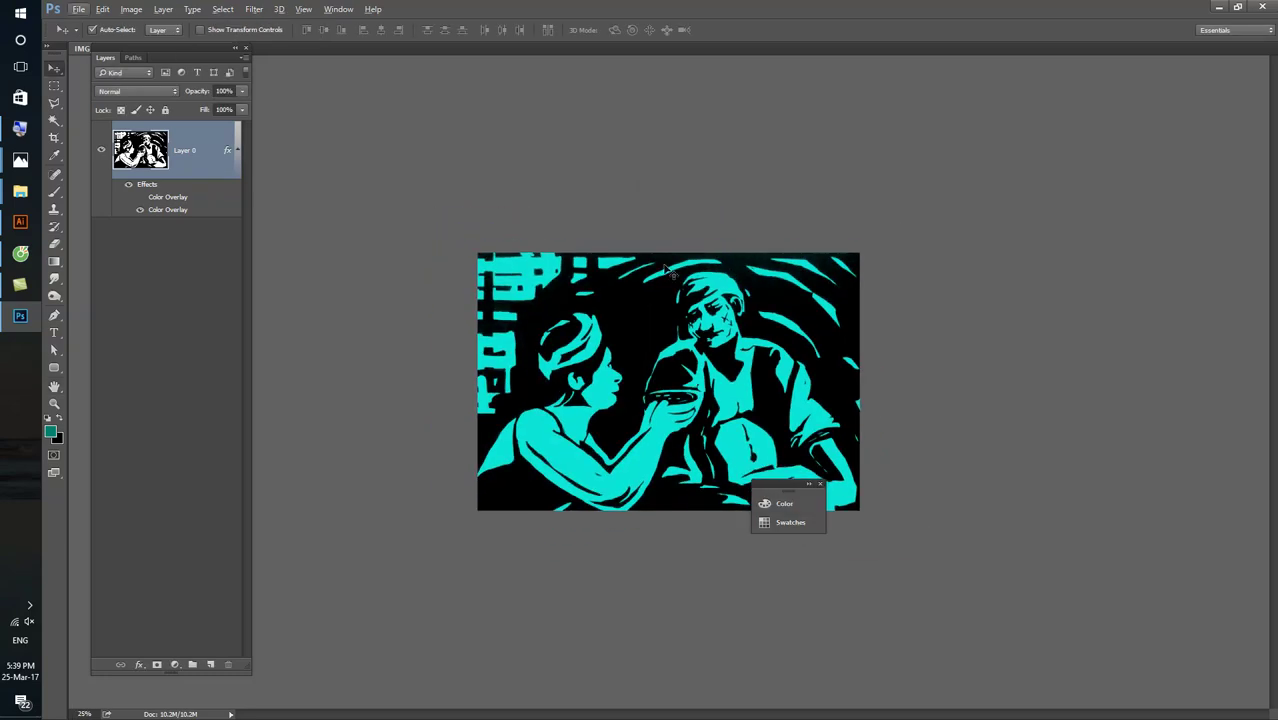
- Enable both Color Overlays and compare against the earlier red version
left_click_drag(139, 209, 139, 197)
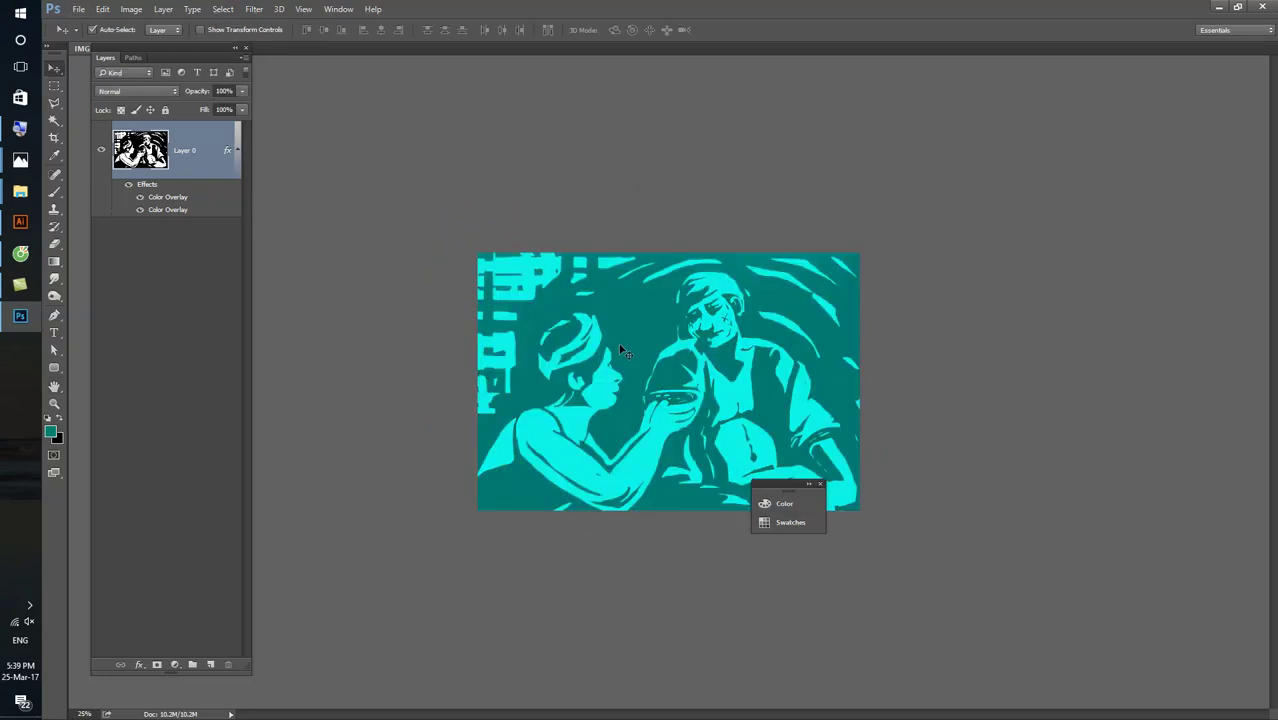
key("c")
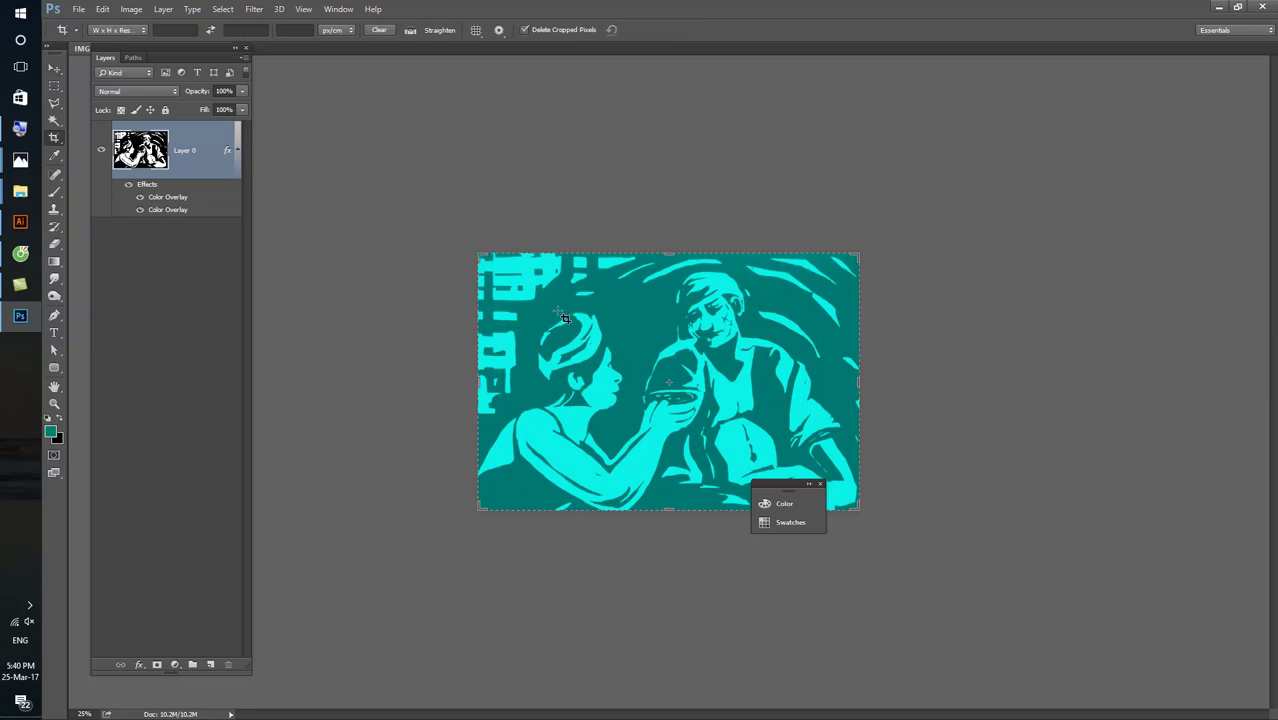
key("v")
left_click(145, 378)
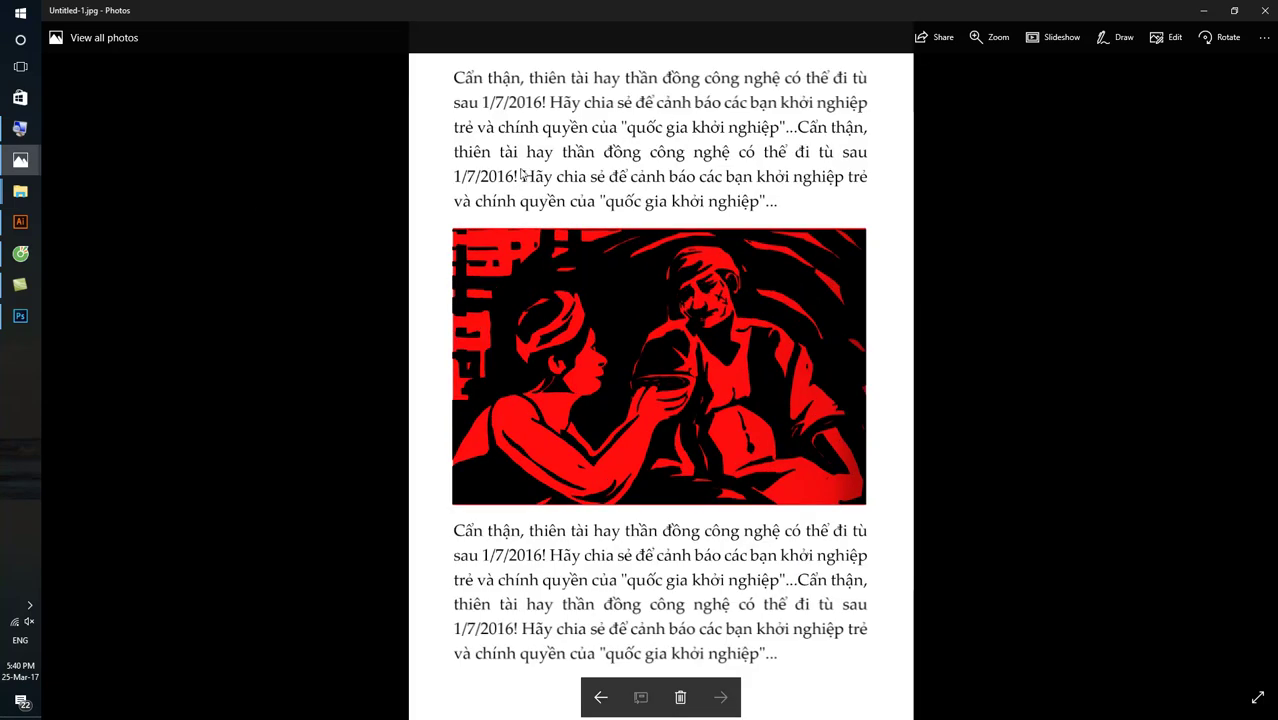
left_click(20, 315)
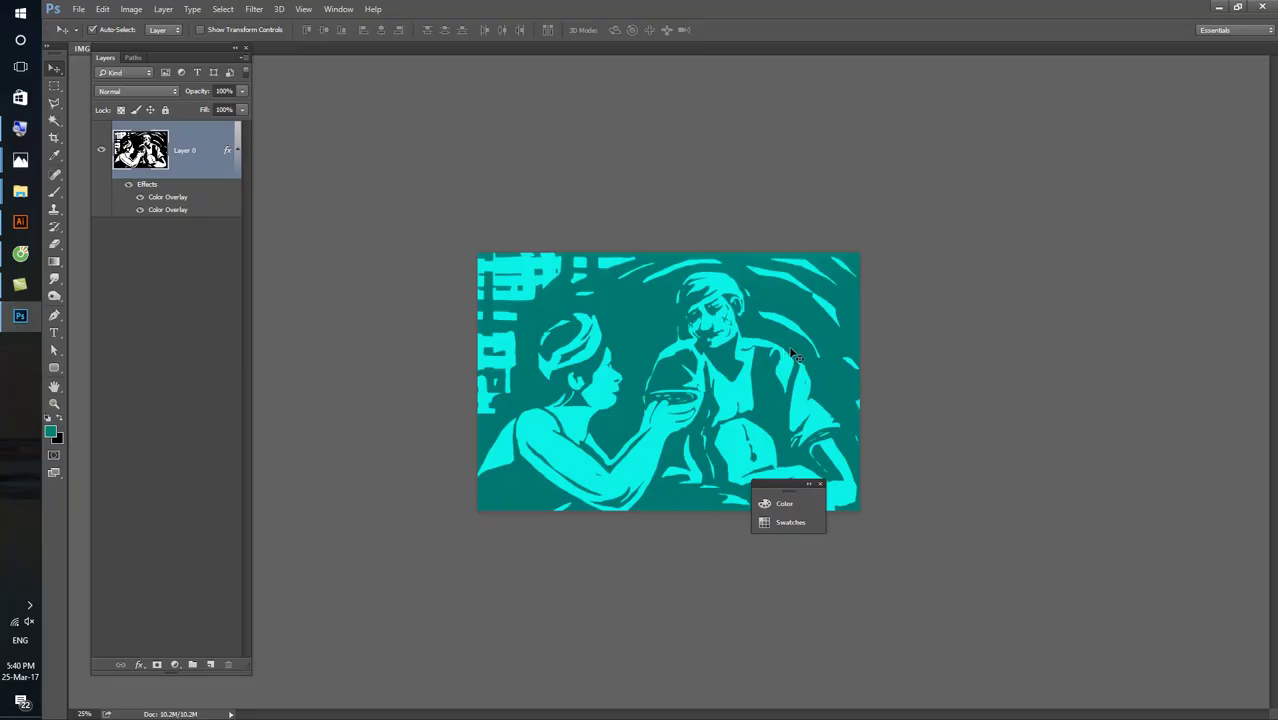
- Crop at 21 × 29 cm with the box dragged beyond the artwork to extend the canvas
key("c")
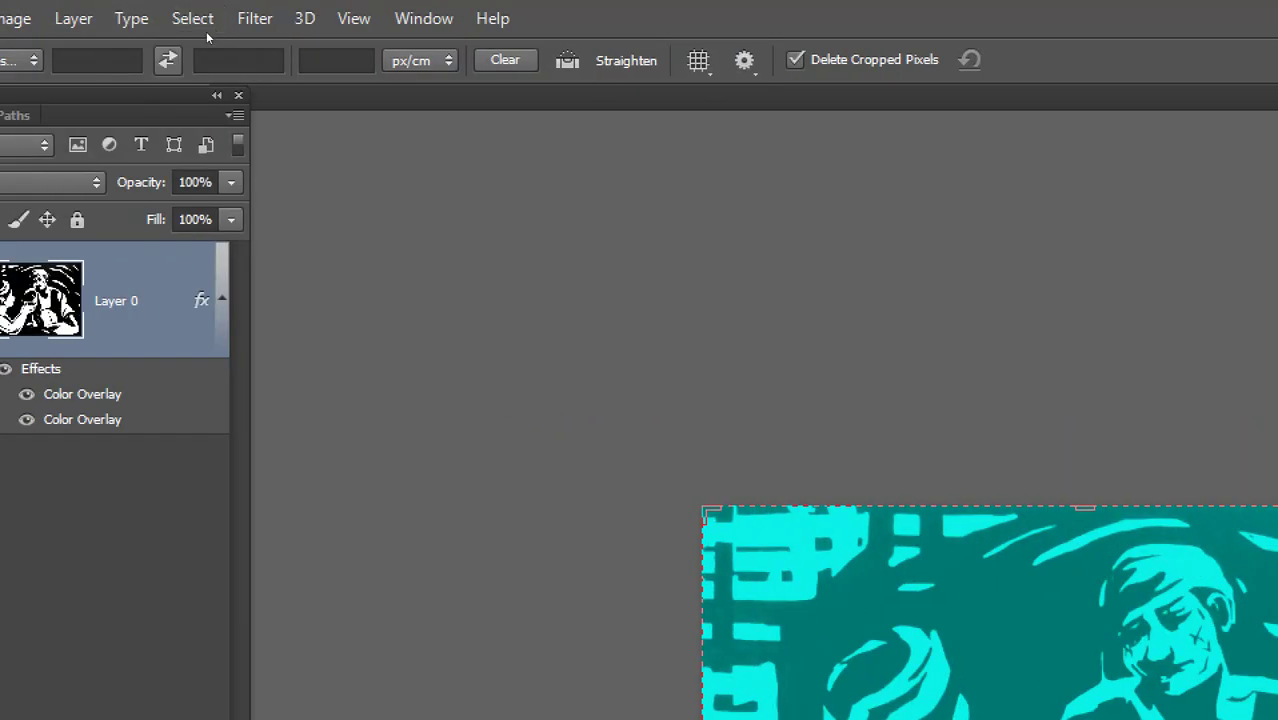
type("21")
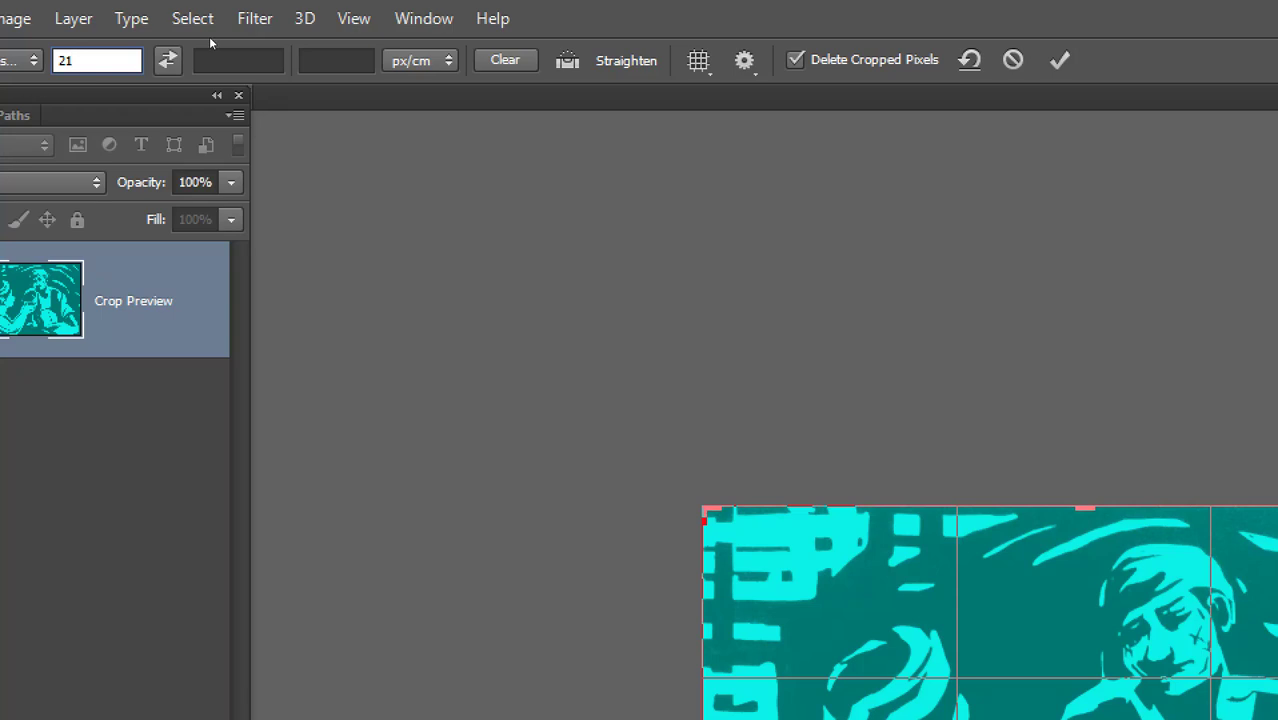
key("Tab")
type("29")
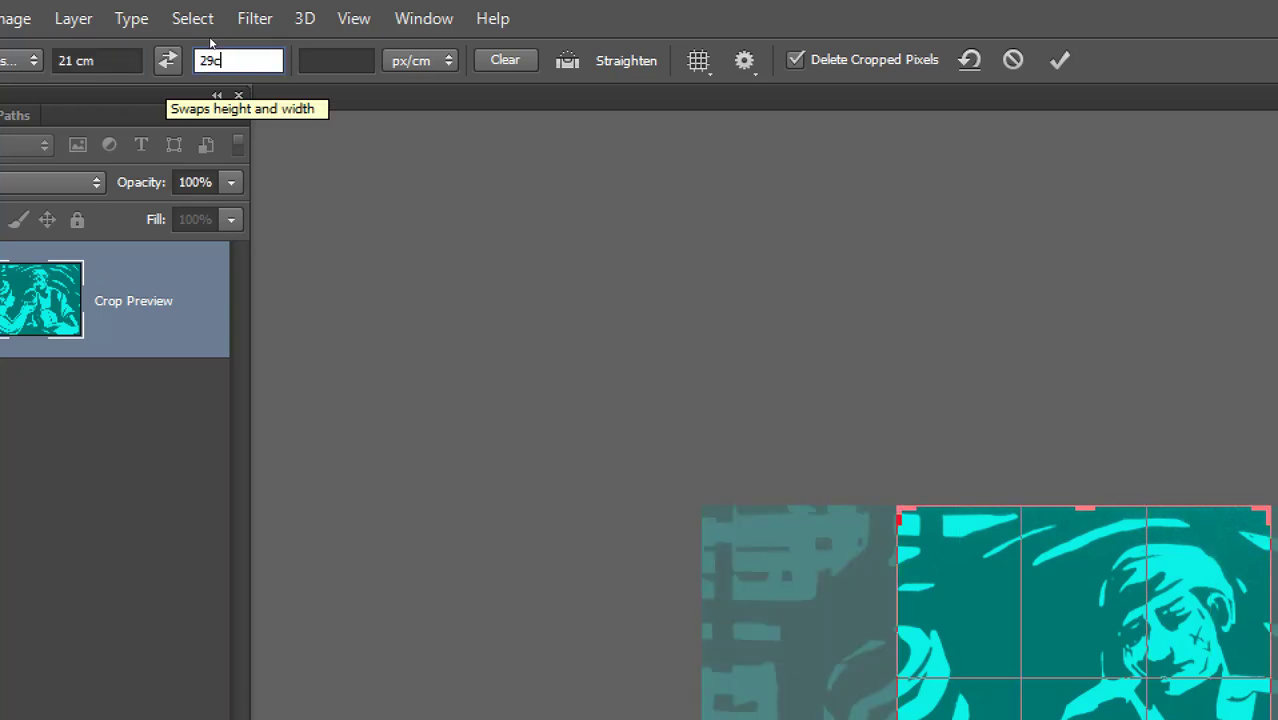
key("Tab")
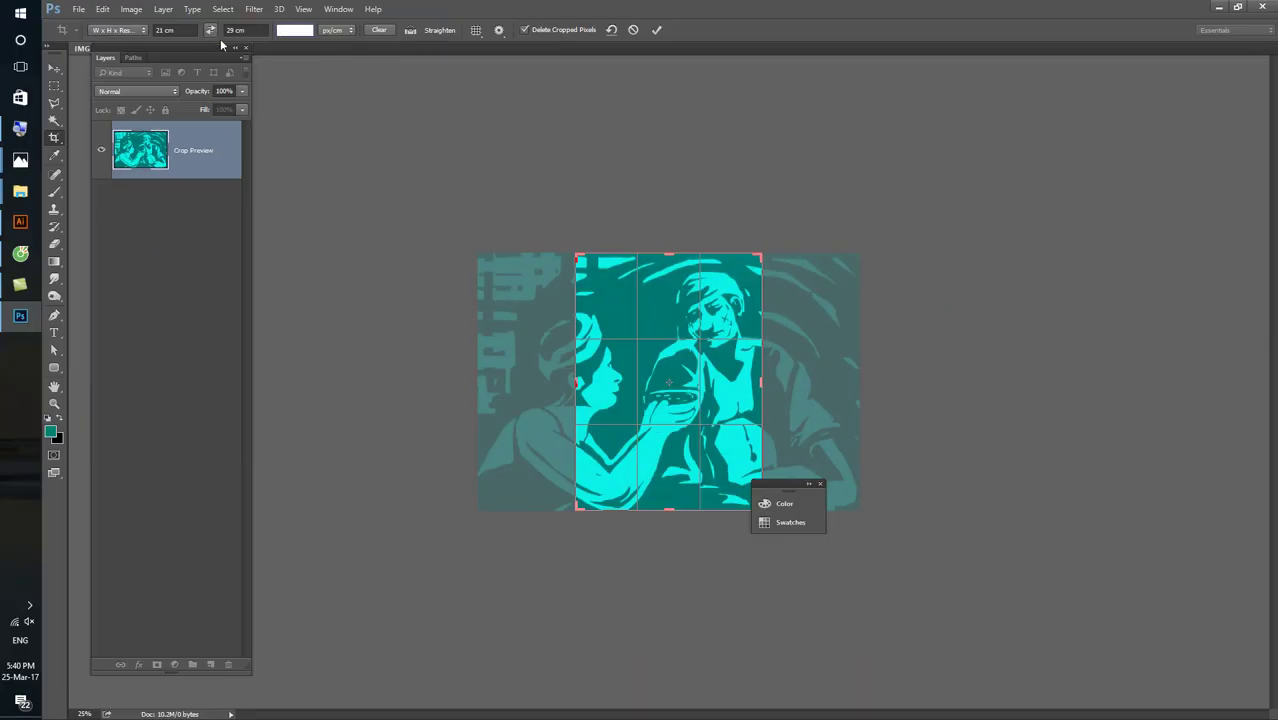
left_click_drag(767, 252, 906, 117)
key("Return")
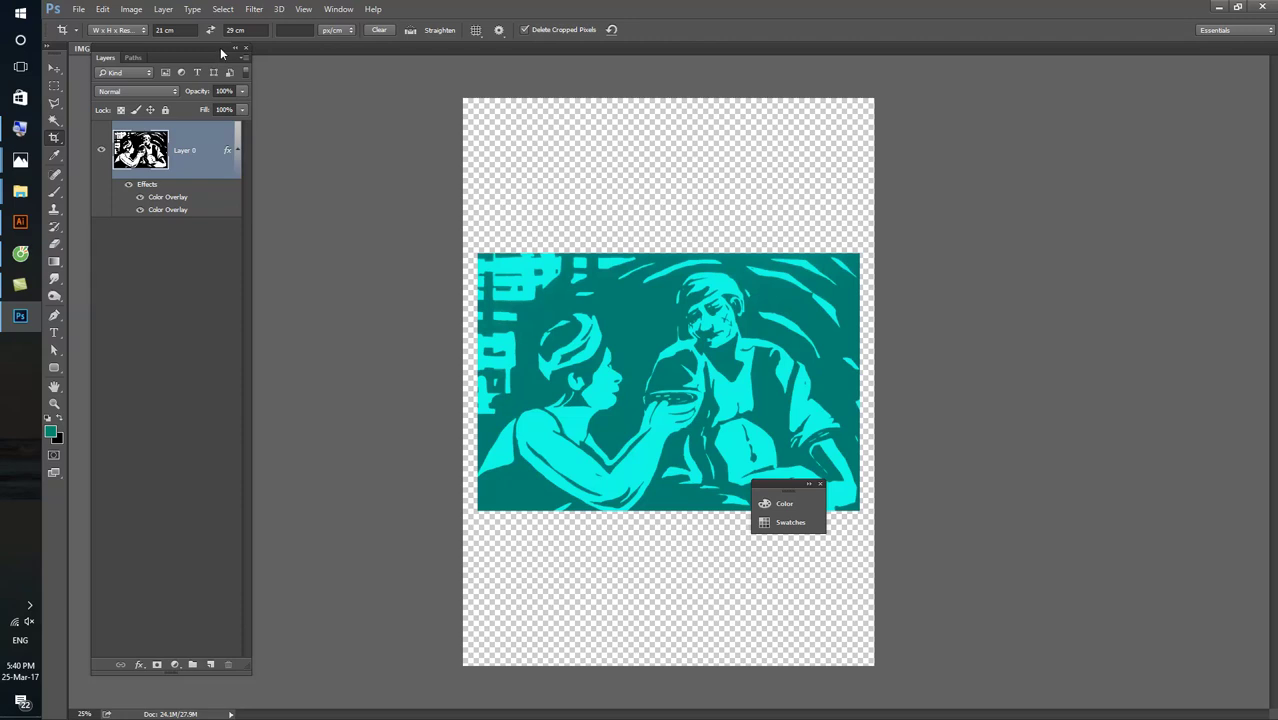
left_click_drag(222, 55, 416, 187)
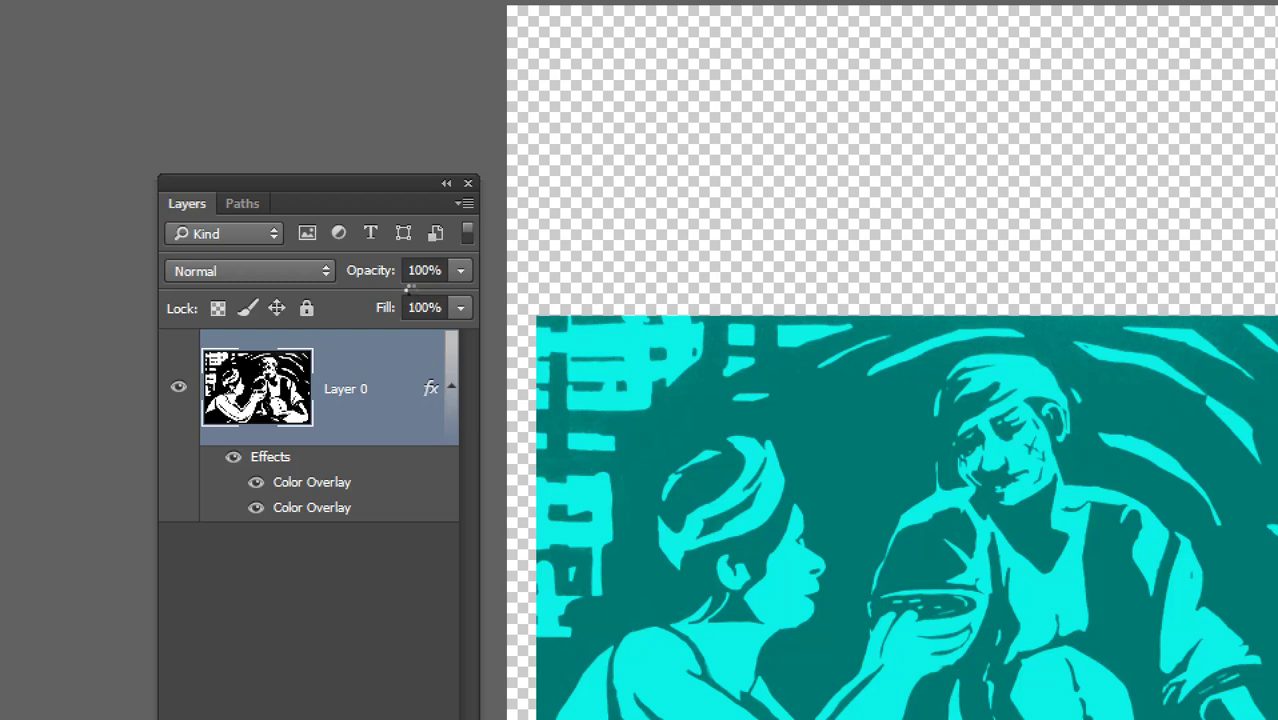
- Revert the file and set the background colour to bright red for a trial crop
key("F12")
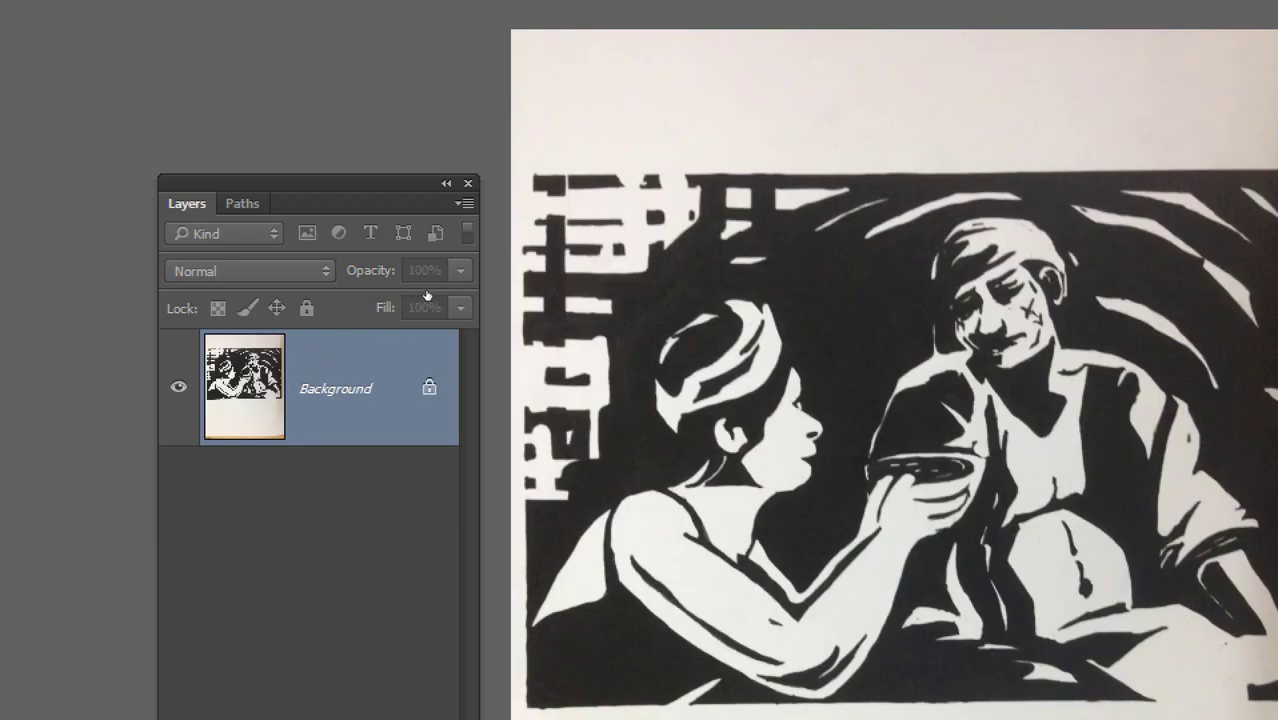
key("c")
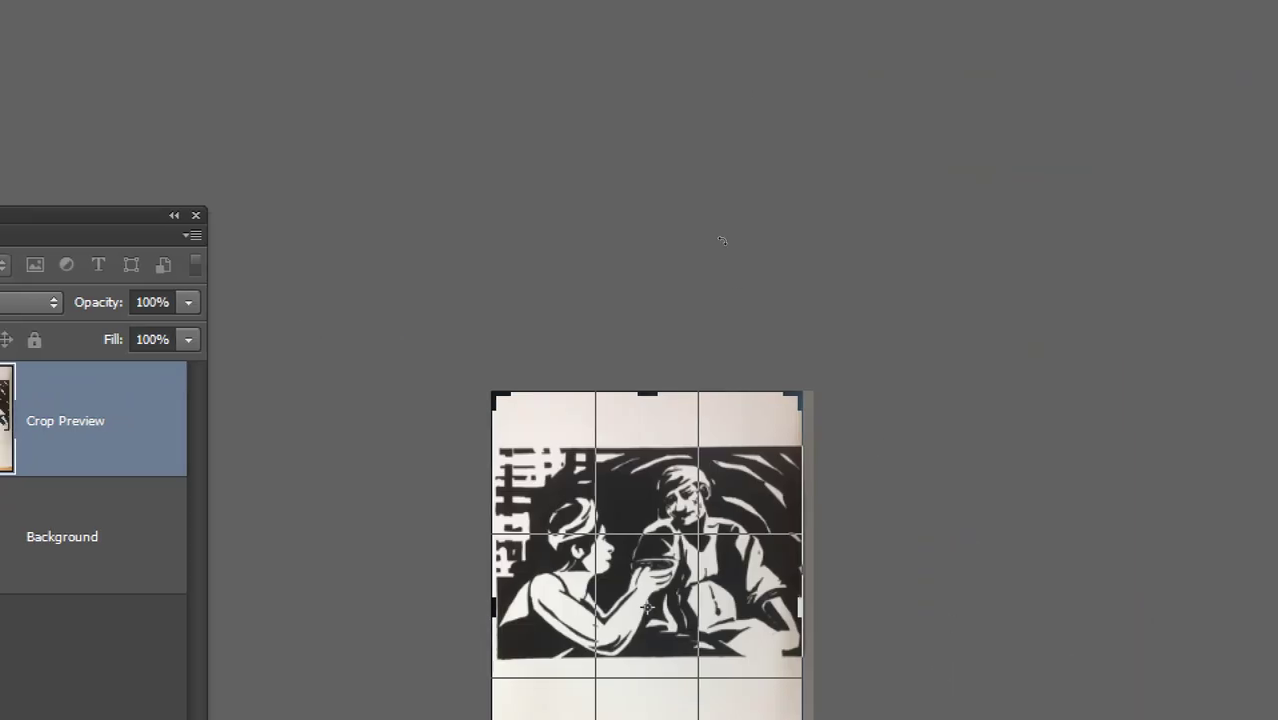
left_click_drag(744, 279, 810, 222)
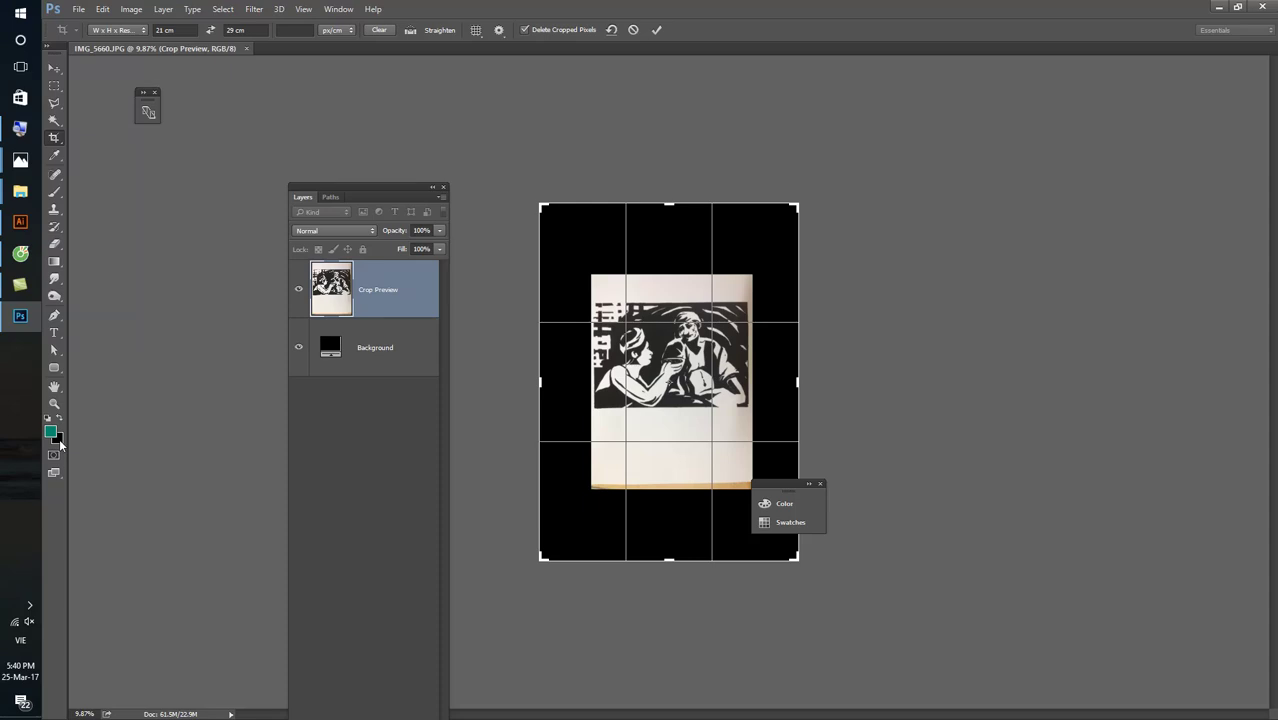
left_click(58, 440)
left_click_drag(733, 180, 769, 156)
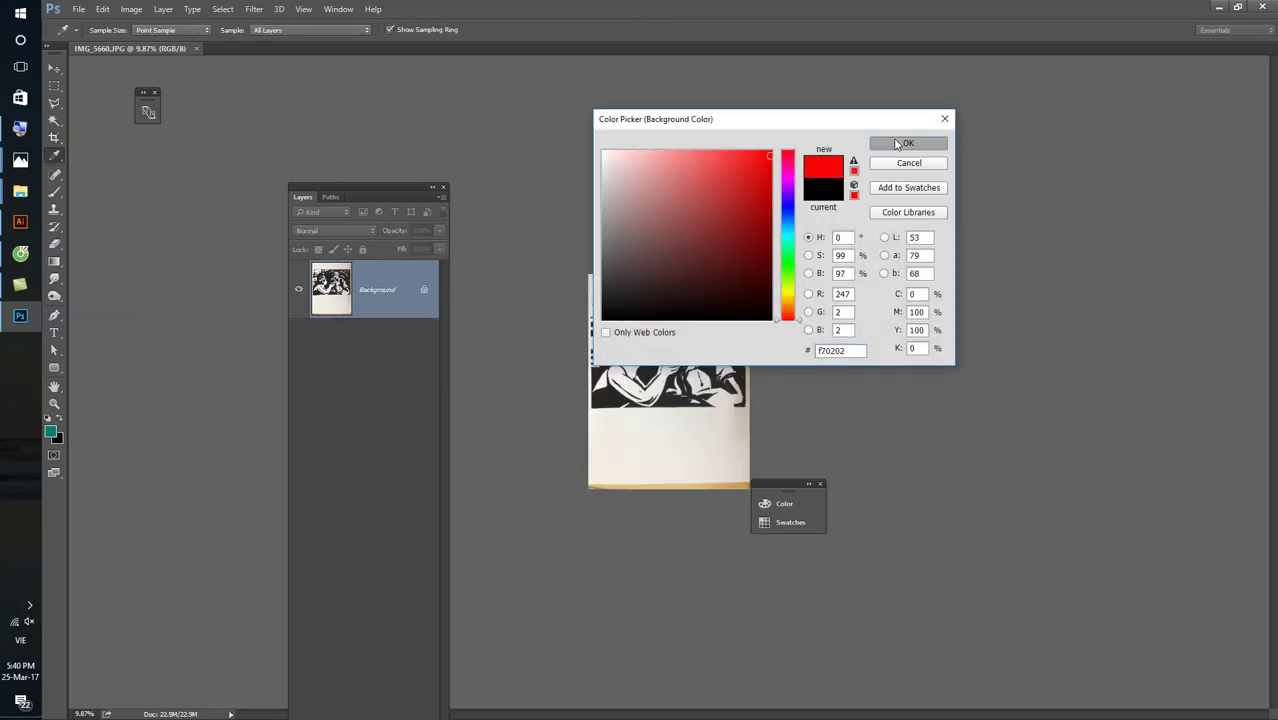
left_click(897, 144)
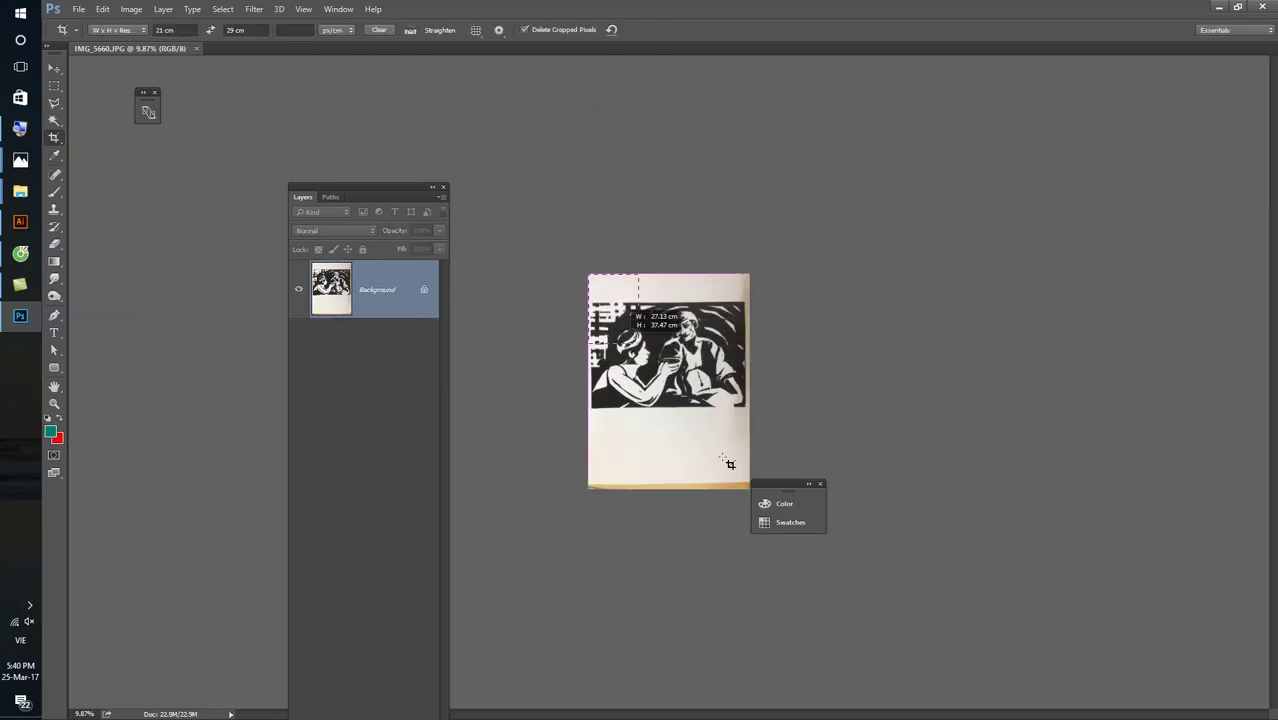
- Apply an enlarged crop with red margins, undo it, and unlock the Background into a layer
left_click(578, 290)
left_click_drag(749, 275, 799, 207)
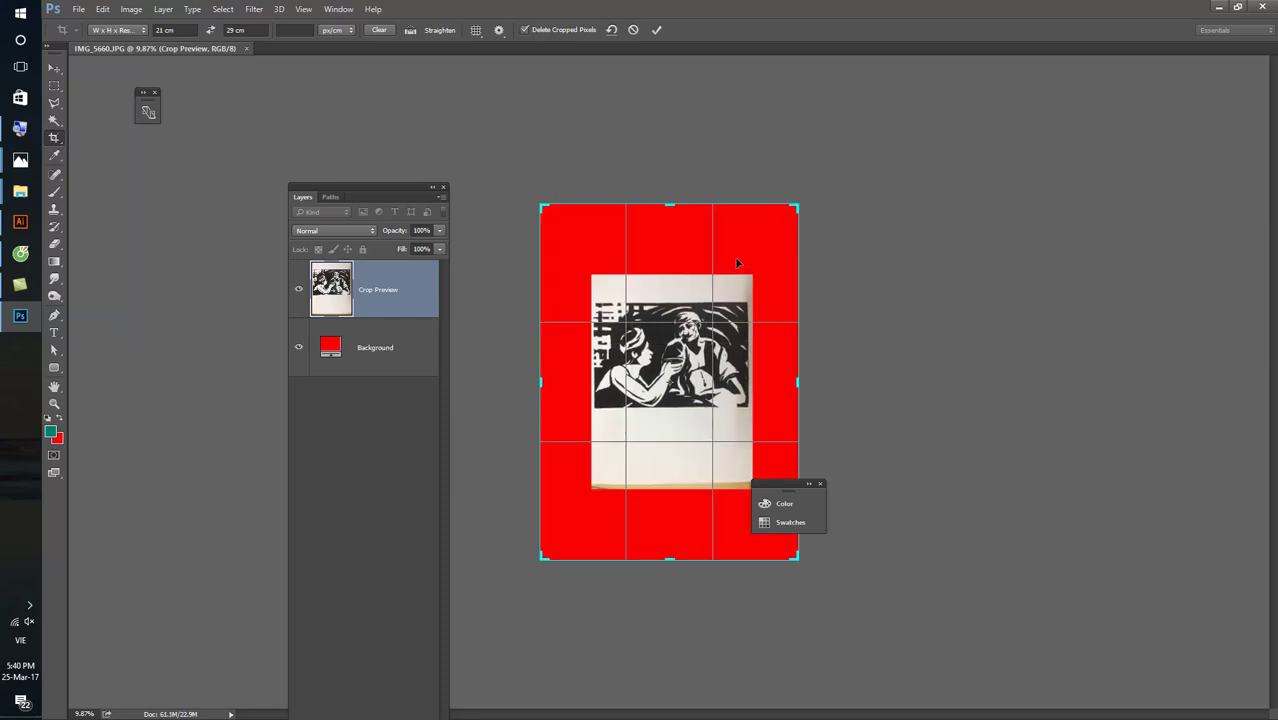
key("Return")
key("ctrl+z")
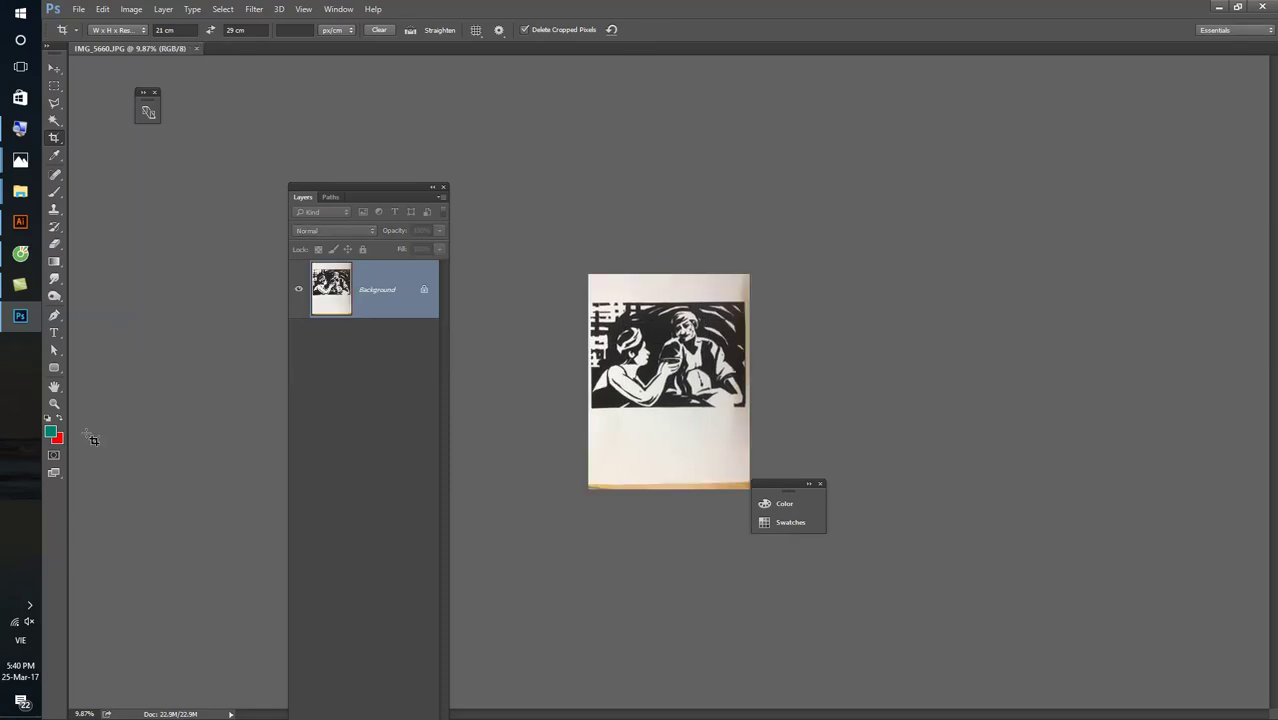
double_click(424, 293)
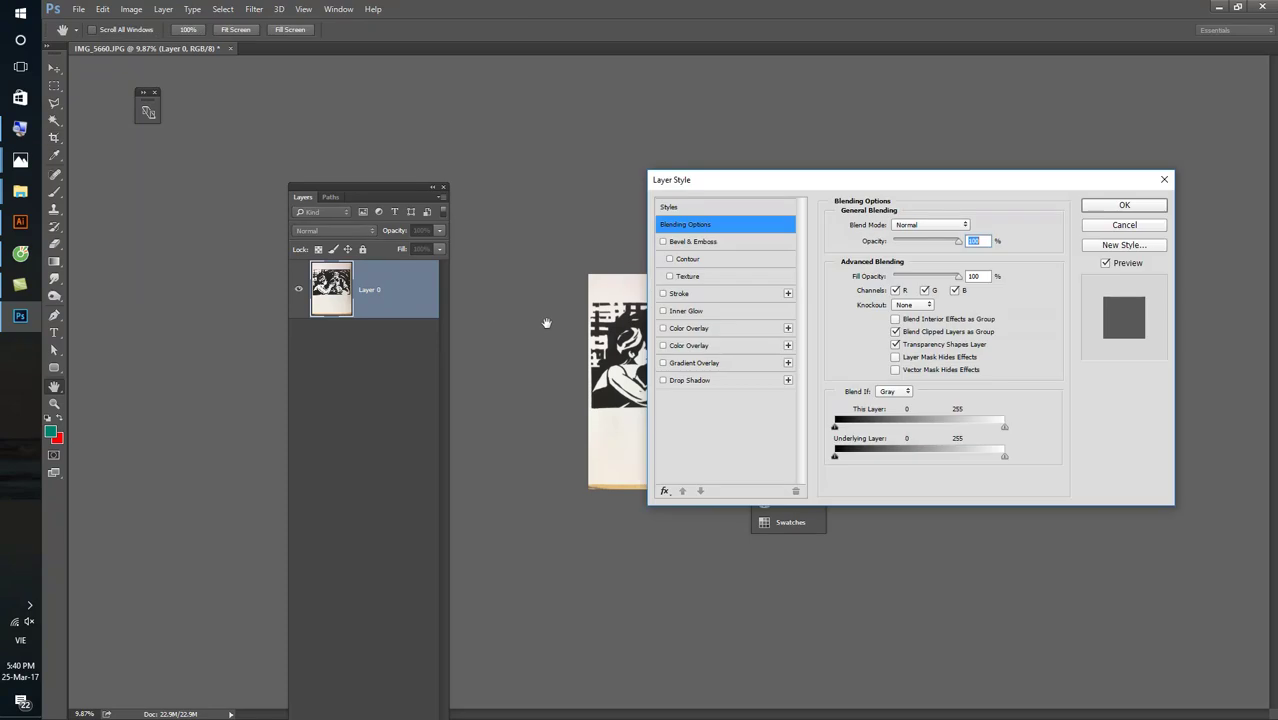
key("Escape")
- Try a transparent-margin crop, then step back to the teal overlay version at original size
key("c")
mouse_move(741, 275)
left_mouse_down()
mouse_move(842, 185)
mouse_move(815, 181)
left_mouse_up()
key("Return")
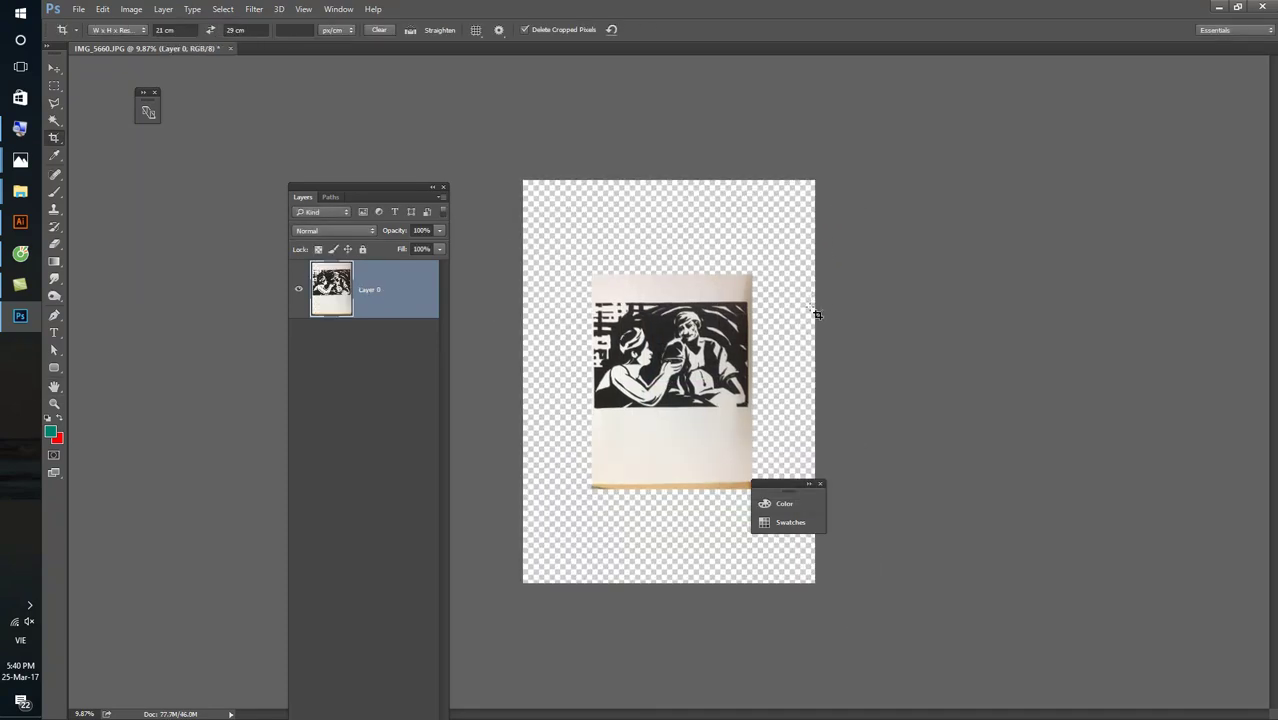
key("ctrl+z")
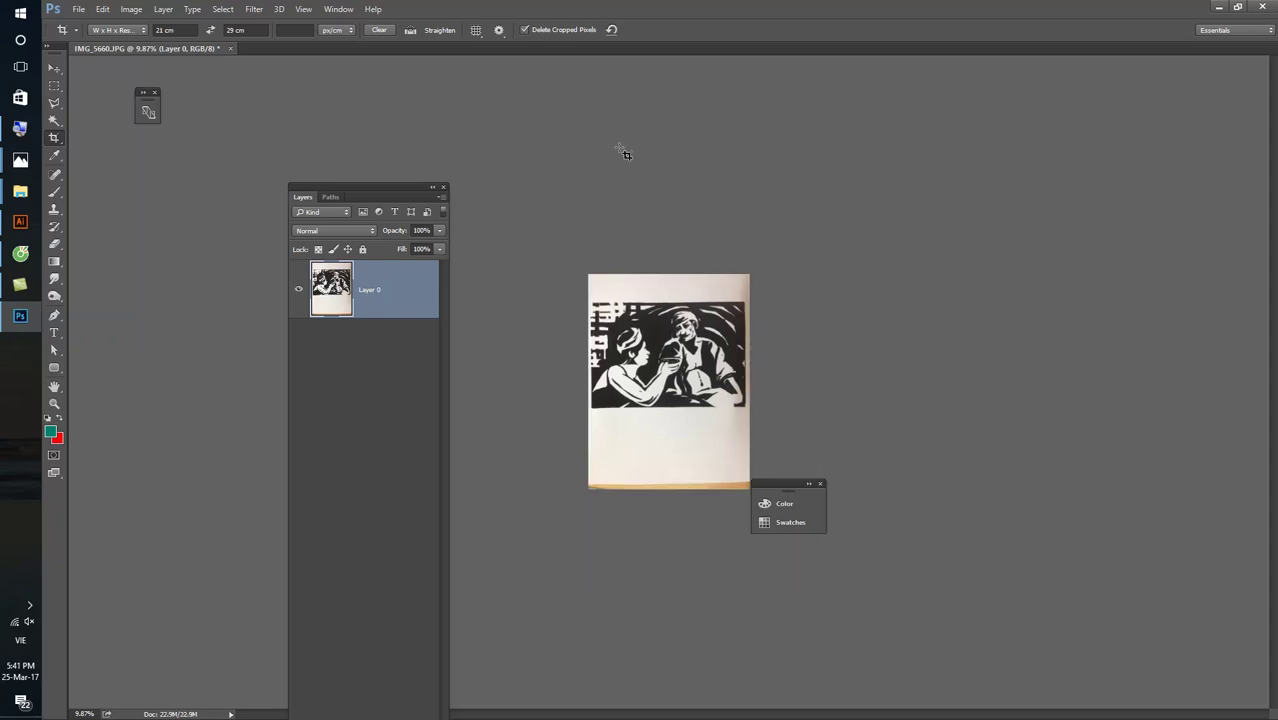
key("ctrl+alt+z")
key("ctrl+shift+z")
key("ctrl+plus")
key("ctrl+alt+z")
- Convert the teal artwork layer into a locked Background using Layer > New > Background from Layer
key("ctrl+plus")
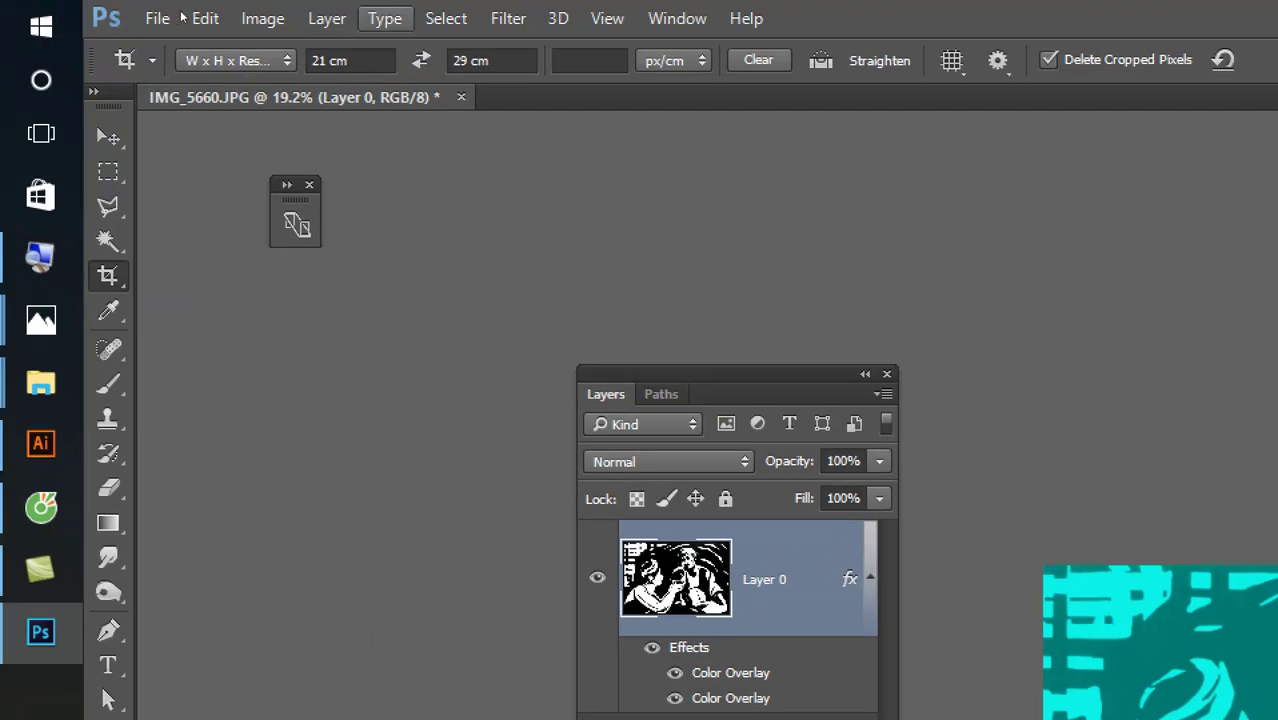
left_click(327, 18)
mouse_move(340, 48)
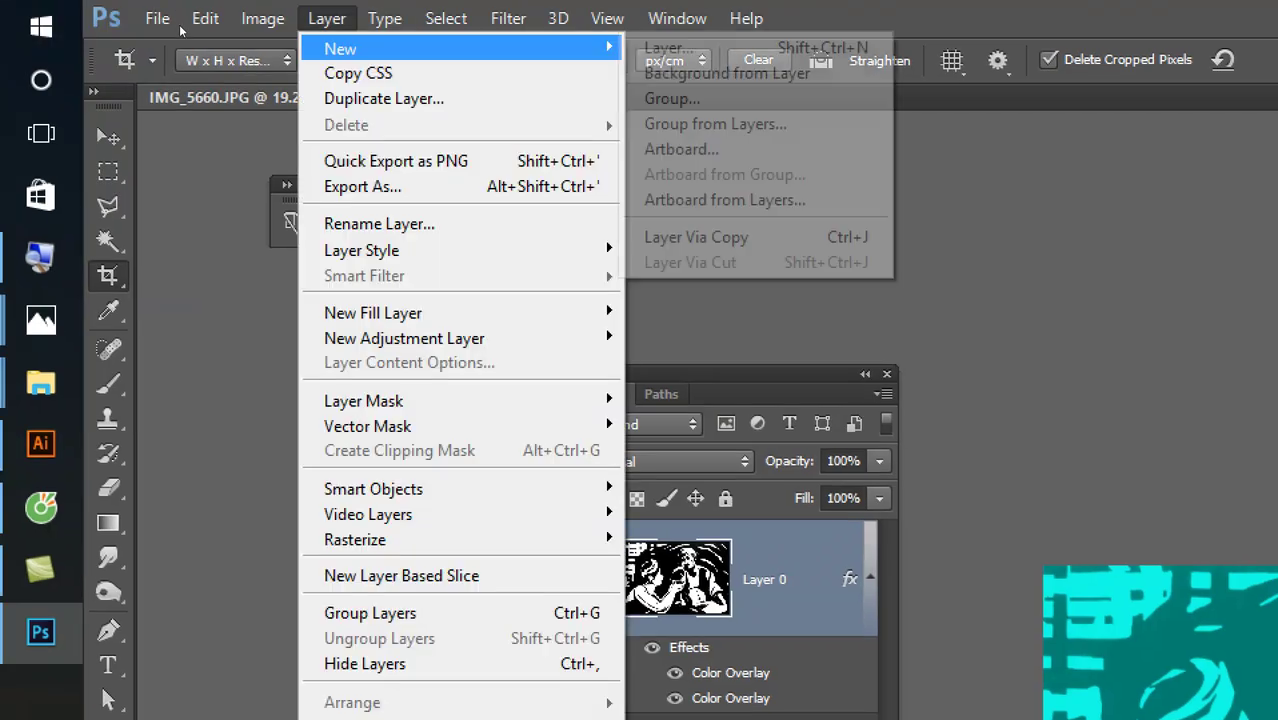
key("a")
key("b")
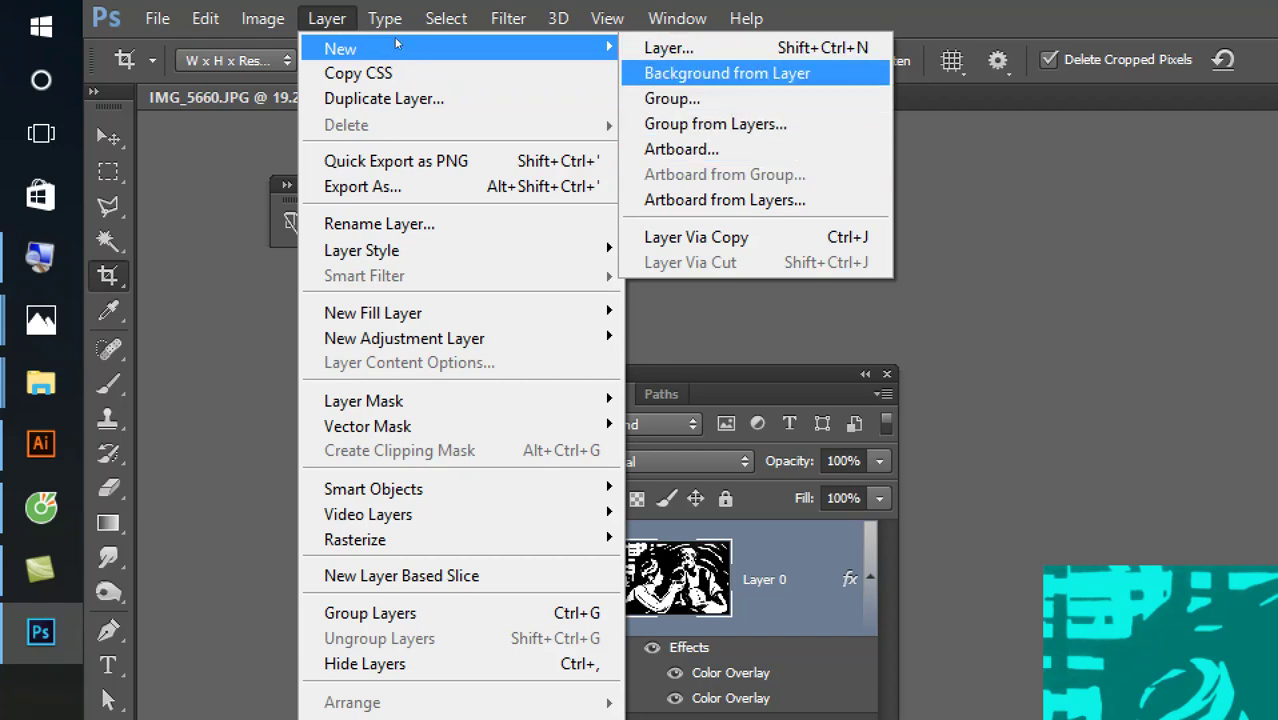
key("Return")
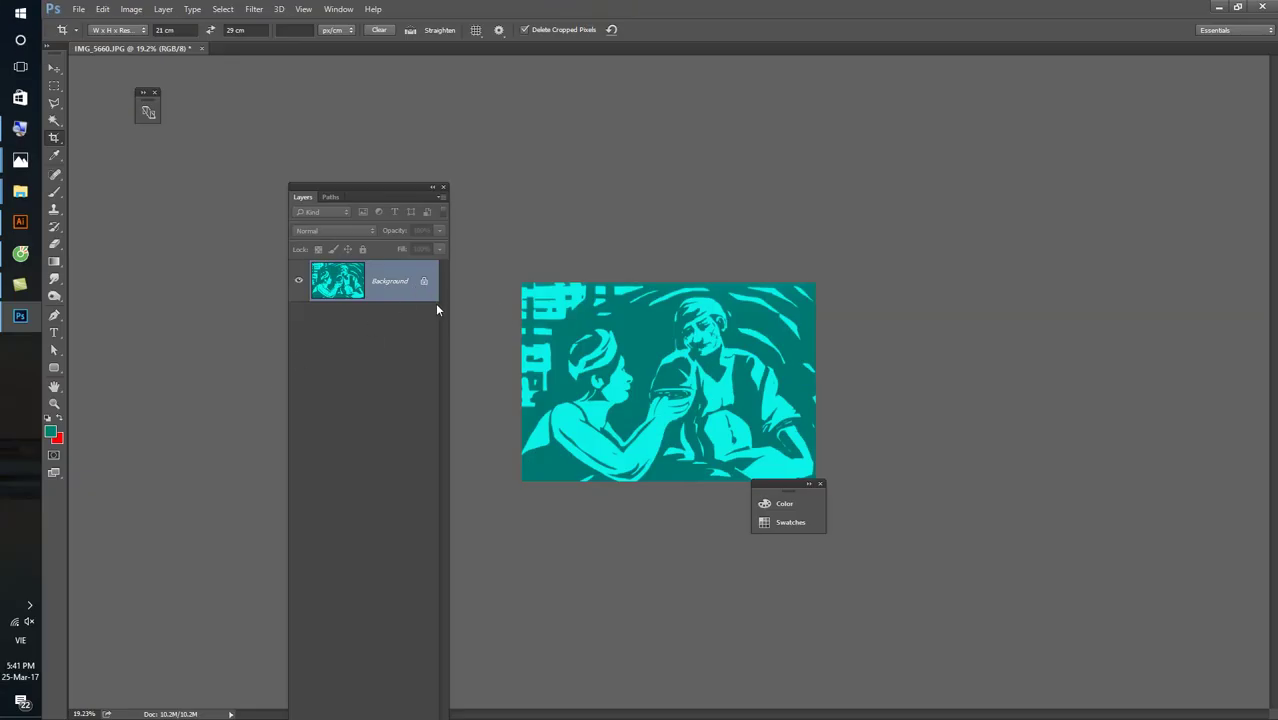
- Try an enlarged crop with red margins around the artwork, then undo it
left_click_drag(815, 380, 668, 360)
left_click_drag(738, 285, 896, 146)
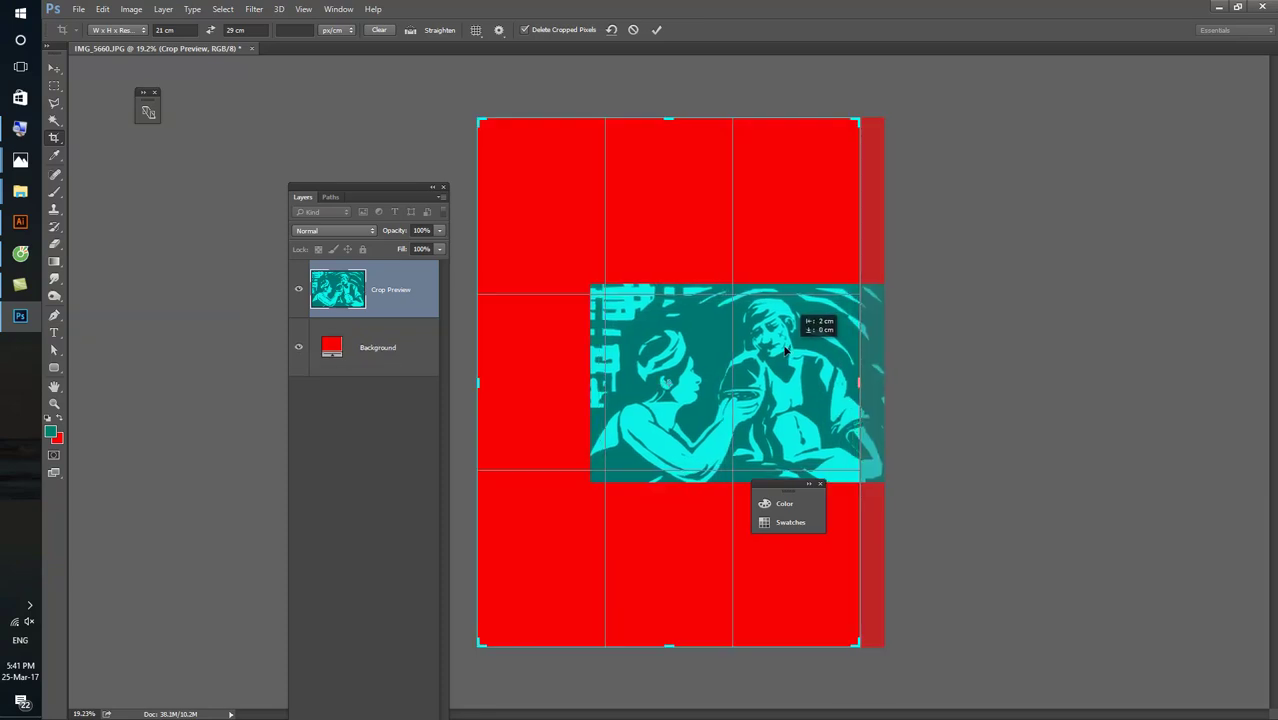
left_click_drag(775, 343, 704, 343)
key("Return")
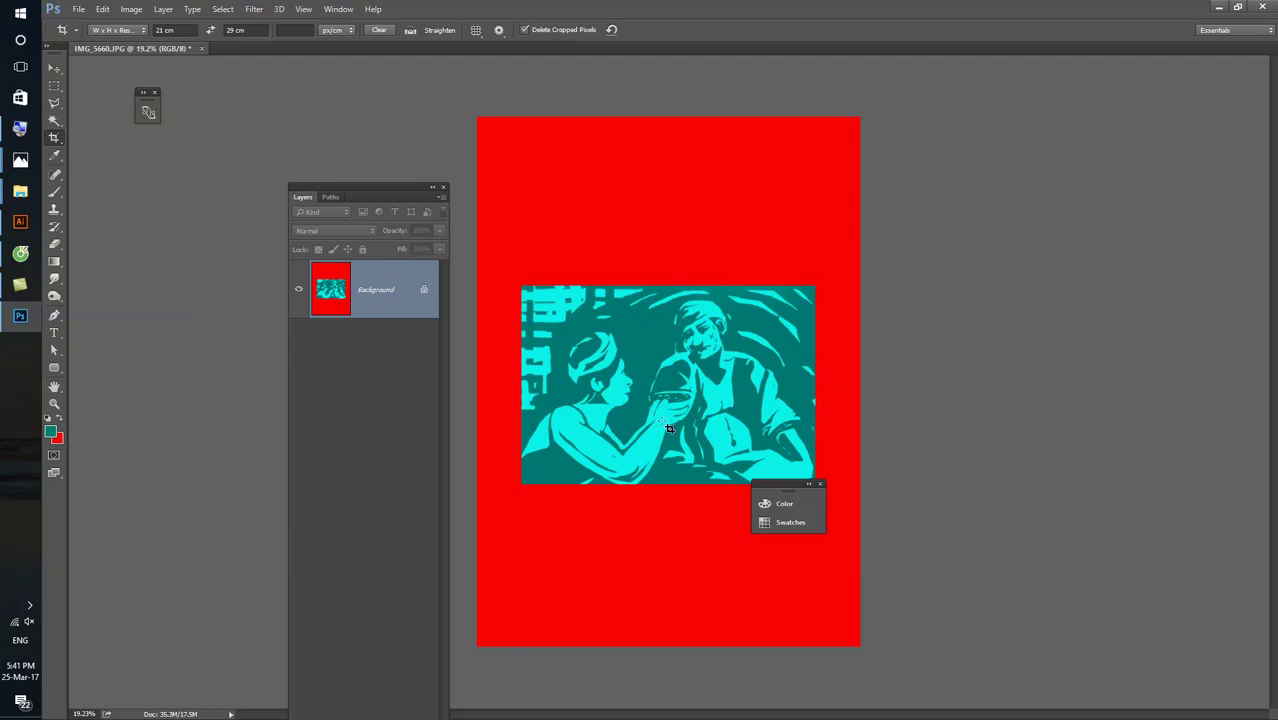
key("ctrl+z")
- Unlock the Background and draw a 21 × 29 cm portrait crop box around the artwork
double_click(417, 283)
key("Return")
left_click_drag(690, 368, 754, 368)
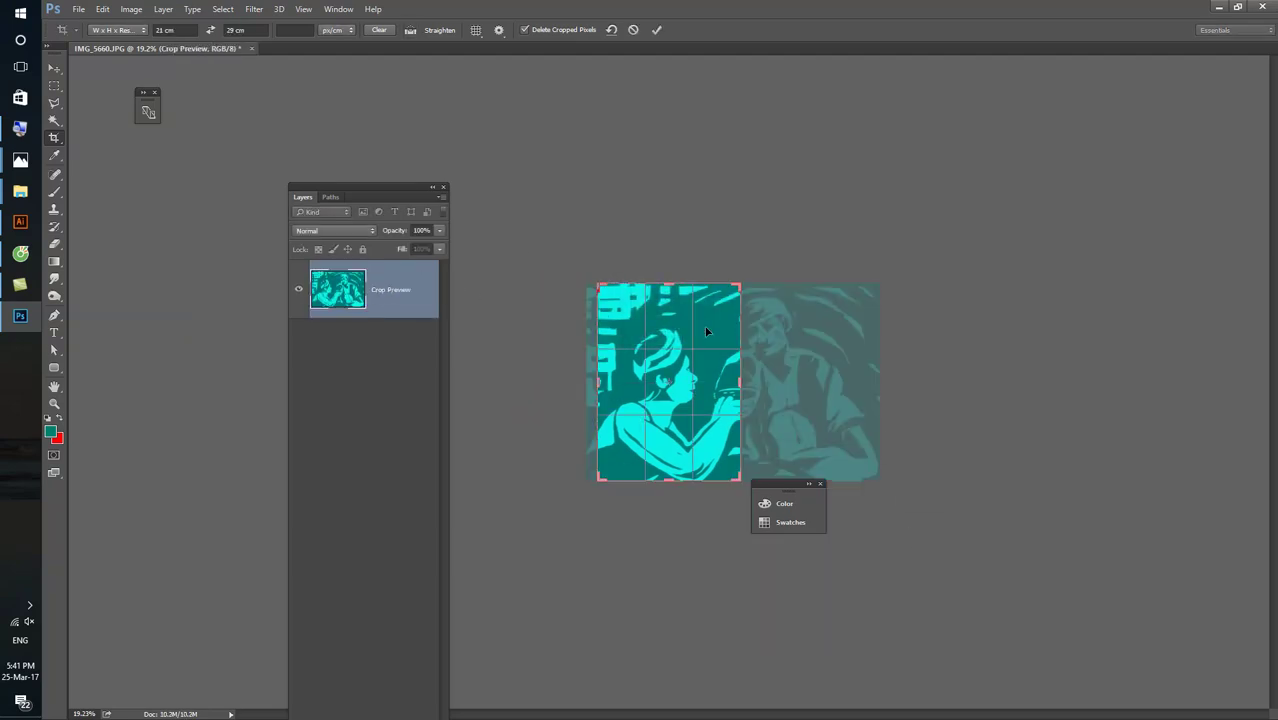
left_click_drag(740, 284, 870, 104)
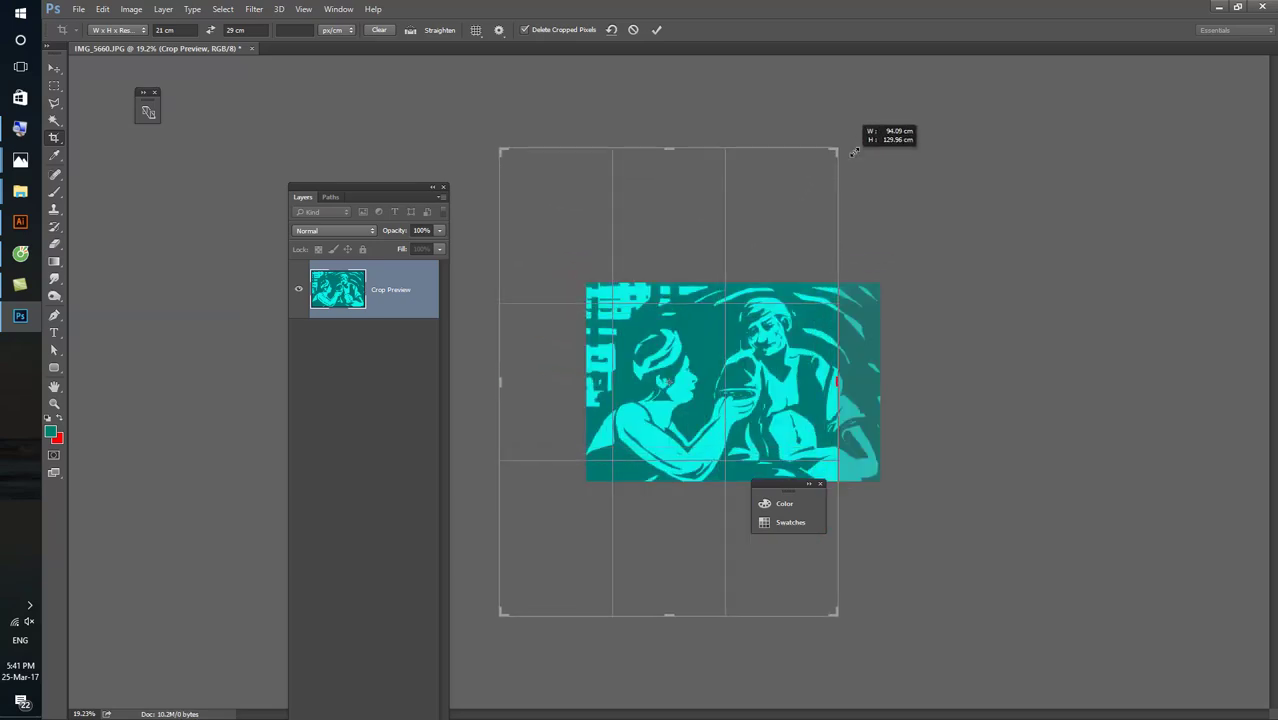
left_click_drag(737, 365, 679, 365)
left_click_drag(869, 105, 841, 142)
- Apply the portrait crop and place a new white Layer 1 beneath the teal artwork
key("Return")
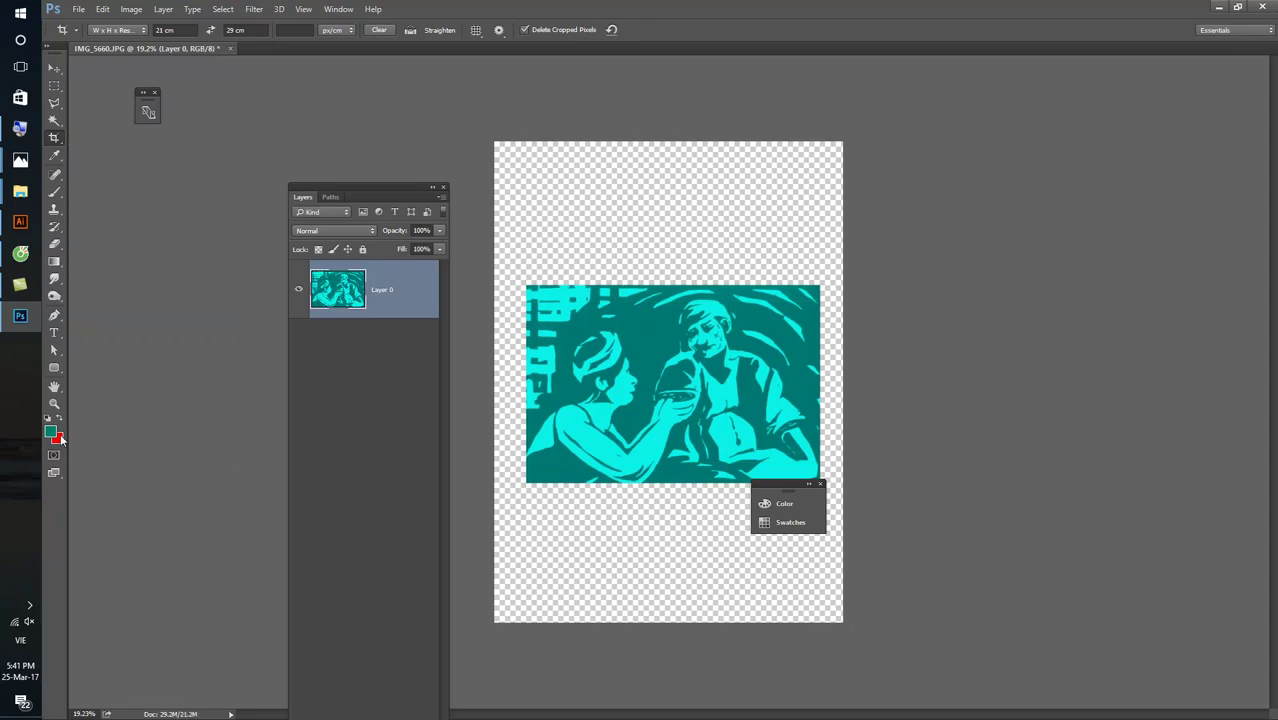
key("ctrl+shift+alt+n")
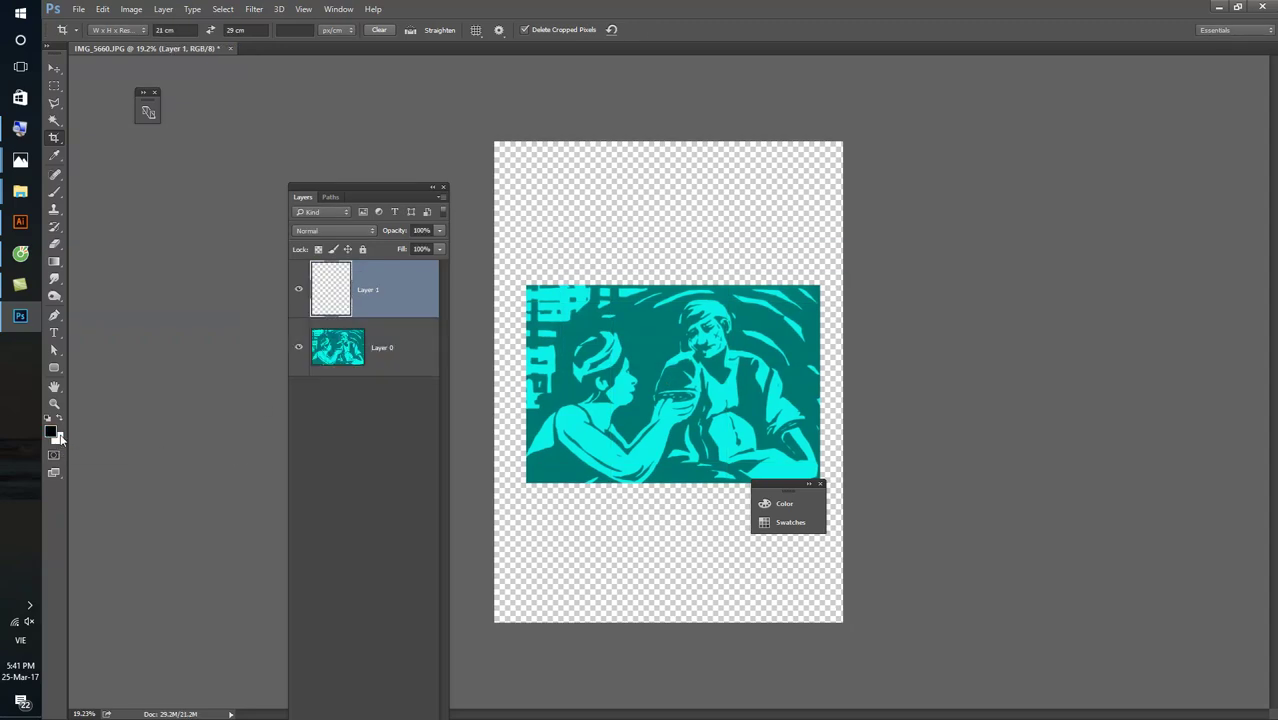
key("ctrl+BackSpace")
left_click_drag(360, 328, 368, 373)
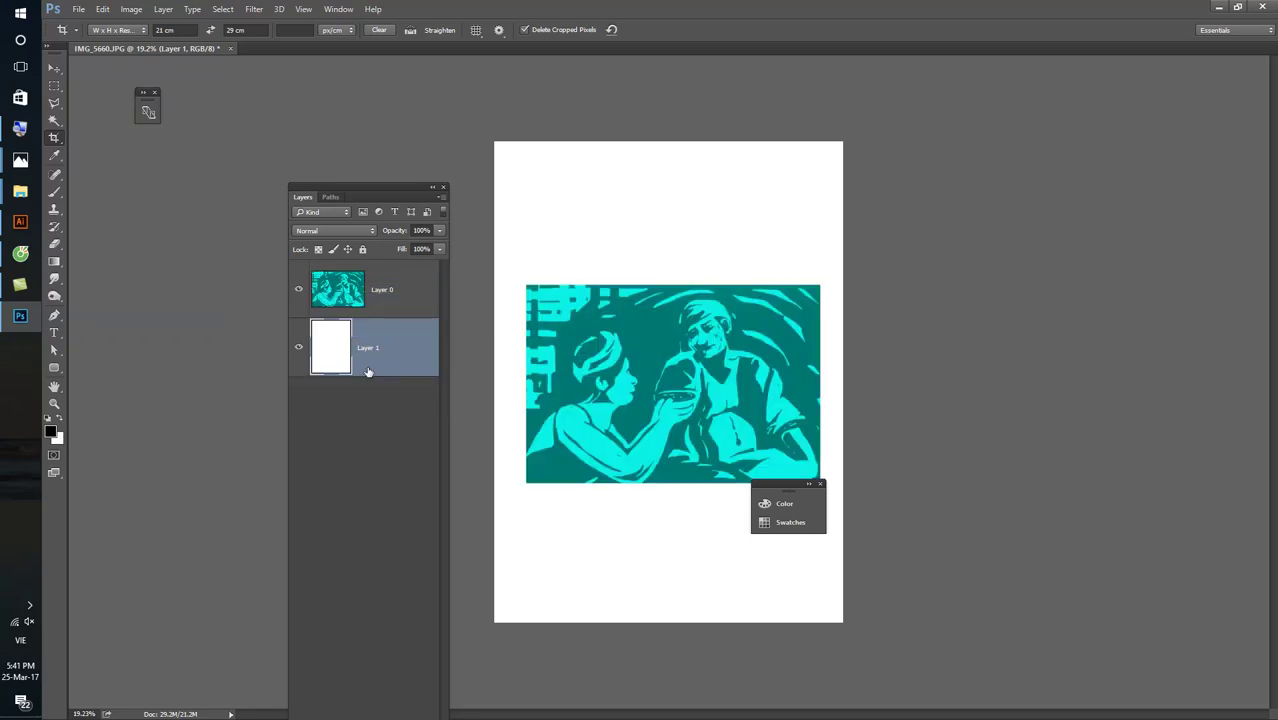
key("v")
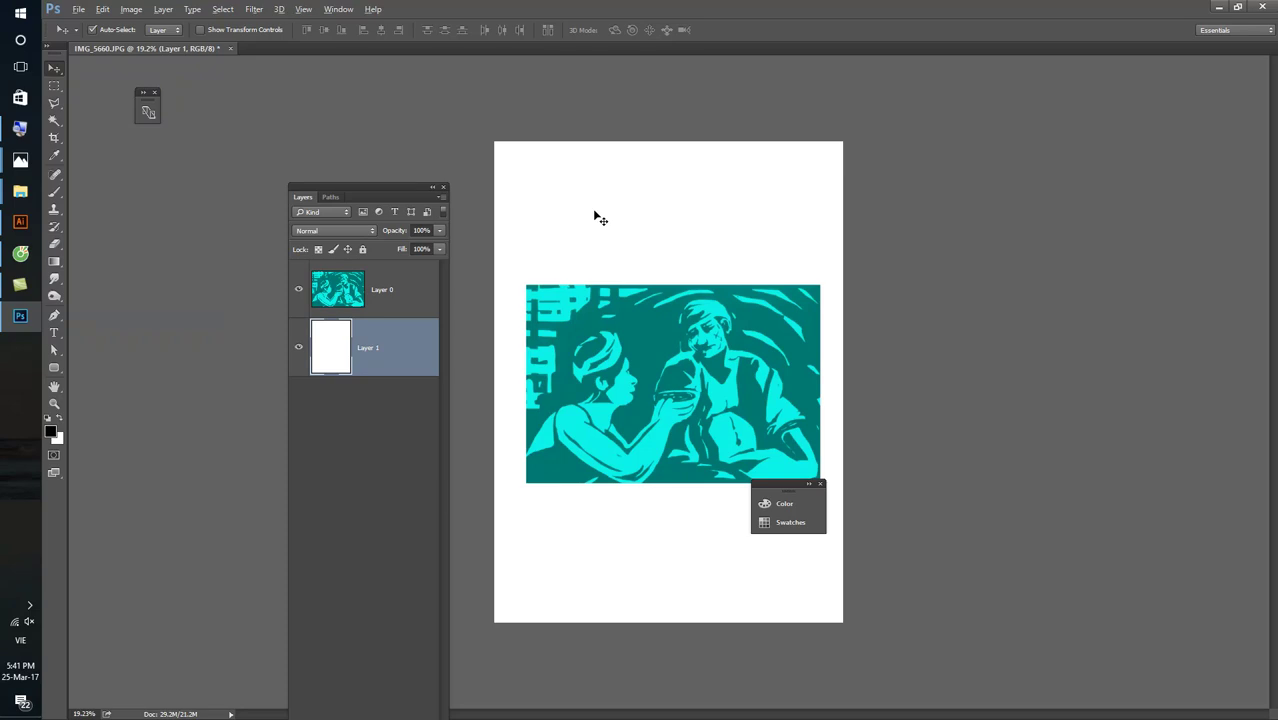
- Add the bold heading 'tiltle' above the image and move it down and right
scroll(594, 215, "up", 3)
key("t")
scroll(551, 174, "up", 2)
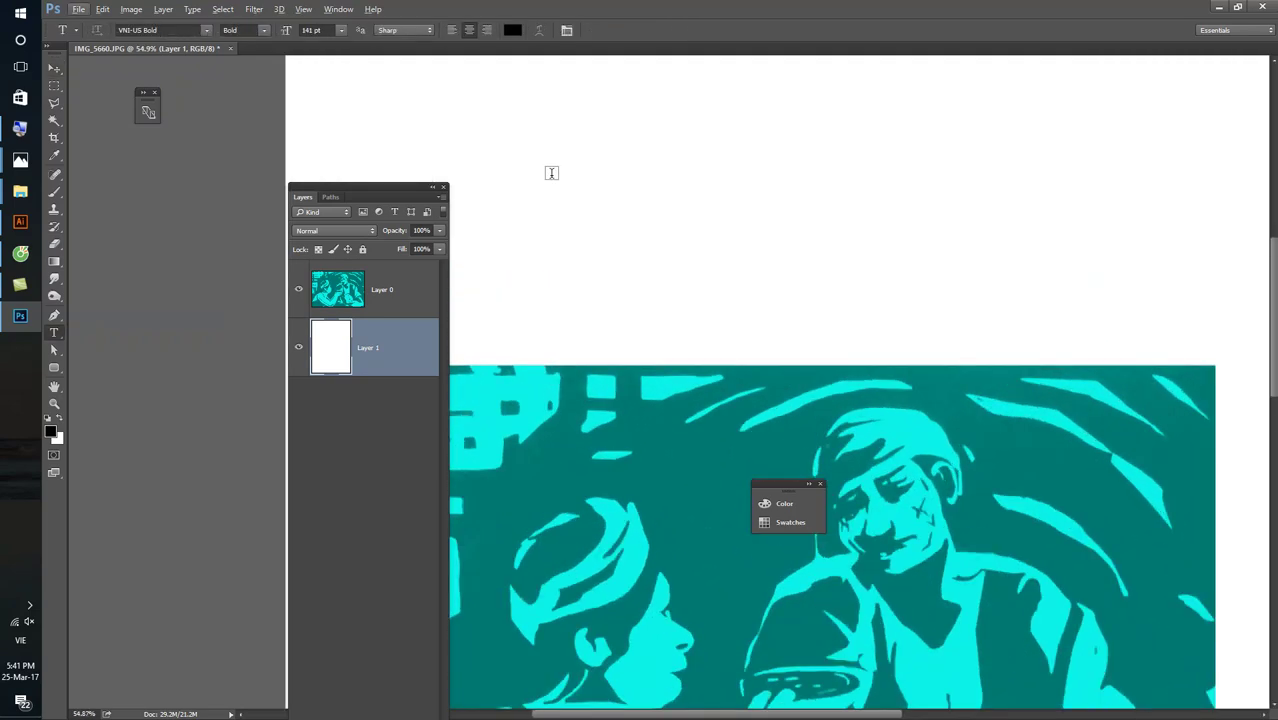
scroll(746, 309, "up", 1)
left_click(629, 250)
type("t")
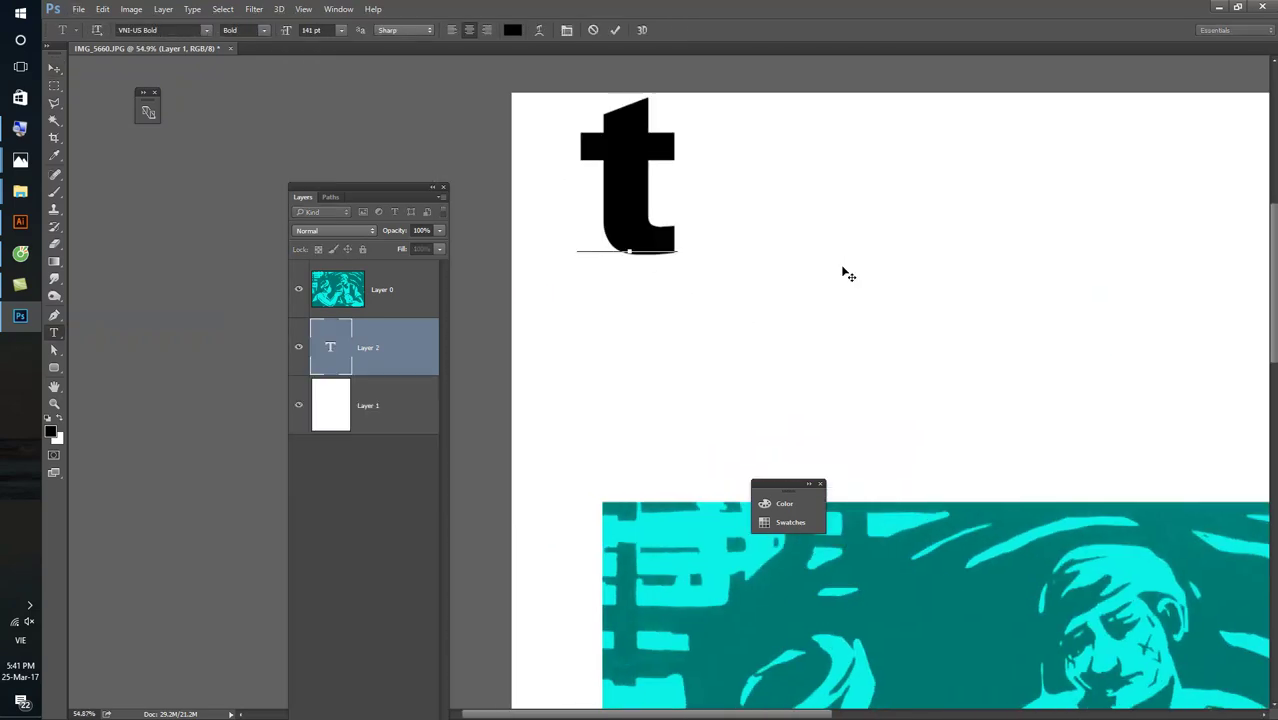
type("i;")
key("BackSpace")
type("ltle\\")
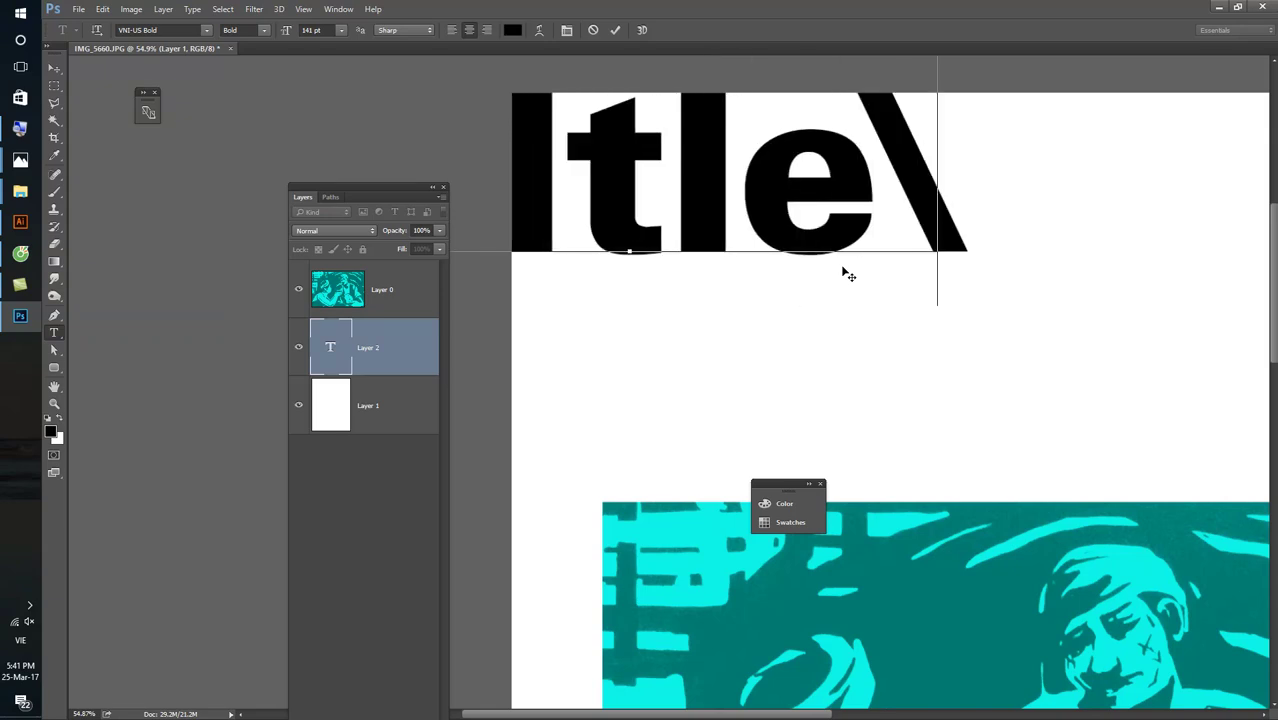
type("\\")
key("BackSpace")
key("BackSpace")
key("BackSpace")
key("BackSpace")
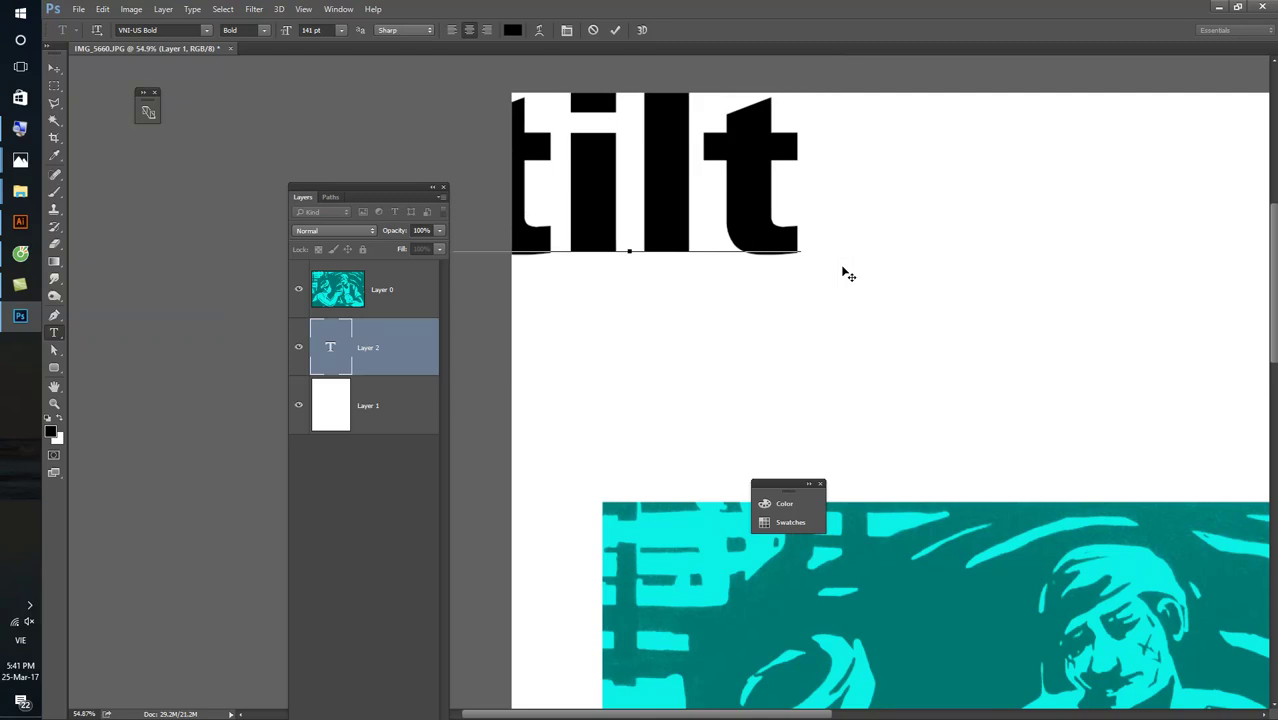
key("BackSpace")
type("t")
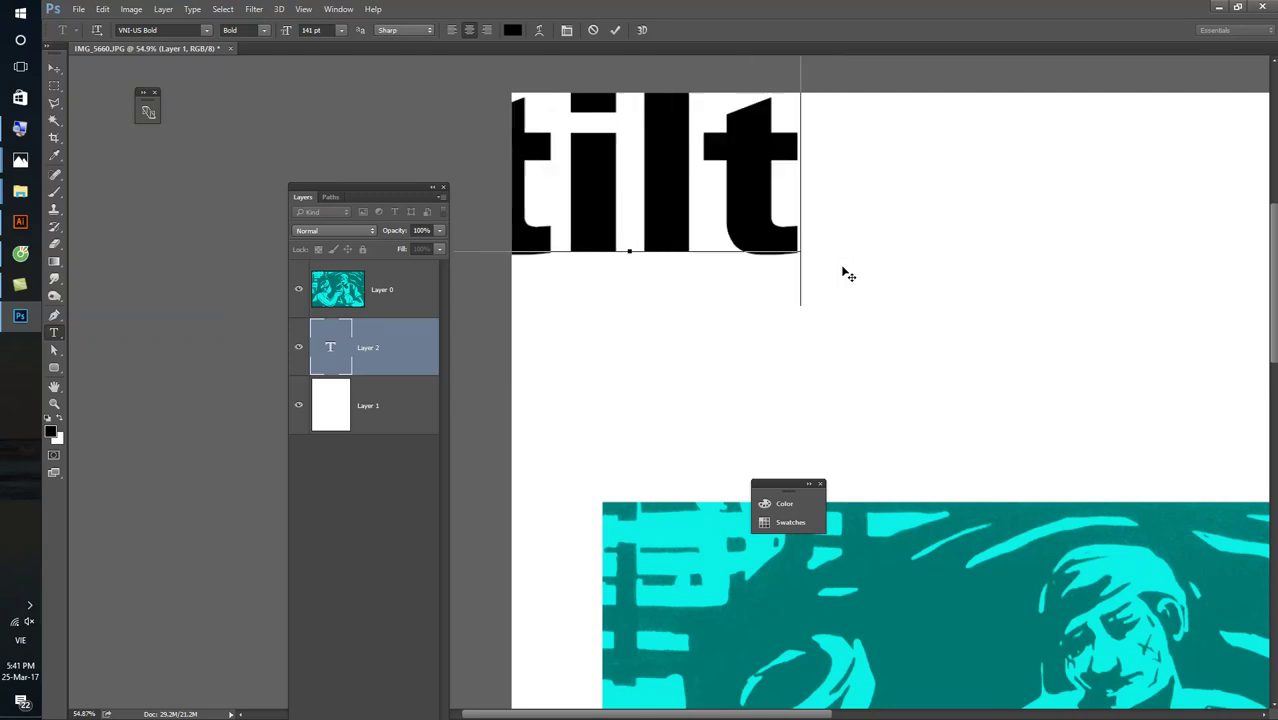
type("le")
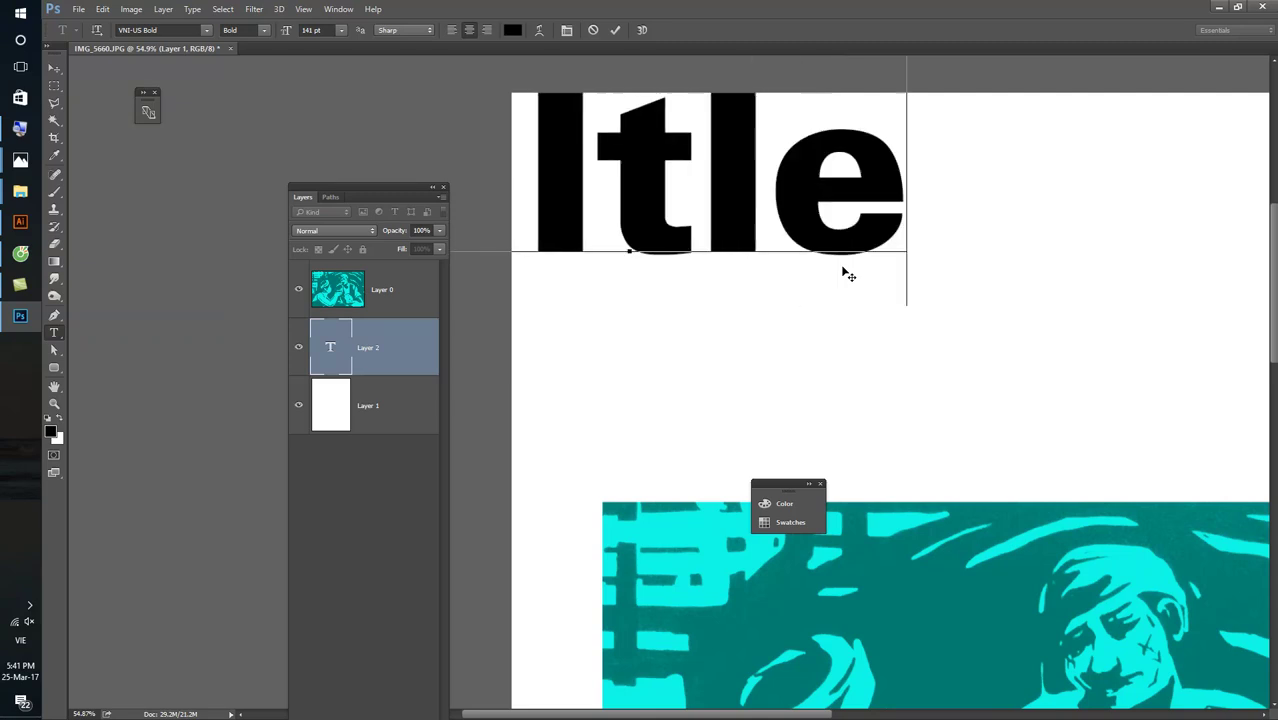
left_click(54, 67)
mouse_move(648, 157)
left_mouse_down()
mouse_move(674, 197)
mouse_move(890, 300)
left_mouse_up()
- Cancel a trial canvas extension and select the teal image layer Layer 0
key("c")
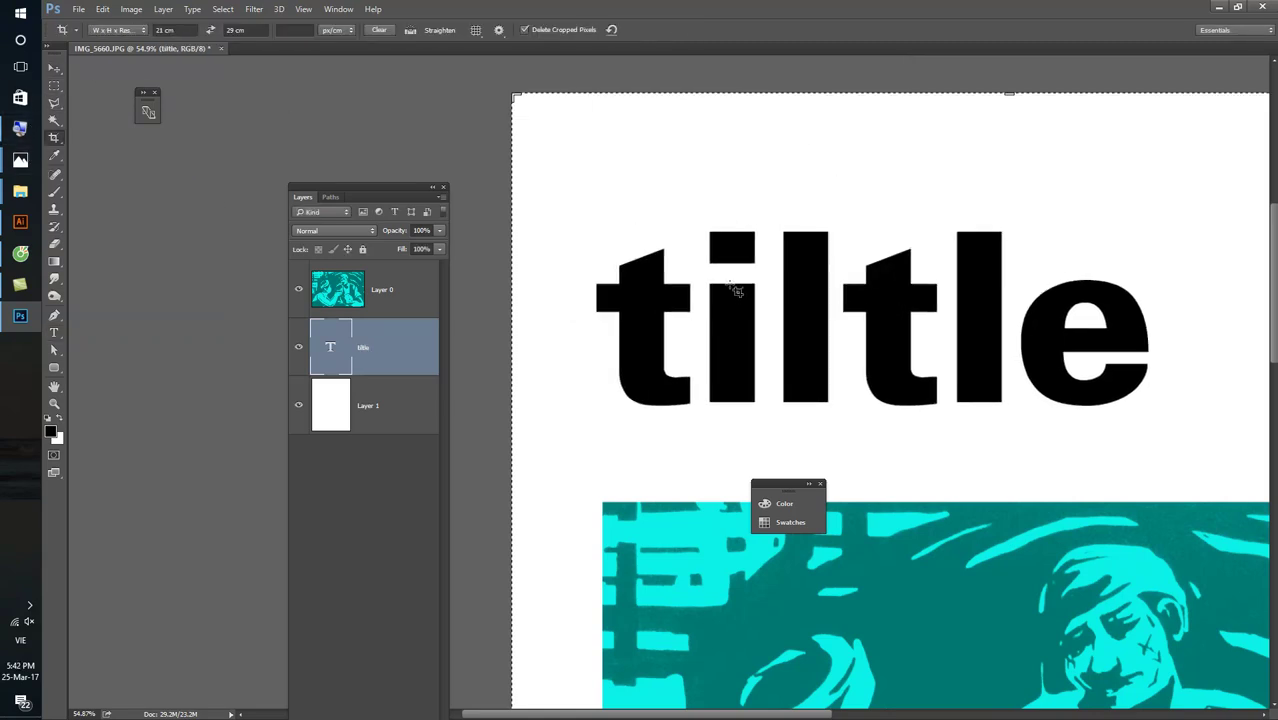
scroll(651, 257, "down", 3)
left_click_drag(575, 162, 555, 135)
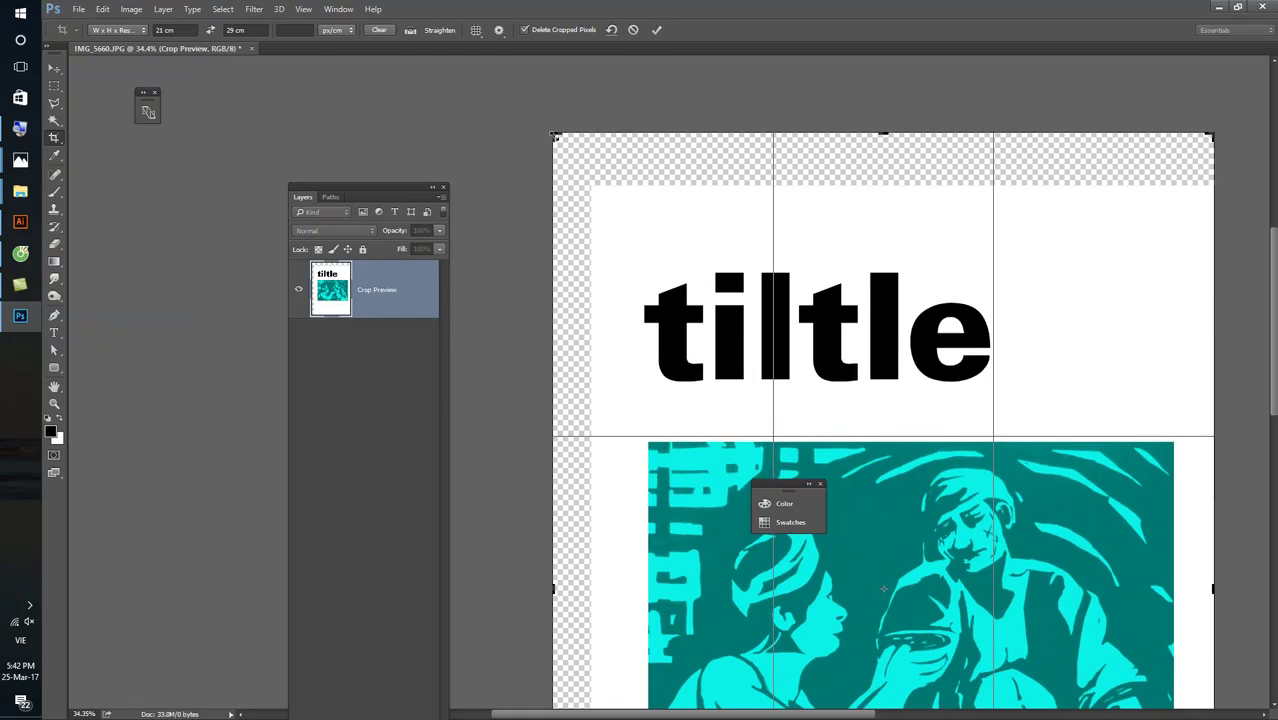
key("Escape")
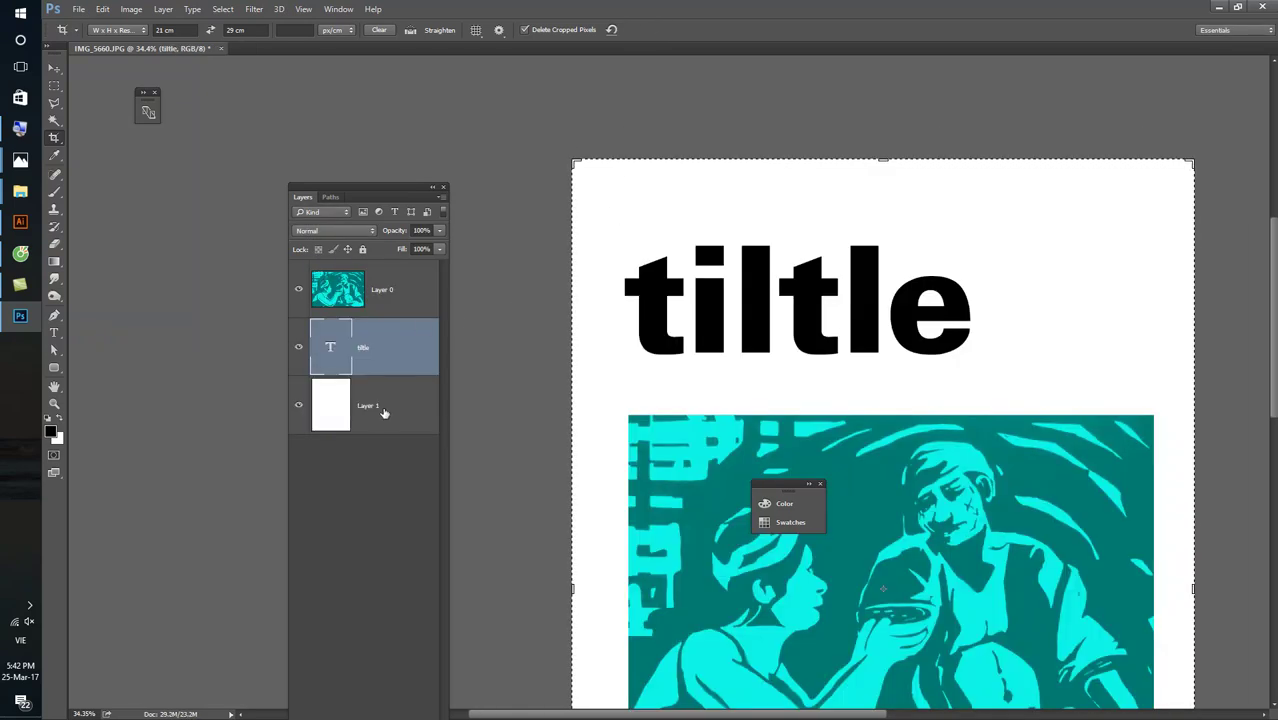
left_click(378, 305)
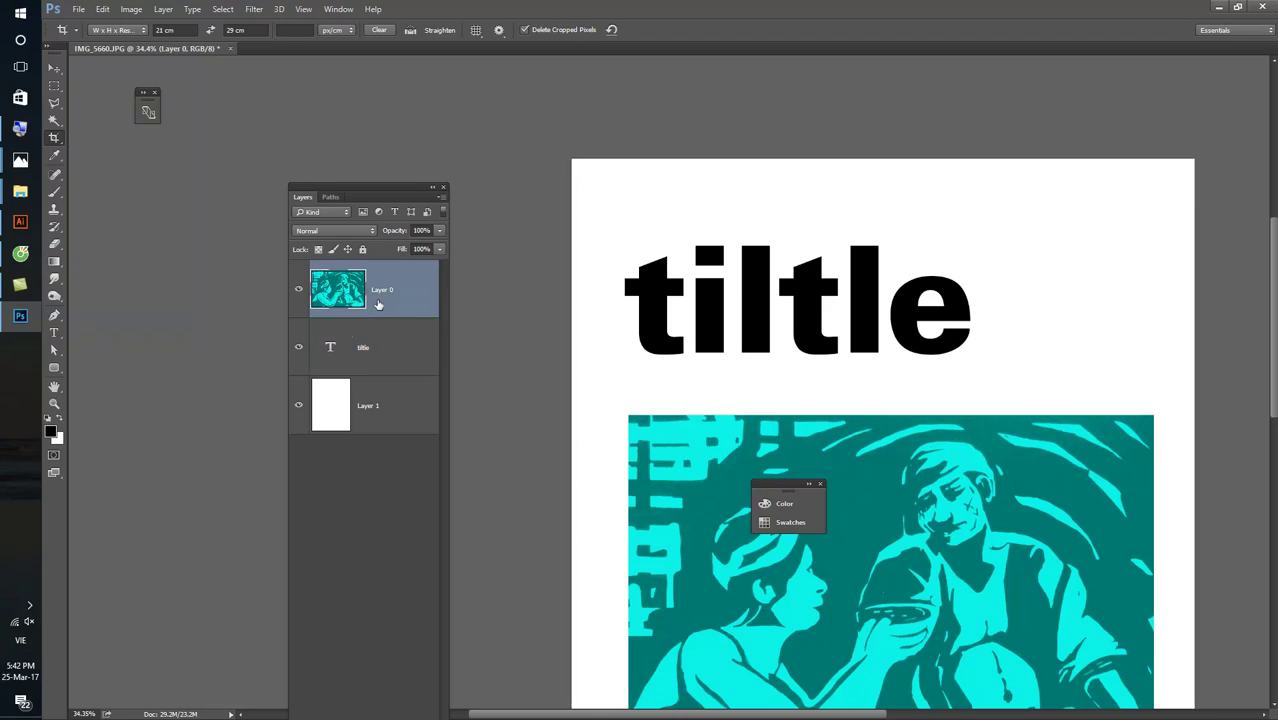
key("F12")
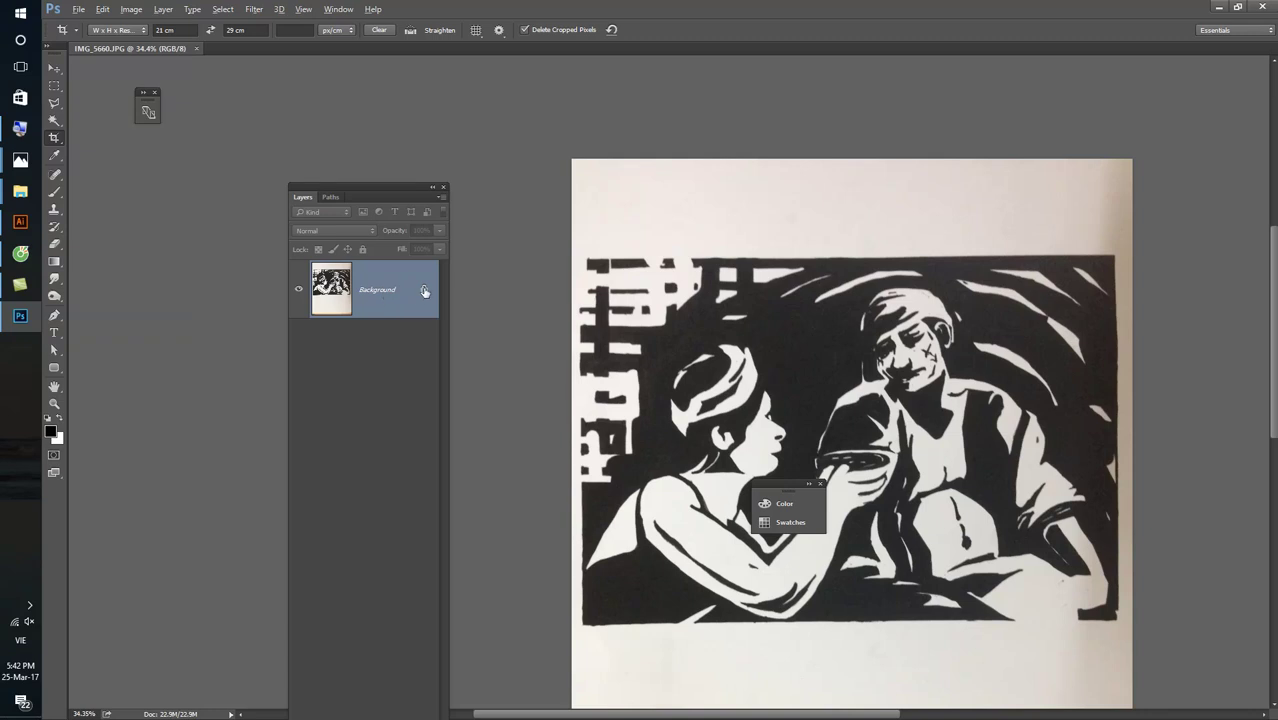
key("ctrl+minus")
left_click_drag(472, 111, 895, 640)
left_click_drag(869, 108, 963, 51)
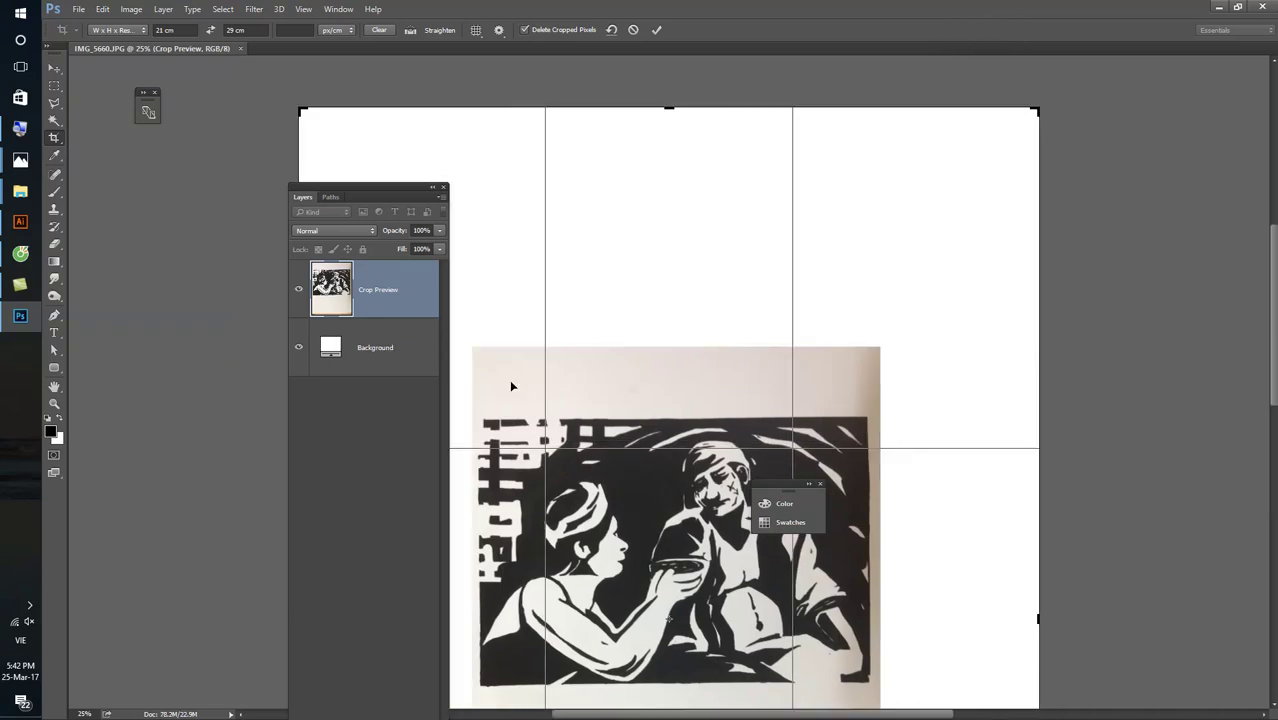
key("Return")
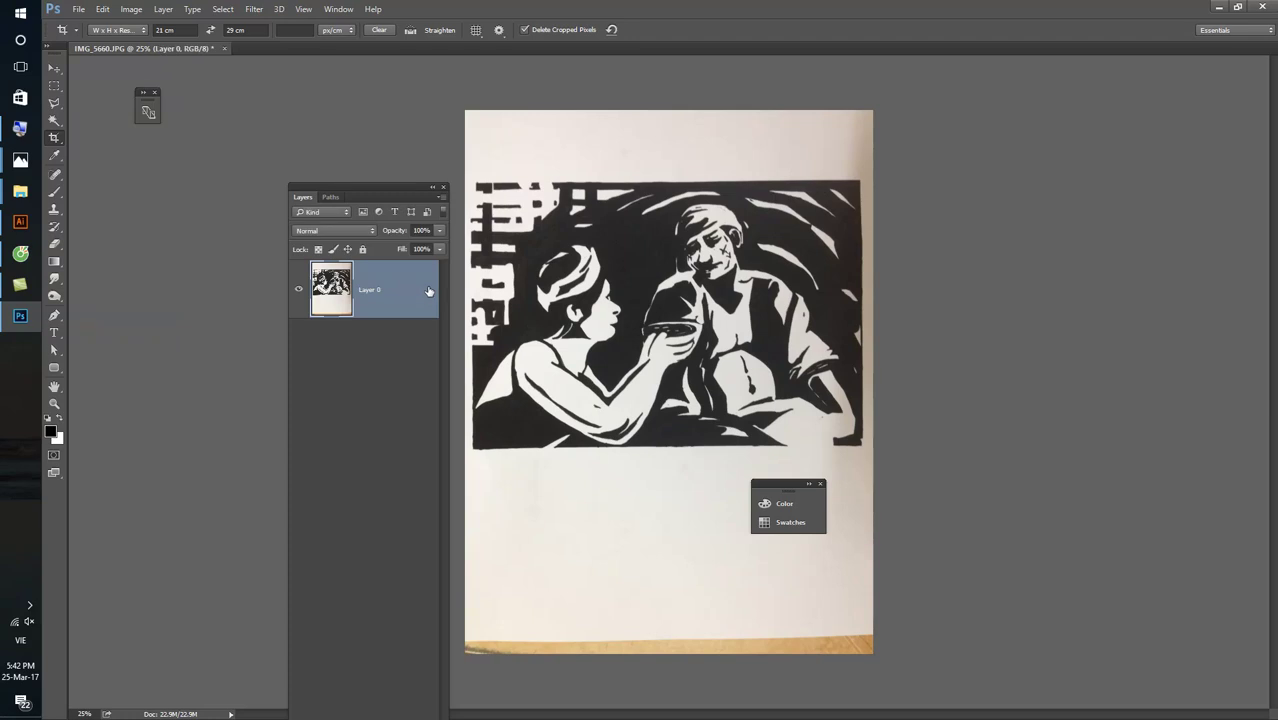
left_click(510, 121)
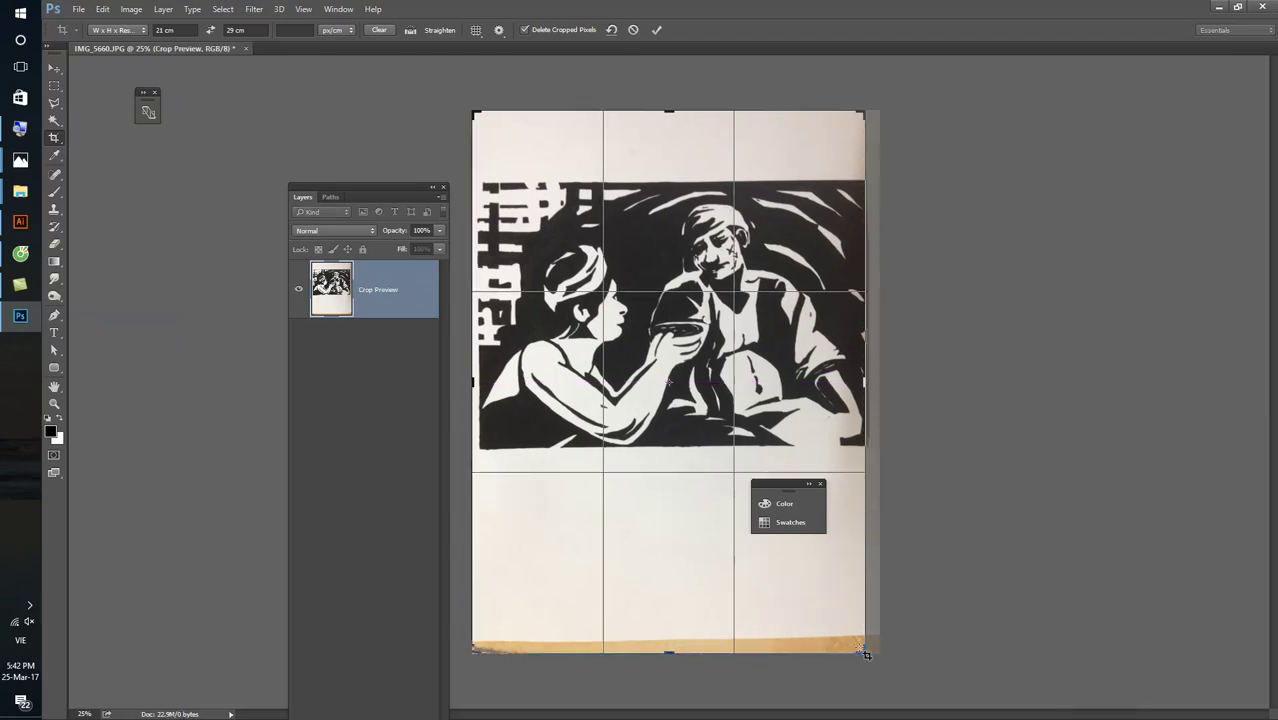
key("Return")
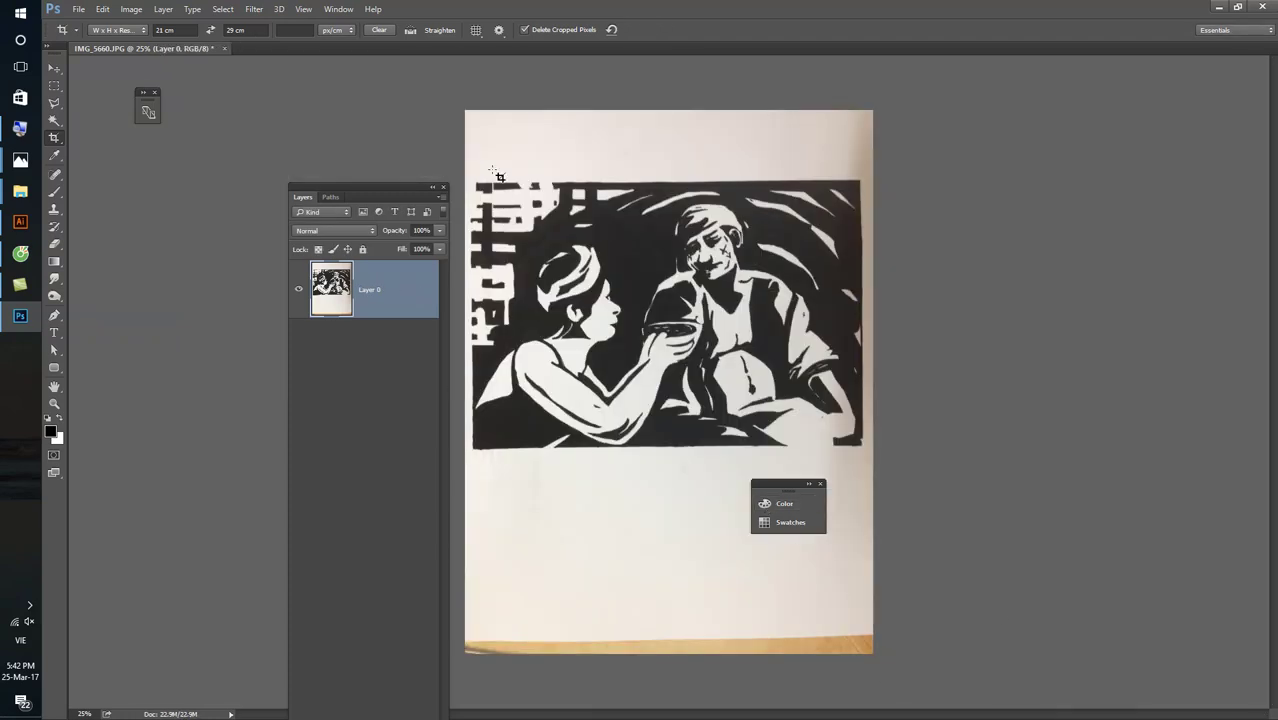
left_click(896, 626)
left_click_drag(867, 654, 1000, 708)
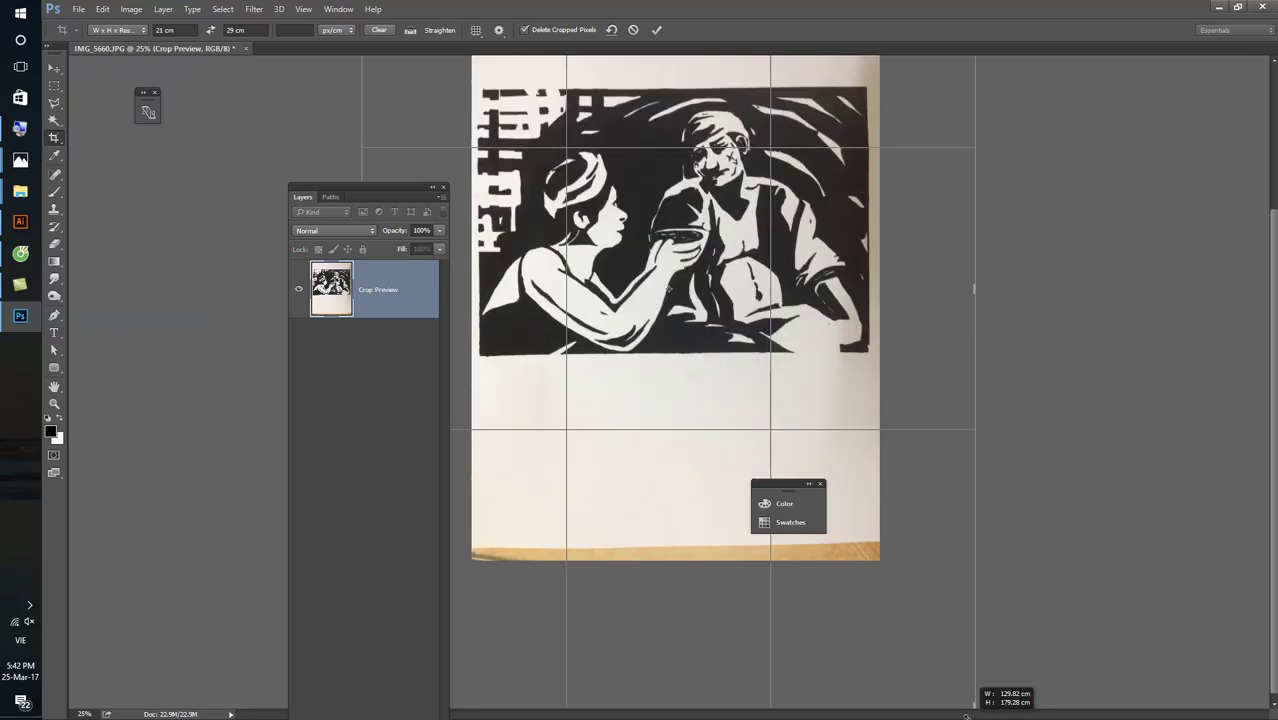
key("Return")
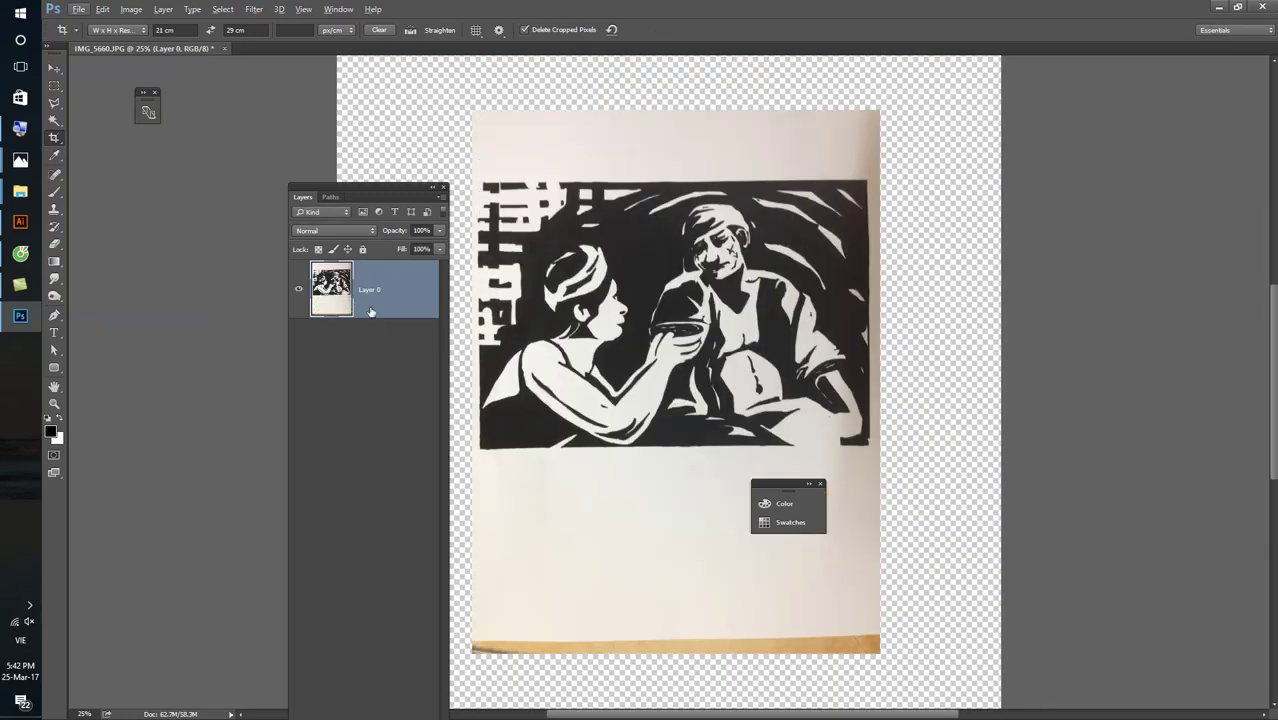
key("v")
left_click_drag(614, 246, 656, 298)
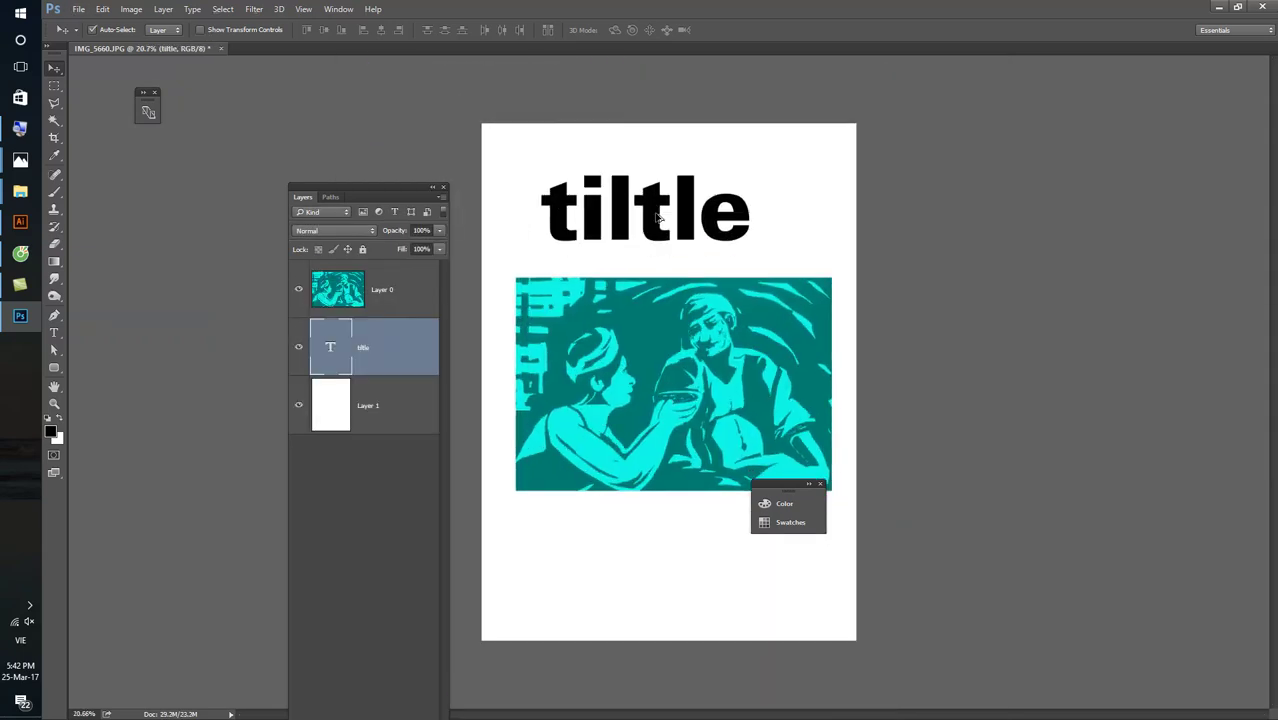
- Duplicate the tiltle heading and retype the copy as 'paragraph' in Minion Pro
left_click_drag(648, 200, 600, 243)
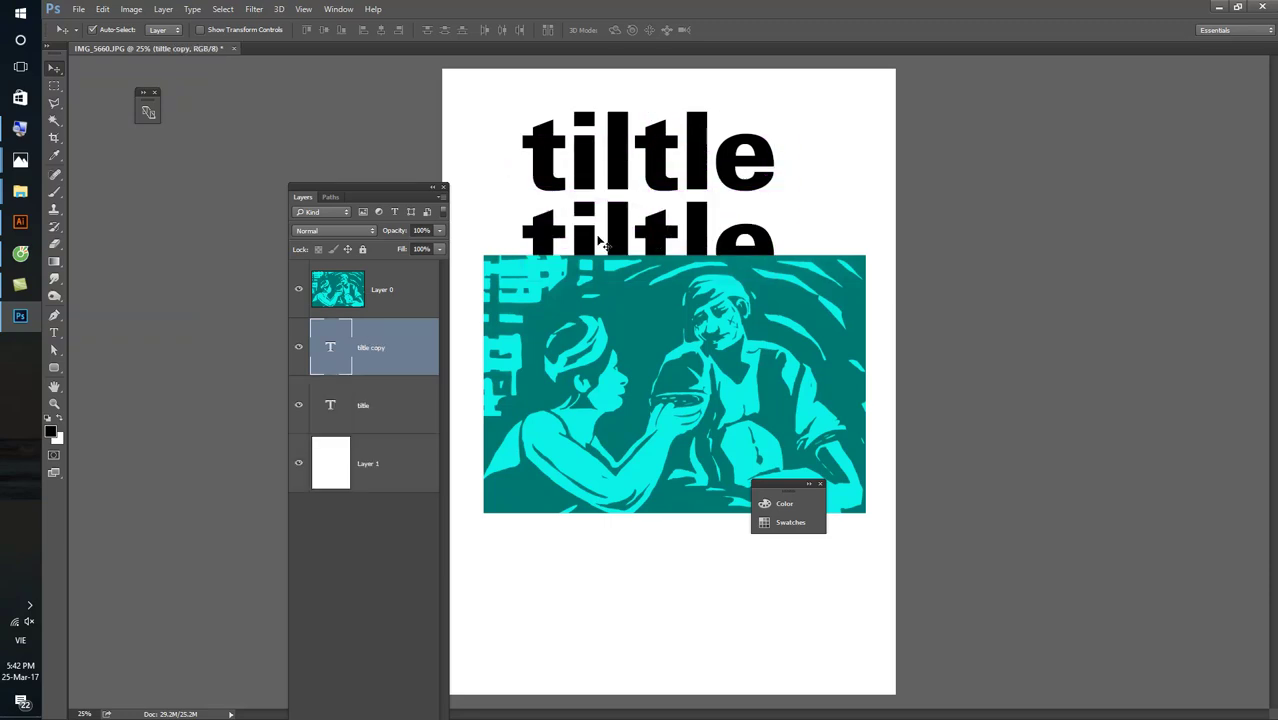
double_click(326, 361)
type("pra")
key("BackSpace")
key("BackSpace")
type("a33")
key("BackSpace")
key("BackSpace")
type("a")
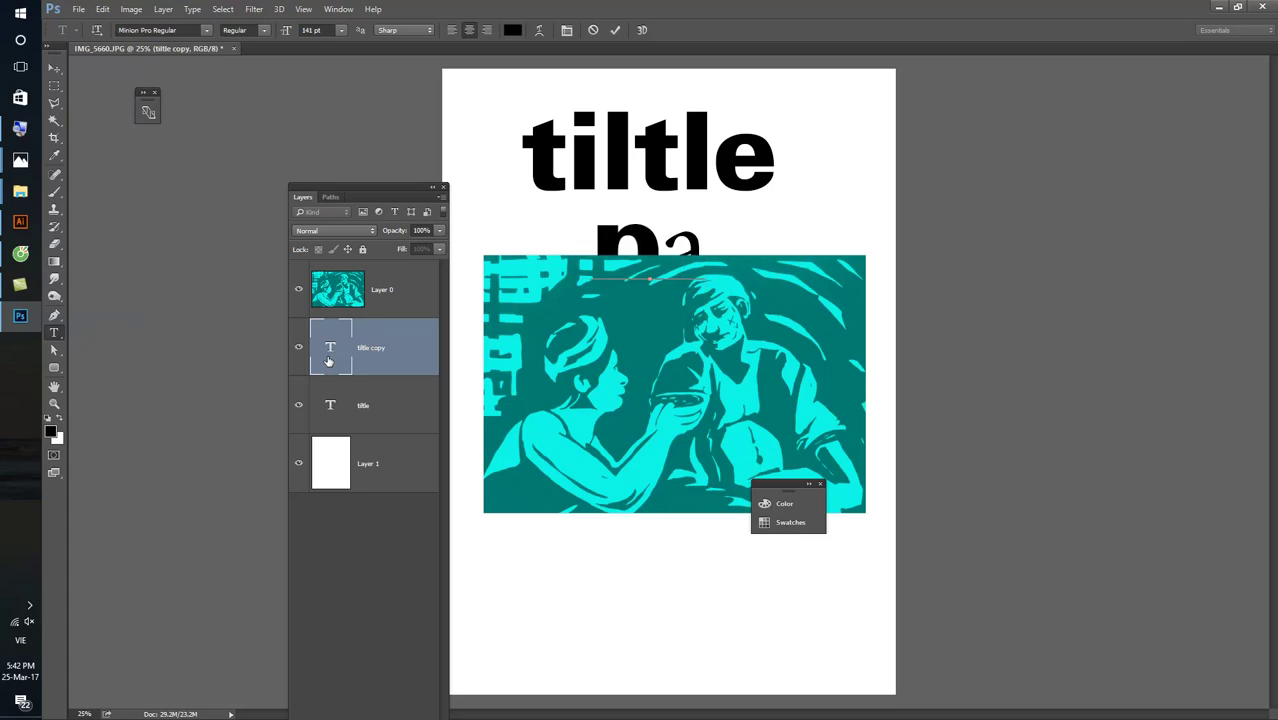
type("rag")
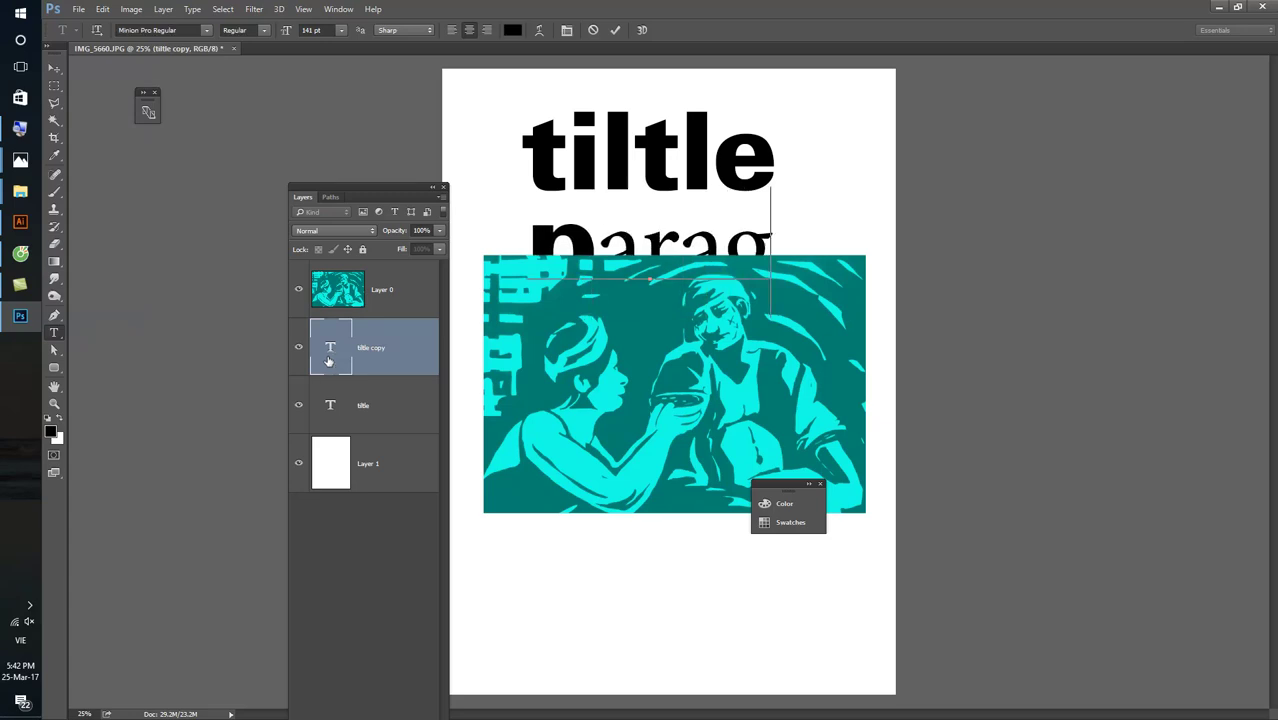
type("raph")
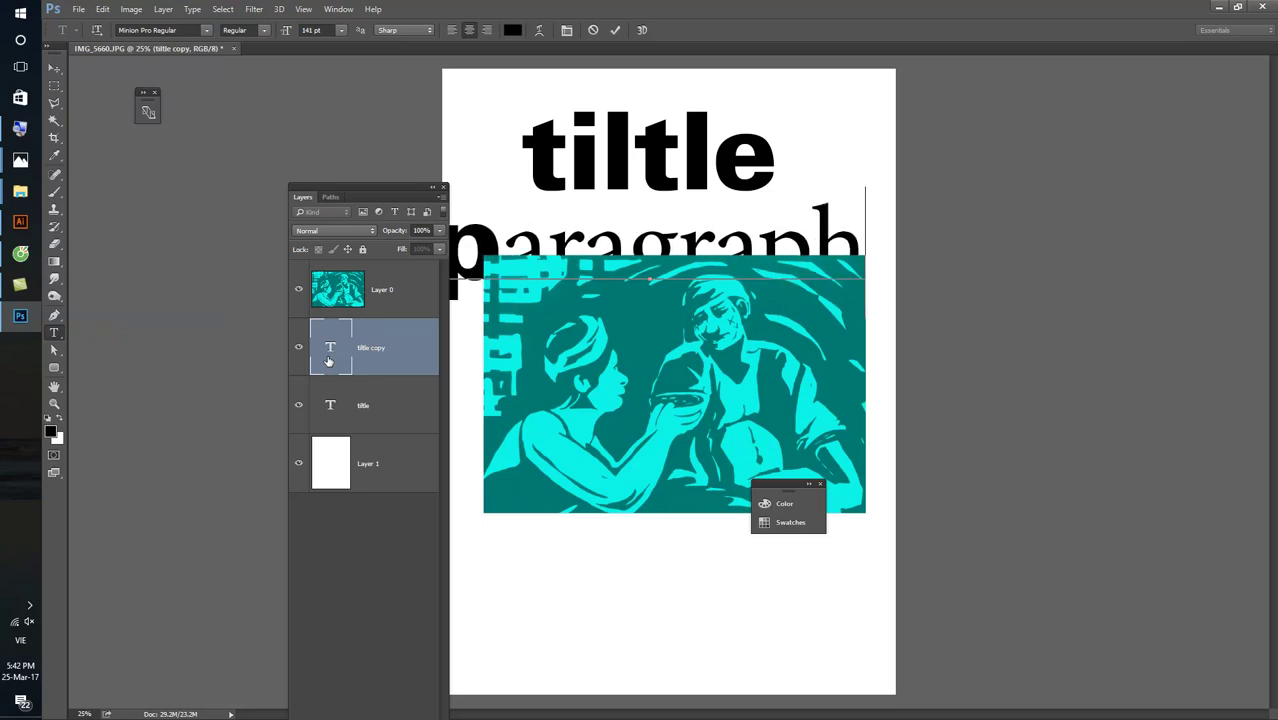
left_click(54, 67)
- Position 'paragraph' directly under the tiltle heading and compare with the Photos reference layout
left_click_drag(581, 245, 595, 209)
left_click_drag(614, 150, 621, 136)
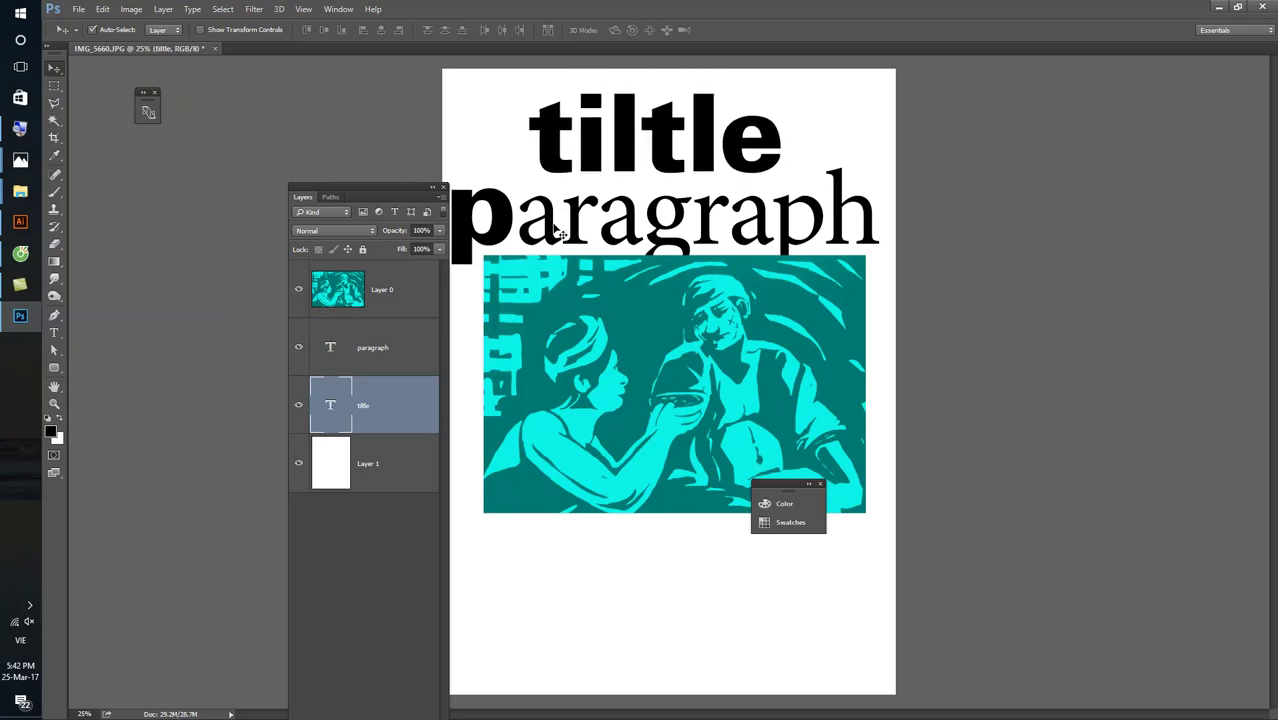
left_click_drag(563, 232, 572, 226)
left_click_drag(648, 147, 633, 130)
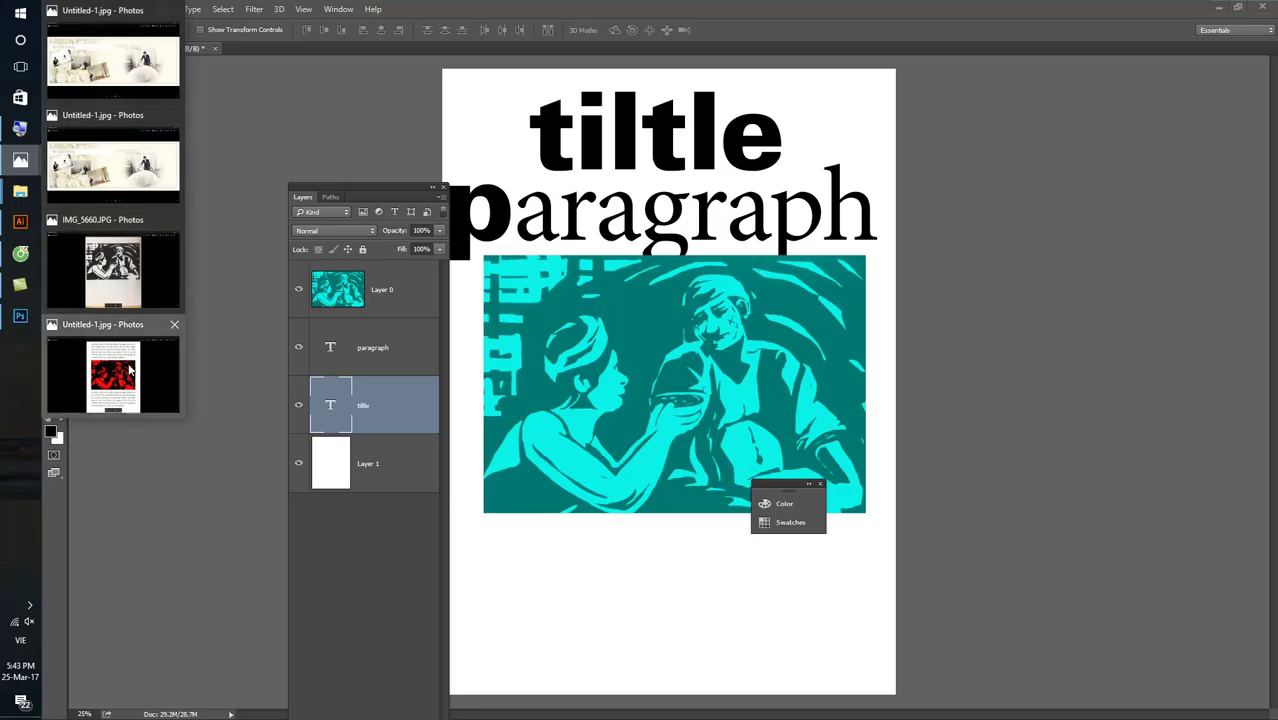
mouse_move(20, 160)
left_click(130, 368)
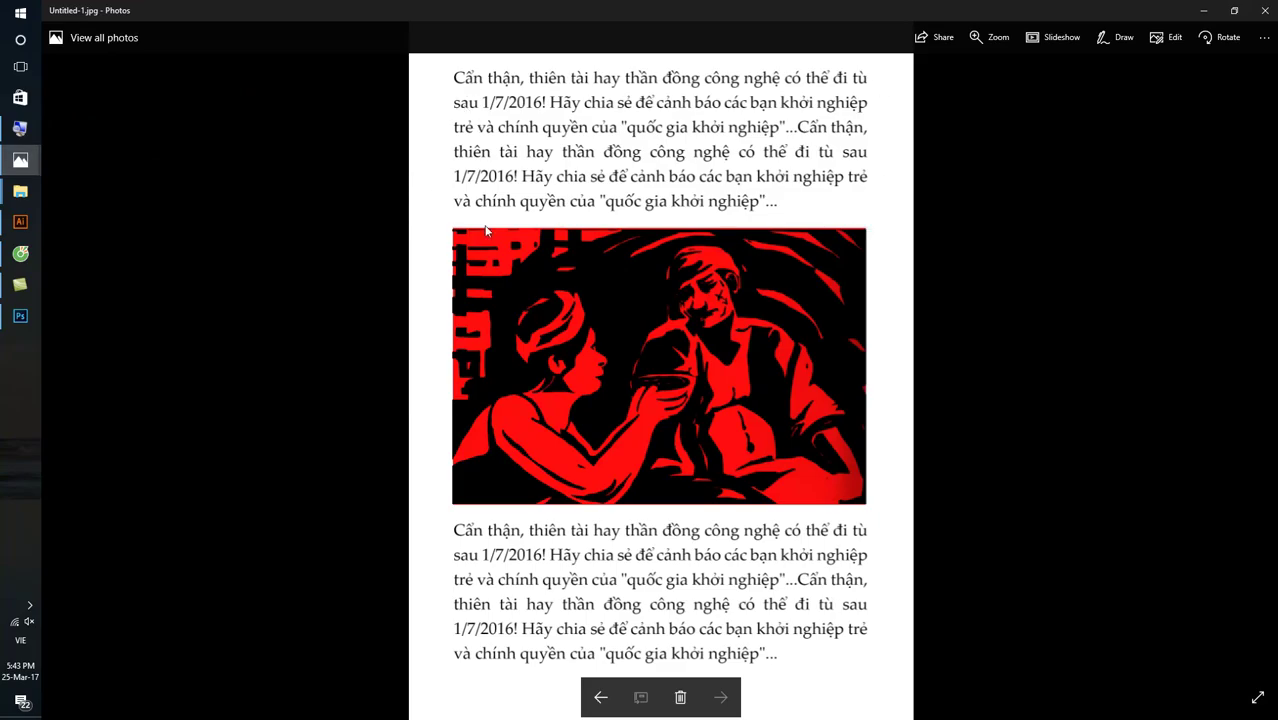
left_click(1218, 9)
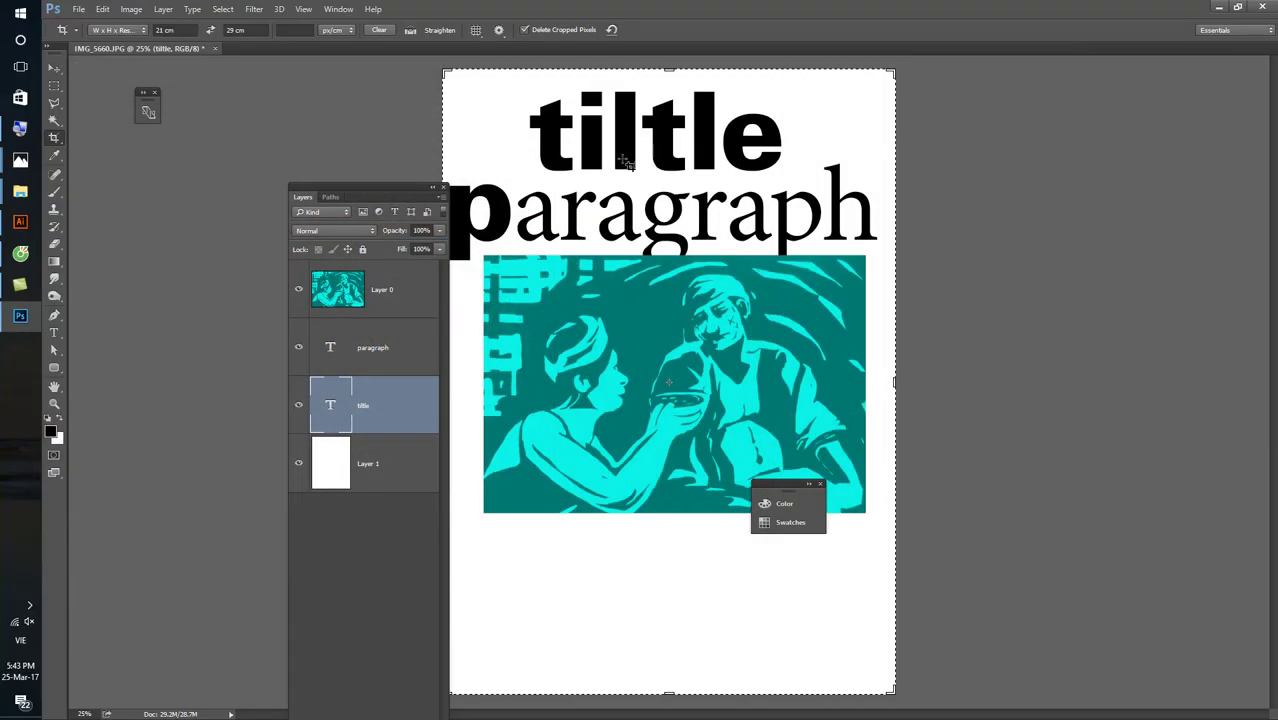
- Delete the paragraph and tiltle text layers
key("v")
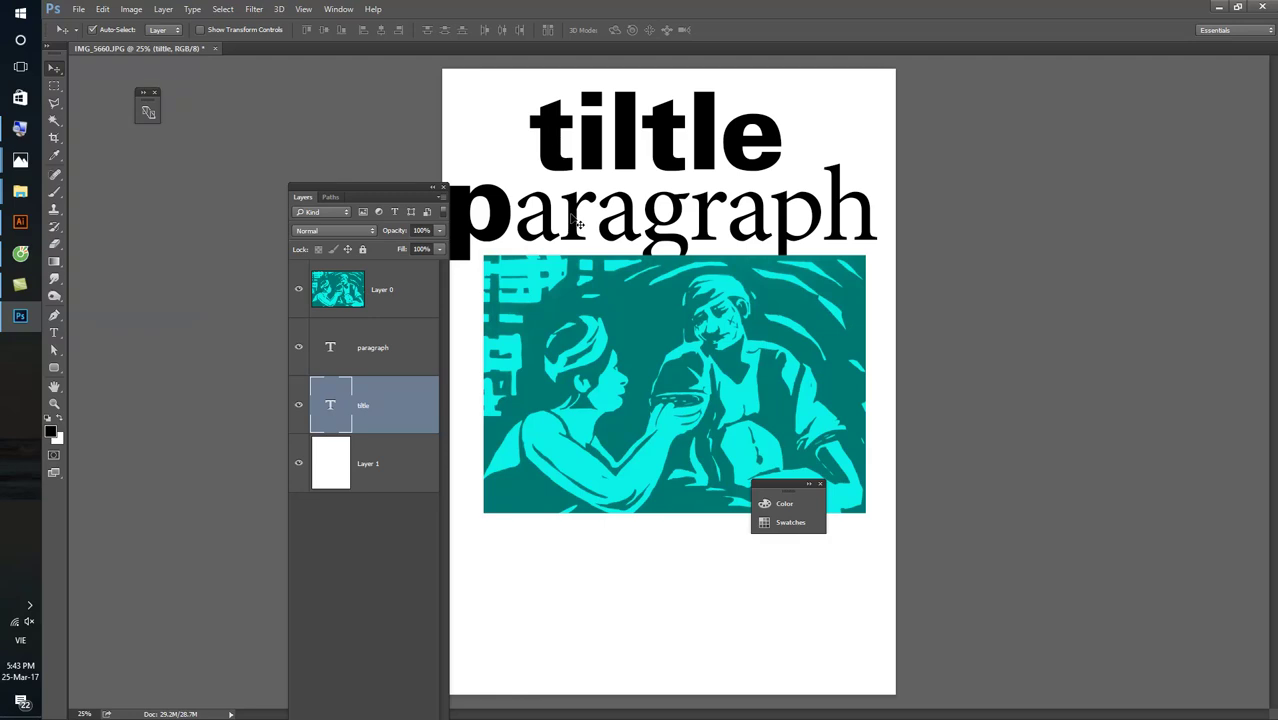
left_click_drag(578, 226, 579, 209)
key("Delete")
left_click_drag(583, 144, 580, 160)
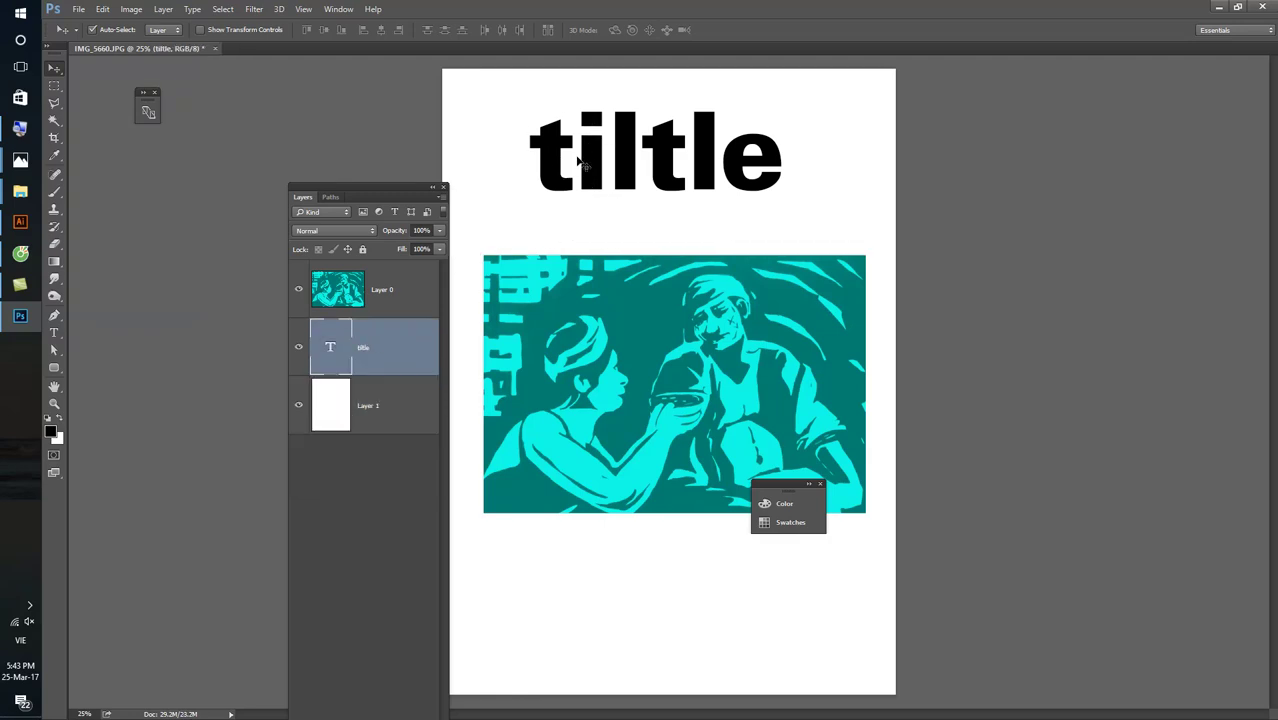
key("Delete")
- Type the title 'chi pheo-' near the page top, shrink it to about half, and centre it
key("t")
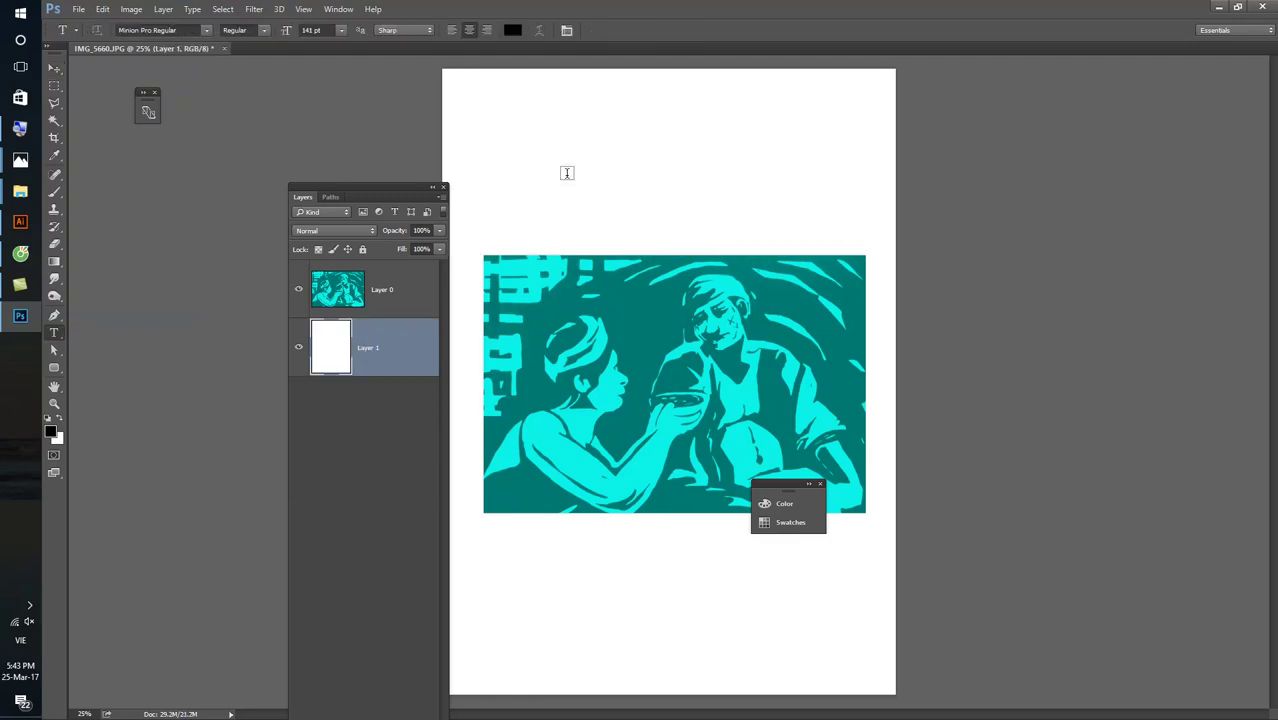
left_click(556, 161)
type("chi pheo")
type("-")
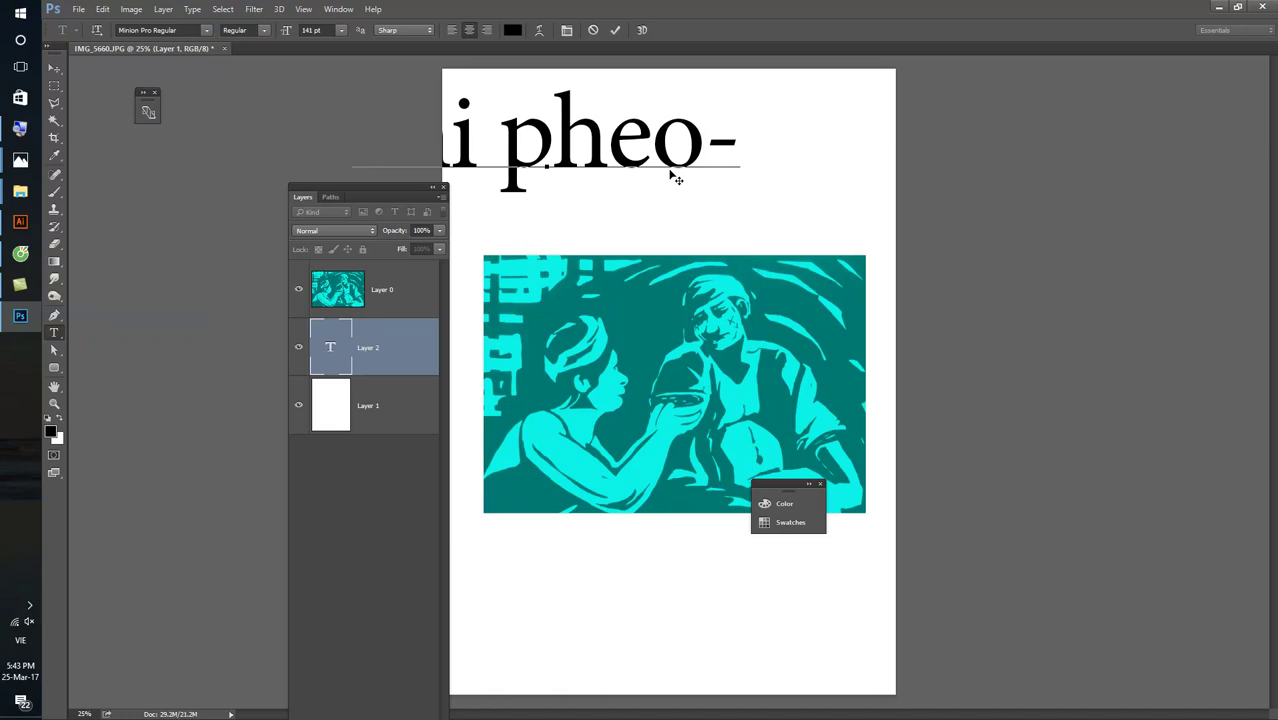
left_click(54, 68)
left_click_drag(645, 143, 690, 130)
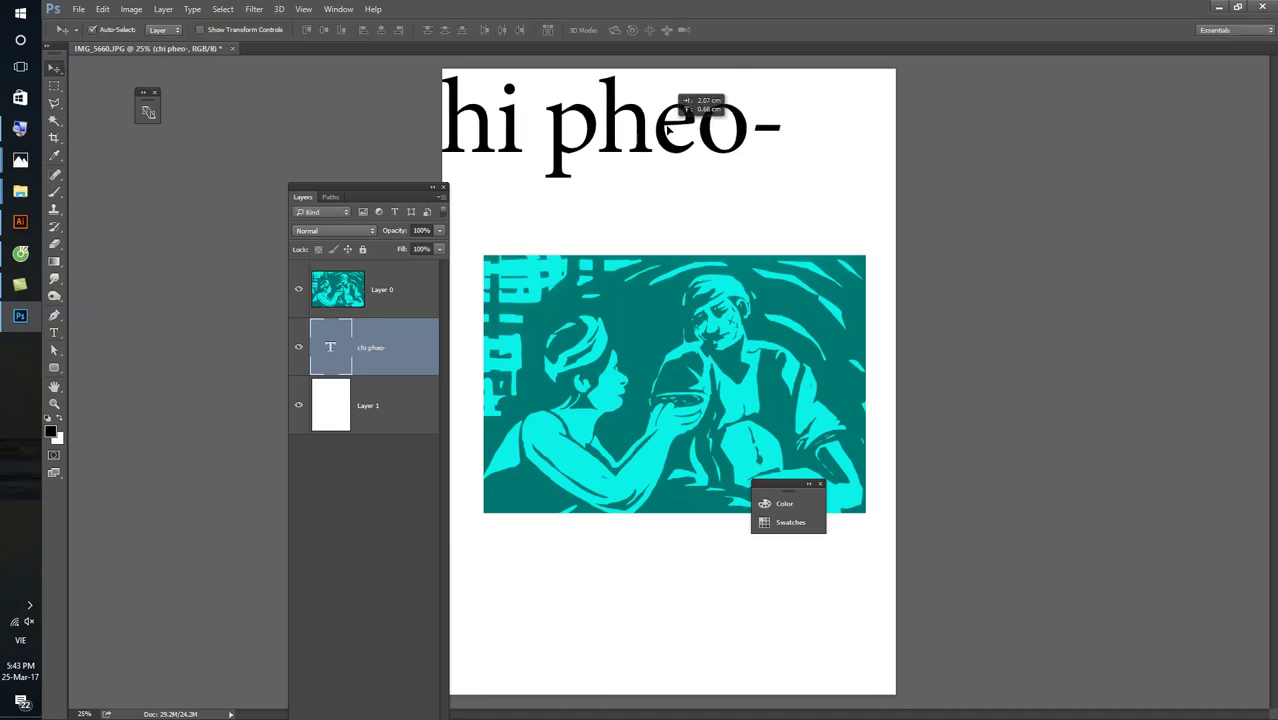
key("ctrl+t")
left_click_drag(785, 190, 587, 125)
left_click_drag(491, 93, 652, 118)
key("Return")
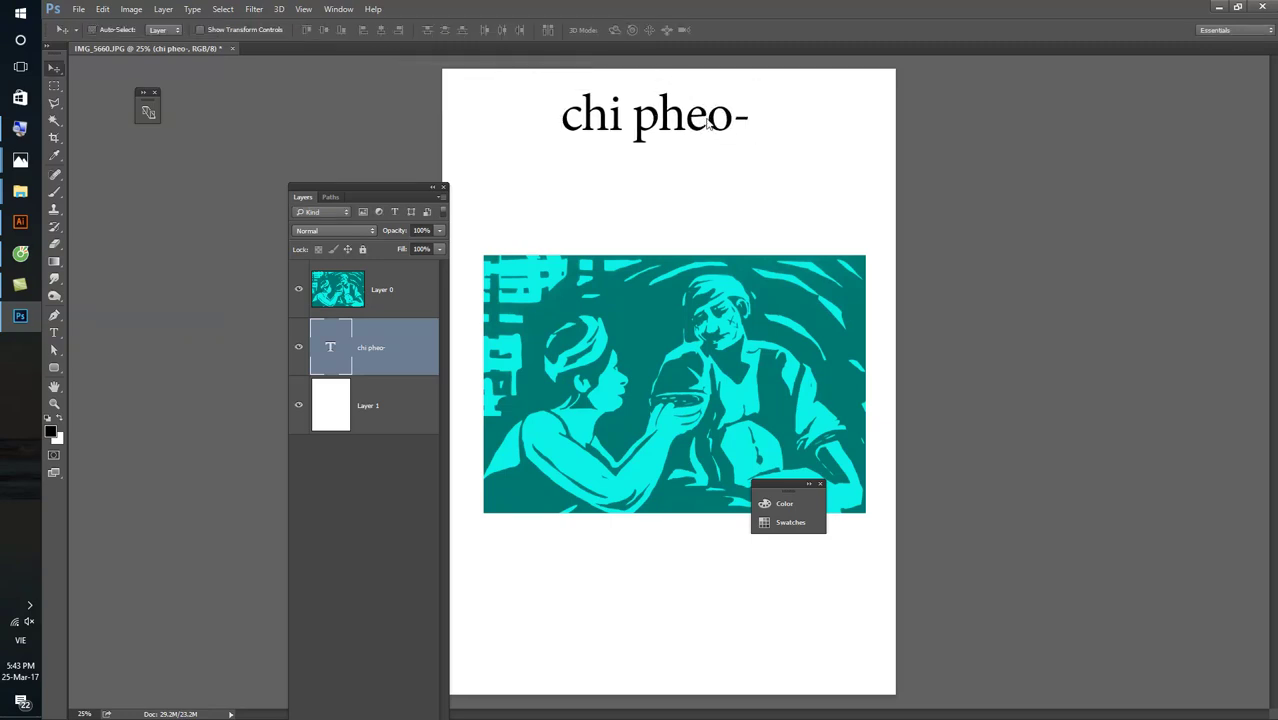
- Add the line 'lang vu dai ngay a y', shrink the title to 41%, and draw a text box above the picture
key("t")
left_click(740, 117)
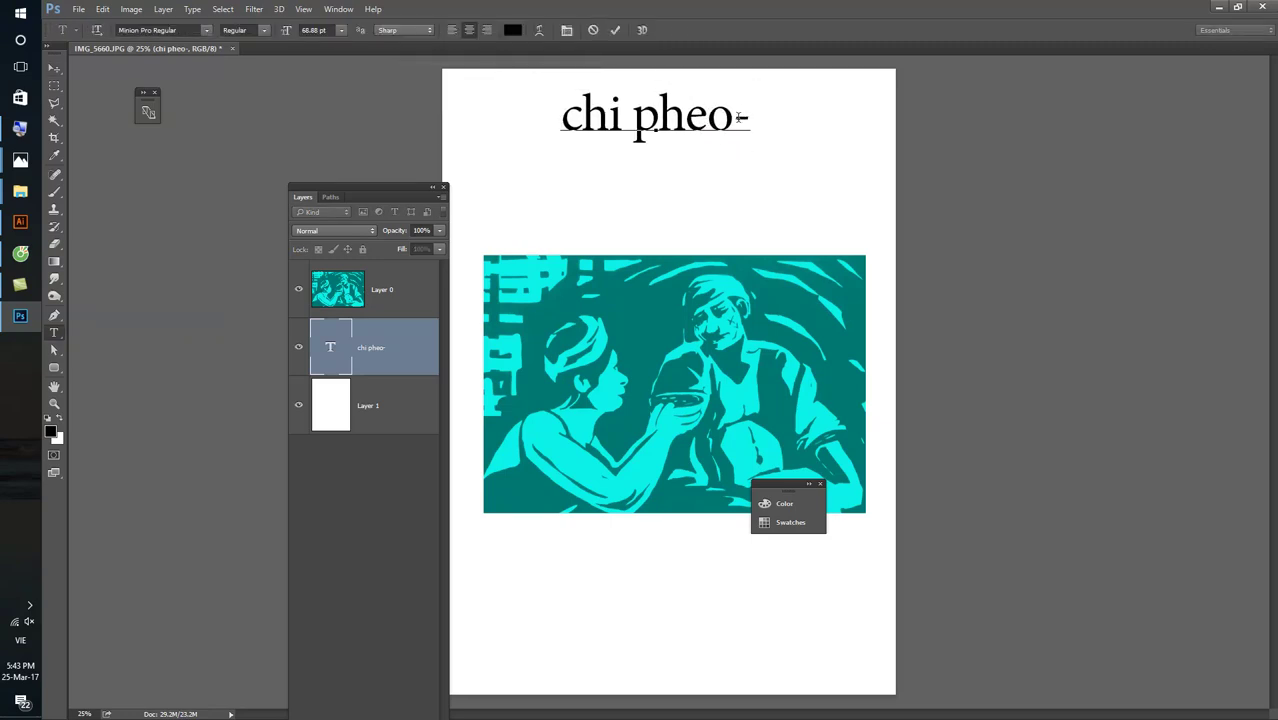
type("lang vu dai ngay a y")
left_click(54, 67)
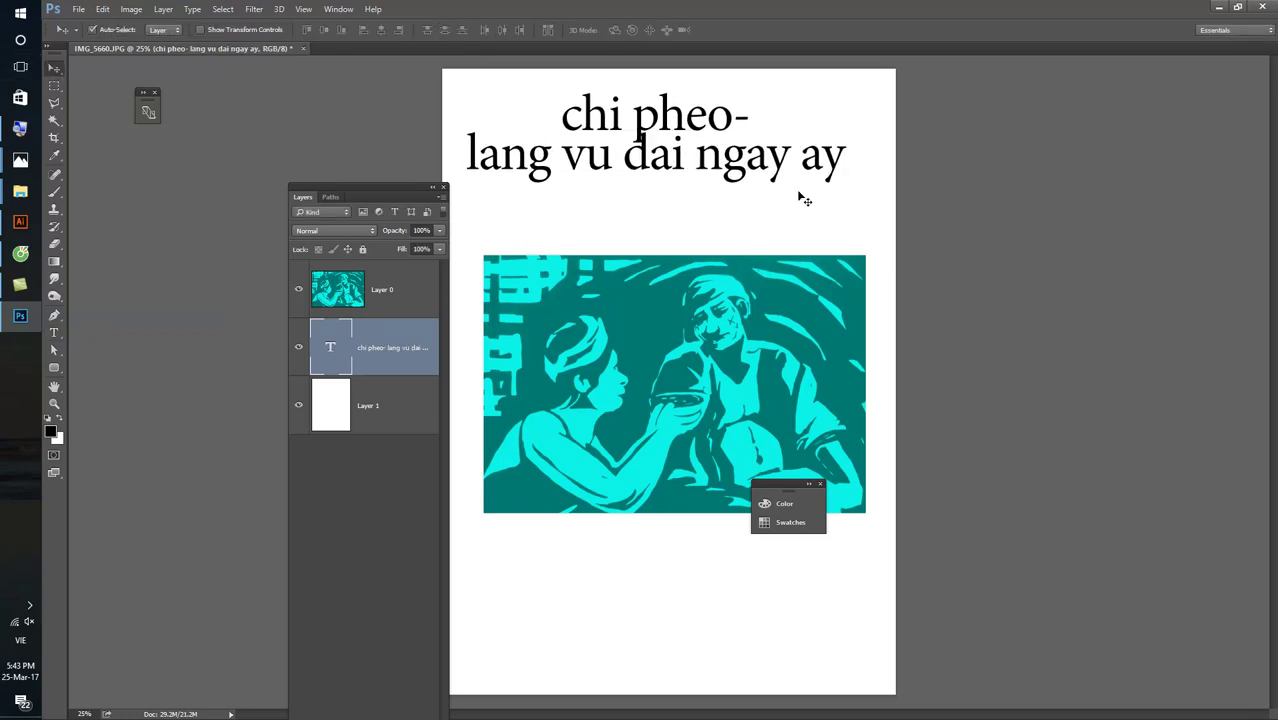
key("ctrl+t")
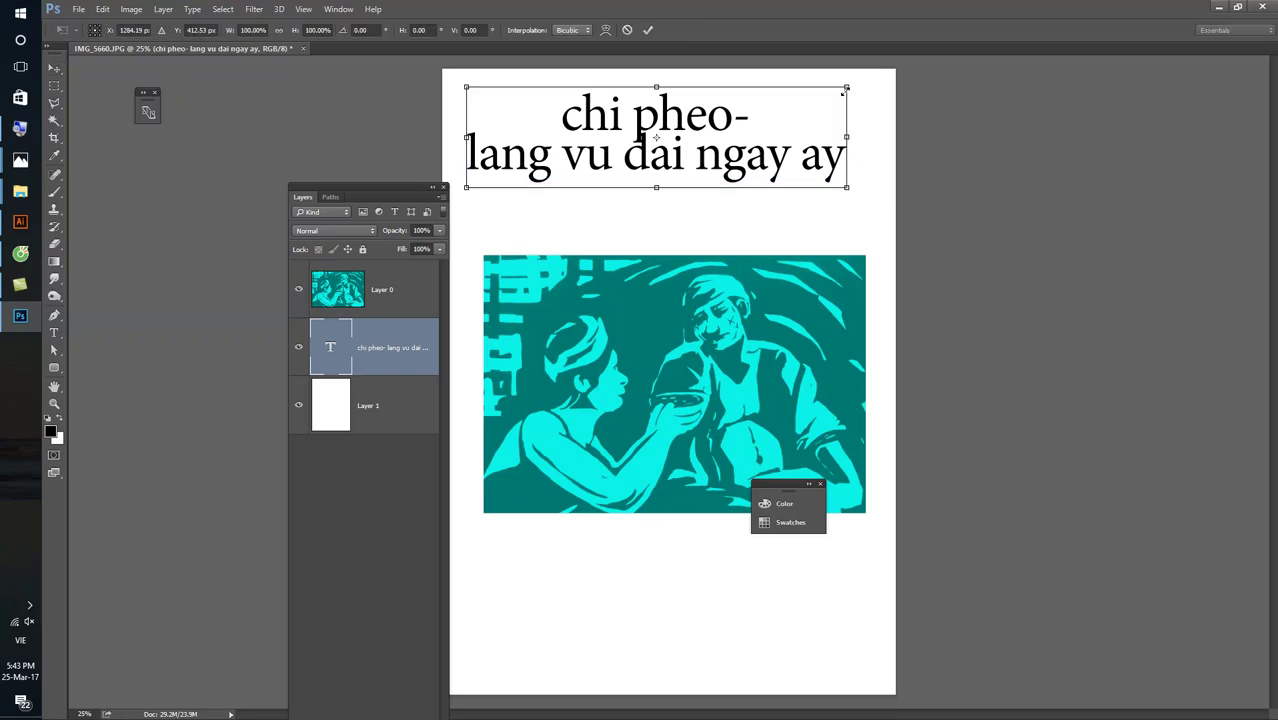
left_click_drag(846, 88, 697, 113)
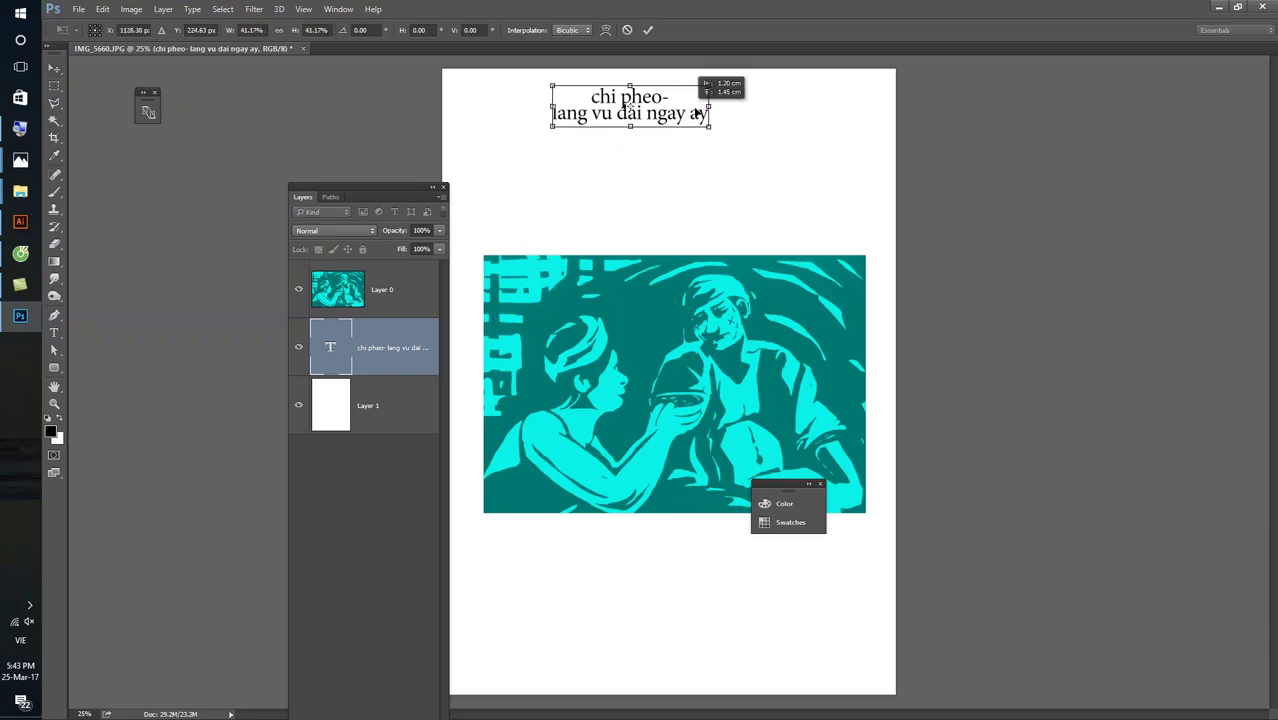
key("Return")
scroll(556, 116, "up", 1)
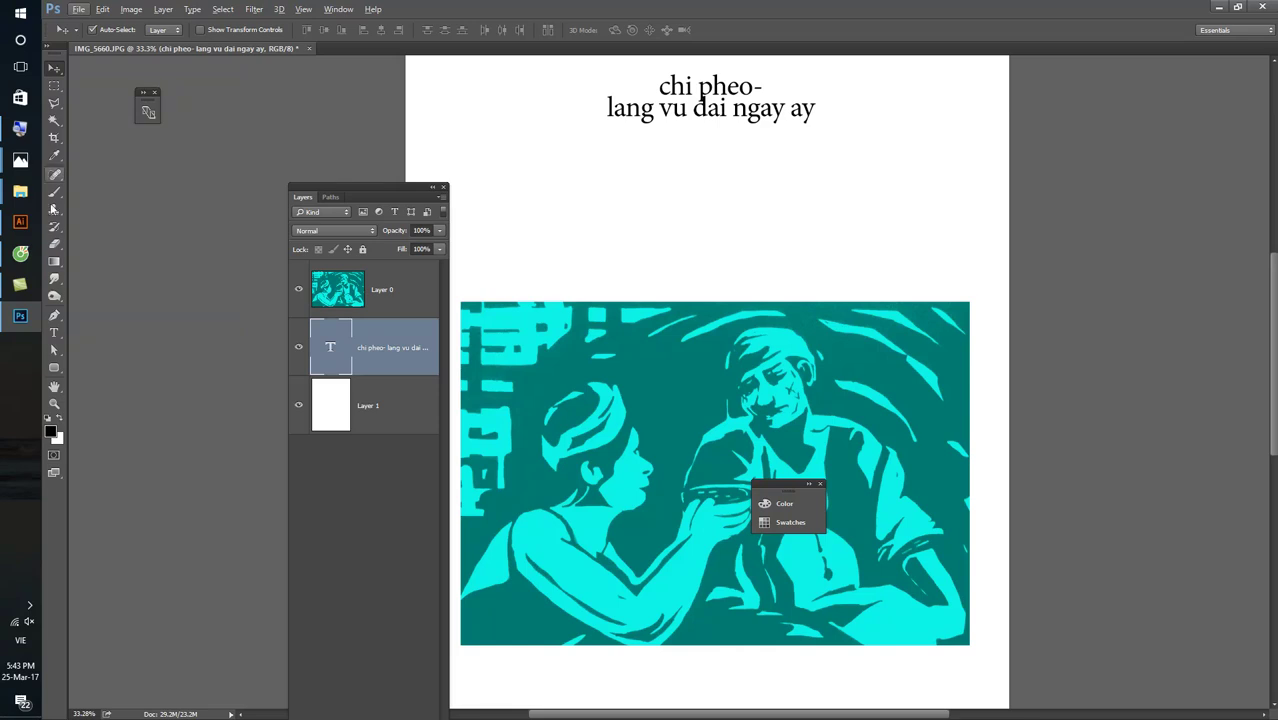
left_click(54, 332)
left_click_drag(460, 135, 968, 300)
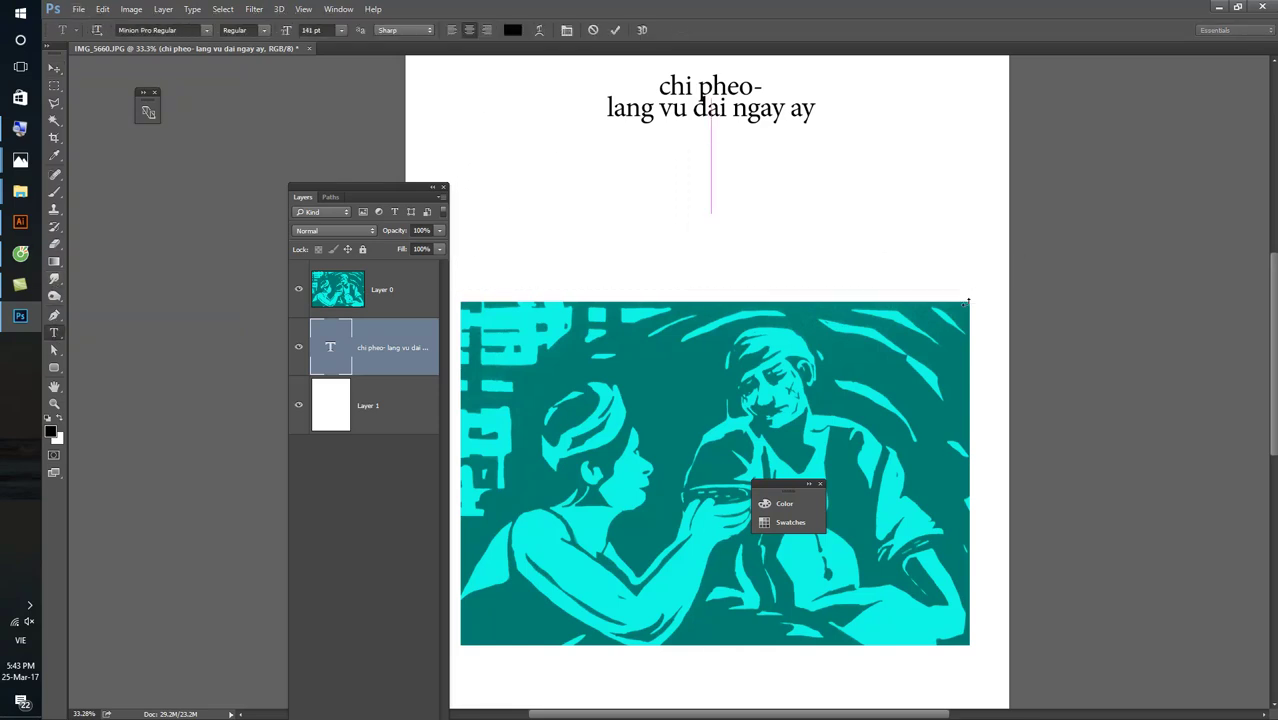
- In File Explorer, go up to BÀI TẬP and open the BÀI TẬP SÁCH folder
left_click(20, 191)
left_click(80, 690)
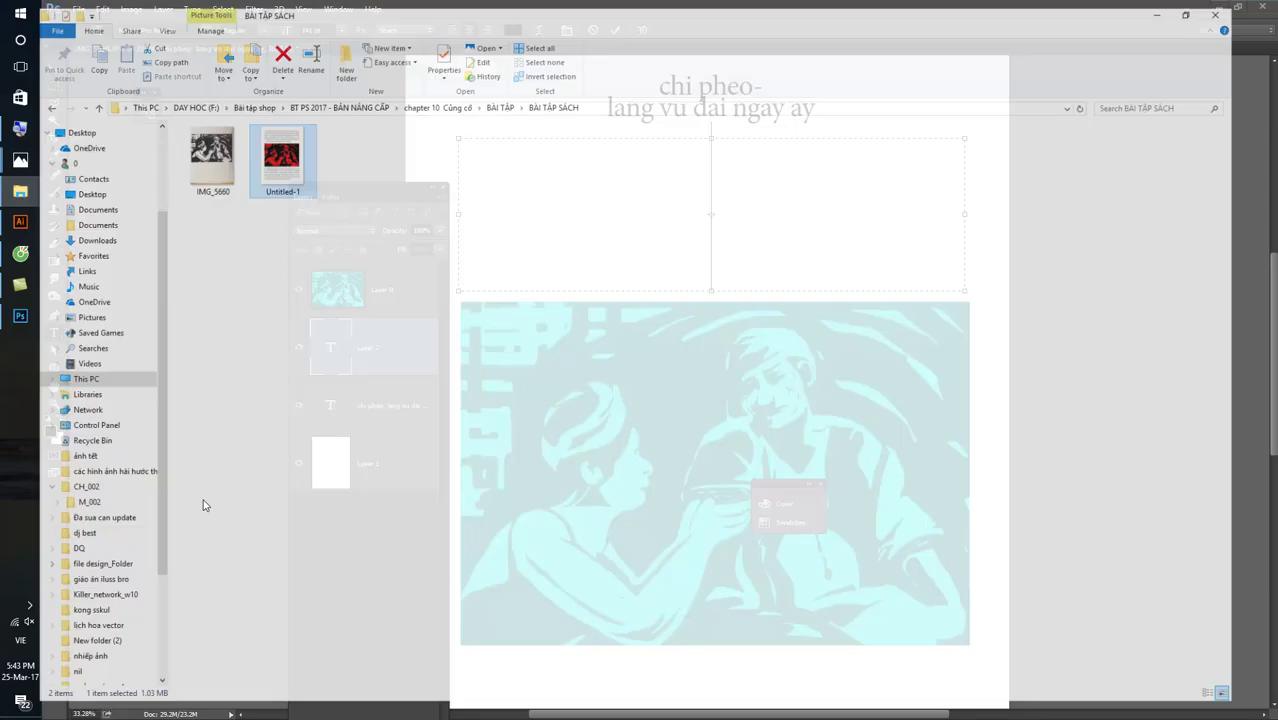
key("BackSpace")
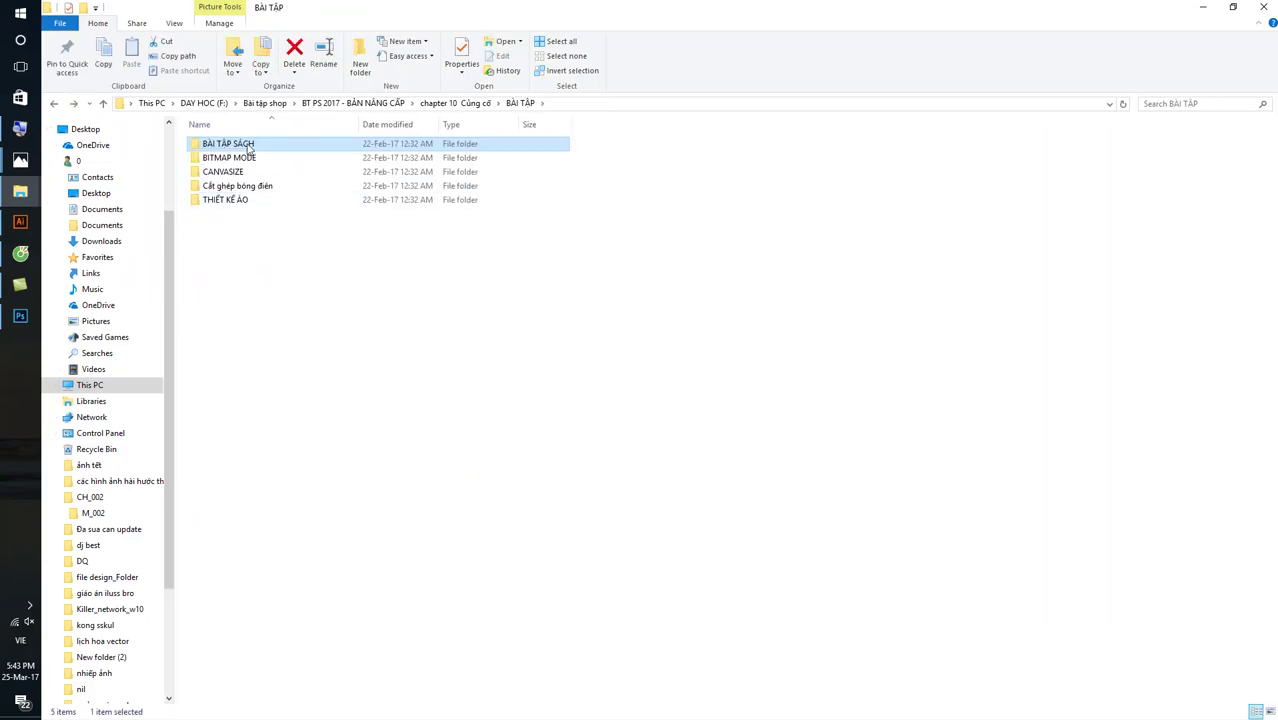
double_click(282, 146)
- In Cốc Cốc, collapse the chat on the PS4 group page and switch to the Facebook news feed
left_click(20, 253)
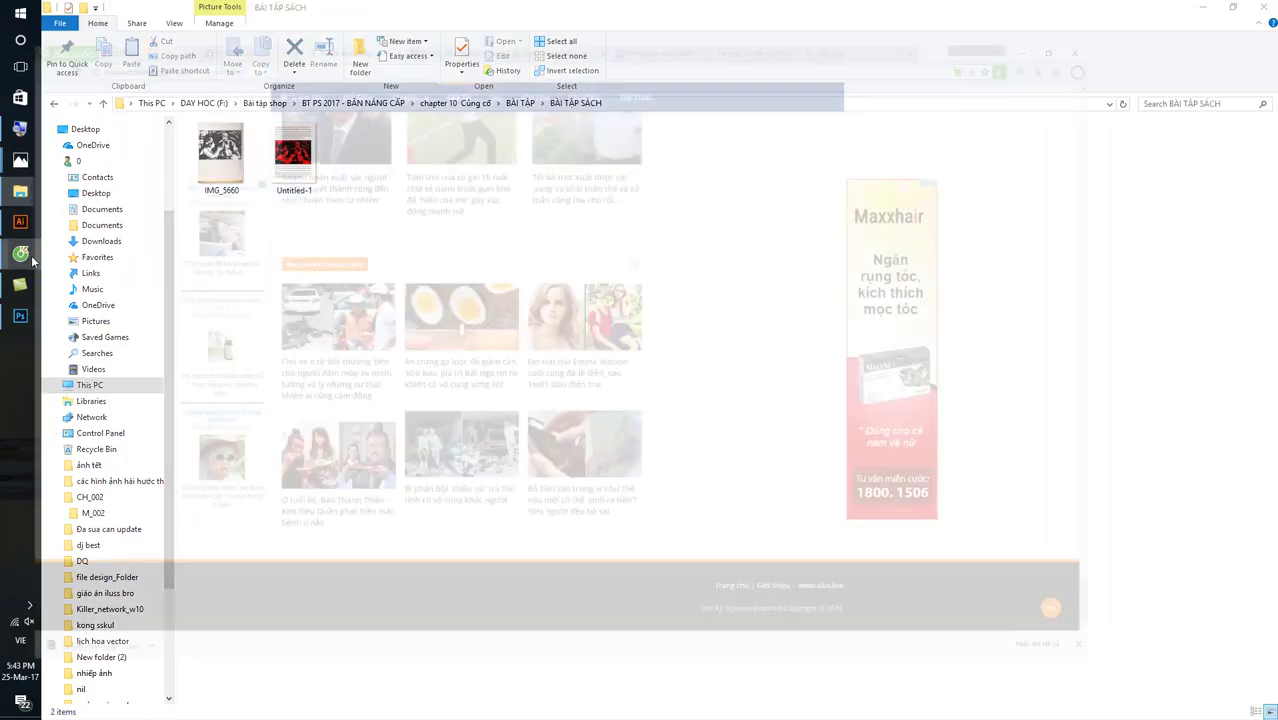
scroll(454, 230, "up", 3)
scroll(485, 263, "down", 4)
scroll(480, 294, "down", 3)
scroll(480, 294, "down", 2)
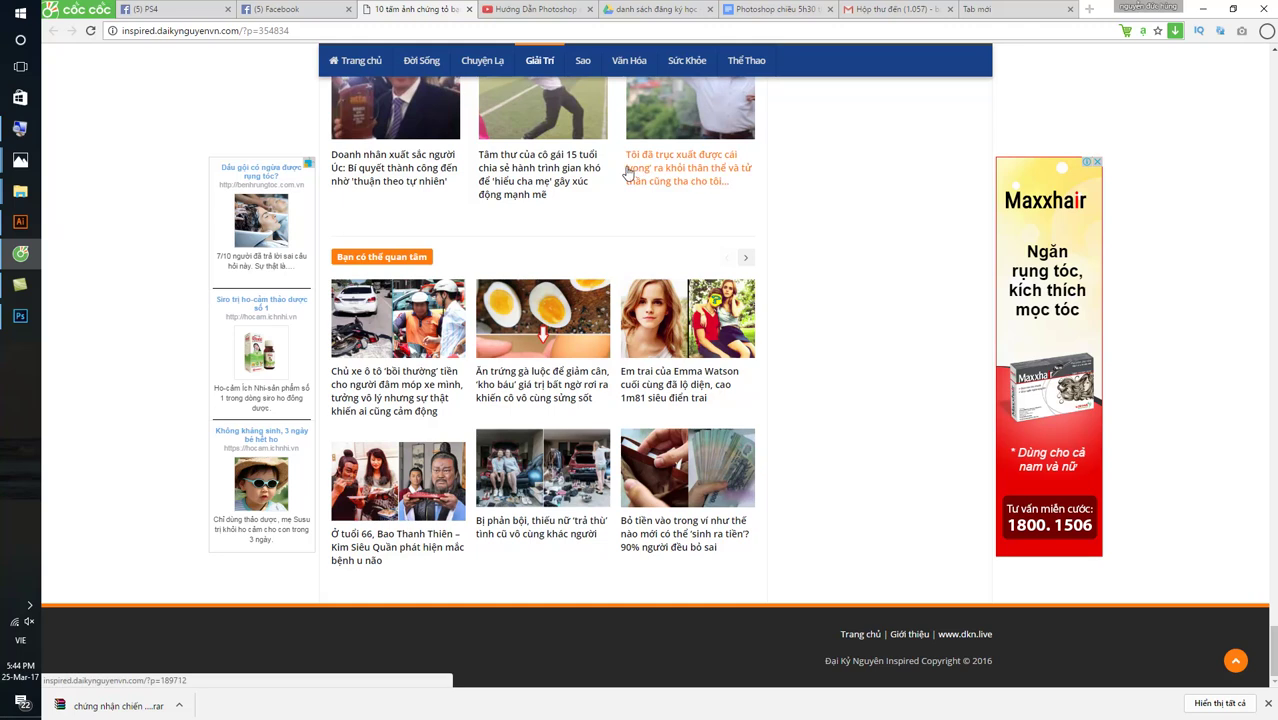
left_click(147, 8)
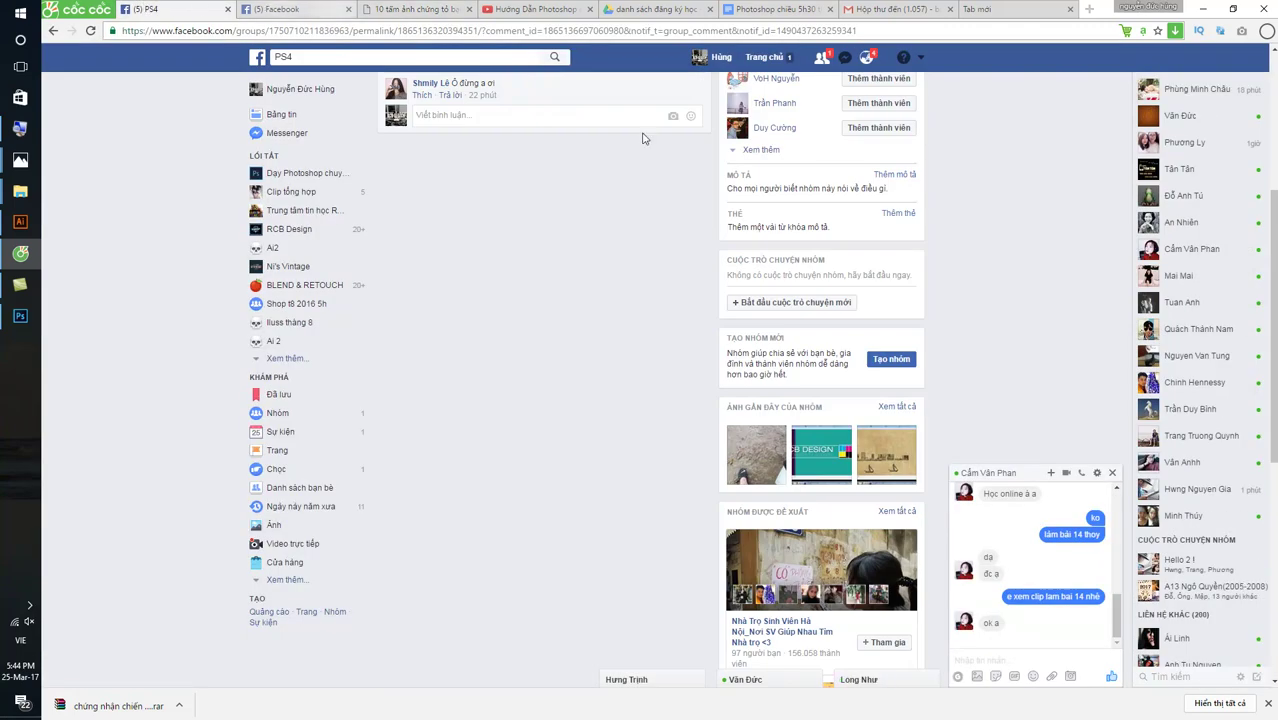
left_click(1018, 470)
left_click(275, 9)
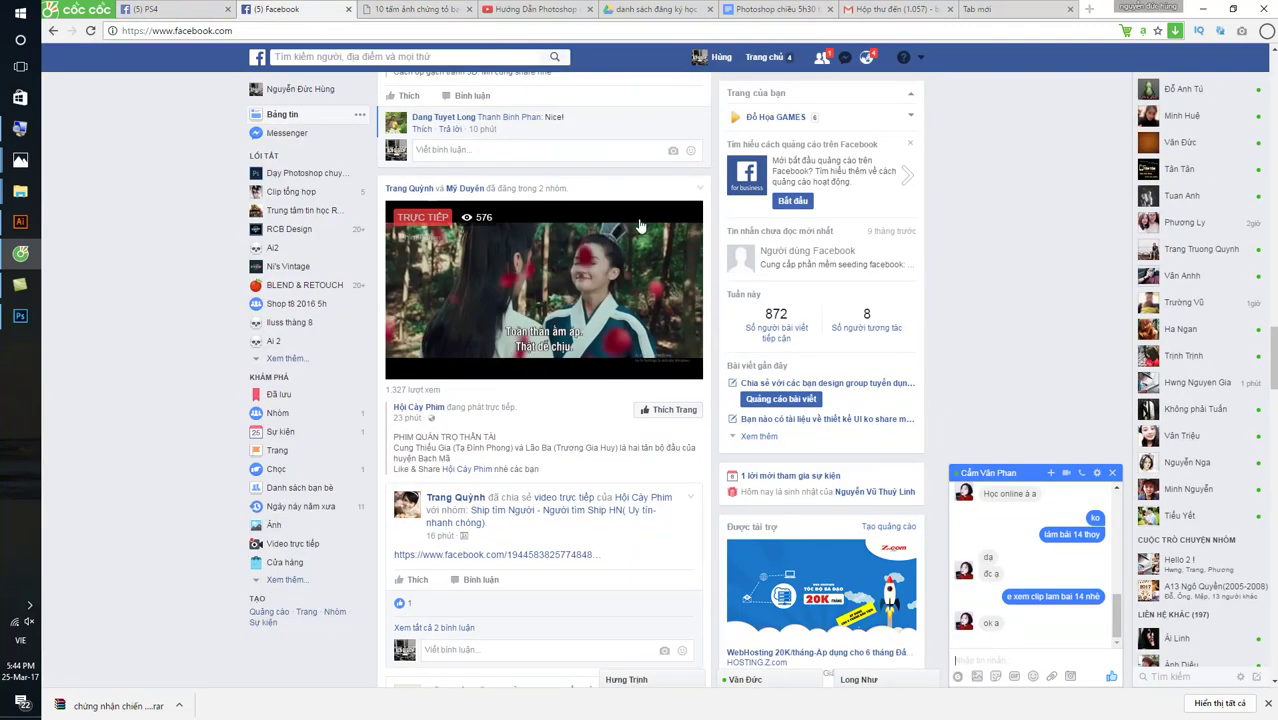
- Scroll through the Facebook news feed to find the KickFit Hà Thành post
scroll(925, 473, "down", 1)
scroll(925, 473, "down", 5)
scroll(465, 352, "up", 3)
scroll(465, 352, "up", 5)
scroll(465, 352, "down", 5)
scroll(465, 352, "down", 5)
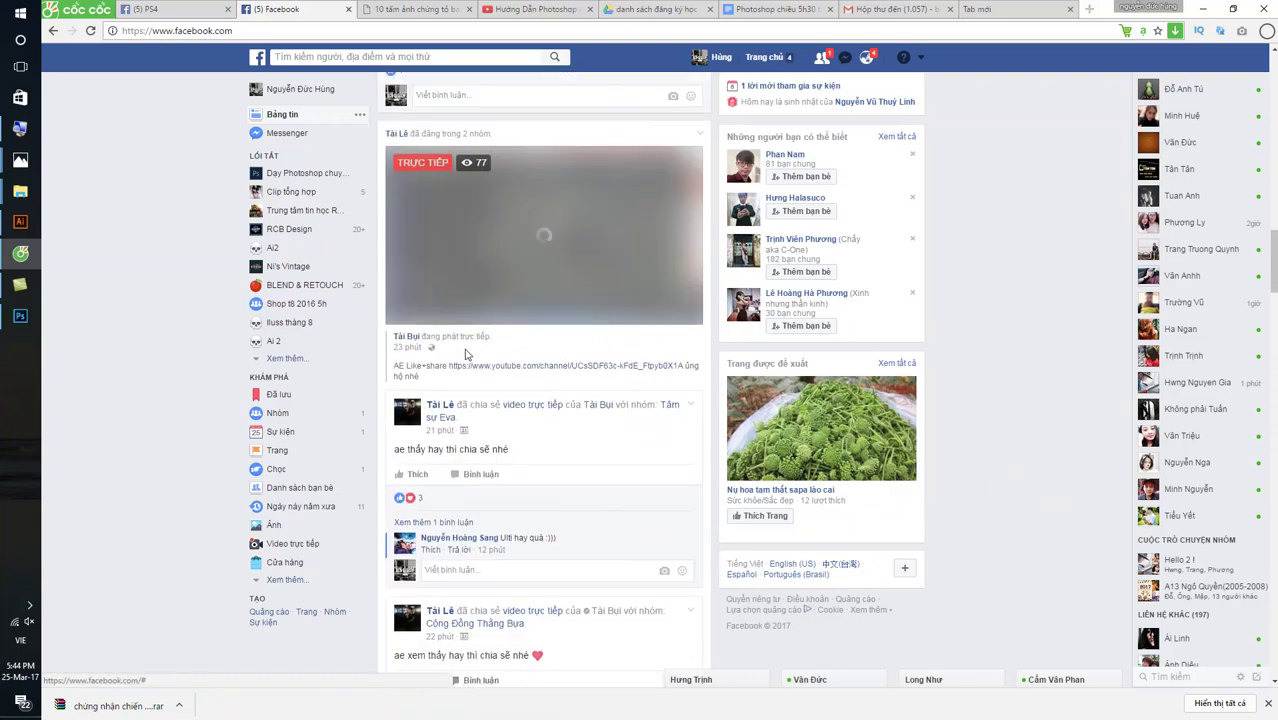
scroll(465, 352, "down", 5)
scroll(465, 355, "down", 3)
scroll(465, 355, "up", 1)
scroll(465, 355, "up", 4)
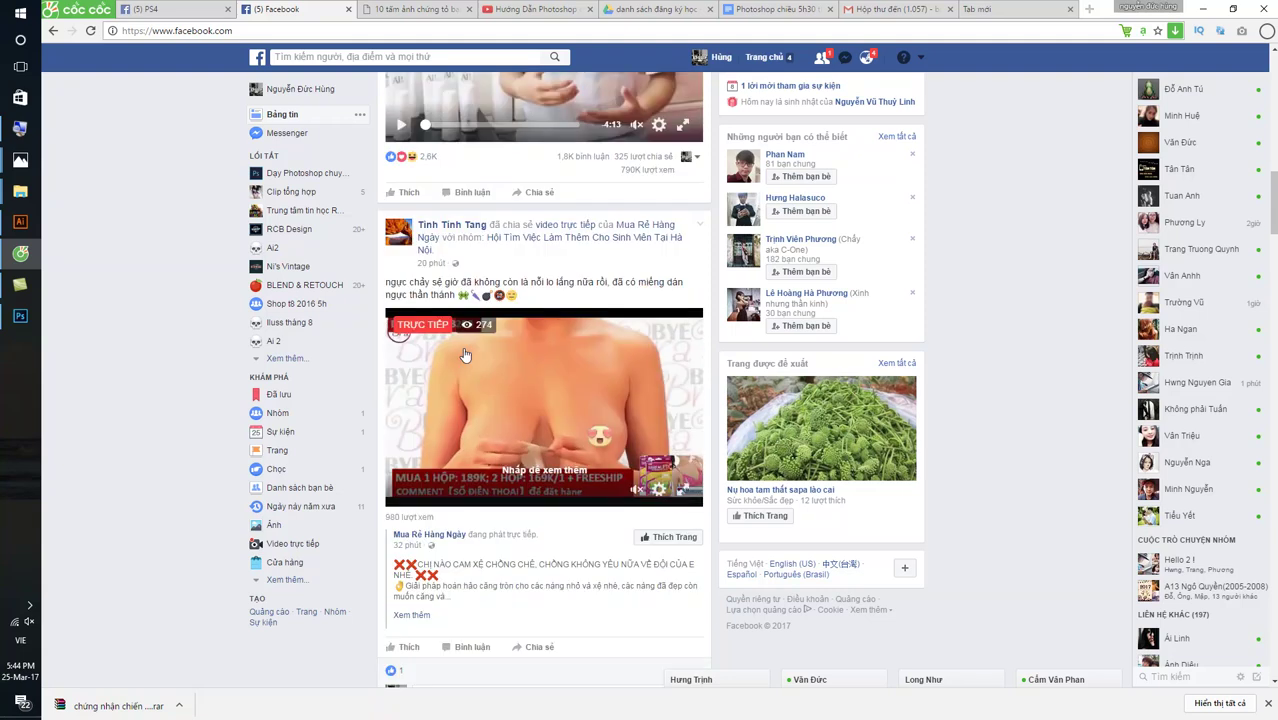
scroll(465, 355, "up", 4)
scroll(465, 352, "up", 3)
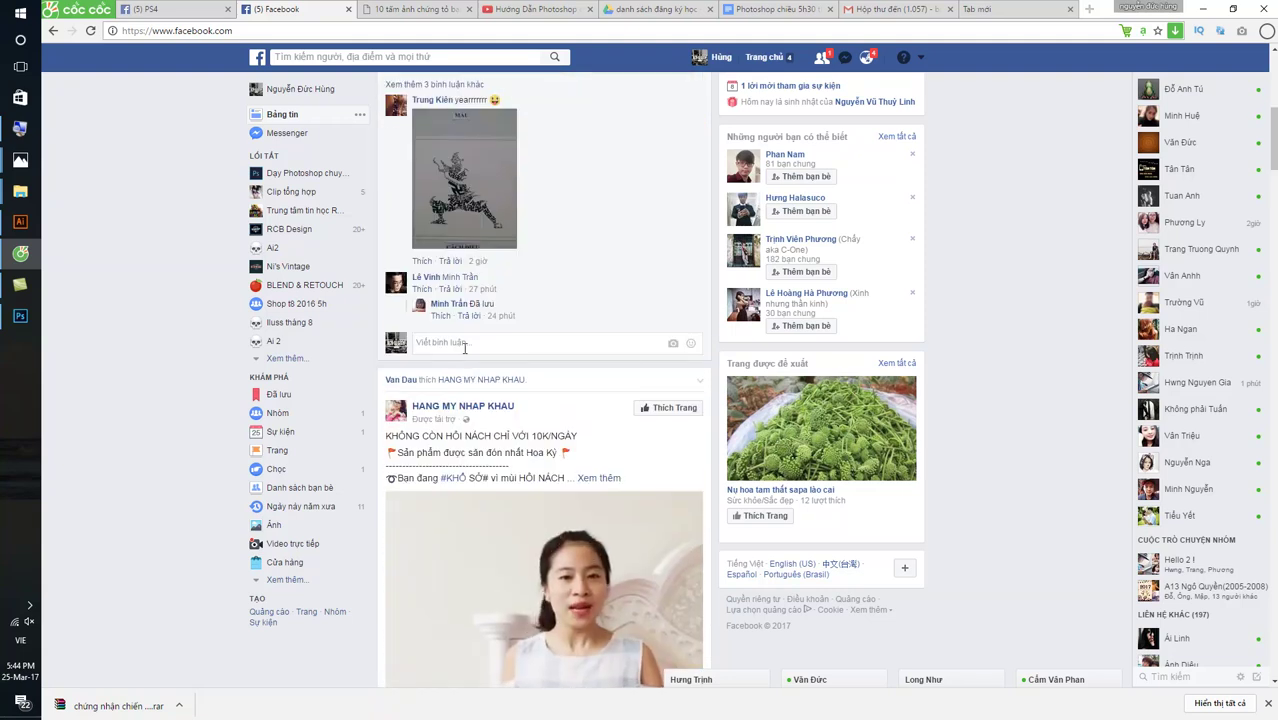
scroll(465, 352, "up", 4)
scroll(462, 342, "up", 2)
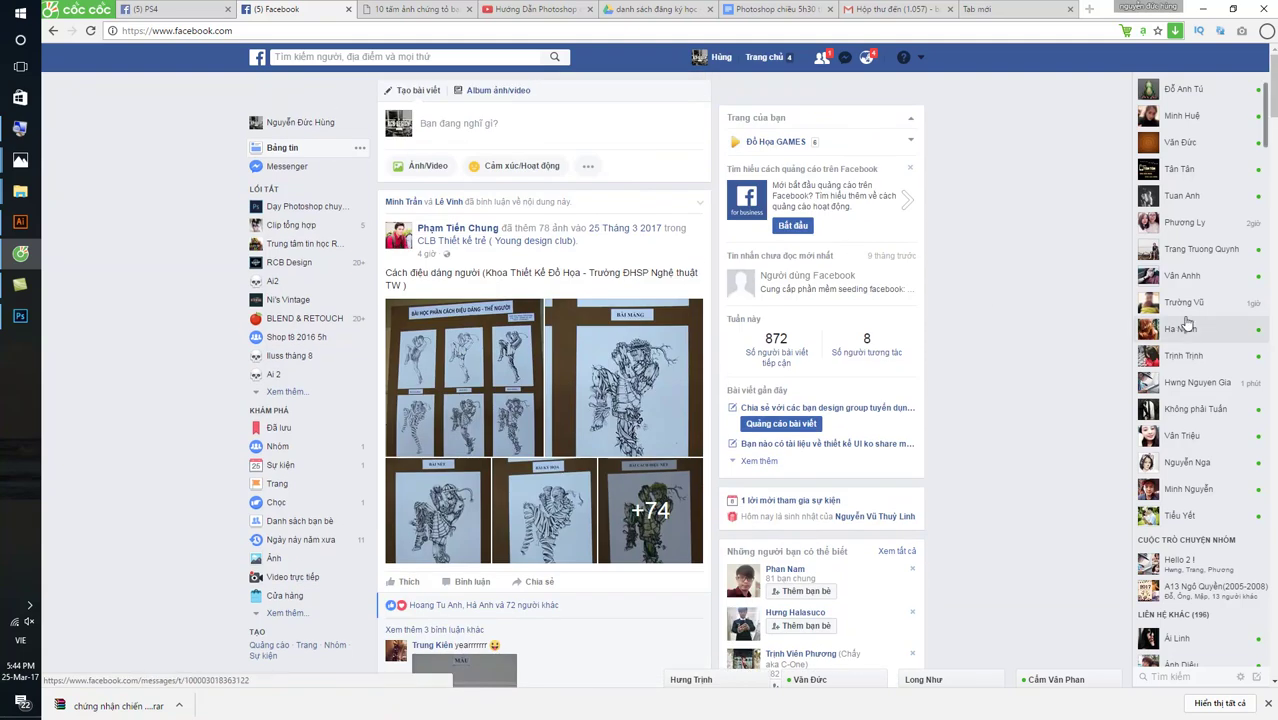
- Select the KickFit Hà Thành post's promotional text, then return to Photoshop
left_click(1273, 355)
left_click_drag(1273, 355, 1260, 553)
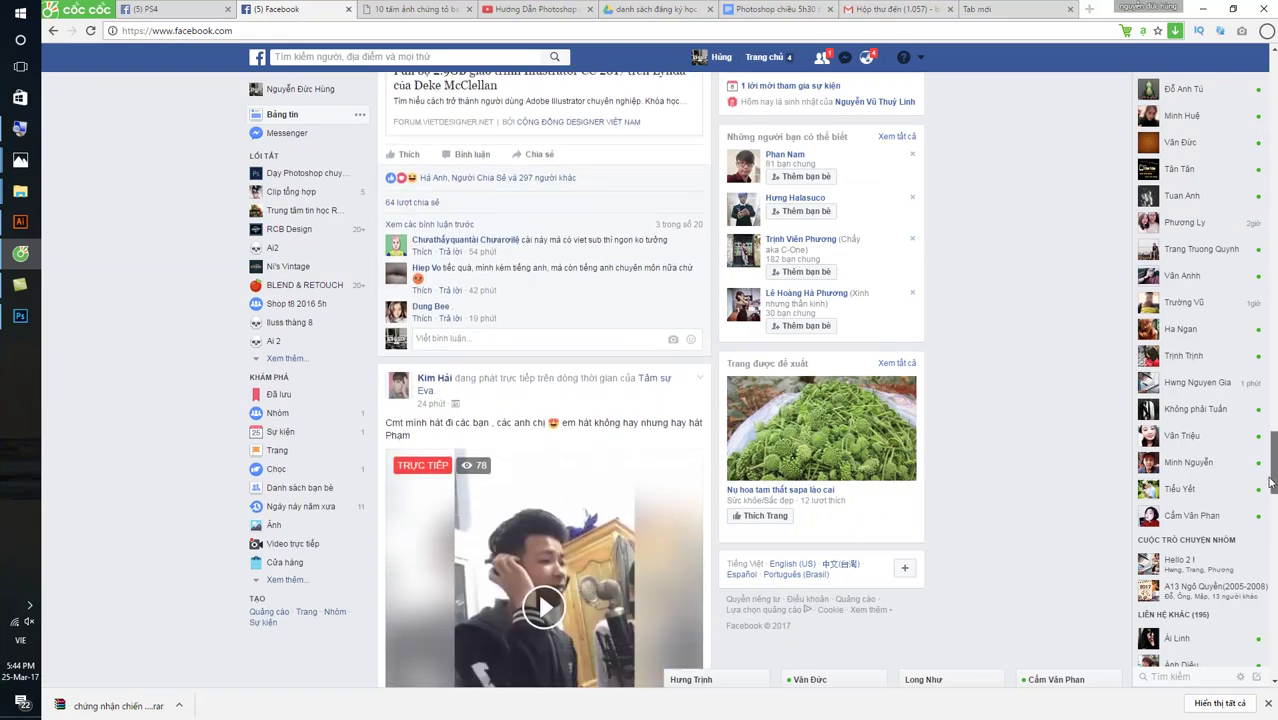
scroll(1260, 553, "down", 5)
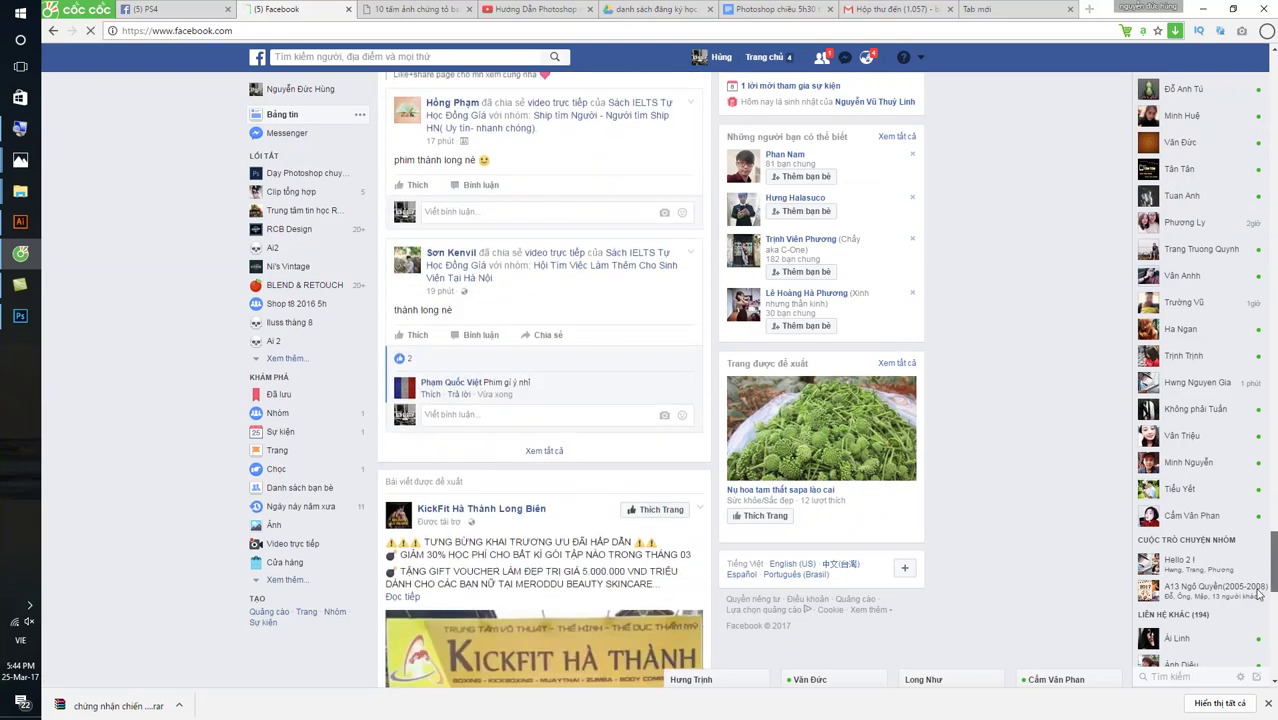
scroll(455, 465, "down", 2)
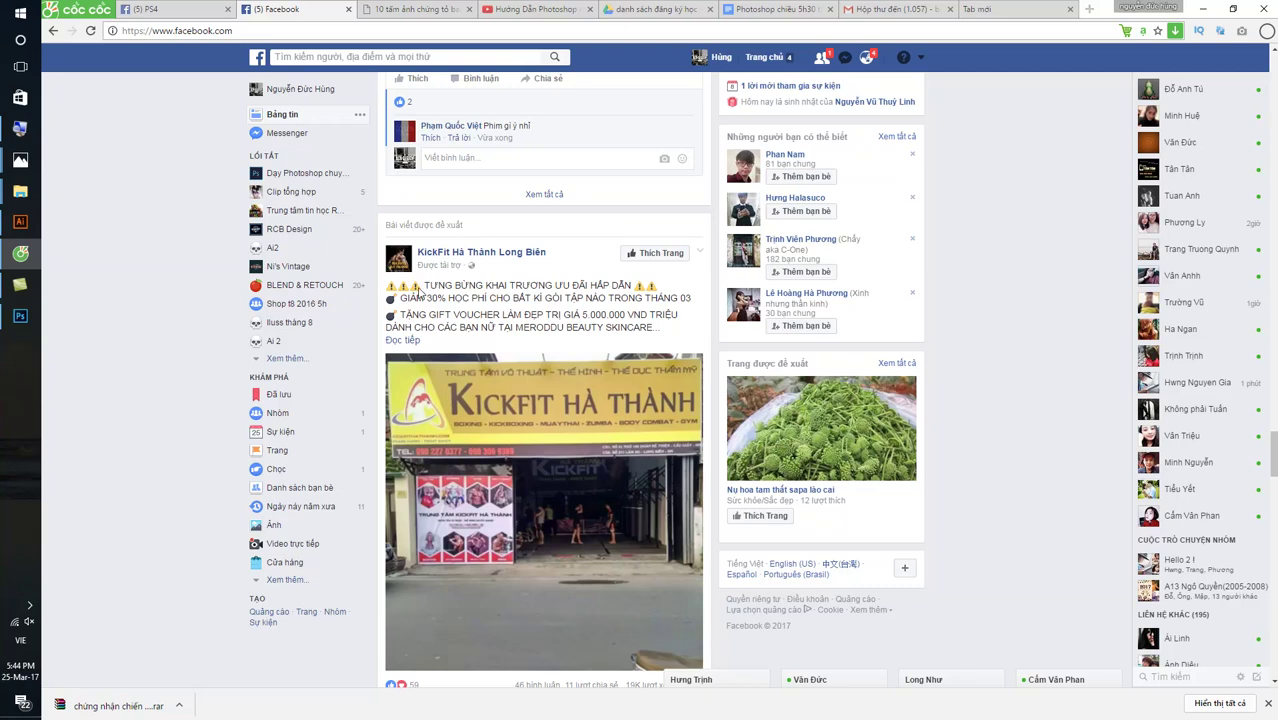
left_click_drag(388, 289, 570, 338)
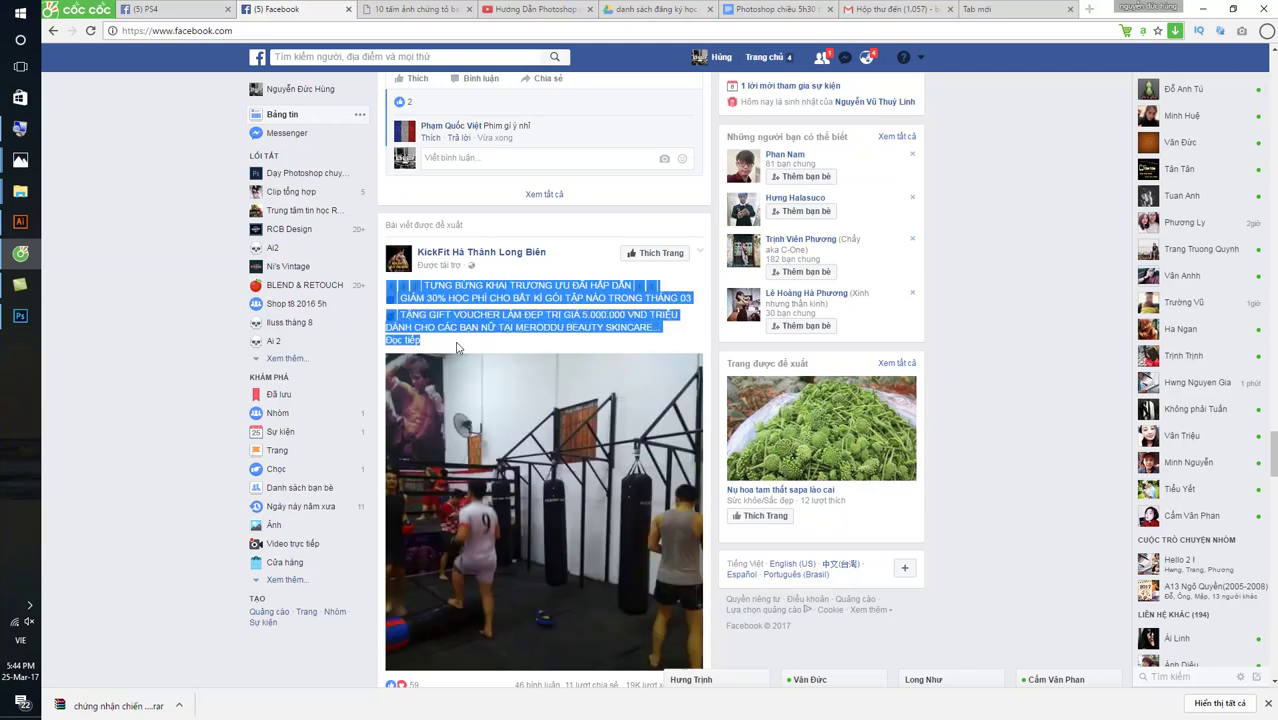
left_click(20, 316)
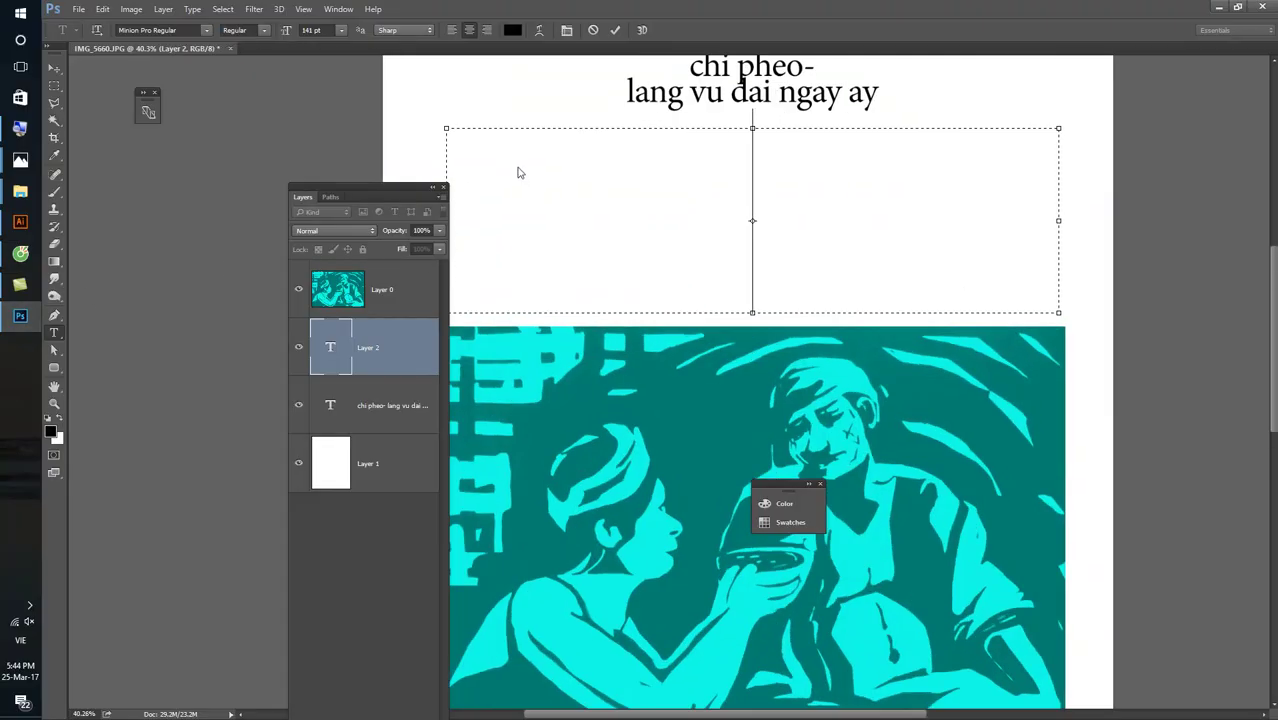
- Paste the copied KickFit promotional text into the text box
key("ctrl+v")
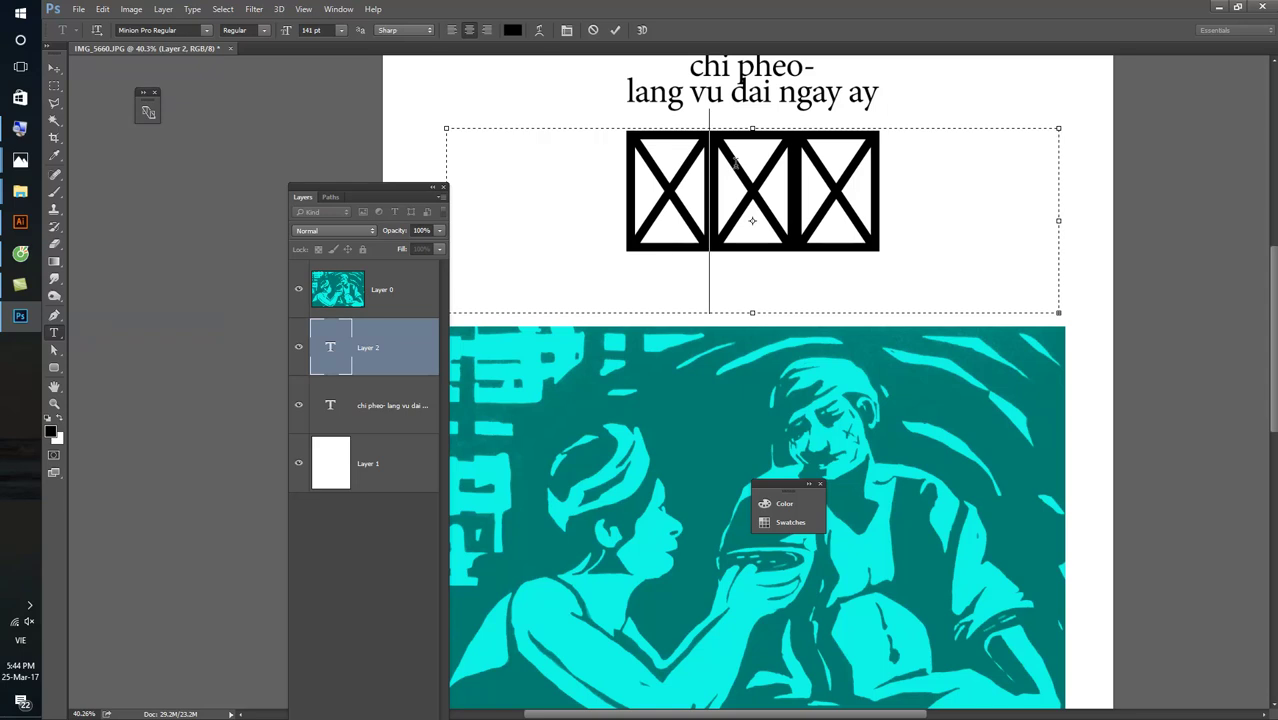
key("ctrl+a")
type("TƯNG")
key("ctrl+a")
type("zxc")
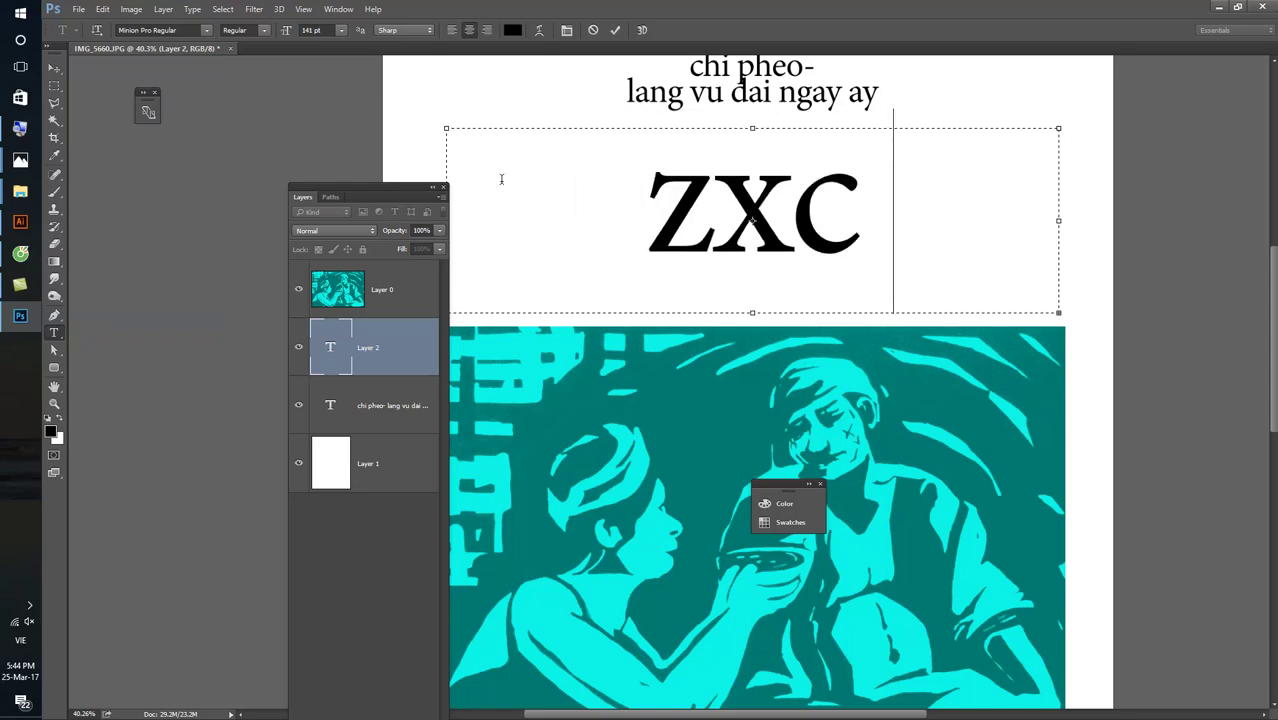
type("zxck-")
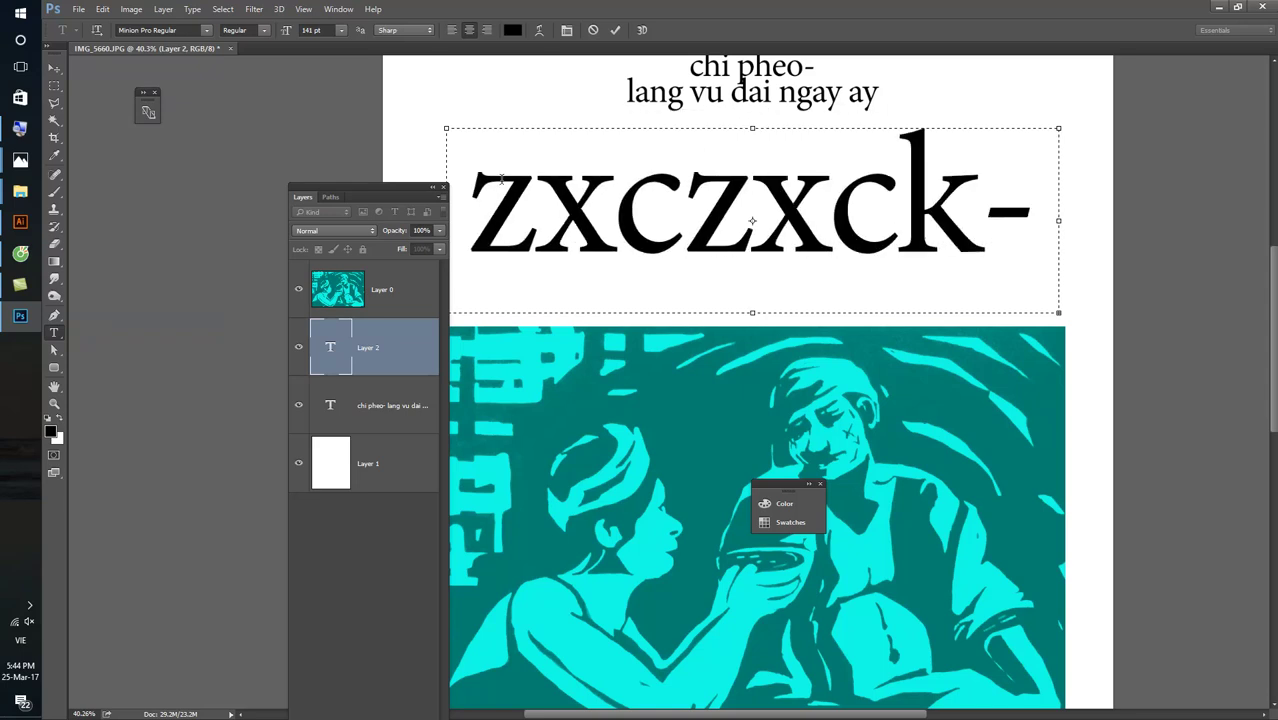
- Set all the paragraph text to 11 pt with 14 pt leading and commit it
key("ctrl+a")
left_click(341, 30)
left_click(345, 124)
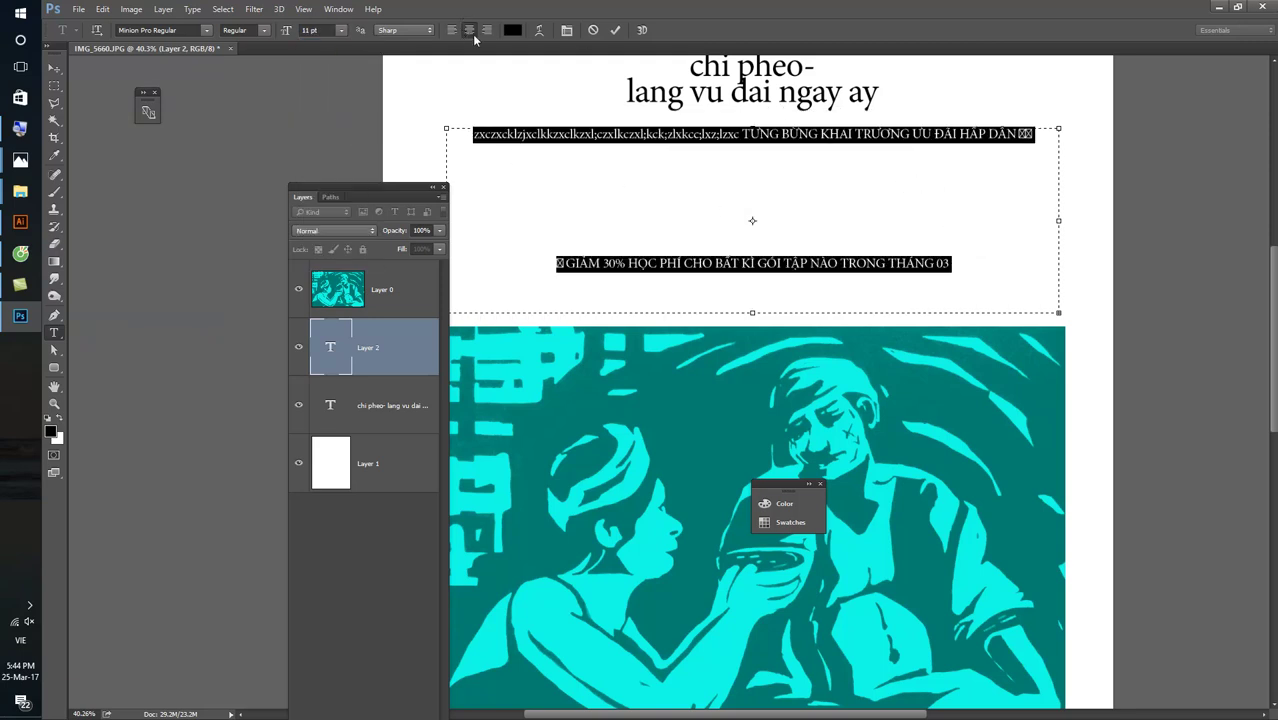
left_click(567, 30)
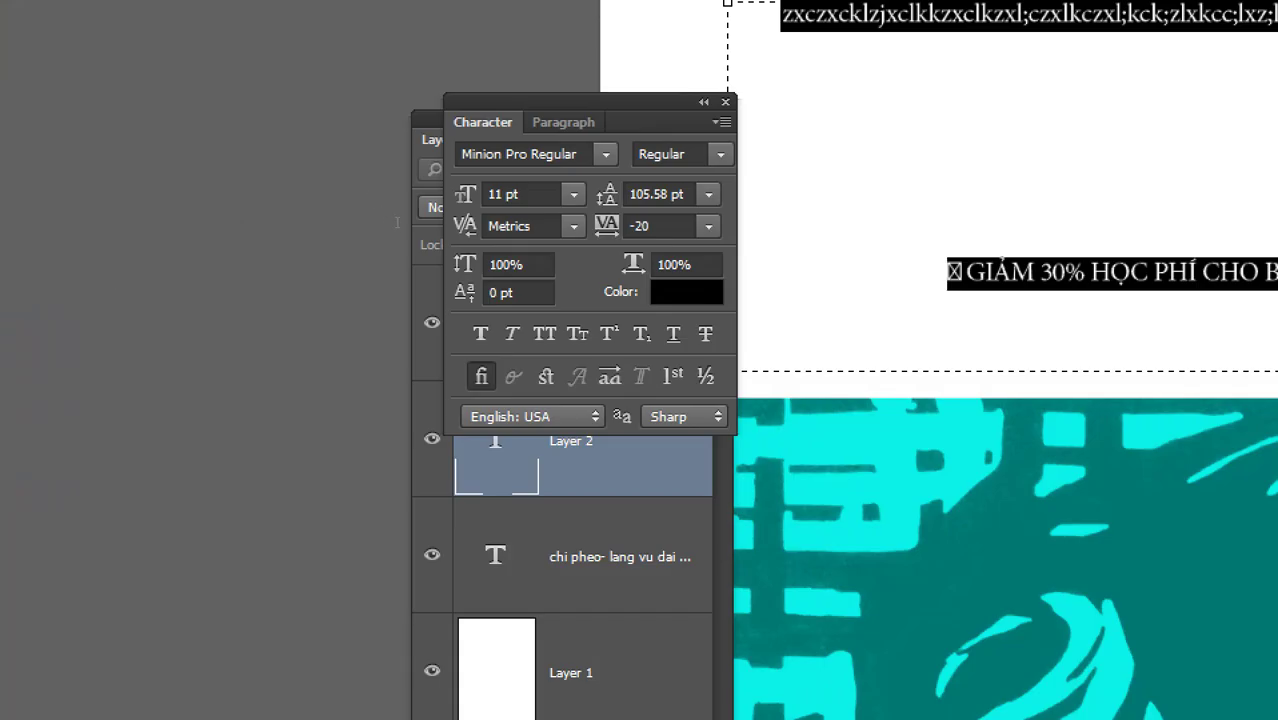
left_click(708, 194)
left_click(686, 436)
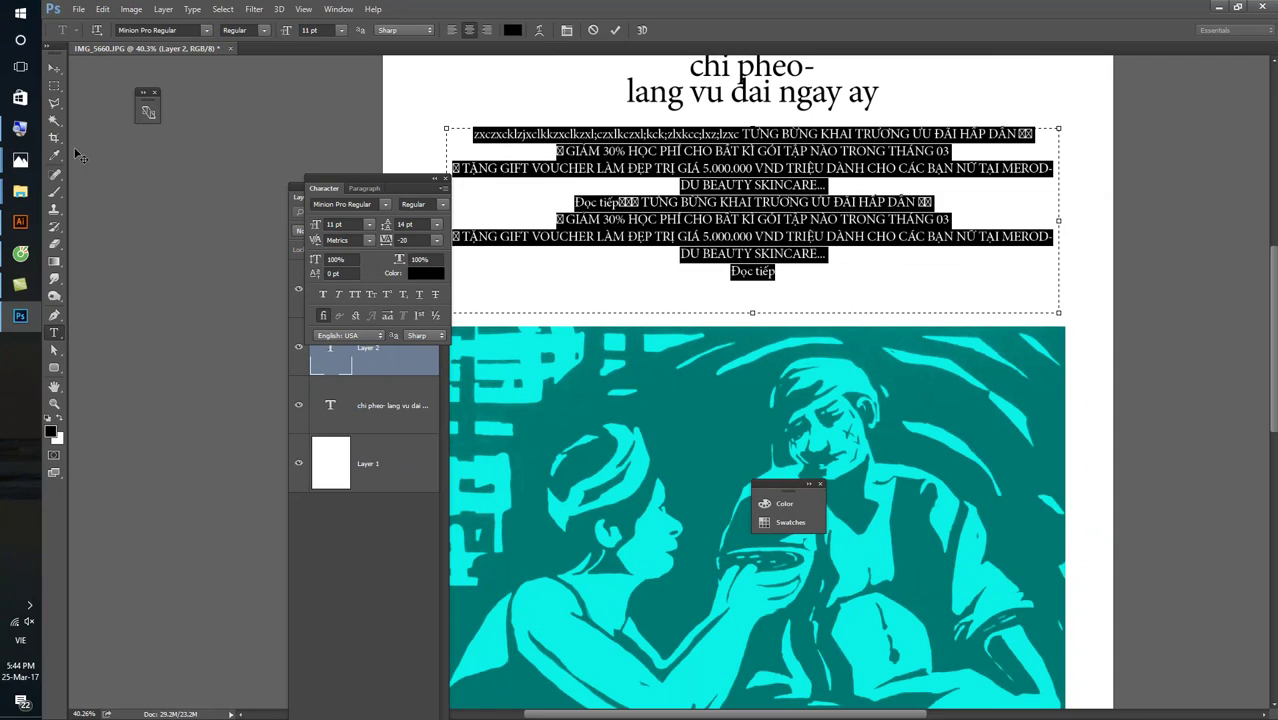
left_click(54, 69)
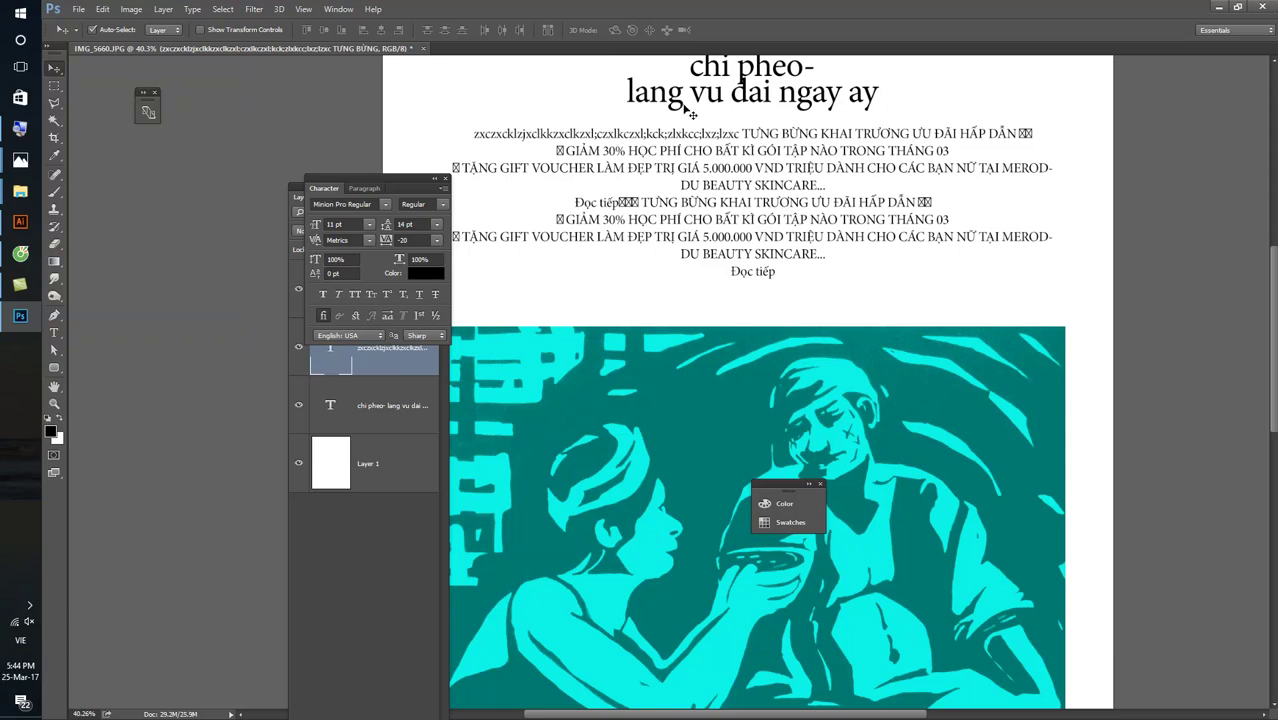
- Shrink the chi pheo title layer slightly with Free Transform
left_click_drag(663, 181, 657, 172)
left_click_drag(782, 100, 782, 106)
key("t")
left_click(55, 68)
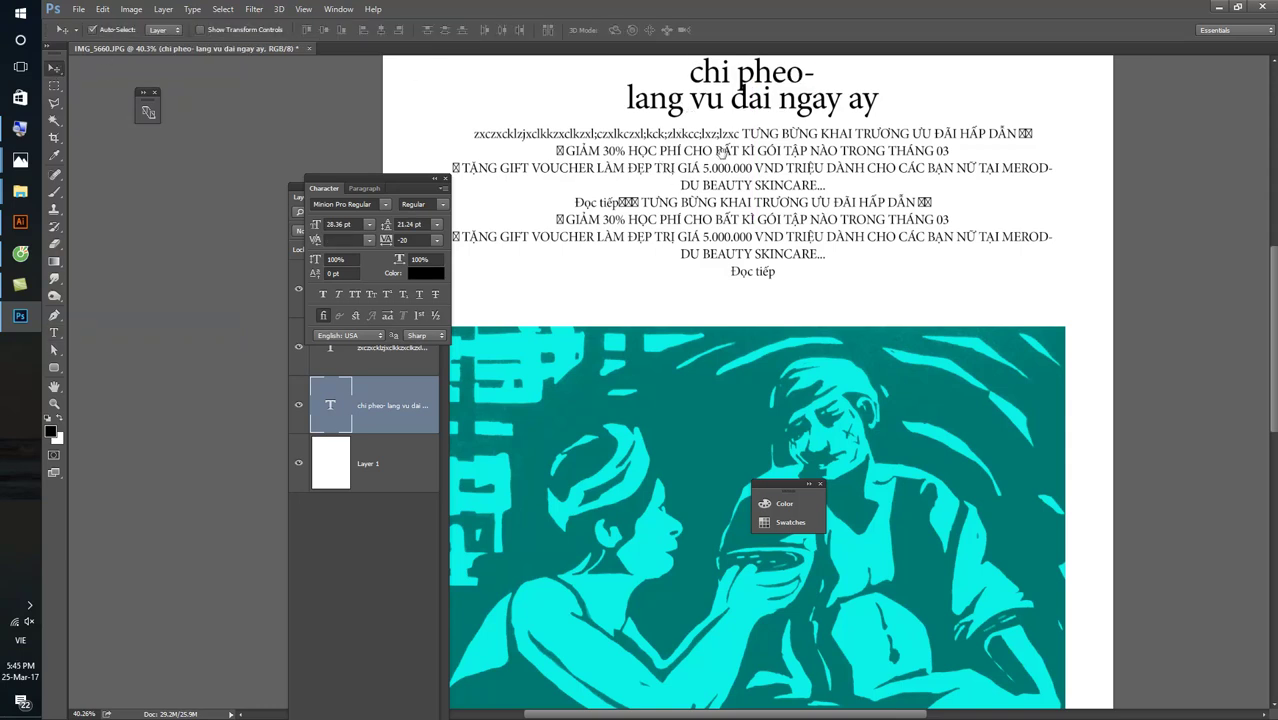
scroll(721, 155, "up", 3)
key("ctrl+t")
left_click_drag(868, 158, 872, 170)
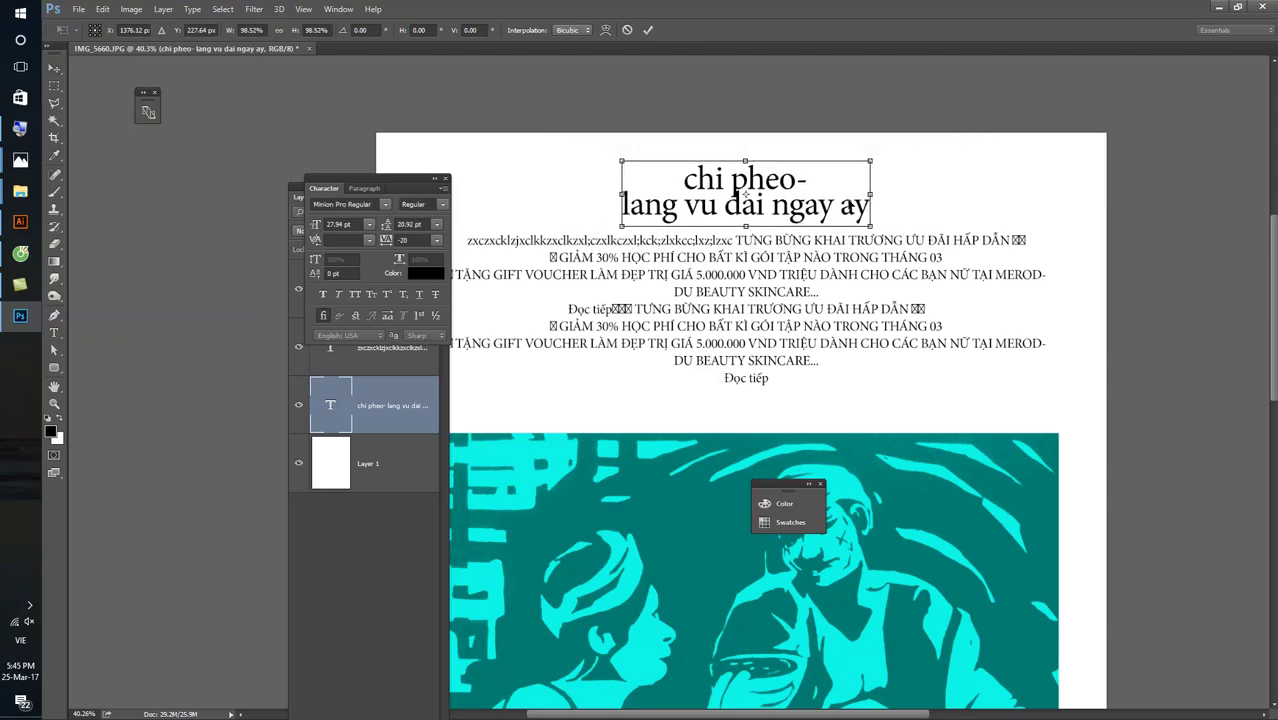
key("Return")
- Rescale the body text block and resize its frame so the lines reflow
left_click(760, 330, "ctrl")
key("ctrl+t")
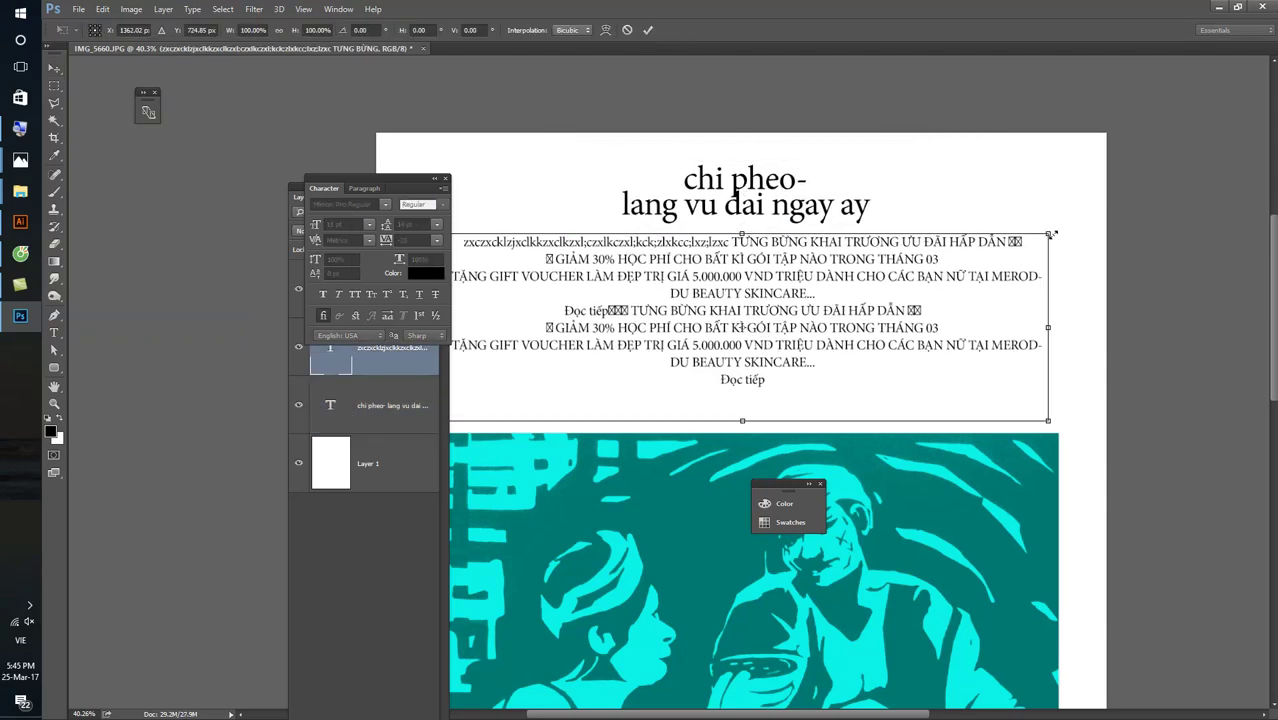
left_click_drag(1050, 234, 976, 297)
key("Escape")
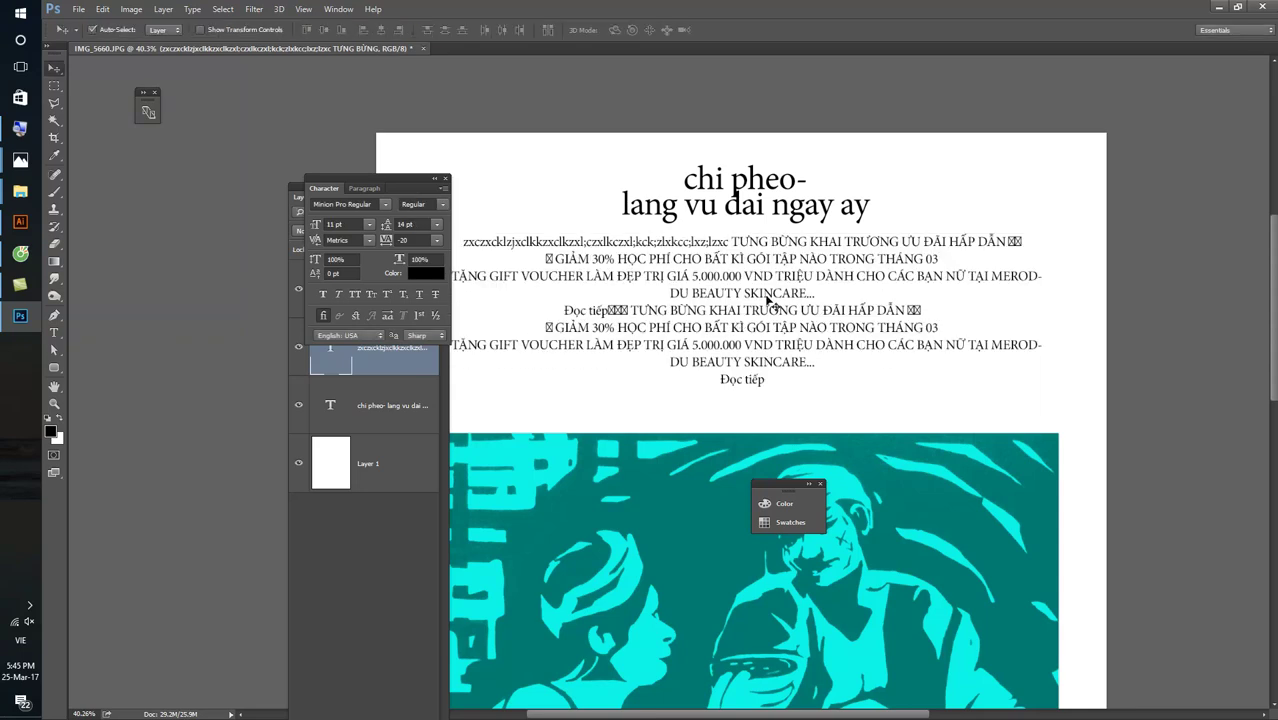
key("t")
left_click(704, 294)
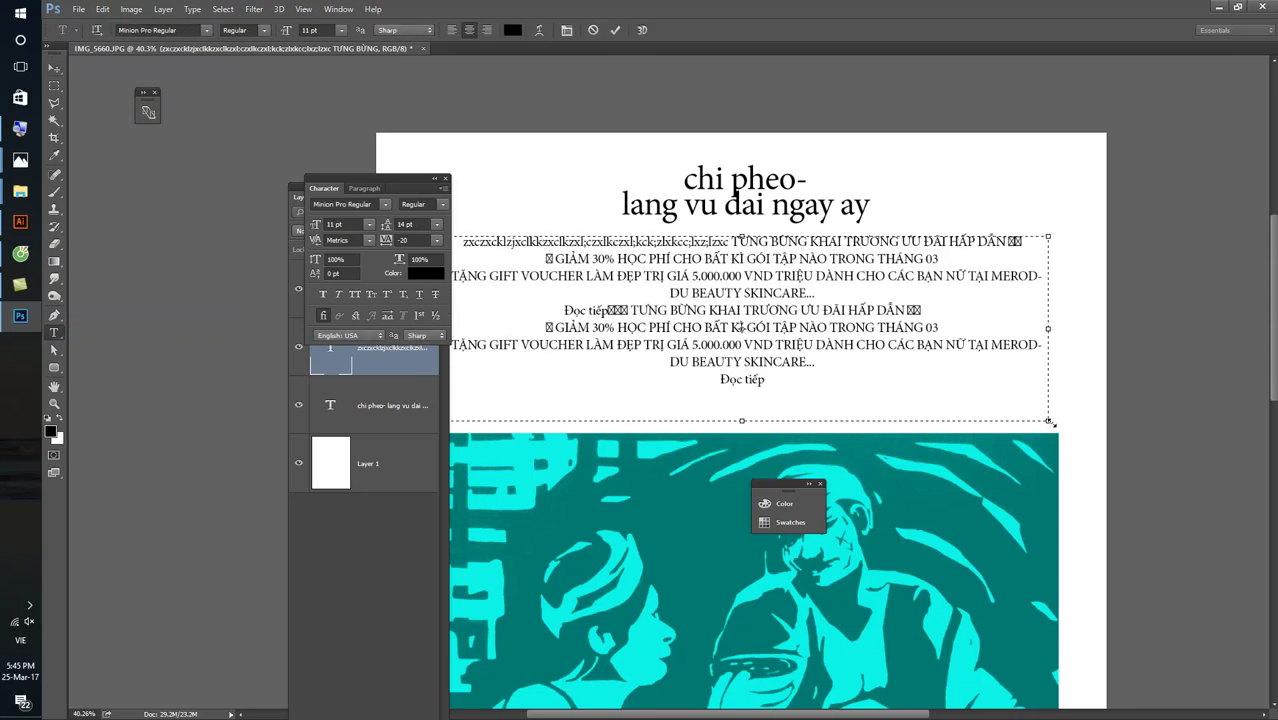
mouse_move(1038, 416)
left_mouse_down()
mouse_move(867, 395)
mouse_move(1055, 411)
left_mouse_up()
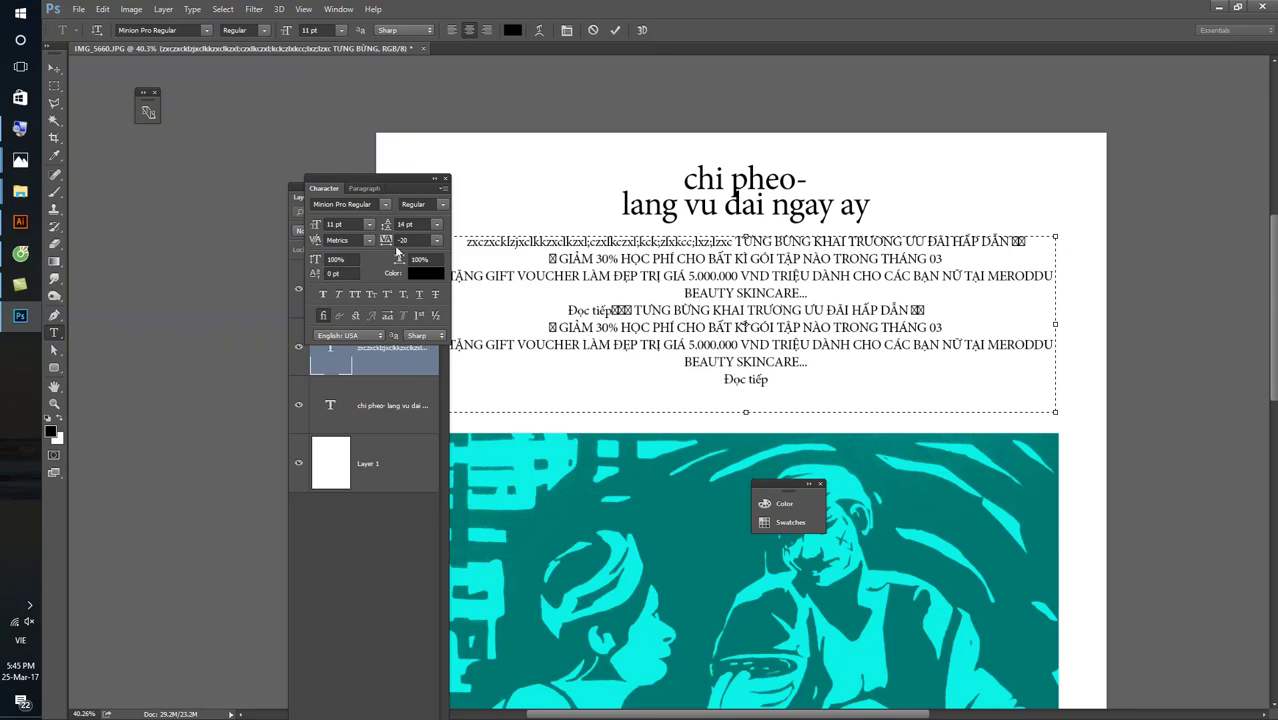
left_click(20, 221)
- Add the 'bai bao so 1' heading on the Illustrator artboard
scroll(384, 260, "up", 10)
scroll(362, 171, "up", 5)
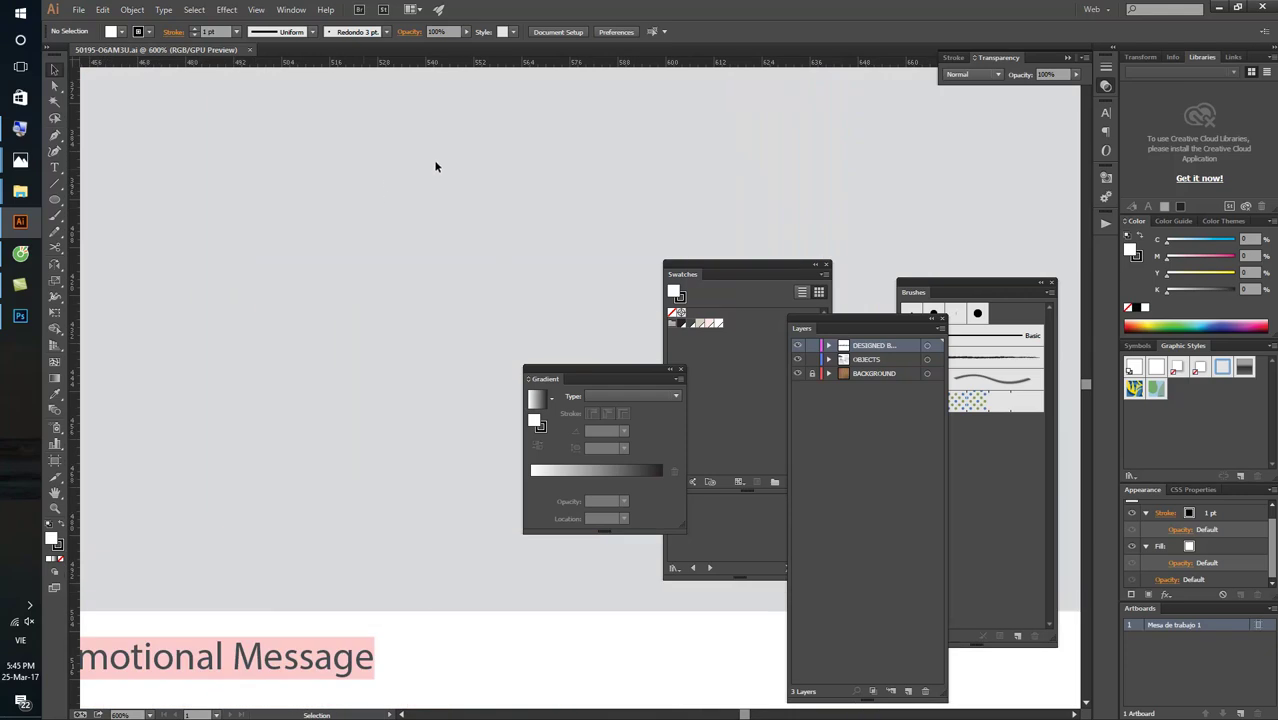
scroll(436, 165, "down", 5)
left_click_drag(465, 205, 243, 371)
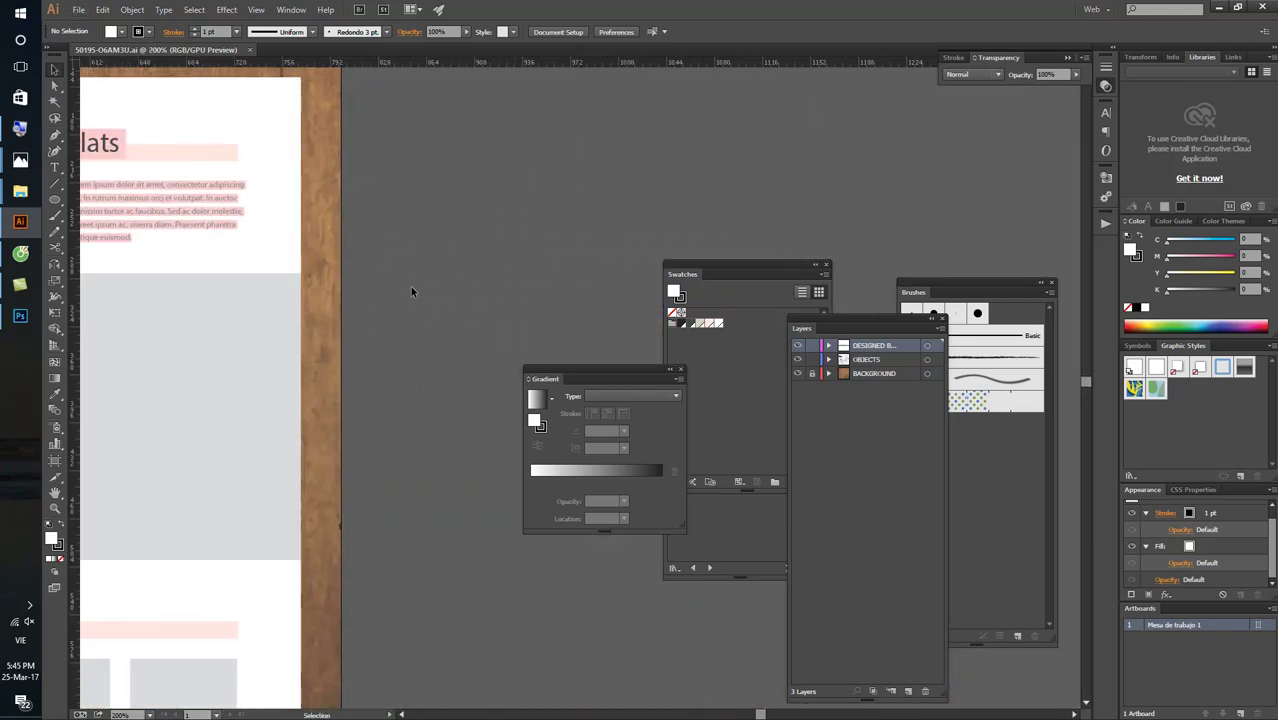
key("t")
left_click(440, 236)
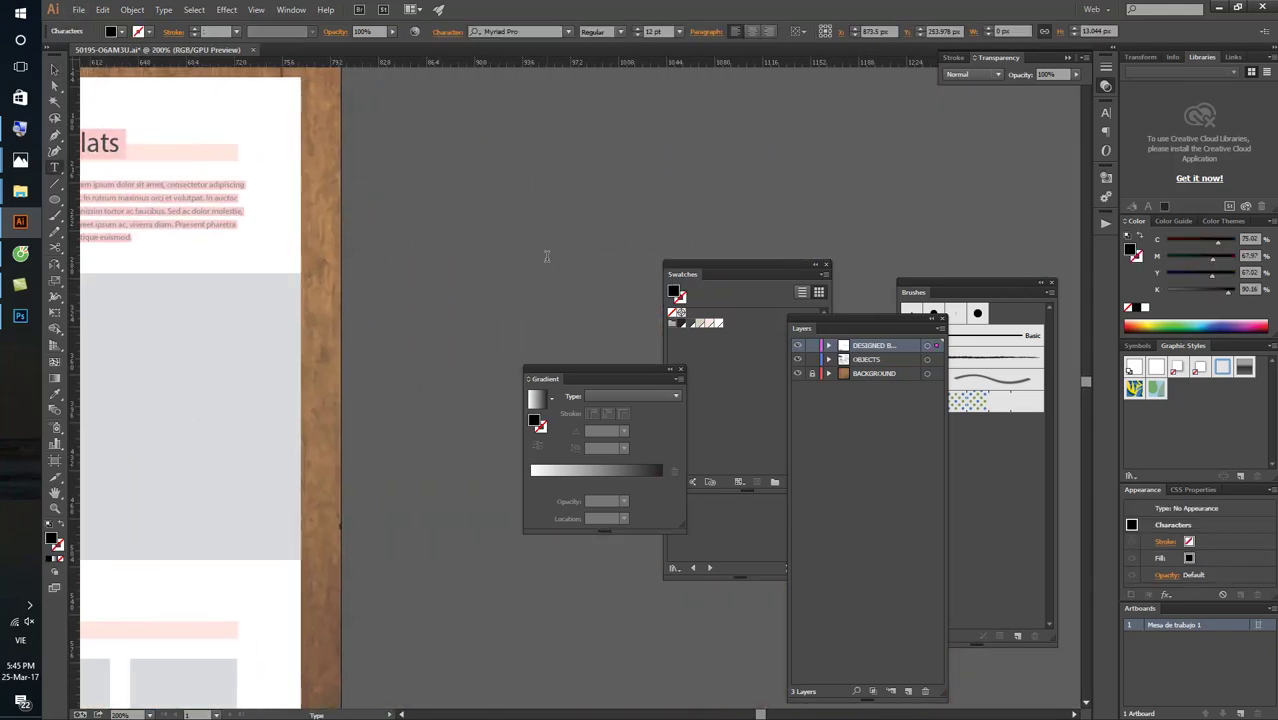
type("bai bao so 1")
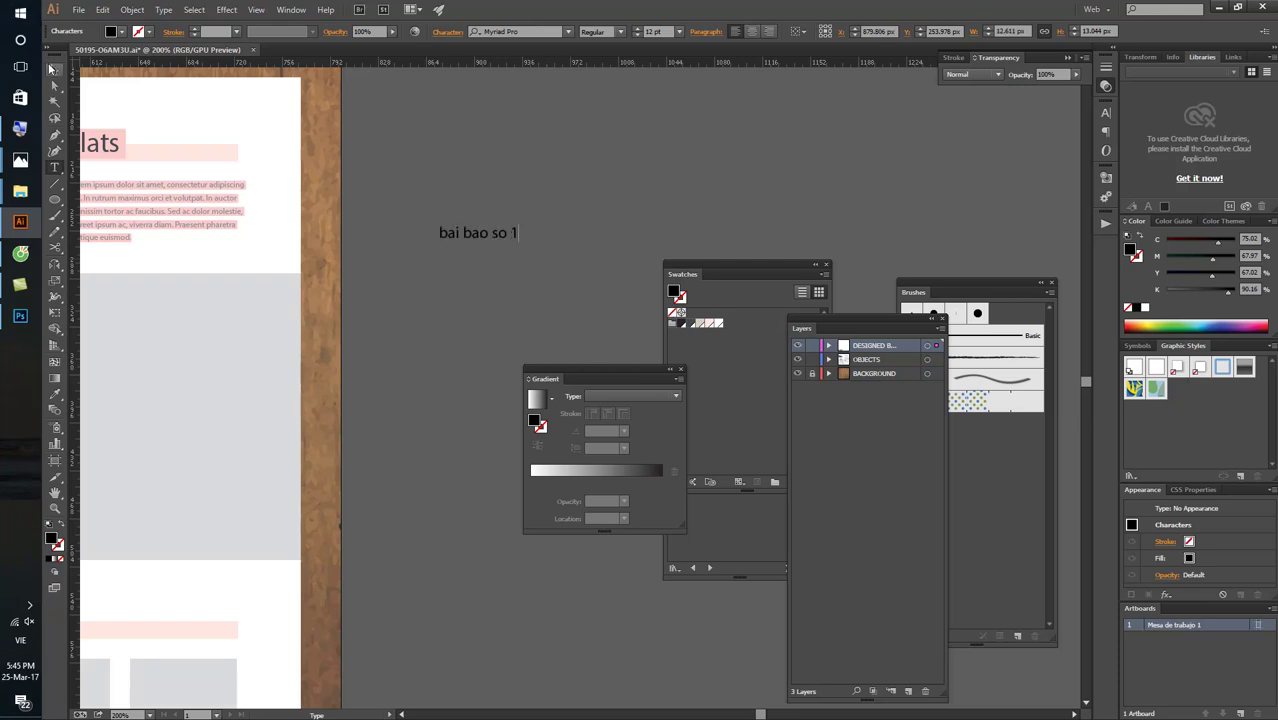
left_click(55, 69)
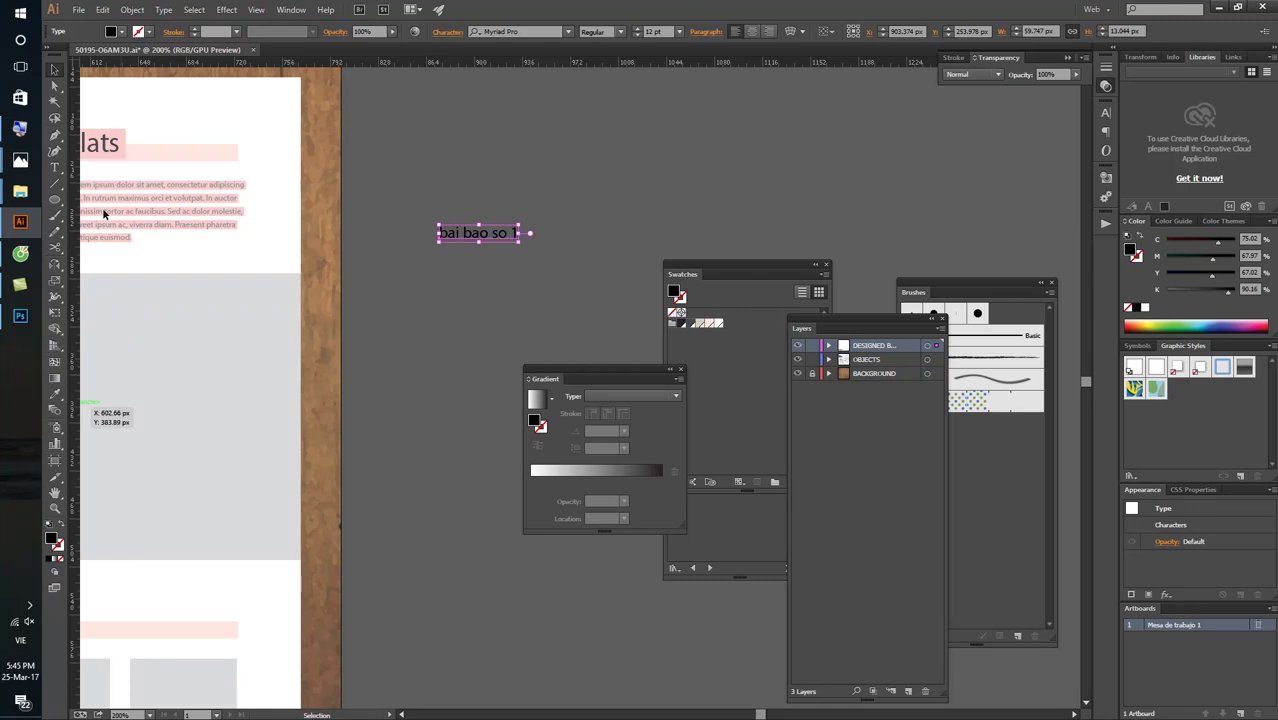
- Draw an area-type frame below the heading and paste the promotional text into it
left_click(56, 168)
left_click_drag(442, 251, 619, 338)
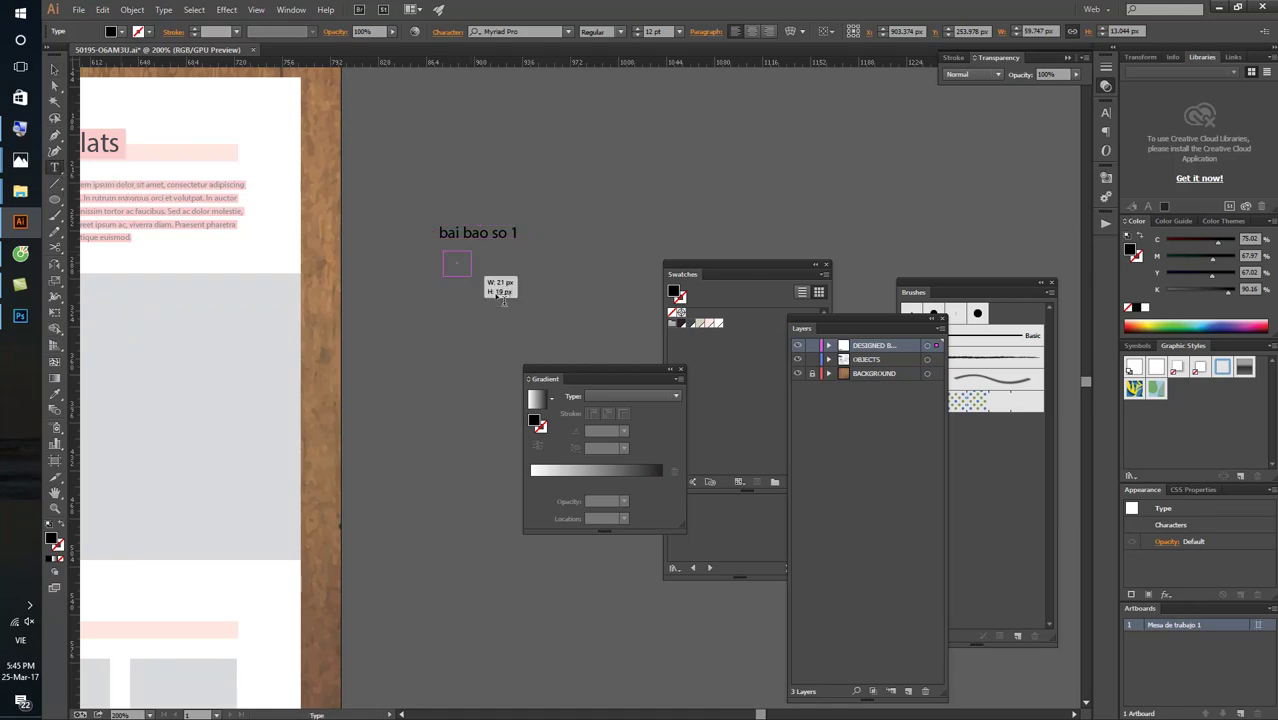
key("ctrl+v")
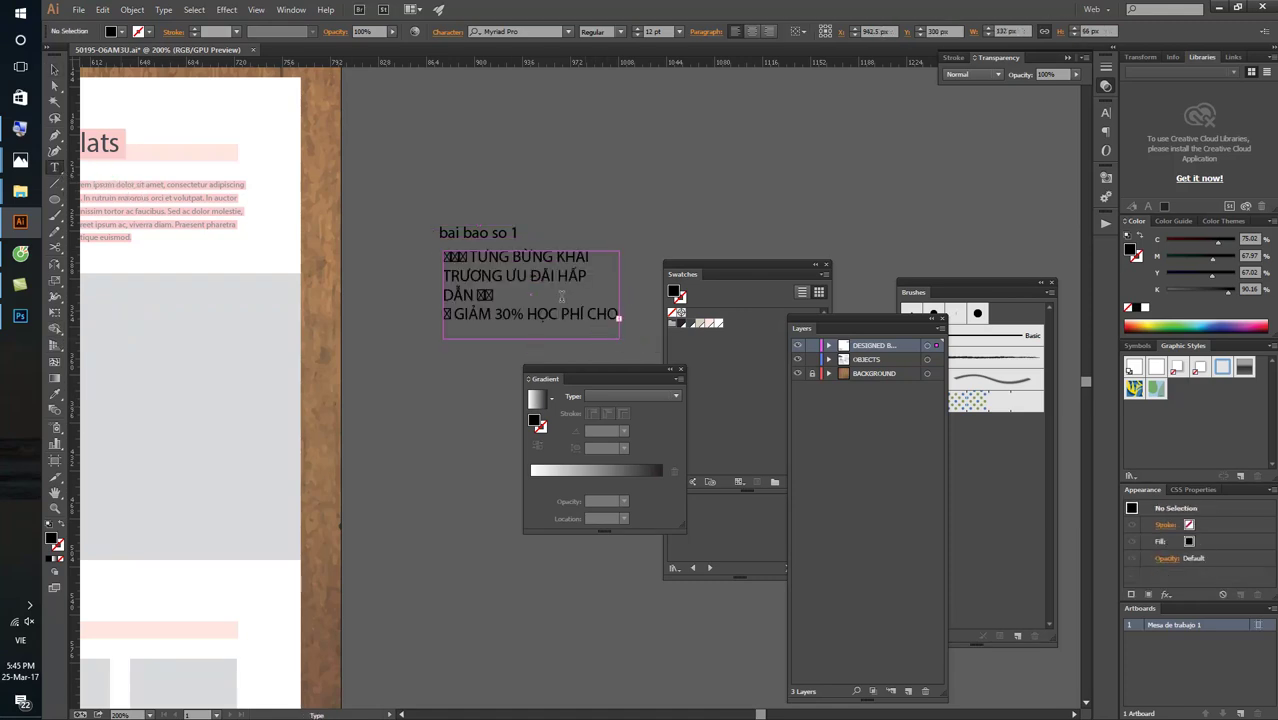
left_click(540, 195, "ctrl")
left_click_drag(522, 256, 389, 221)
- Move the paragraph under the heading and enlarge its frame wider and taller
left_click_drag(400, 272, 376, 268)
left_click(350, 222)
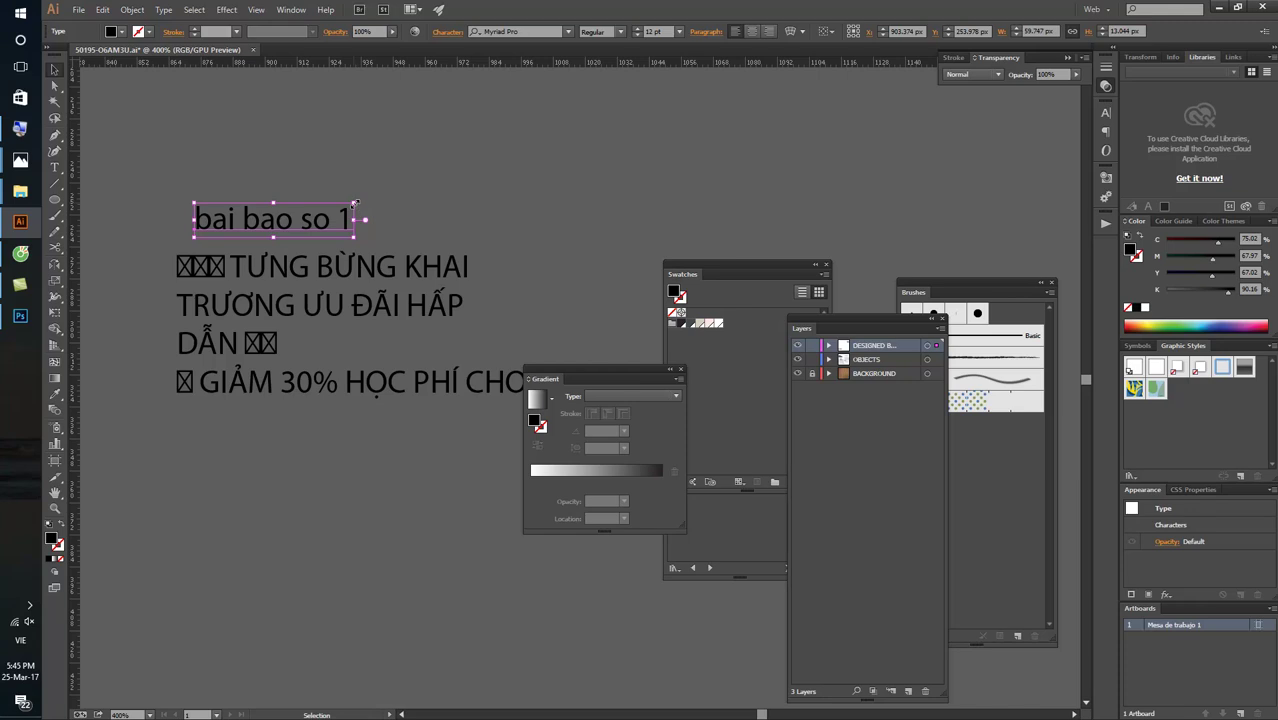
left_click(460, 266)
left_click_drag(527, 256, 569, 224)
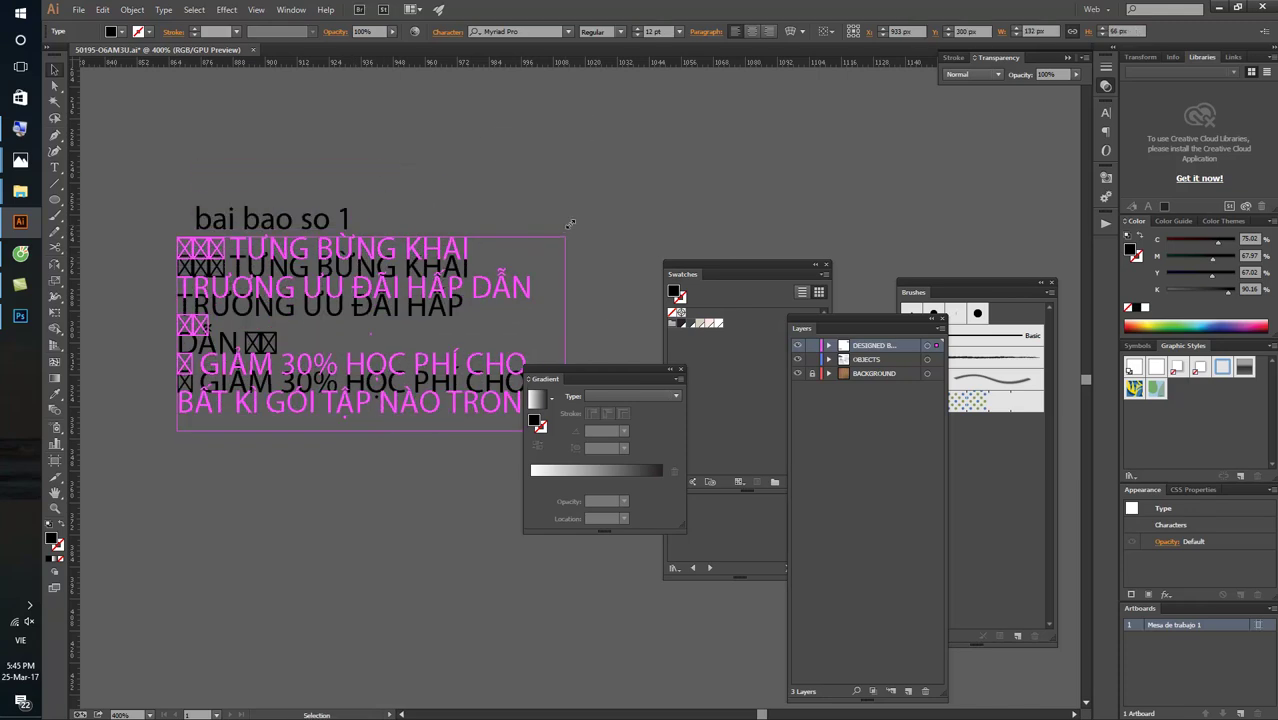
left_click(617, 183)
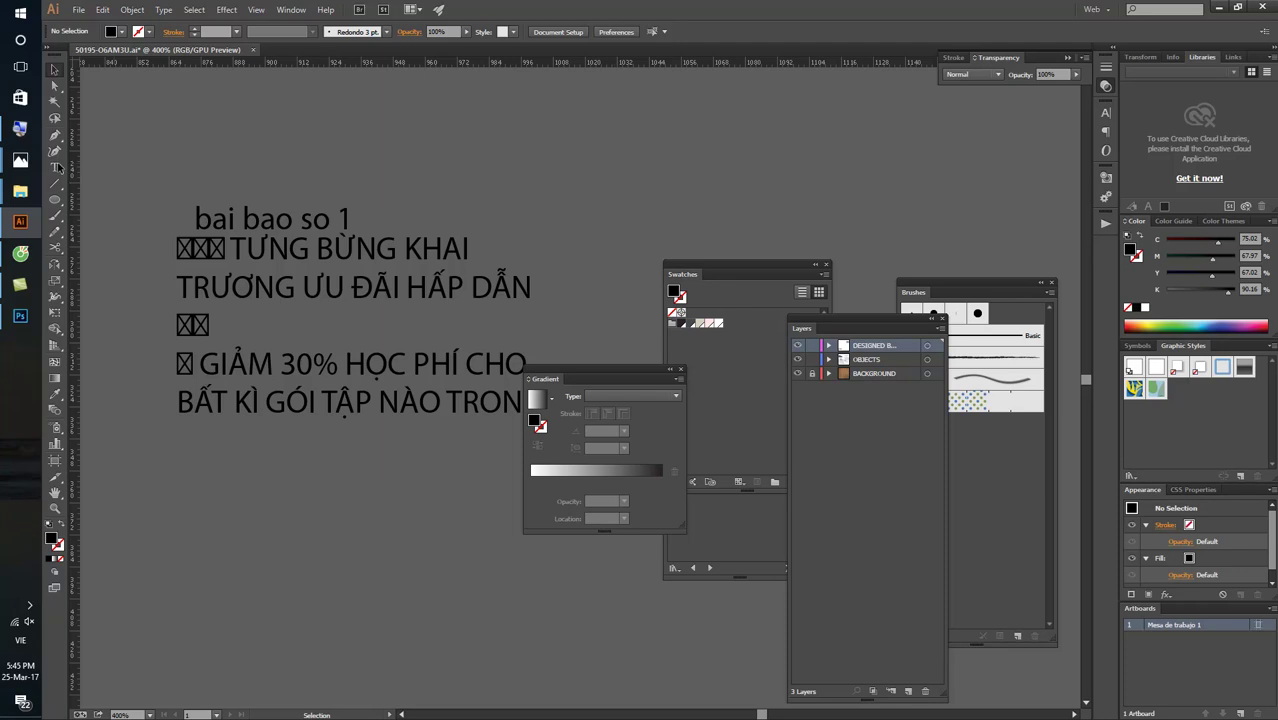
- Back in Photoshop, close the floating Character panel and collapse the layers list
left_click(20, 316)
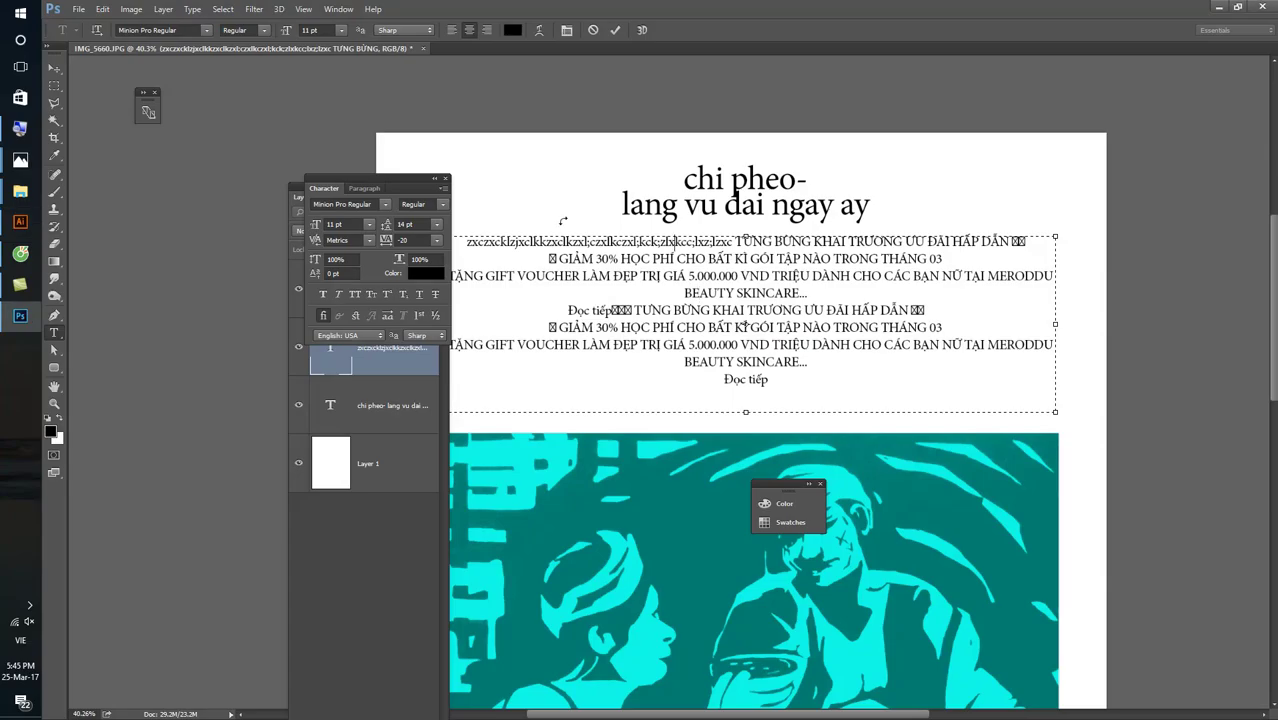
left_click(434, 180)
left_click(436, 188)
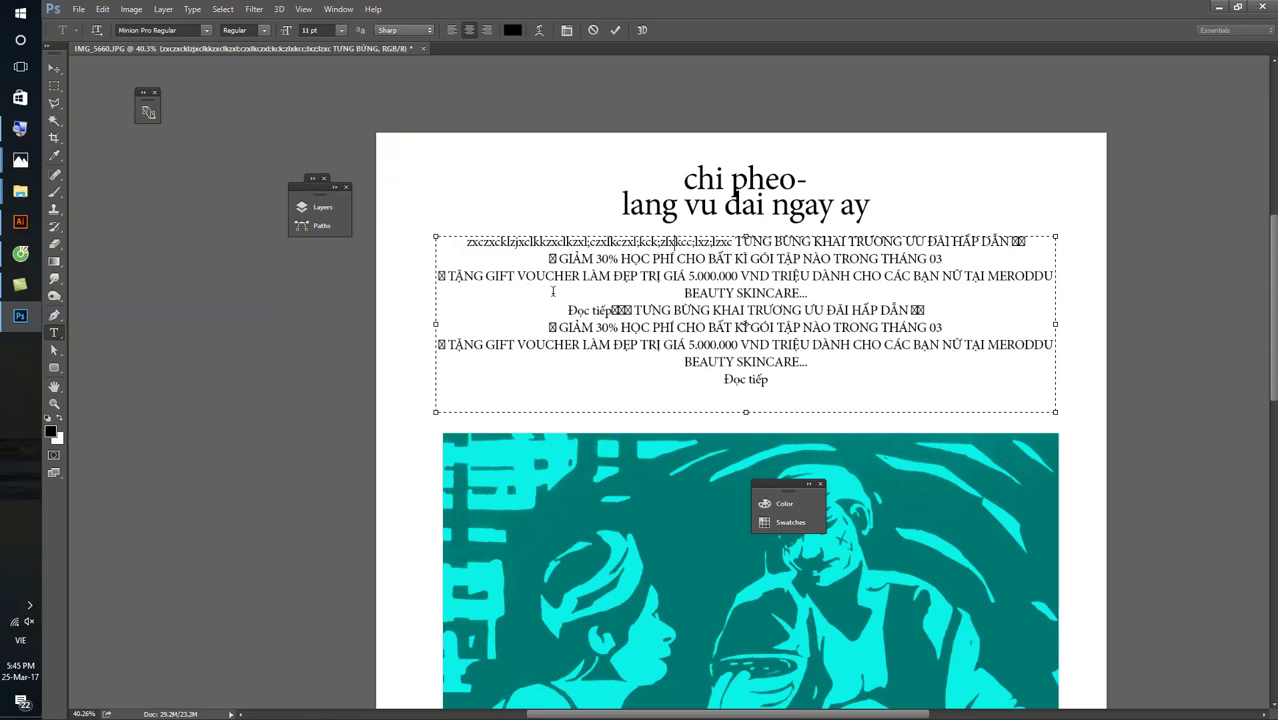
left_click(54, 68)
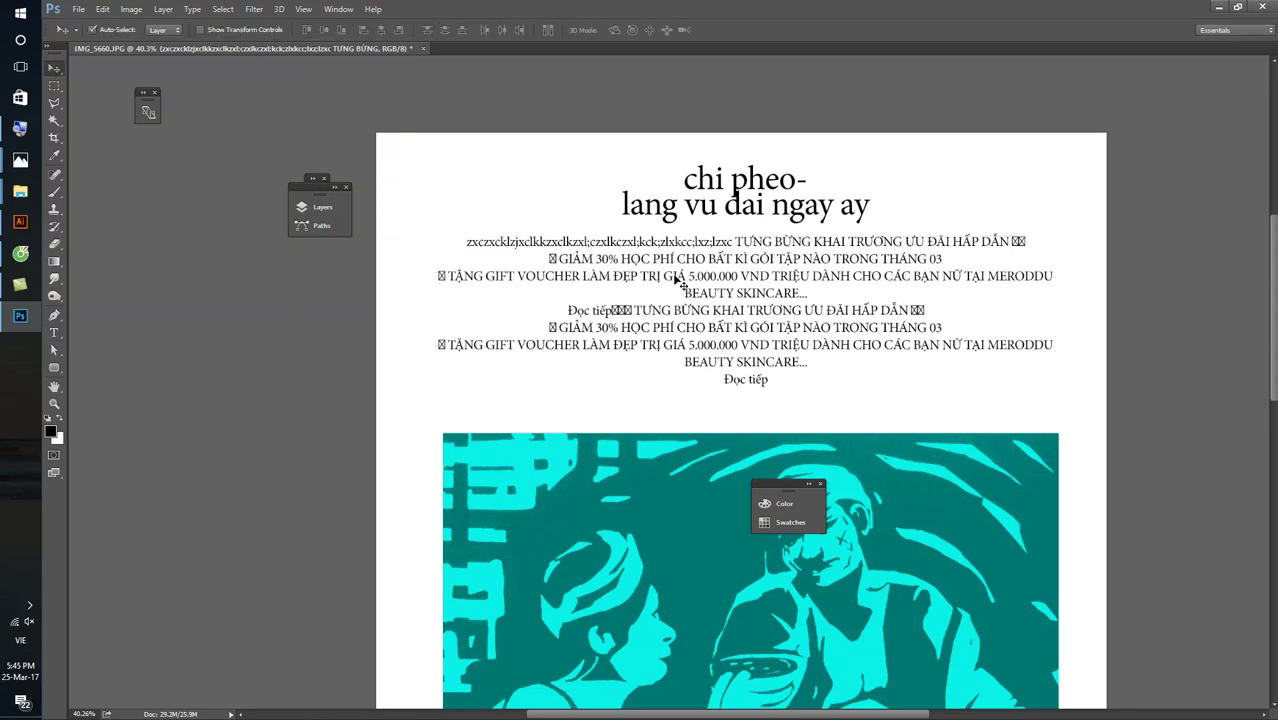
scroll(677, 281, "down", 1)
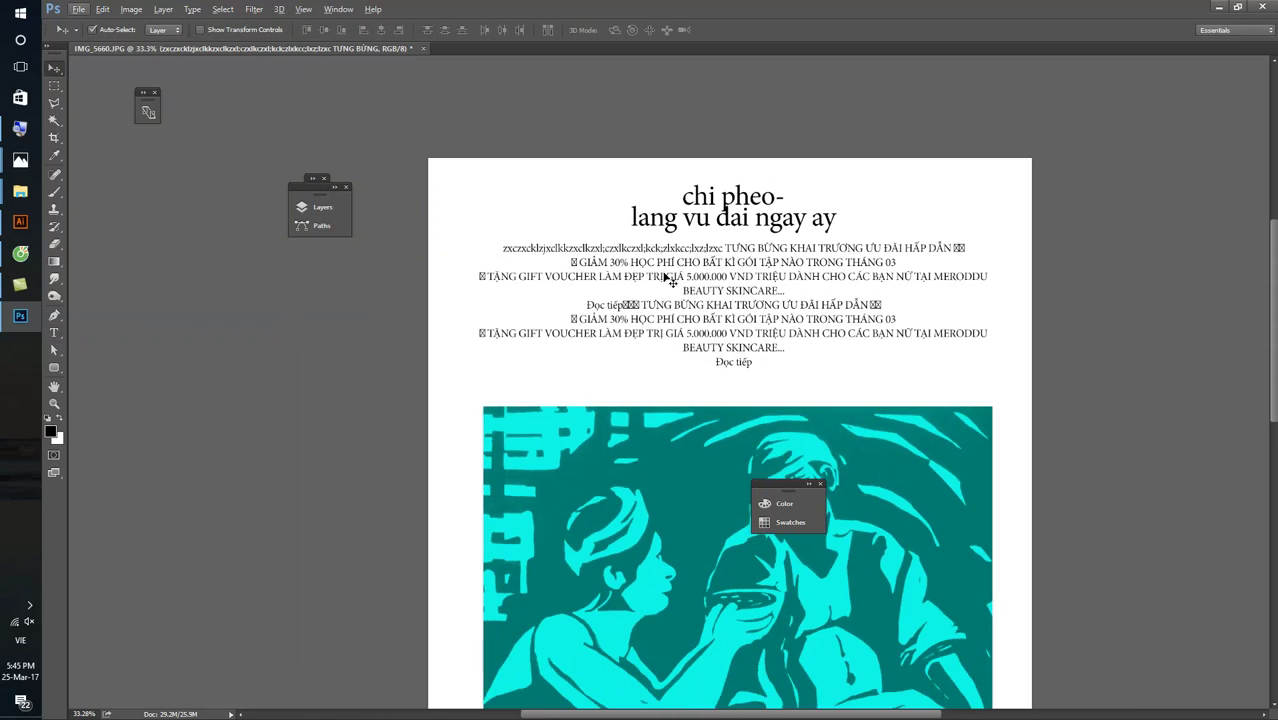
- Select all the paragraph text and right-align it from the options bar
key("t")
left_click(724, 262)
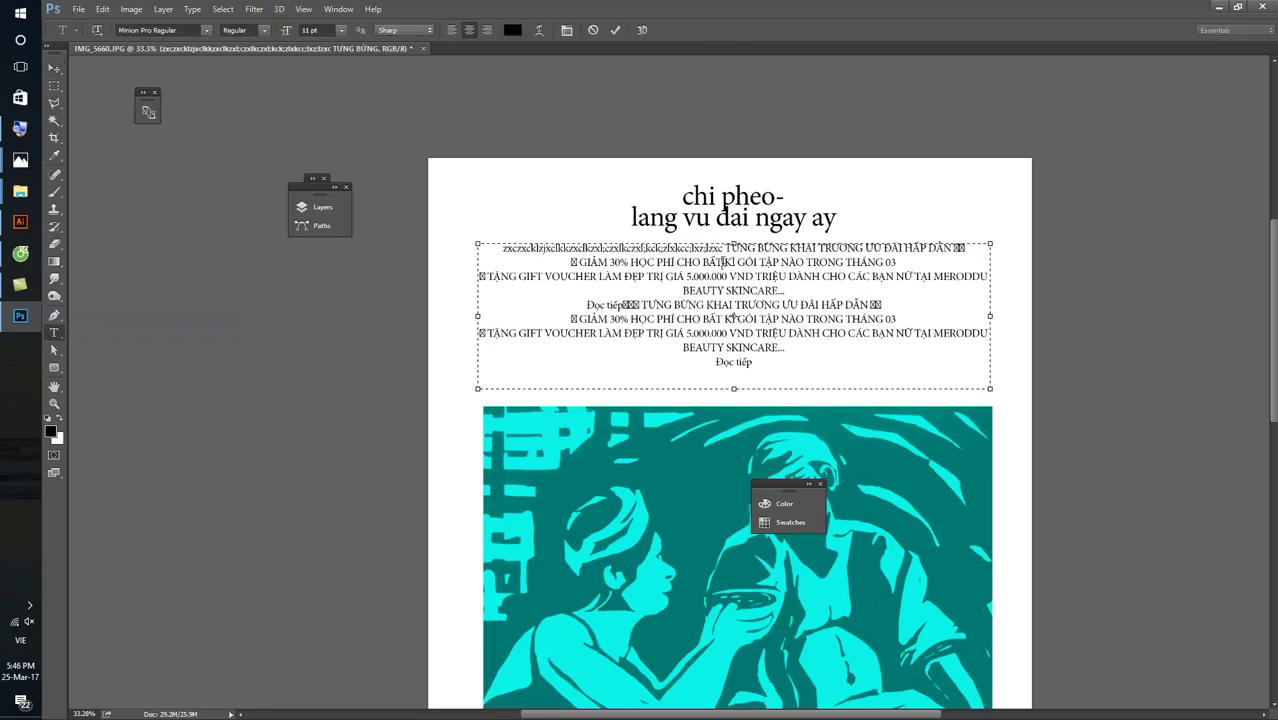
key("ctrl+a")
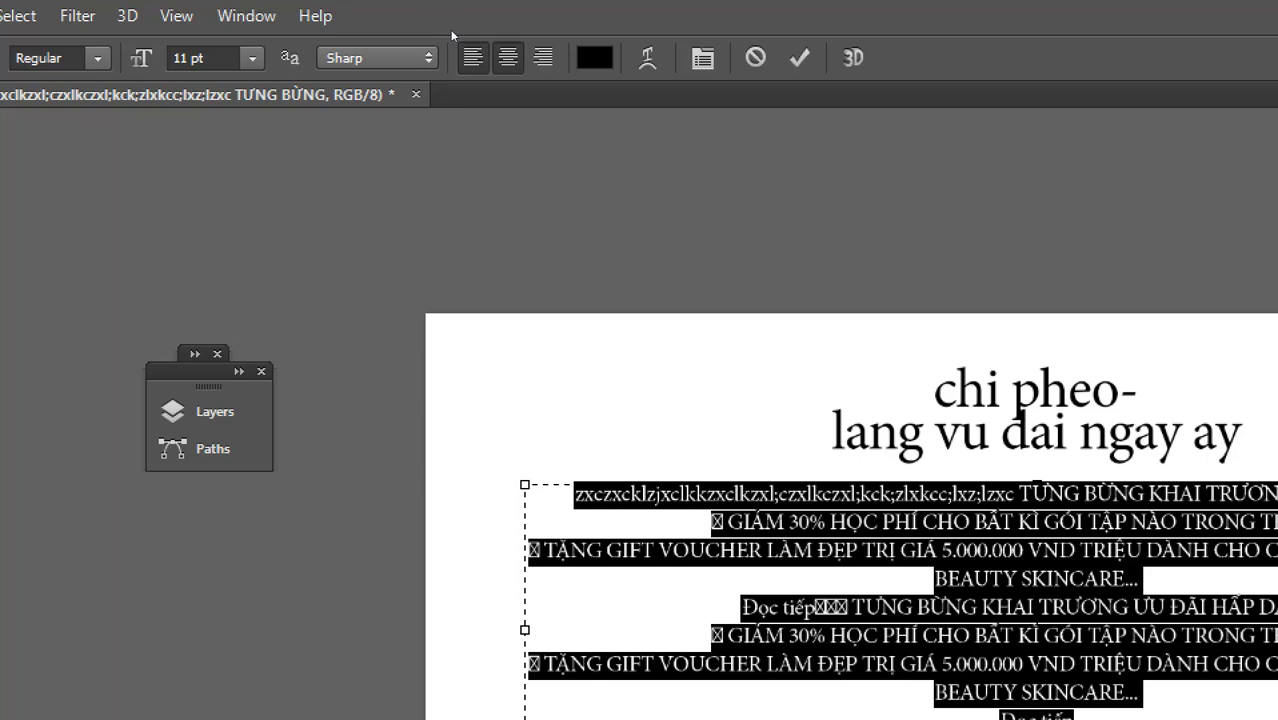
left_click(472, 55)
left_click(541, 55)
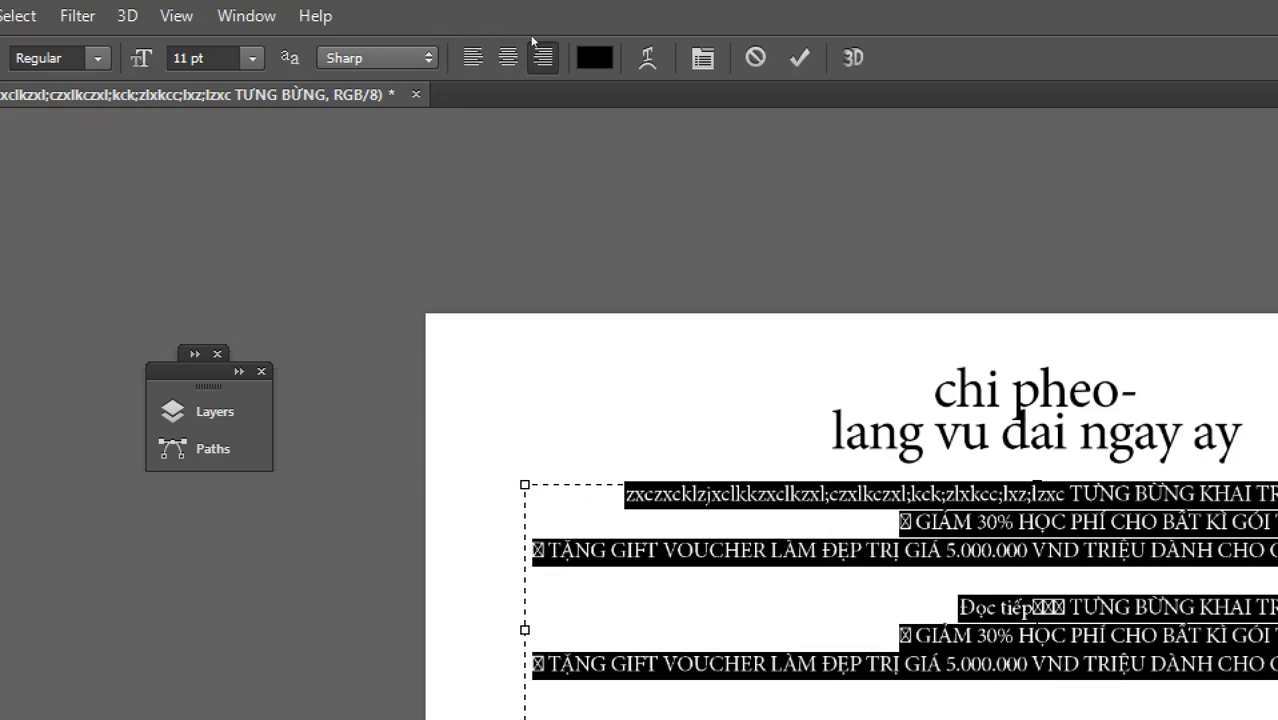
- Try the justify options in the Paragraph panel, then restore right alignment
left_click(702, 57)
left_click(351, 375)
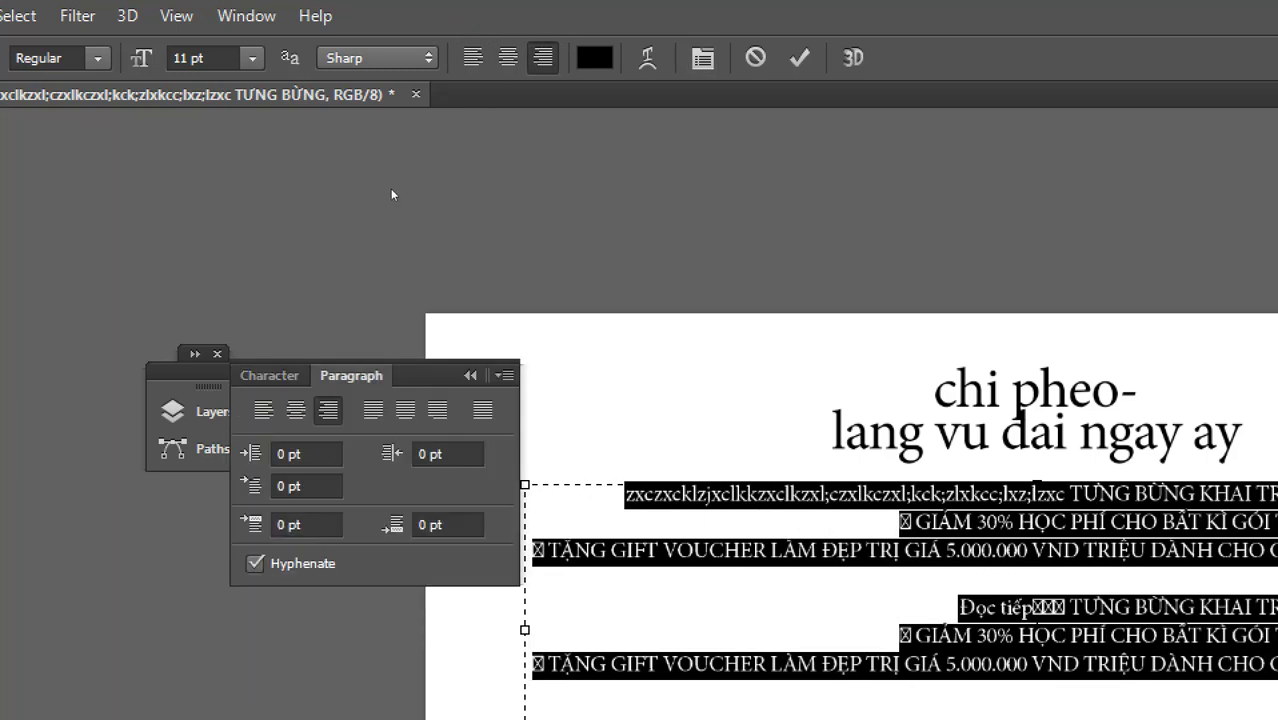
left_click(373, 410)
left_click(405, 410)
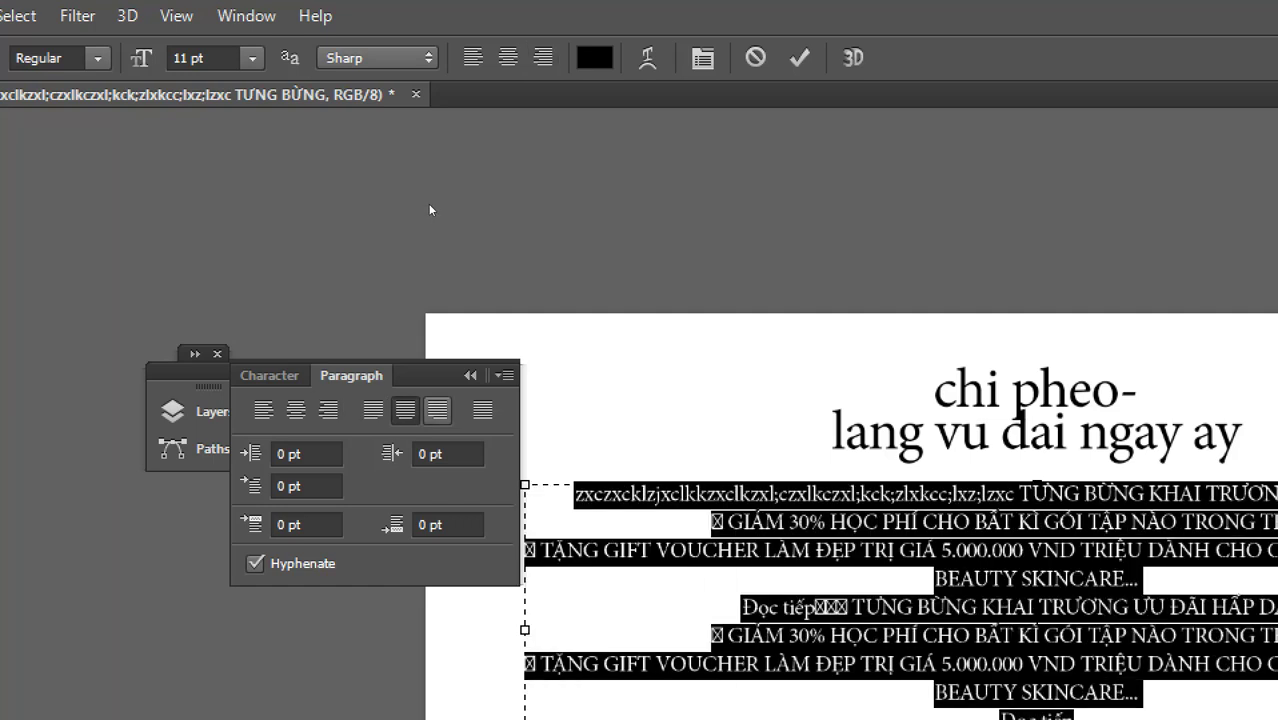
key("ctrl+t")
key("ctrl+shift+r")
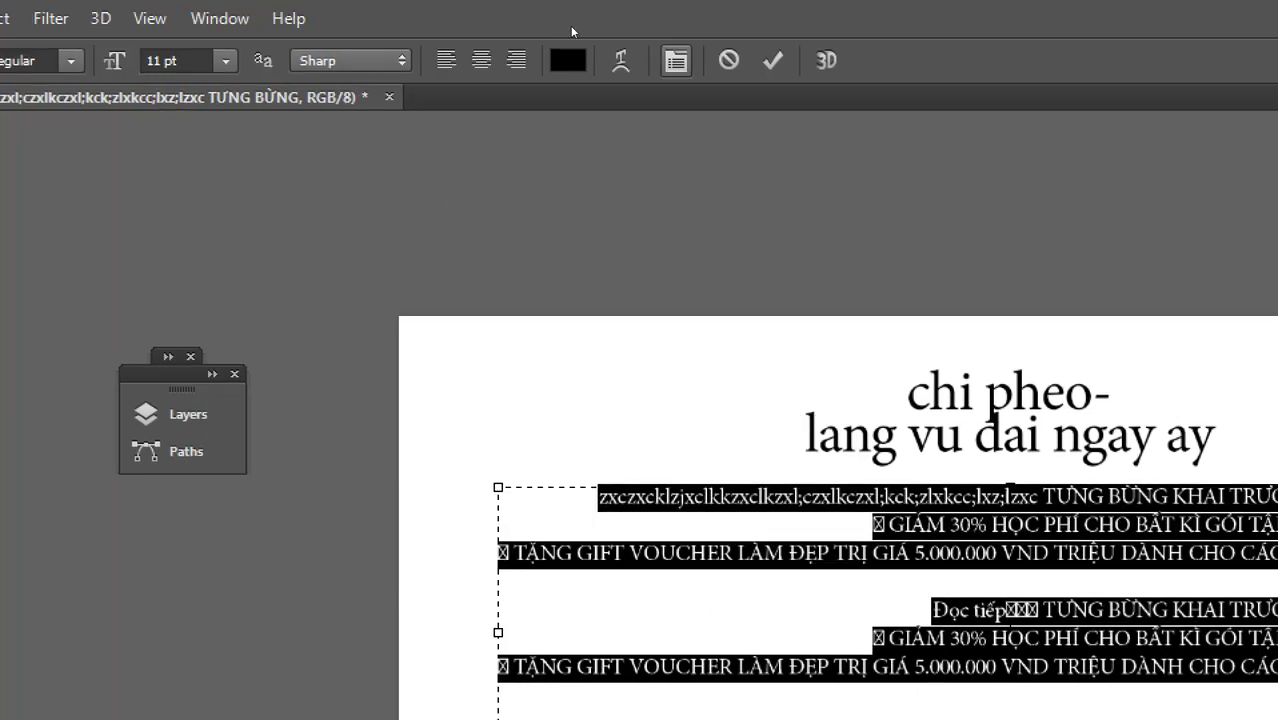
- Check the font settings in the Character panel without changes and commit the paragraph
key("ctrl+t")
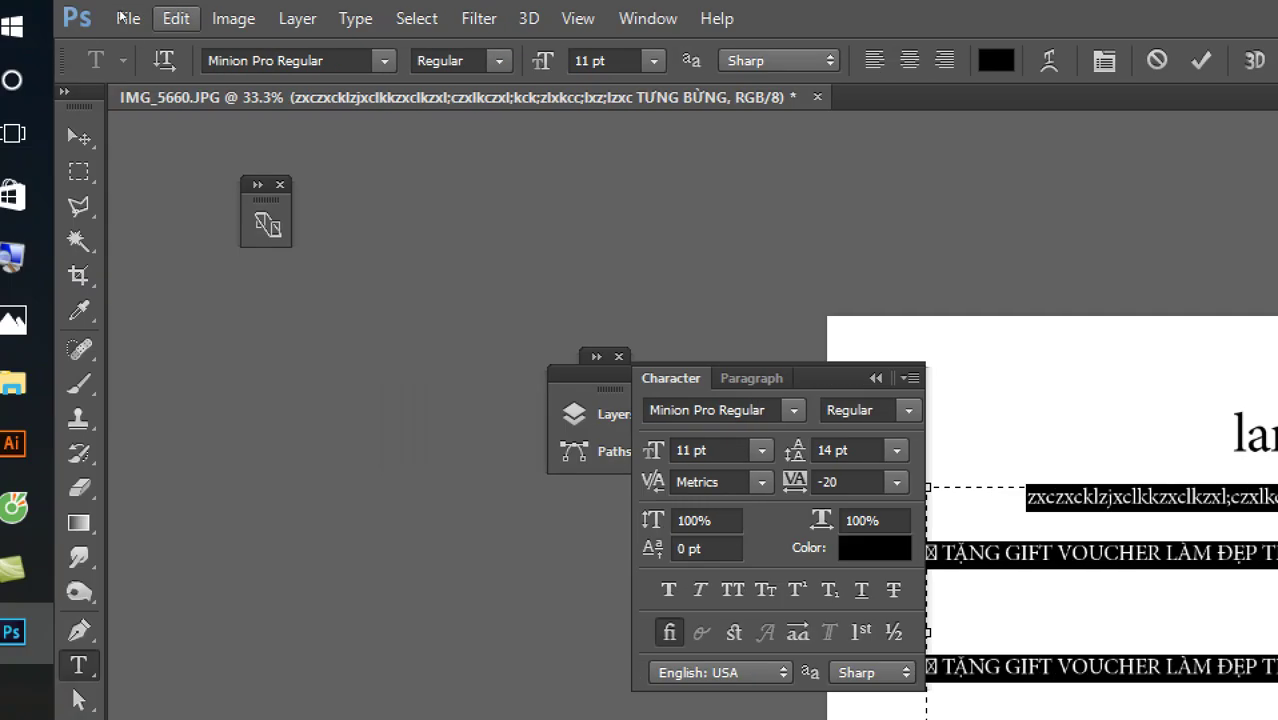
key("alt+Down")
key("Escape")
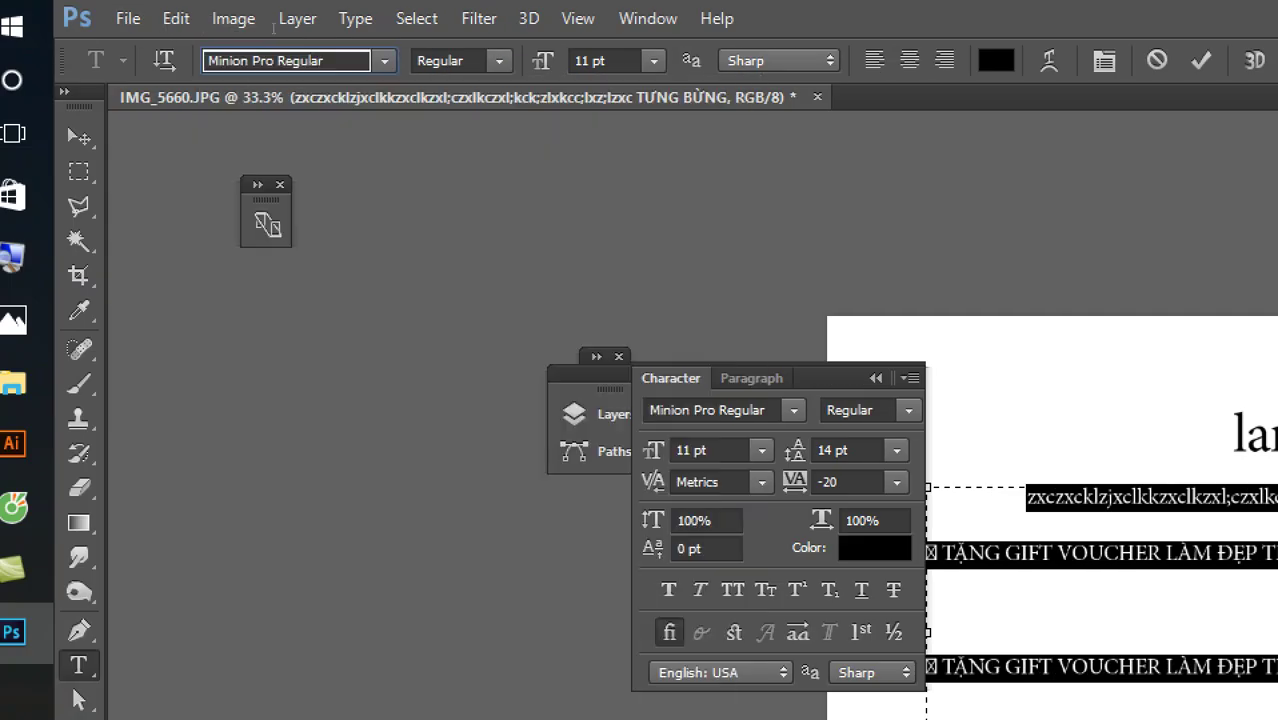
key("Tab")
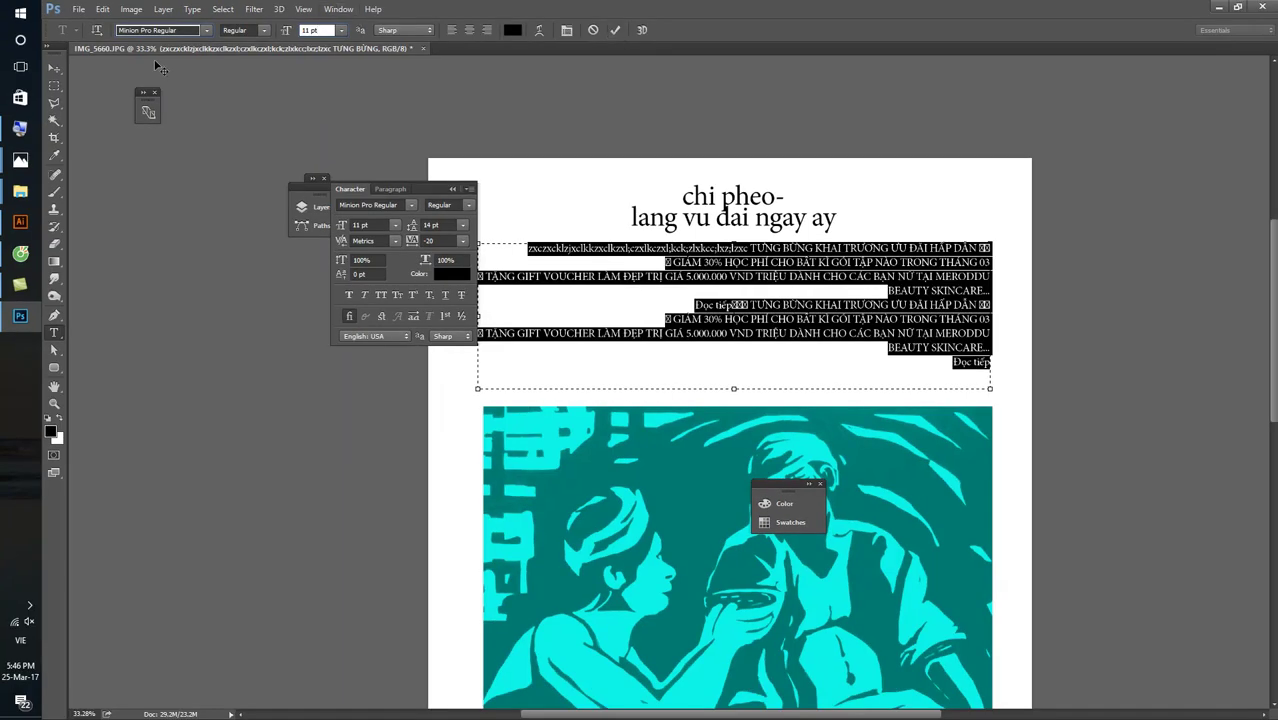
left_click(56, 68)
scroll(615, 211, "down", 3)
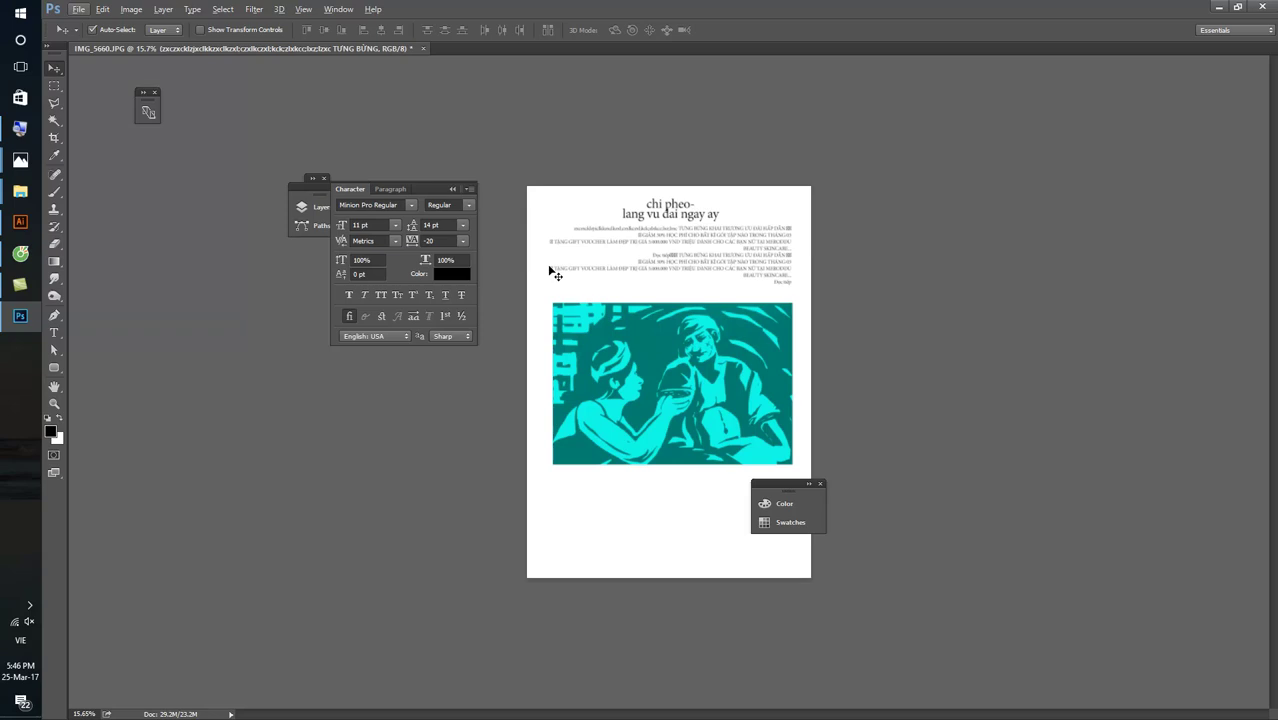
- Open the BITMAP MODE folder in File Explorer and preview the Colorful-Halftone image
left_click(1222, 8)
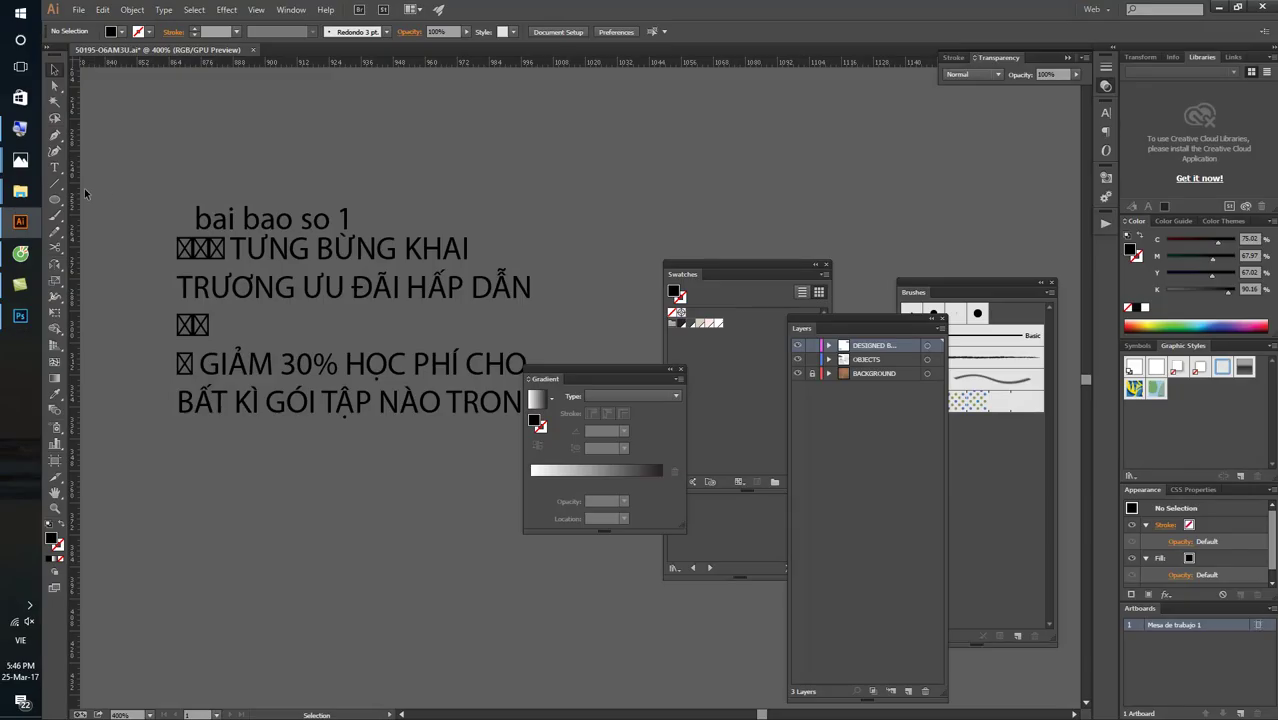
left_click(80, 684)
key("alt+Up")
double_click(240, 153)
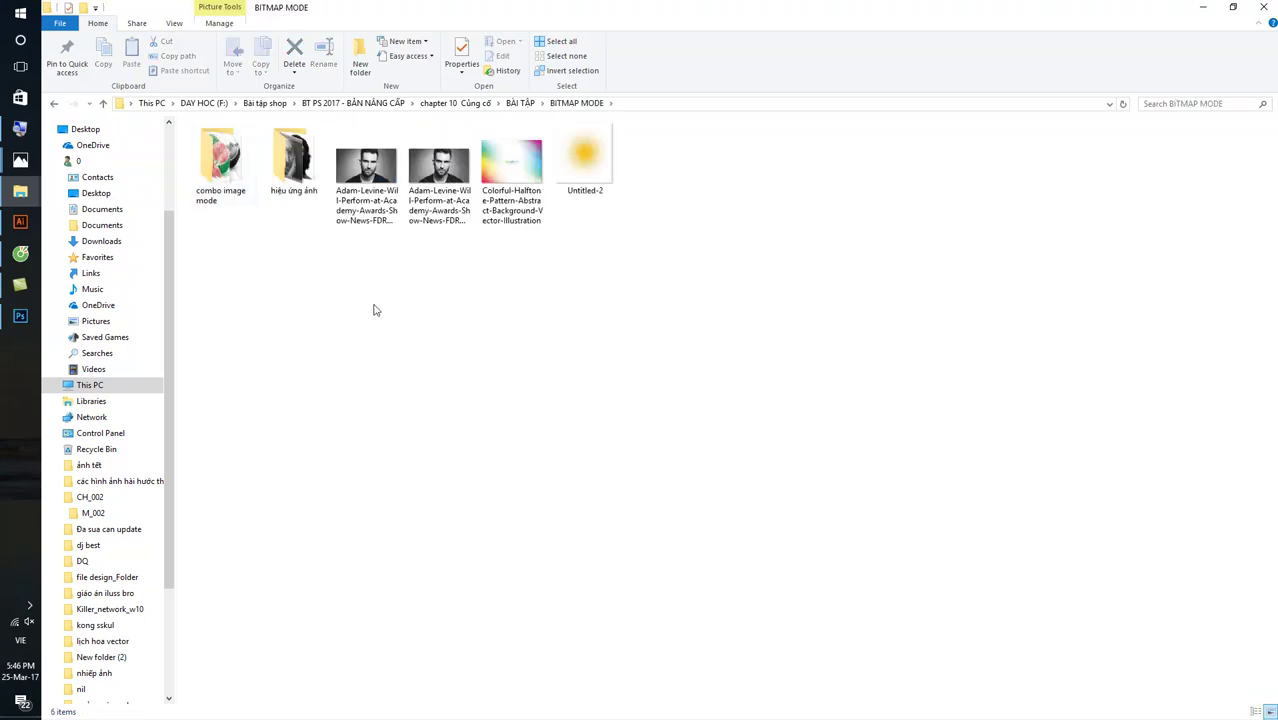
double_click(520, 178)
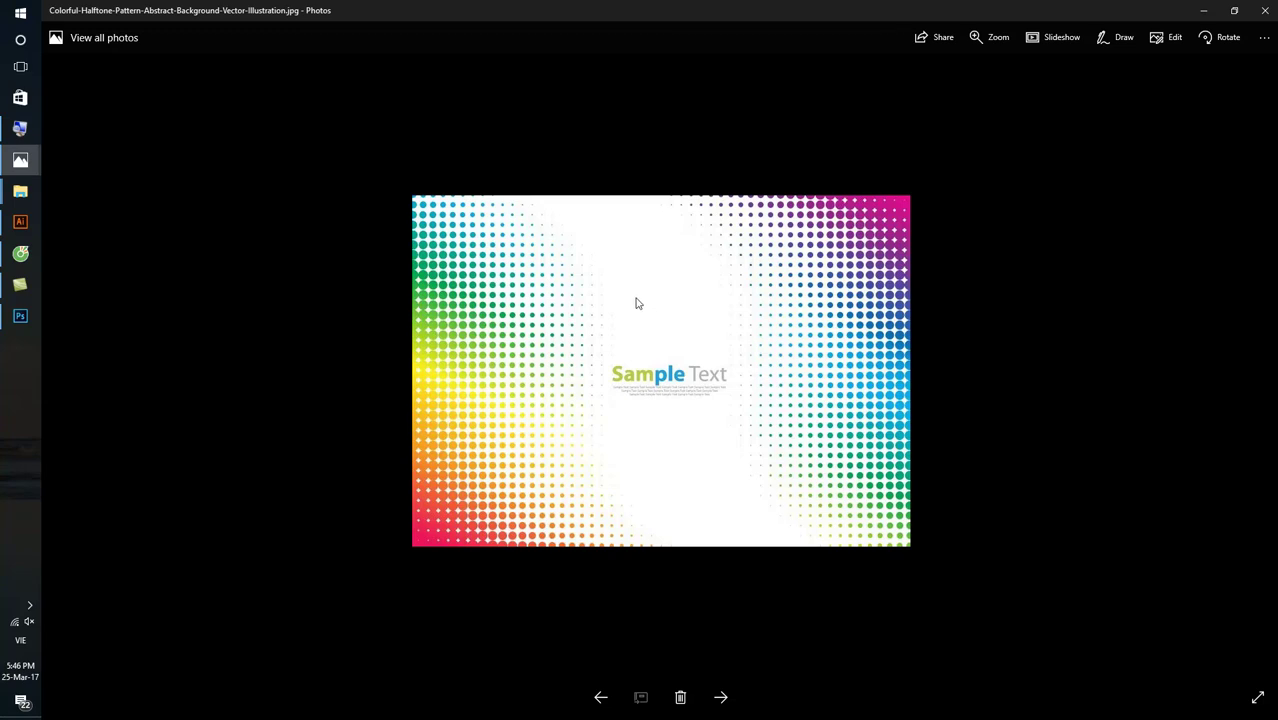
left_click(1263, 12)
left_click(514, 297)
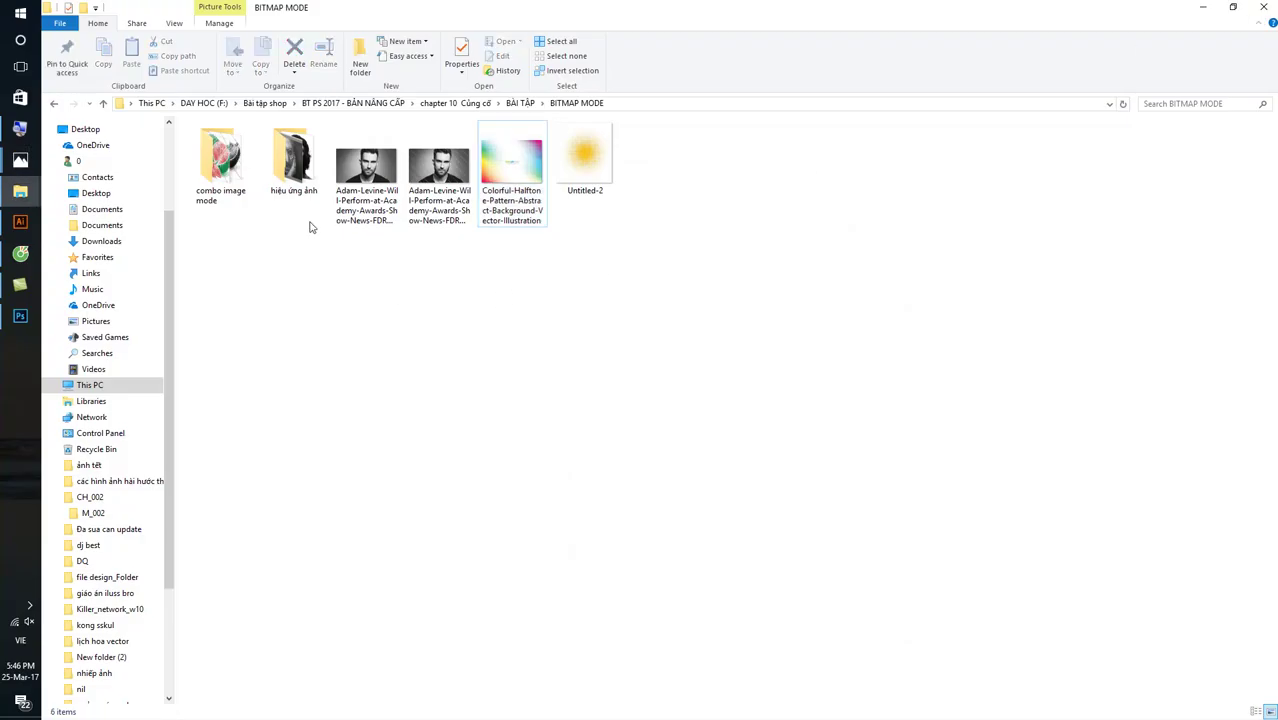
double_click(229, 172)
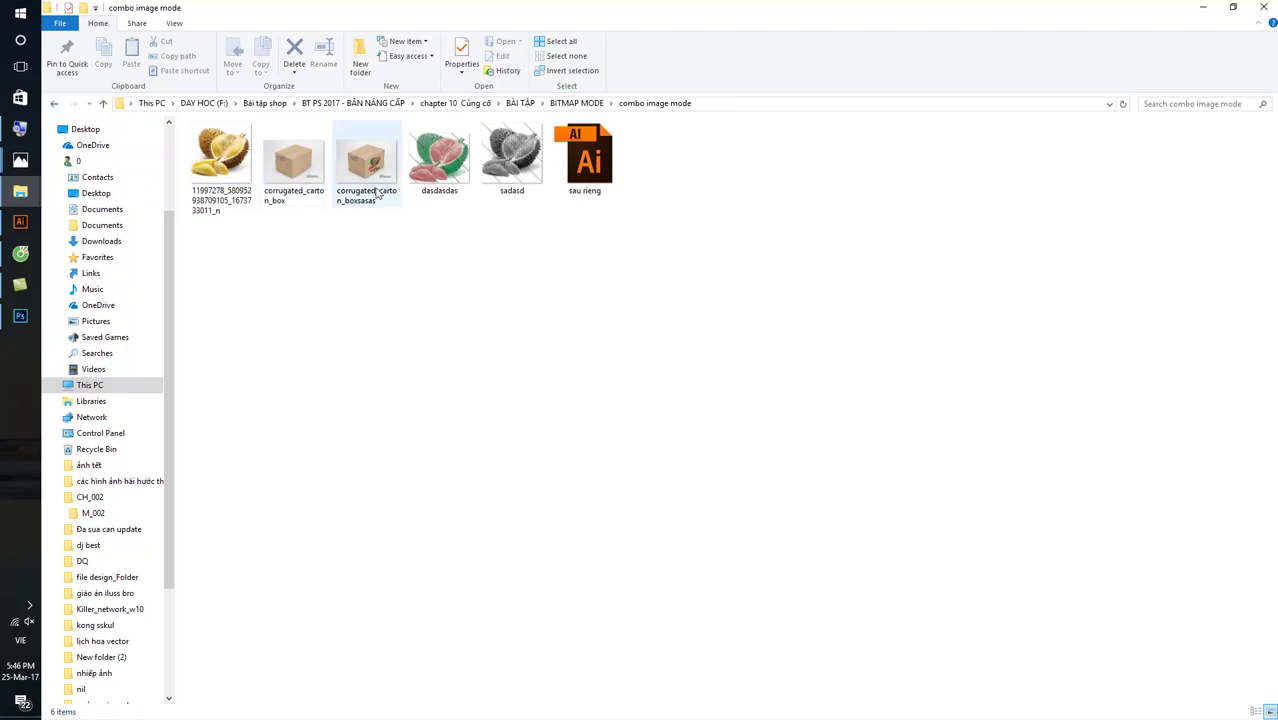
double_click(390, 170)
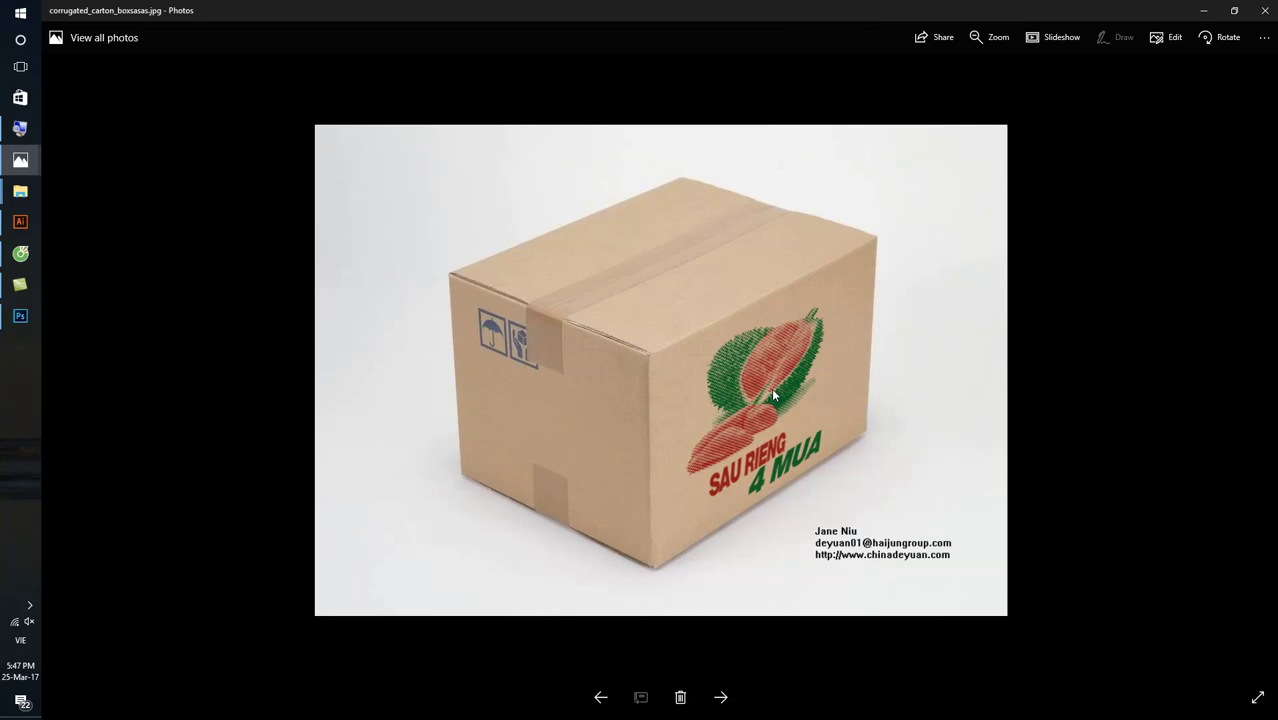
left_click(1264, 10)
left_click(428, 243)
left_click(238, 178)
double_click(238, 178)
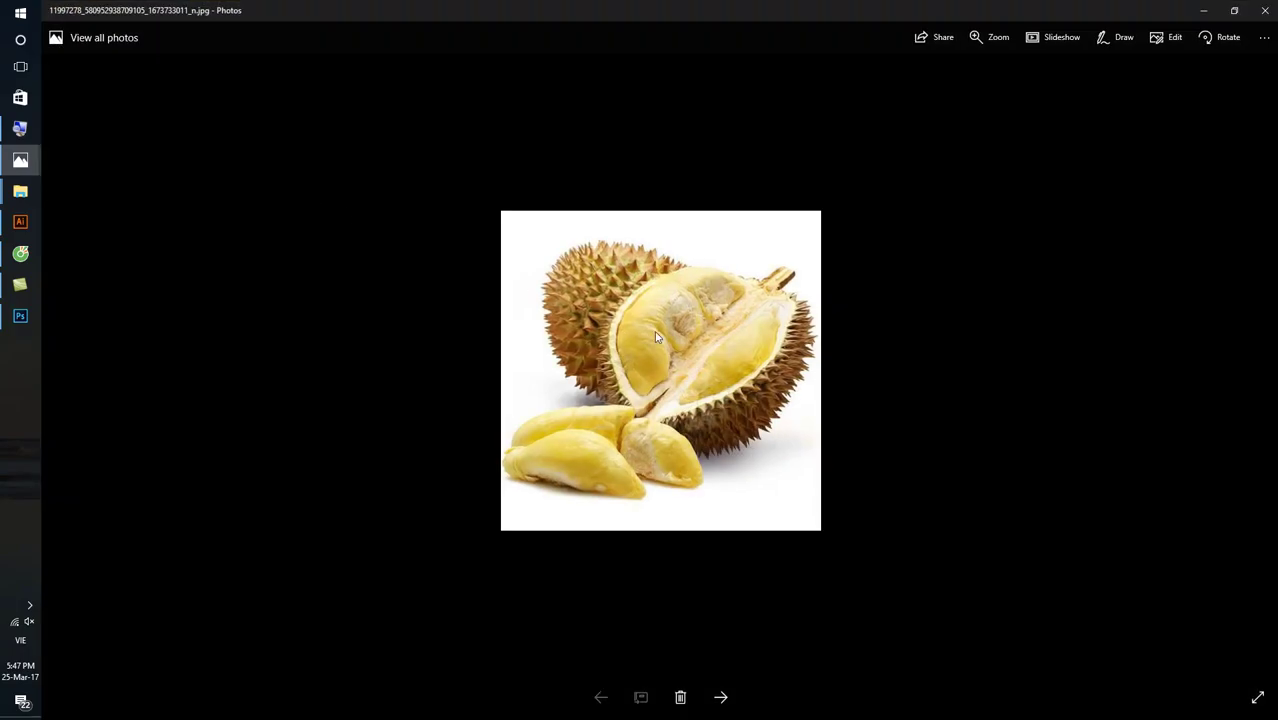
left_click(1264, 10)
double_click(442, 175)
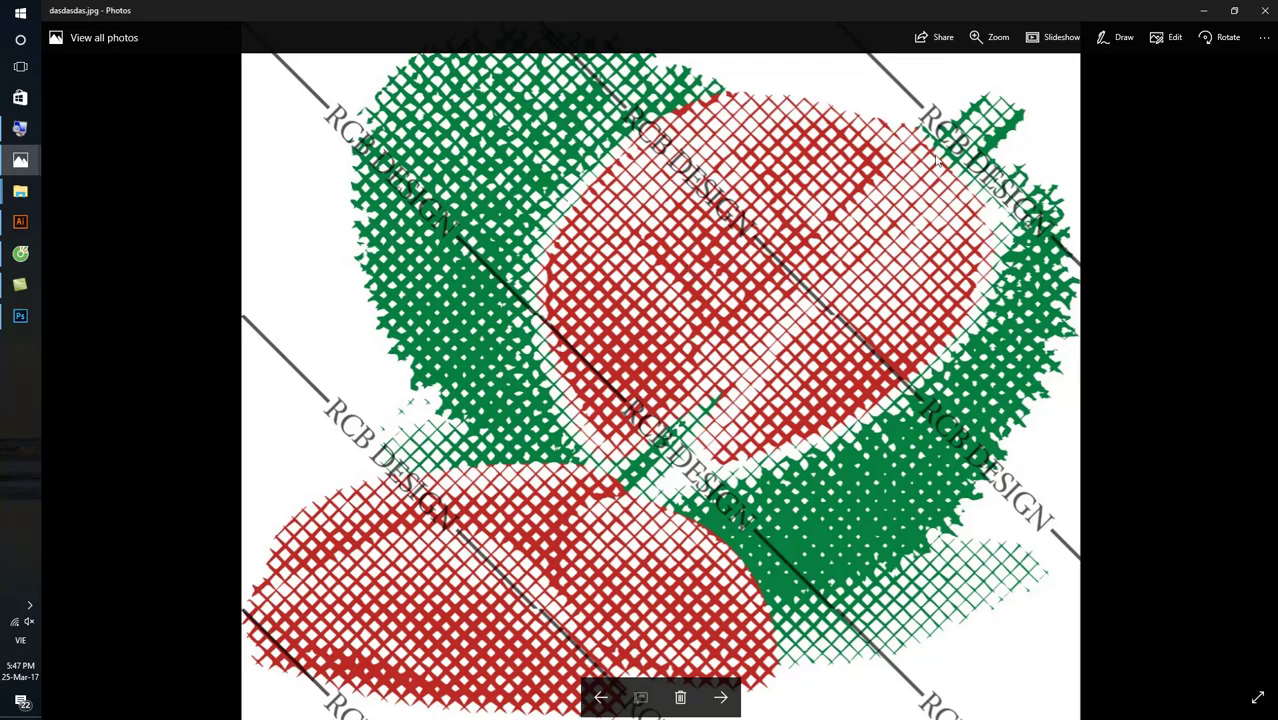
left_click(1264, 10)
double_click(365, 172)
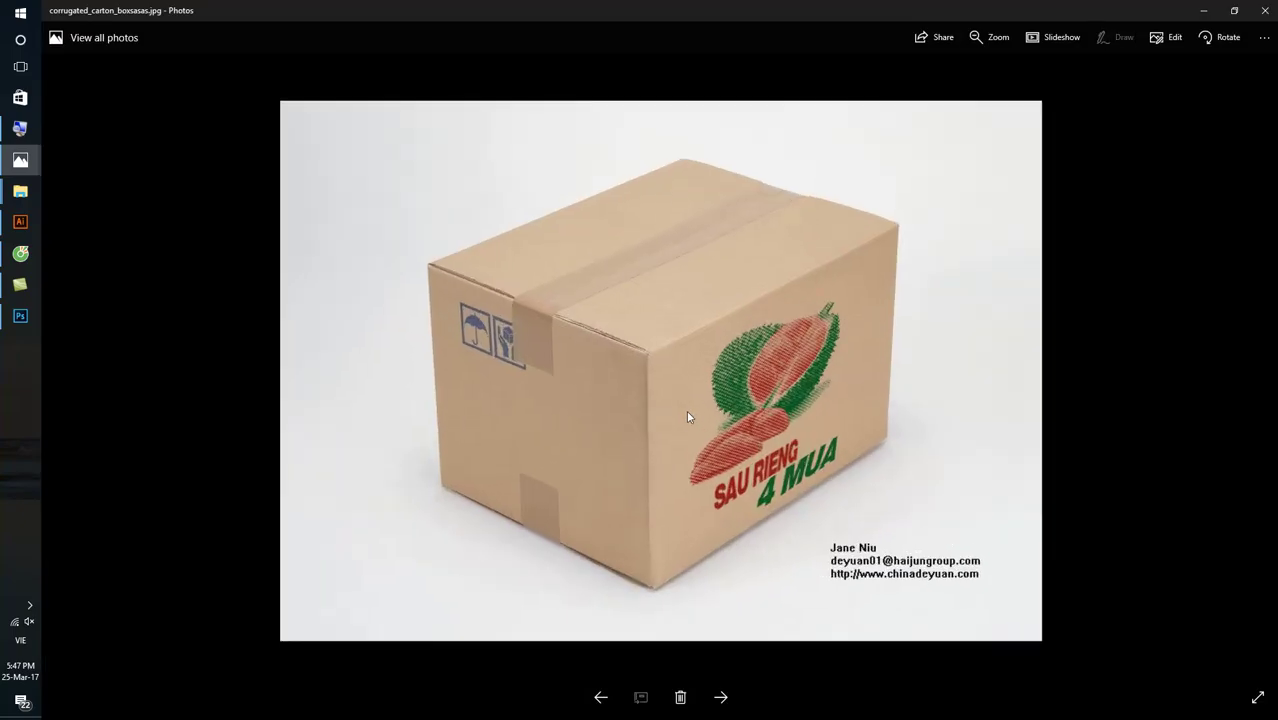
left_click(1264, 10)
double_click(237, 185)
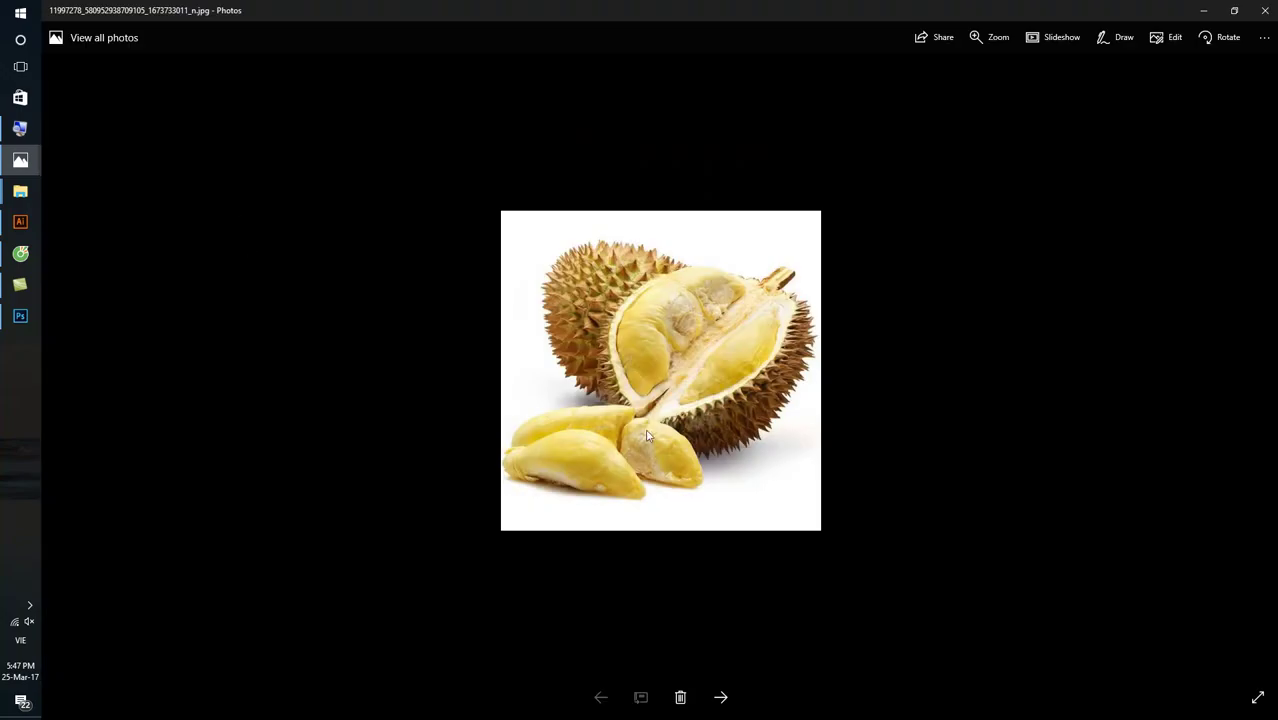
left_click(1264, 10)
left_click(369, 188)
double_click(369, 188)
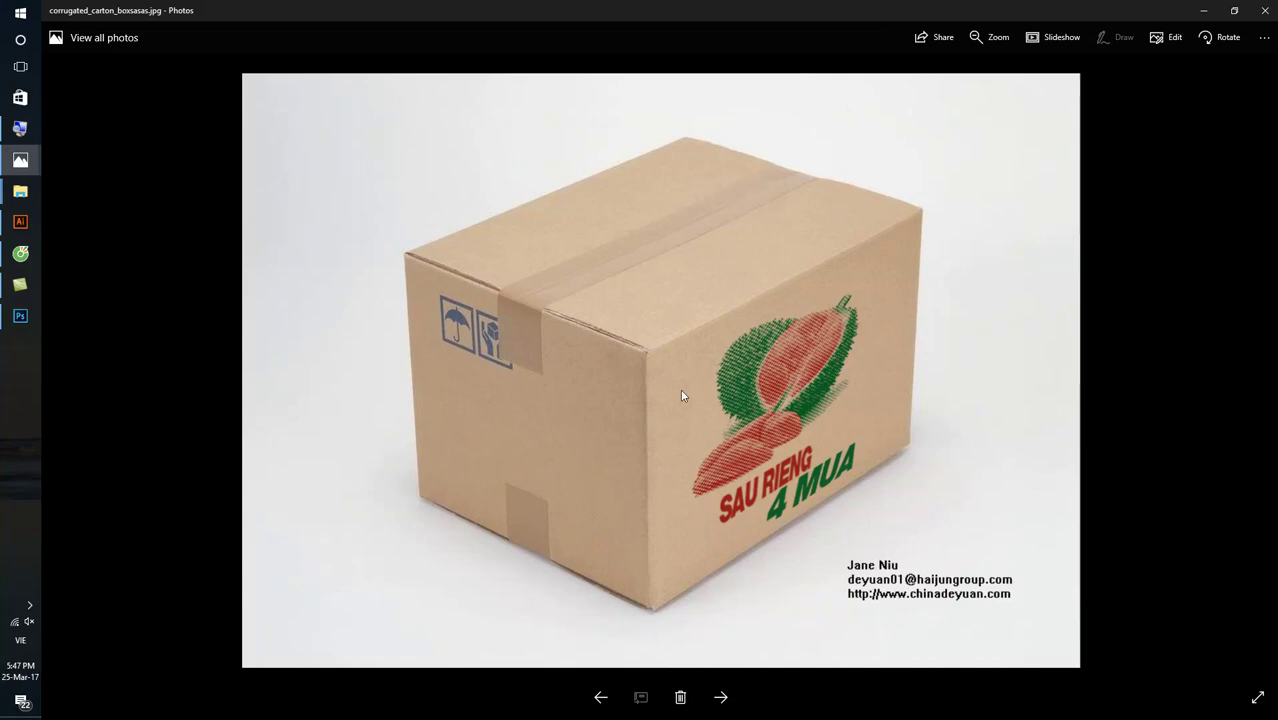
left_click(1264, 10)
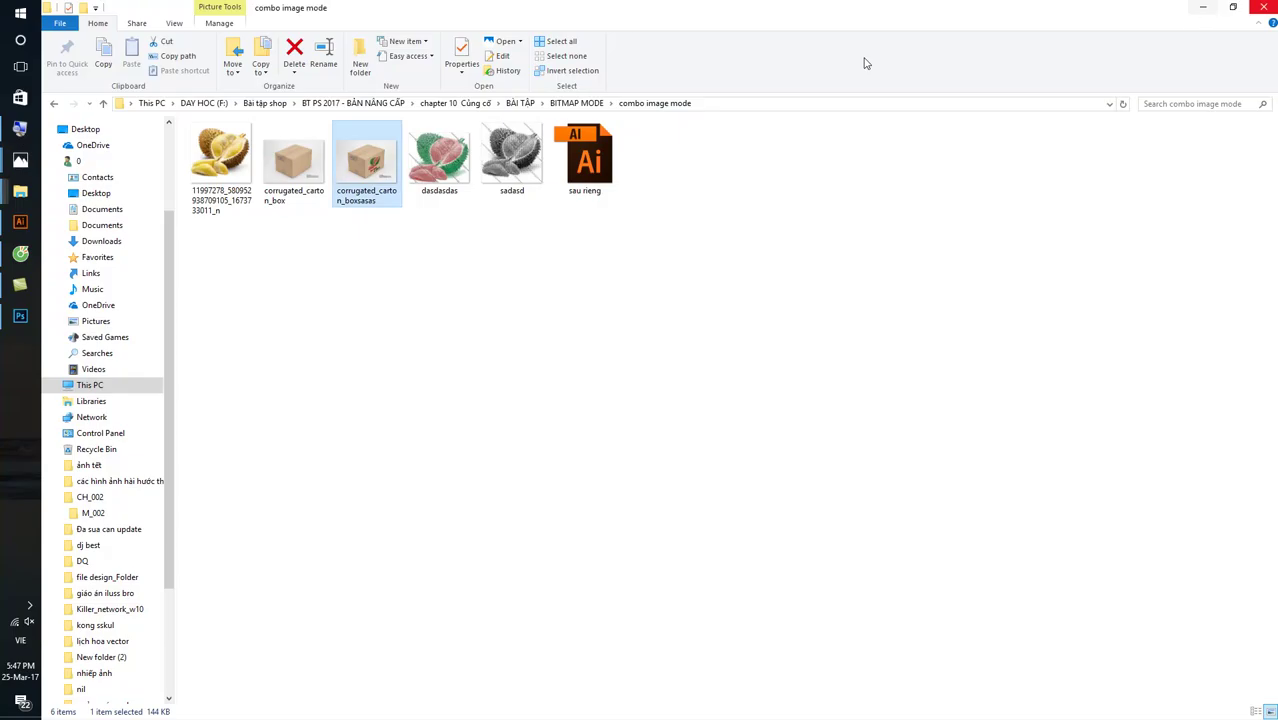
left_click(237, 180)
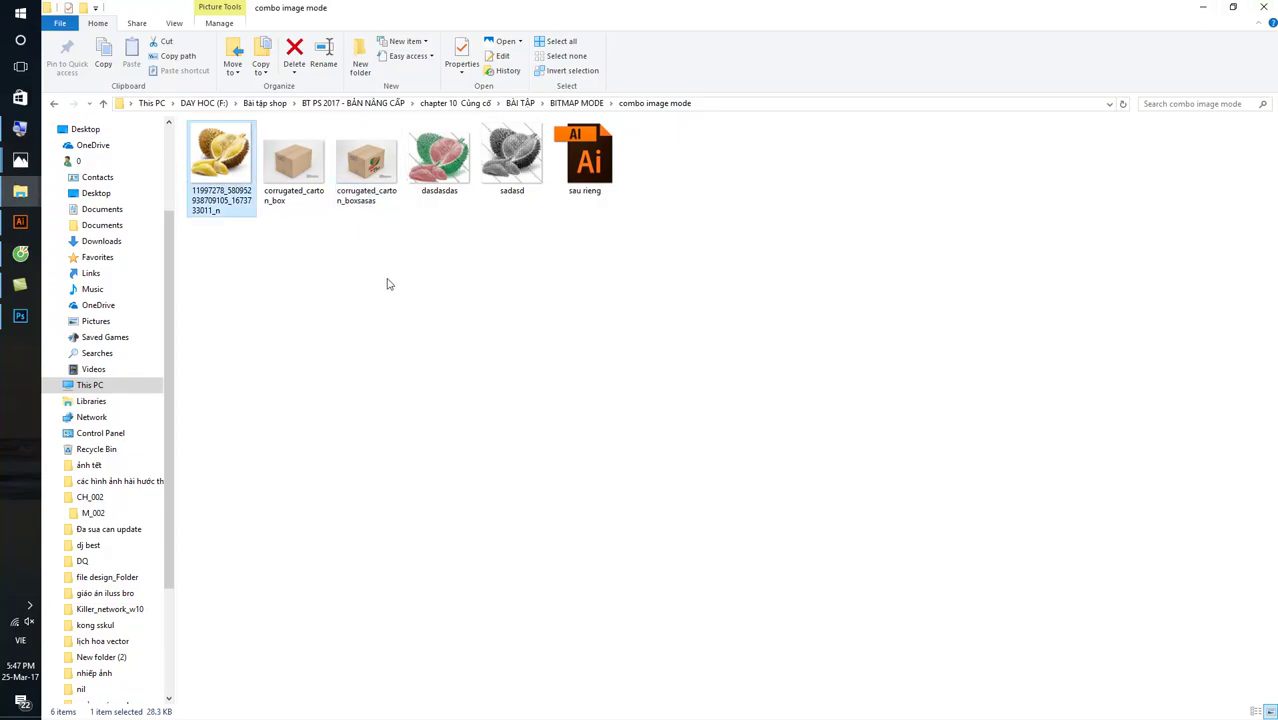
left_click(445, 242)
double_click(432, 165)
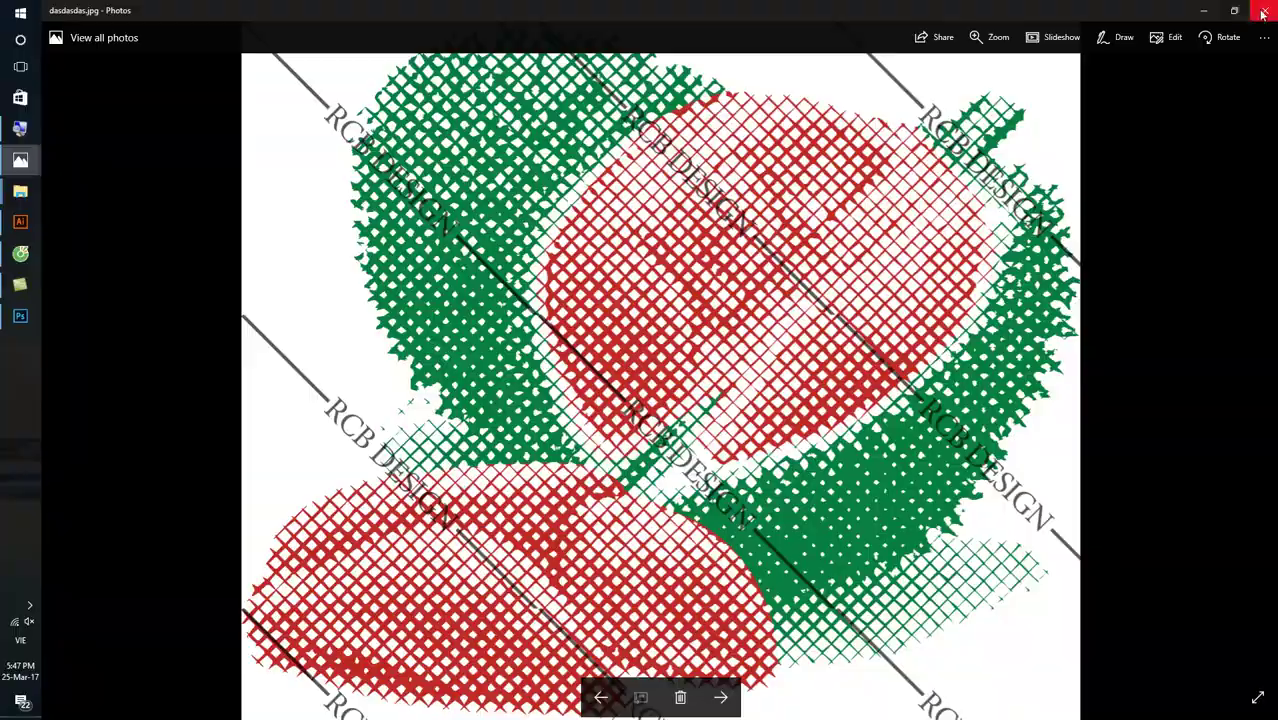
left_click(1264, 10)
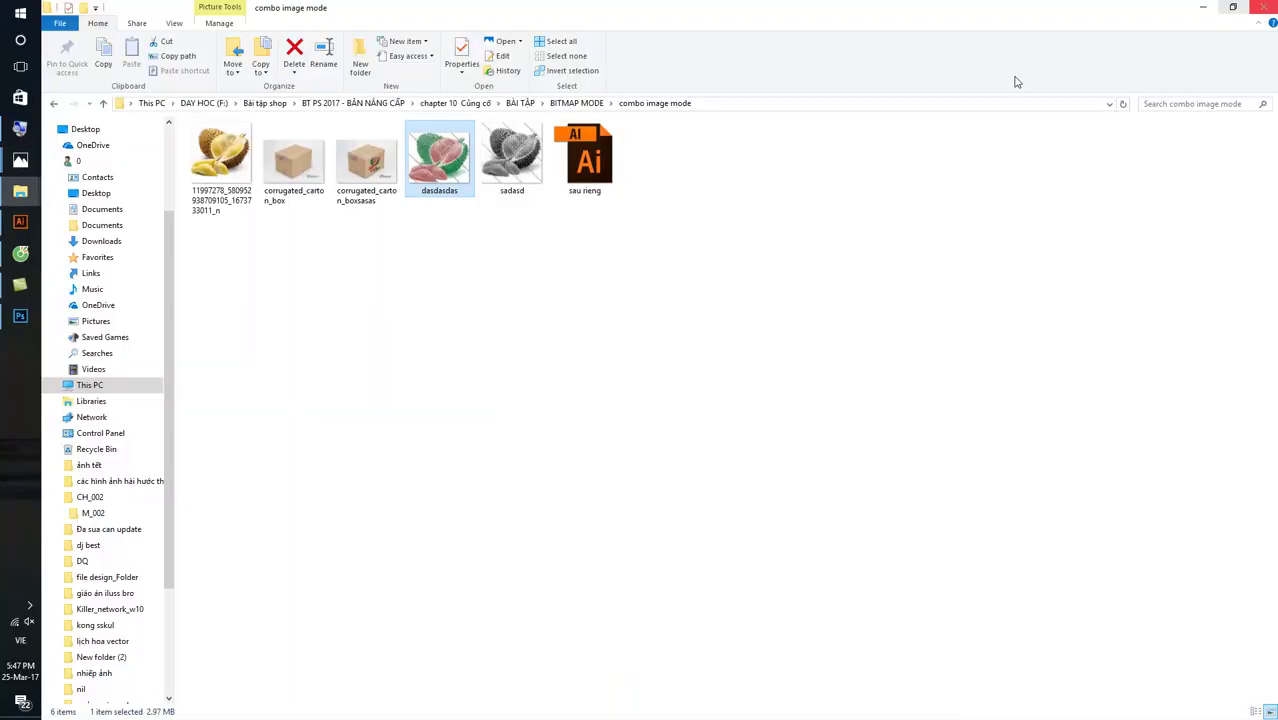
key("alt+Up")
left_click(290, 190)
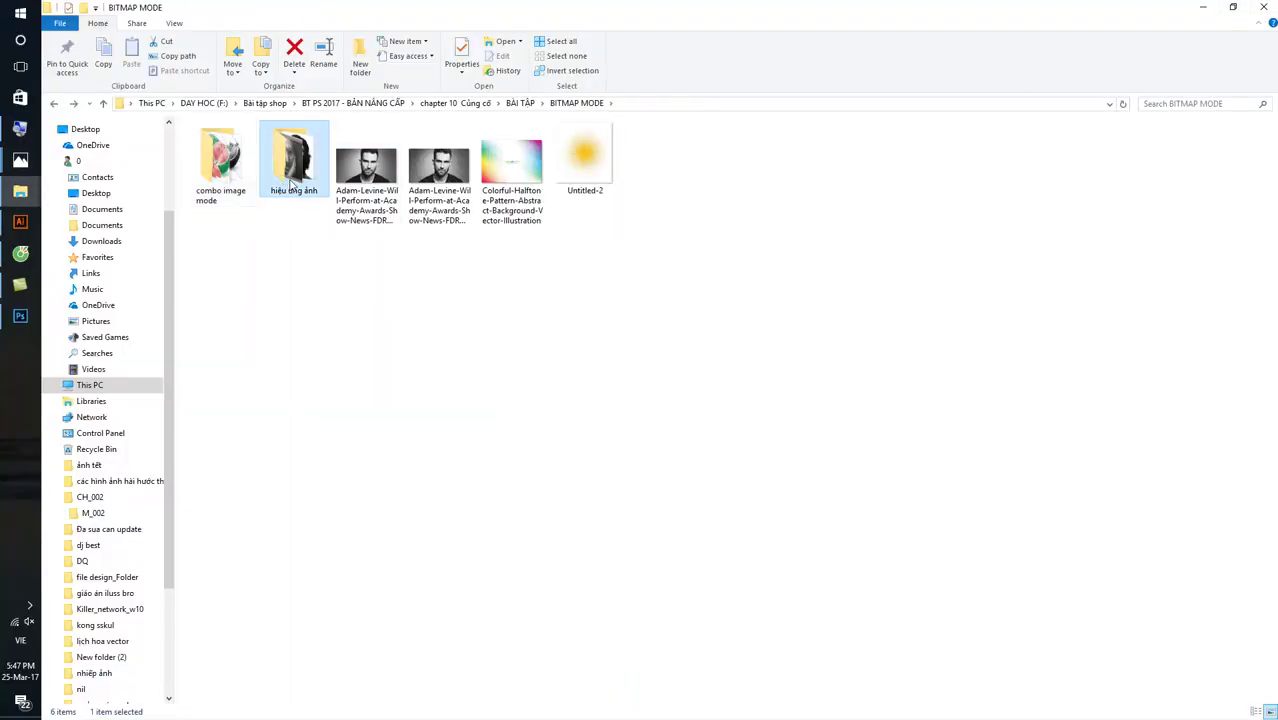
- Preview the line-pattern portrait, then browse the hiệu ứng ảnh sample images in Photos
left_click(430, 166)
double_click(430, 166)
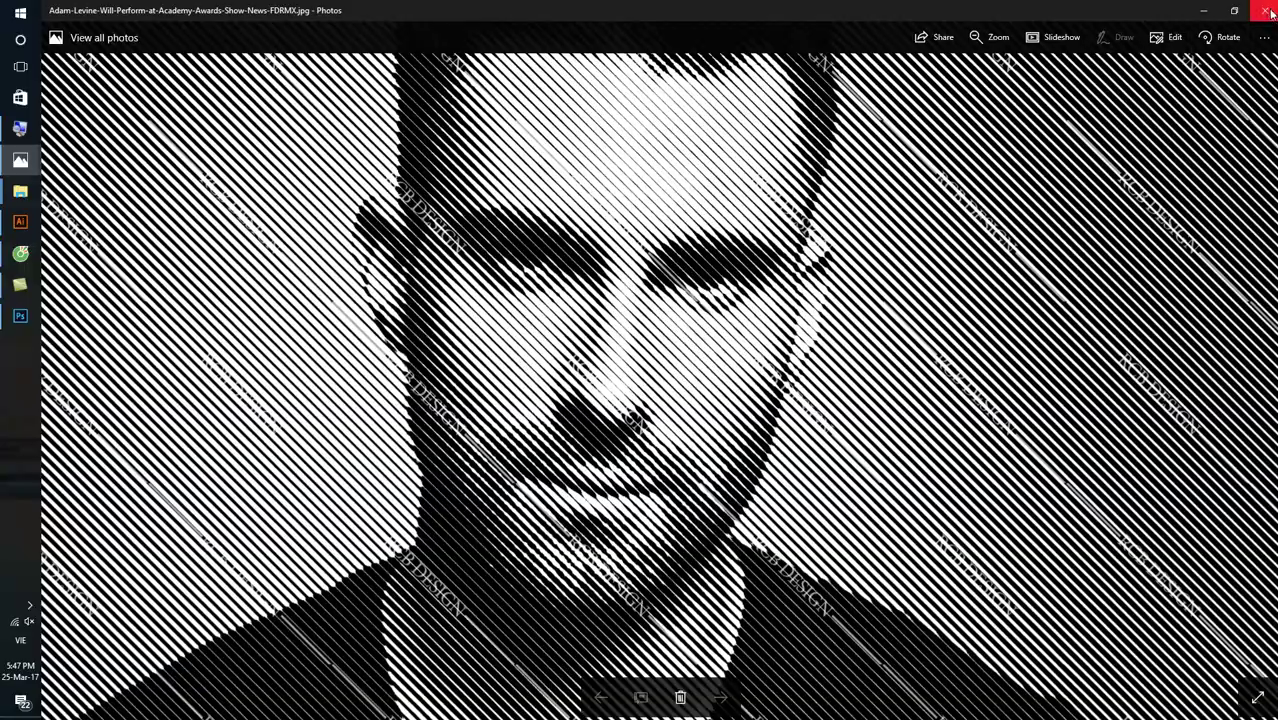
left_click(1263, 10)
double_click(295, 160)
double_click(230, 170)
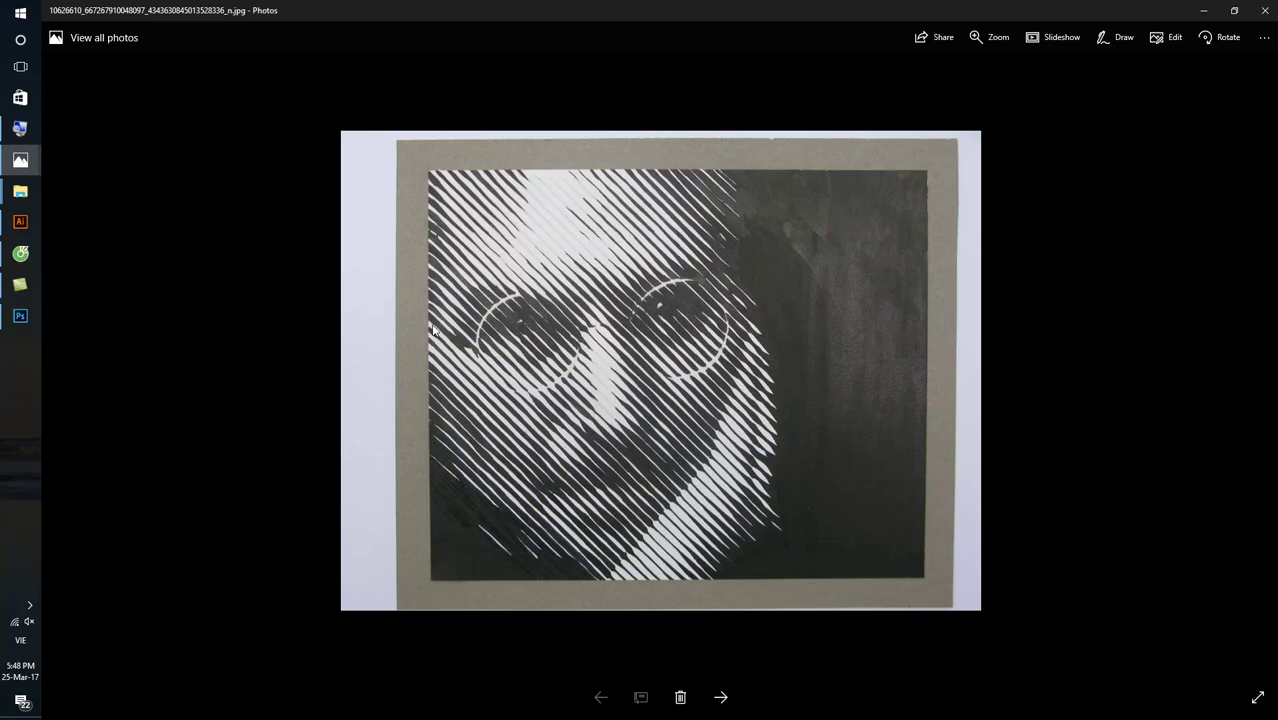
left_click(717, 700)
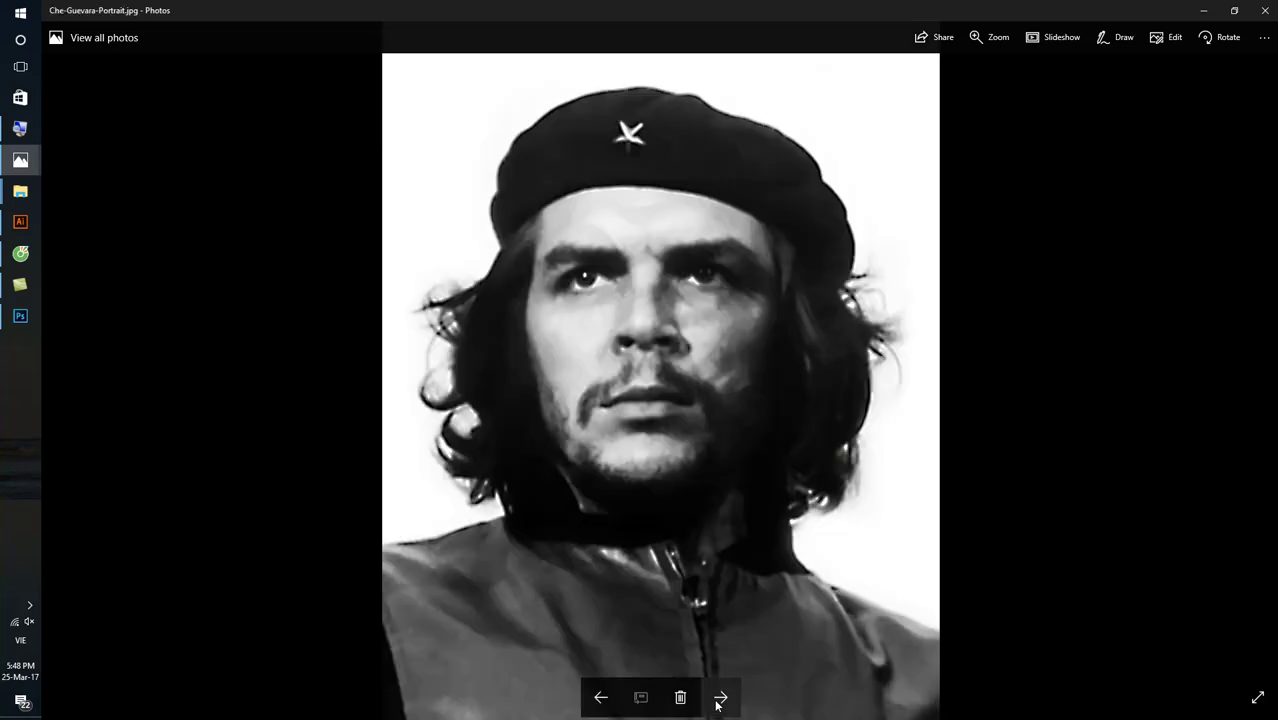
left_click(717, 700)
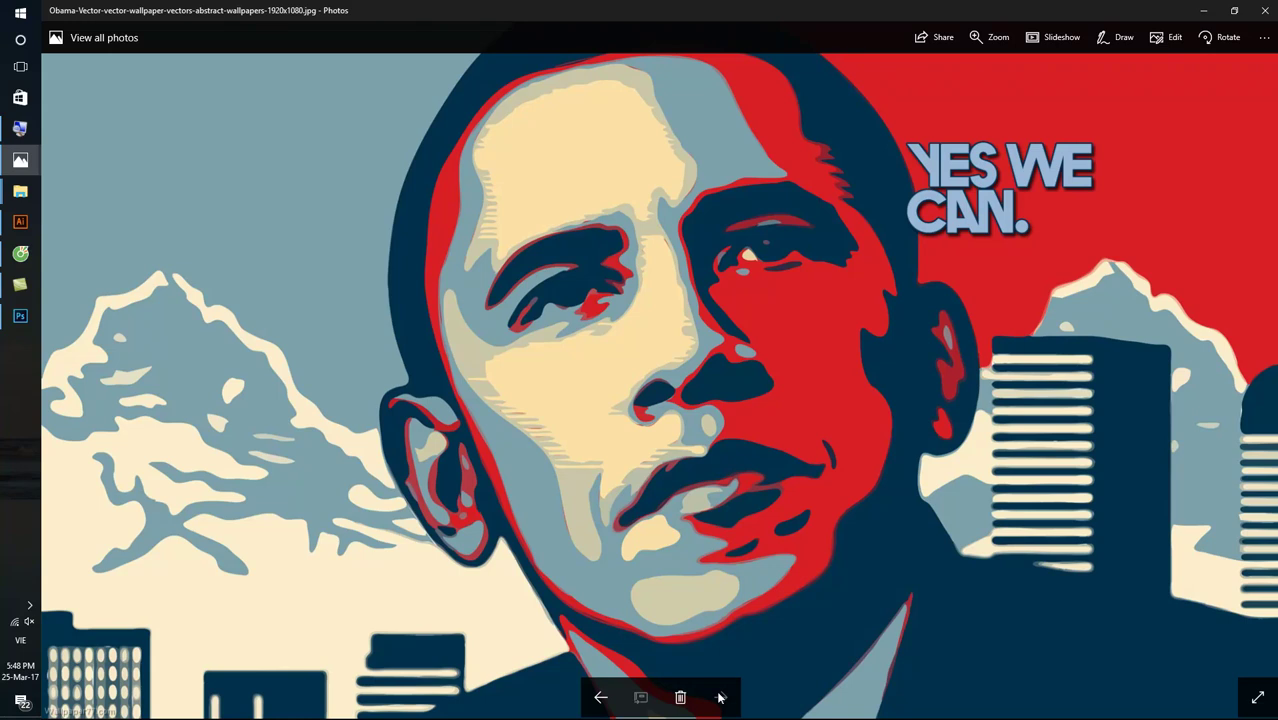
left_click(603, 698)
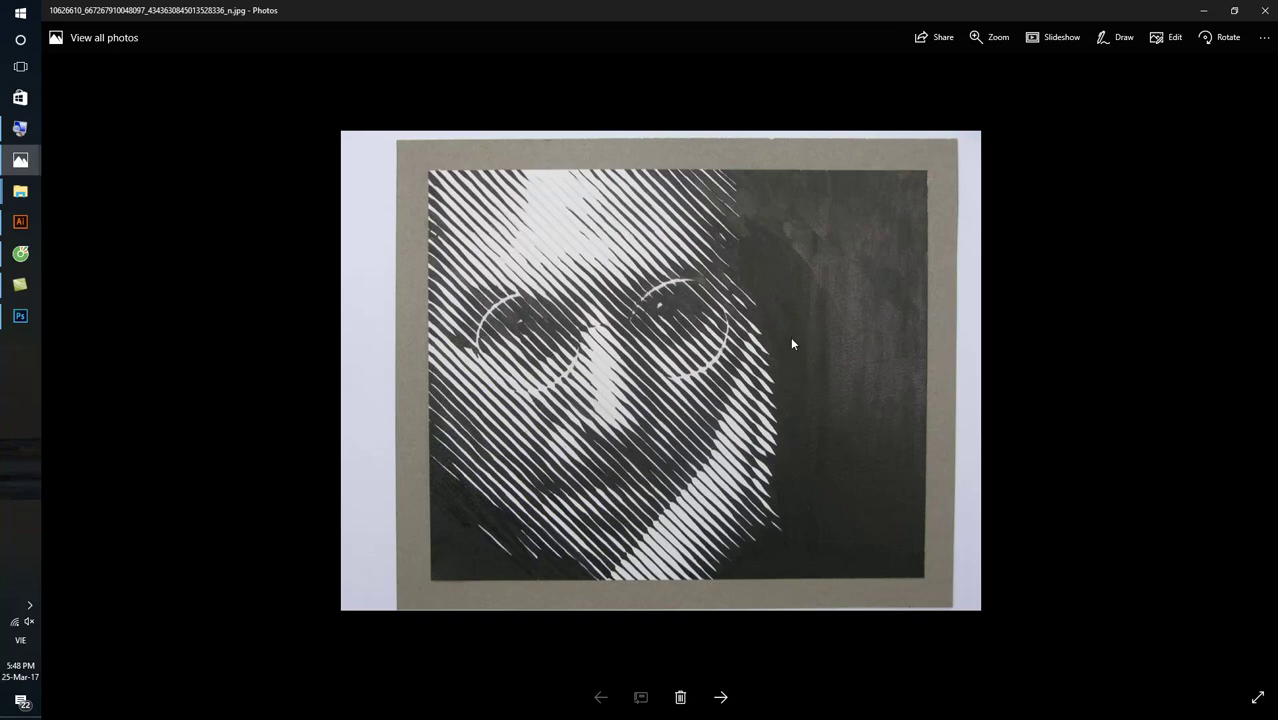
left_click(1264, 10)
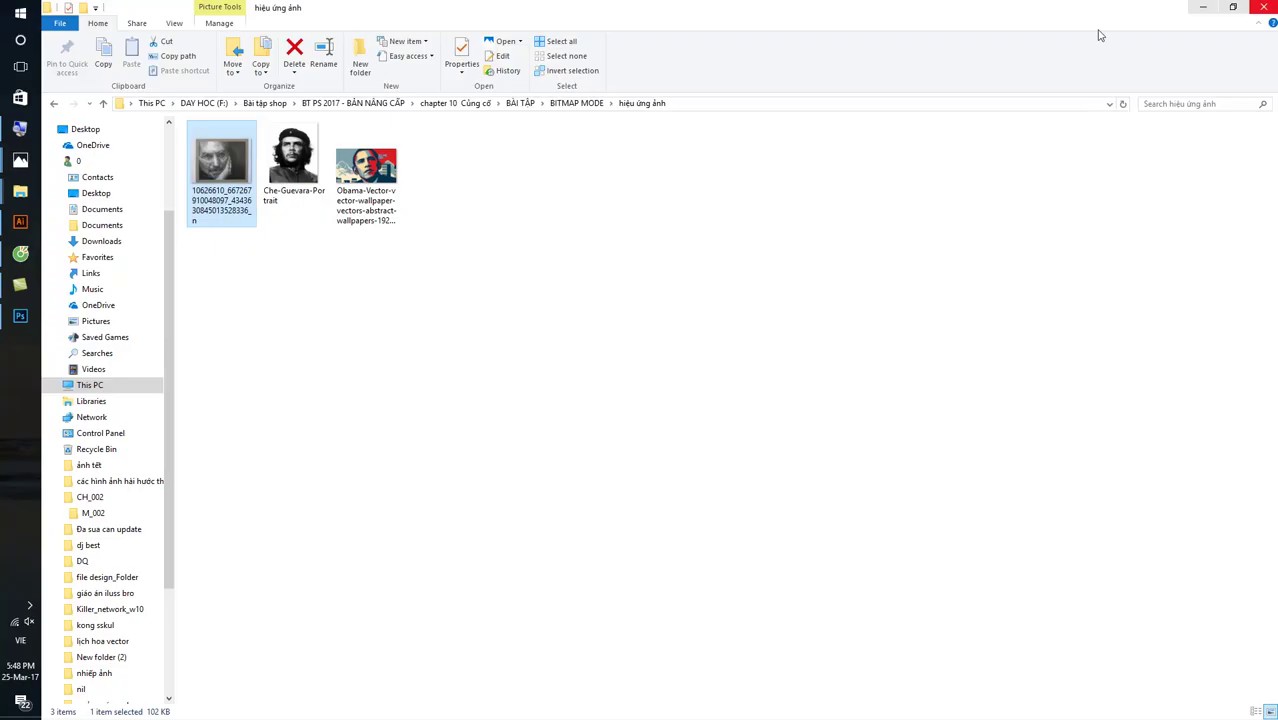
- Re-view the line-art portrait, the red-and-blue poster and the line-pattern portrait
double_click(225, 170)
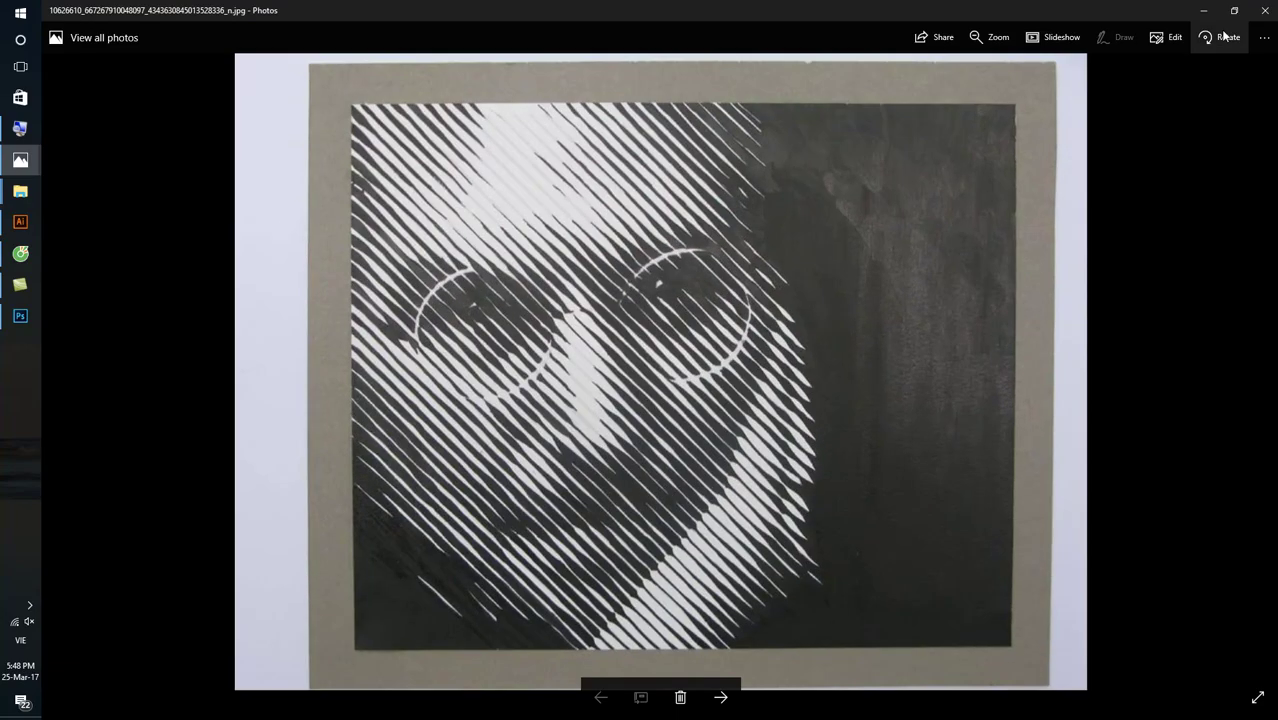
left_click(1264, 10)
double_click(370, 225)
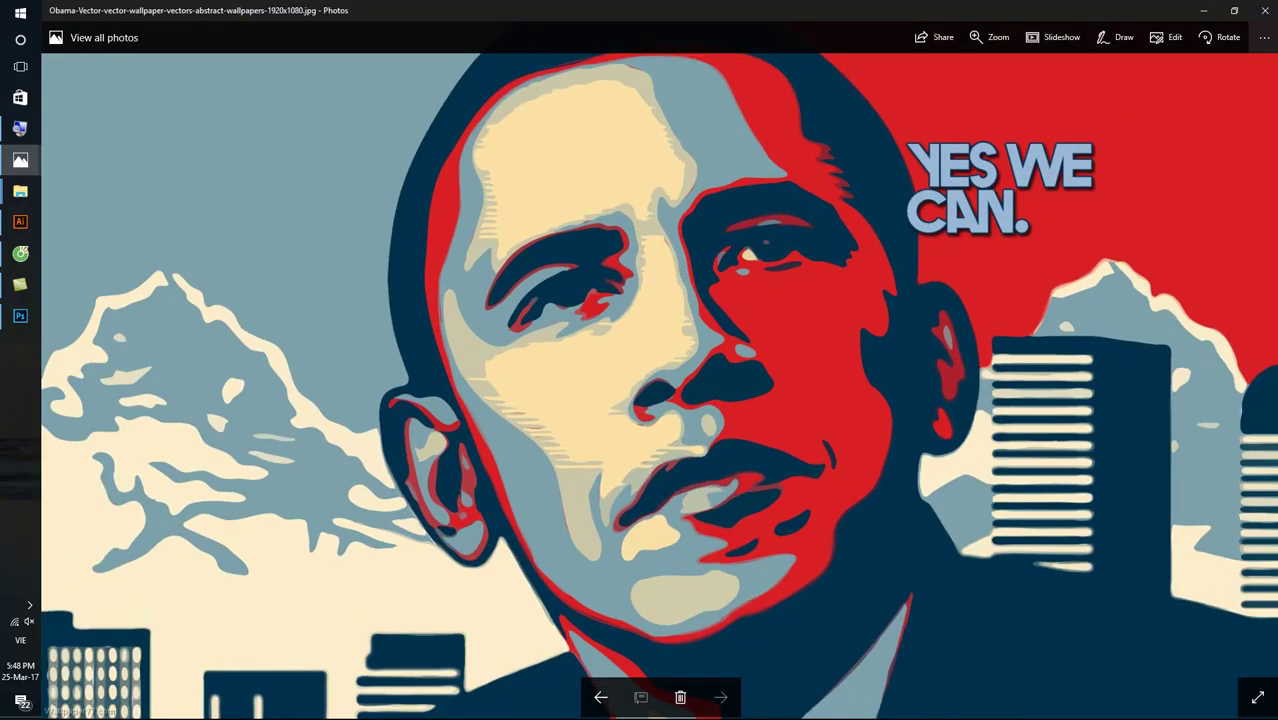
left_click(1264, 10)
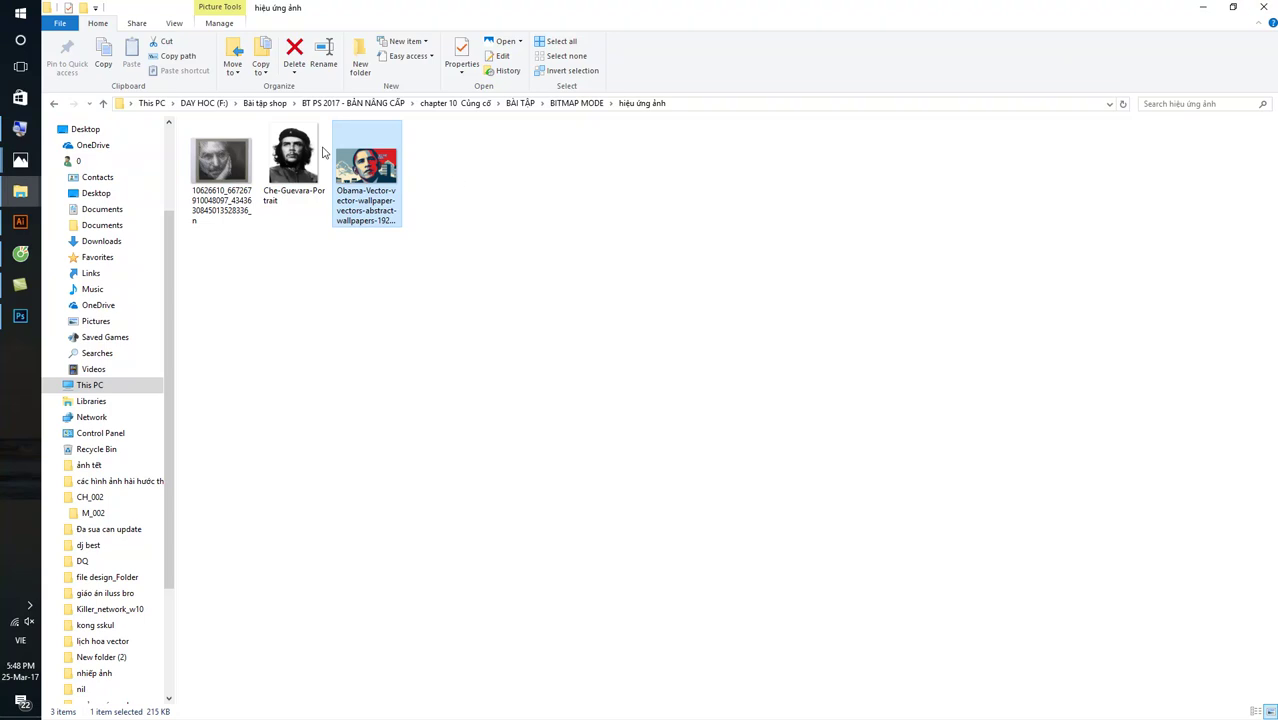
left_click(57, 104)
double_click(438, 165)
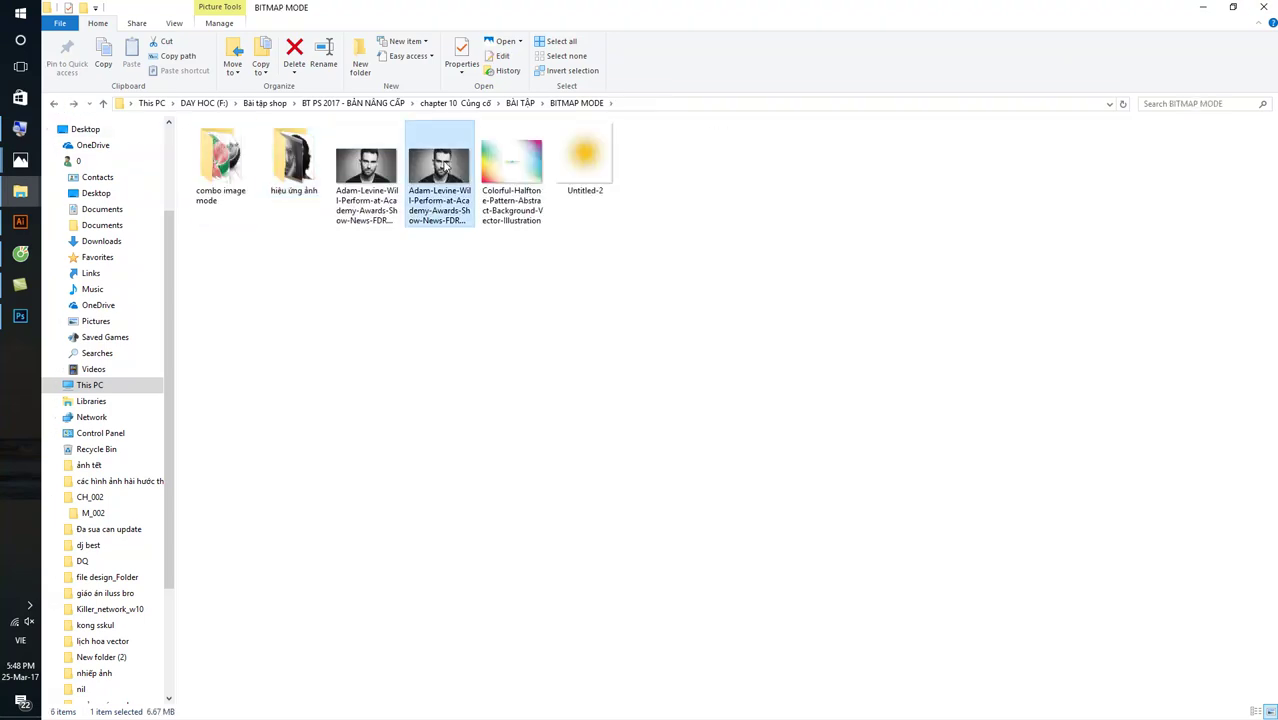
scroll(674, 327, "up", 2)
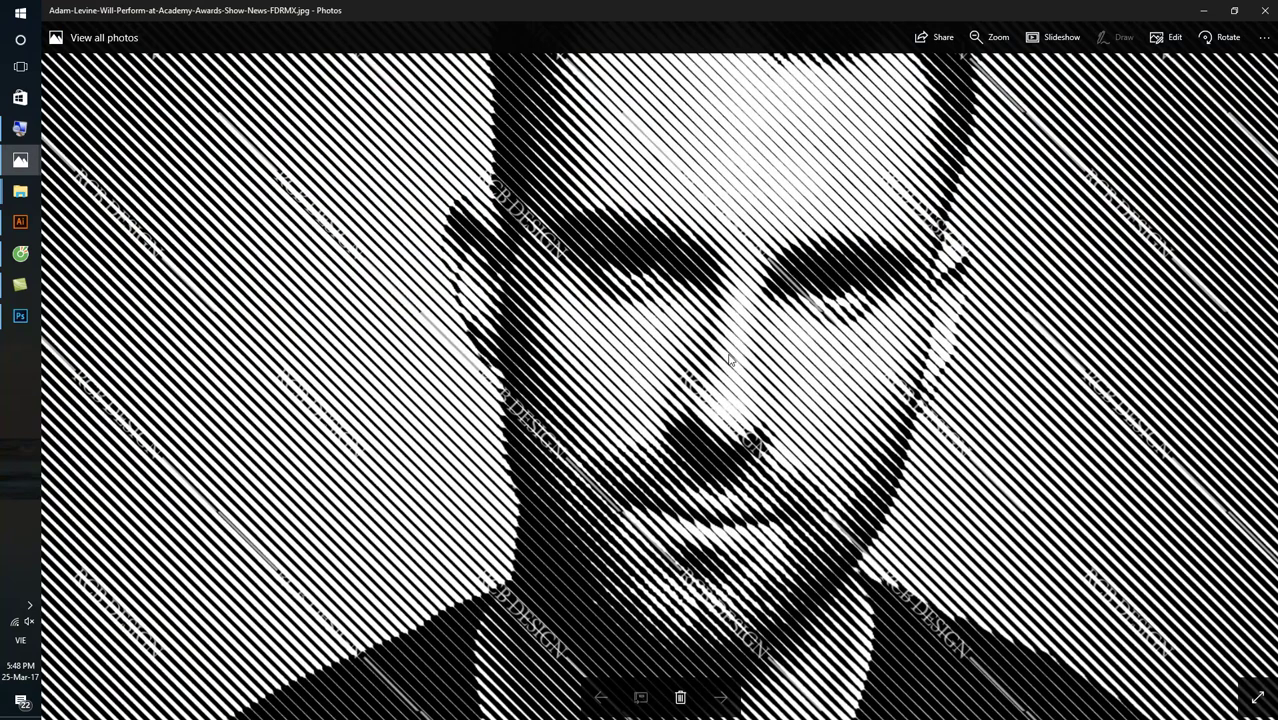
scroll(729, 358, "down", 1)
left_click(1264, 10)
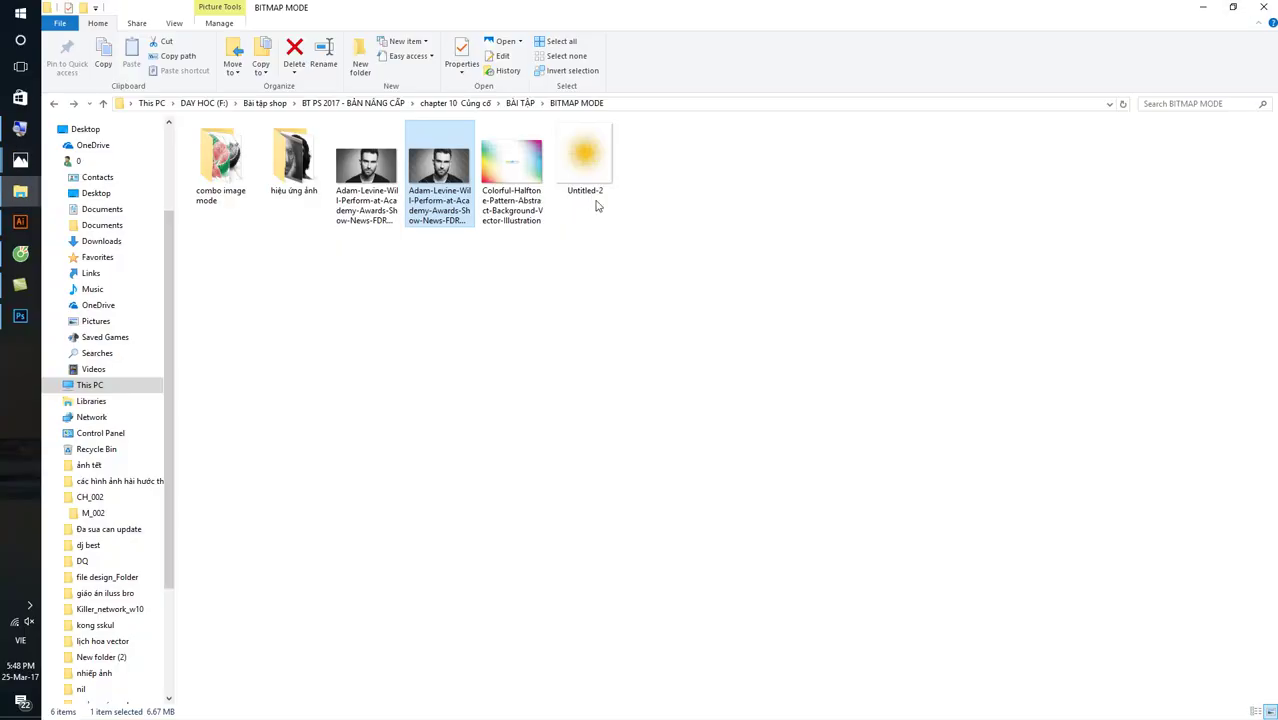
- Drag Che-Guevara-Portrait.jpg from hiệu ứng ảnh onto Photoshop to open it
double_click(282, 172)
left_click_drag(310, 207, 20, 312)
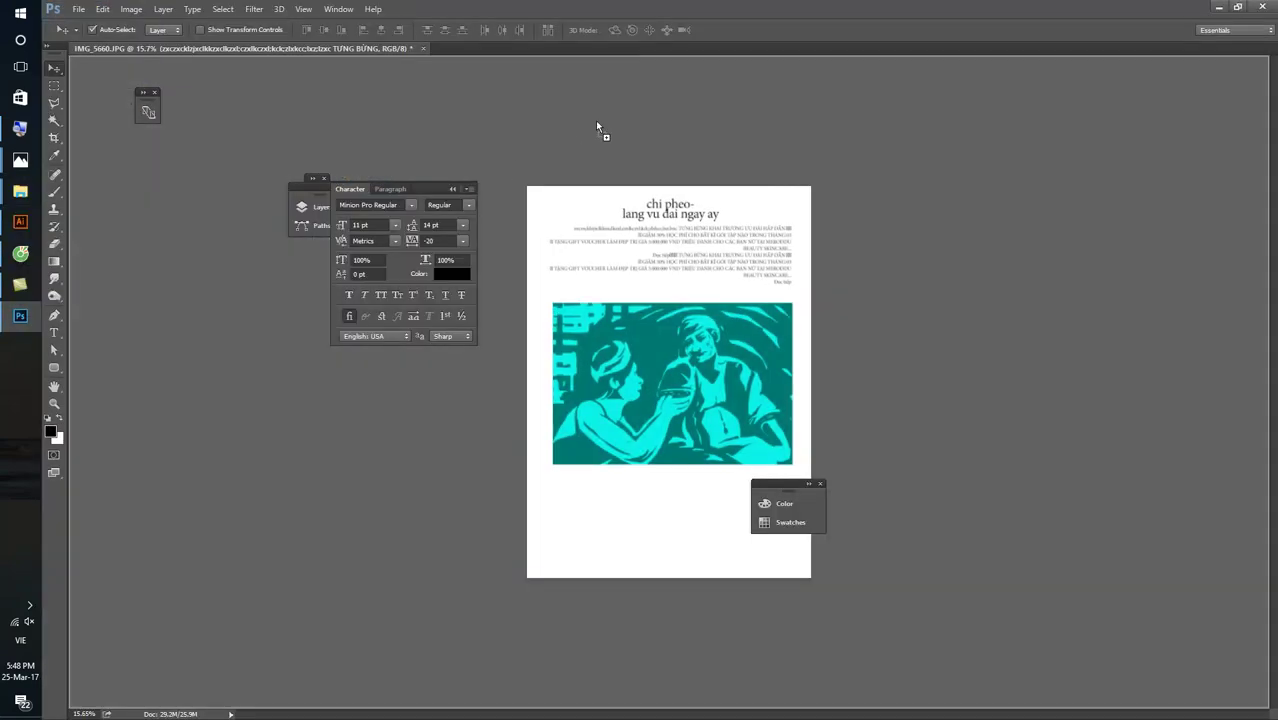
left_click_drag(20, 312, 740, 12)
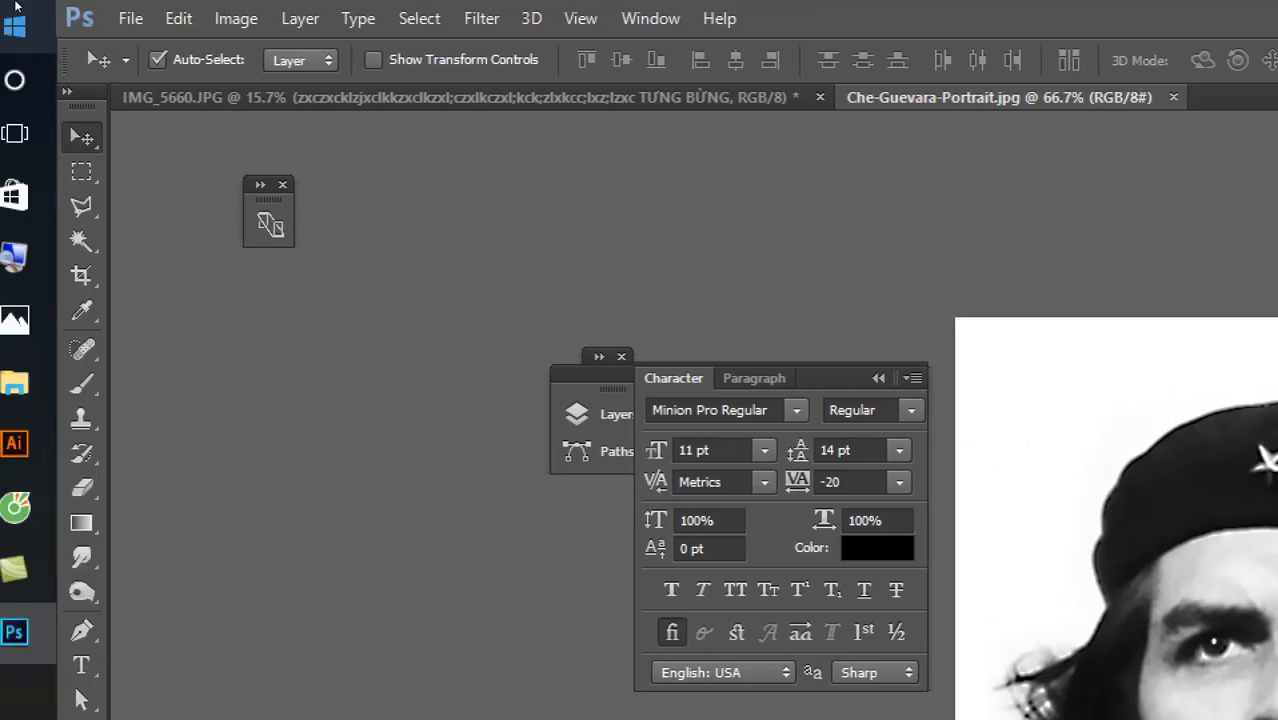
- Convert the portrait to Grayscale, discarding its colour information
left_click(237, 18)
mouse_move(253, 48)
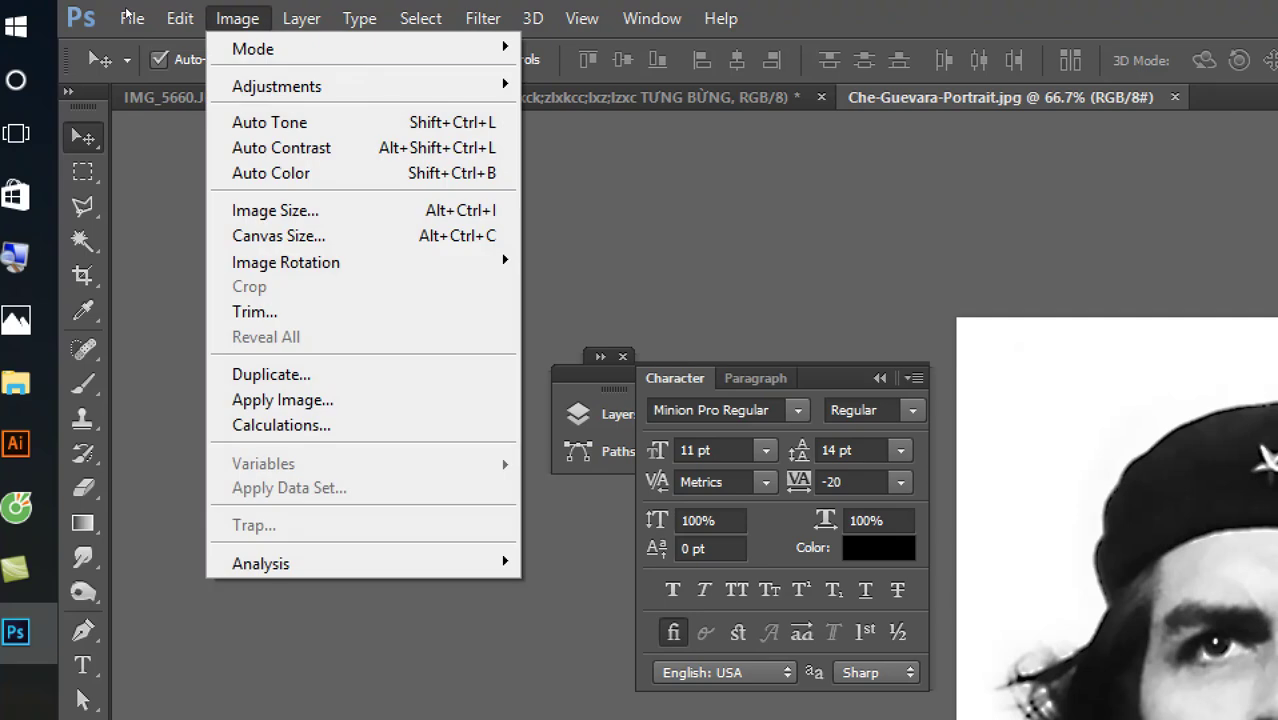
key("Right")
key("Down")
key("Down")
key("Down")
key("Up")
key("Up")
key("Up")
key("Up")
key("Down")
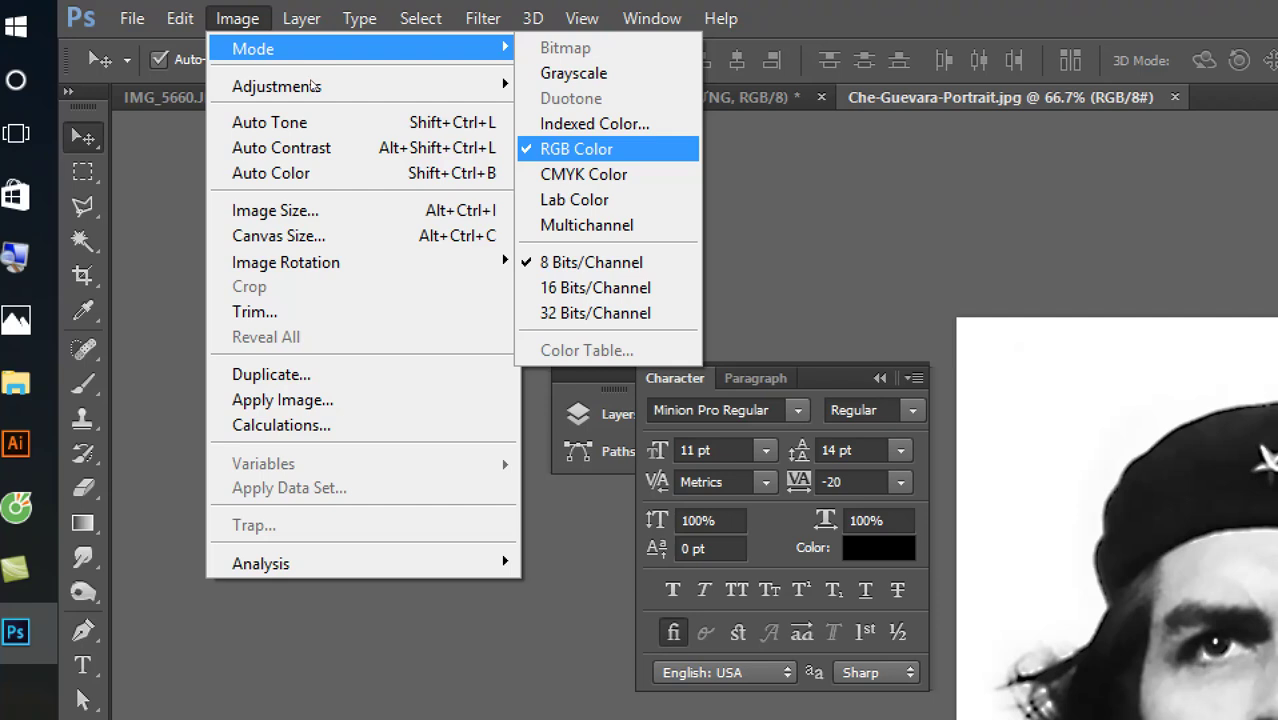
key("Up")
key("Down")
key("Down")
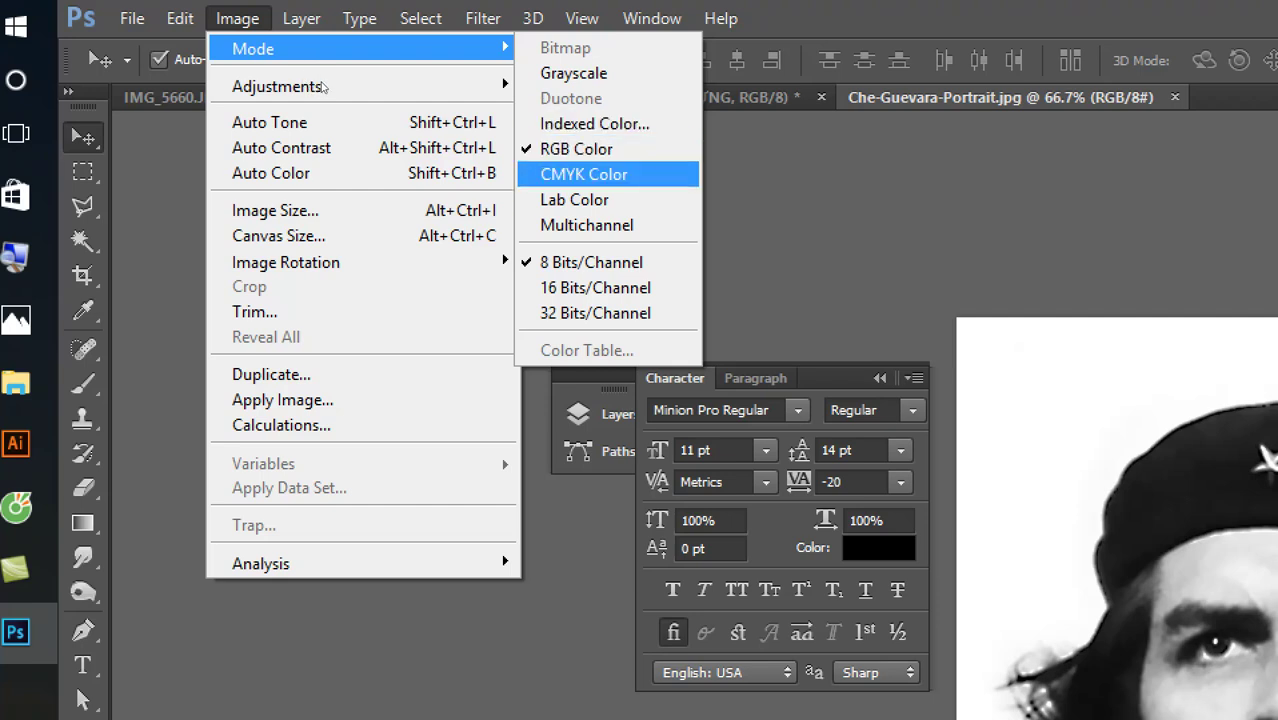
key("Up")
key("Down")
key("Up")
key("Up")
key("Up")
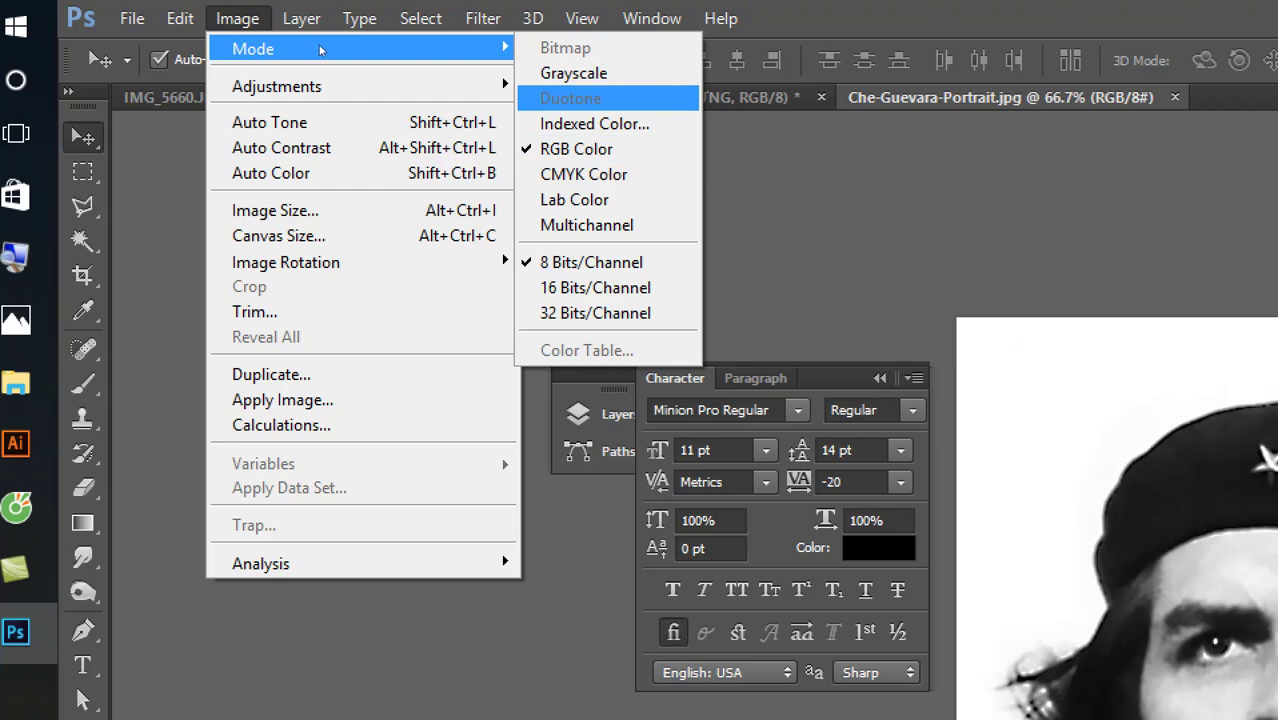
key("Up")
key("Return")
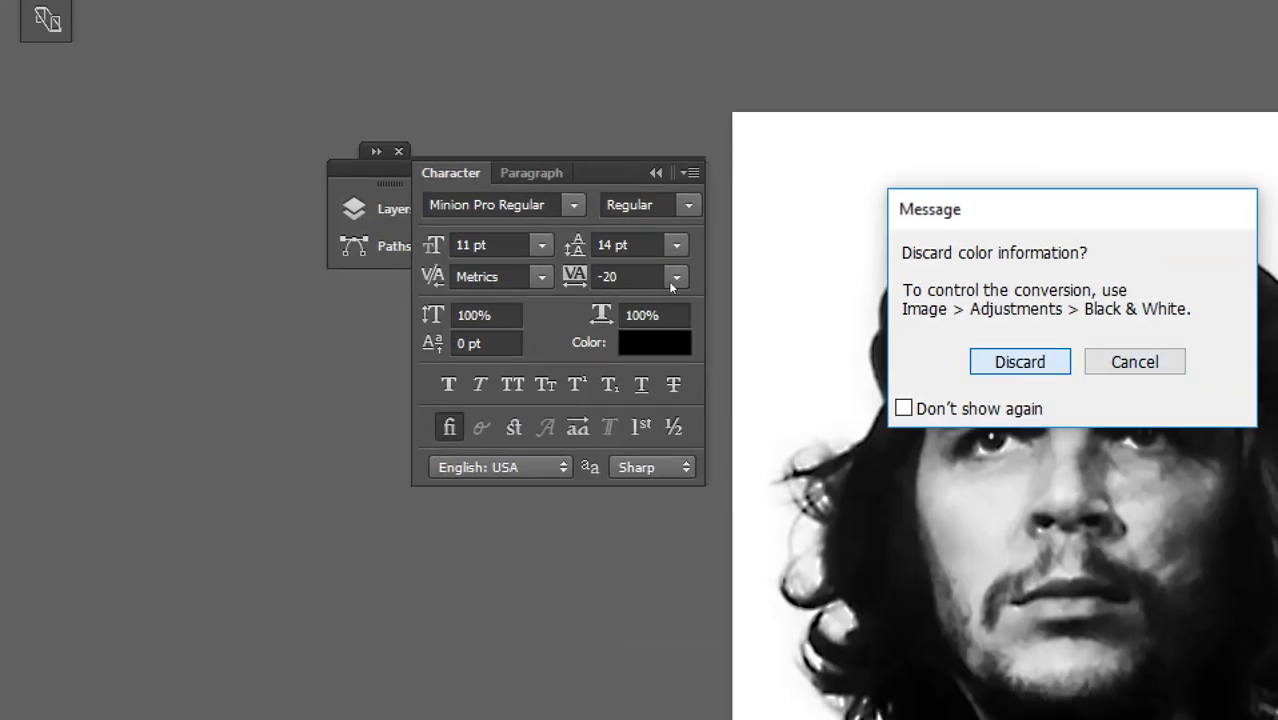
key("Return")
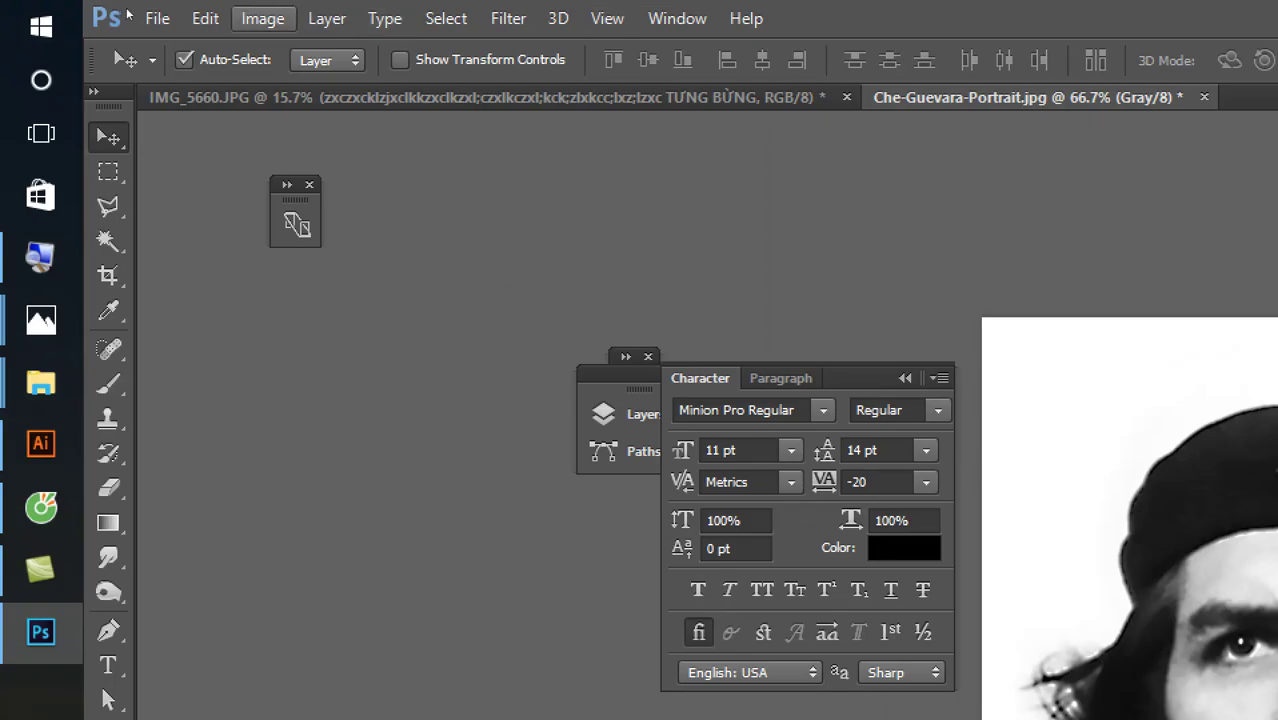
- Convert to Bitmap at 300 pixels/inch with a 15 lines/inch halftone screen
key("alt+i")
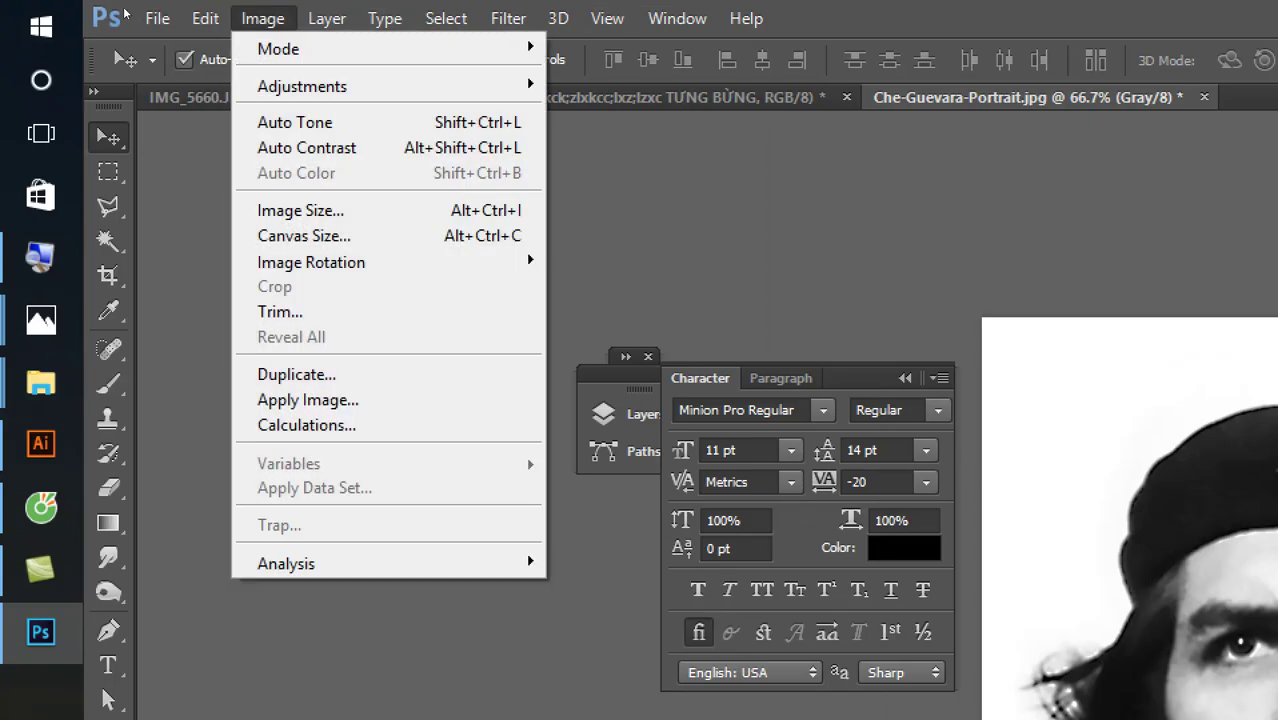
key("Down")
key("Right")
key("Right")
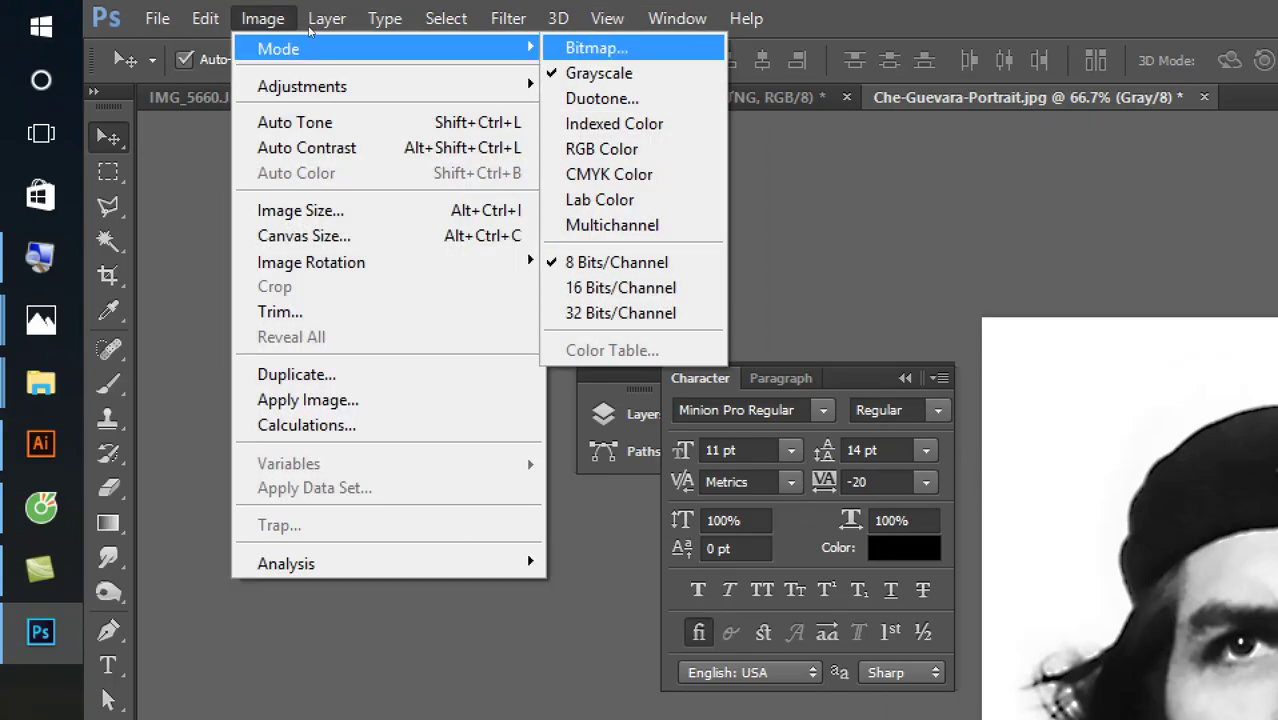
key("Return")
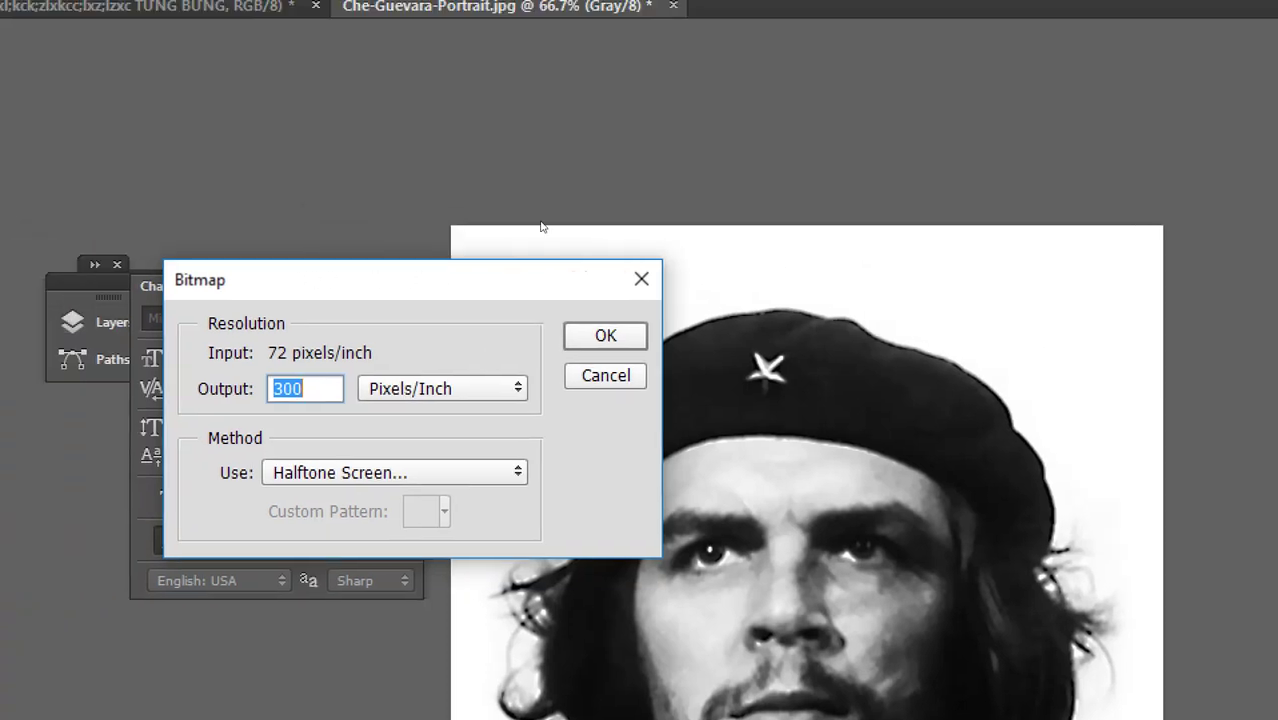
key("Return")
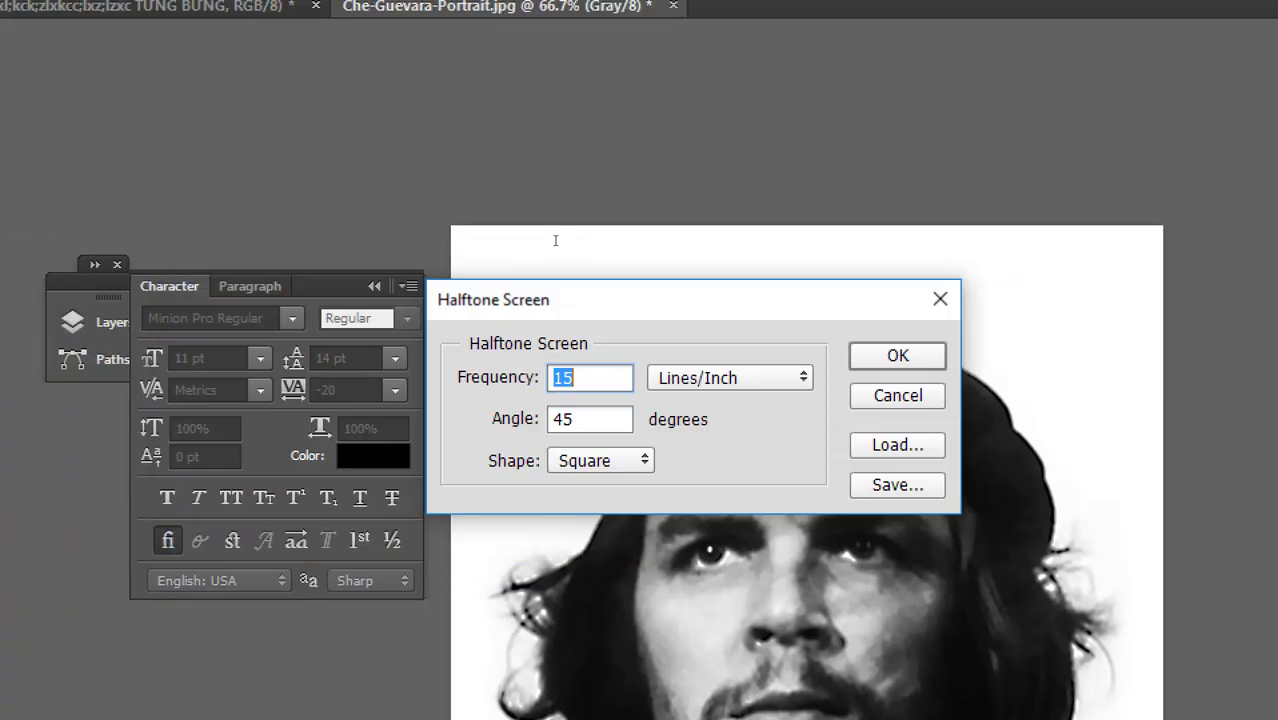
type("15")
key("Return")
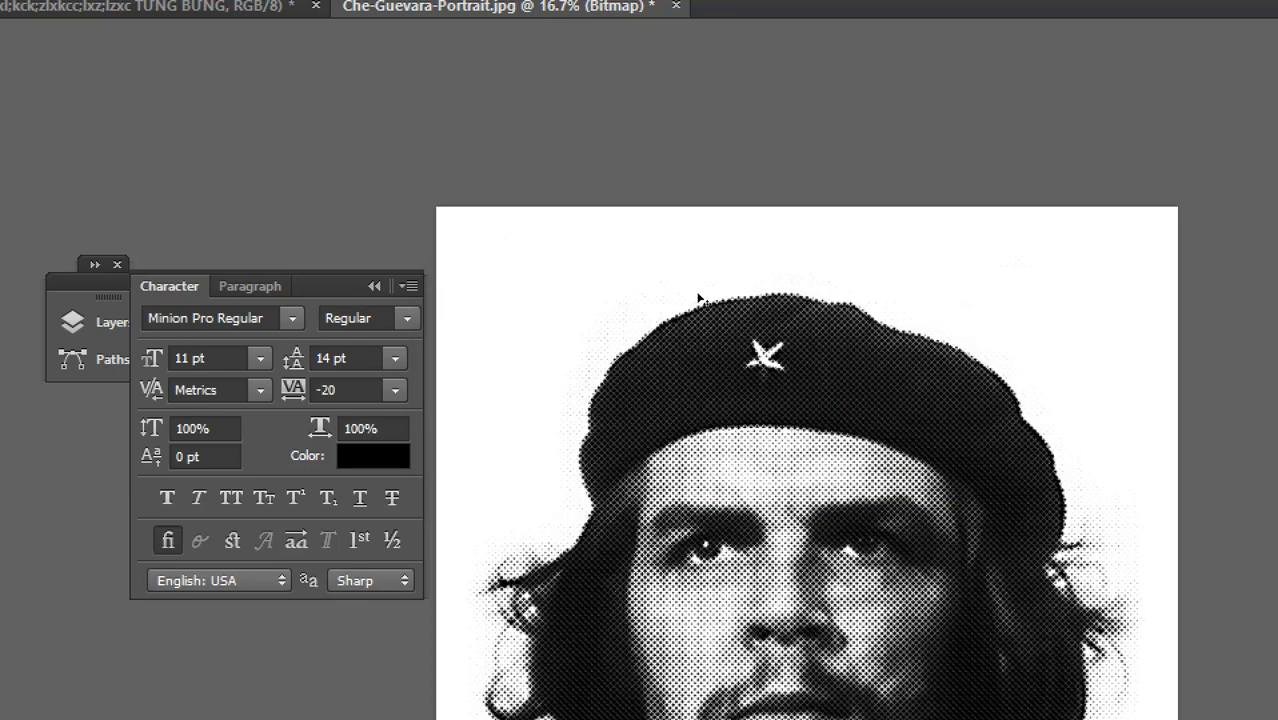
- Zoom in on the portrait to inspect the diamond halftone dots
scroll(698, 300, "down", 2)
left_click_drag(698, 340, 840, 355)
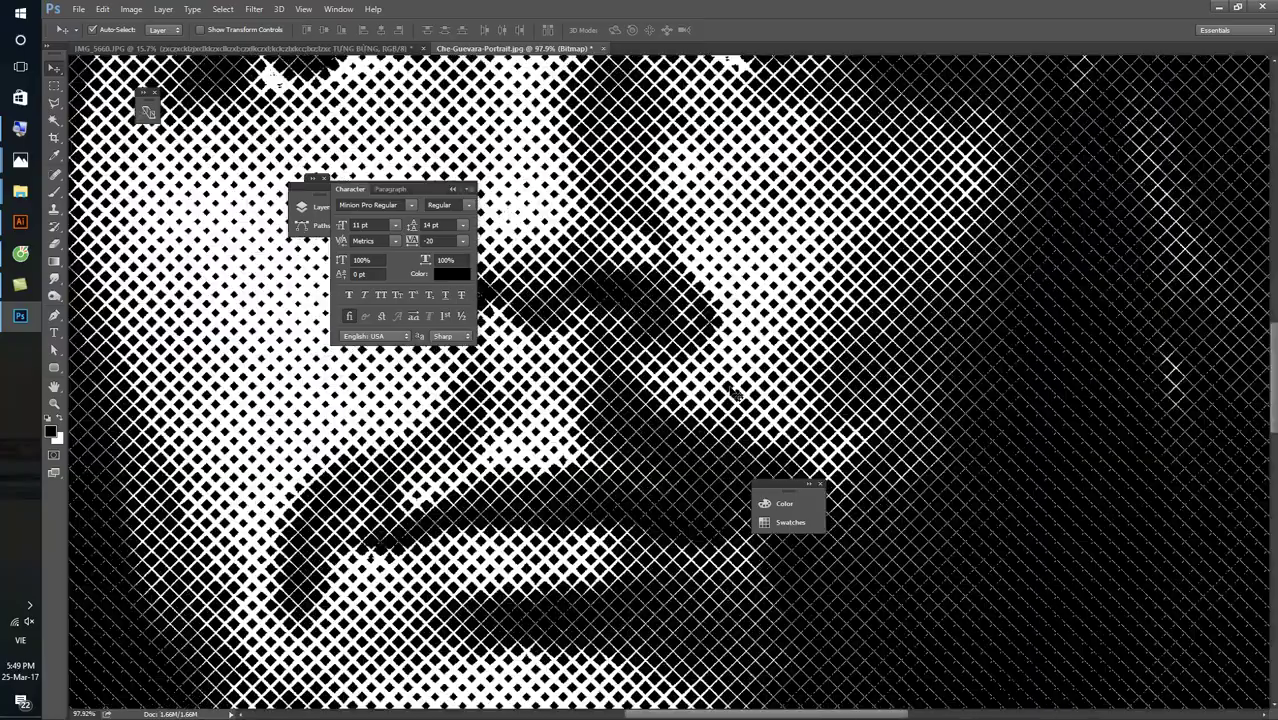
left_click_drag(840, 355, 730, 392)
scroll(733, 393, "down", 2)
scroll(735, 390, "down", 2)
scroll(740, 380, "up", 2)
scroll(745, 367, "up", 1)
scroll(745, 362, "down", 1)
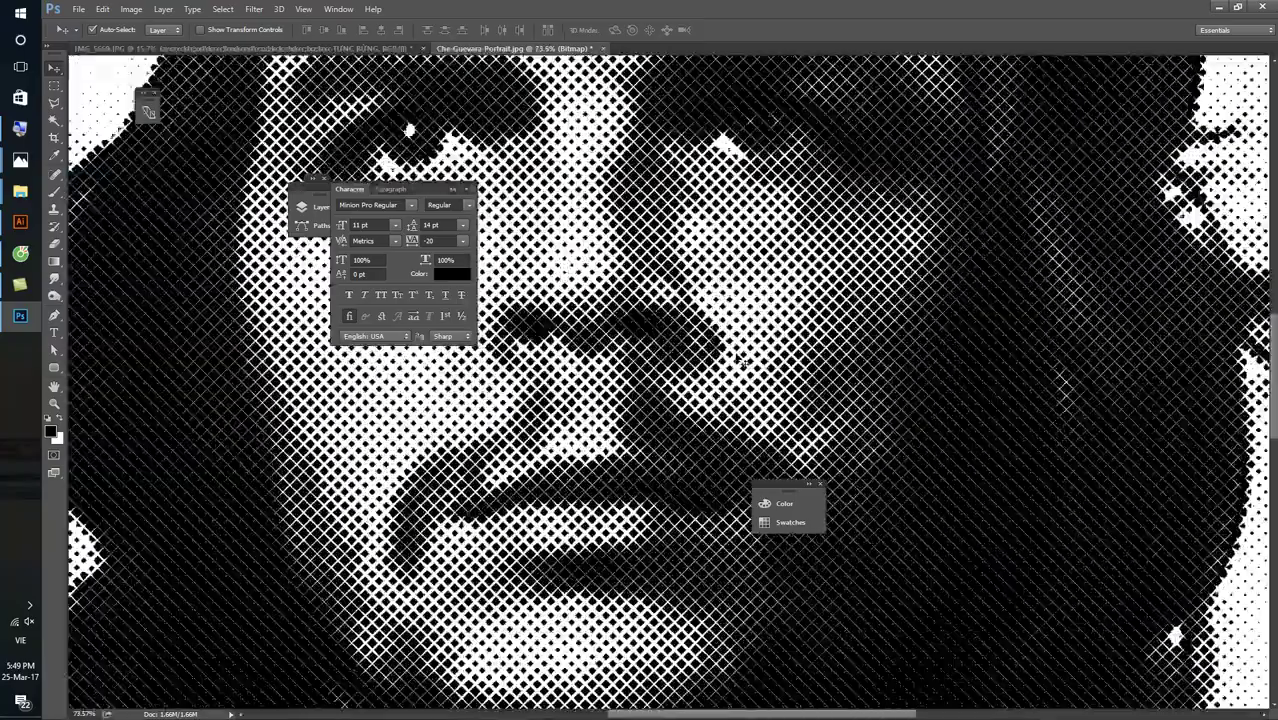
scroll(742, 356, "up", 1)
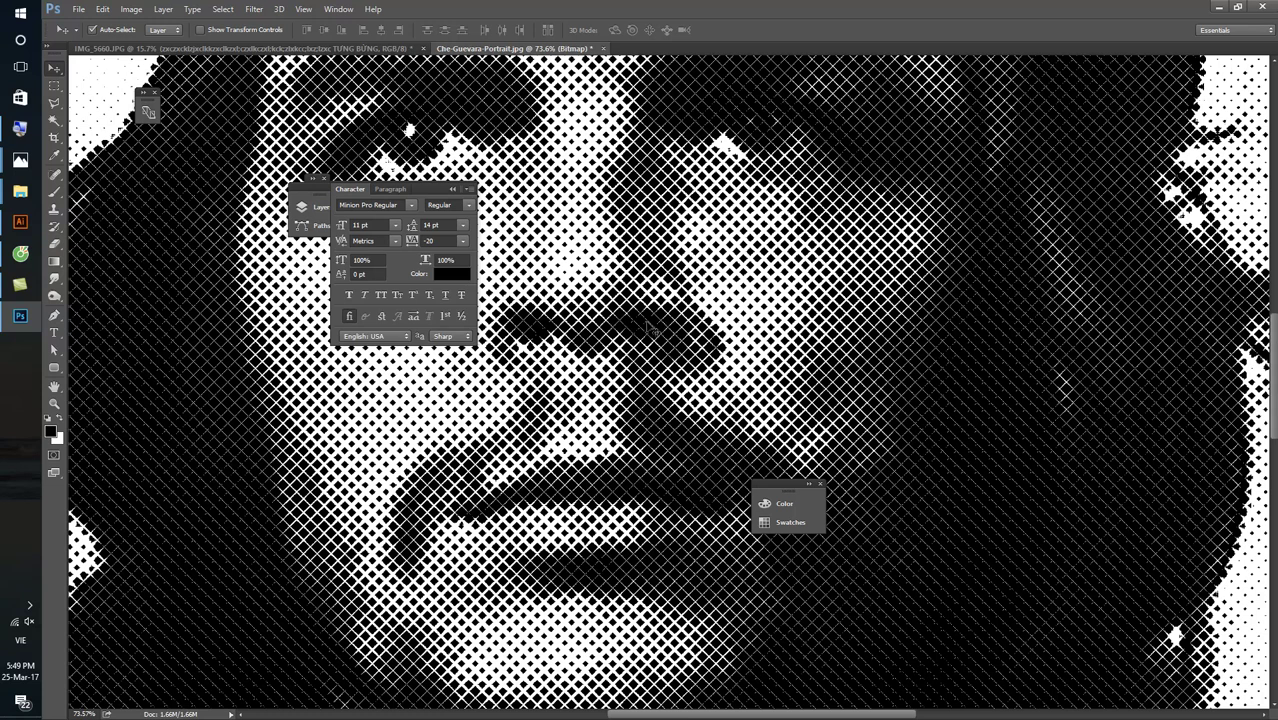
scroll(624, 322, "down", 2)
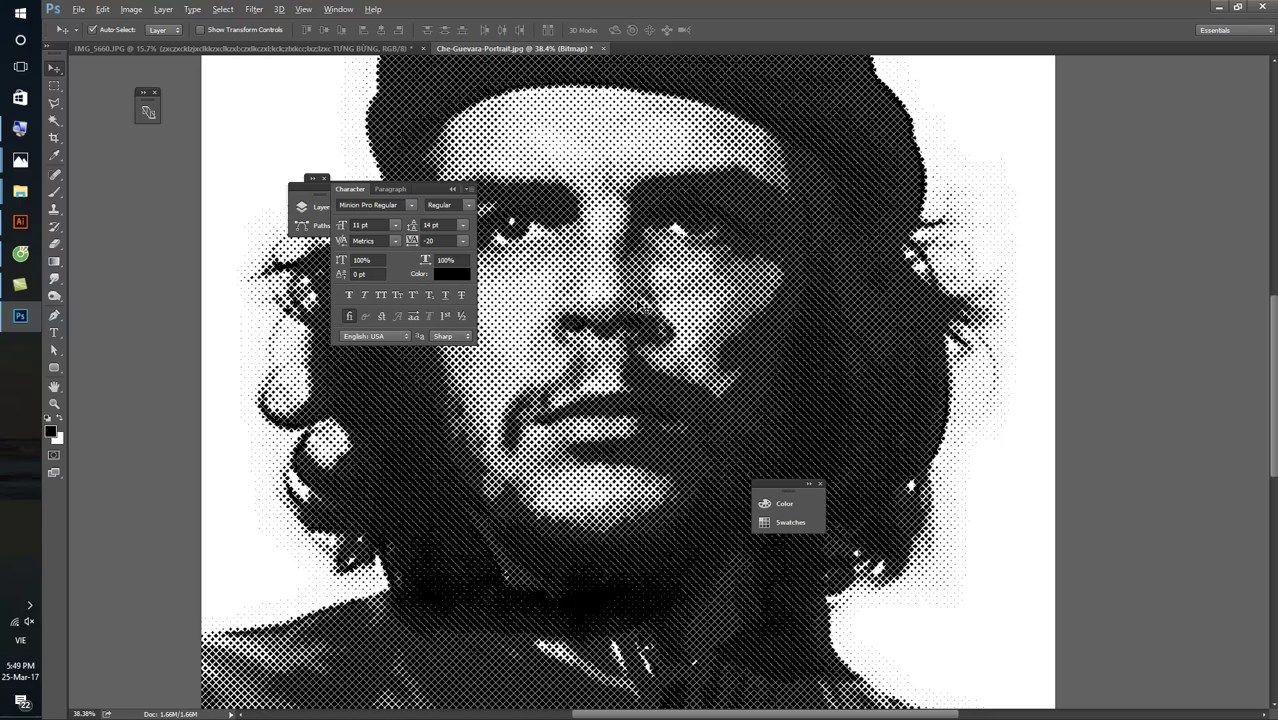
scroll(622, 290, "up", 1)
scroll(618, 262, "up", 1)
scroll(600, 230, "up", 1)
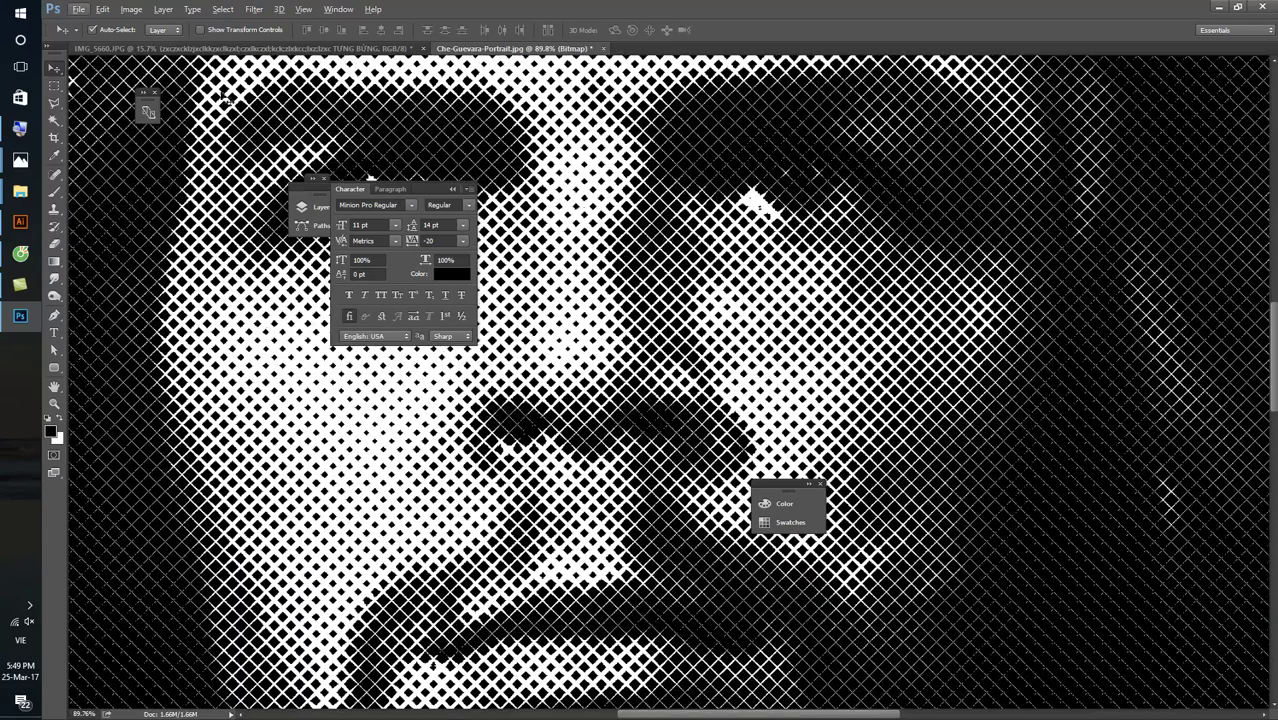
- Review the image's colour mode options and zoom around the portrait
left_click(131, 10)
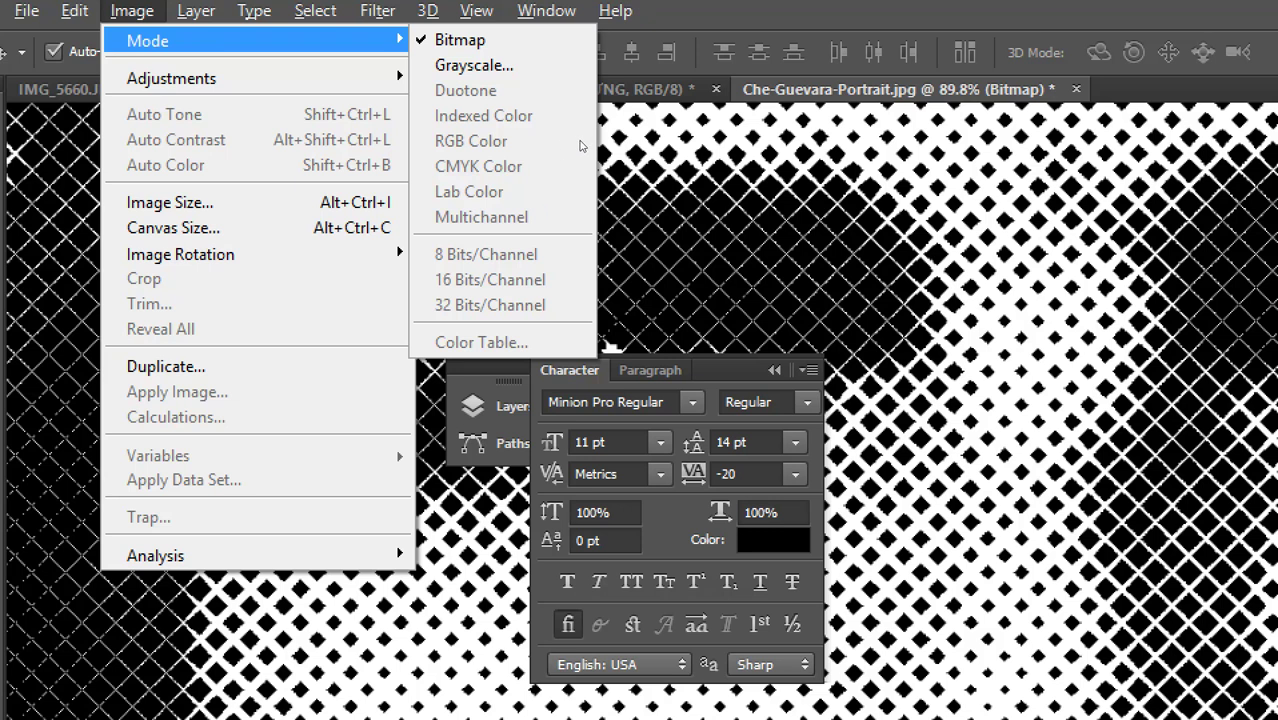
scroll(425, 112, "down", 3)
scroll(440, 120, "down", 3)
scroll(468, 134, "down", 1)
scroll(468, 134, "down", 1)
scroll(598, 165, "up", 1)
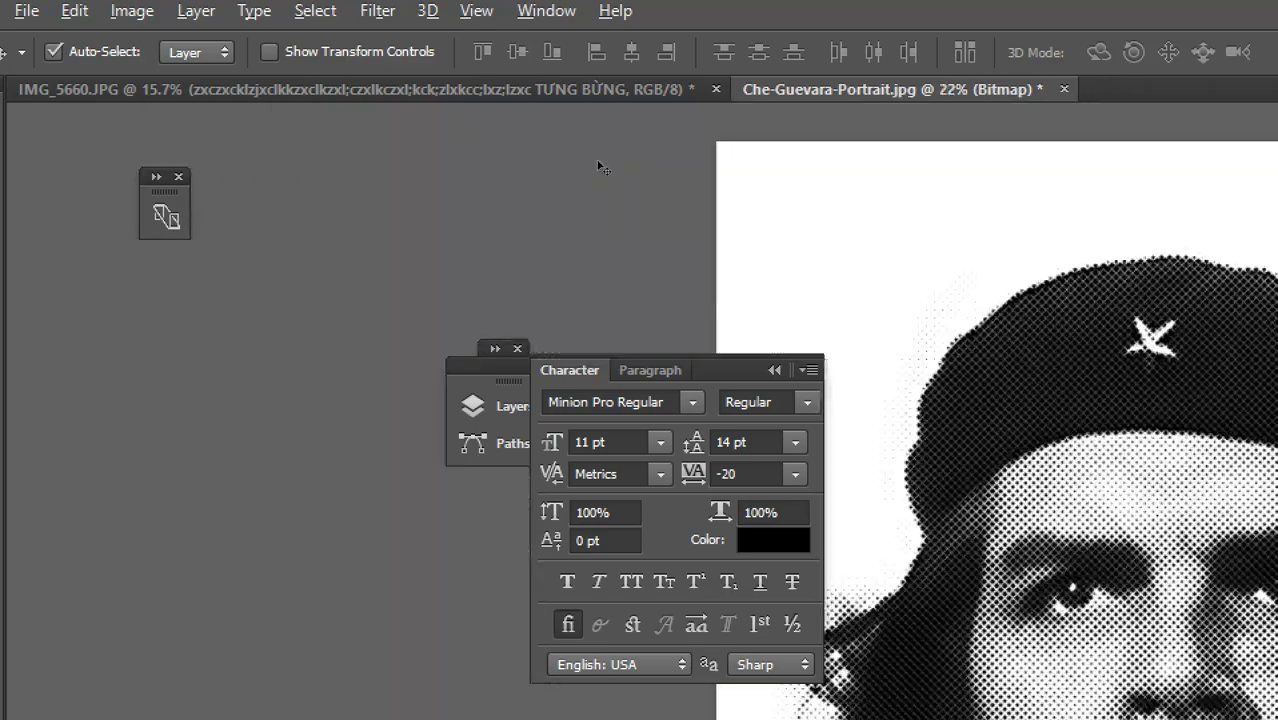
scroll(615, 185, "up", 1)
scroll(616, 178, "up", 1)
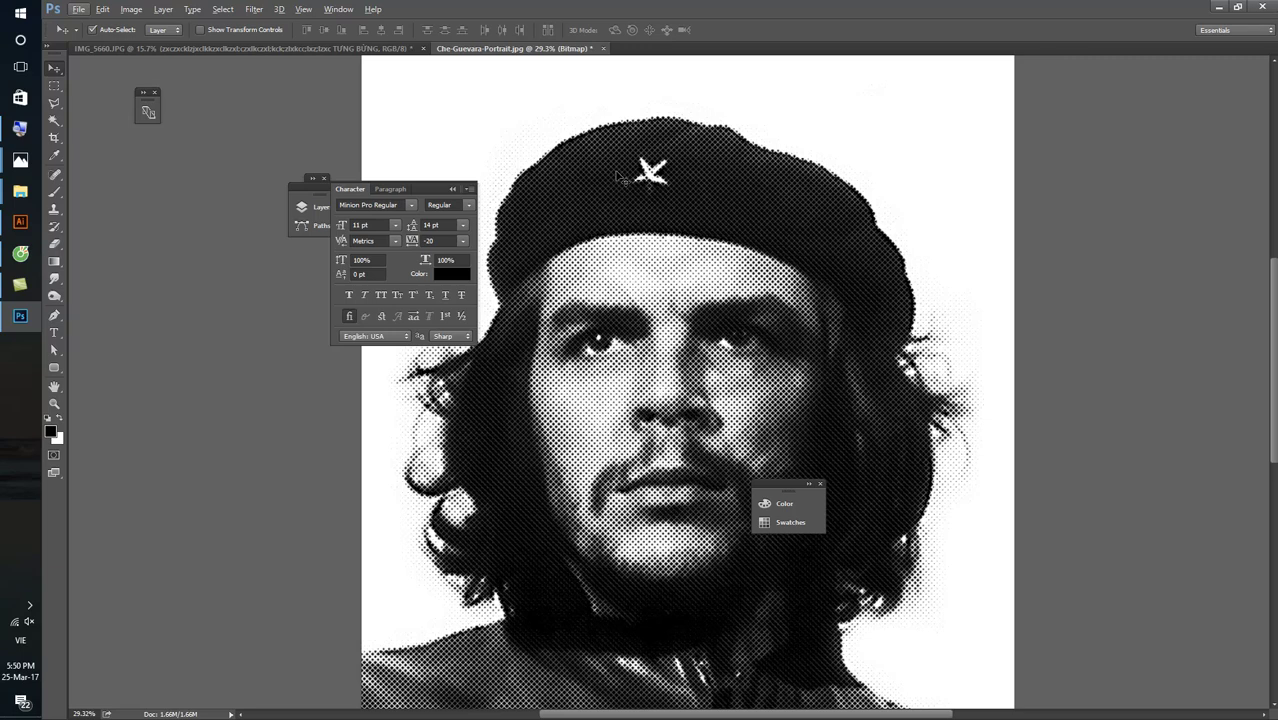
scroll(660, 290, "up", 1)
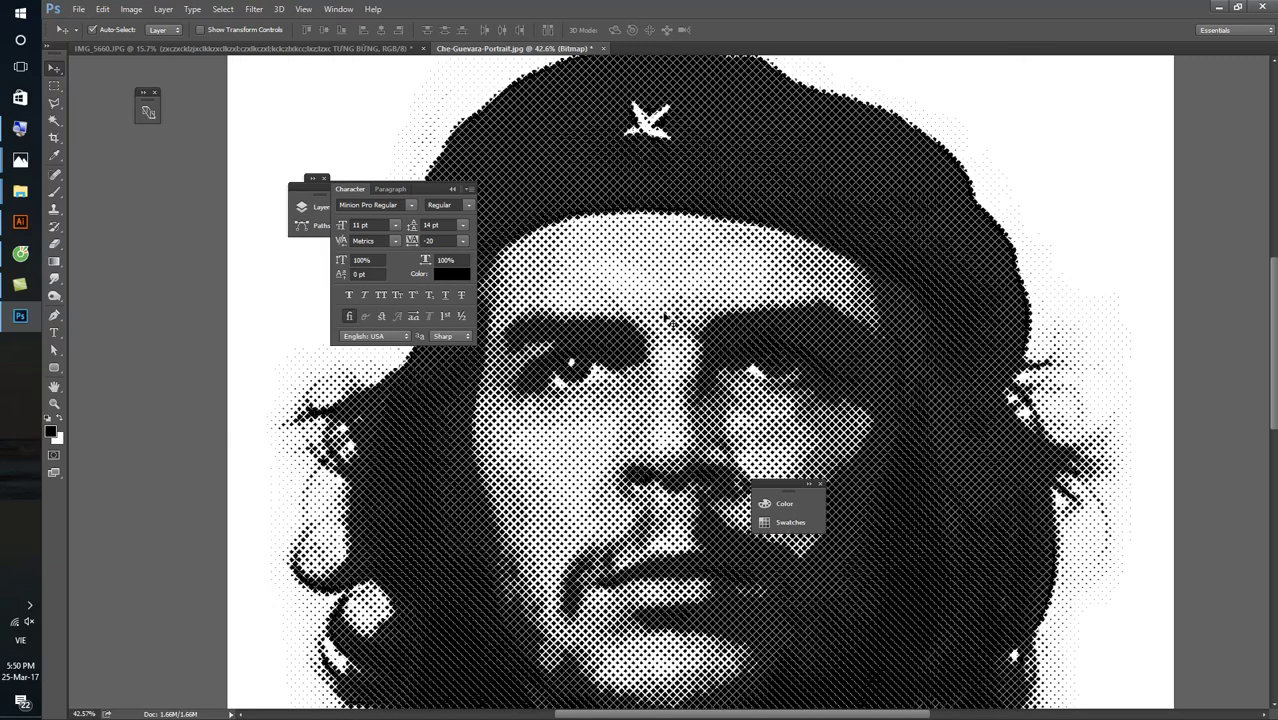
scroll(670, 315, "up", 1)
scroll(676, 310, "down", 4)
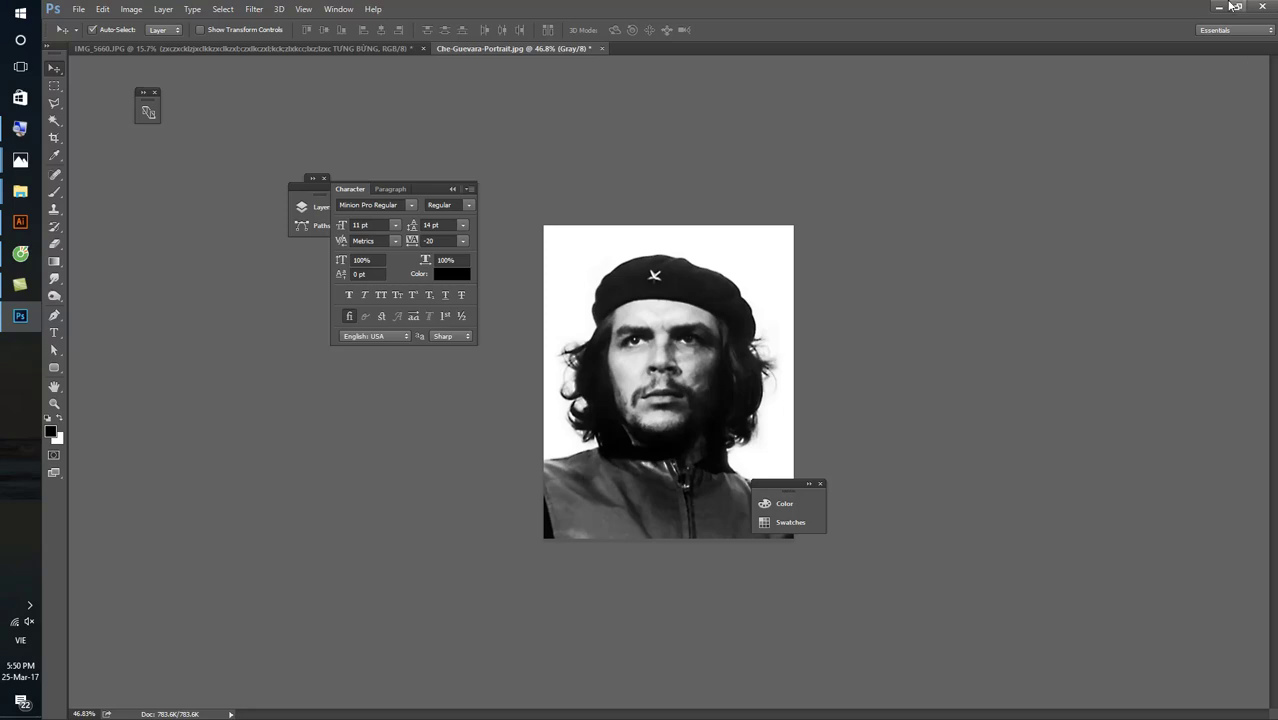
- Go up to the BÀI TẬP folder and rename BÀI TẬP SÁCH to '1 BÀI TẬP SÁCH'
left_click(1217, 6)
key("BackSpace")
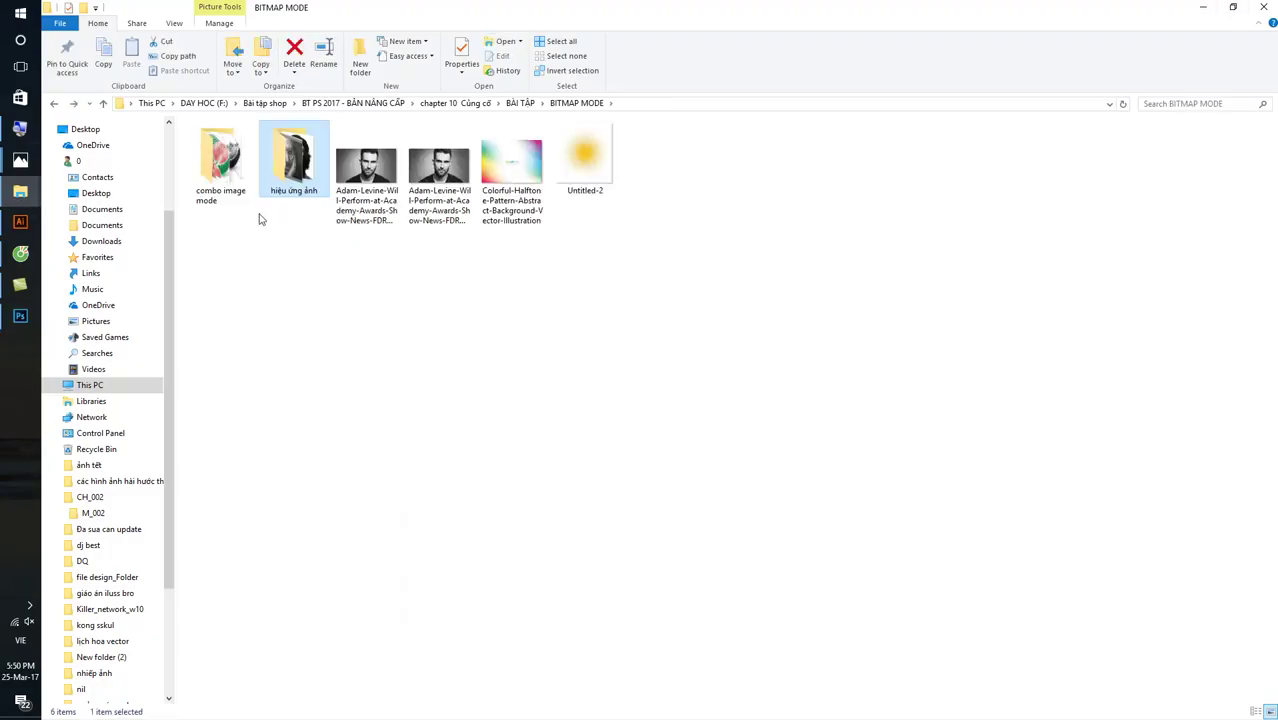
key("BackSpace")
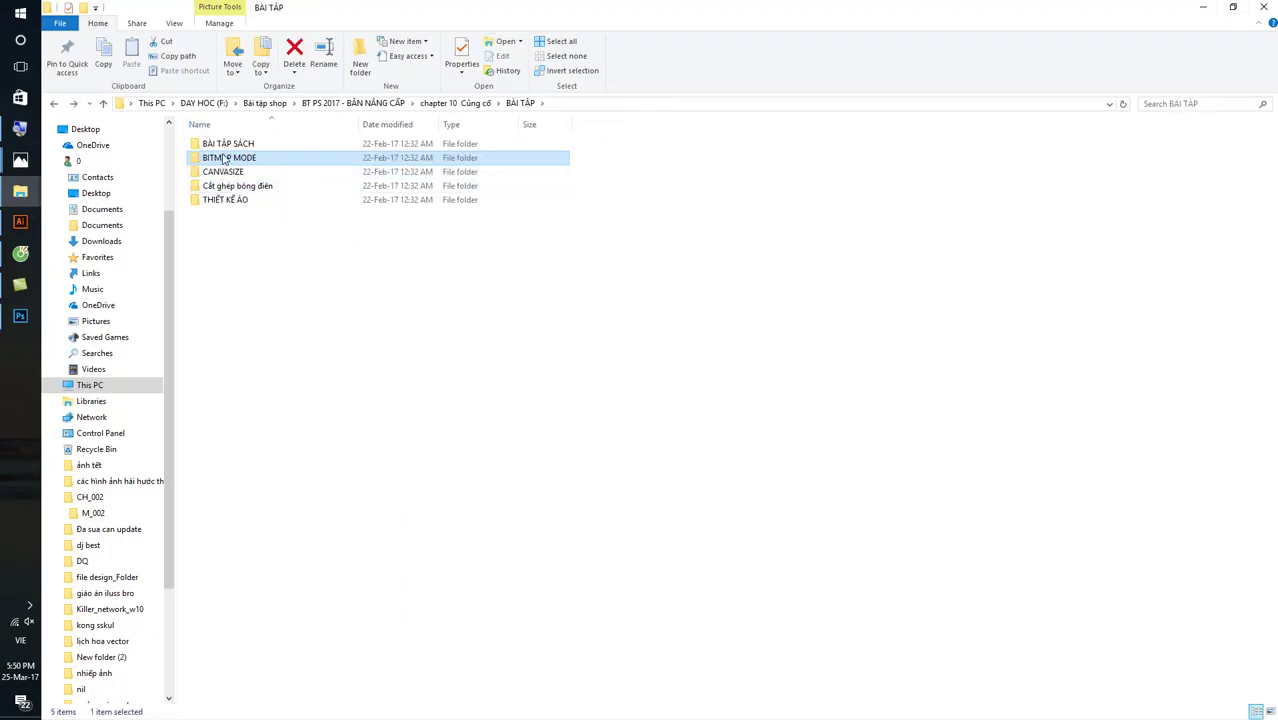
left_click(224, 160)
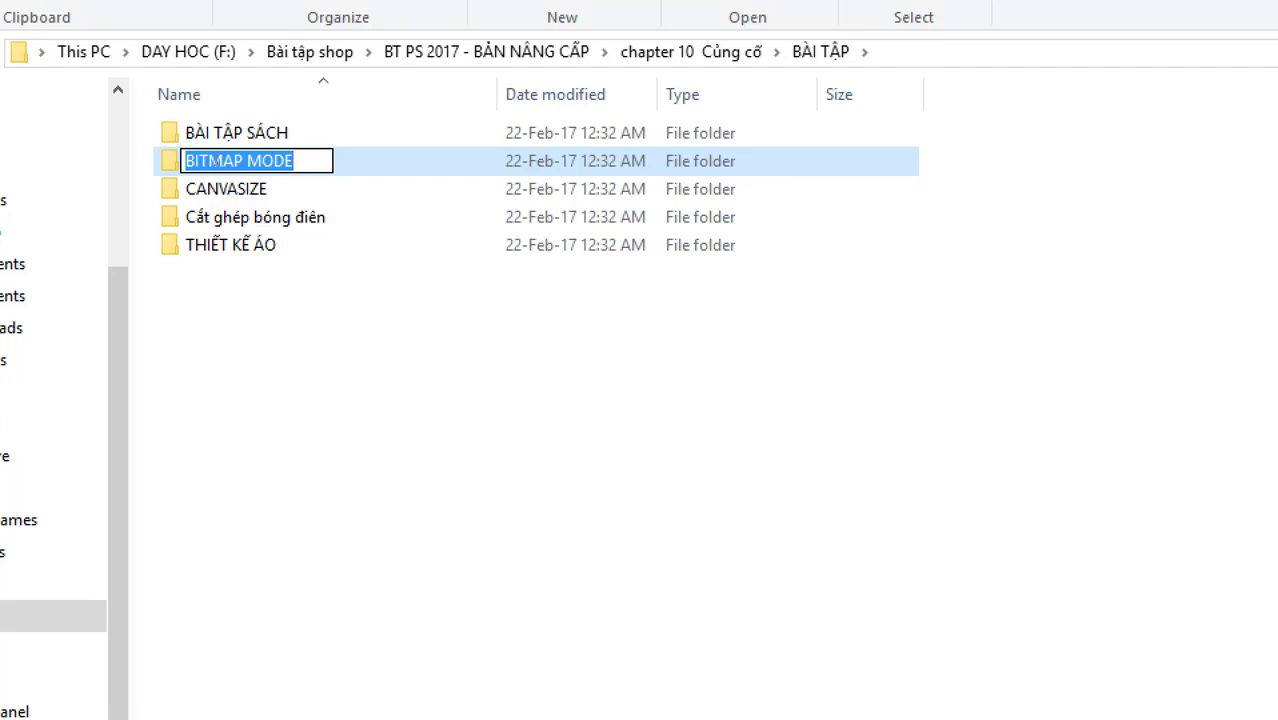
left_click(234, 145)
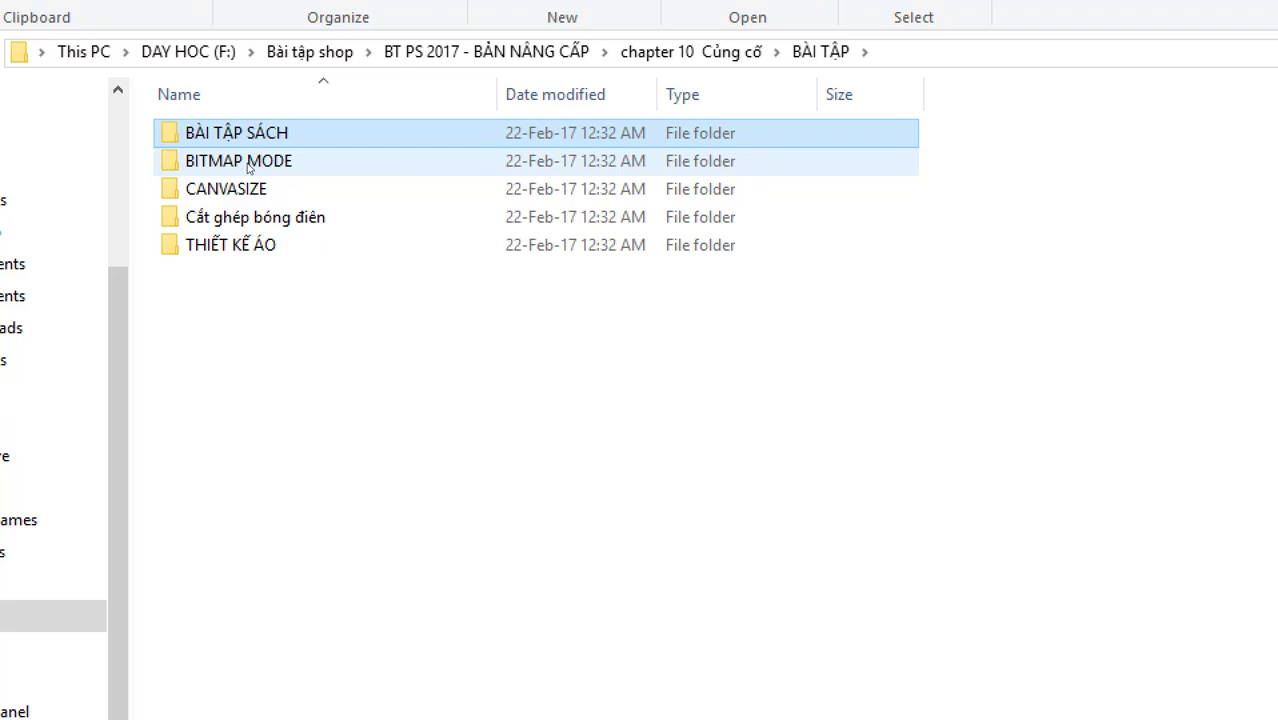
key("F2")
key("Home")
type("1")
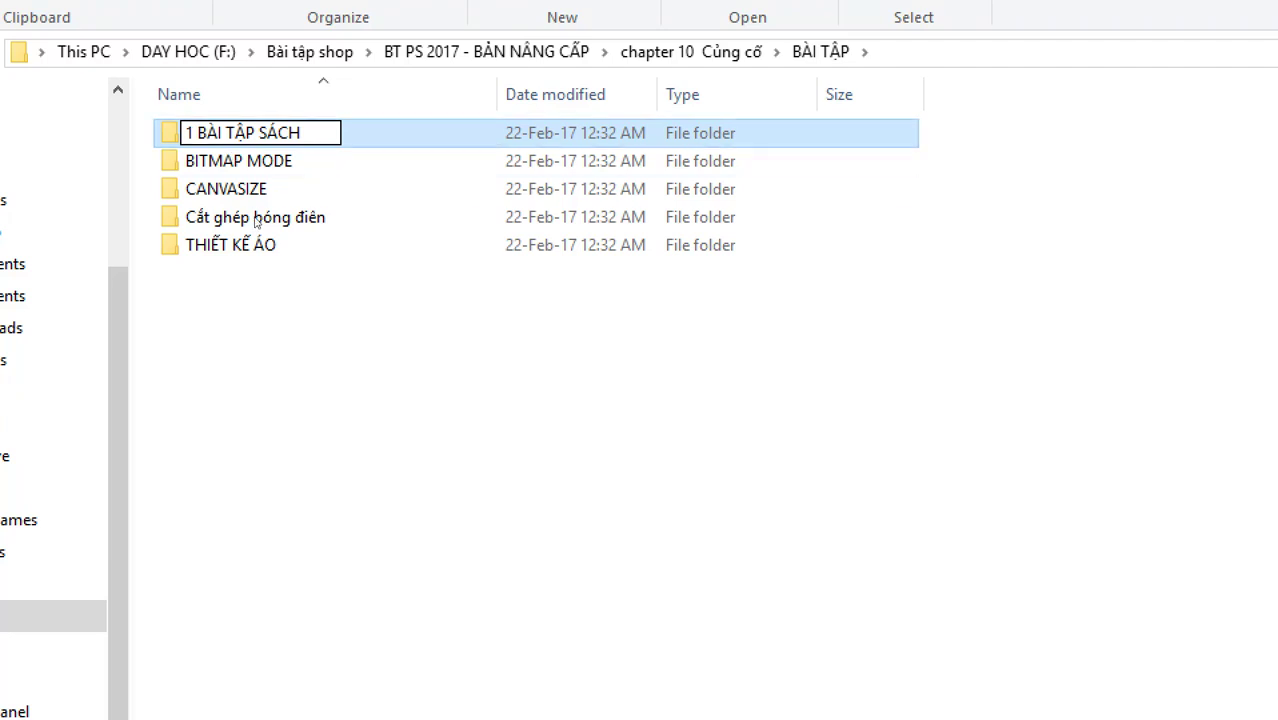
key("Return")
- Rename BITMAP MODE to '2 BITMAP MODE', then open the 1 BÀI TẬP SÁCH folder
left_click(216, 161)
key("F2")
key("Home")
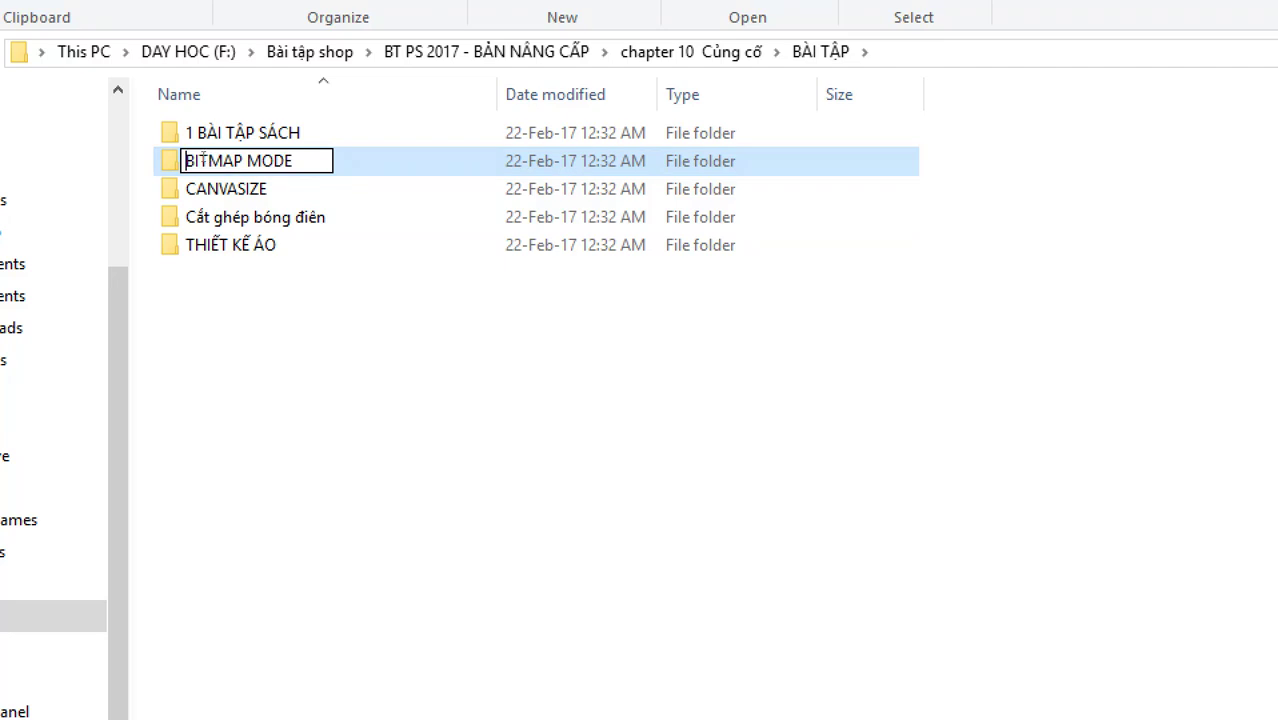
type("2")
key("Return")
left_click(249, 163)
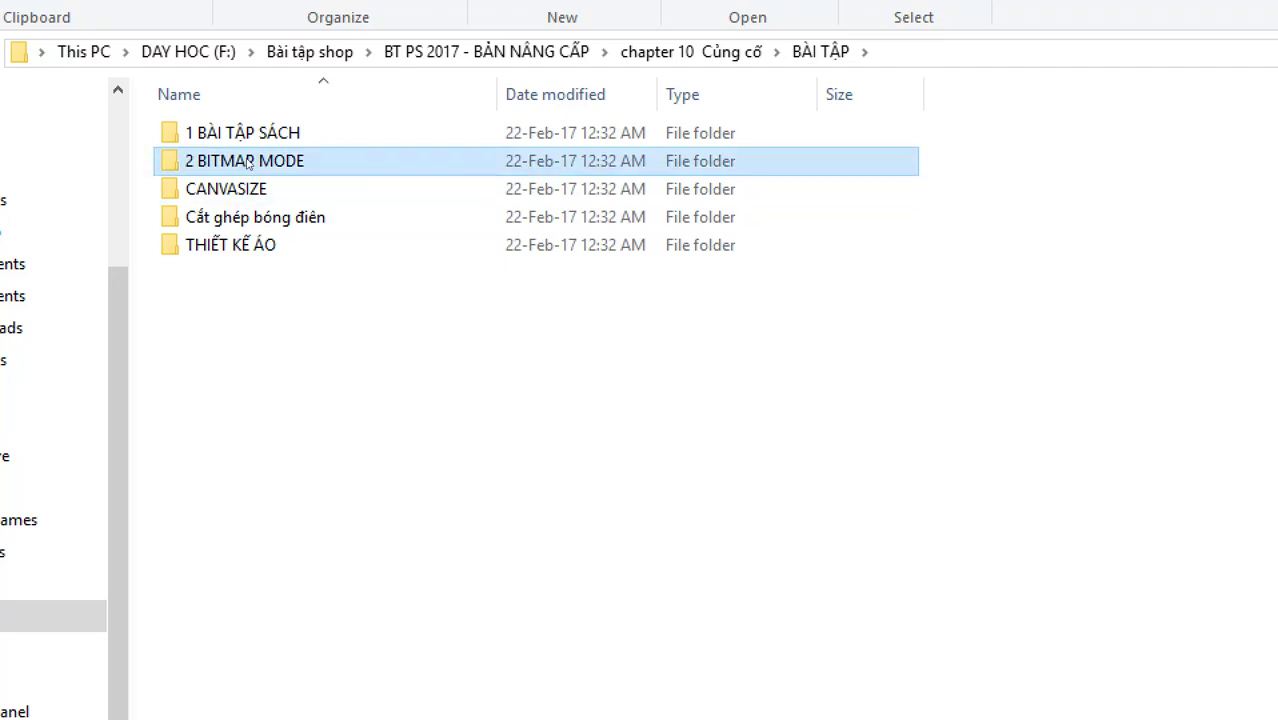
double_click(253, 141)
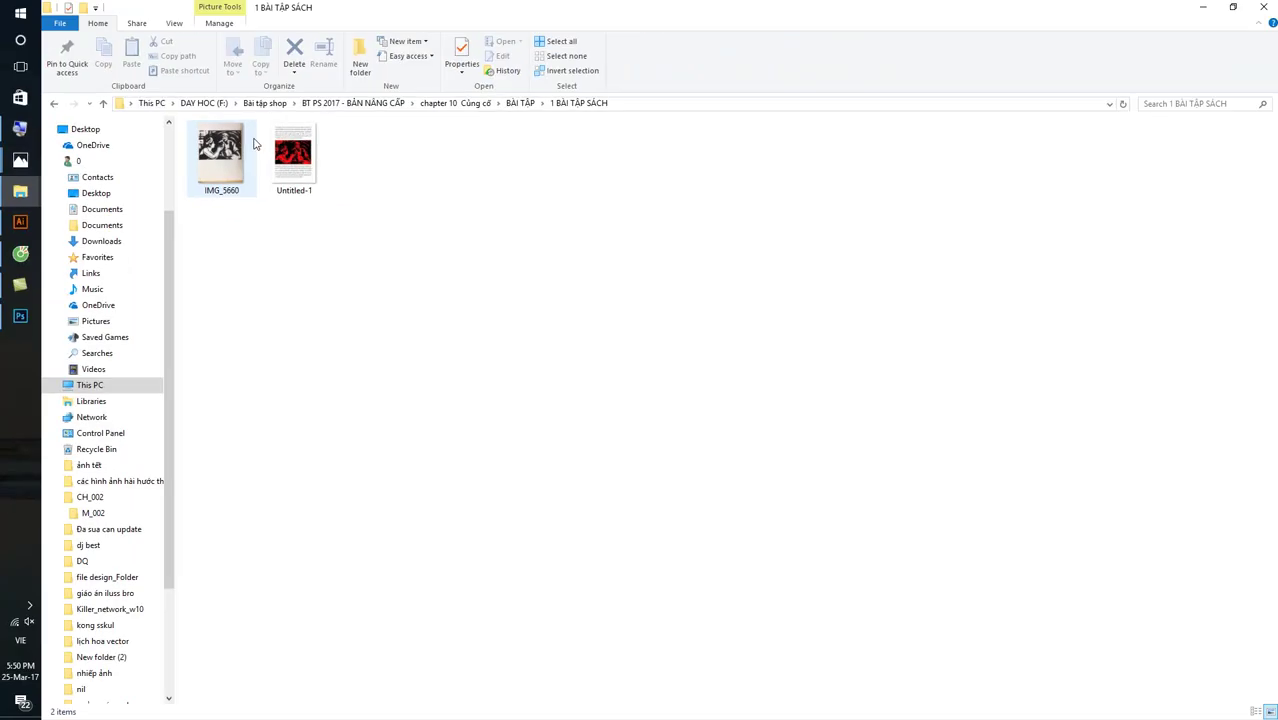
- Return to the IMG_5660 document in Photoshop and step back through its earlier edits
left_click(20, 316)
left_click(197, 49)
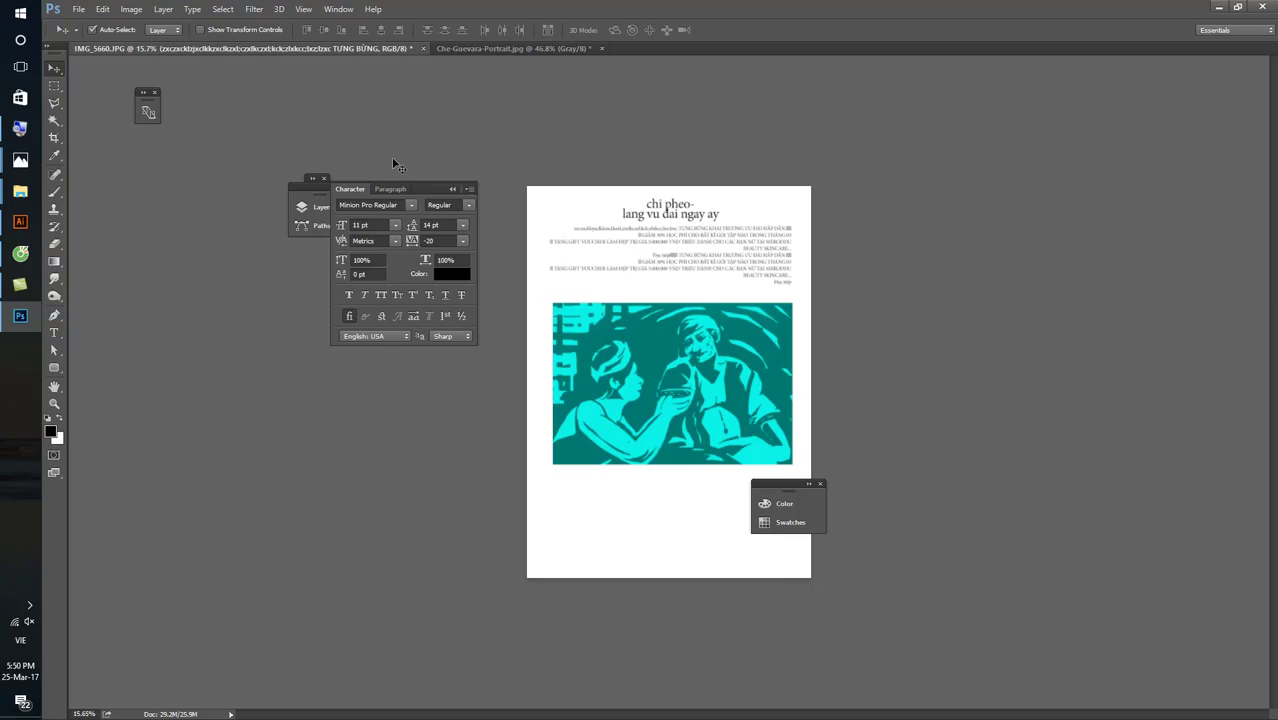
key("F12")
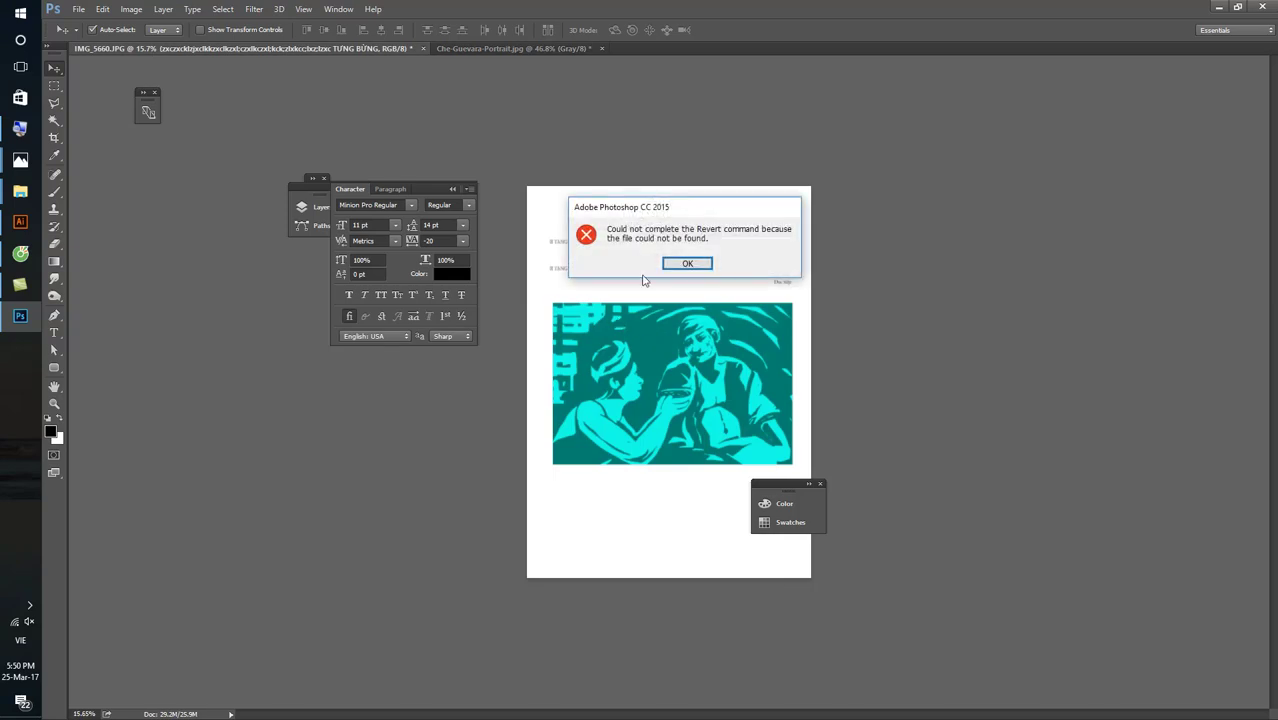
left_click(673, 263)
key("ctrl+alt+z")
key("ctrl+alt+z")
key("ctrl+alt+z")
key("ctrl+alt+z")
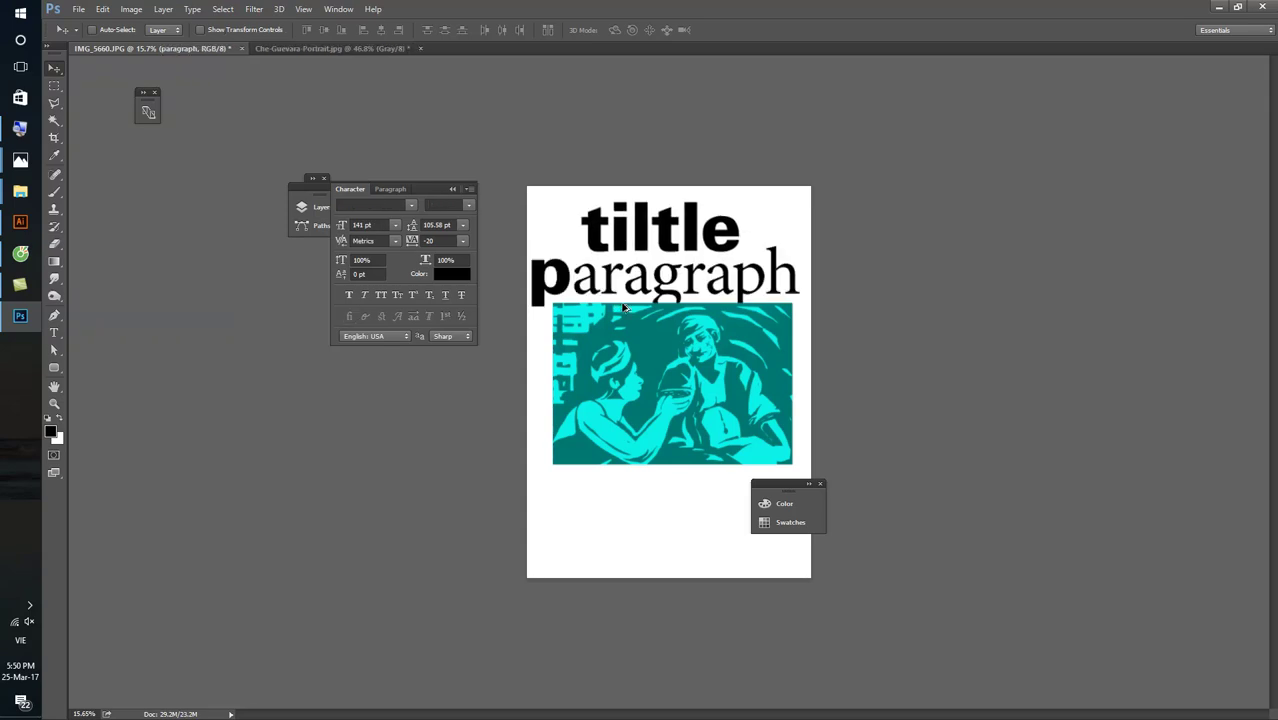
key("ctrl+alt+z")
- Undo the title, paragraph and white layer, leaving the teal artwork, and open its layer styles
key("ctrl+alt+z")
key("ctrl+alt+z")
key("ctrl+alt+z")
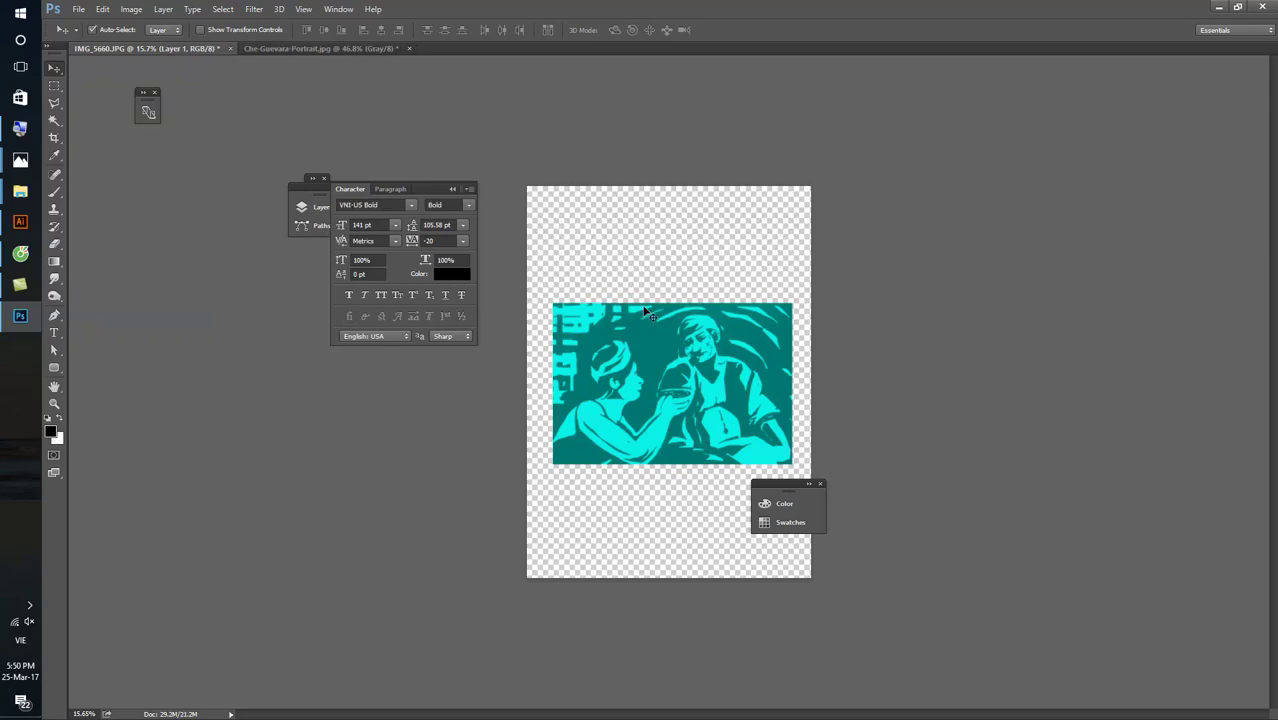
key("F7")
key("ctrl+alt+z")
key("ctrl+alt+z")
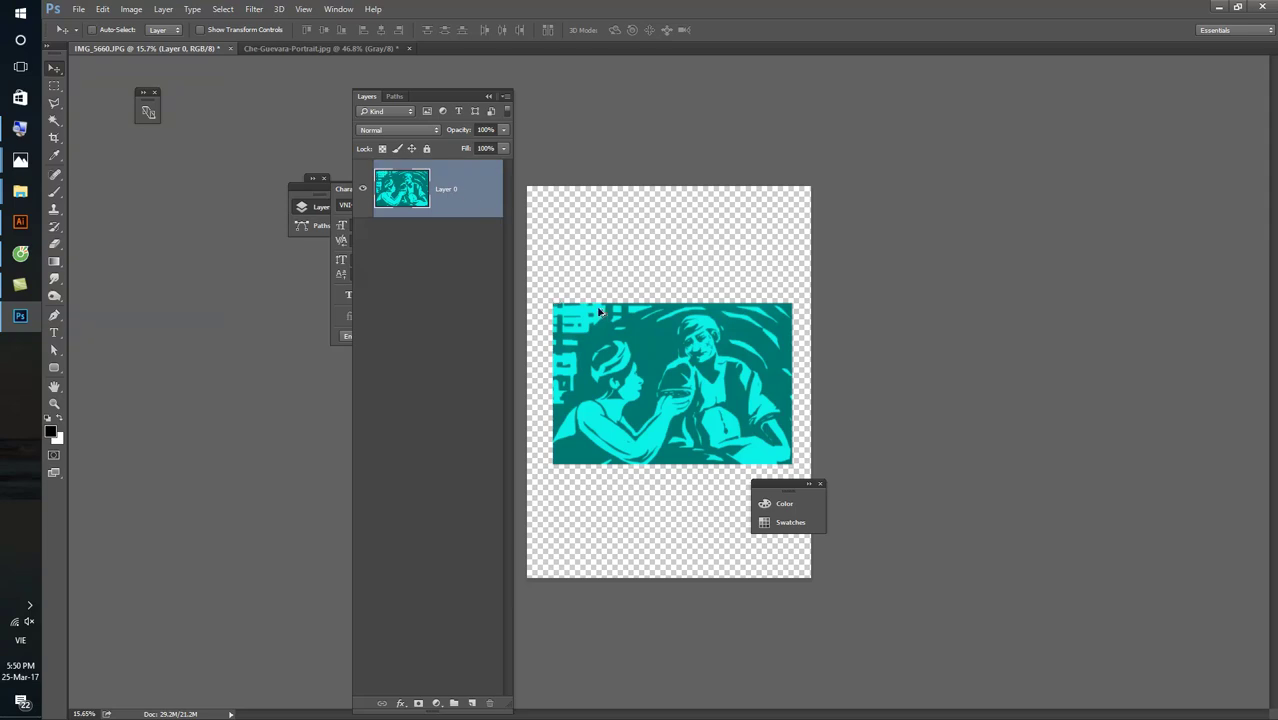
key("ctrl+alt+z")
key("ctrl+alt+z")
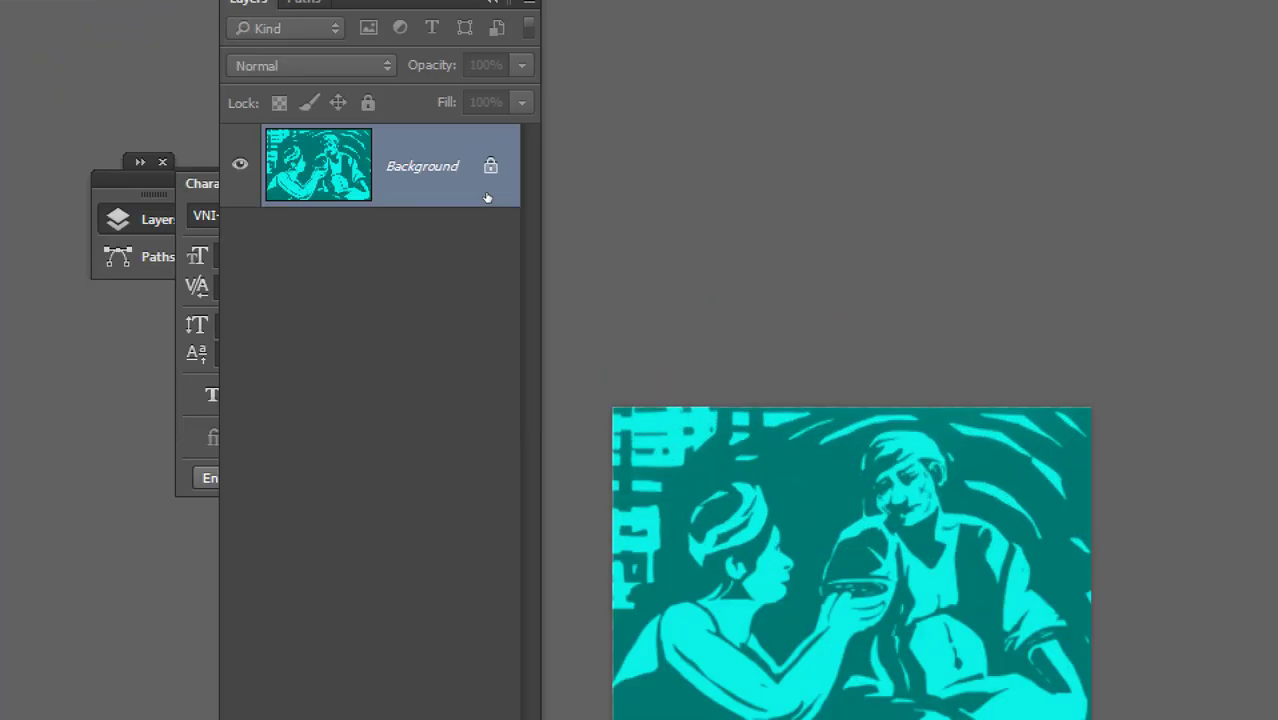
double_click(487, 197, "alt")
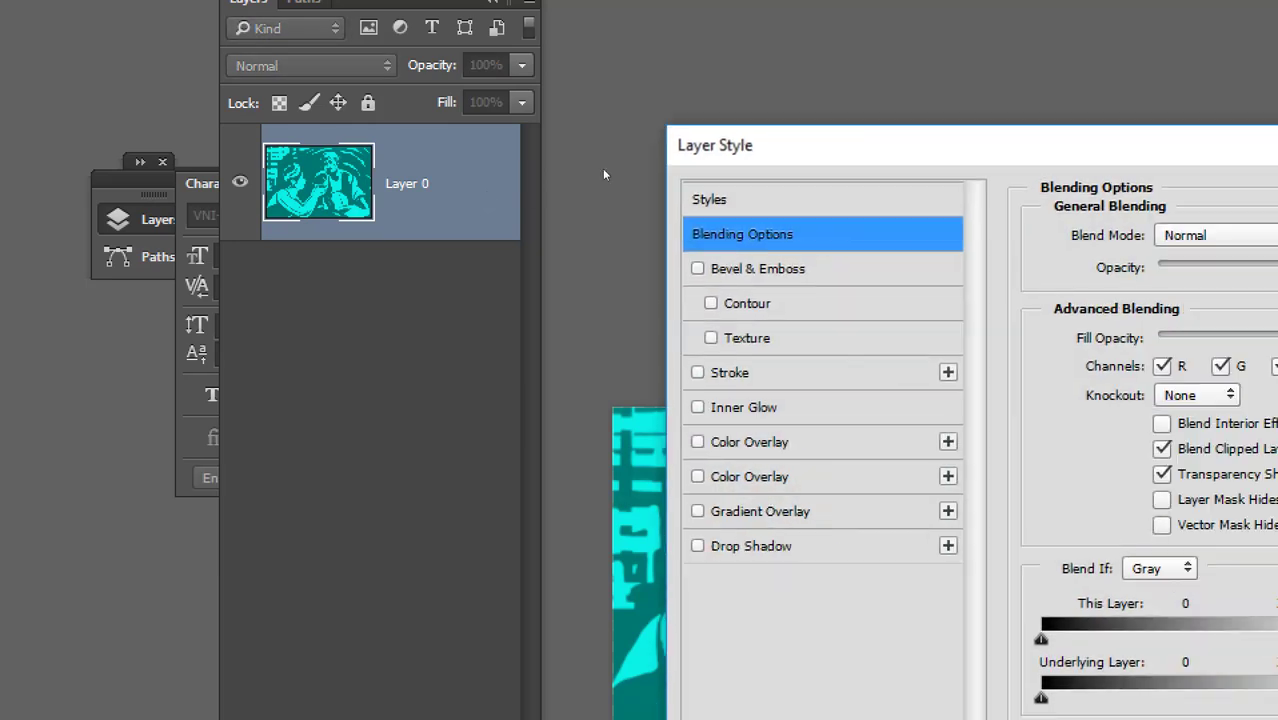
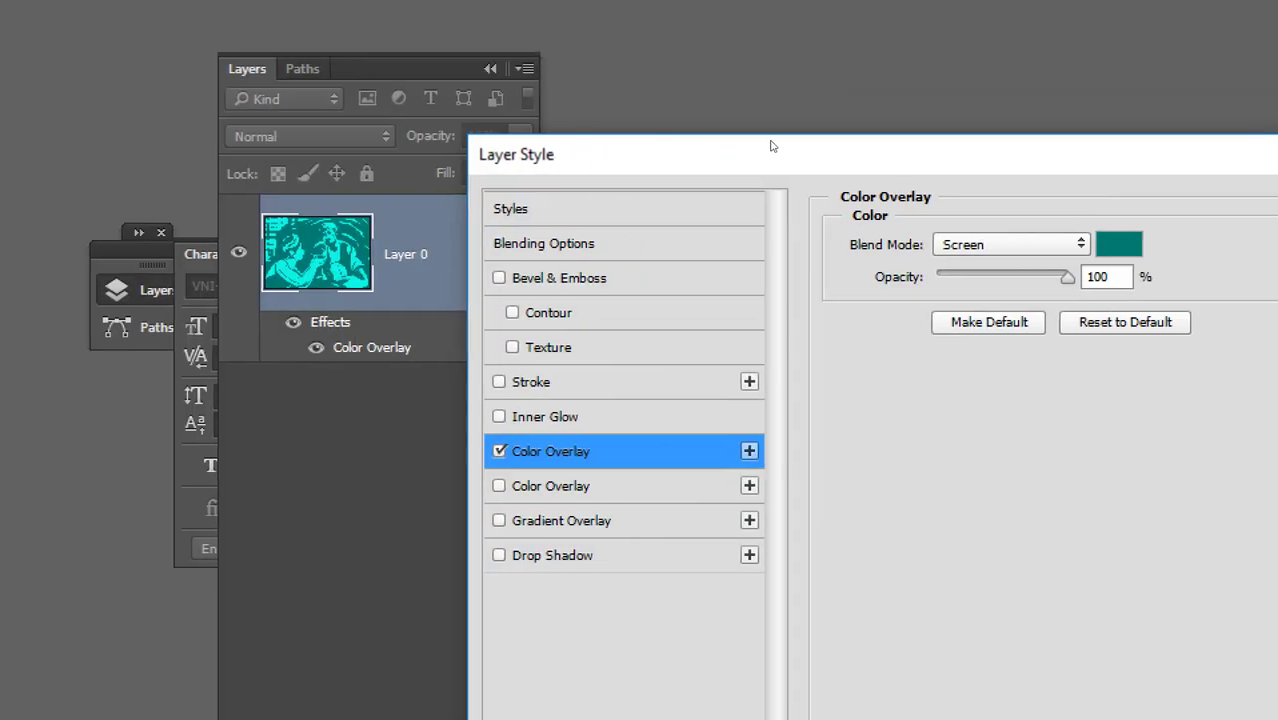
- Accept the teal Color Overlay in Screen blend mode at 100% opacity
left_click_drag(838, 145, 686, 144)
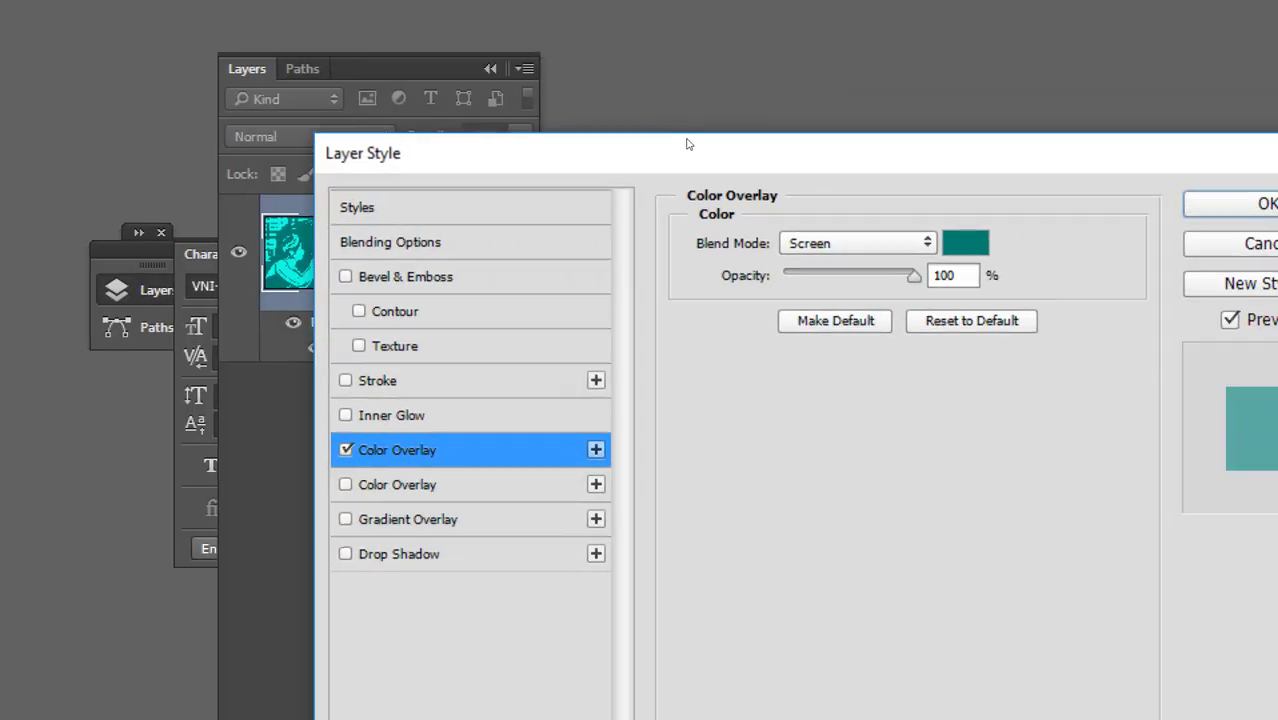
key("Return")
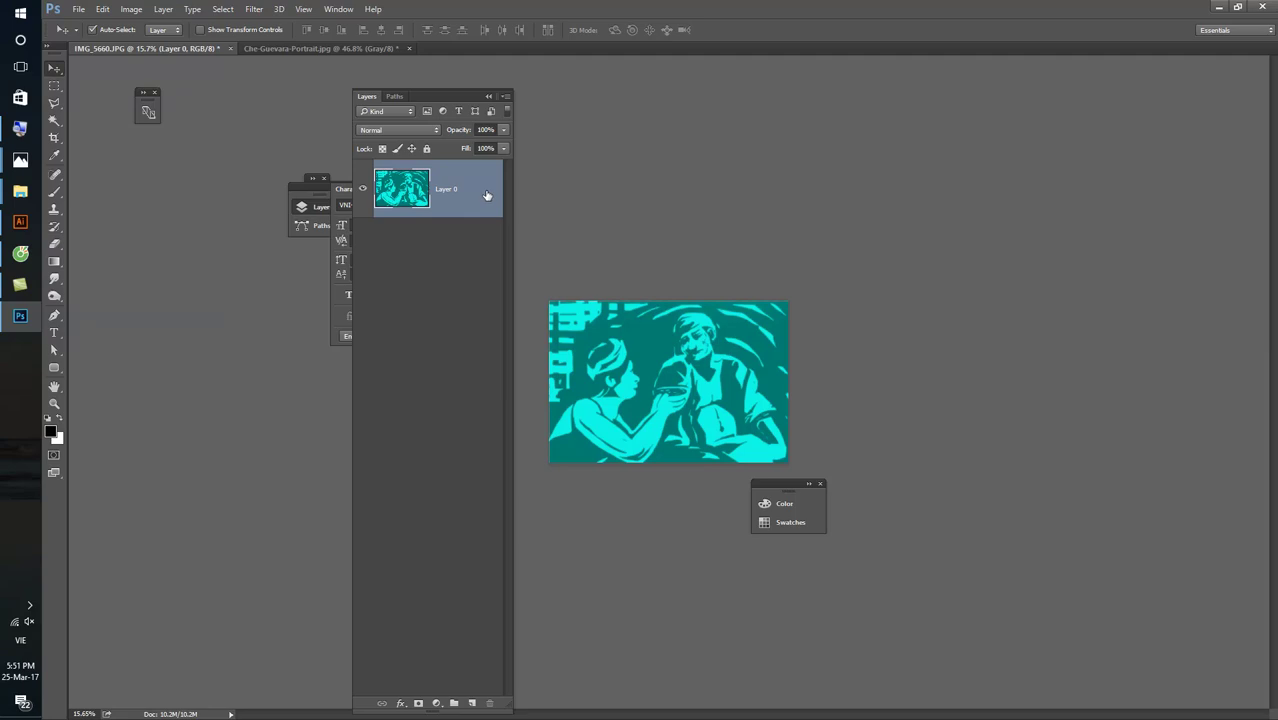
- Collapse the Layers panel and add a 'tiltle' text line near the image centre
left_click(488, 97)
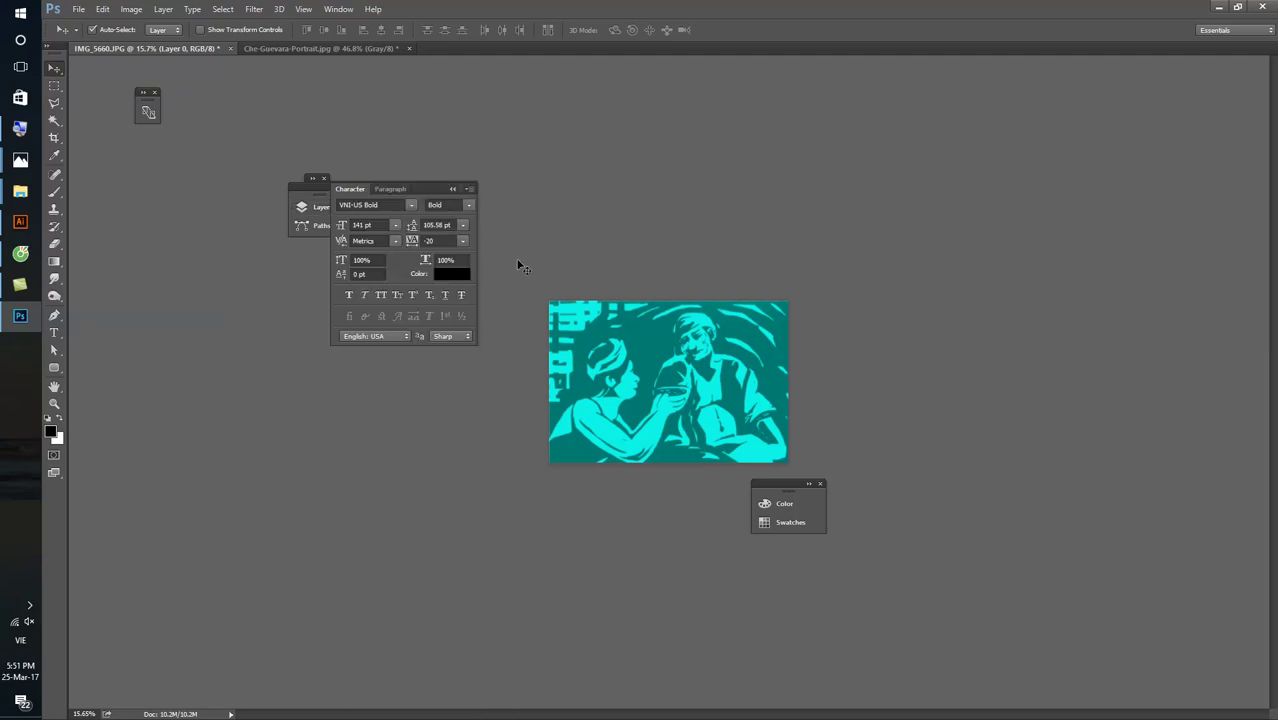
key("t")
scroll(613, 340, "up", 5)
left_click(613, 340)
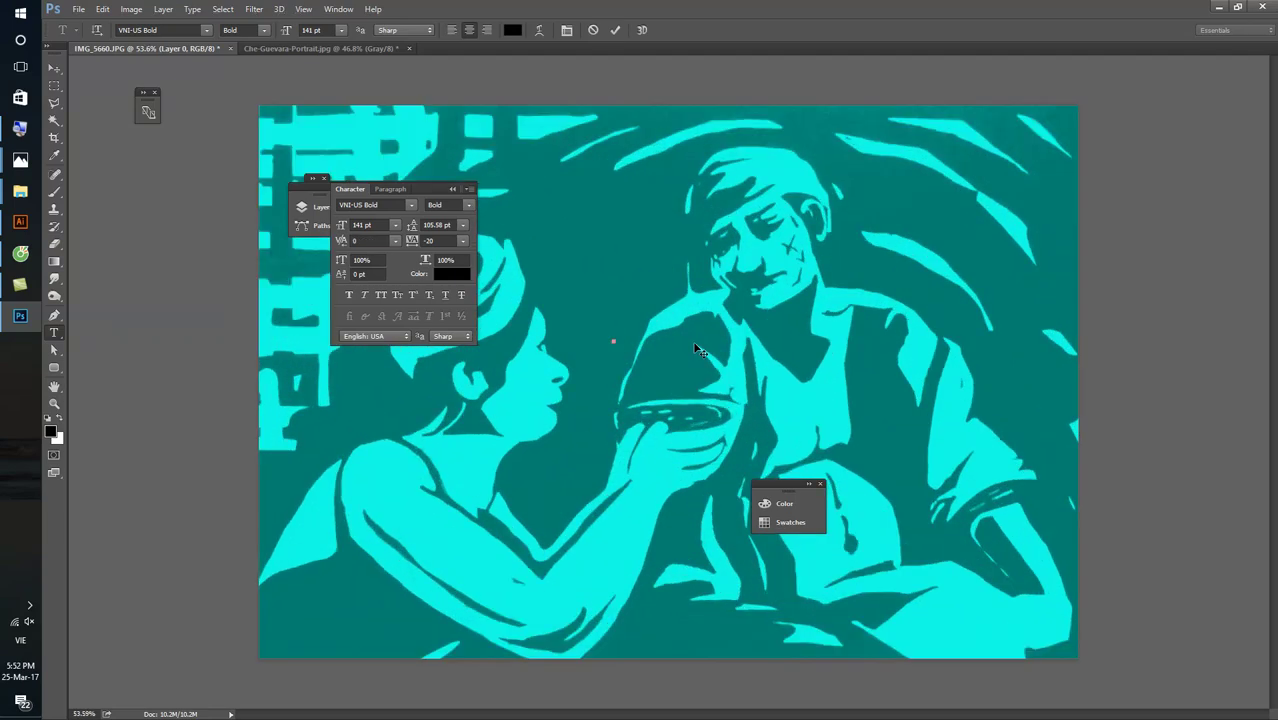
type("tiltle")
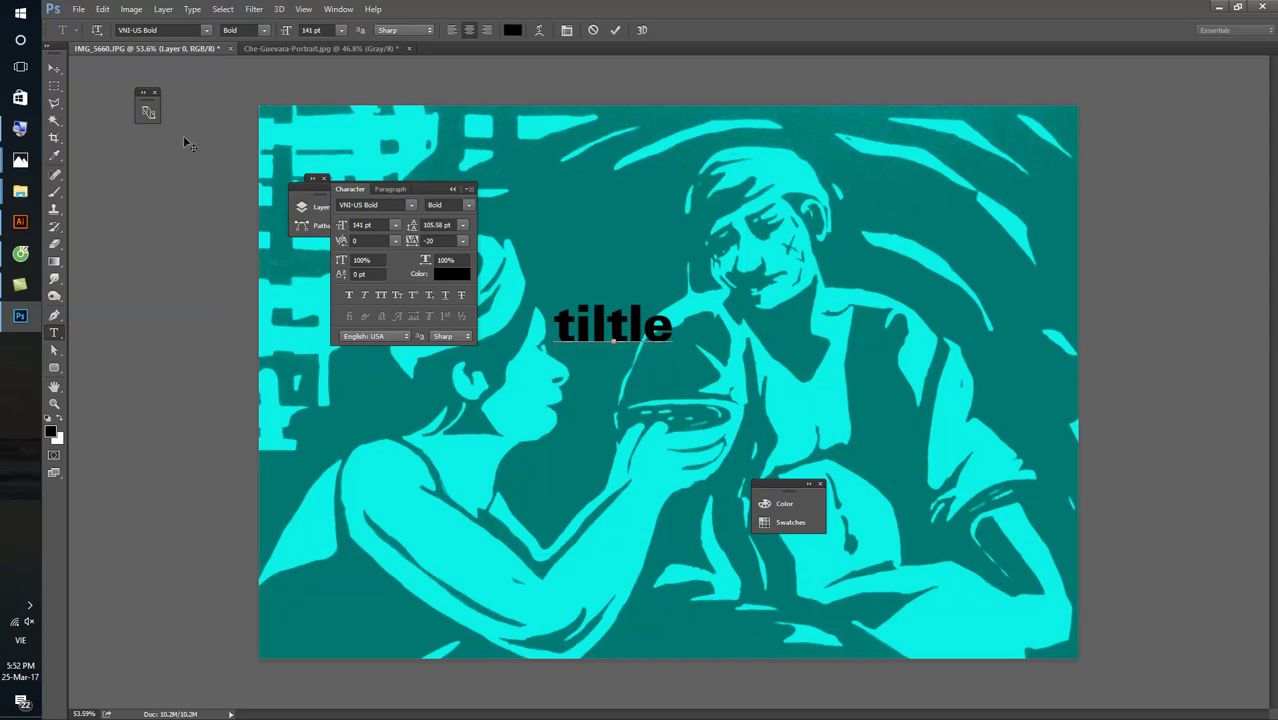
left_click(54, 67)
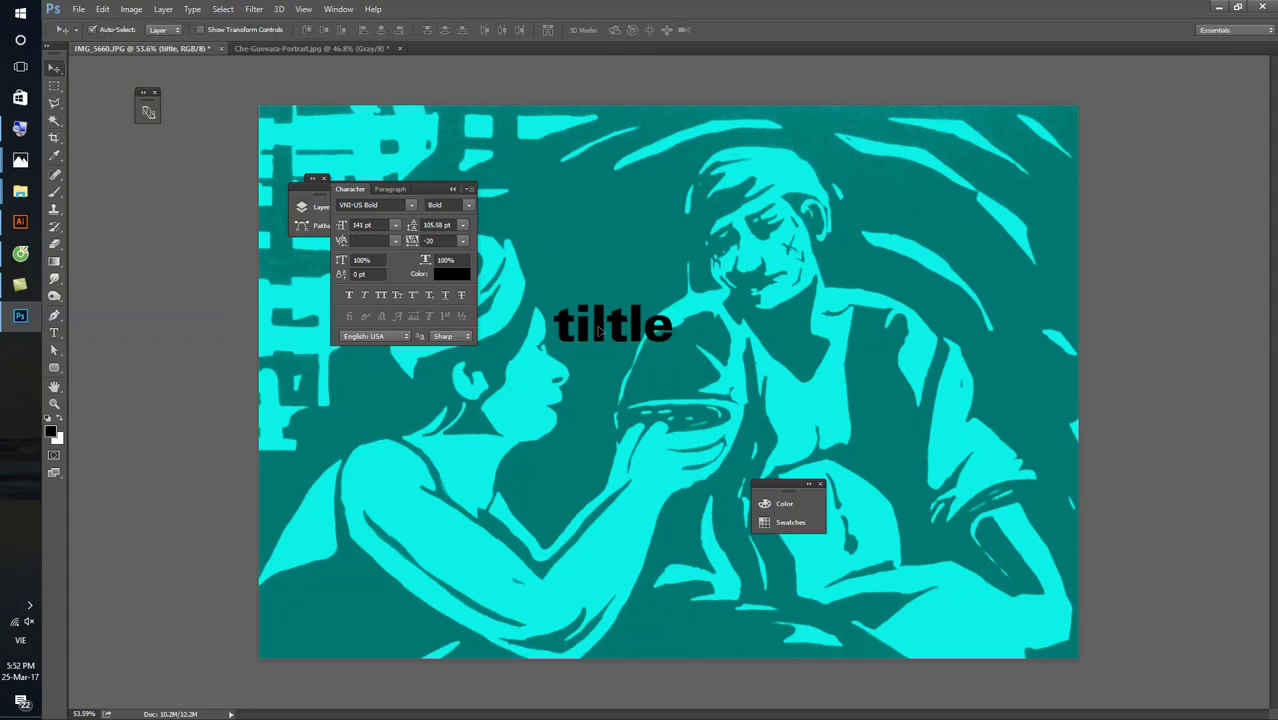
- Duplicate the text line just below and retype the copy as 'paragraph'
mouse_move(599, 332)
left_mouse_down()
mouse_move(659, 317)
mouse_move(659, 370)
mouse_move(735, 350)
left_mouse_up()
key("t")
key("BackSpace")
key("BackSpace")
type("pr")
key("BackSpace")
type("aa")
key("BackSpace")
key("BackSpace")
type("a")
key("BackSpace")
type("paragraph")
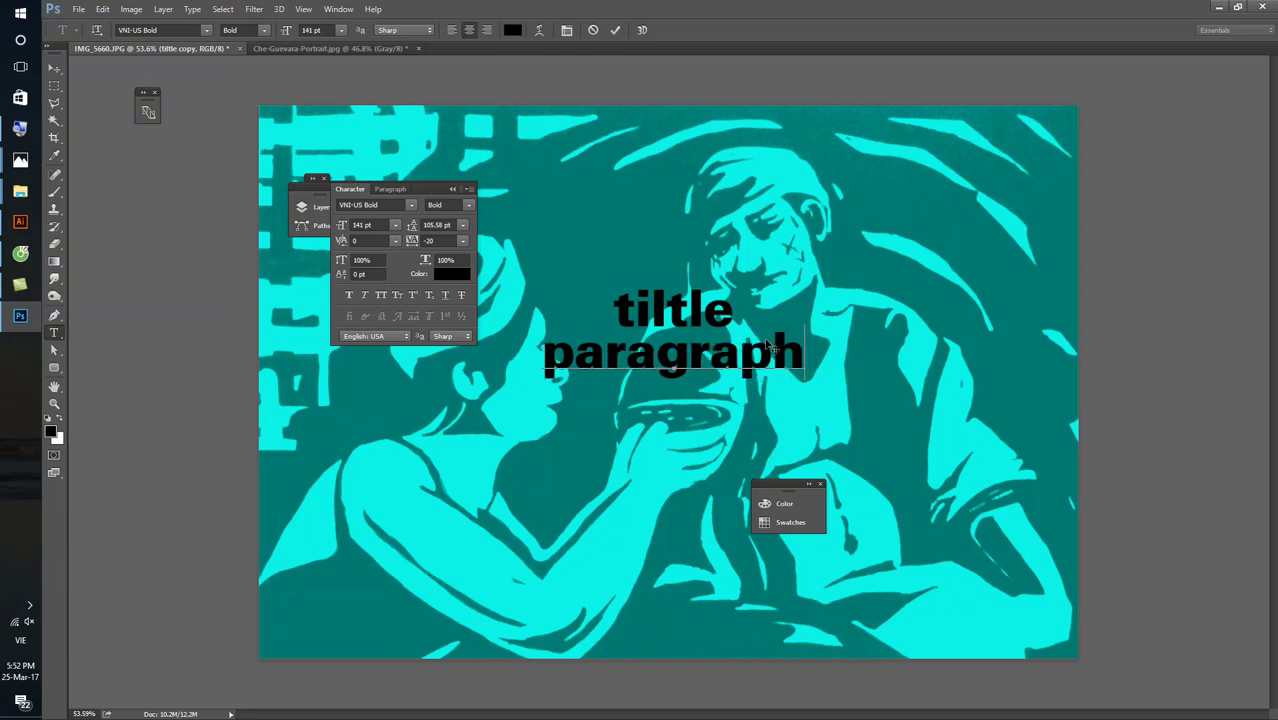
left_click(55, 67)
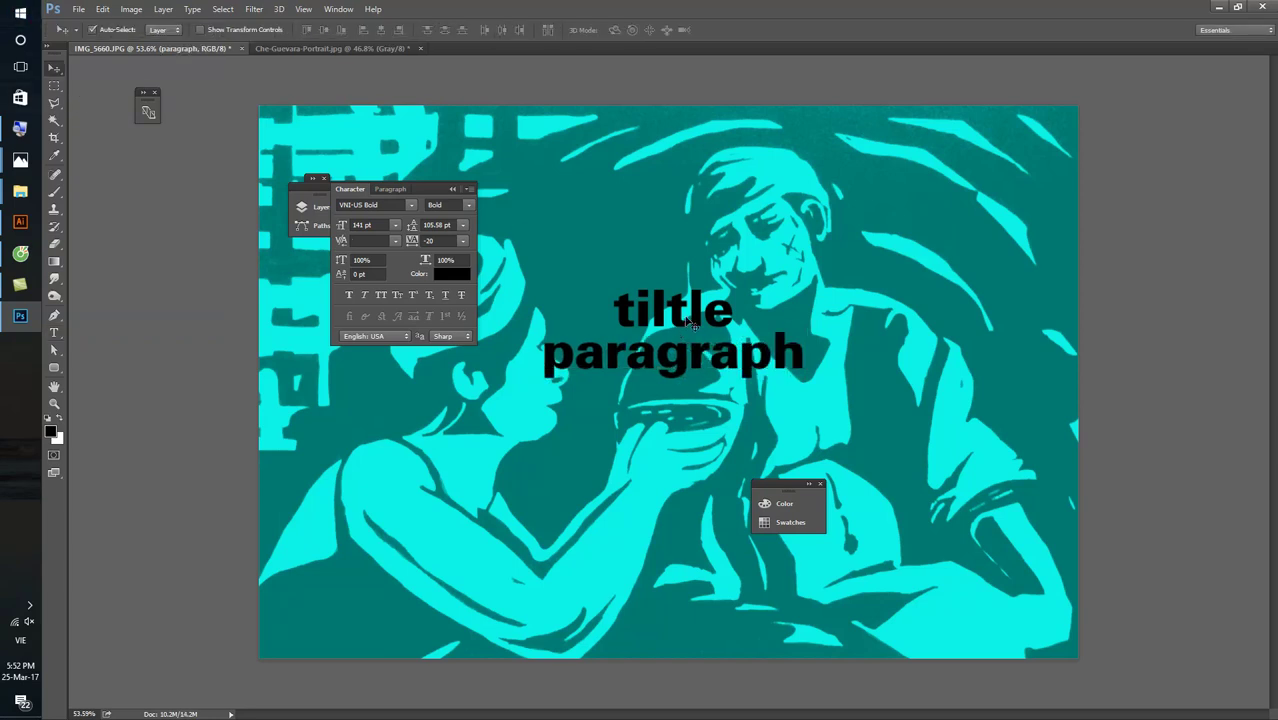
scroll(690, 318, "up", 2)
left_click_drag(690, 318, 659, 400)
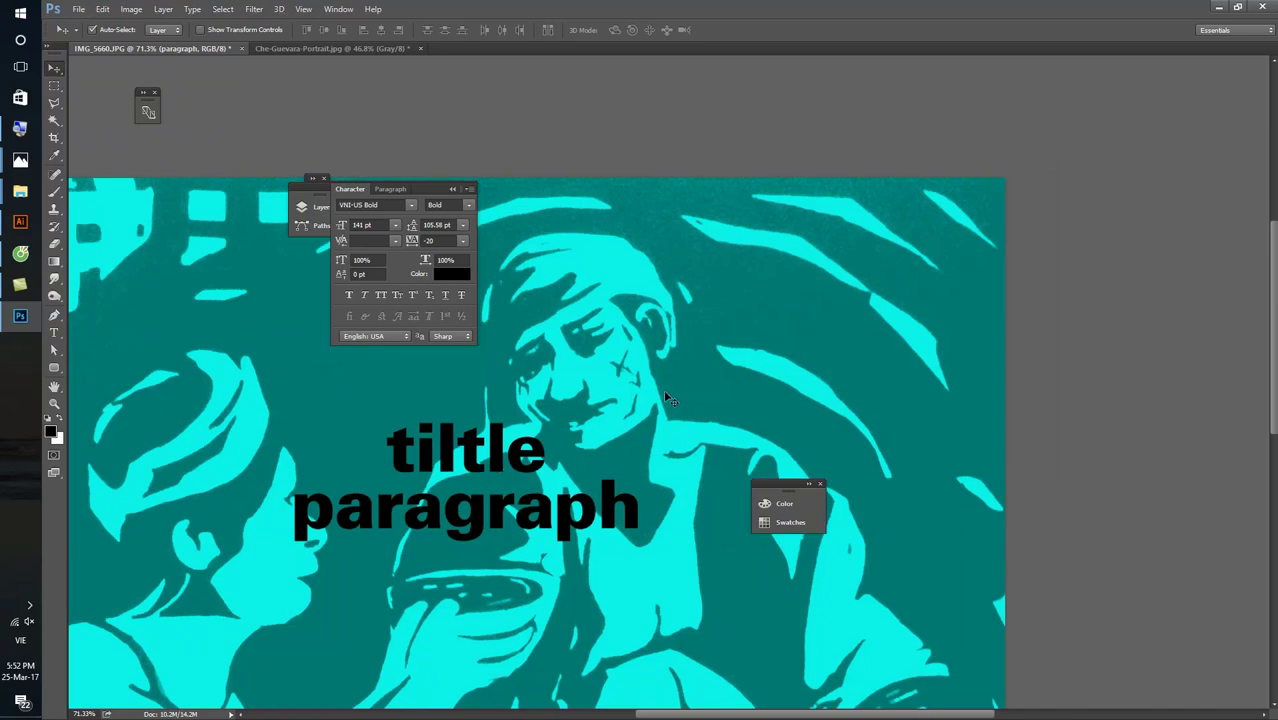
- Draw a text box over the man's head, then discard it empty
left_click(55, 335)
left_click_drag(563, 243, 903, 412)
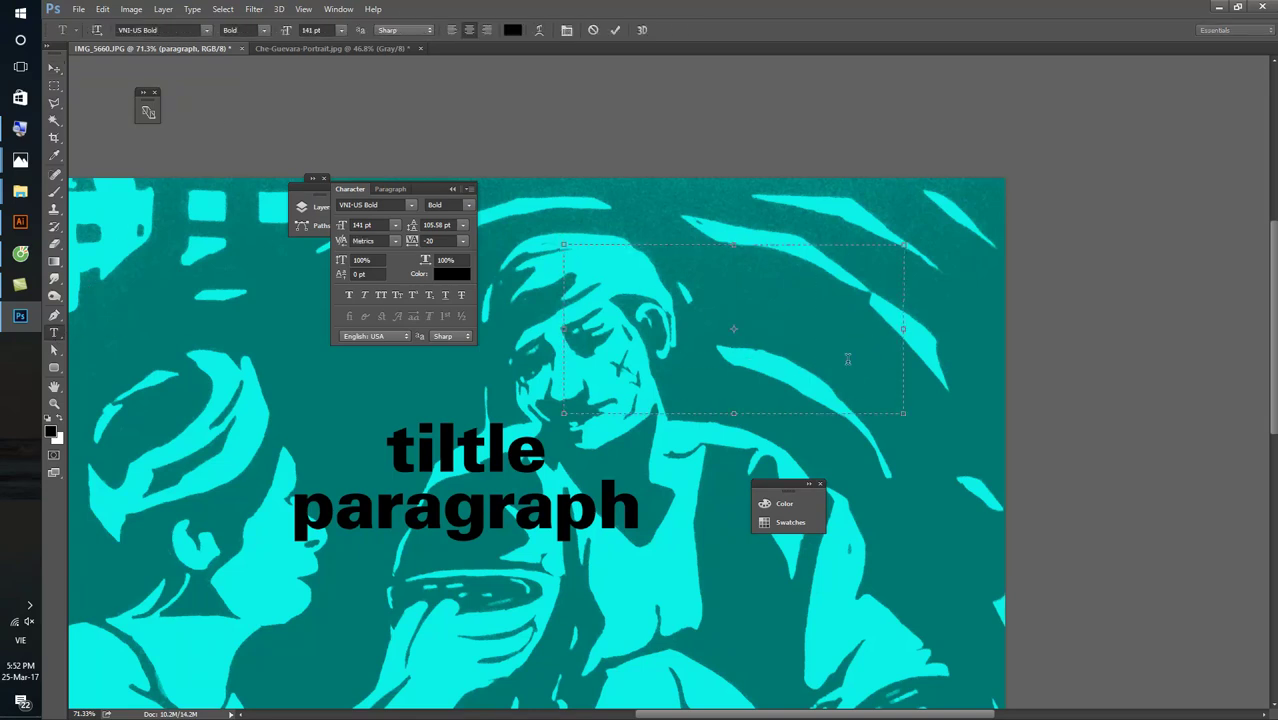
left_click(55, 68)
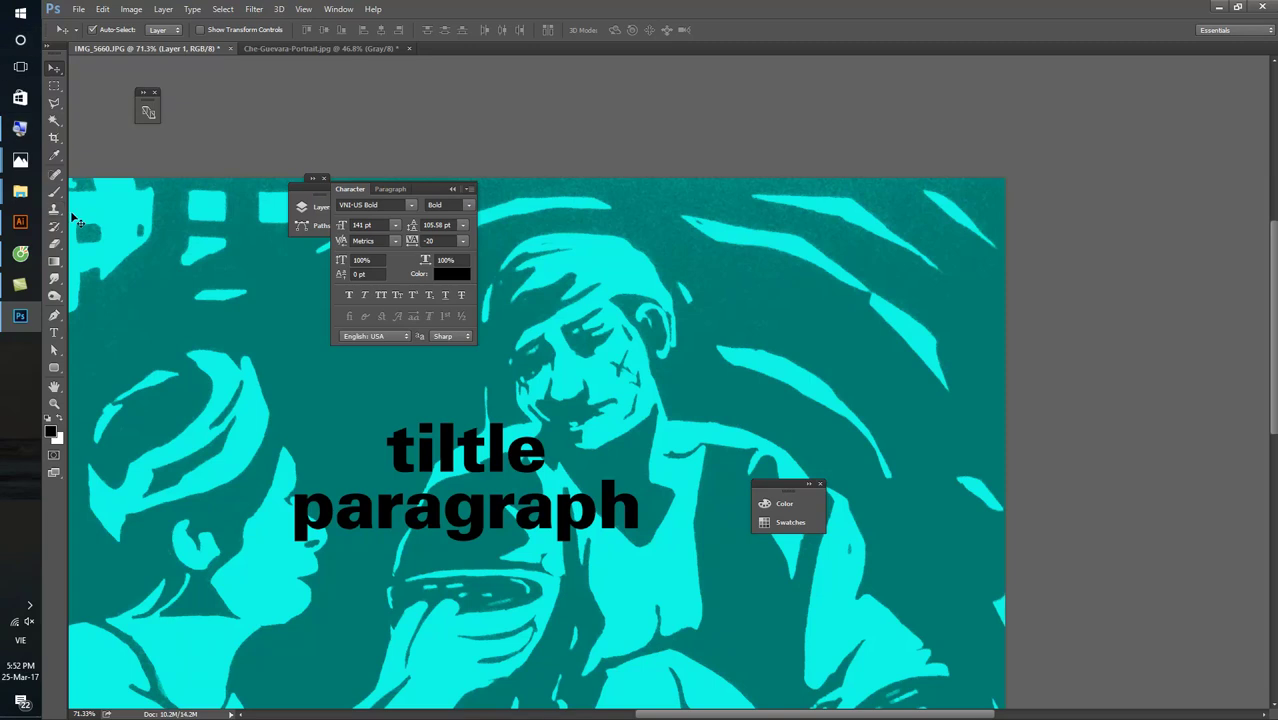
- Draw a text box above the man's face containing 'ajkfsdk-flksdfklsd-fklsd-fjlks'
left_click(54, 332)
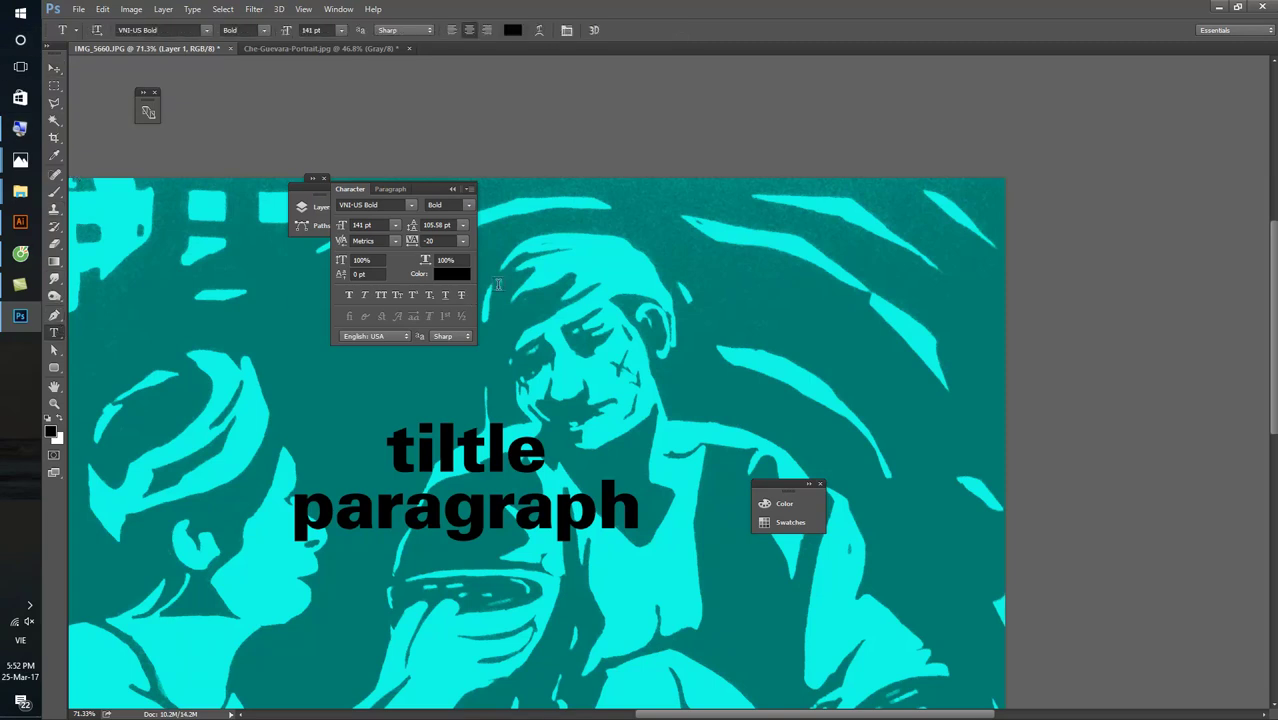
mouse_move(540, 215)
left_mouse_down()
mouse_move(710, 332)
mouse_move(918, 387)
left_mouse_up()
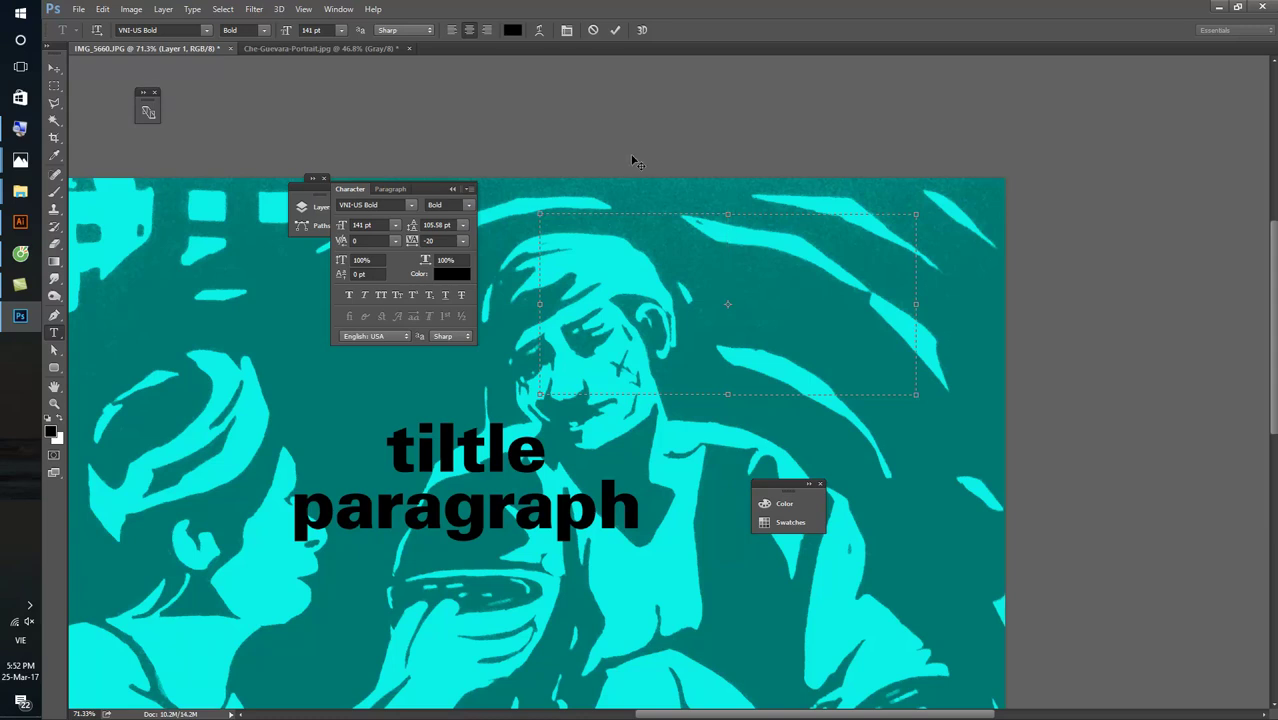
type("ajkfsdk-flksdfklsd-fklsd-fjlks")
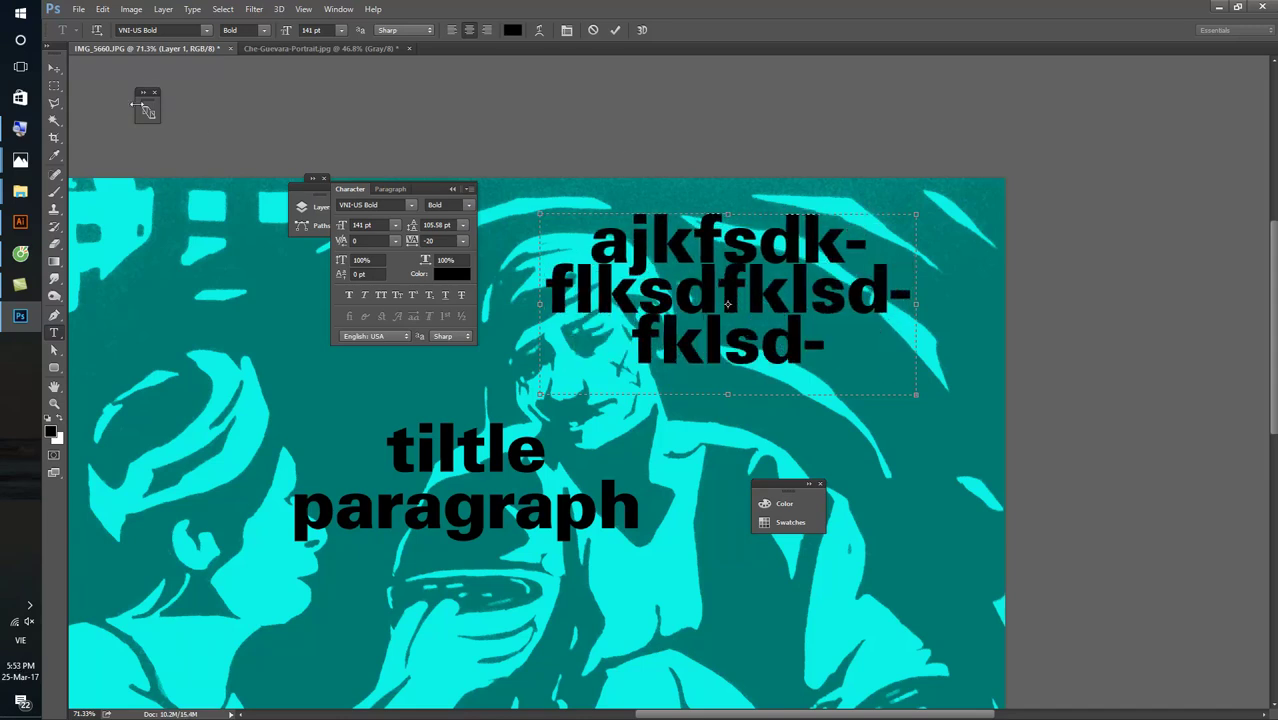
left_click(54, 67)
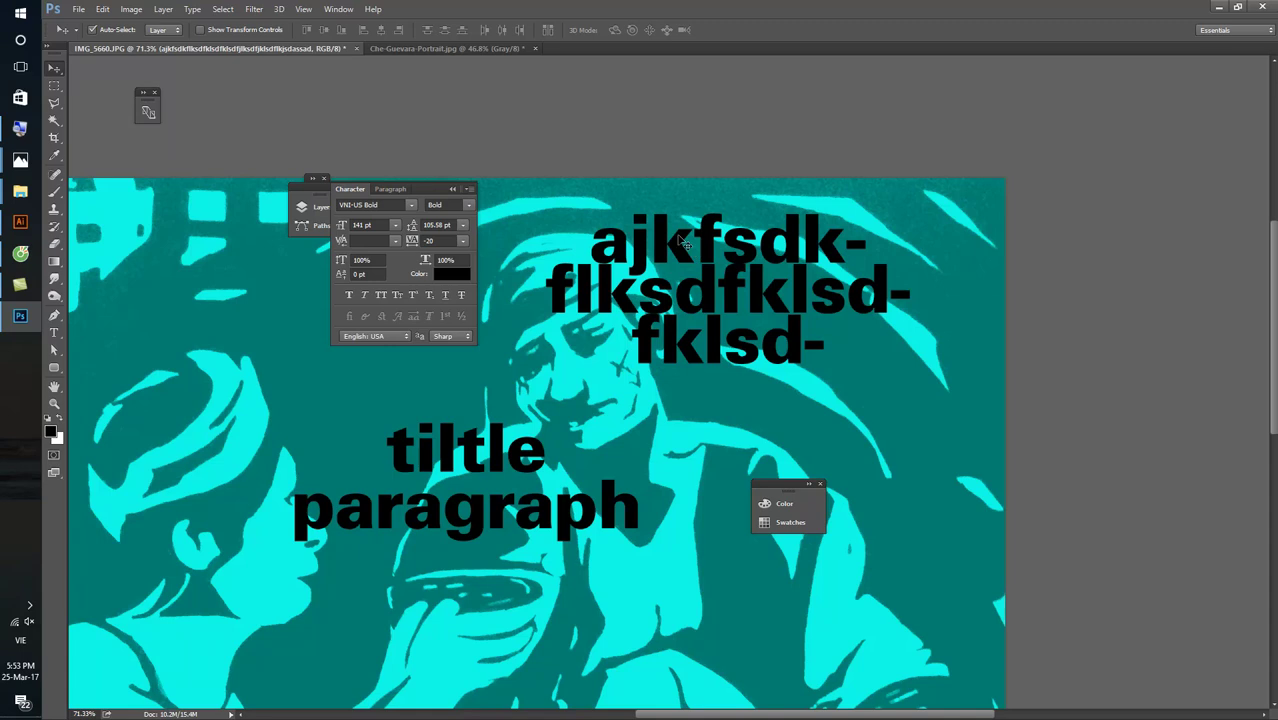
key("super")
key("super")
left_click(338, 9)
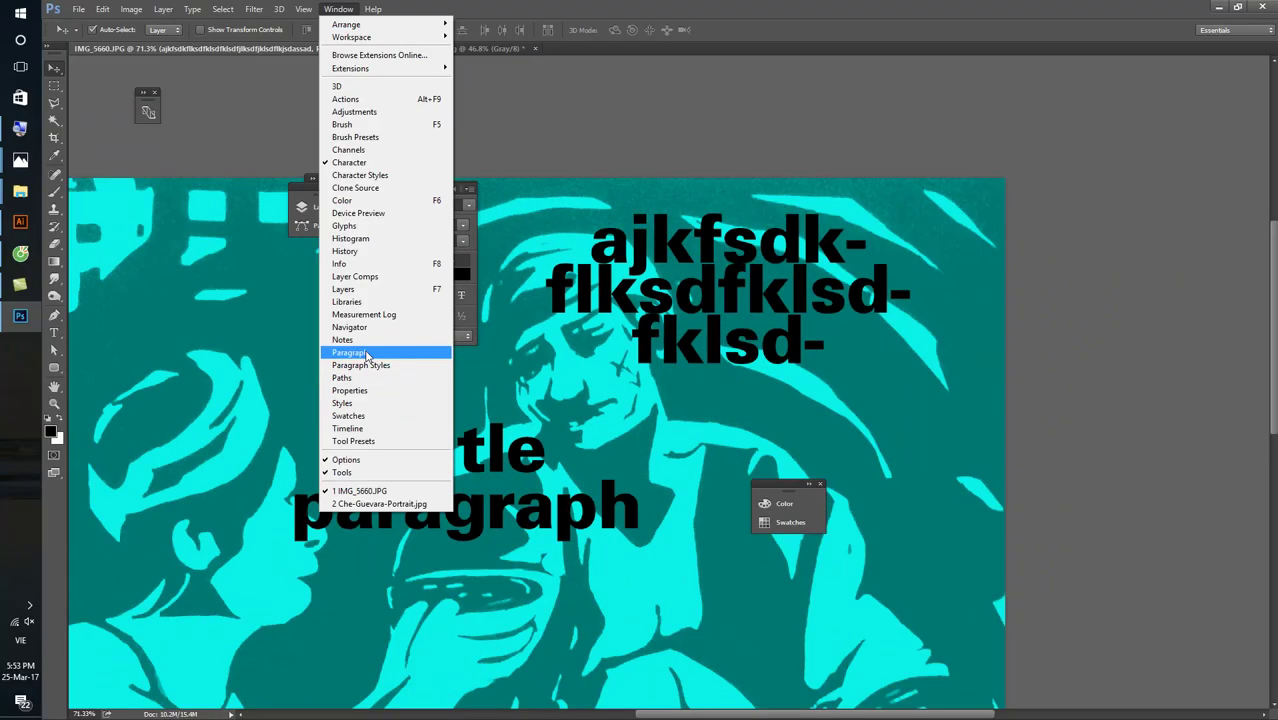
- Show the Paragraph panel and delete the placeholder text block
left_click(367, 356)
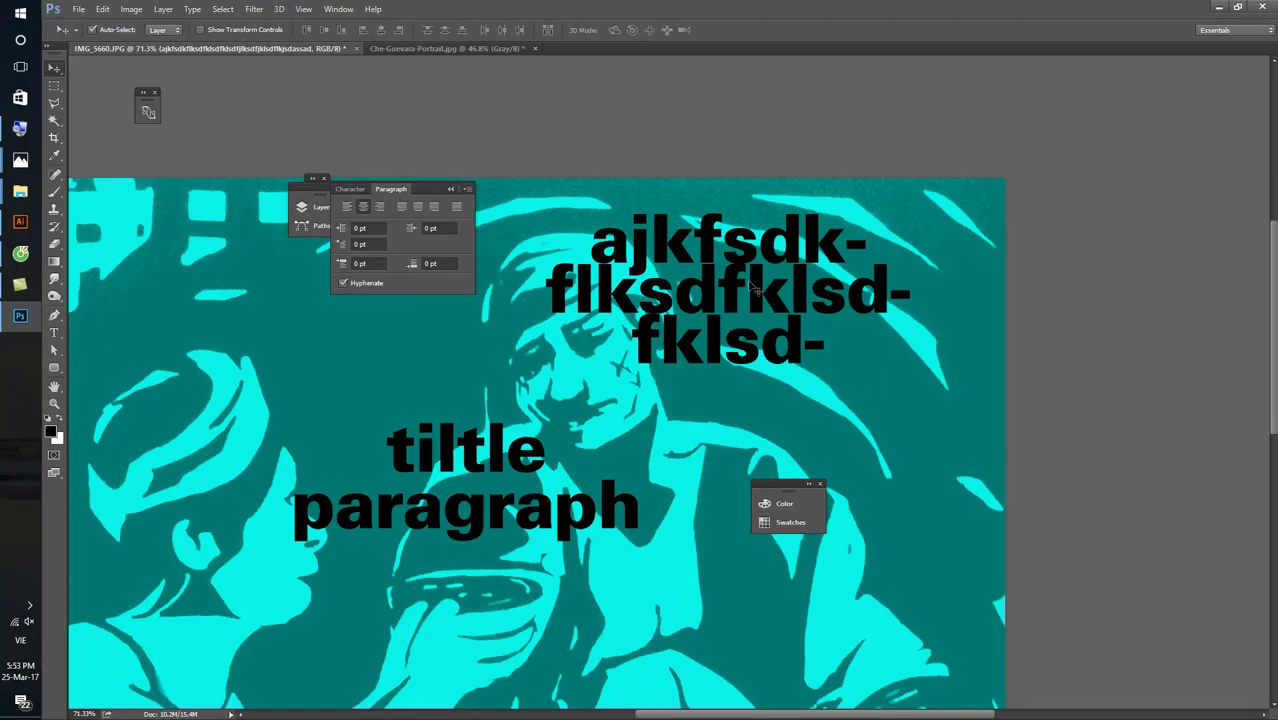
mouse_move(678, 259)
left_mouse_down()
mouse_move(640, 287)
mouse_move(391, 335)
left_mouse_up()
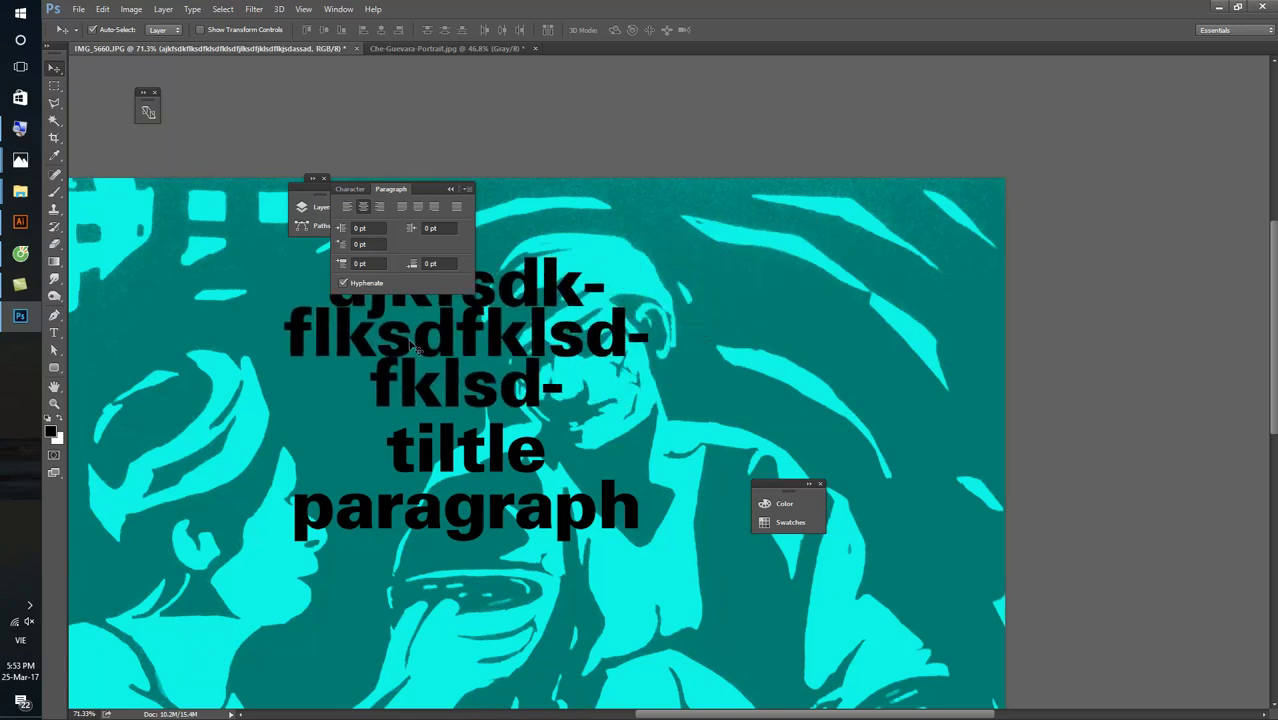
key("Delete")
- Delete the 'tiltle' and 'paragraph' text layers and close IMG_5660.JPG
left_click_drag(430, 450, 430, 428)
key("Delete")
left_click_drag(420, 502, 420, 471)
key("Delete")
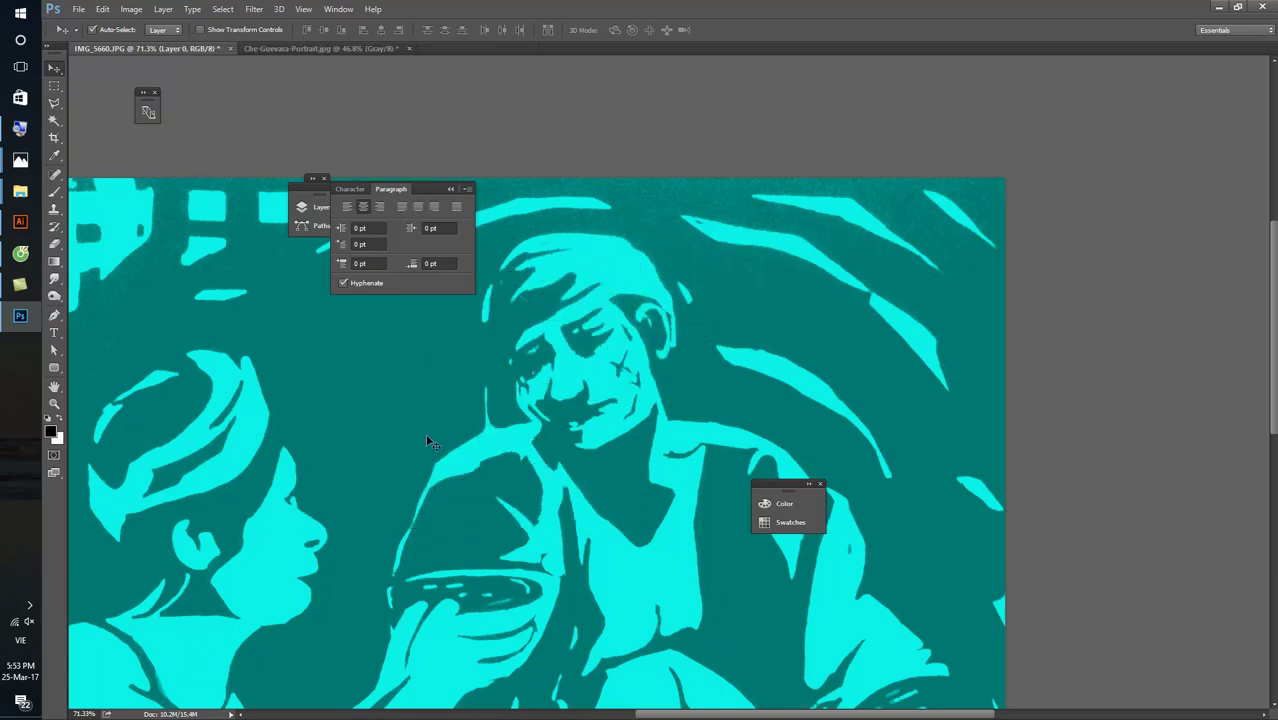
scroll(526, 398, "down", 5)
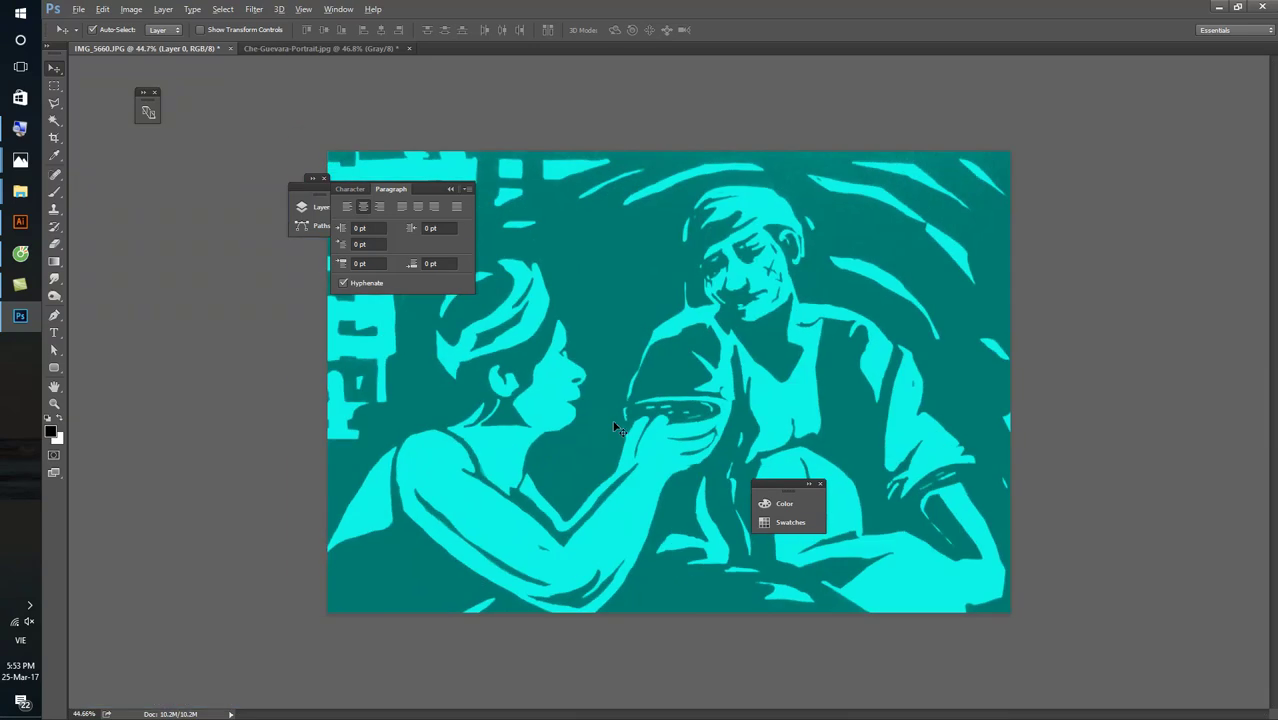
key("ctrl+w")
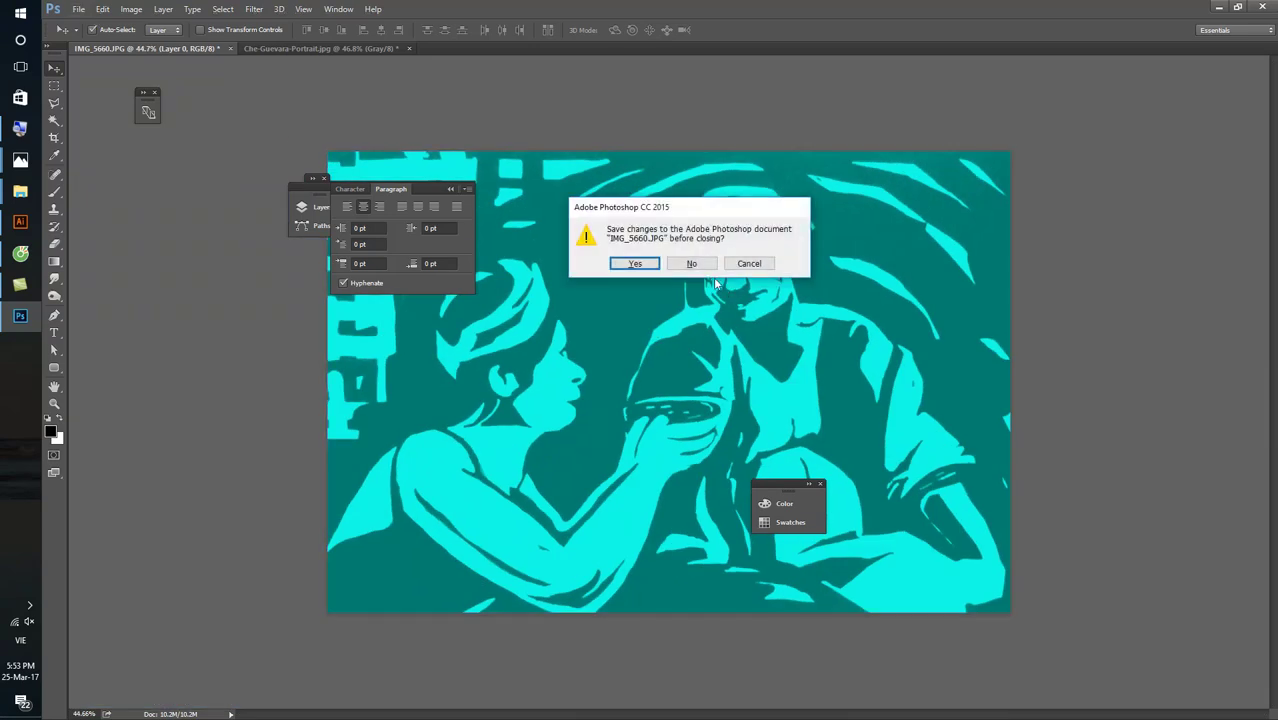
- Discard changes to IMG_5660.JPG and open the 2 BITMAP MODE folder from BÀI TẬP
left_click(690, 266)
left_click(1213, 10)
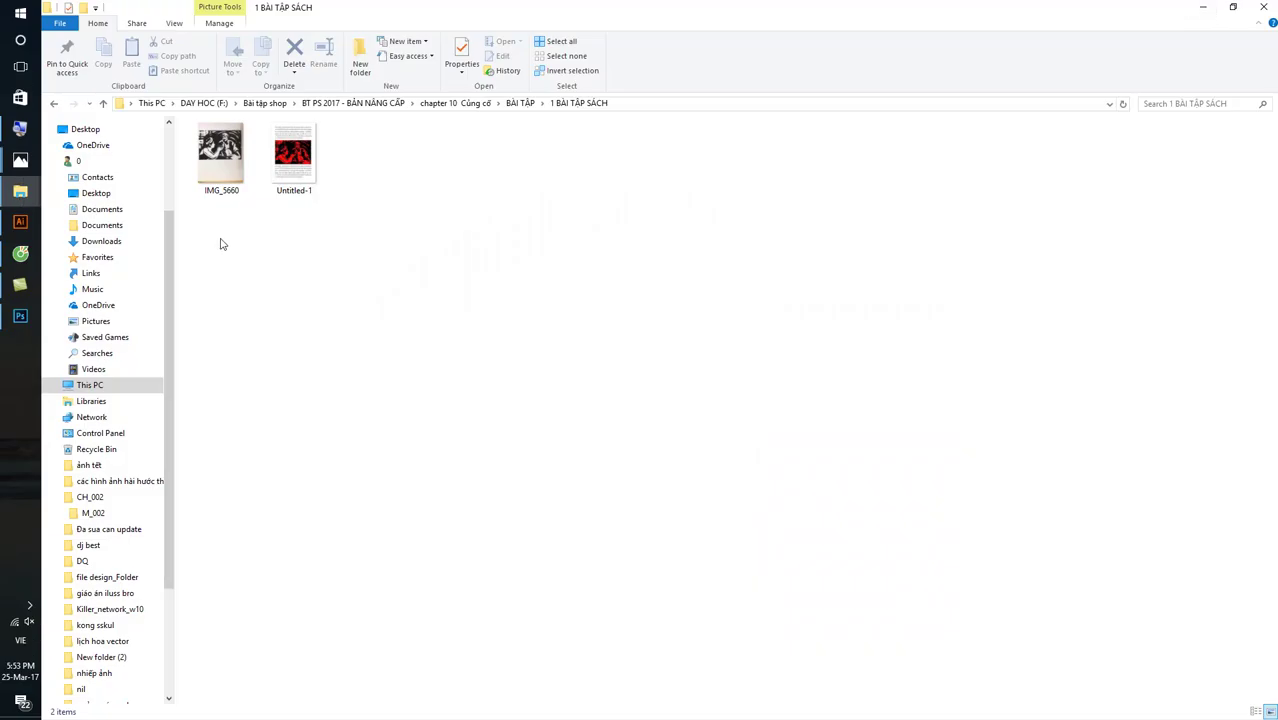
key("BackSpace")
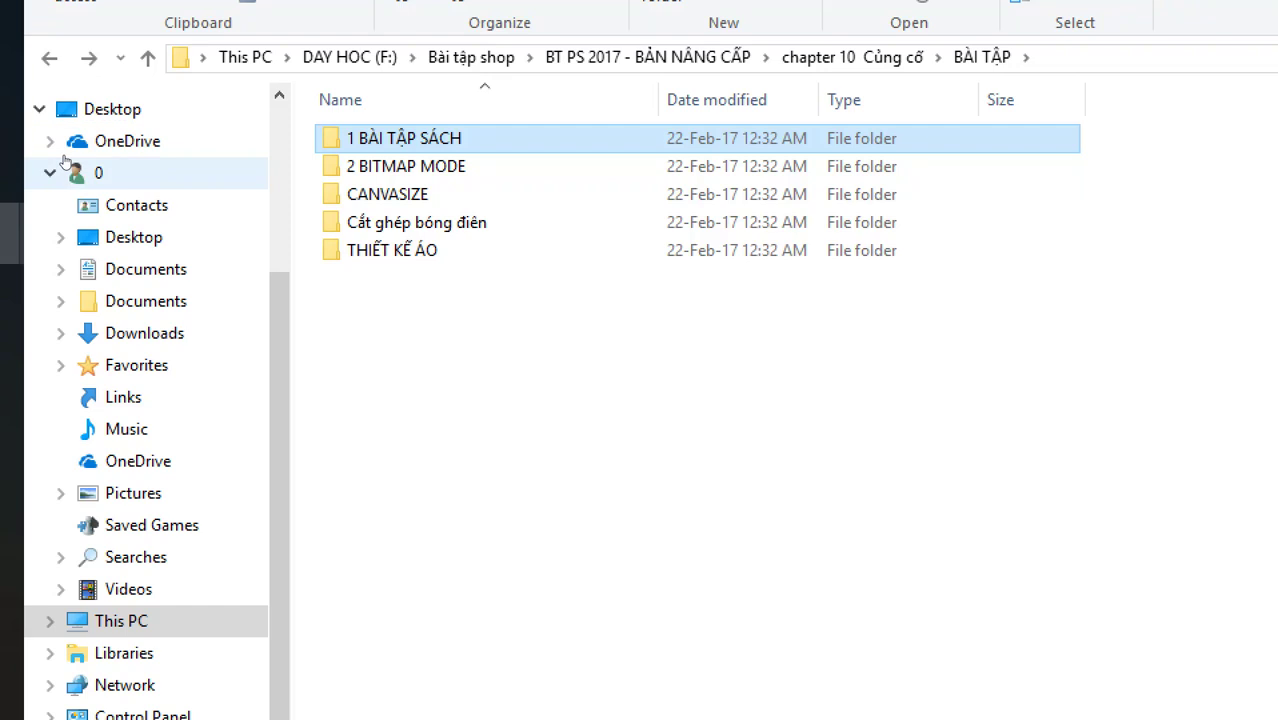
key("Down")
key("Return")
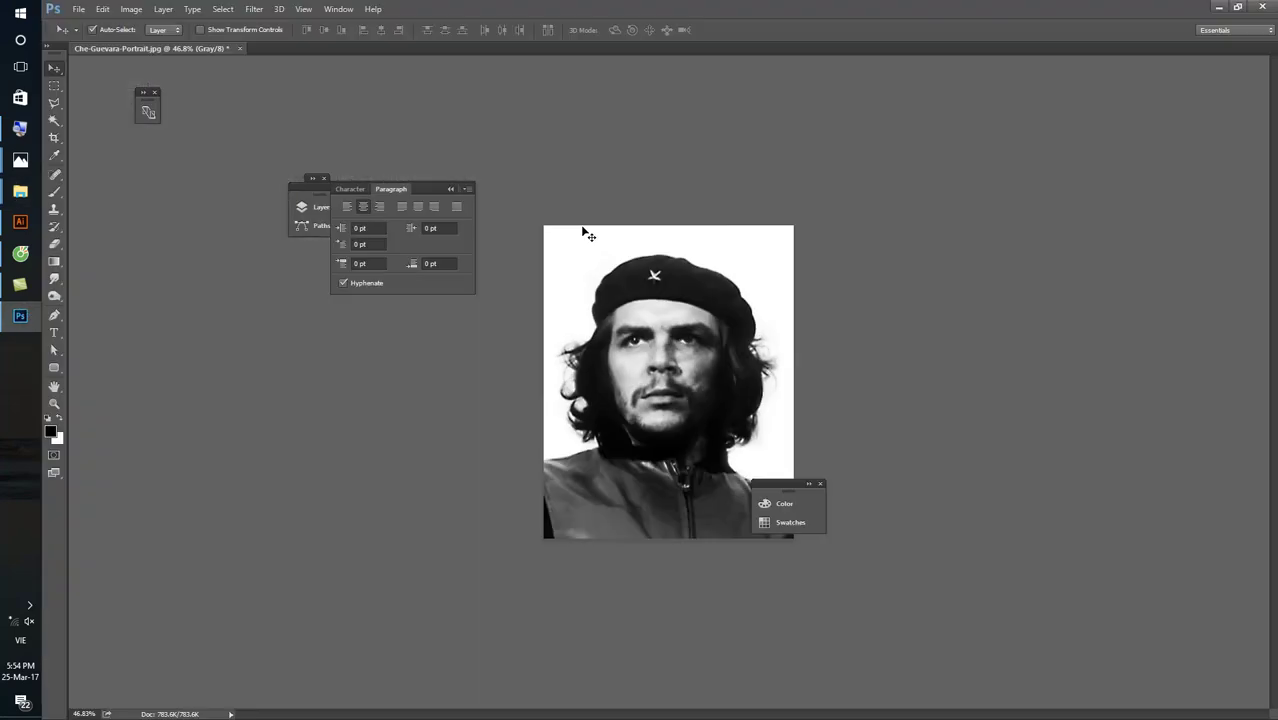
- Start a Bitmap mode conversion of the grayscale portrait at 300 Pixels/Inch
scroll(630, 226, "up", 2)
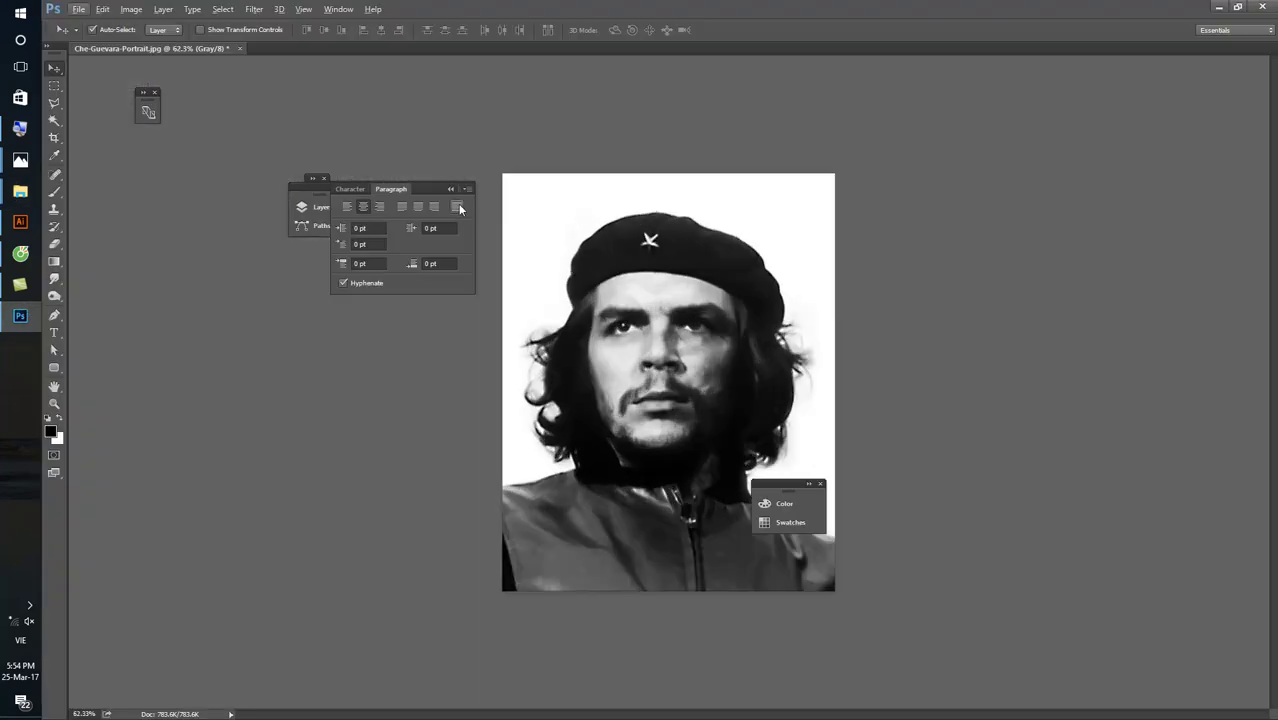
left_click(113, 15)
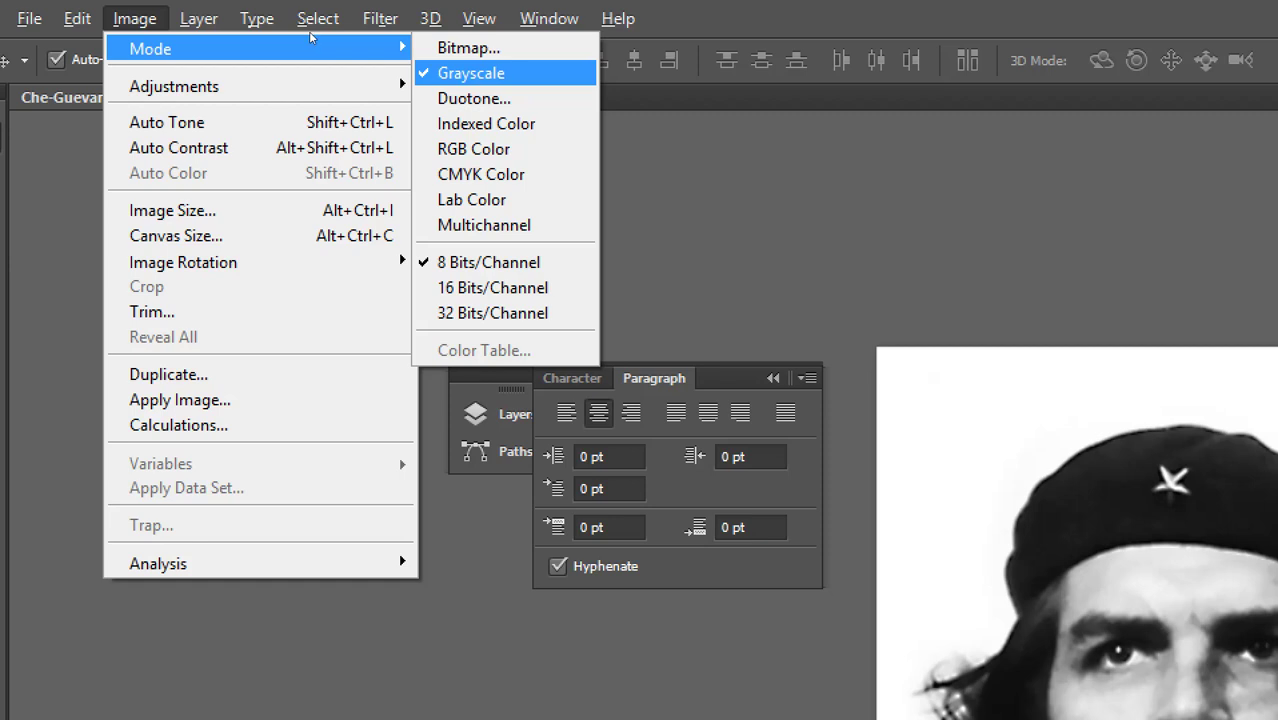
key("Up")
left_click(466, 48)
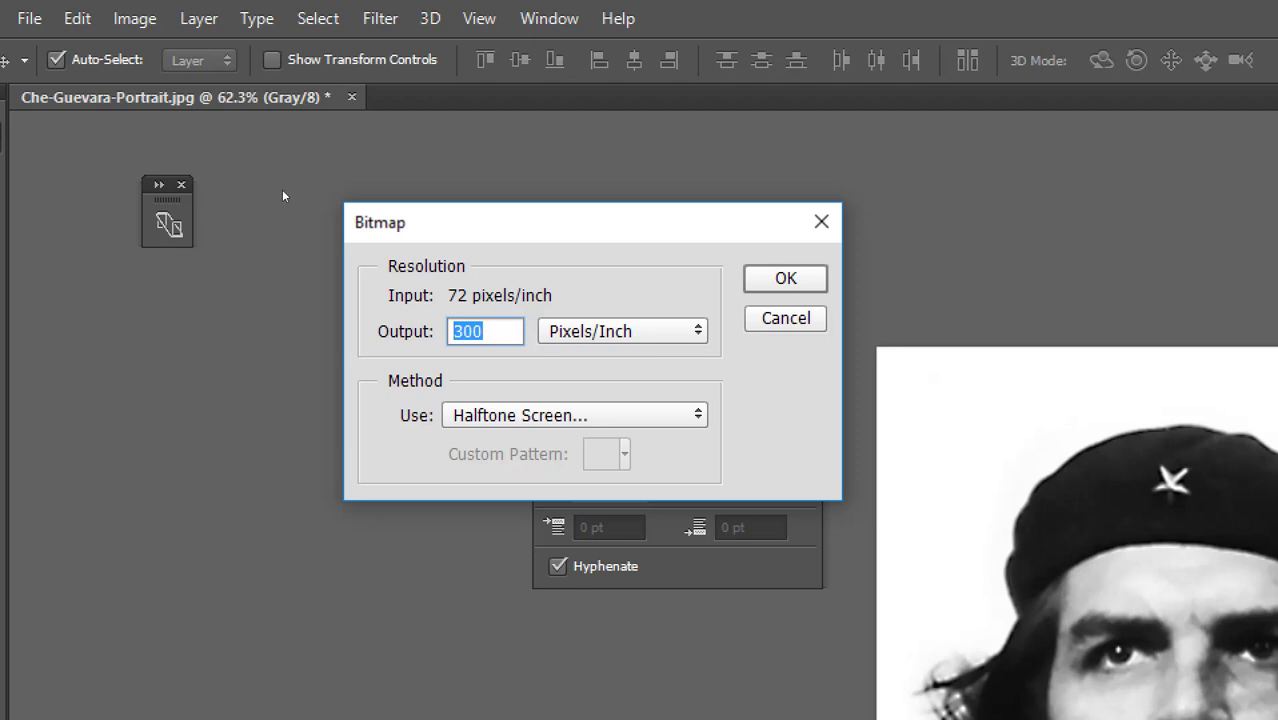
- Browse the conversion methods, from 50% Threshold through Pattern and Diffusion Dither
key("Tab")
key("Tab")
key("alt+Down")
key("Down")
key("Up")
key("Up")
key("Up")
key("Up")
key("Down")
key("Up")
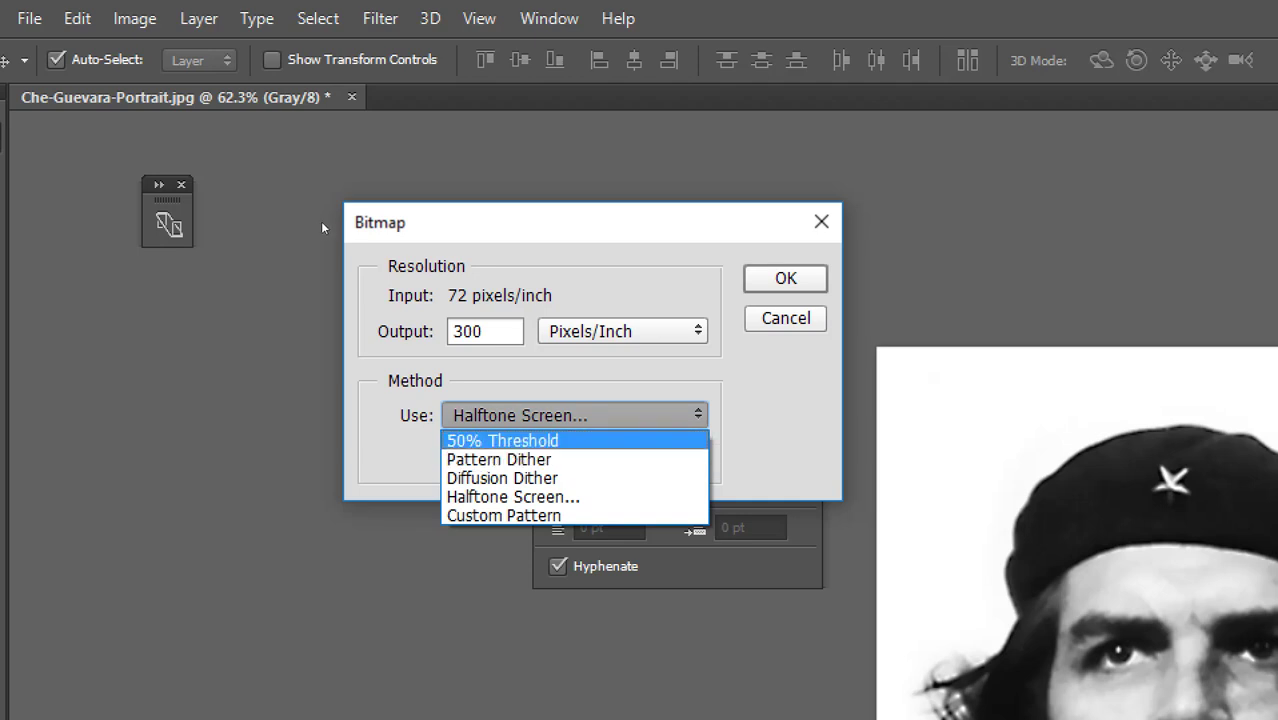
key("Down")
key("Down")
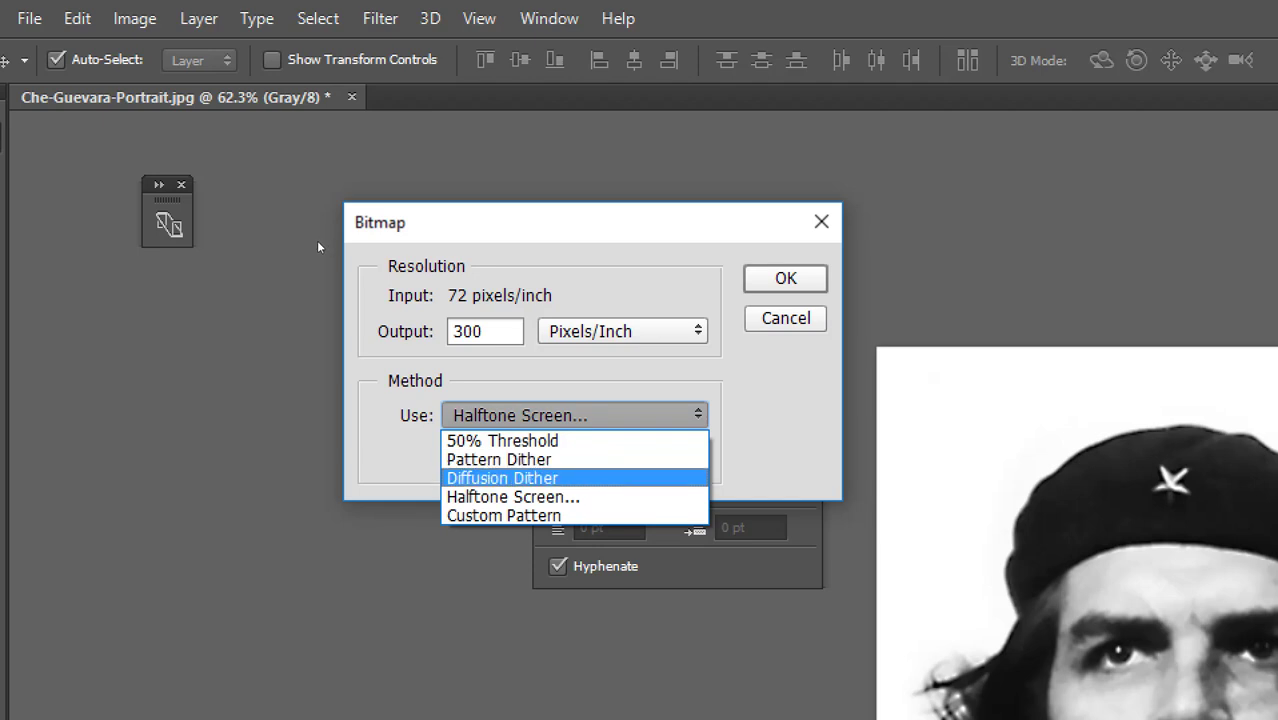
key("Down")
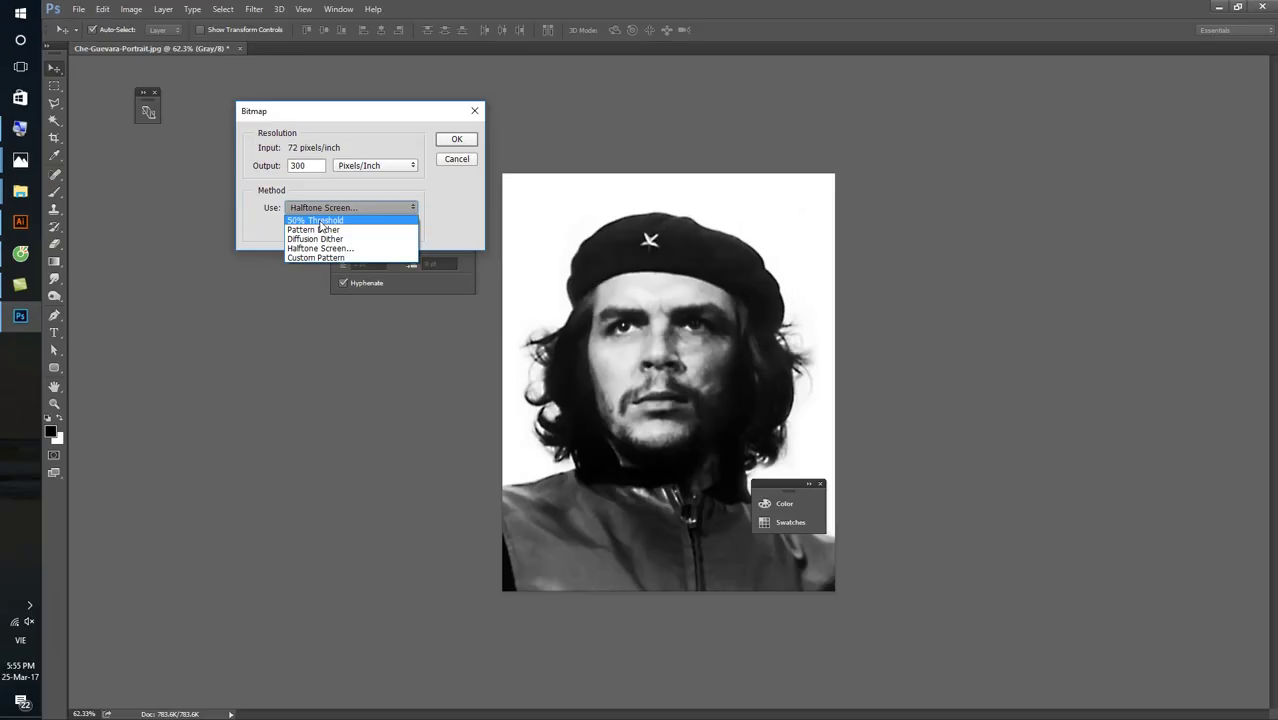
- Convert the portrait to a 50% Threshold bitmap
left_click(319, 221)
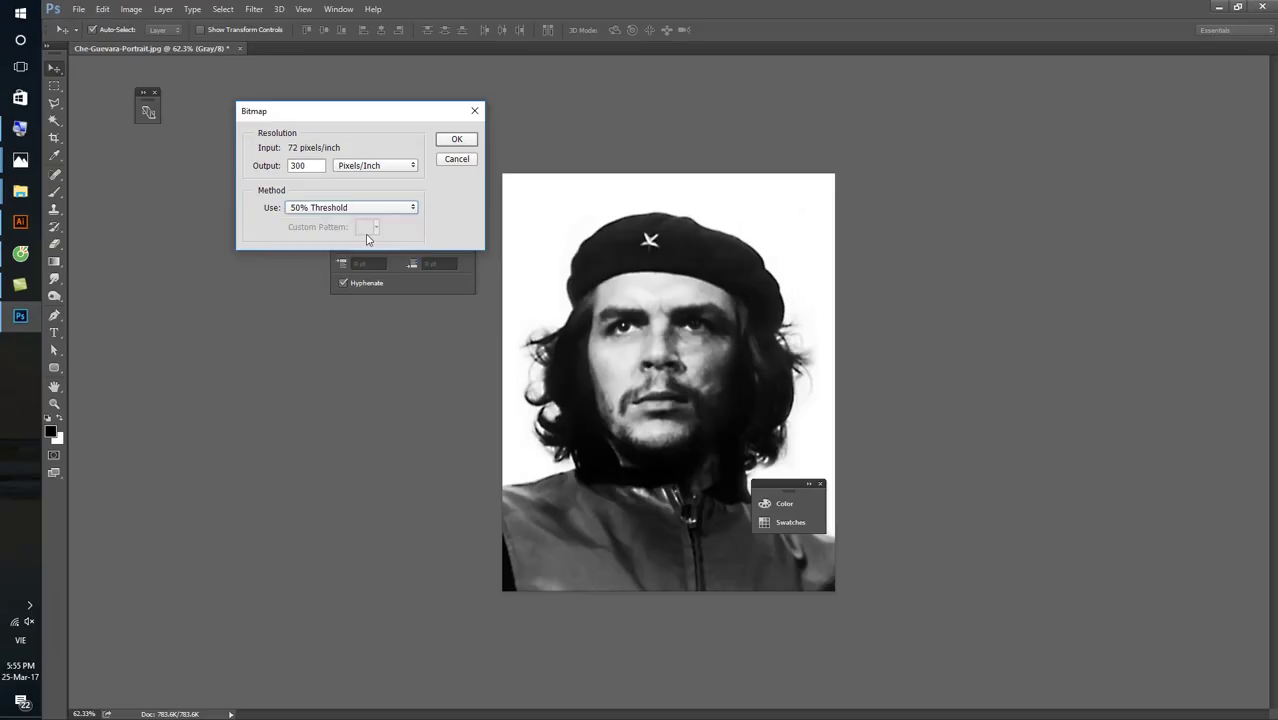
left_click(456, 143)
scroll(735, 363, "up", 2)
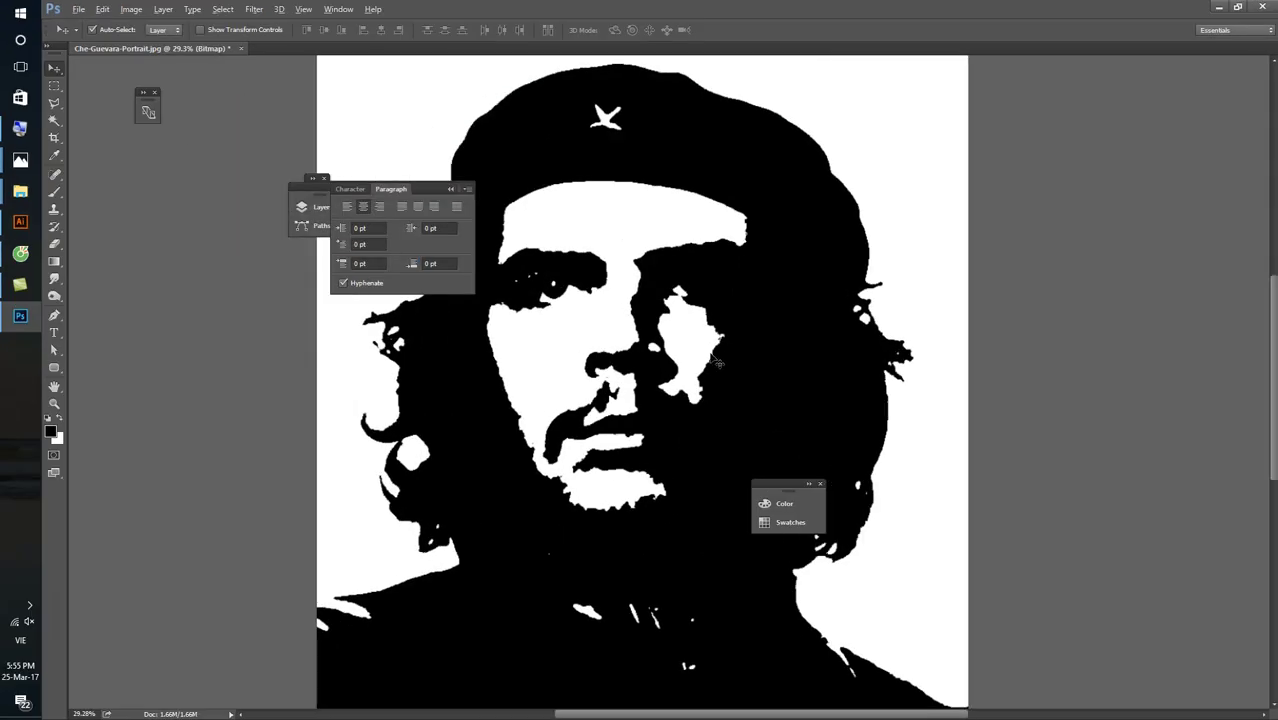
scroll(720, 360, "up", 2)
scroll(700, 356, "up", 1)
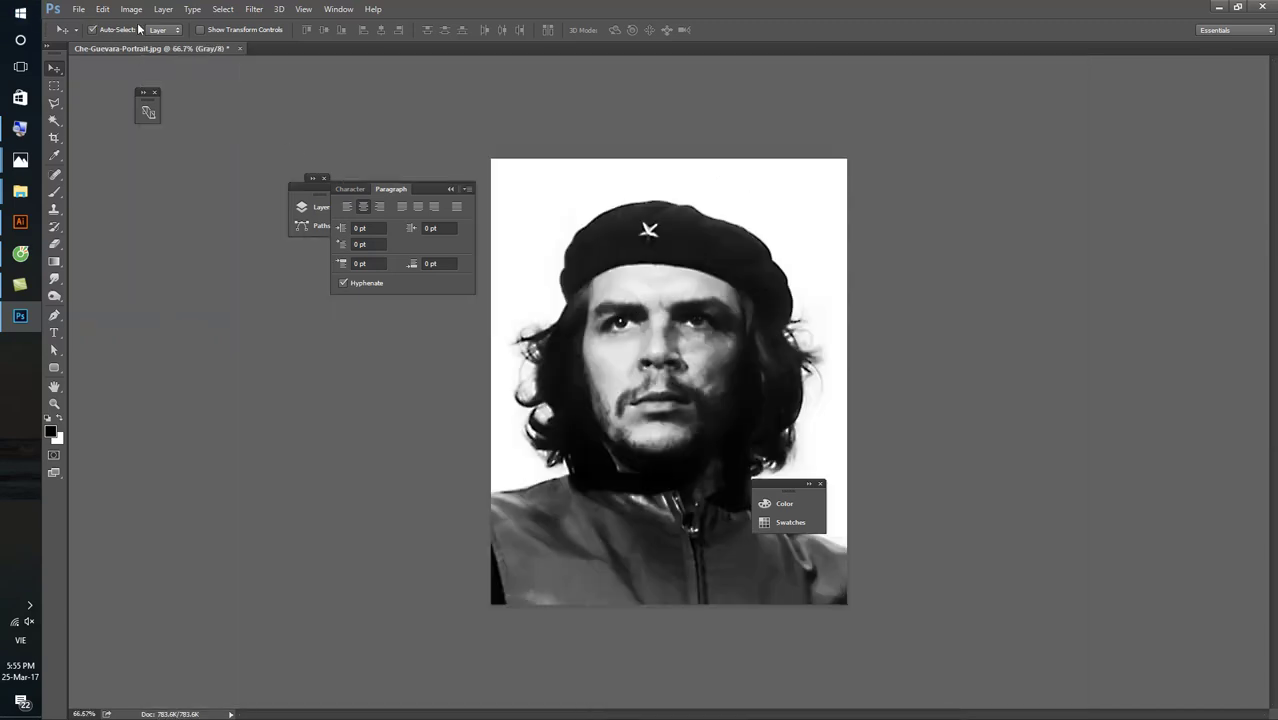
- Apply a Pattern Dither bitmap conversion, then undo it
left_click(131, 9)
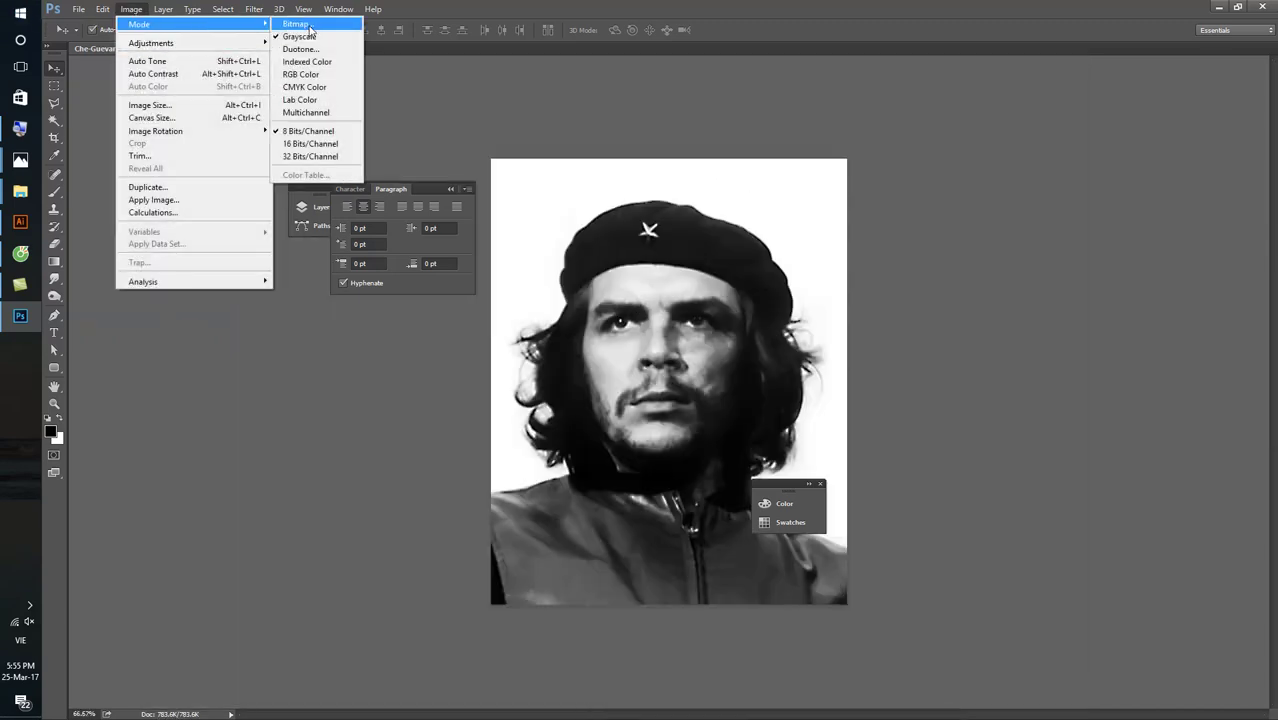
left_click(300, 24)
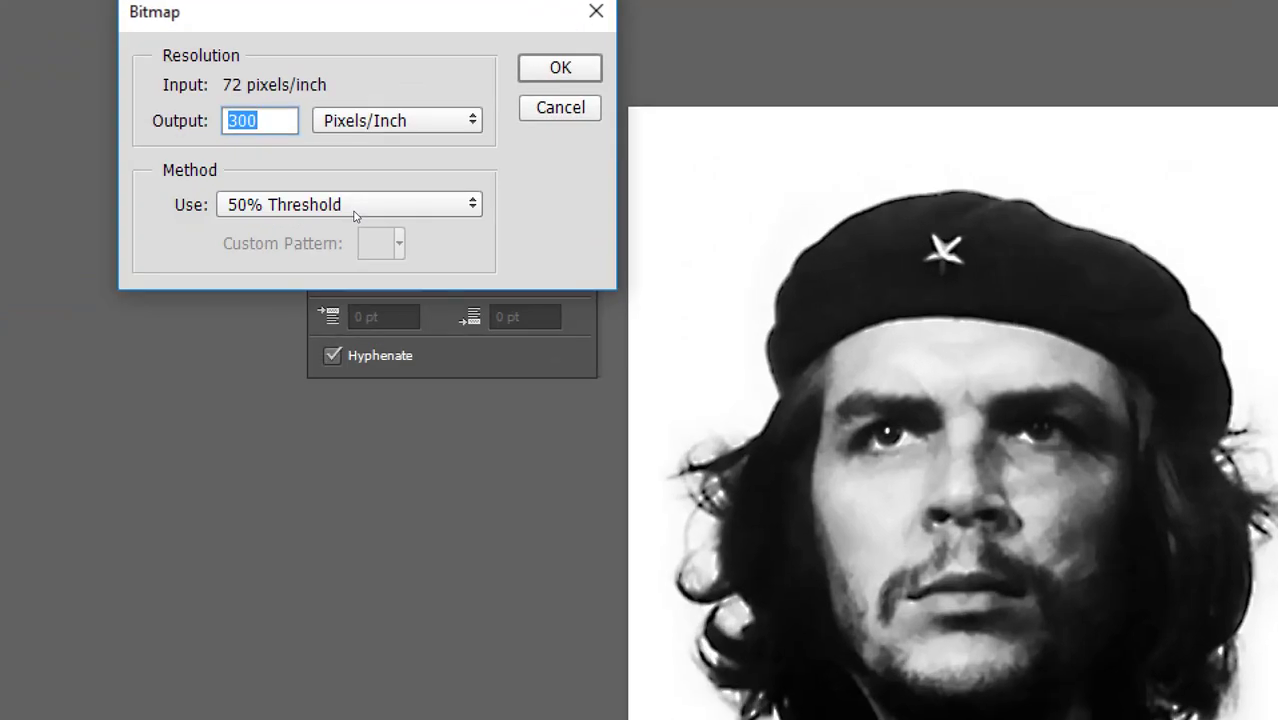
left_click(352, 208)
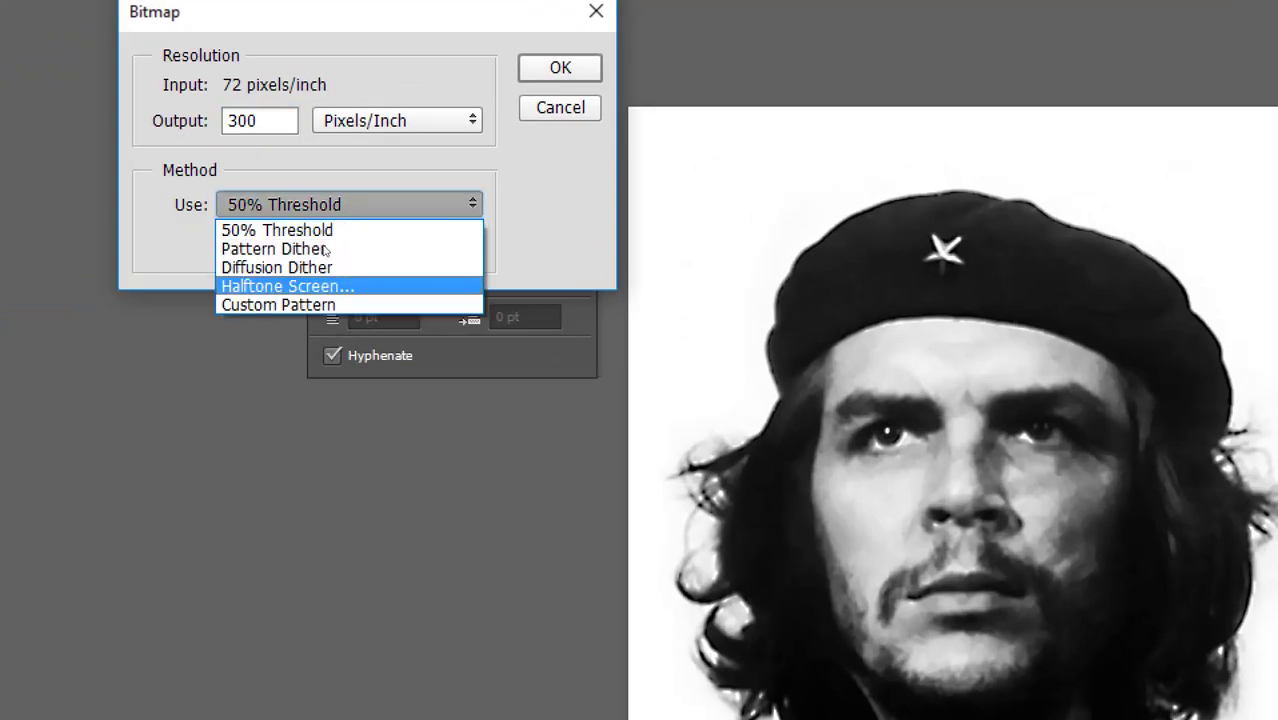
left_click(329, 246)
key("Return")
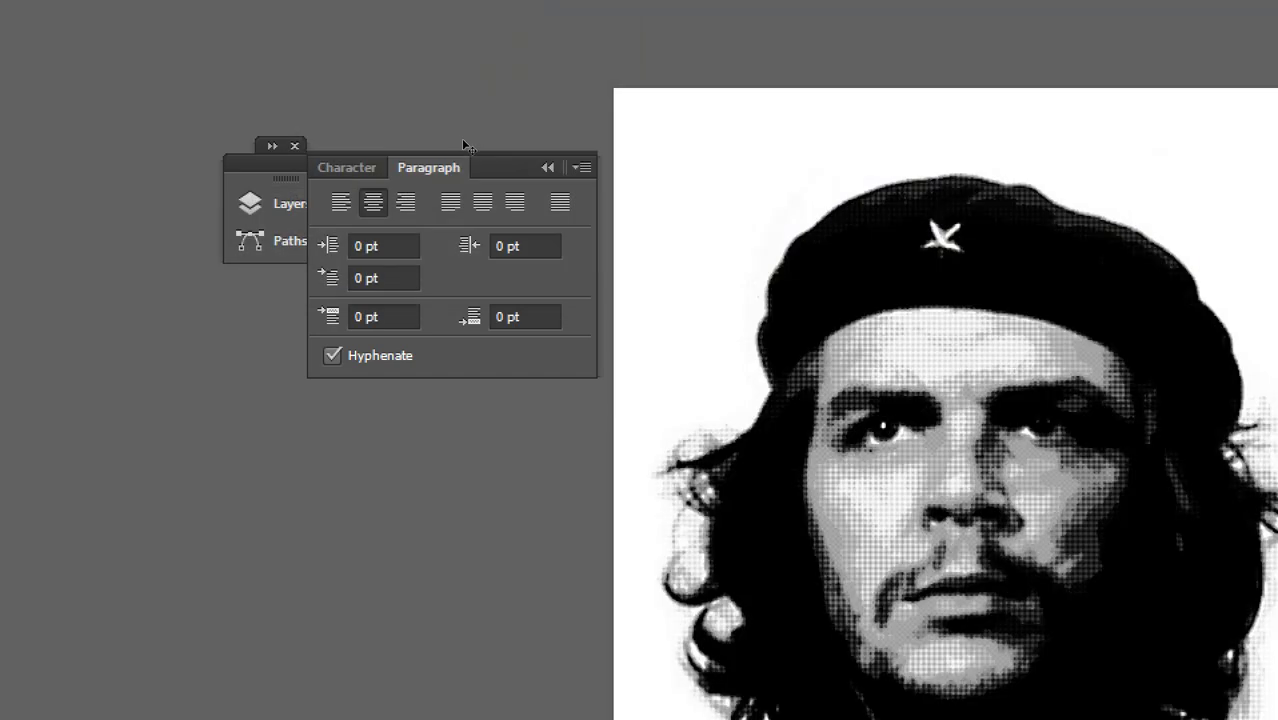
key("ctrl+z")
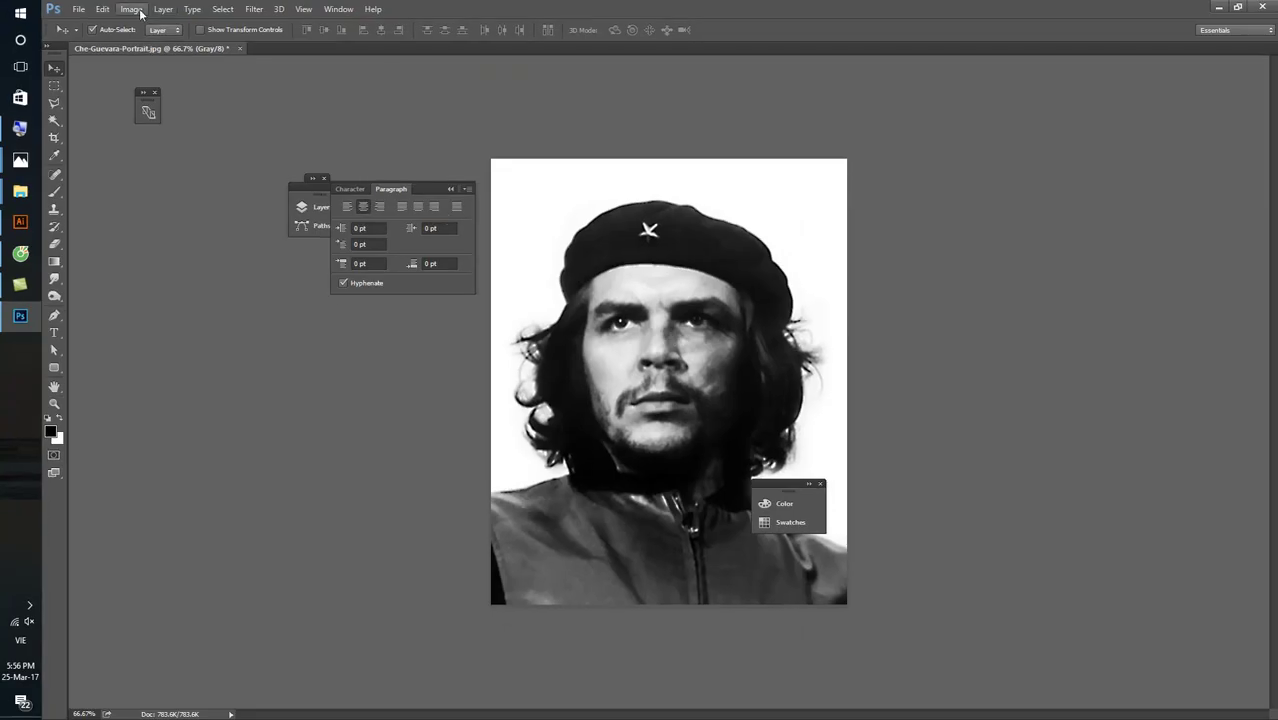
- Start a Bitmap conversion using the Halftone Screen method
left_click(132, 9)
left_click(297, 23)
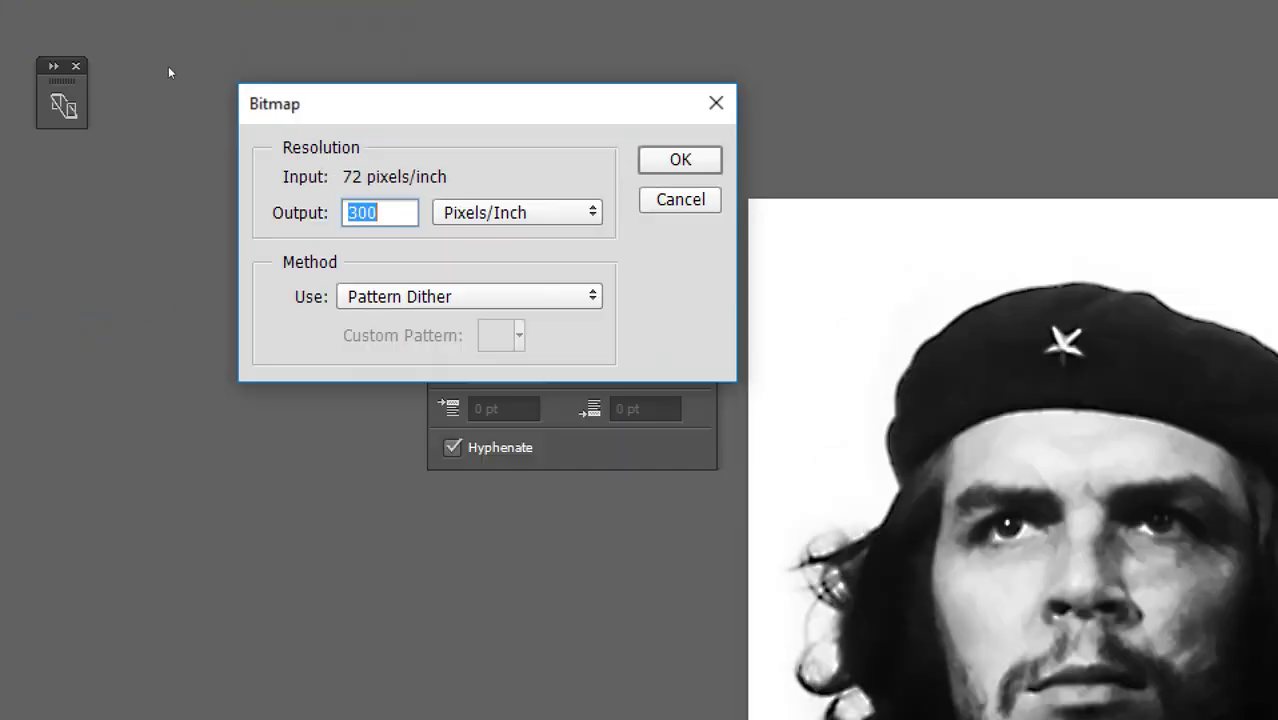
key("alt+Down")
key("Down")
key("Down")
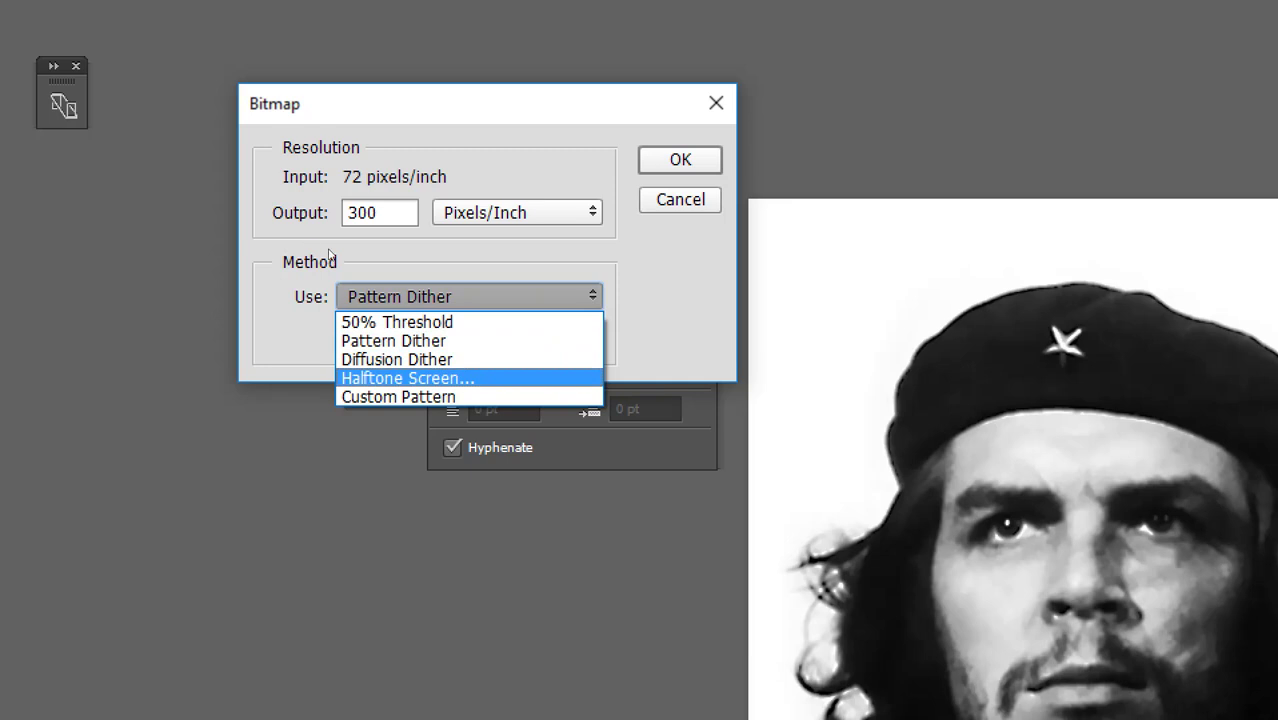
key("Return")
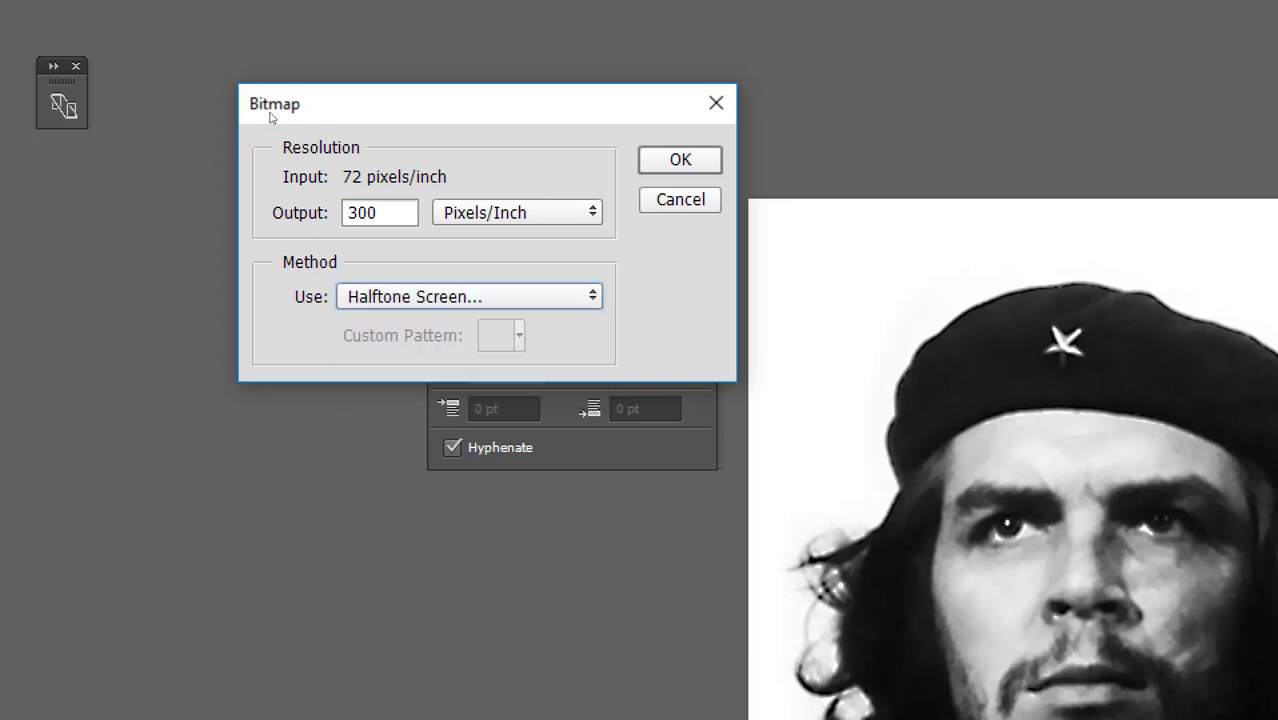
key("Tab")
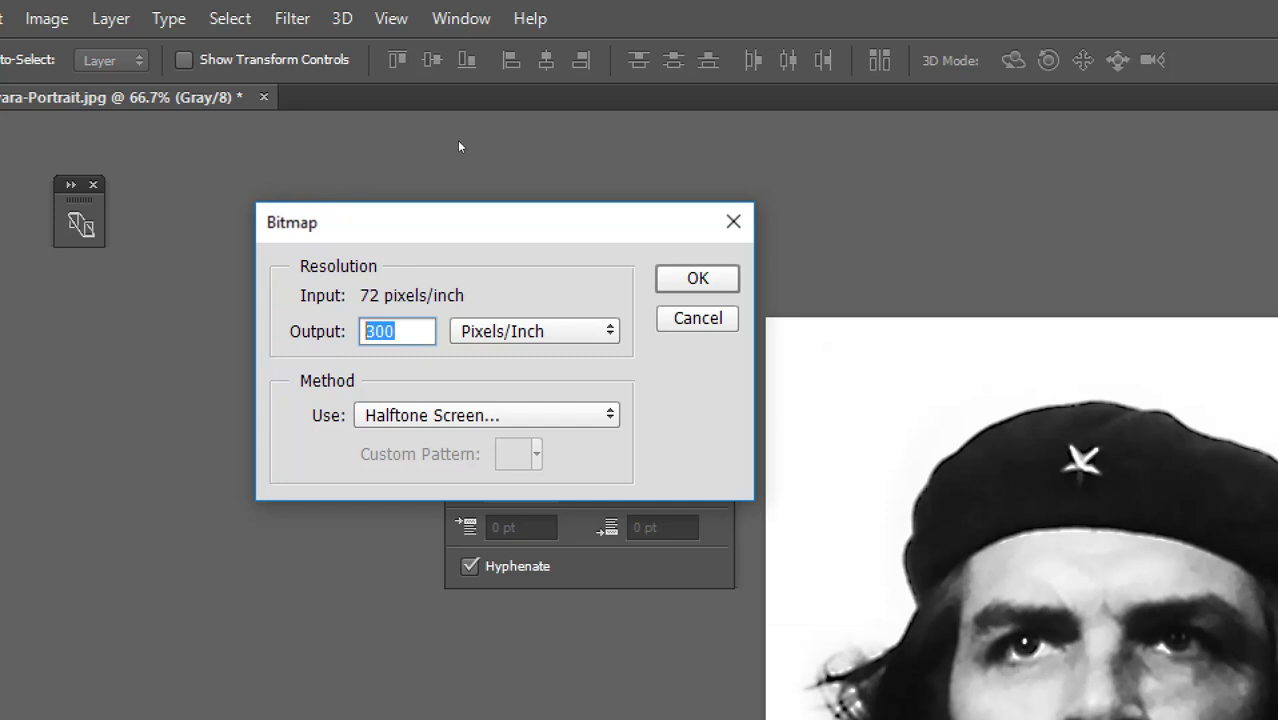
key("Return")
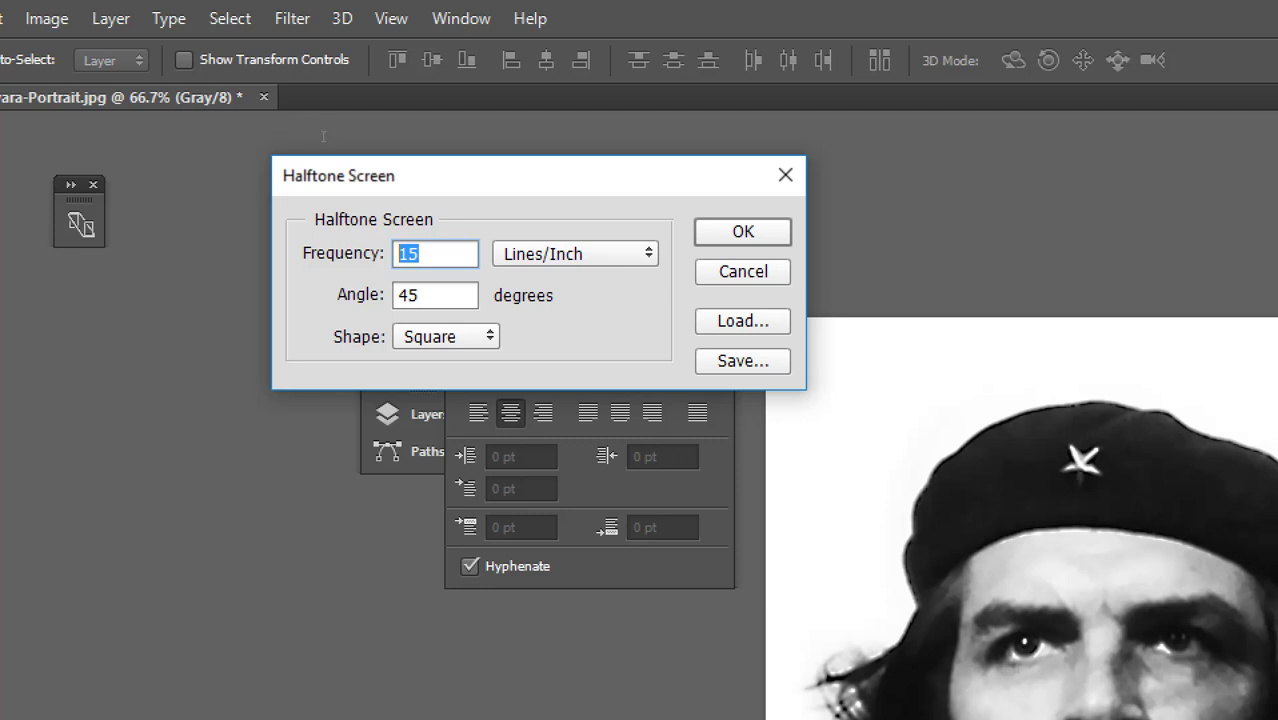
- Apply a halftone at 10 lines/inch, 45° angle with Round dots
key("Tab")
key("Tab")
key("alt+Down")
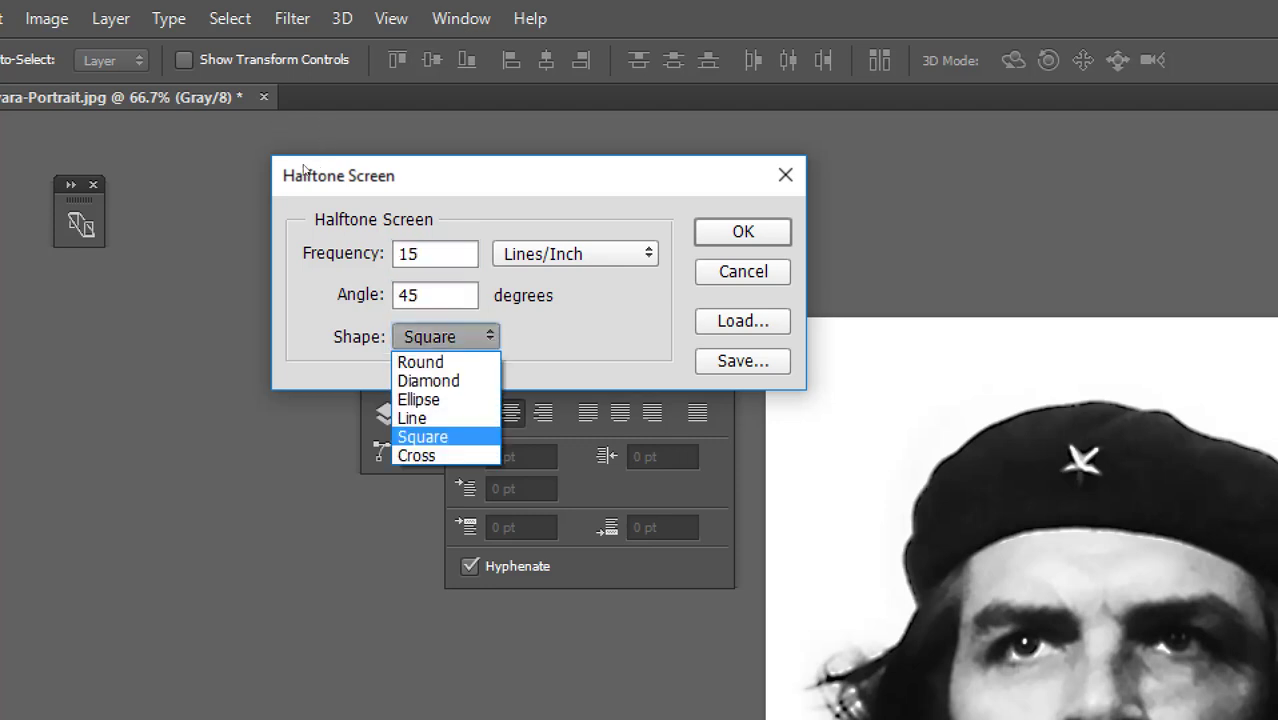
key("Return")
key("Tab")
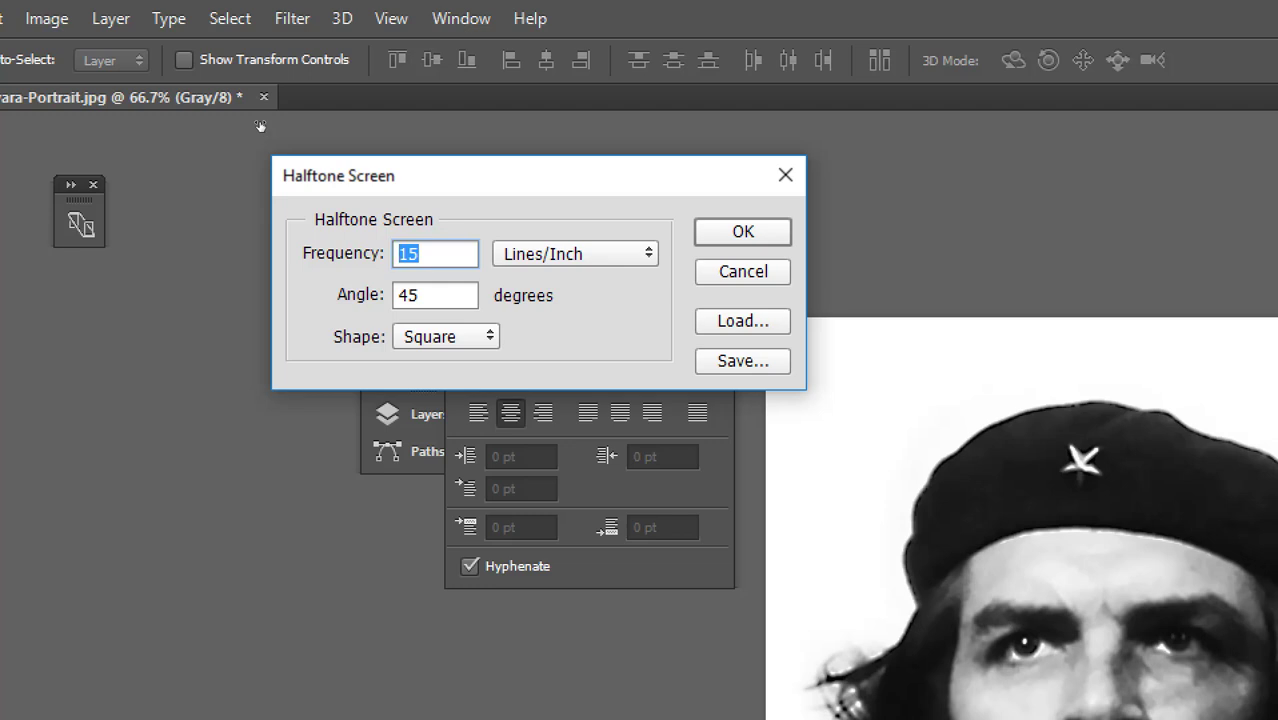
type("10")
key("Tab")
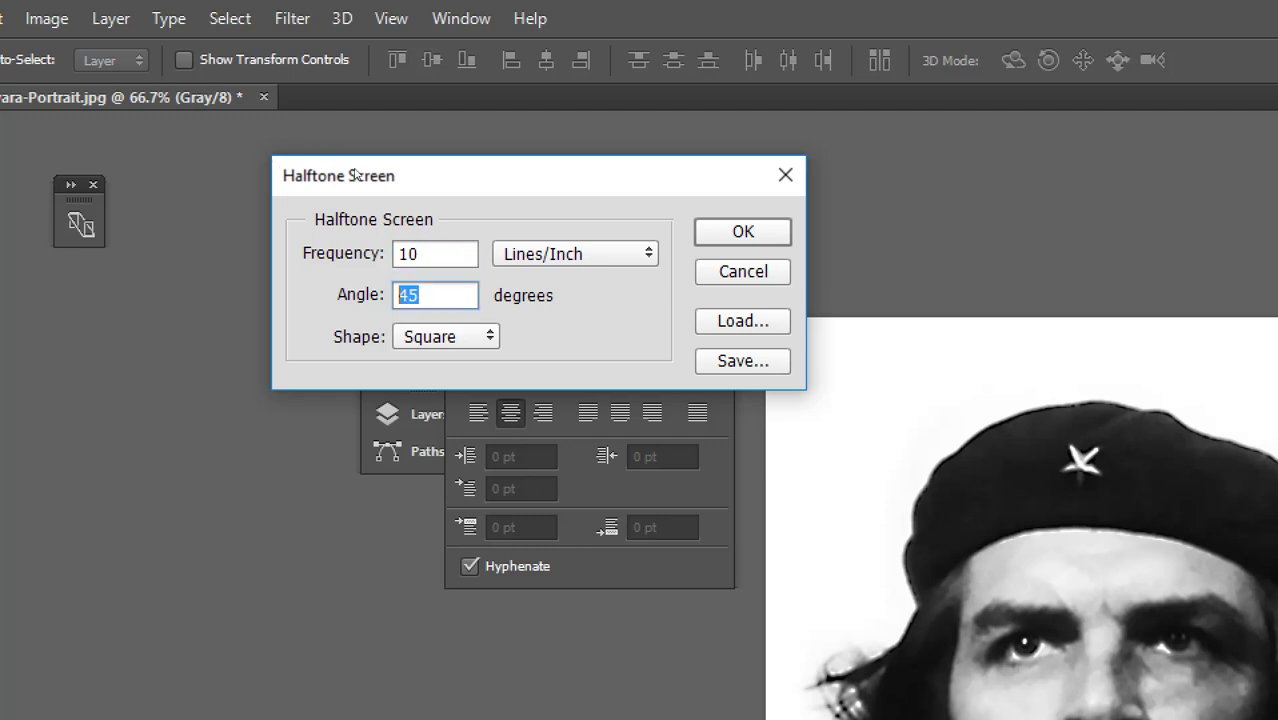
key("Tab")
key("alt+Down")
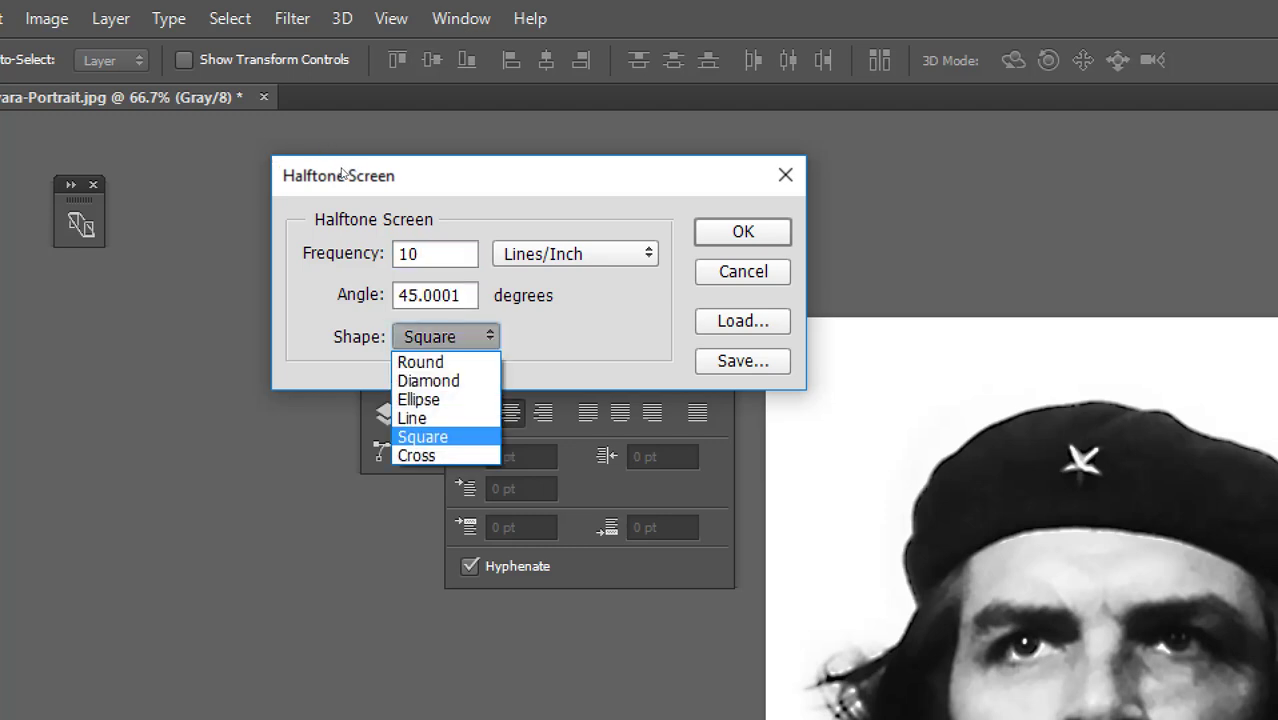
key("Up")
key("Up")
key("Up")
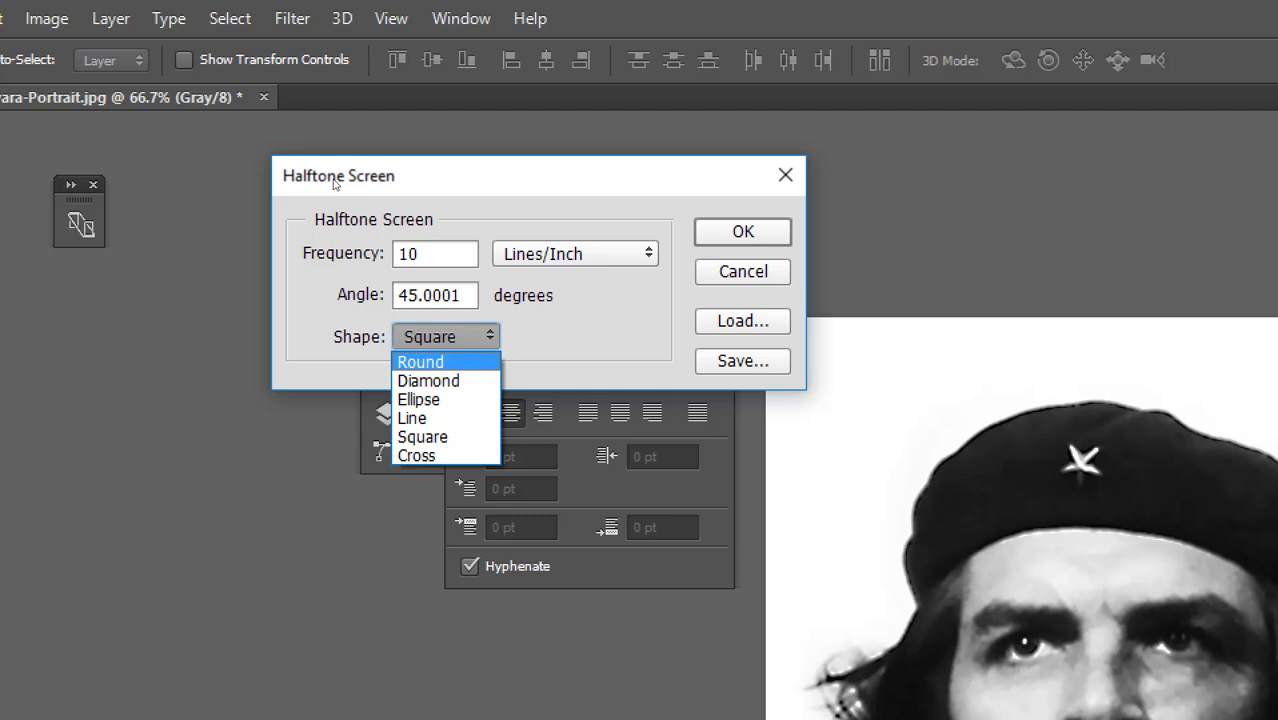
key("Return")
key("shift+Tab")
key("shift+Left")
key("shift+Left")
key("shift+Left")
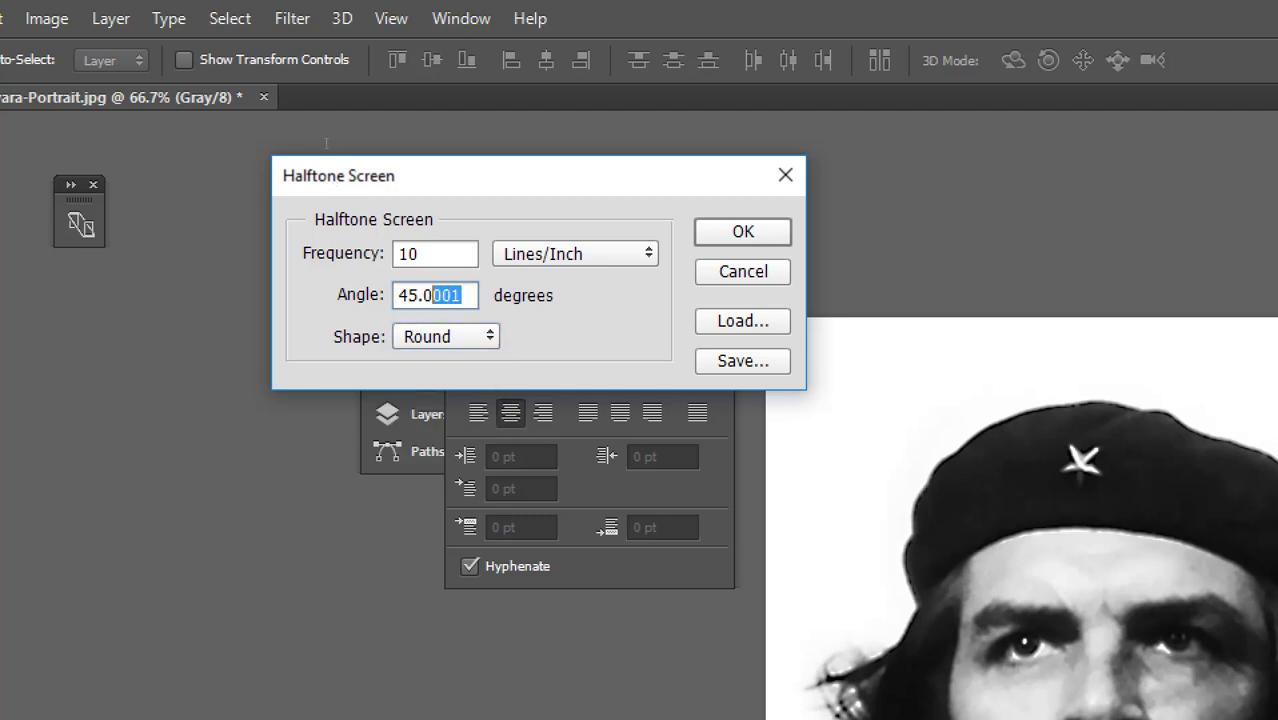
key("BackSpace")
key("BackSpace")
key("BackSpace")
key("Return")
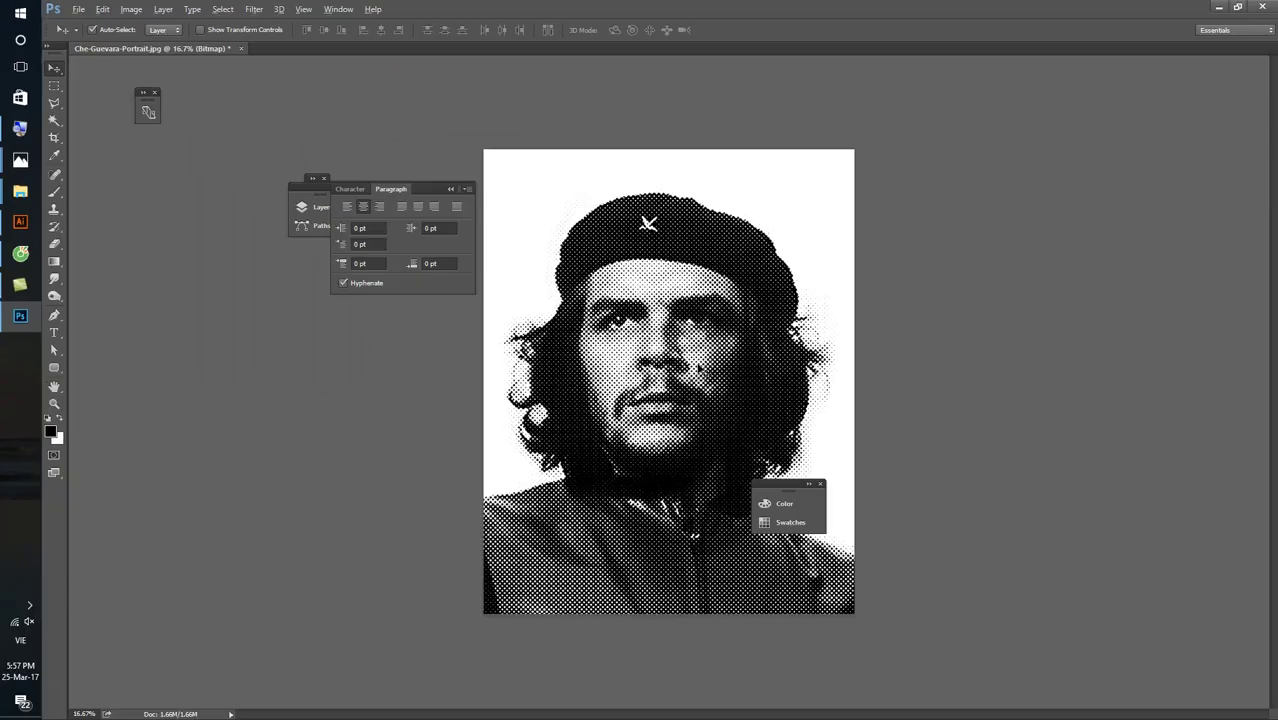
- Zoom in to inspect the round halftone dots, then undo the Bitmap conversion
scroll(706, 372, "up", 2)
scroll(706, 372, "up", 2)
scroll(706, 372, "down", 1)
scroll(706, 372, "down", 1)
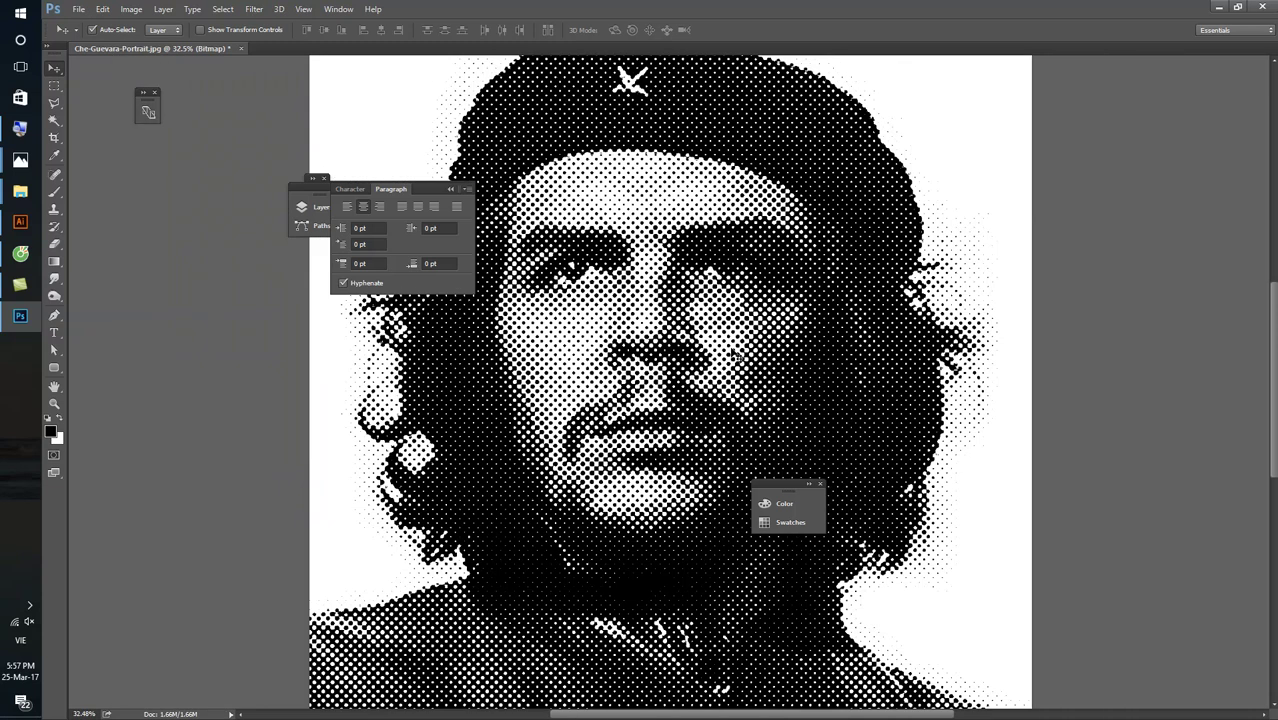
scroll(706, 378, "up", 1)
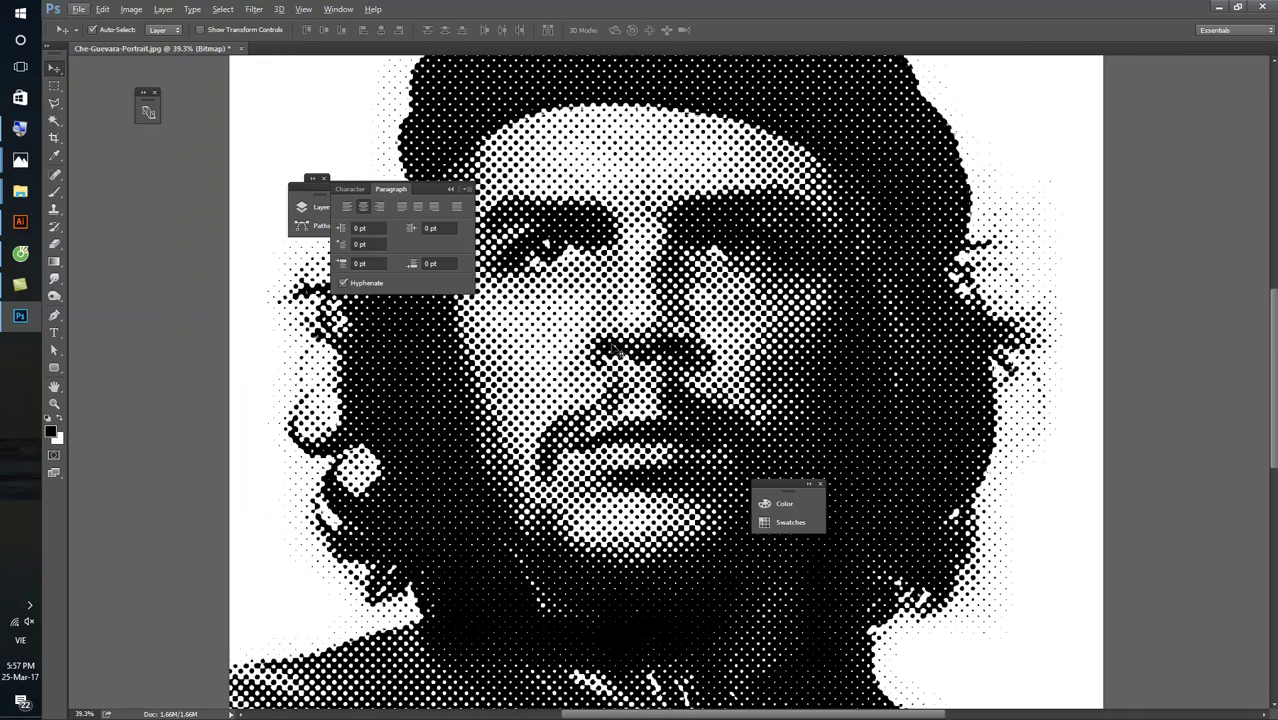
scroll(700, 334, "up", 1)
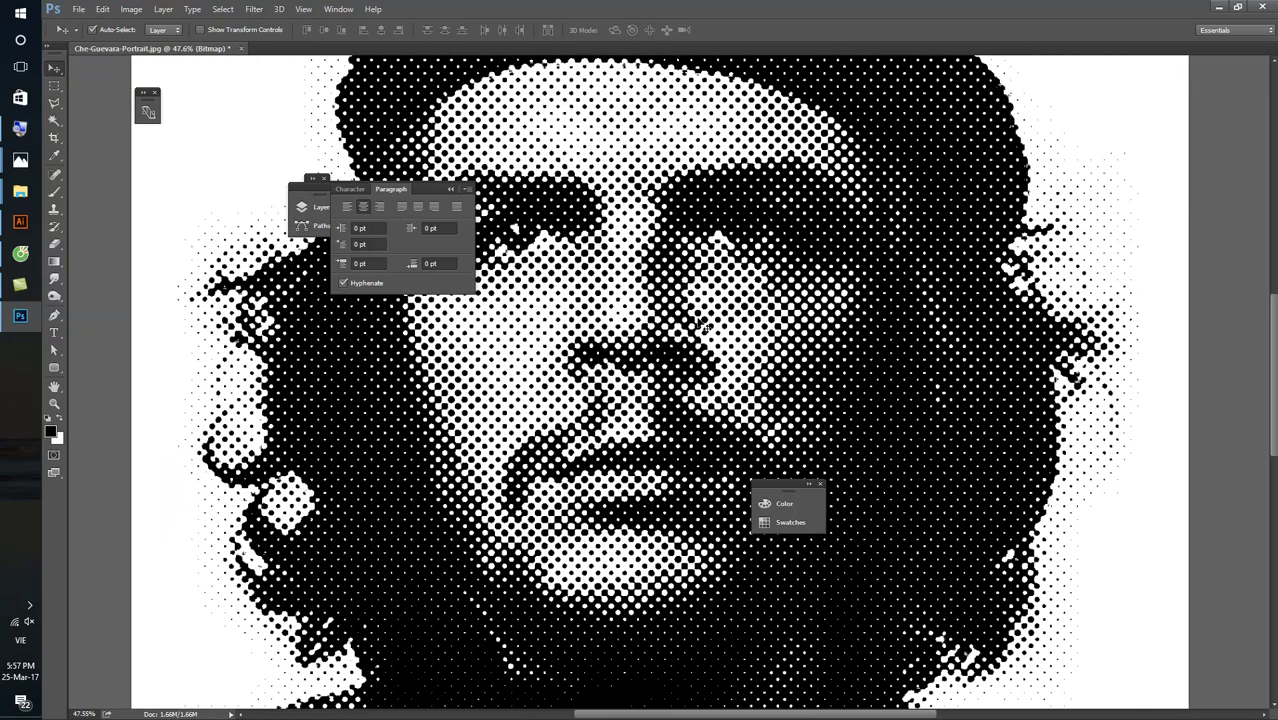
scroll(662, 258, "up", 1)
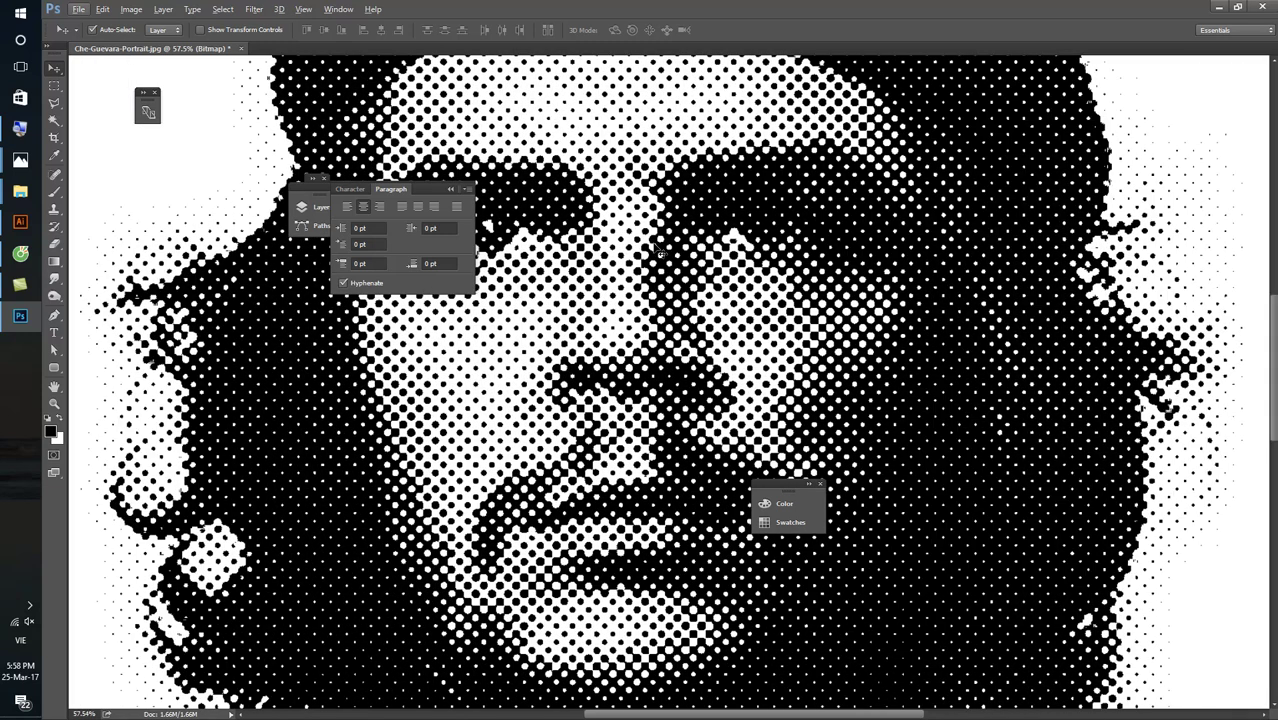
scroll(662, 252, "down", 1)
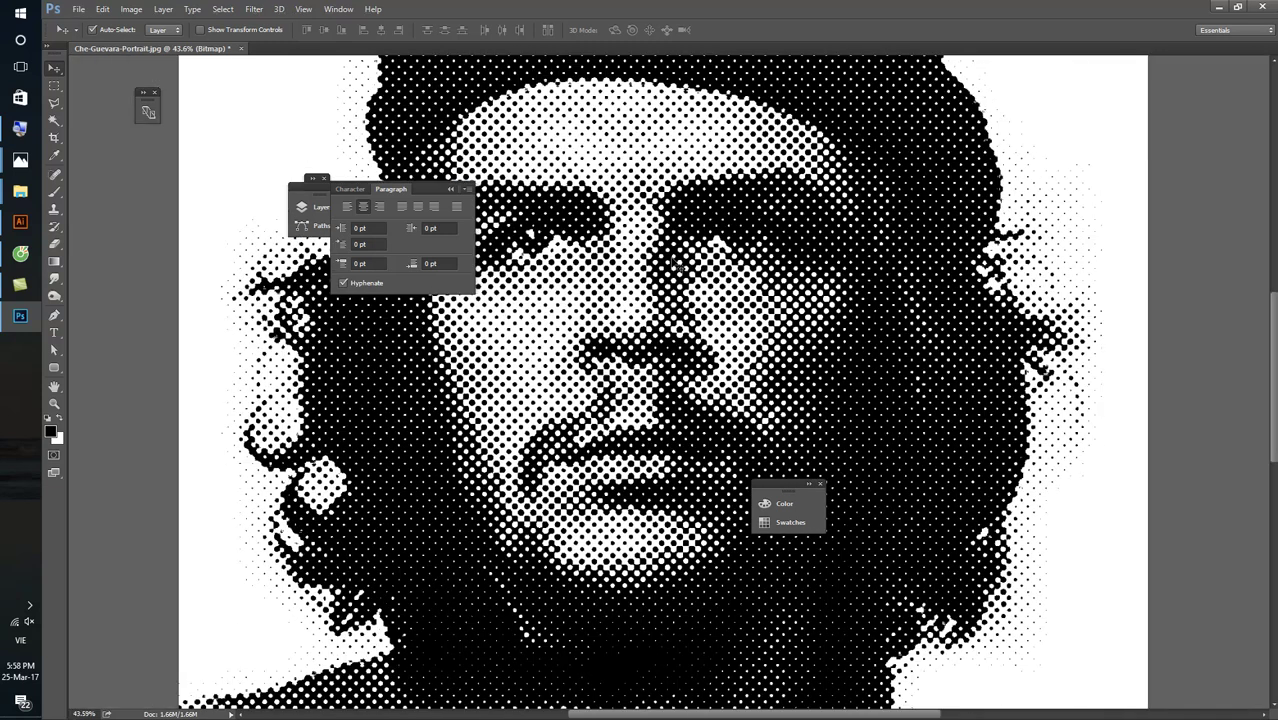
scroll(678, 262, "down", 1)
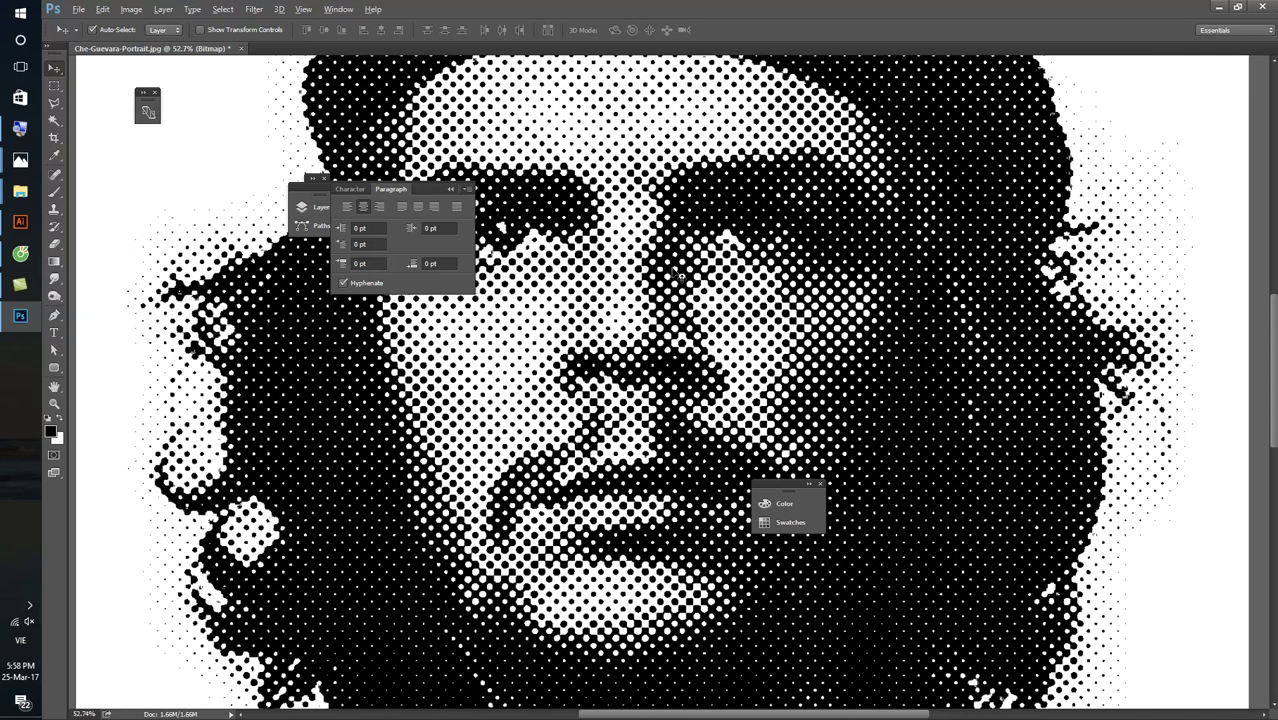
key("ctrl+z")
- Reopen Image > Mode > Bitmap through to Halftone Screen (10 lines/inch, 45°, Round)
left_click(131, 9)
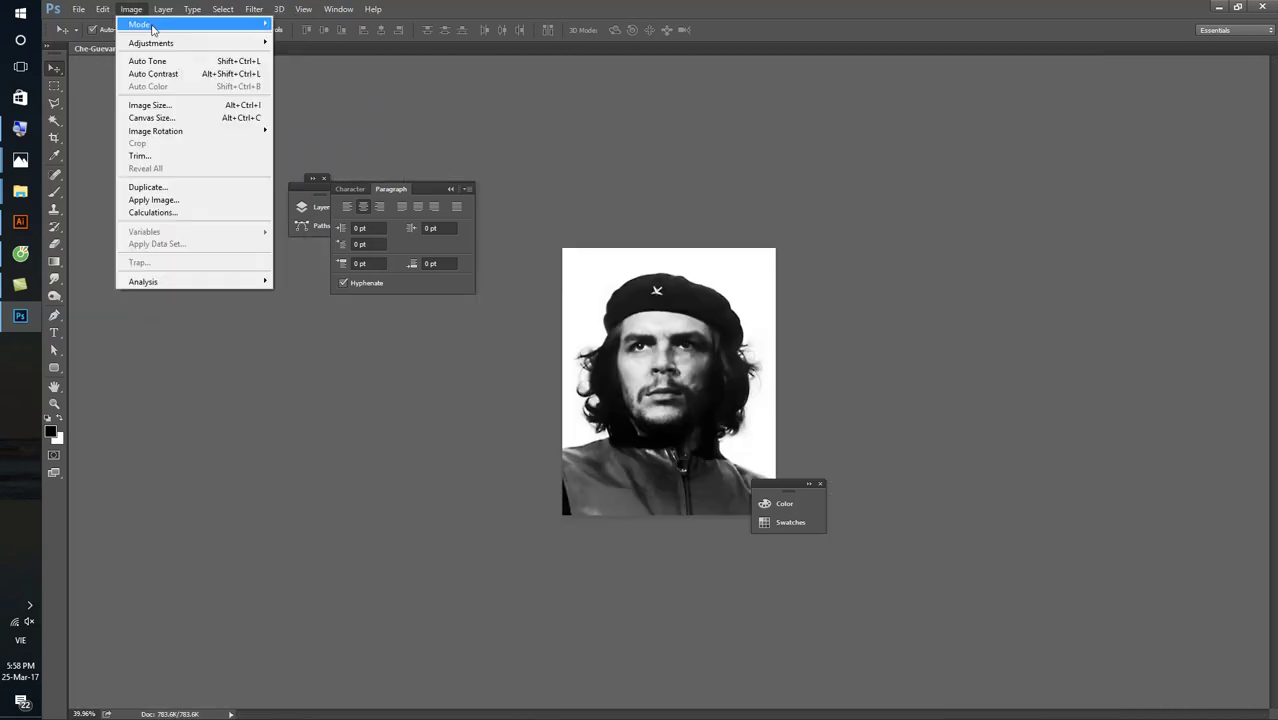
left_click(300, 30)
left_click(451, 145)
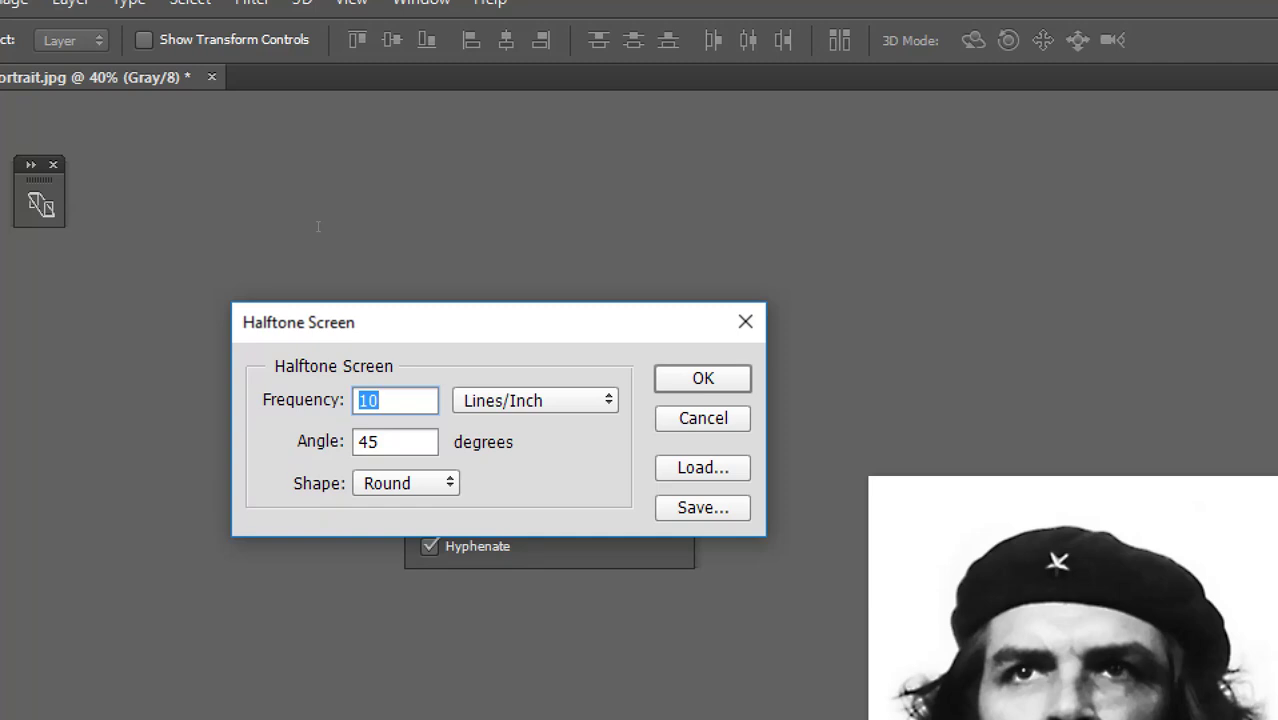
- Set the halftone frequency to 6.7 lines/inch and choose the Round dot shape
key("Down")
key("Down")
key("Down")
key("Down")
key("Down")
key("Down")
key("Down")
key("Down")
key("Down")
key("Down")
key("Down")
key("Down")
key("Down")
key("Down")
key("Down")
key("Down")
key("Down")
key("Down")
key("Down")
key("Down")
key("Down")
key("Down")
key("Down")
key("Down")
key("Up")
key("Up")
key("Up")
key("Tab")
key("Tab")
key("alt+Down")
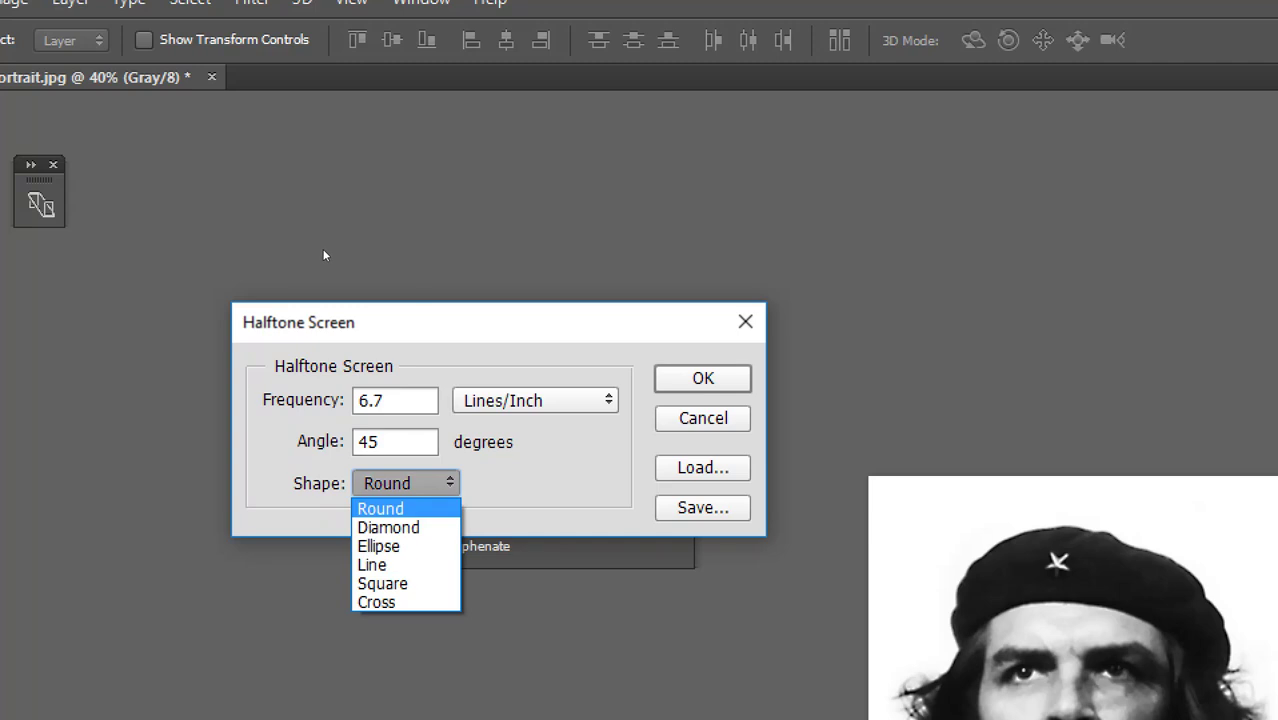
key("l")
key("Down")
key("Up")
key("Up")
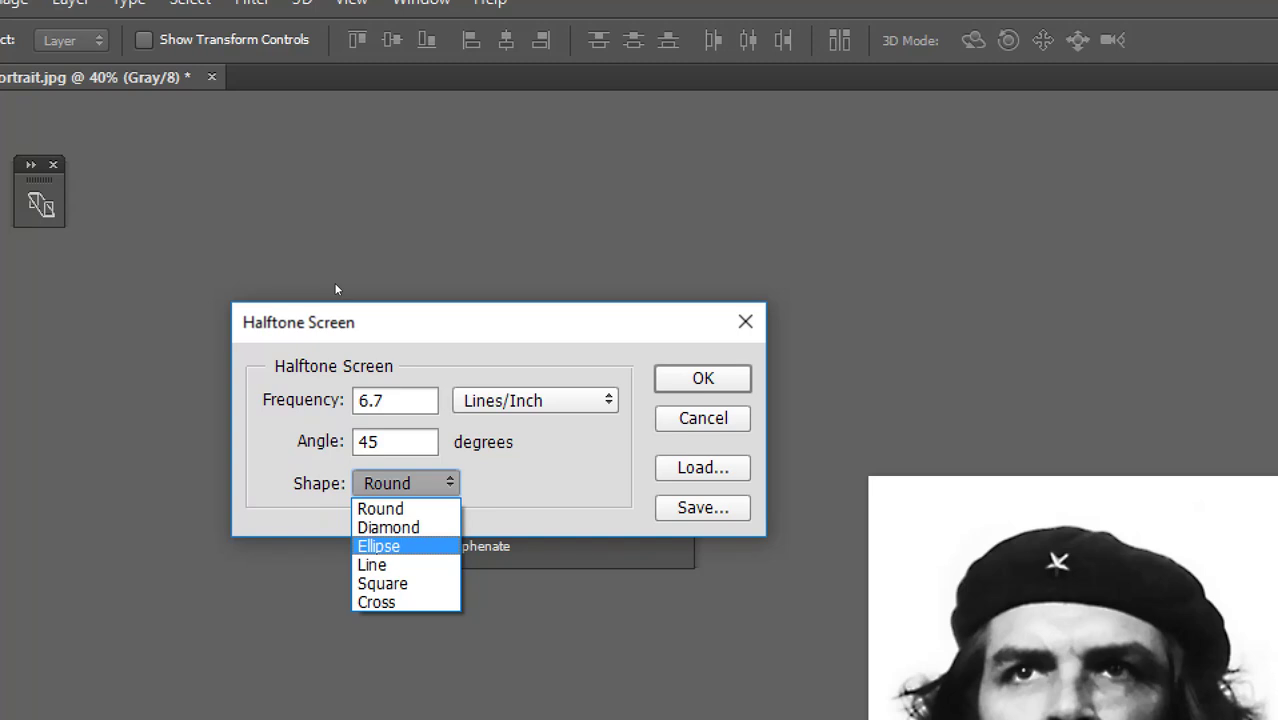
key("Up")
key("Up")
key("Return")
- Keep Round dots at 45 degrees and apply the halftone screen to the portrait
key("Tab")
key("Tab")
key("Tab")
key("alt+Down")
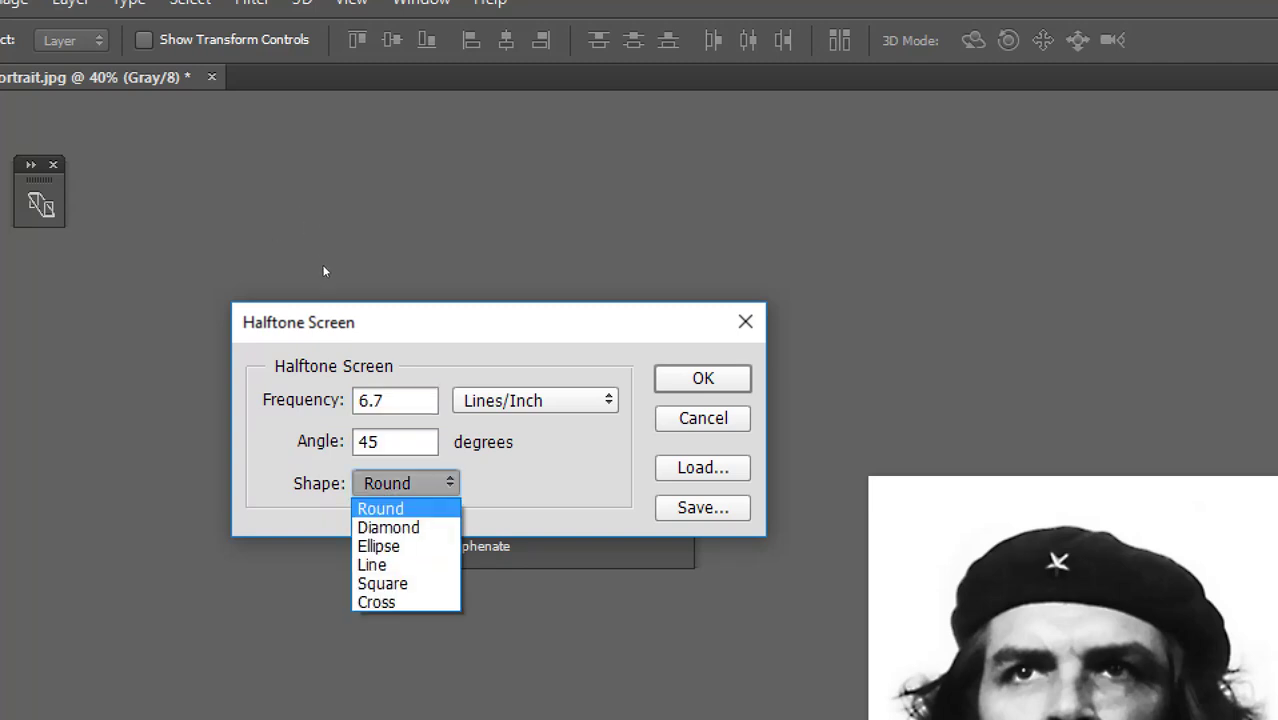
key("Down")
key("Down")
key("Down")
key("Down")
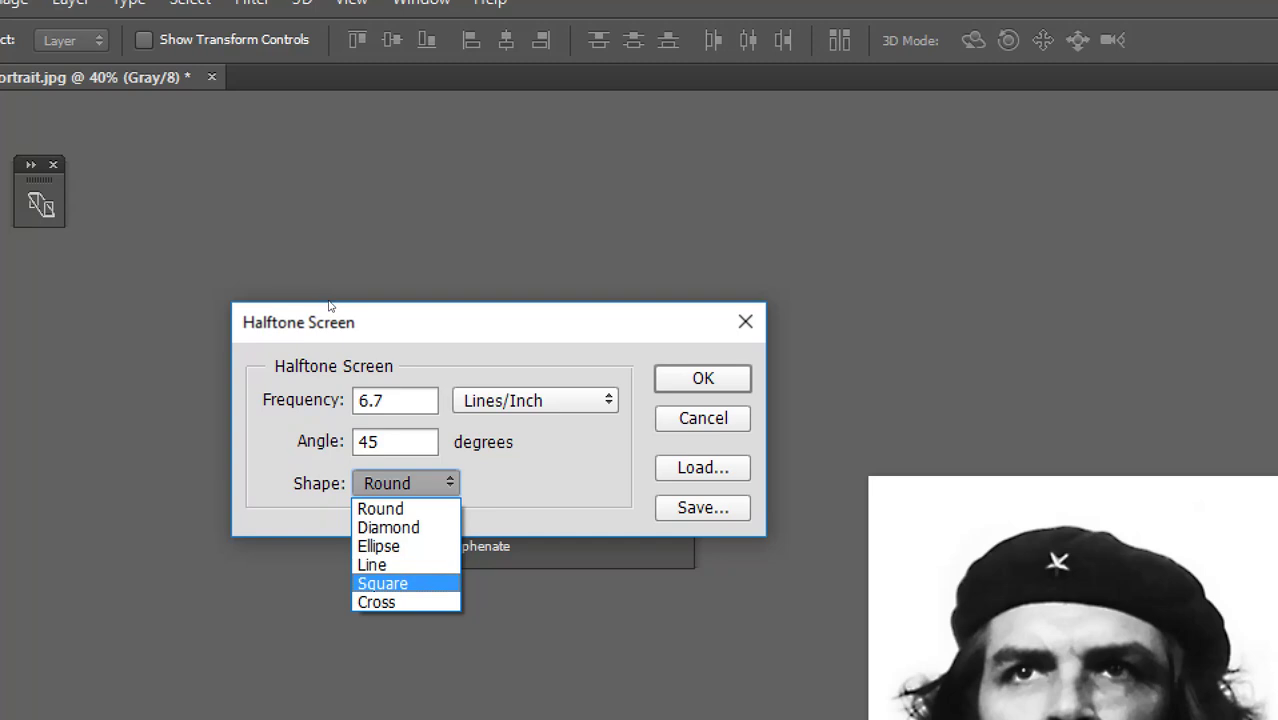
key("Up")
key("Up")
key("Up")
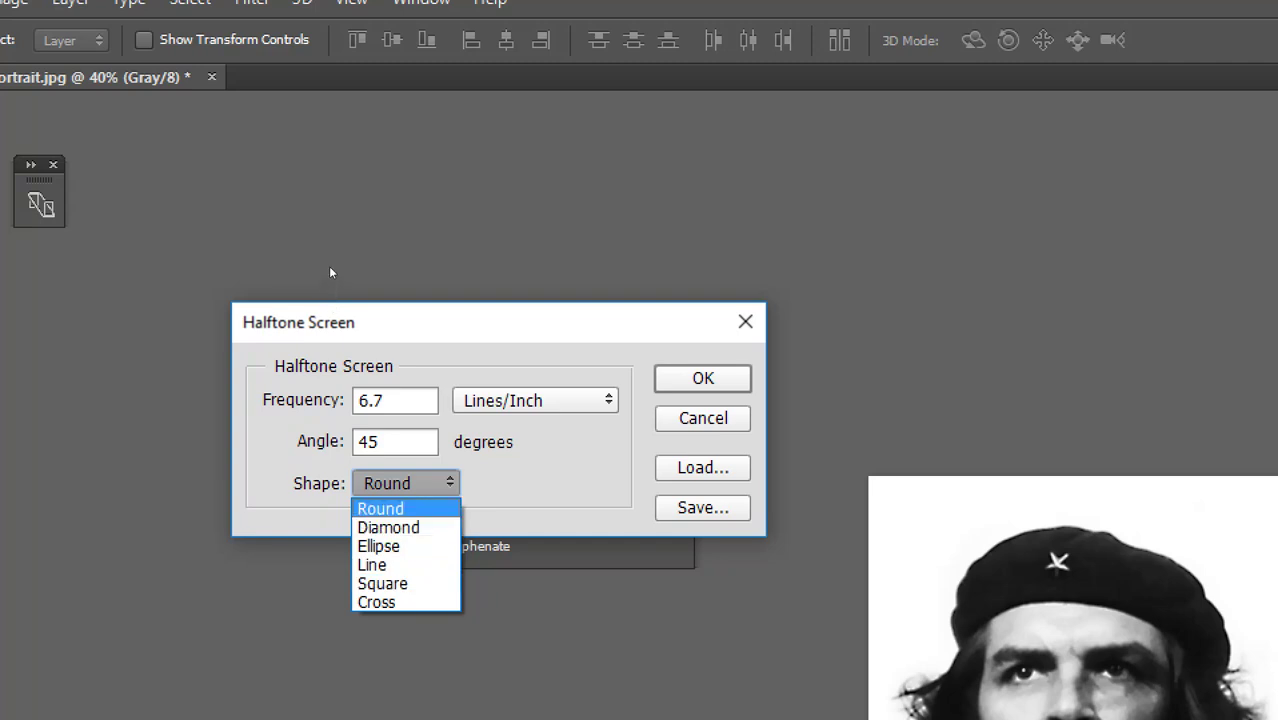
key("Return")
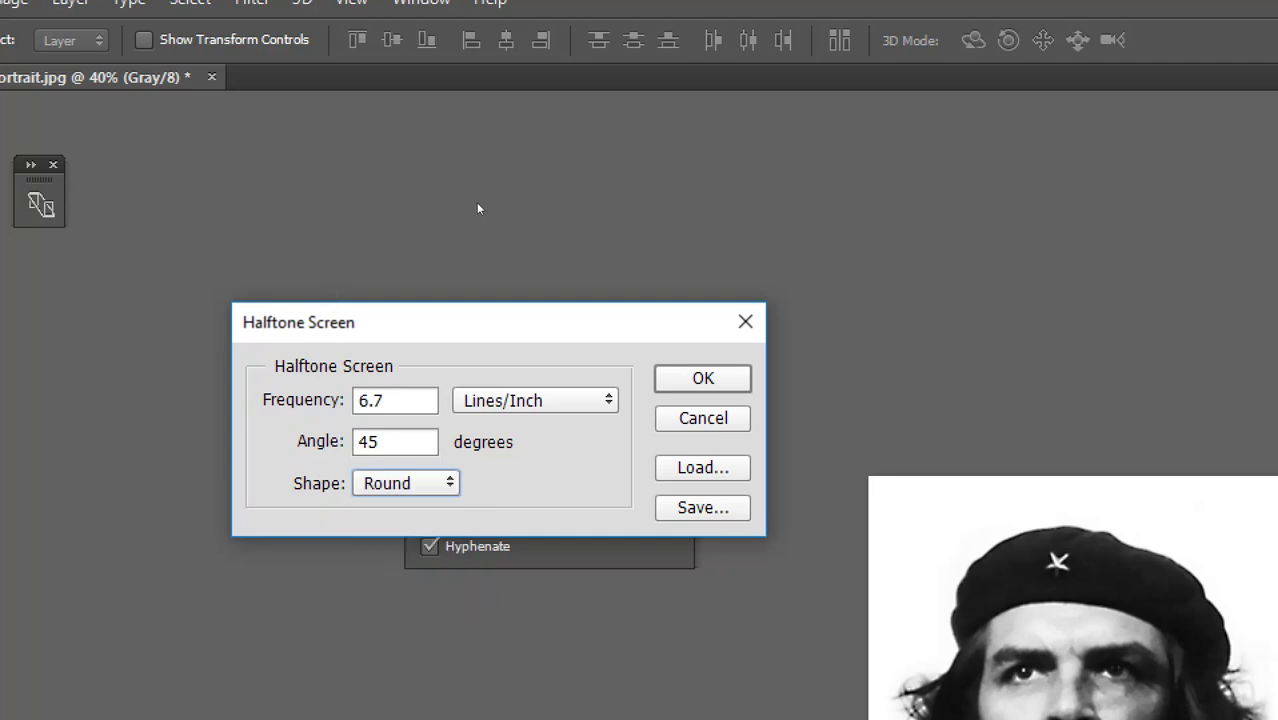
key("Return")
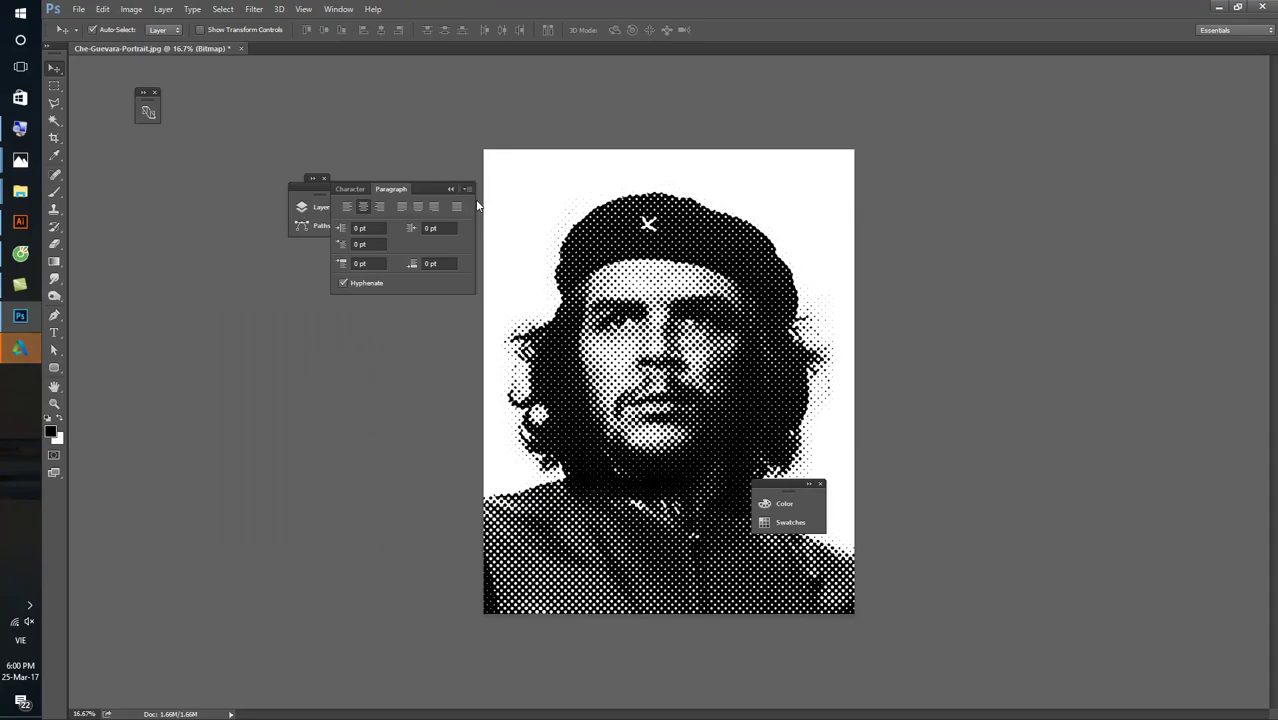
- Convert the halftone bitmap back to Grayscale at size ratio 1
scroll(648, 316, "up", 1)
scroll(648, 316, "up", 1)
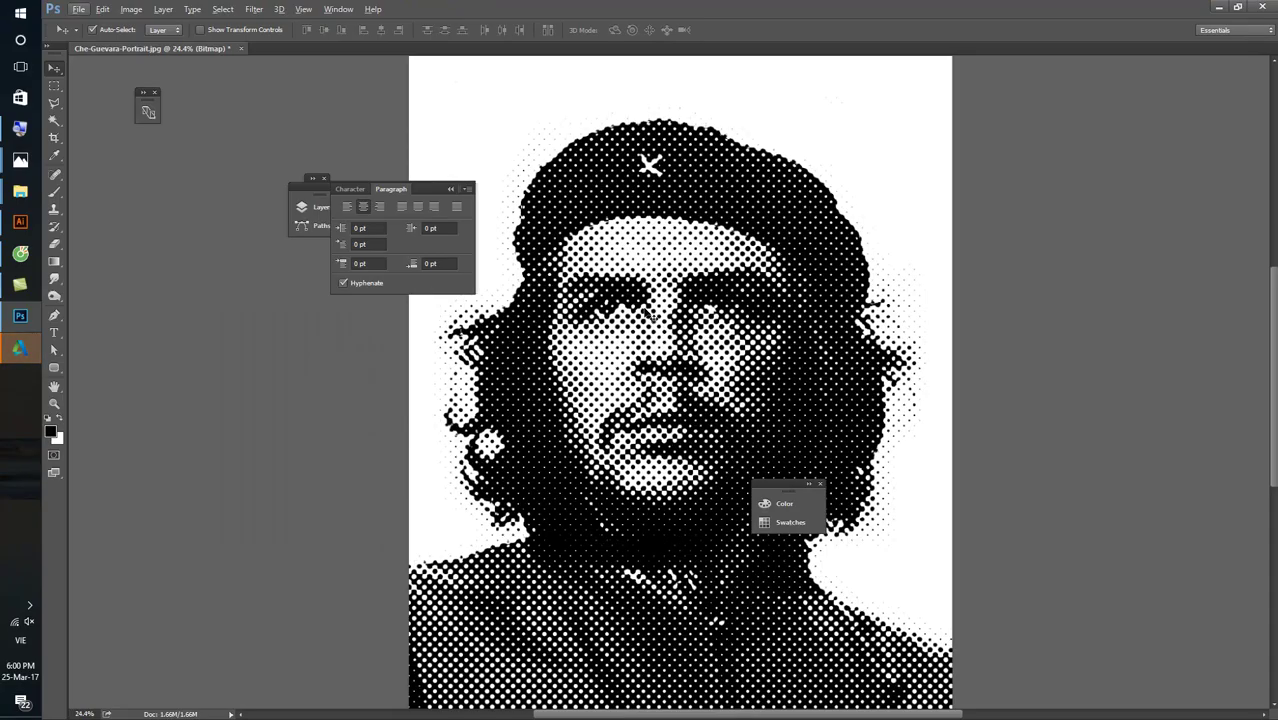
scroll(649, 313, "up", 1)
scroll(583, 293, "up", 2)
scroll(590, 298, "up", 1)
scroll(585, 290, "up", 1)
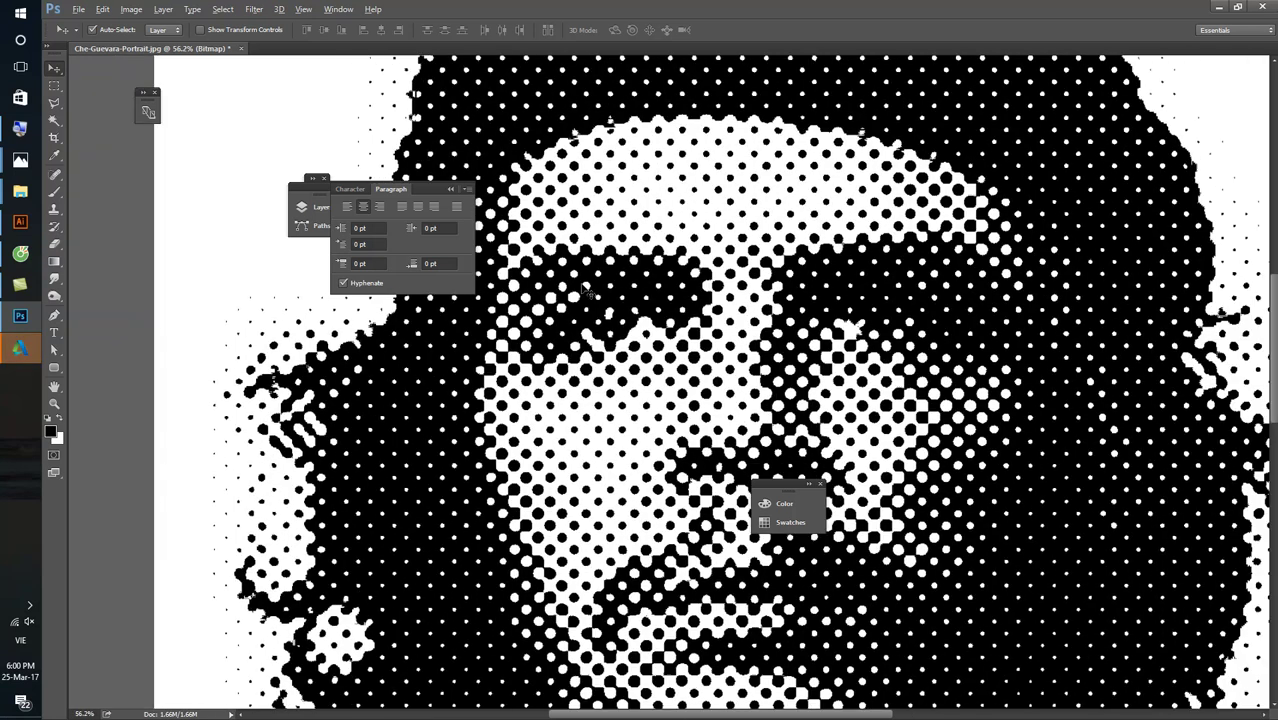
scroll(590, 292, "down", 2)
left_click(131, 9)
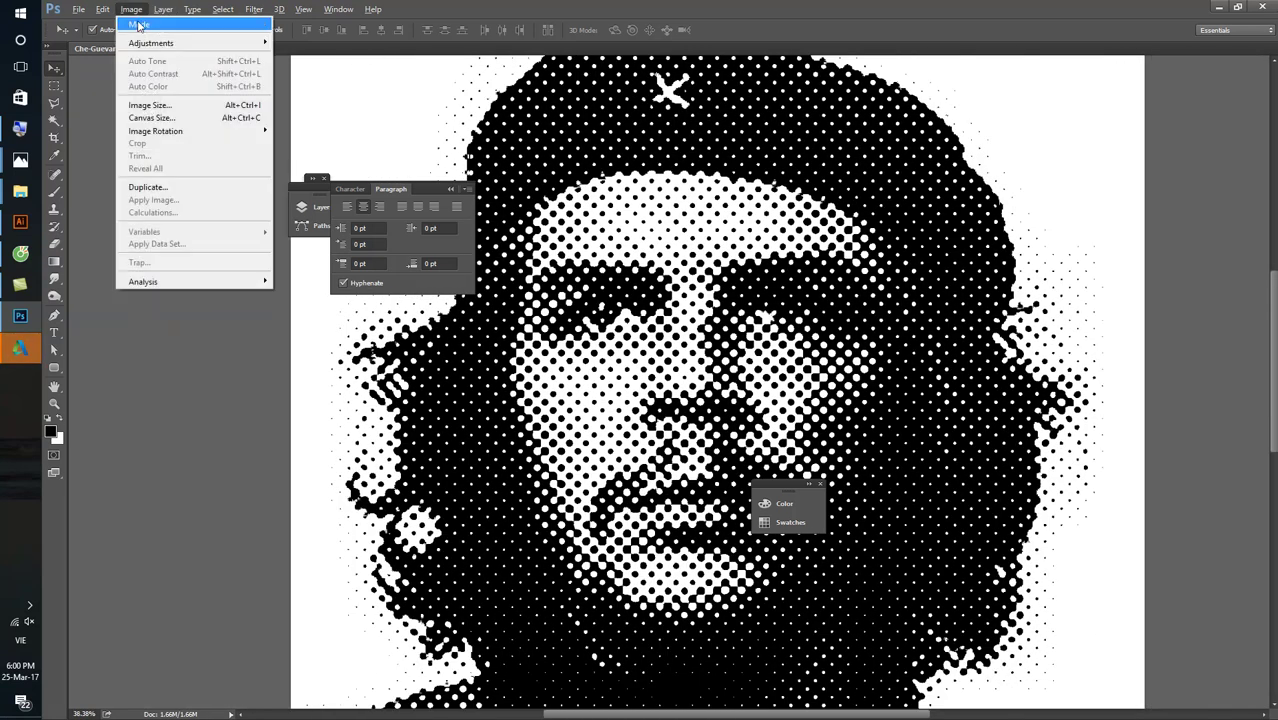
mouse_move(140, 24)
left_click(295, 37)
left_click(132, 9)
left_click(135, 9)
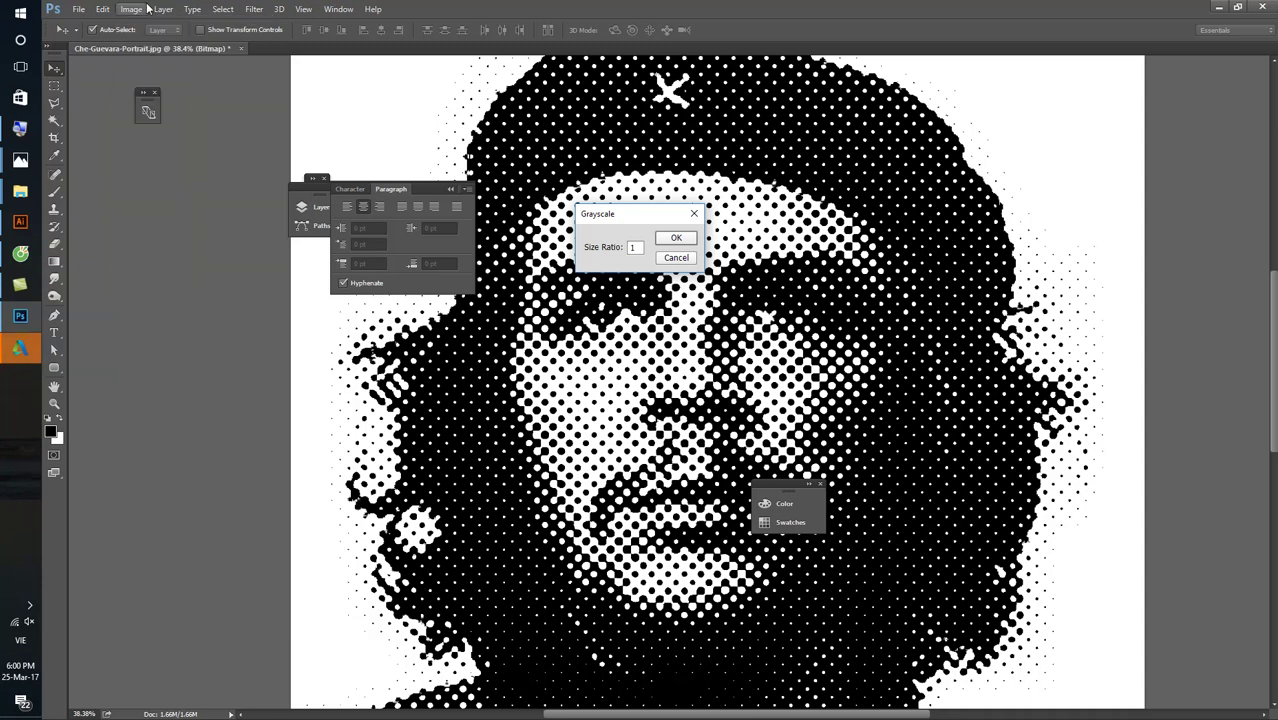
left_click(676, 237)
- Convert the image to RGB Color and show the Layers panel with the portrait zoomed out
left_click(130, 9)
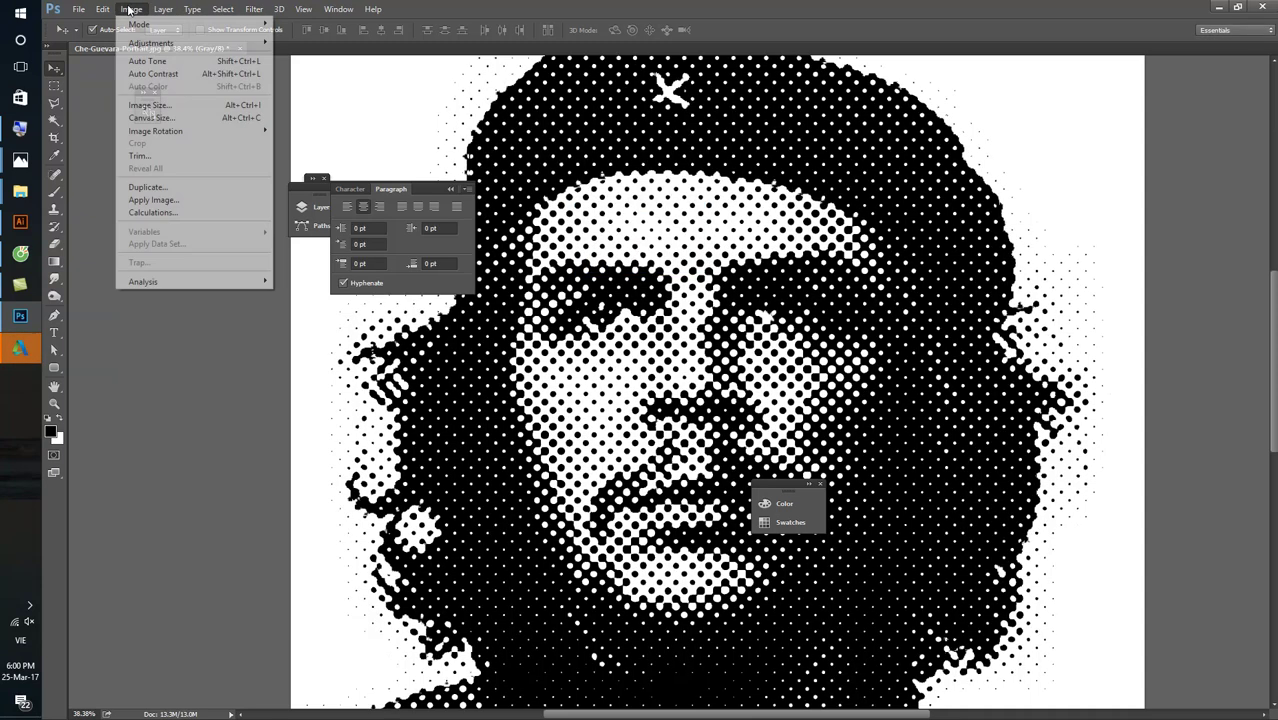
mouse_move(139, 24)
left_click(322, 78)
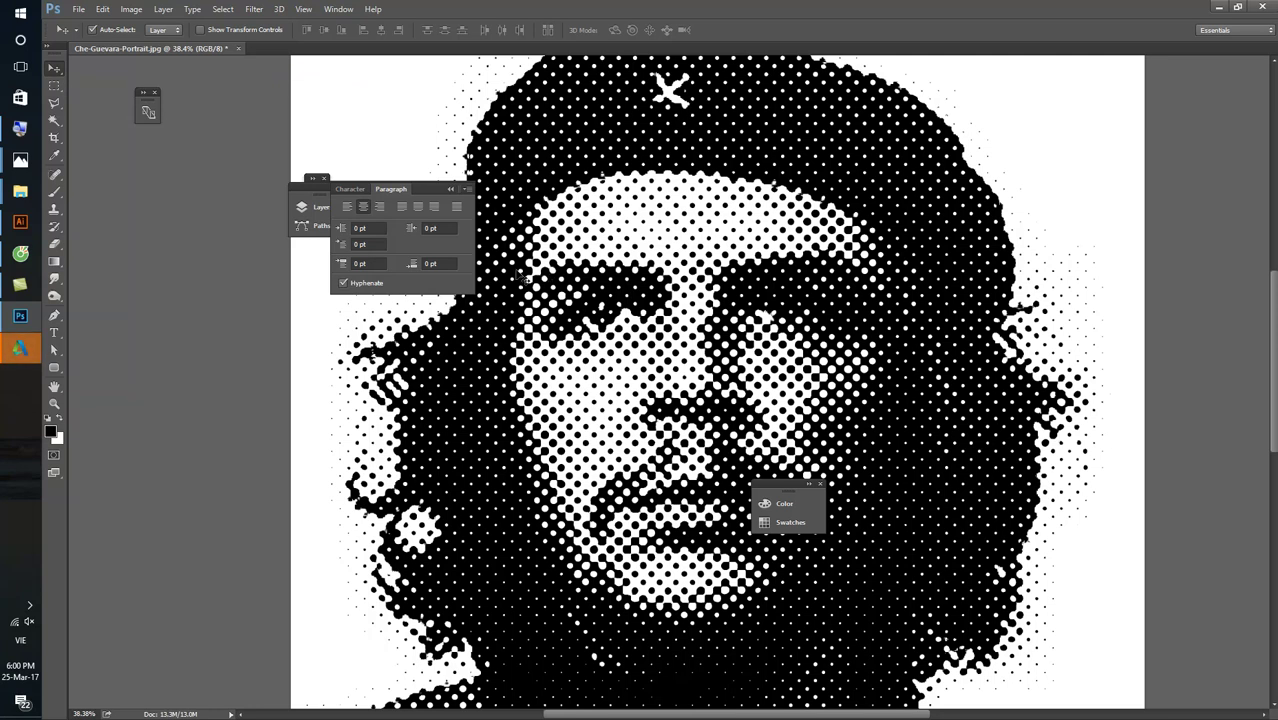
key("F7")
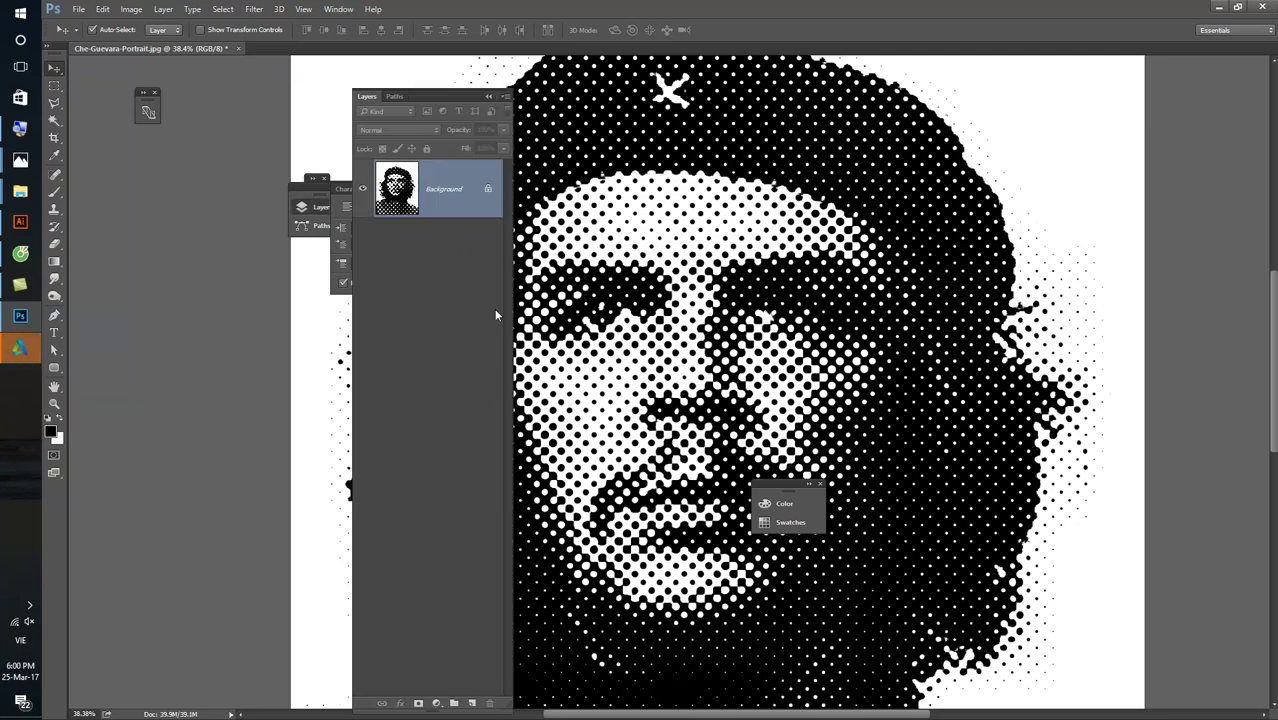
key("ctrl+minus")
left_click_drag(439, 95, 213, 90)
key("ctrl+minus")
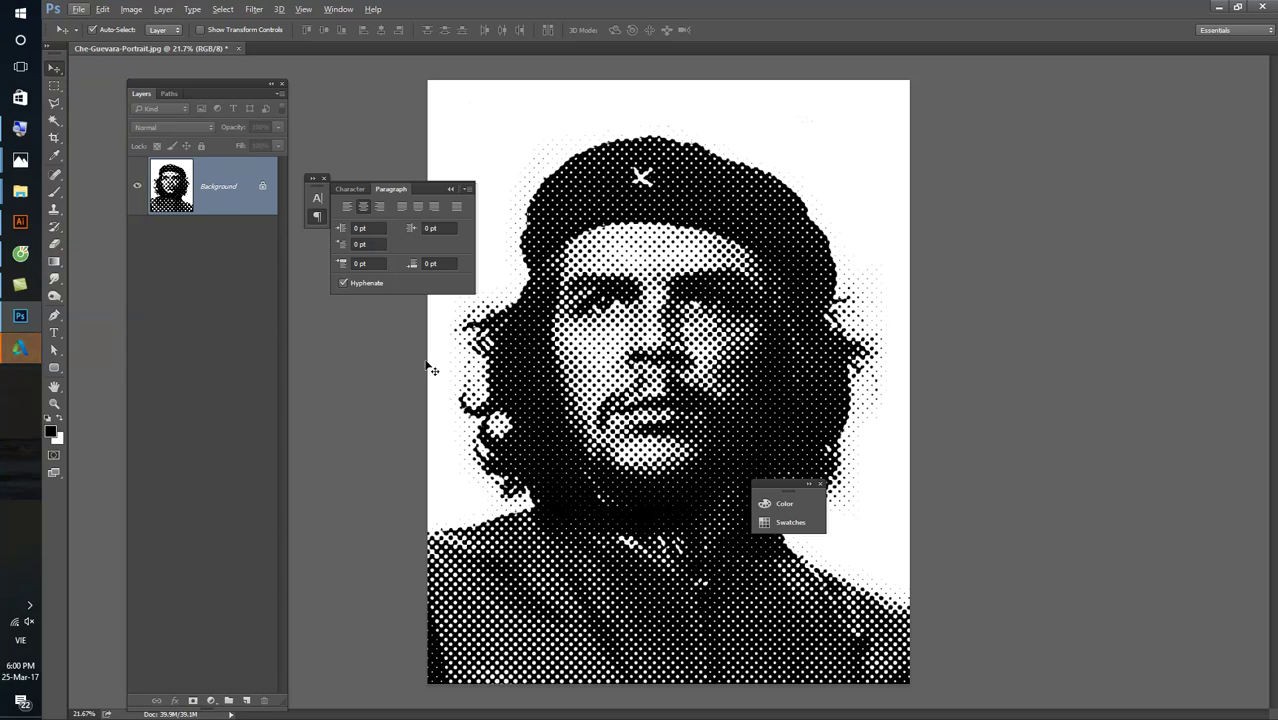
- Add a new Layer 1 and fill it with pure red #ff0000
left_click(246, 700)
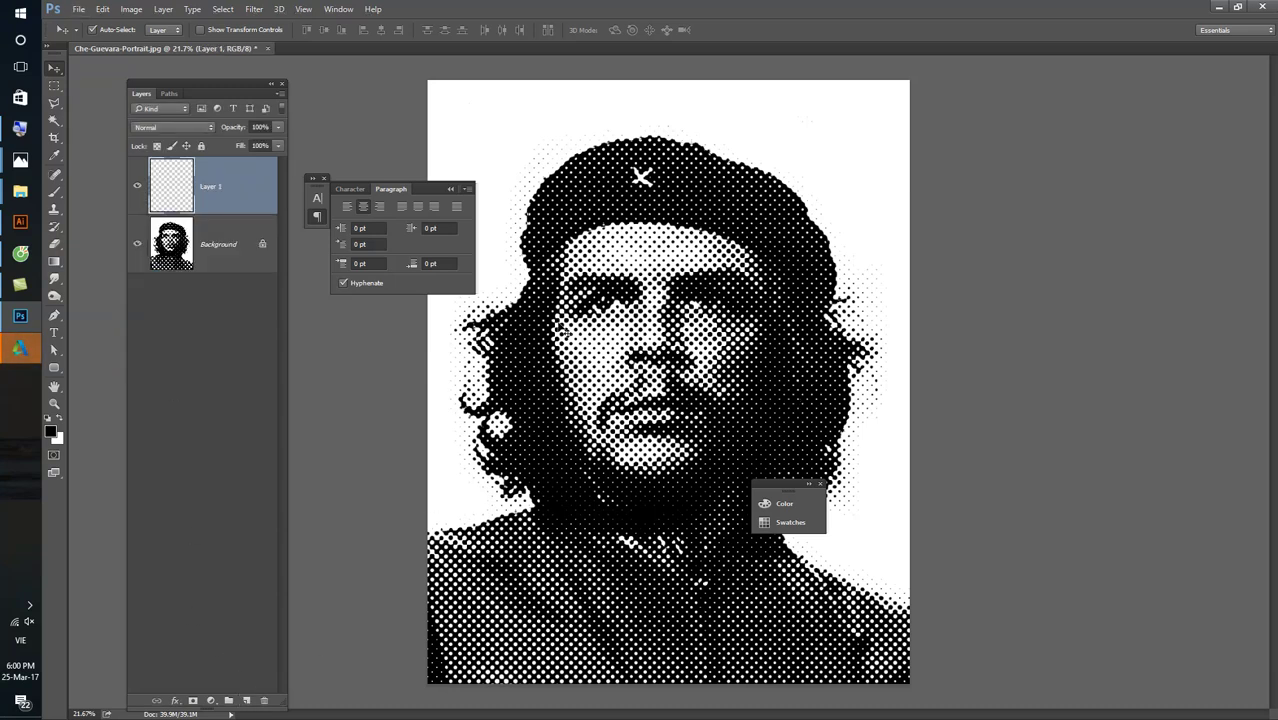
key("i")
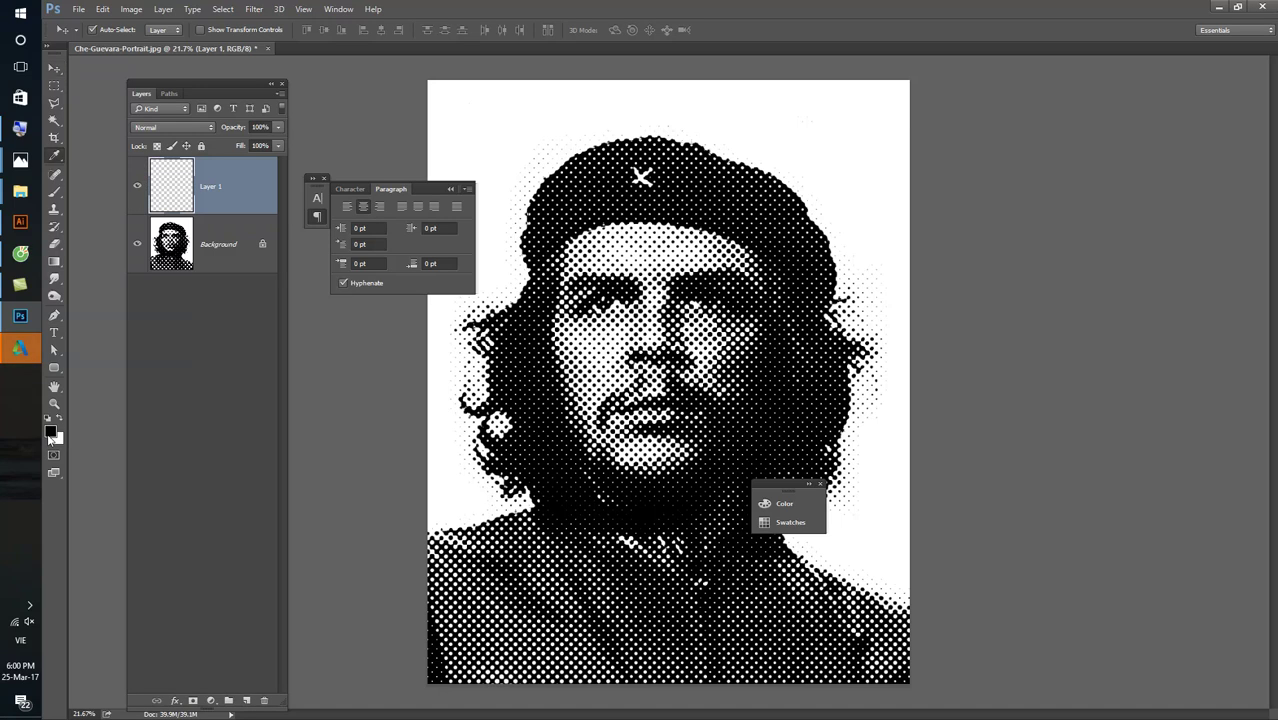
left_click(50, 432)
type("ff0000")
left_click(907, 140)
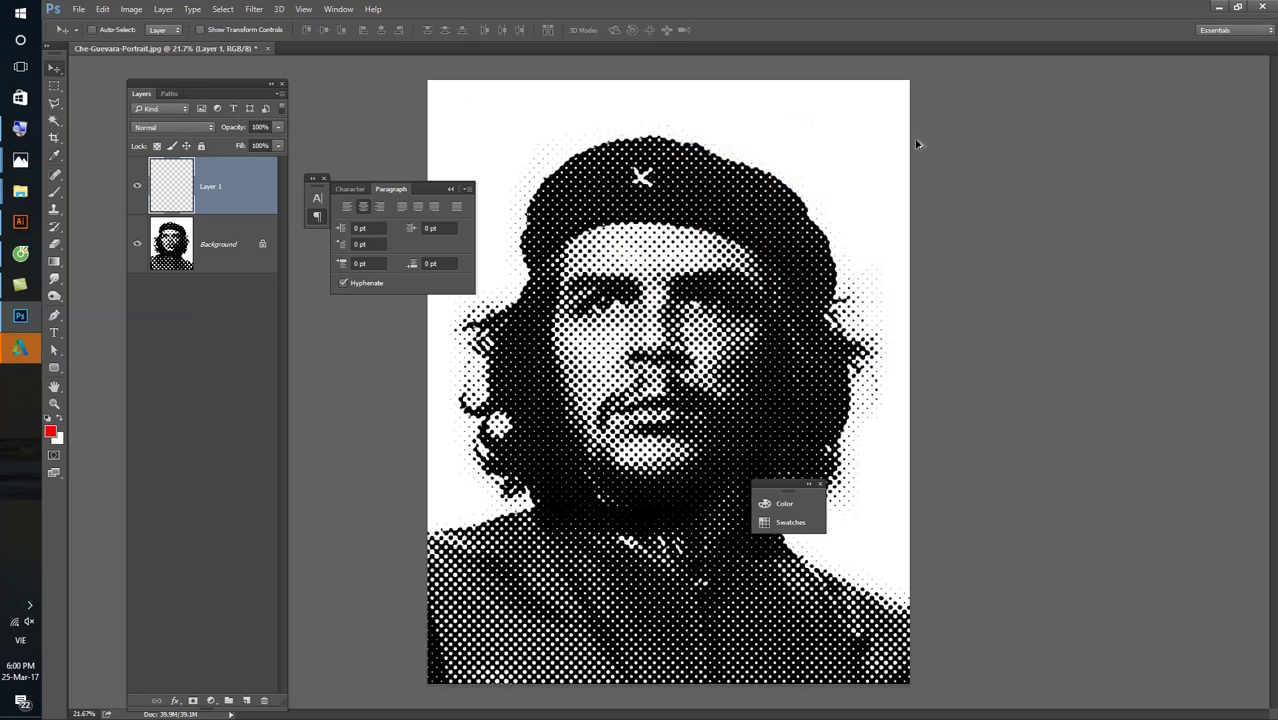
left_click(914, 139)
key("Return")
key("x")
key("ctrl+BackSpace")
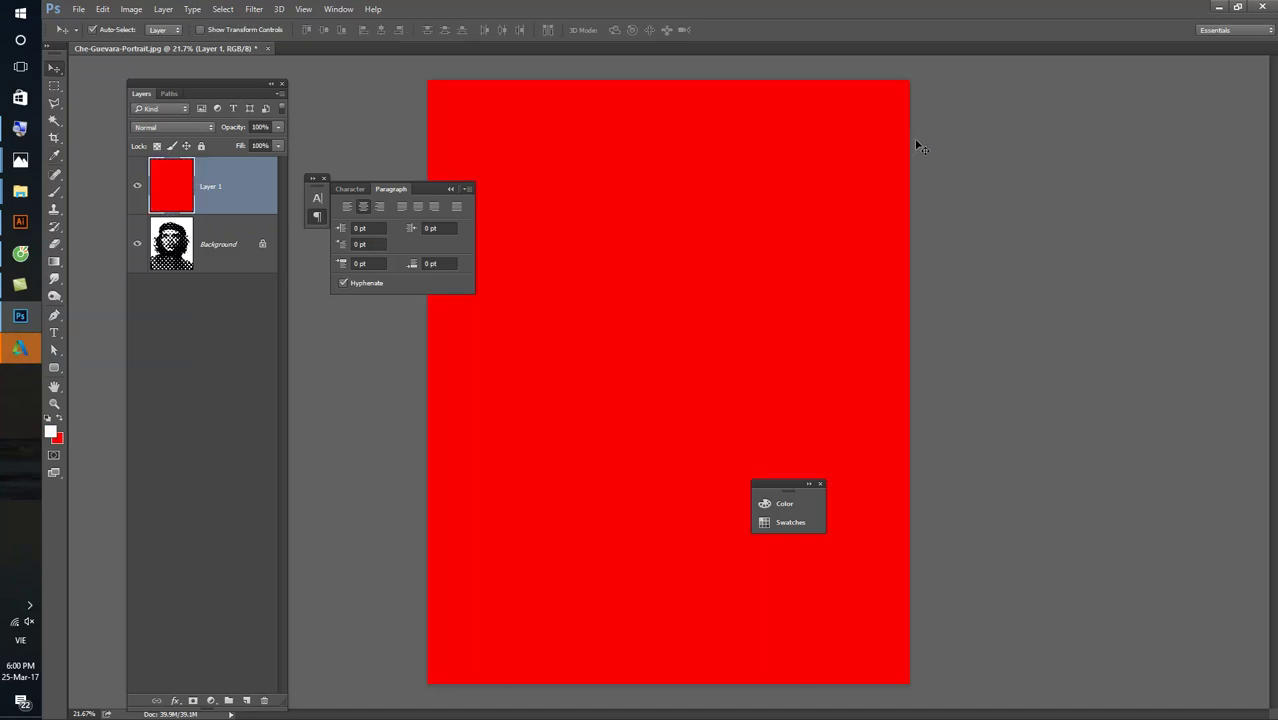
- Set the red layer's blend mode to Screen and preview CMYK colours
left_click(208, 127)
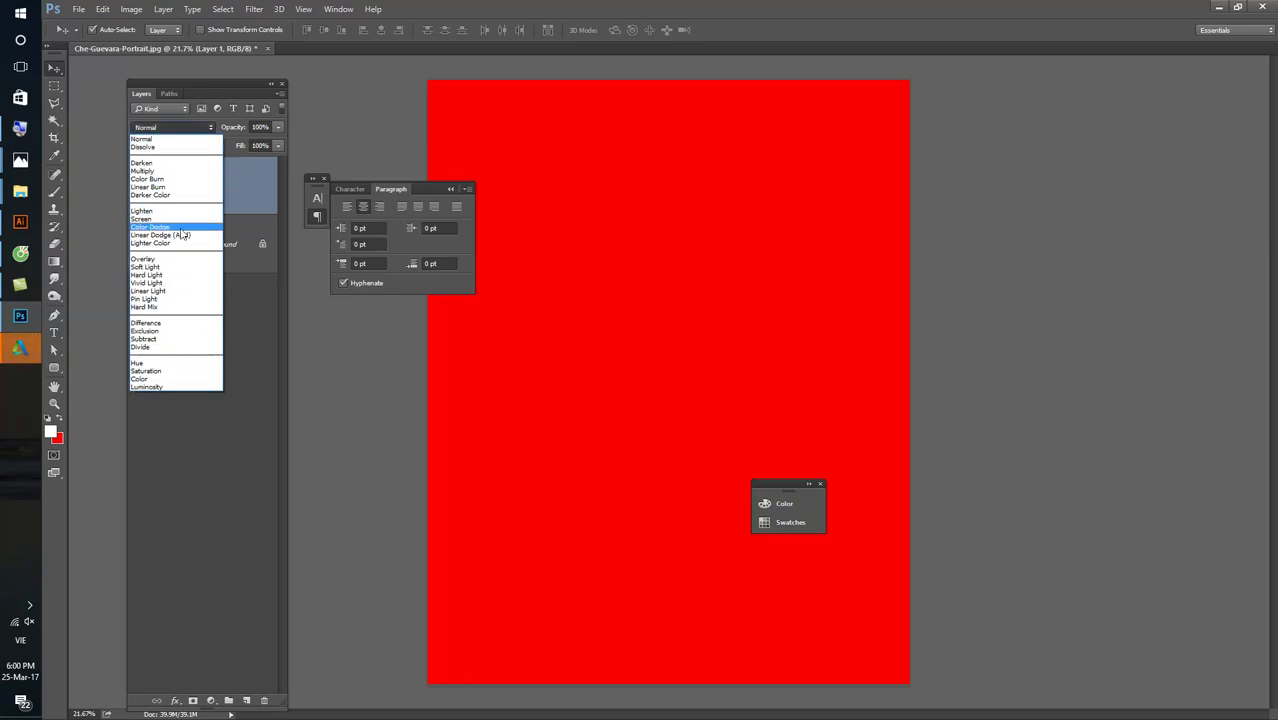
left_click(170, 194)
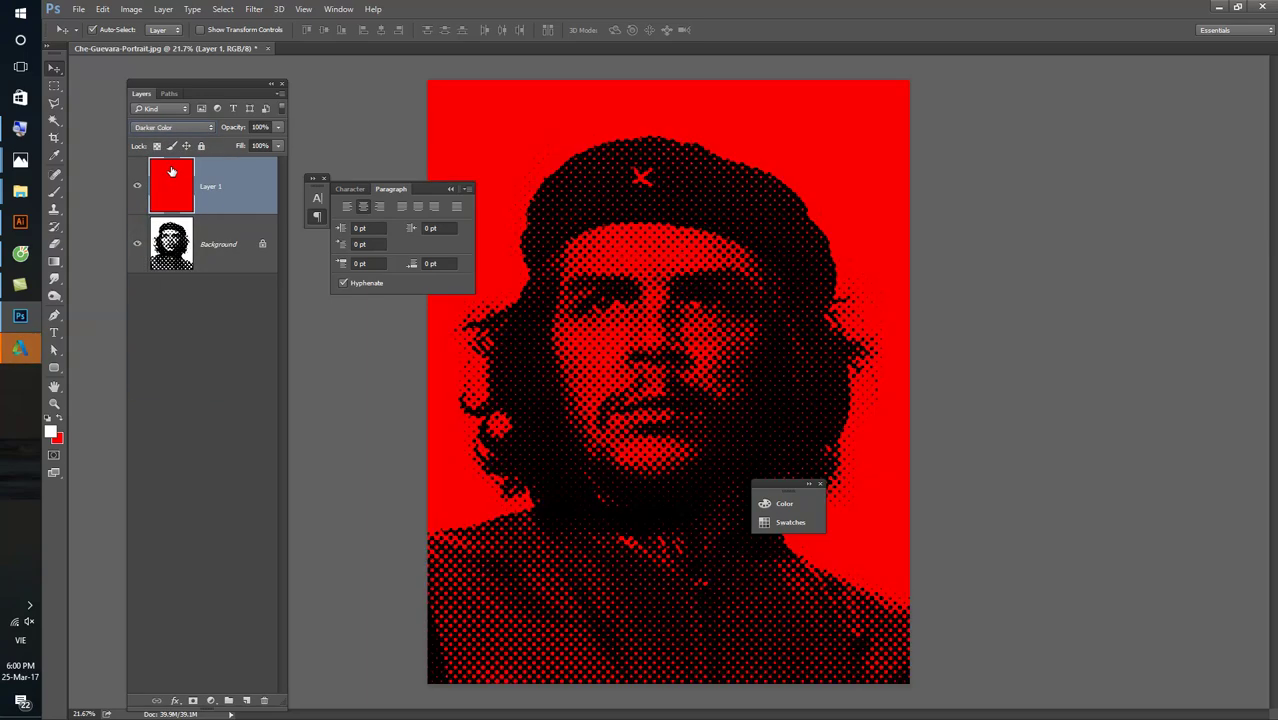
key("alt+shift+s")
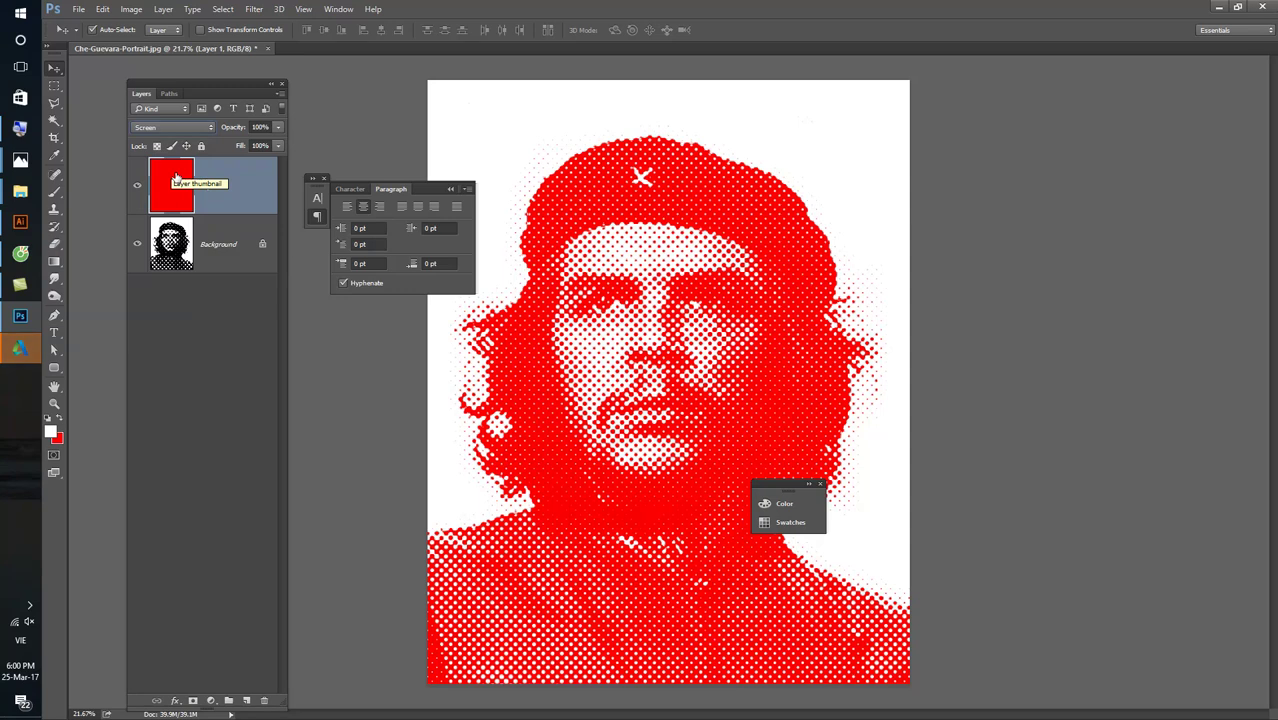
key("ctrl+y")
- Try Hue/Saturation hue and lightness shifts on the red layer, then cancel them
key("ctrl+u")
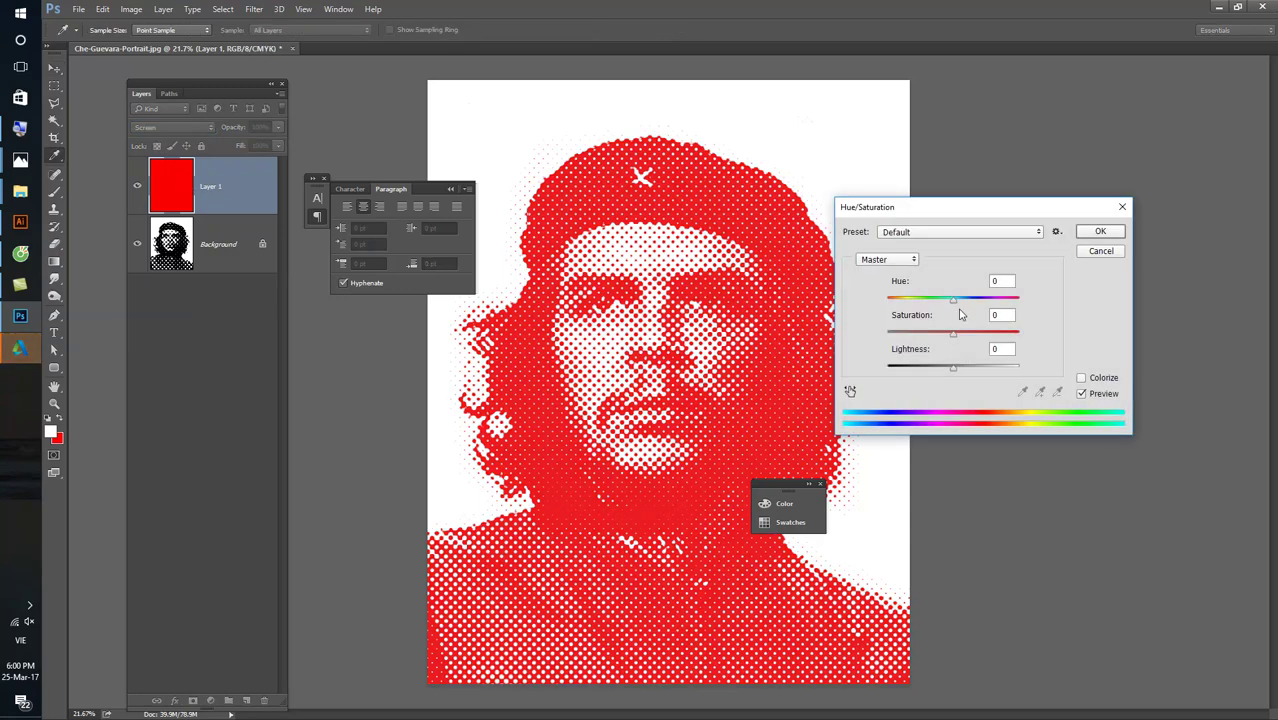
left_click_drag(952, 299, 929, 299)
left_click_drag(952, 367, 915, 368)
mouse_move(947, 300)
left_mouse_down()
mouse_move(970, 299)
mouse_move(952, 299)
left_mouse_up()
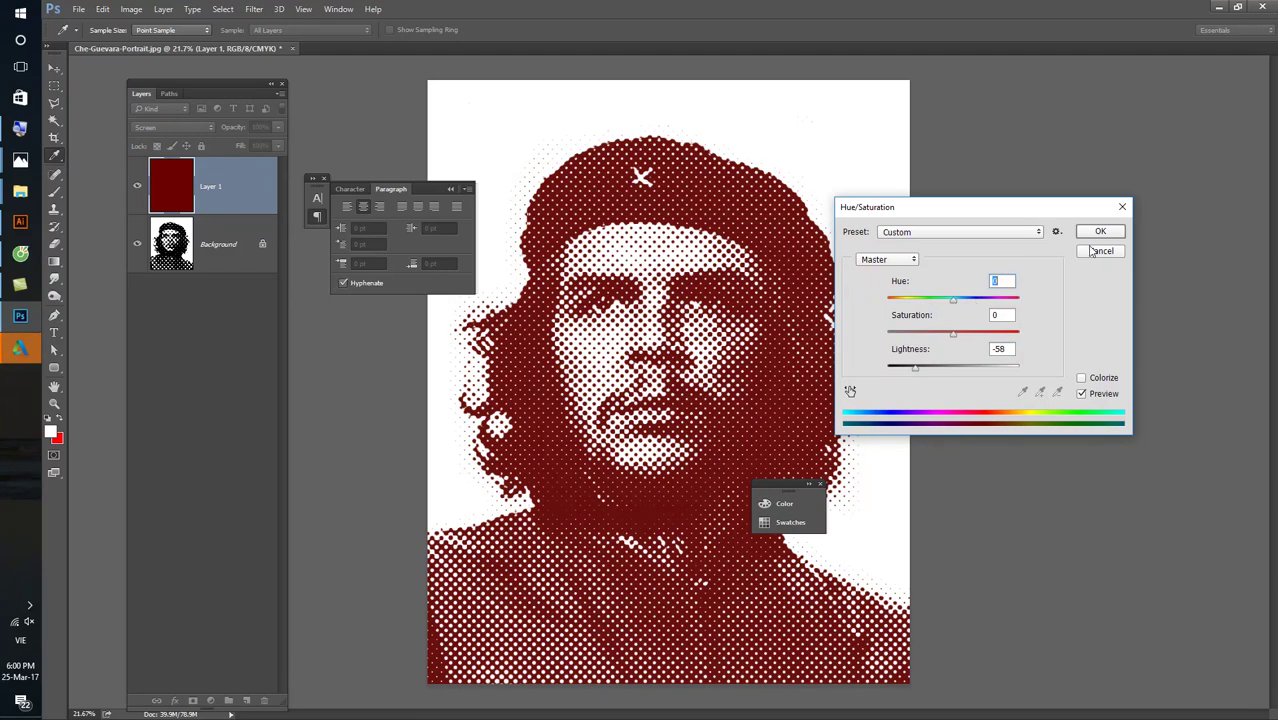
left_click(1093, 251)
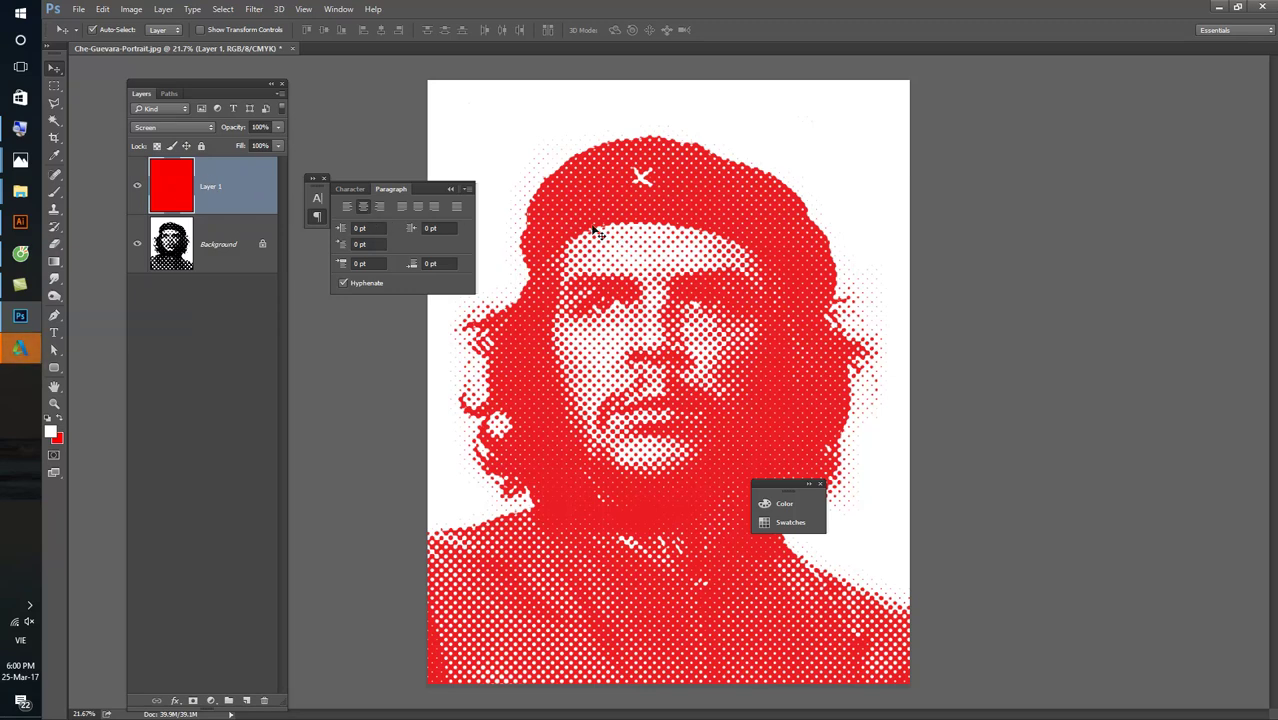
- Set the red Layer 1 to Normal blending at 30% opacity, then choose the plain Lasso tool
scroll(656, 260, "up", 1)
scroll(658, 264, "up", 1)
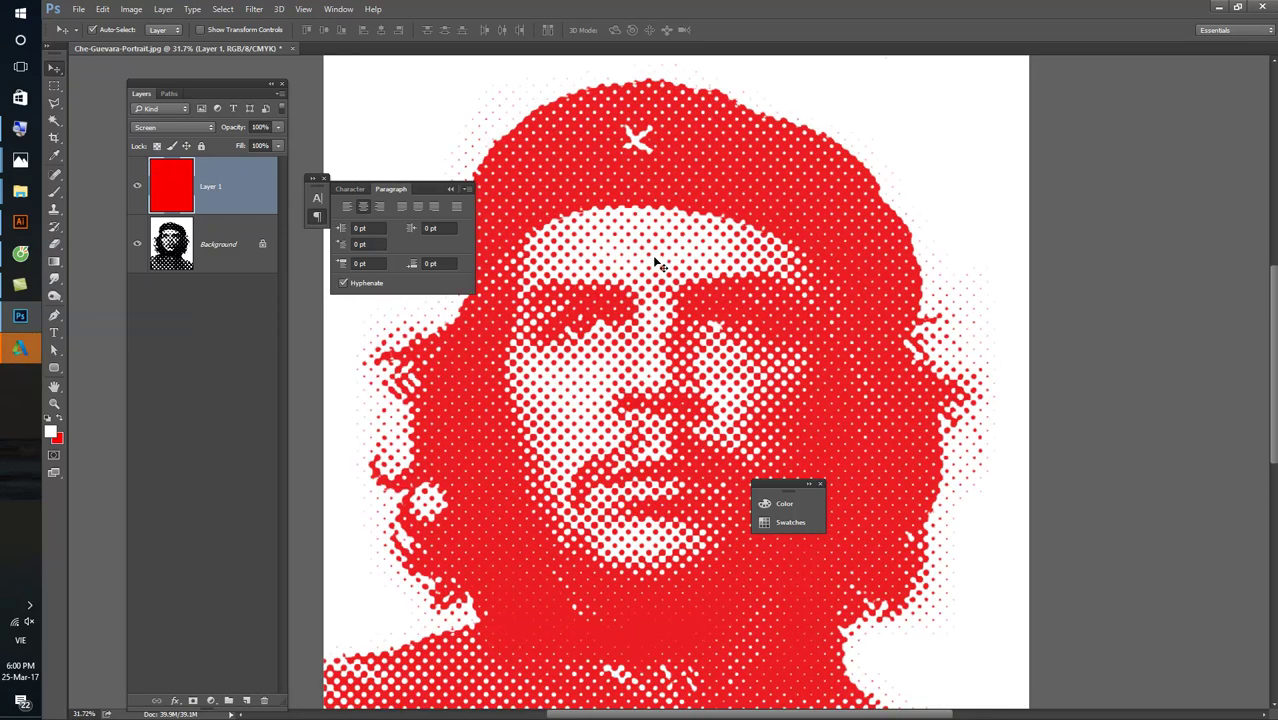
scroll(688, 192, "down", 1)
scroll(688, 162, "down", 1)
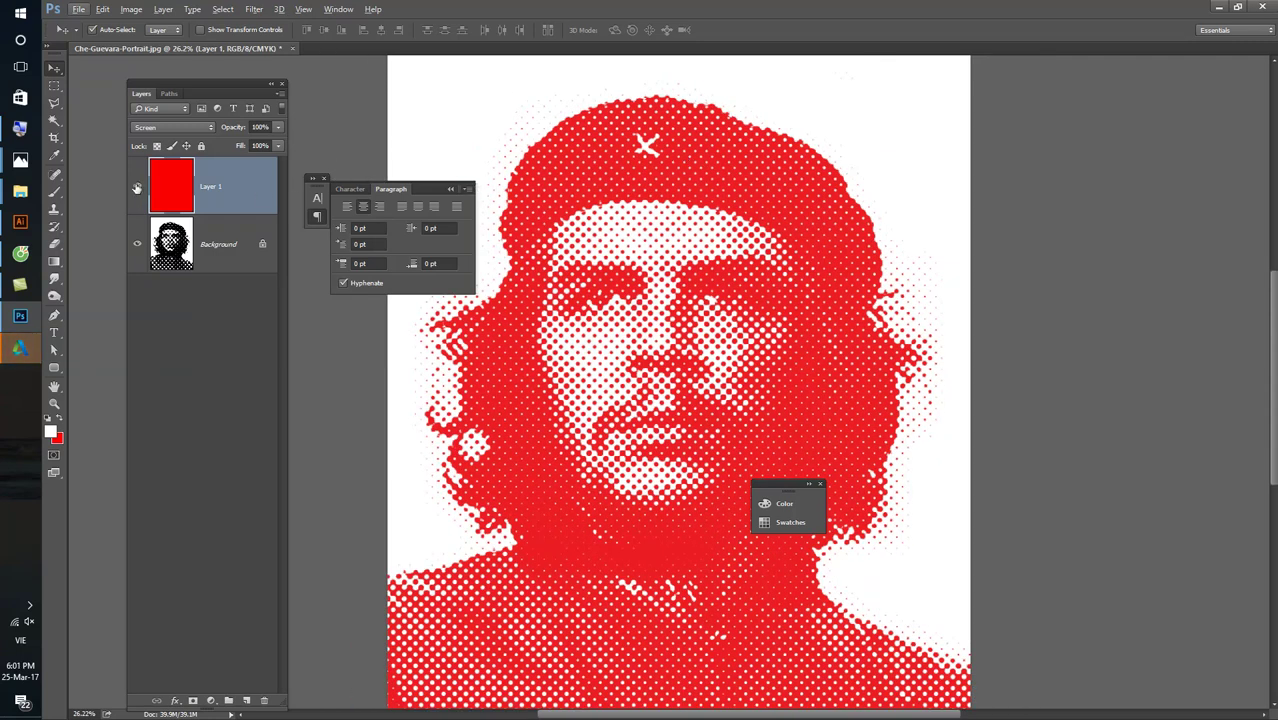
left_click(172, 127)
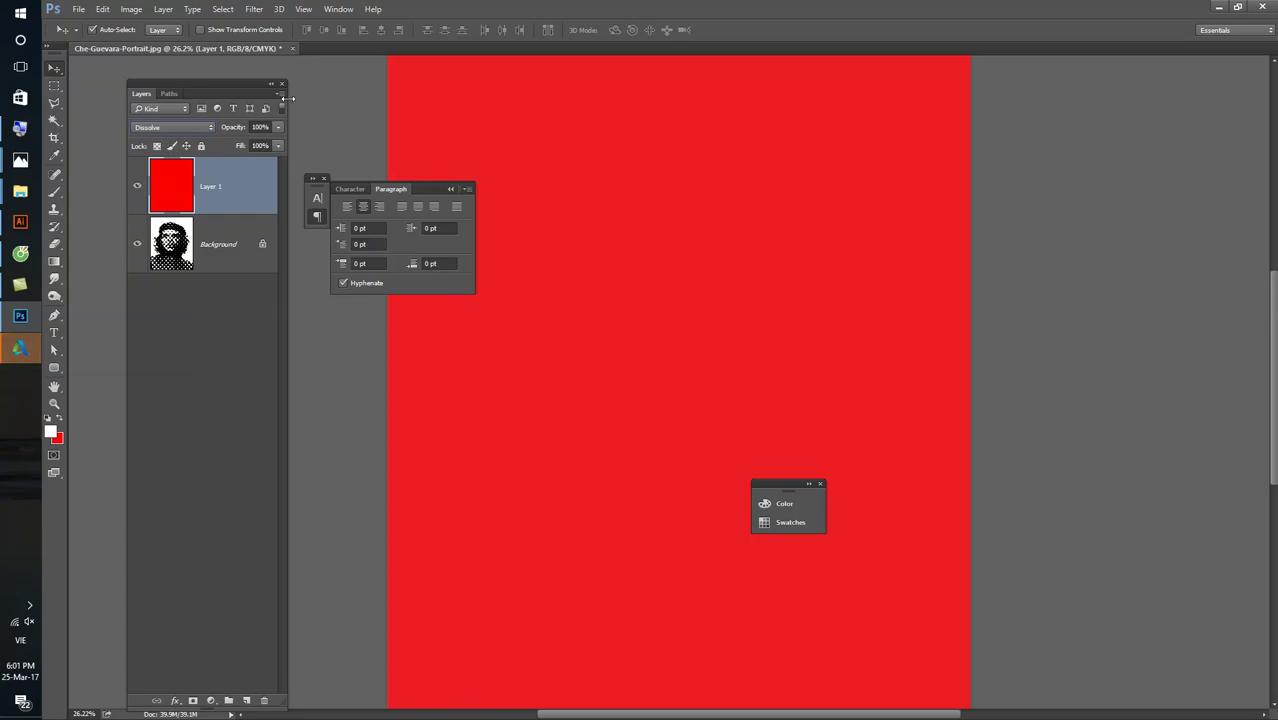
left_click(278, 127)
left_click_drag(278, 142, 231, 142)
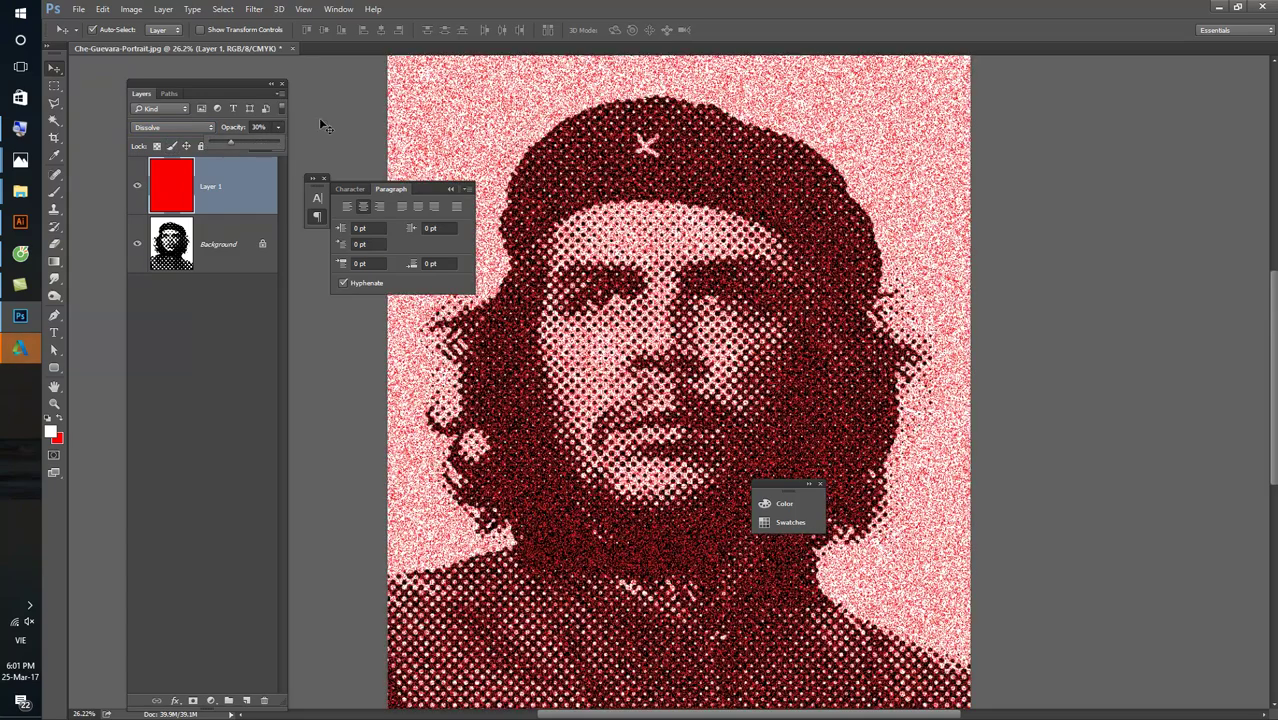
left_click(170, 127)
left_click(160, 131)
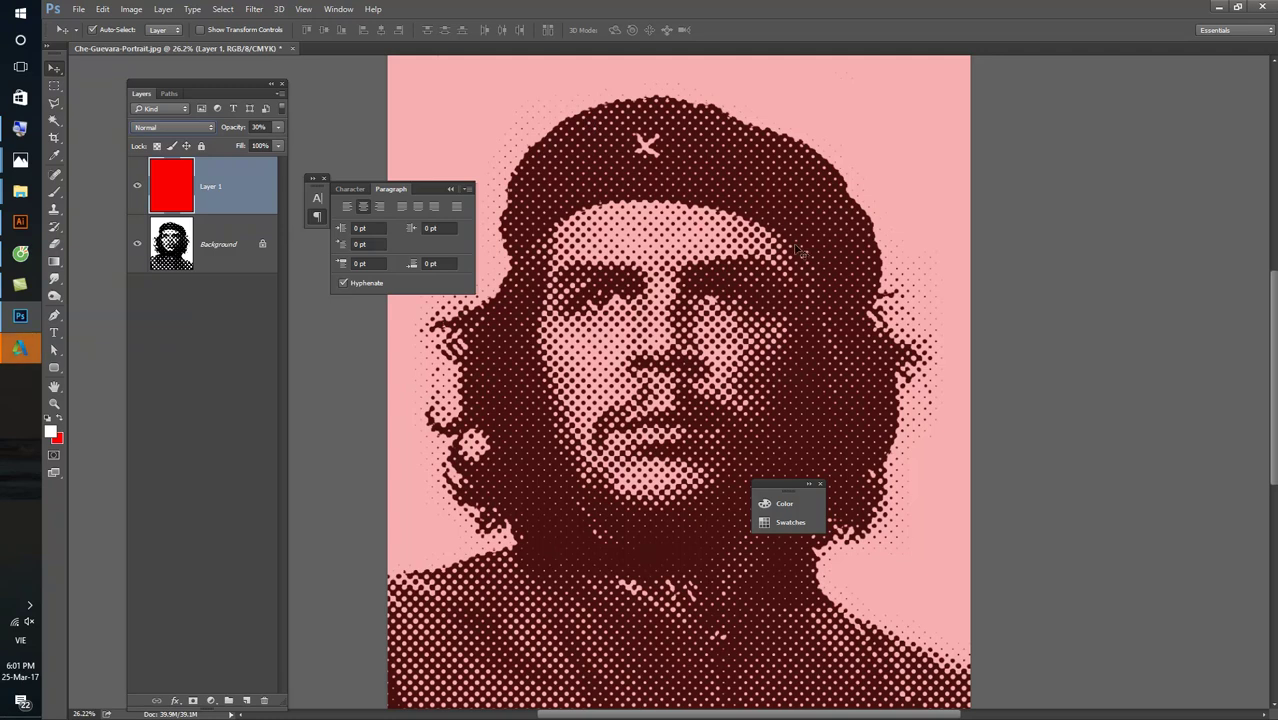
left_click(54, 104)
left_click(110, 104)
- Lasso the head and hair and fill it with dark blue #081e72 on Layer 1
mouse_move(622, 87)
left_mouse_down()
mouse_move(455, 291)
mouse_move(591, 583)
mouse_move(536, 330)
mouse_move(546, 262)
mouse_move(571, 226)
mouse_move(625, 211)
mouse_move(716, 217)
mouse_move(783, 245)
mouse_move(810, 425)
mouse_move(782, 520)
mouse_move(927, 520)
mouse_move(867, 126)
mouse_move(614, 78)
left_mouse_up()
left_click(50, 431)
left_click(787, 213)
left_click(760, 244)
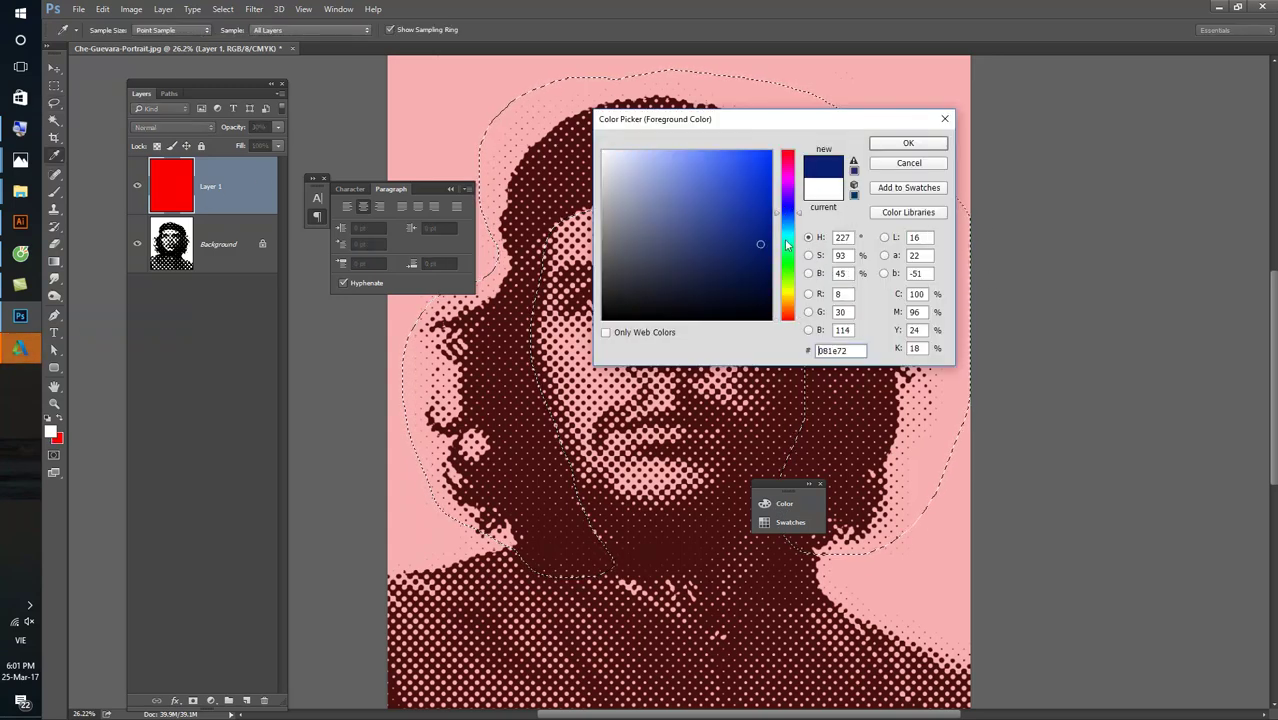
left_click(907, 142)
key("x")
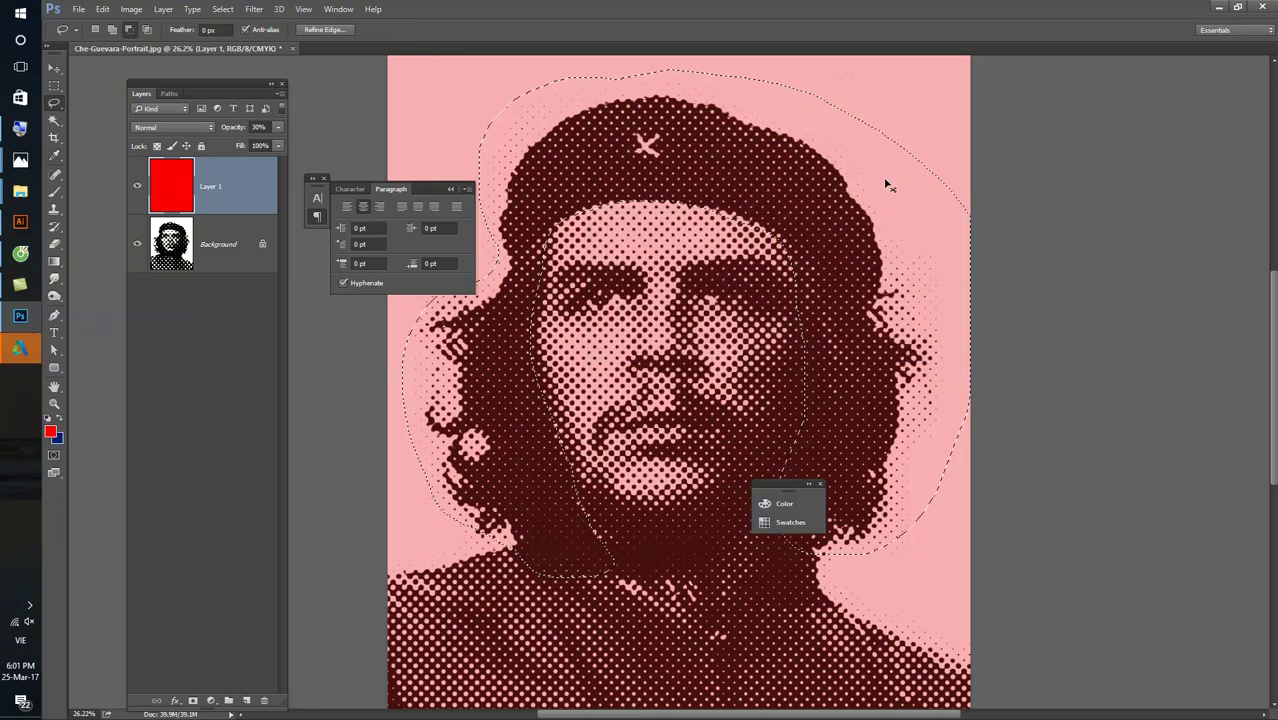
key("ctrl+BackSpace")
key("ctrl+d")
- Restore Layer 1 to 100% opacity and settle on the Lighter Color blend mode
left_click(176, 127)
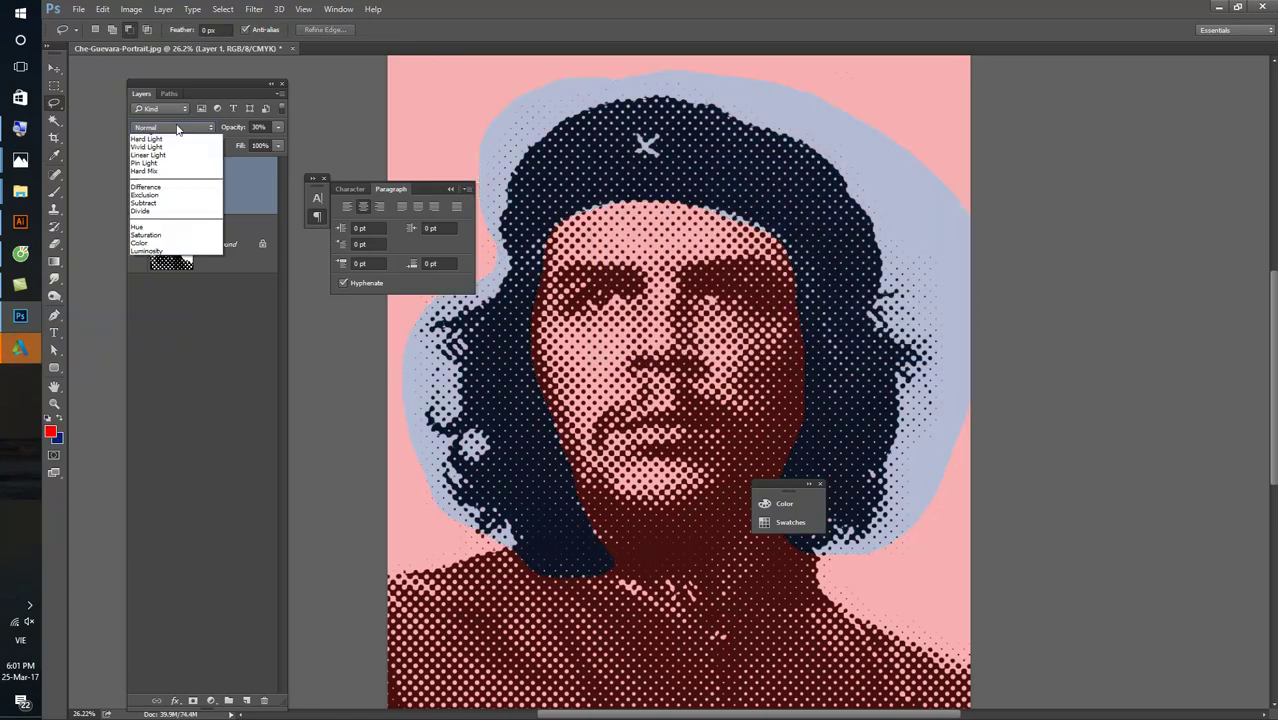
left_click(278, 128)
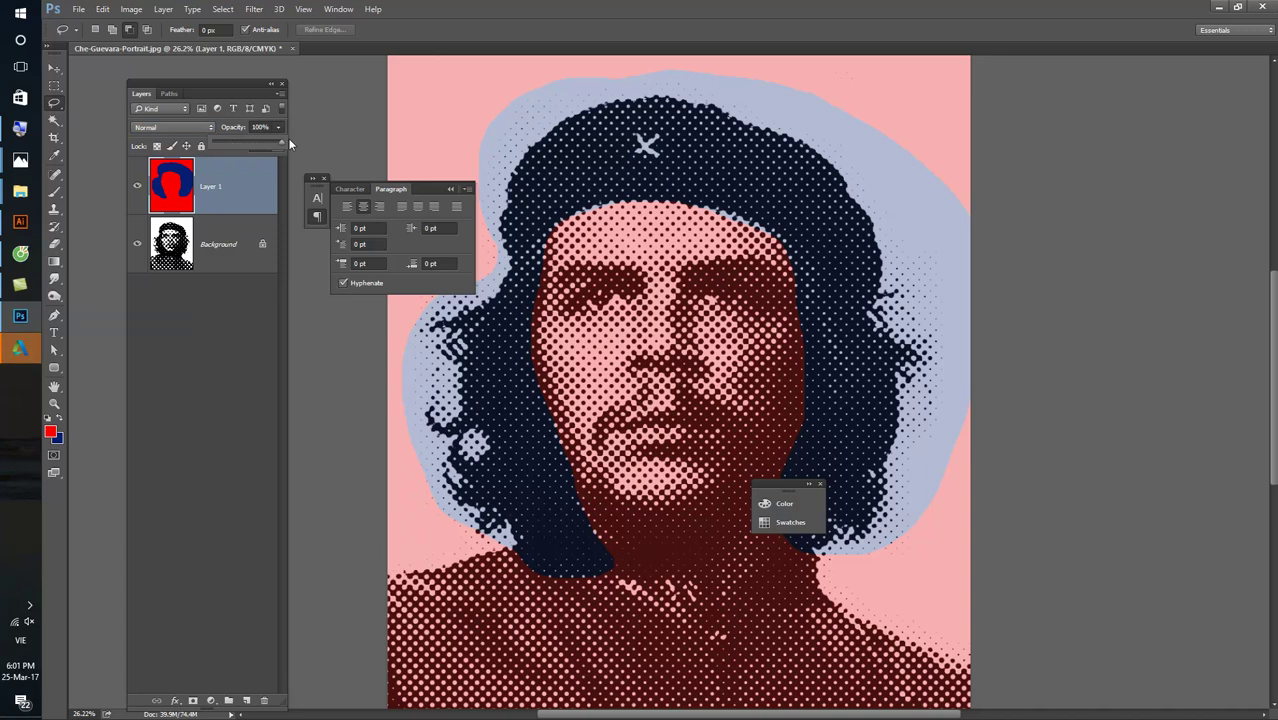
left_click(170, 127)
key("Down")
key("Down")
key("Down")
key("Down")
key("Down")
key("Down")
key("Down")
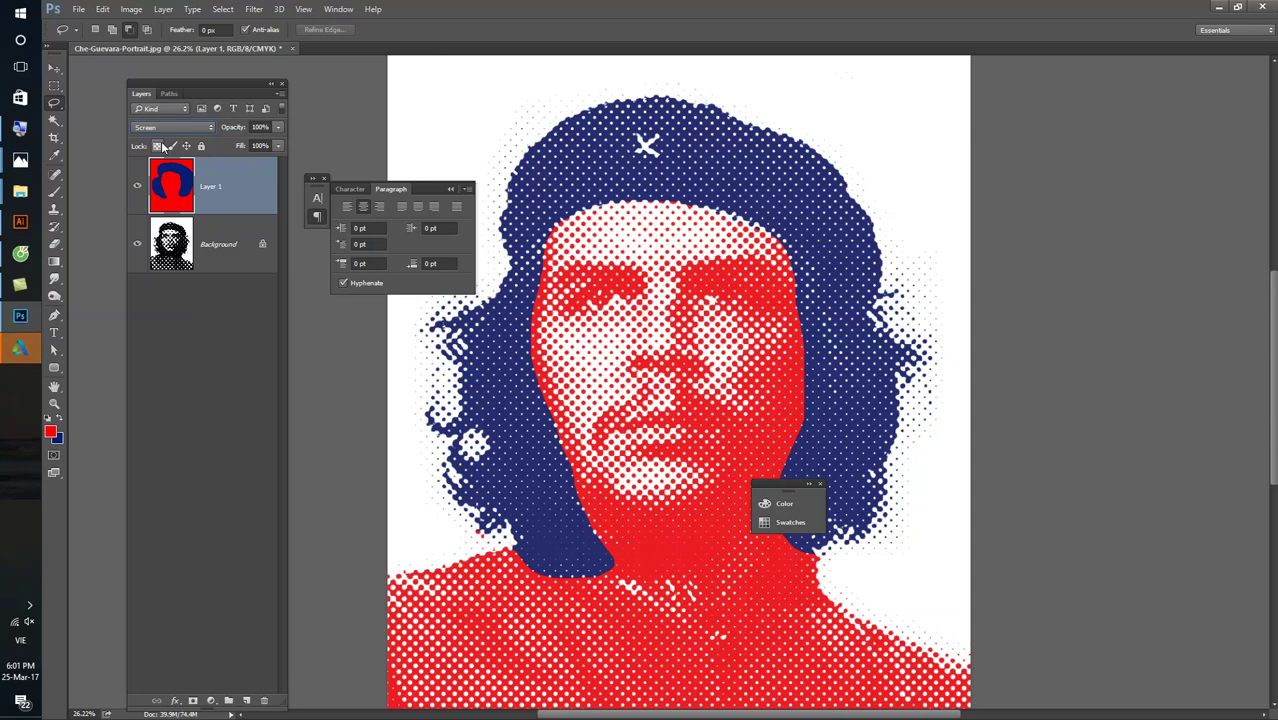
key("Down")
key("Down")
key("Down")
key("Down")
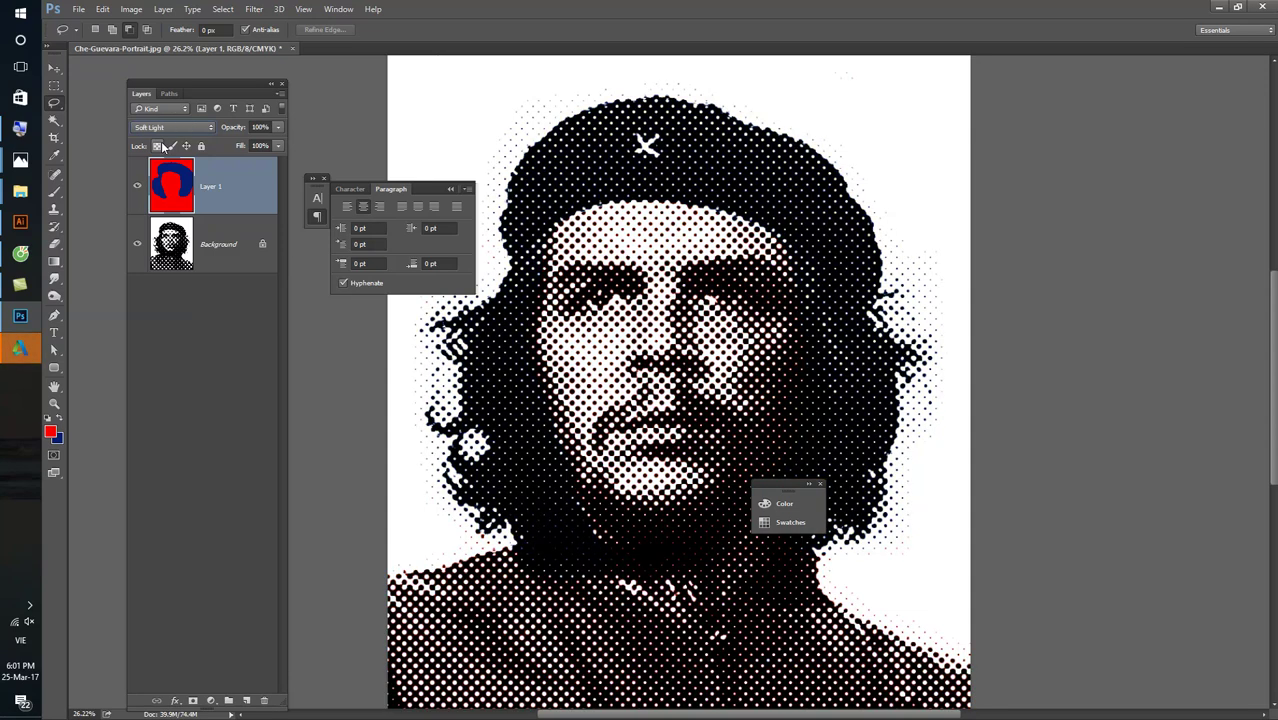
key("Down")
key("Down")
key("Down")
key("Down")
key("Down")
key("Down")
key("Down")
key("Down")
key("Down")
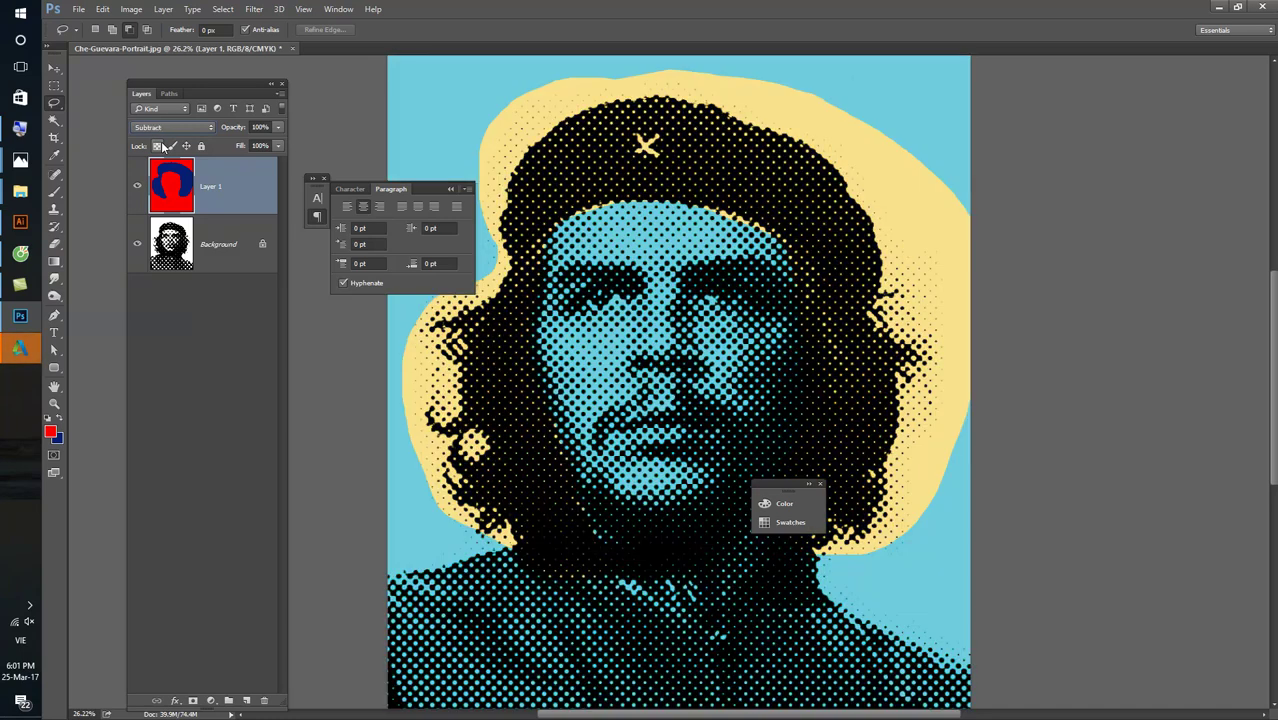
key("Down")
key("Down")
key("Down")
key("Down")
key("Down")
key("Up")
key("Up")
key("Up")
key("Up")
key("Up")
key("Up")
key("Up")
key("Up")
key("Up")
key("Up")
key("Up")
key("Up")
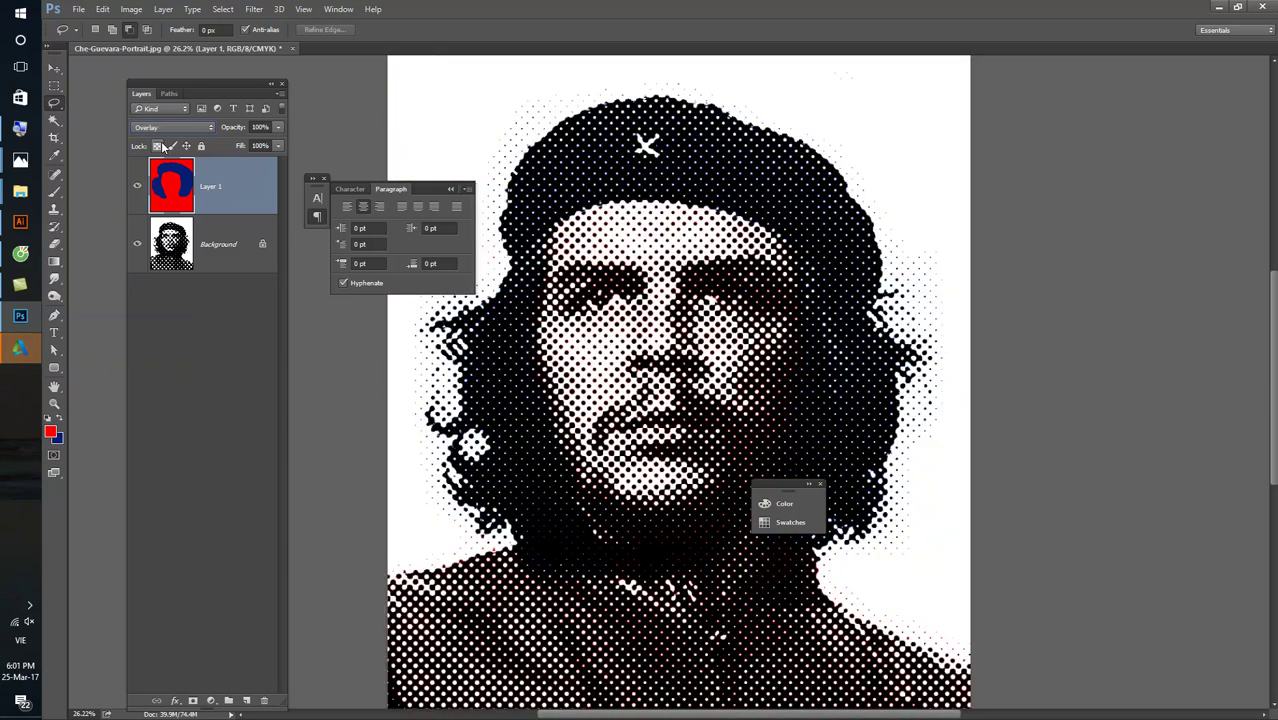
key("Up")
left_click(54, 70)
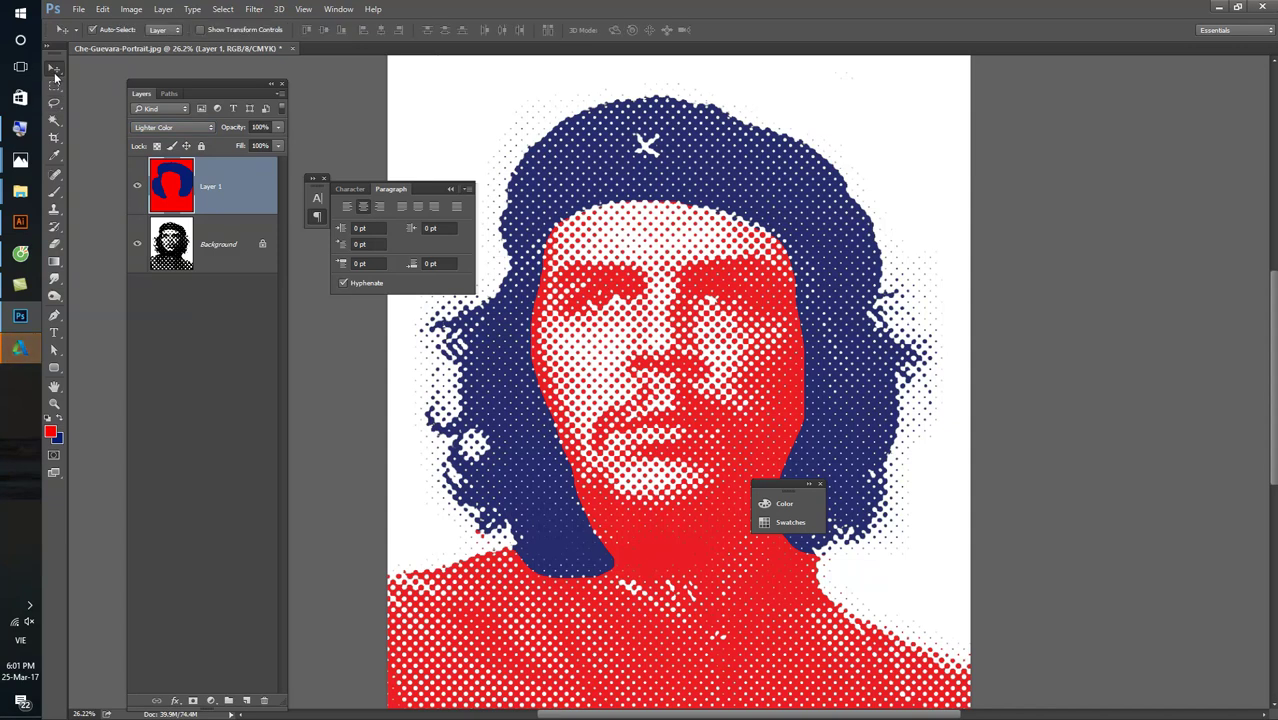
- Type a two-line title, '75' over 'CUBA-VIETNAM', on a new text layer
left_click(450, 189)
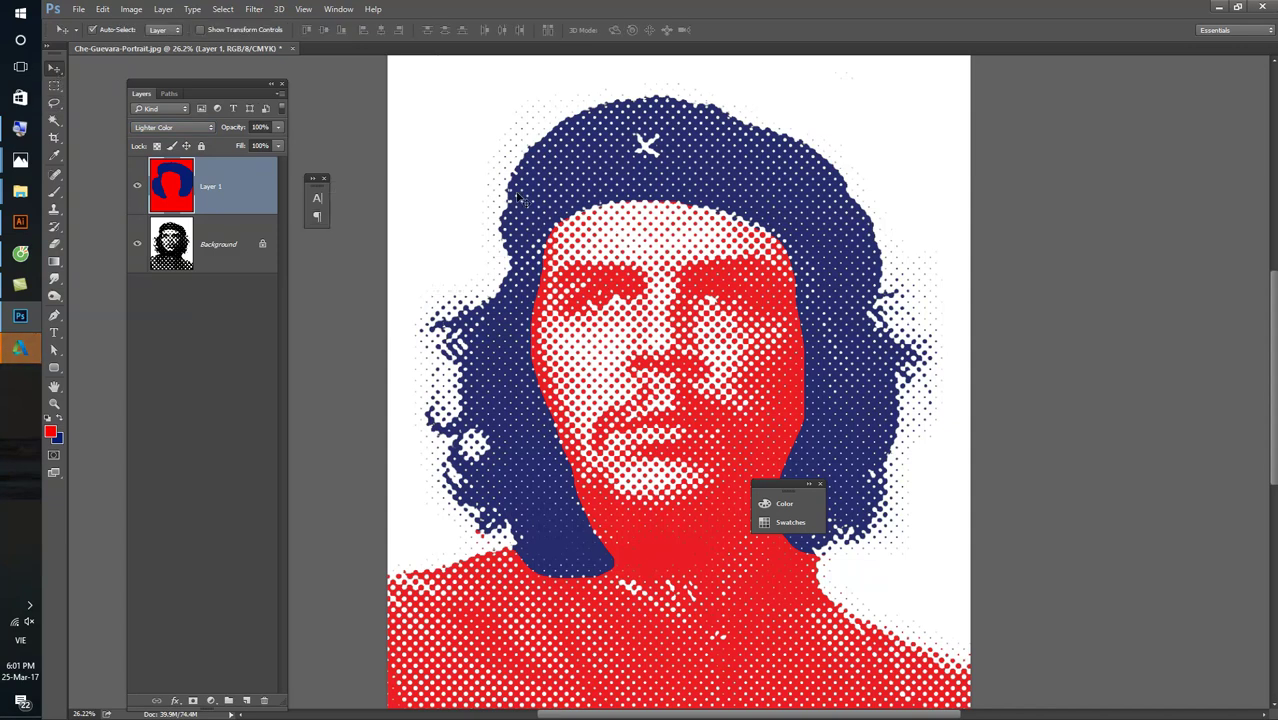
key("t")
scroll(470, 155, "up", 3)
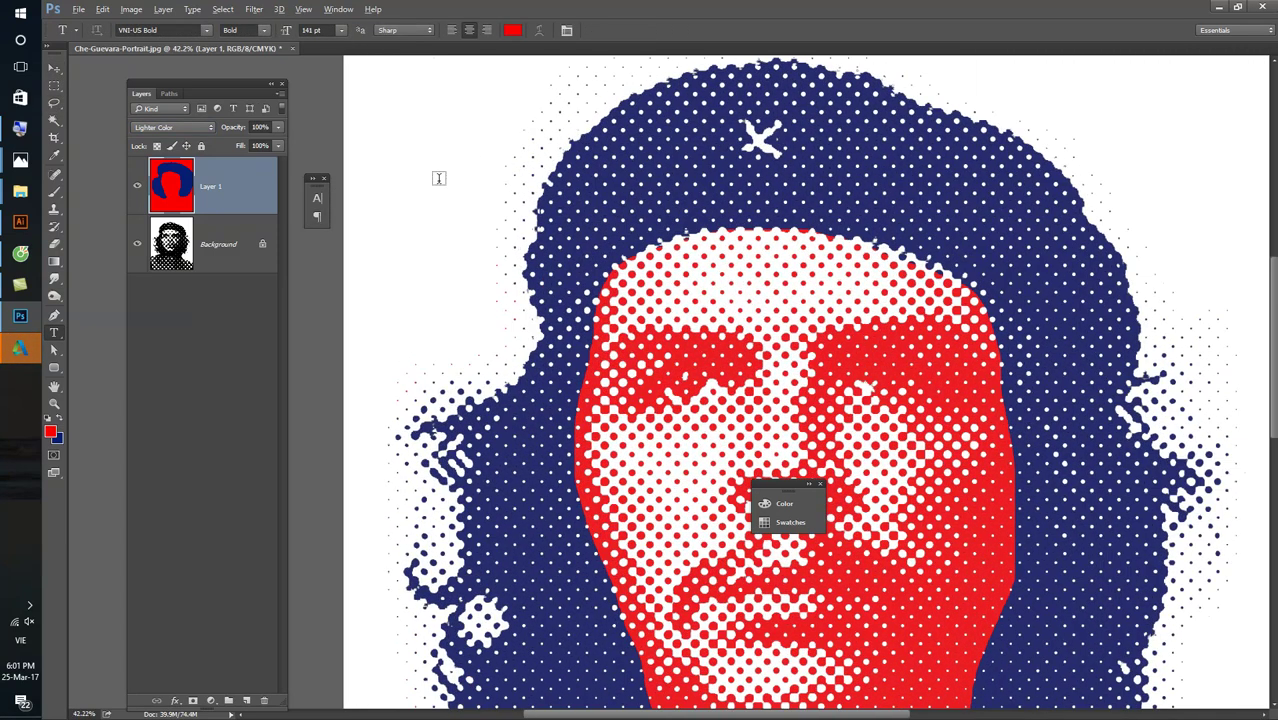
left_click(426, 192)
type("7")
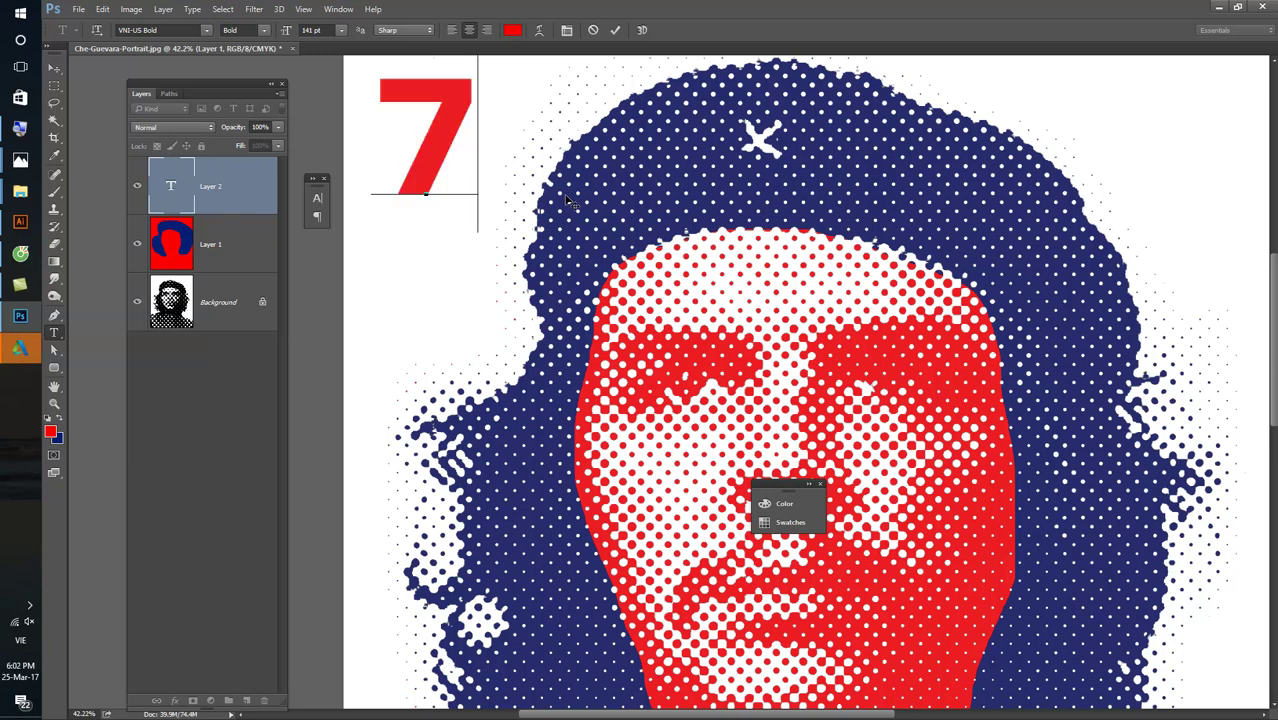
type("5")
key("Return")
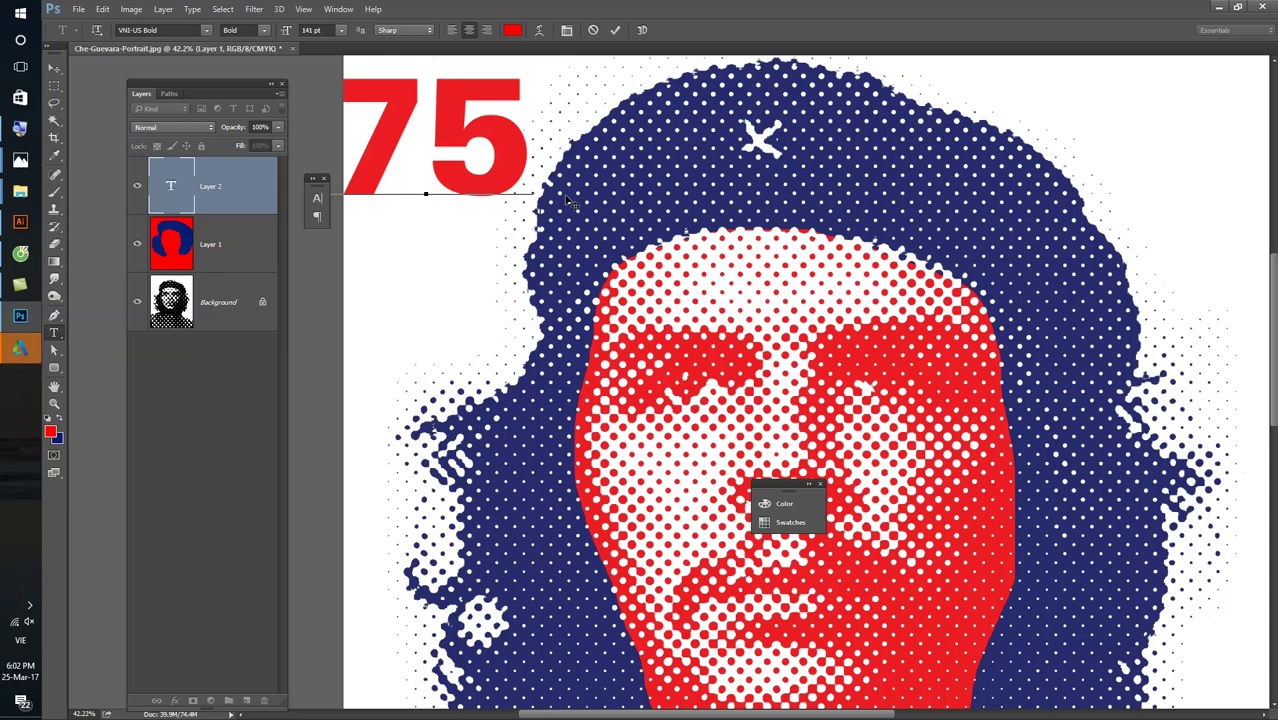
type("cuba")
key("BackSpace")
key("BackSpace")
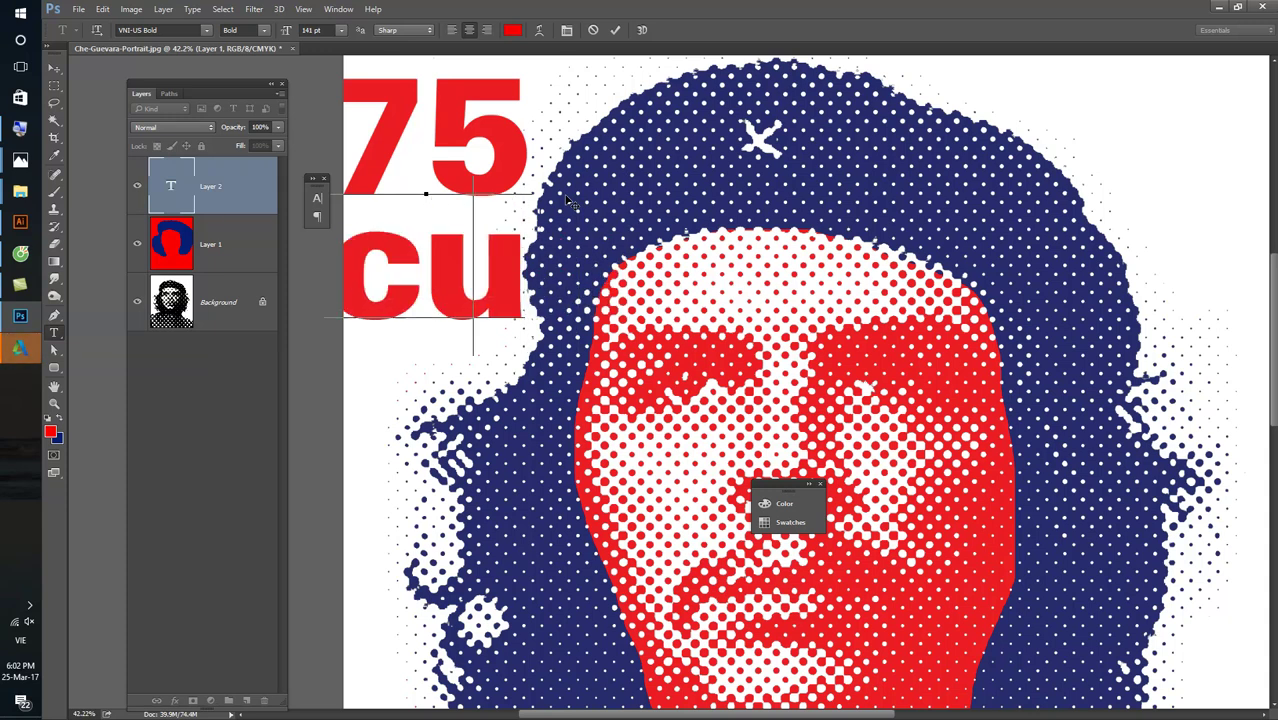
key("BackSpace")
key("BackSpace")
type("CUBA")
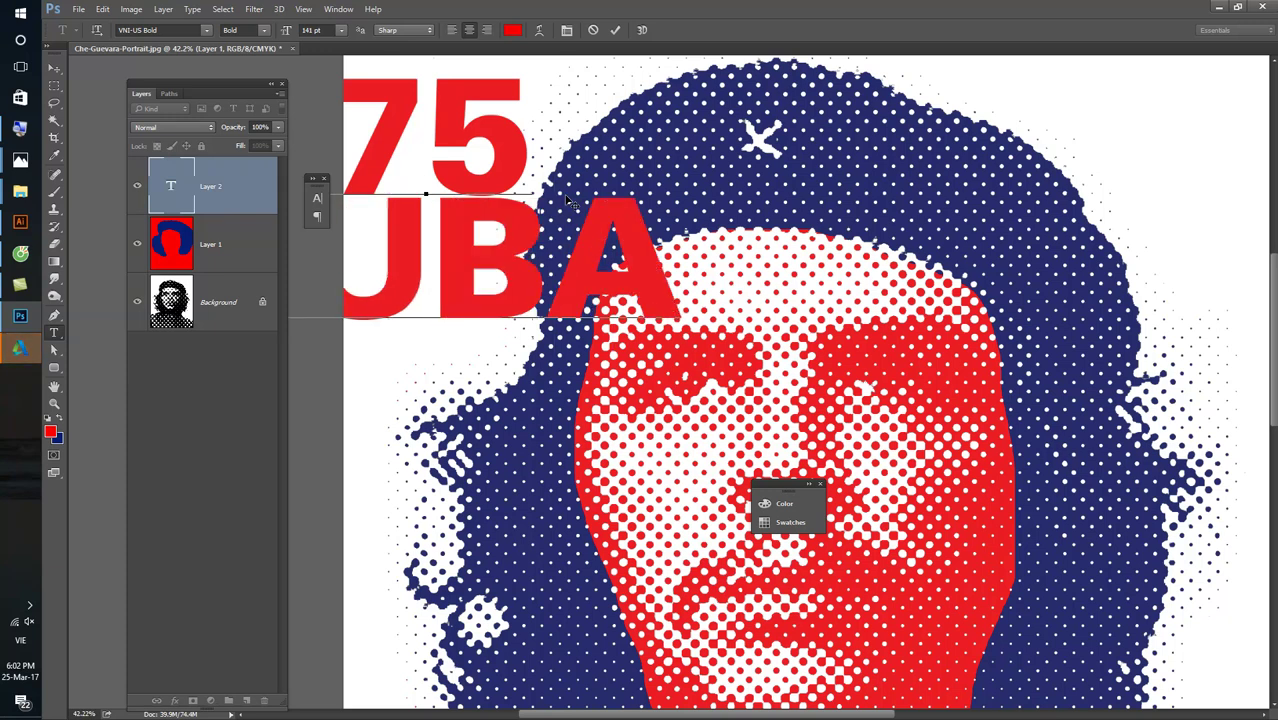
type("-VIET")
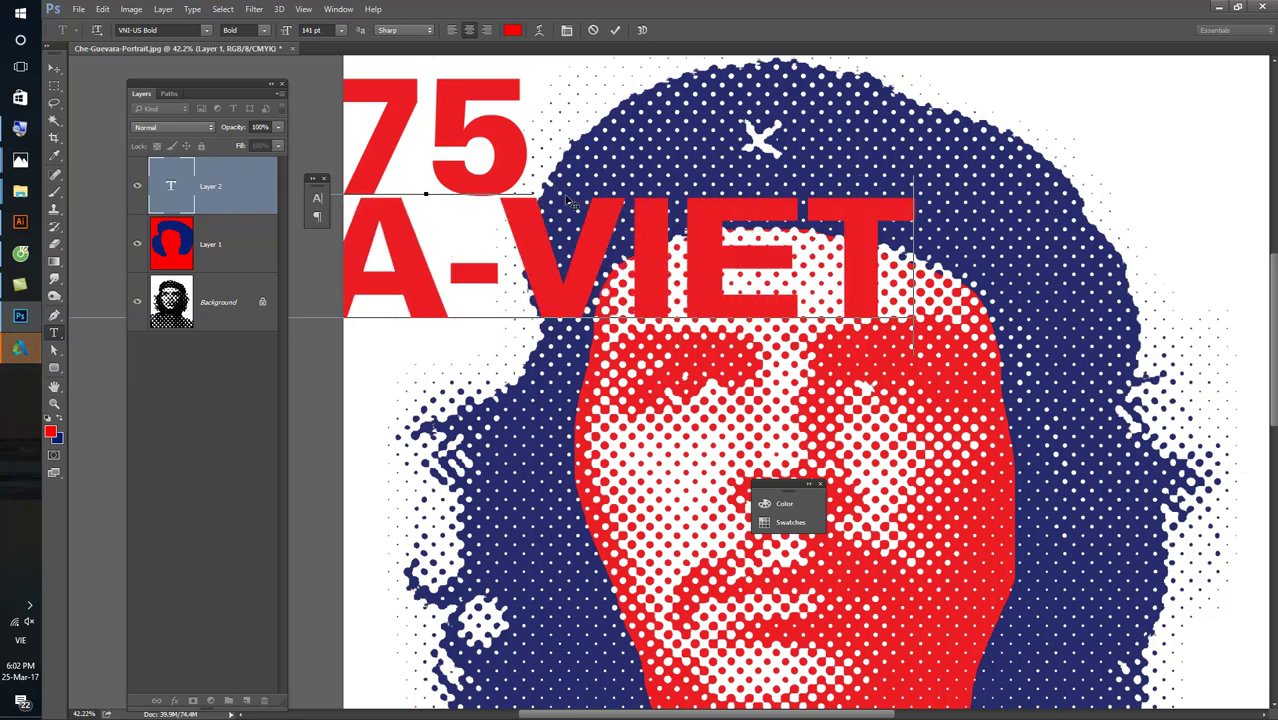
type("NAM")
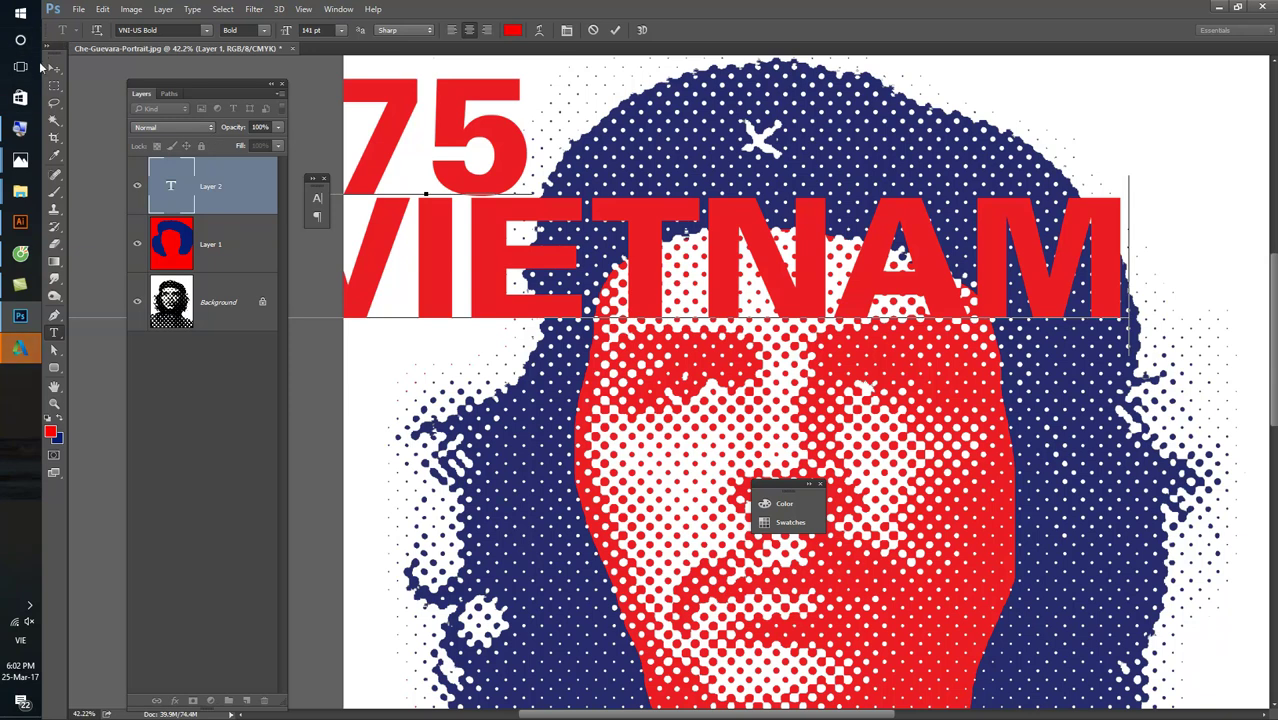
left_click(54, 67)
- Scale the title down to about 44% and place it along the portrait's bottom
key("ctrl+0")
scroll(126, 68, "down", 1)
mouse_move(440, 75)
left_mouse_down()
mouse_move(592, 328)
mouse_move(585, 175)
left_mouse_up()
key("ctrl+0")
key("ctrl+t")
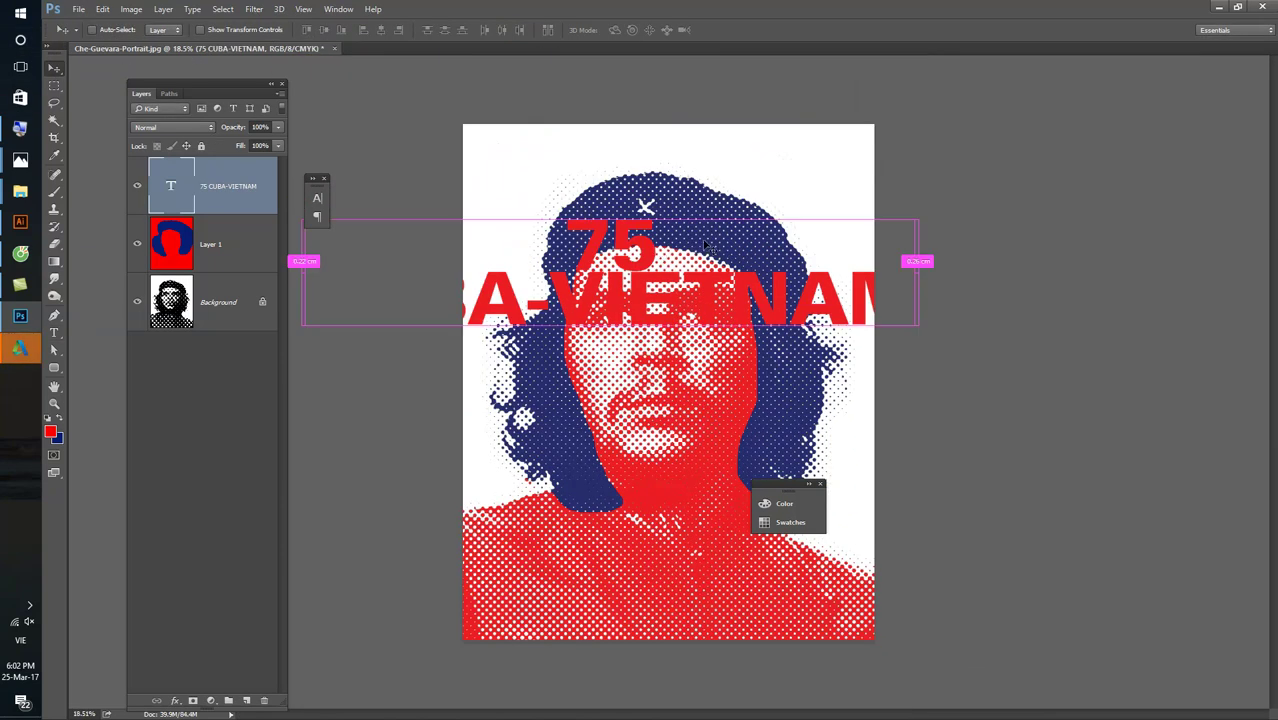
left_click_drag(916, 215, 743, 245)
mouse_move(680, 301)
left_mouse_down()
mouse_move(676, 194)
mouse_move(788, 573)
mouse_move(850, 541)
left_mouse_up()
key("Return")
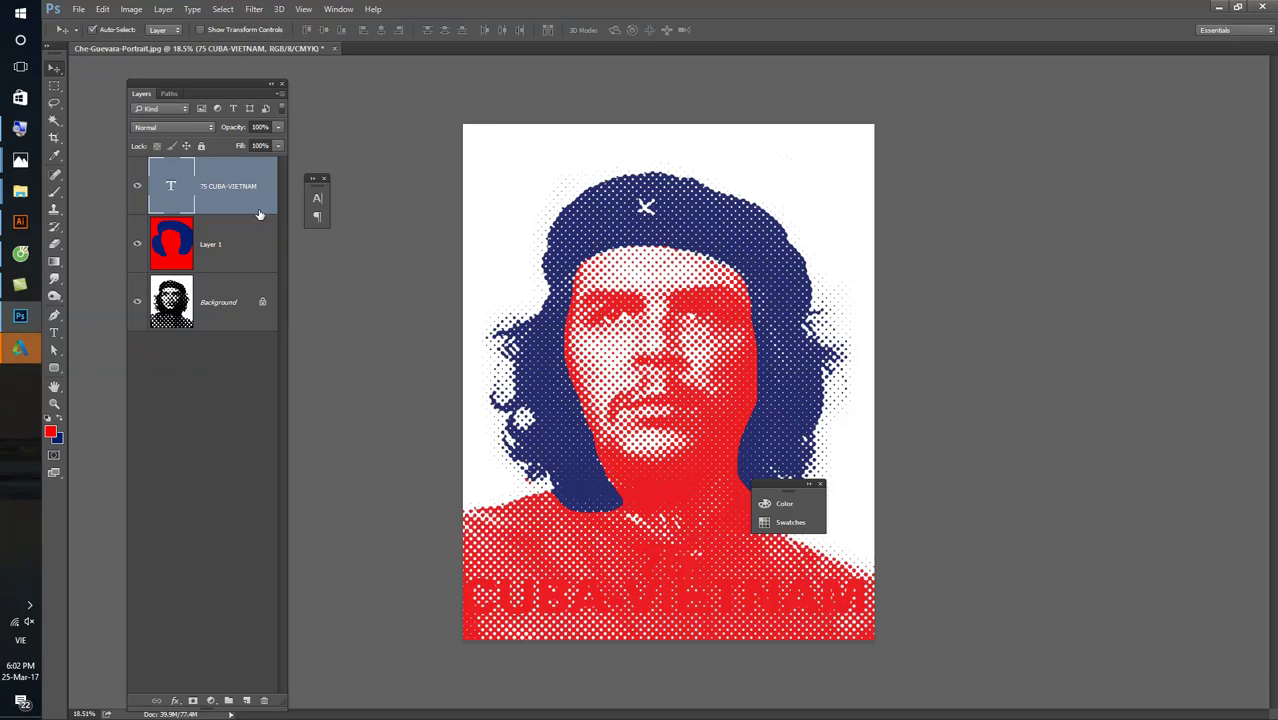
- Give the title layer a black (000000) Color Overlay in Normal mode
double_click(180, 184)
left_click(245, 212)
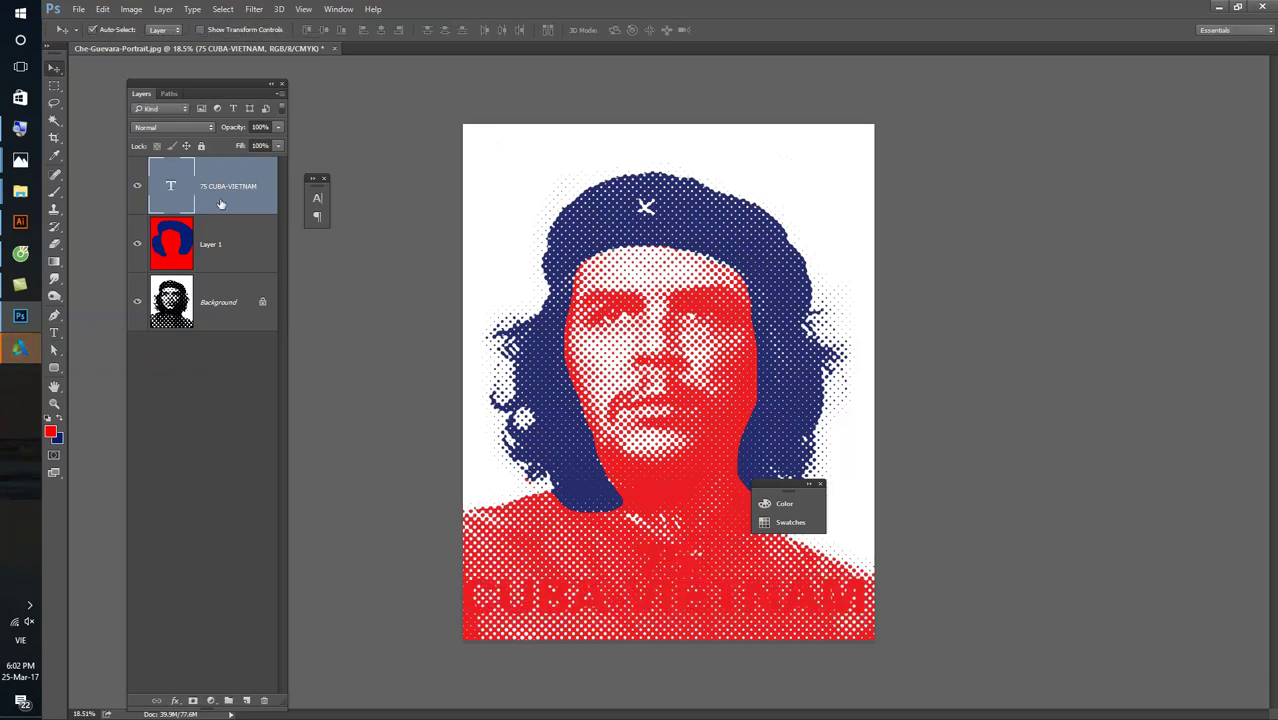
double_click(221, 204)
left_click(465, 308)
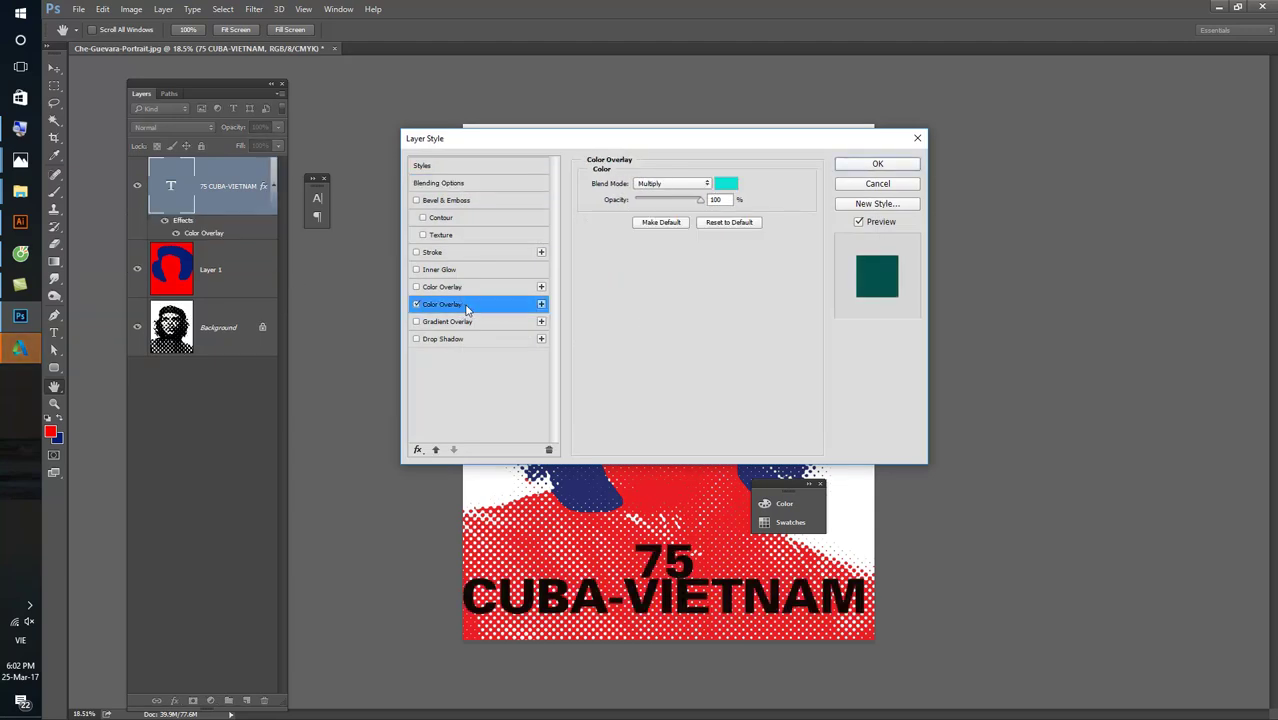
left_click(673, 183)
left_click(726, 183)
type("000000")
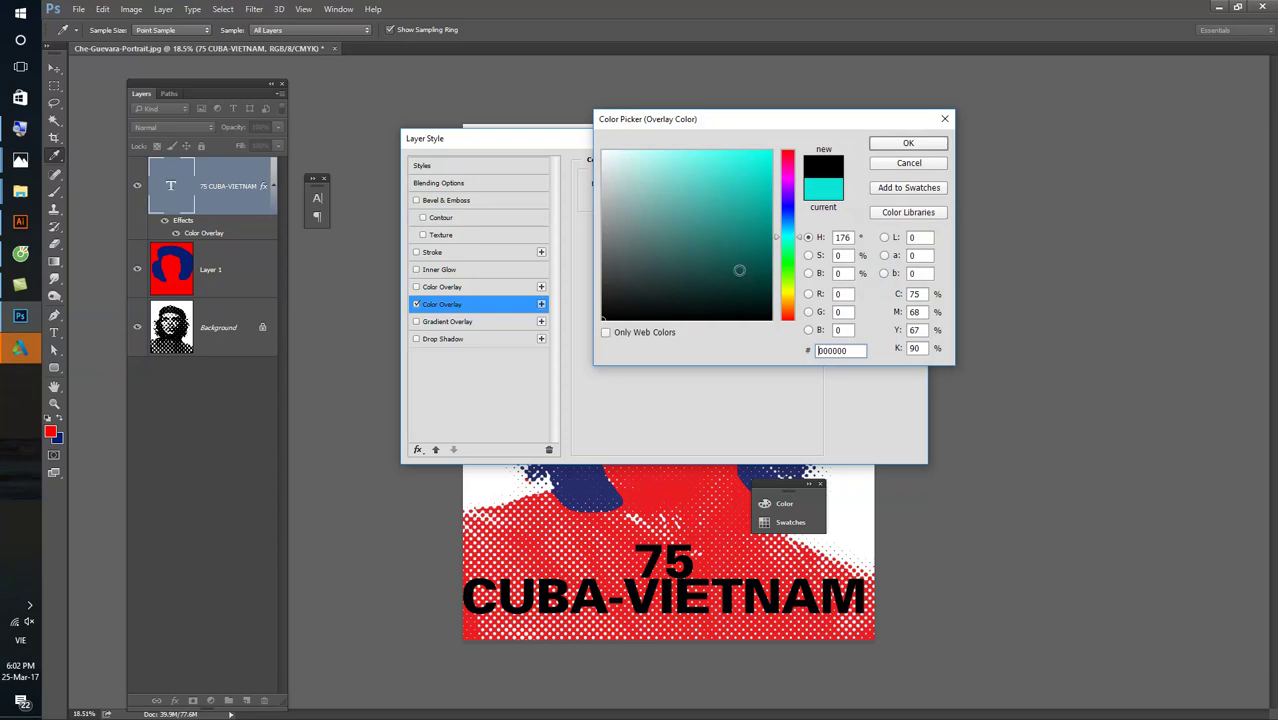
left_click(910, 143)
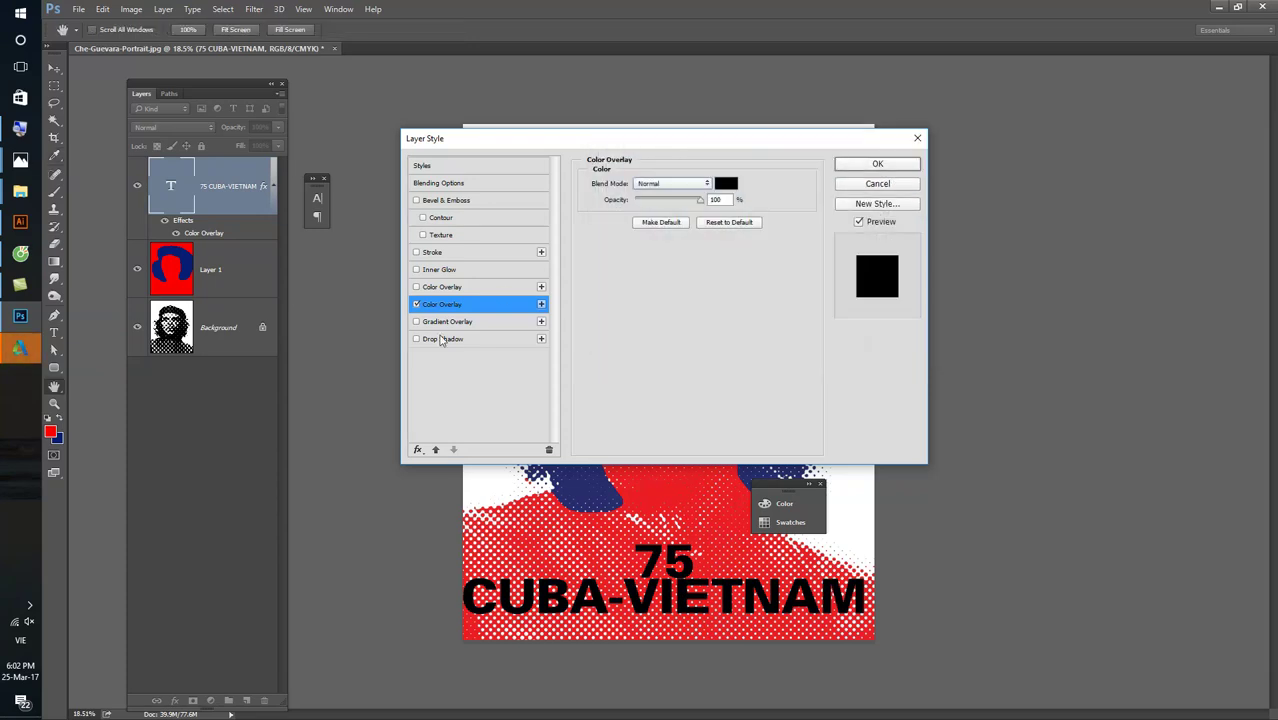
- Add a thin white outside Stroke to the title and apply the layer style
left_click(438, 252)
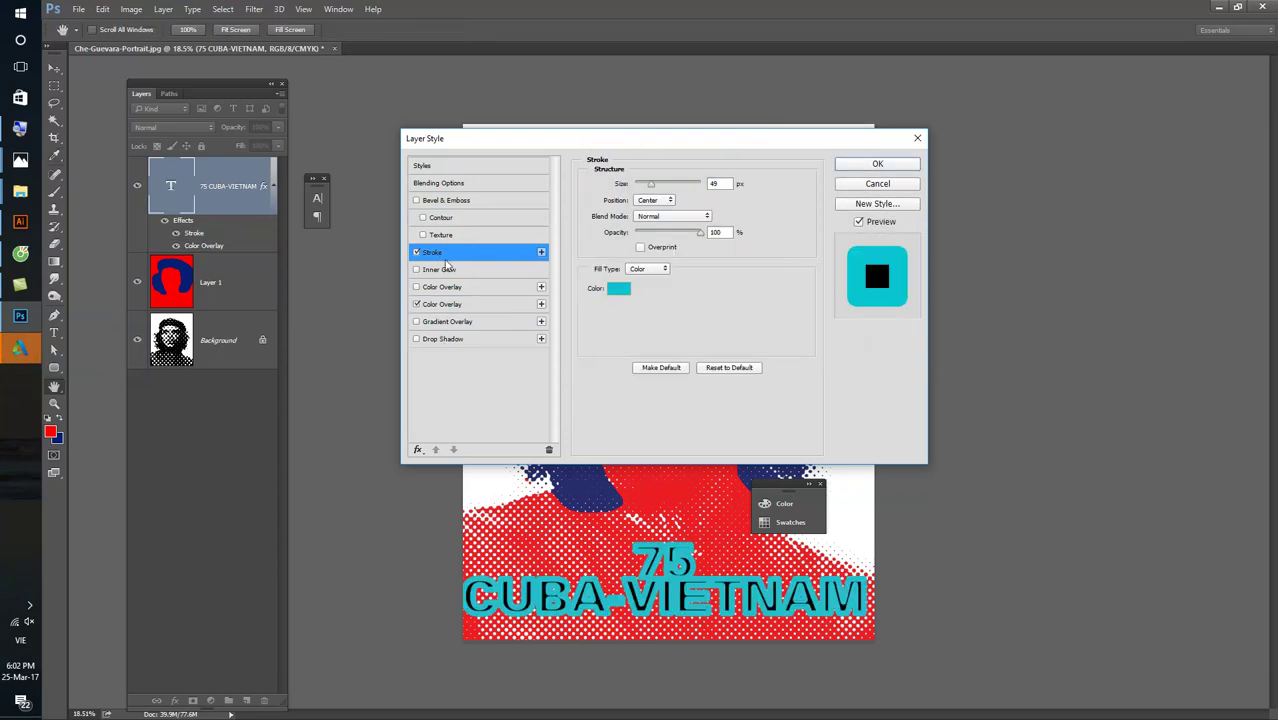
left_click(653, 200)
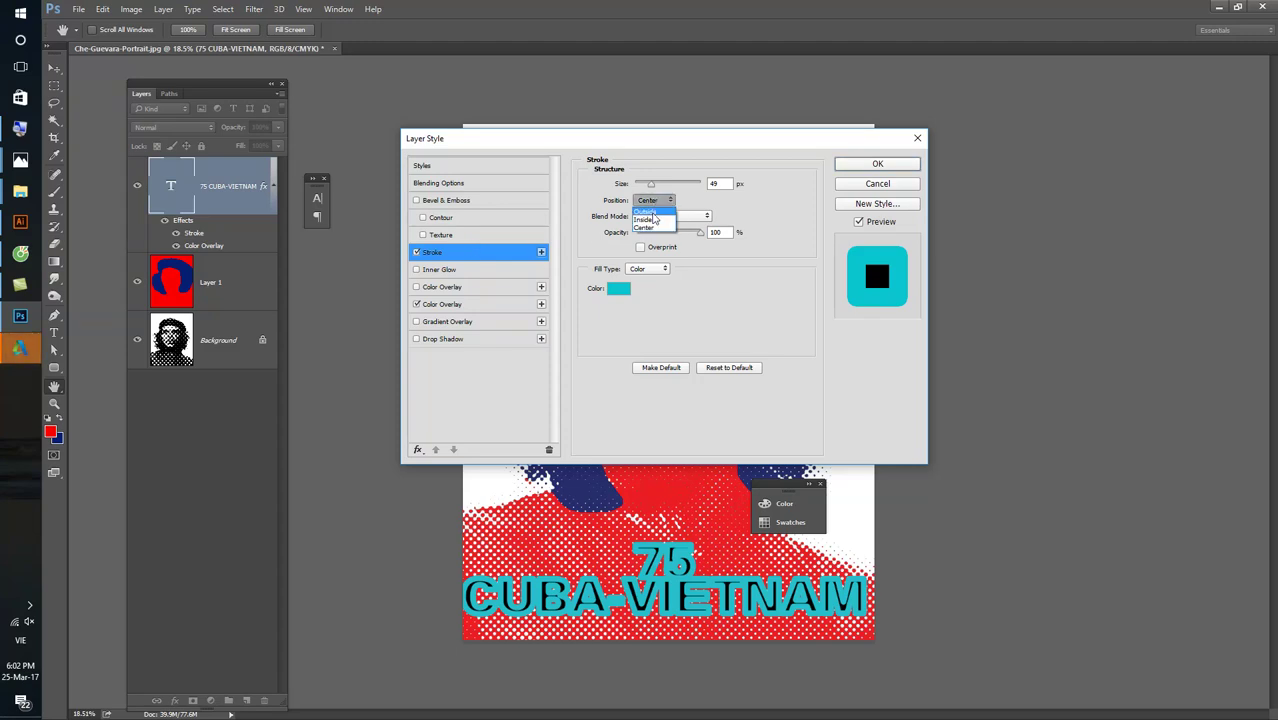
left_click(652, 212)
left_click_drag(653, 186, 644, 186)
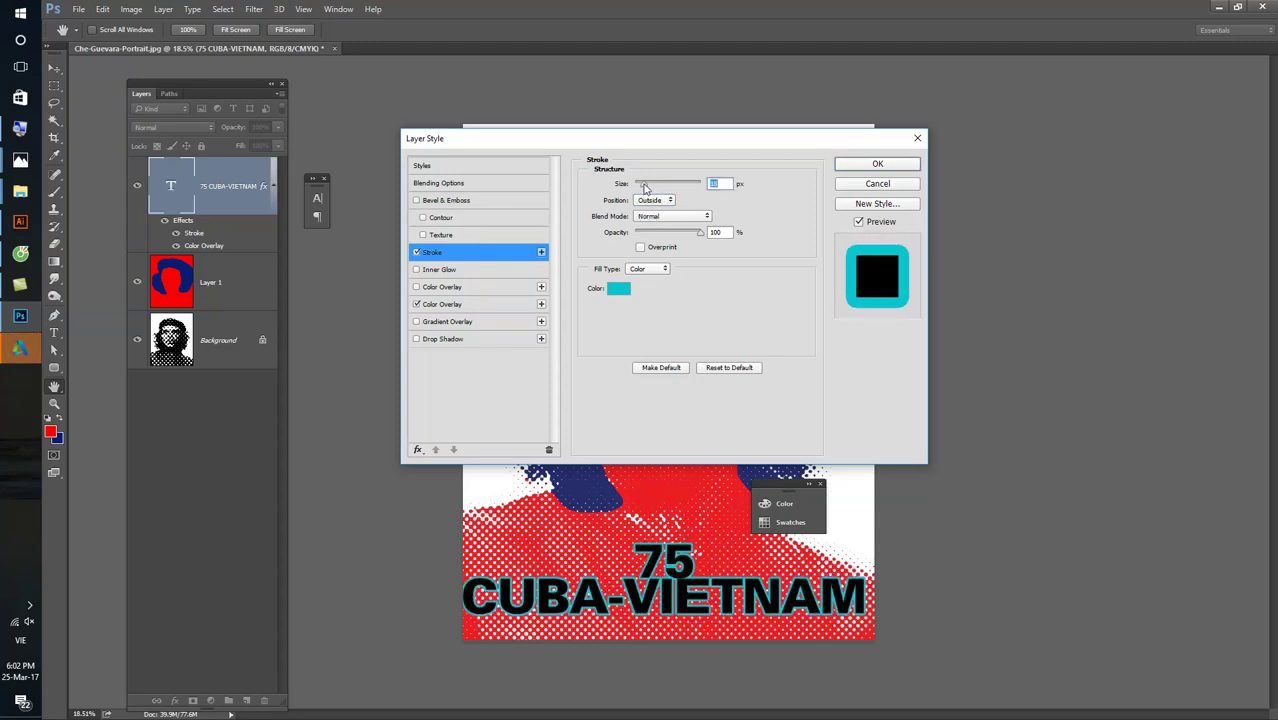
left_click(617, 289)
left_click(604, 153)
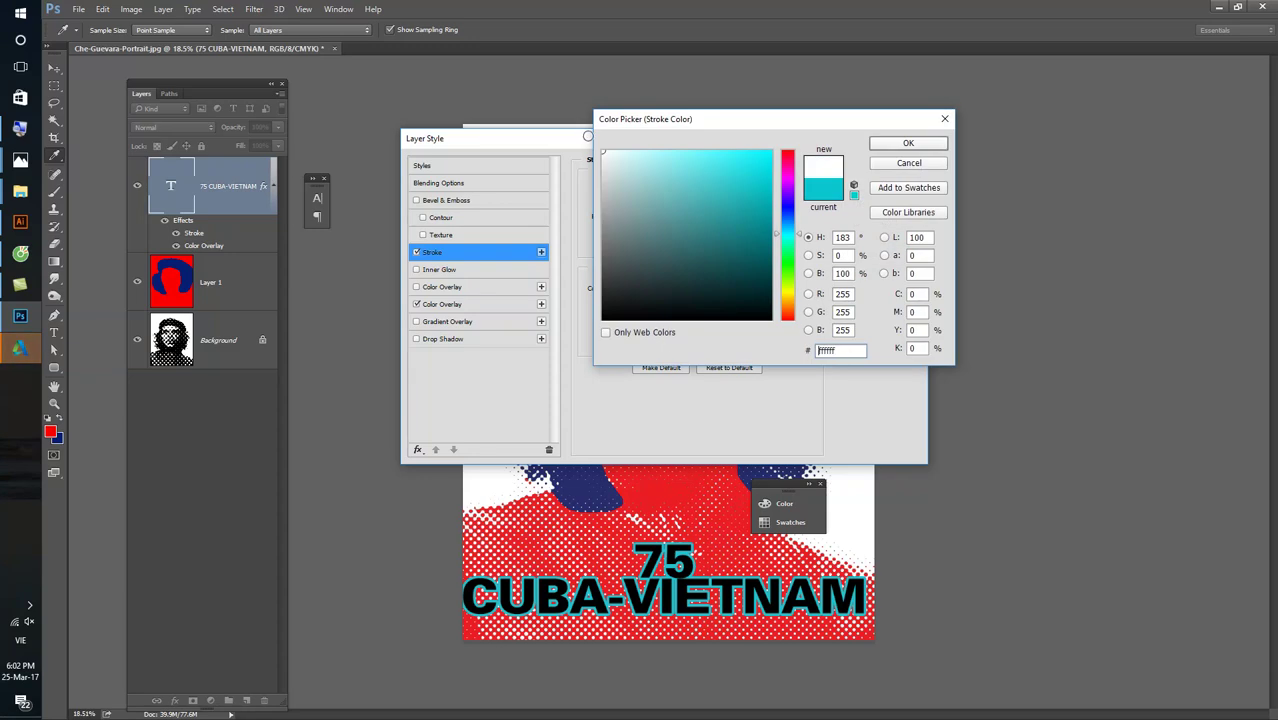
left_click(907, 145)
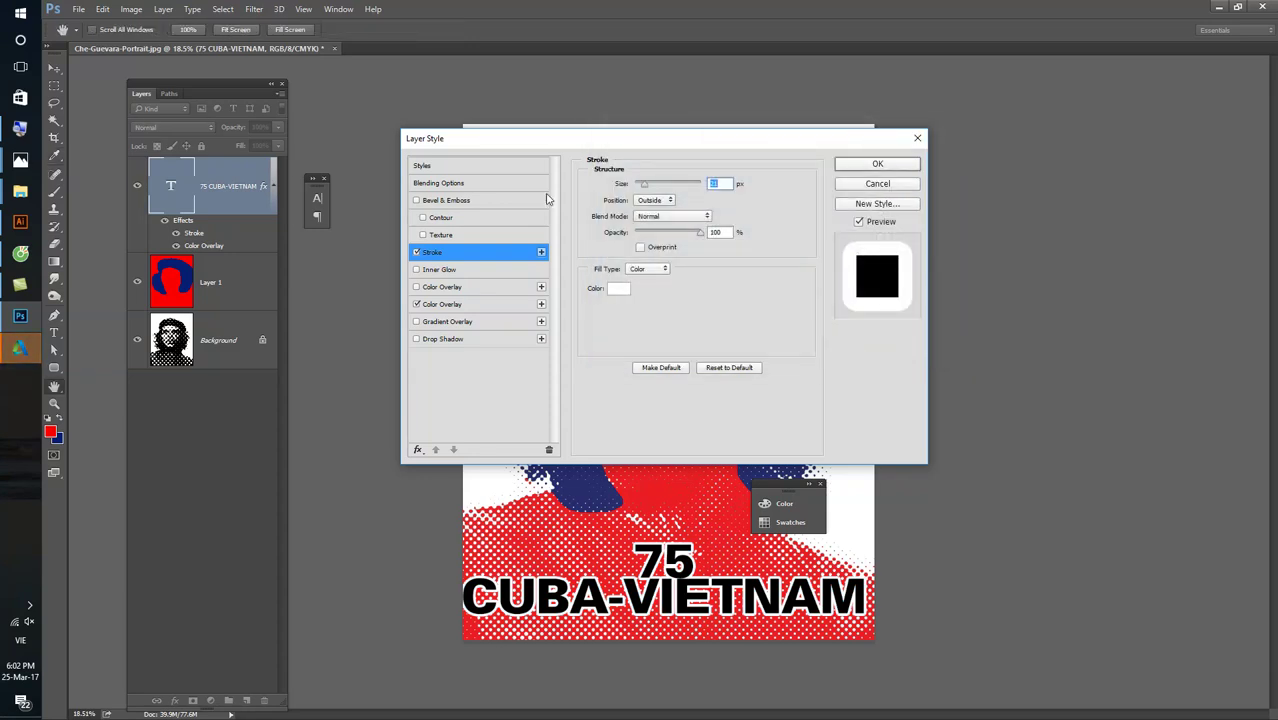
left_click(878, 165)
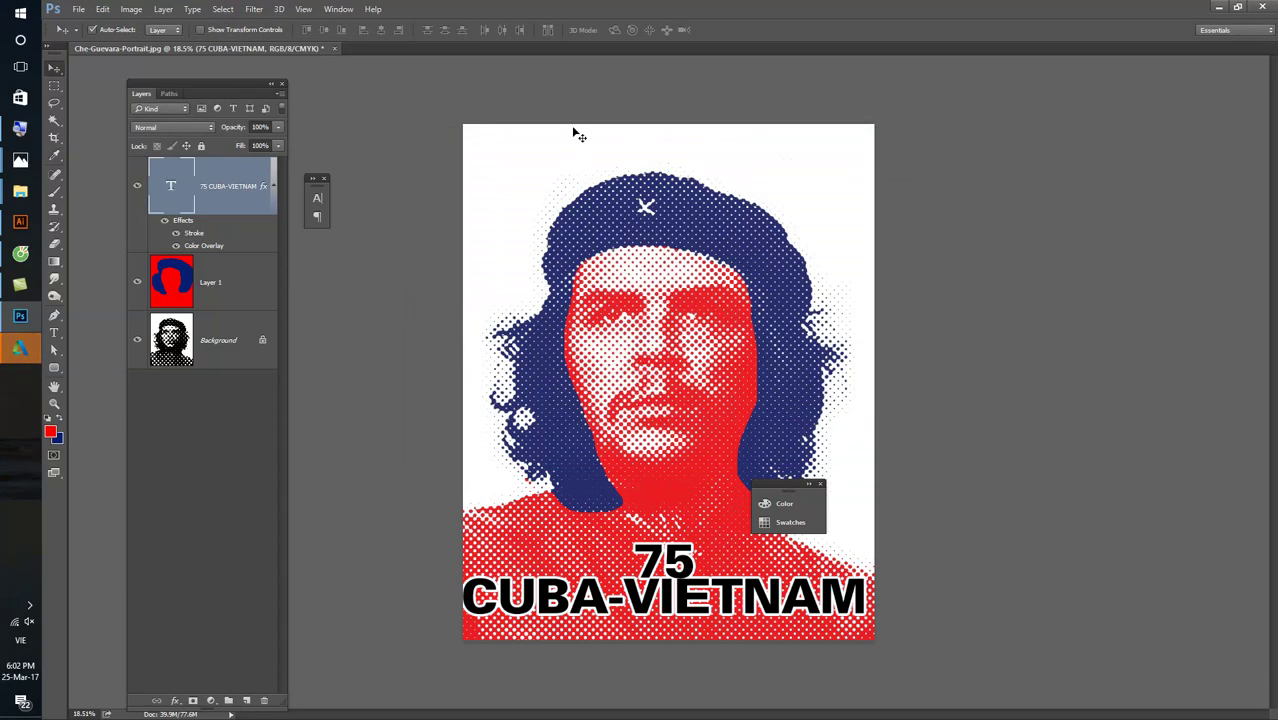
left_click(600, 147)
key("ctrl+minus")
key("alt")
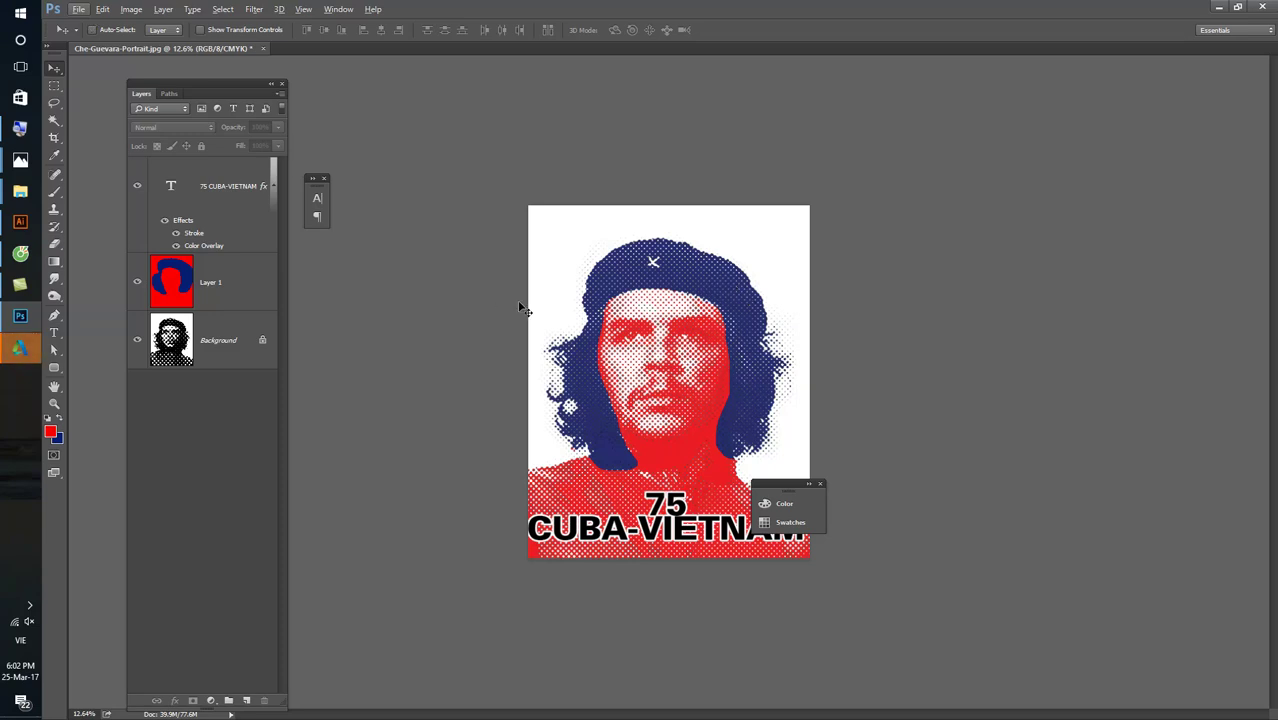
- Preview the Adam-Levine line-halftone example, then select the Colorful-Halftone-Pattern file
left_click(1219, 8)
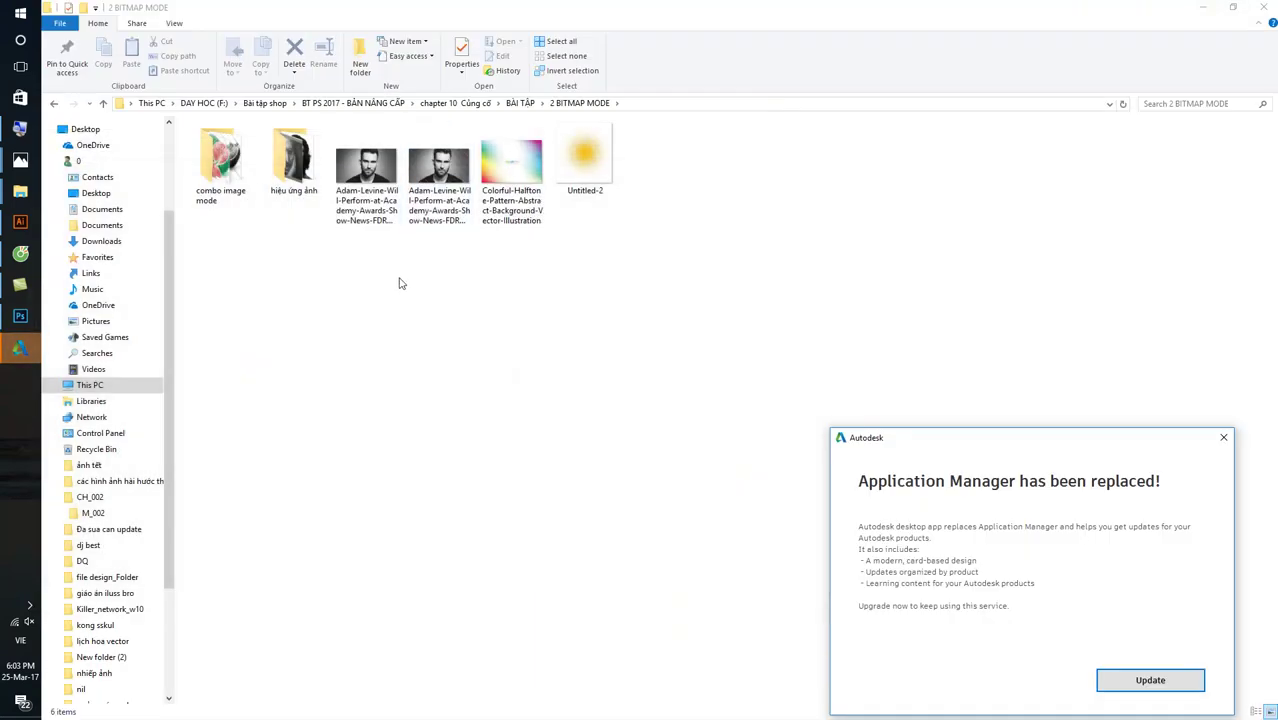
double_click(448, 228)
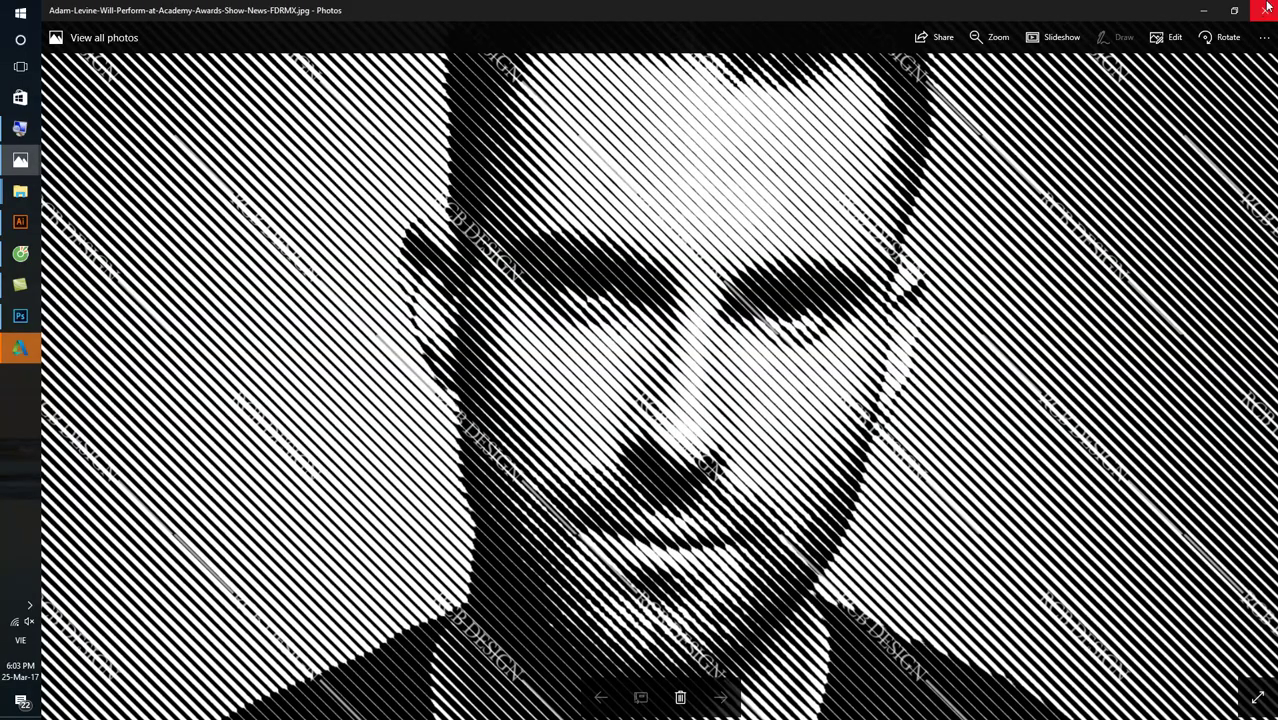
left_click(1263, 11)
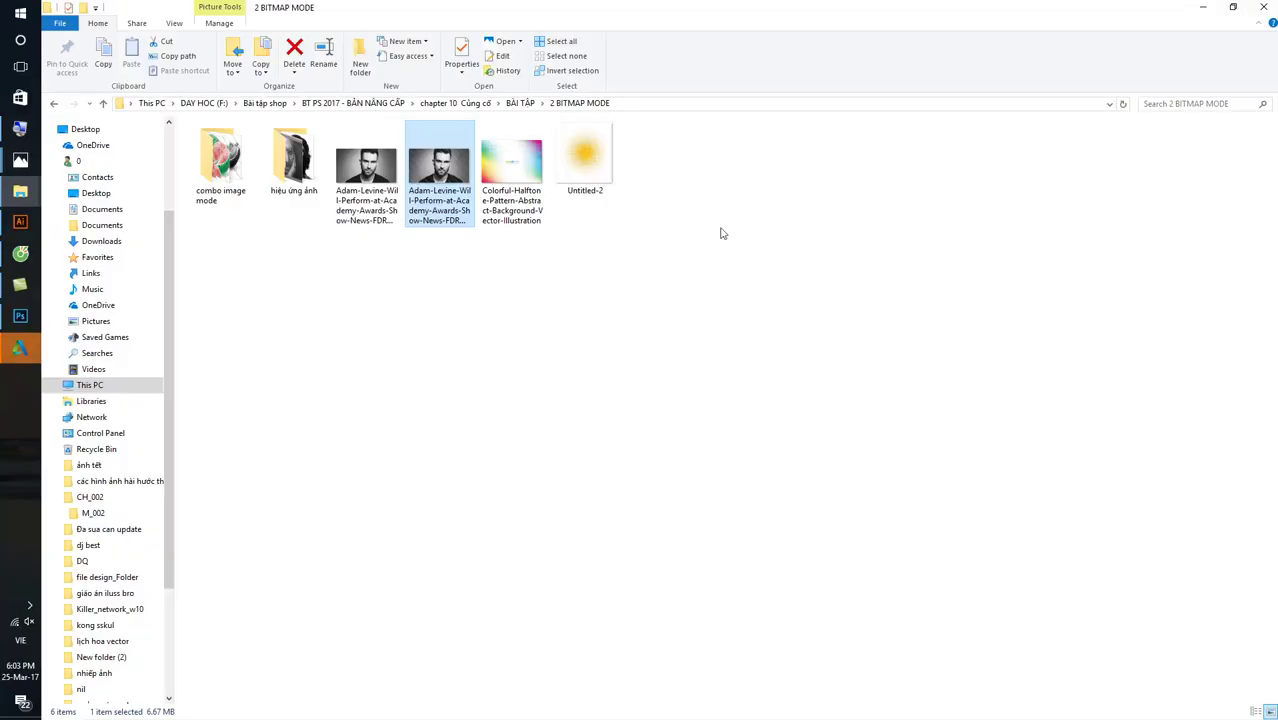
left_click(754, 224)
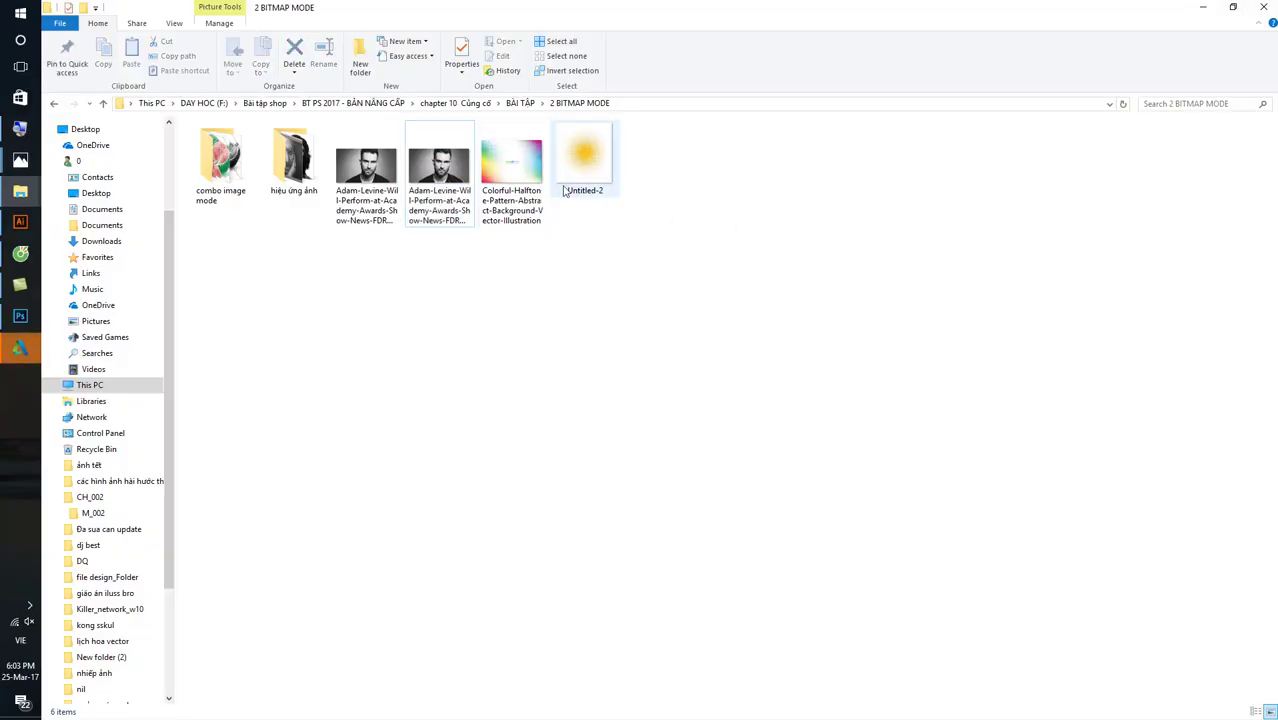
left_click(519, 172)
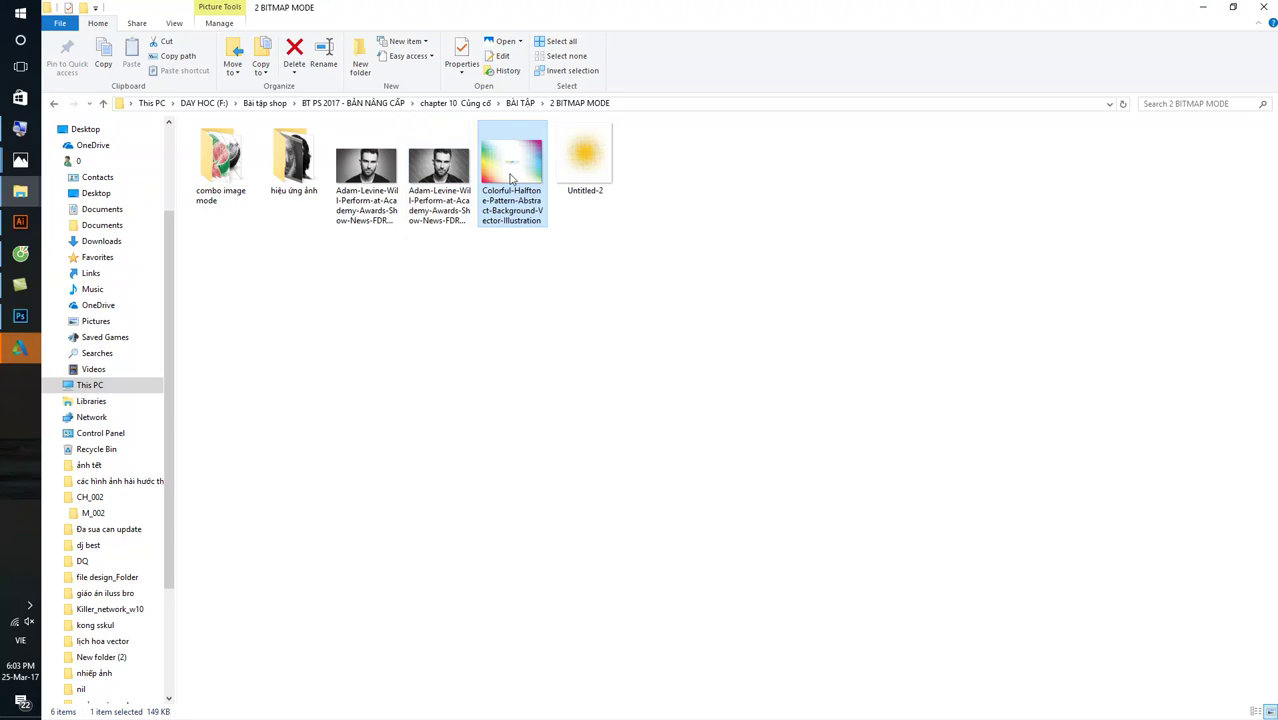
- View the Colorful-Halftone-Pattern example in Photos and close it
double_click(512, 170)
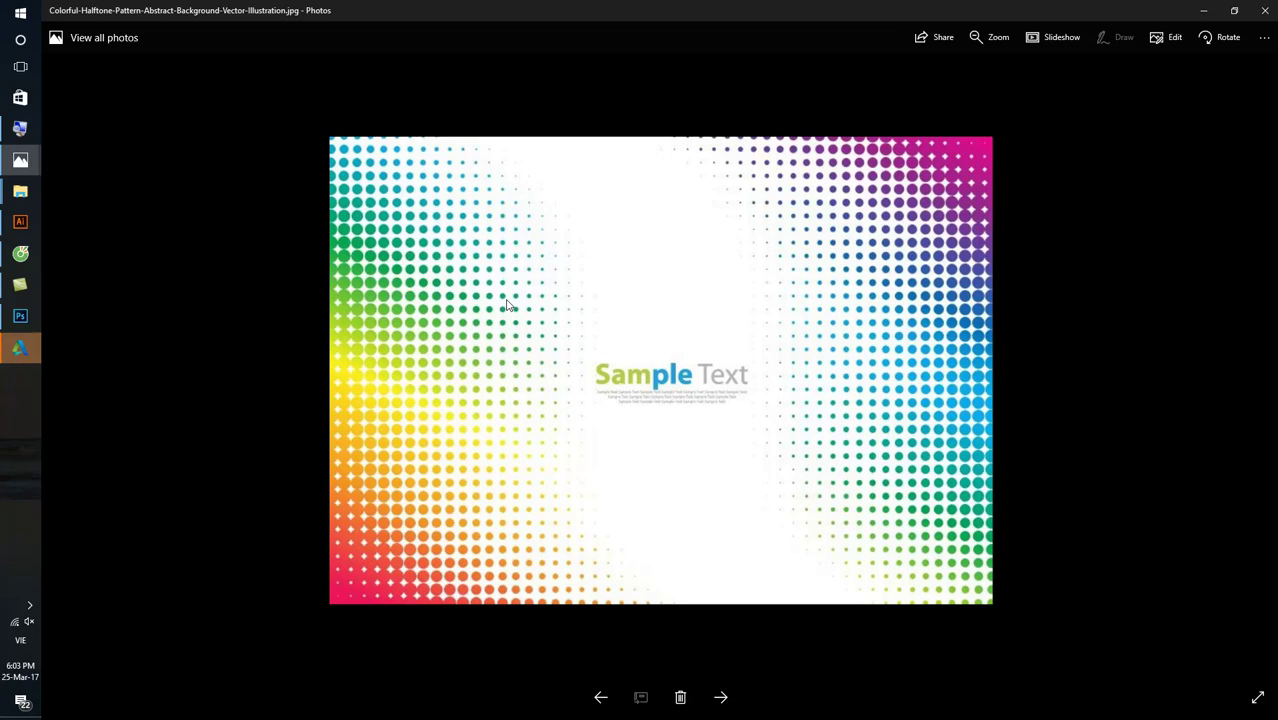
left_click(1264, 10)
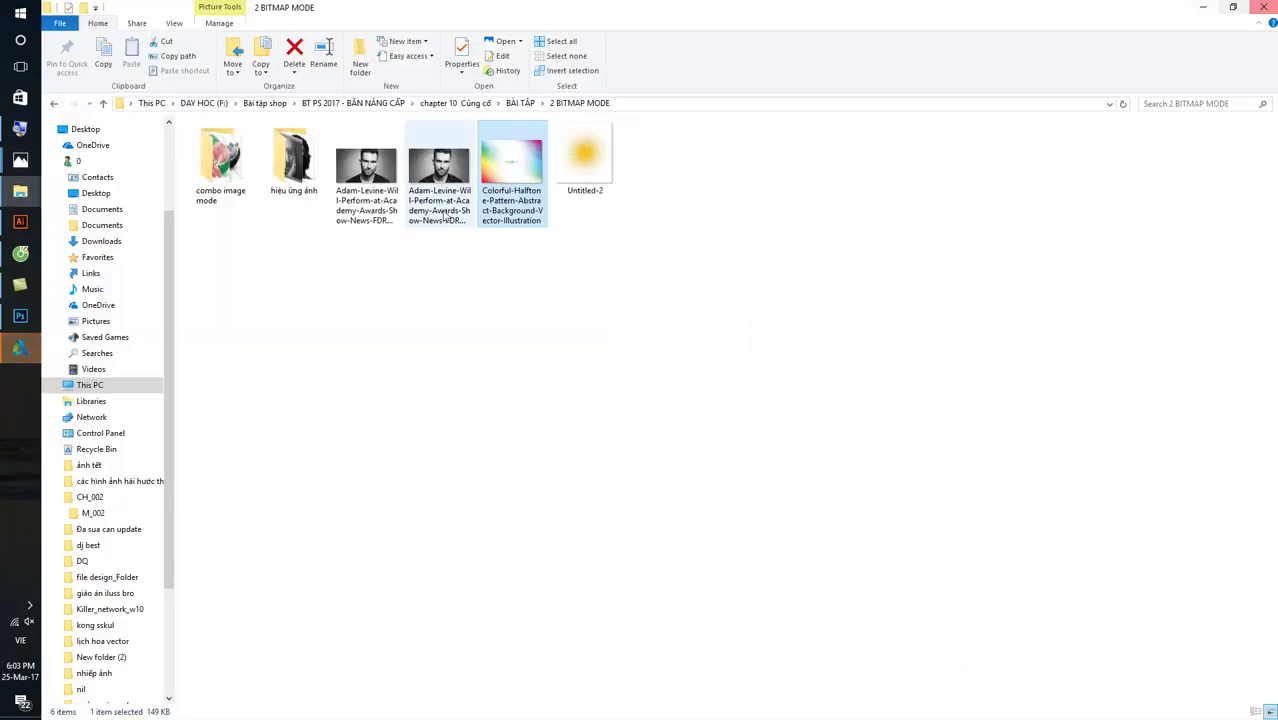
left_click(20, 315)
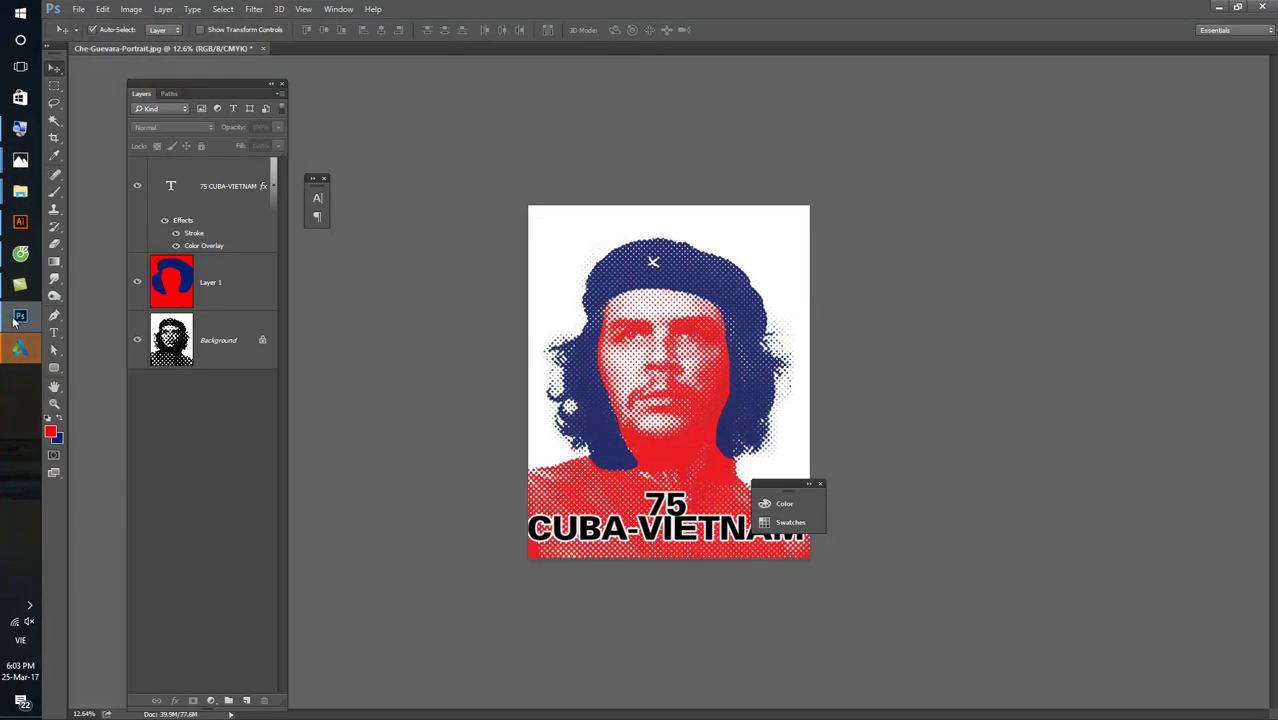
scroll(669, 332, "up", 2)
scroll(670, 336, "up", 2)
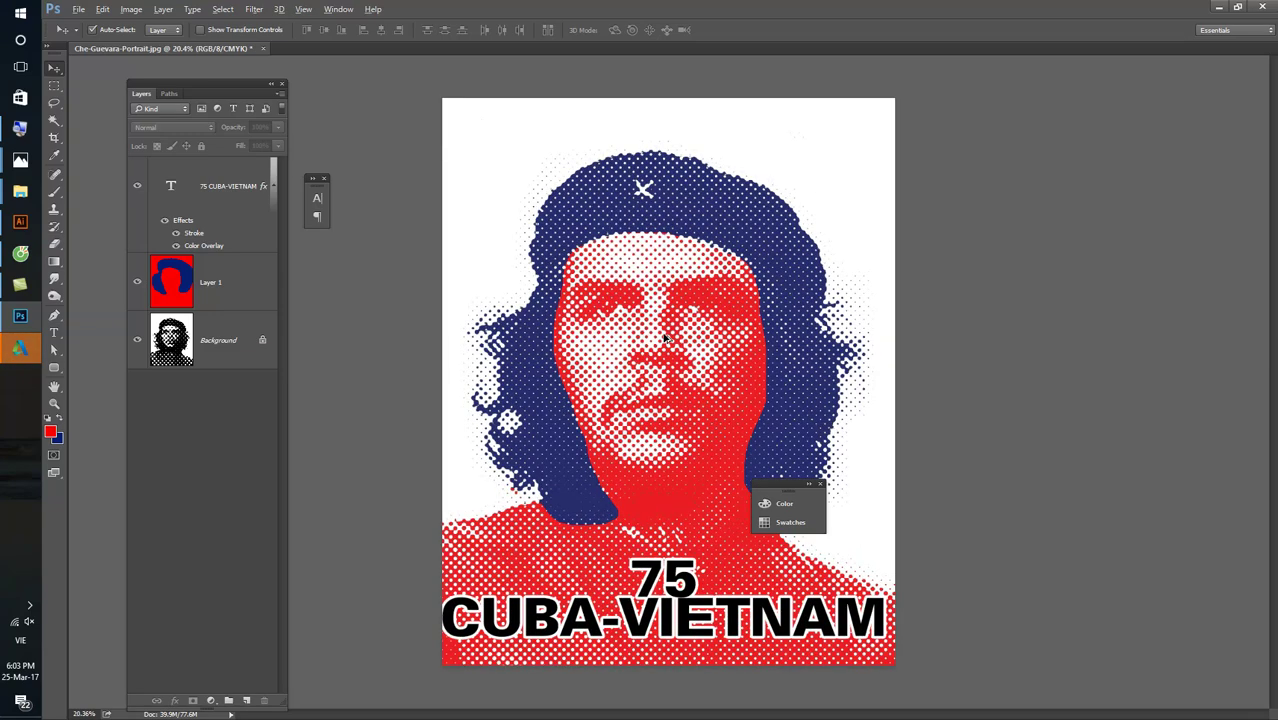
scroll(674, 342, "up", 2)
scroll(678, 348, "up", 2)
key("alt")
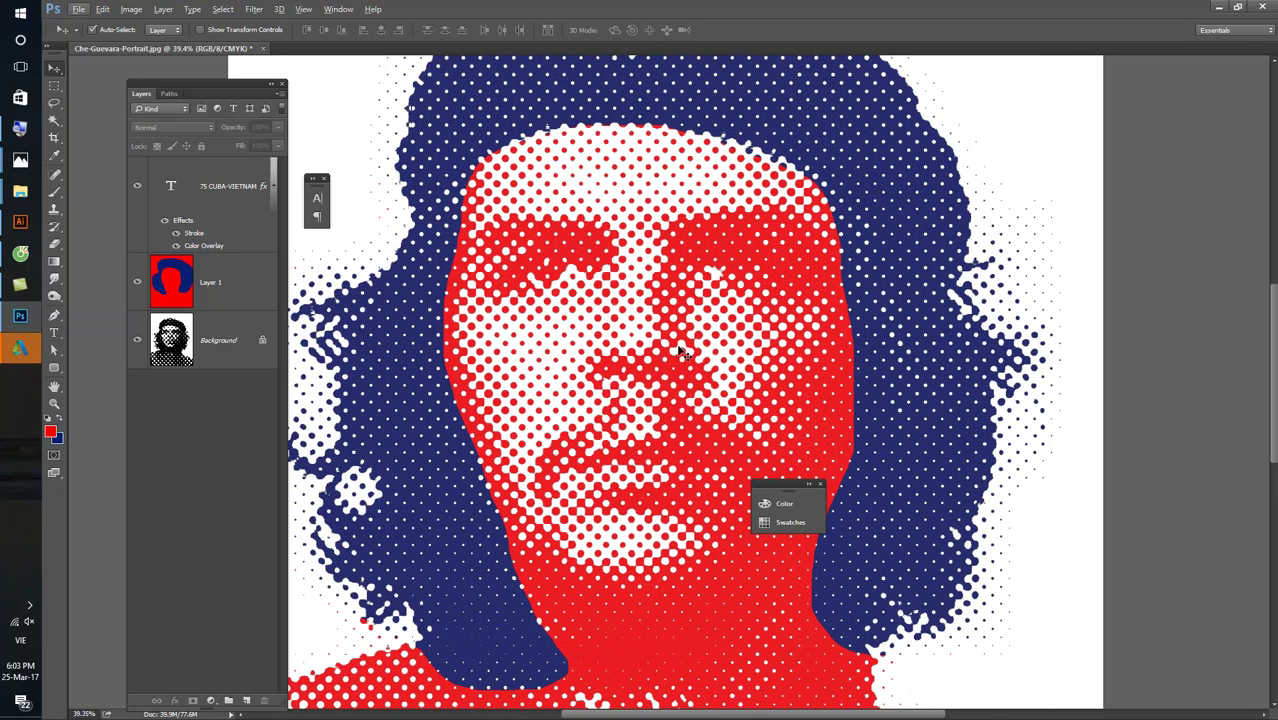
key("F12")
left_click(688, 266)
left_click(20, 190)
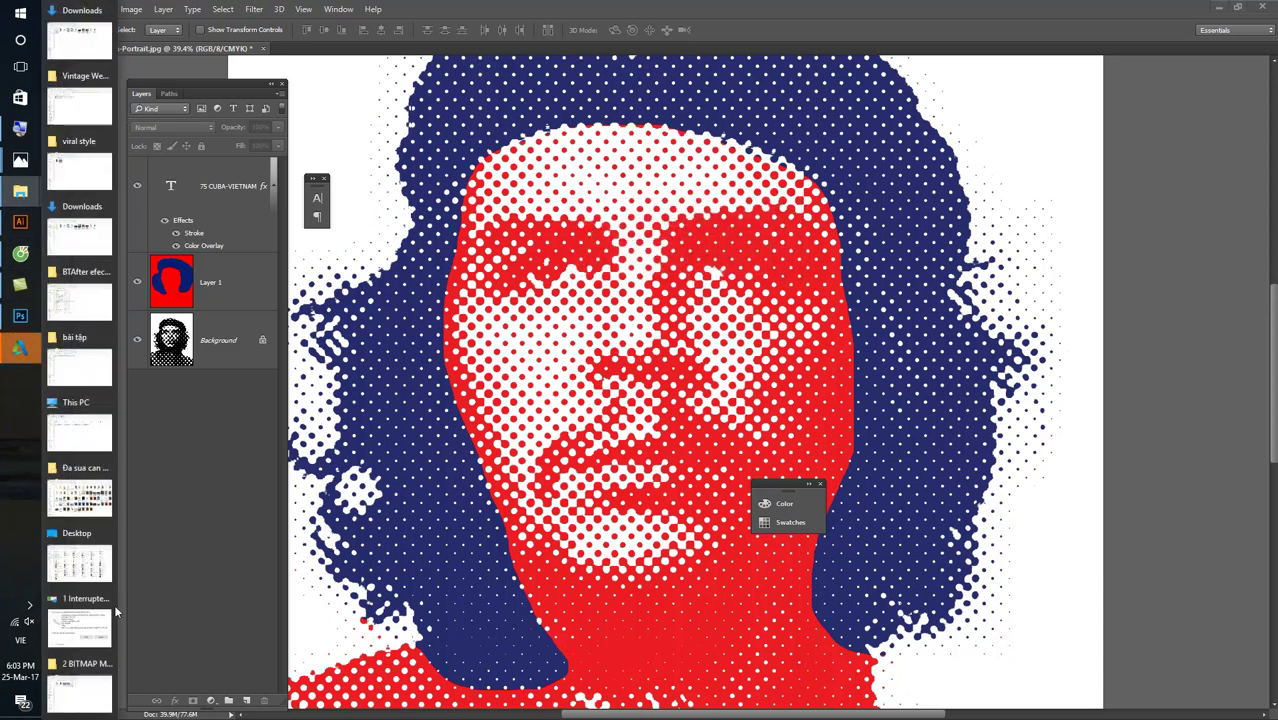
- Open Che-Guevara-Portrait.jpg from the hiệu ứng ảnh folder in Photos, then return to Photoshop
left_click(80, 678)
double_click(294, 160)
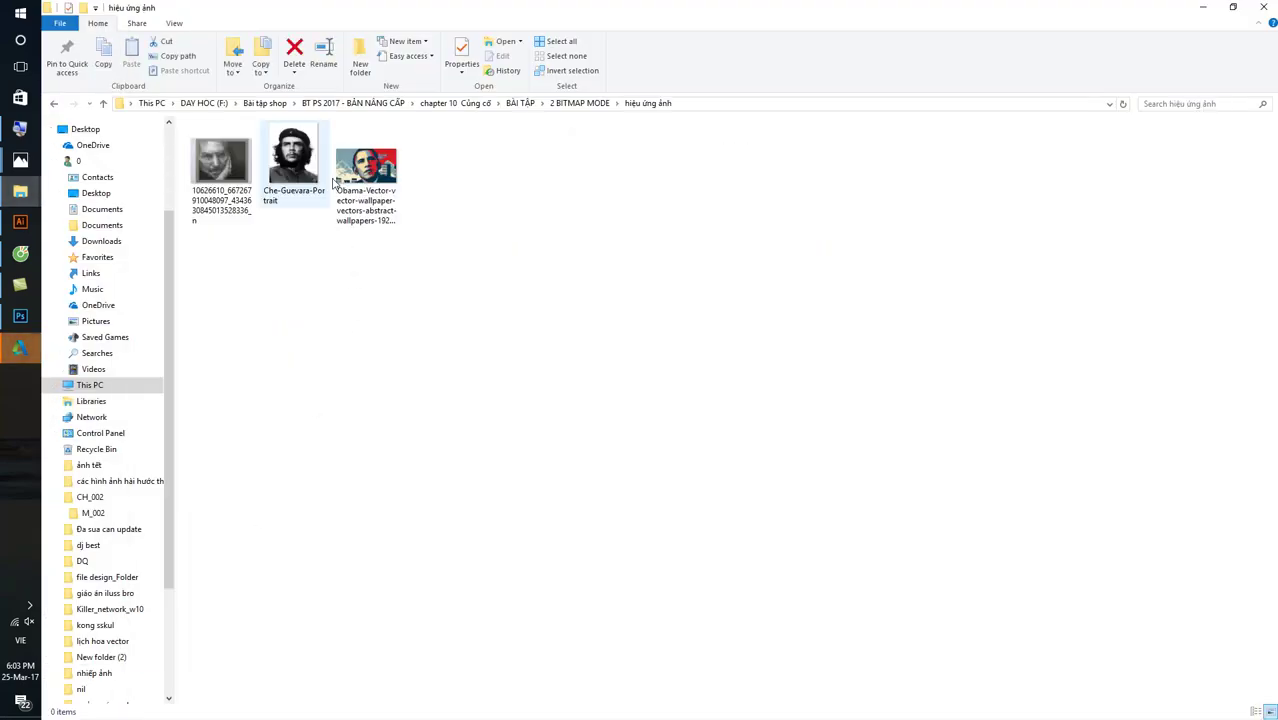
double_click(300, 160)
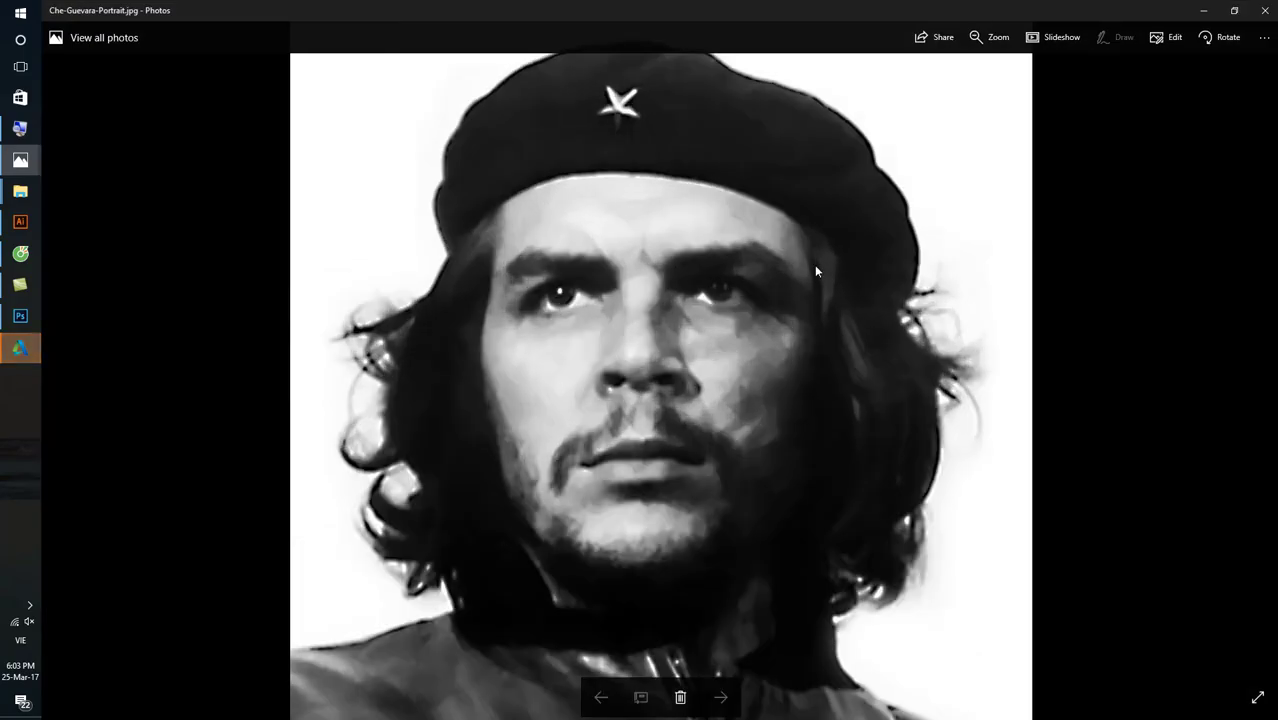
key("alt+Tab")
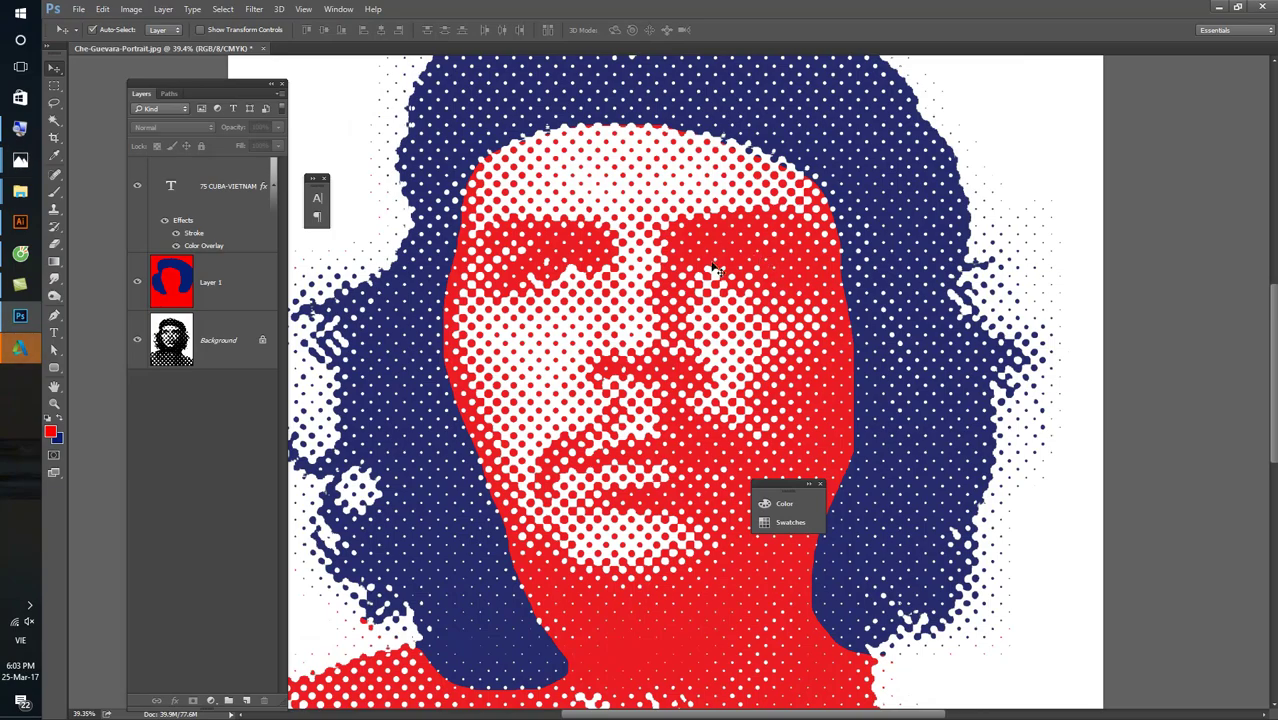
- Hide Layer 1 to inspect the black-and-white halftone dots, then bring up the original portrait in Photos
left_click(138, 284)
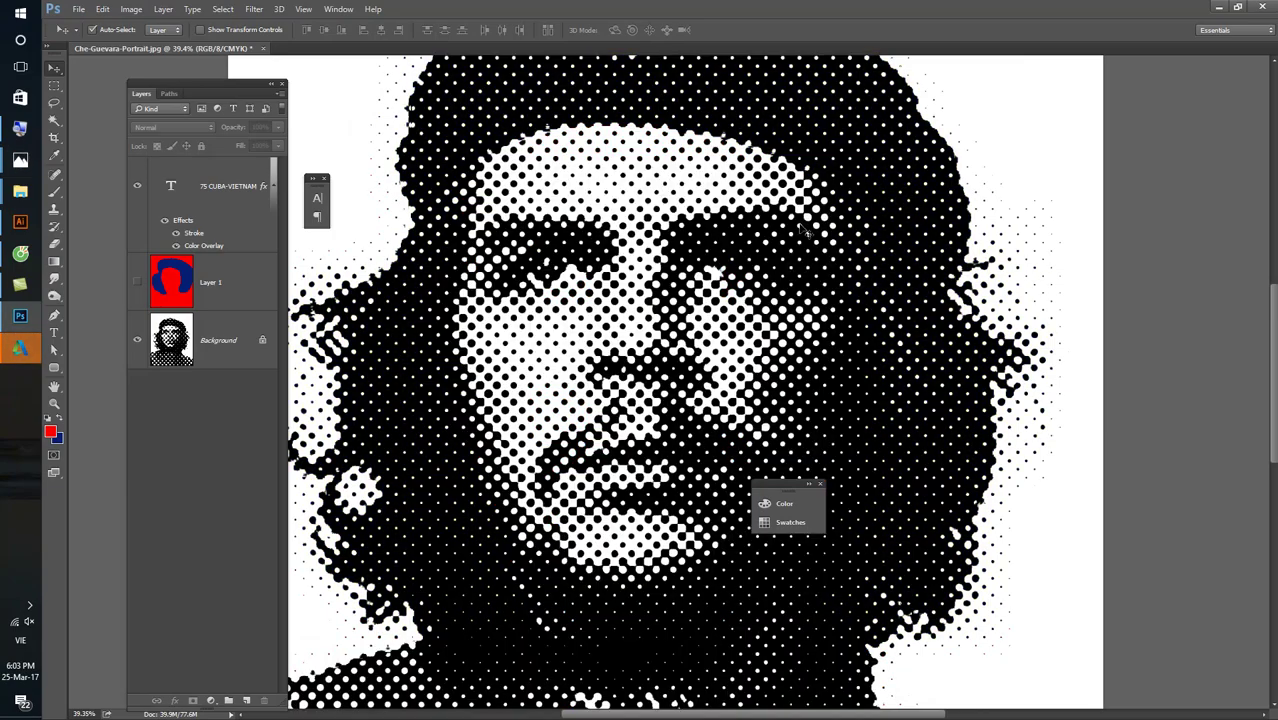
scroll(736, 240, "up", 2)
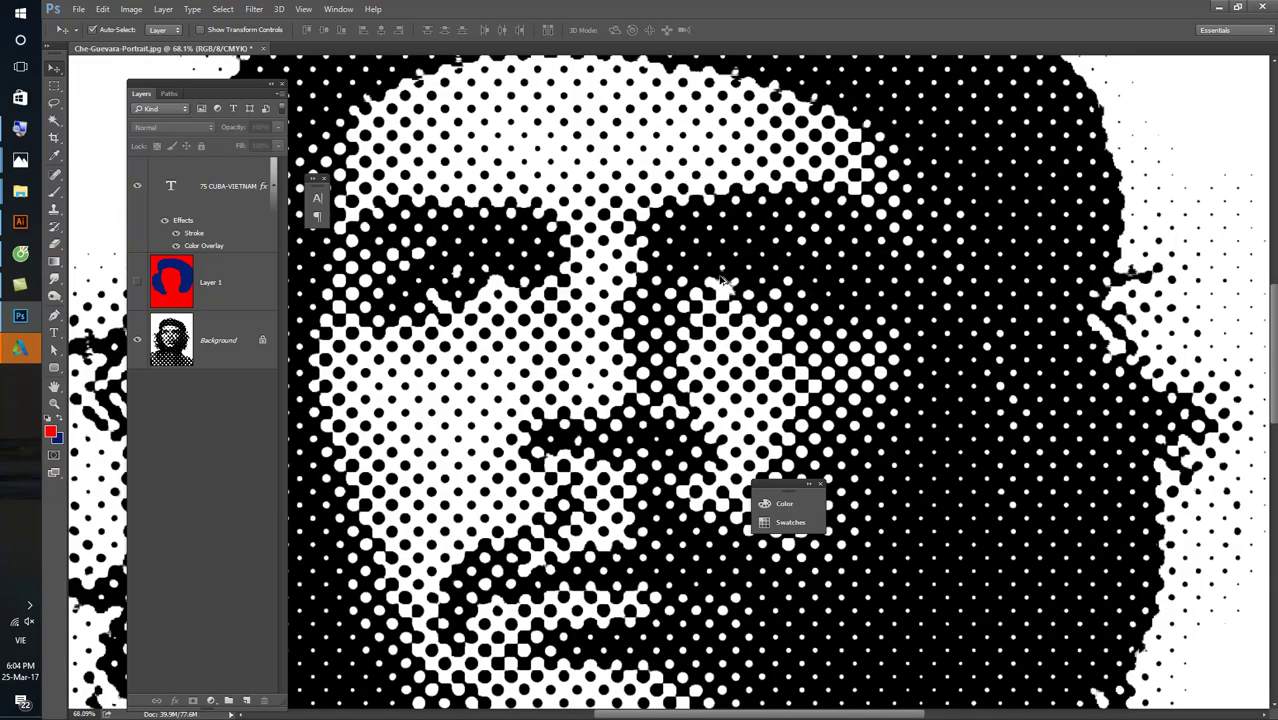
scroll(730, 260, "up", 2)
scroll(722, 285, "up", 2)
scroll(725, 288, "down", 2)
scroll(735, 285, "down", 2)
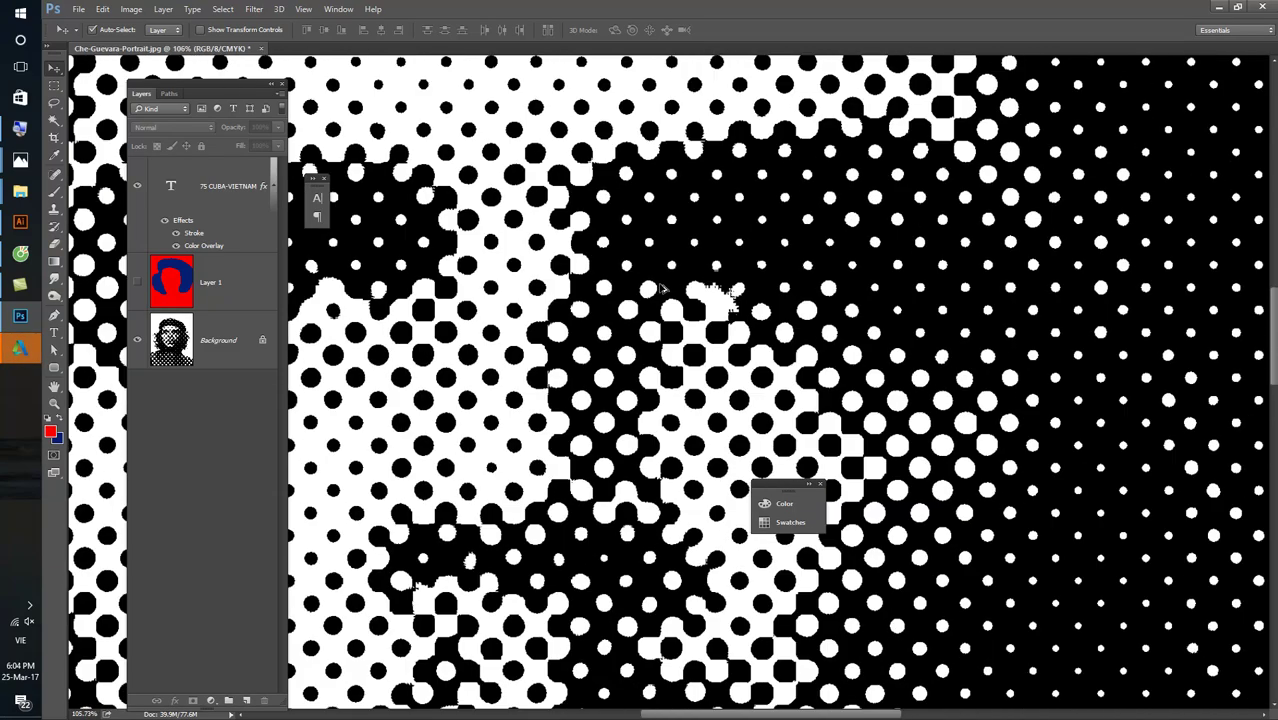
scroll(730, 280, "down", 2)
scroll(743, 258, "down", 1)
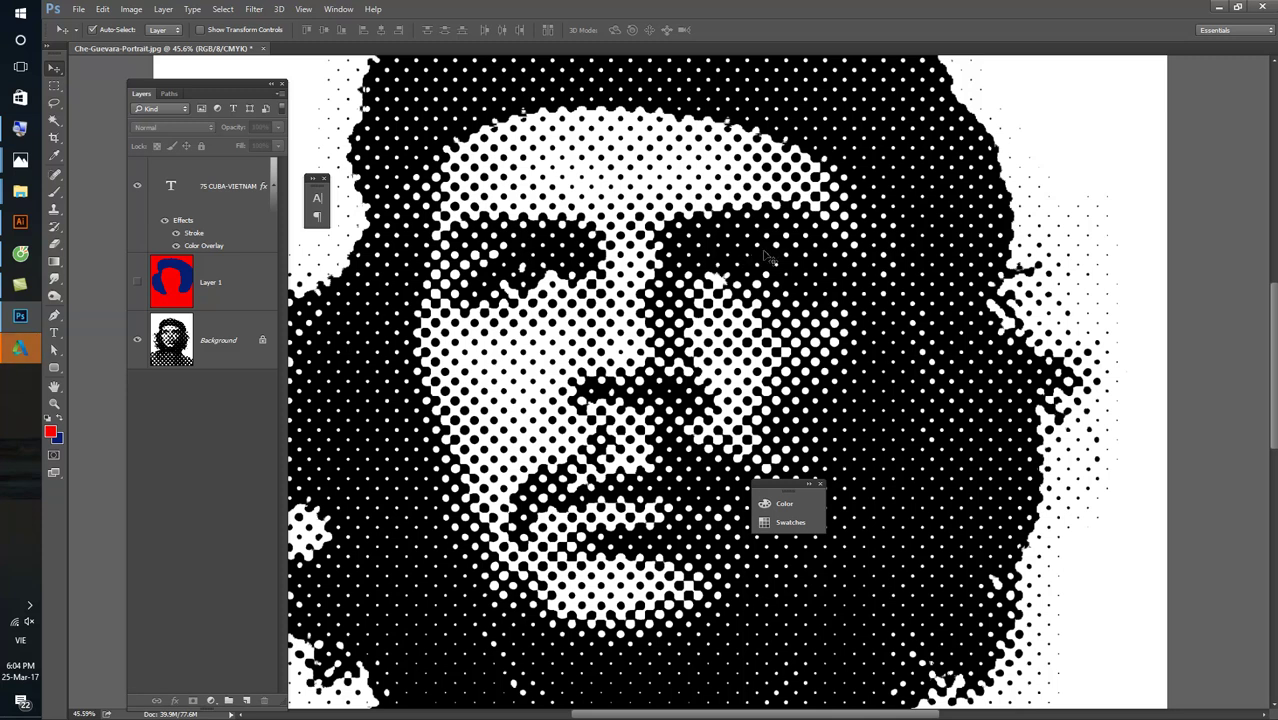
scroll(1077, 299, "up", 1)
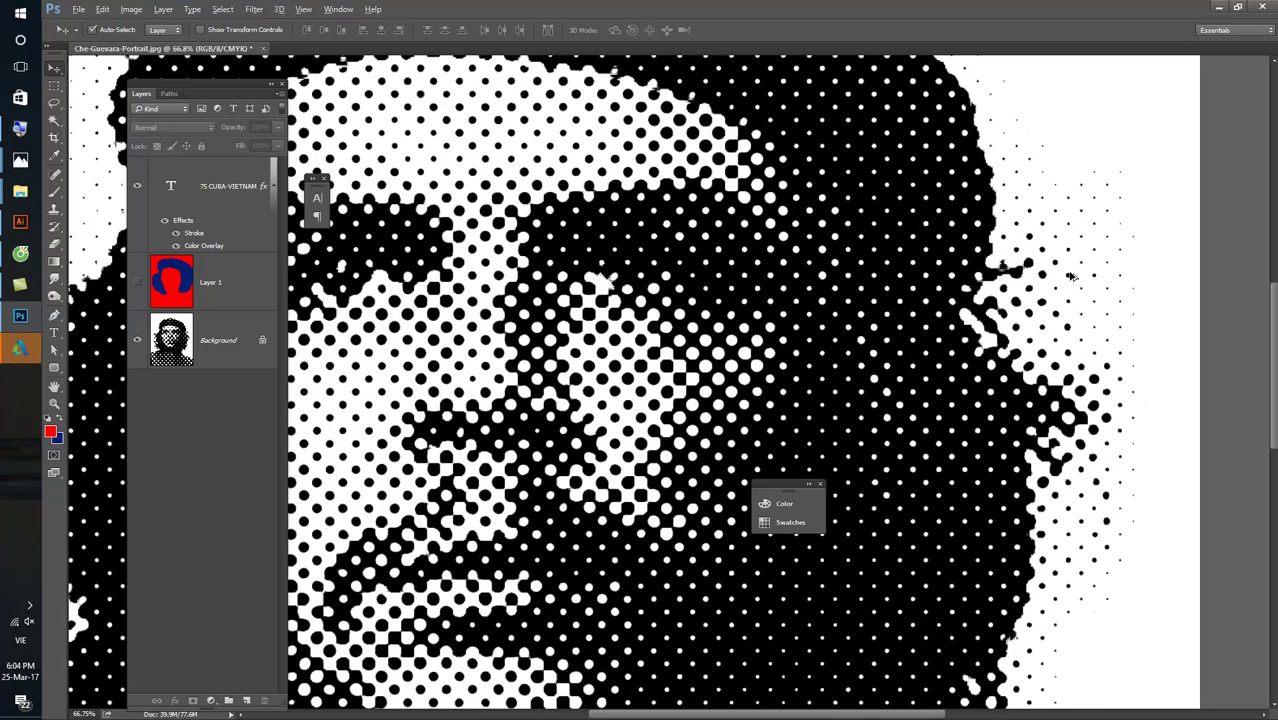
scroll(1070, 292, "up", 1)
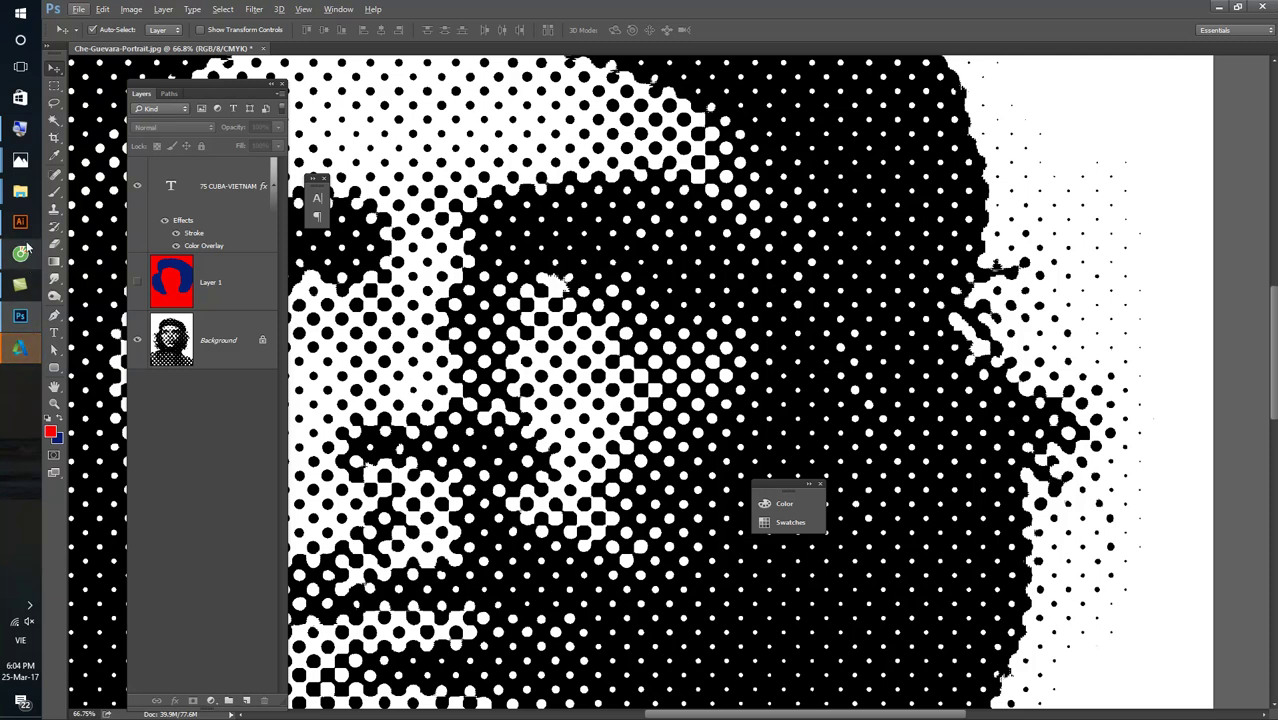
mouse_move(20, 160)
left_click(100, 470)
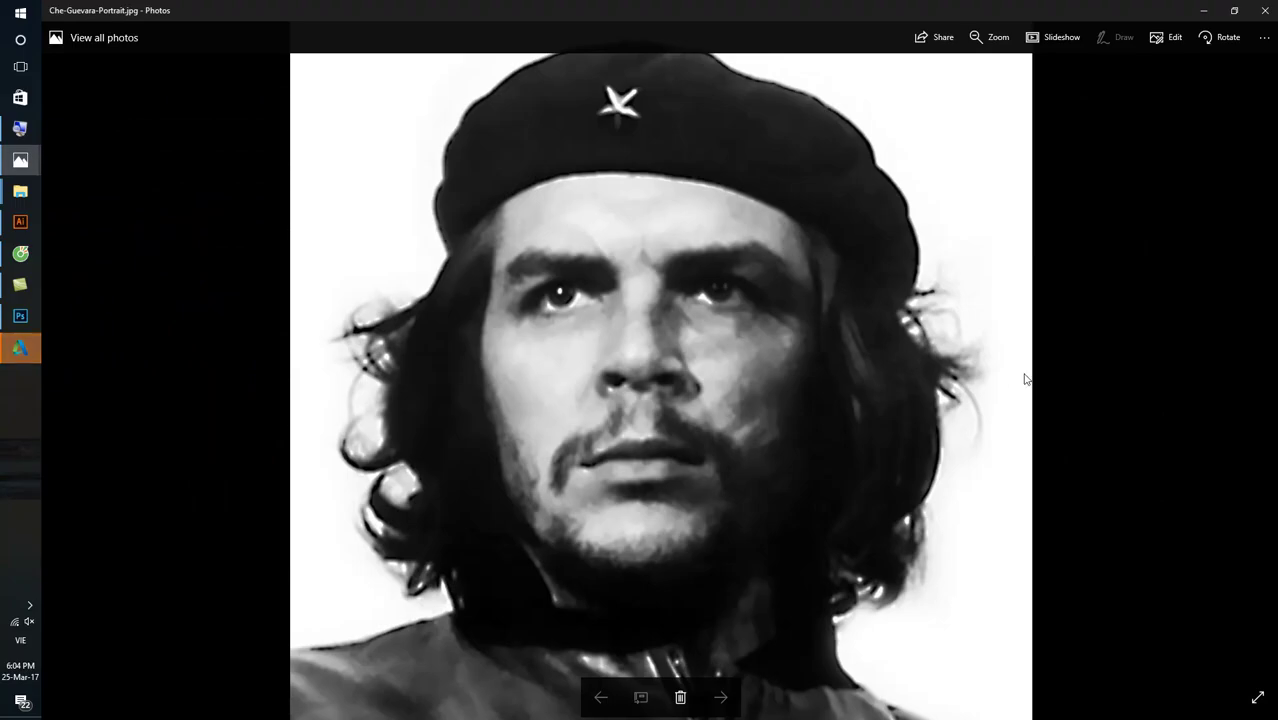
- Reopen the Colorful-Halftone-Pattern example from the 2 BITMAP MODE folder, then close Photos
scroll(1030, 372, "up", 1)
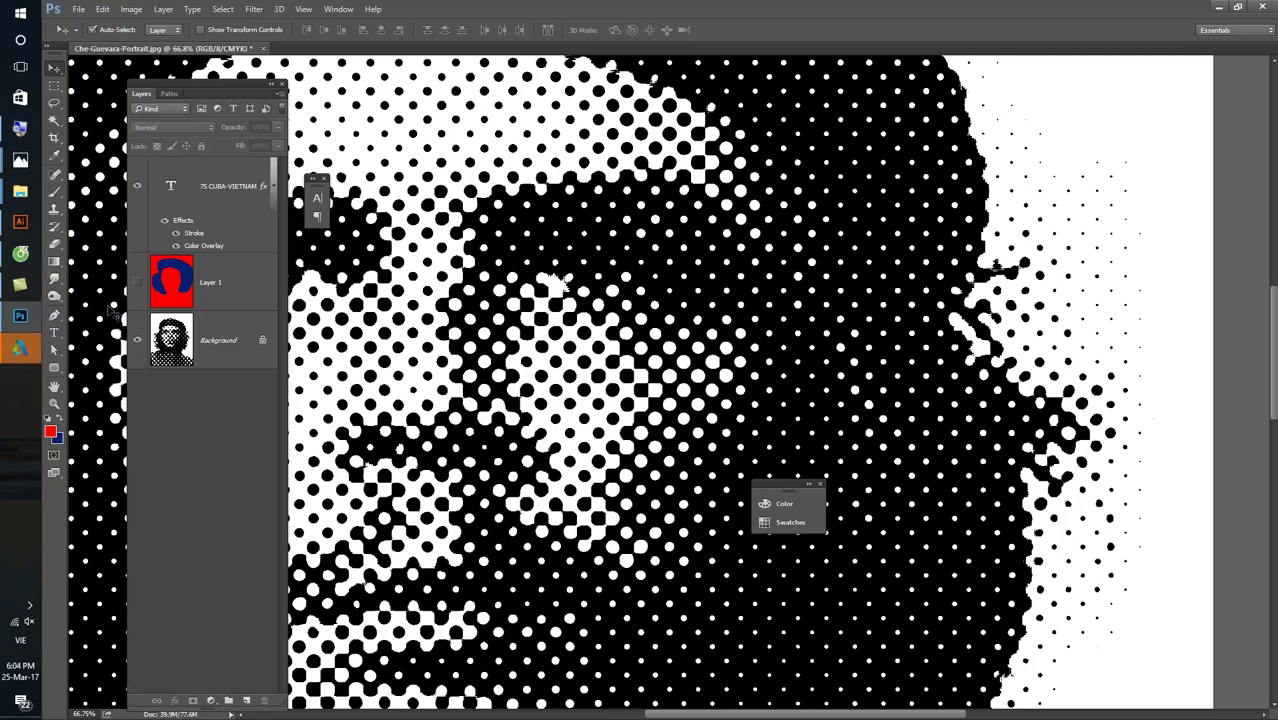
mouse_move(20, 191)
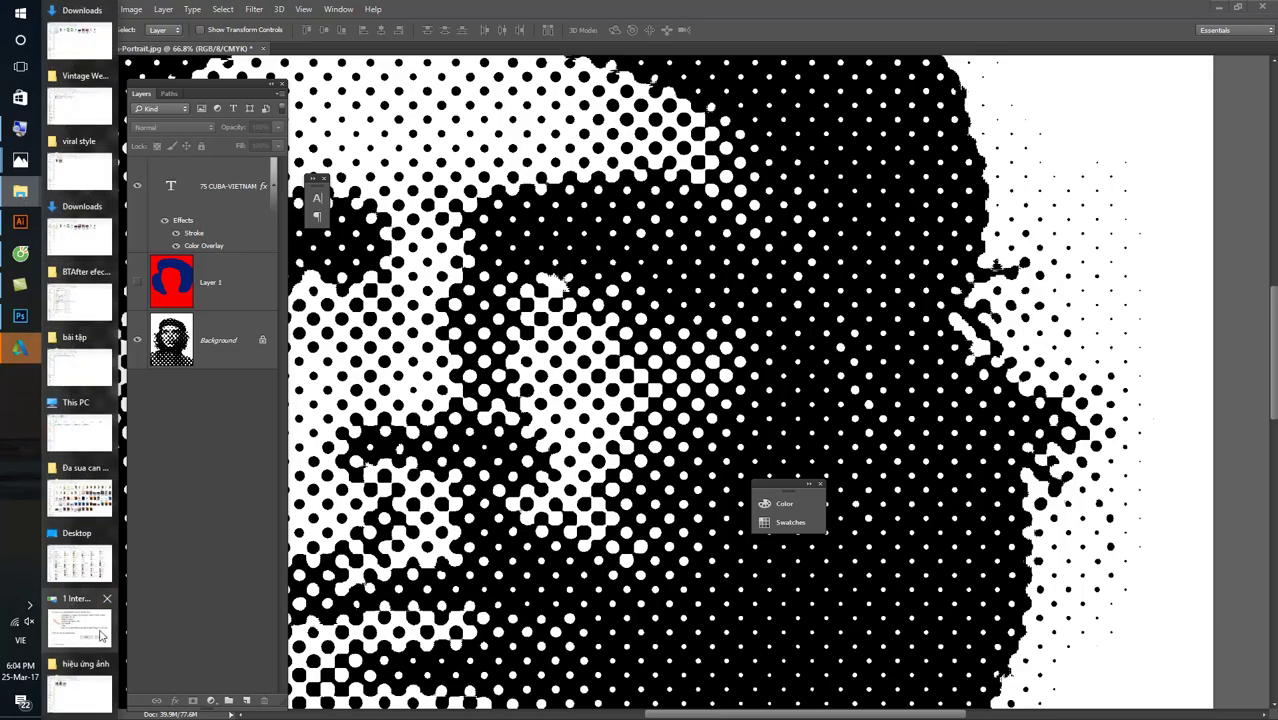
left_click(80, 688)
double_click(519, 183)
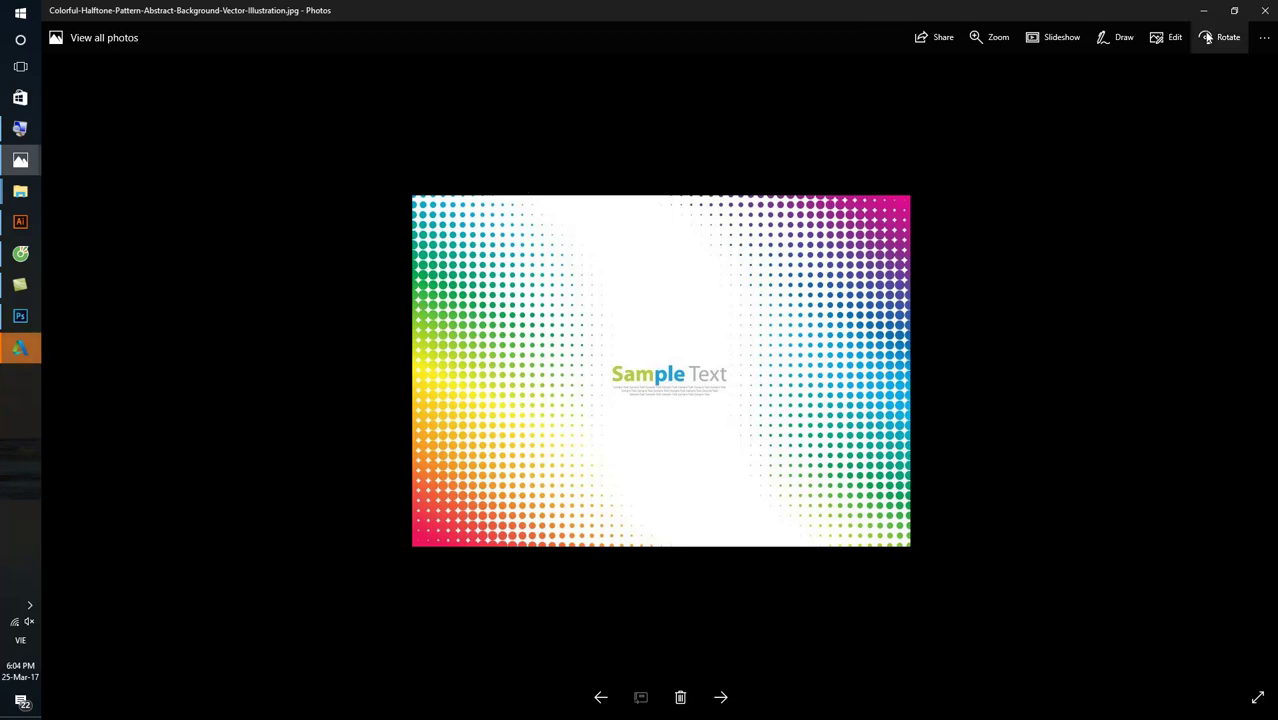
left_click(1265, 10)
- Create a new blank 58×21 cm Untitled-1 document, then return to the Che Guevara portrait
left_click(19, 315)
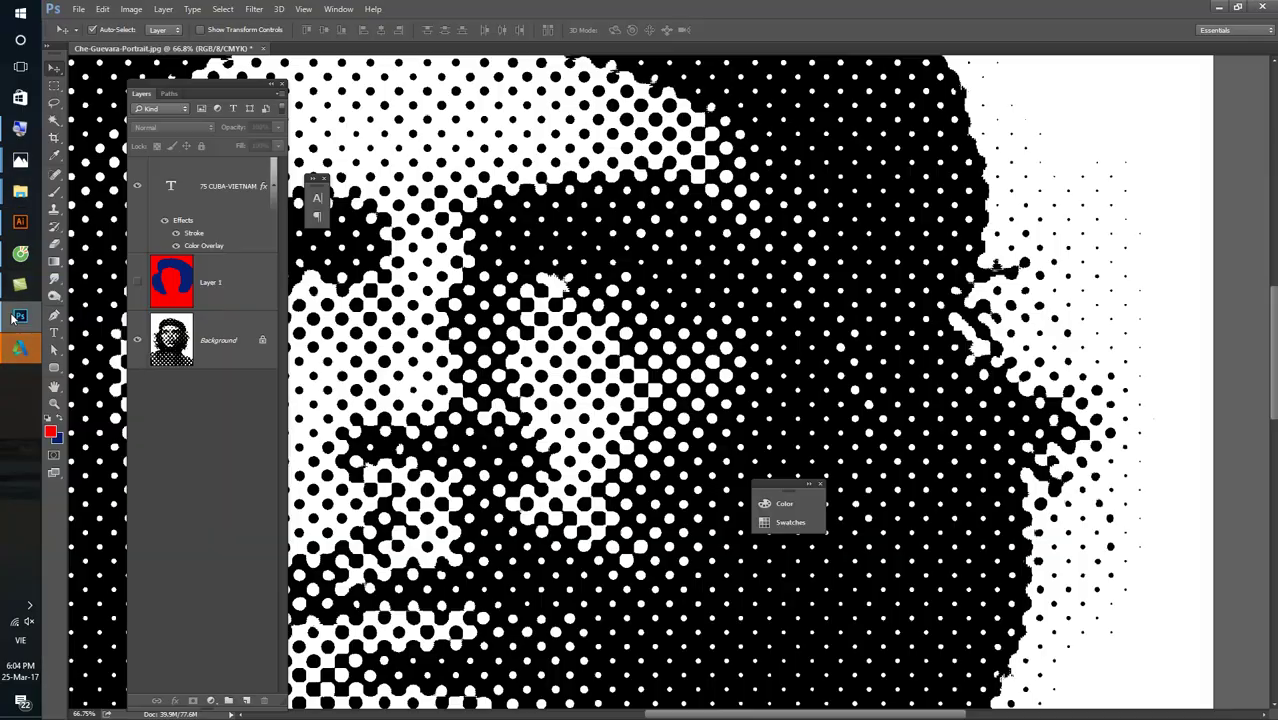
key("ctrl+n")
left_click(505, 158)
key("ctrl+0")
left_click(202, 170)
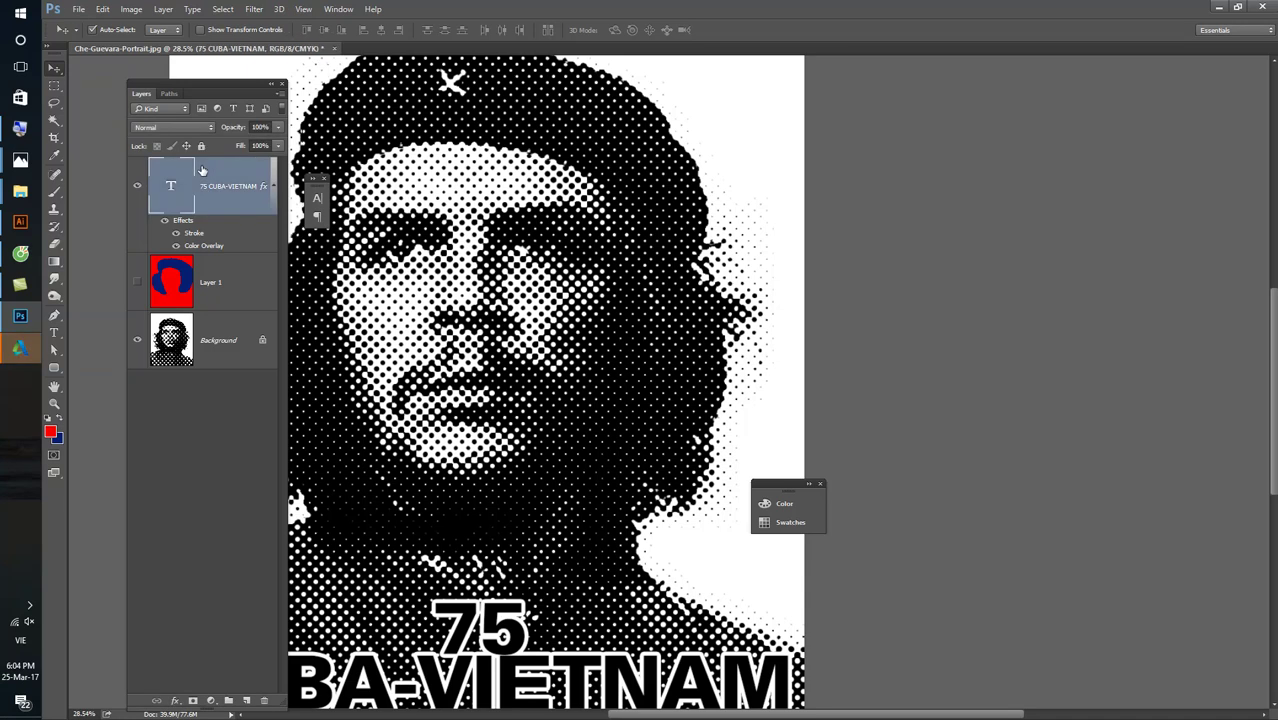
key("ctrl+n")
key("Return")
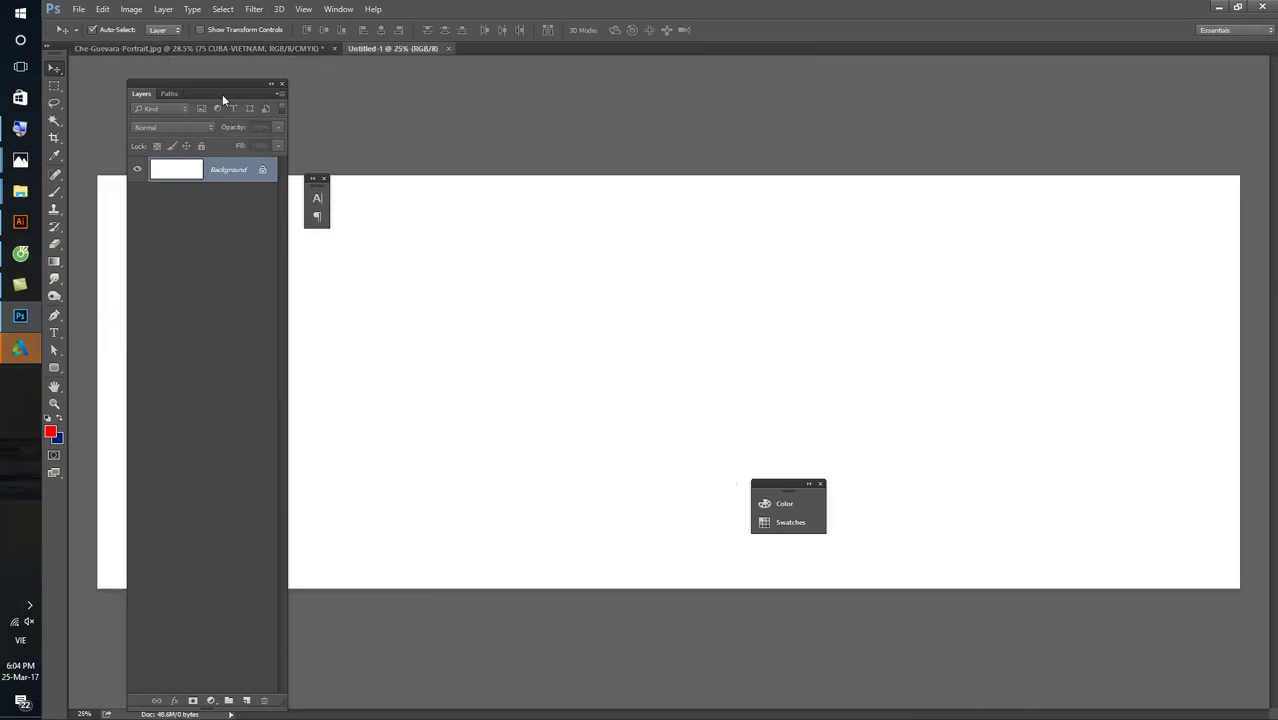
left_click(282, 85)
left_click(307, 47)
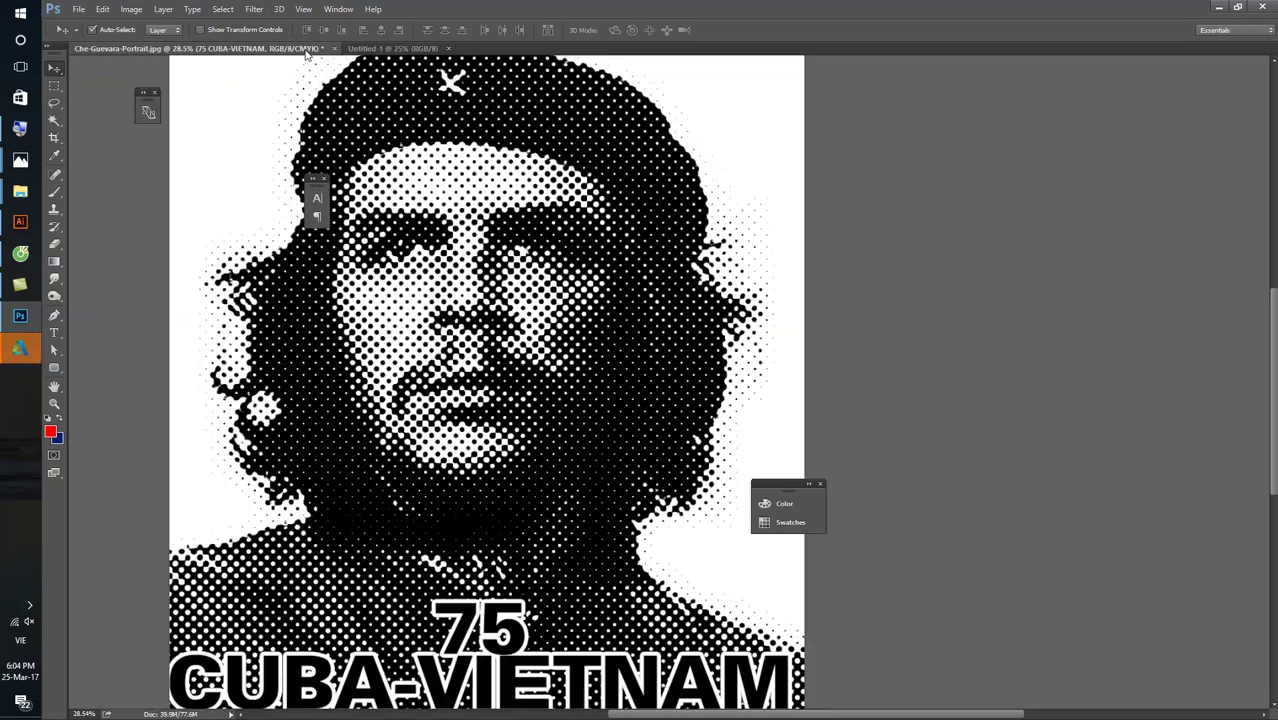
- Add Layer 2 to the portrait and fill it with white using the default colours
left_click_drag(303, 58, 257, 100)
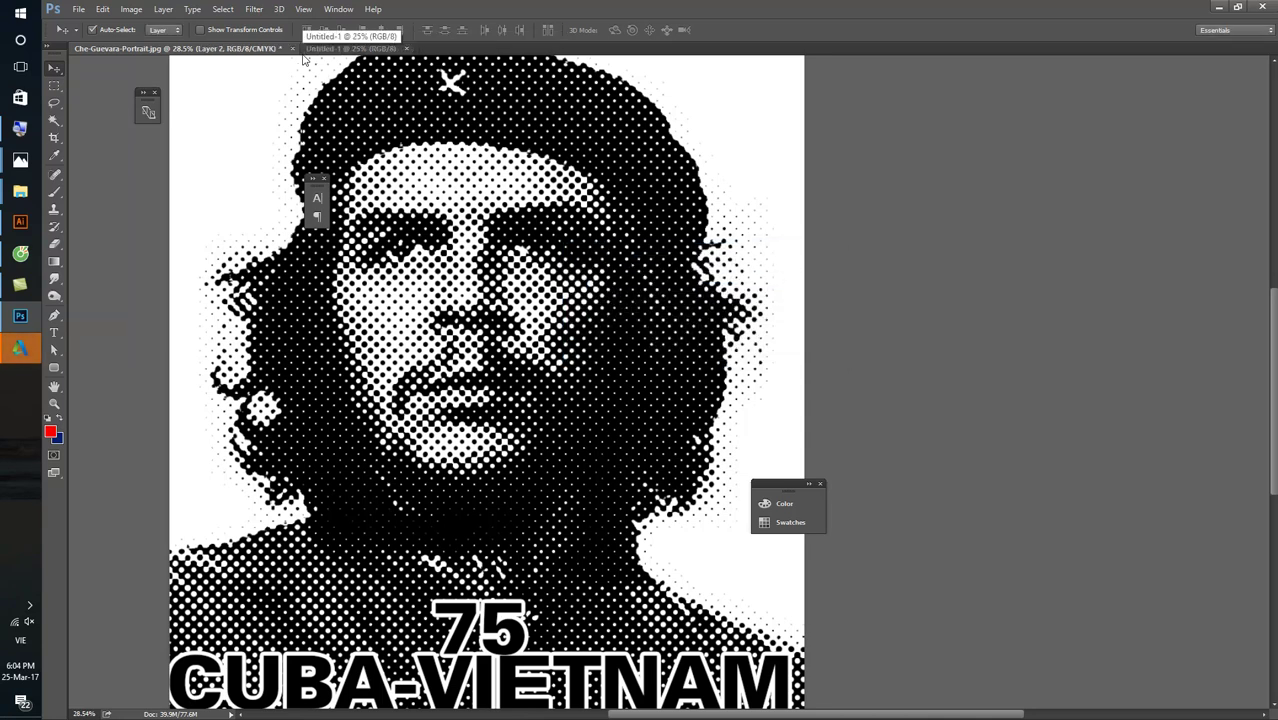
key("d")
scroll(190, 263, "down", 2)
key("ctrl+BackSpace")
scroll(220, 254, "down", 1)
scroll(220, 254, "down", 1)
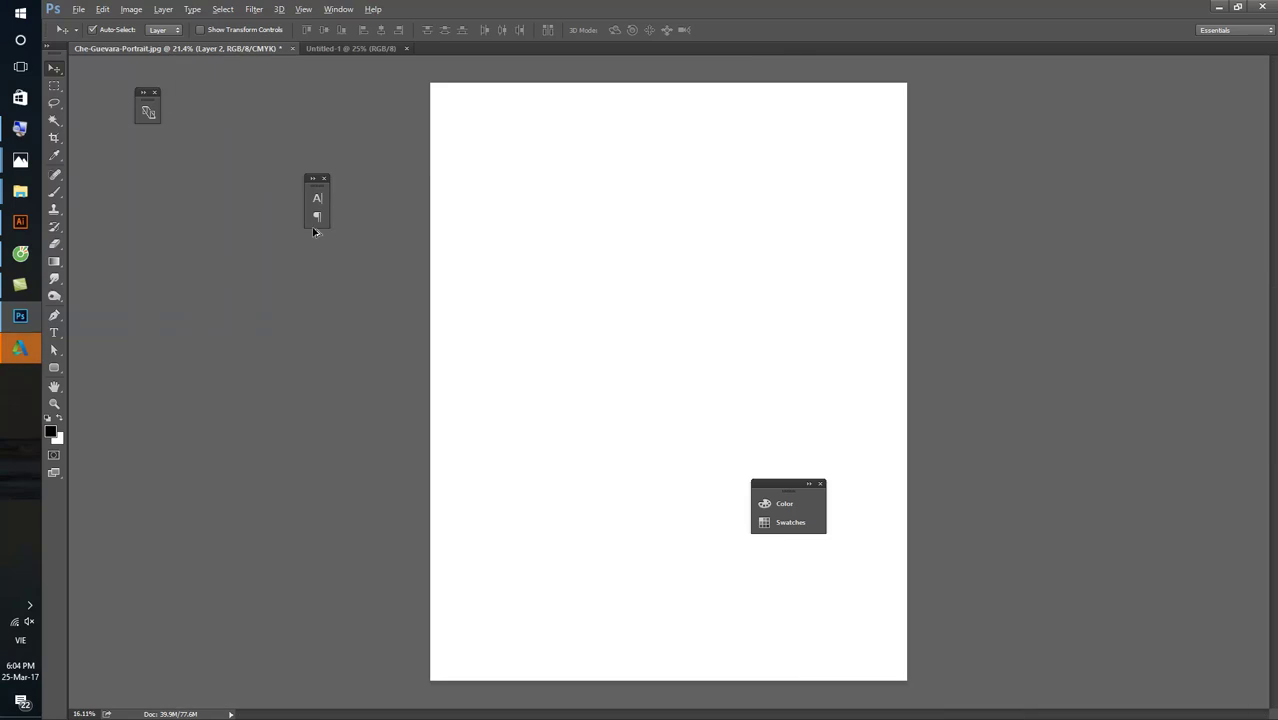
key("b")
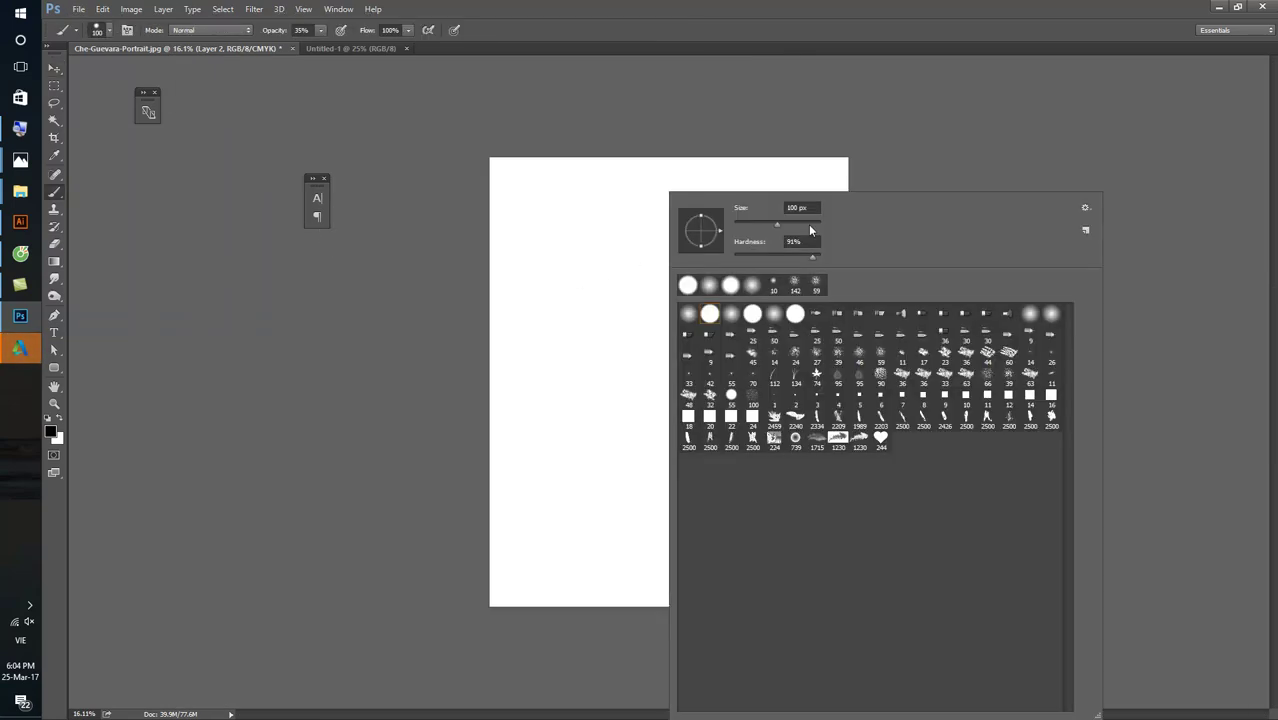
- Set the brush to 2558 px with 0% hardness, undoing the trial strokes
double_click(800, 207)
type("1860")
left_click_drag(565, 205, 503, 208)
key("ctrl+z")
right_click(605, 215)
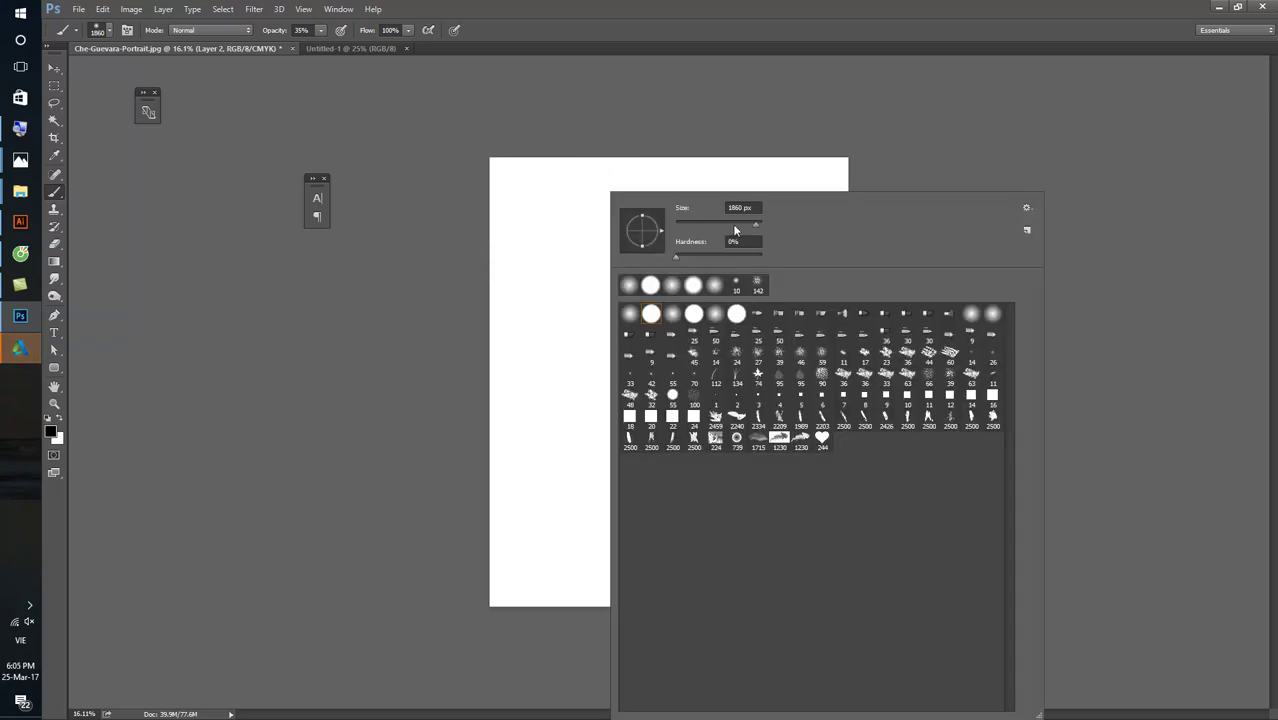
key("Return")
left_click_drag(490, 170, 476, 310)
key("ctrl+z")
- At 100% opacity, paint soft black strokes down the left and right edges
key("0")
mouse_move(513, 157)
left_mouse_down()
mouse_move(437, 220)
mouse_move(485, 600)
left_mouse_up()
mouse_move(901, 590)
left_mouse_down()
mouse_move(901, 462)
mouse_move(767, 293)
mouse_move(884, 100)
left_mouse_up()
key("v")
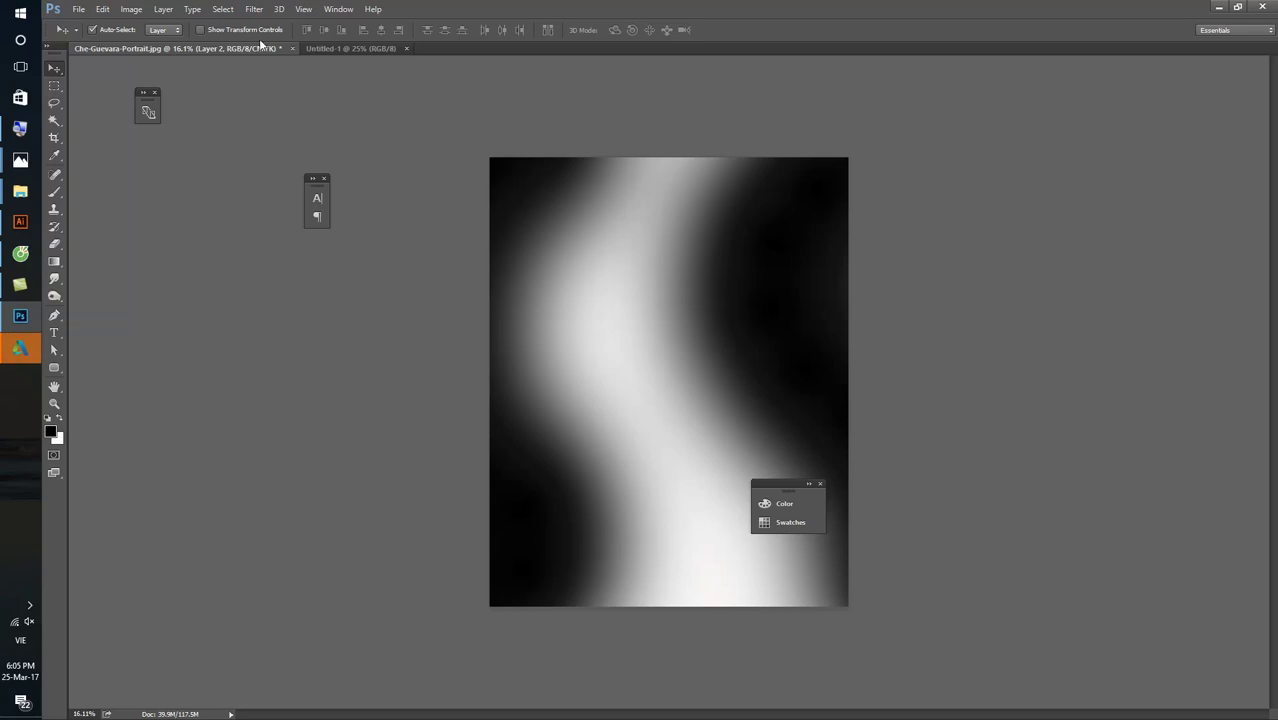
- Convert the image to Grayscale, choosing Don't Flatten and Discard colour information
left_click(255, 10)
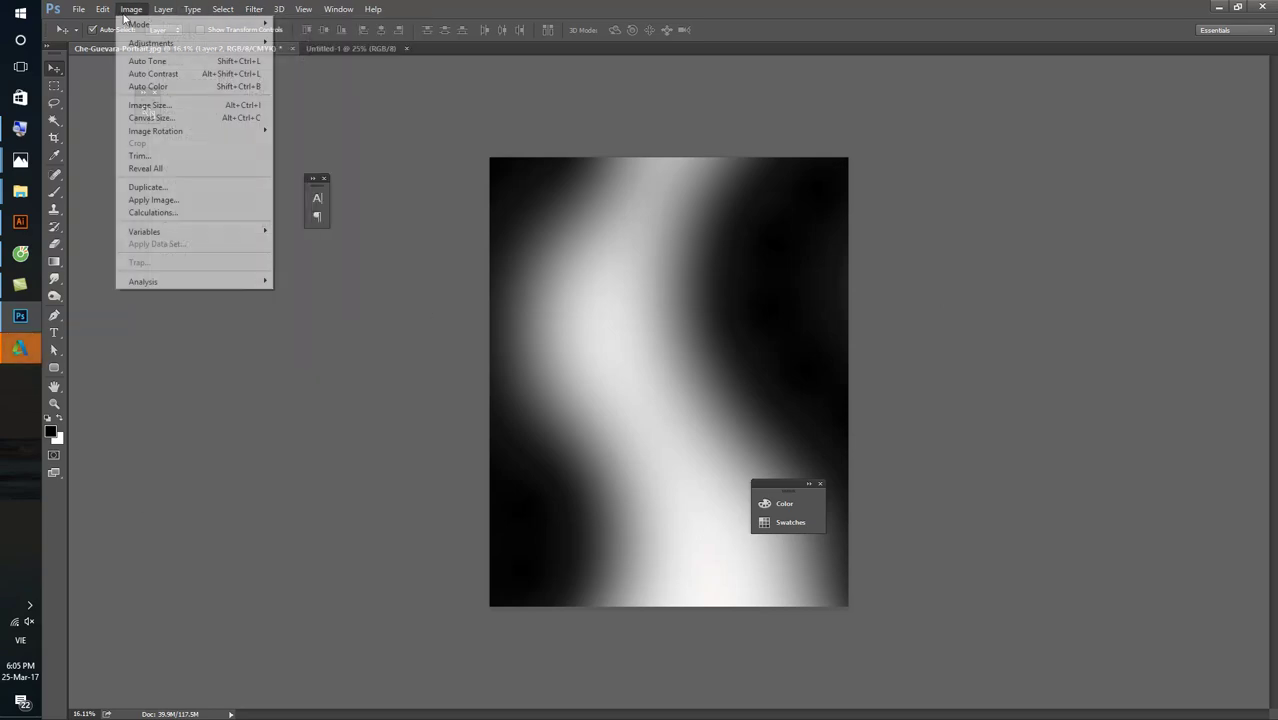
left_click(130, 11)
left_click(127, 16)
mouse_move(140, 24)
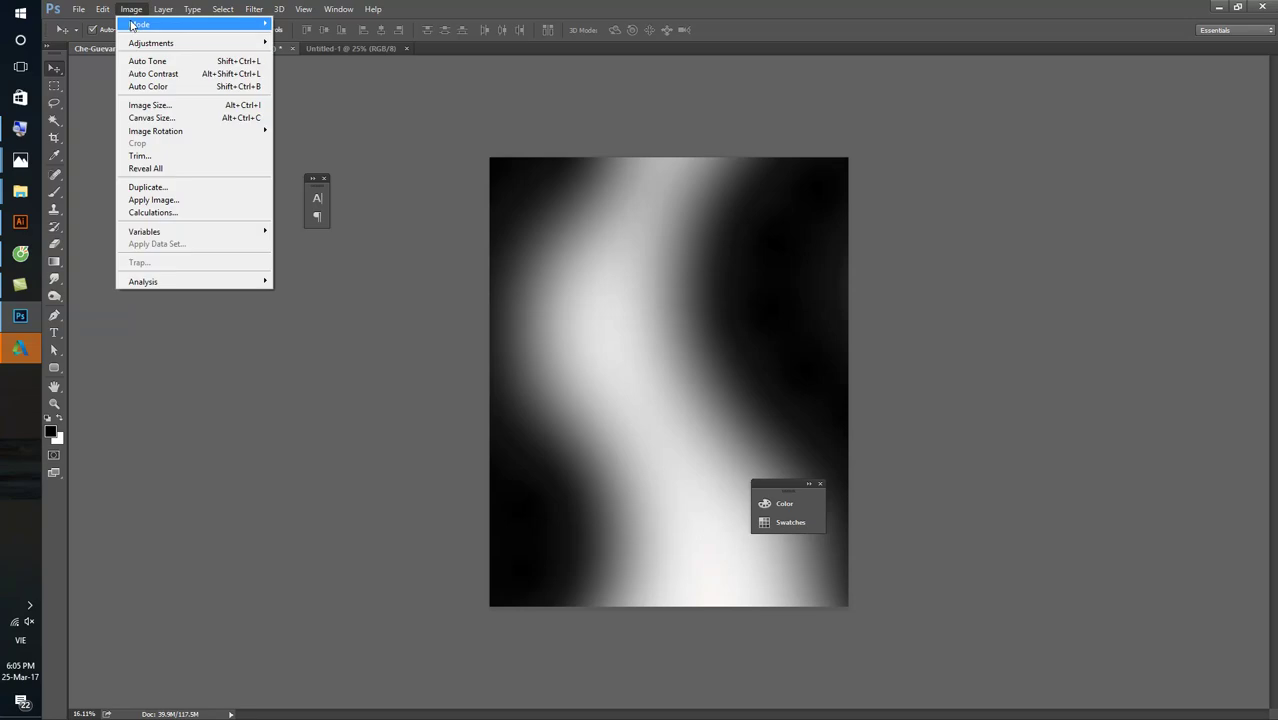
left_click(306, 40)
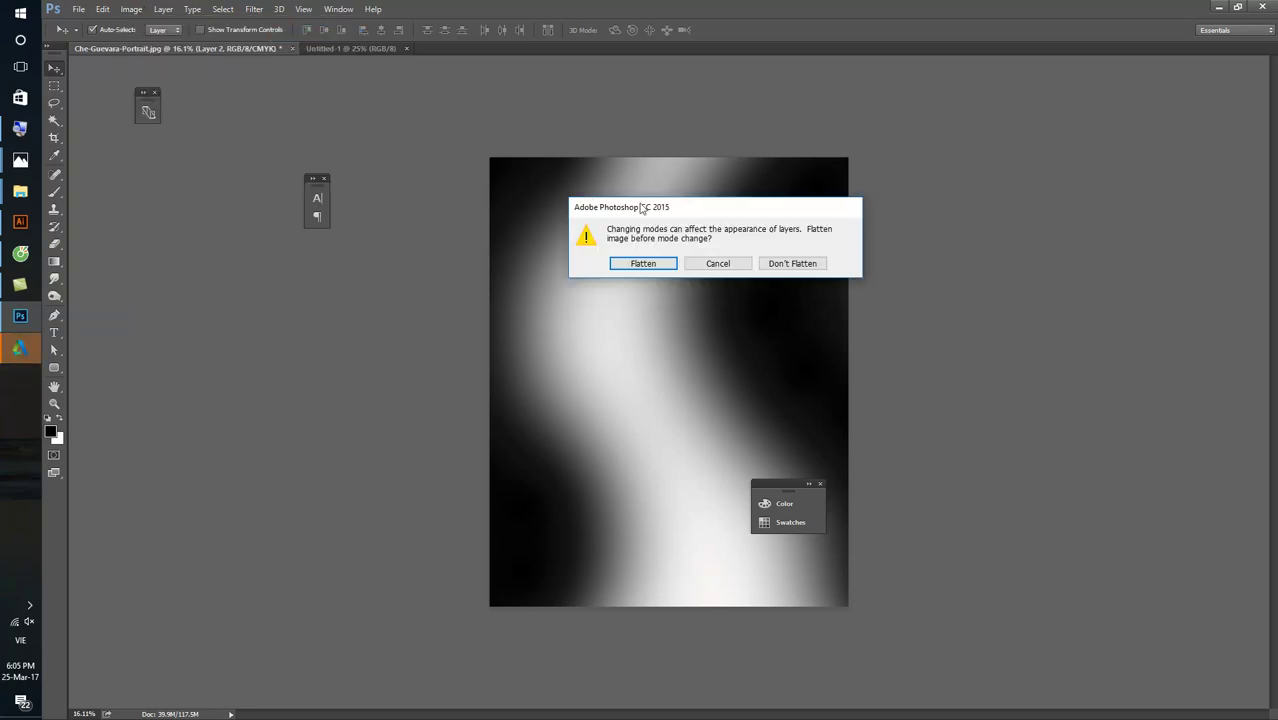
left_click(783, 265)
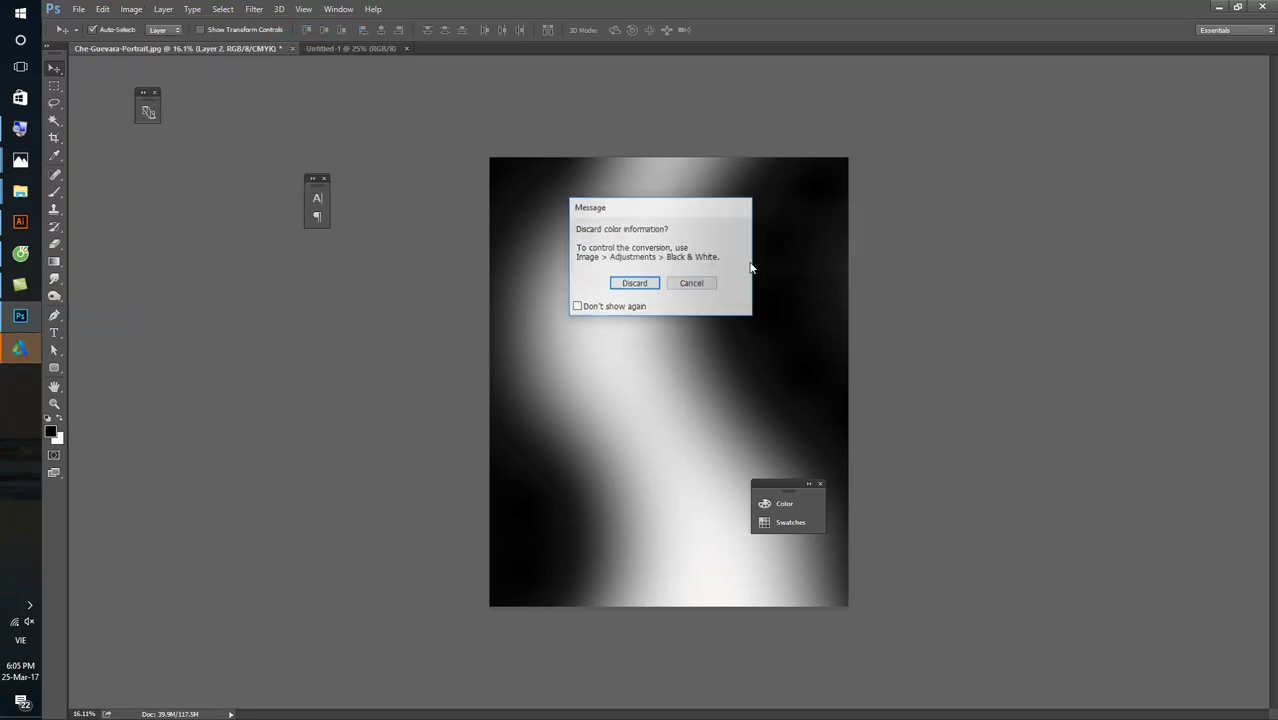
left_click(630, 284)
- Try a Bitmap conversion with a round-dot Halftone Screen, then undo it back to grayscale
left_click(131, 9)
mouse_move(140, 24)
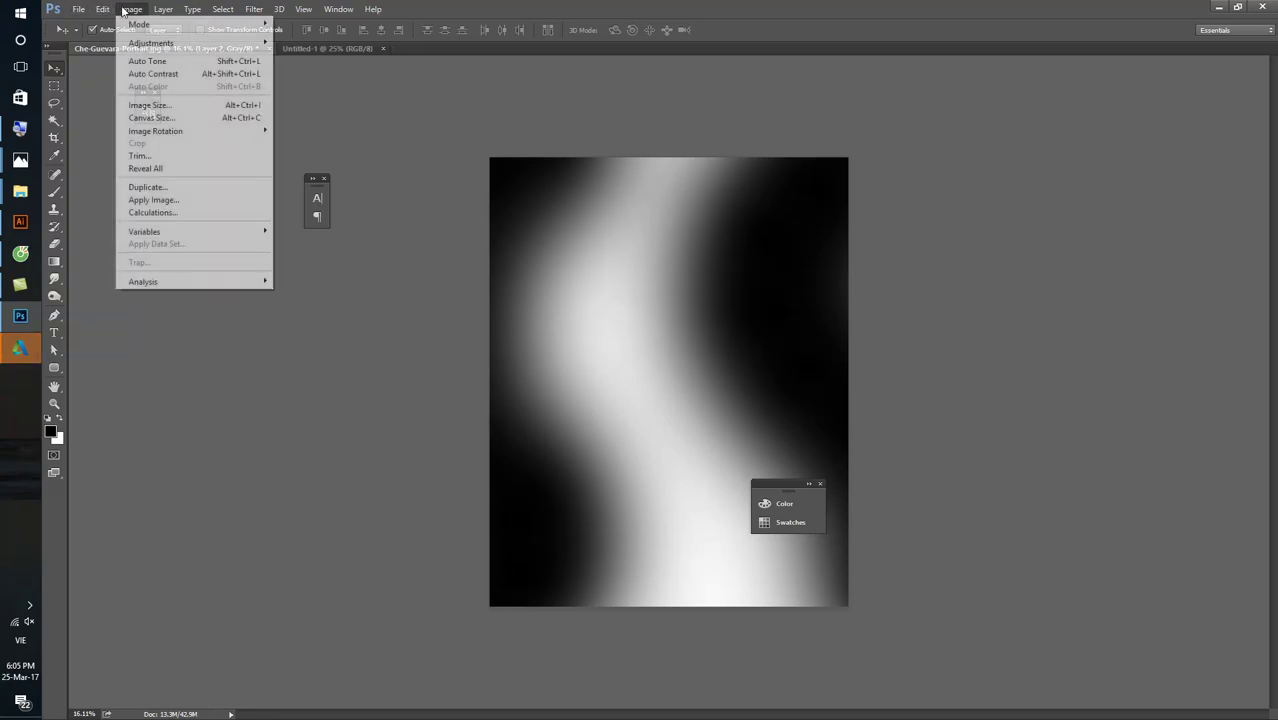
left_click(300, 24)
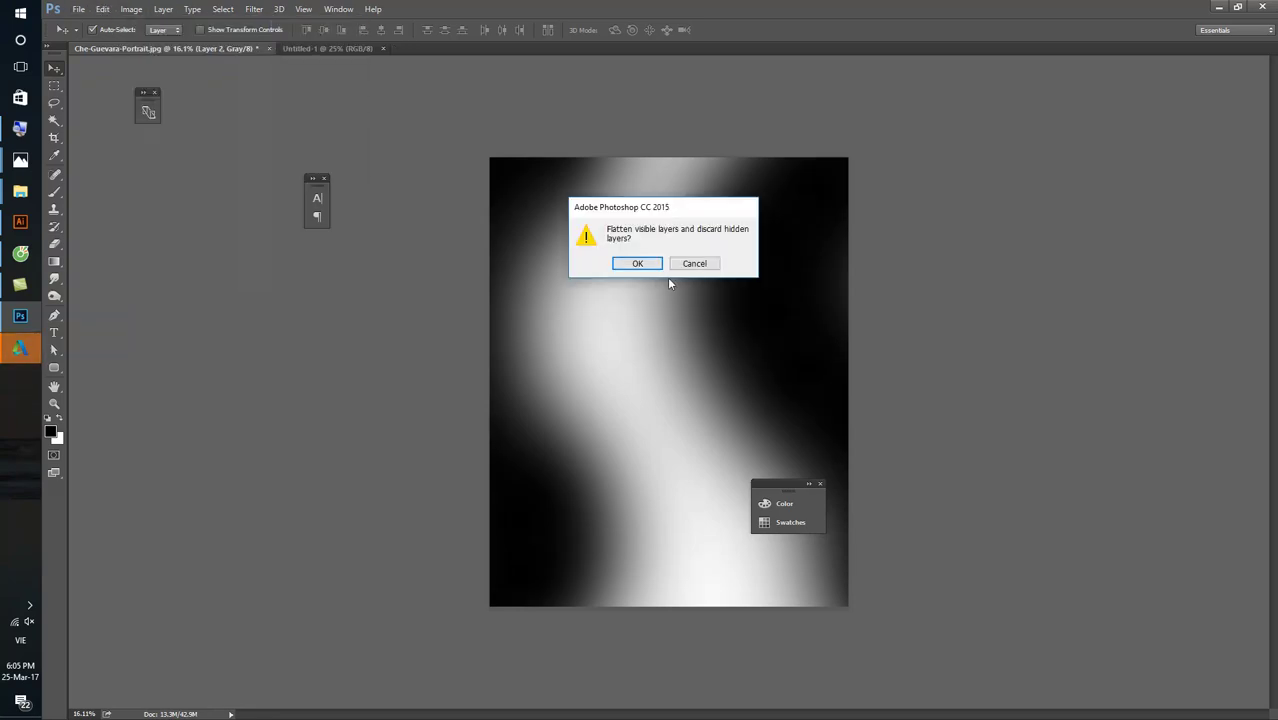
left_click(637, 262)
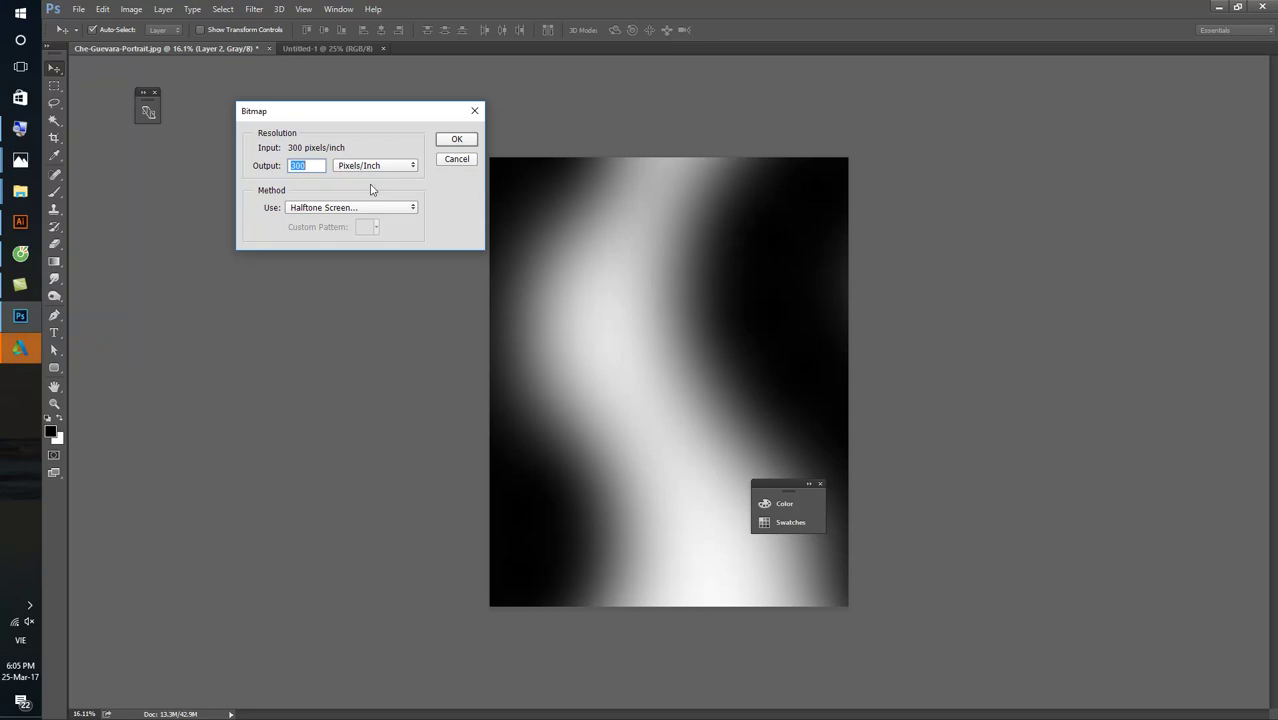
left_click(457, 139)
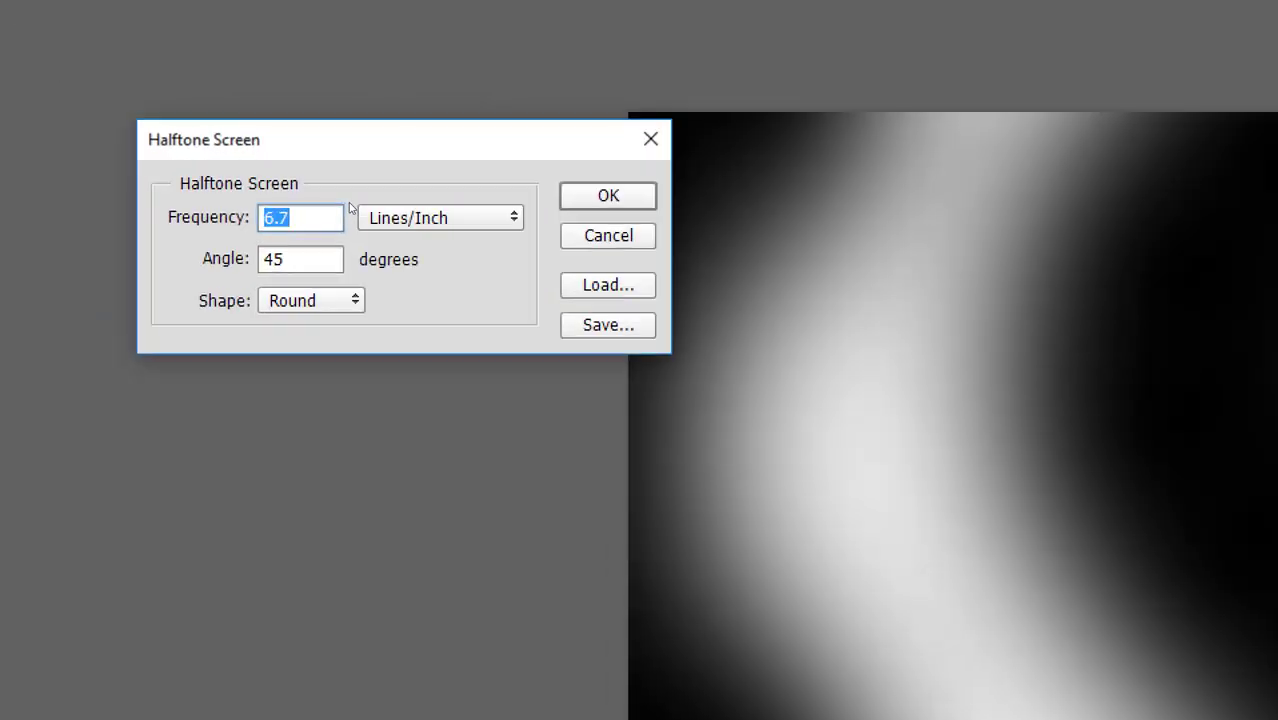
left_click(318, 296)
left_click(326, 270)
key("Return")
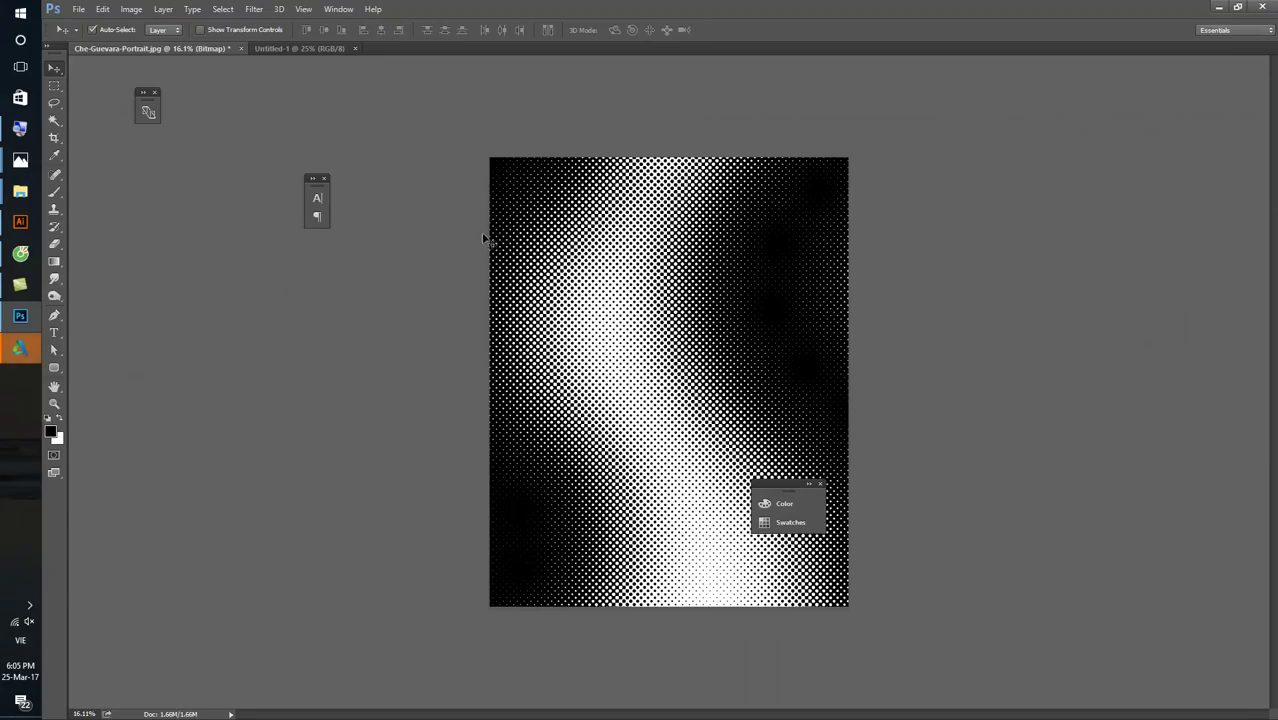
scroll(516, 410, "up", 3)
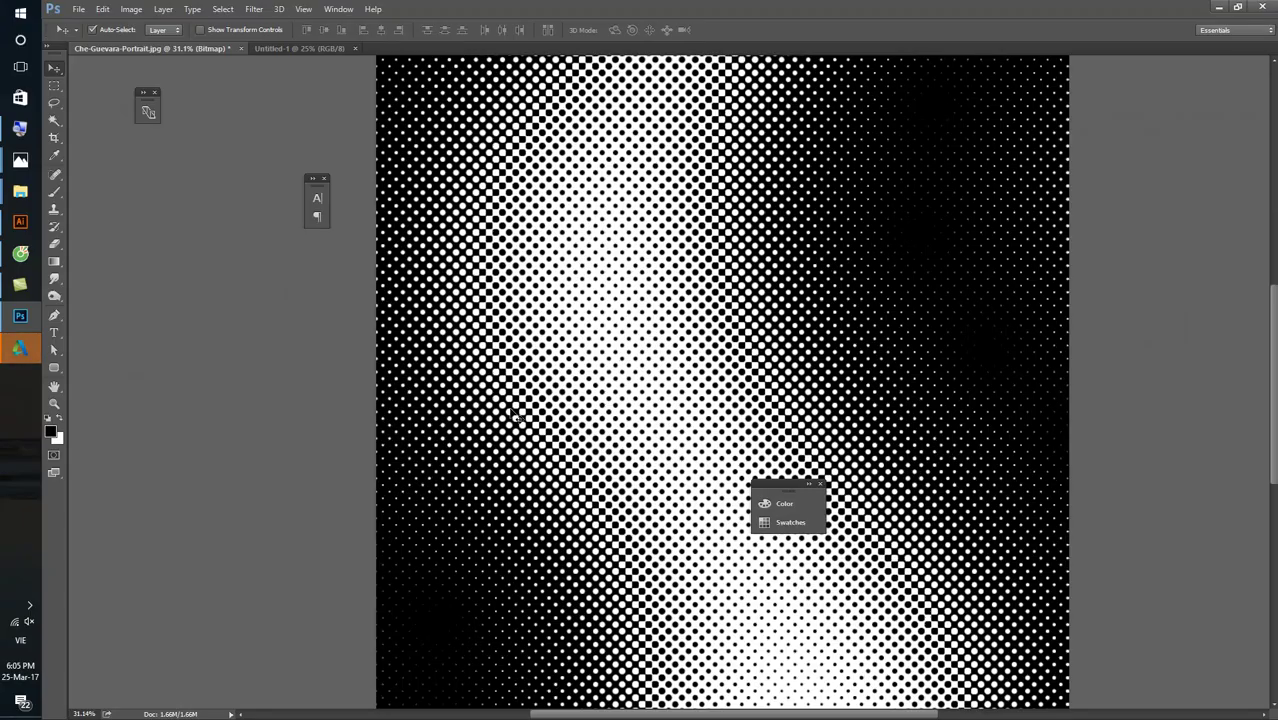
scroll(514, 416, "down", 3)
key("ctrl+z")
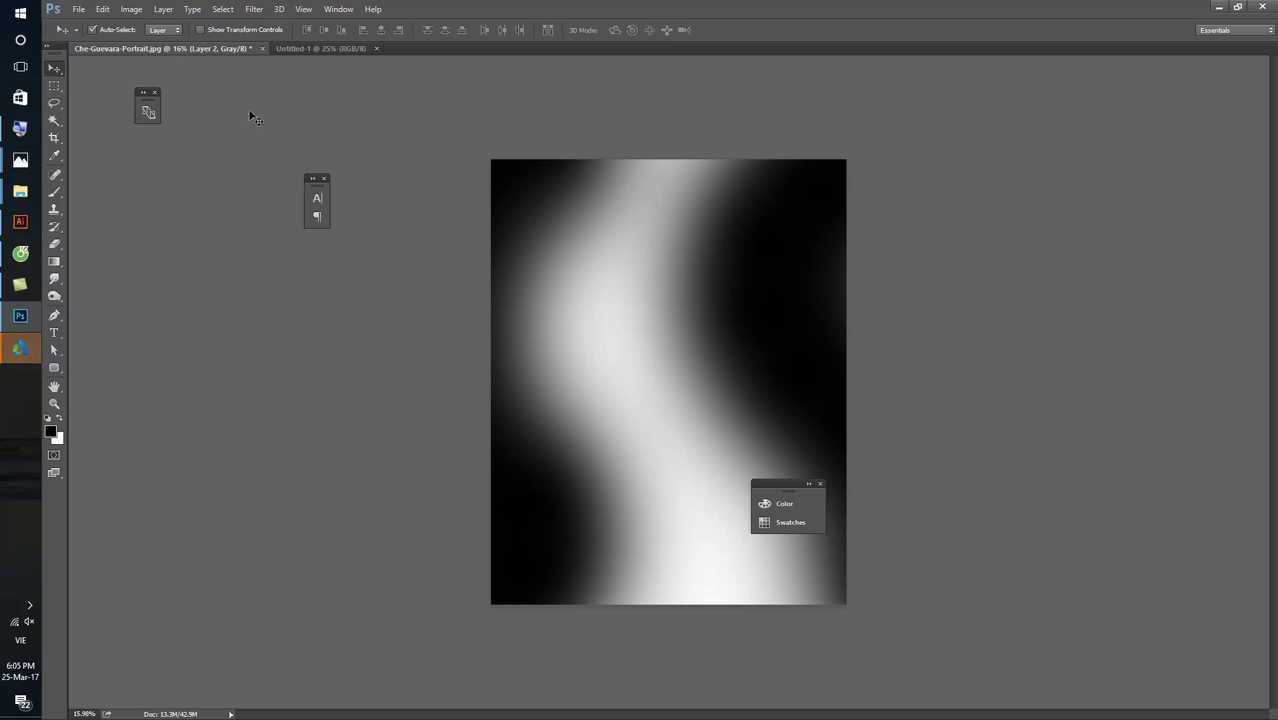
- Choose the Filter > Pixelate > Color Halftone filter from the filter menu
left_click(254, 9)
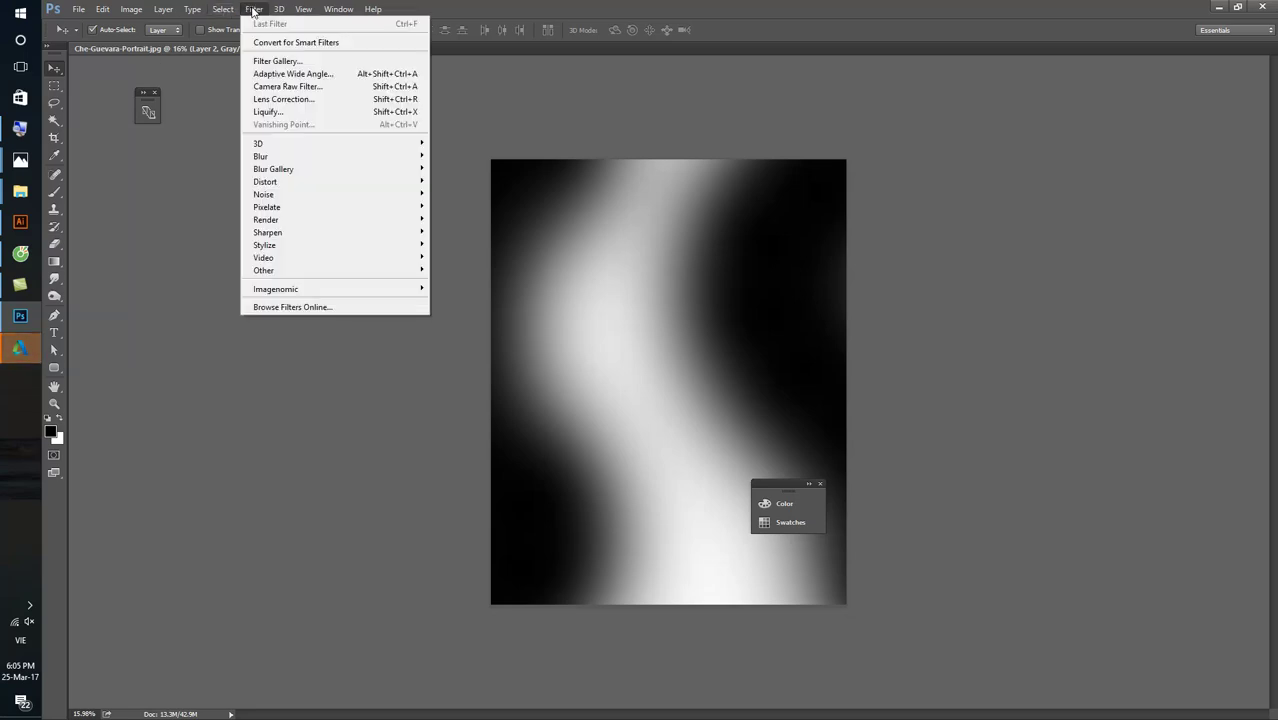
mouse_move(284, 407)
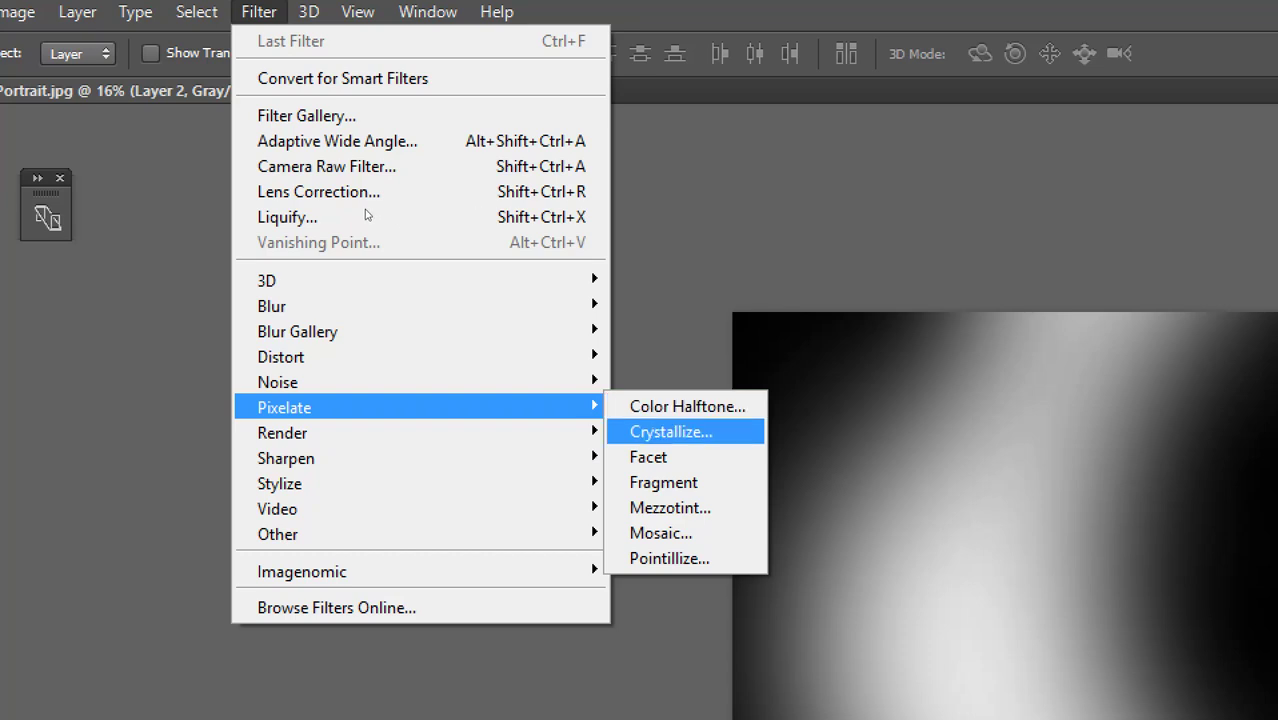
key("Down")
key("Down")
key("Down")
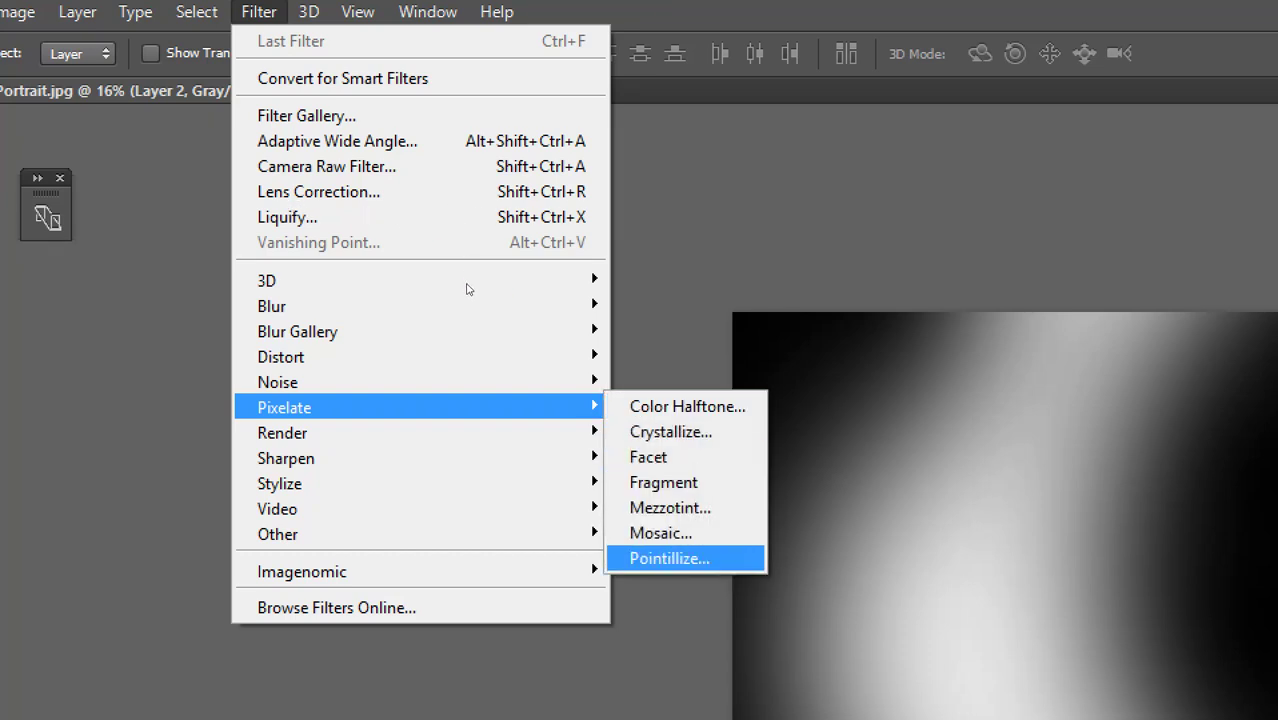
key("Up")
key("Up")
key("Up")
key("Up")
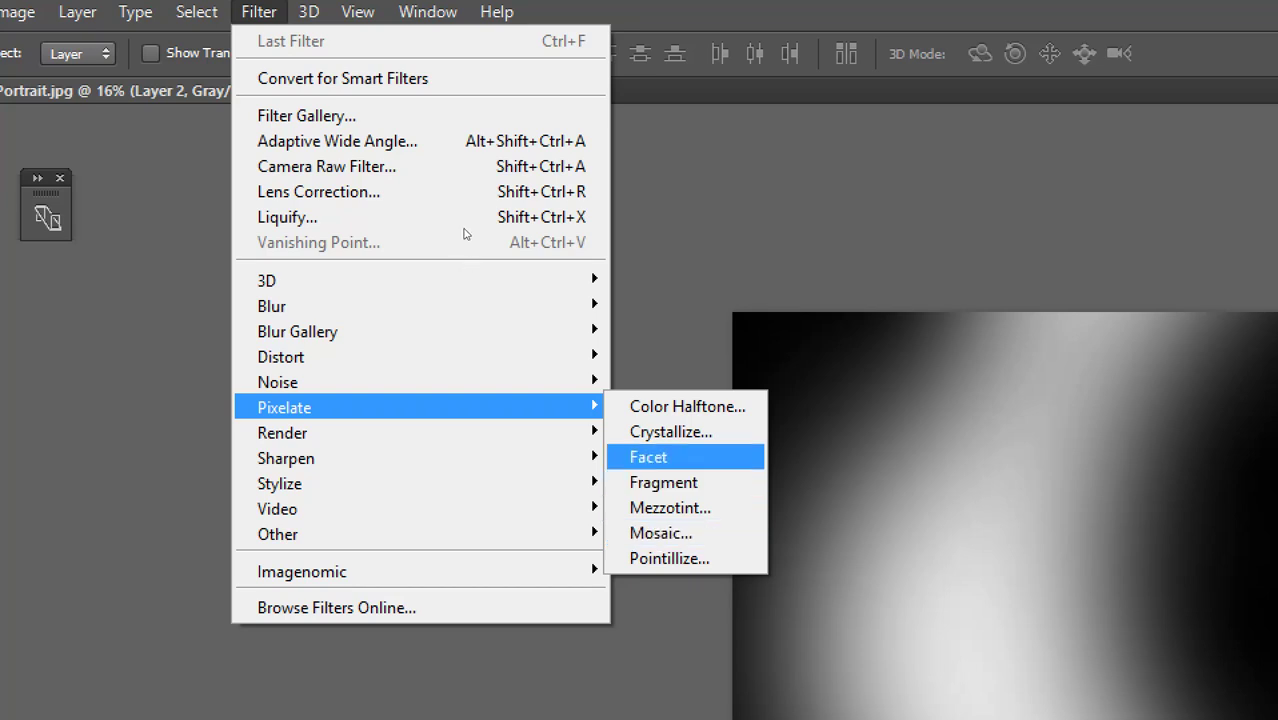
key("Up")
key("Up")
key("Left")
key("Up")
key("Up")
key("Down")
key("Down")
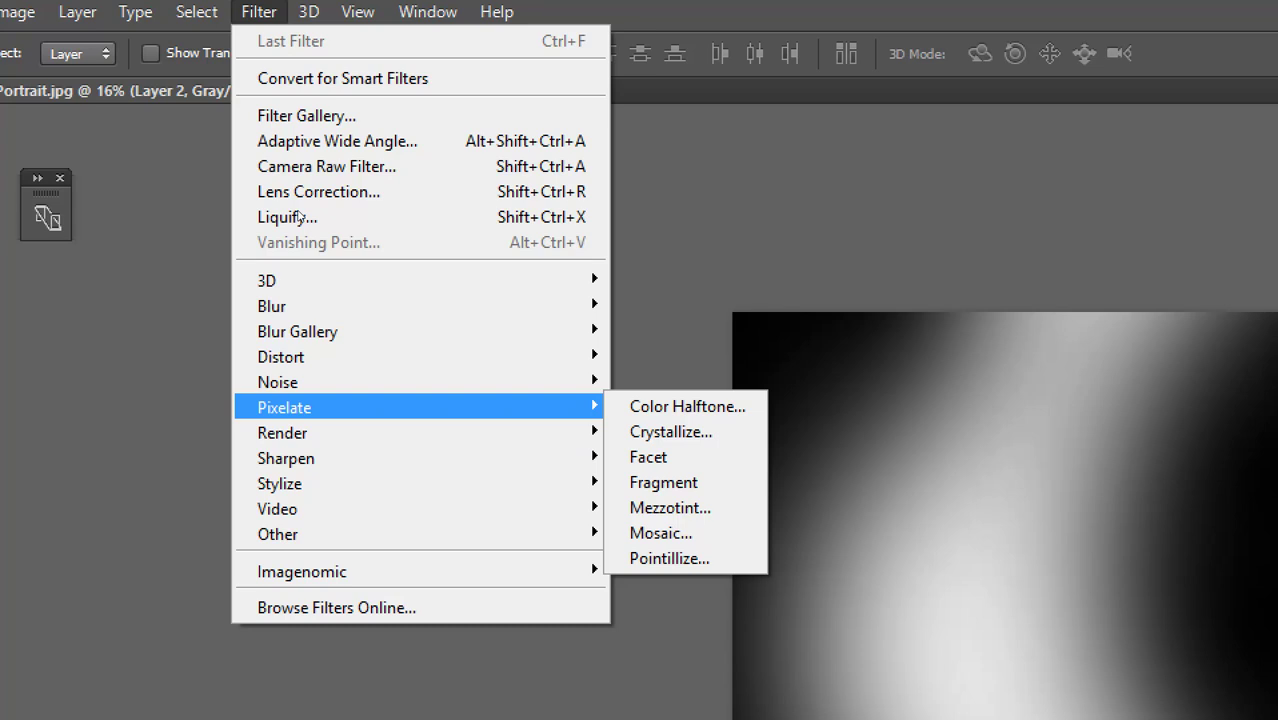
key("Up")
key("Up")
key("Up")
key("Up")
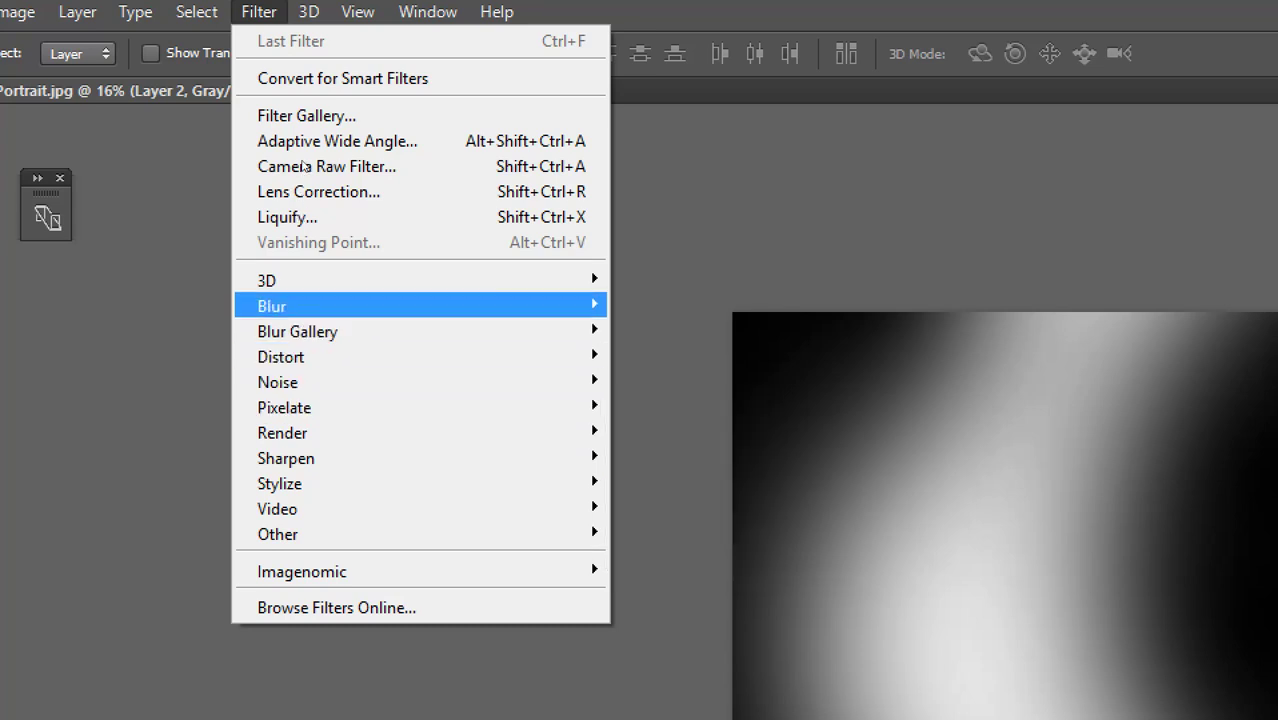
key("Down")
key("Down")
key("Down")
key("Right")
key("Down")
key("Down")
key("Down")
key("Up")
key("Up")
key("Up")
key("Return")
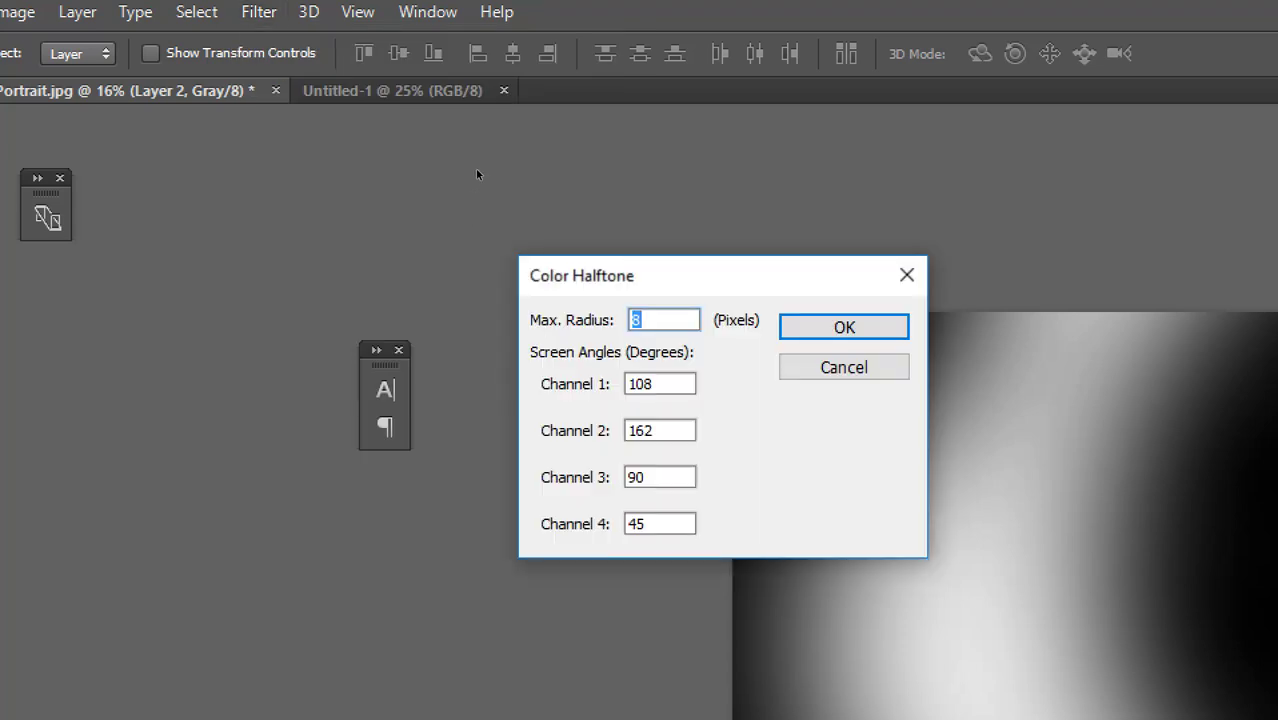
- Apply Color Halftone with Max. Radius 15 and all four channel angles set to 1
key("Tab")
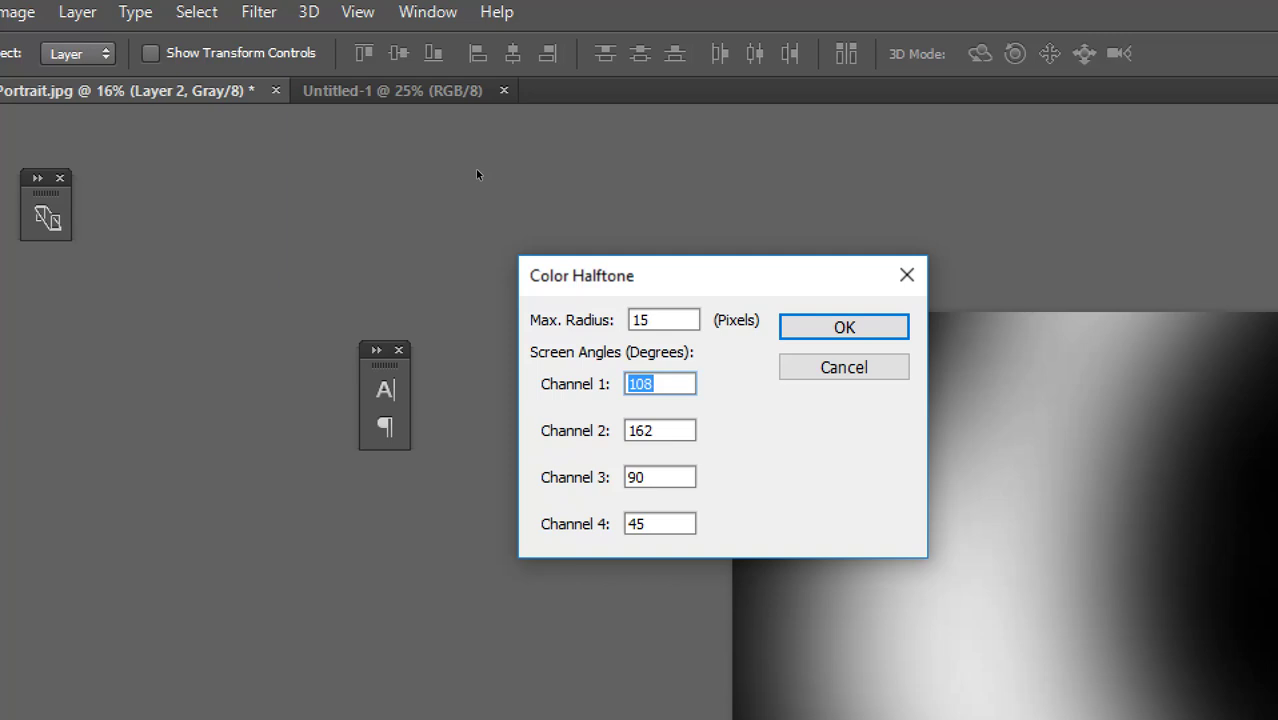
type("1")
key("Tab")
type("1")
key("Tab")
type("1\t1")
key("Return")
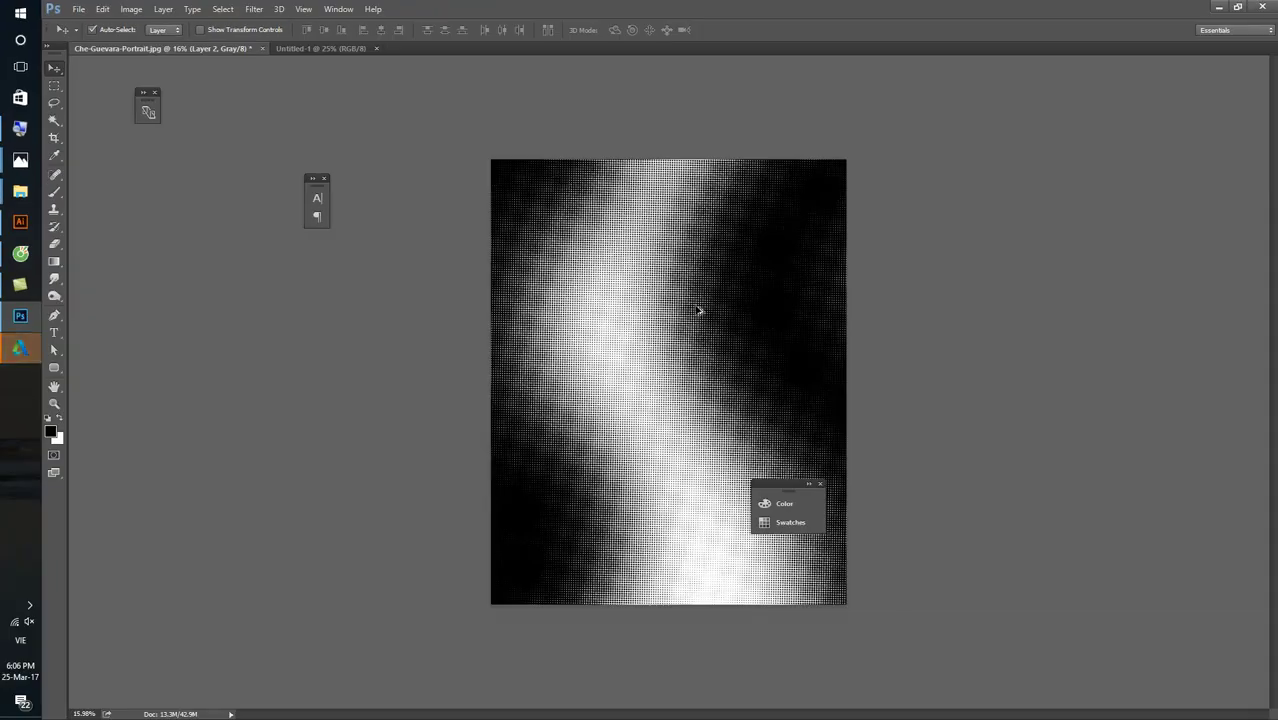
scroll(758, 348, "up", 5)
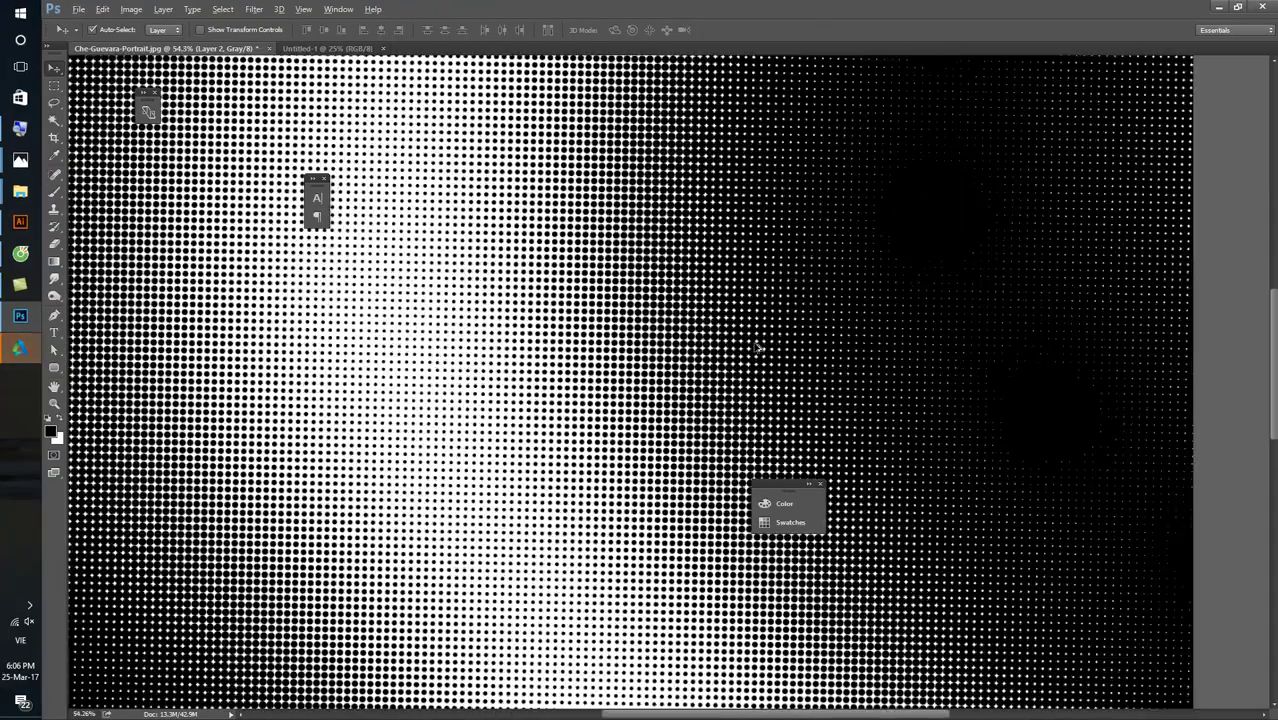
scroll(692, 335, "up", 1)
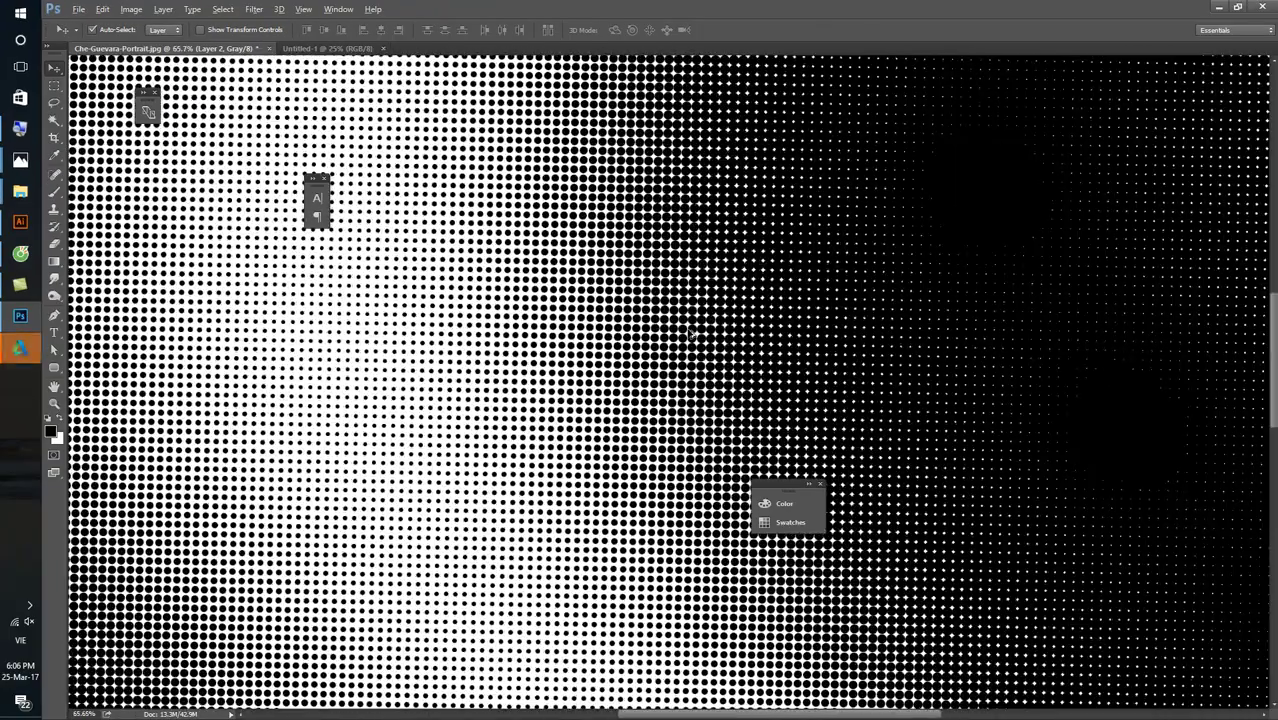
- Reapply Color Halftone with a 40-pixel Max. Radius and fit the image on screen
scroll(690, 333, "down", 4)
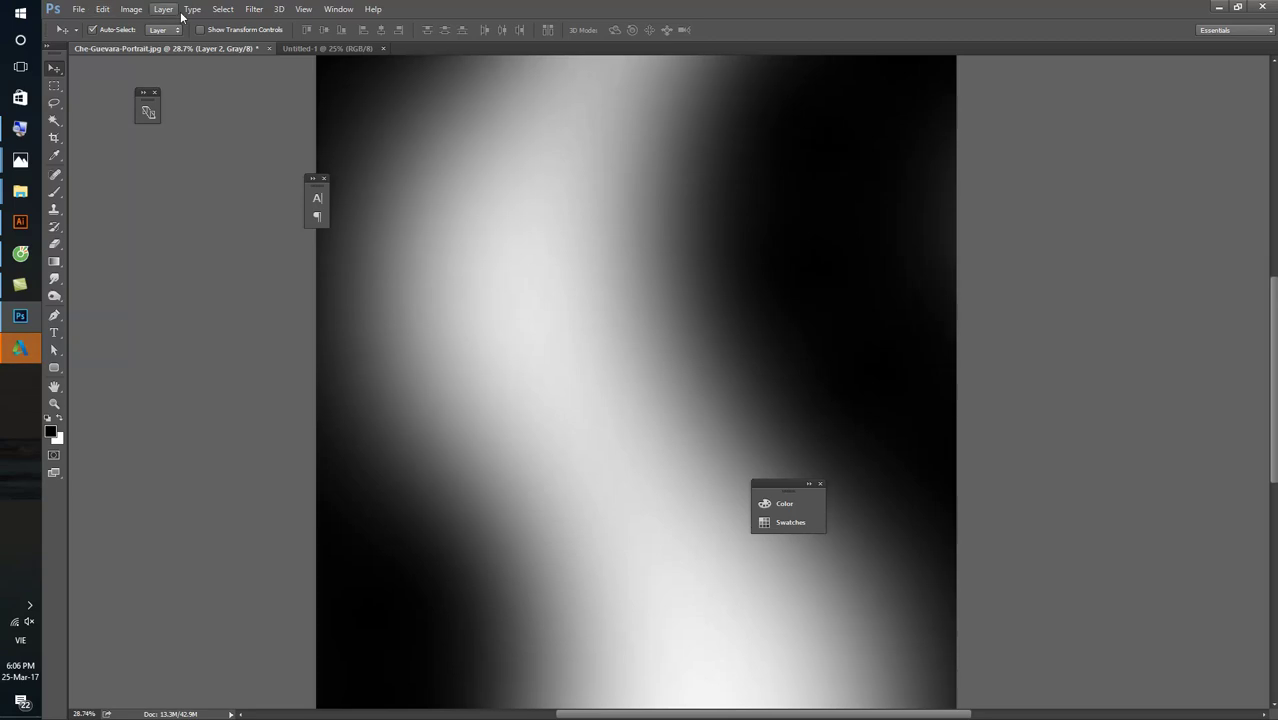
left_click(254, 9)
mouse_move(267, 206)
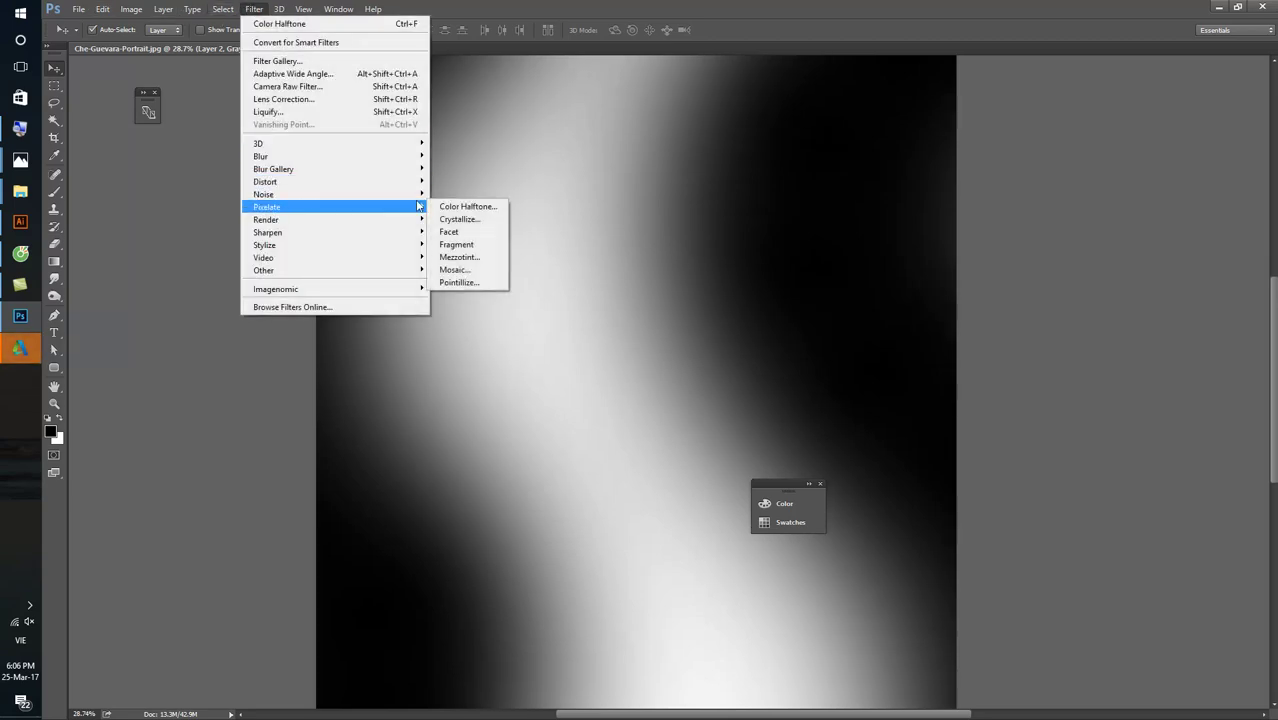
left_click(474, 208)
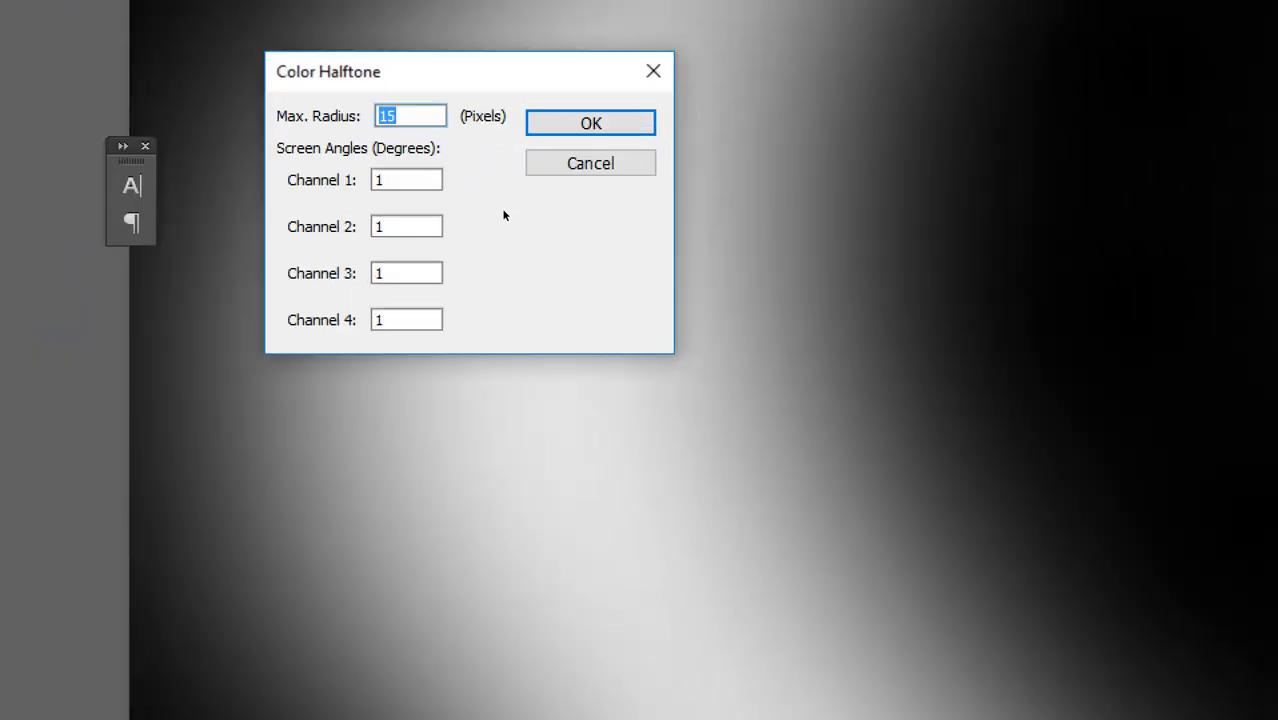
type("40")
key("Return")
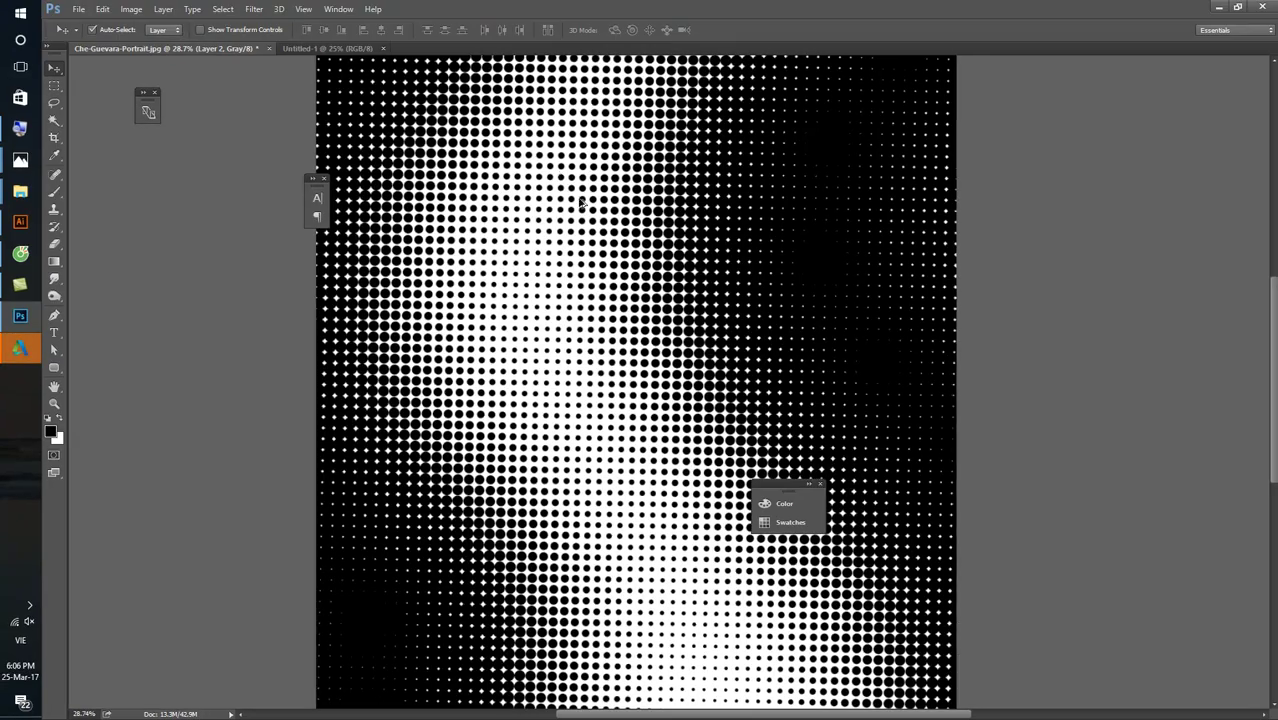
key("ctrl+0")
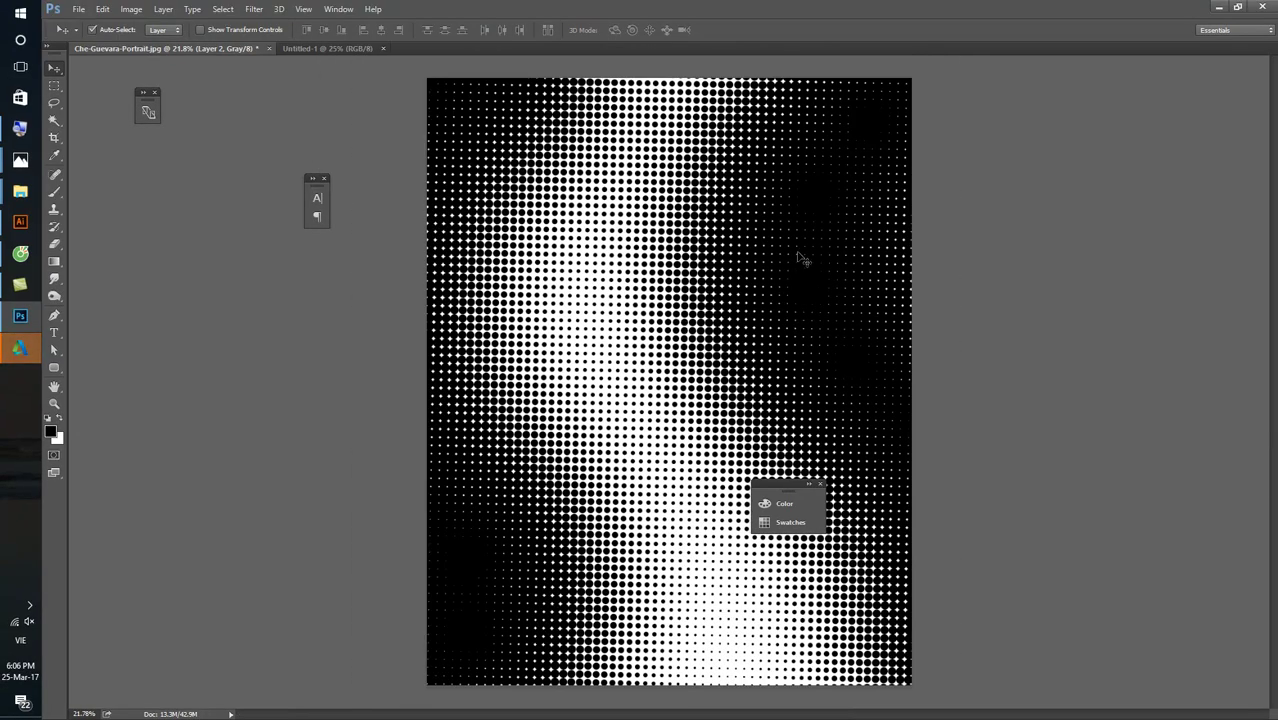
- Show the Color (F6) and Layers (F7) panels, then bring the 2 BITMAP MODE folder forward
key("F6")
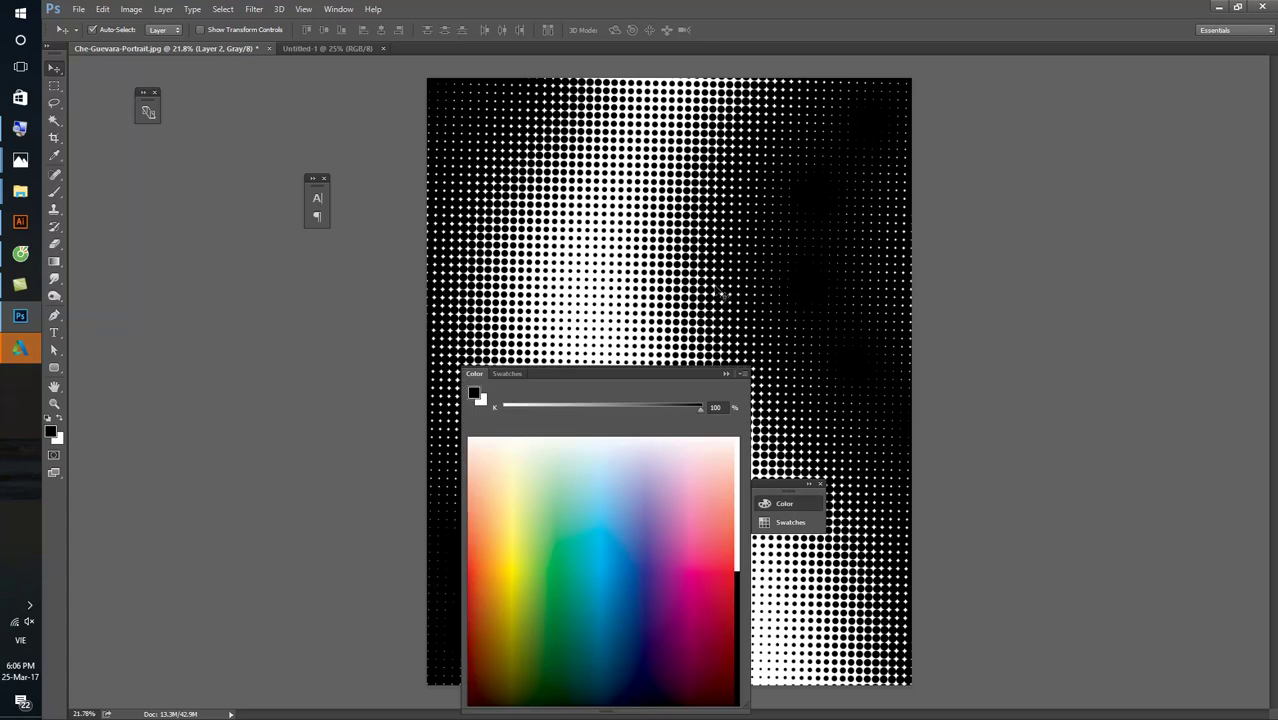
key("F7")
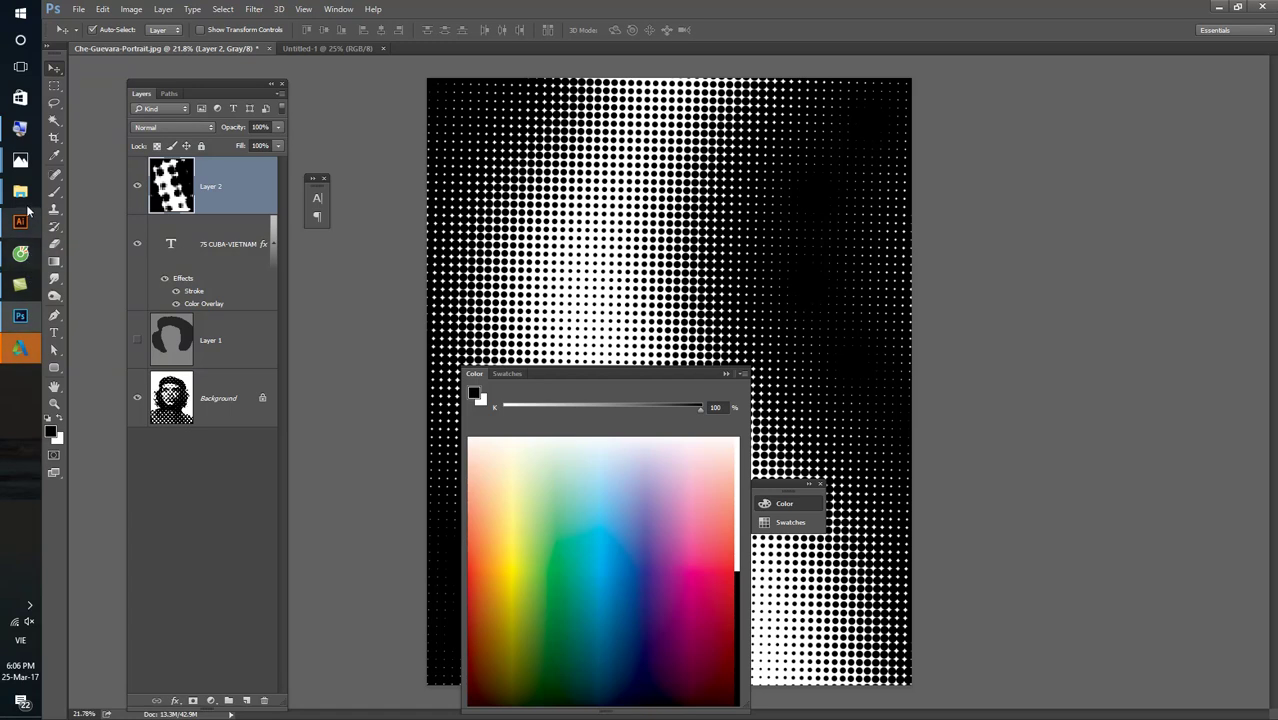
mouse_move(20, 160)
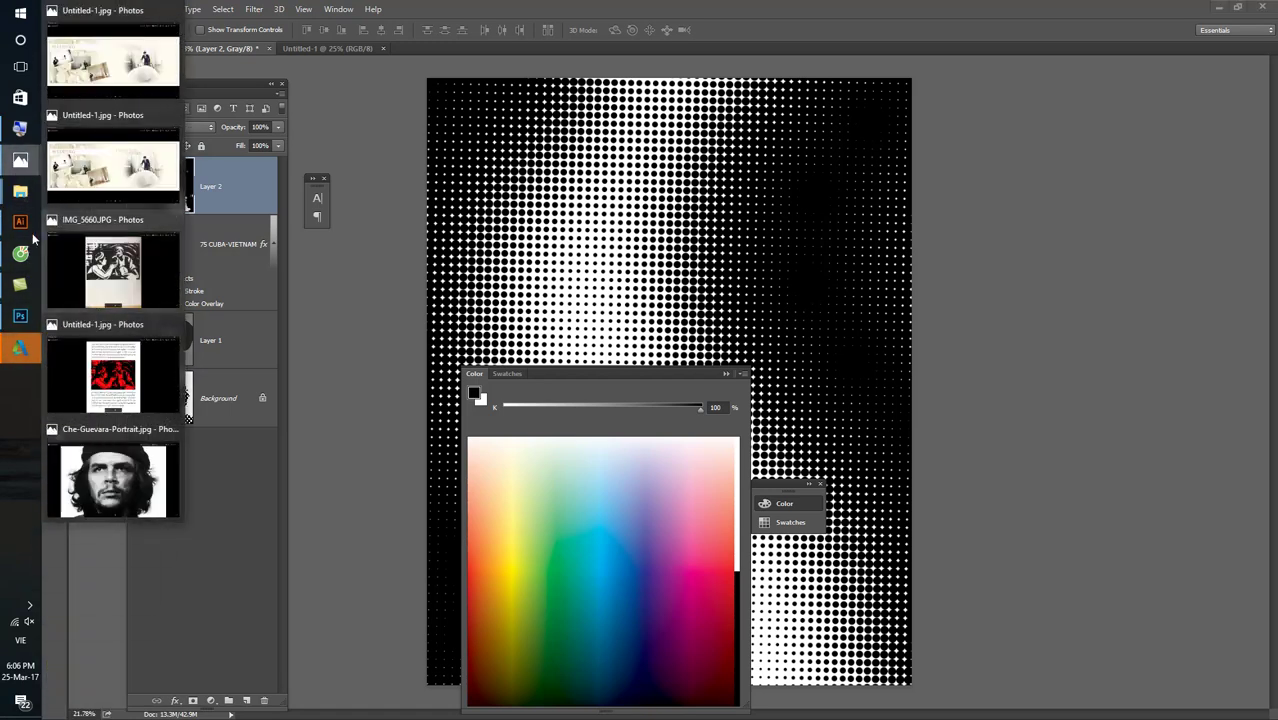
mouse_move(20, 190)
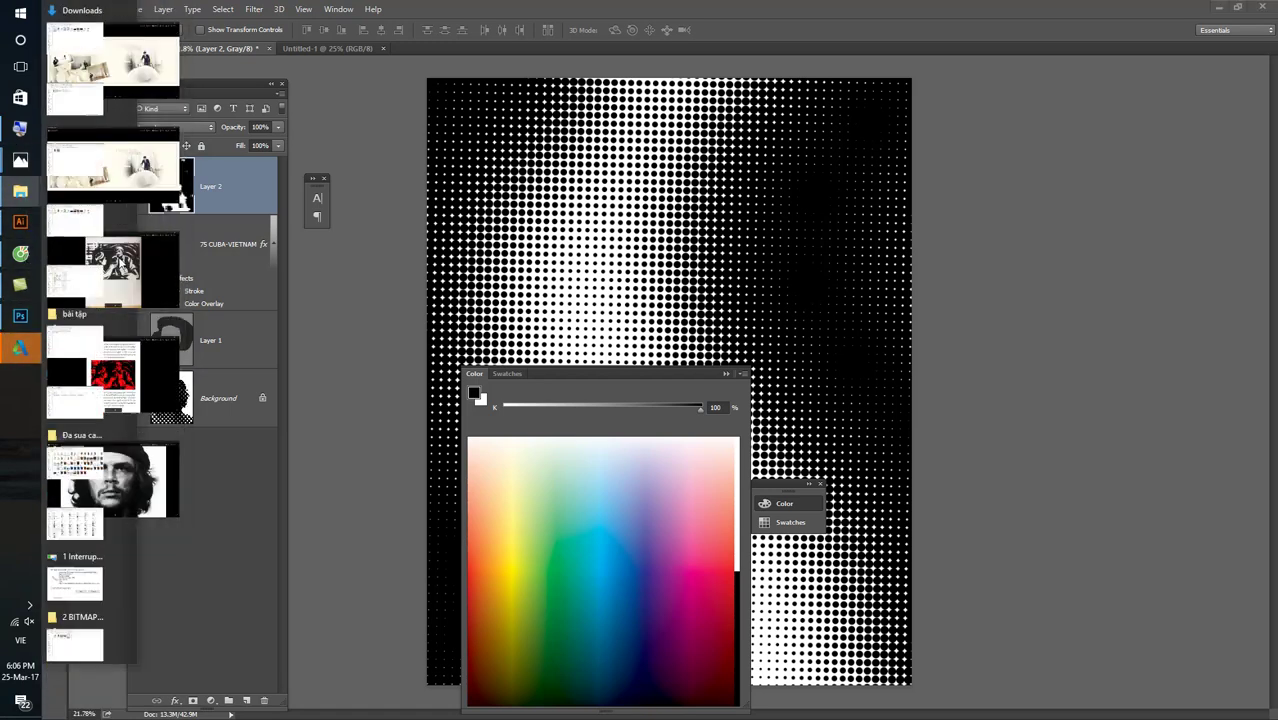
left_click(91, 681)
- View the colorful halftone example in Photos, then pick a light grey K 8% brush colour in Photoshop
double_click(512, 162)
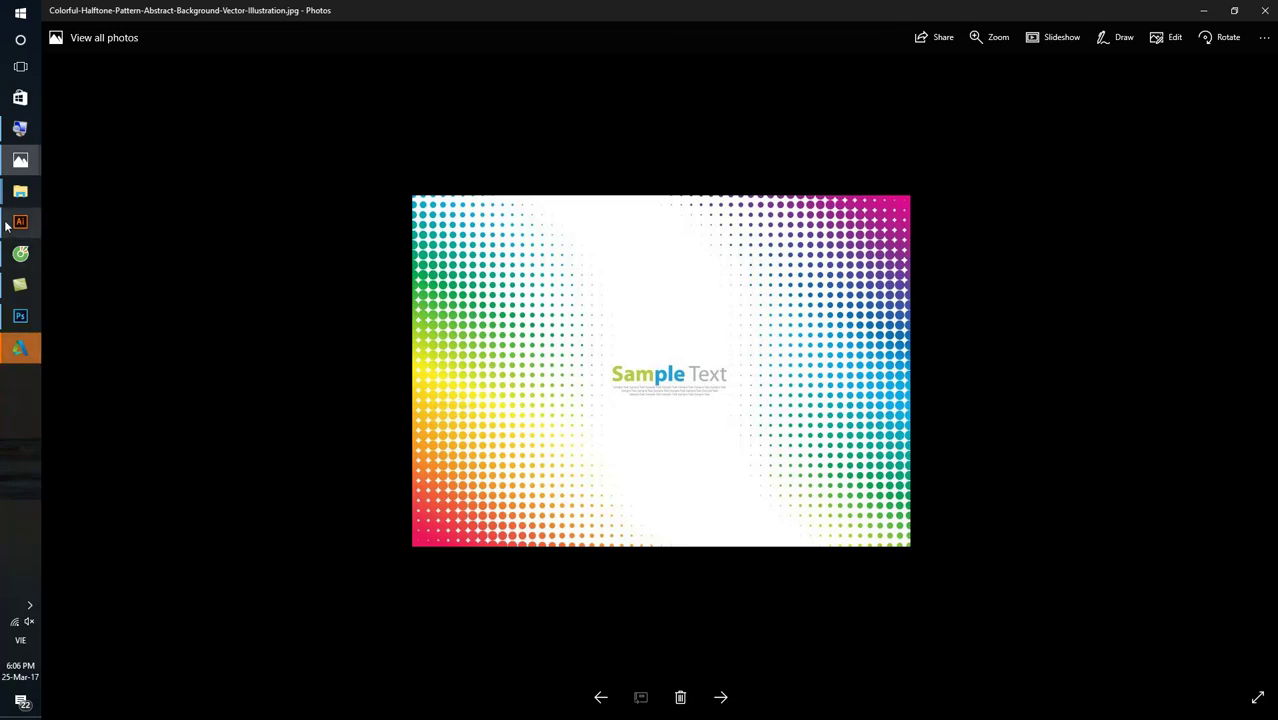
left_click(20, 318)
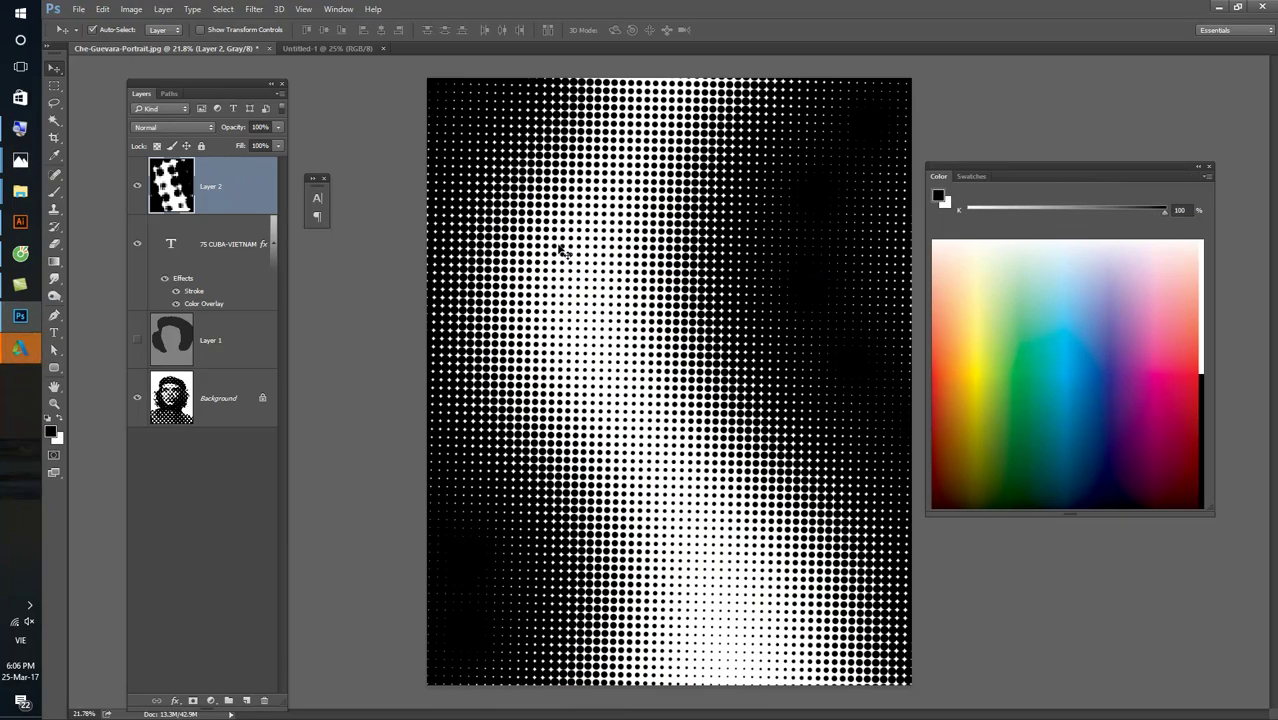
key("b")
left_click(982, 335)
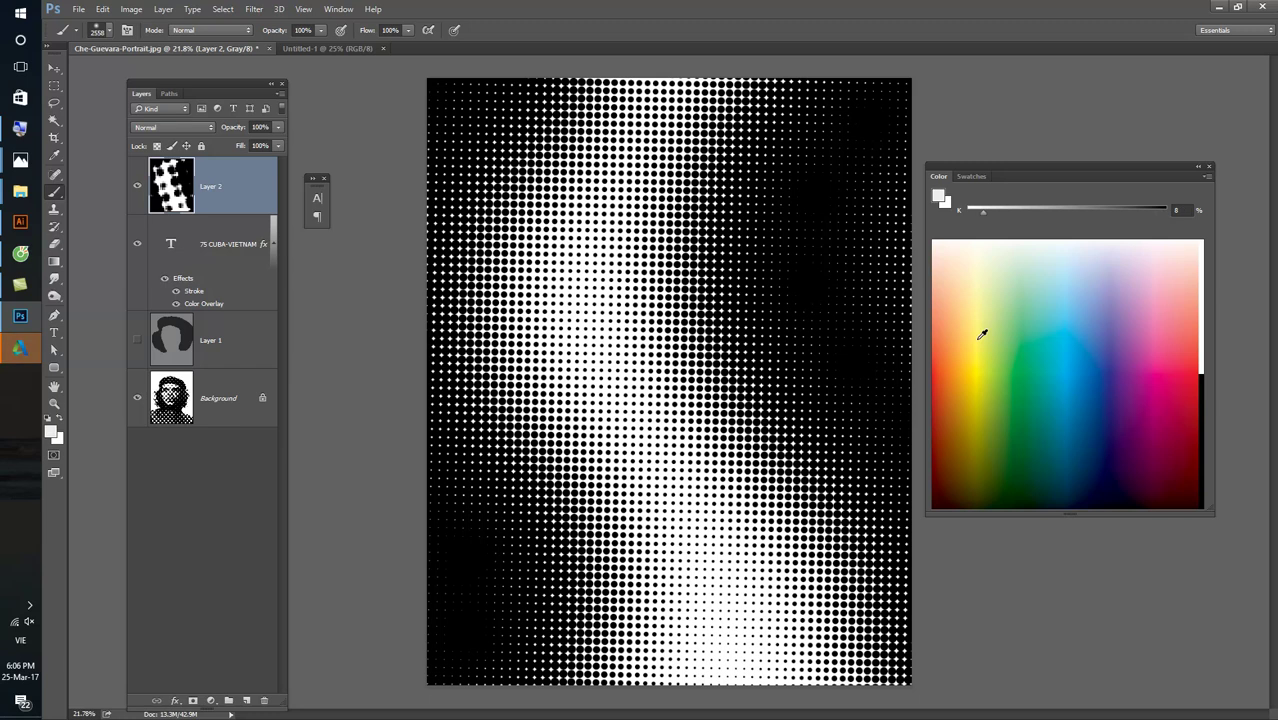
left_click(465, 100)
key("ctrl+z")
- Convert the image to RGB Color, flattening the layers into one background
key("ctrl+shift+alt+n")
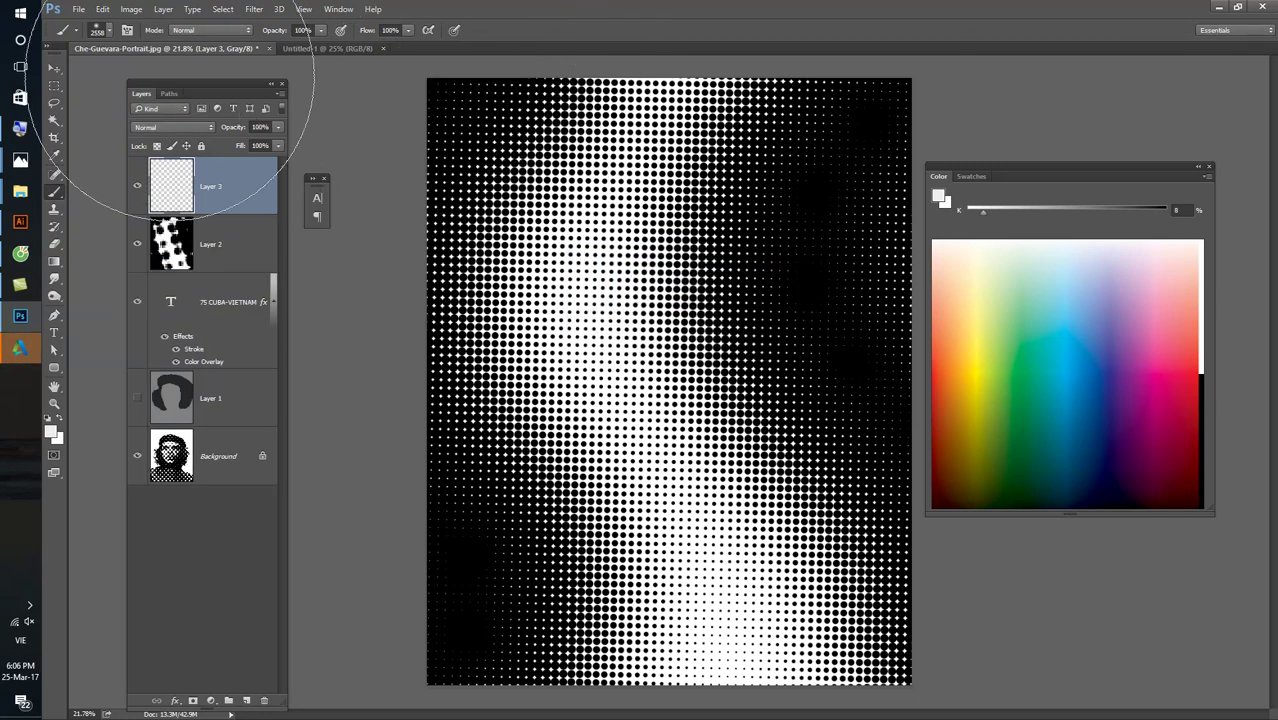
left_click(132, 10)
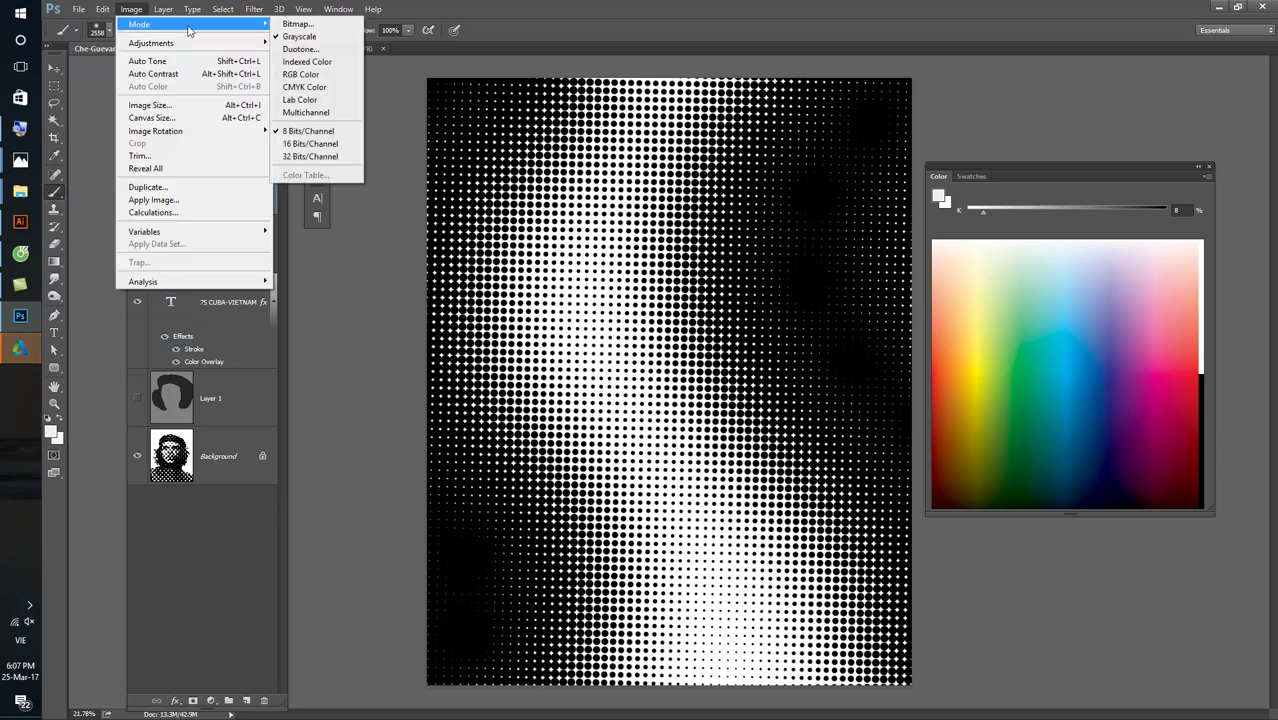
left_click(300, 76)
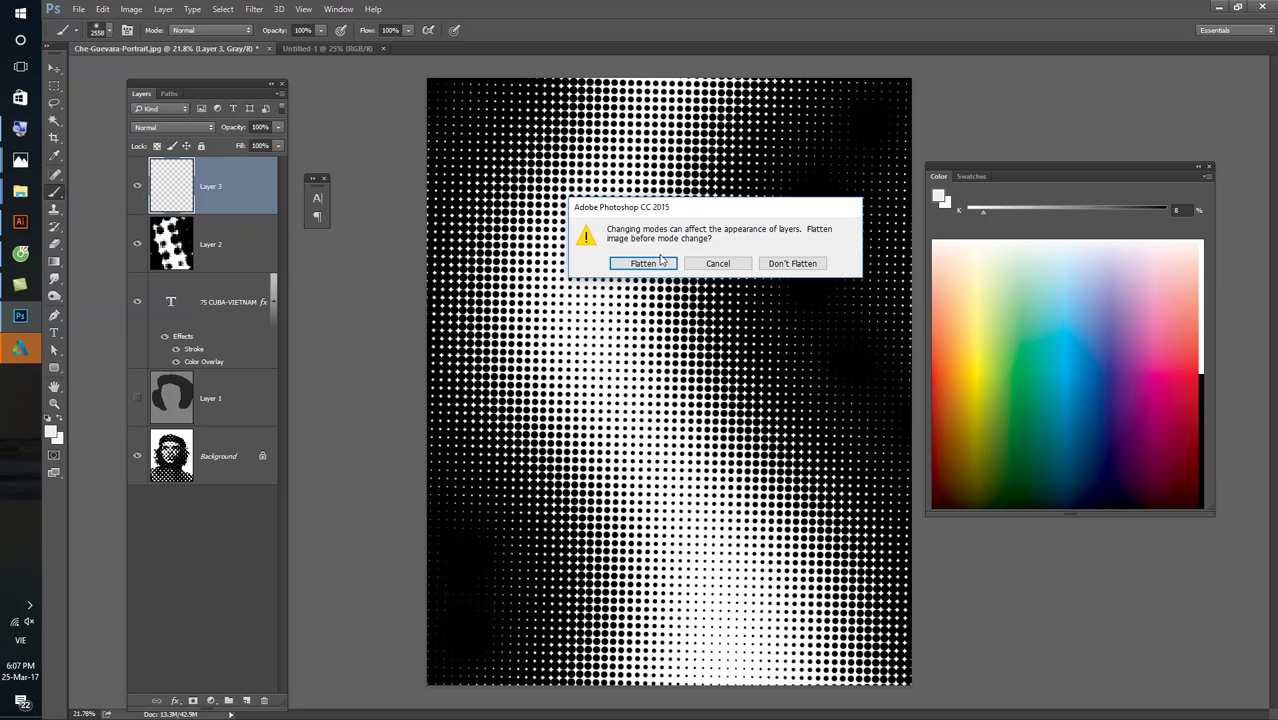
left_click(645, 263)
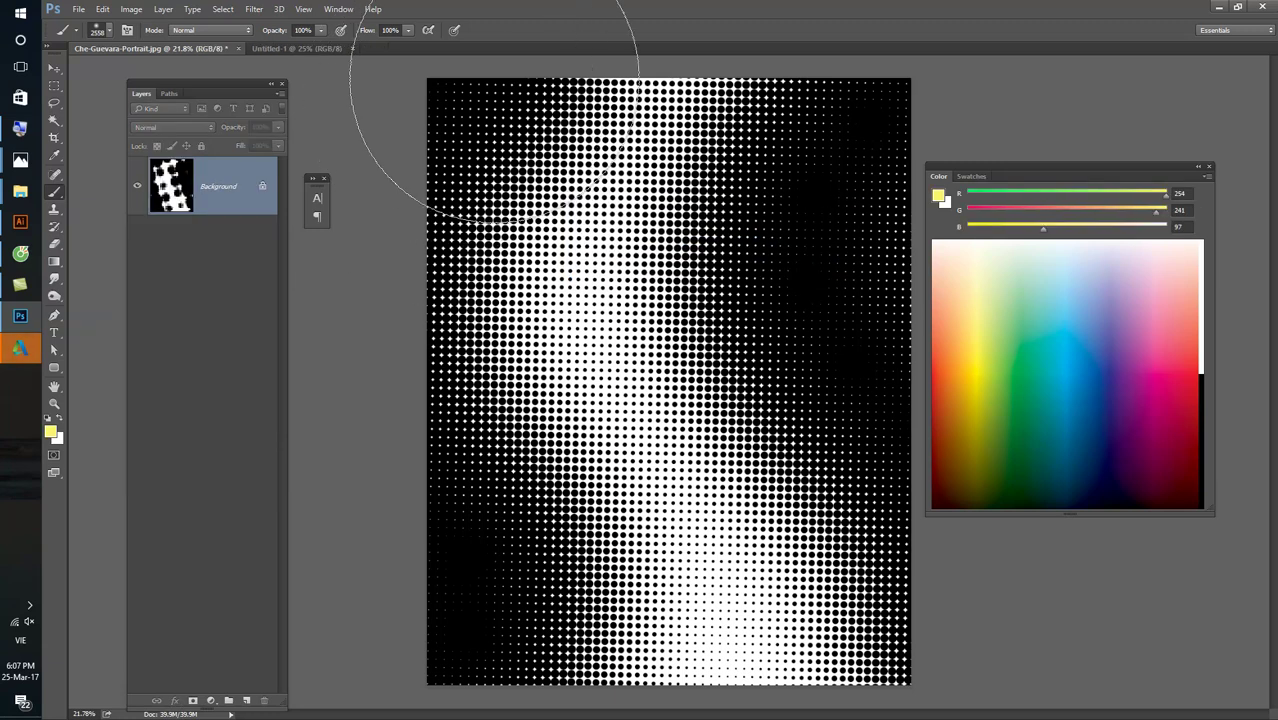
left_click(445, 105)
key("ctrl+z")
key("ctrl+z")
key("ctrl+z")
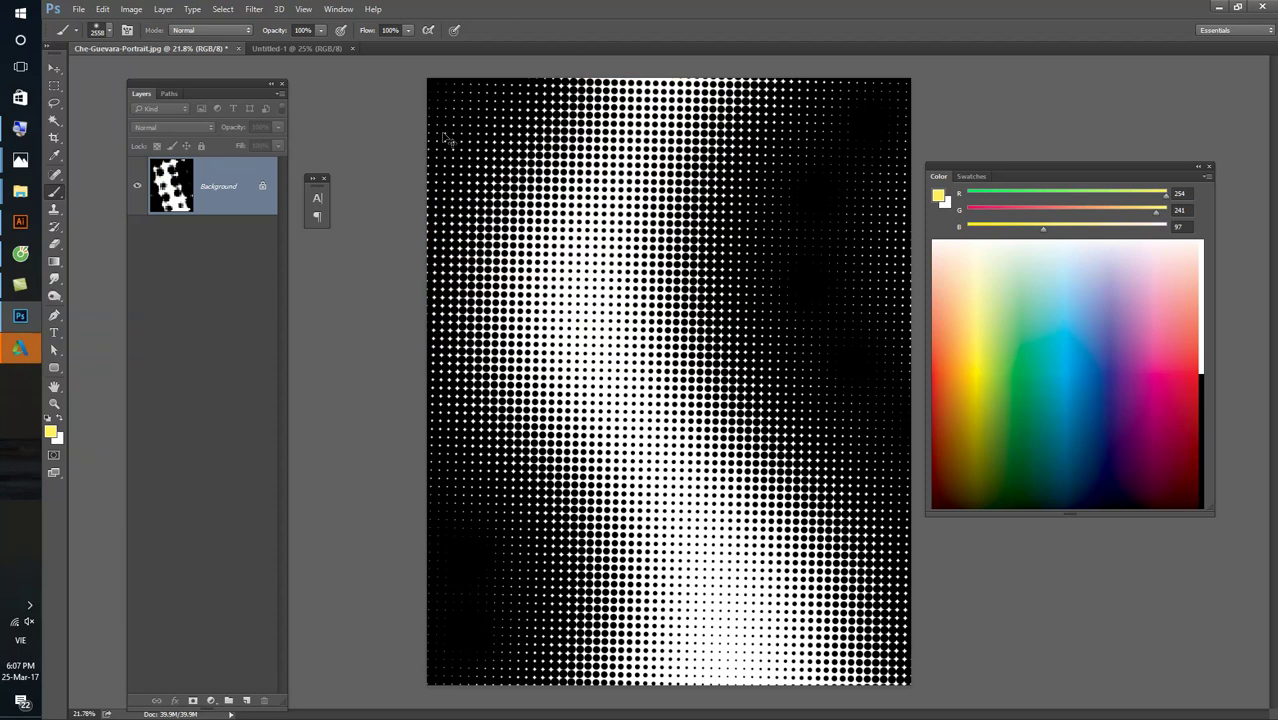
- Add a new empty layer and paint soft yellow over the top-left of the canvas
key("ctrl+shift+n")
key("Return")
mouse_move(460, 15)
left_mouse_down()
mouse_move(403, 327)
mouse_move(536, 508)
mouse_move(565, 628)
mouse_move(560, 670)
left_mouse_up()
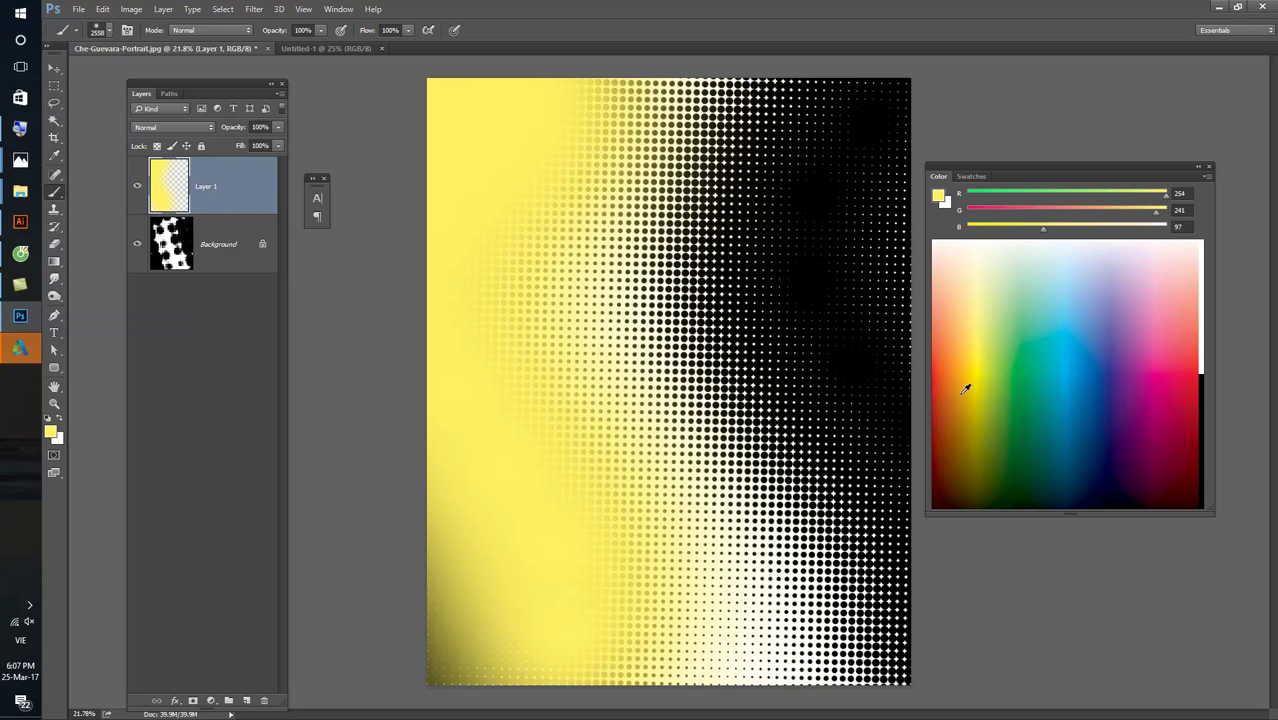
- Paint blue on the lower-left, magenta top-right and pink down the right side
left_click(1108, 360)
left_click_drag(371, 385, 527, 613)
left_click(1156, 368)
mouse_move(827, 200)
left_mouse_down()
mouse_move(870, 128)
mouse_move(886, 328)
mouse_move(760, 430)
left_mouse_up()
left_click(1188, 290)
mouse_move(815, 615)
left_mouse_down()
mouse_move(770, 543)
mouse_move(763, 273)
left_mouse_up()
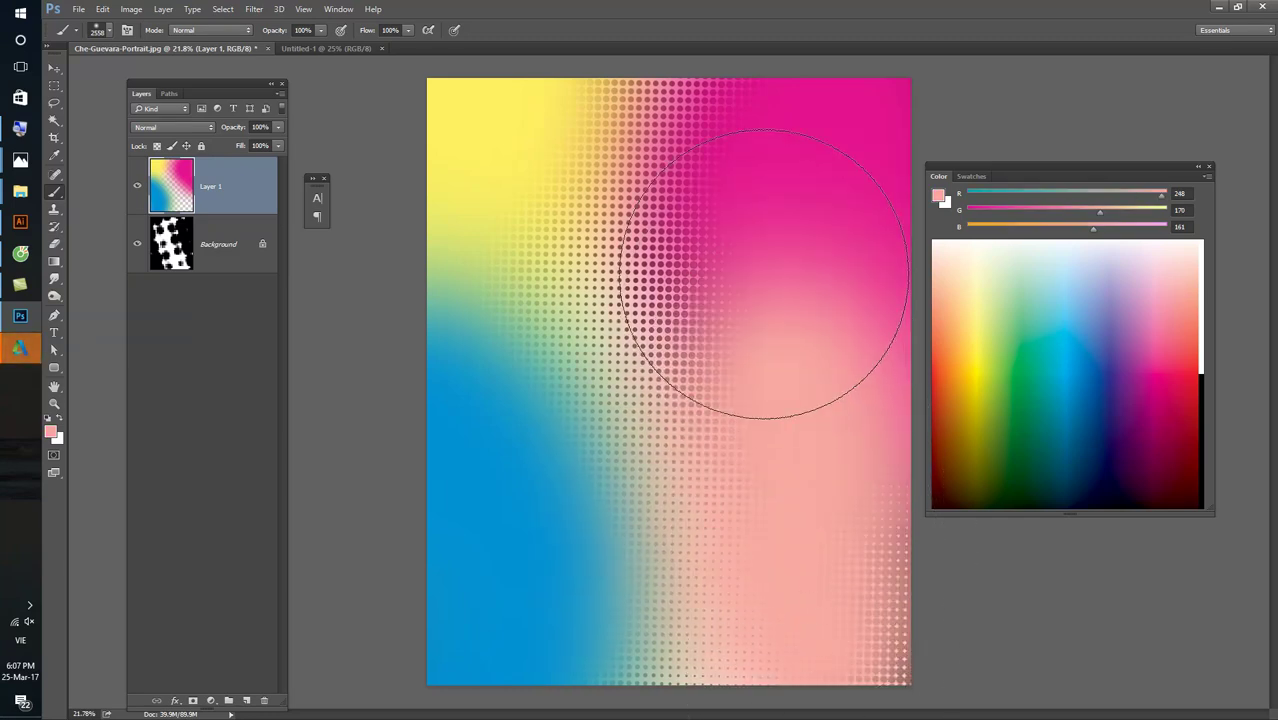
left_click_drag(870, 600, 827, 614)
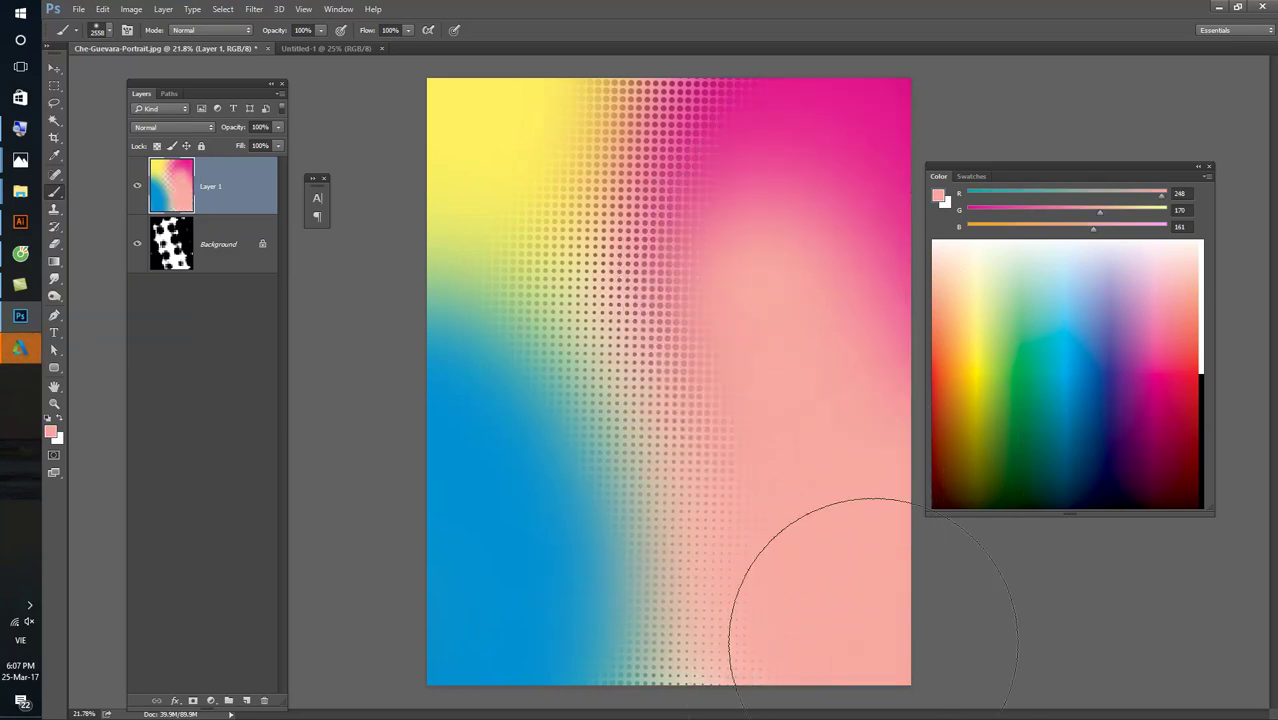
- Set the colour layer's blend mode to Screen and switch to the Move tool
left_click(172, 127)
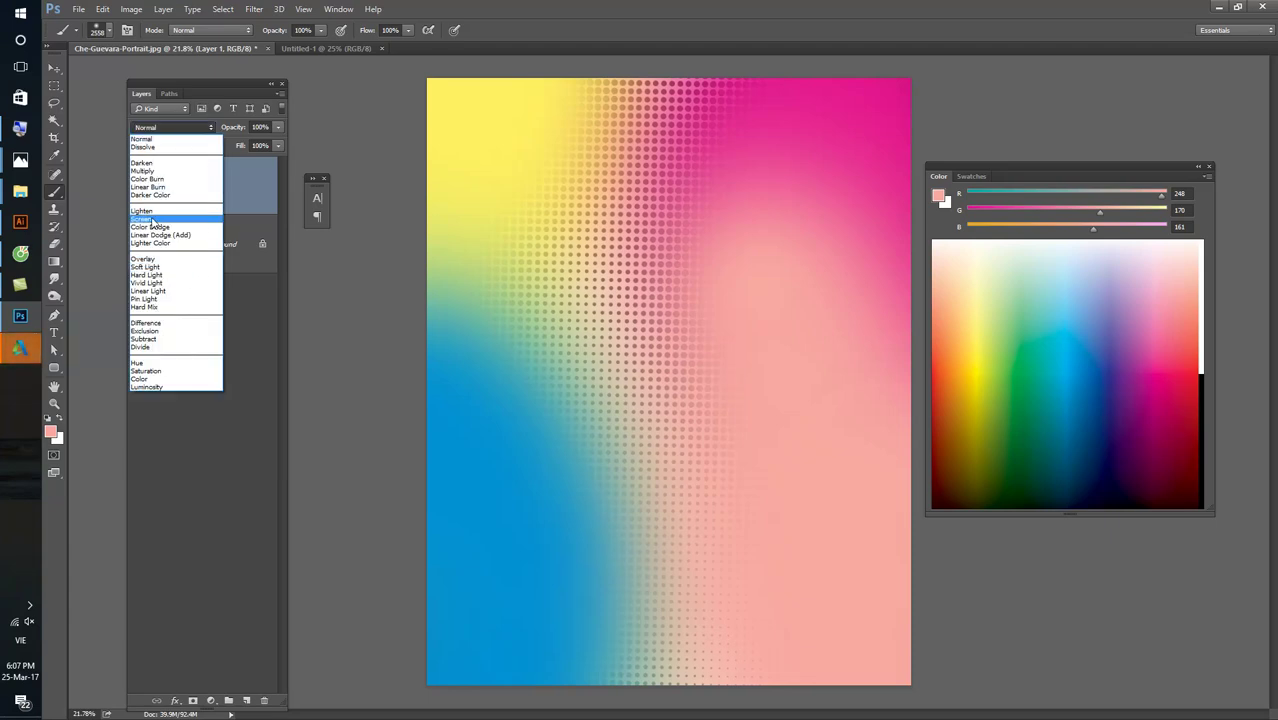
left_click(152, 219)
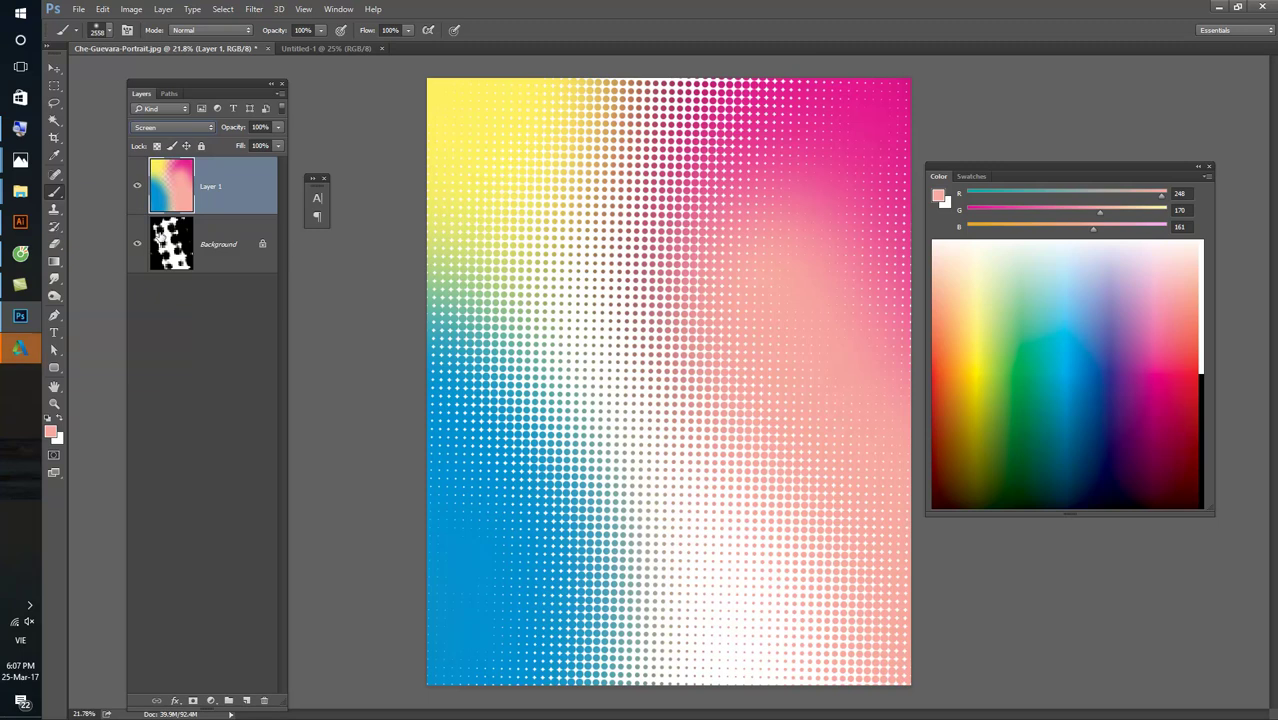
left_click(54, 67)
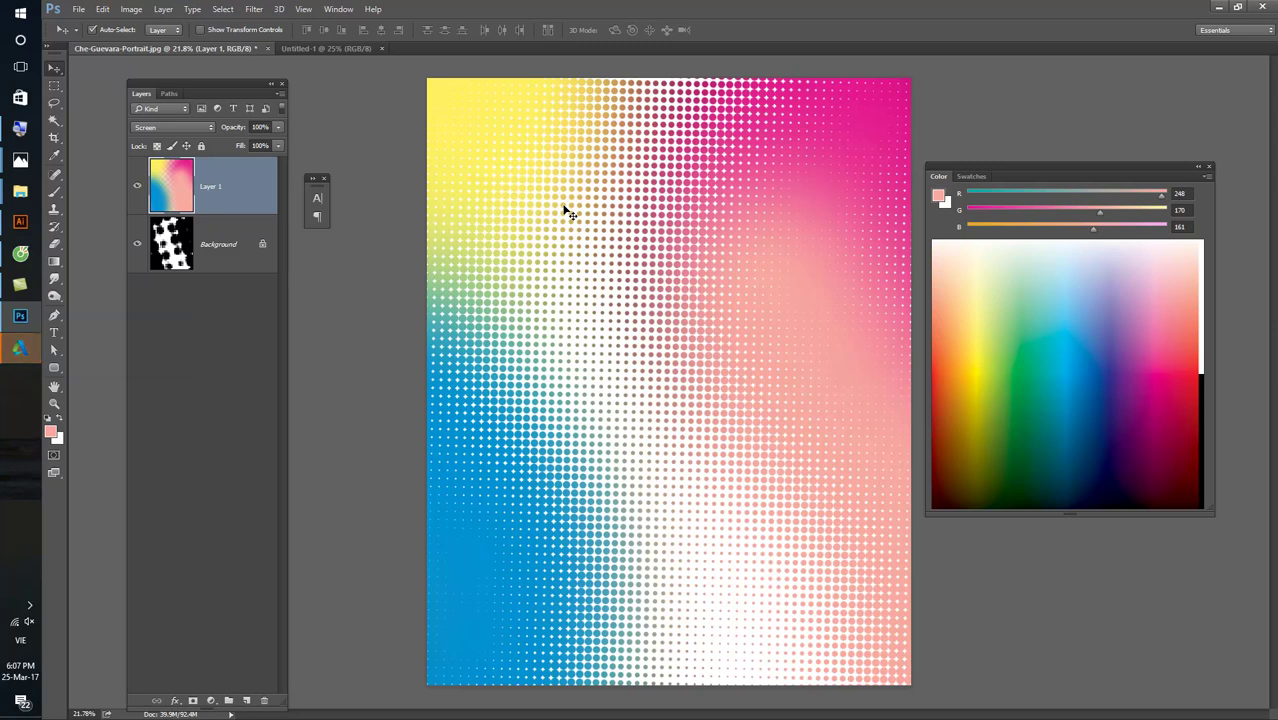
- Nudge the colour layer upward, then undo to remove the colour layer
scroll(570, 213, "up", 2)
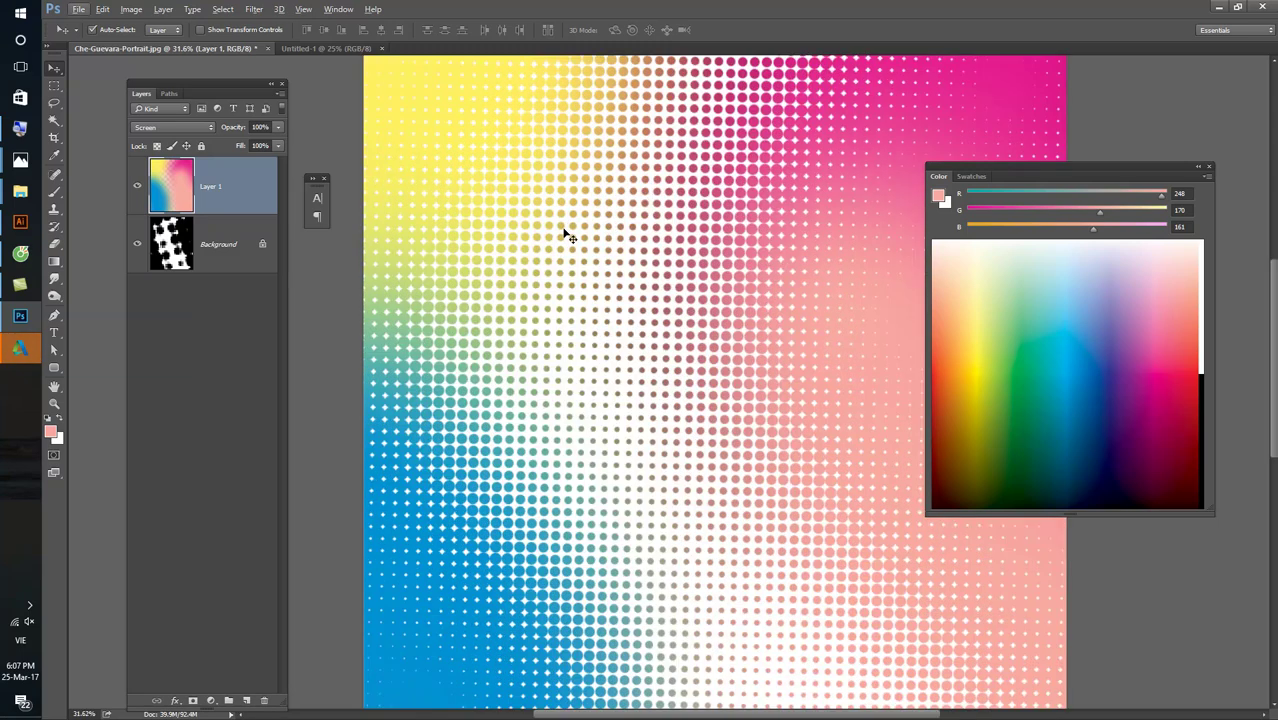
key("shift+Up")
key("shift+Up")
key("shift+Up")
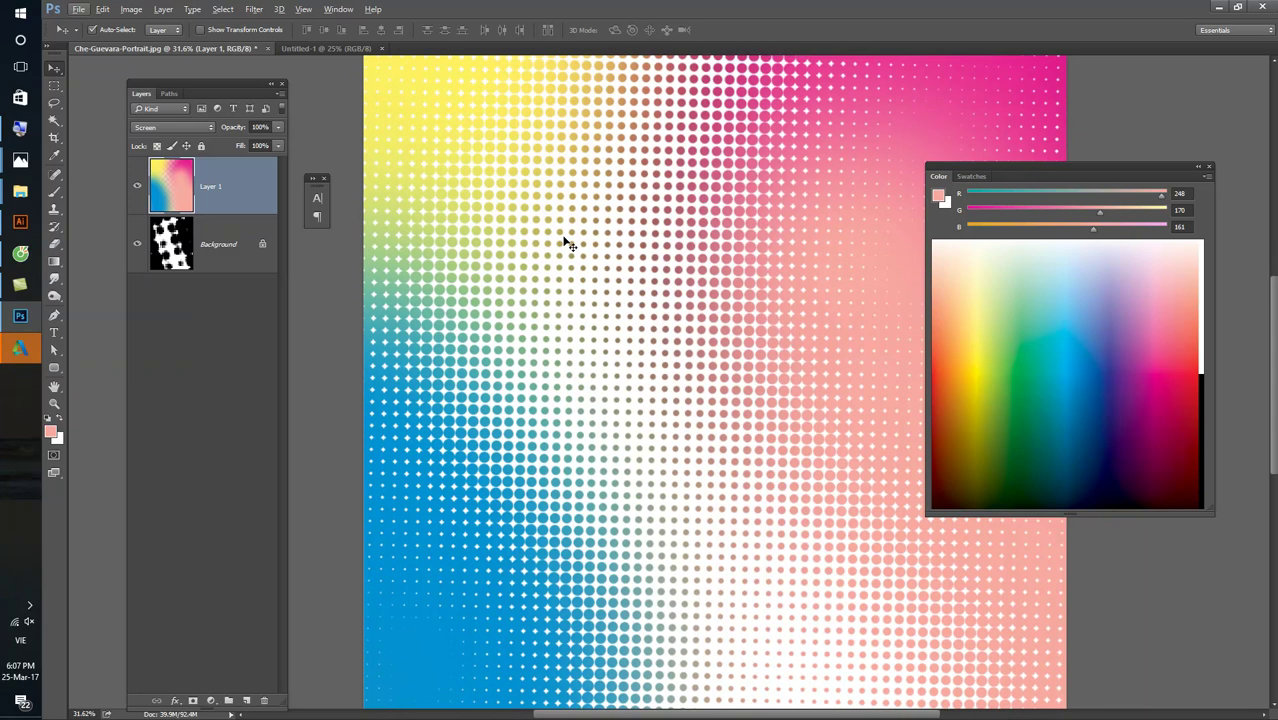
scroll(567, 243, "down", 2)
scroll(575, 245, "up", 1)
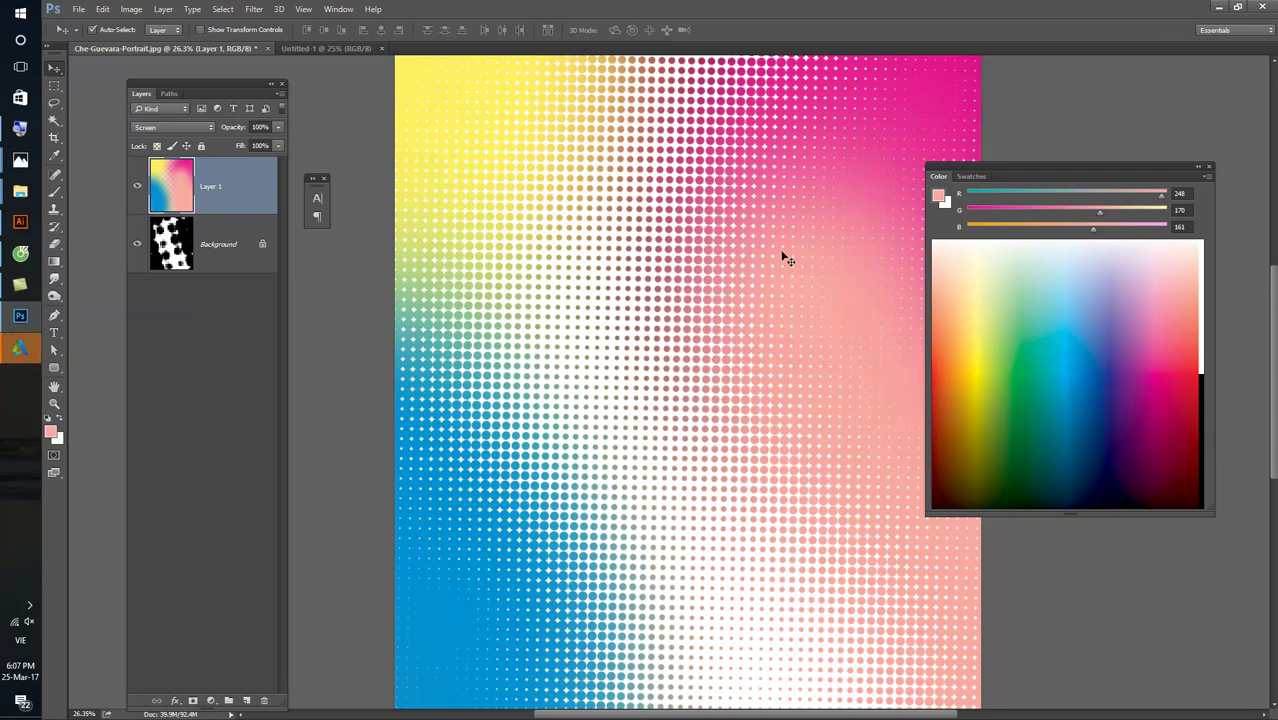
key("ctrl+z")
key("ctrl+z")
scroll(722, 268, "down", 3)
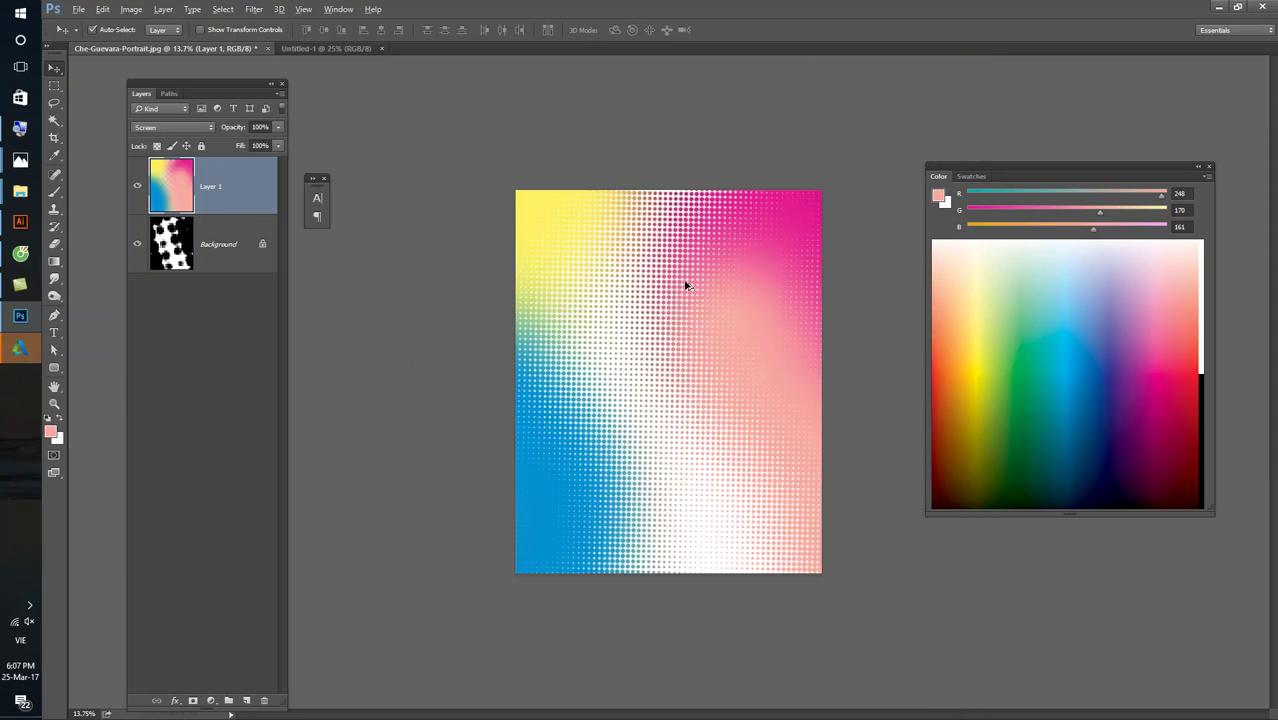
- Switch between the Type and Move tools and dismiss the View options
key("t")
scroll(620, 320, "up", 1)
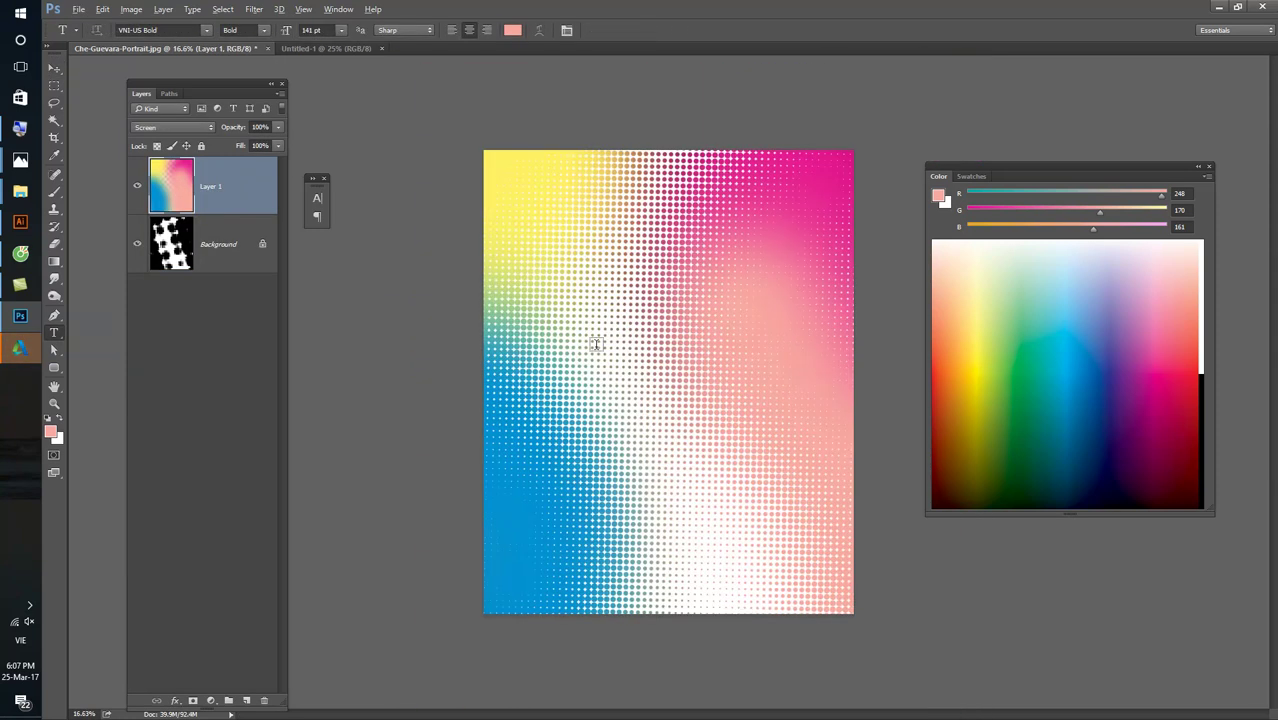
scroll(590, 335, "up", 2)
key("v")
key("alt+v")
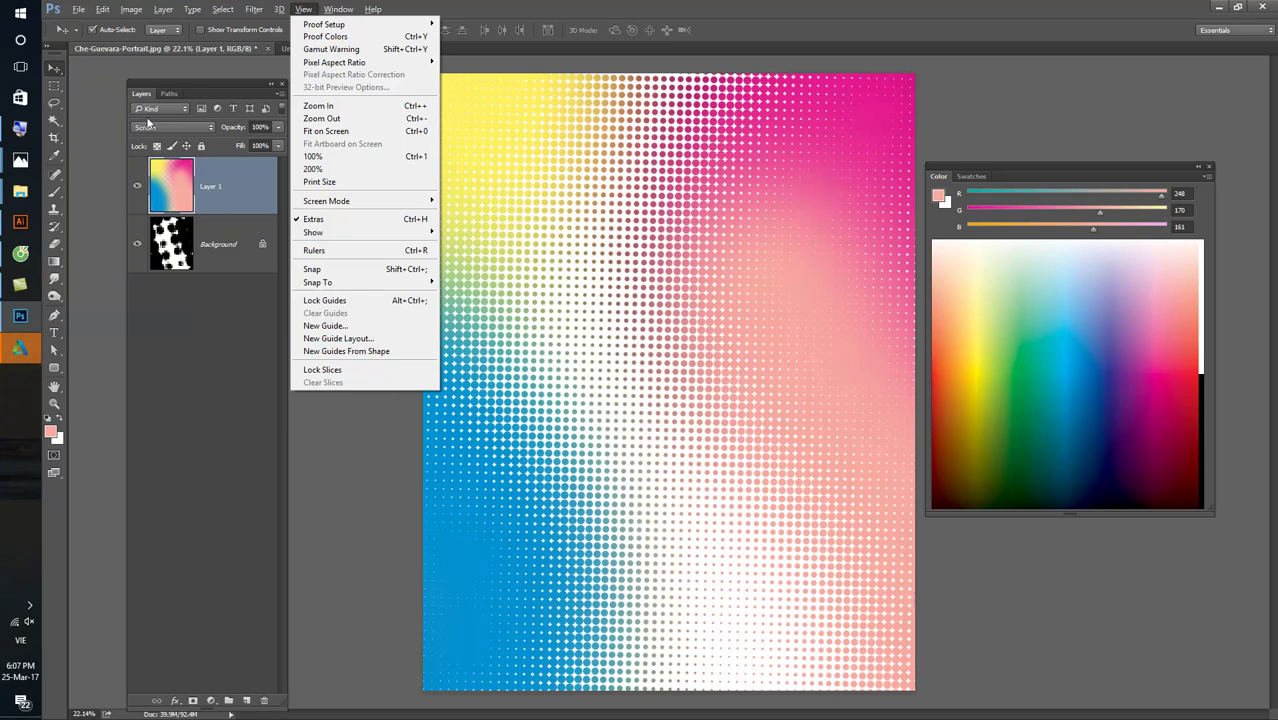
key("Escape")
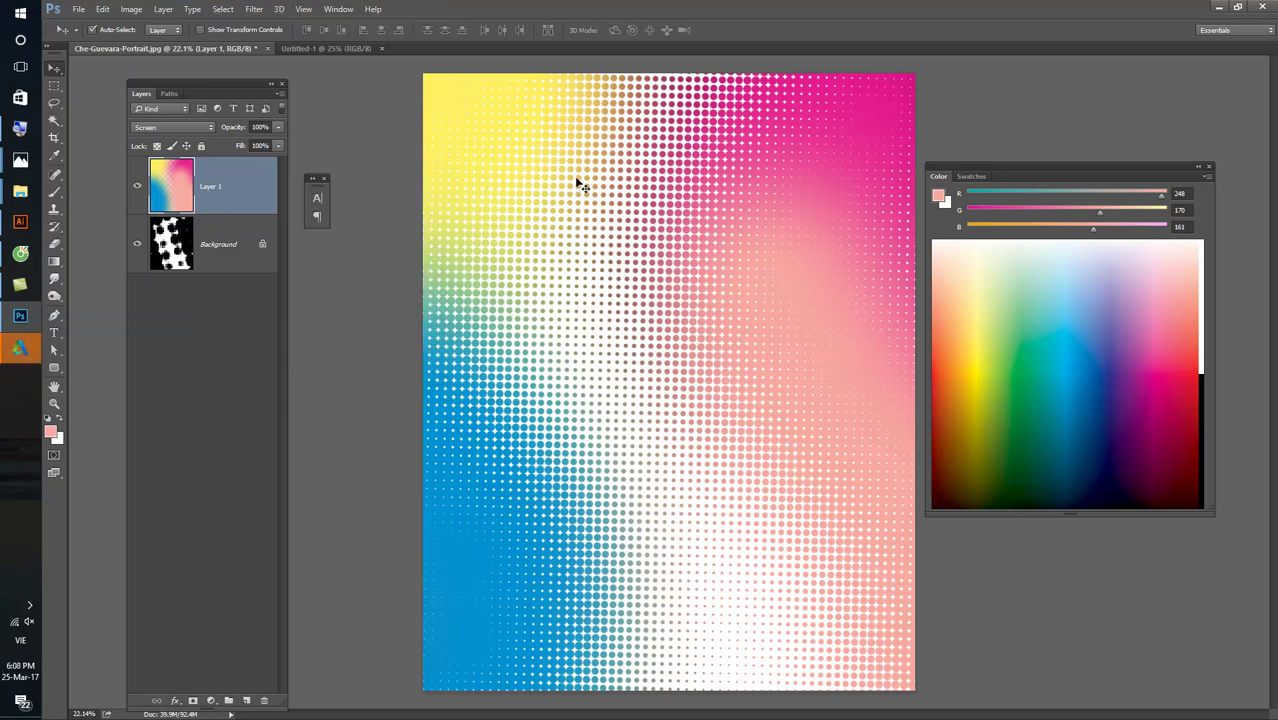
- Cancel closing the portrait and step back to the blurred grayscale wave state
key("ctrl+w")
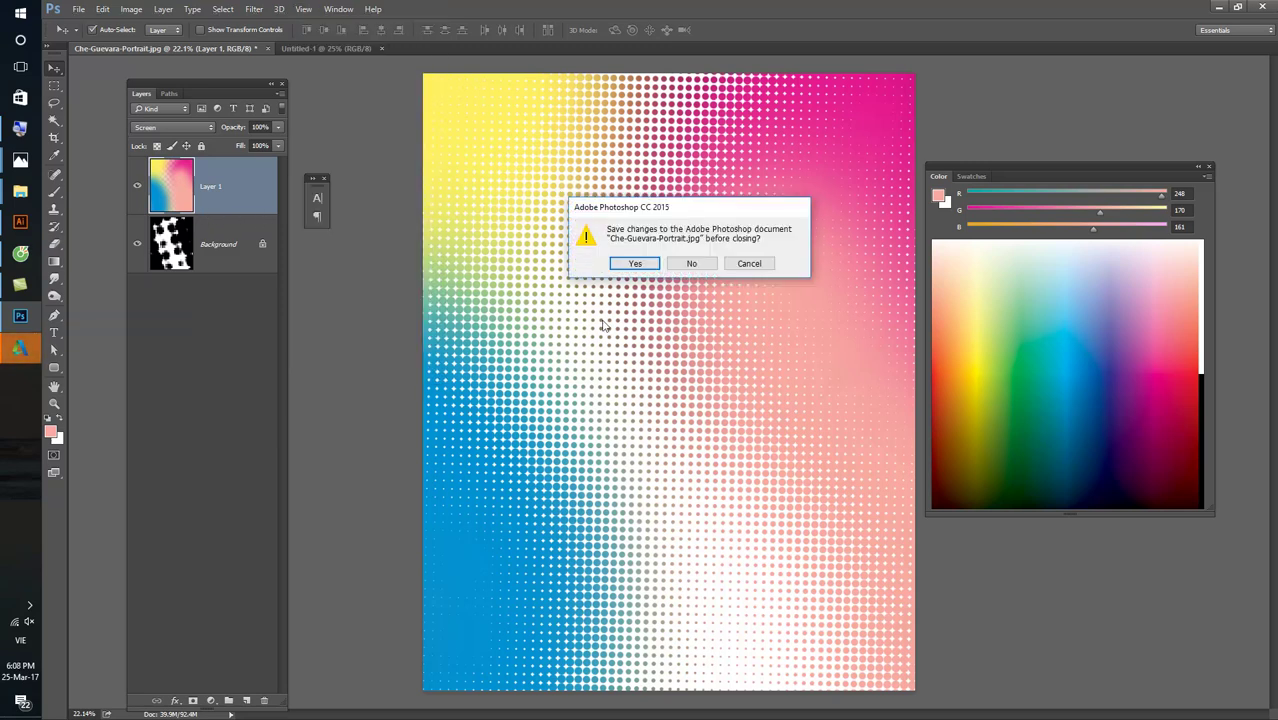
left_click(749, 263)
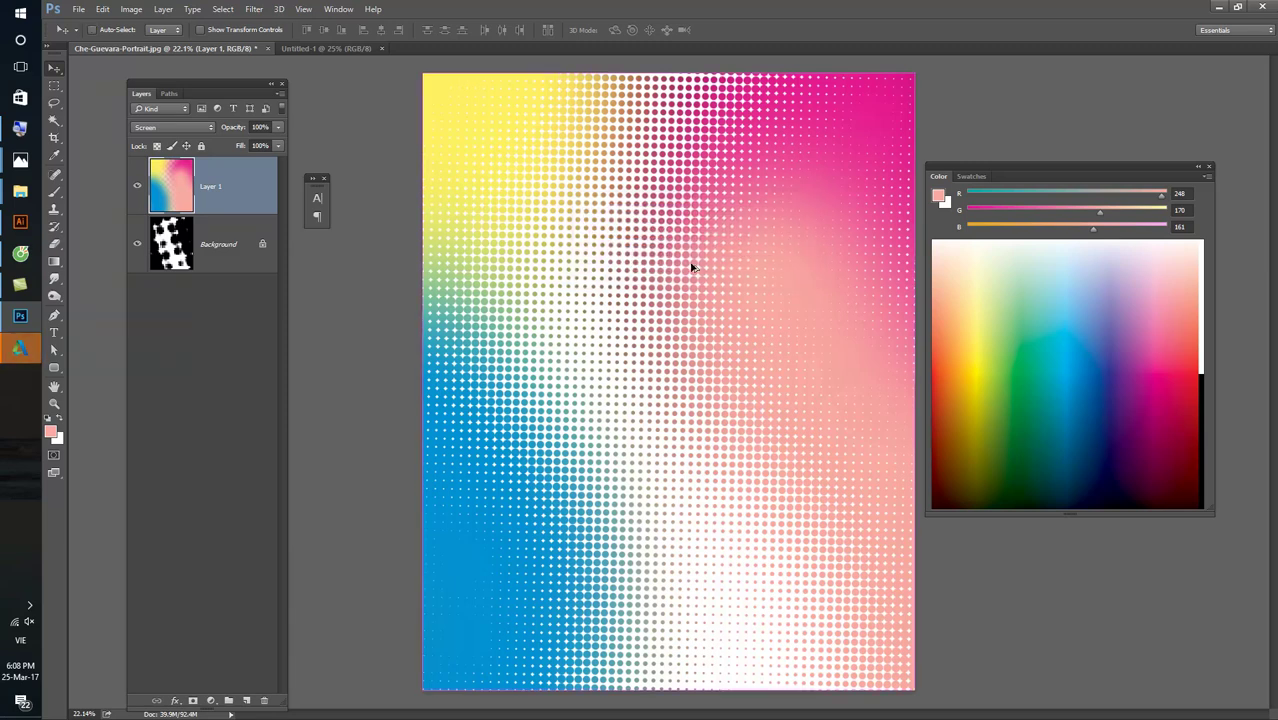
key("shift+alt+n")
key("ctrl+alt+z")
key("ctrl+alt+z")
key("ctrl+alt+z")
key("ctrl+alt+z")
key("ctrl+alt+z")
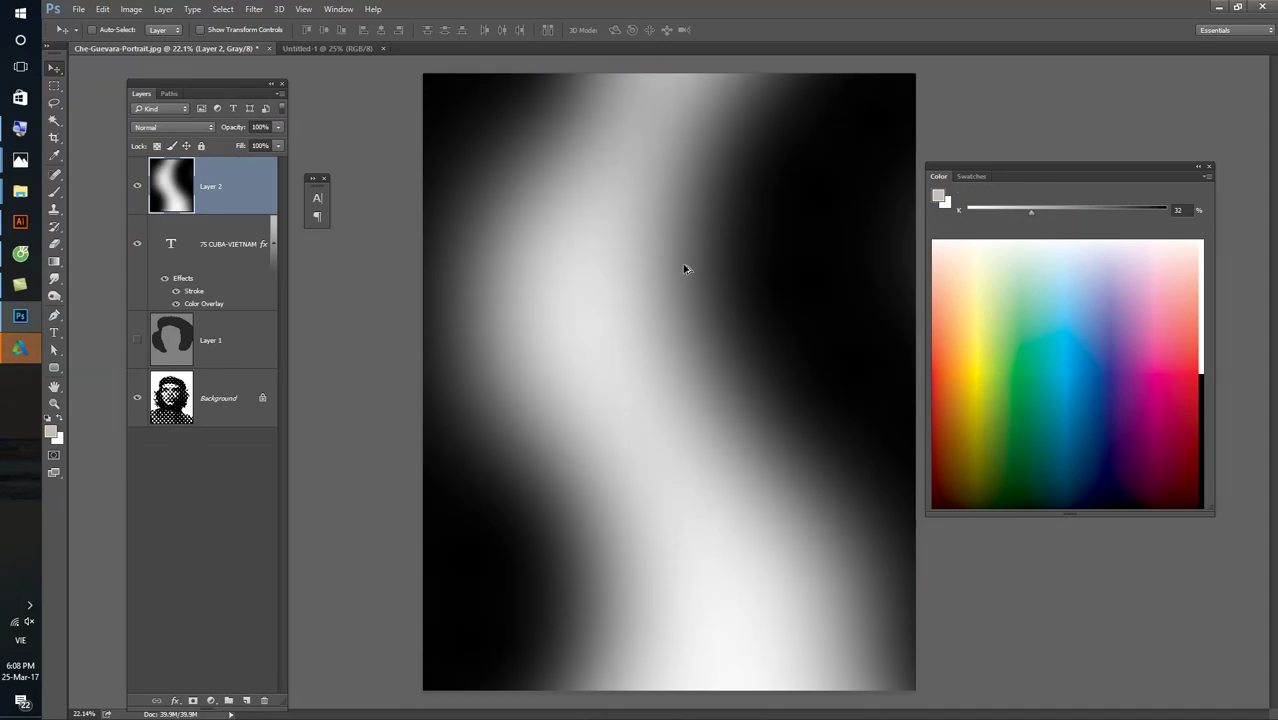
- Show the Filter > Pixelate submenu with Color Halftone highlighted
key("t")
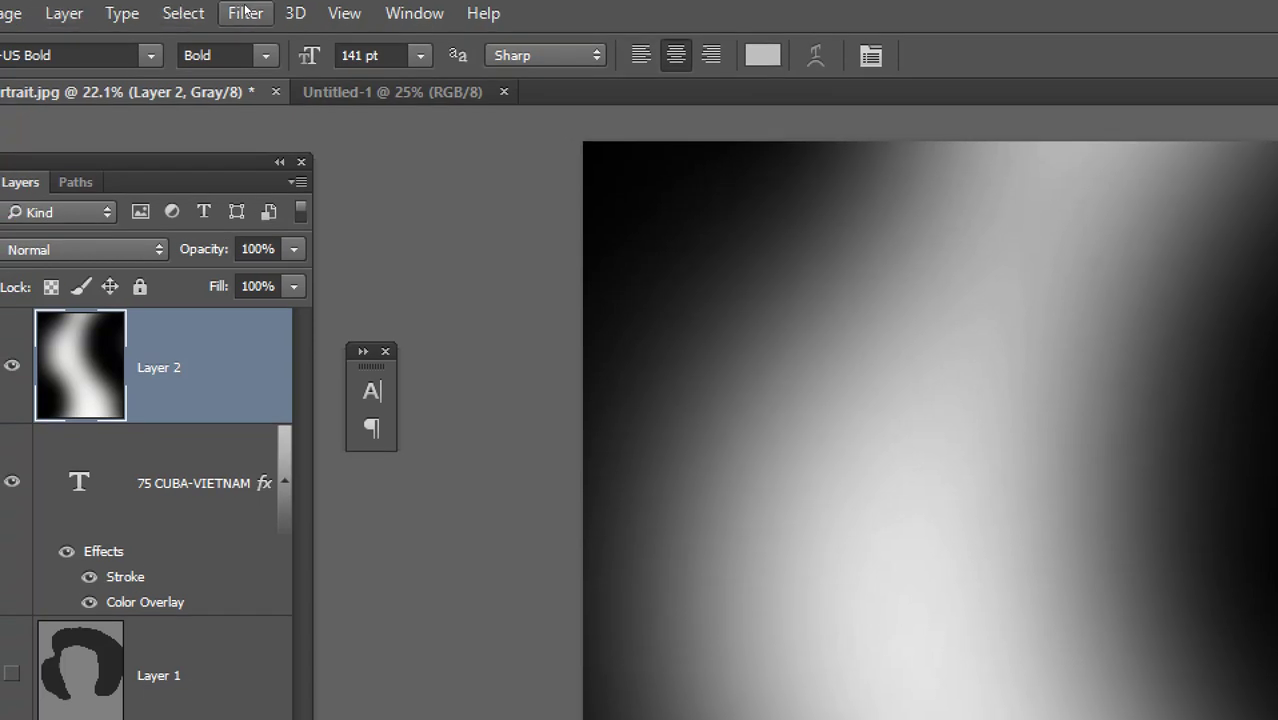
left_click(232, 17)
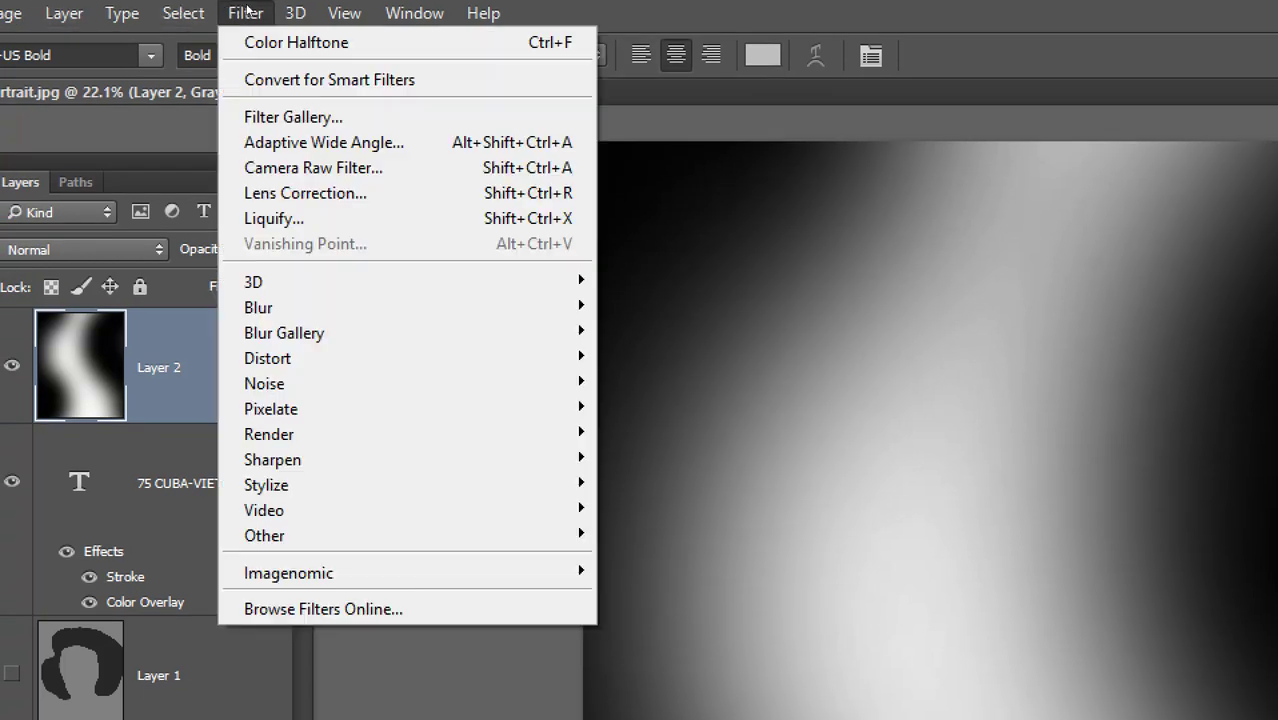
mouse_move(406, 409)
key("Up")
key("Right")
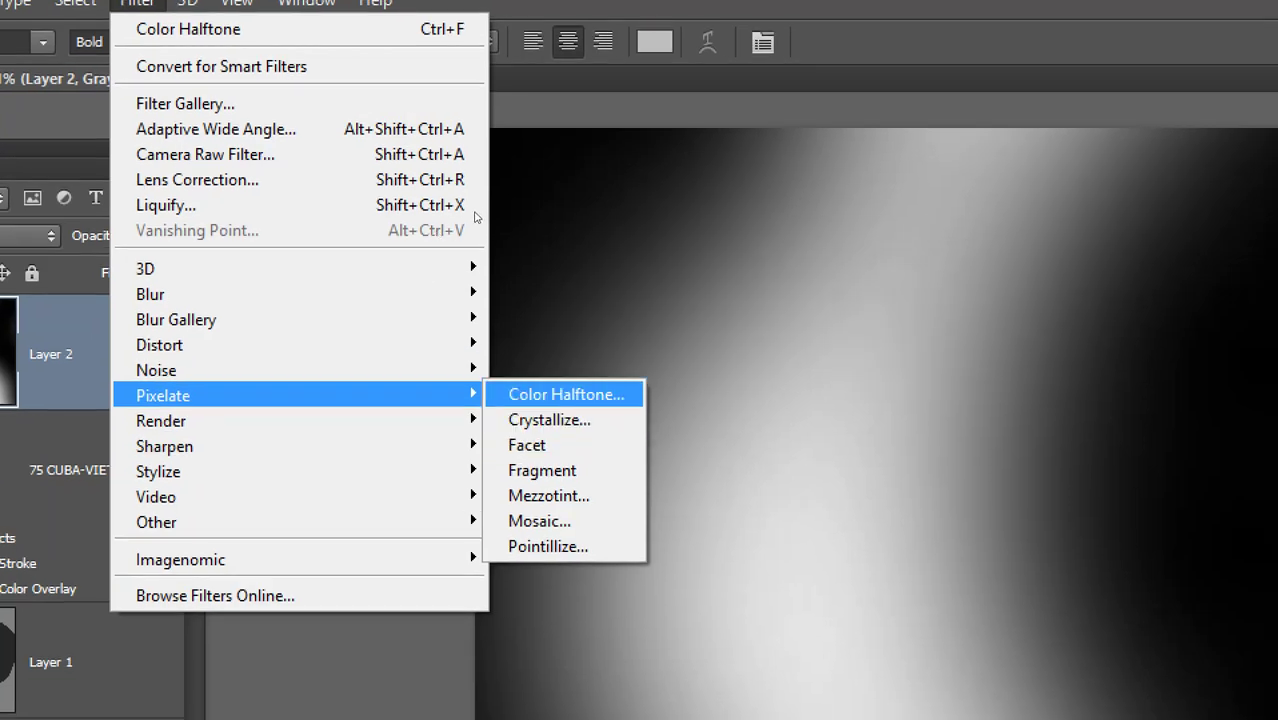
- Apply Color Halftone to Layer 2 with 40-pixel max radius and all channel angles at 1
left_click(566, 394)
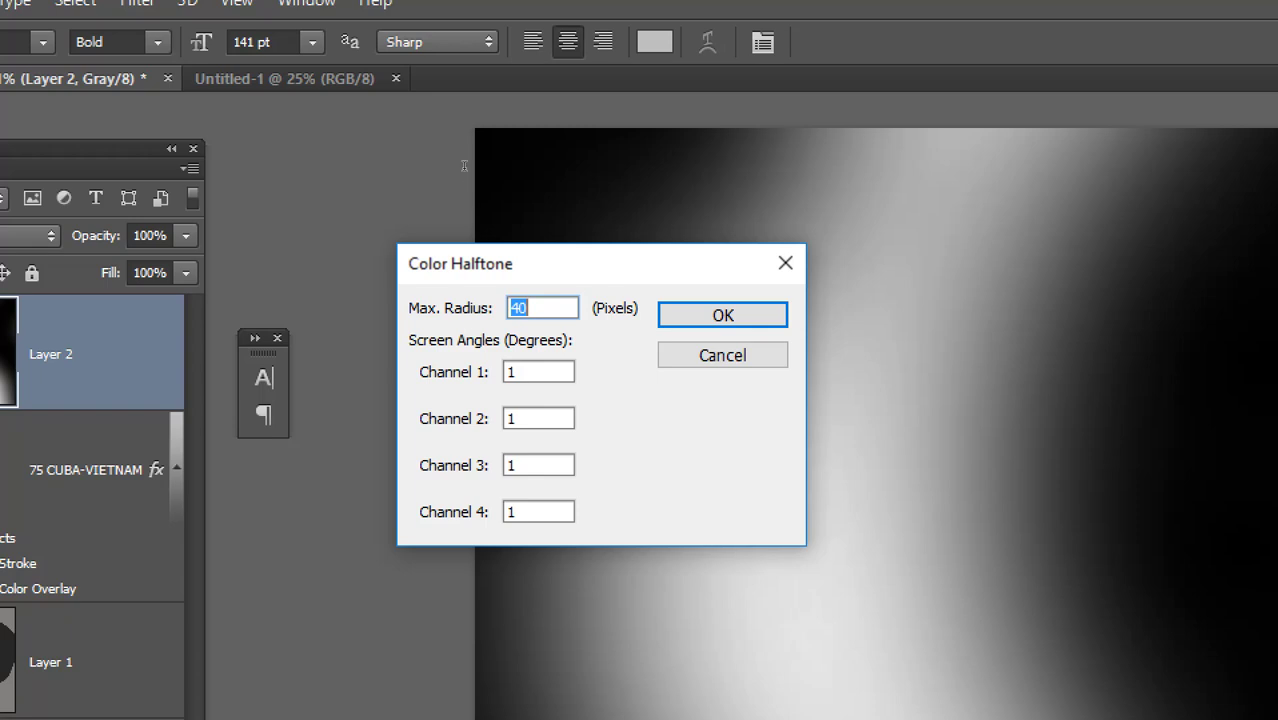
key("alt")
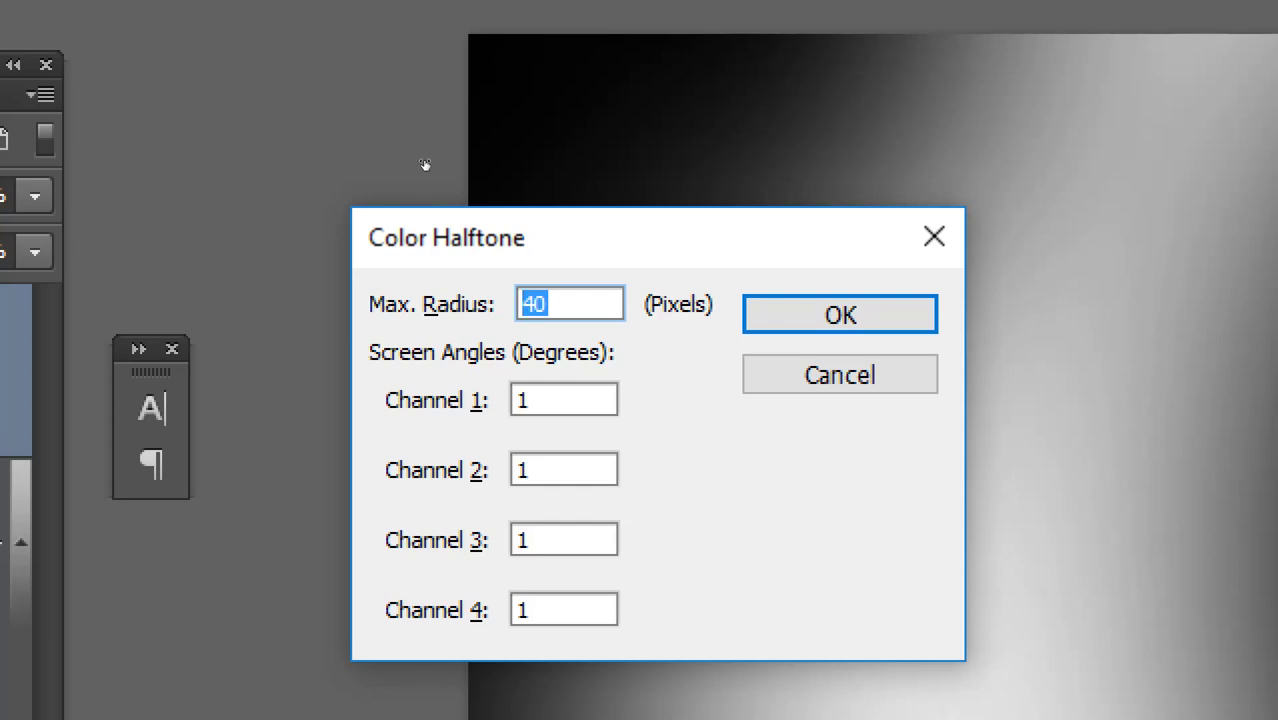
key("Tab")
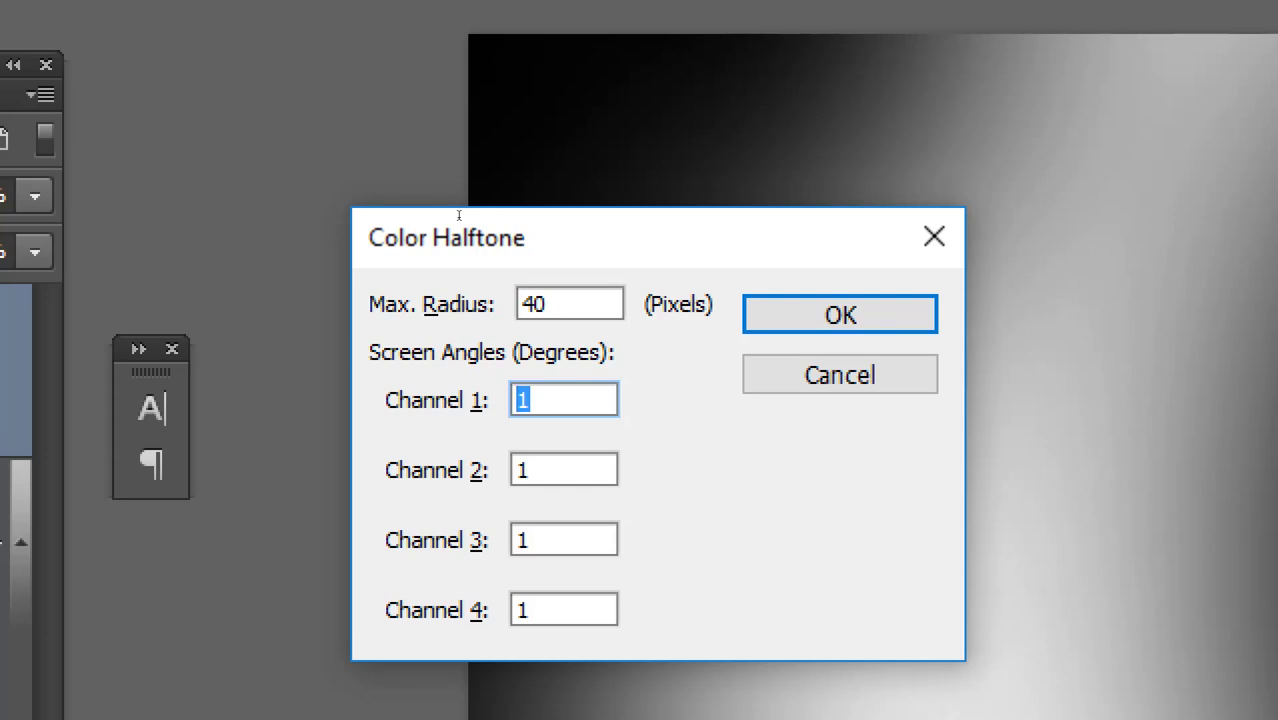
key("Return")
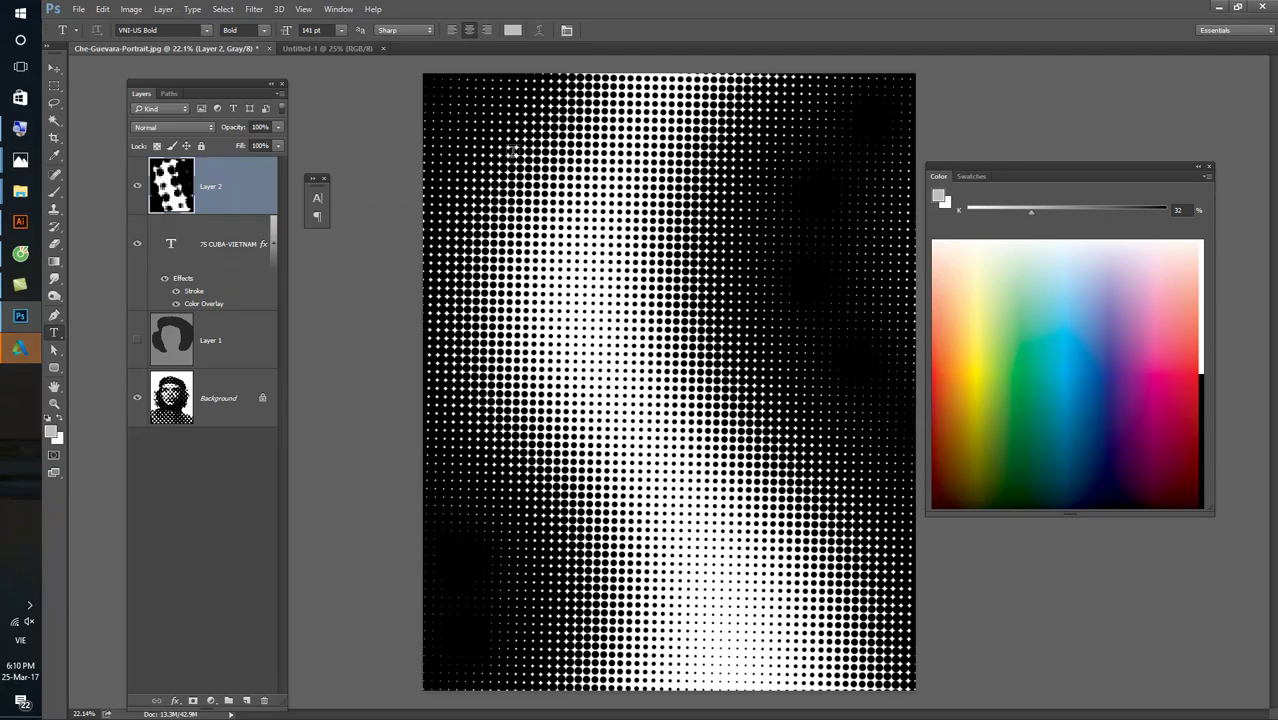
key("v")
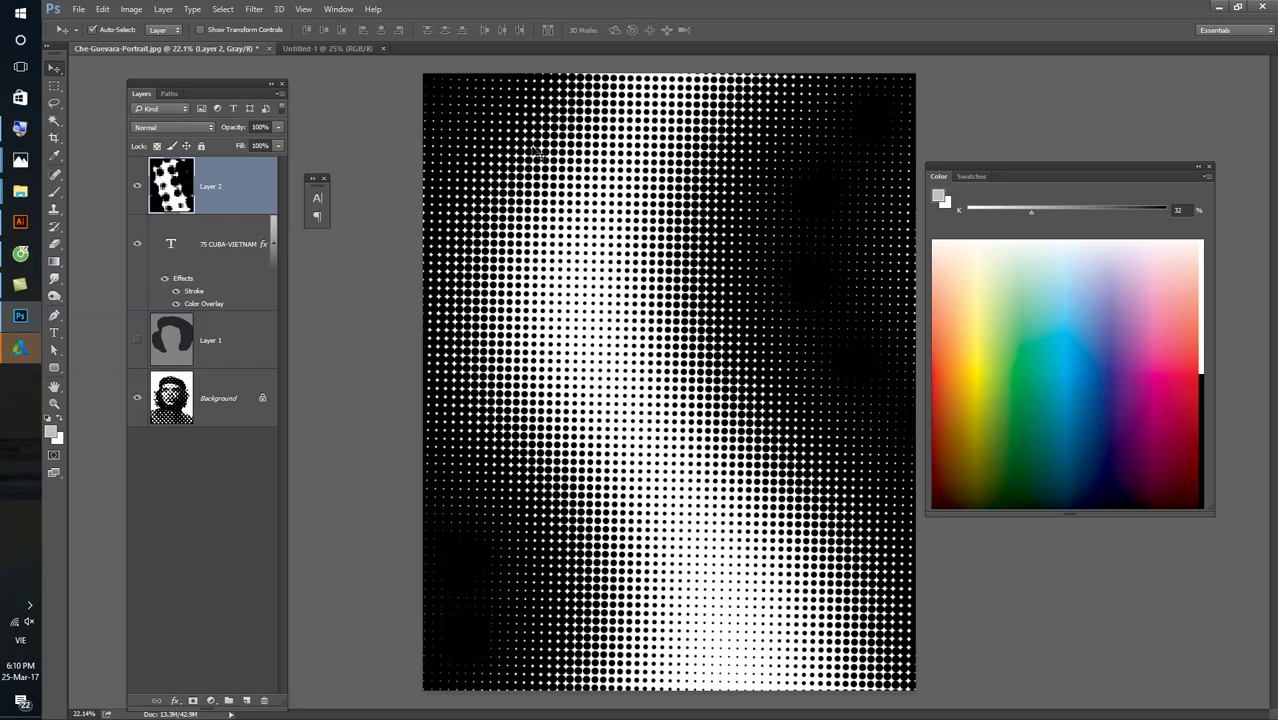
- Undo the halftone filter and bring the 2 BITMAP MODE folder window forward
key("ctrl+z")
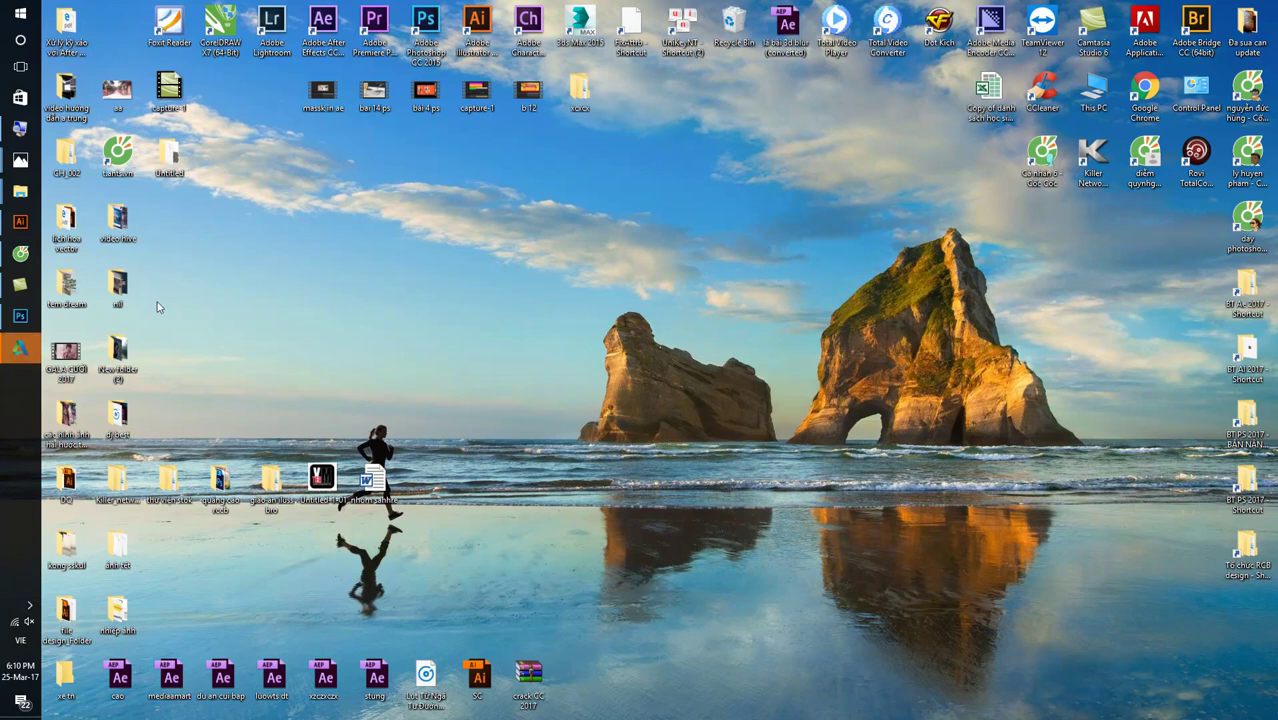
left_click_drag(420, 570, 622, 662)
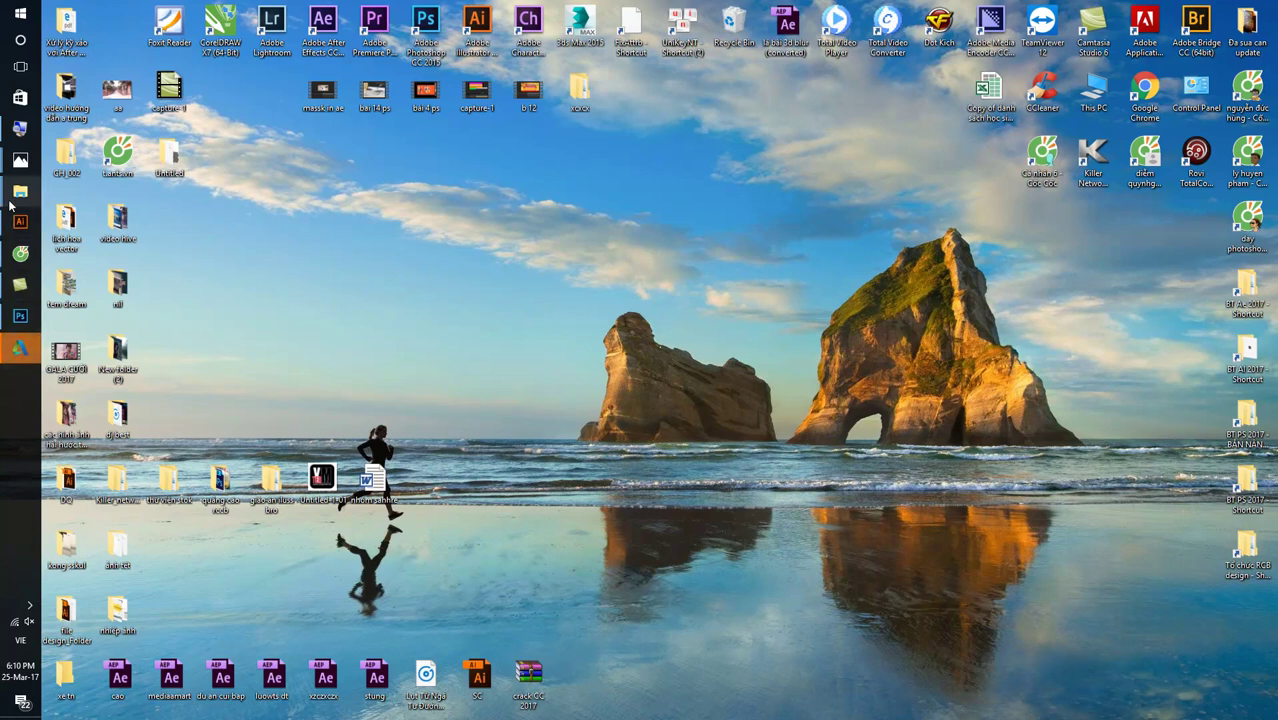
left_click(12, 200)
left_click(80, 685)
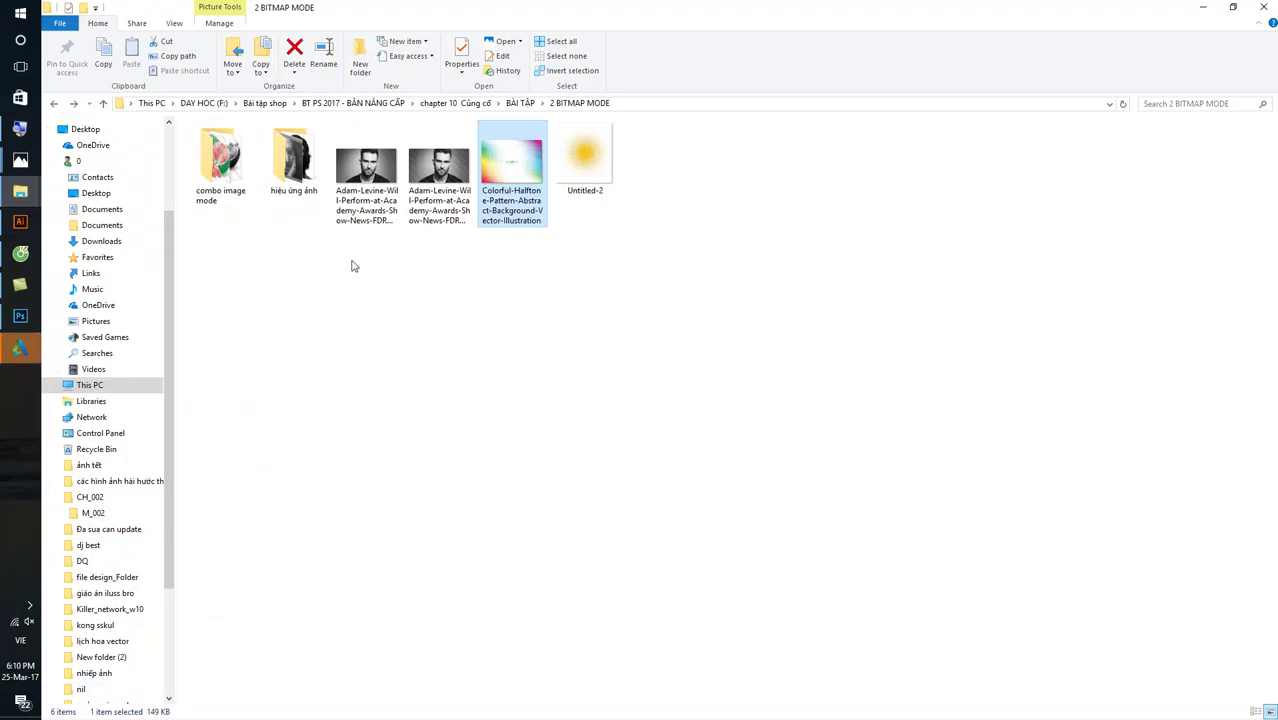
- Preview the first black-and-white portrait in Photos, then drag it onto Photoshop
left_click(370, 214)
double_click(370, 214)
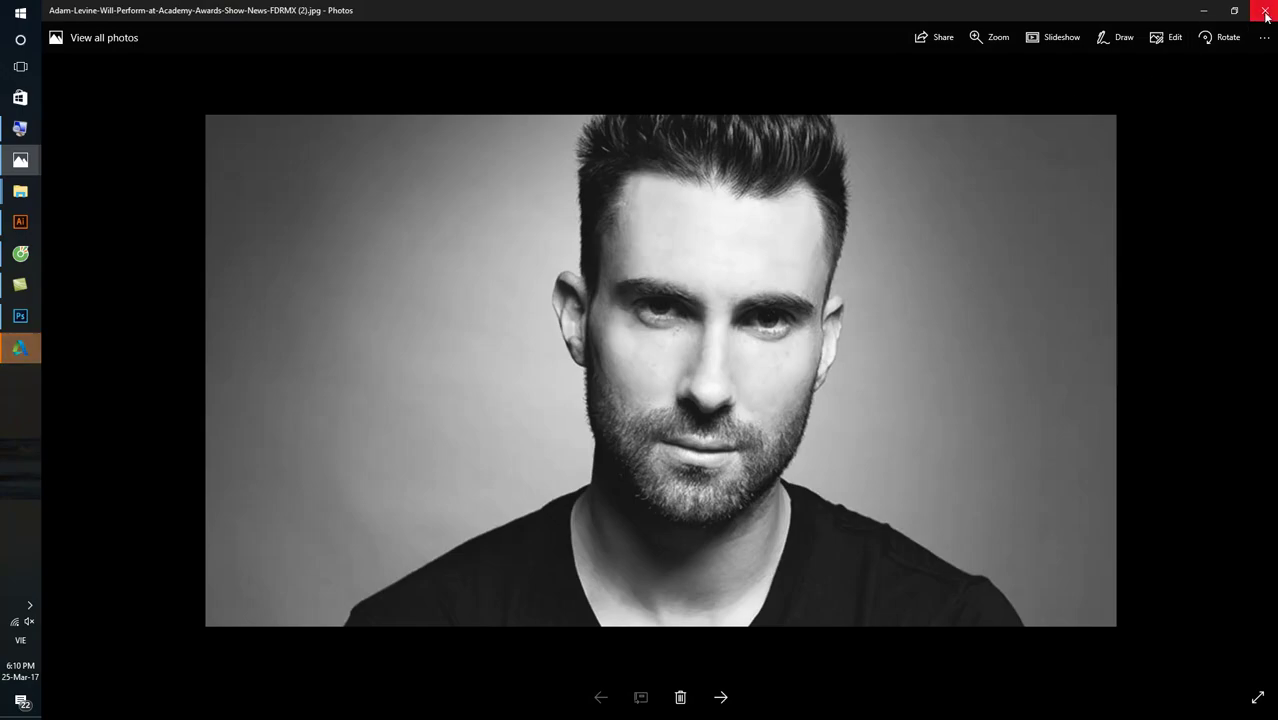
left_click(1266, 14)
mouse_move(360, 190)
left_mouse_down()
mouse_move(38, 243)
mouse_move(740, 32)
left_mouse_up()
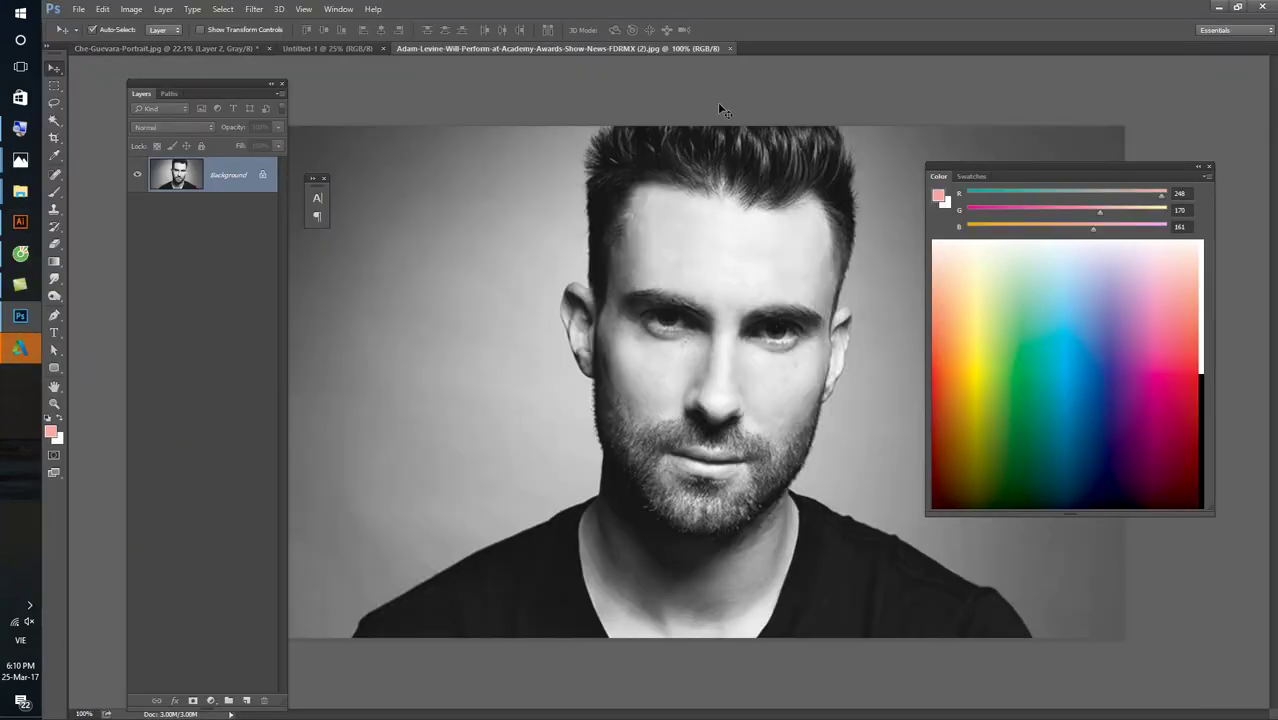
- Apply Color Halftone with 40-pixel radius and channel angles 12, 20, 15 and 51
left_click(254, 9)
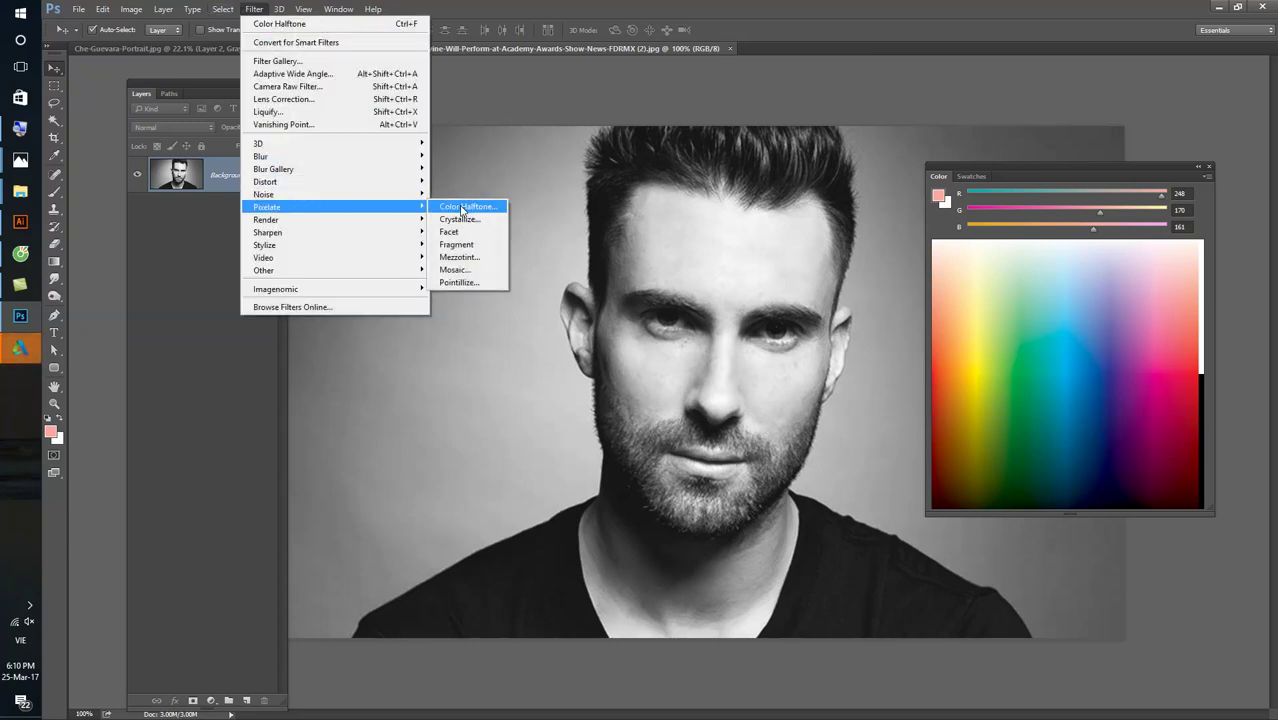
mouse_move(267, 206)
left_click(459, 207)
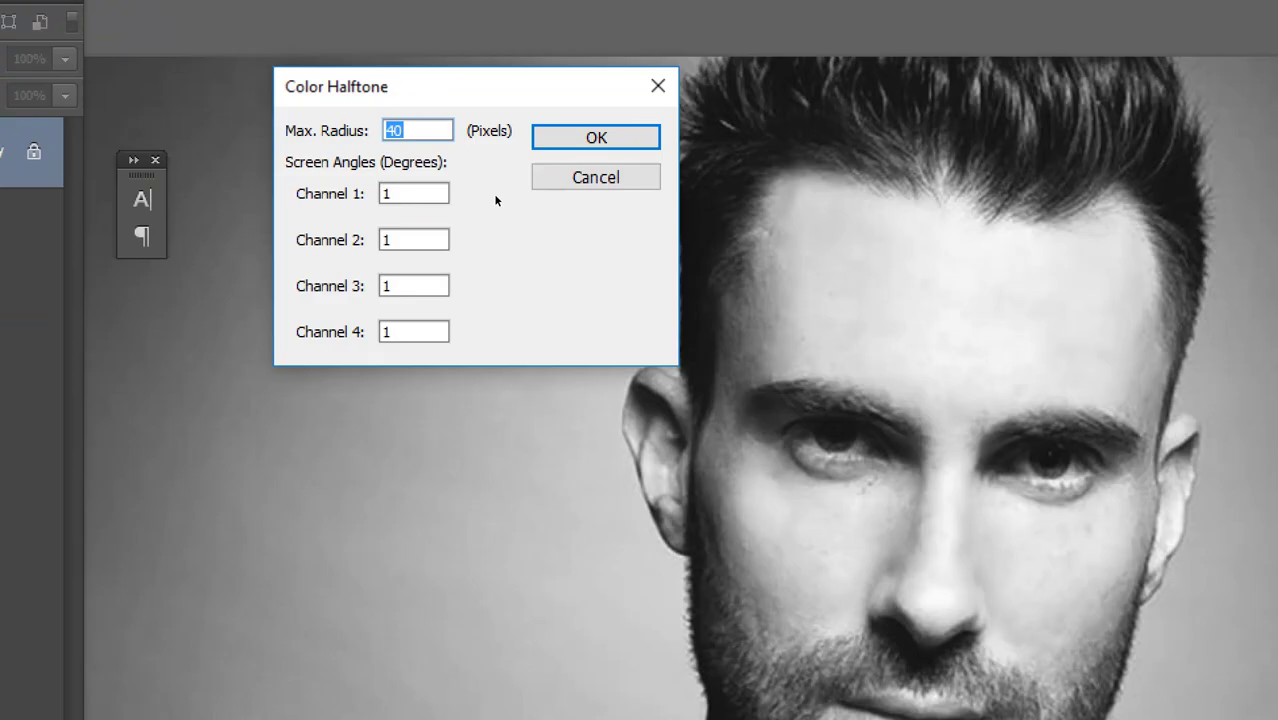
key("Tab")
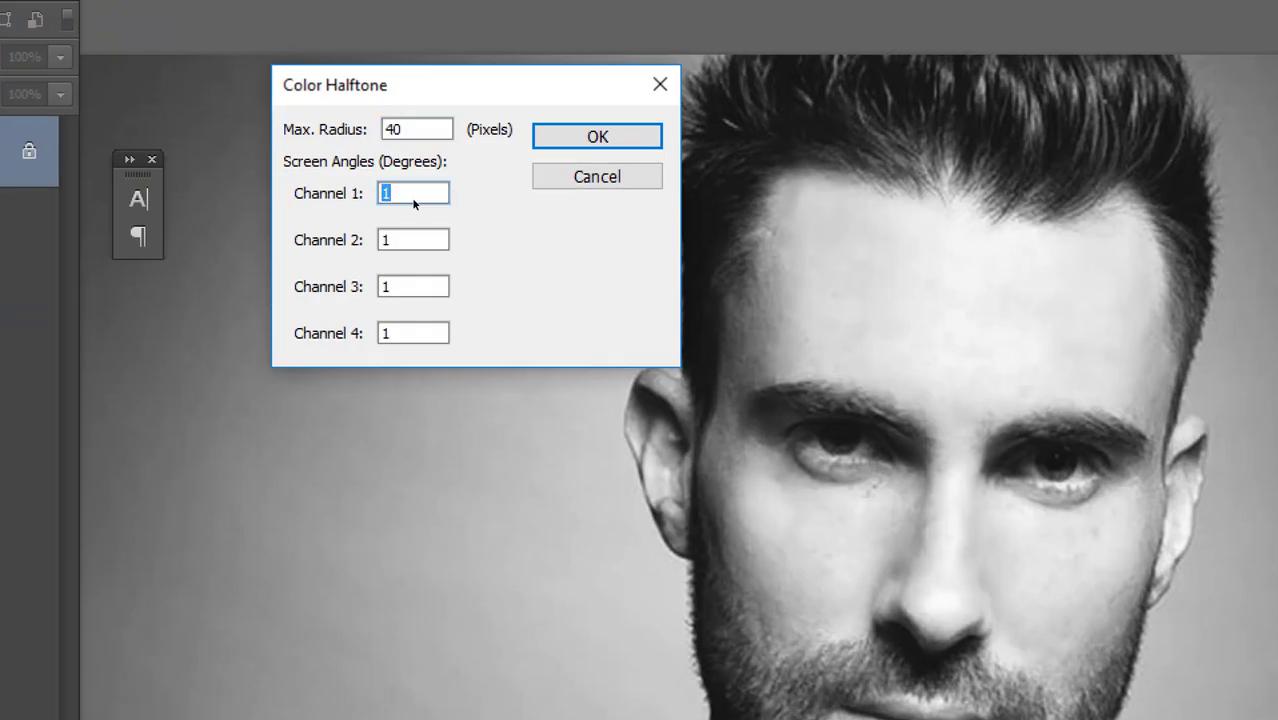
type("12")
key("Tab")
type("20")
key("Tab")
type("15")
key("Tab")
type("51")
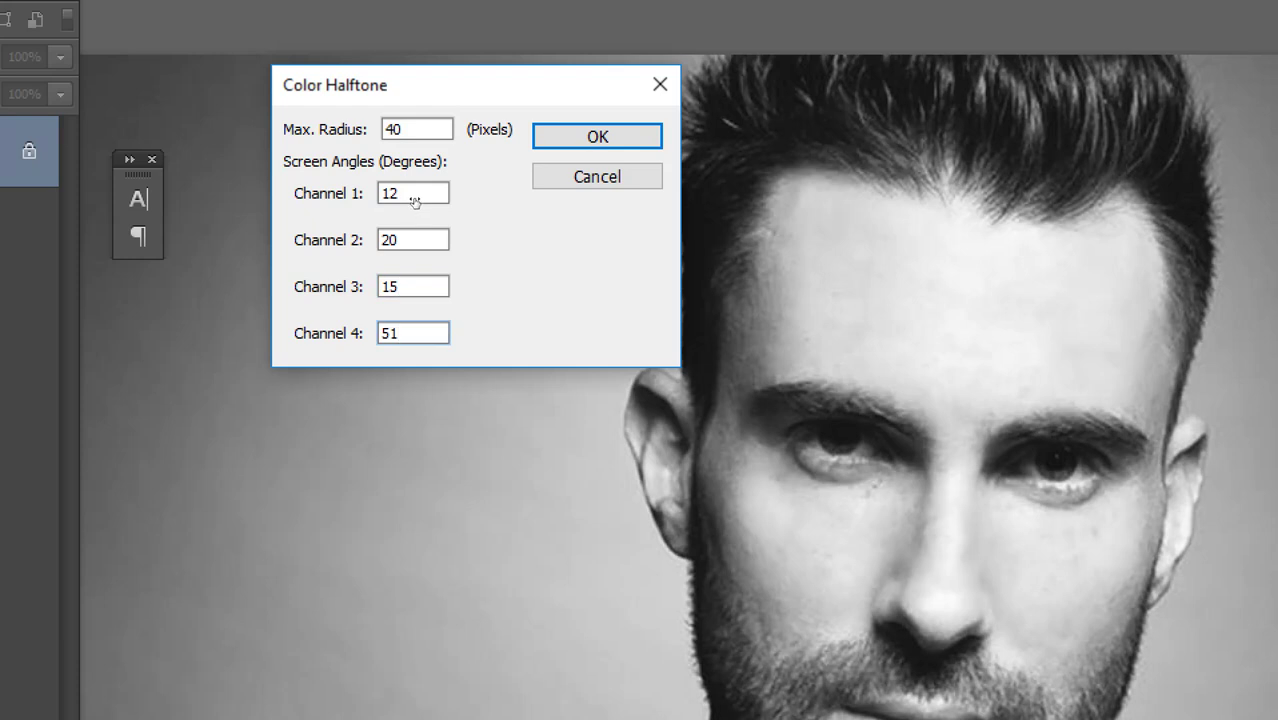
key("Return")
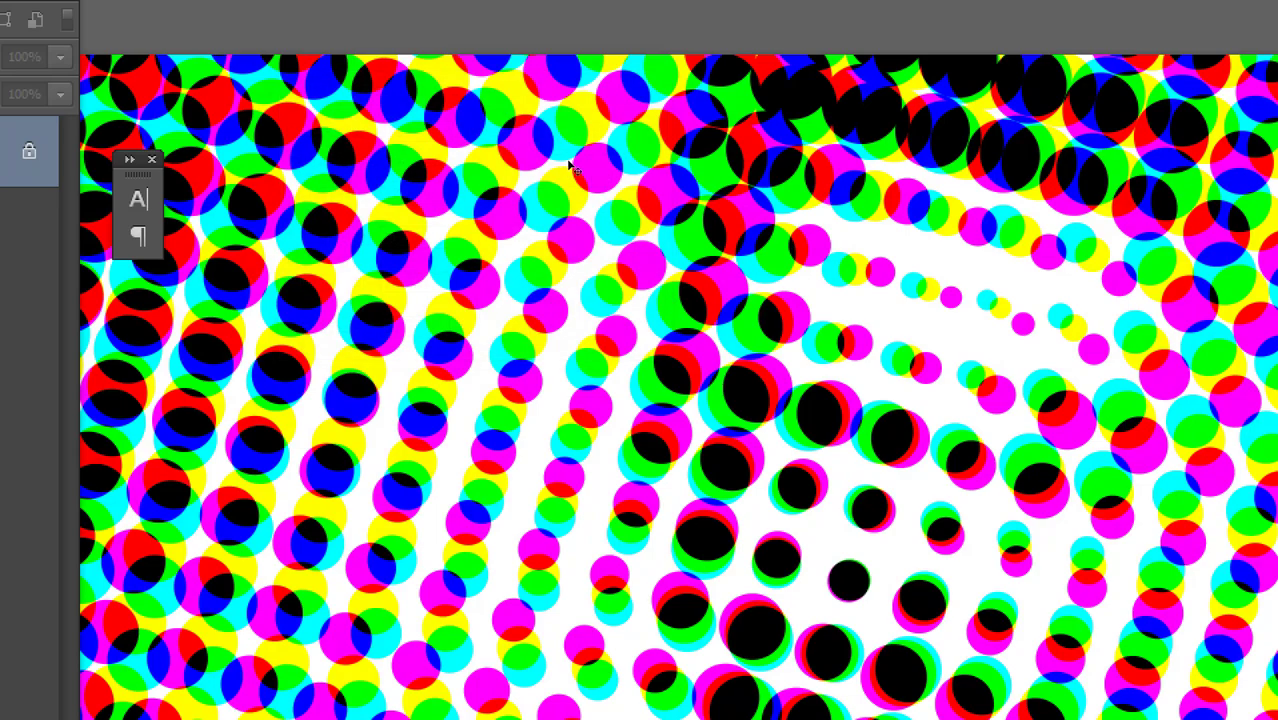
- Zoom in and out to inspect the coarse halftone dots on the portrait
scroll(700, 367, "down", 2)
scroll(700, 367, "up", 2)
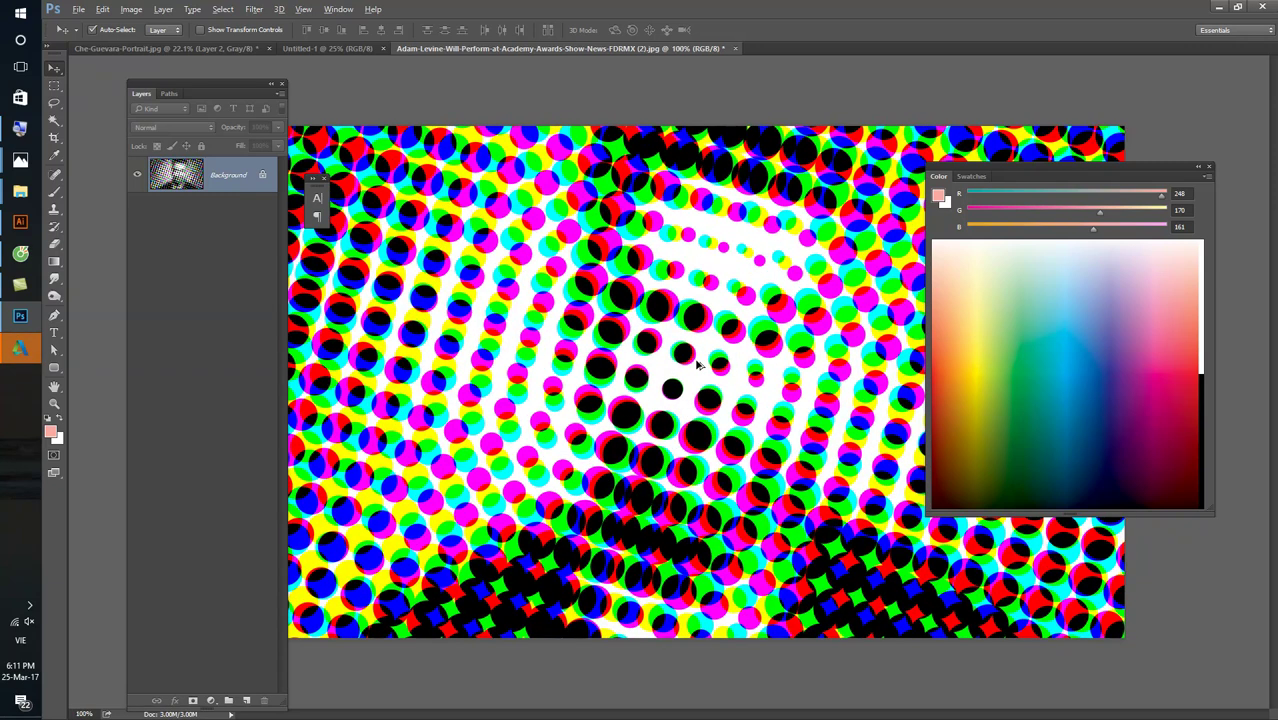
scroll(700, 367, "down", 3)
scroll(700, 367, "up", 2)
scroll(733, 266, "up", 2)
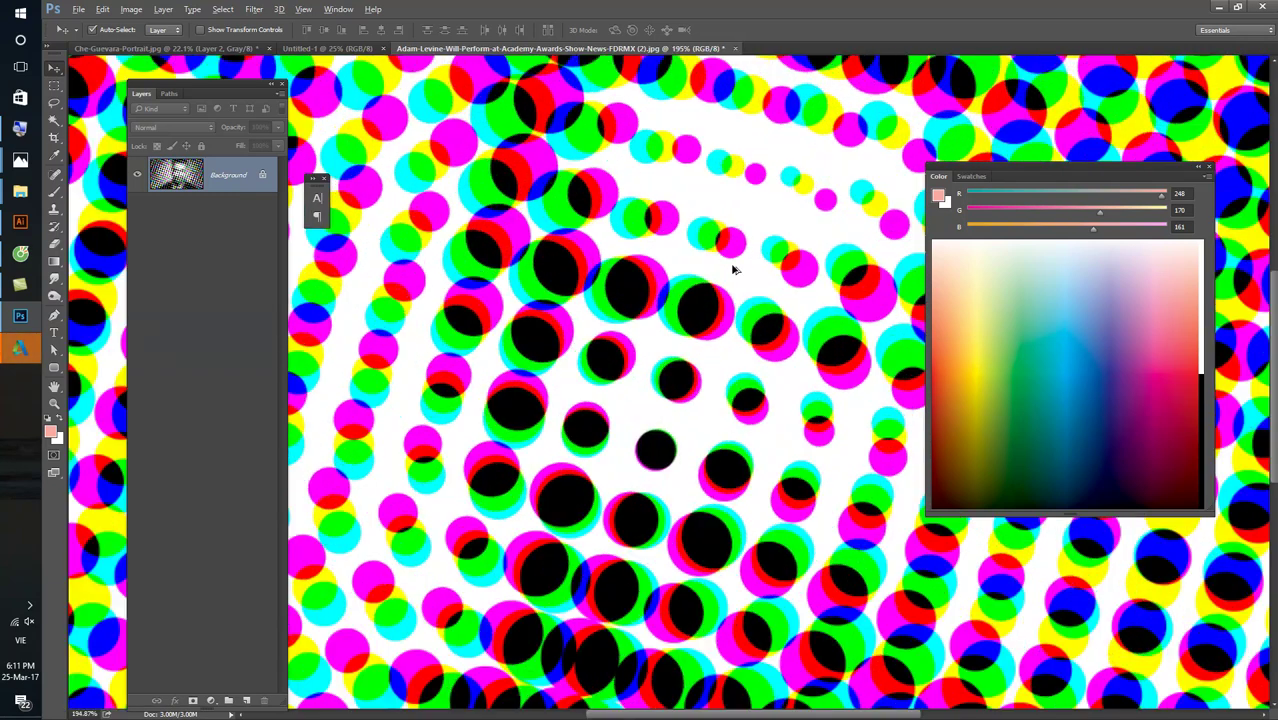
scroll(739, 314, "up", 2)
scroll(733, 314, "up", 2)
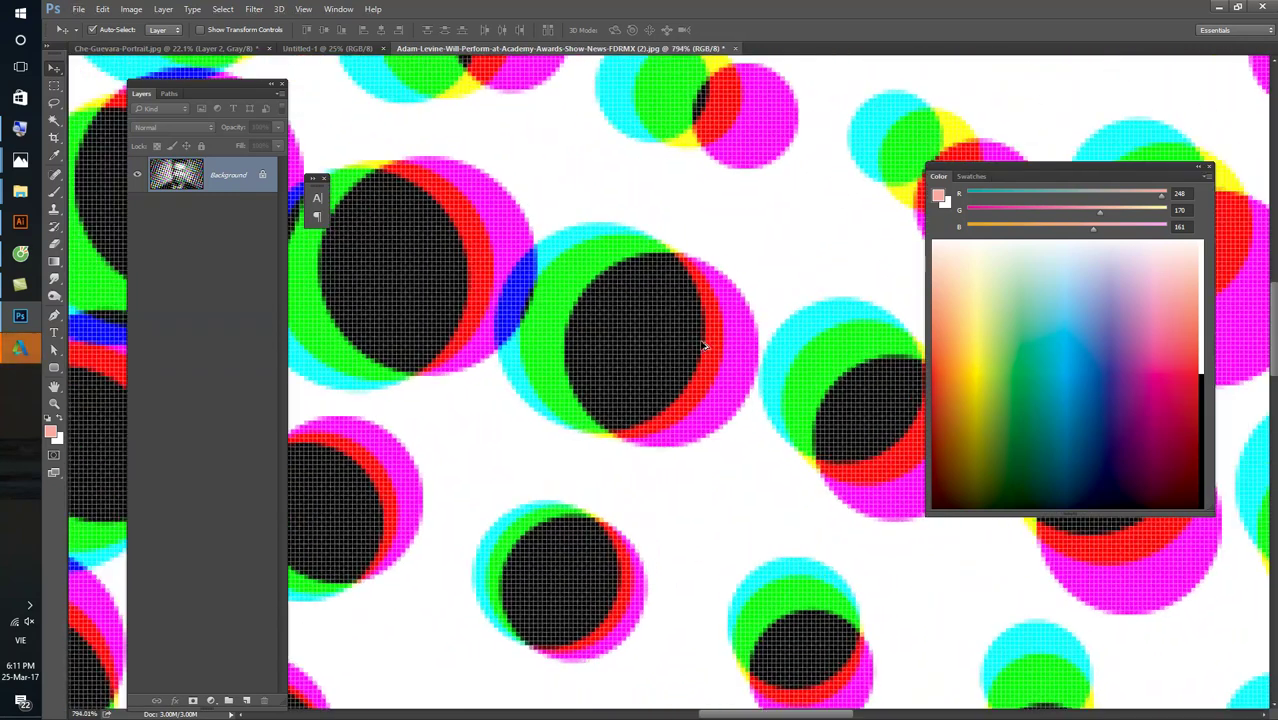
- Browse the other open documents, including Untitled-1, then return to the portrait
left_click(165, 48)
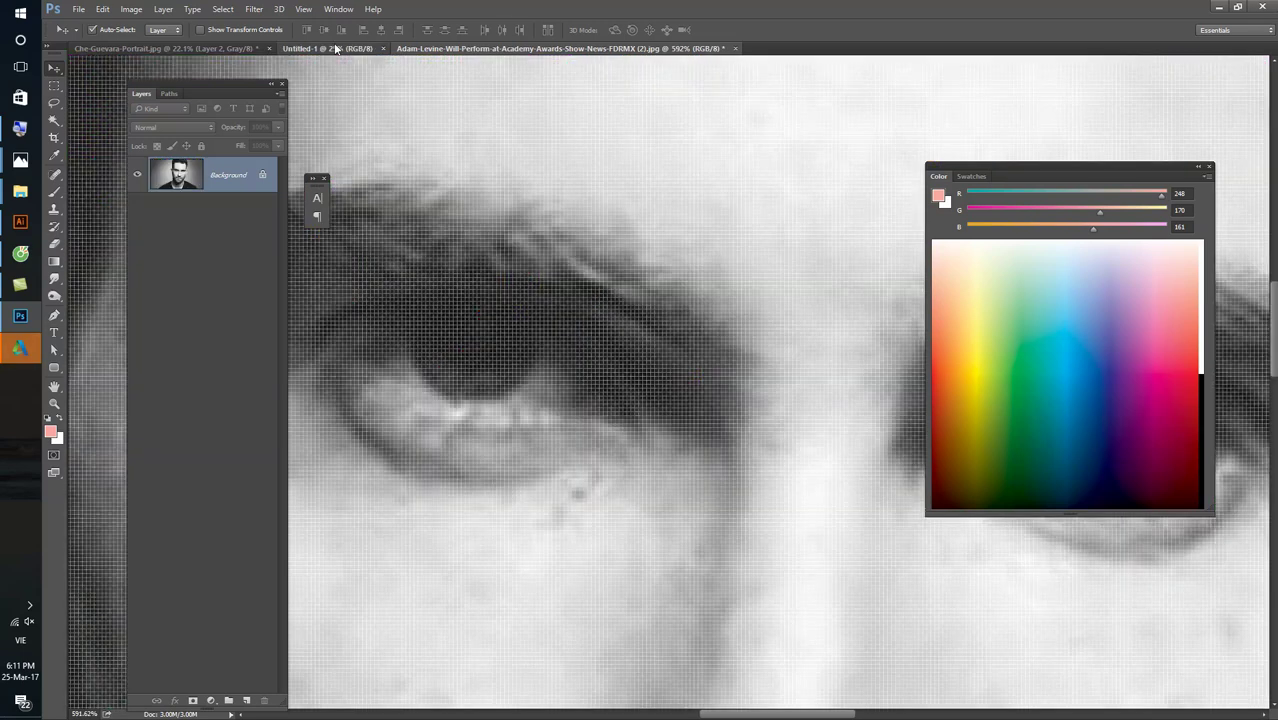
left_click(330, 48)
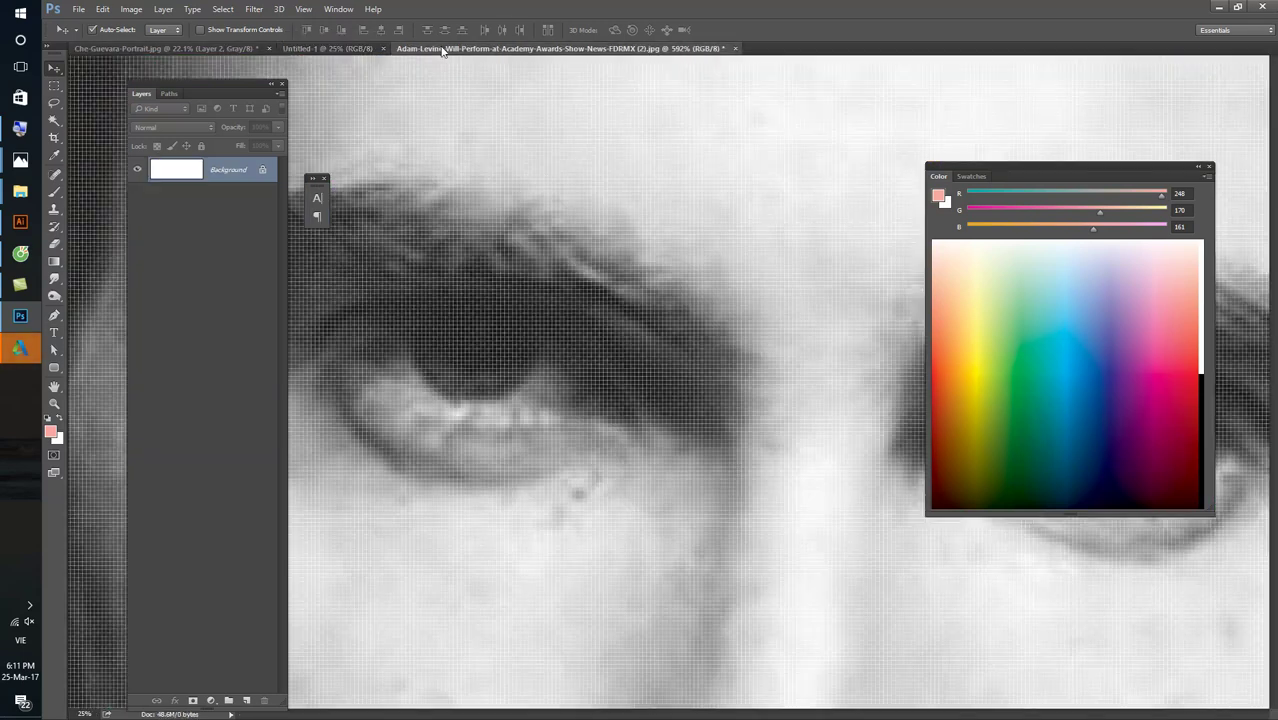
left_click(411, 49)
scroll(563, 207, "down", 1)
scroll(563, 207, "down", 2)
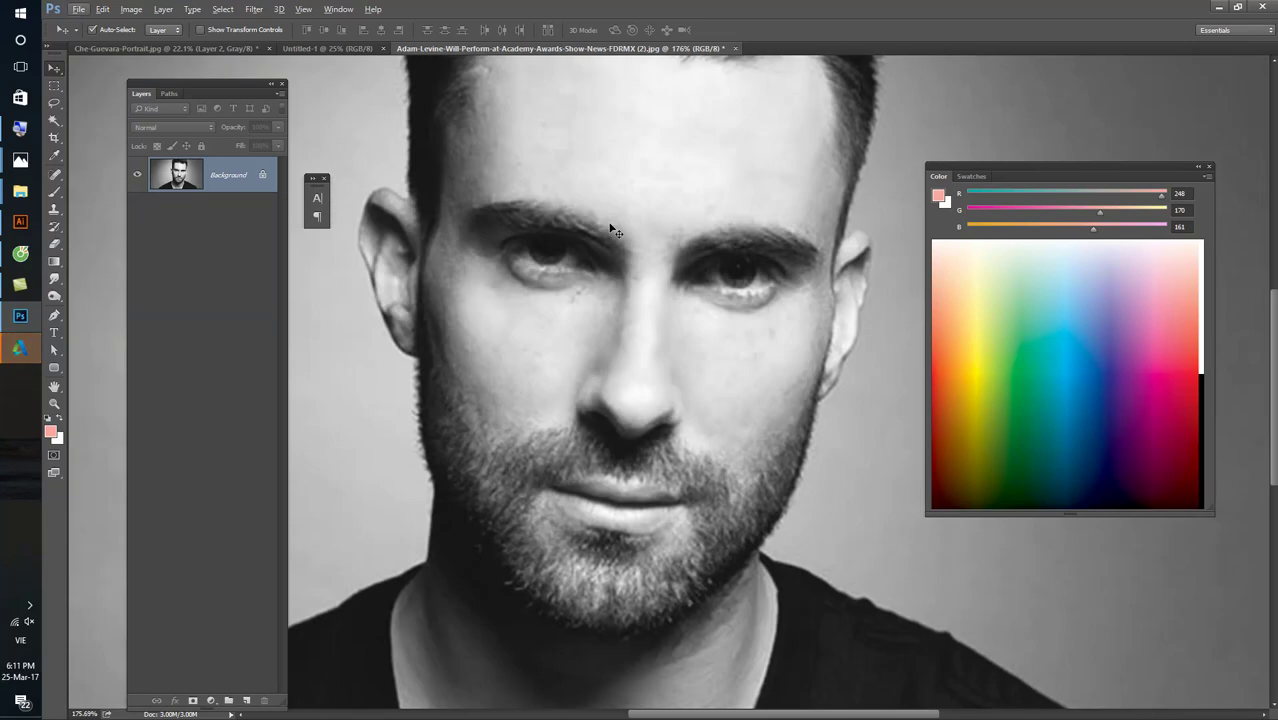
left_click(140, 13)
mouse_move(151, 43)
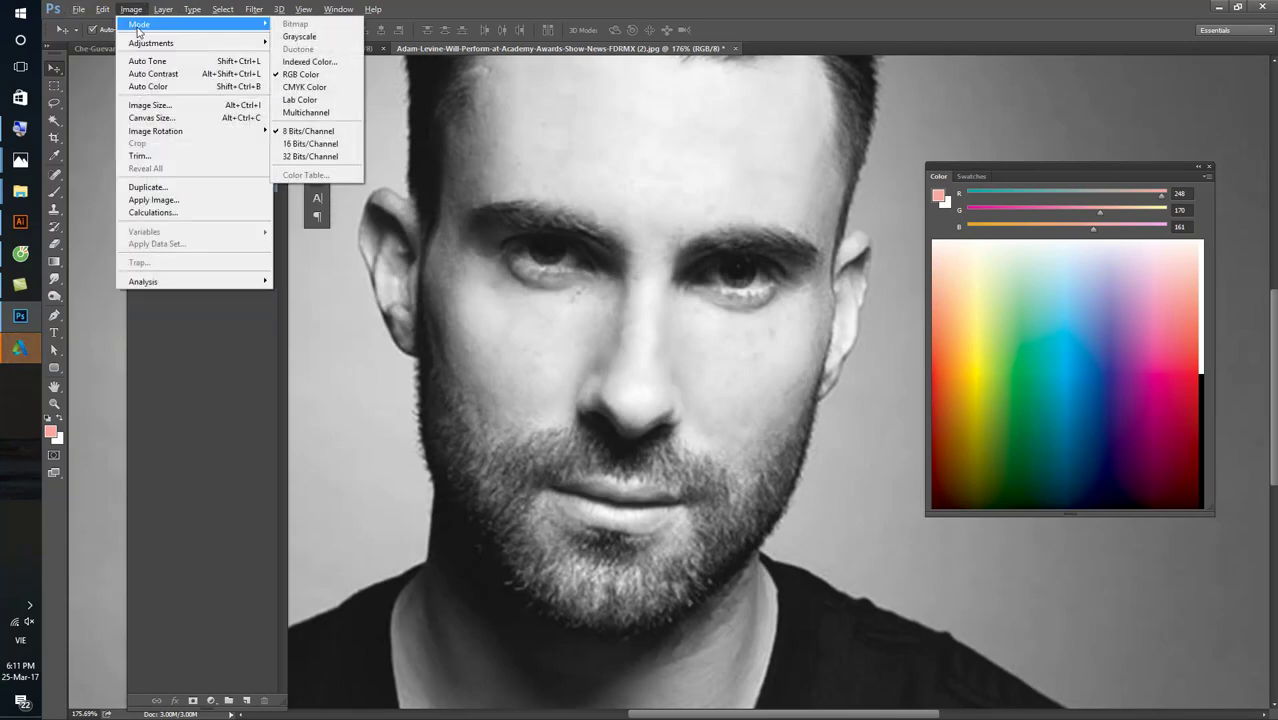
- Set the portrait's Image Size resolution to 200 ppi
left_click(152, 105)
left_click(380, 217)
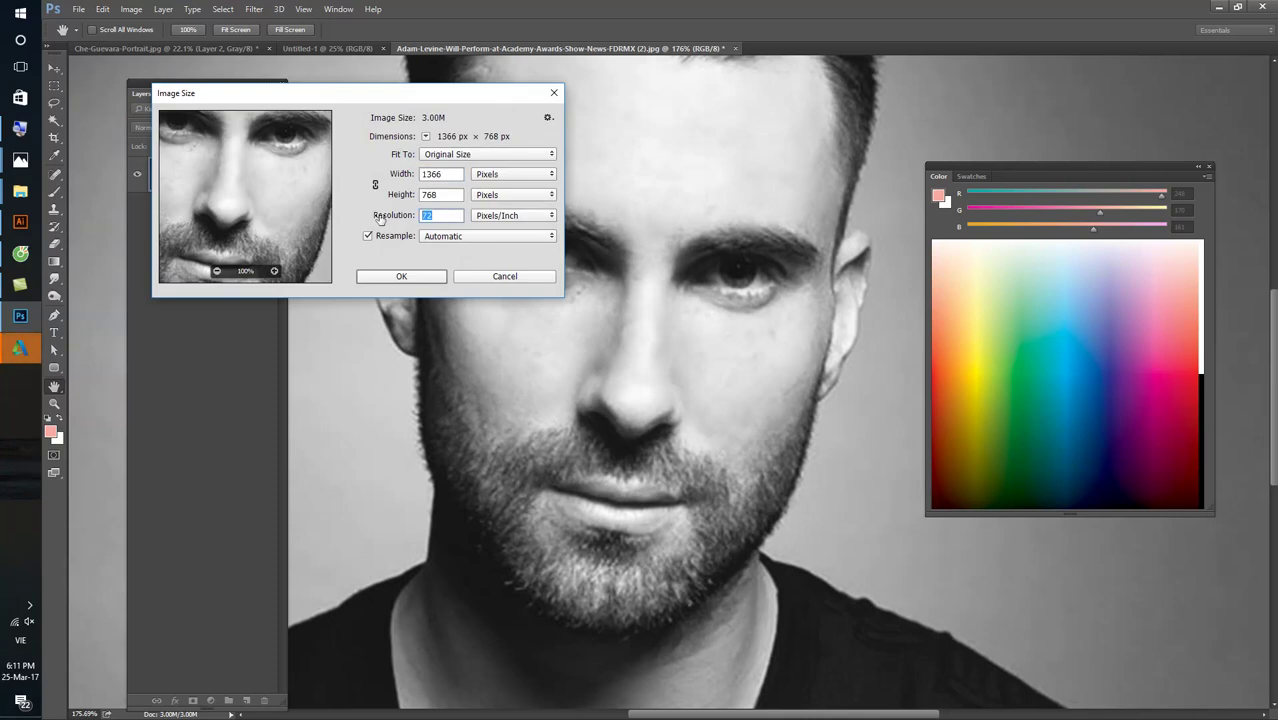
type("200")
left_click(380, 278)
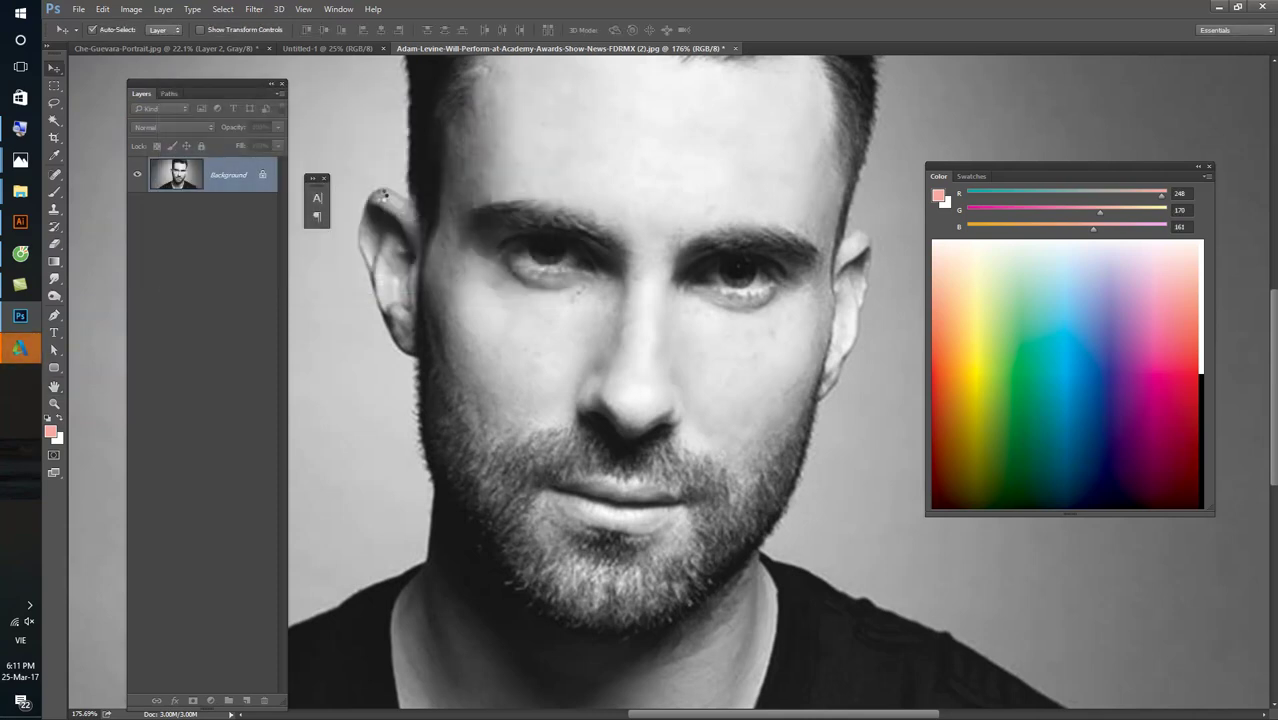
- Apply Color Halftone with a 20-pixel max radius, fit to screen, and duplicate the layer
left_click(255, 10)
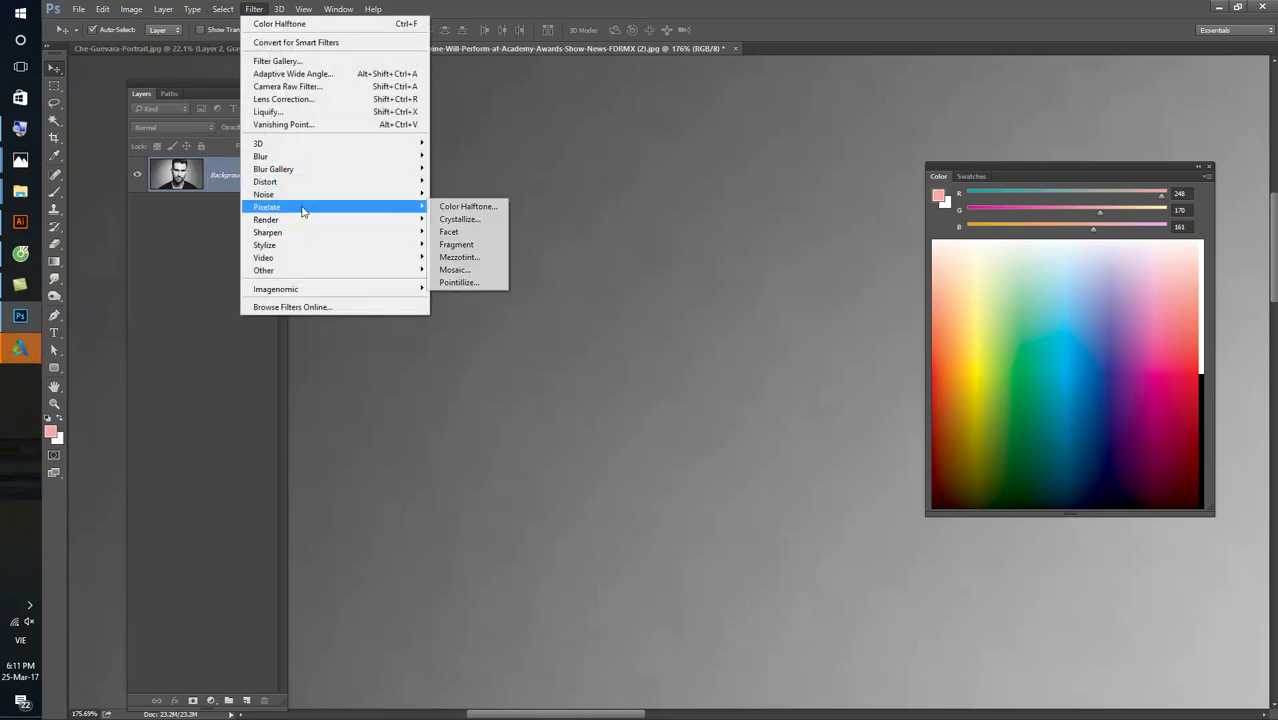
left_click(462, 206)
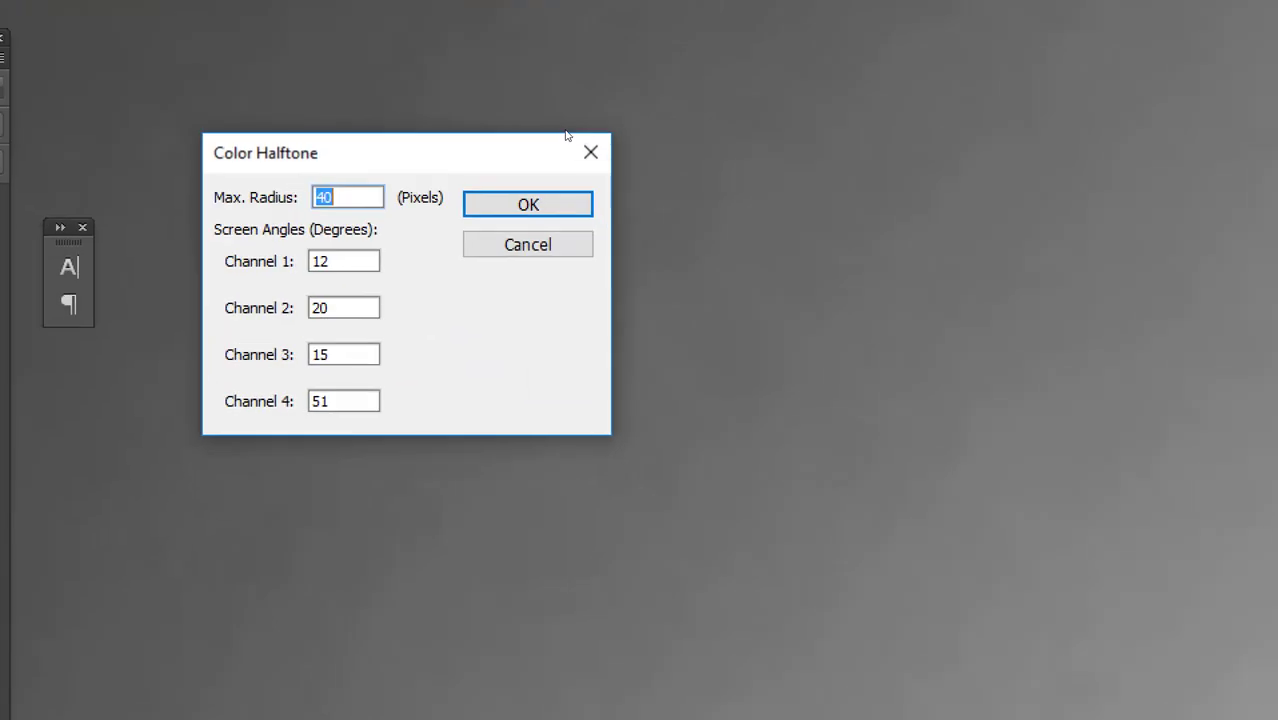
type("20")
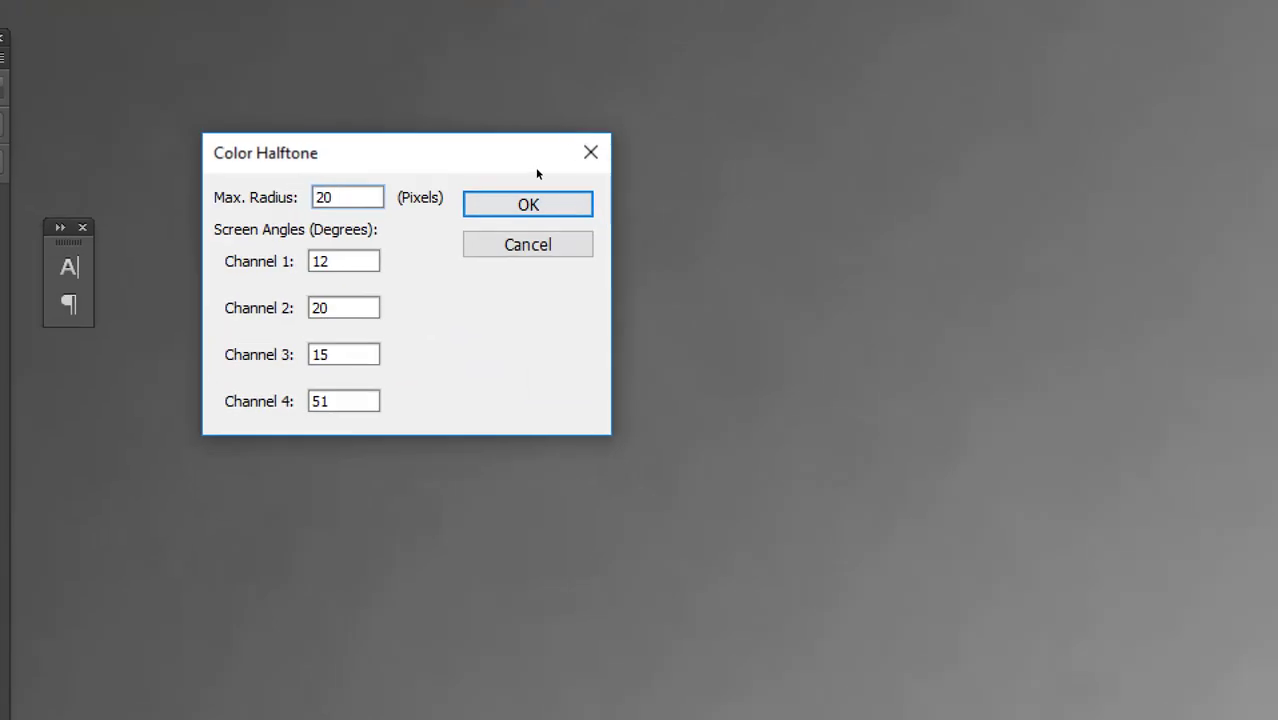
key("Return")
key("ctrl+0")
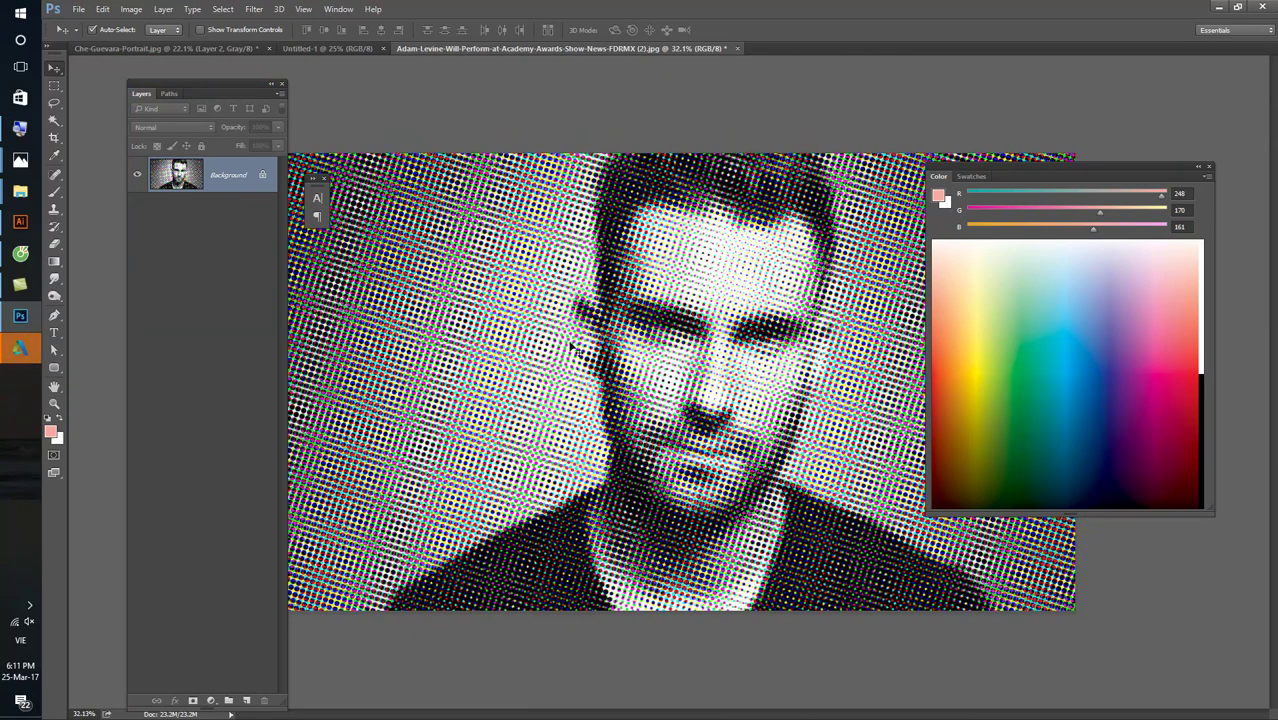
key("ctrl+j")
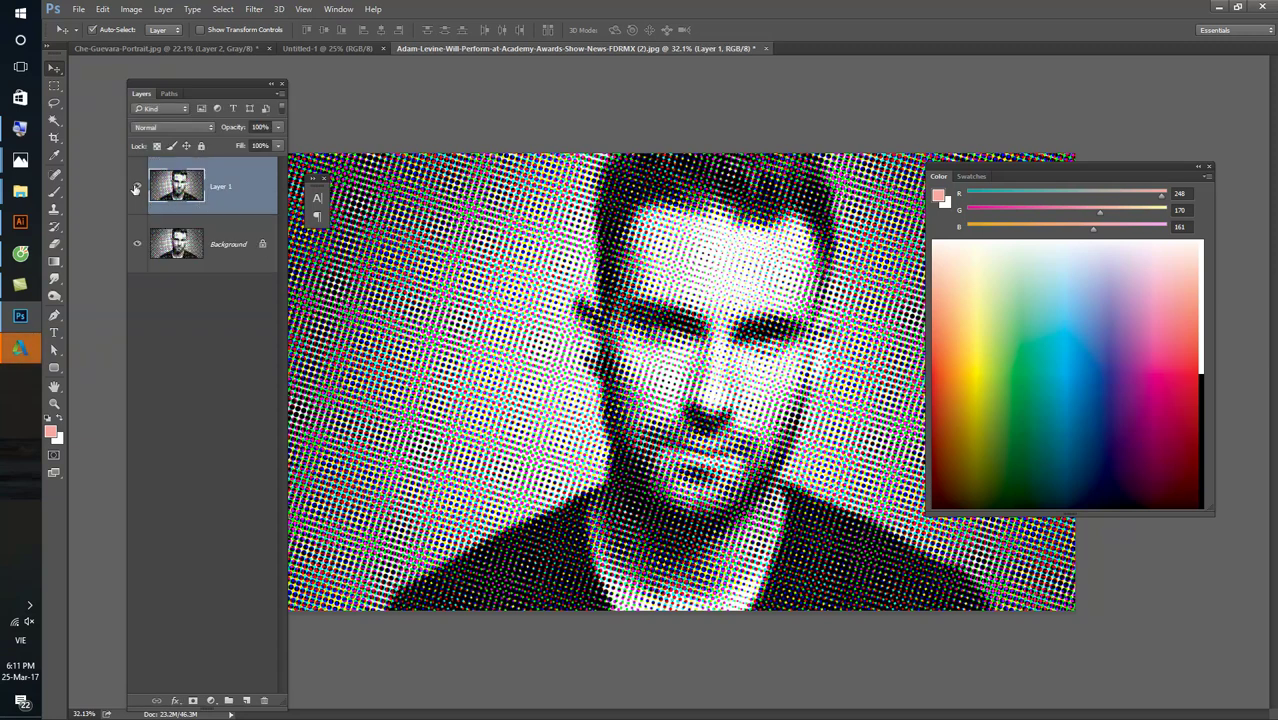
- Hide Layer 1 and try the History Brush on the Background, dismissing the error
left_click(137, 189)
left_click(178, 242)
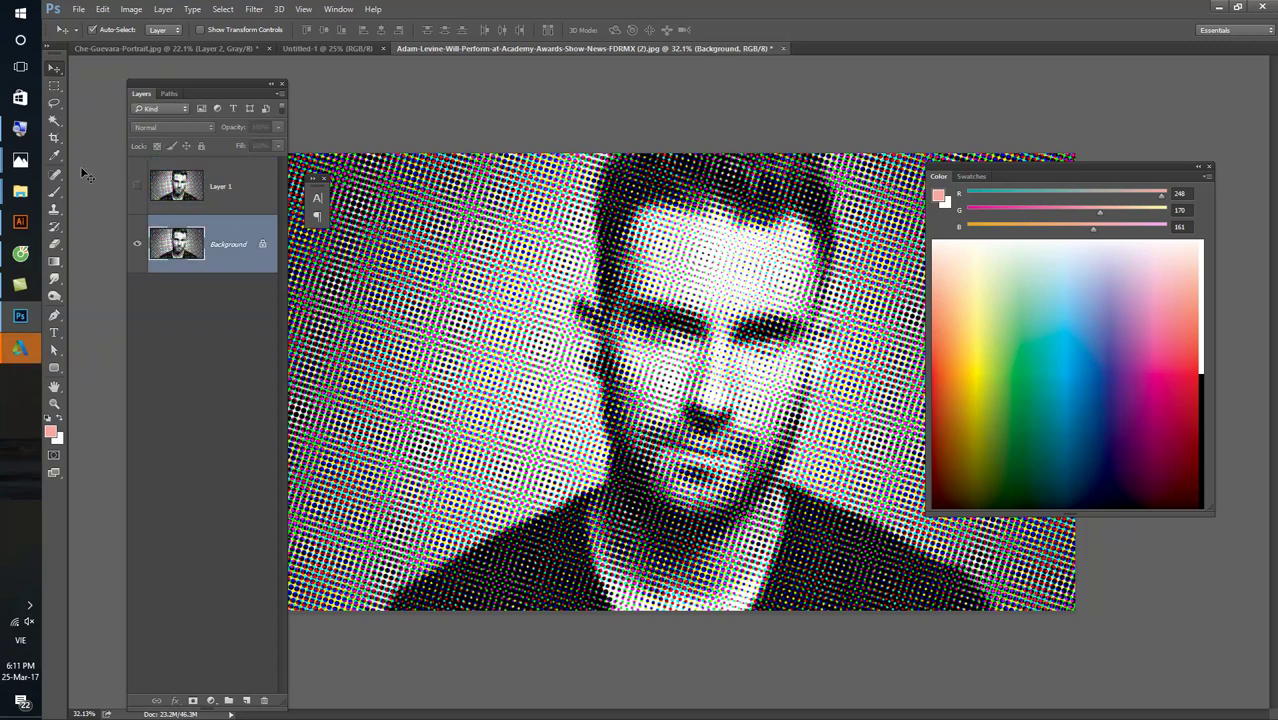
left_click(56, 227)
left_click(549, 330)
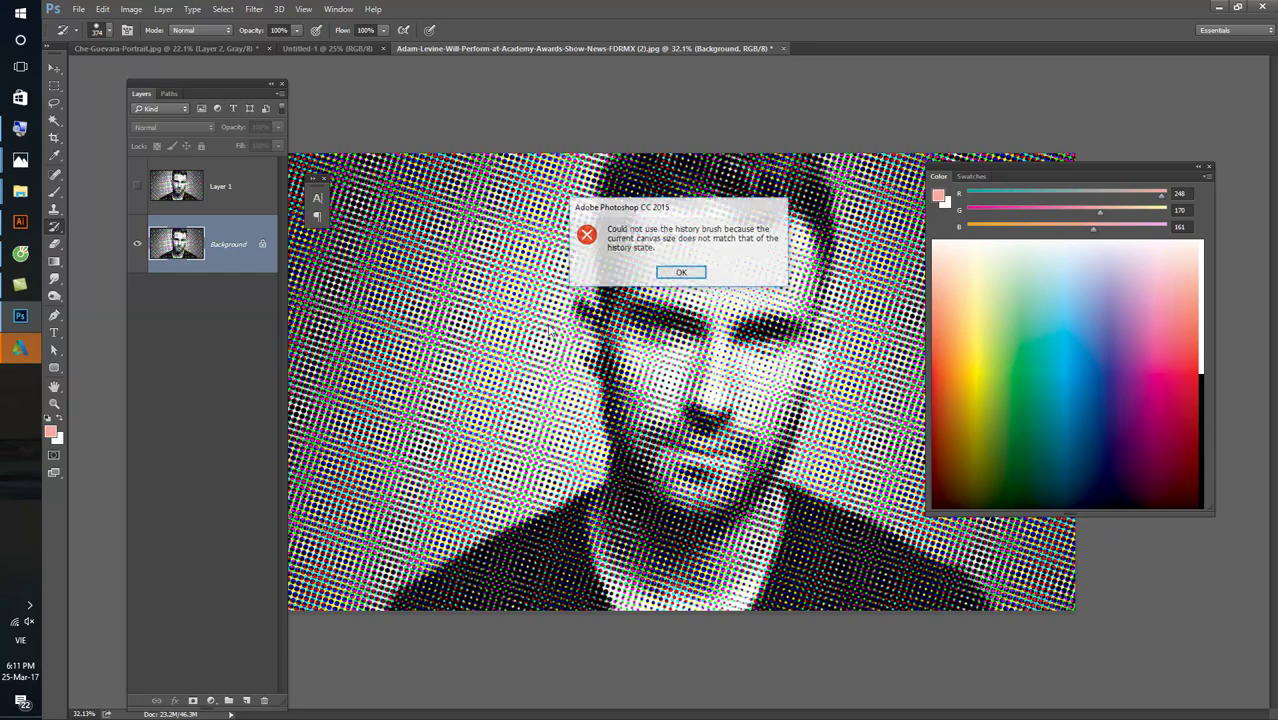
left_click(681, 272)
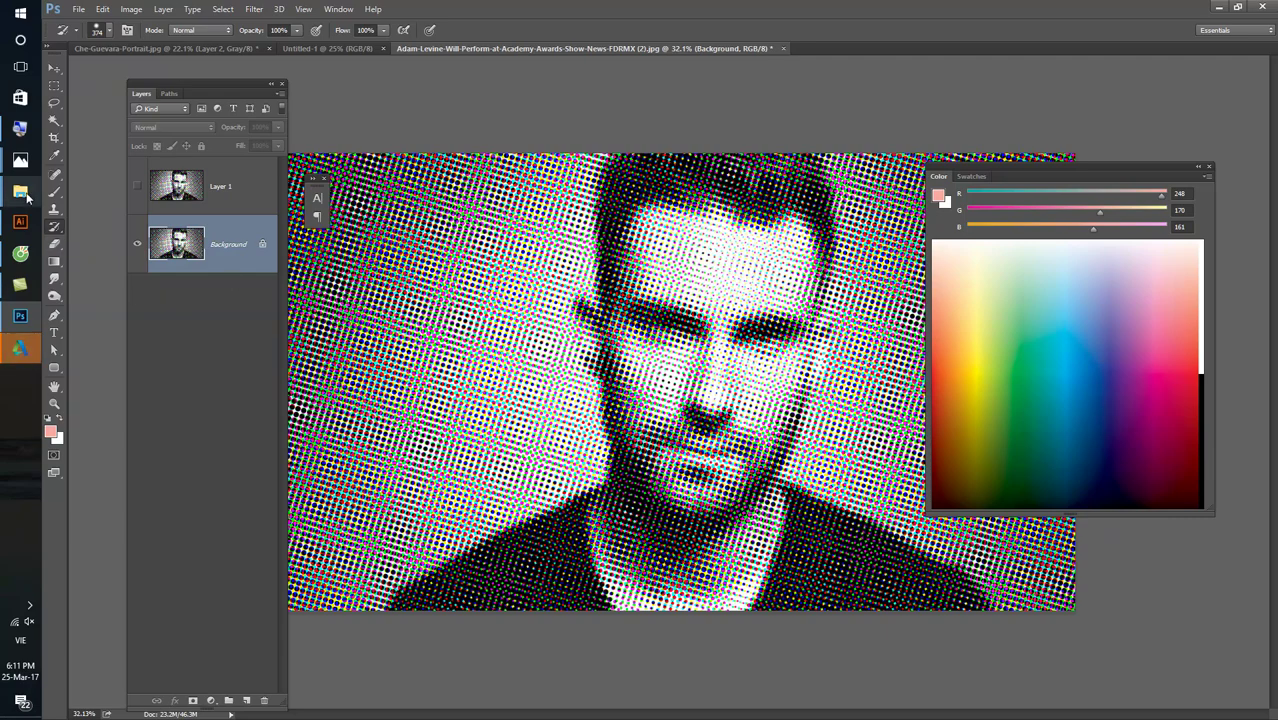
- Place the original portrait from the 2 BITMAP MODE folder and delete the halftone duplicate
left_click(80, 686)
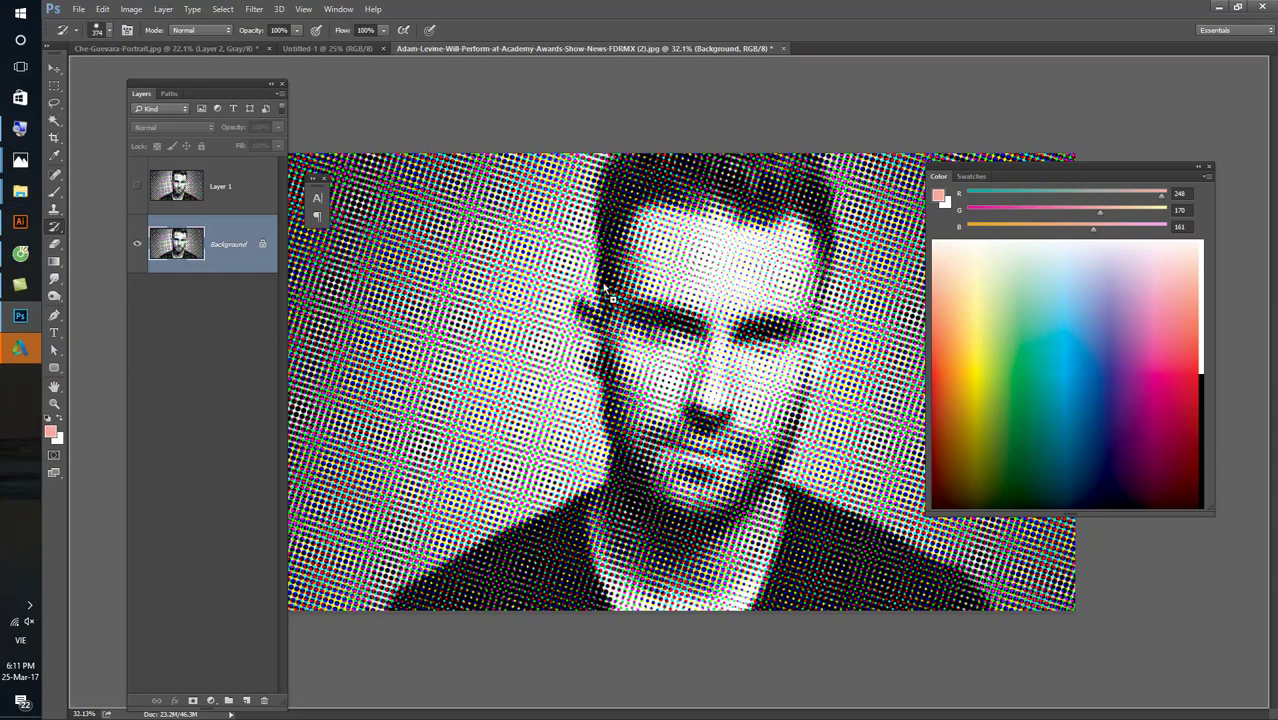
left_click_drag(389, 182, 603, 284)
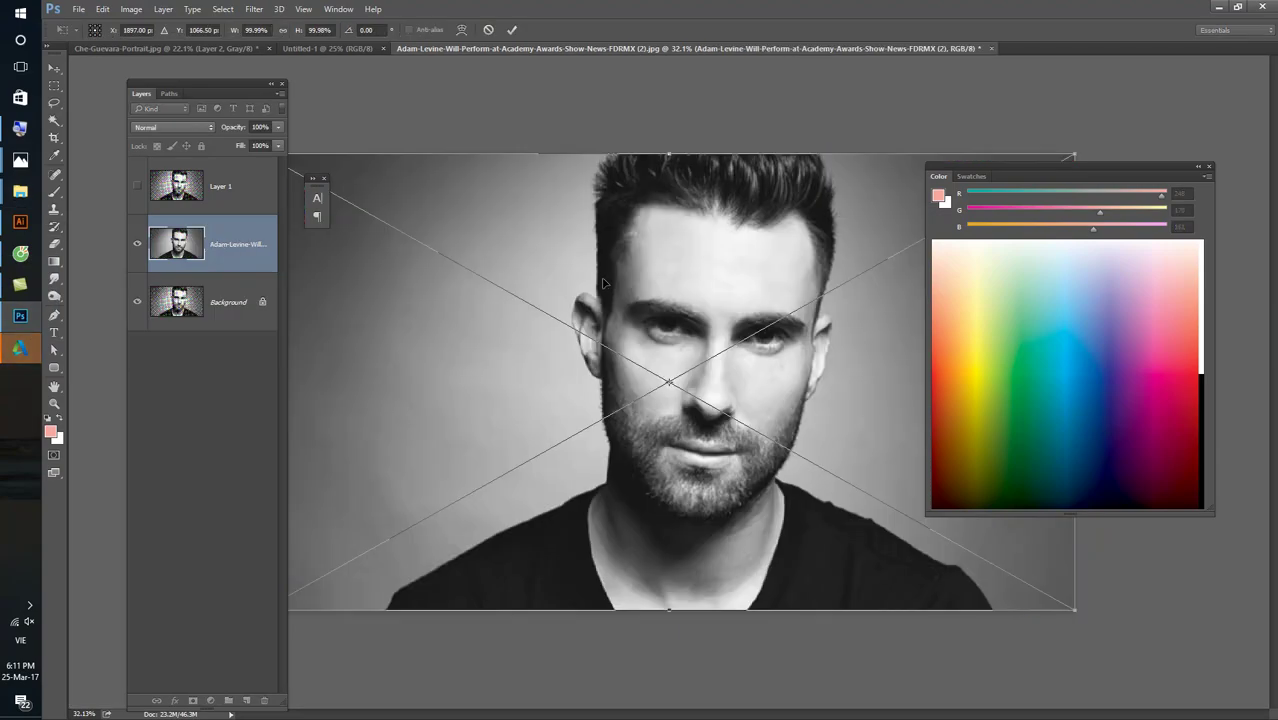
key("Return")
key("y")
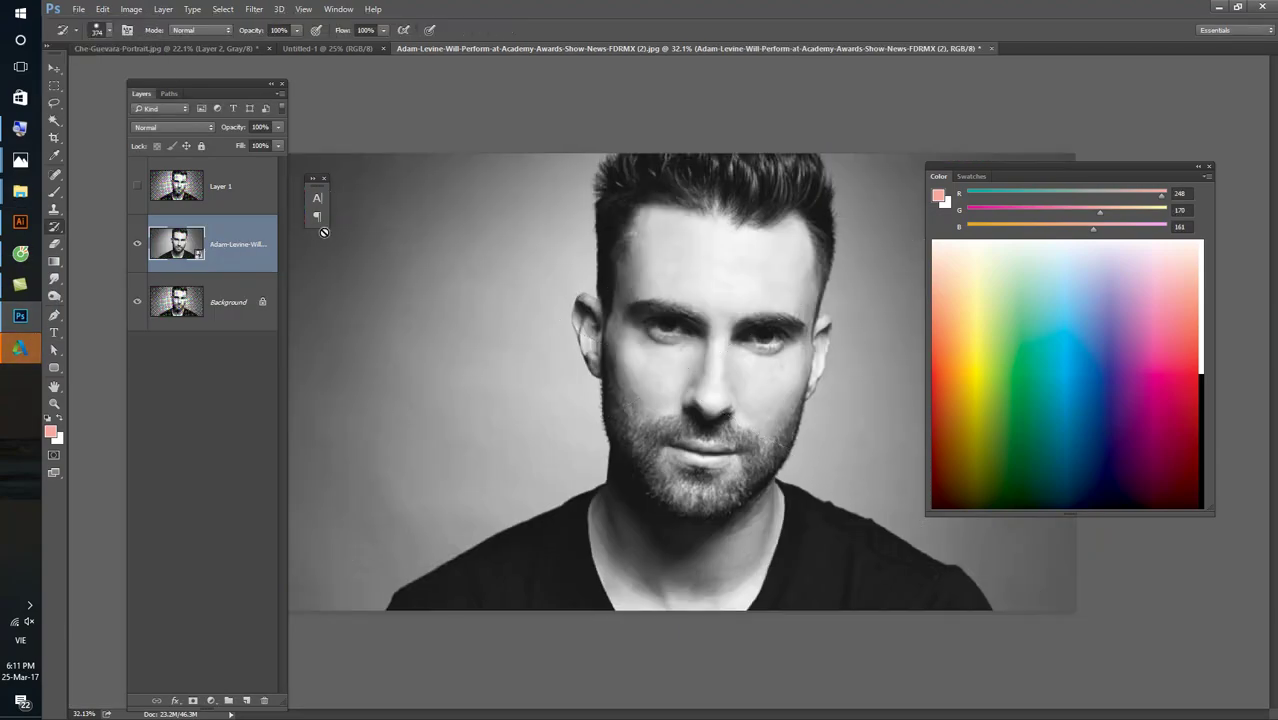
left_click(137, 185)
key("Delete")
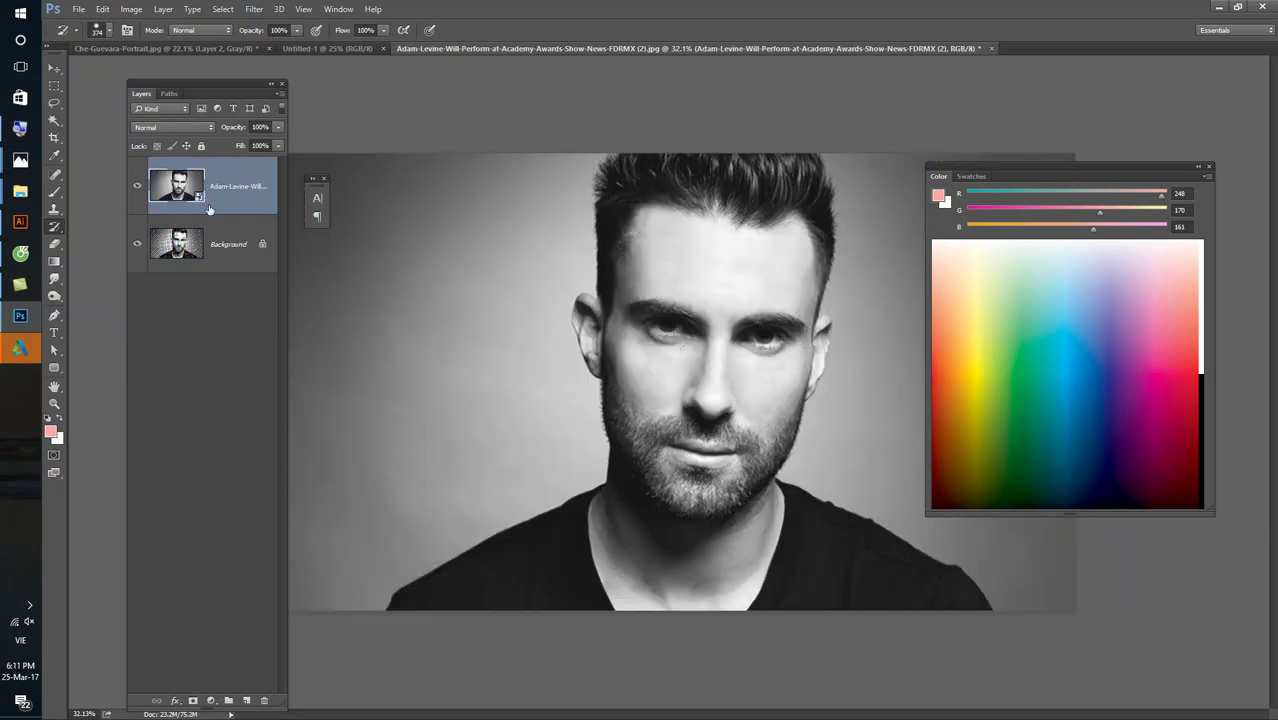
- Convert the halftone Background into Layer 0 and stack it above the photo layer
left_click(137, 187)
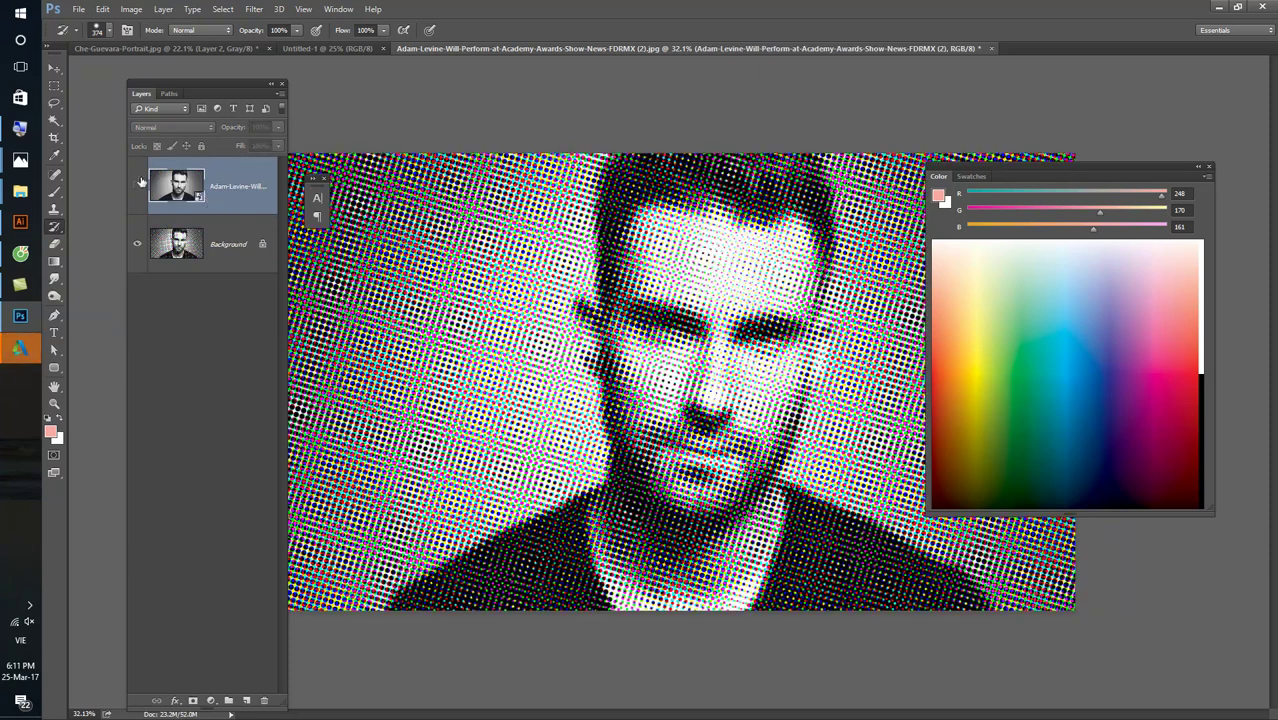
left_click_drag(1099, 174, 1123, 300)
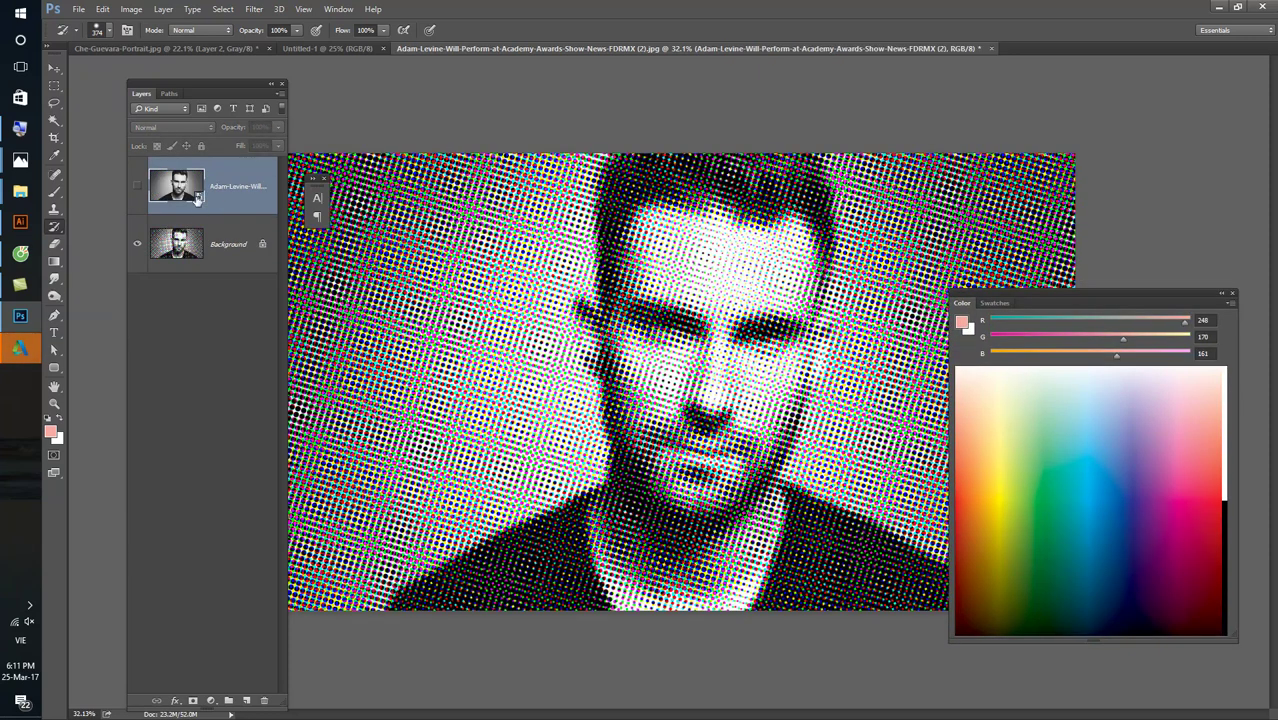
left_click(137, 187)
double_click(176, 244)
key("Return")
left_click_drag(228, 237, 236, 208)
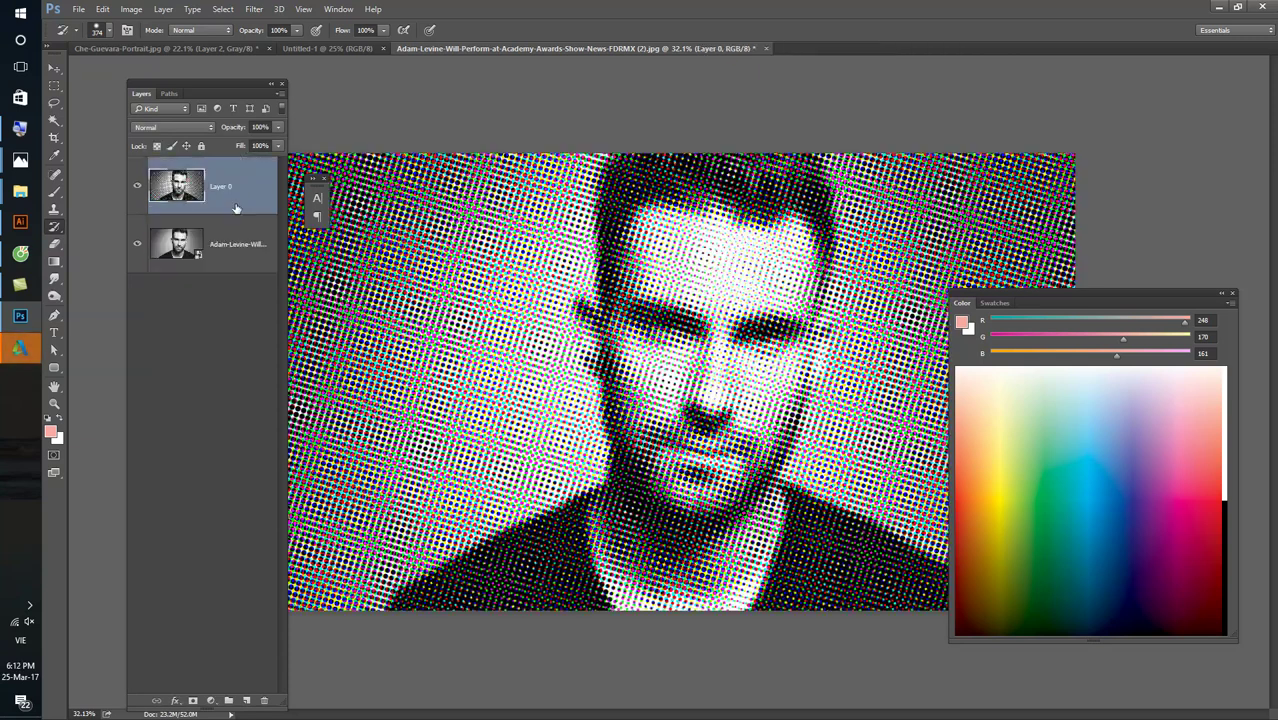
left_click(55, 104)
scroll(588, 384, "down", 1)
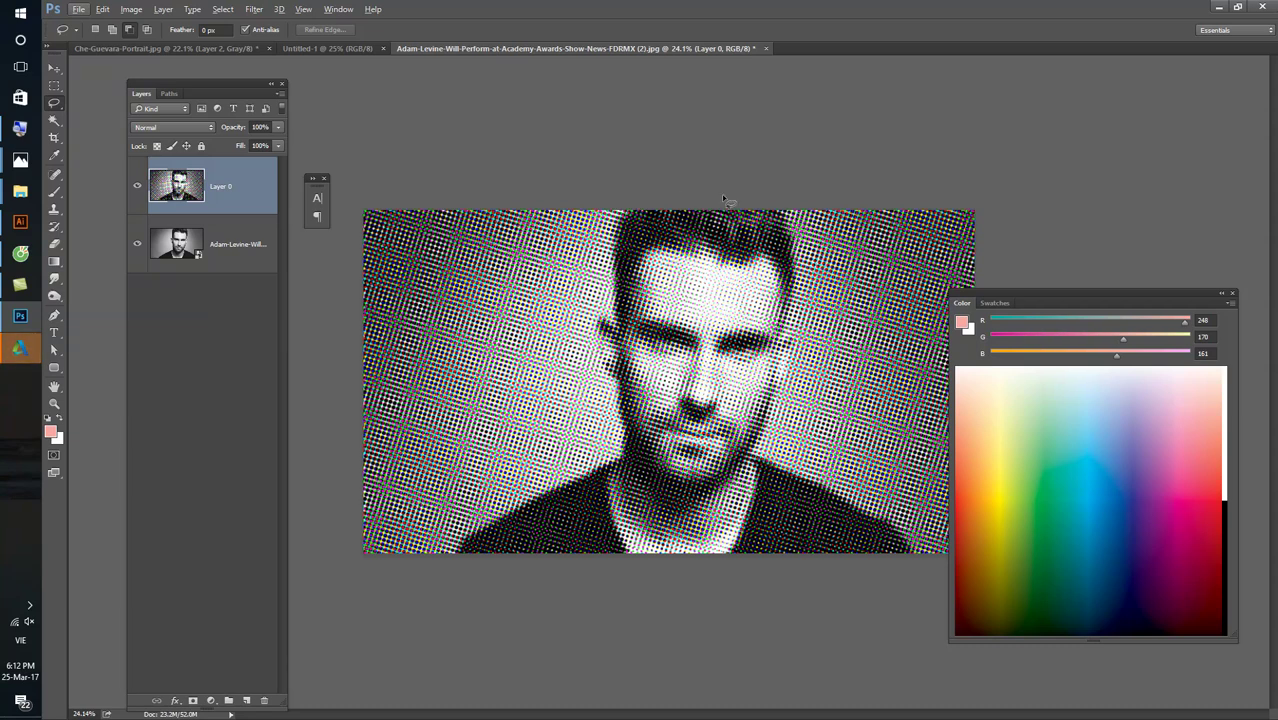
left_click_drag(720, 212, 334, 510)
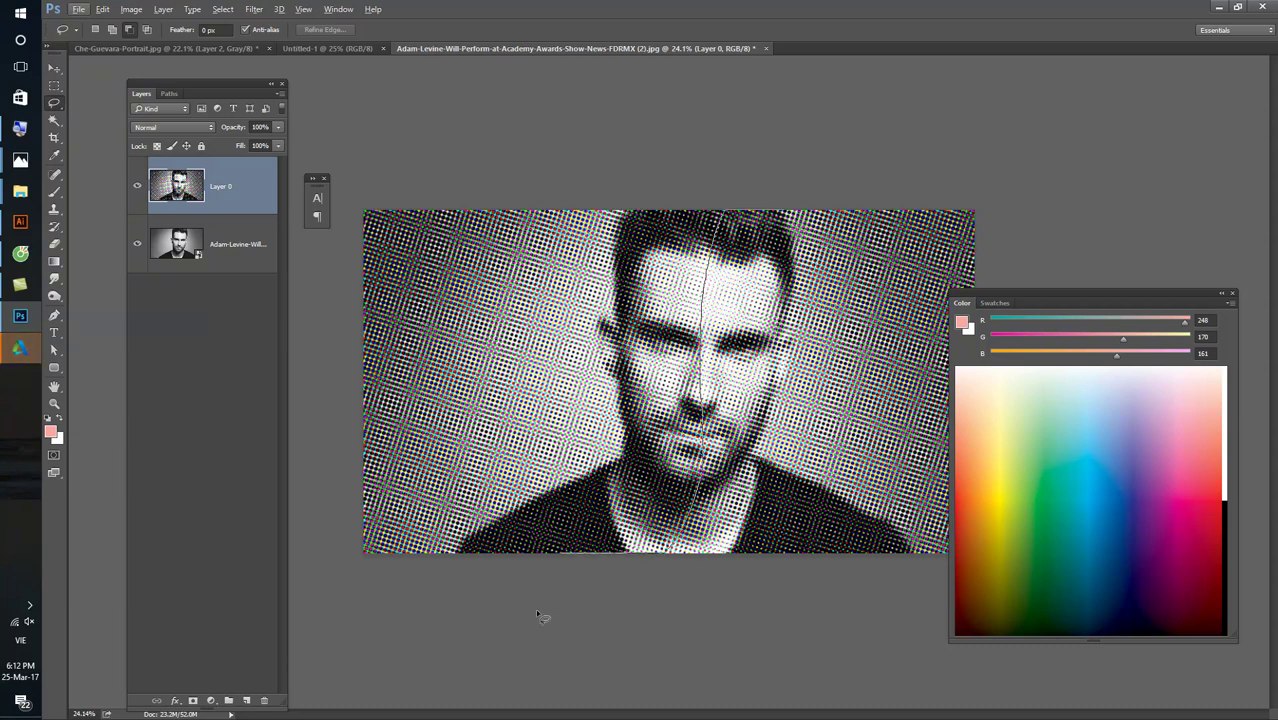
left_click_drag(334, 510, 740, 210)
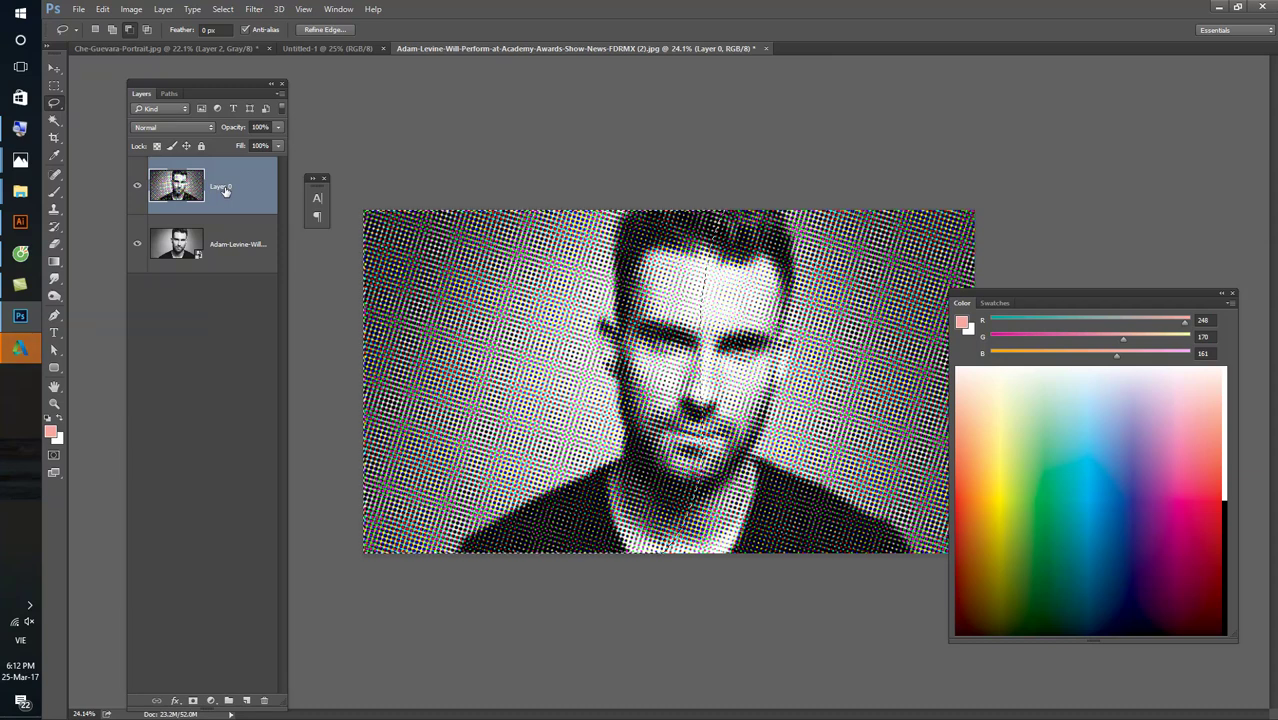
key("ctrl+j")
left_click(137, 243)
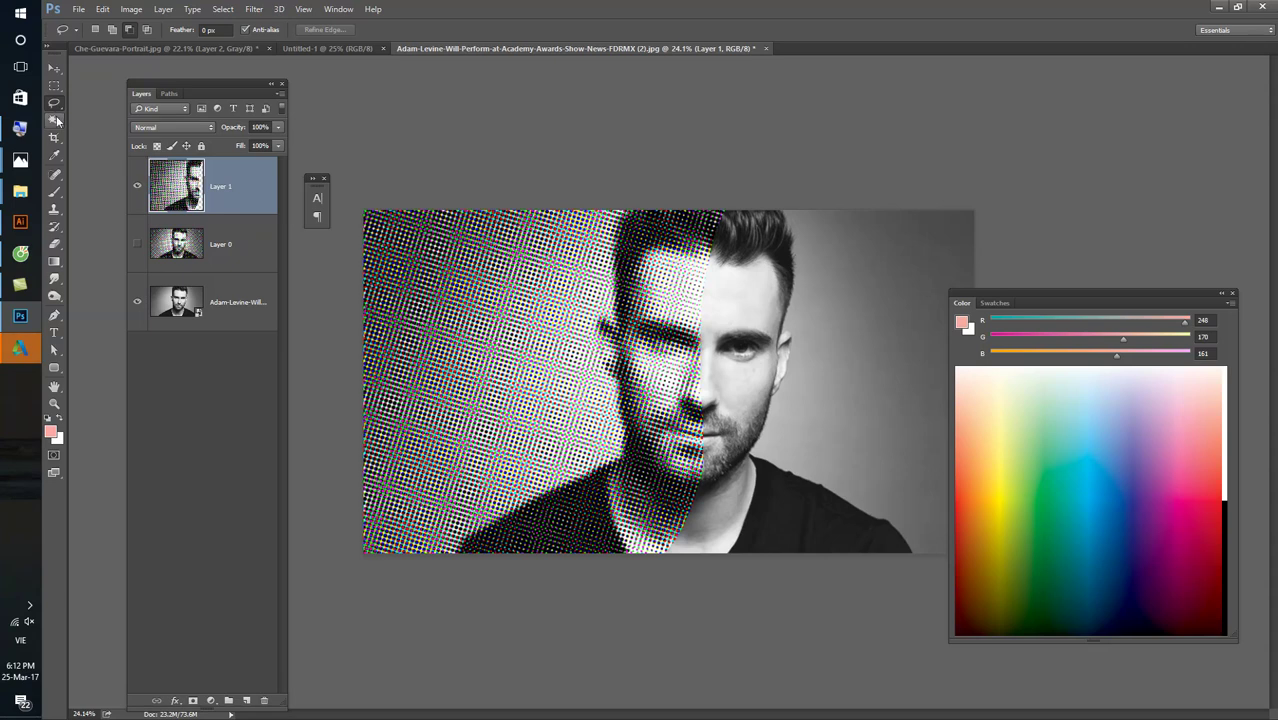
mouse_move(680, 208)
left_mouse_down()
mouse_move(660, 328)
mouse_move(556, 188)
mouse_move(659, 191)
left_mouse_up()
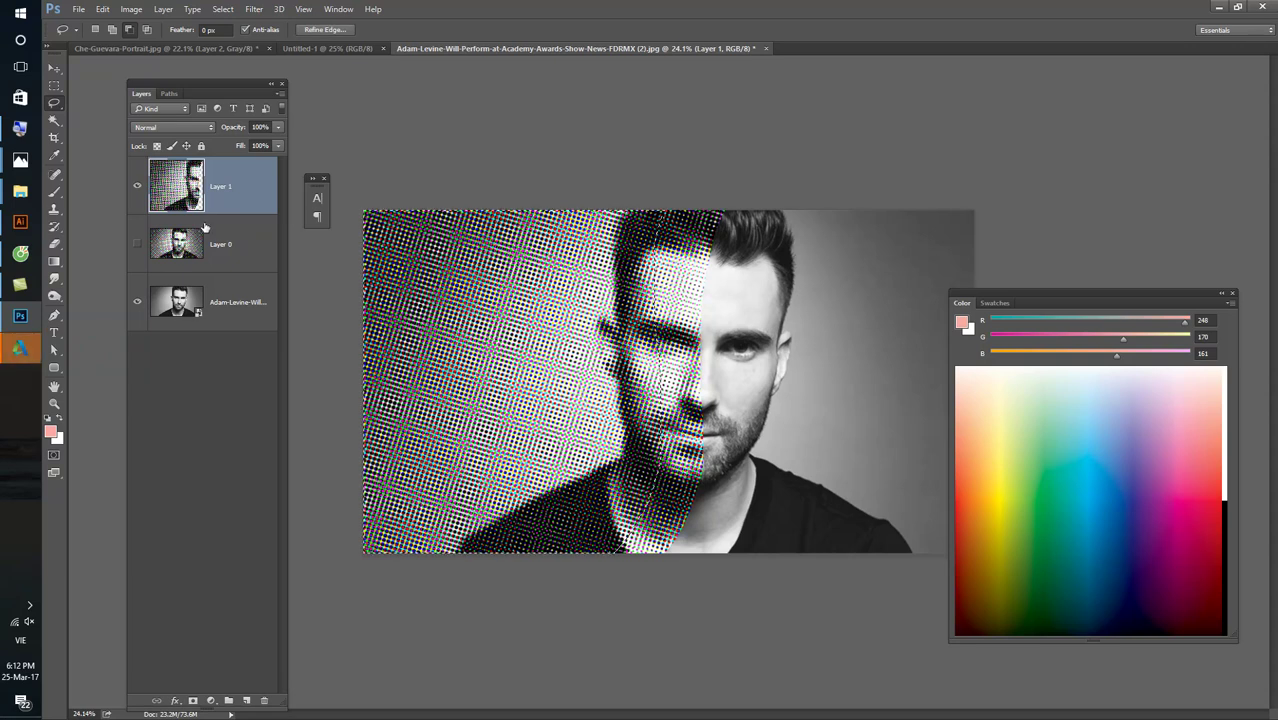
key("Delete")
key("ctrl+d")
key("v")
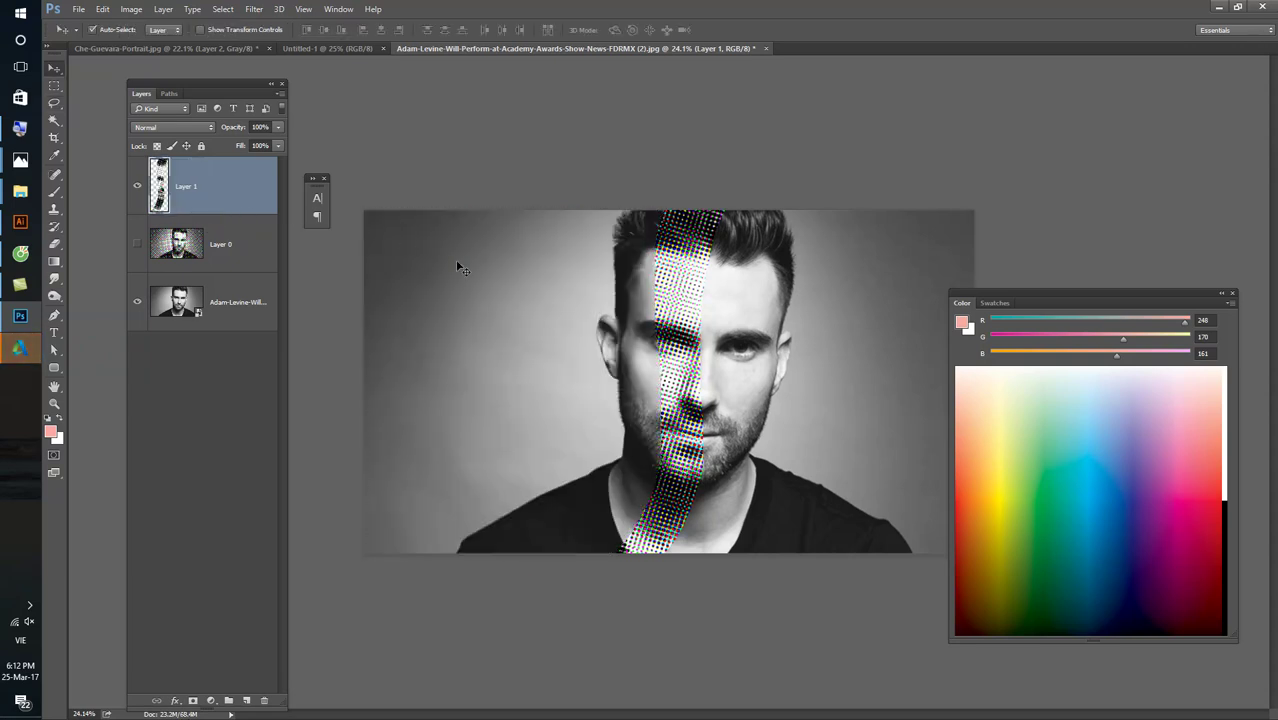
scroll(768, 370, "up", 2)
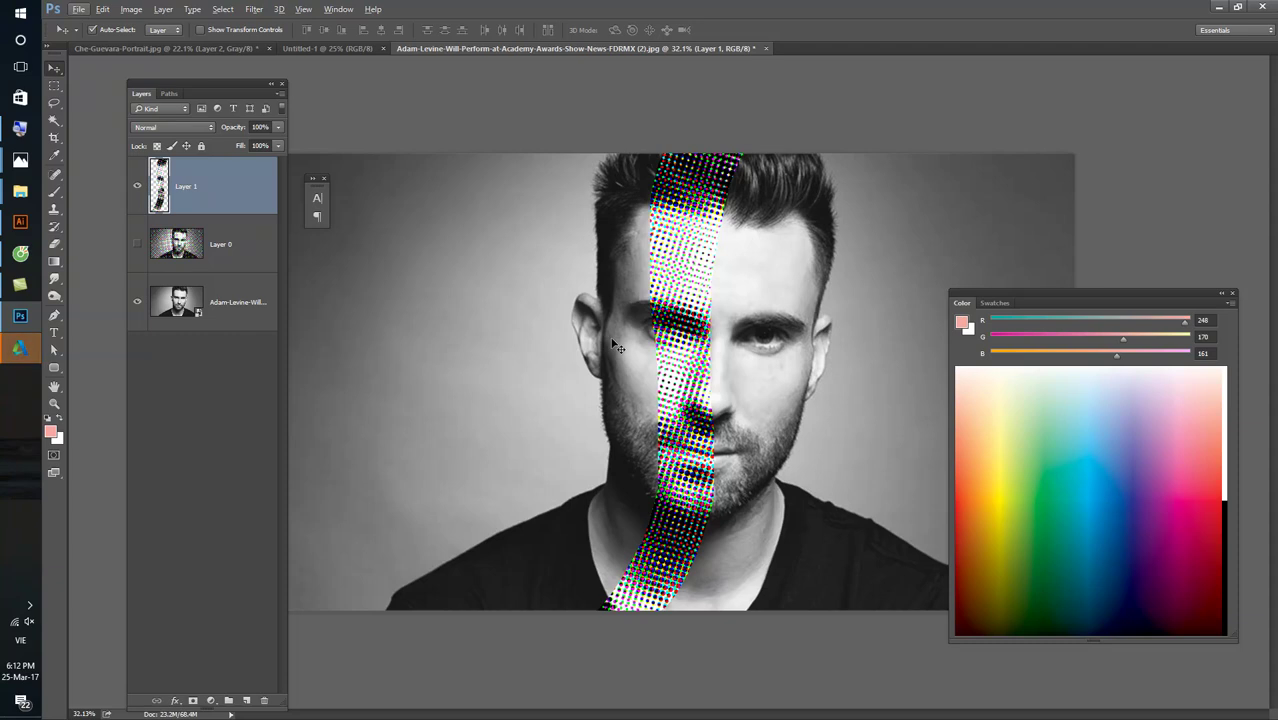
key("alt+[")
key("t")
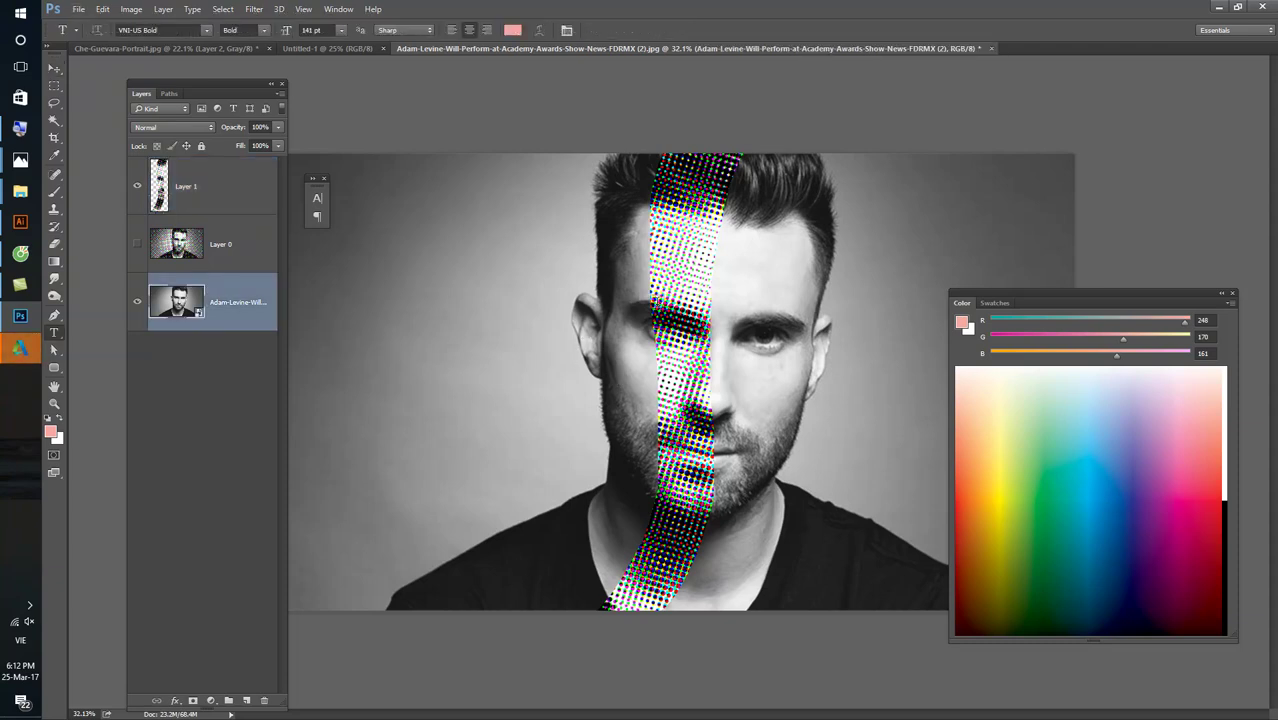
key("ctrl+alt+z")
key("ctrl+alt+z")
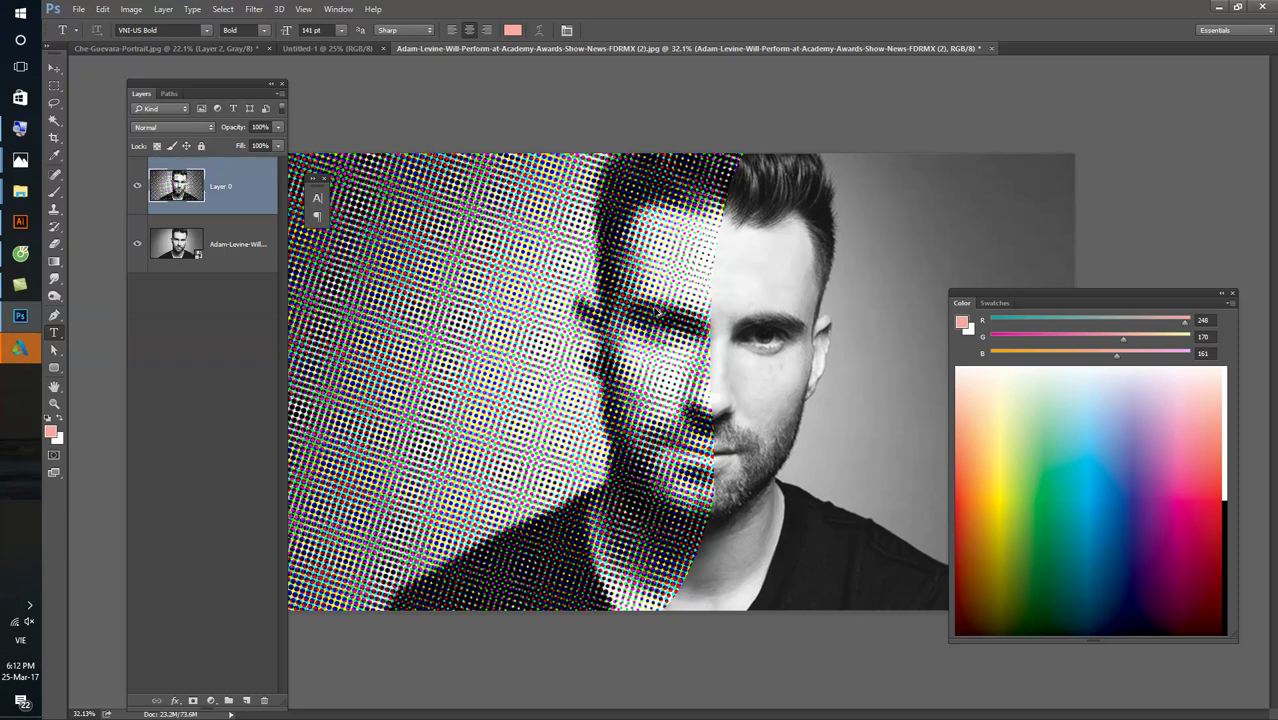
key("r")
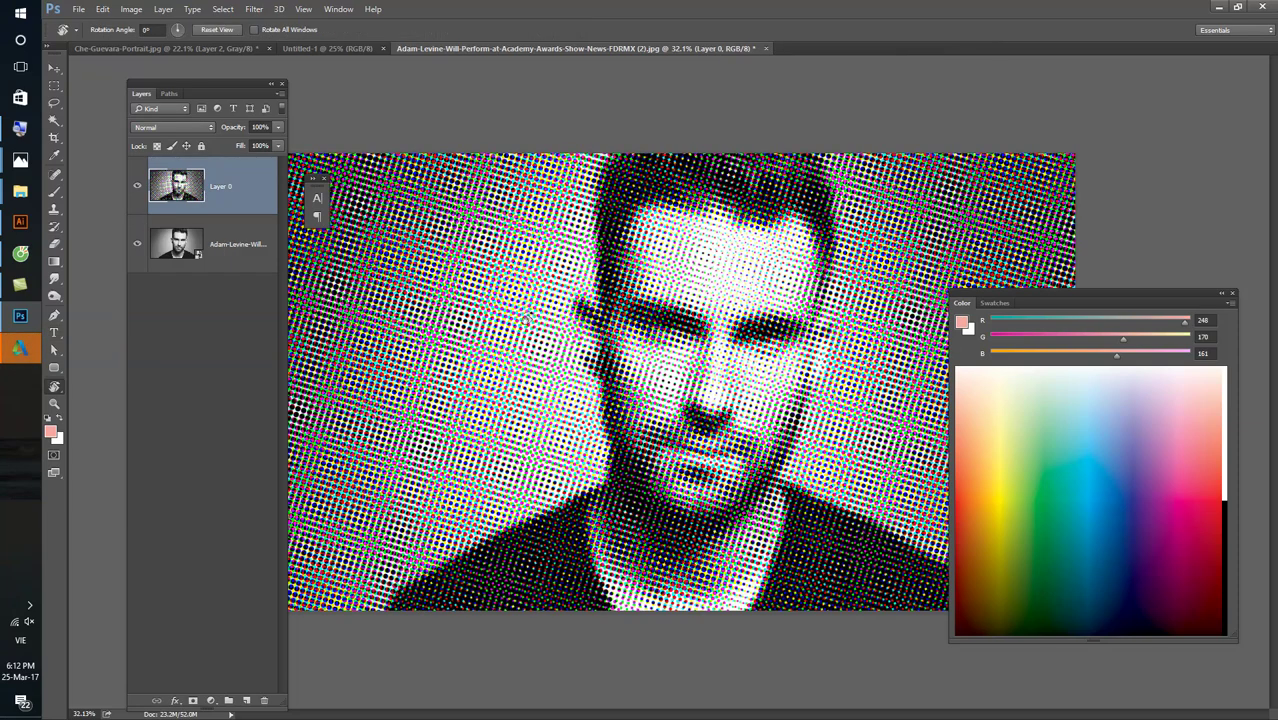
- In Cốc Cốc, search Google for 'color halftone' and switch to image results
left_click(30, 258)
left_click(415, 9)
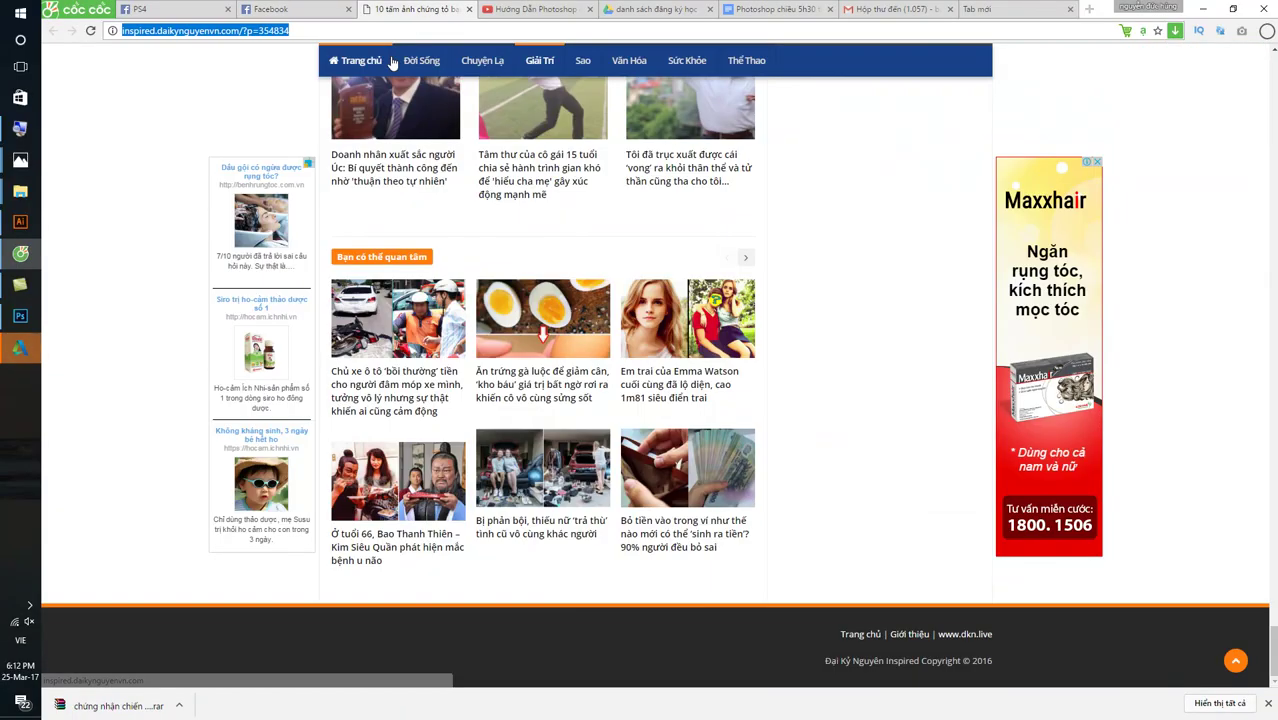
type("color j")
key("BackSpace")
type("ha")
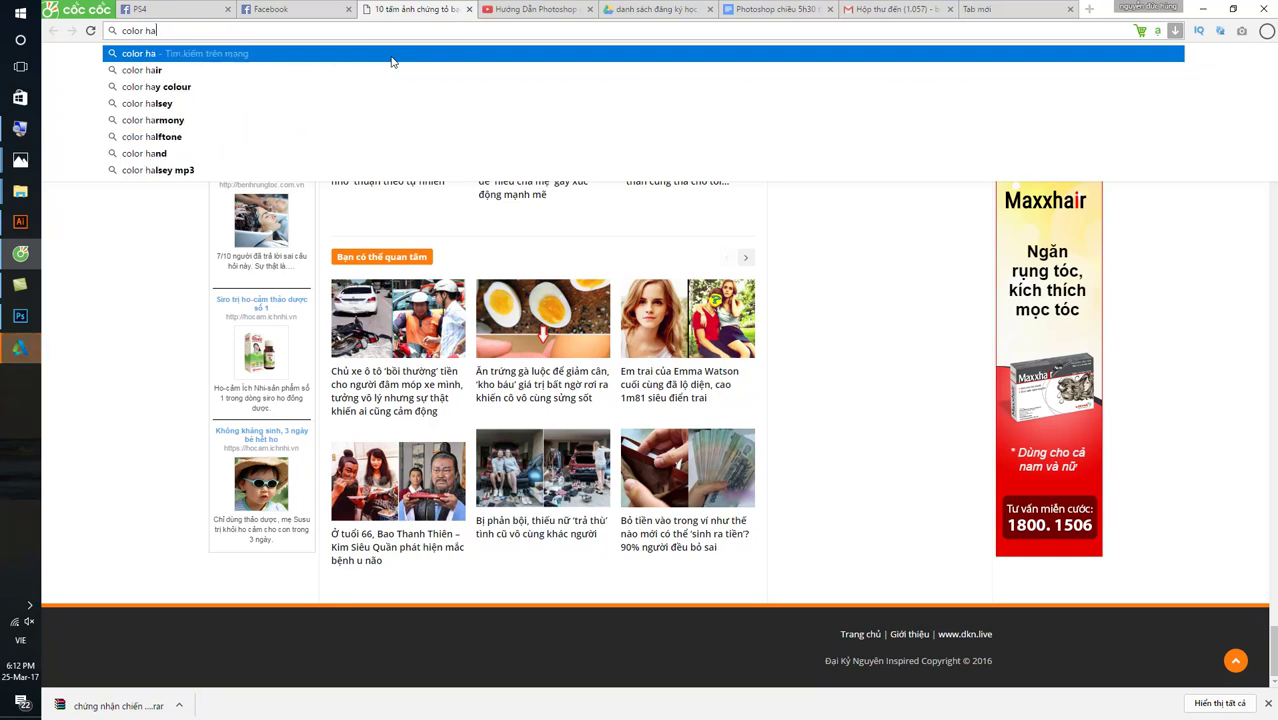
type("lf")
key("Down")
key("Return")
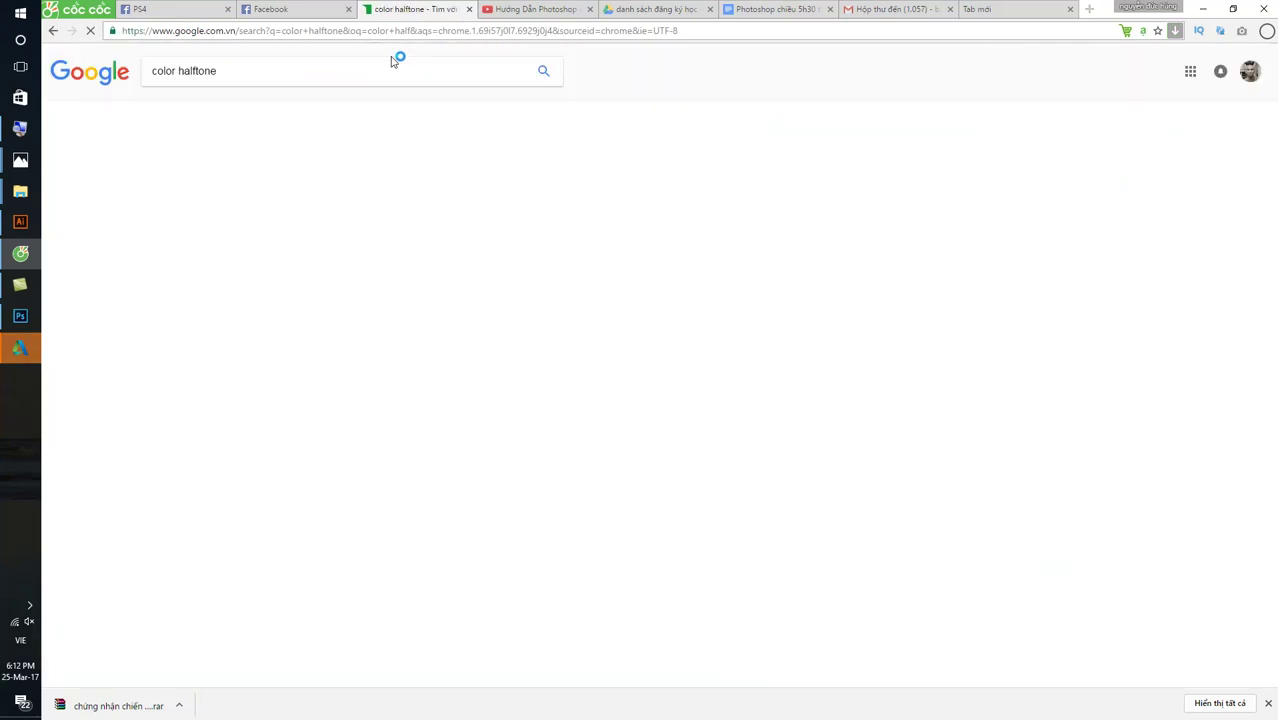
left_click(222, 113)
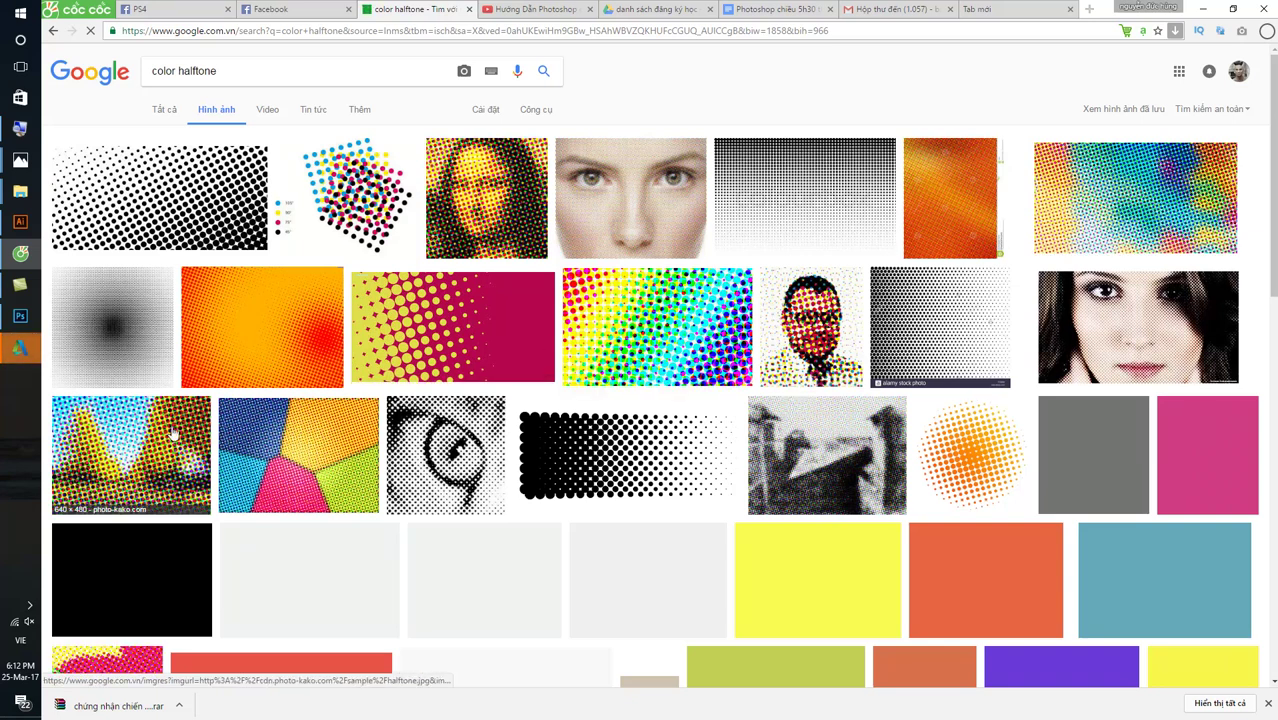
- Scroll through the color halftone example images, then reveal the desktop
scroll(622, 340, "down", 1)
scroll(847, 344, "down", 2)
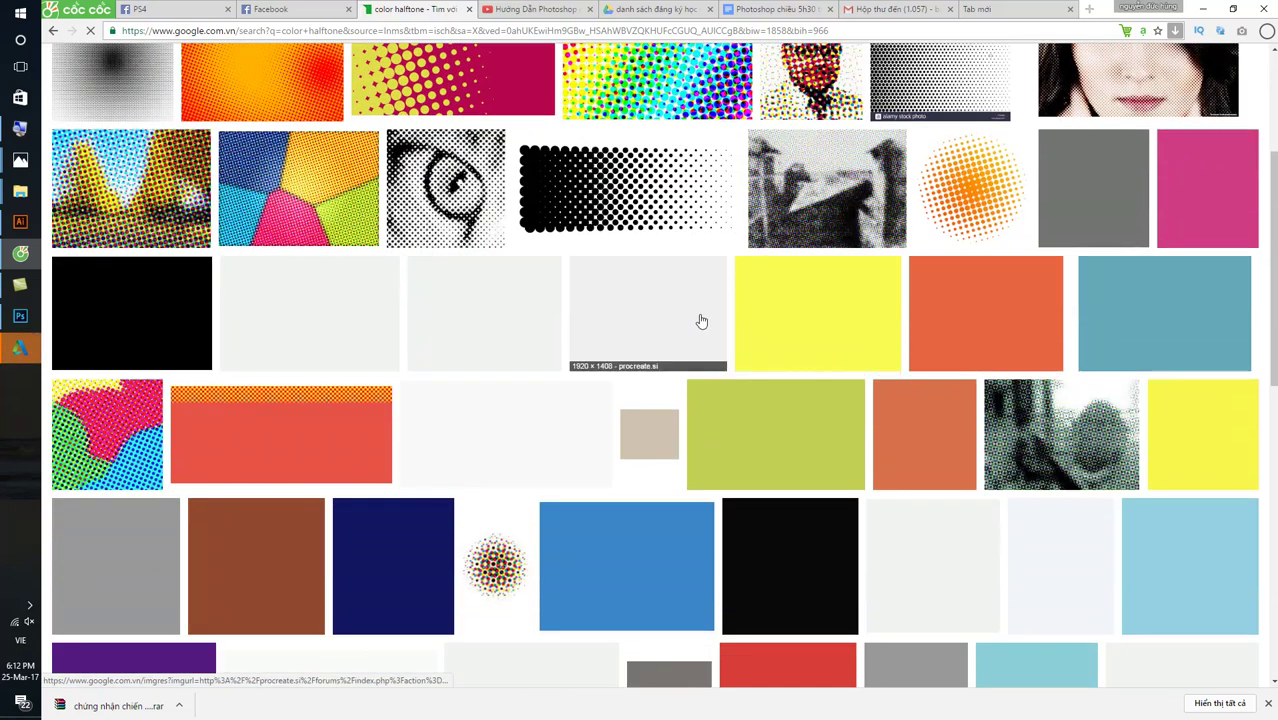
scroll(700, 320, "up", 2)
scroll(693, 300, "up", 2)
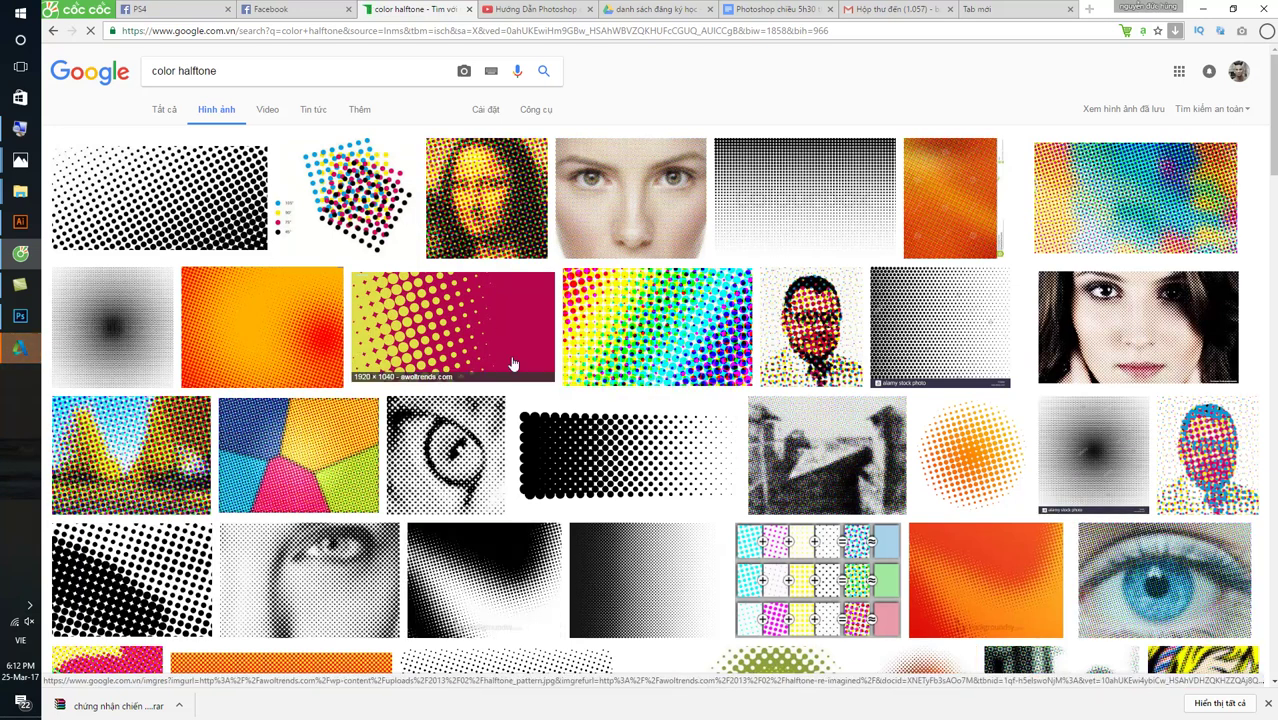
scroll(520, 360, "down", 2)
scroll(860, 333, "down", 2)
scroll(860, 333, "down", 3)
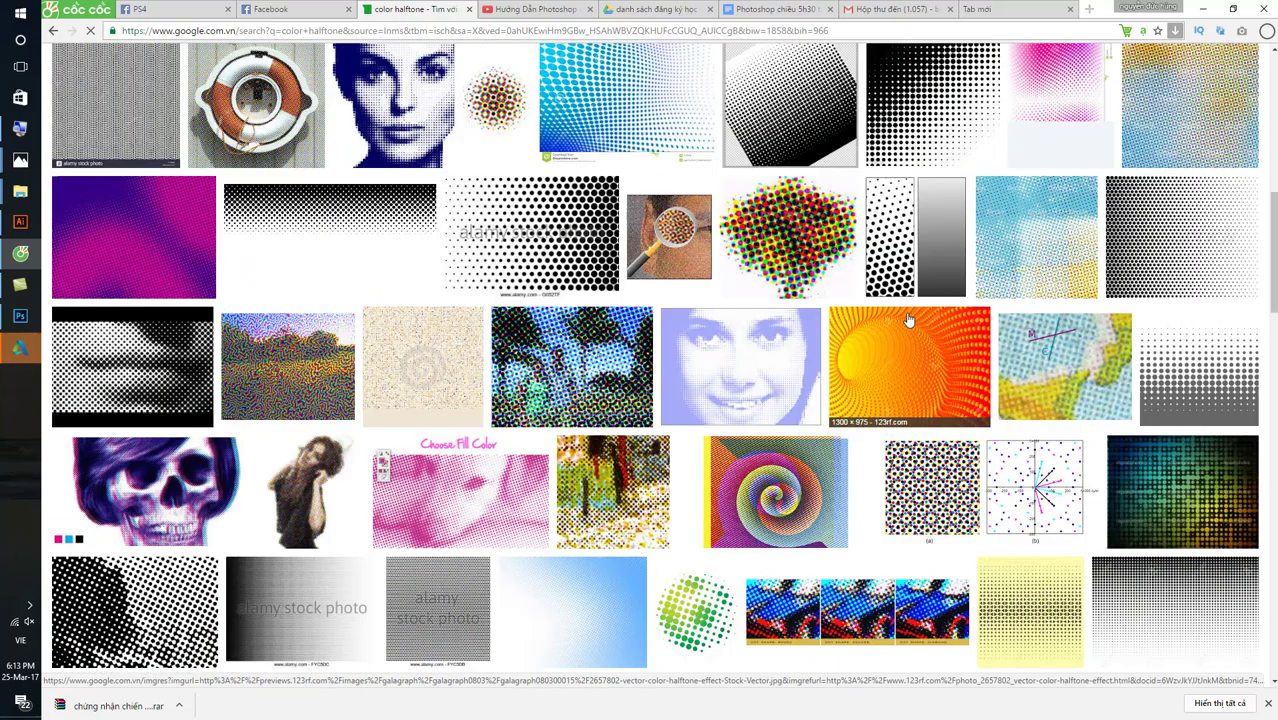
scroll(1207, 163, "up", 2)
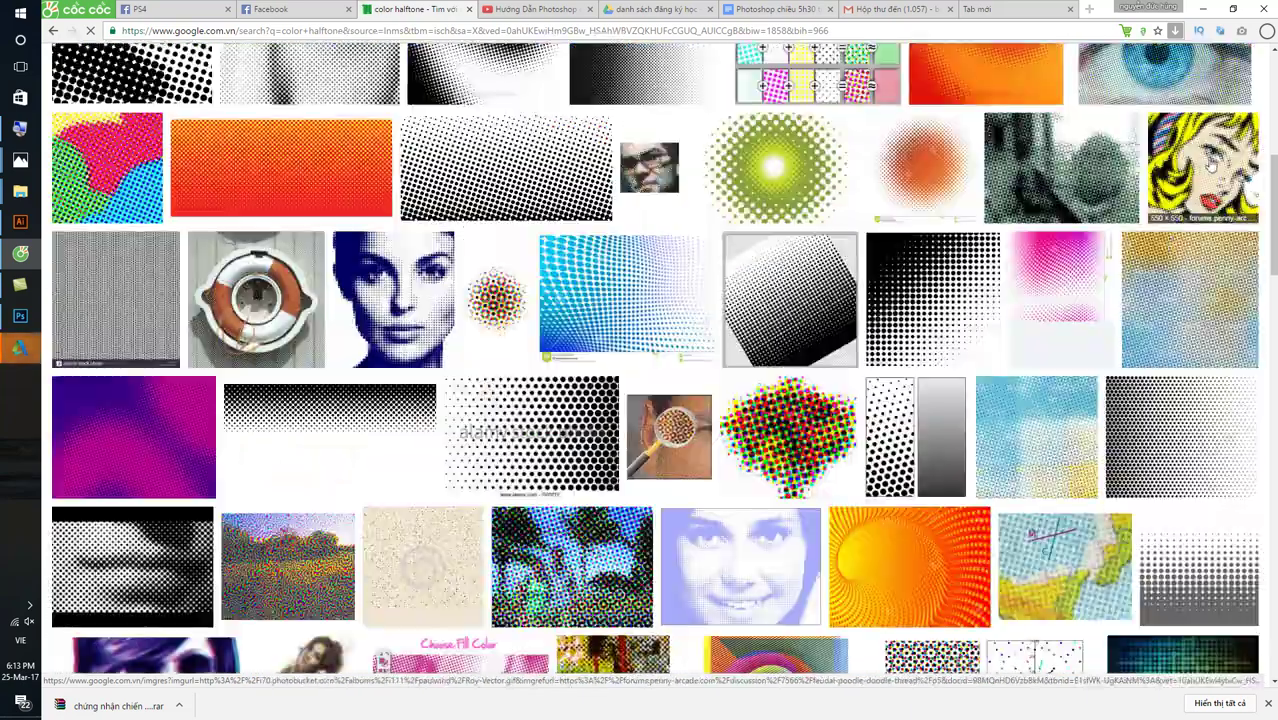
scroll(918, 348, "down", 2)
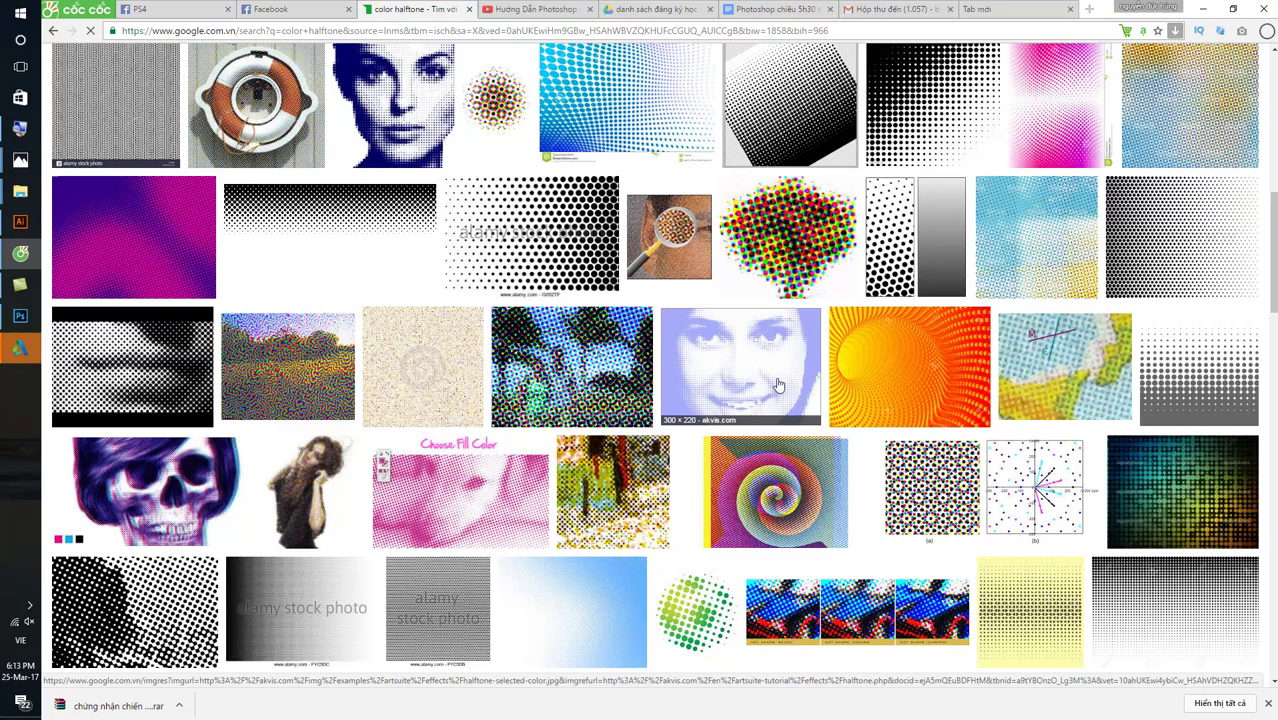
scroll(775, 380, "down", 2)
scroll(775, 380, "down", 3)
scroll(773, 380, "down", 2)
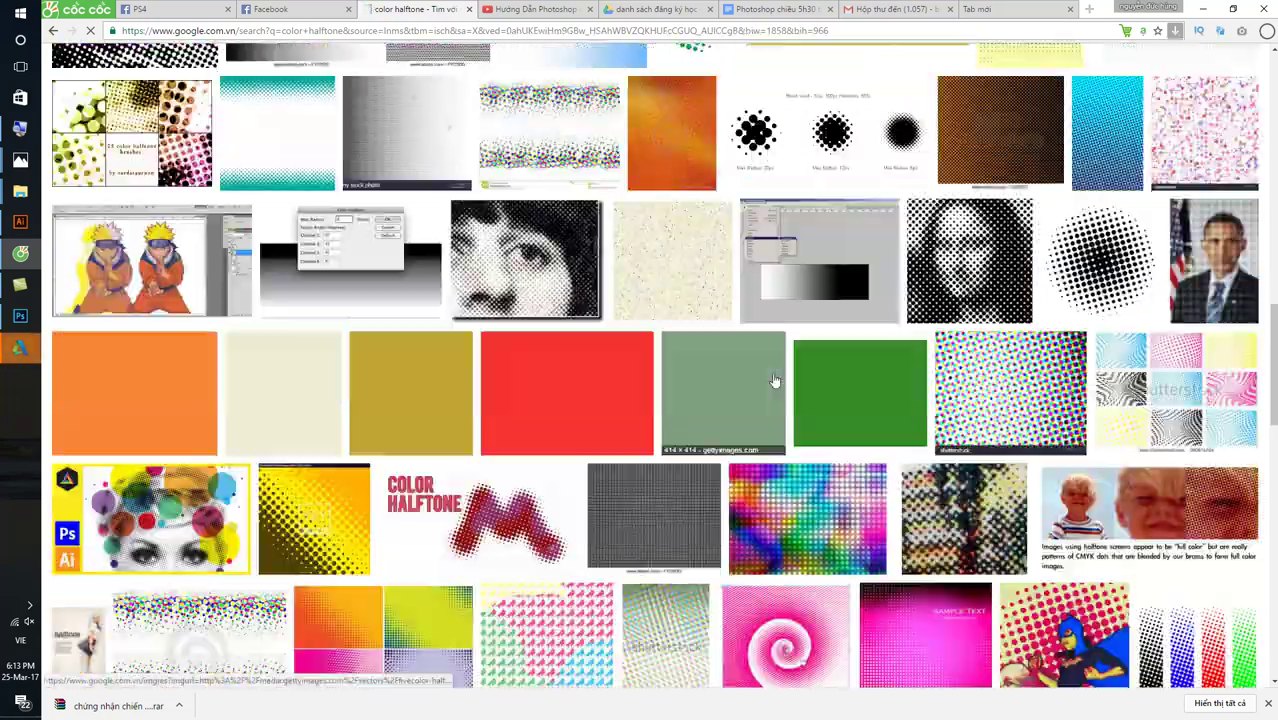
scroll(770, 382, "down", 2)
scroll(762, 385, "down", 2)
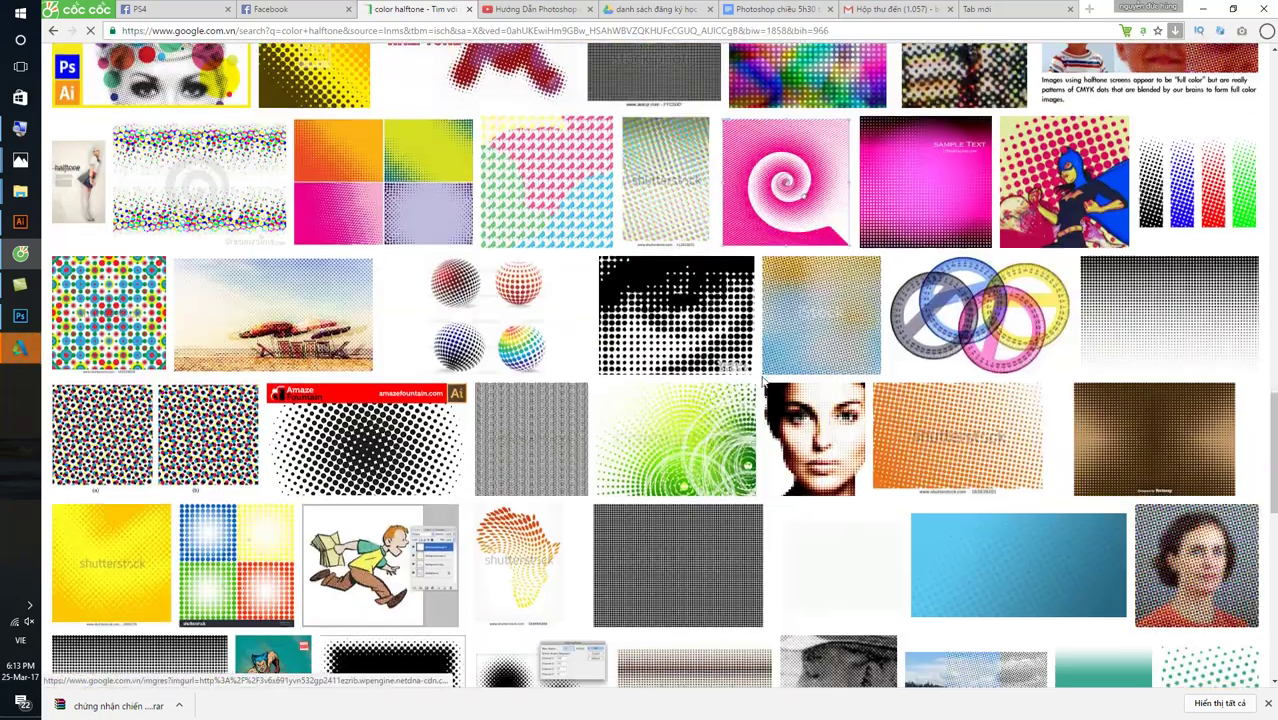
key("super+d")
- Move from the 2 BITMAP MODE folder up to BÀI TẬP and select the CANVASIZE folder
key("super+e")
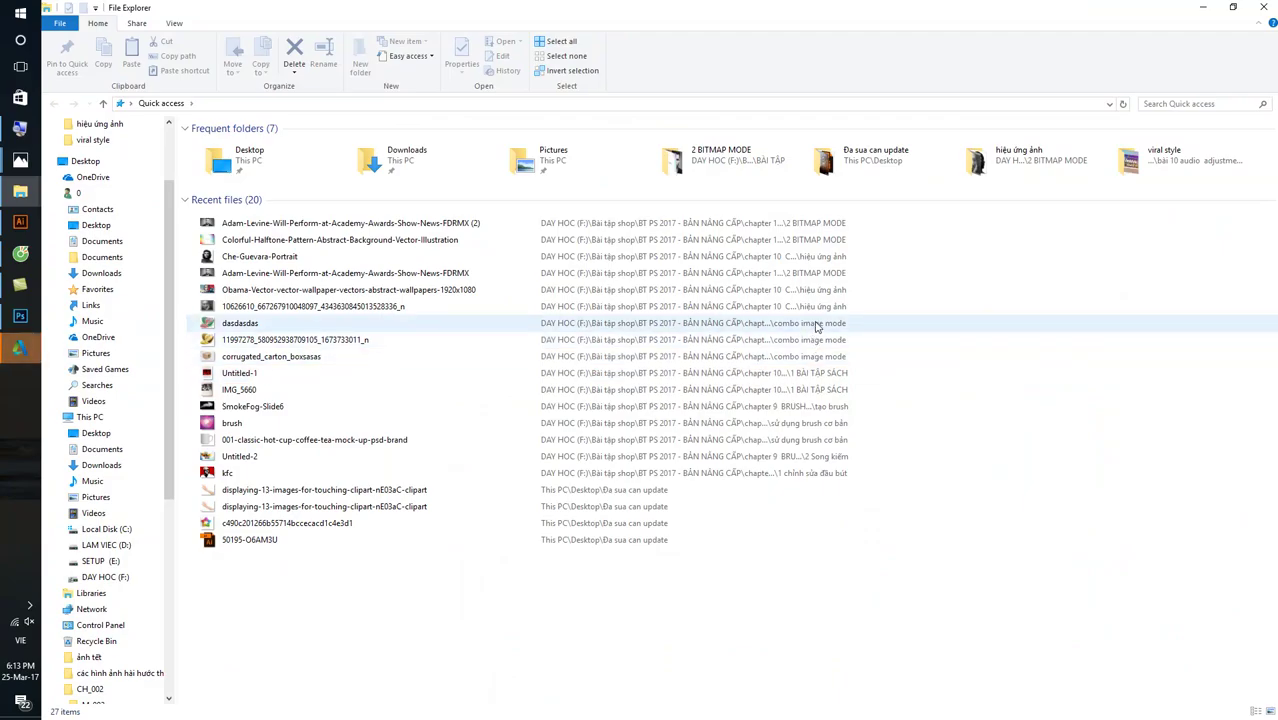
left_click(1264, 9)
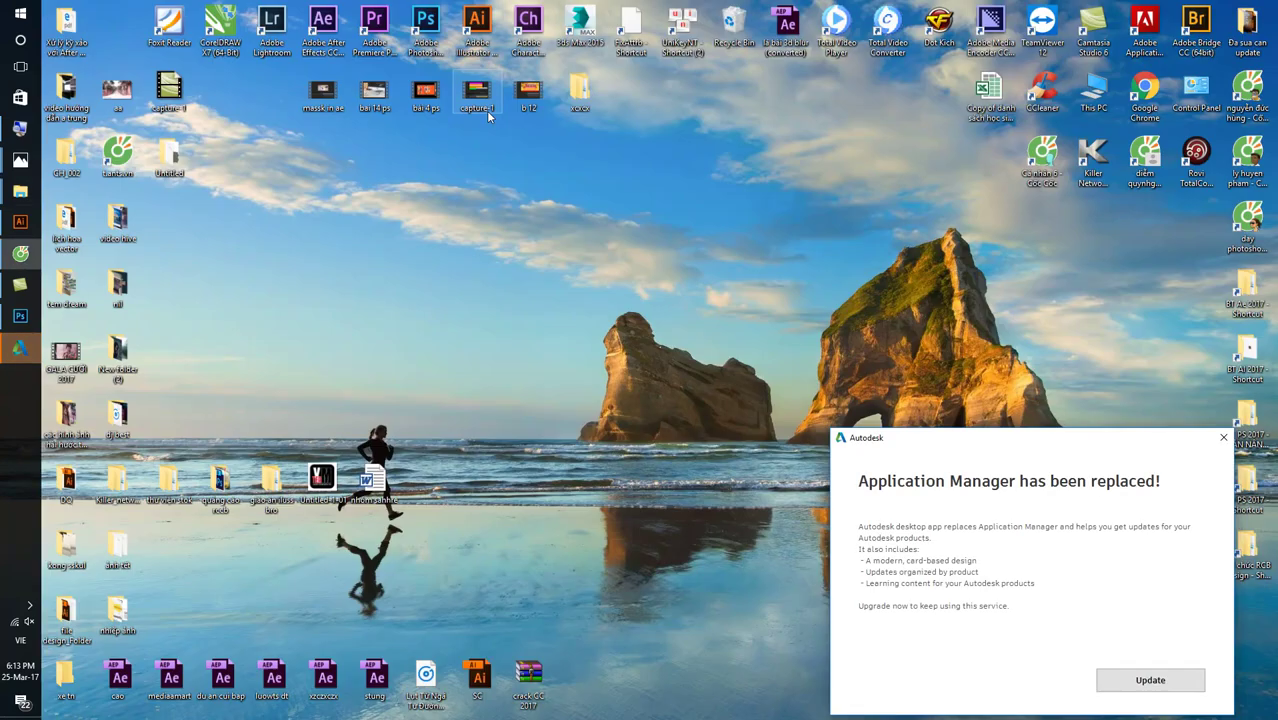
mouse_move(20, 191)
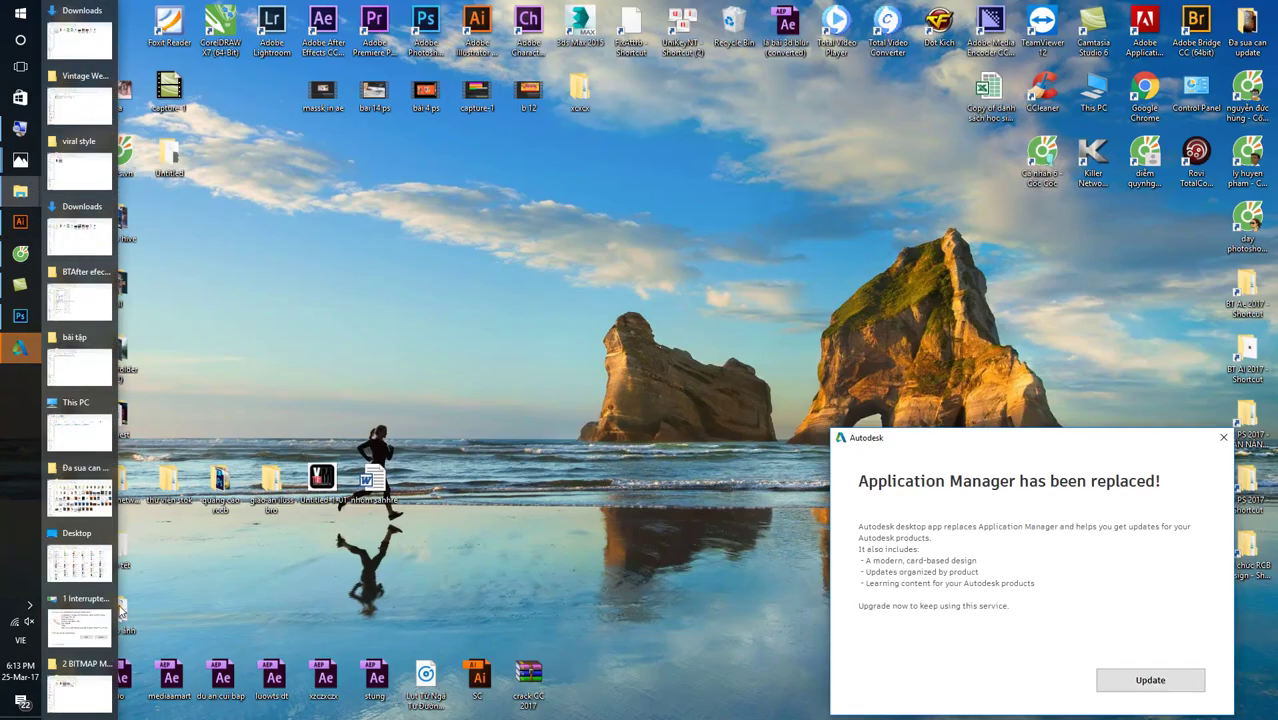
left_click(80, 640)
left_click(386, 267)
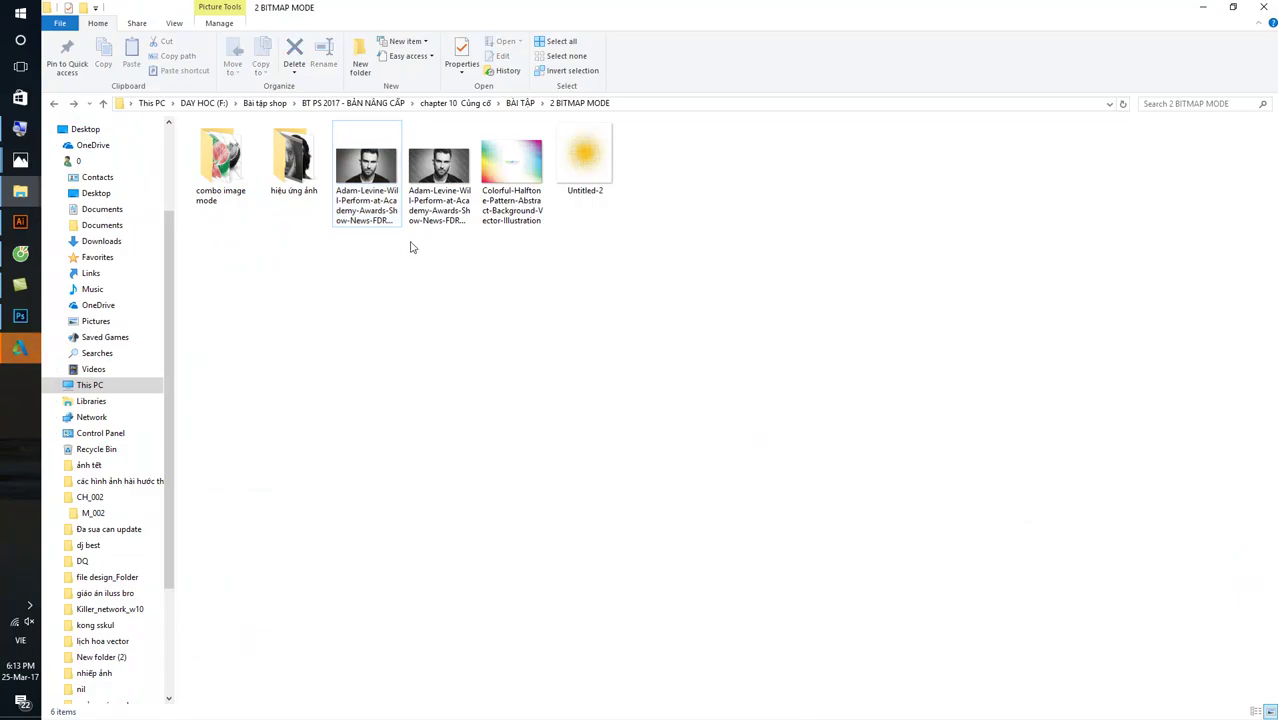
key("BackSpace")
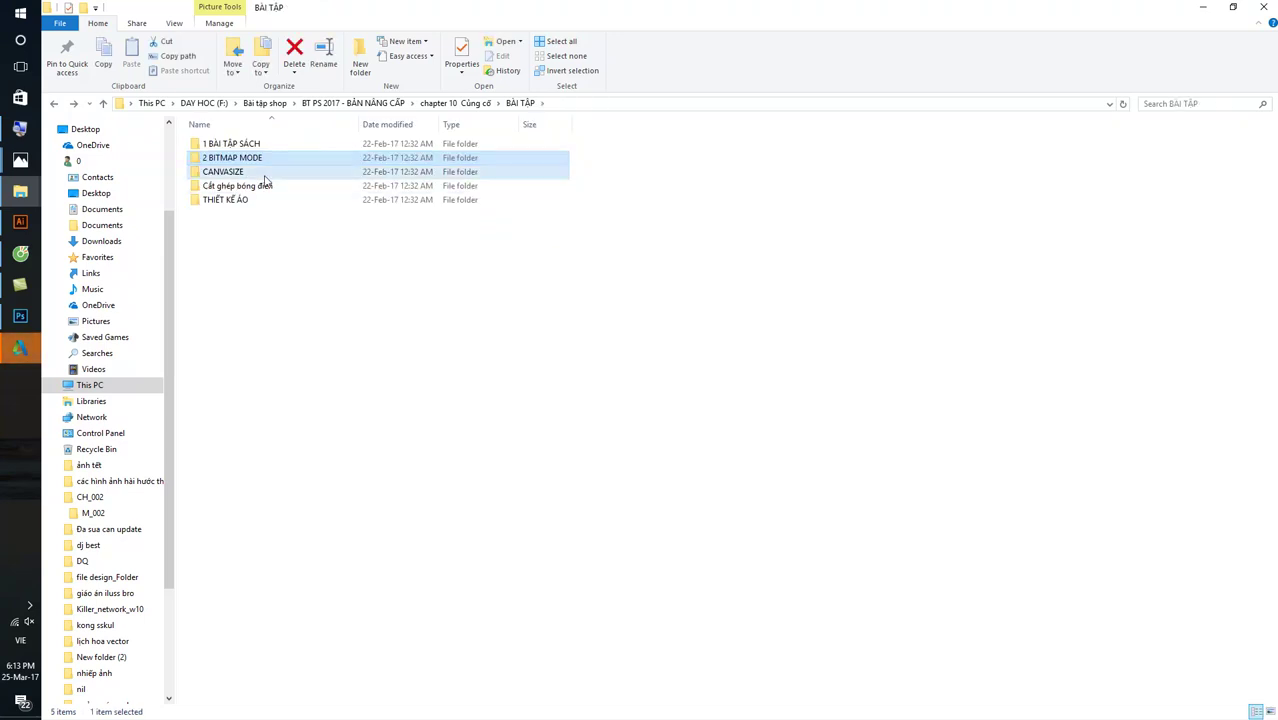
left_click(266, 174)
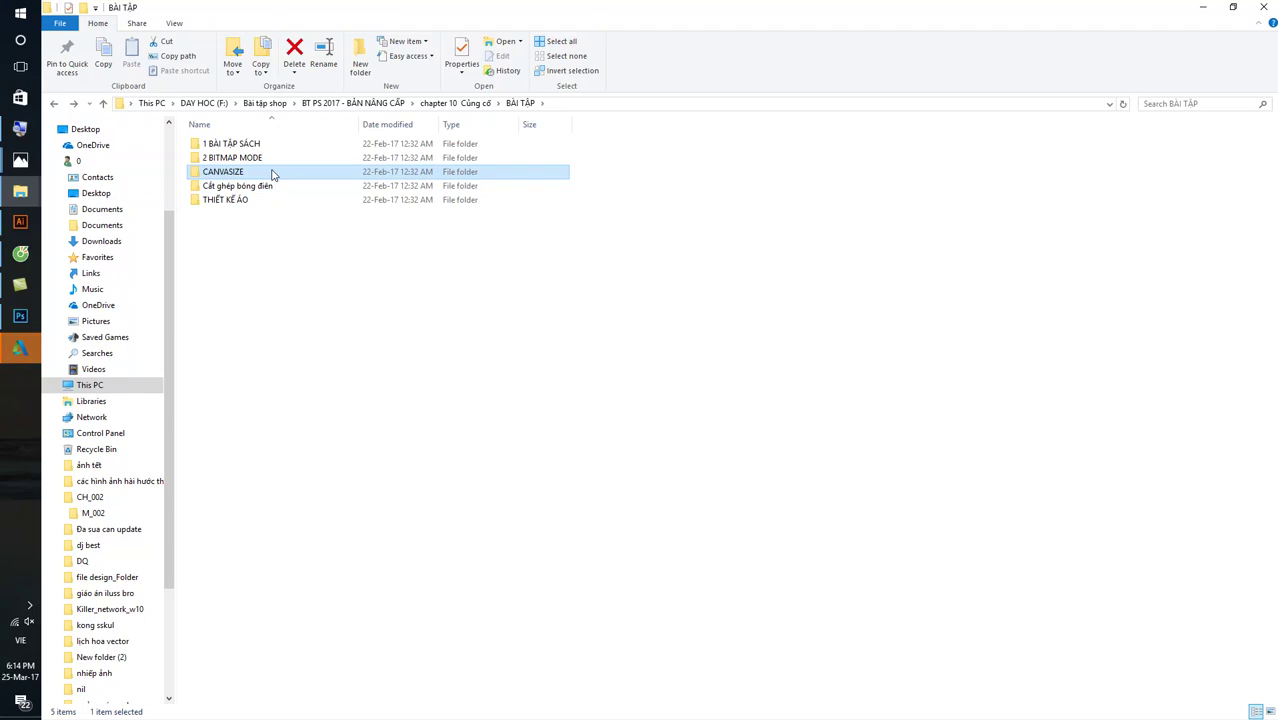
- In the CANVASIZE folder, preview DSC_2082 in Photos, then open hae.psd in Photoshop
double_click(273, 175)
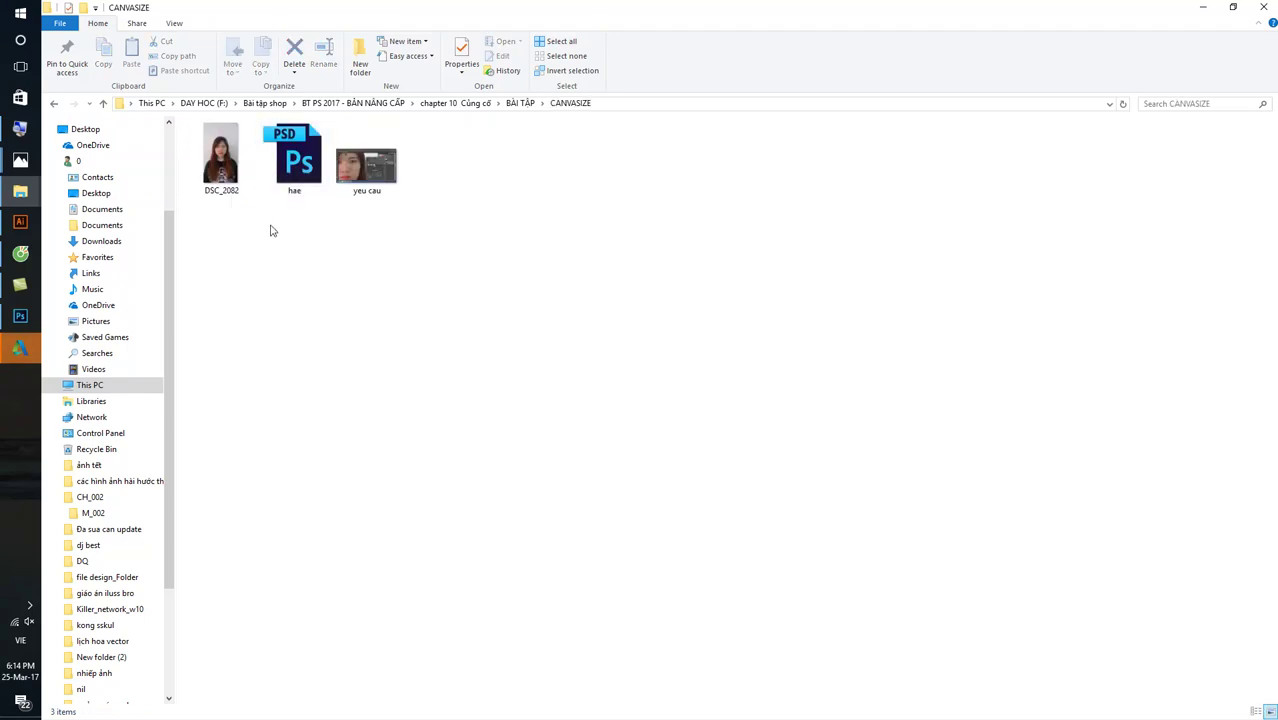
double_click(224, 174)
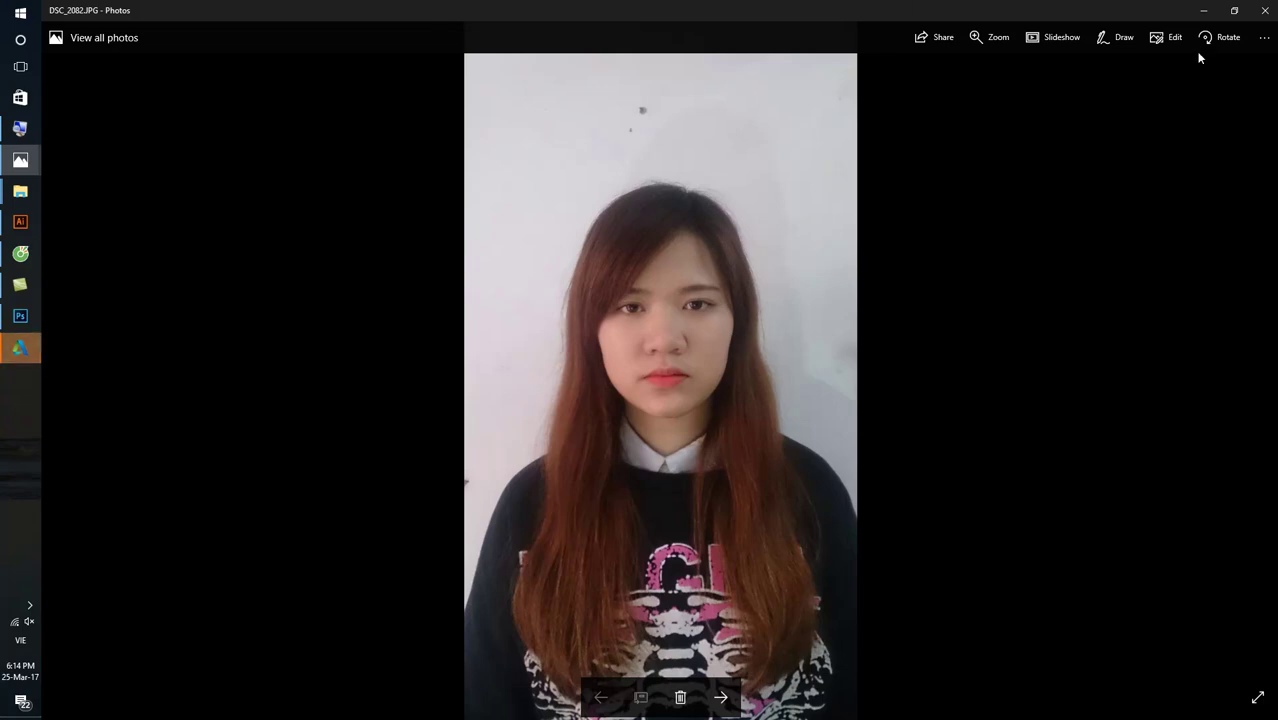
left_click(1264, 10)
double_click(315, 165)
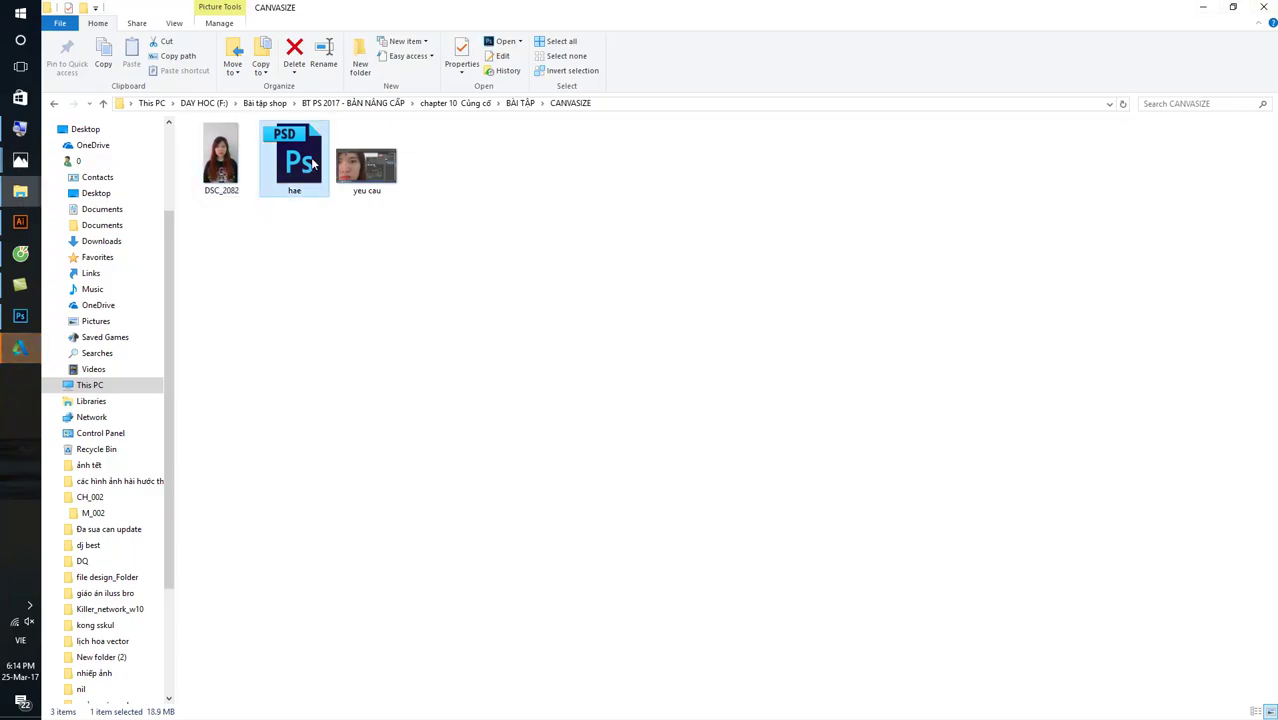
- Compare the original DSC_2082 photo with the enlarged face on the tiled portrait sheet
scroll(548, 140, "up", 4)
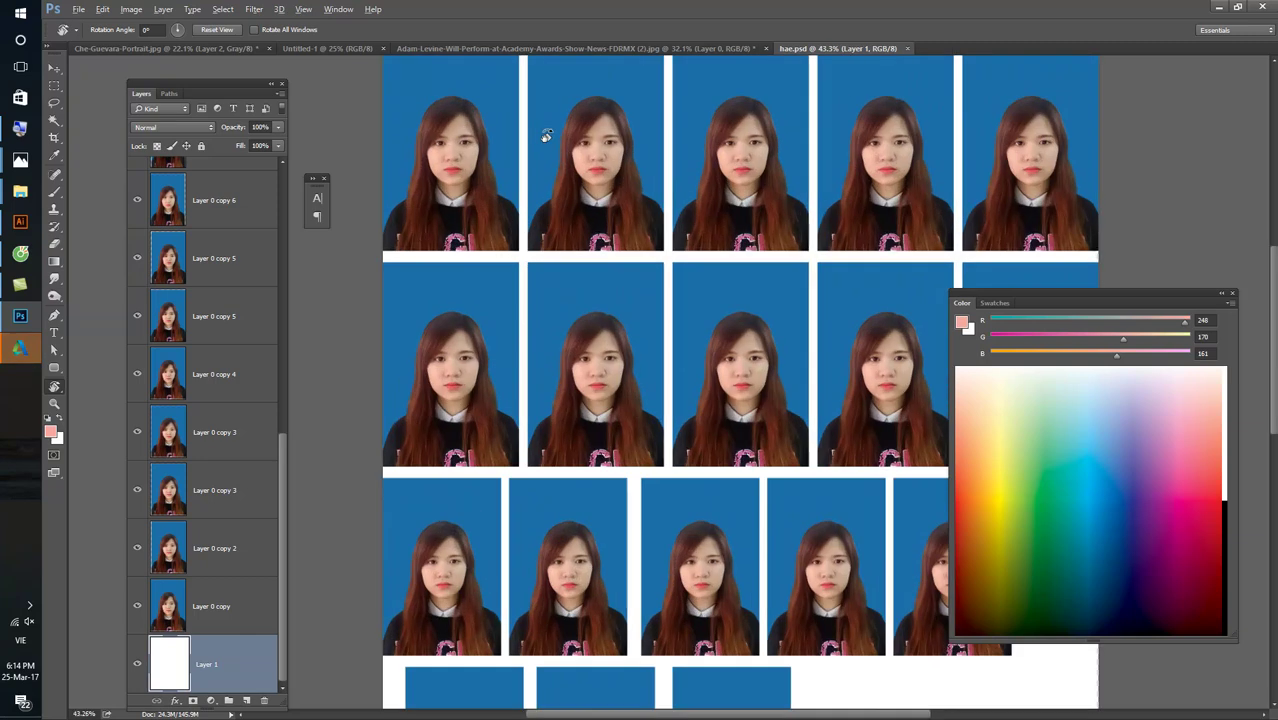
left_click(1218, 7)
double_click(224, 158)
scroll(542, 236, "up", 2)
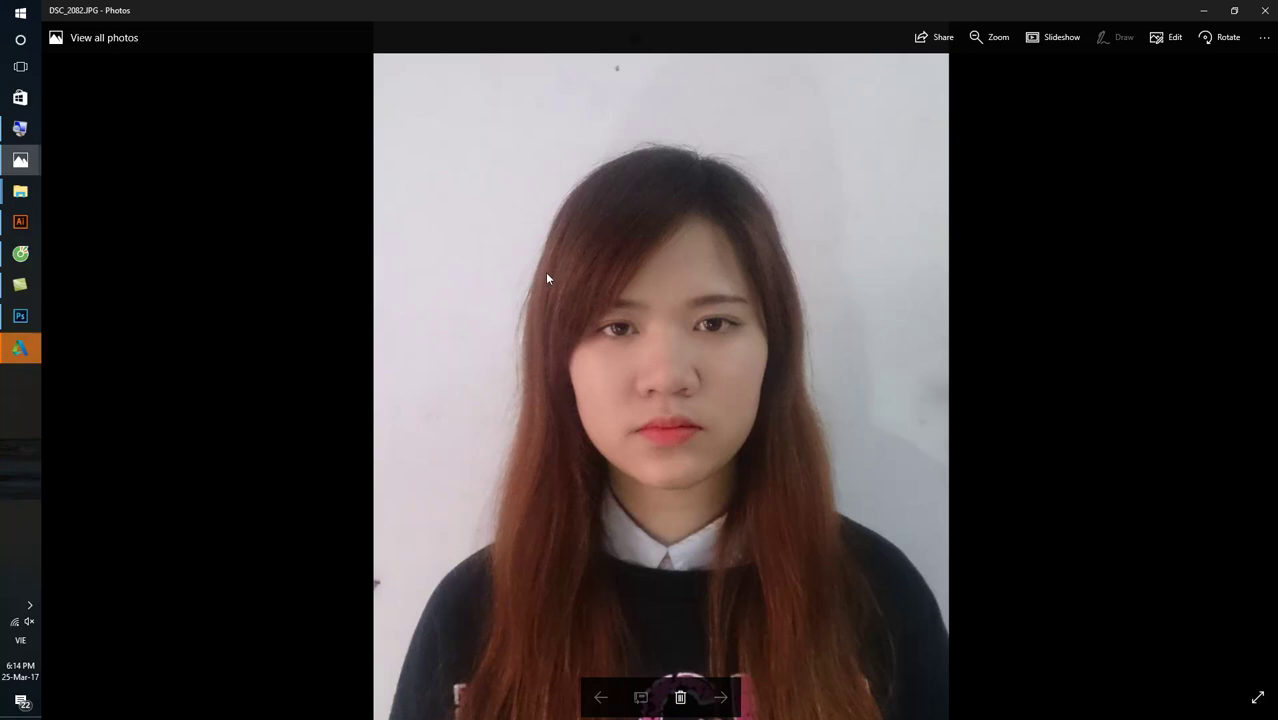
left_click(20, 315)
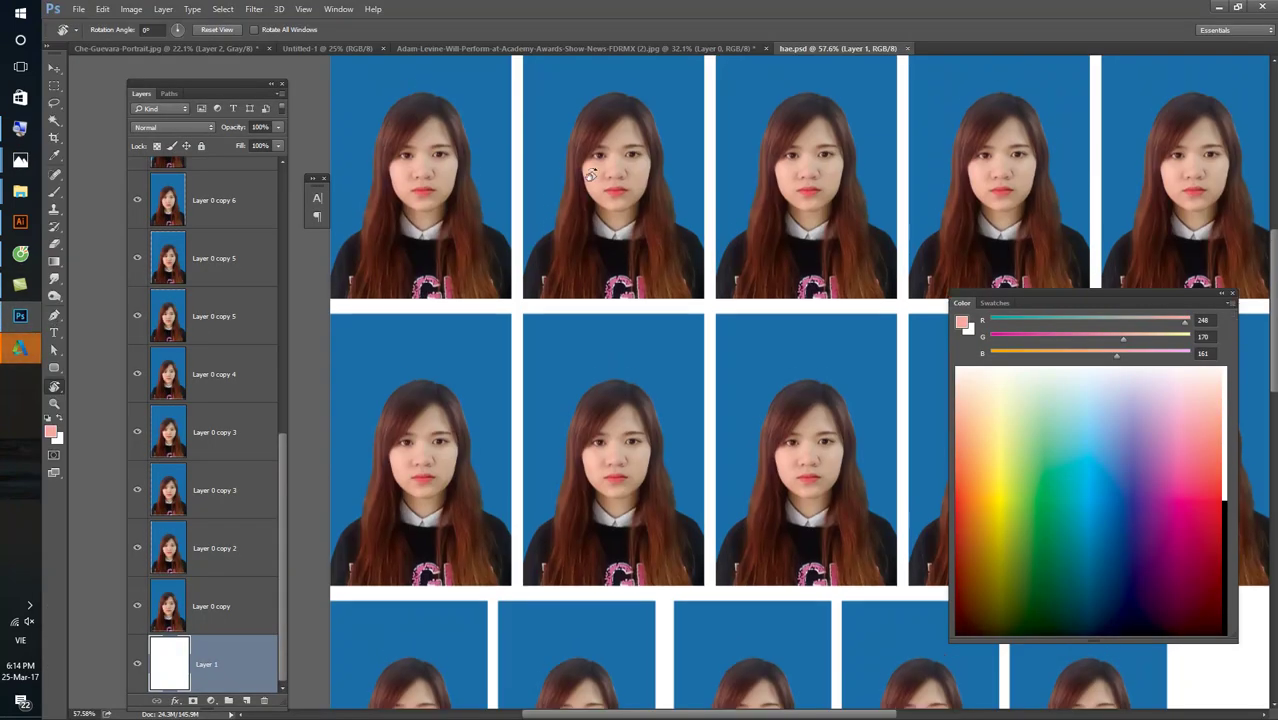
scroll(593, 171, "up", 1)
scroll(607, 160, "up", 4)
mouse_move(622, 194)
left_mouse_down()
mouse_move(650, 271)
mouse_move(659, 373)
left_mouse_up()
scroll(659, 364, "down", 5)
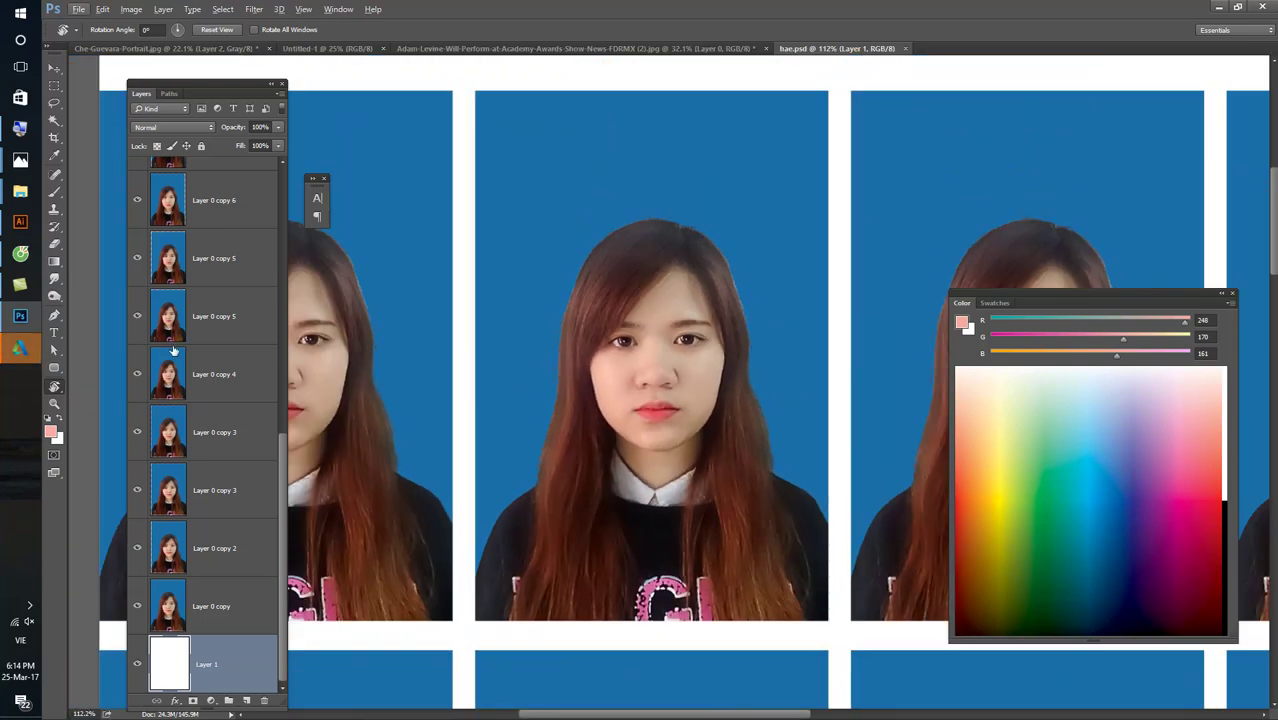
left_click(20, 315)
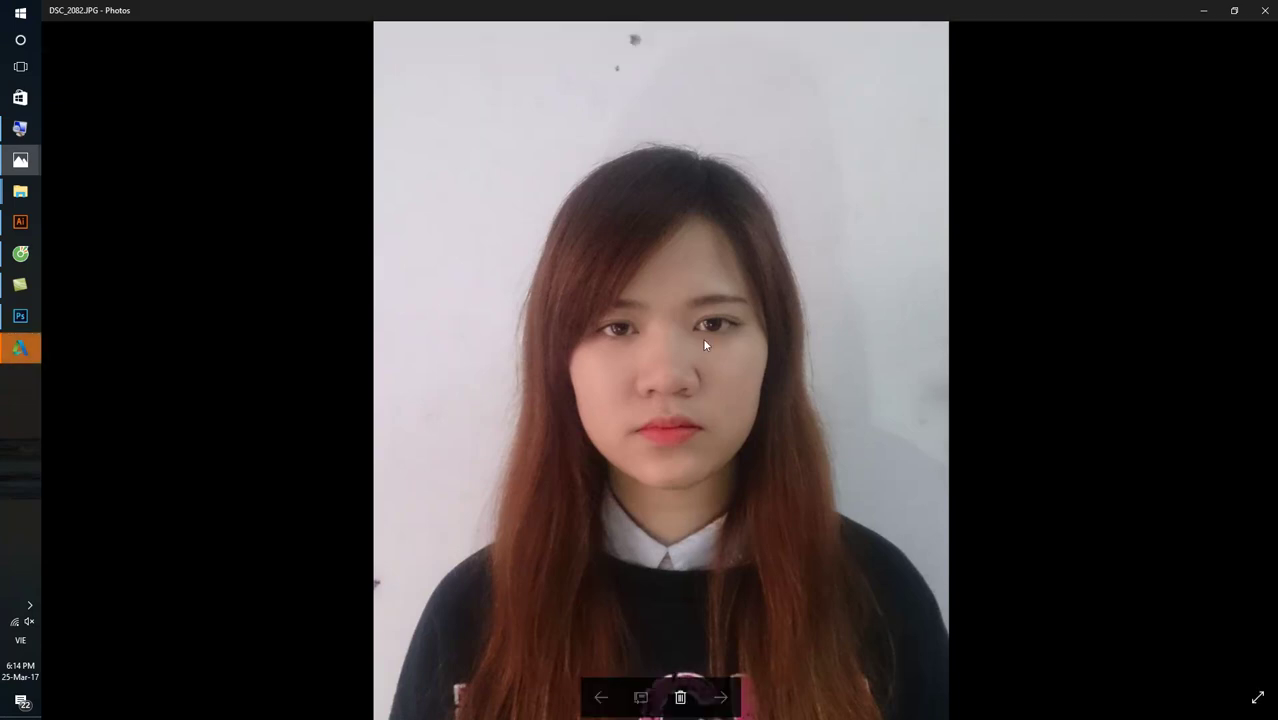
scroll(693, 300, "down", 1)
- Open DSC_2082 in Adobe Photoshop CC 2015 using Open with
right_click(704, 247)
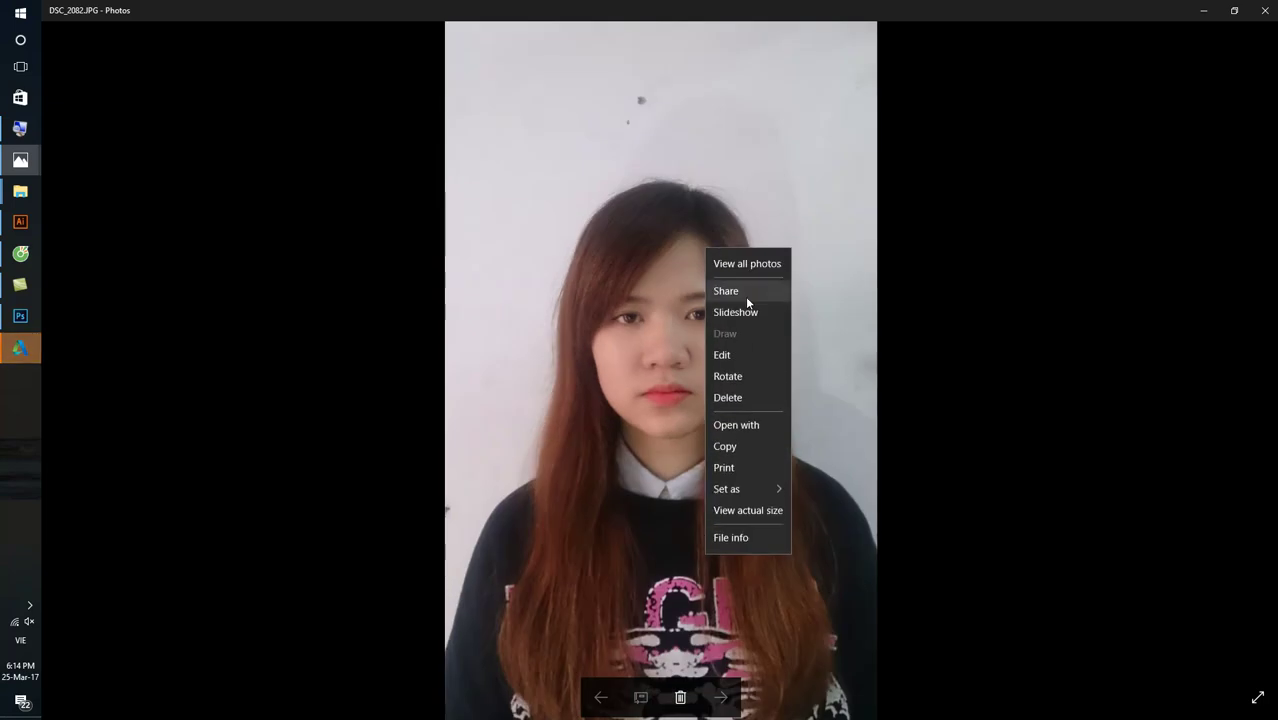
left_click(745, 422)
left_click(100, 238)
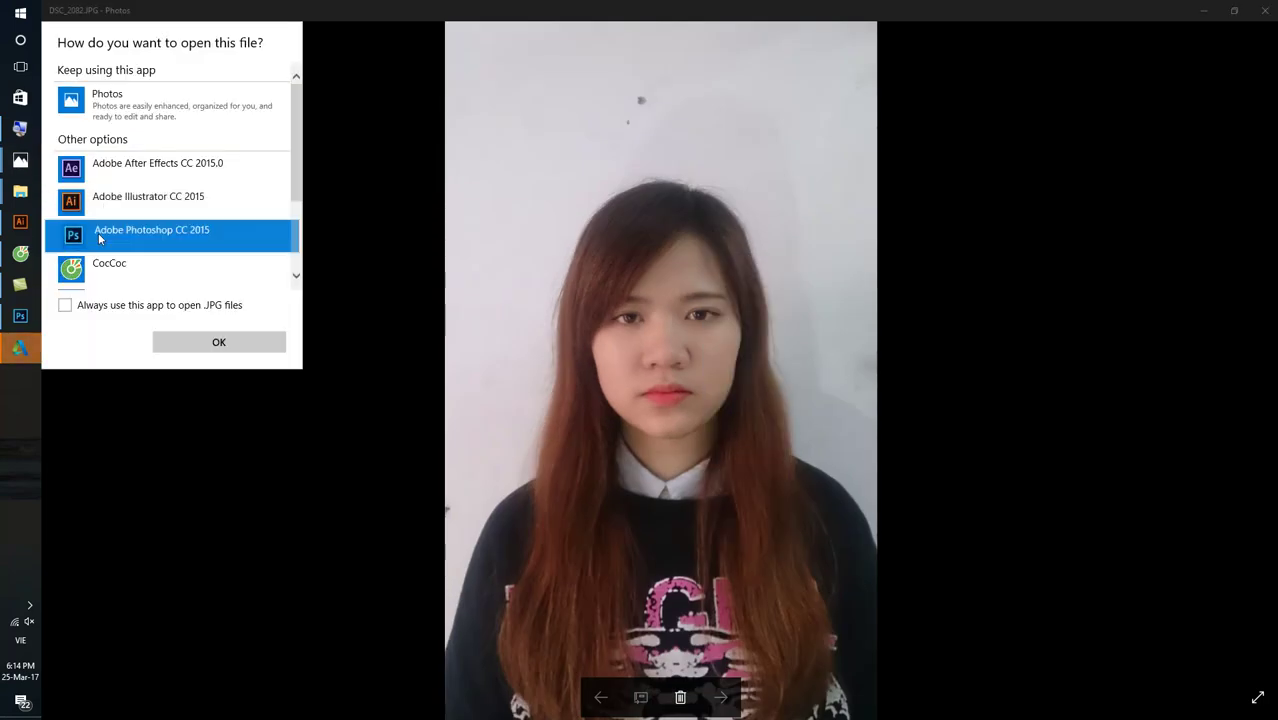
double_click(100, 238)
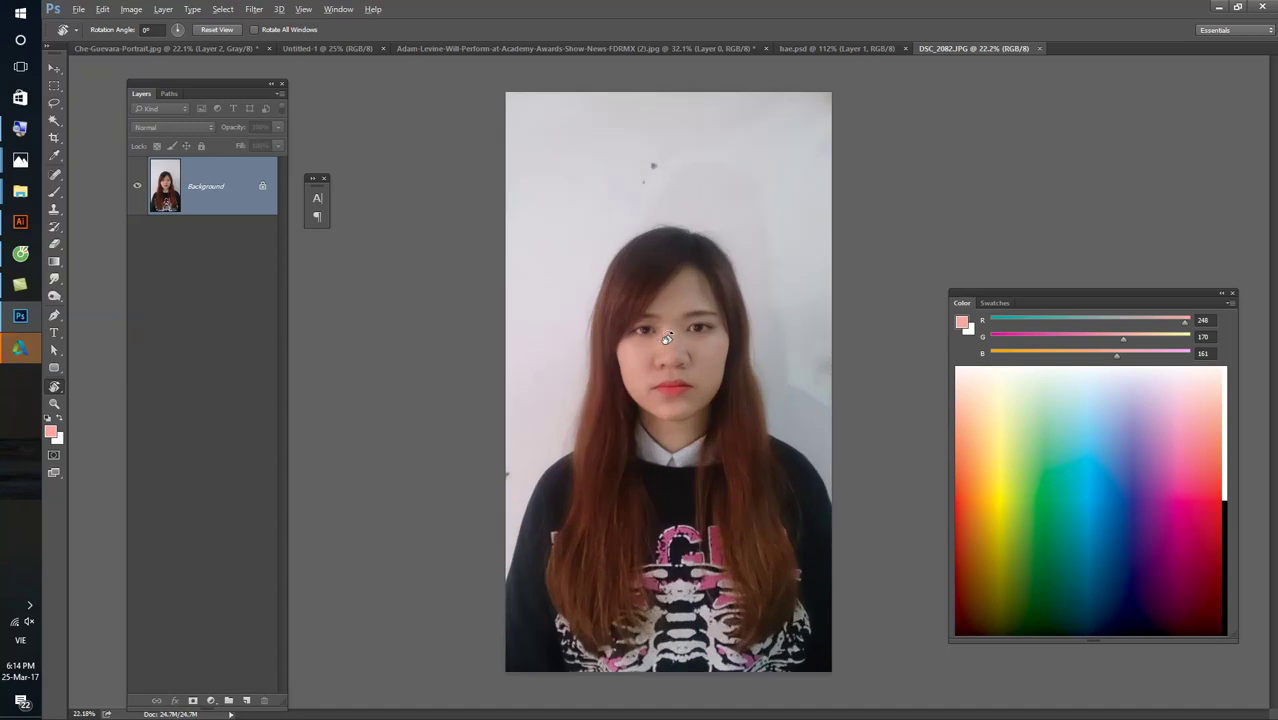
- Draw a Lasso selection straight down the middle of the face around its right half
scroll(664, 261, "up", 2)
scroll(733, 288, "up", 3)
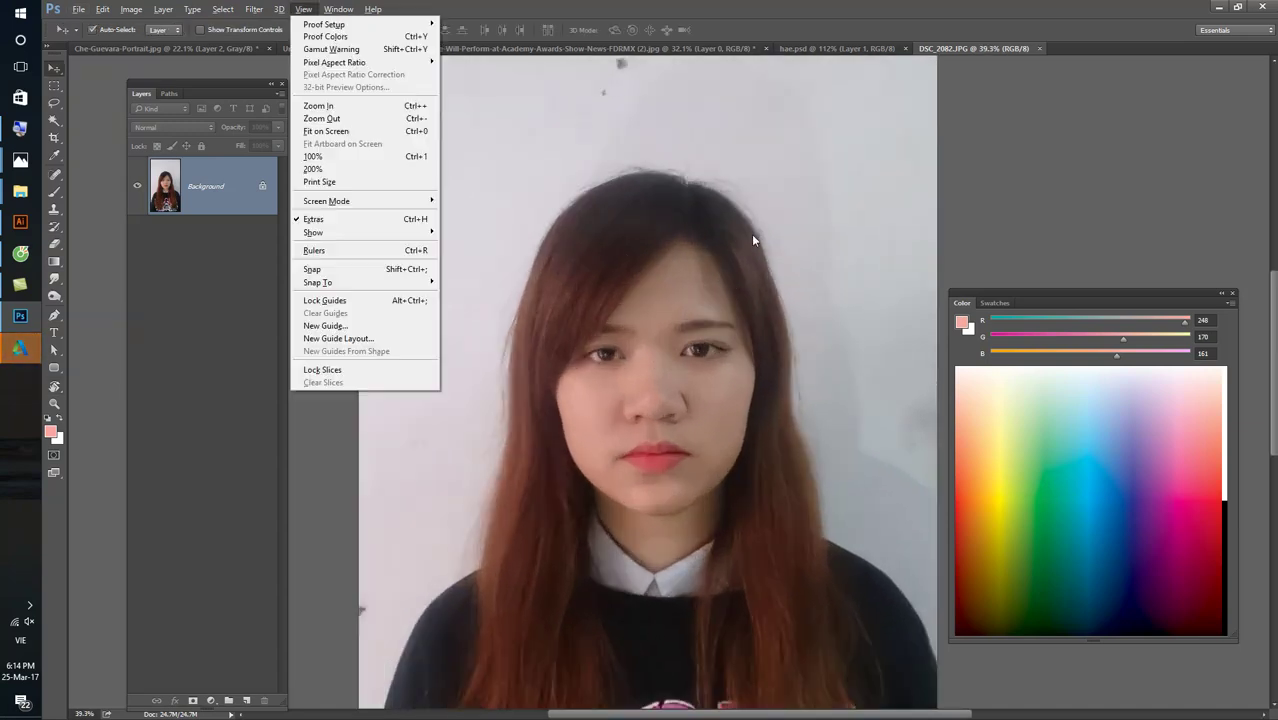
scroll(744, 230, "up", 2)
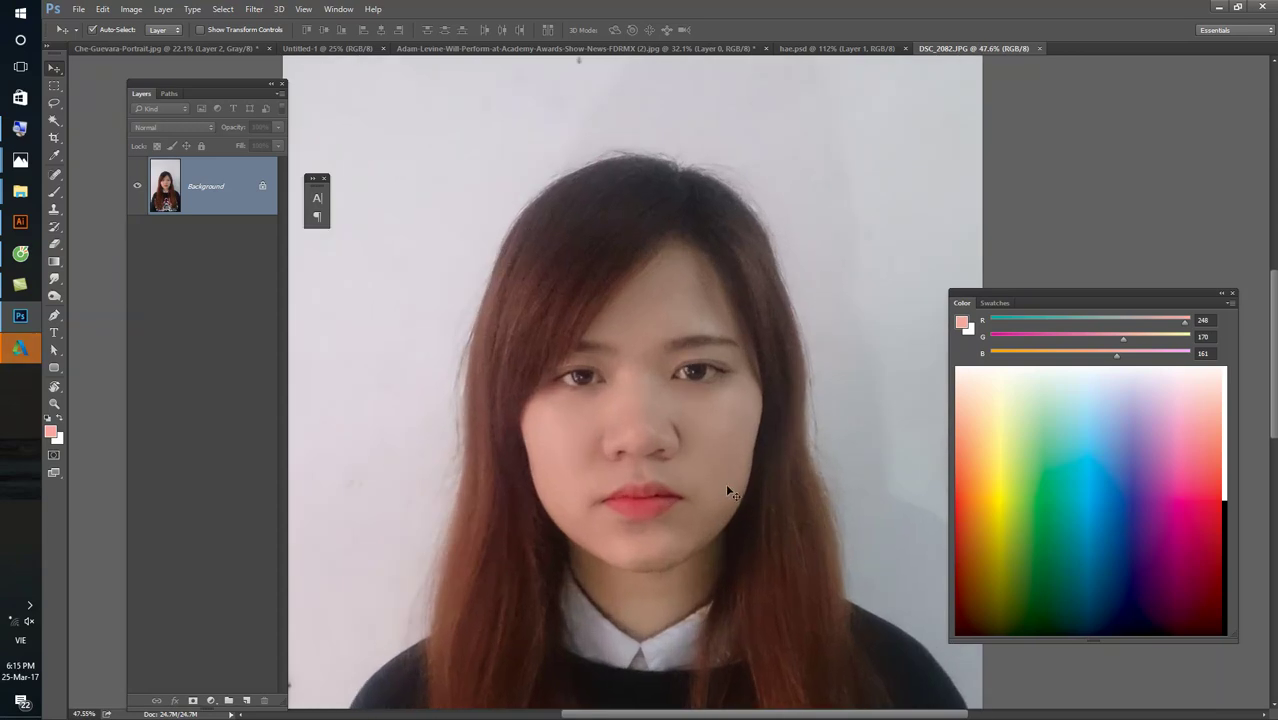
left_click(54, 103)
scroll(594, 137, "down", 3)
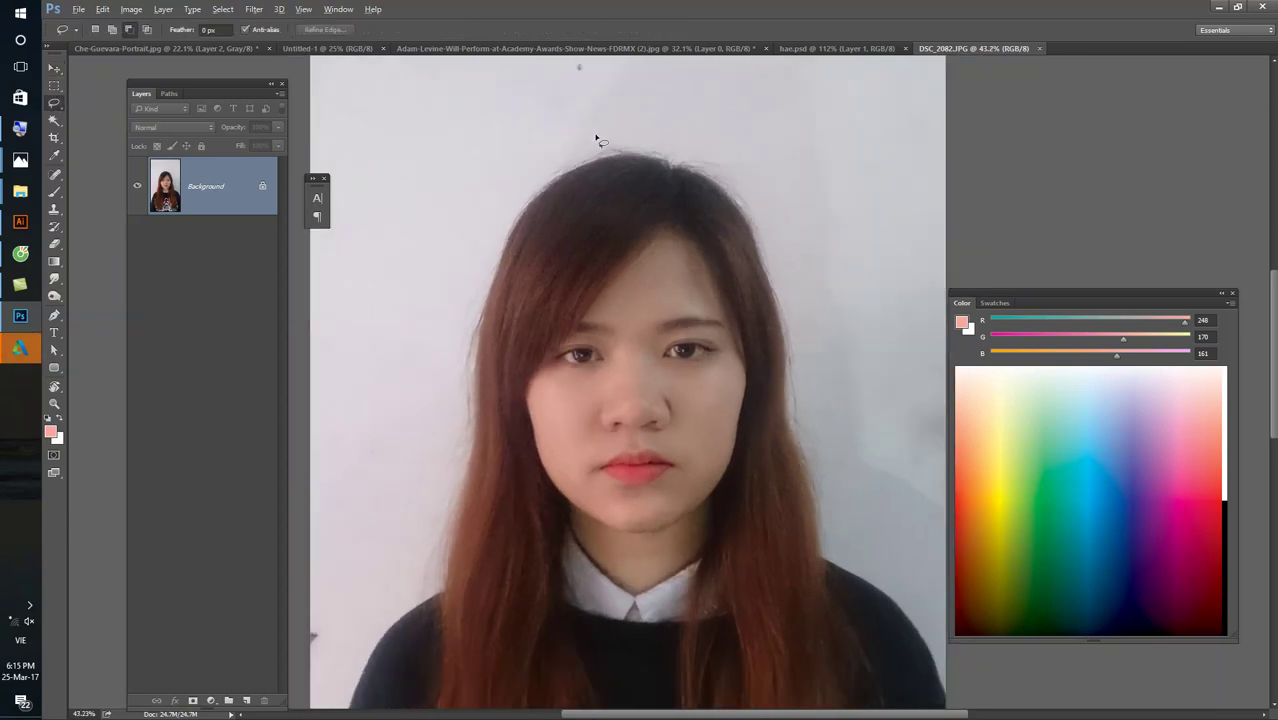
left_click_drag(614, 443, 650, 640)
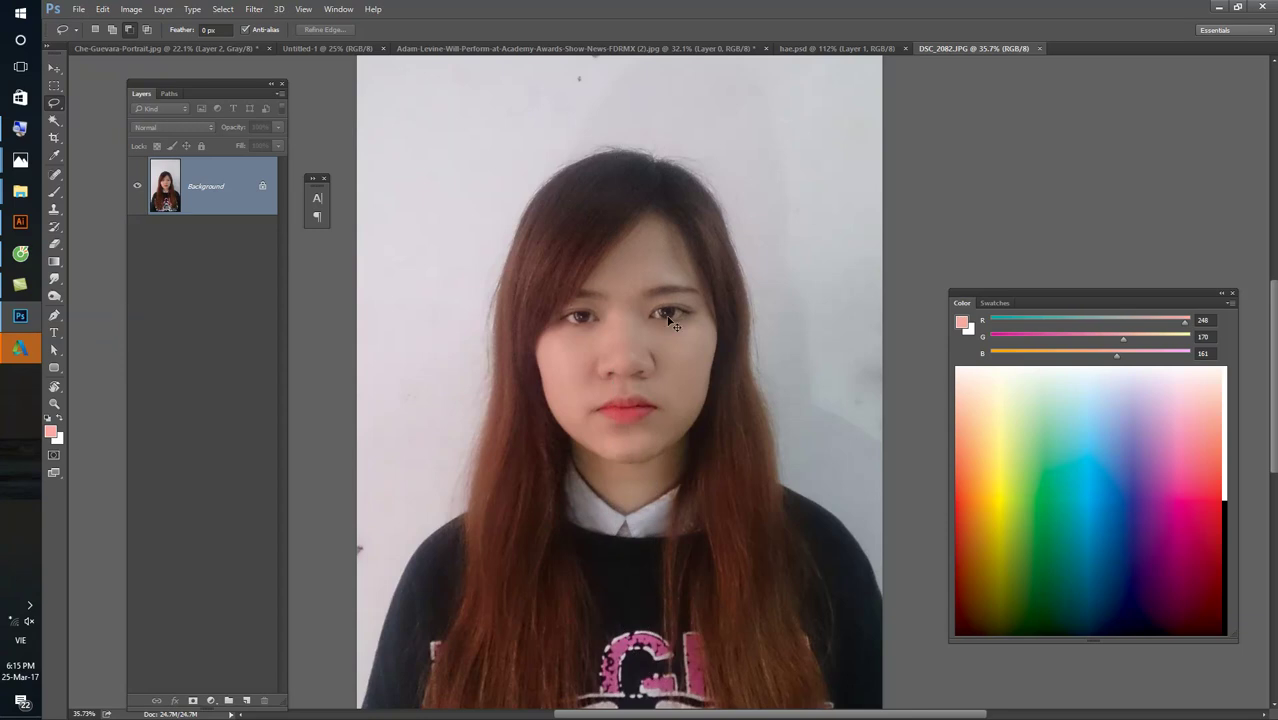
scroll(676, 220, "down", 2)
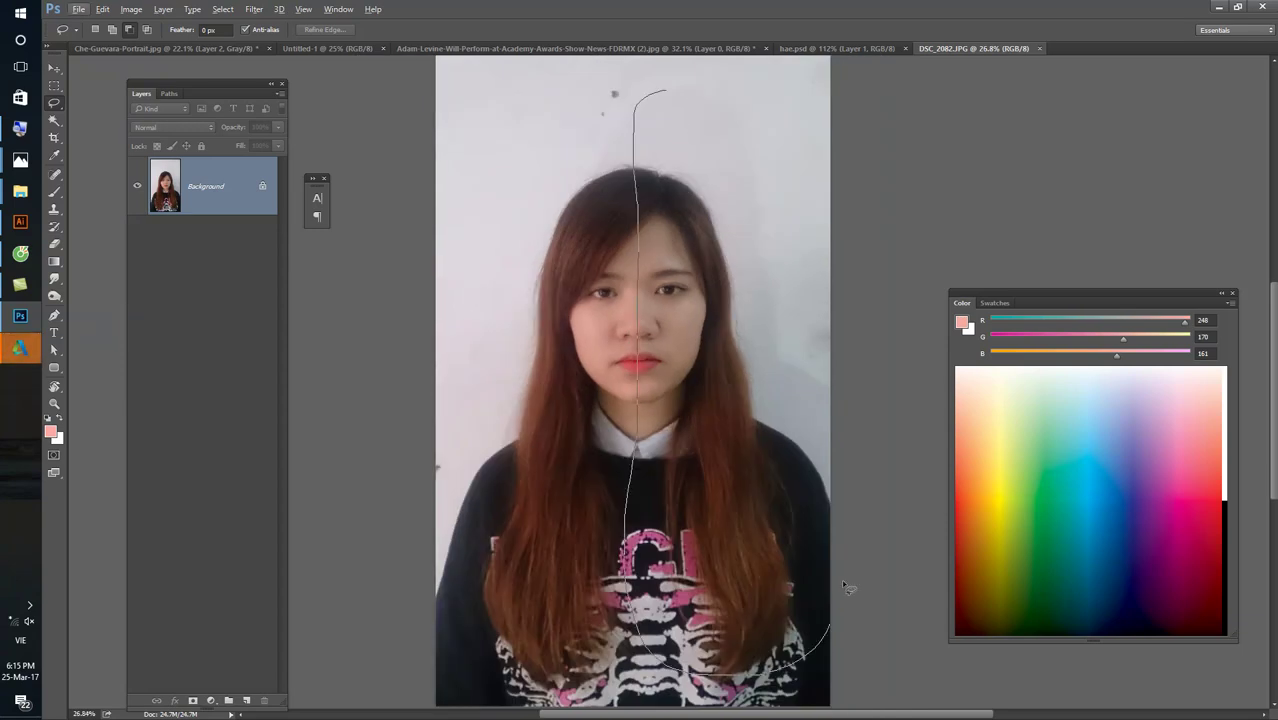
left_click_drag(843, 587, 813, 208)
key("shift+F6")
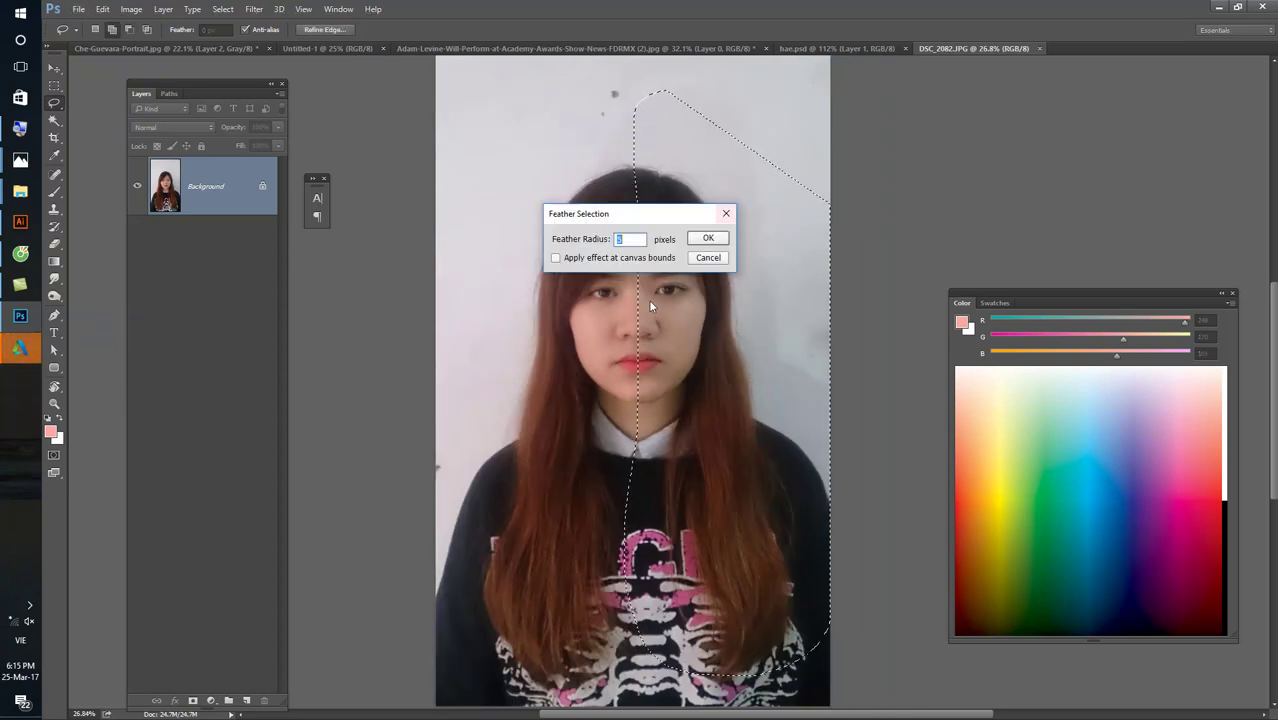
left_click(708, 257)
- Try a feather radius of 50 on the selection, then cancel the Feather dialog
scroll(622, 308, "up", 5)
scroll(719, 347, "up", 1)
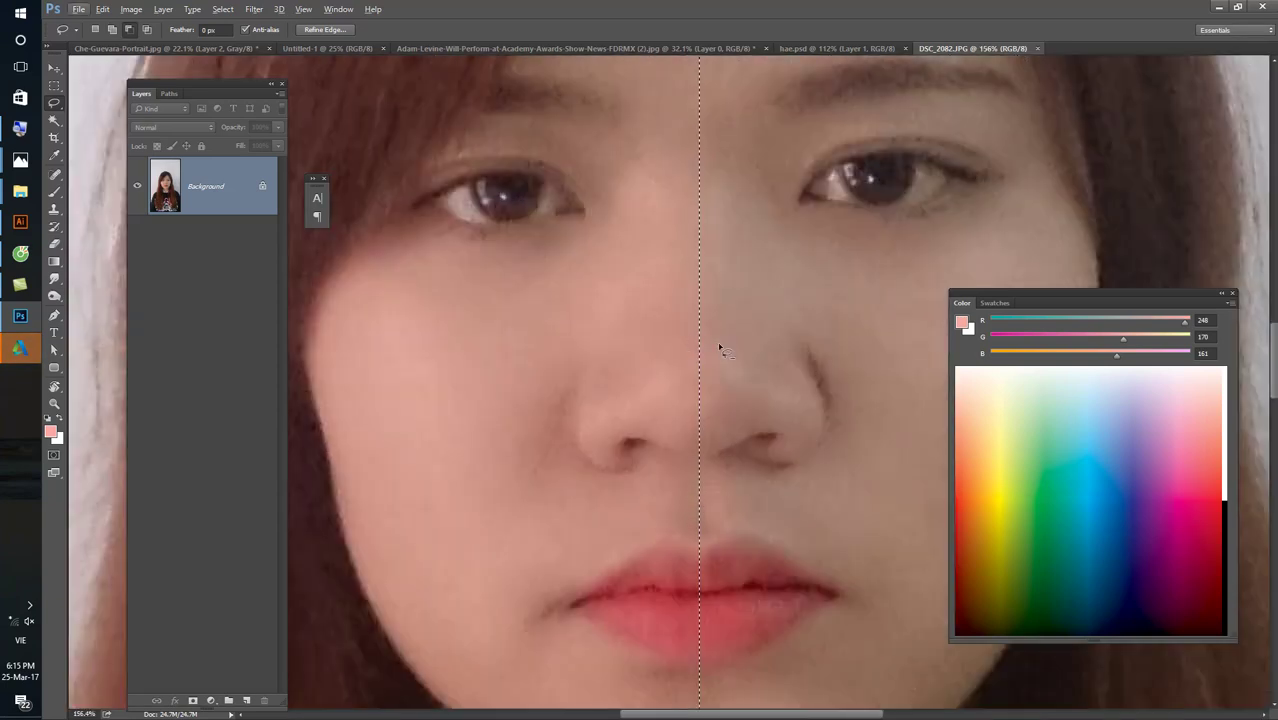
scroll(632, 348, "up", 1)
scroll(630, 339, "up", 2)
scroll(630, 342, "up", 1)
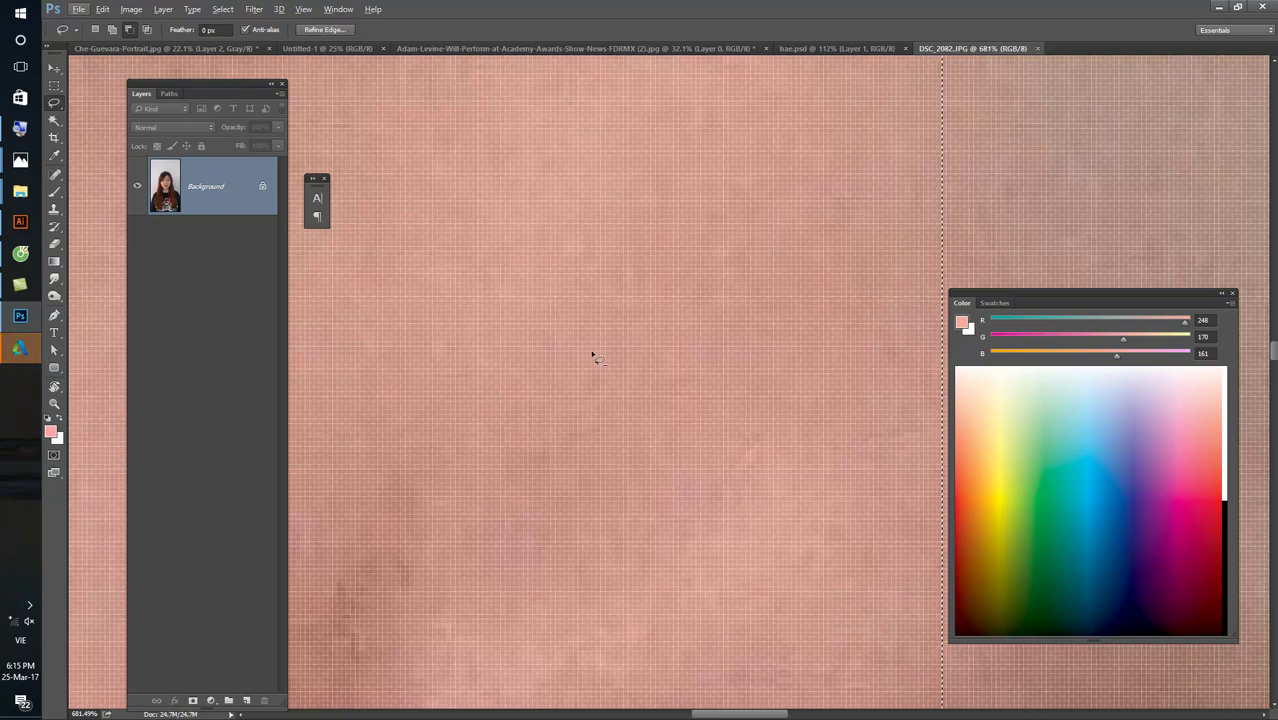
key("shift+F6")
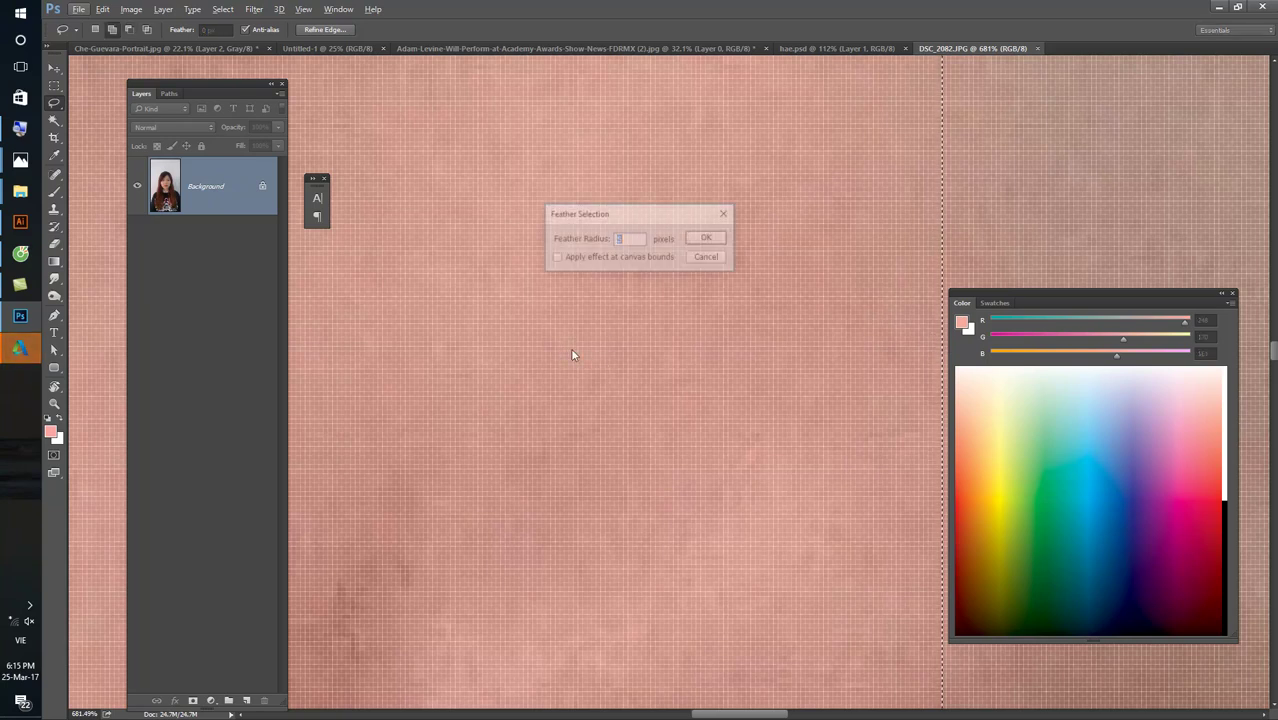
type("50")
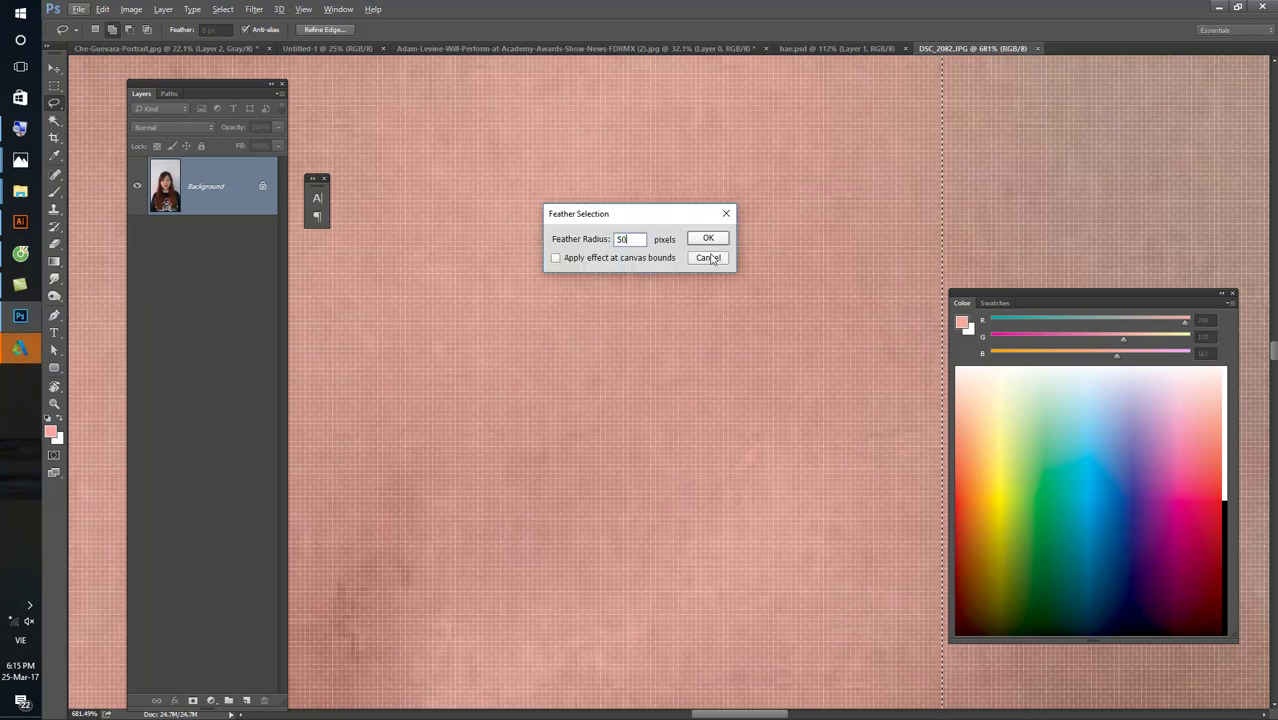
left_click(708, 258)
scroll(675, 241, "down", 5)
scroll(658, 248, "down", 5)
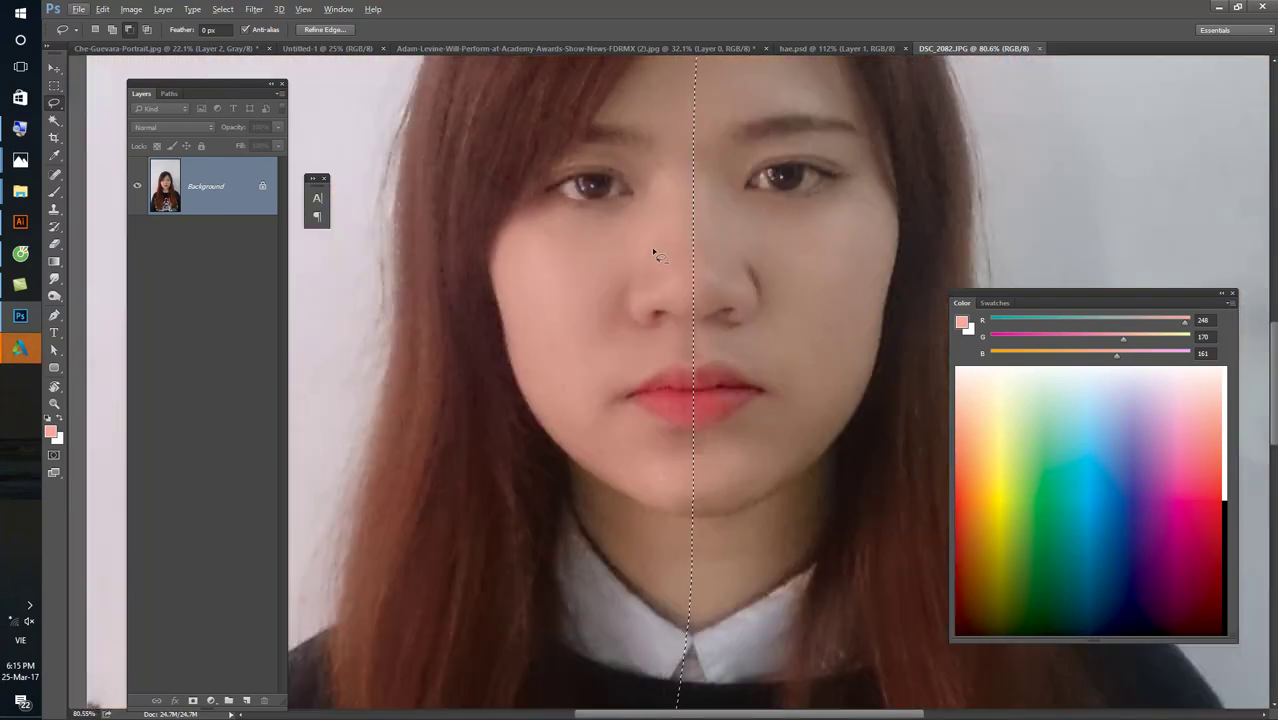
- Brighten the right-half selection with Levels using the white and gray input sliders
key("ctrl+l")
mouse_move(1178, 382)
left_mouse_down()
mouse_move(1076, 382)
mouse_move(1159, 382)
left_mouse_up()
left_click_drag(1082, 383, 1090, 384)
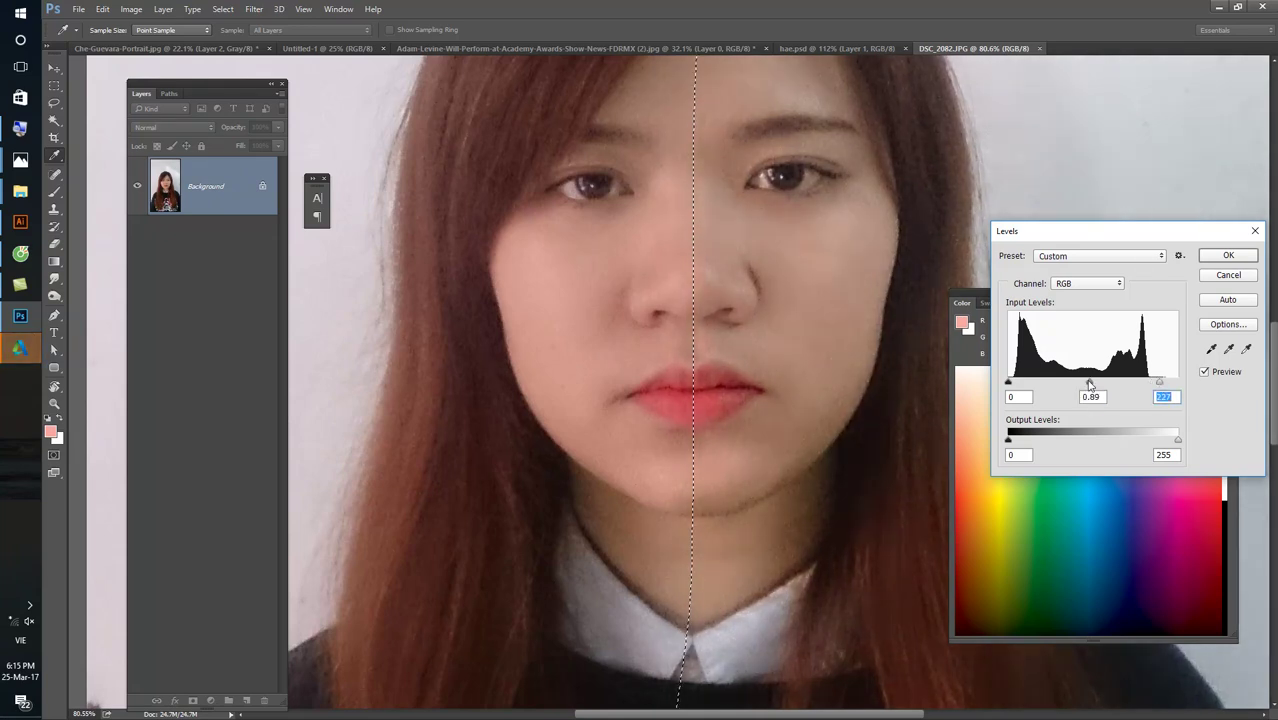
left_click(1226, 256)
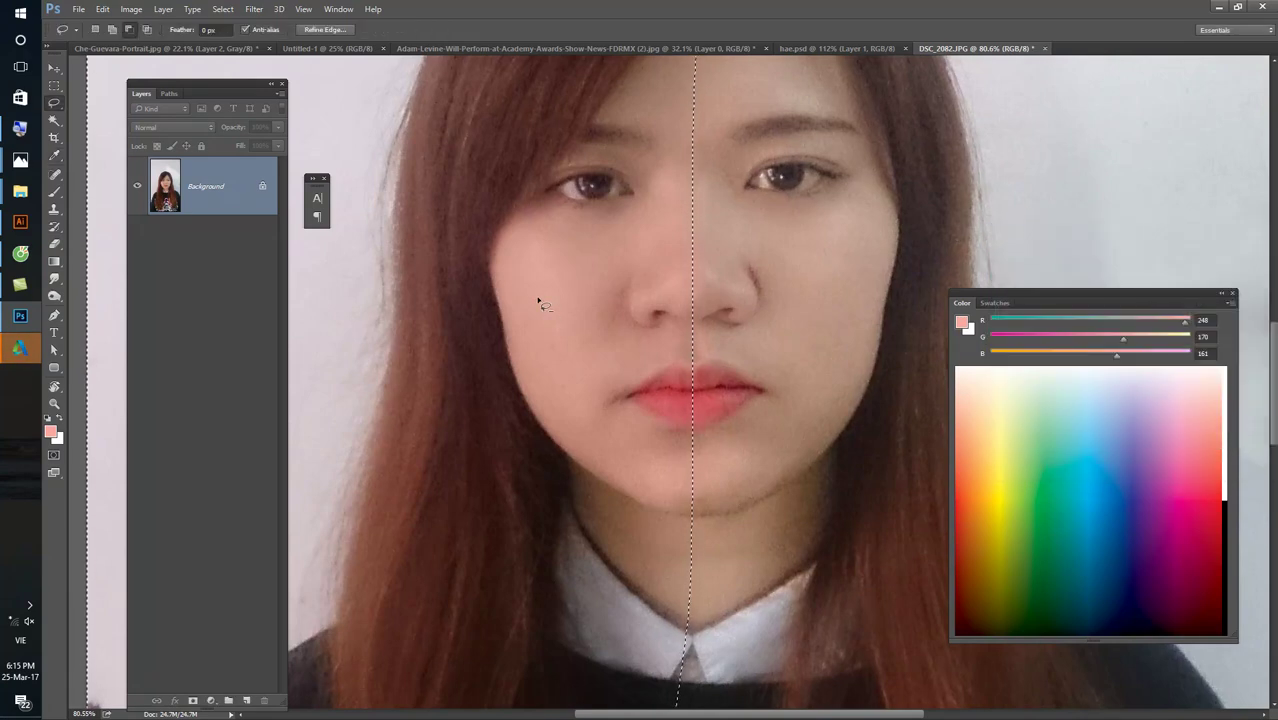
- Apply a second small Levels tweak to the same selection's highlights and midtones
key("ctrl+l")
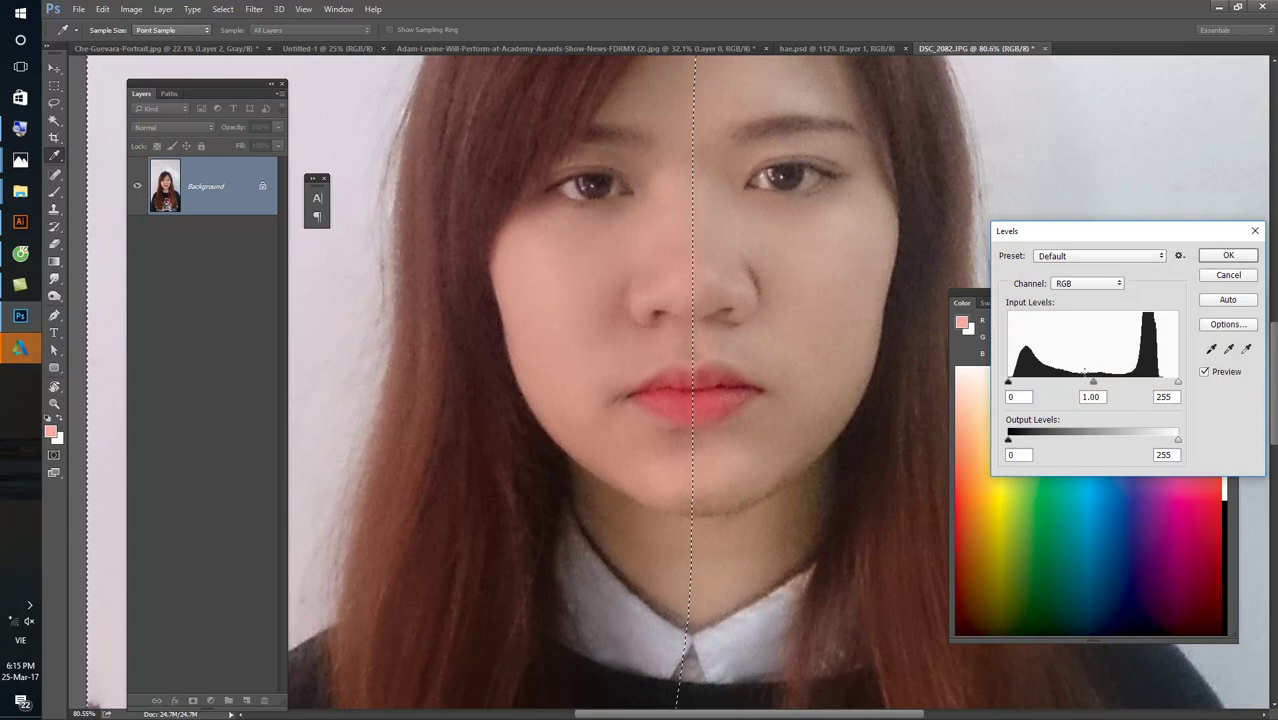
left_click_drag(1177, 382, 1176, 382)
left_click_drag(1090, 382, 1093, 384)
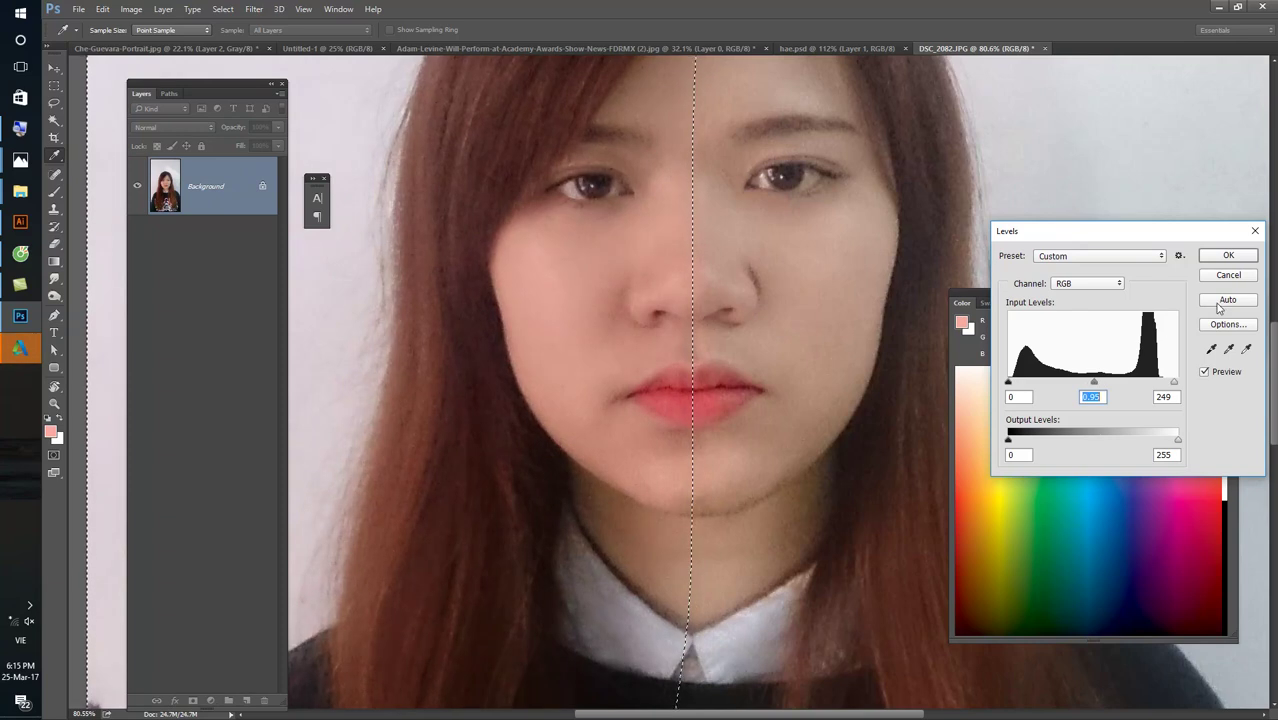
left_click(1222, 256)
scroll(815, 285, "down", 2)
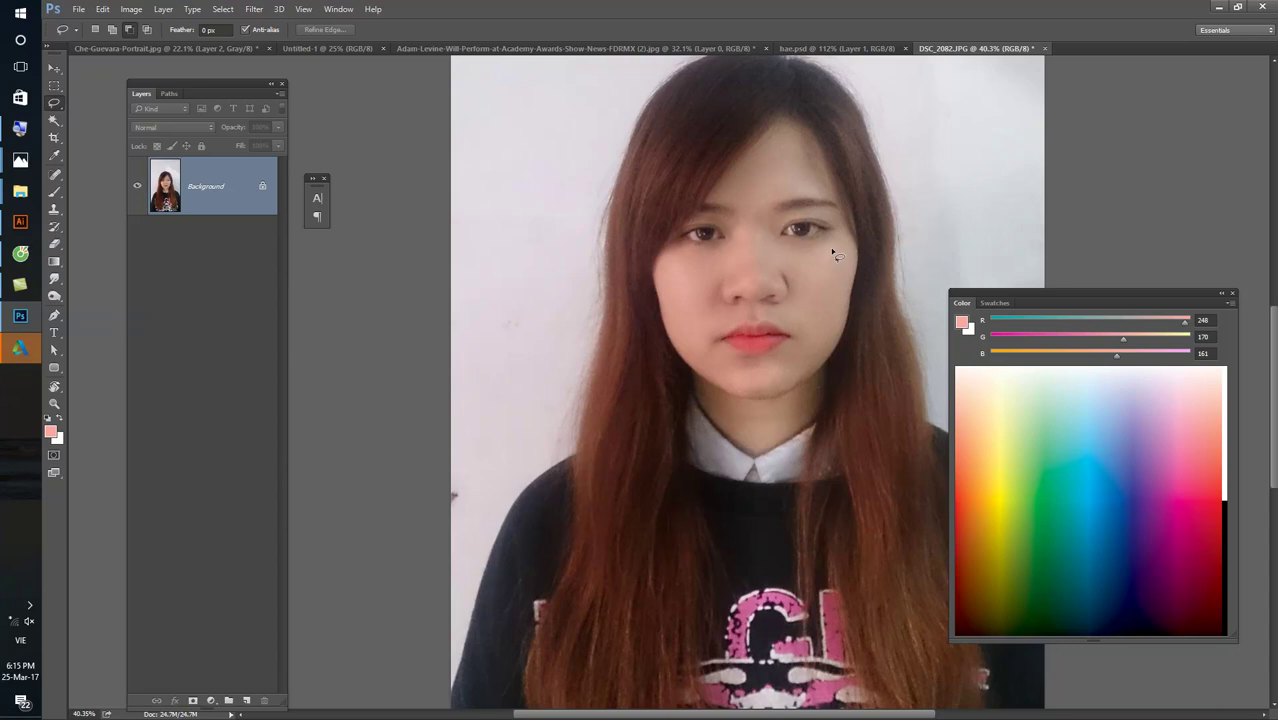
scroll(830, 253, "down", 1)
scroll(845, 248, "up", 1)
scroll(790, 205, "up", 1)
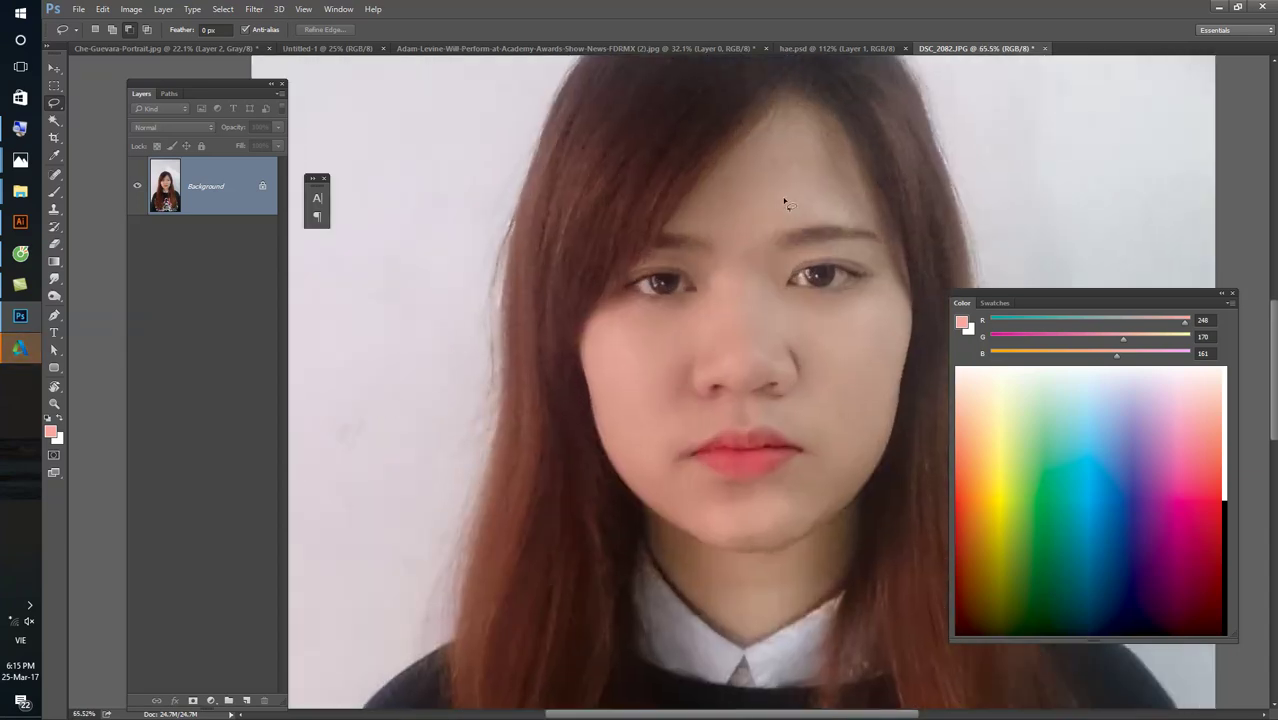
- Lasso the right half again, lighten it with Levels, then deselect and fit the image
left_click_drag(745, 56, 802, 212)
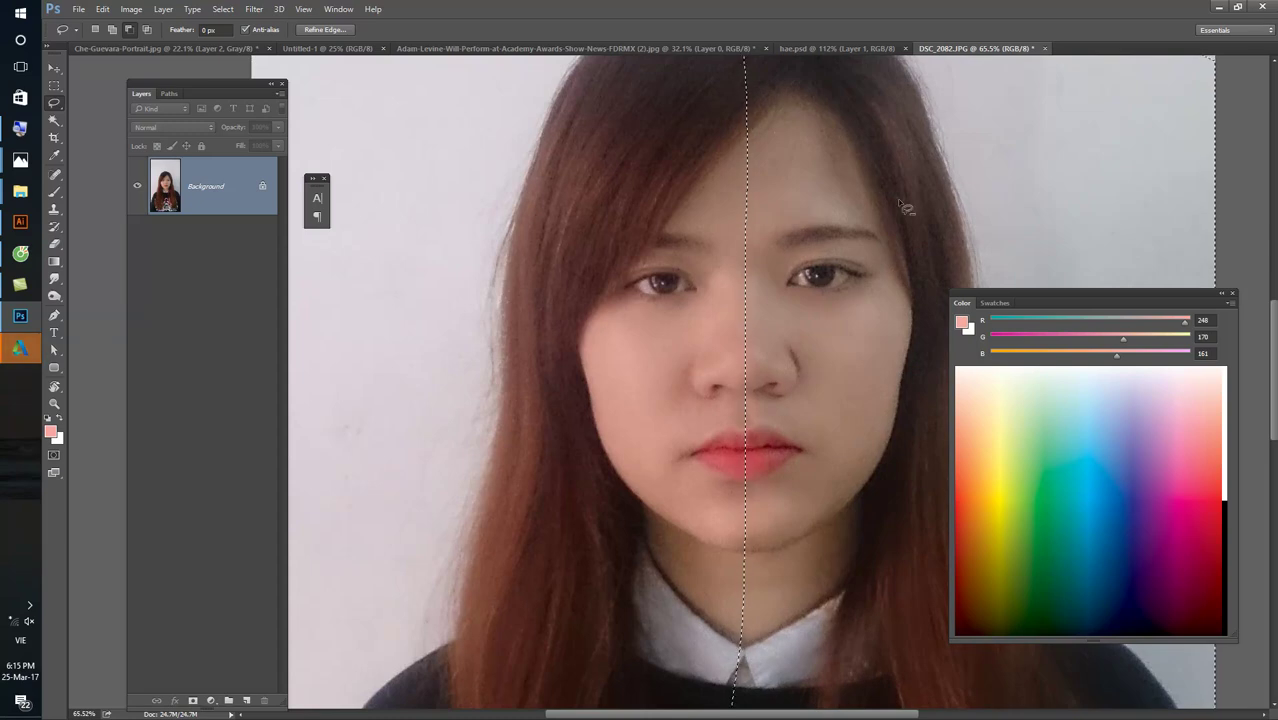
key("i")
key("ctrl+l")
left_click_drag(1093, 383, 1088, 383)
left_click_drag(1176, 383, 1166, 383)
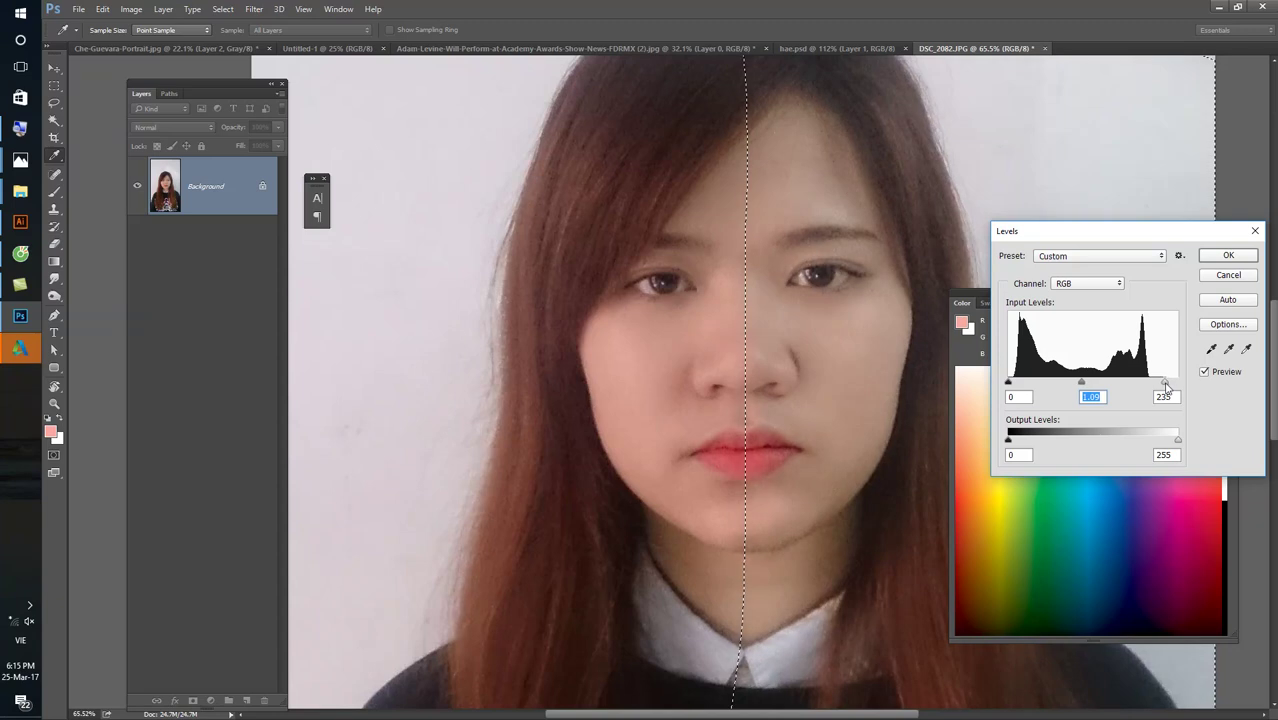
left_click(1228, 256)
key("l")
key("ctrl+d")
key("ctrl+0")
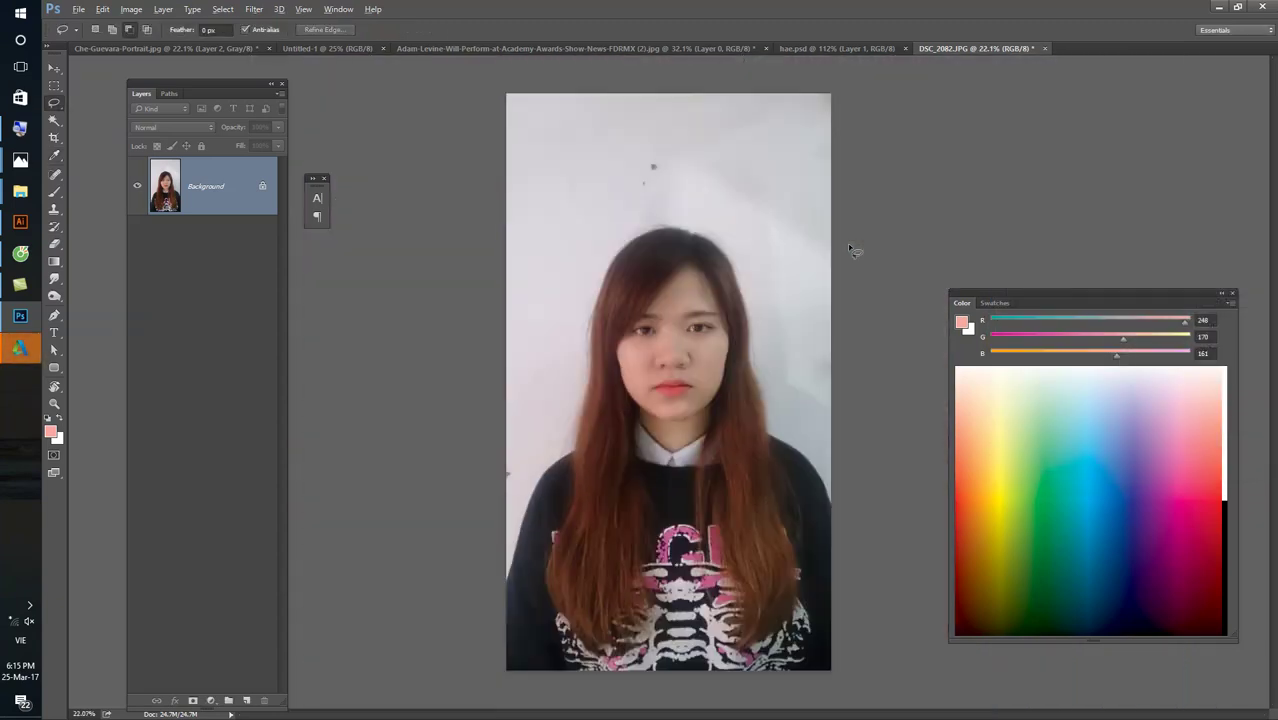
- Convert the Background into an editable Layer 0 and switch to the Eraser
scroll(728, 214, "up", 1)
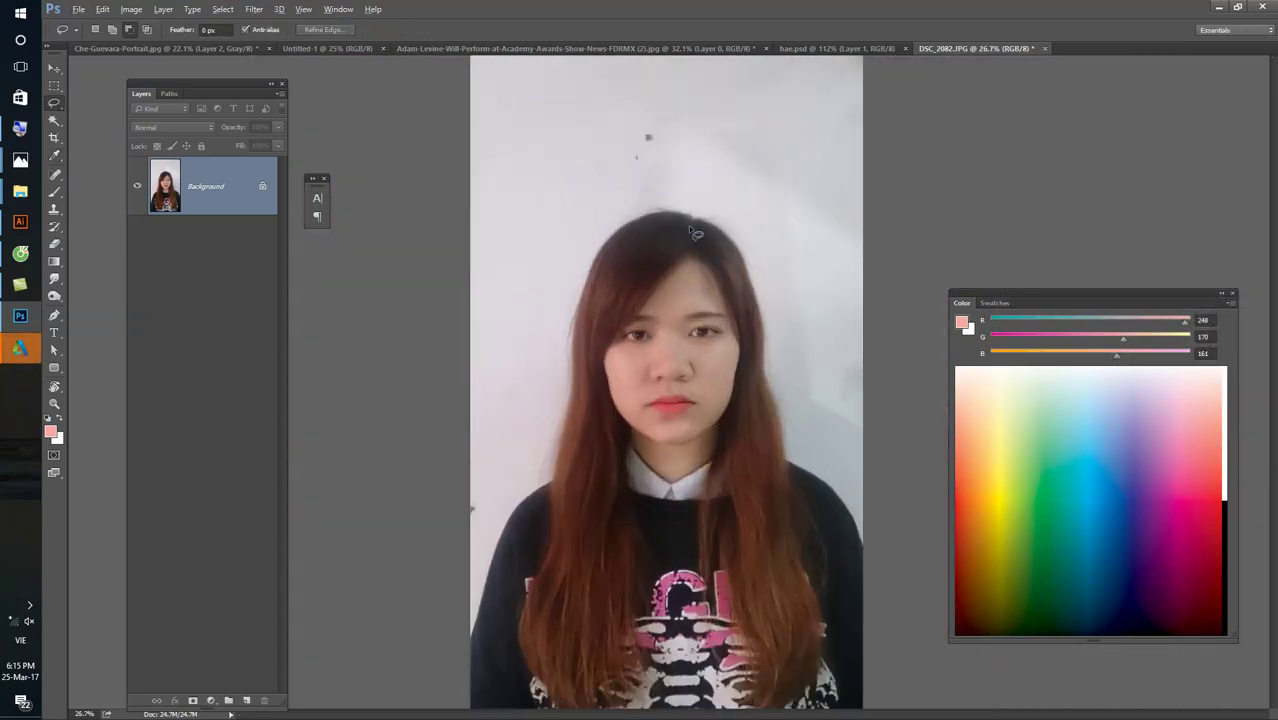
scroll(688, 225, "up", 4)
scroll(707, 184, "down", 1)
scroll(720, 210, "down", 3)
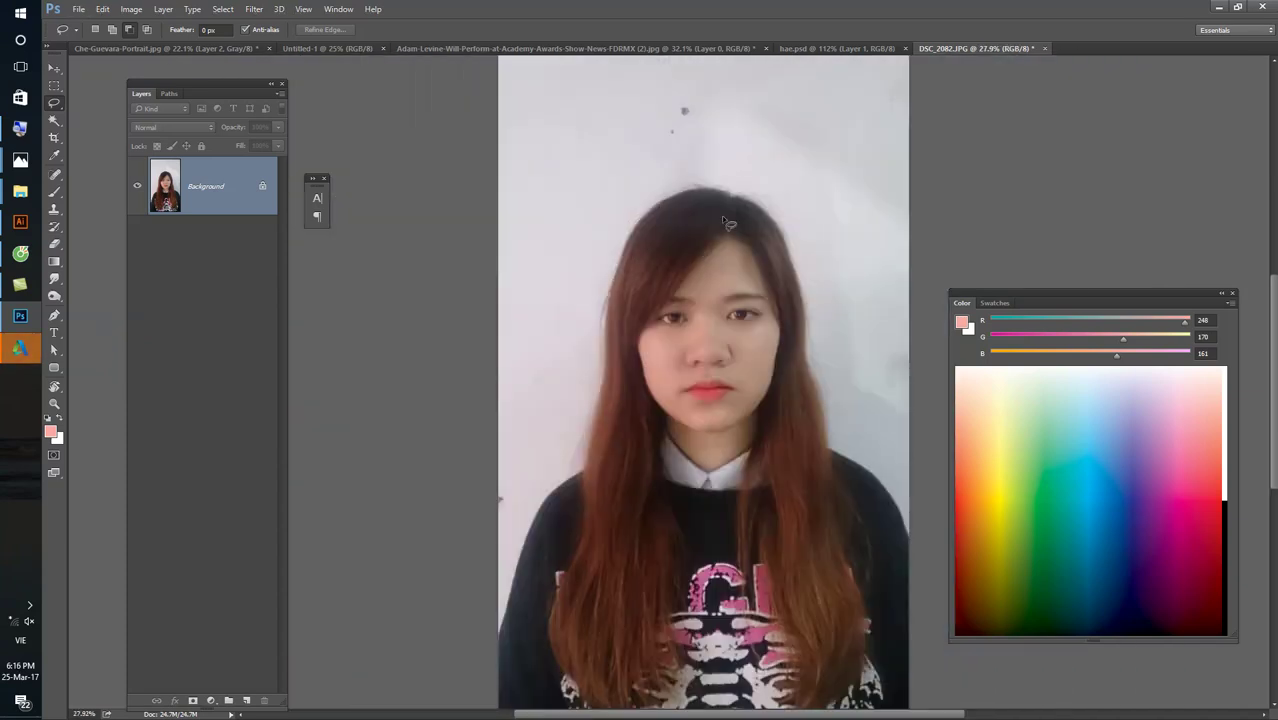
double_click(255, 193)
key("Return")
key("r")
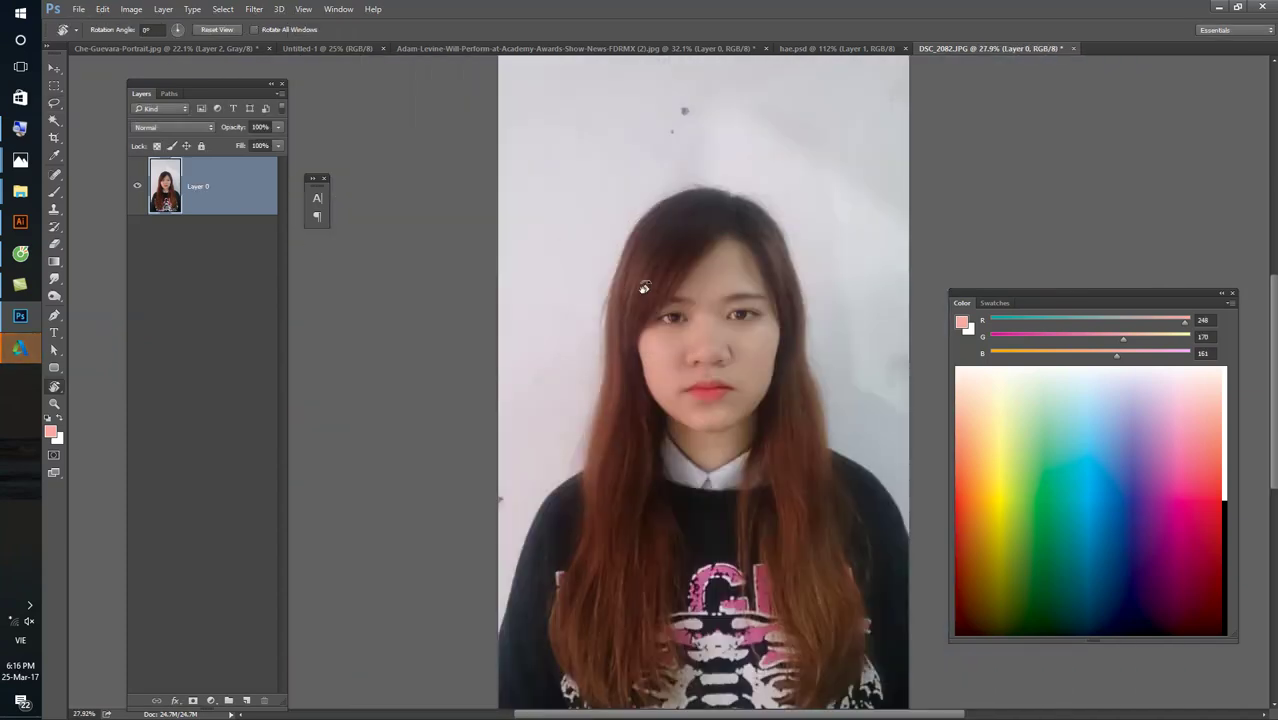
key("e")
- Pick a scattered eraser brush and erase the wall right against the hair edge
scroll(620, 257, "up", 2)
scroll(599, 215, "up", 3)
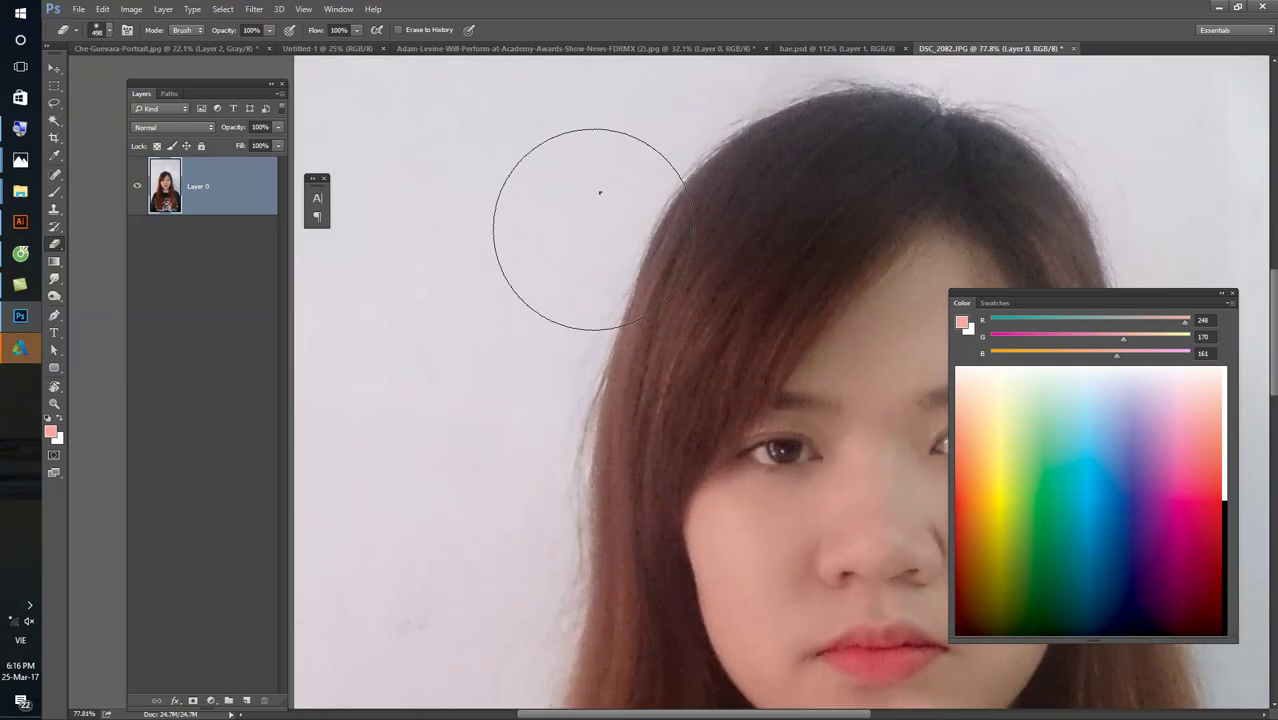
right_click(599, 191)
left_click(808, 358)
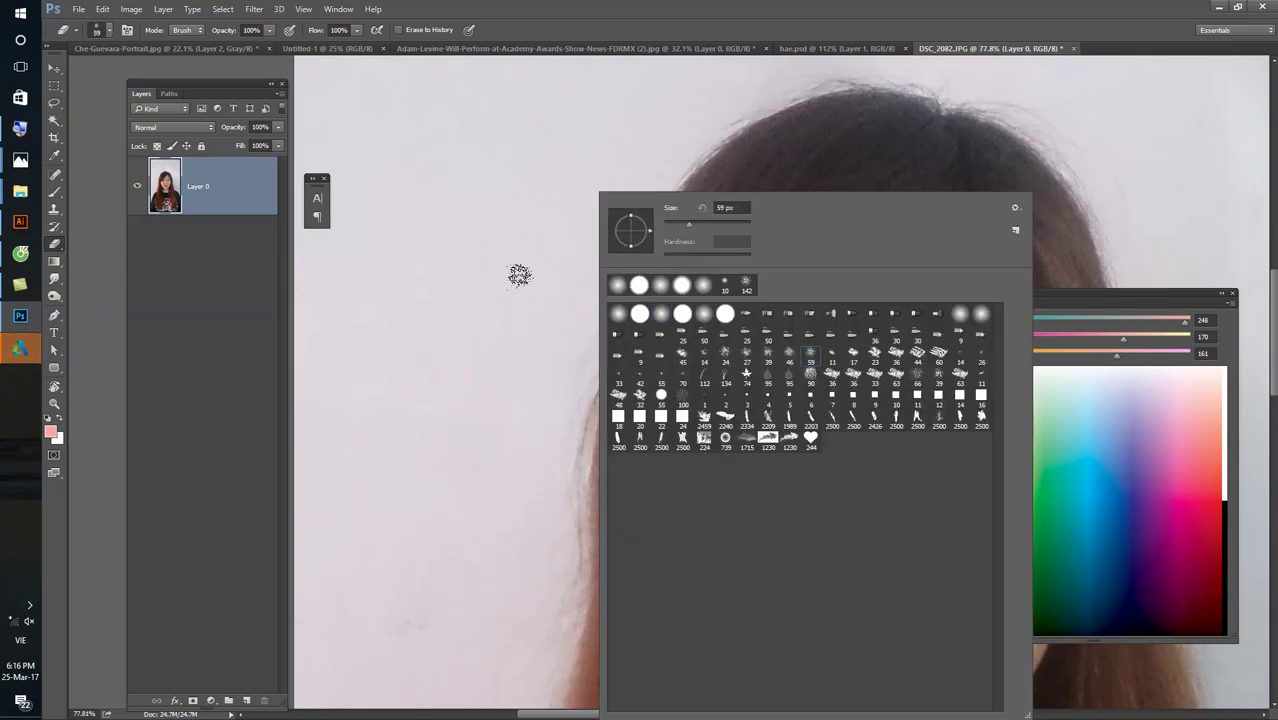
left_click_drag(513, 232, 459, 478)
key("ctrl+z")
scroll(585, 410, "up", 3)
left_click_drag(635, 140, 565, 645)
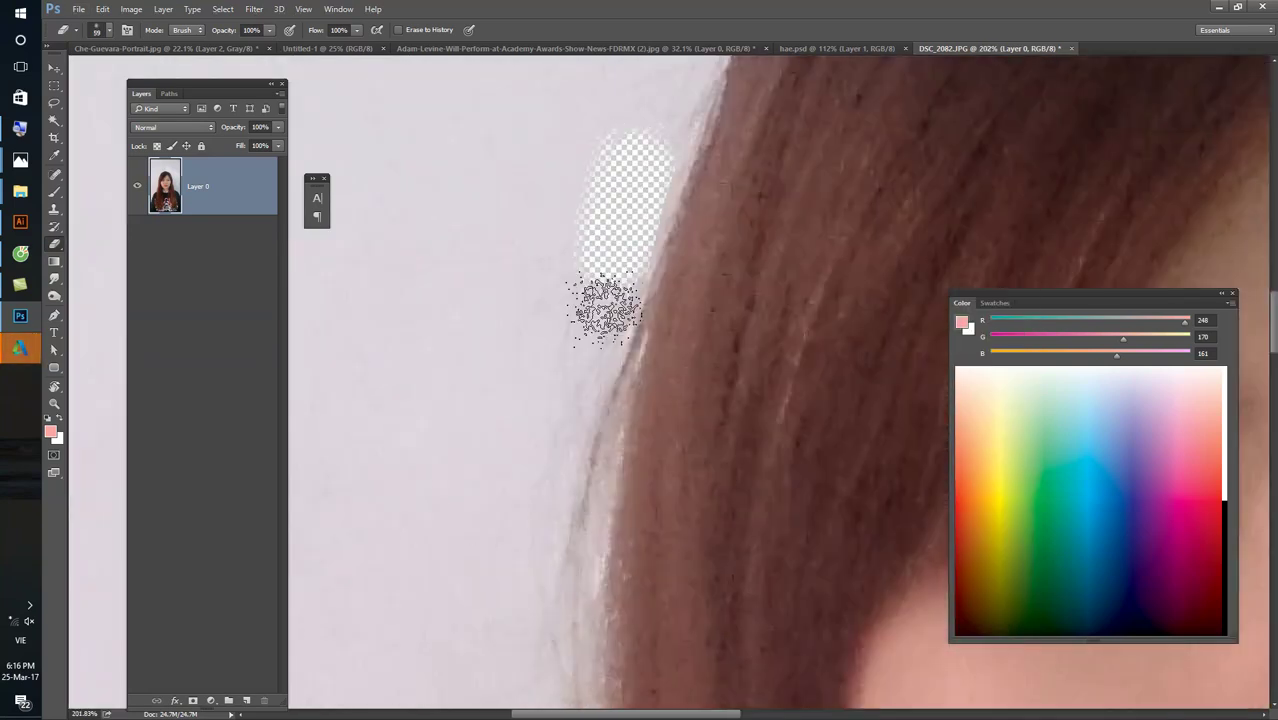
key("ctrl+z")
scroll(597, 340, "up", 2)
scroll(598, 340, "up", 2)
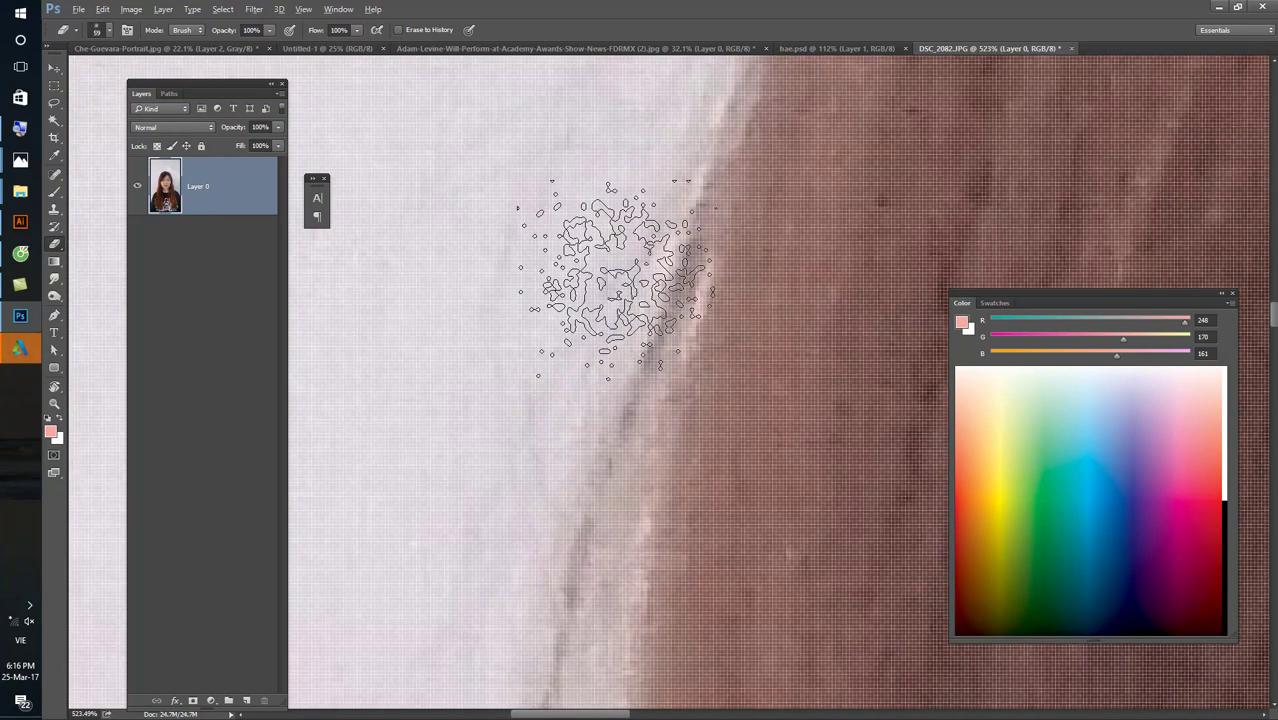
left_click_drag(599, 271, 555, 620)
- Enlarge the eraser brush to 74 px and undo the patch erased atop the hair
scroll(585, 357, "down", 2)
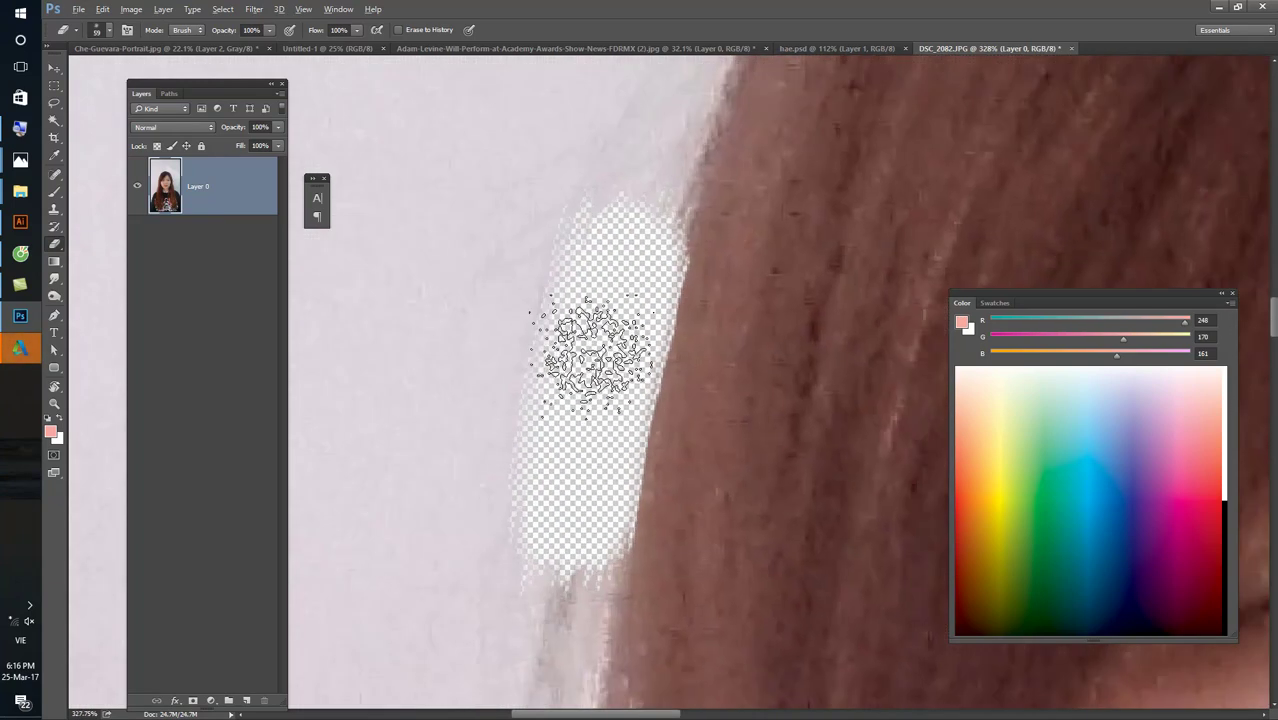
scroll(560, 400, "down", 3)
scroll(574, 374, "down", 3)
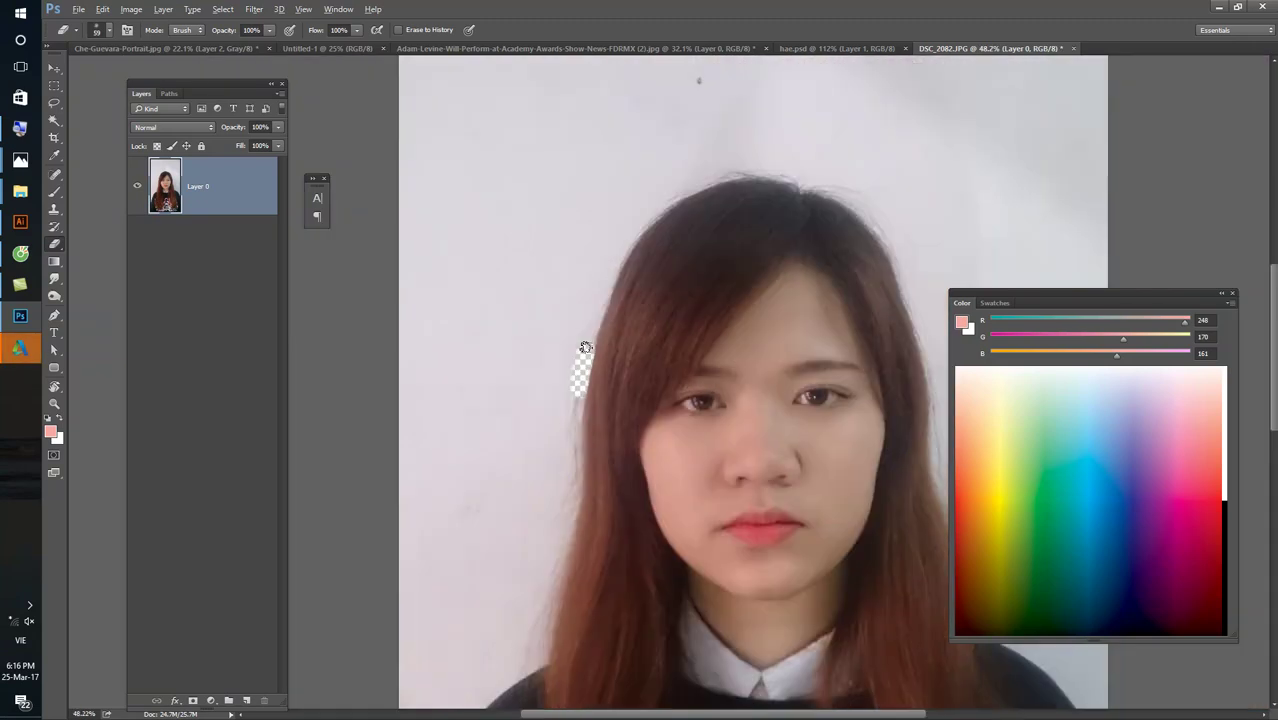
scroll(585, 348, "down", 2)
scroll(579, 360, "up", 2)
scroll(562, 457, "up", 1)
right_click(759, 147)
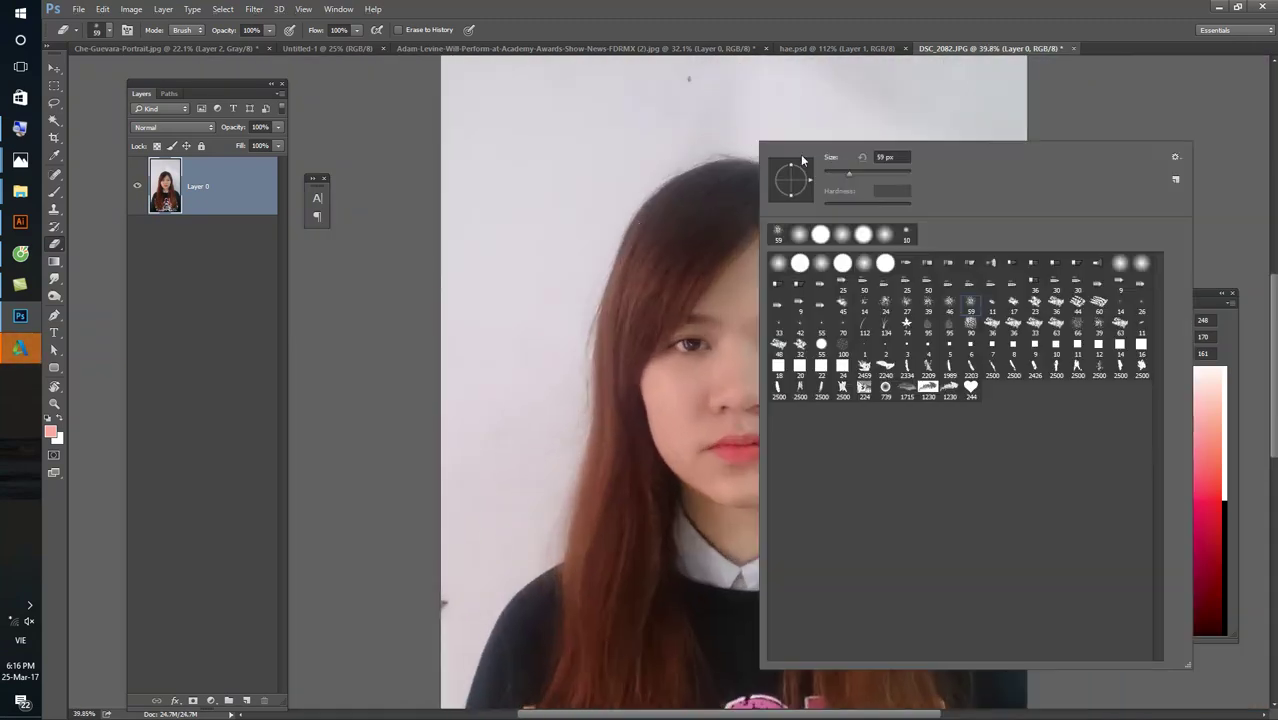
left_click_drag(852, 174, 862, 174)
left_click(747, 105)
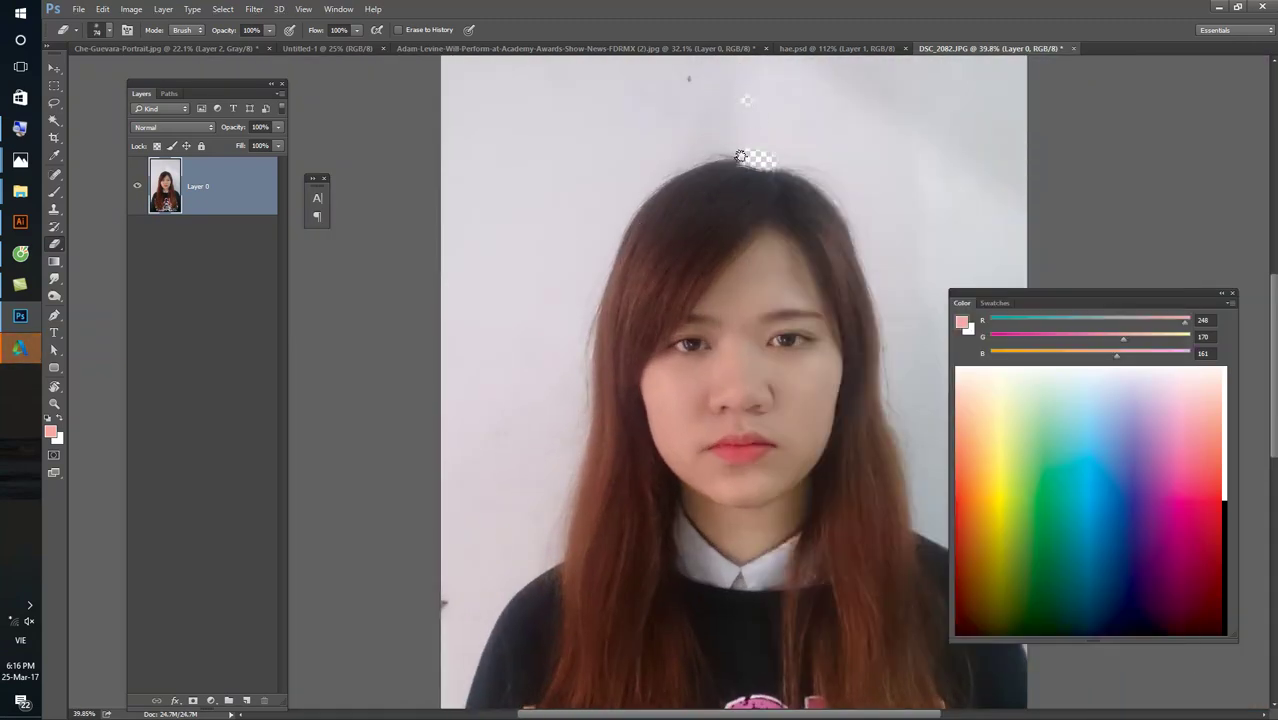
key("ctrl+z")
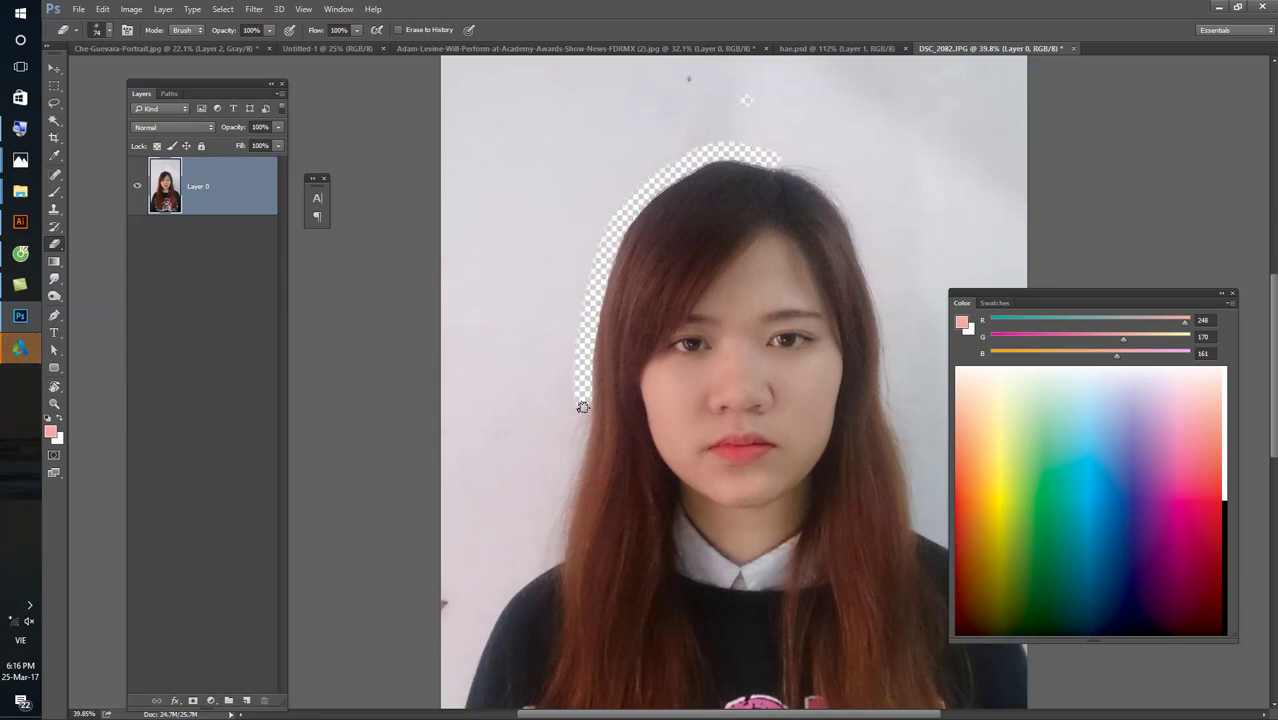
- Erase the wall along both sides of the hair and the left shoulder
left_click_drag(544, 559, 445, 600)
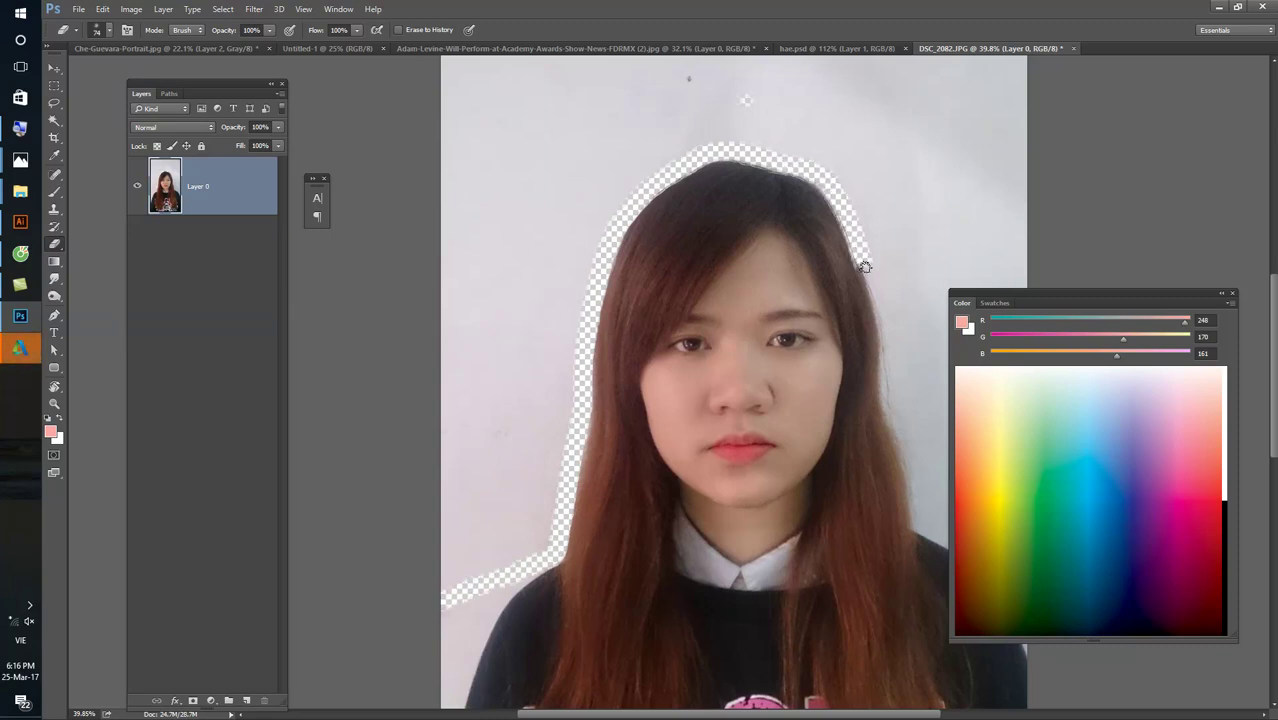
left_click_drag(864, 266, 879, 353)
left_click_drag(890, 415, 906, 481)
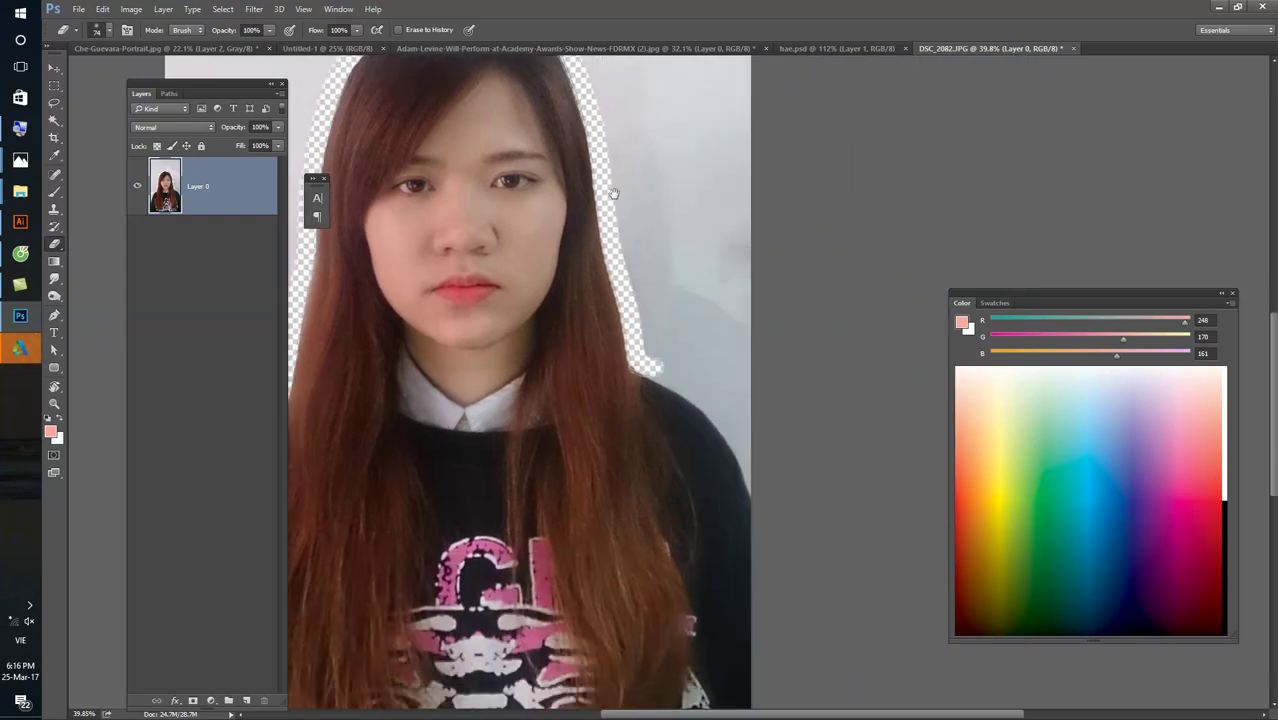
scroll(584, 322, "up", 5)
left_click_drag(442, 262, 693, 576)
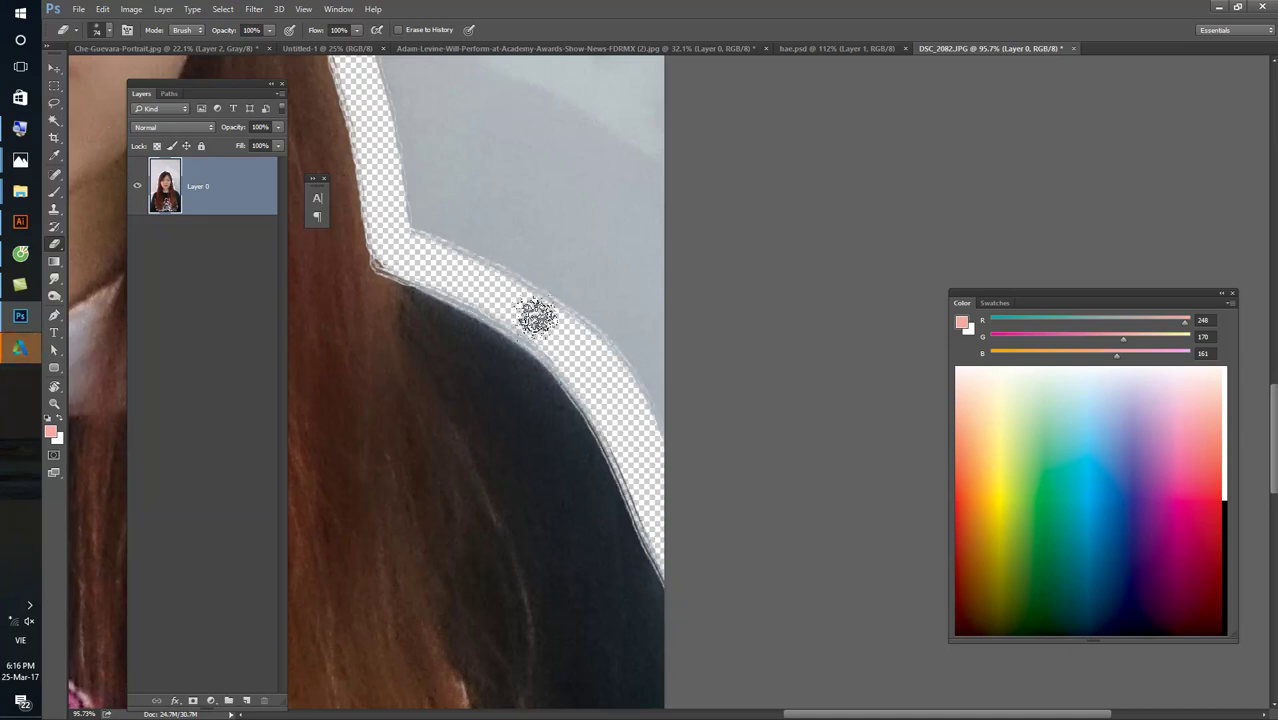
scroll(500, 281, "down", 2)
left_click_drag(500, 281, 643, 238)
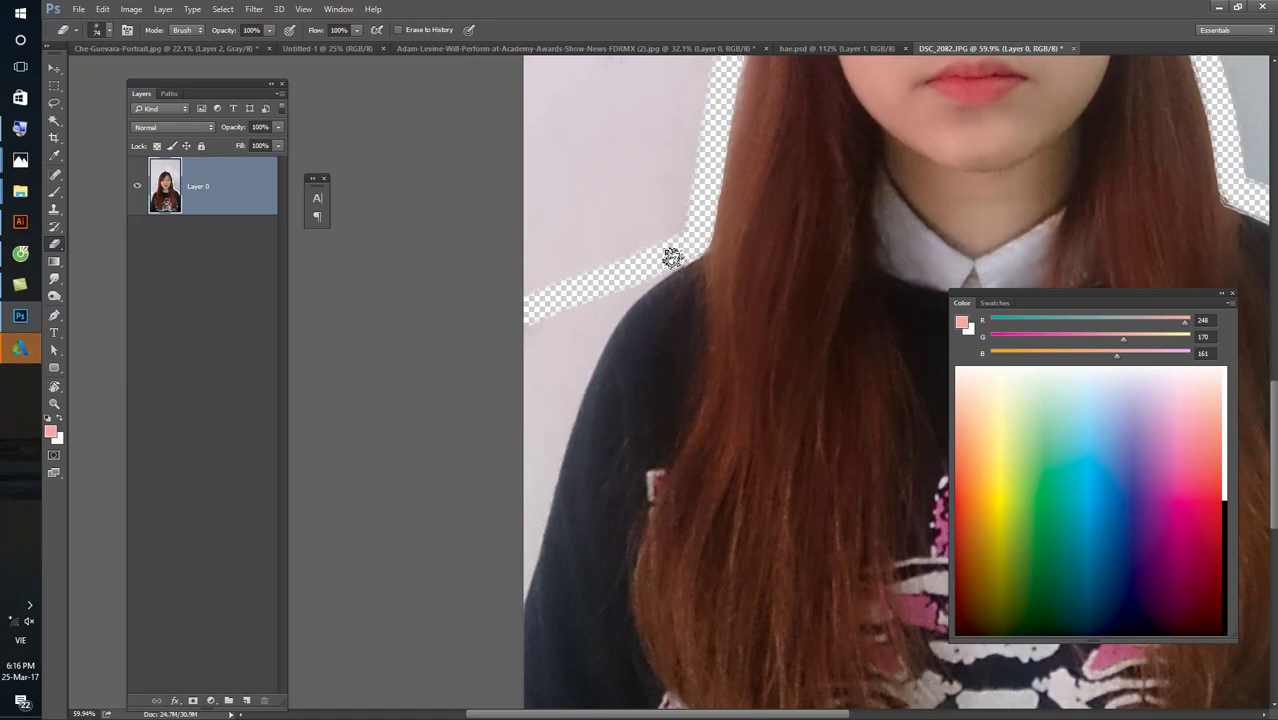
left_click_drag(673, 258, 497, 641)
mouse_move(536, 306)
left_mouse_down()
mouse_move(568, 266)
mouse_move(571, 337)
mouse_move(525, 259)
left_mouse_up()
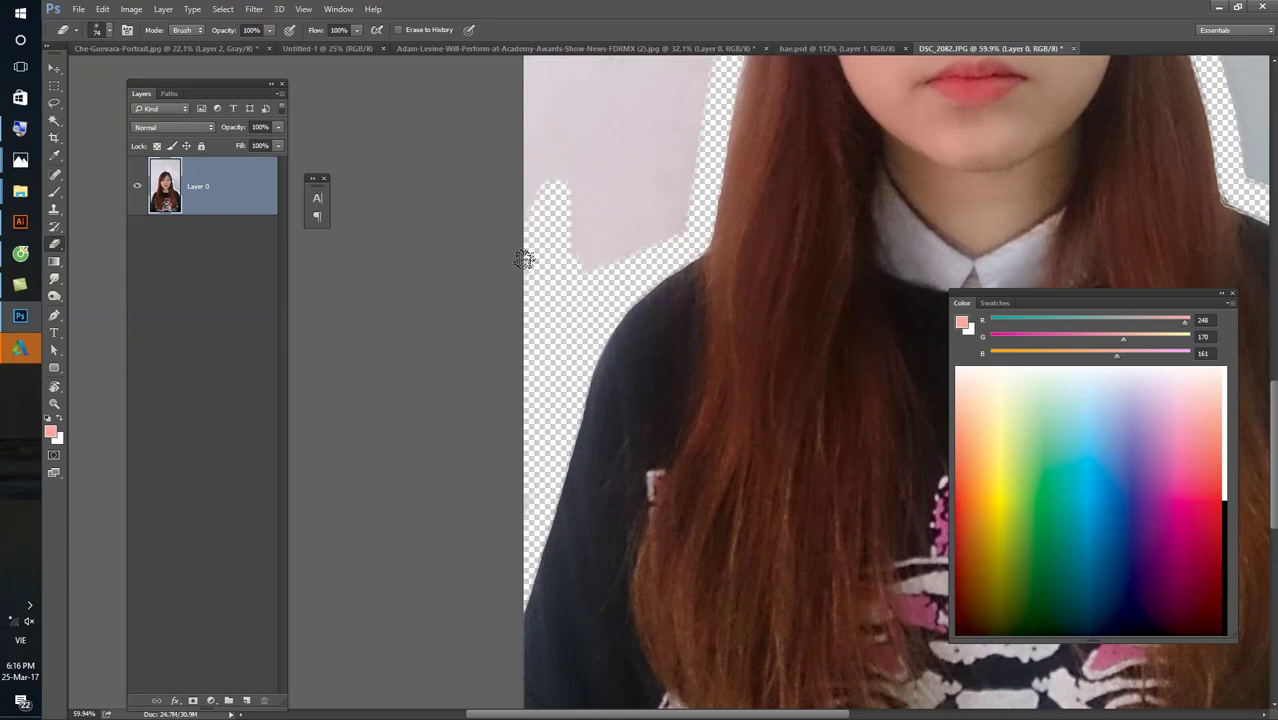
key("ctrl+0")
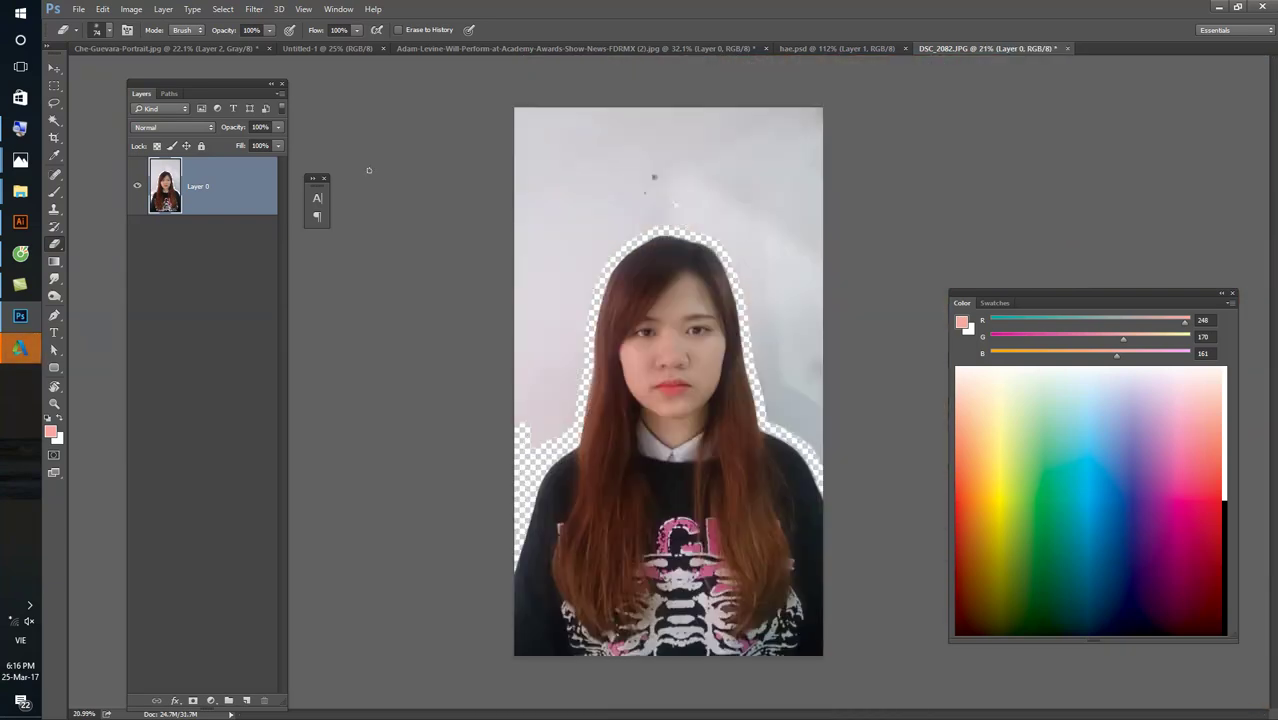
- Lasso the leftover wall and delete it, leaving the woman on transparency
scroll(570, 252, "up", 1)
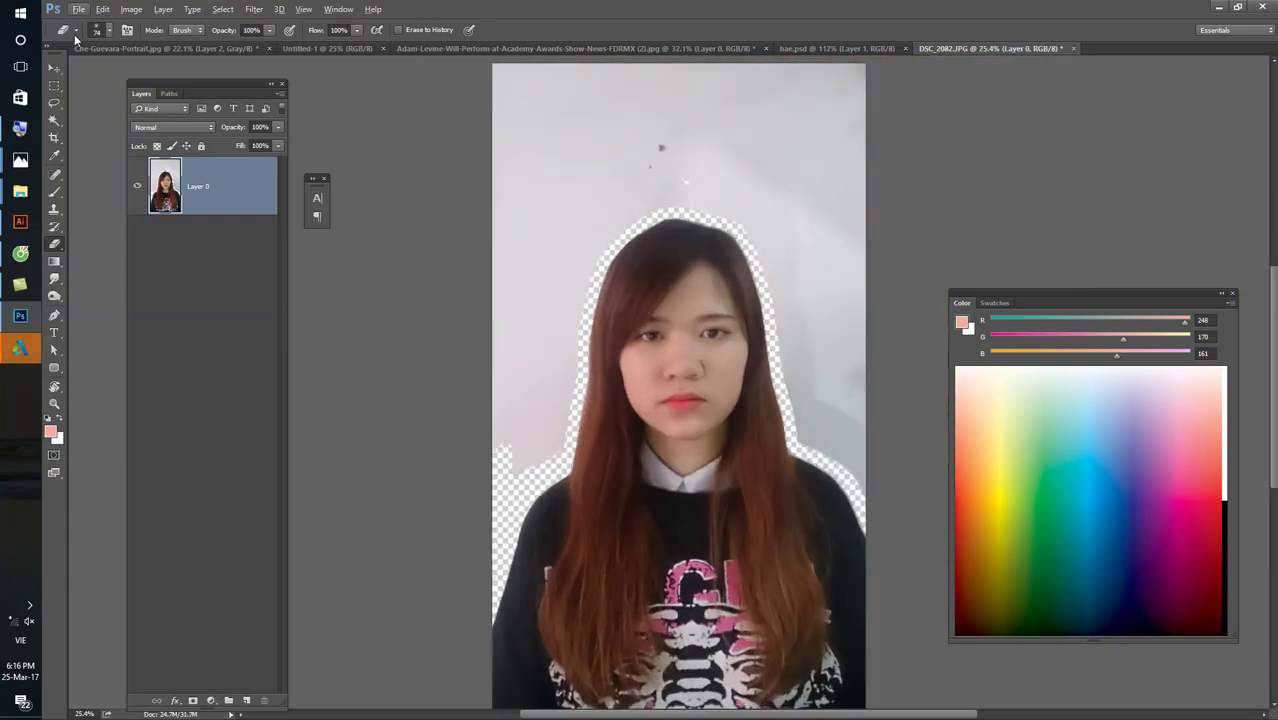
right_click(54, 103)
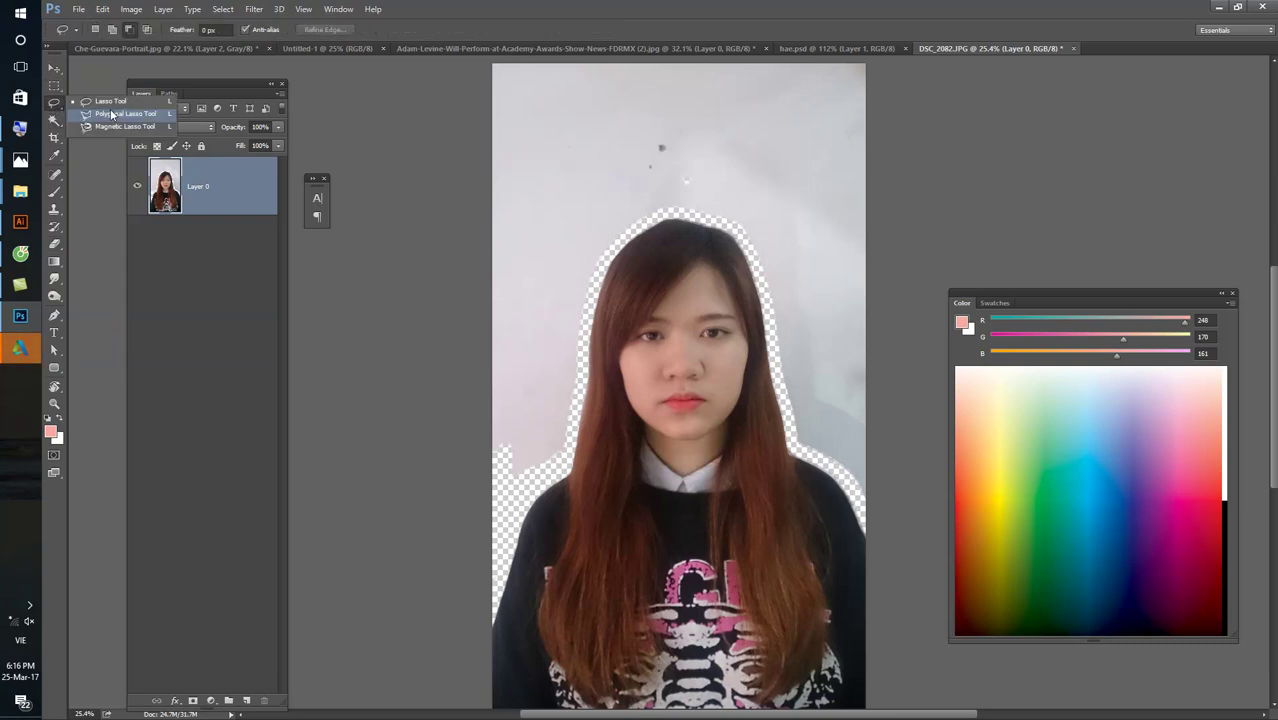
left_click(110, 102)
left_click_drag(893, 106, 502, 67)
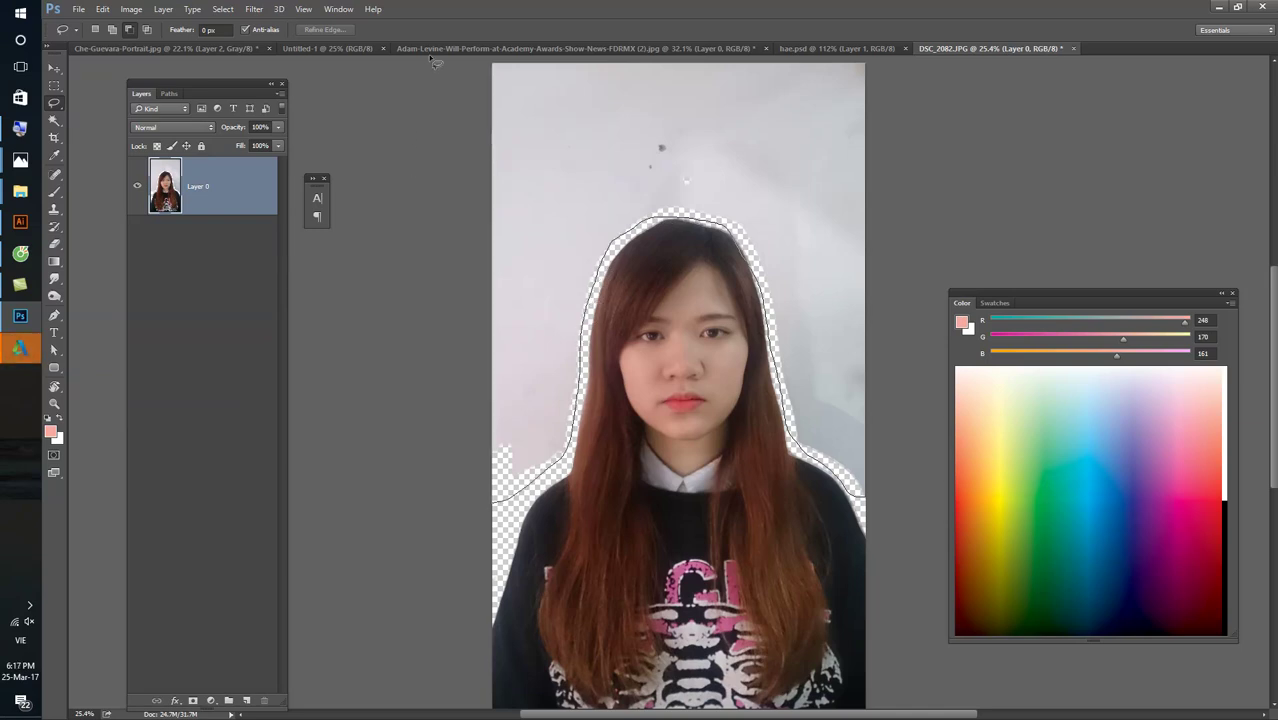
key("Delete")
key("ctrl+d")
- Create a new empty Layer 1
key("v")
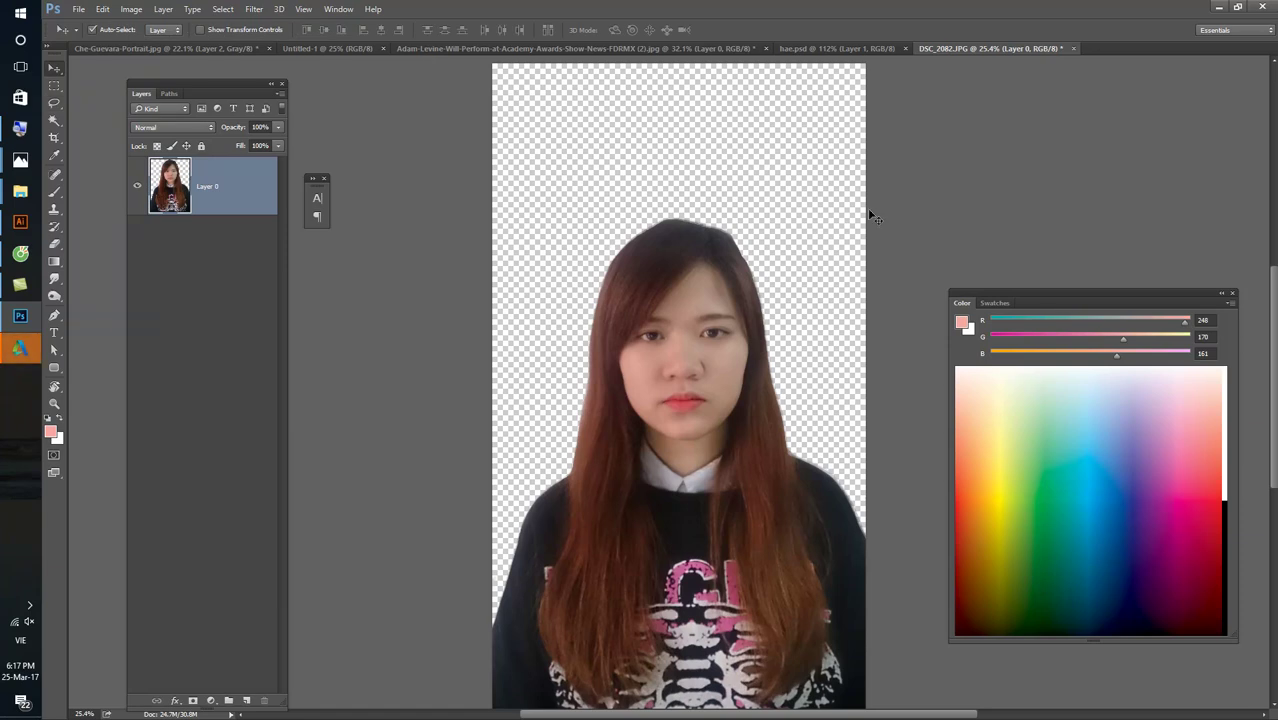
key("ctrl+shift+n")
key("Return")
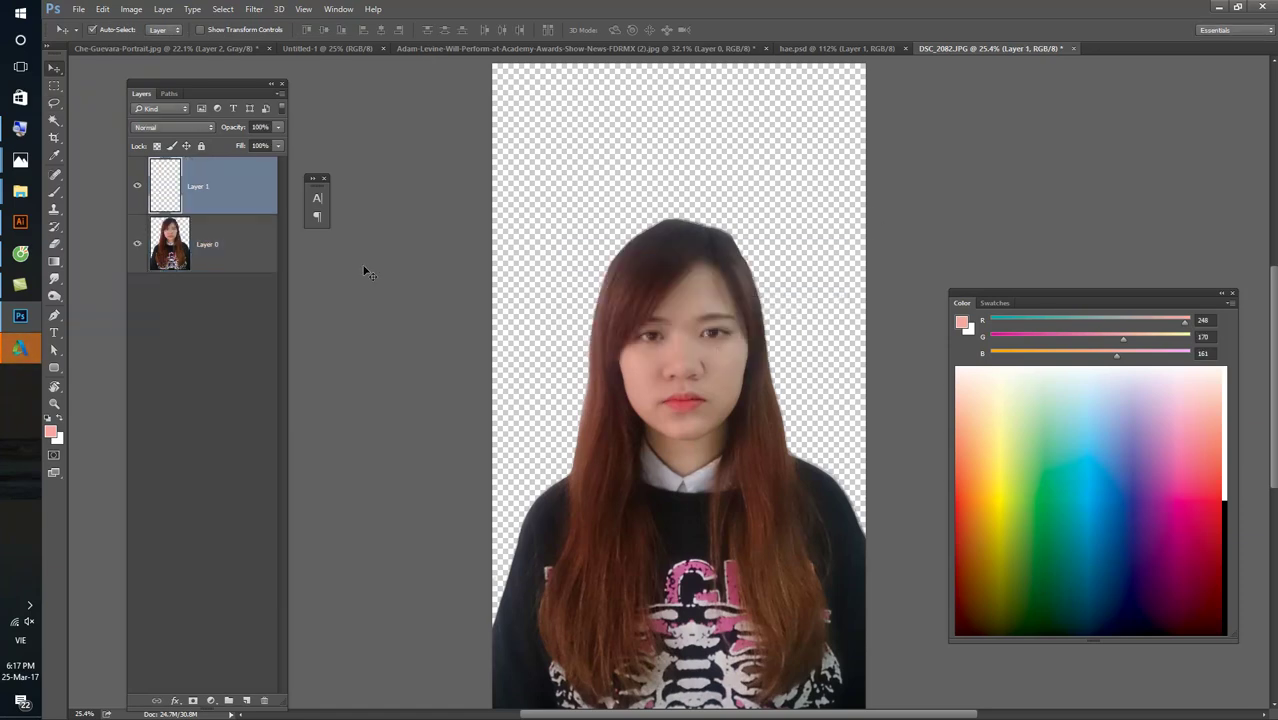
- Fill Layer 1 with solid blue and move it beneath the portrait layer
left_click(1102, 455)
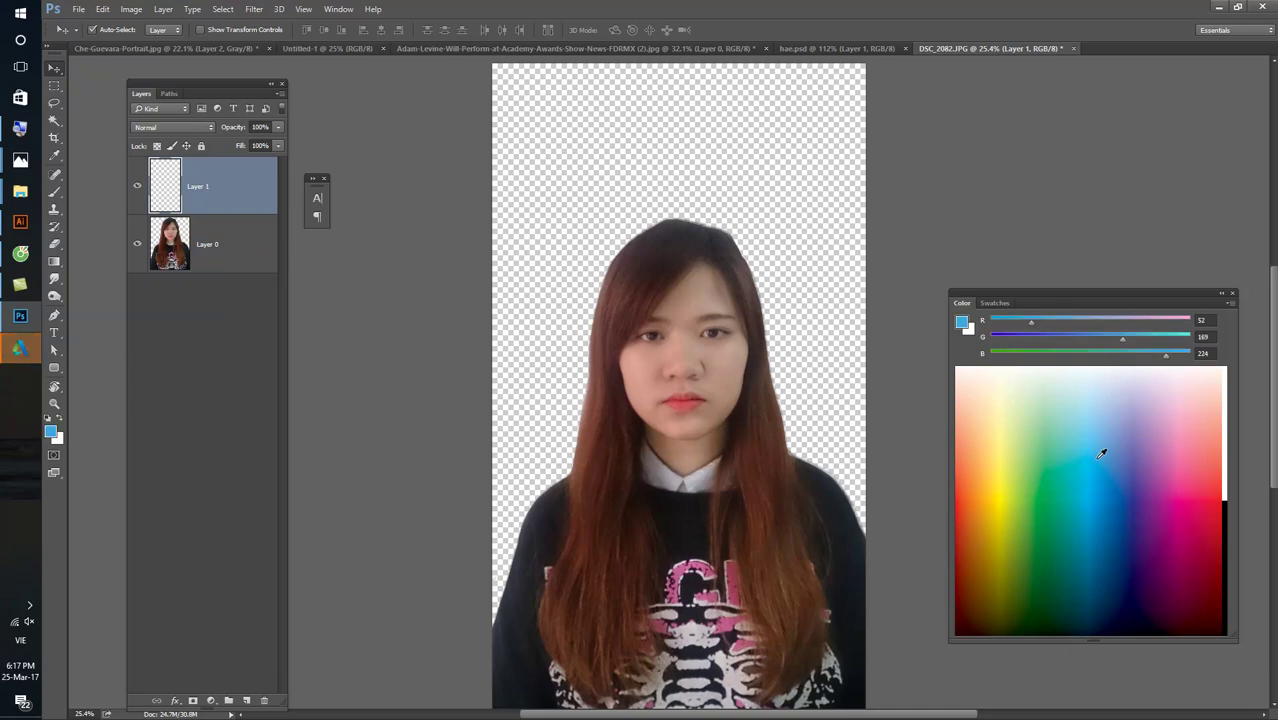
key("ctrl+BackSpace")
key("ctrl+z")
key("x")
key("ctrl+BackSpace")
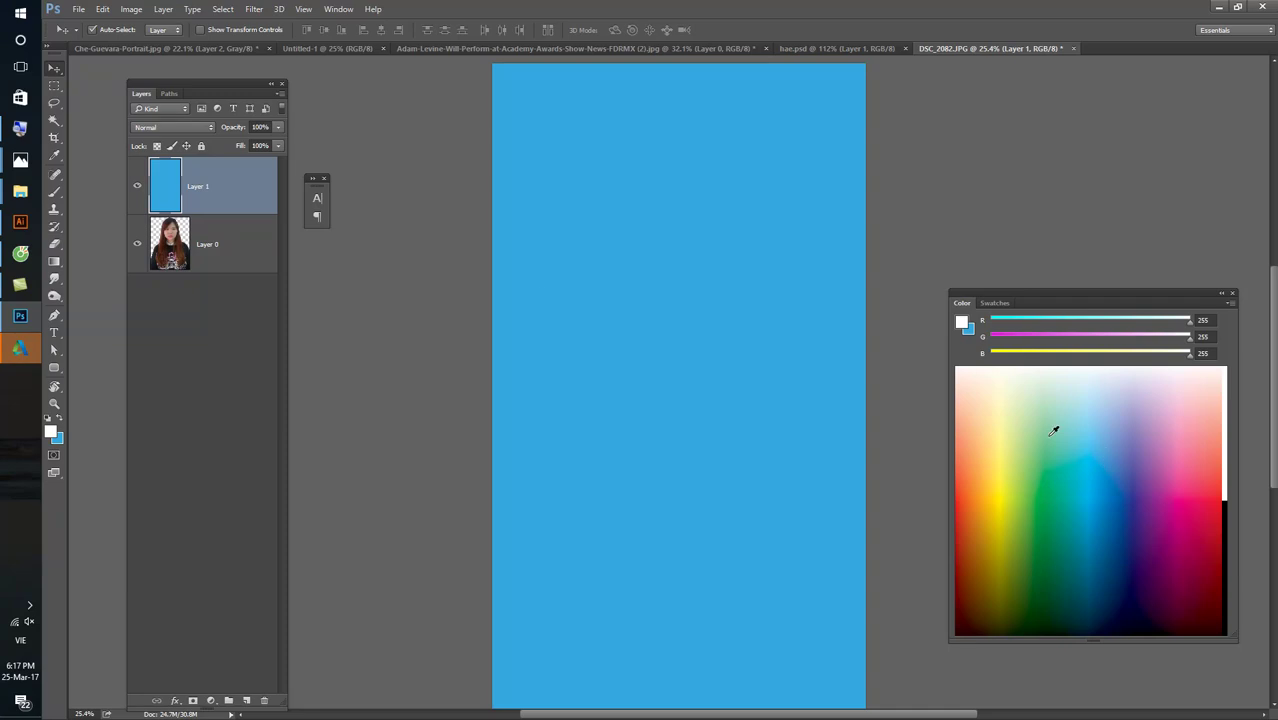
left_click_drag(242, 201, 234, 297)
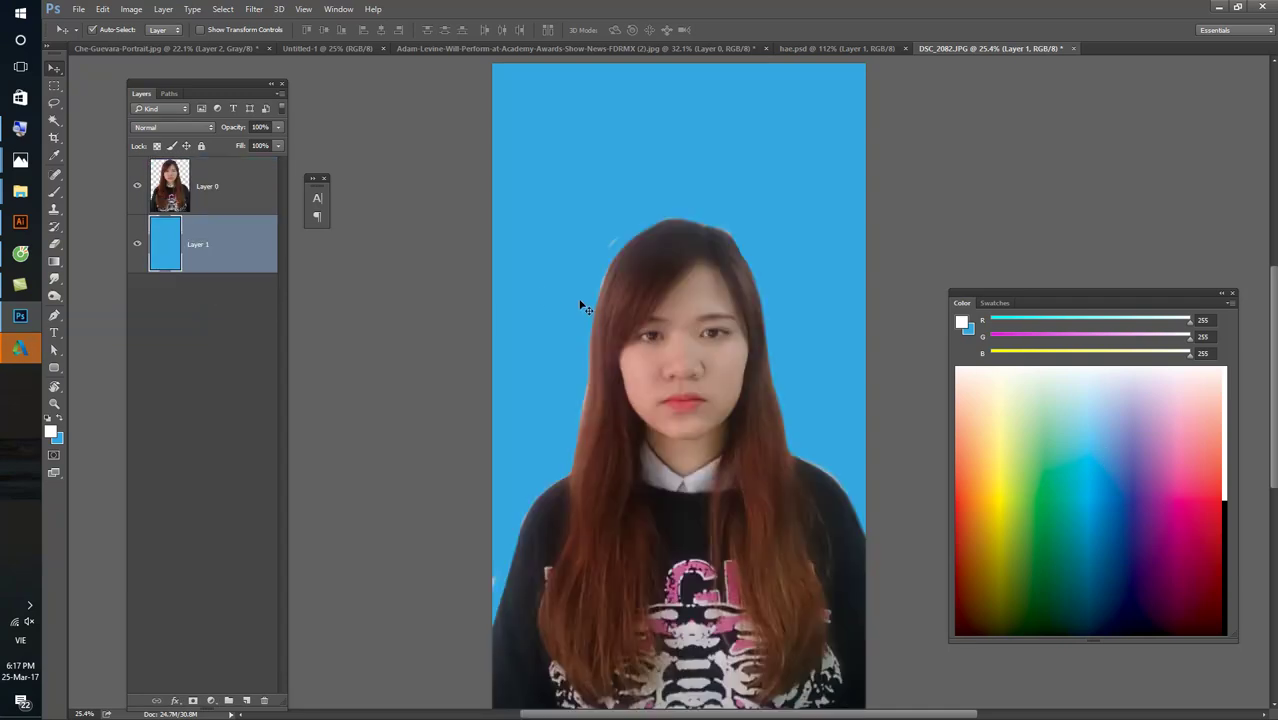
- Undo a trial merge of the two layers, then open Liquify on Layer 0
left_click(228, 190, "shift")
key("ctrl+e")
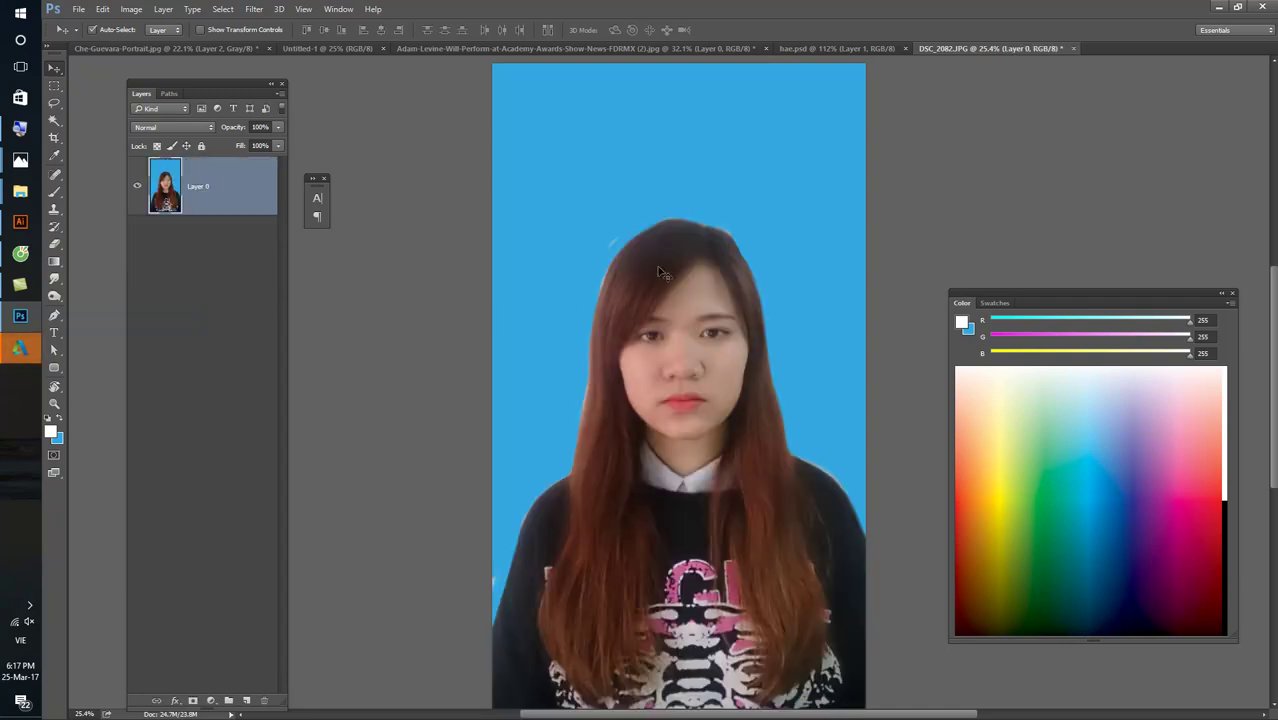
key("ctrl+minus")
key("ctrl+plus")
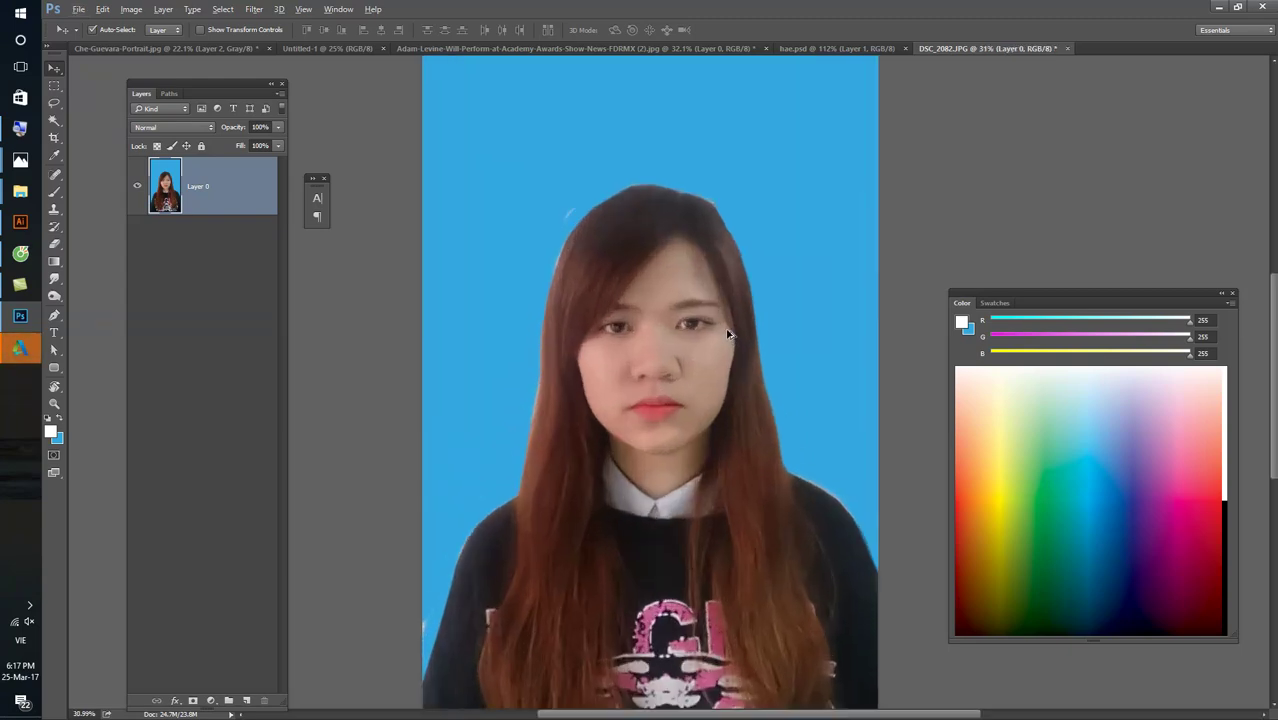
key("ctrl+plus")
key("ctrl+z")
left_click(236, 338)
left_click(228, 190)
scroll(768, 470, "up", 1)
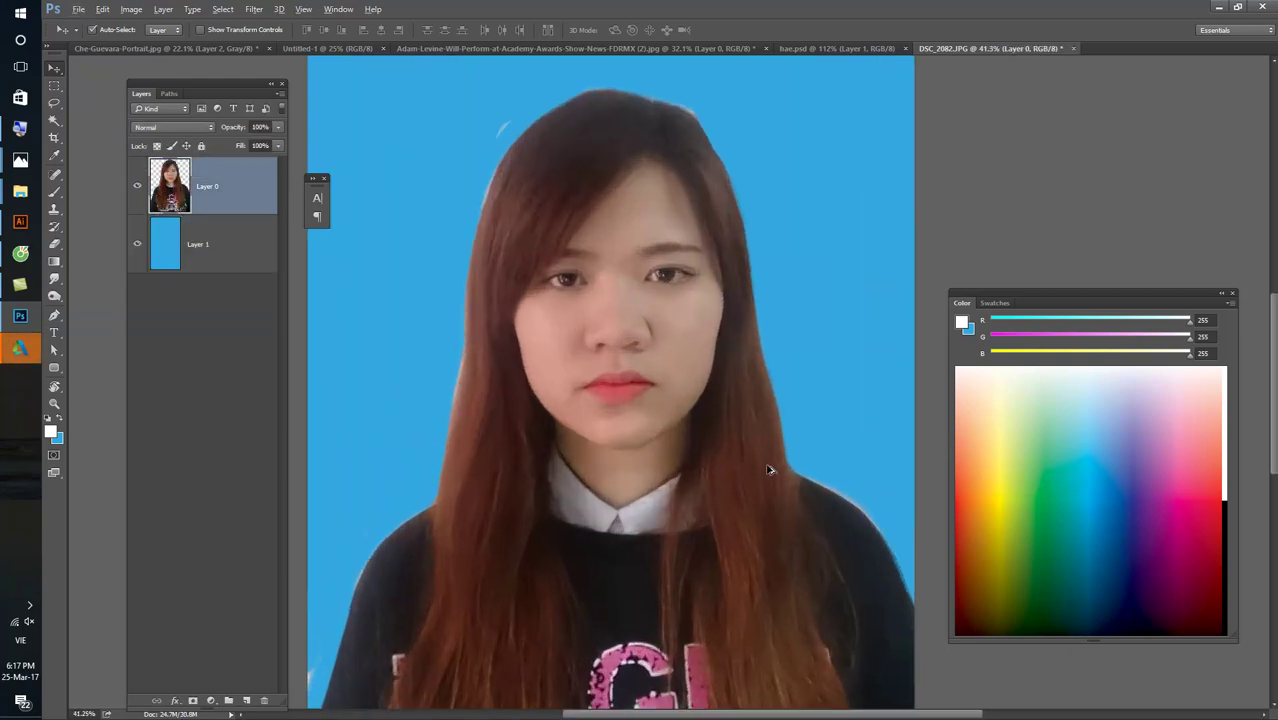
scroll(705, 407, "up", 1)
scroll(700, 377, "down", 1)
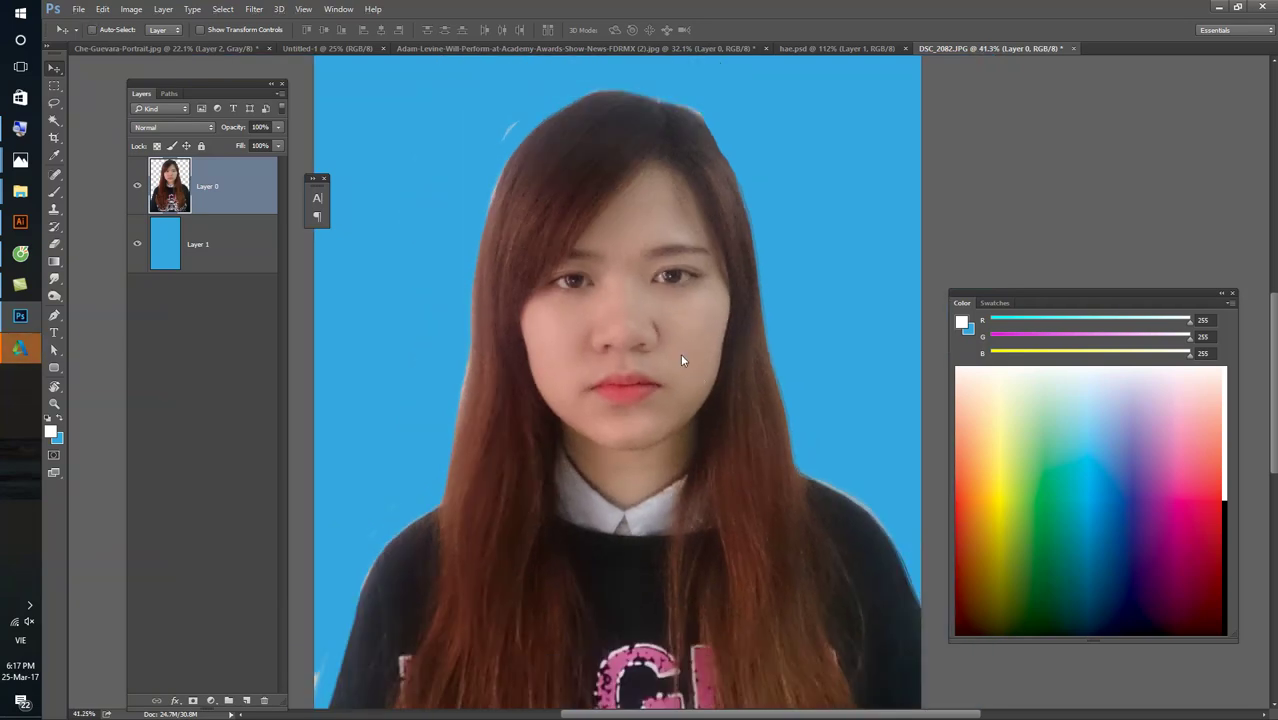
key("shift+ctrl+x")
key("super")
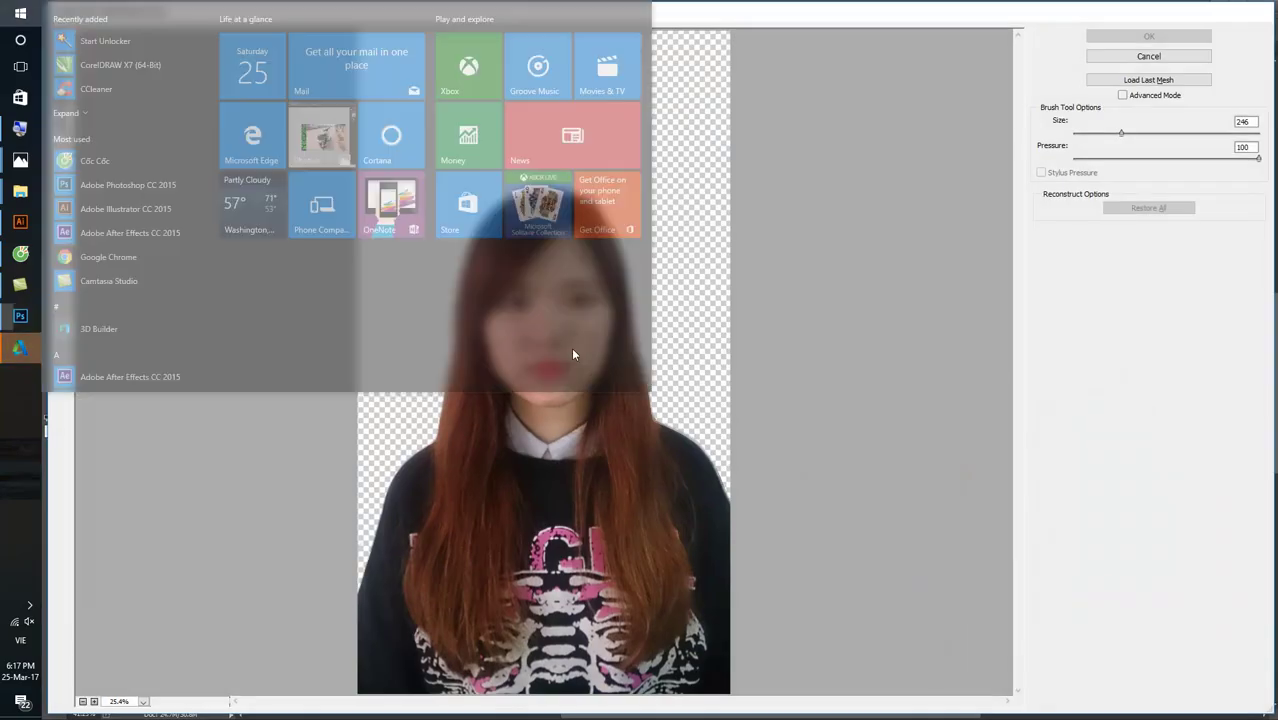
key("Escape")
scroll(581, 402, "up", 1)
scroll(581, 402, "up", 1)
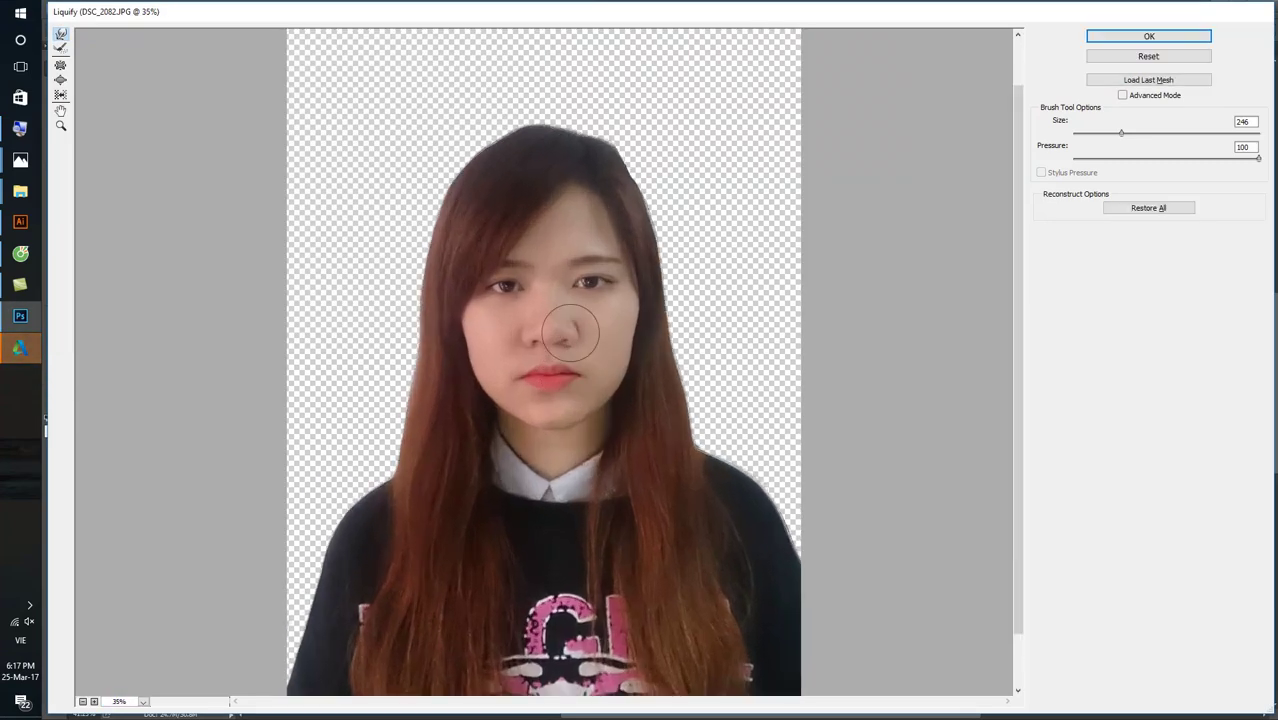
scroll(556, 313, "up", 1)
scroll(499, 299, "up", 1)
scroll(479, 313, "up", 1)
scroll(488, 308, "up", 1)
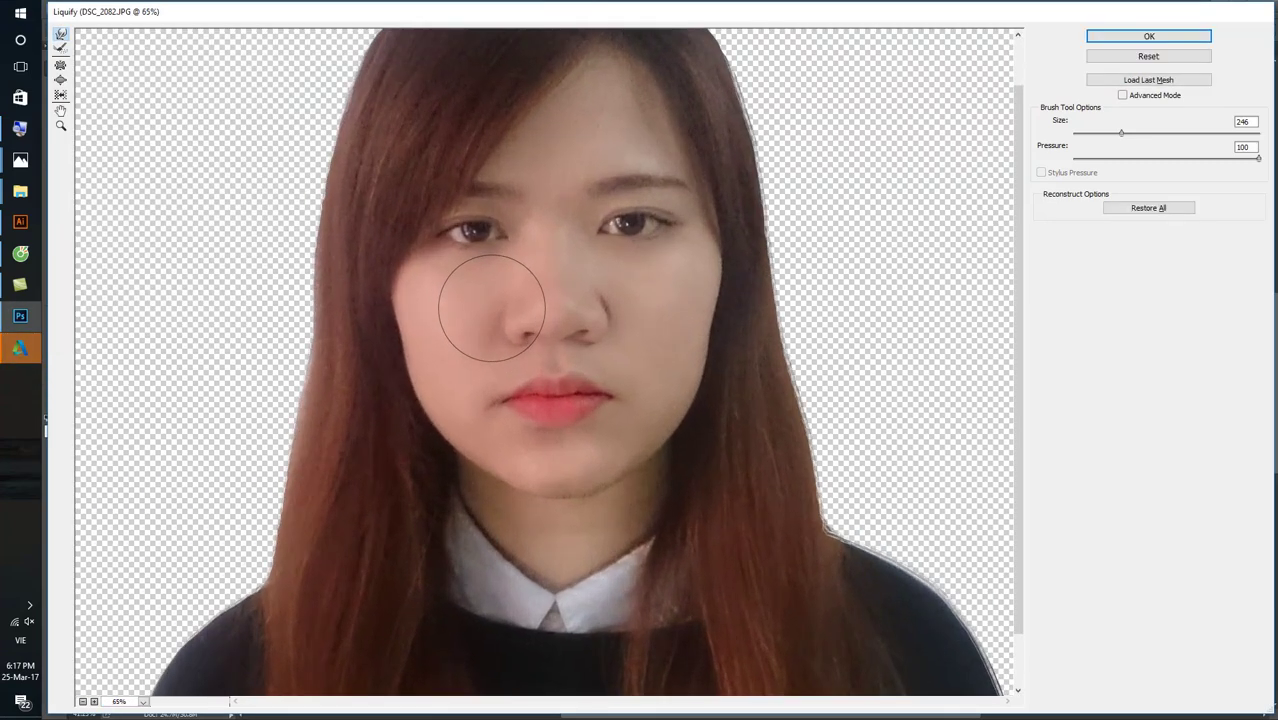
scroll(513, 337, "up", 2)
scroll(351, 365, "up", 3)
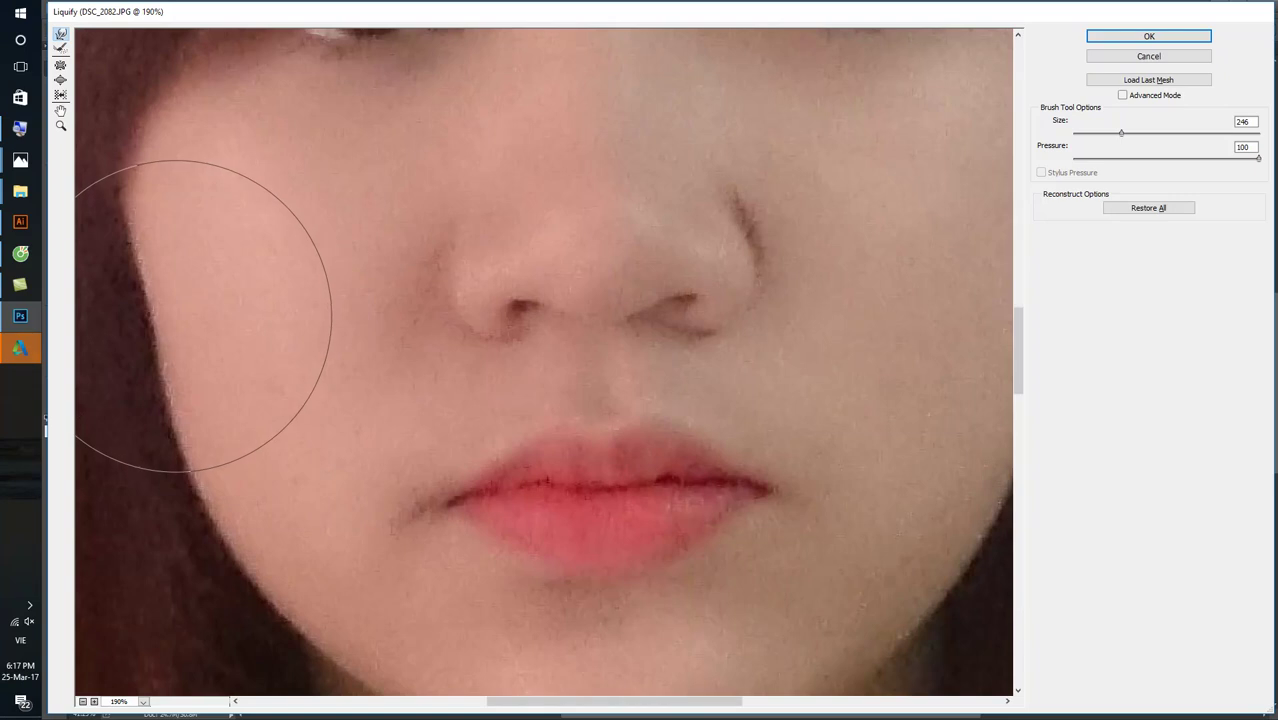
scroll(541, 283, "down", 2)
scroll(541, 283, "down", 1)
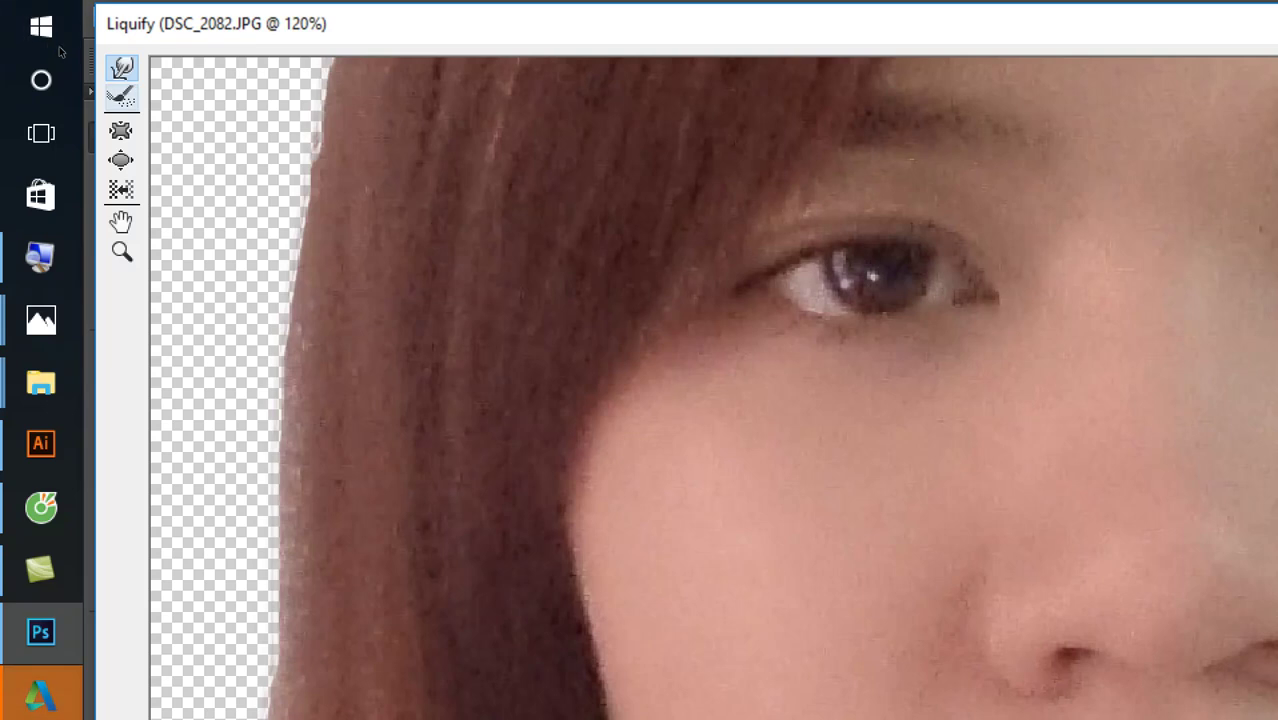
left_click_drag(879, 365, 815, 230)
key("ctrl+z")
left_click(121, 96)
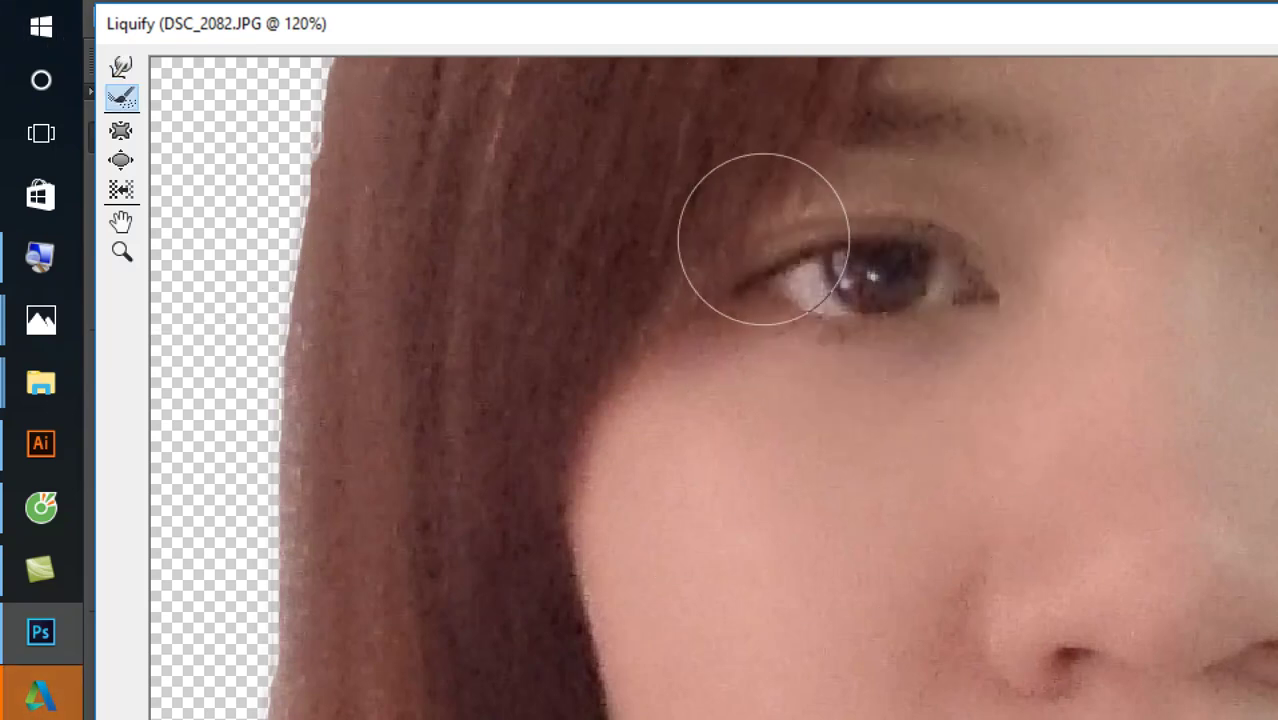
key("w")
left_click_drag(300, 130, 522, 271)
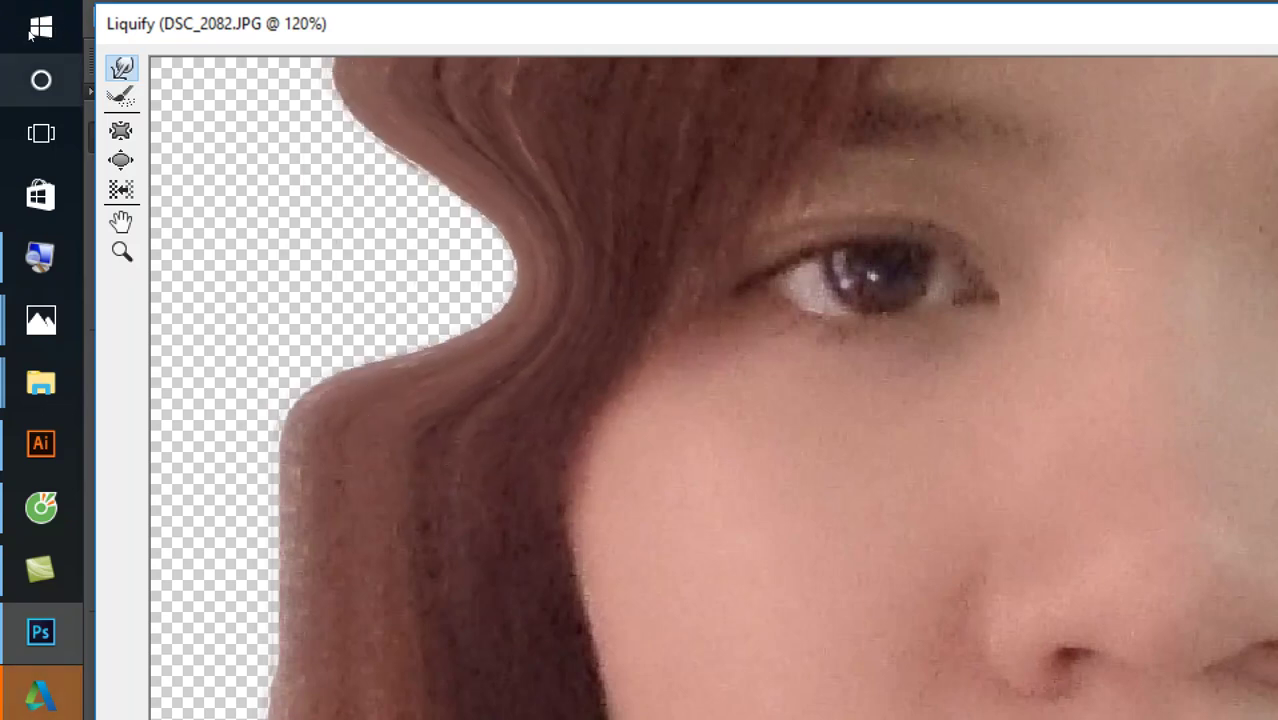
key("r")
left_click_drag(162, 105, 270, 392)
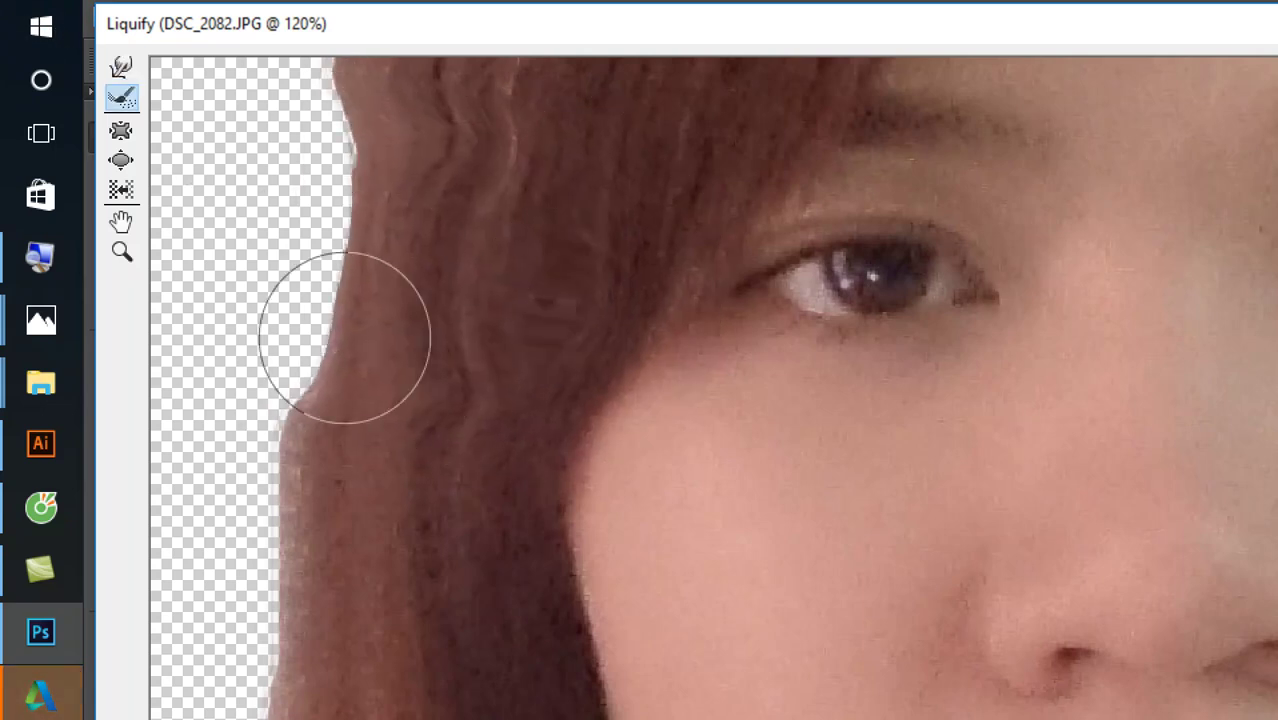
left_click_drag(270, 392, 440, 390)
left_click(120, 130)
left_click(120, 160)
left_click(880, 290)
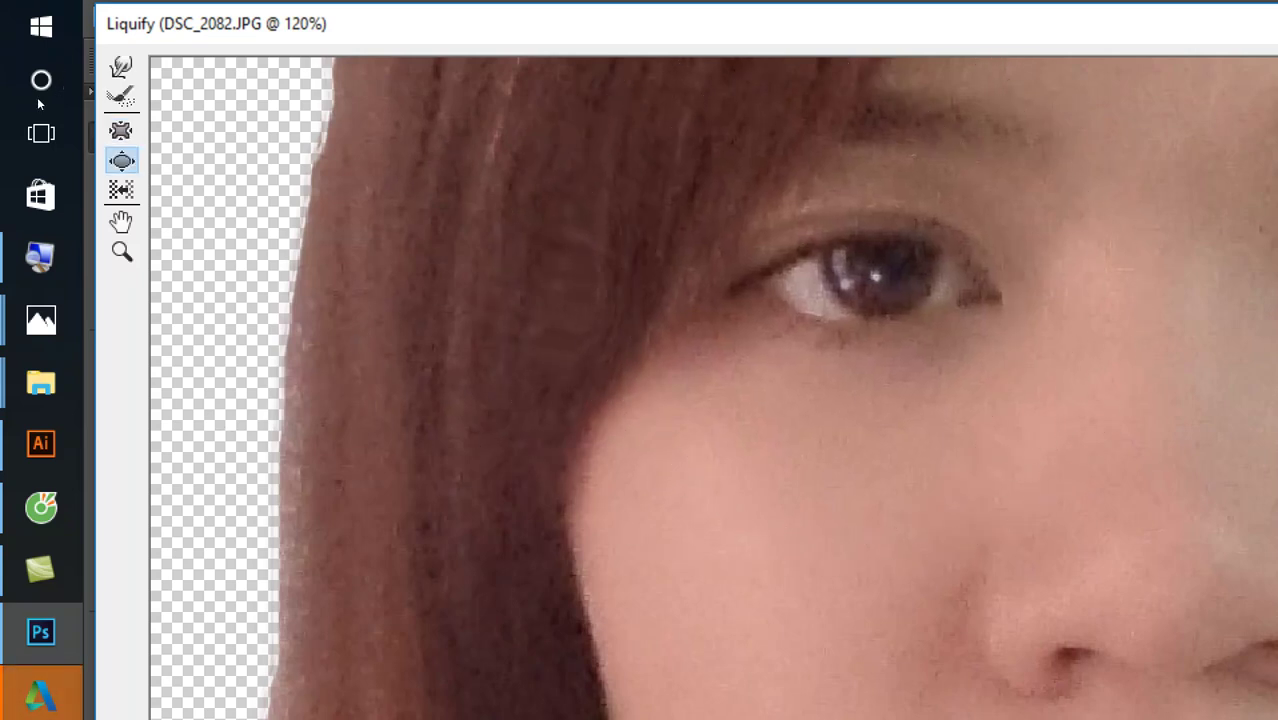
key("s")
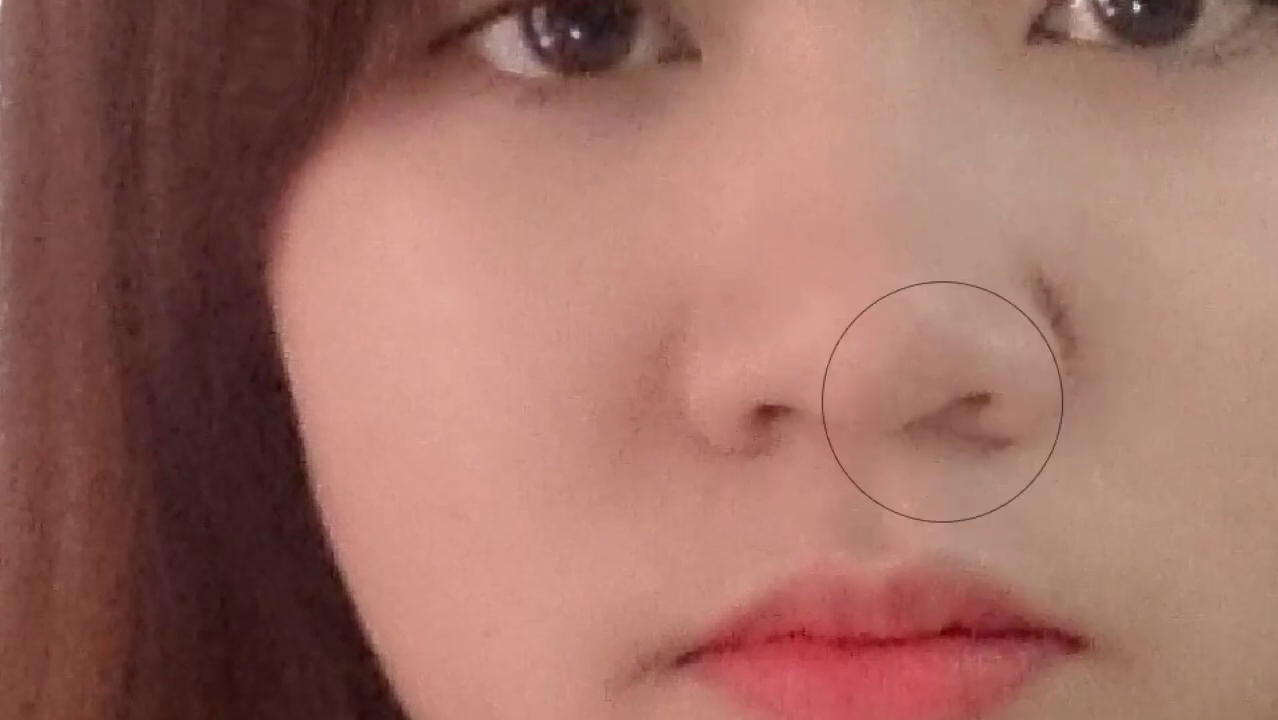
- Pan and scroll the Liquify preview to bring the eyes back into view
scroll(979, 414, "down", 2)
scroll(942, 657, "down", 2)
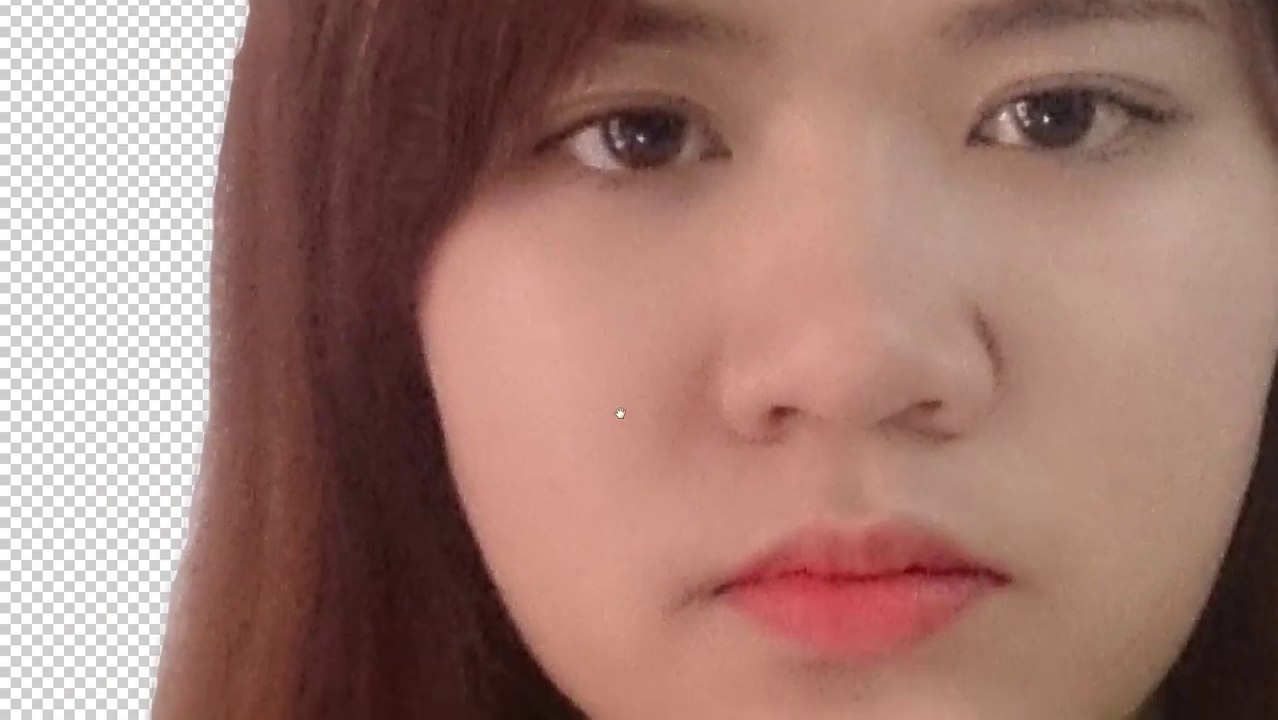
scroll(619, 417, "down", 4)
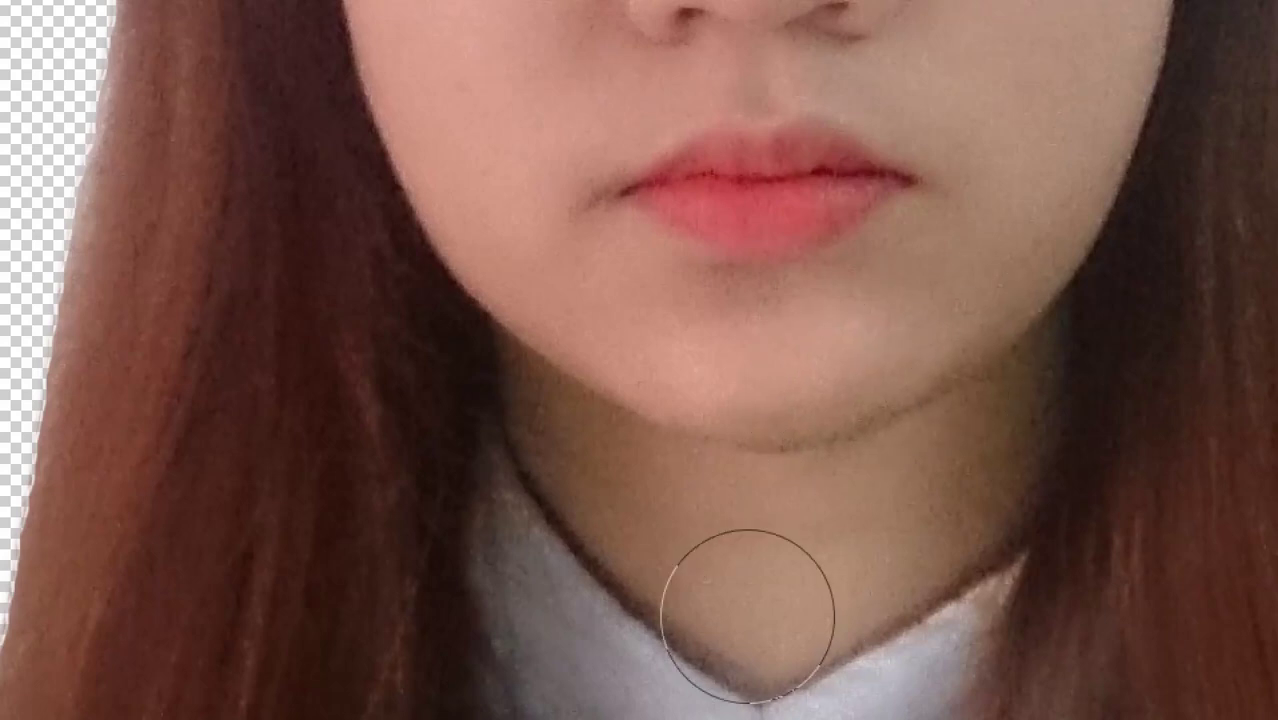
scroll(747, 614, "up", 2)
left_click_drag(483, 10, 437, 306)
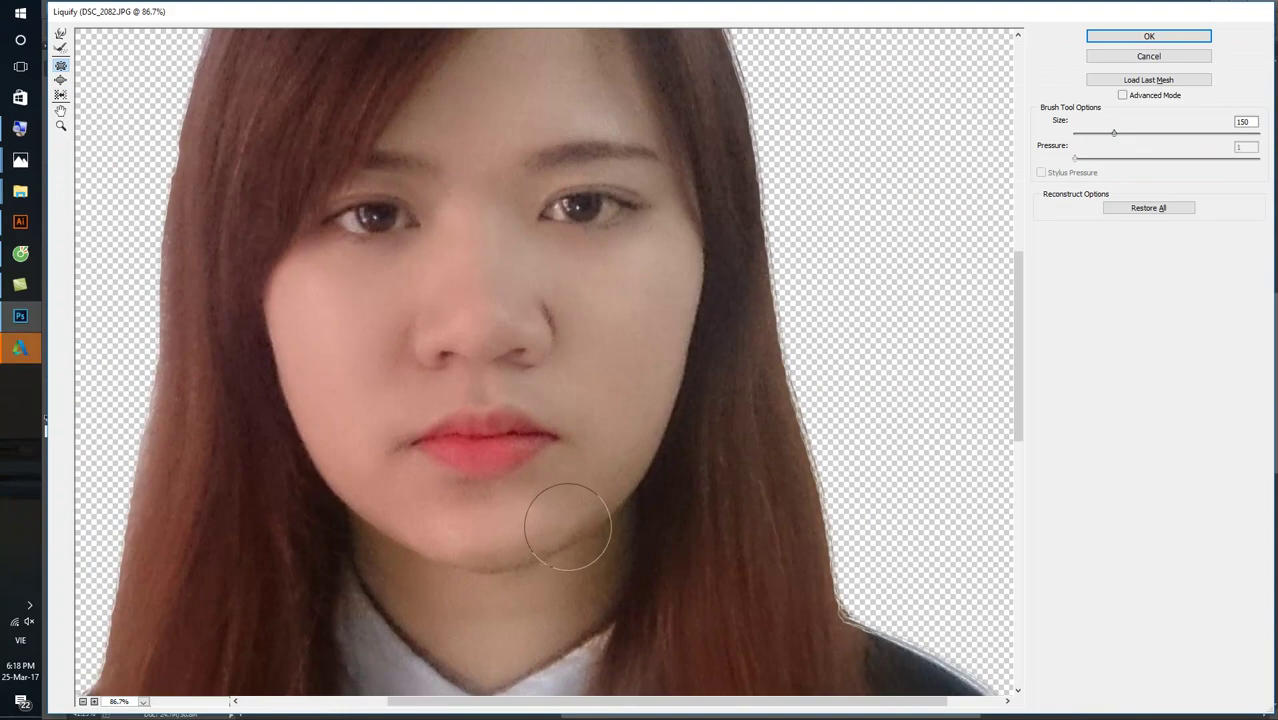
left_click_drag(332, 283, 437, 550)
- Switch back to the warp tool and recentre the preview on the face and collar
left_click(60, 33)
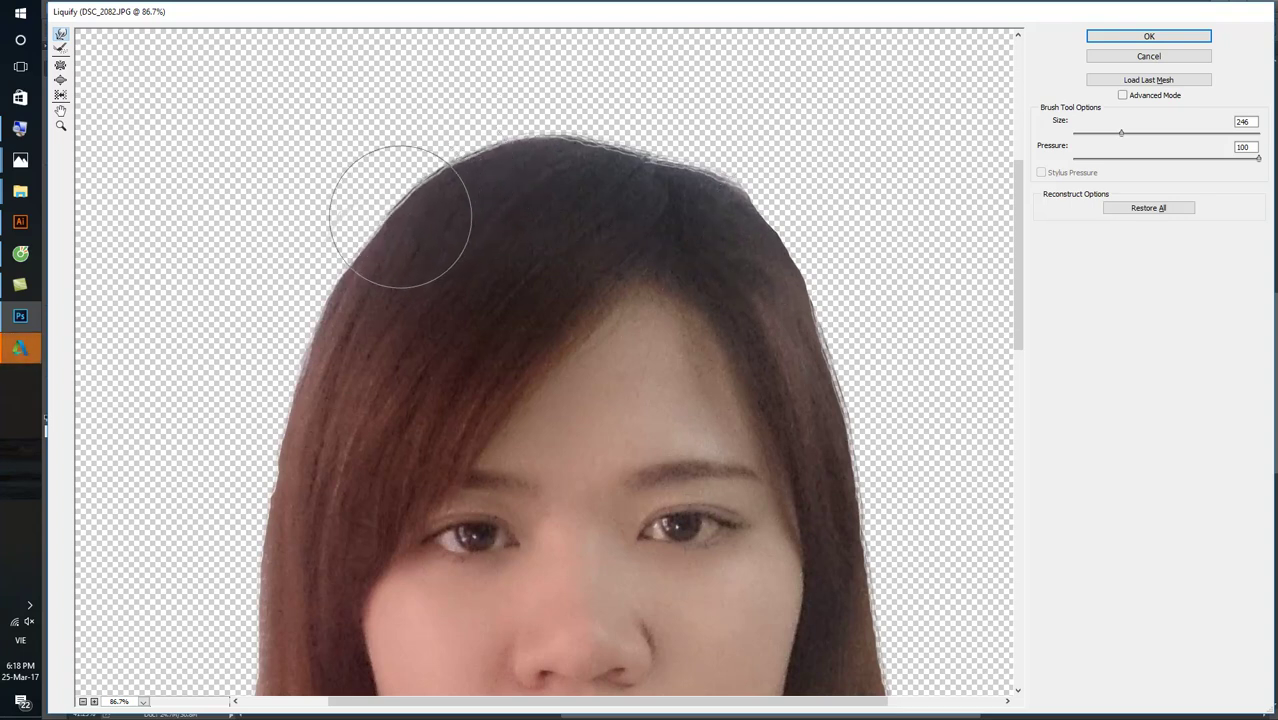
left_click_drag(695, 551, 690, 163)
scroll(690, 163, "down", 3)
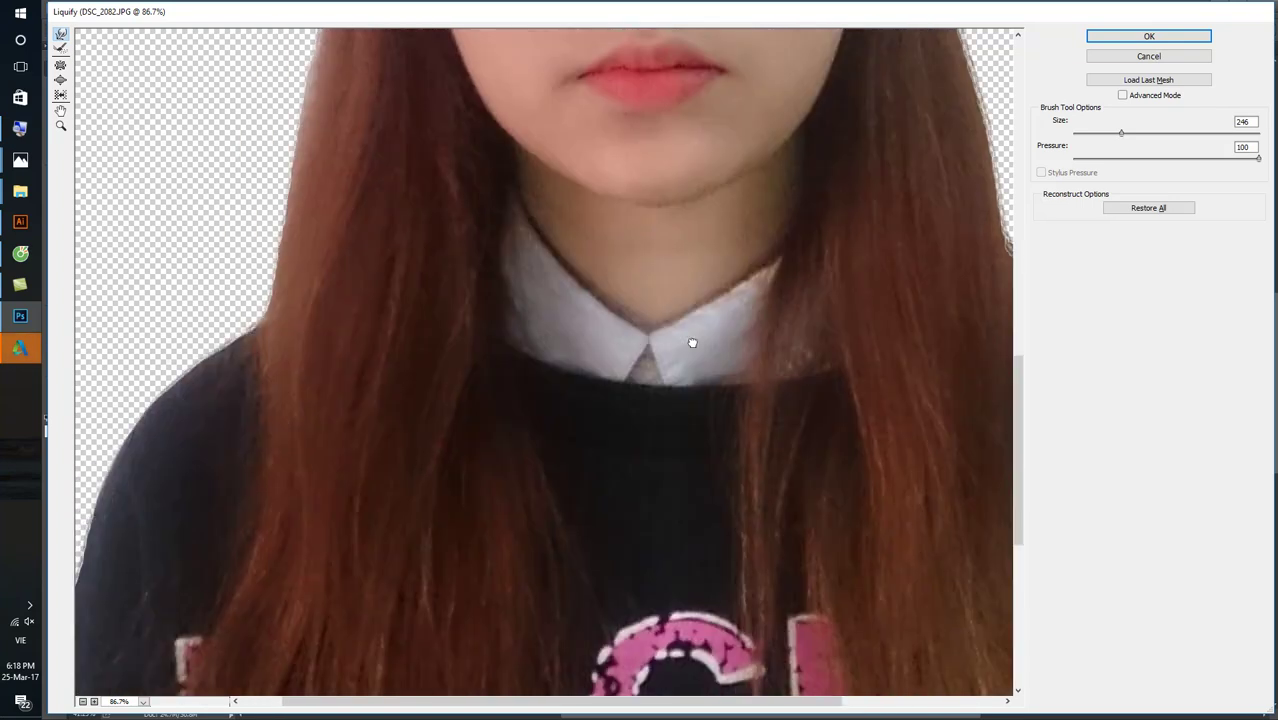
left_click_drag(690, 343, 593, 463)
left_click_drag(627, 356, 589, 398)
scroll(589, 398, "down", 1)
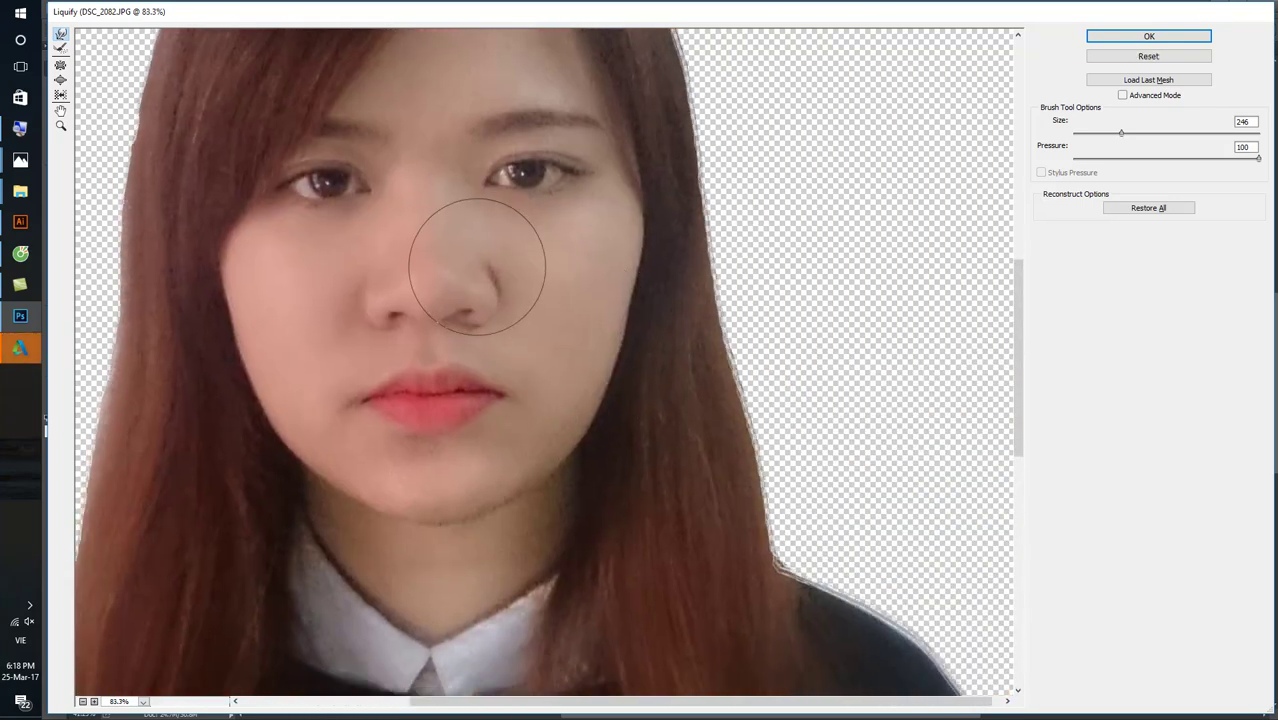
- Apply the Liquify changes and zoom the main document back in
left_click(1137, 40)
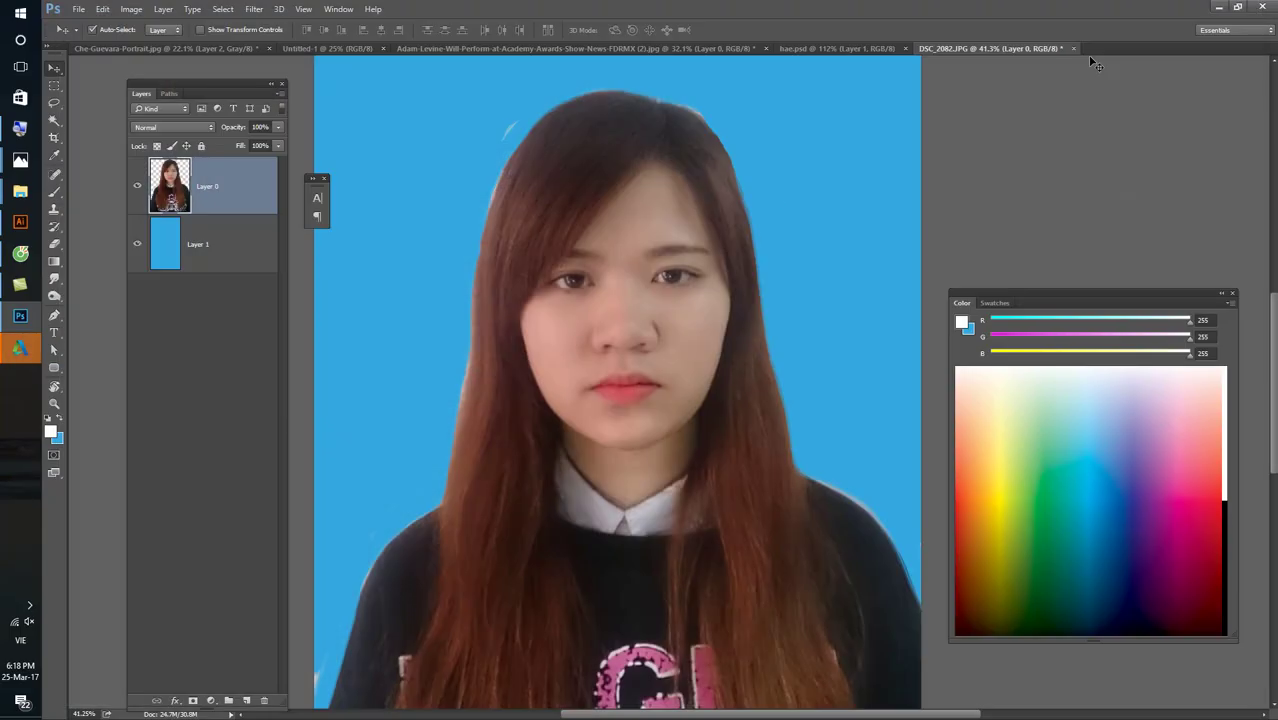
key("ctrl+minus")
key("ctrl+minus")
scroll(690, 350, "up", 1)
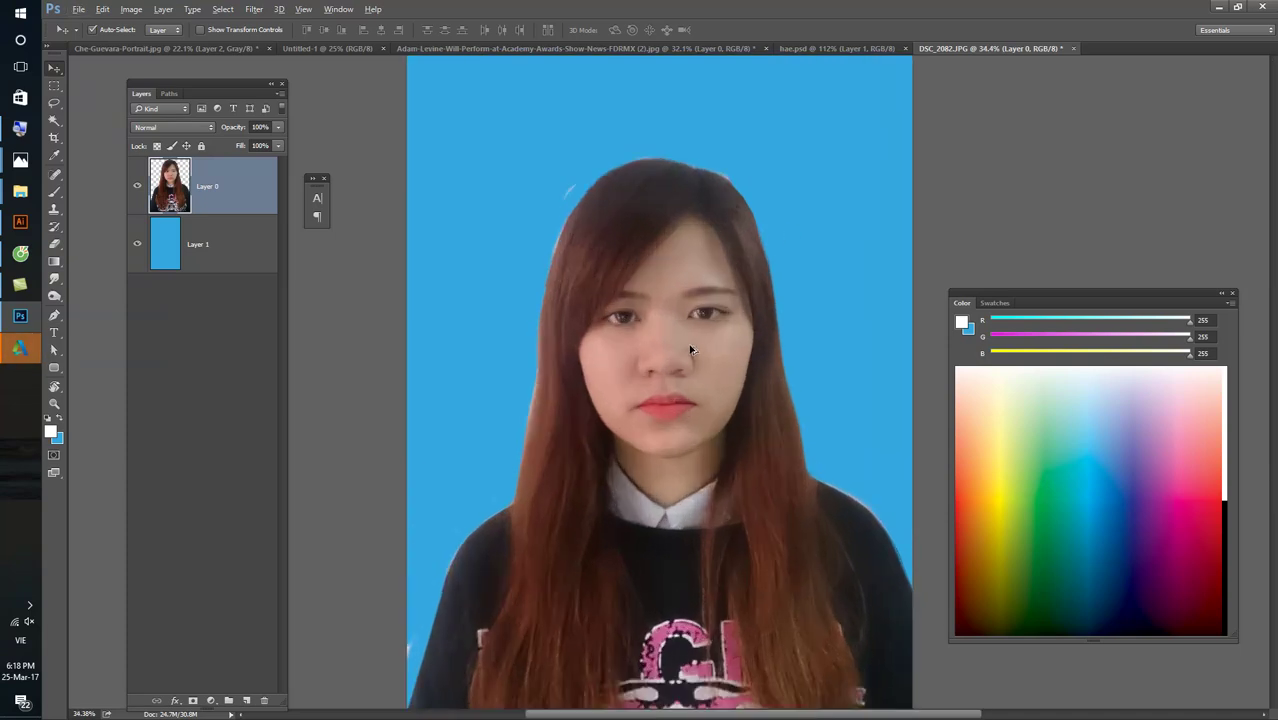
scroll(675, 285, "up", 1)
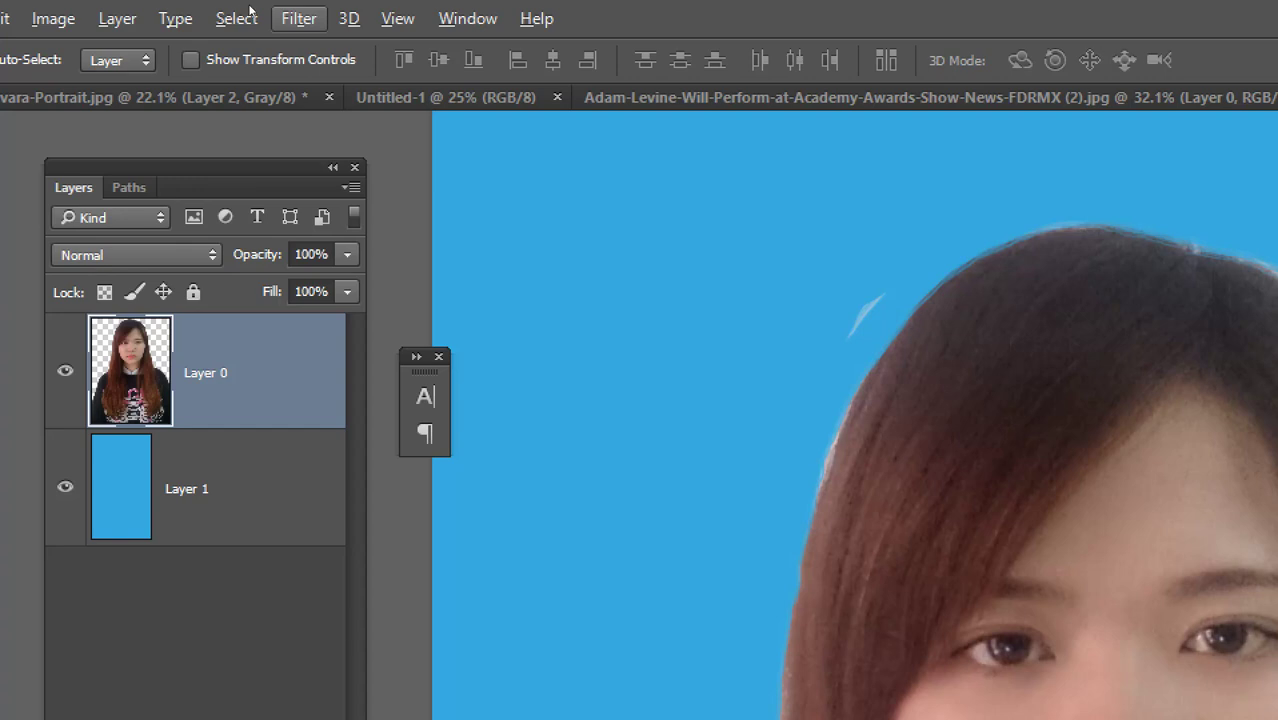
key("alt+t")
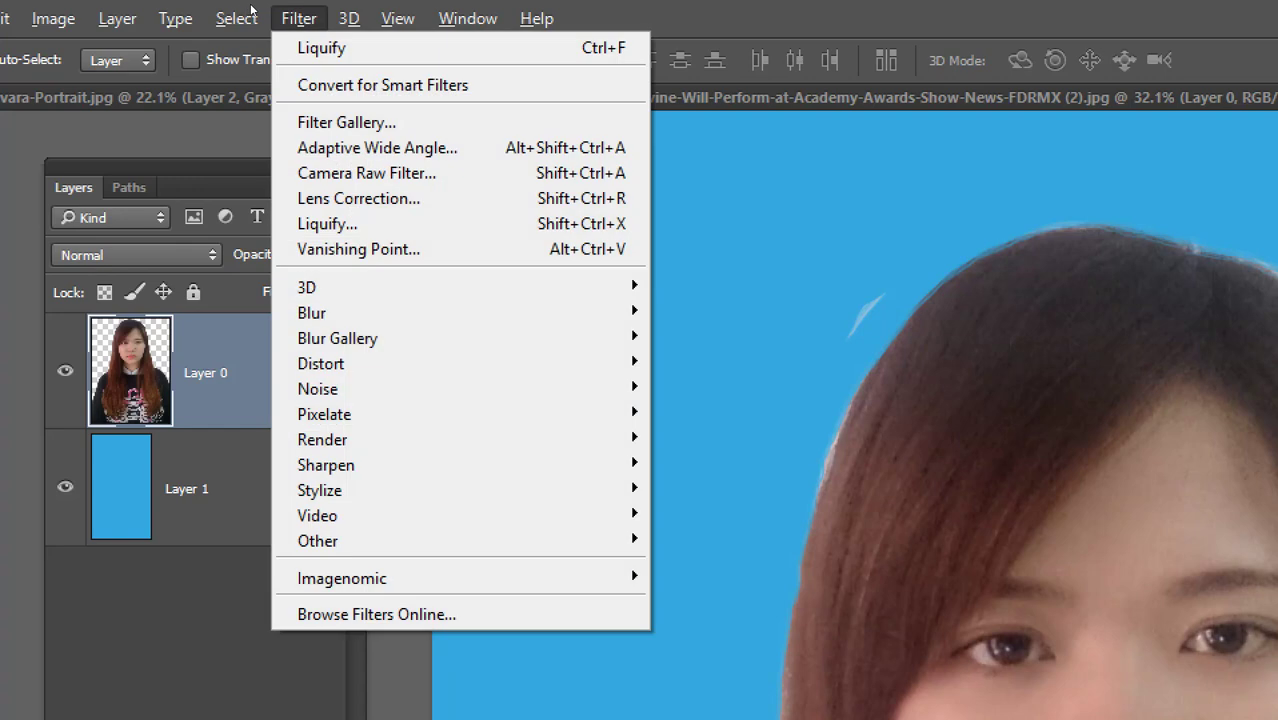
key("l")
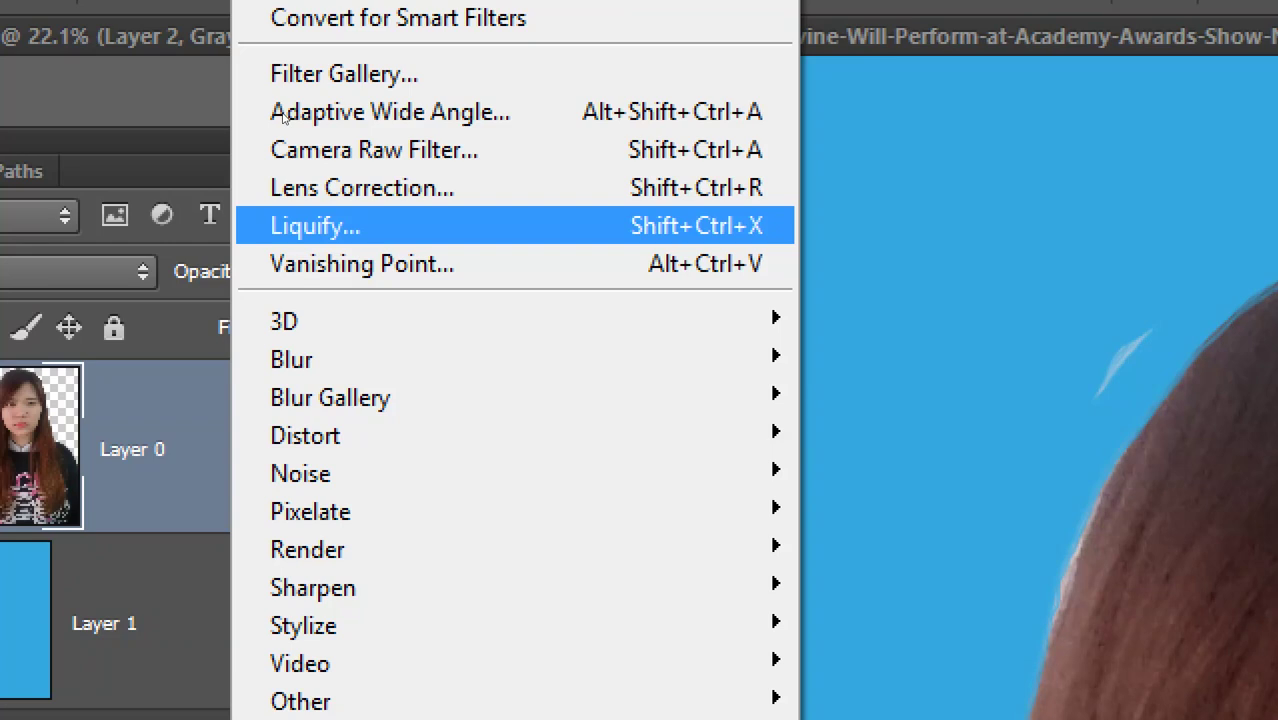
key("Right")
key("Left")
key("Down")
key("Down")
key("Down")
key("Down")
key("Down")
key("Down")
key("Up")
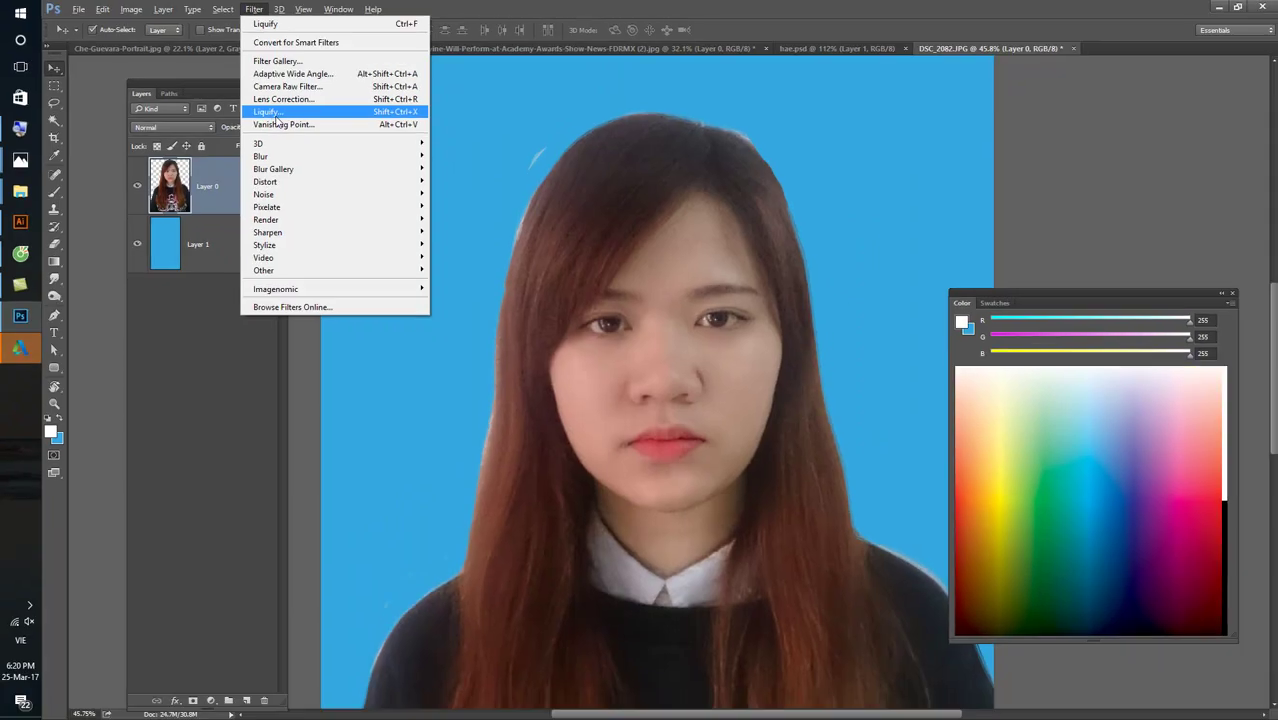
key("Escape")
- Merge Layer 1 and the portrait into a single layer
left_click(213, 247, "shift")
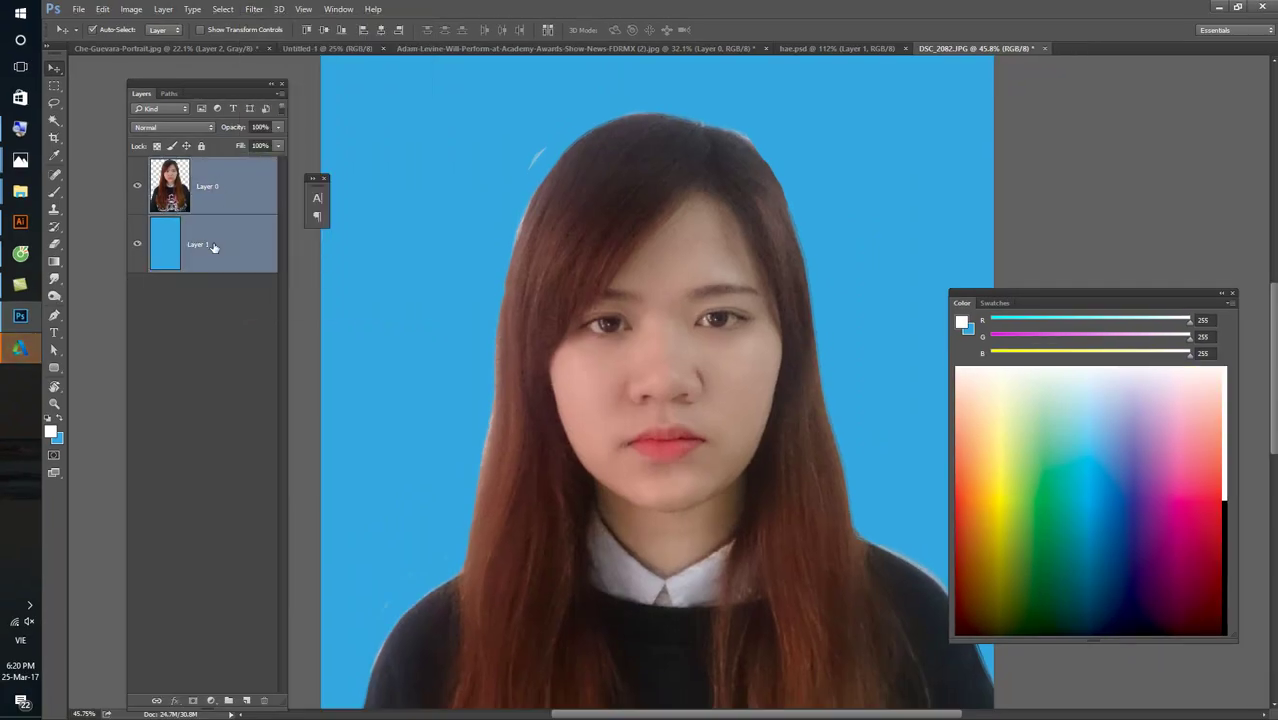
key("ctrl+e")
key("ctrl+0")
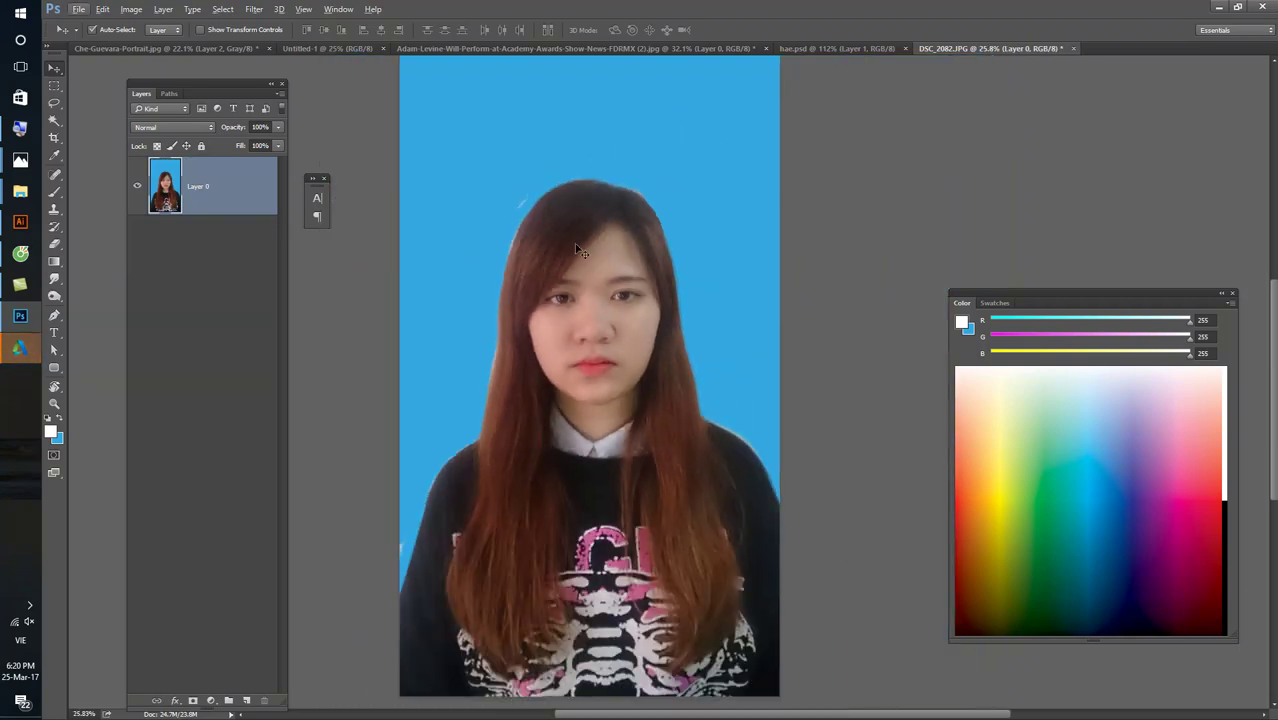
- Crop to a 4 cm × 6 cm frame around the head and shoulders
key("c")
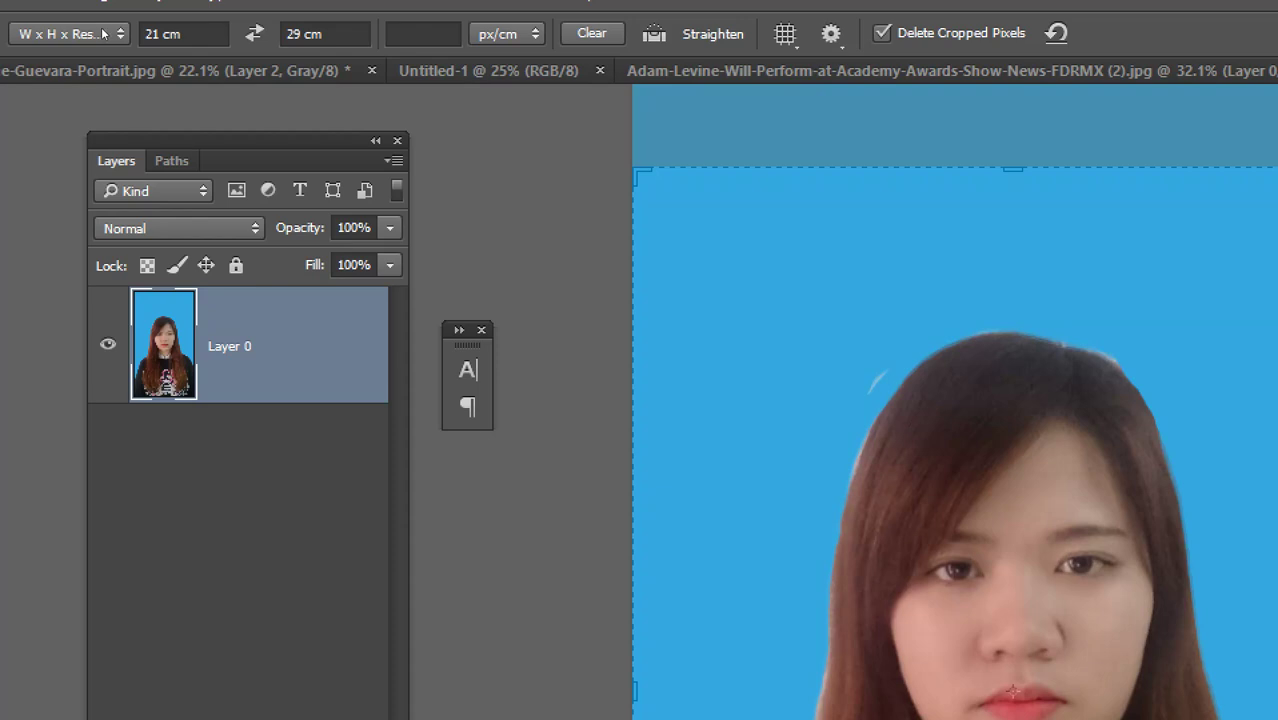
left_click(125, 27)
type("4")
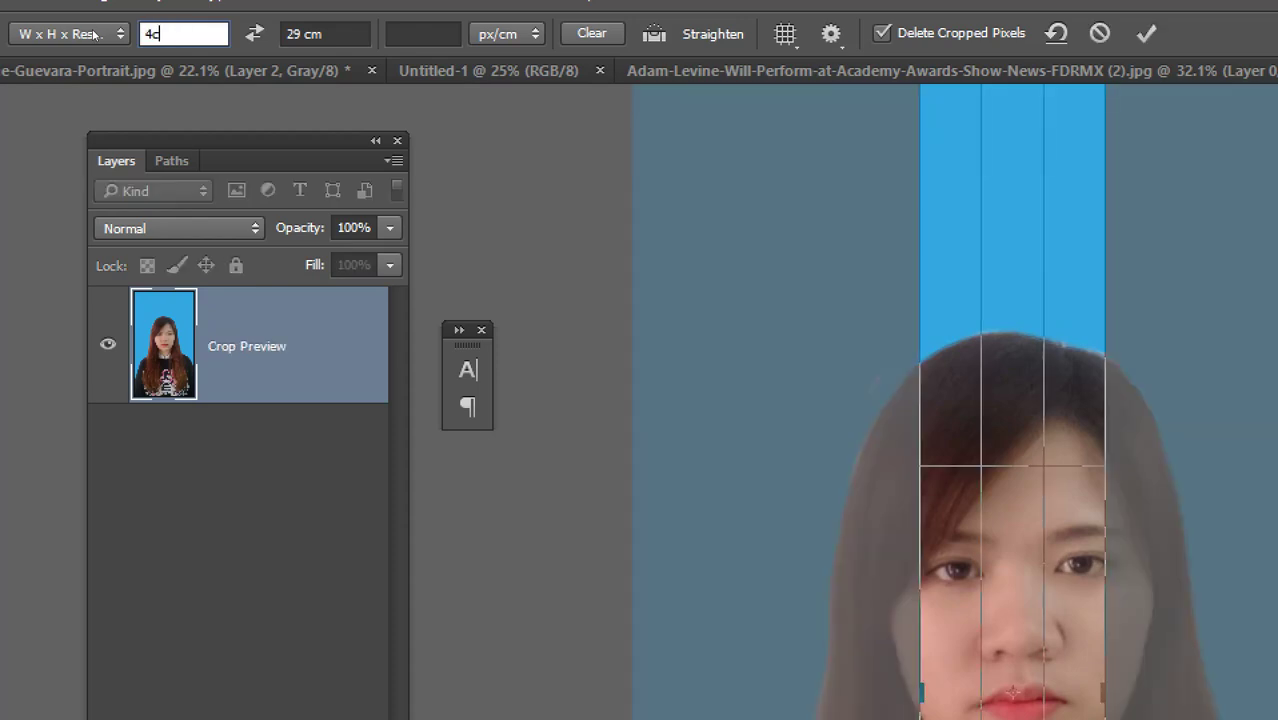
key("Tab")
type("6")
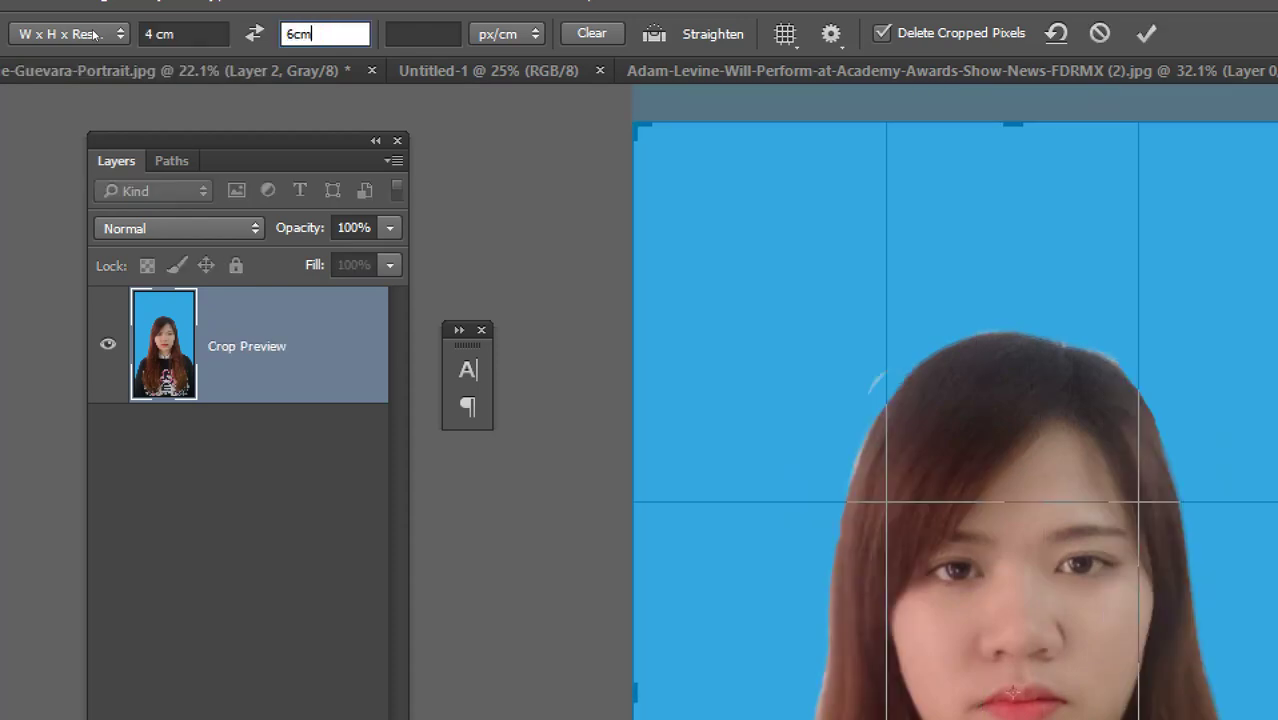
key("Return")
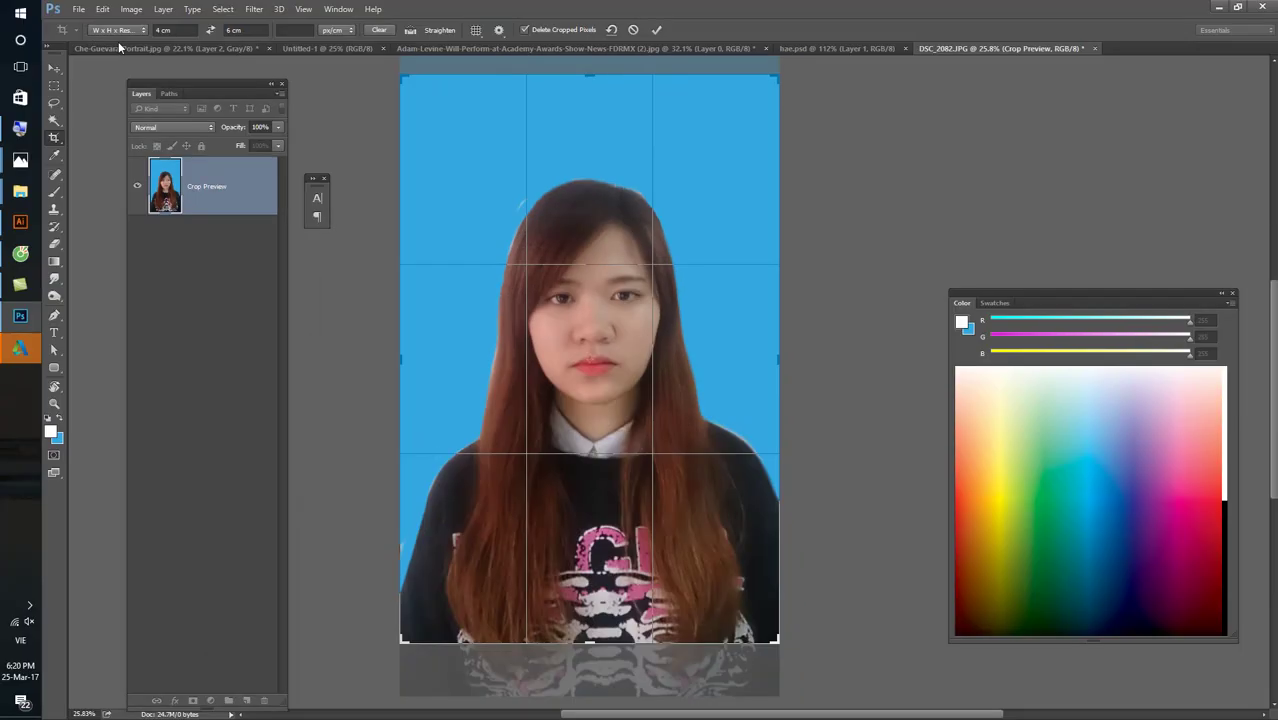
mouse_move(404, 87)
left_mouse_down()
mouse_move(496, 171)
mouse_move(576, 279)
left_mouse_up()
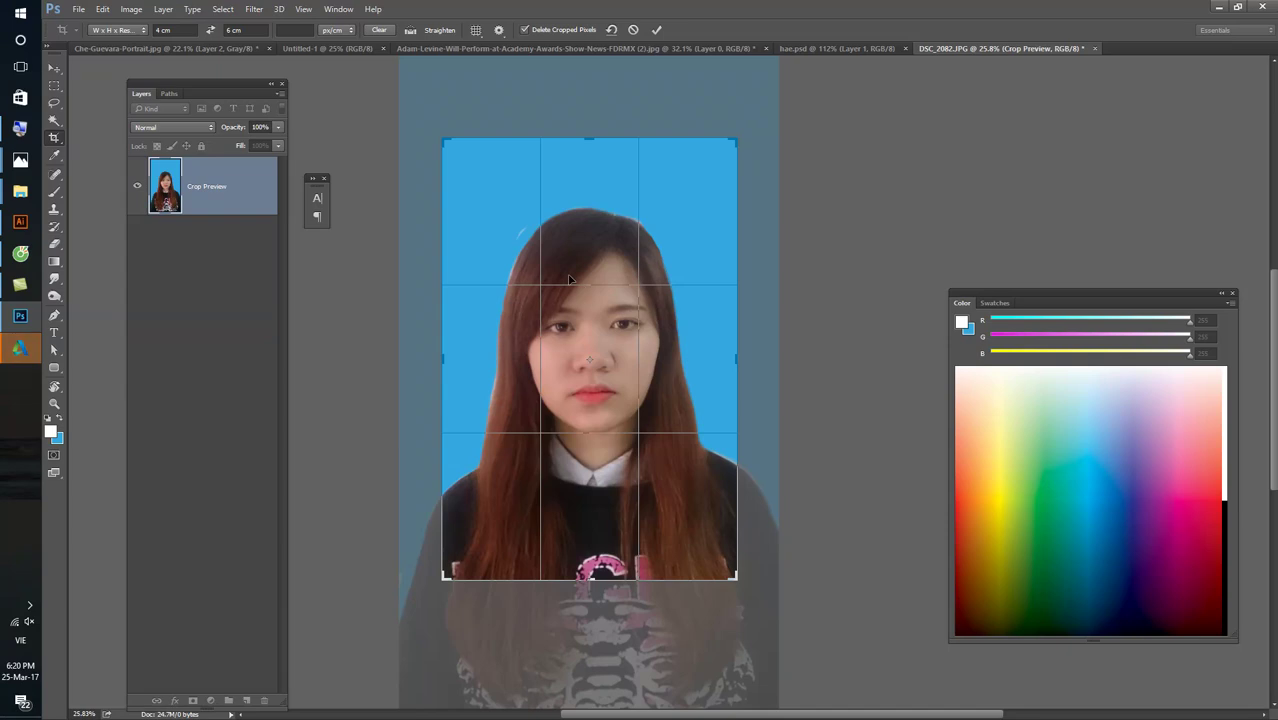
left_click(294, 31)
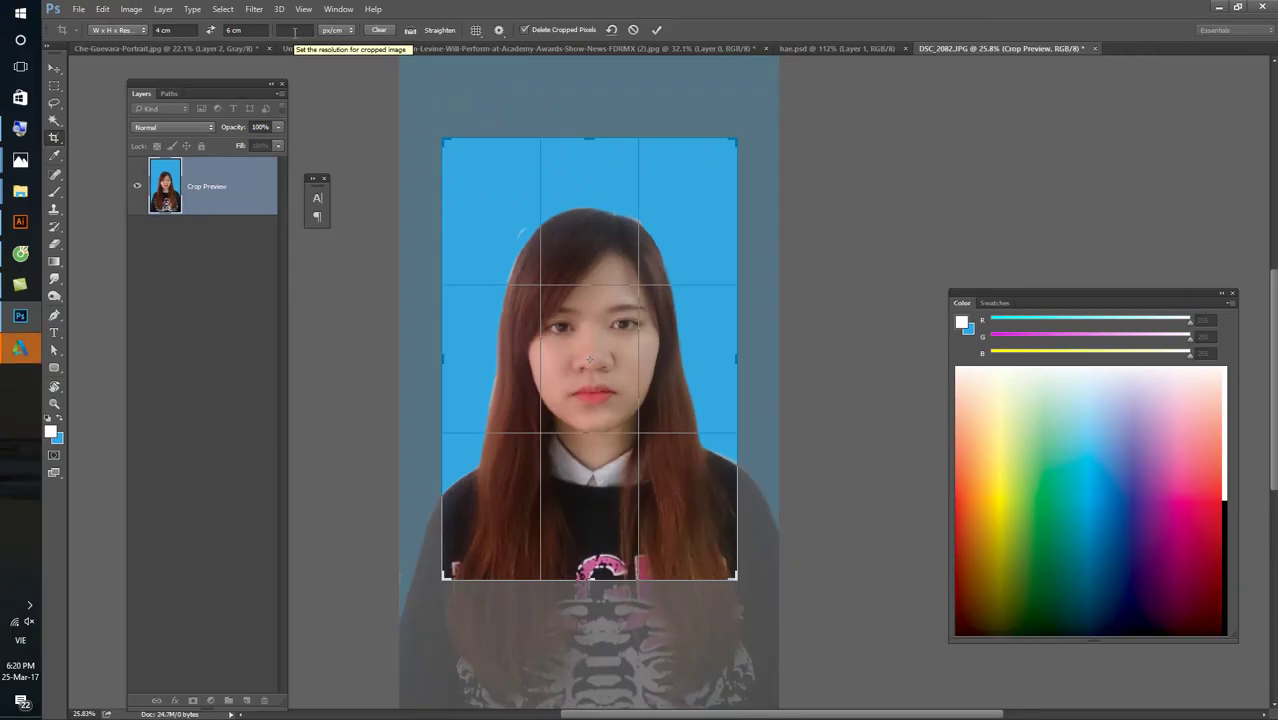
key("Return")
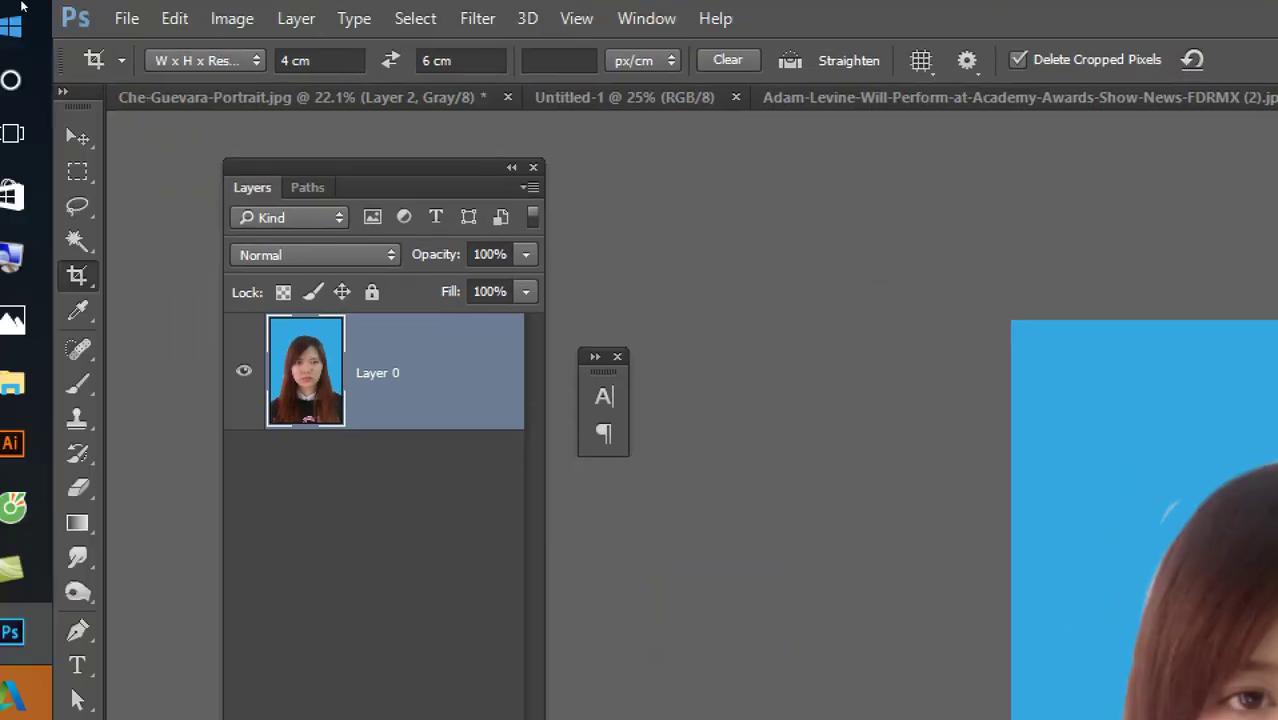
- Open the Image Size settings from the Image menu
left_click(131, 9)
key("Down")
key("Down")
key("Down")
key("Down")
key("Down")
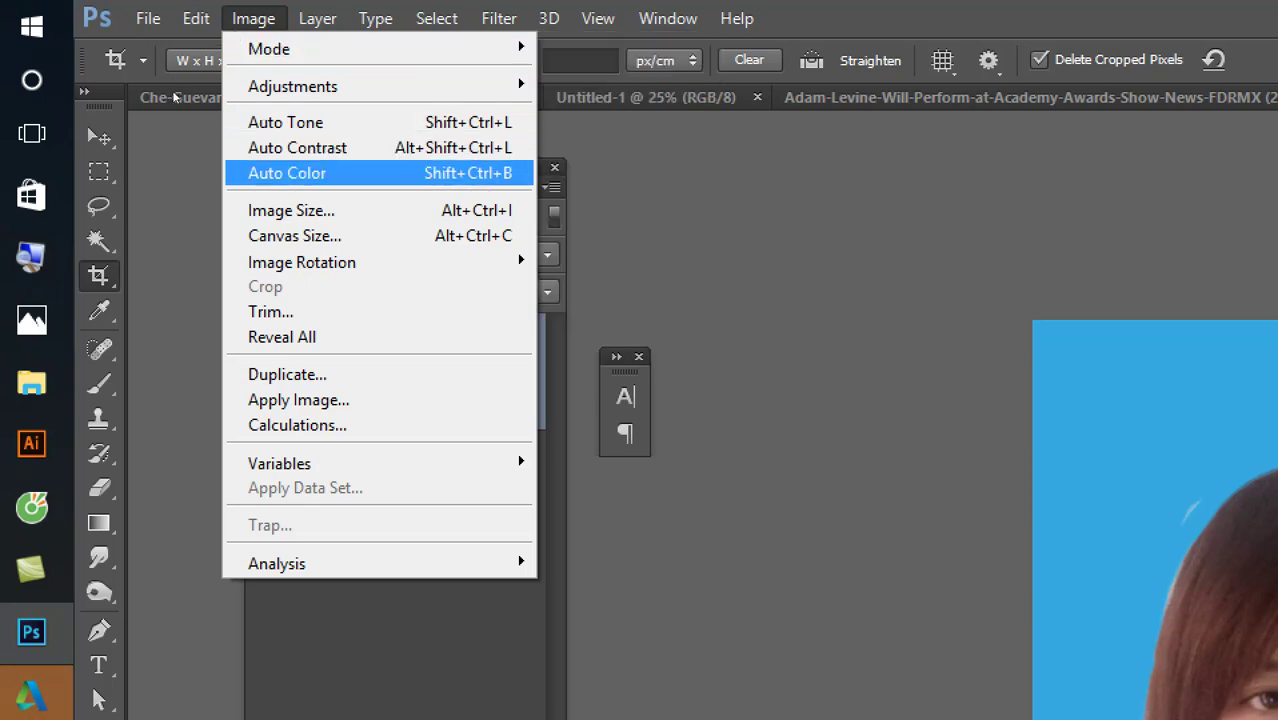
key("Down")
key("Return")
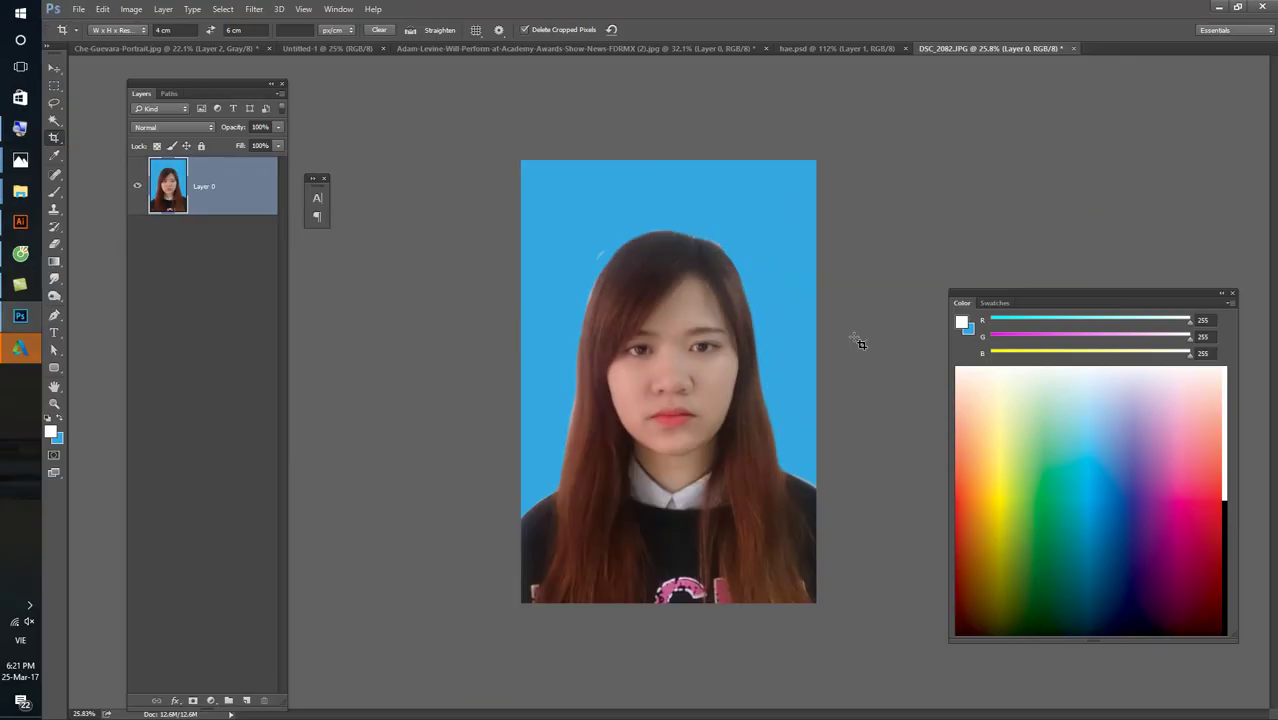
- Set the crop resolution to 300 px/cm and commit the 4 × 6 cm crop
left_click(296, 30)
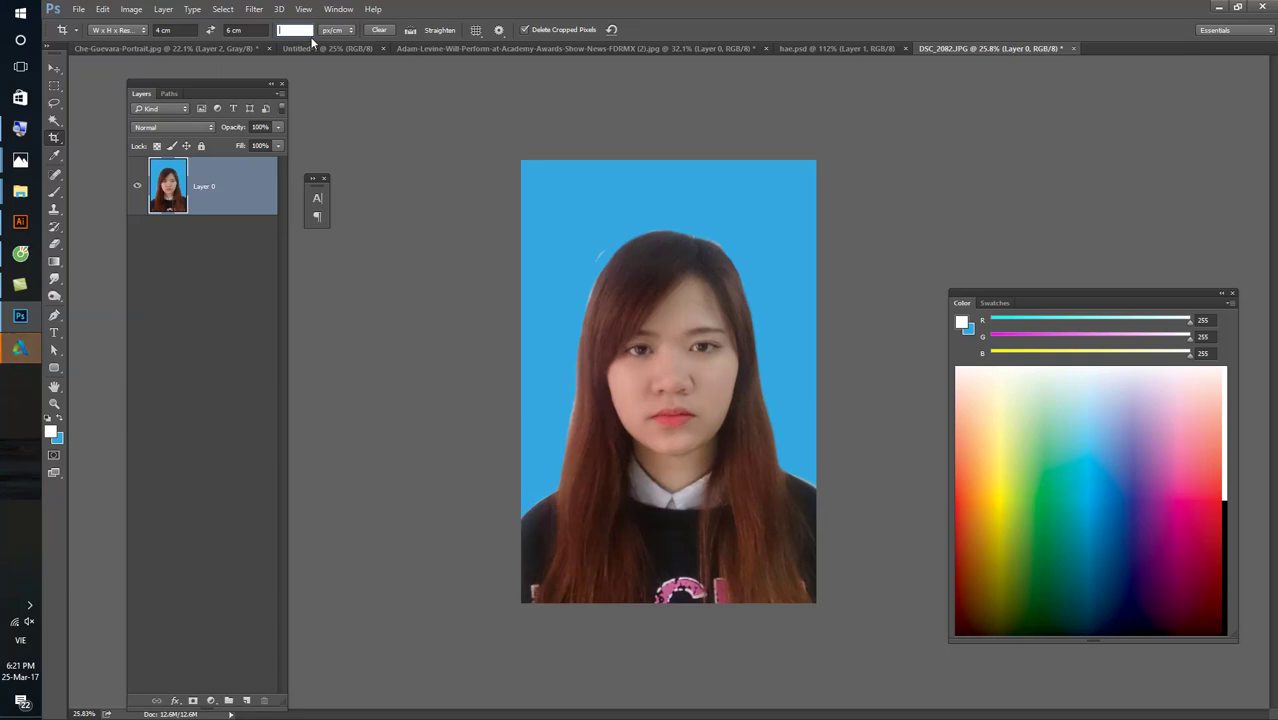
type("300")
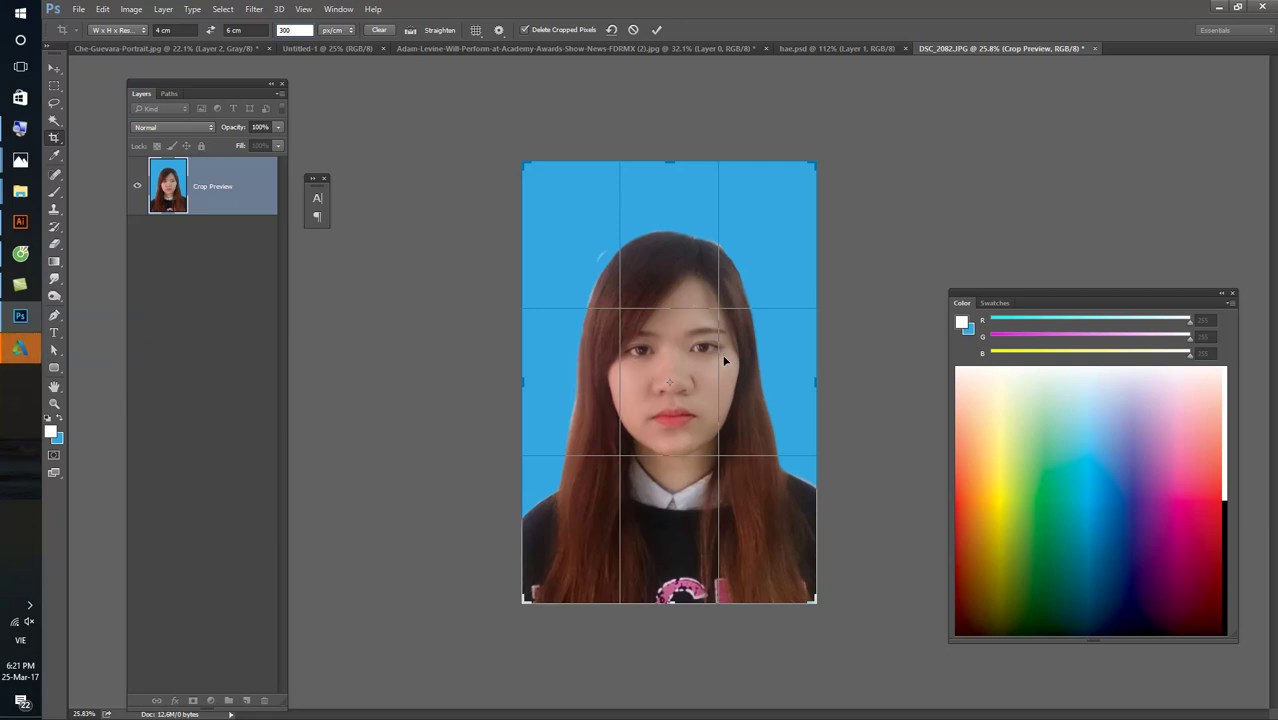
key("Return")
key("ctrl+0")
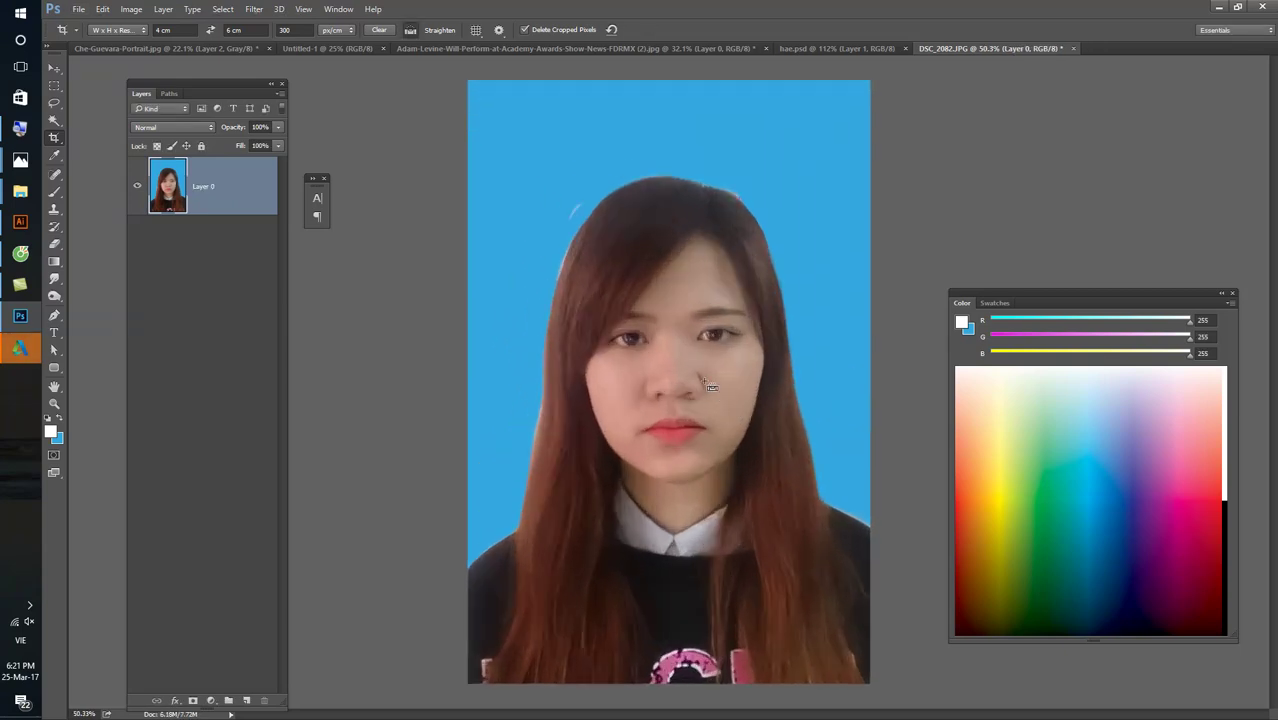
- Undo an Auto Tone attempt, then apply Levels with white input 218
key("shift+ctrl+l")
key("ctrl+z")
key("ctrl+l")
left_click_drag(1177, 382, 1153, 382)
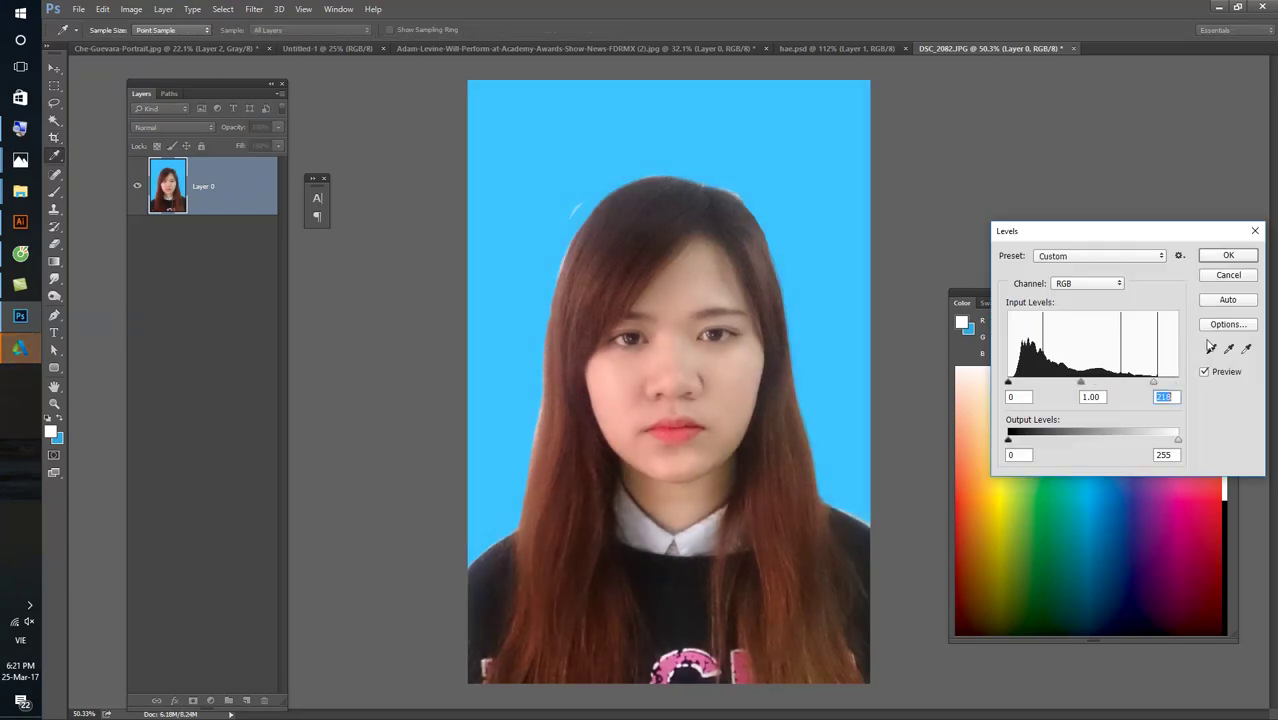
left_click(1228, 256)
key("ctrl+minus")
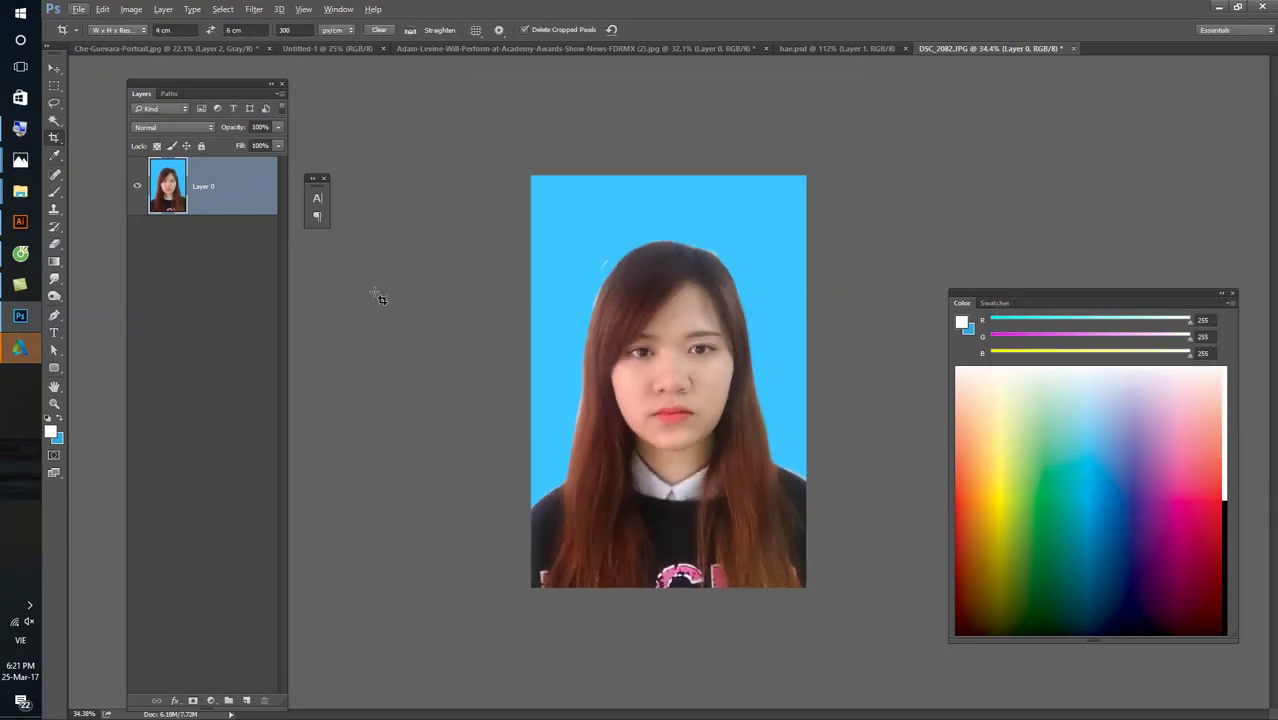
left_click(303, 9)
left_click(477, 248)
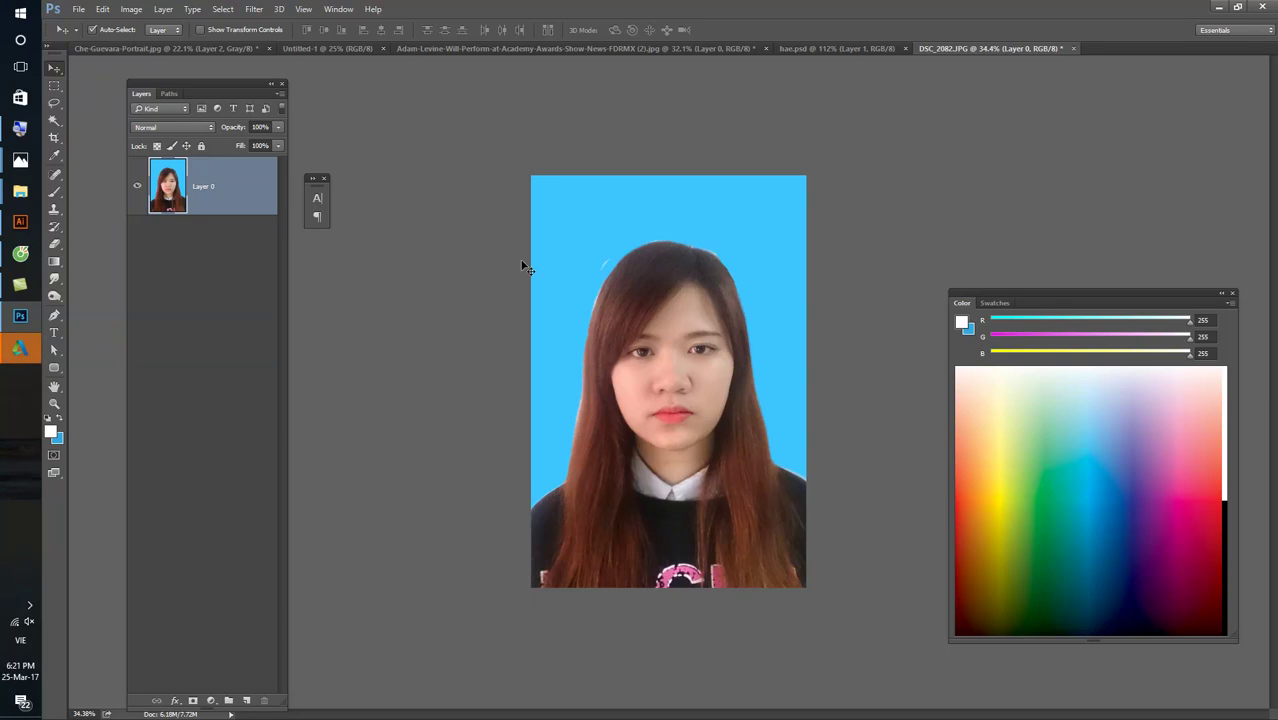
- Resize the canvas to 21 × 29 cm with a top-left anchor and fit it in view
key("ctrl+t")
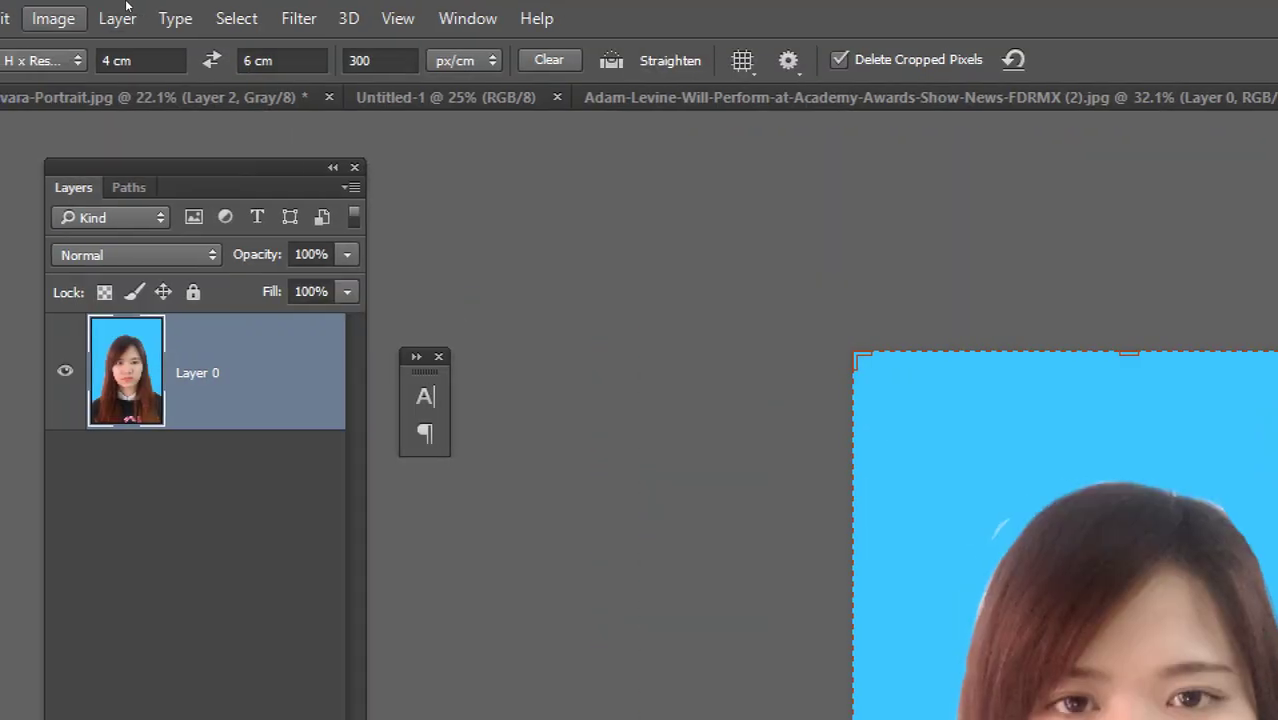
left_click(131, 14)
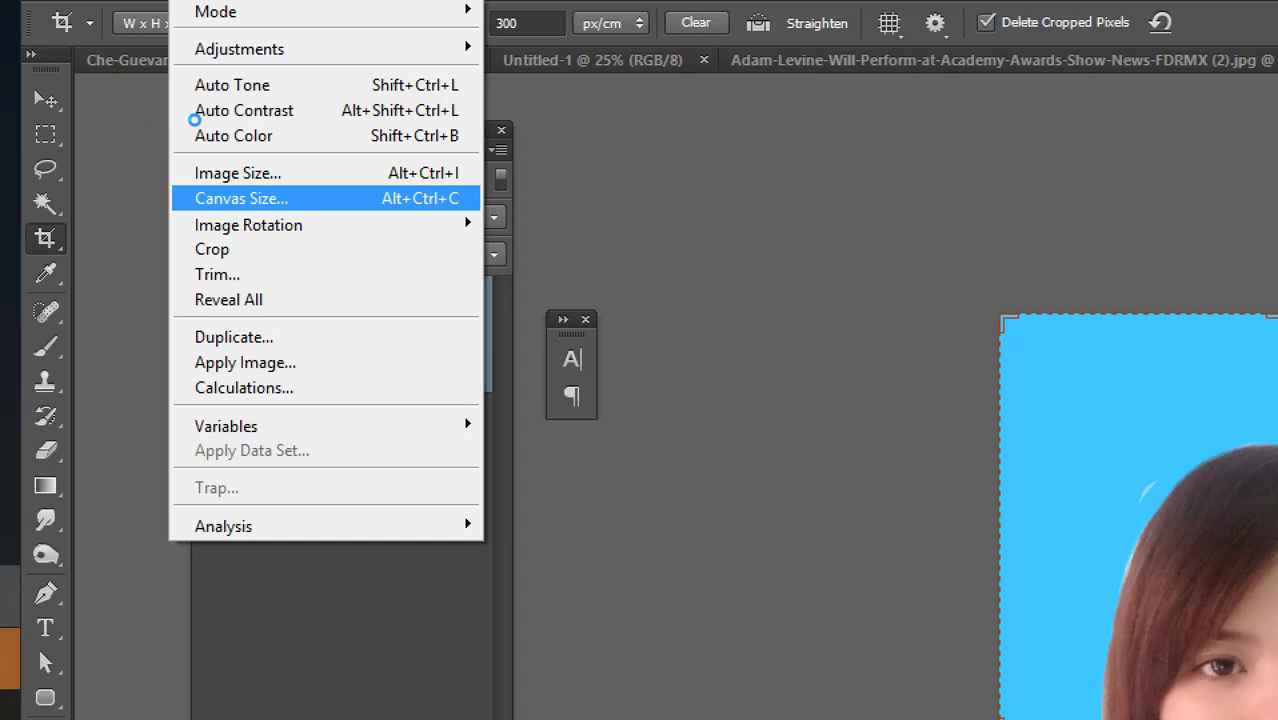
left_click(240, 198)
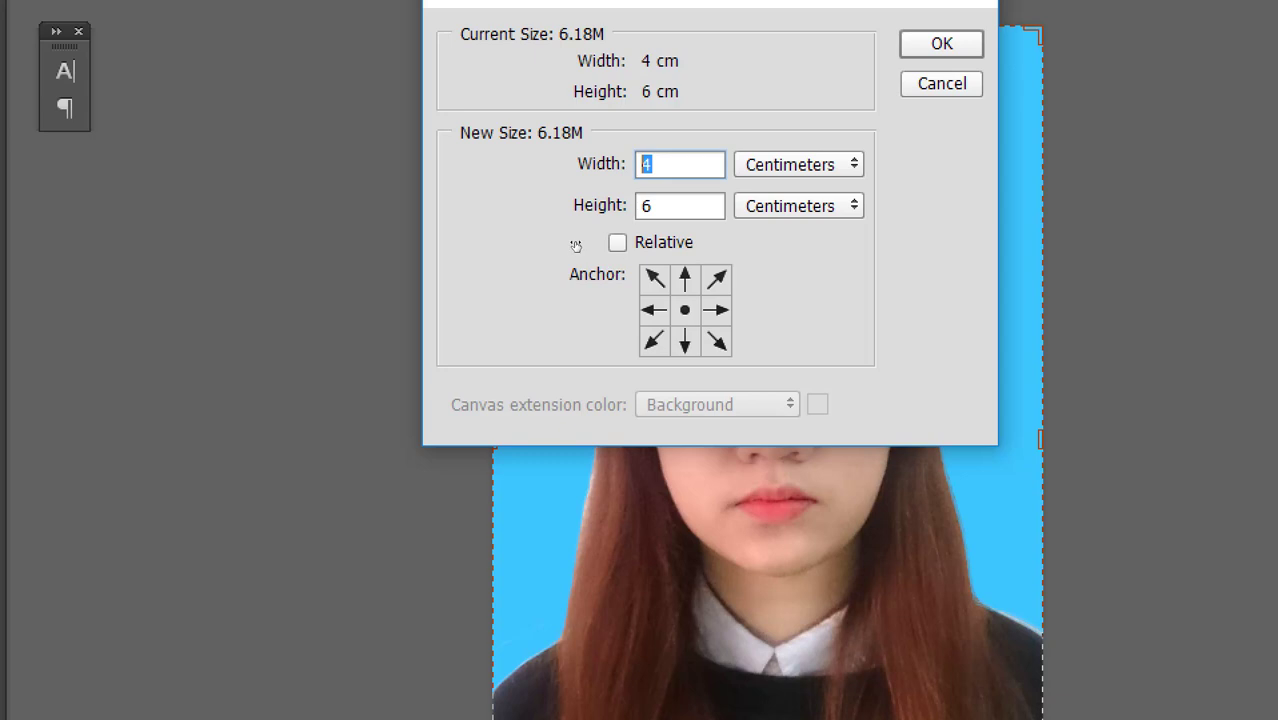
type("21")
key("Tab")
type("29")
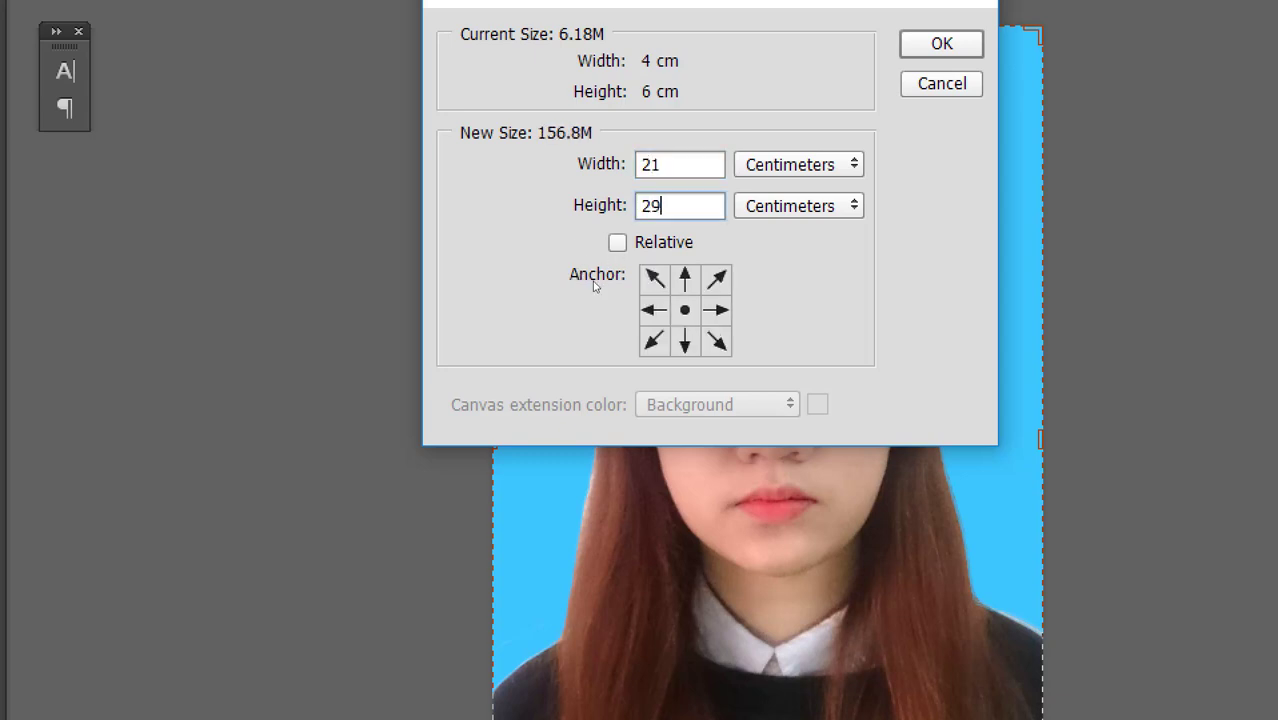
left_click(654, 279)
key("Return")
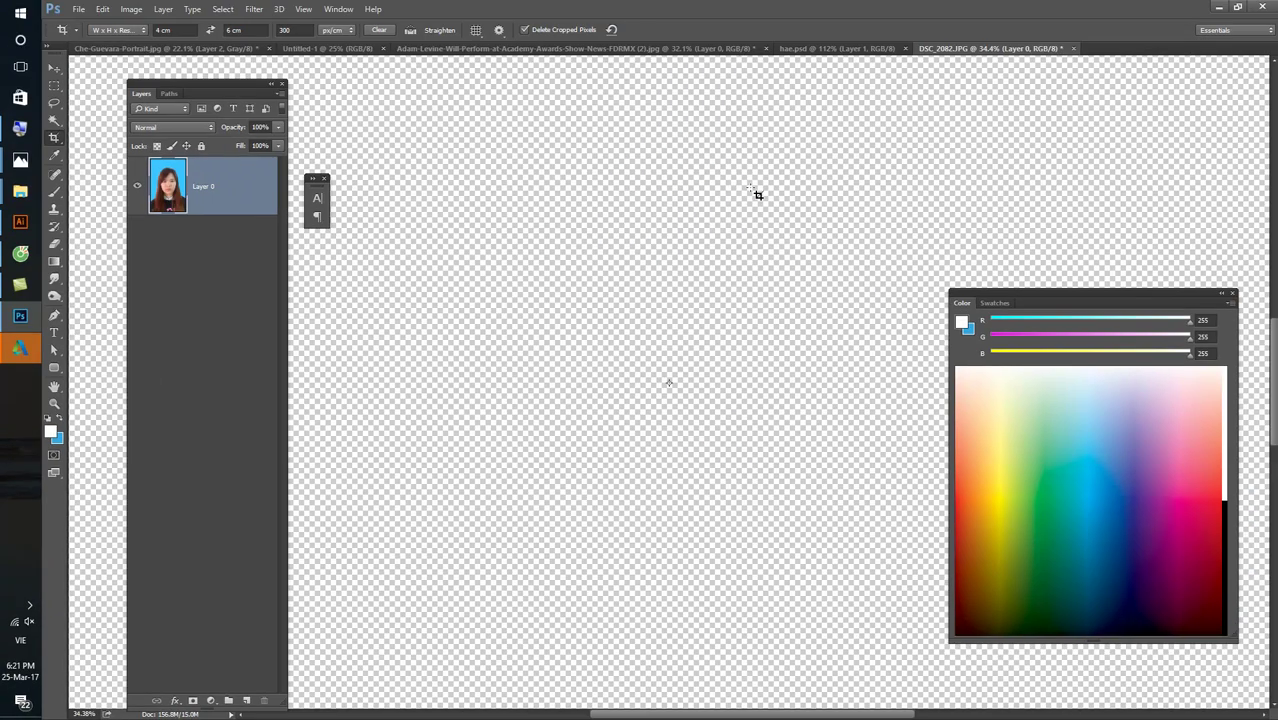
key("ctrl+0")
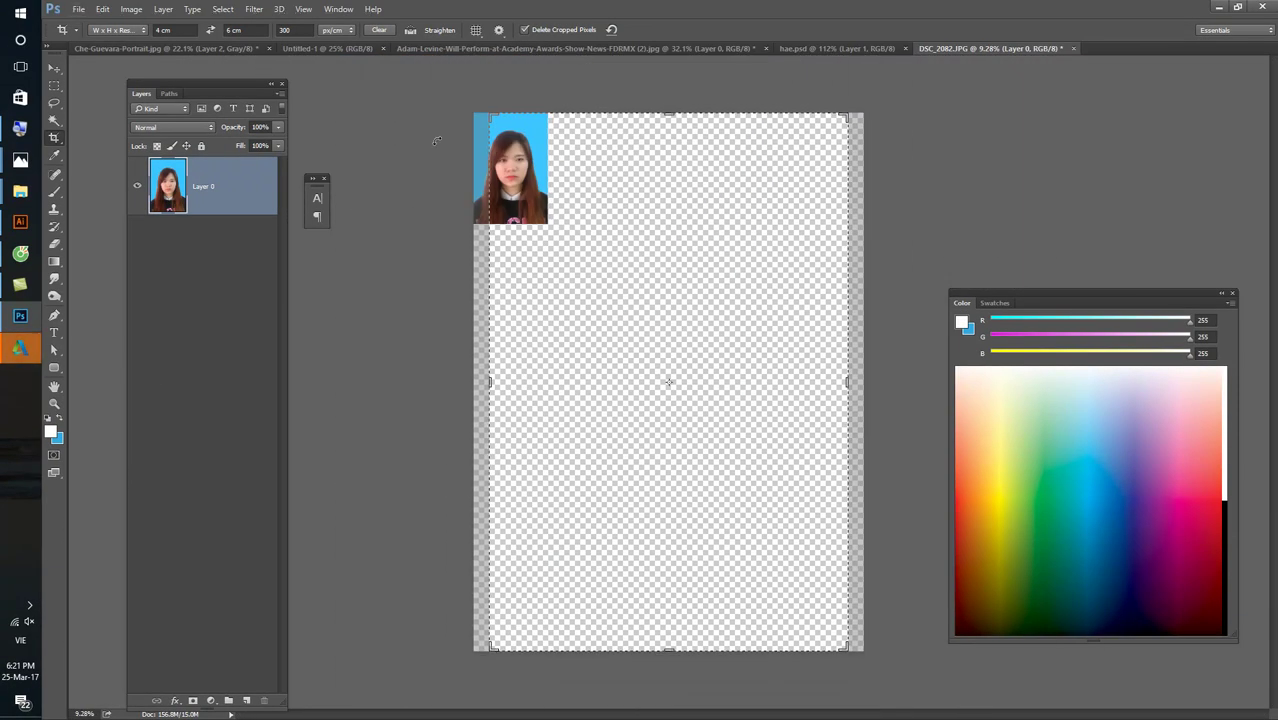
- Alt-drag copies of the portrait along the top of the page
key("Return")
key("v")
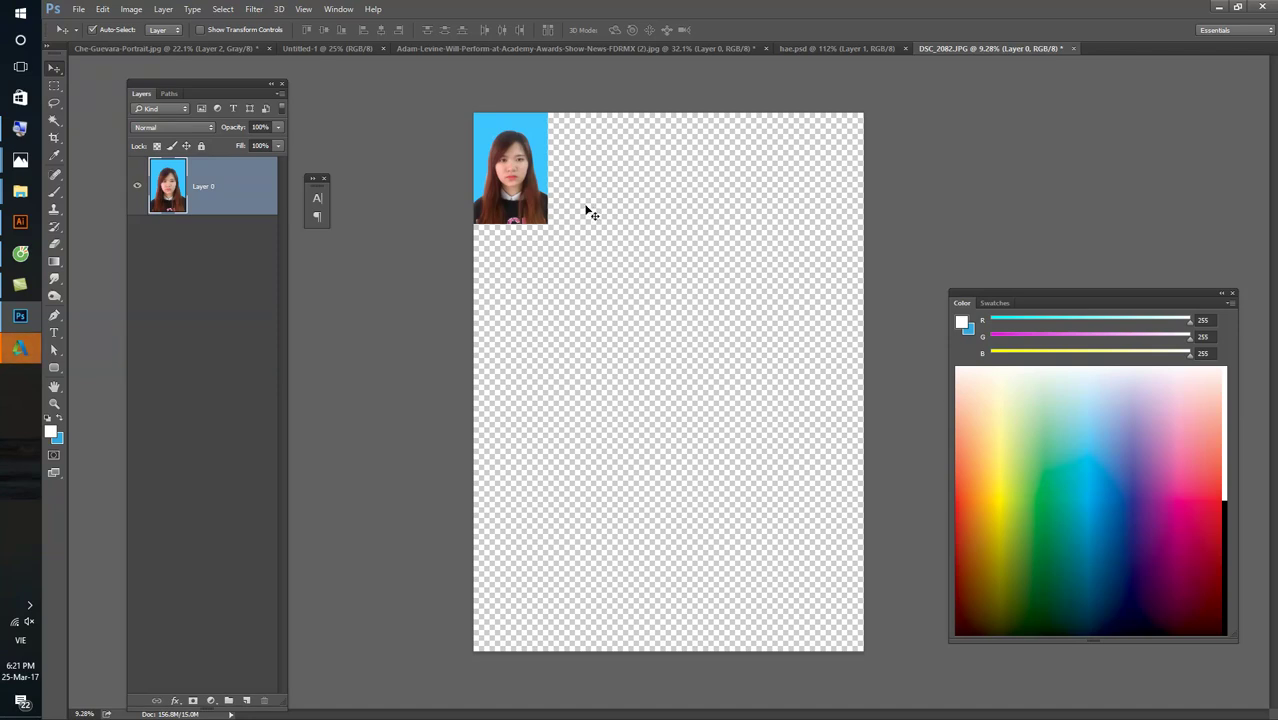
key("ctrl+0")
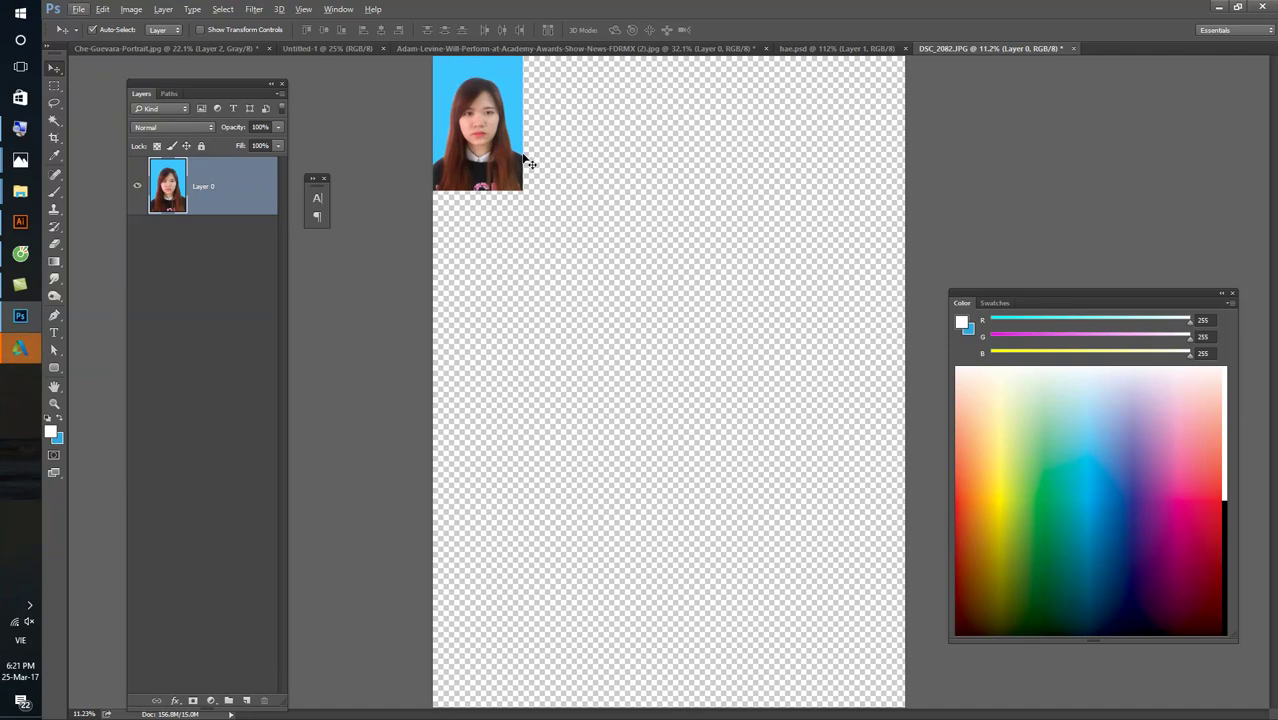
mouse_move(477, 129)
left_mouse_down()
mouse_move(667, 129)
mouse_move(770, 155)
mouse_move(760, 130)
mouse_move(852, 122)
left_mouse_up()
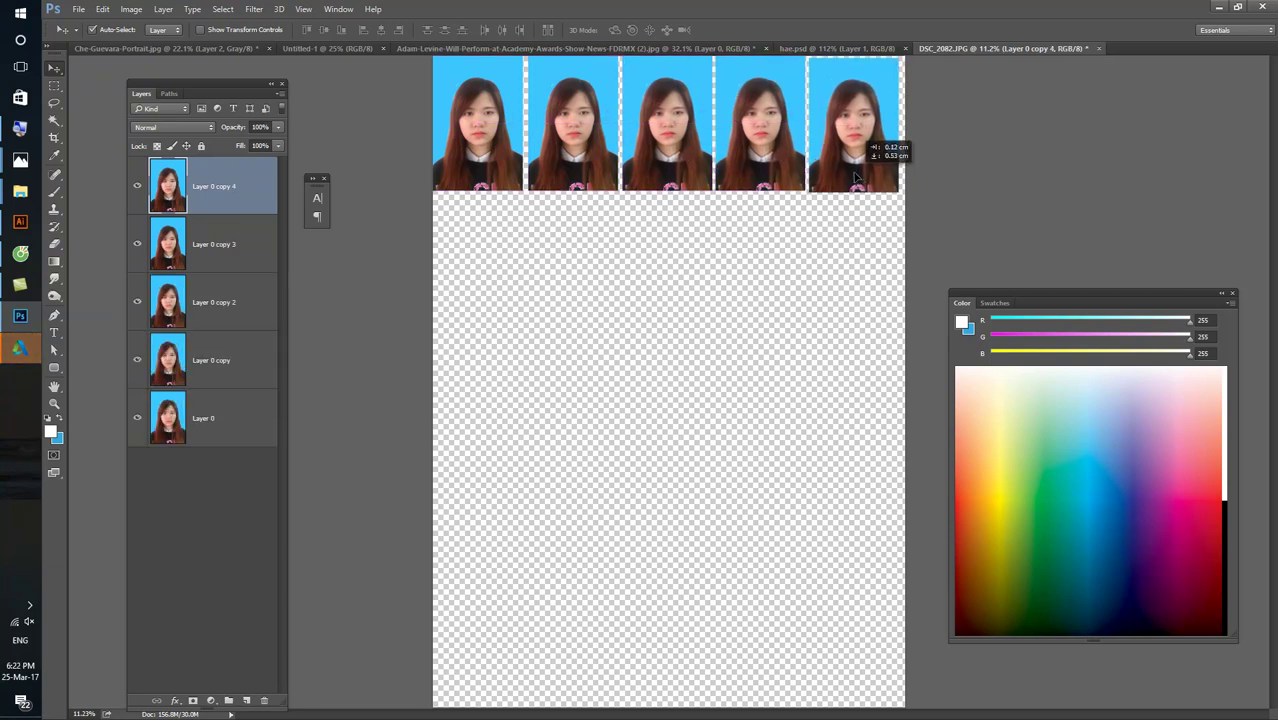
left_click_drag(855, 190, 838, 204)
left_click_drag(760, 130, 760, 156)
mouse_move(665, 130)
left_mouse_down()
mouse_move(665, 145)
mouse_move(486, 118)
left_mouse_up()
- Align the five copies' vertical centres and distribute them evenly across the row
left_click(600, 165)
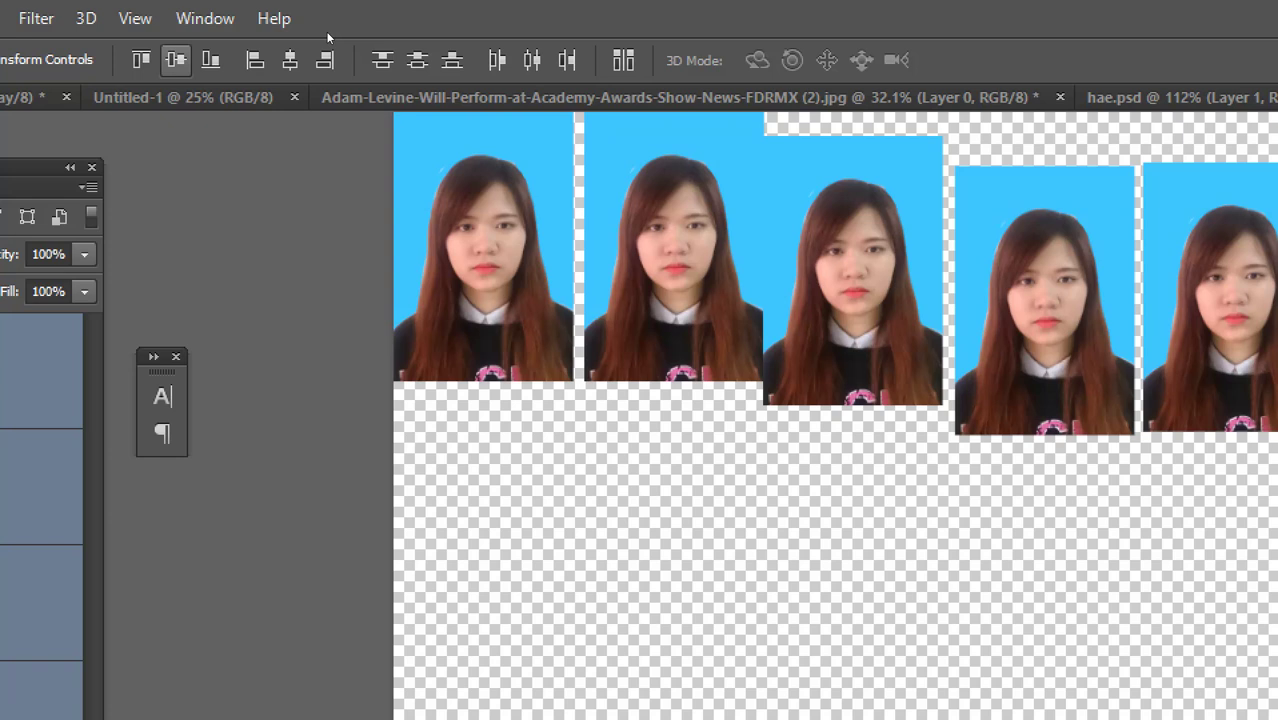
left_click(175, 59)
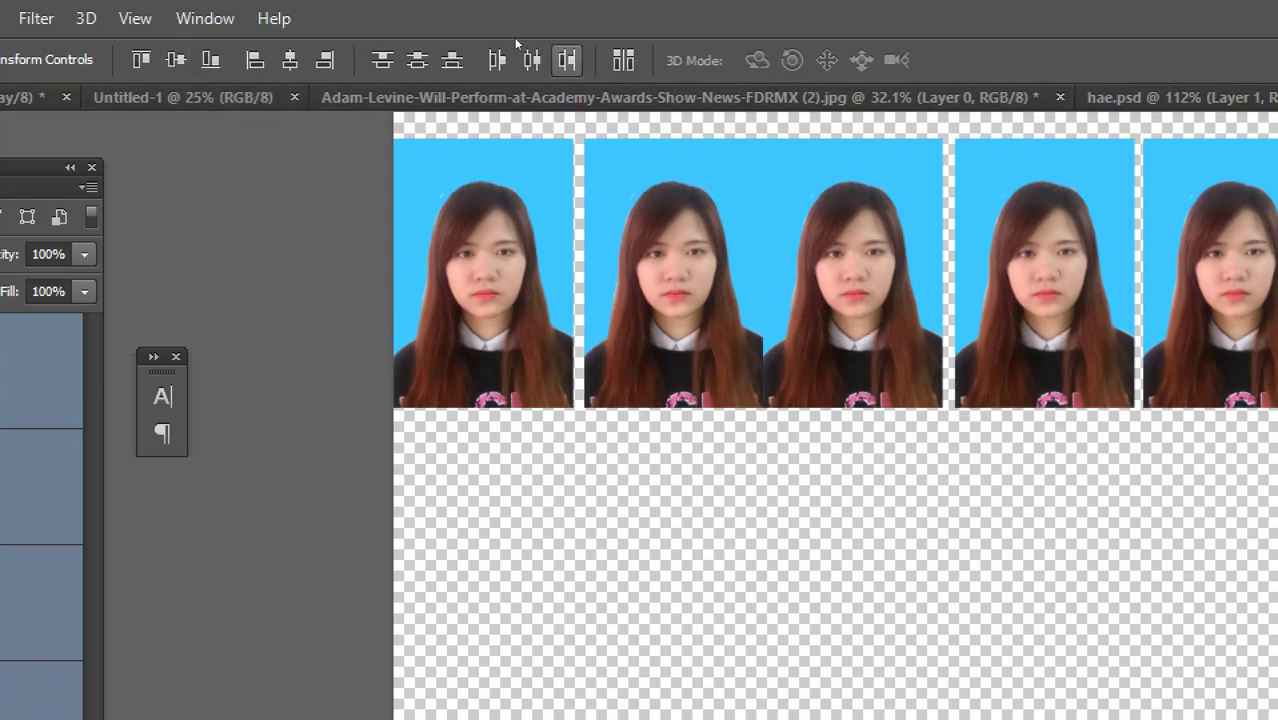
left_click(532, 59)
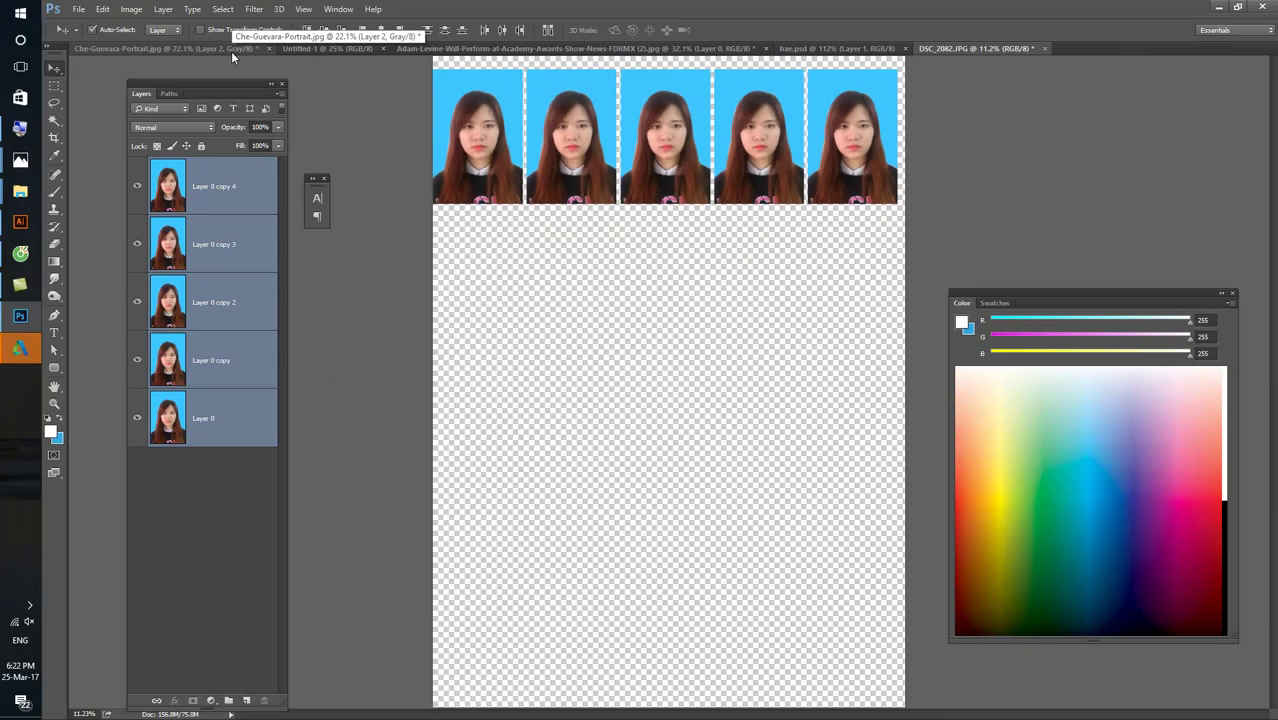
left_click(607, 290)
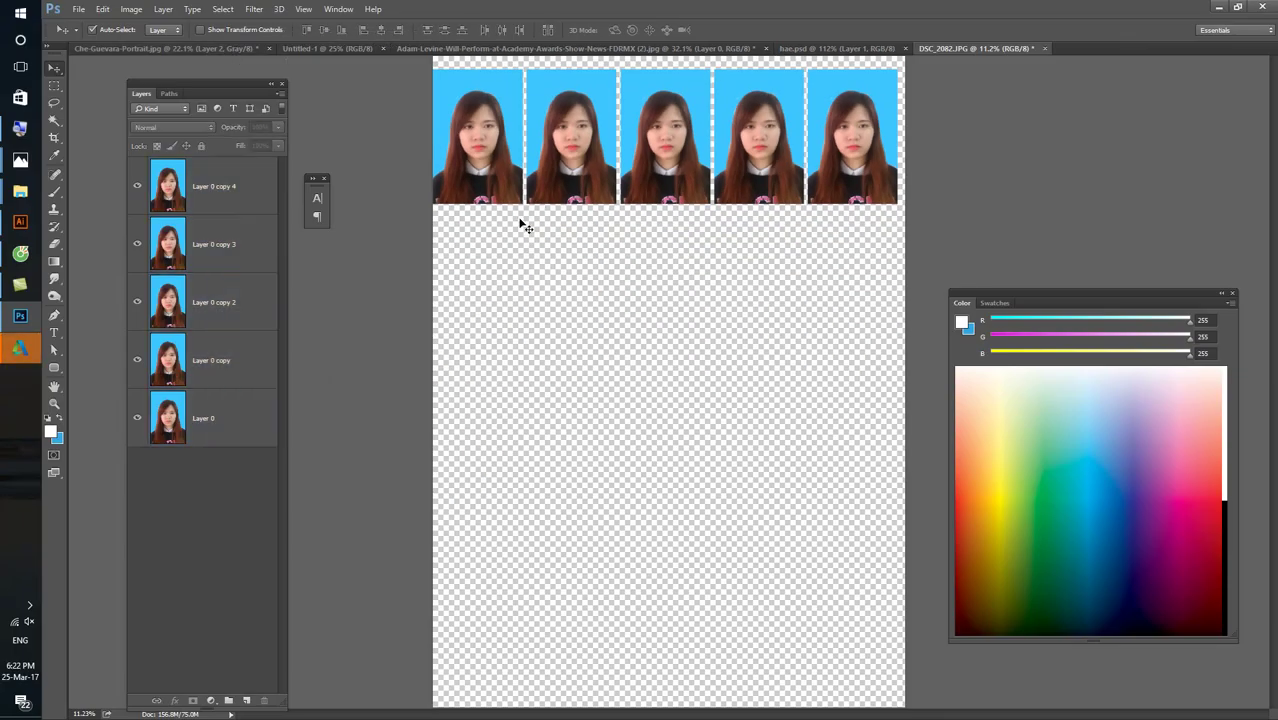
- Copy the first portrait below the row and drag a vertical guide from the ruler
left_click_drag(505, 145, 505, 290)
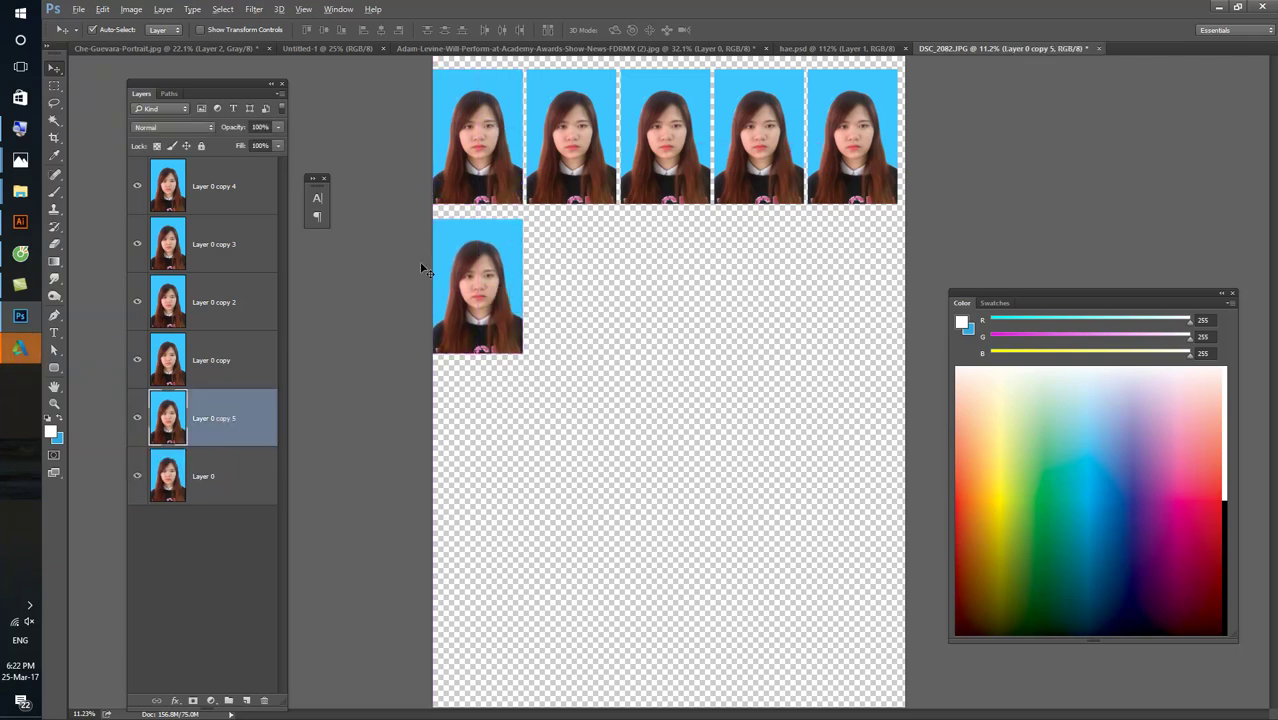
scroll(432, 247, "up", 3)
key("ctrl+r")
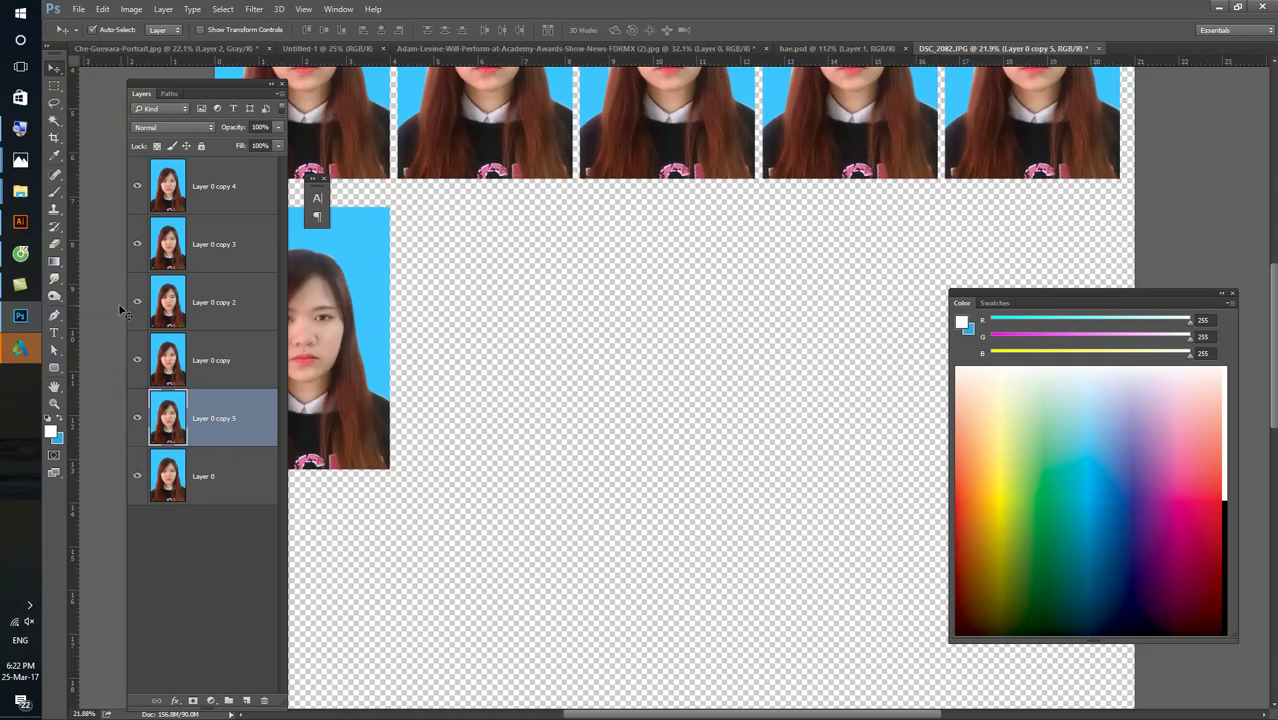
left_click_drag(74, 321, 698, 281)
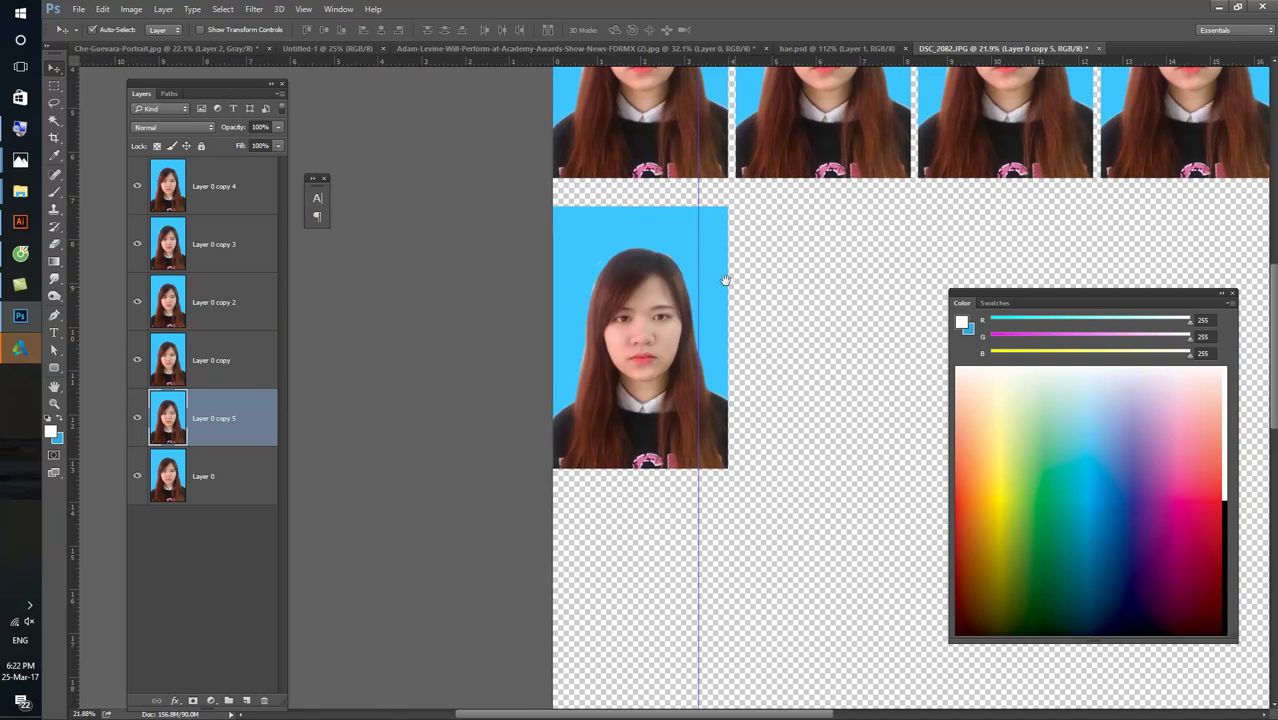
- Close the Adam-Levine image and fit the whole page in view
left_click_drag(540, 48, 534, 107)
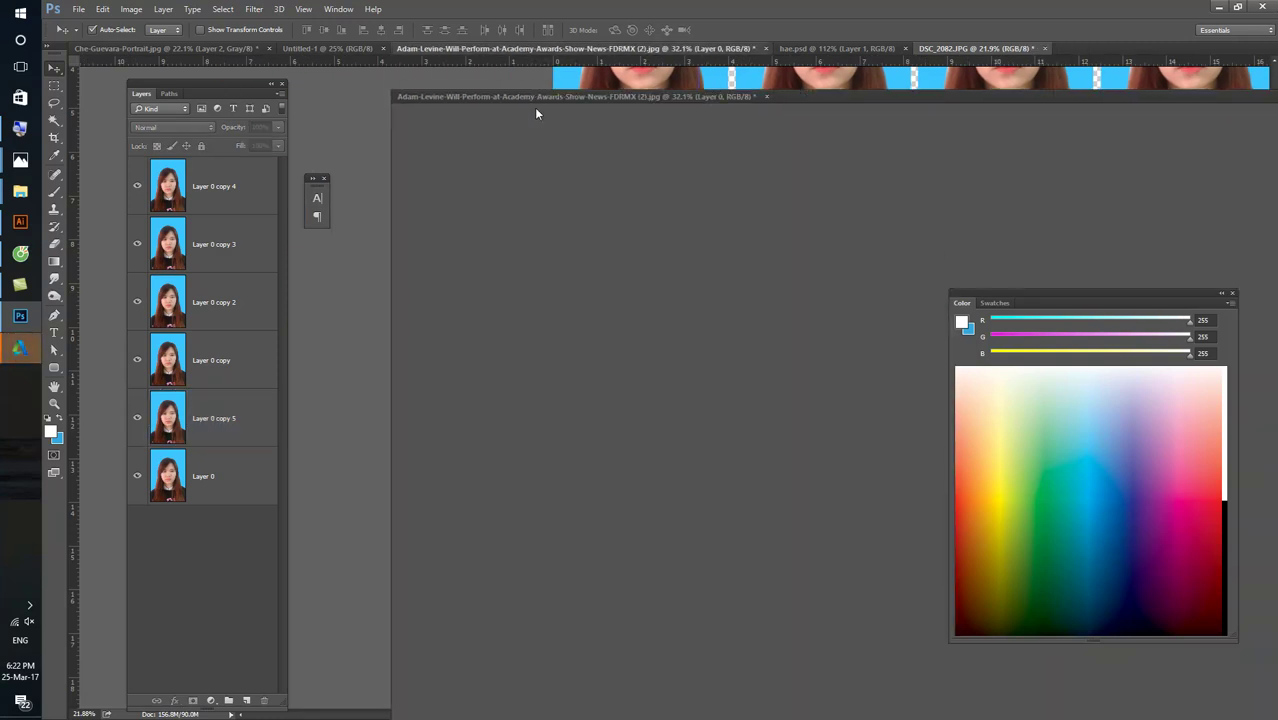
left_click(1129, 107)
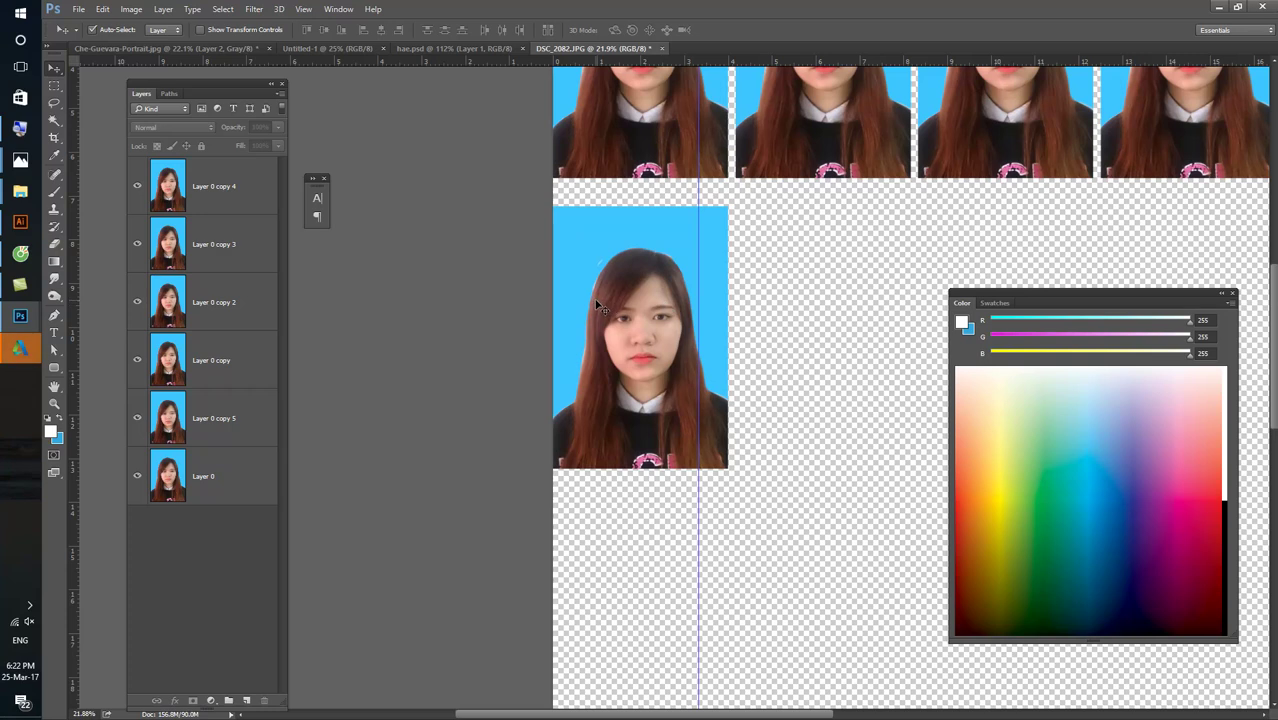
key("ctrl+0")
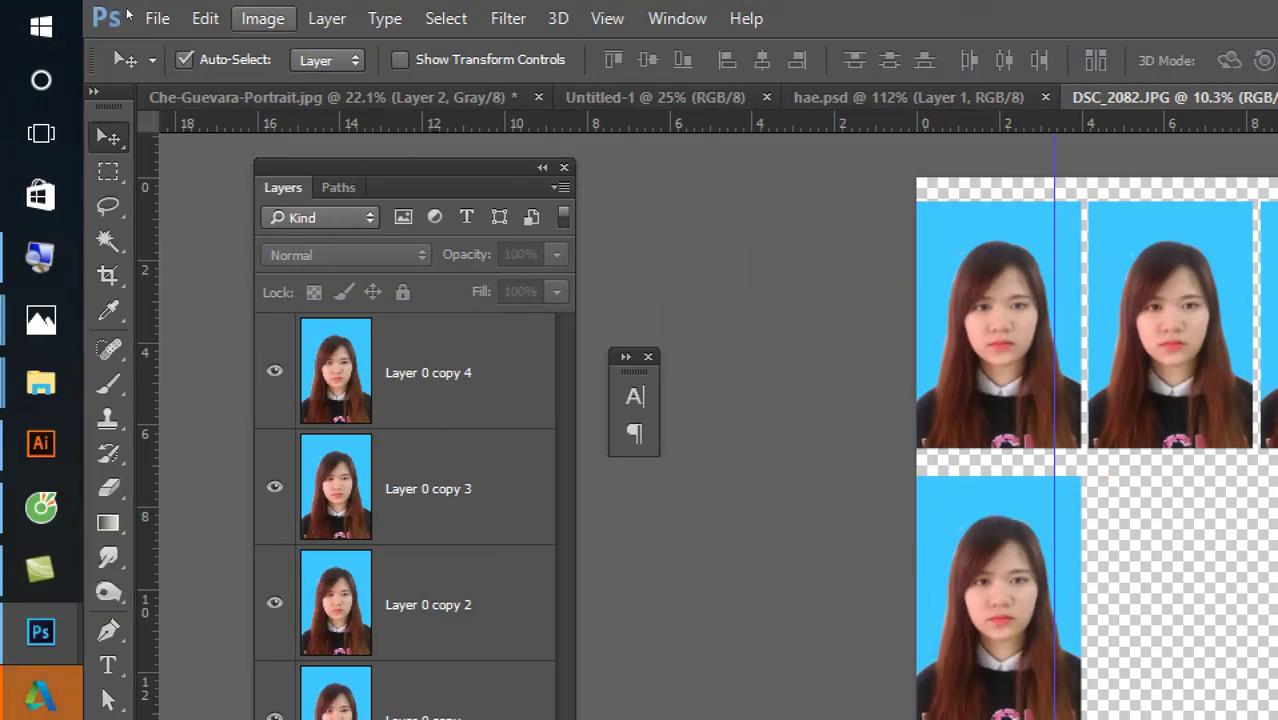
- Open Canvas Size from the Image menu, then cancel without changes
left_click(262, 18)
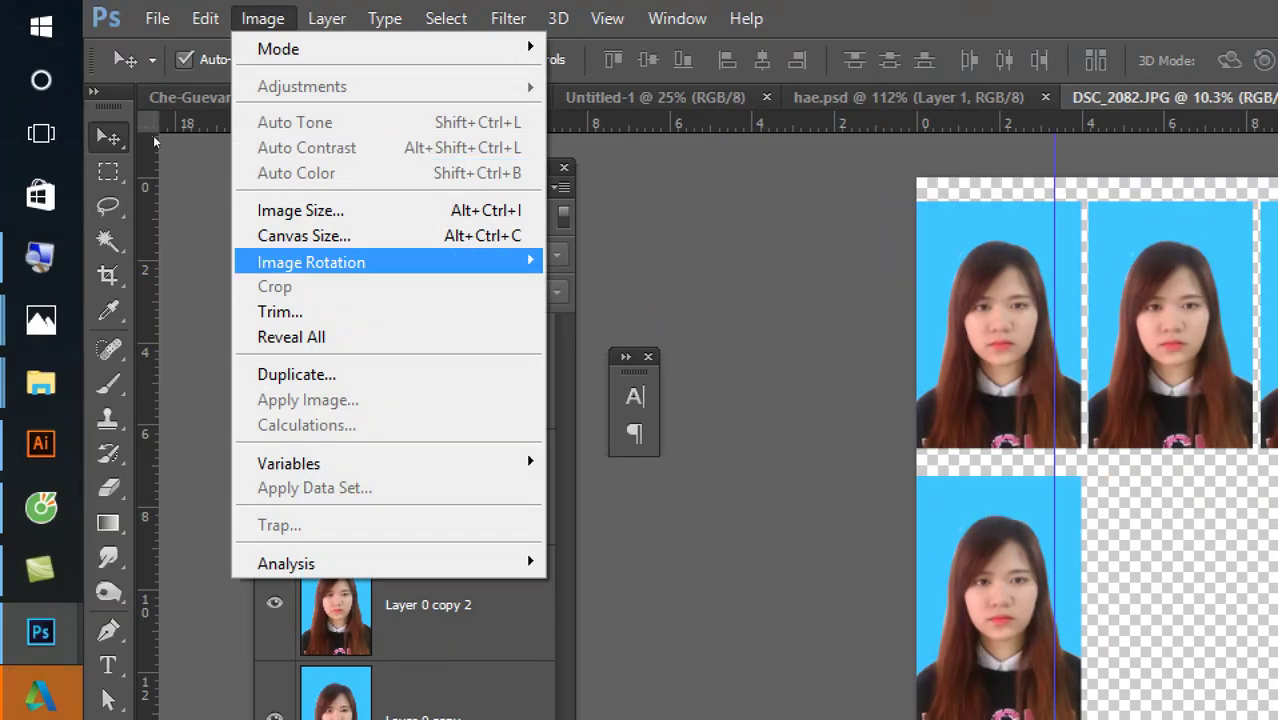
key("Up")
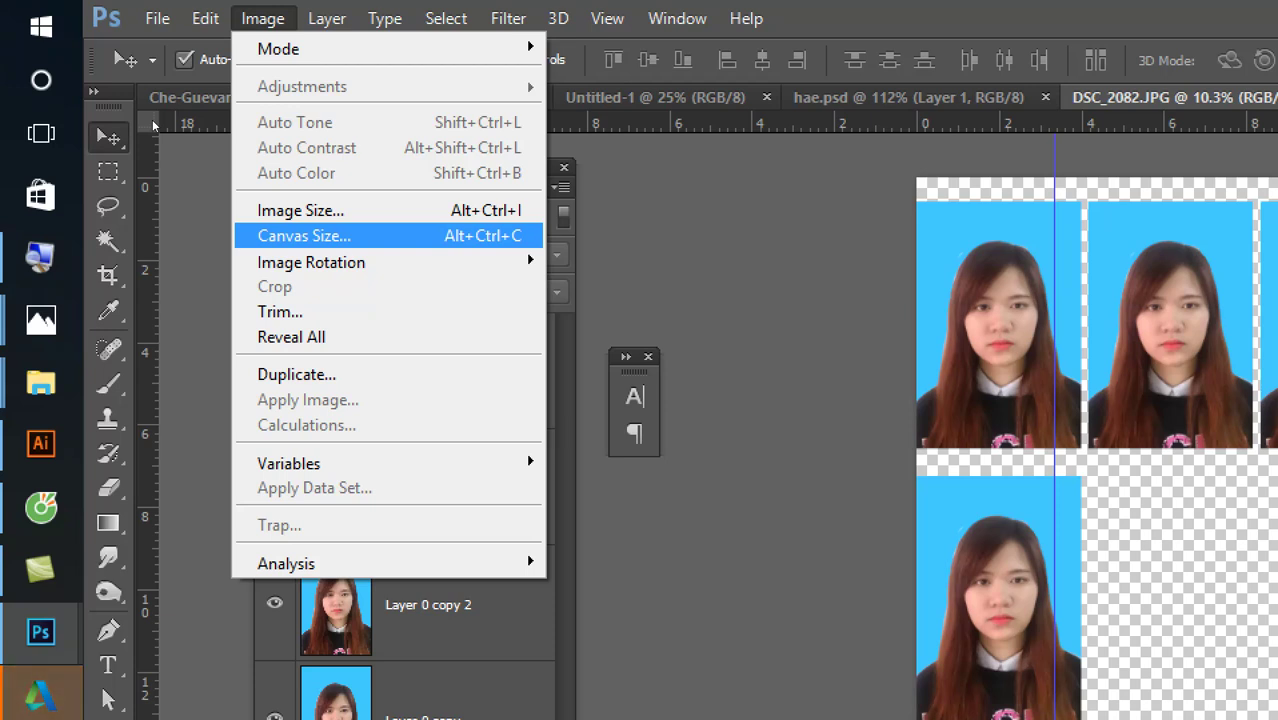
key("Down")
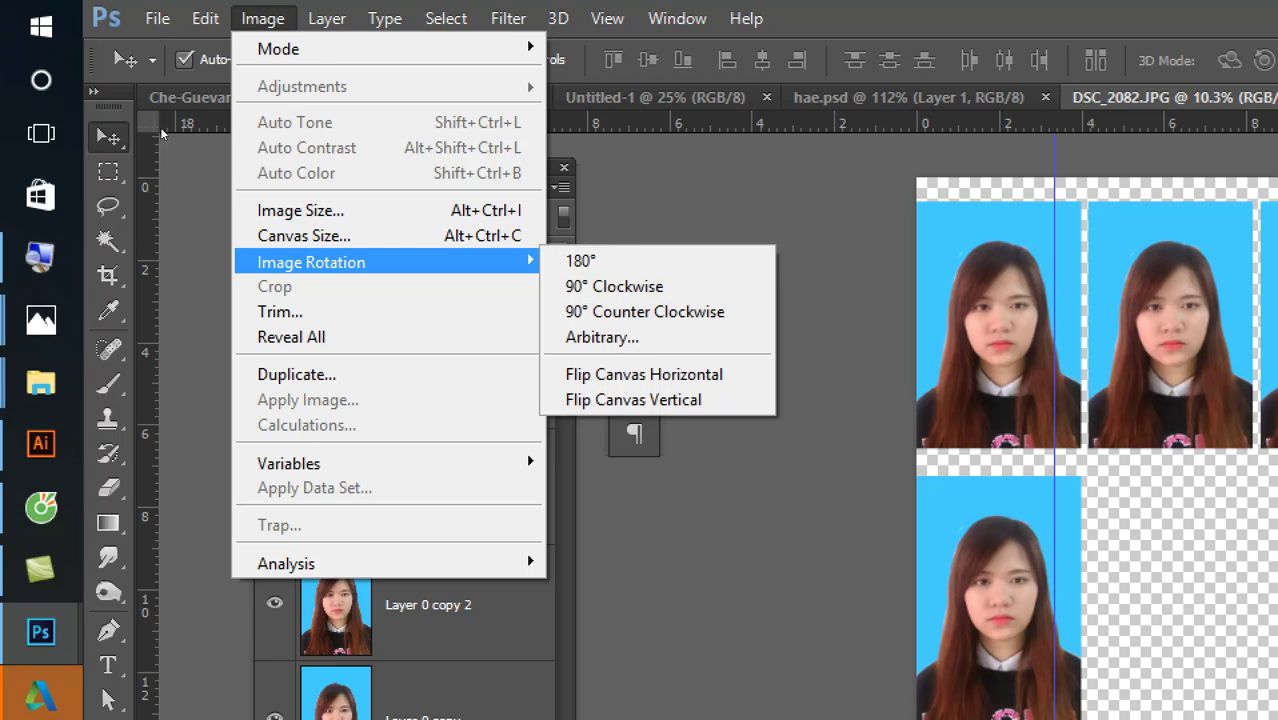
key("Up")
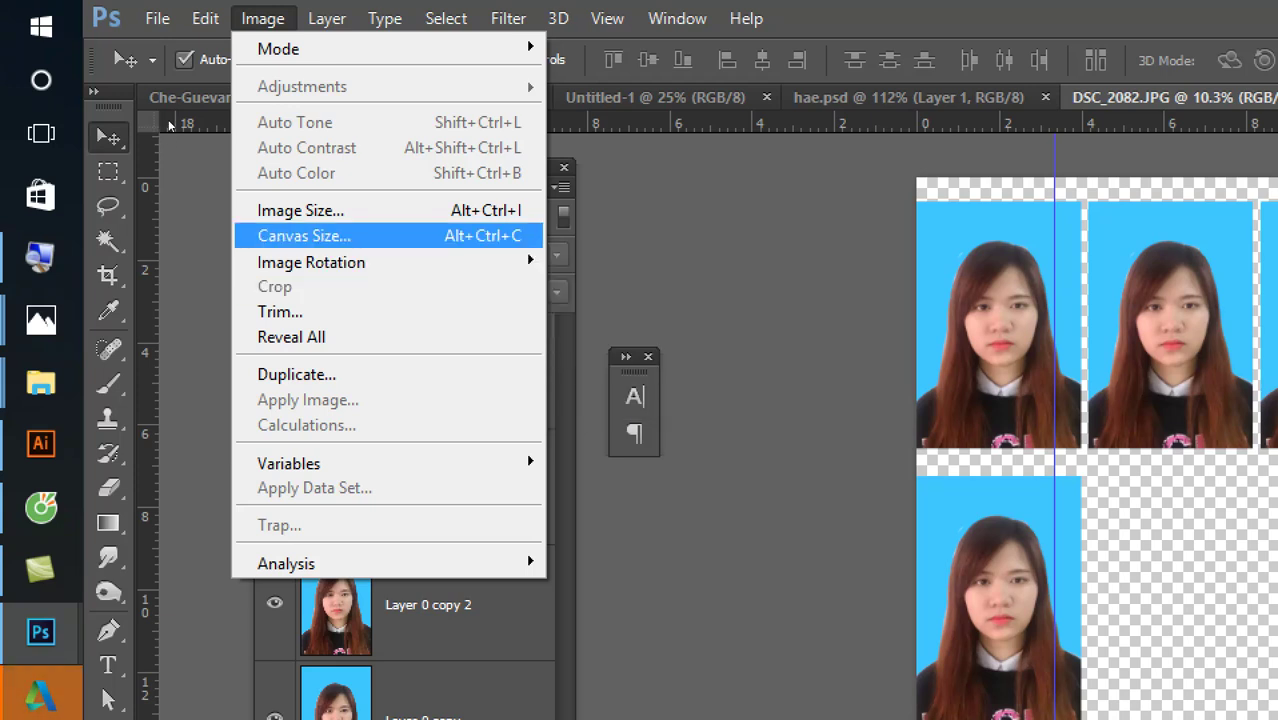
key("Down")
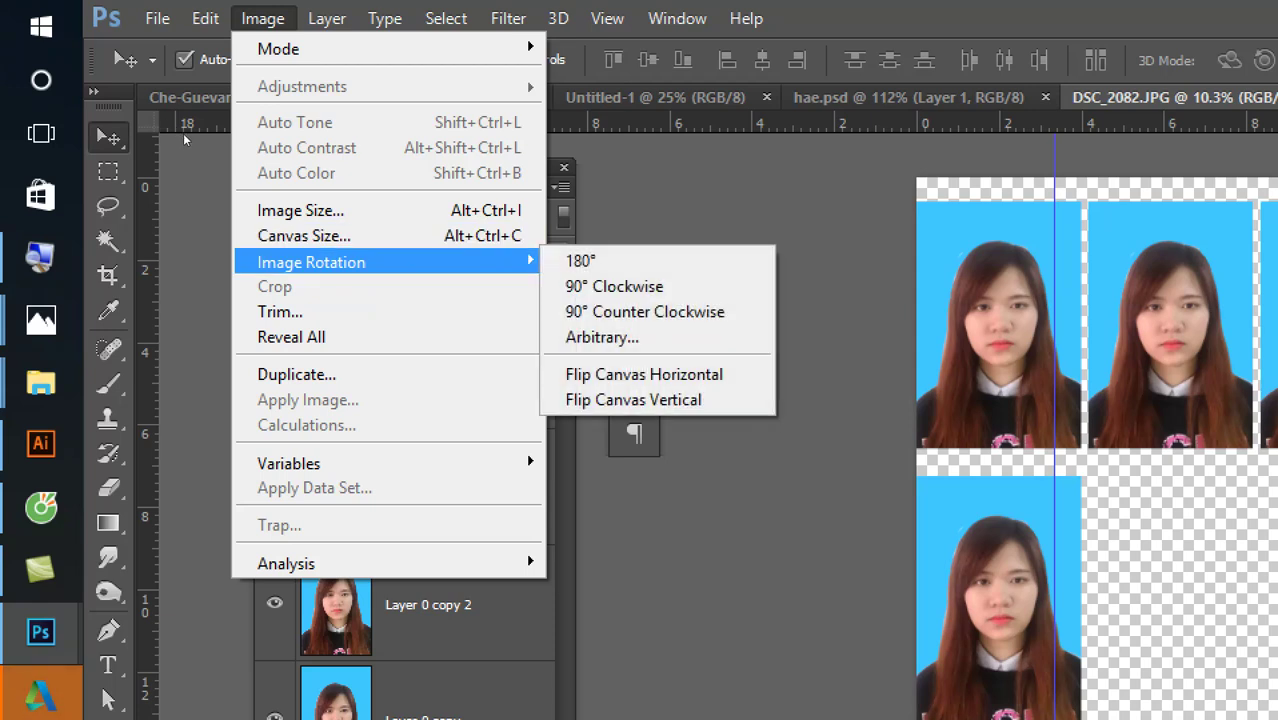
key("Up")
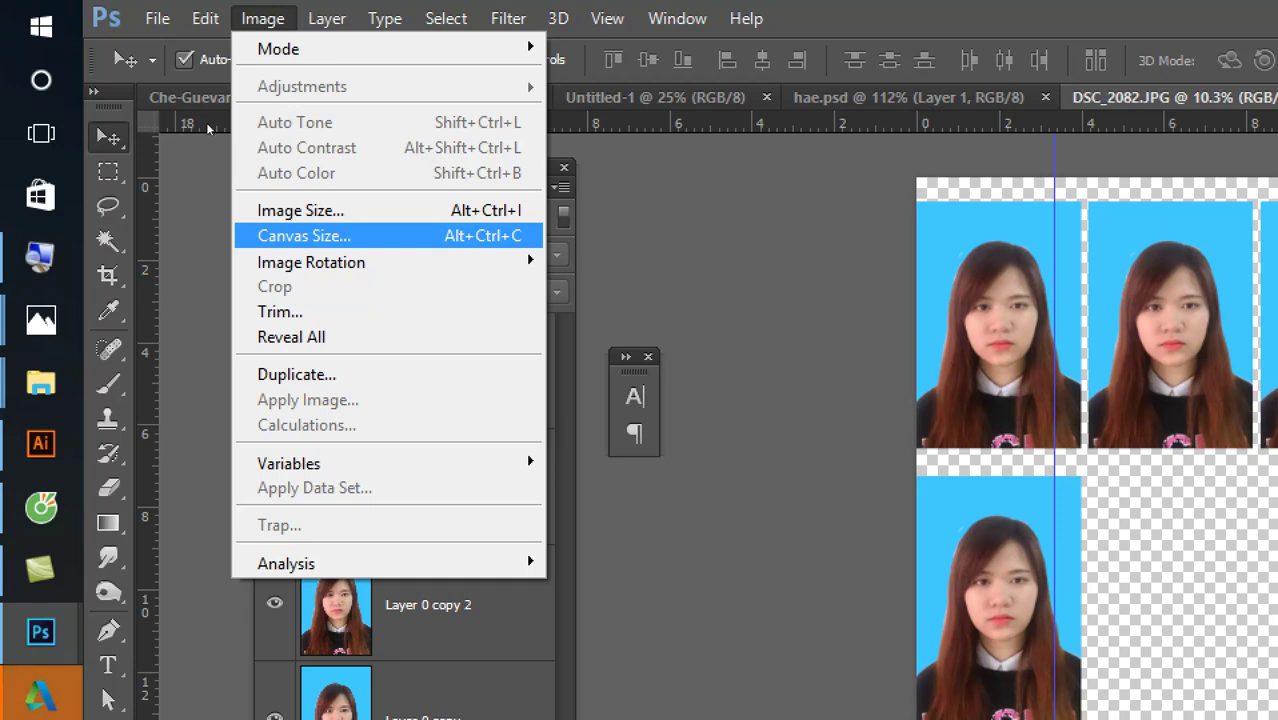
key("Down")
key("Right")
key("Up")
key("Return")
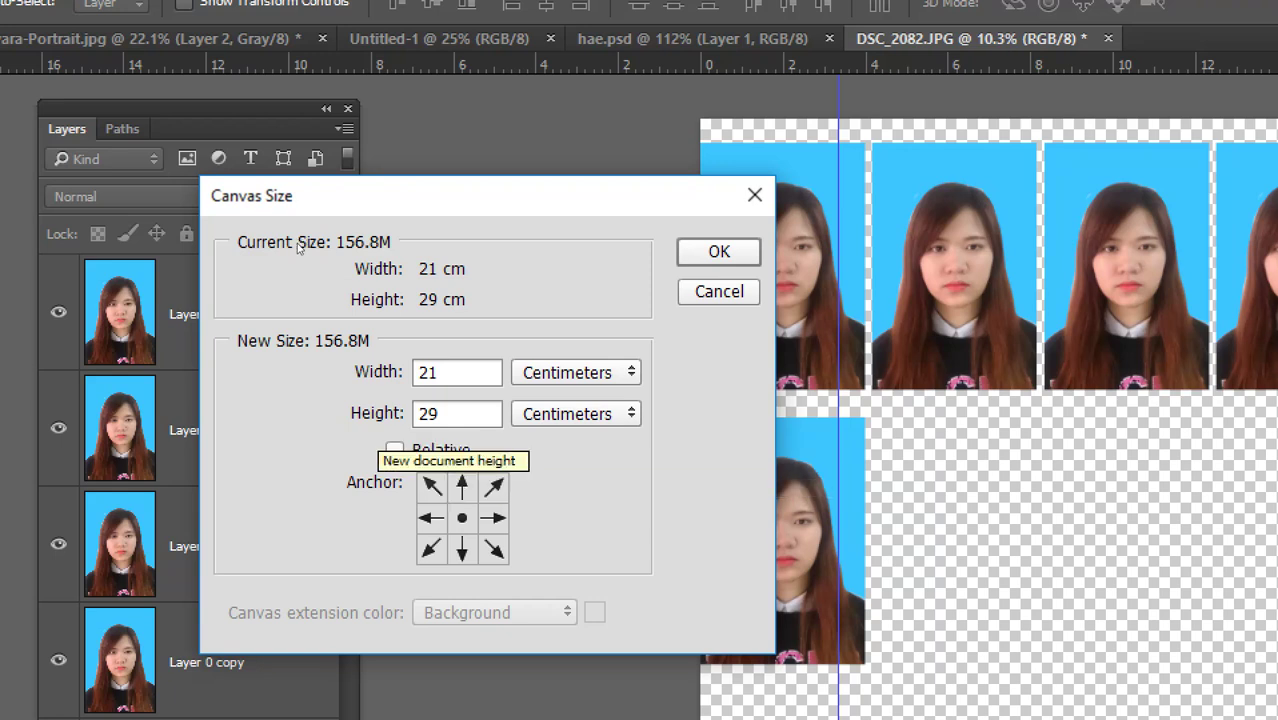
key("Escape")
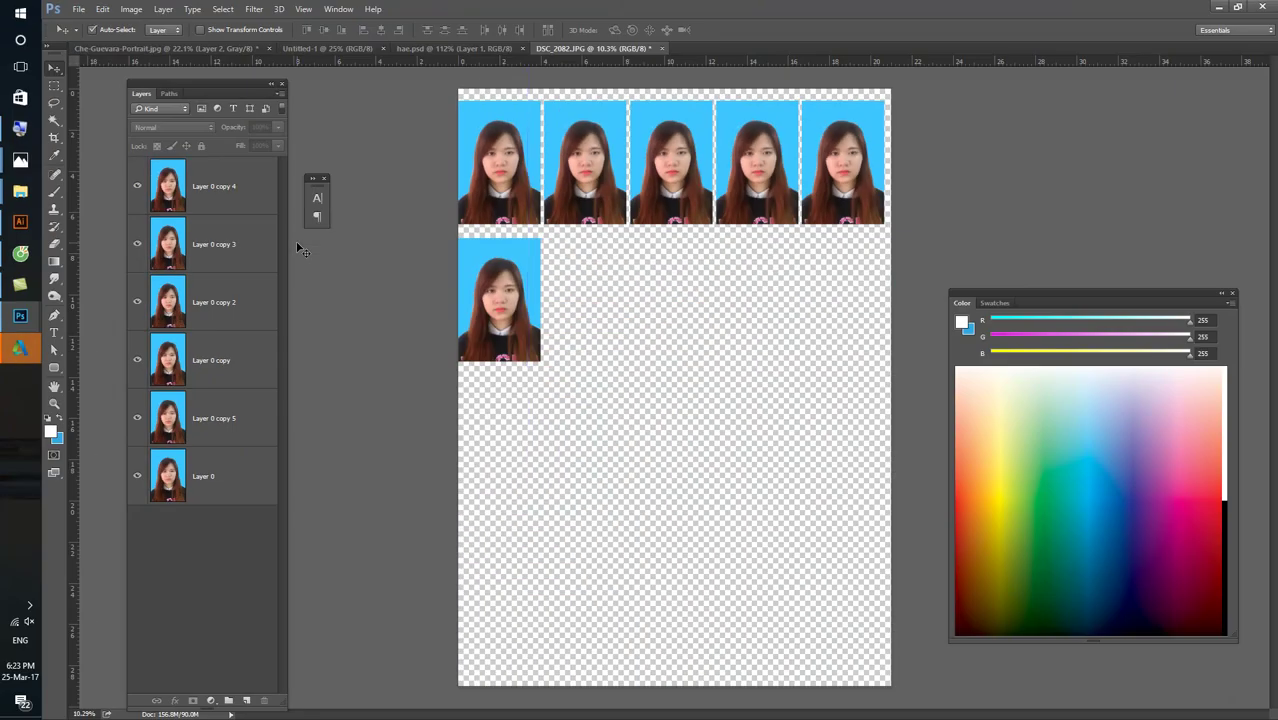
- Step back through history to remove the extra portrait copies
key("ctrl+alt+a")
key("ctrl+alt+z")
key("ctrl+alt+z")
key("ctrl+alt+z")
key("ctrl+alt+z")
key("ctrl+alt+z")
key("ctrl+alt+z")
key("ctrl+alt+z")
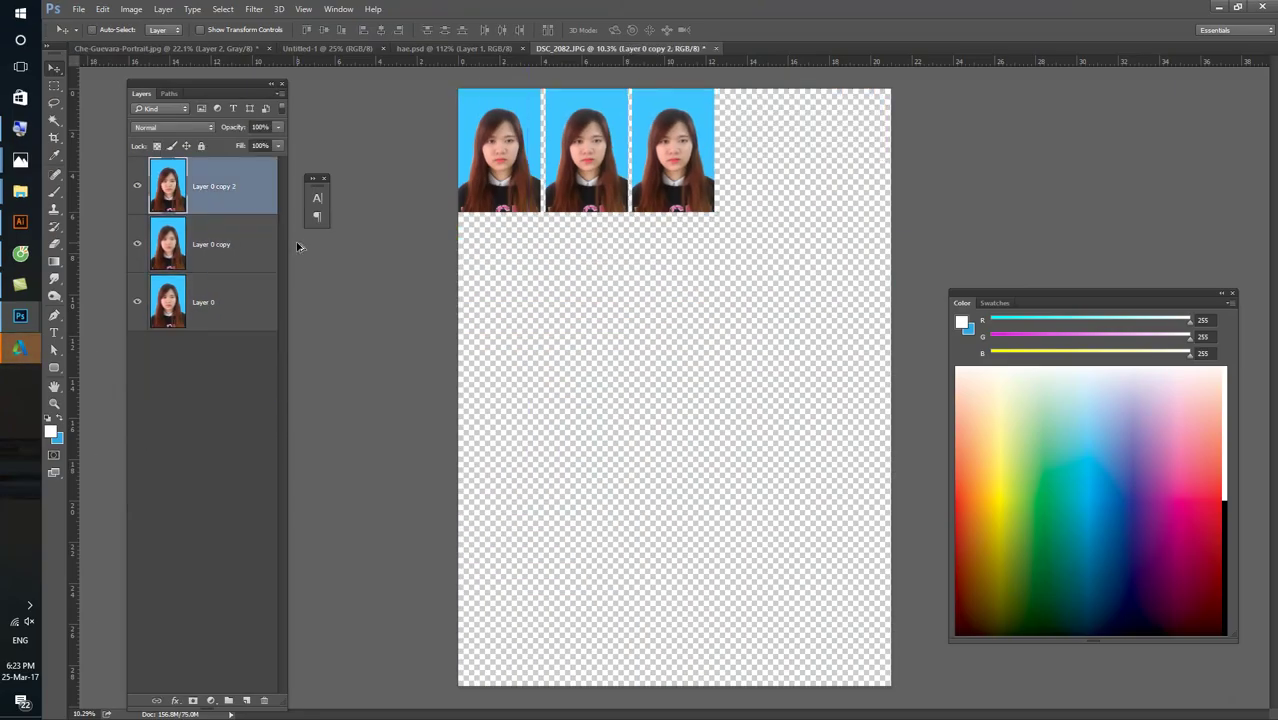
key("ctrl+alt+z")
key("ctrl+alt+z")
key("ctrl+alt+z")
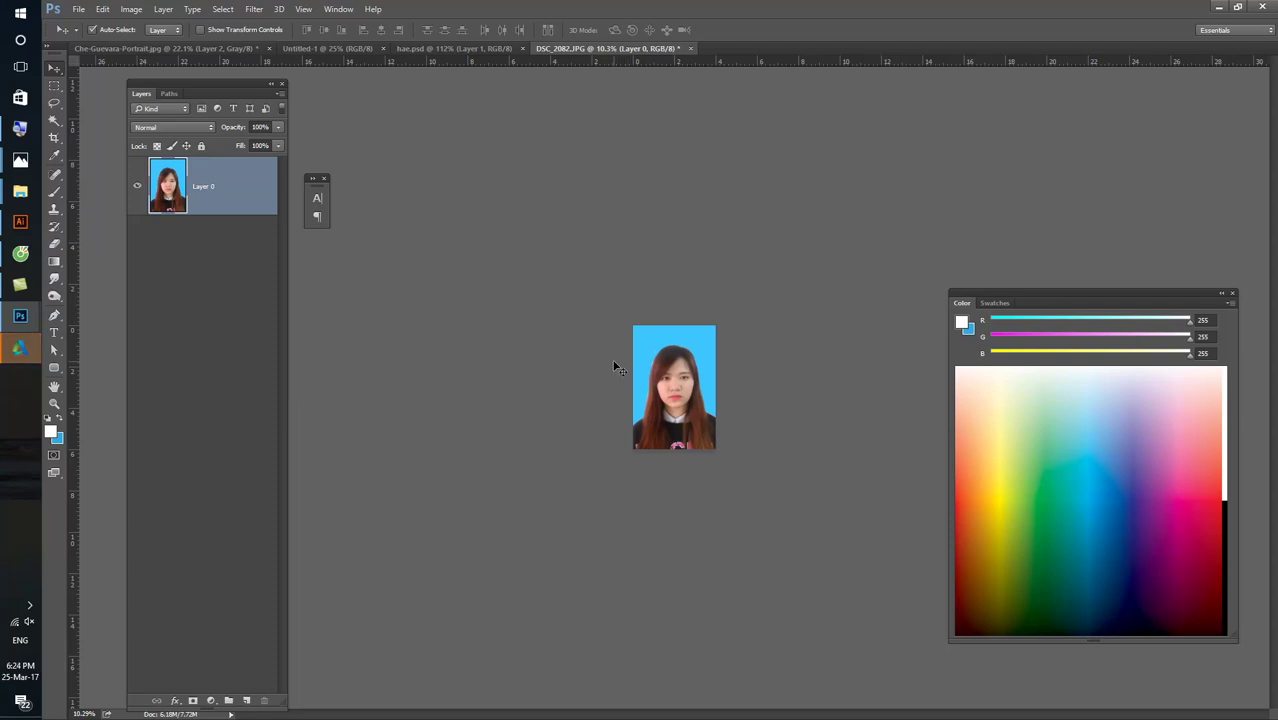
- Try Crop tool sizes of 21 × 29 cm, then commit a crop at 6 cm height
key("c")
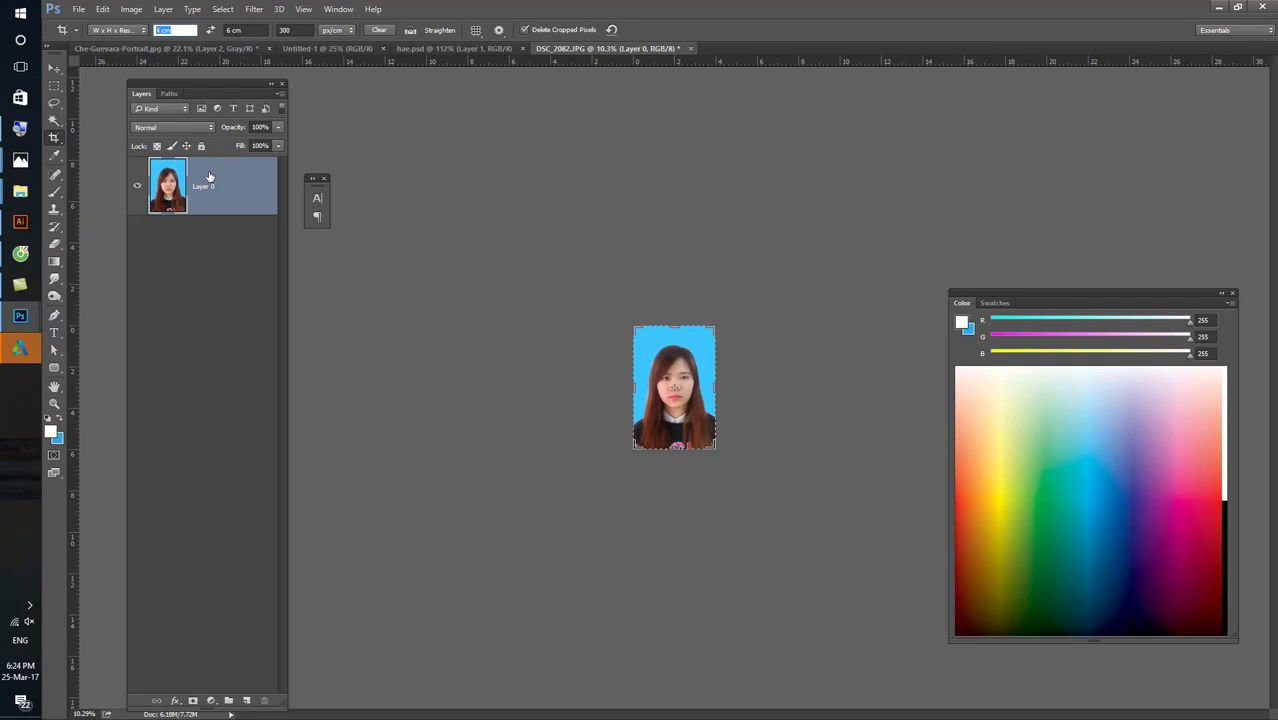
type("21")
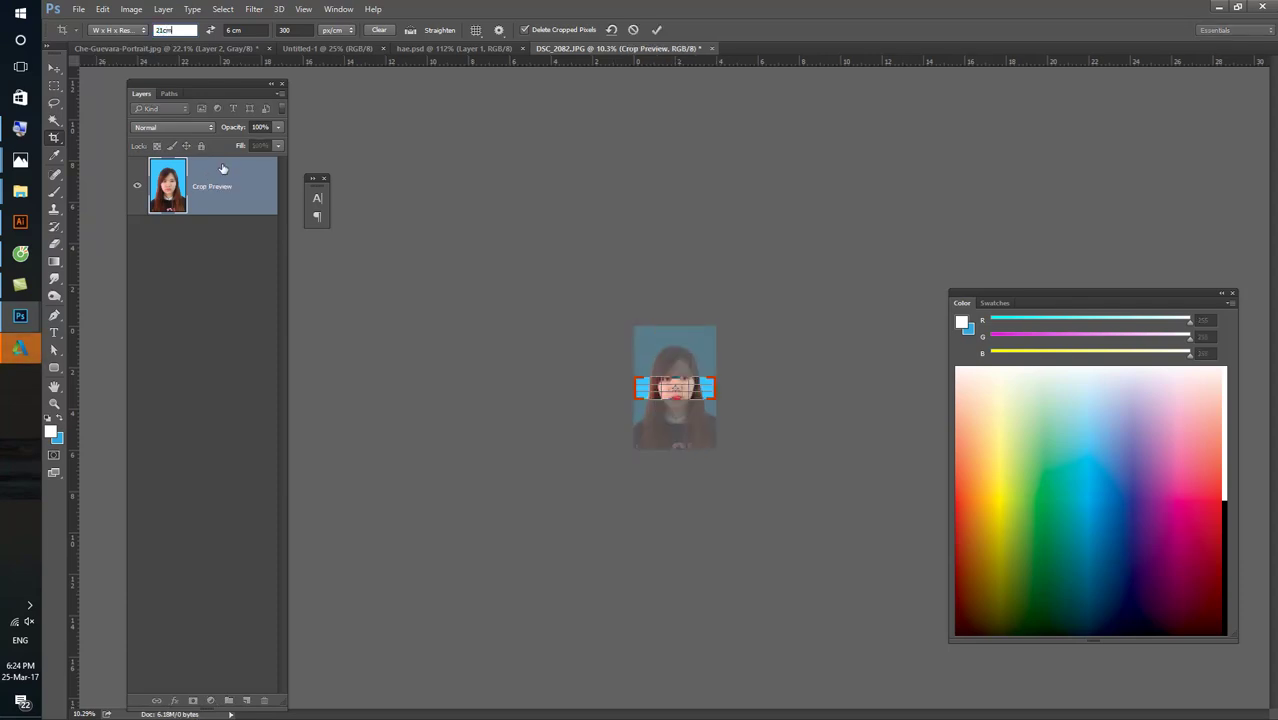
key("Tab")
key("Tab")
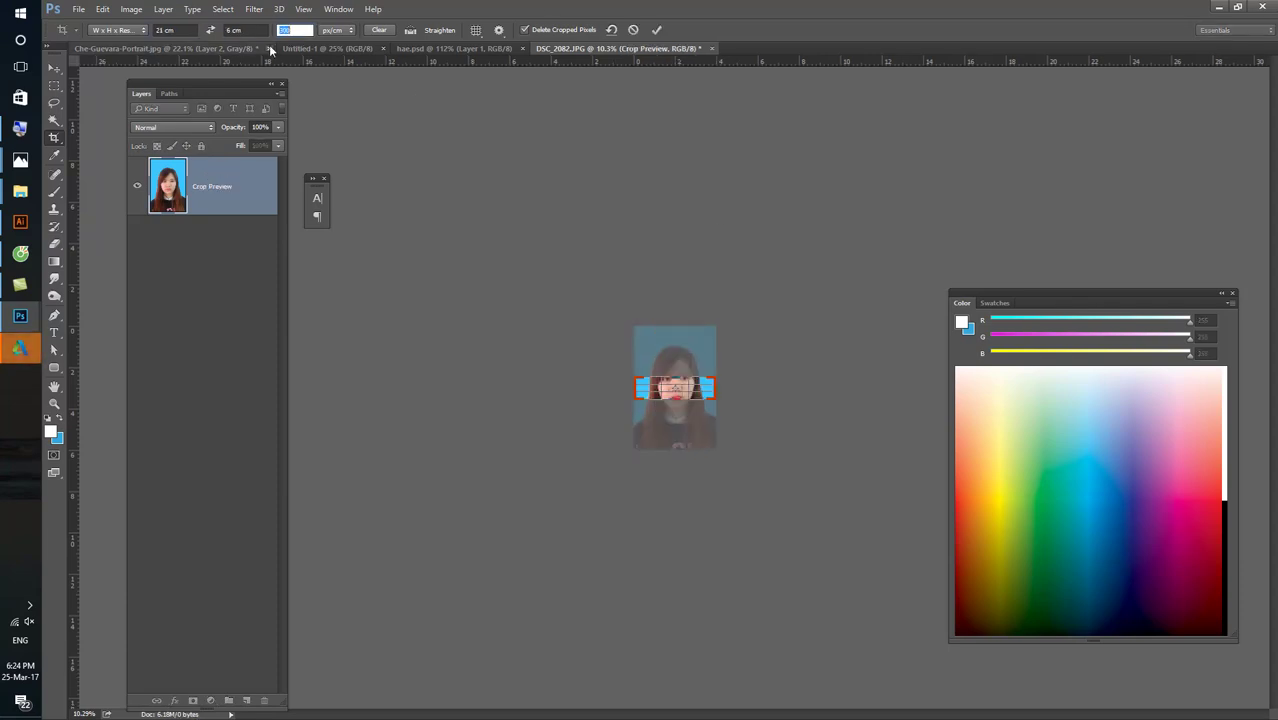
left_click(245, 30)
type("29")
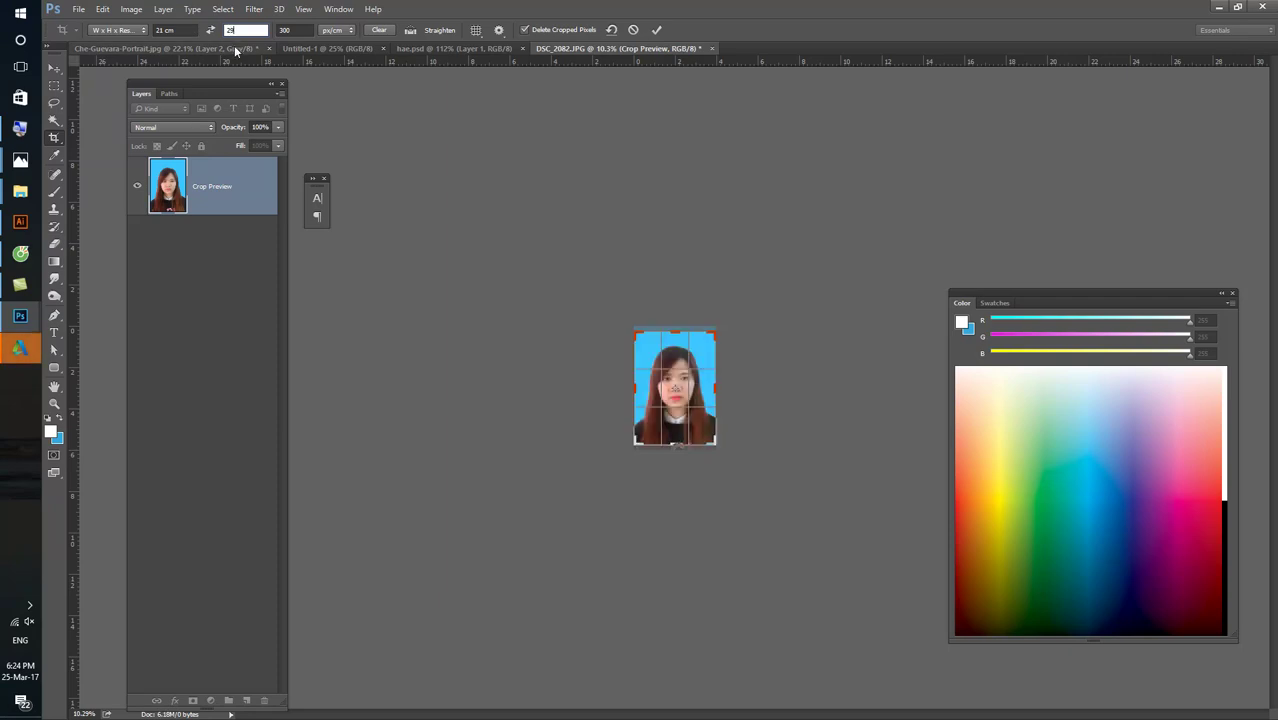
left_click_drag(717, 444, 895, 660)
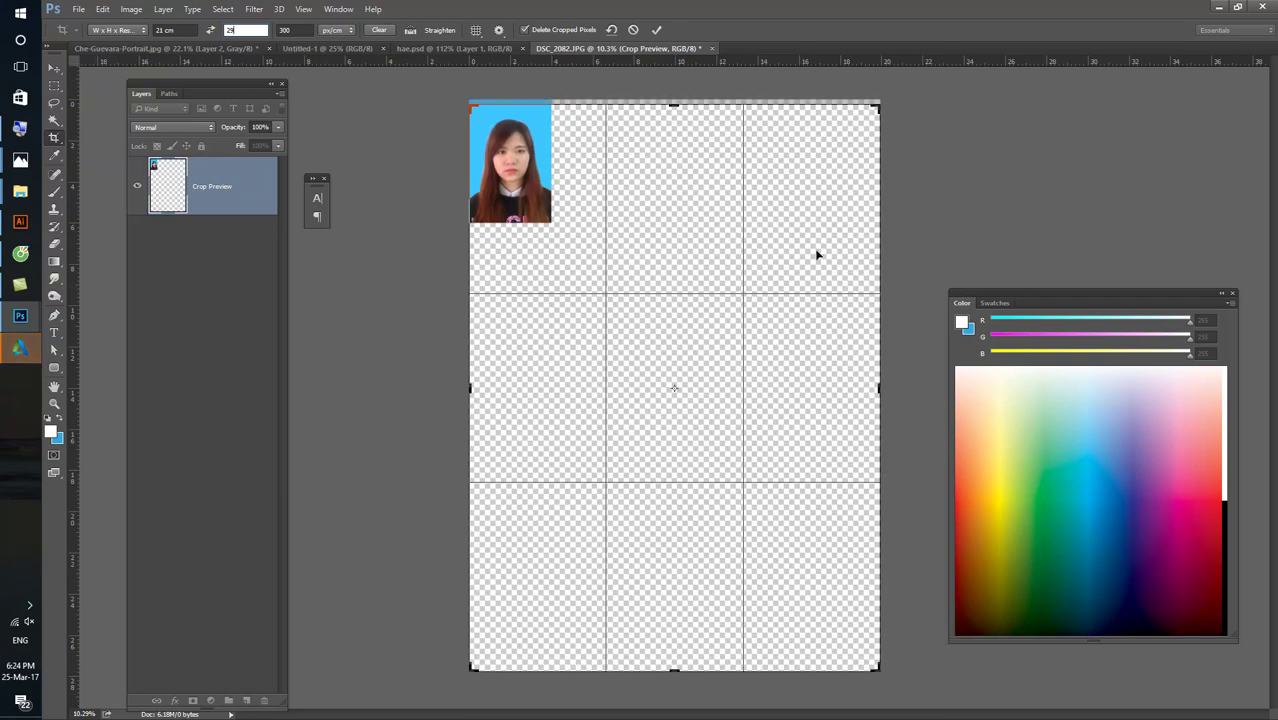
left_click_drag(814, 254, 814, 254)
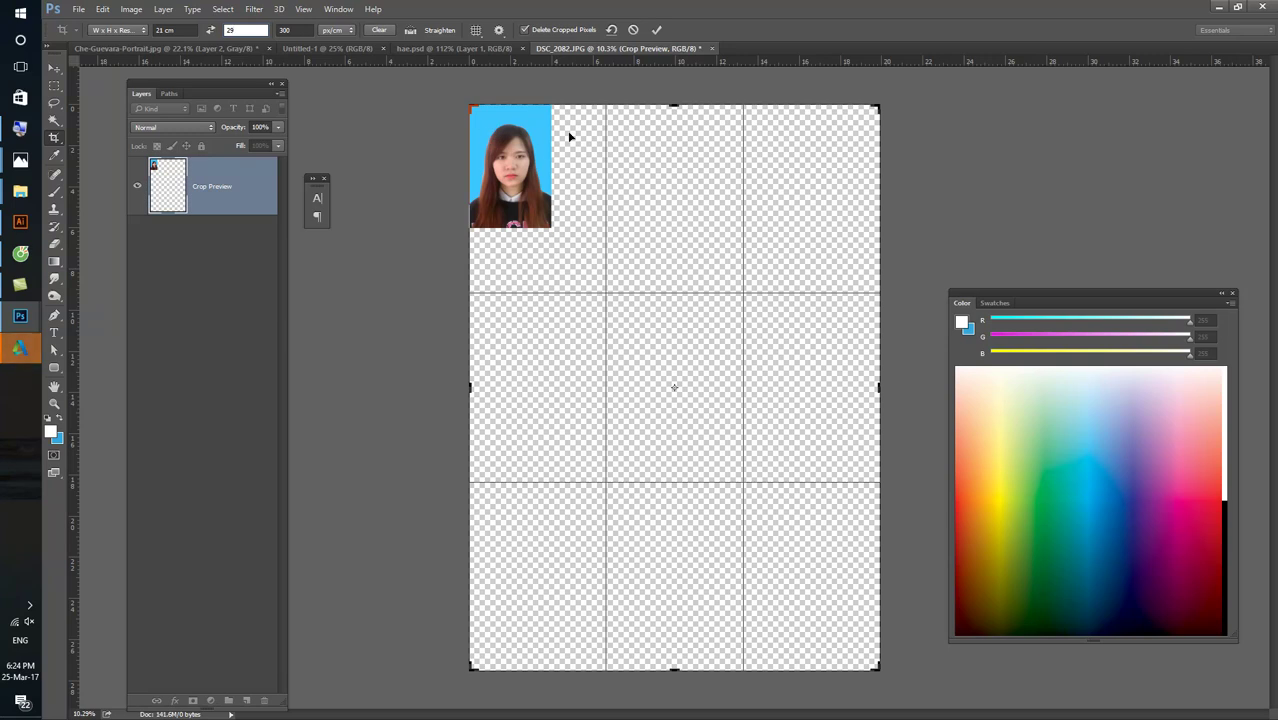
type("6")
key("Return")
key("Return")
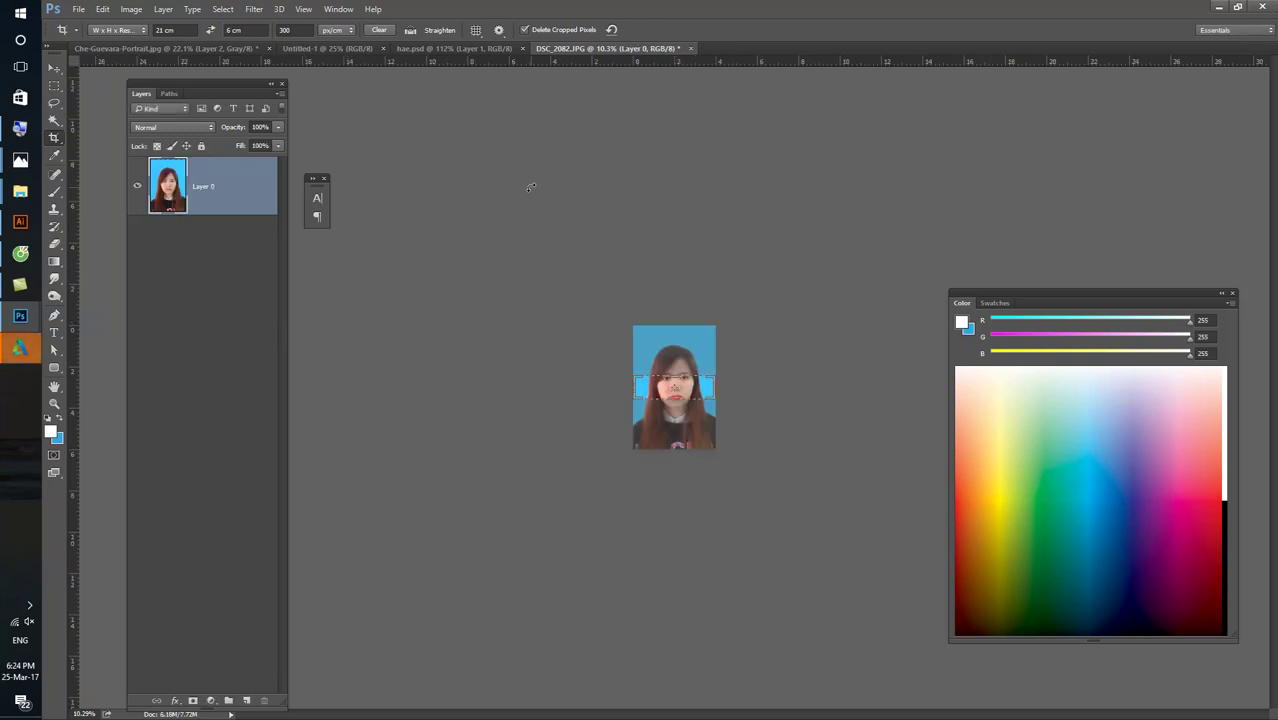
key("v")
- Close DSC_2082.JPG without saving changes
scroll(575, 260, "up", 4)
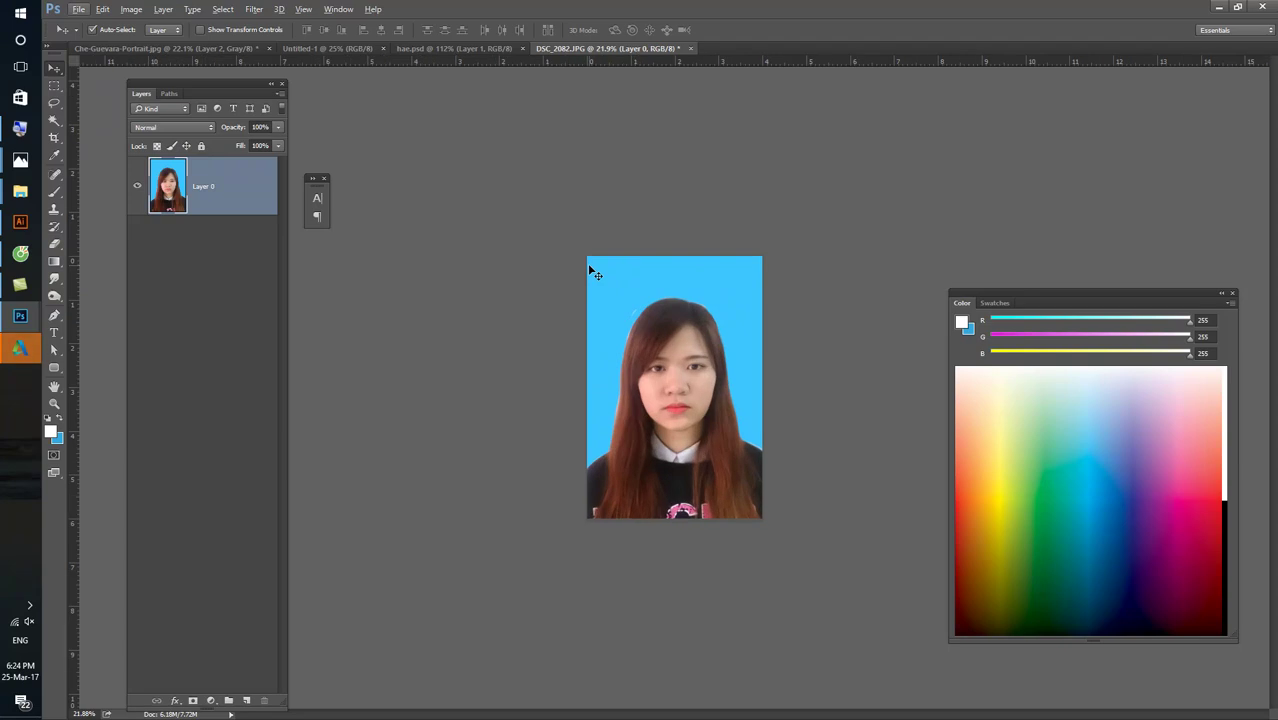
scroll(592, 272, "down", 2)
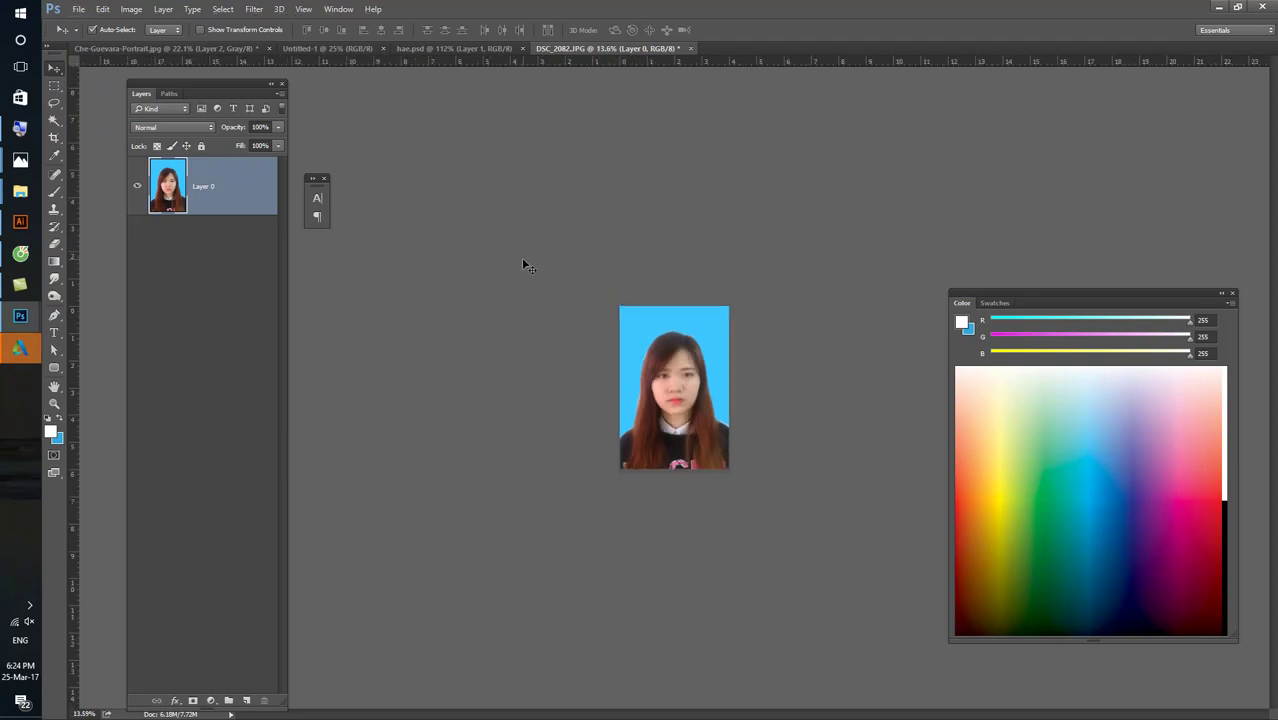
key("ctrl+w")
left_click(691, 261)
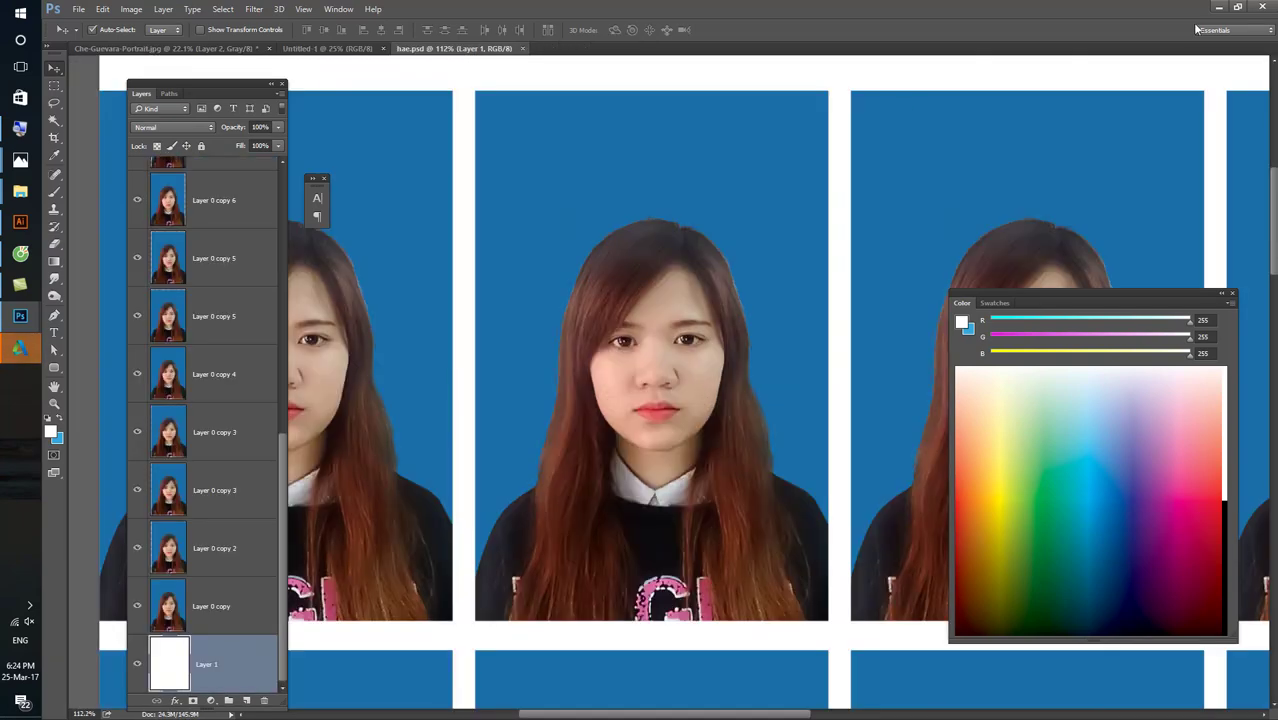
scroll(707, 226, "down", 2)
scroll(648, 266, "down", 3)
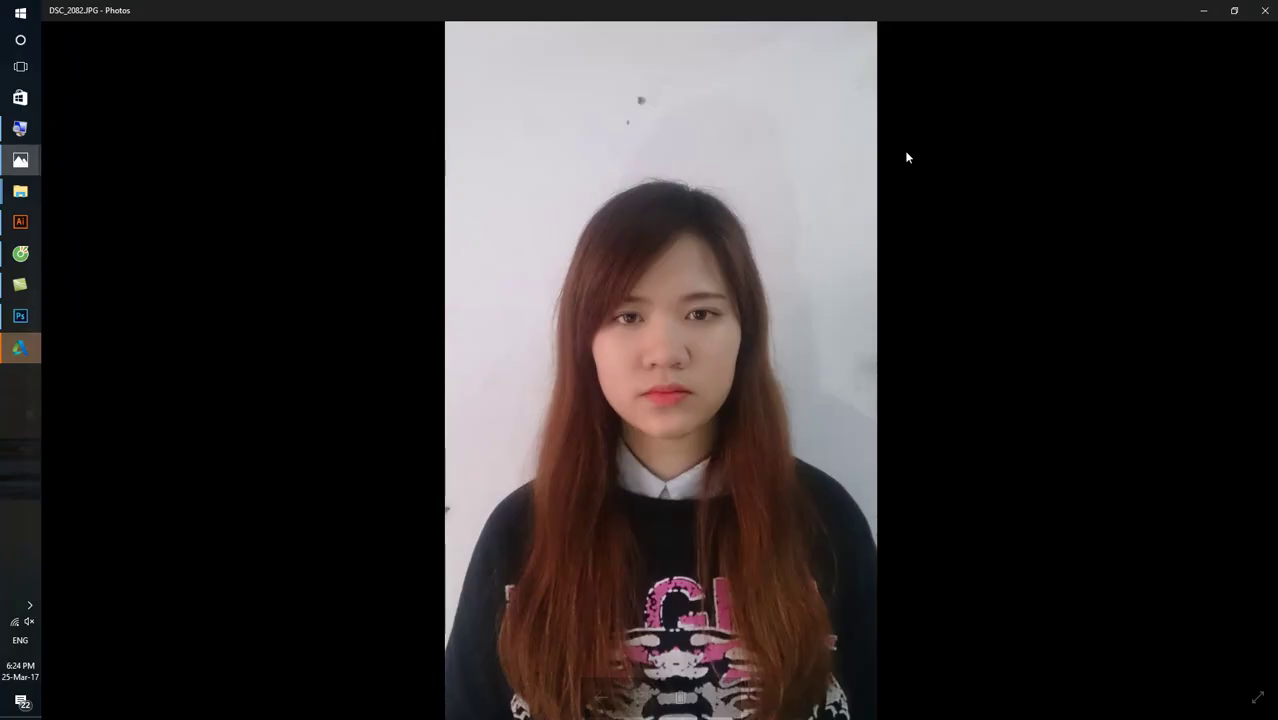
- Remove the gradient layer from the Che Guevara portrait, then switch to File Explorer
left_click(1264, 10)
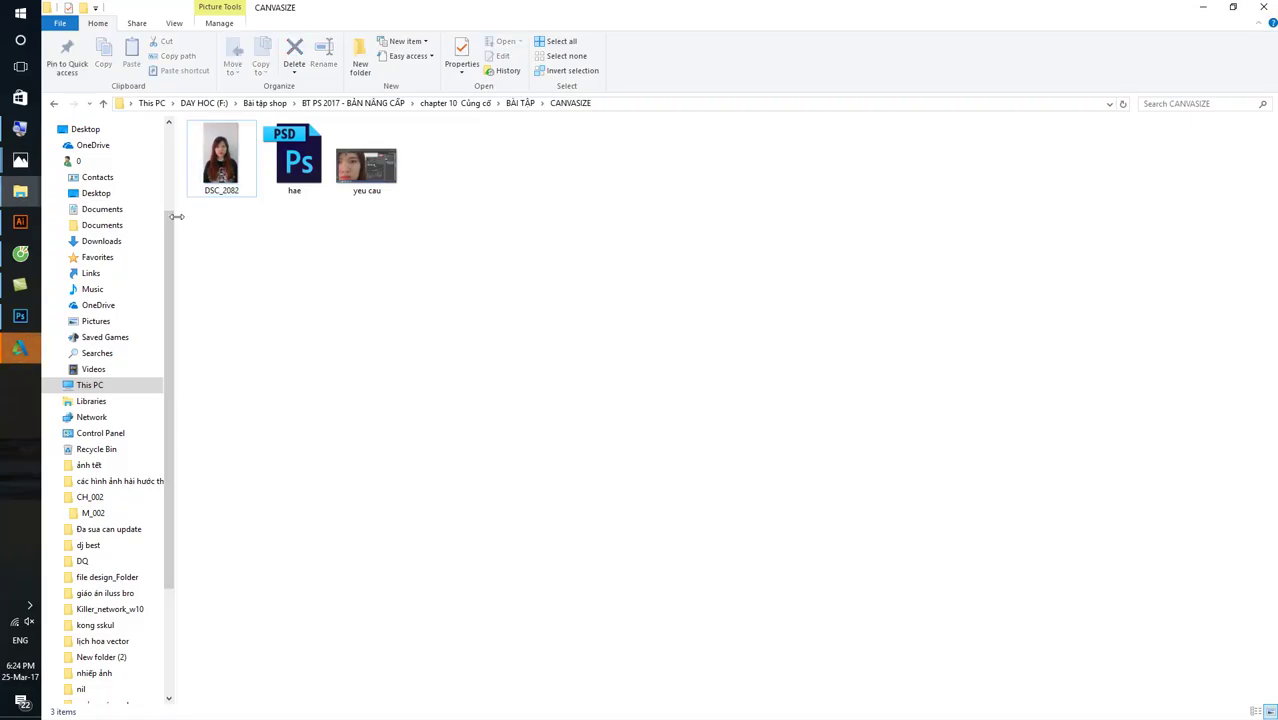
left_click(20, 315)
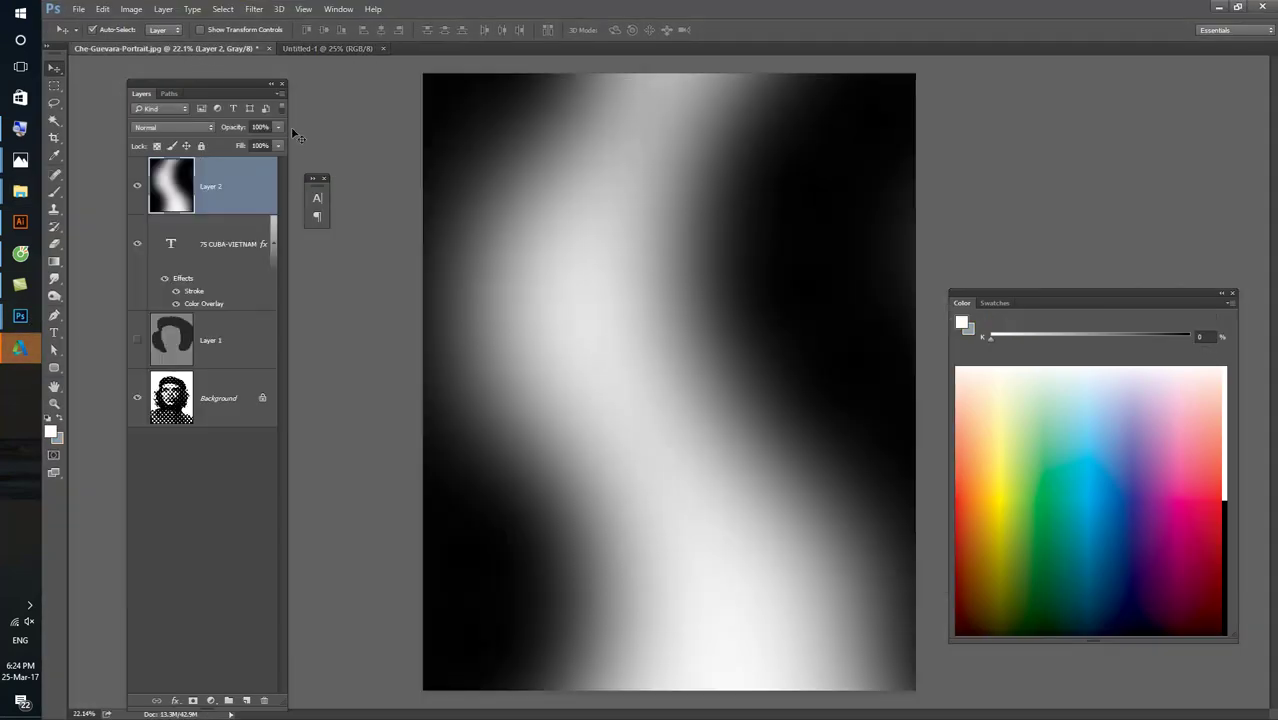
key("ctrl+minus")
key("ctrl+minus")
left_click_drag(603, 280, 558, 348)
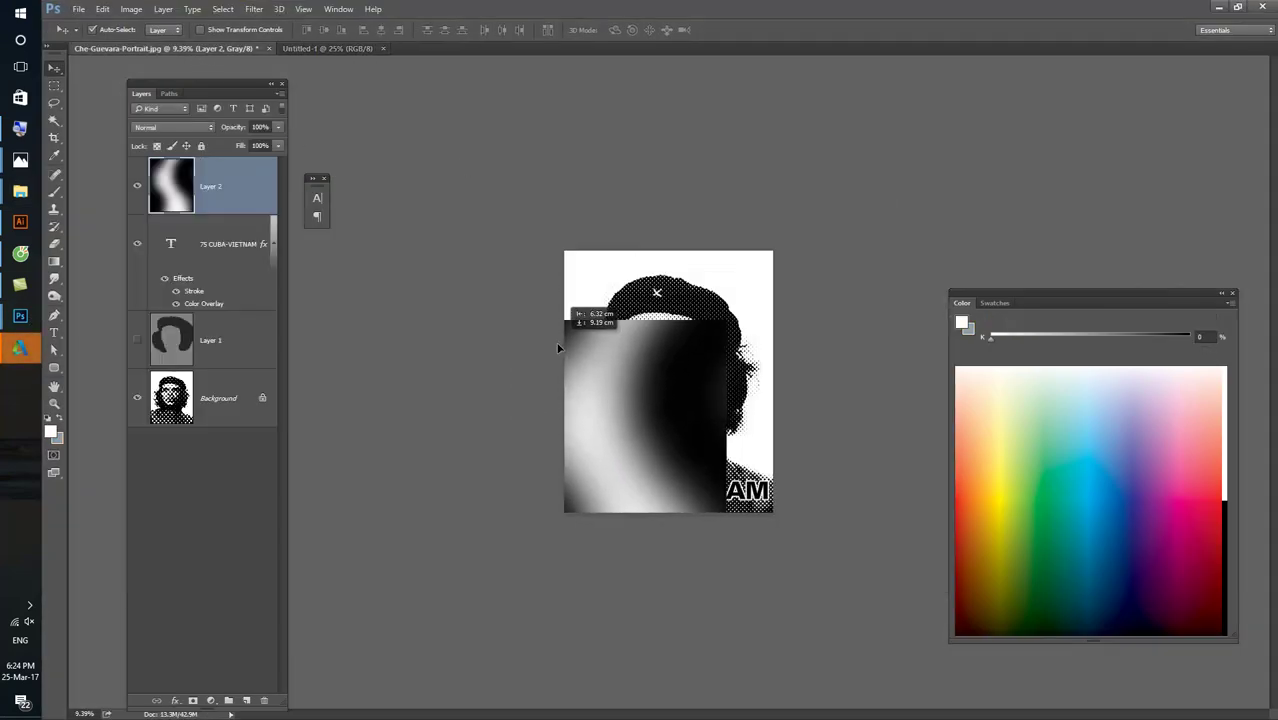
key("ctrl+z")
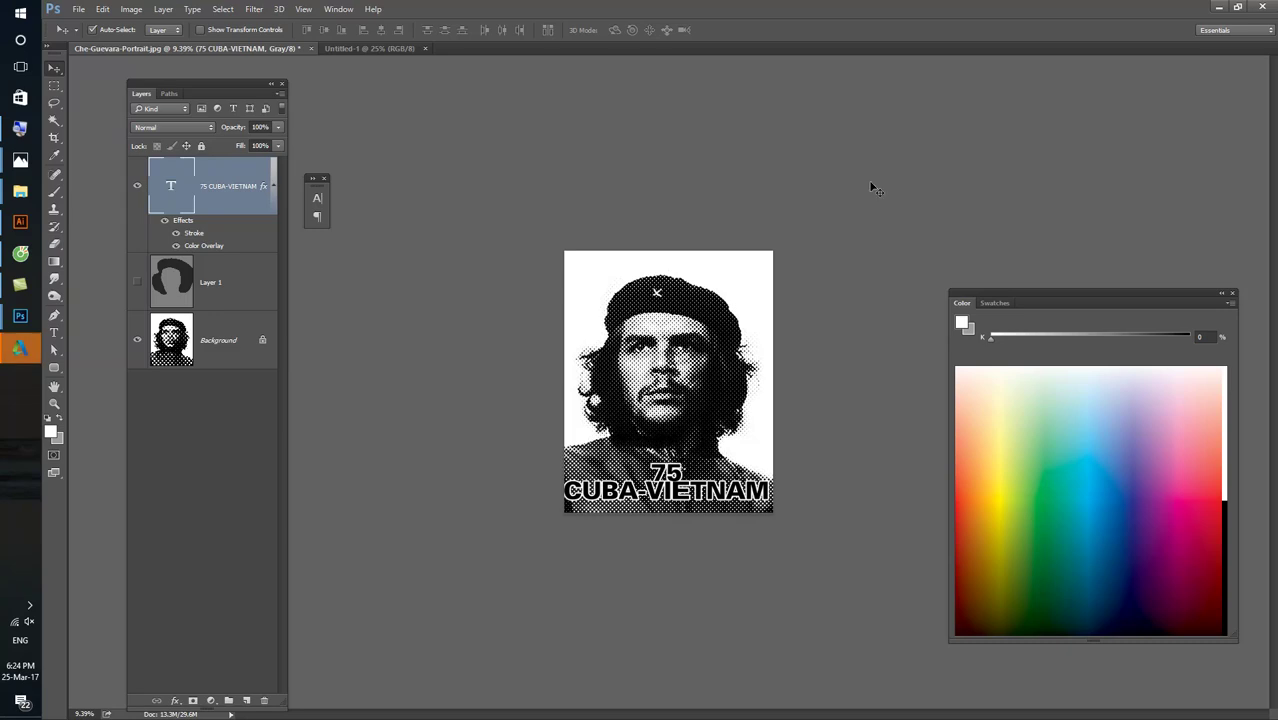
left_click(1218, 7)
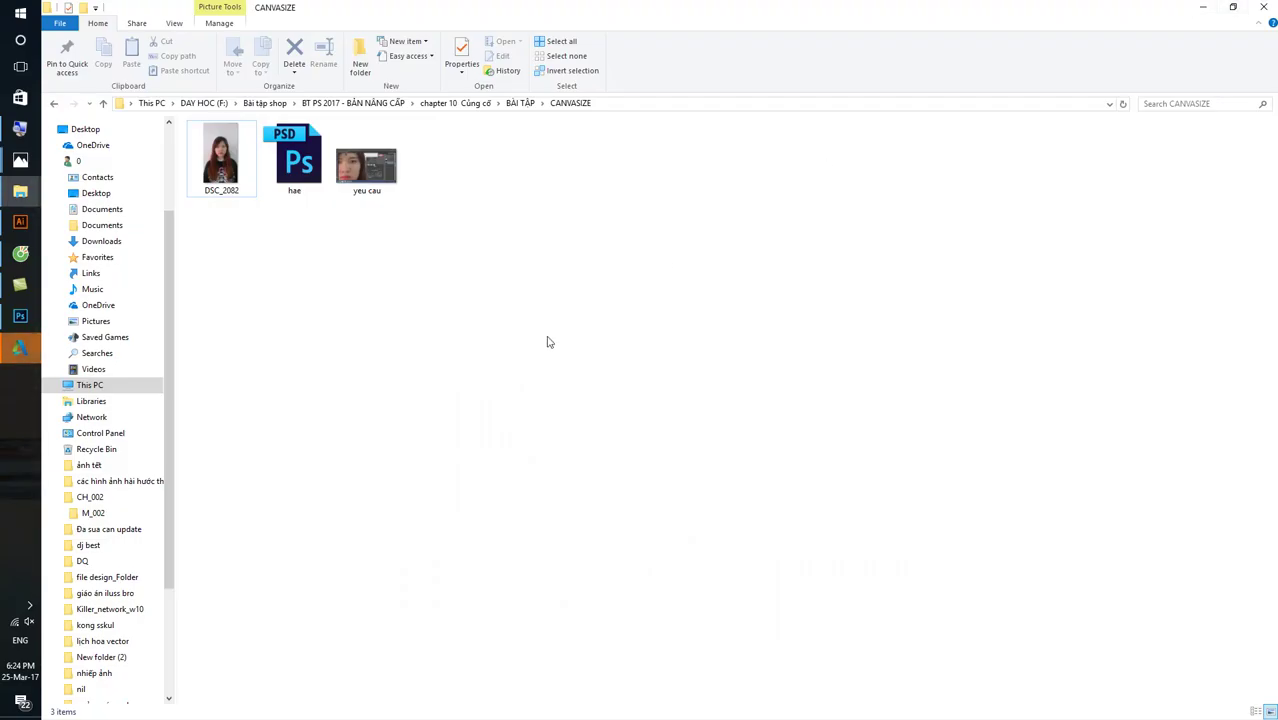
- Go up to BÀI TẬP, open Cắt ghép bóng điện, and select anh-1 (2)
key("BackSpace")
left_click(232, 187)
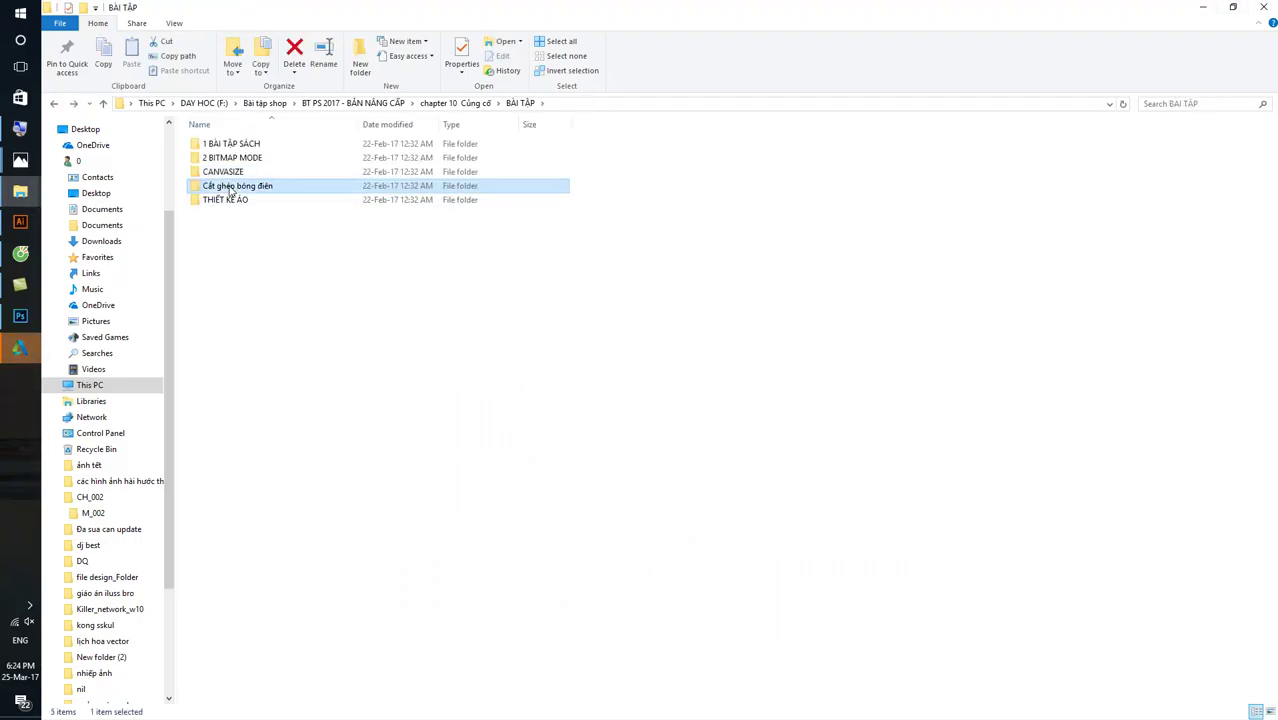
left_click(231, 202)
left_click(235, 192)
left_click(239, 224)
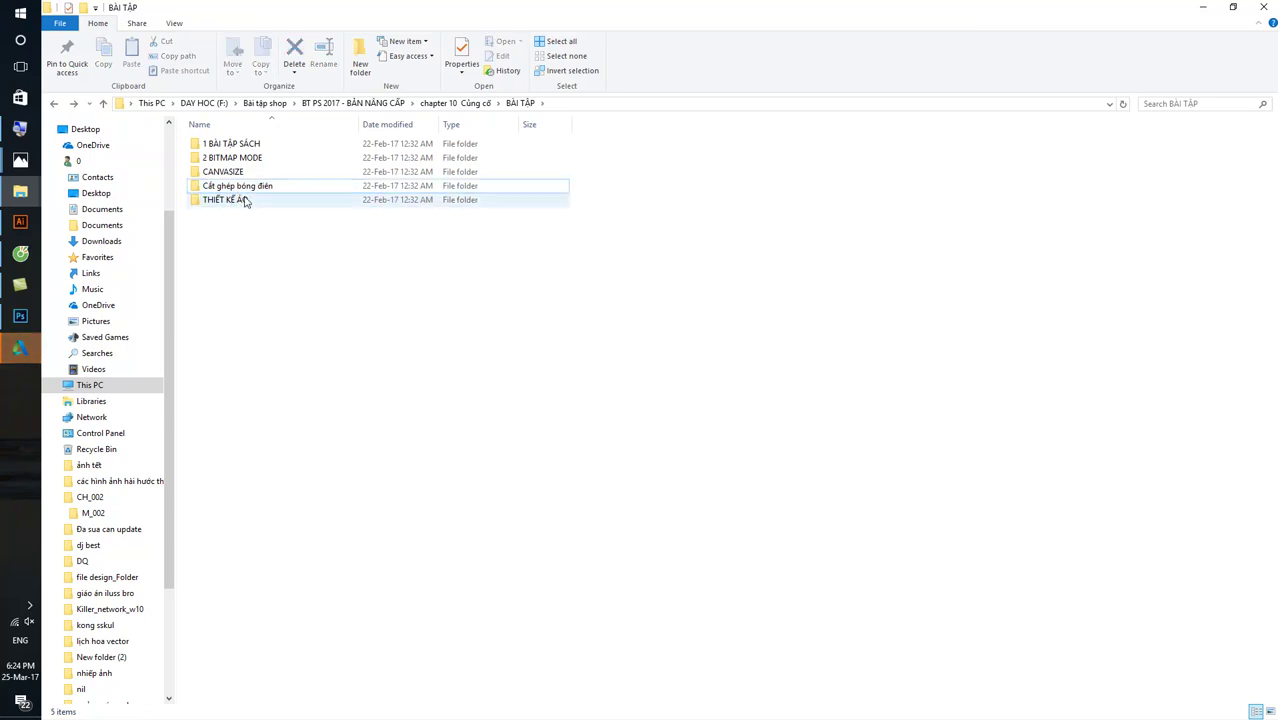
double_click(244, 188)
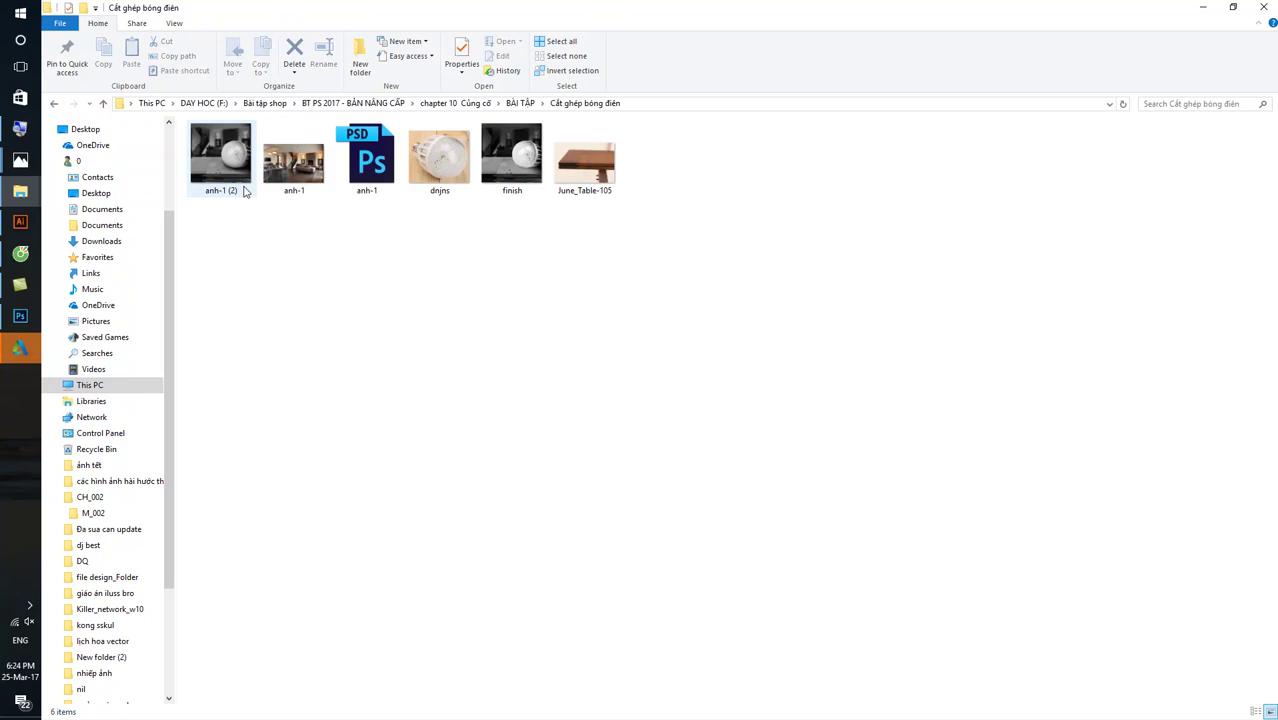
left_click(222, 175)
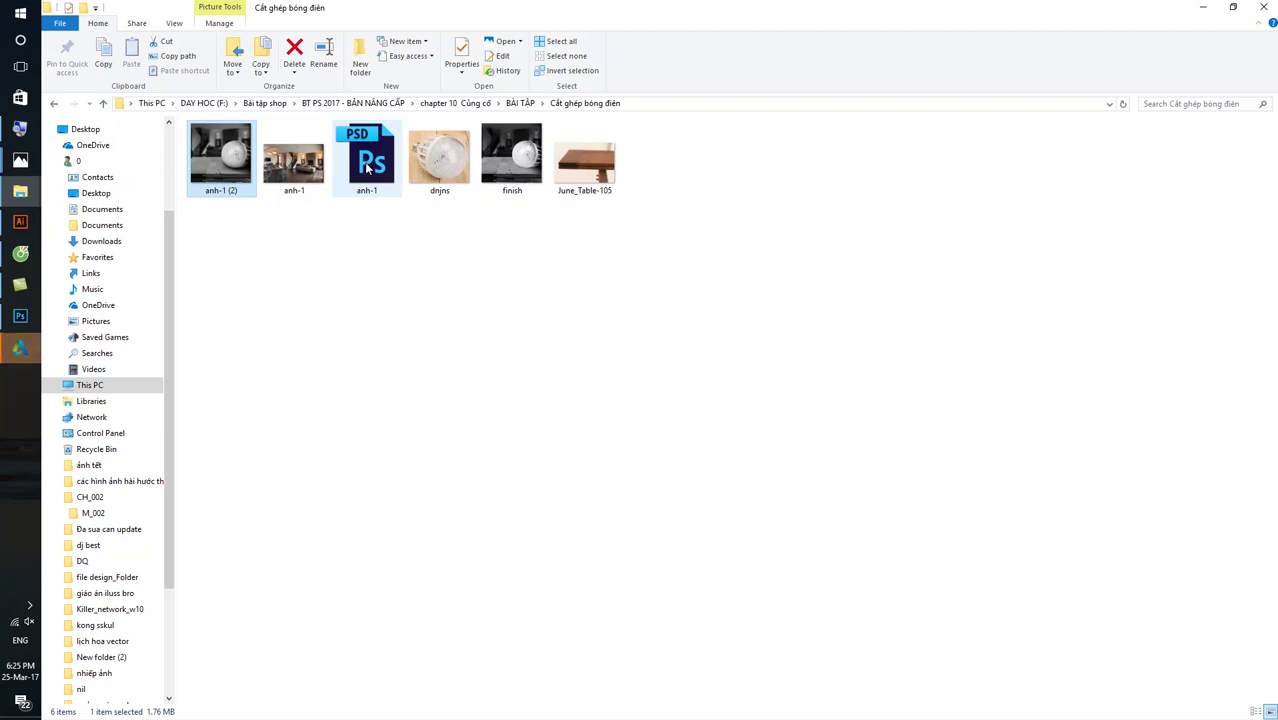
mouse_move(370, 158)
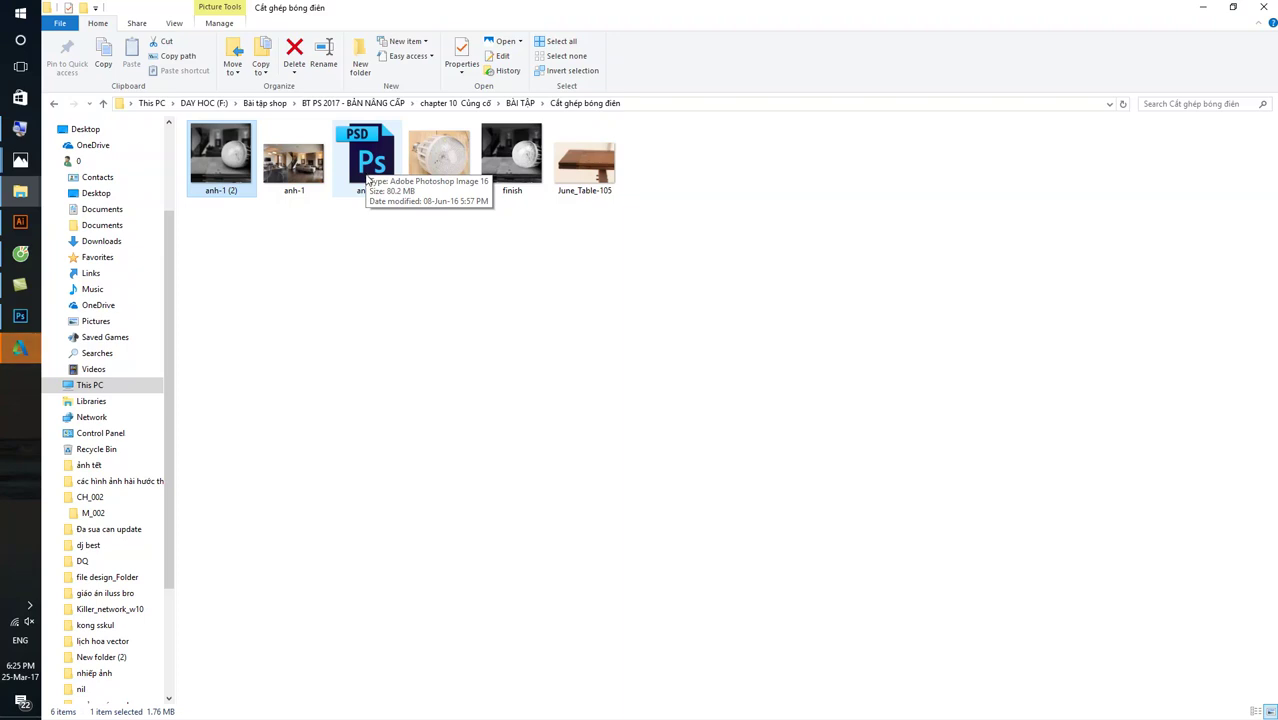
mouse_move(50, 248)
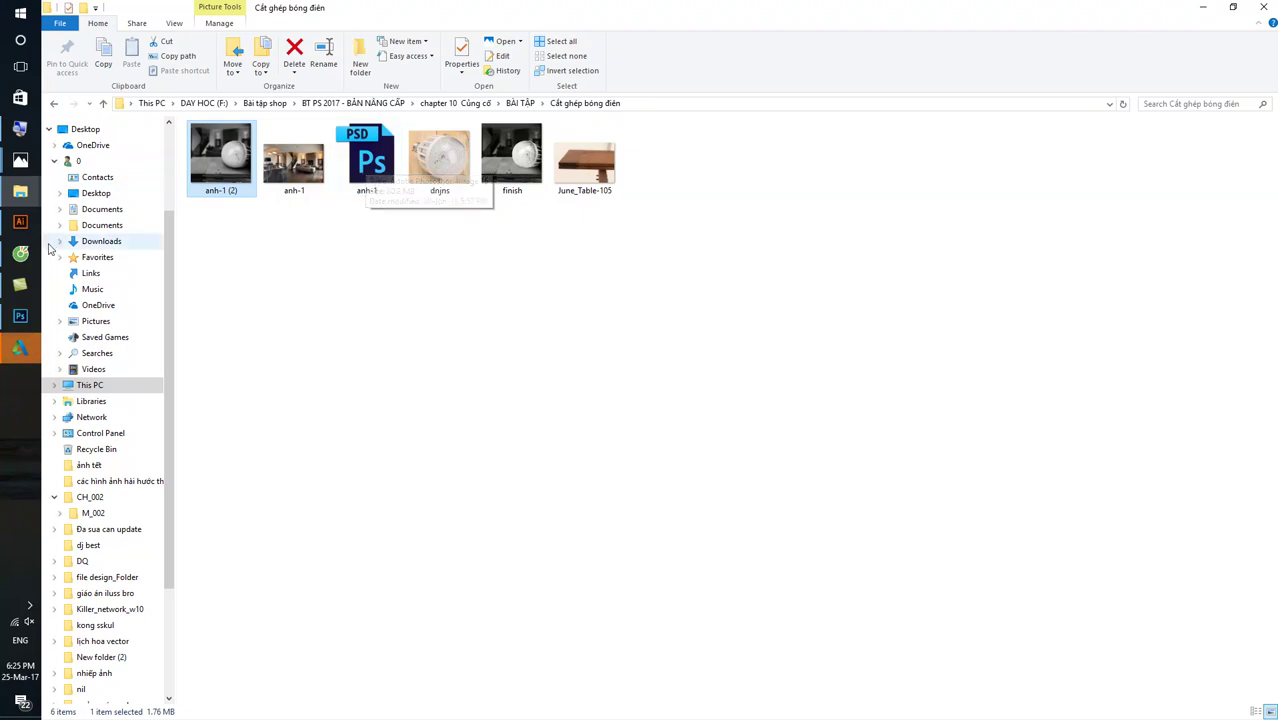
- Switch from the Cắt ghép bóng điện folder in File Explorer back to Photoshop
left_click(20, 316)
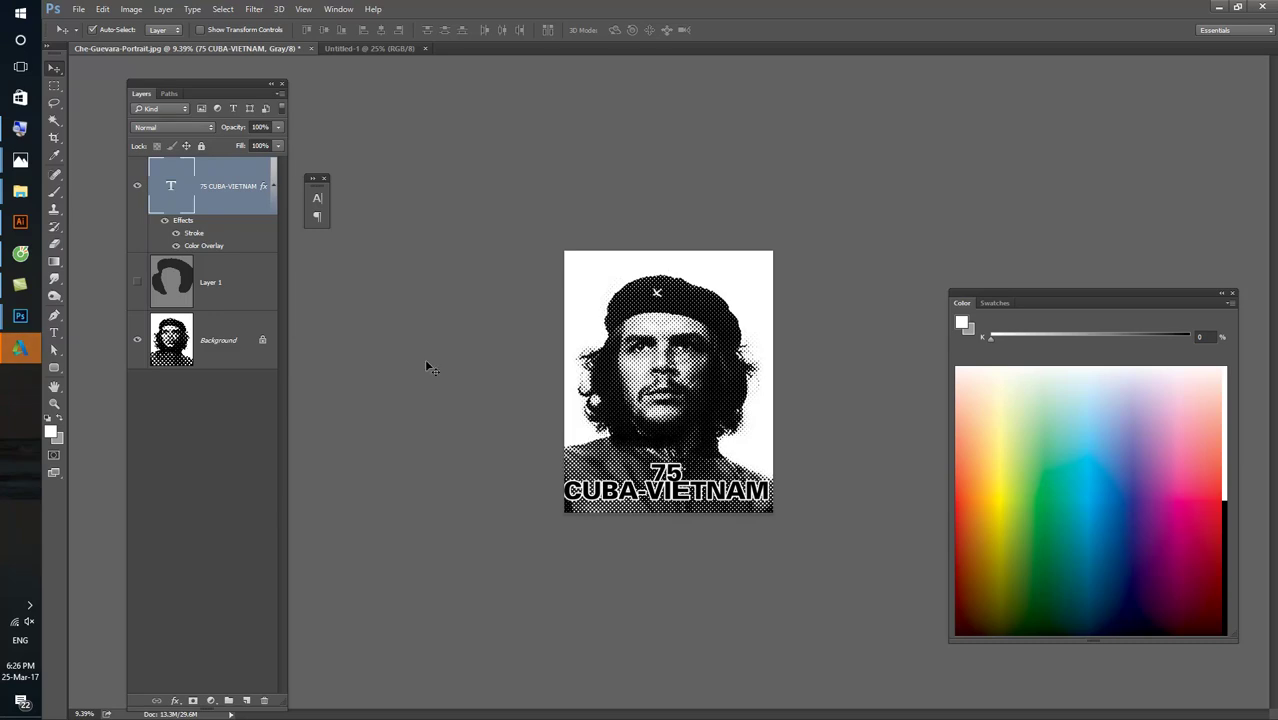
- Preview finish.jpg in Windows Photos, then open the layered anh-1.psd in Photoshop
left_click(1219, 8)
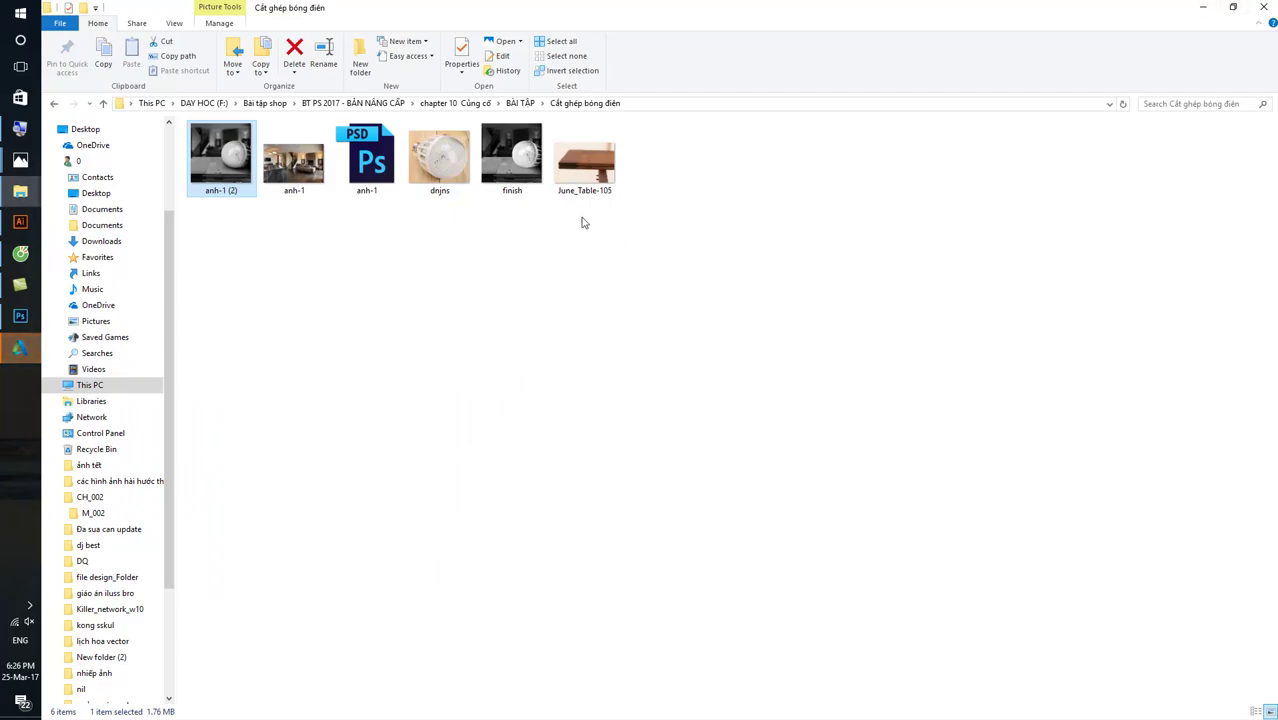
left_click(561, 245)
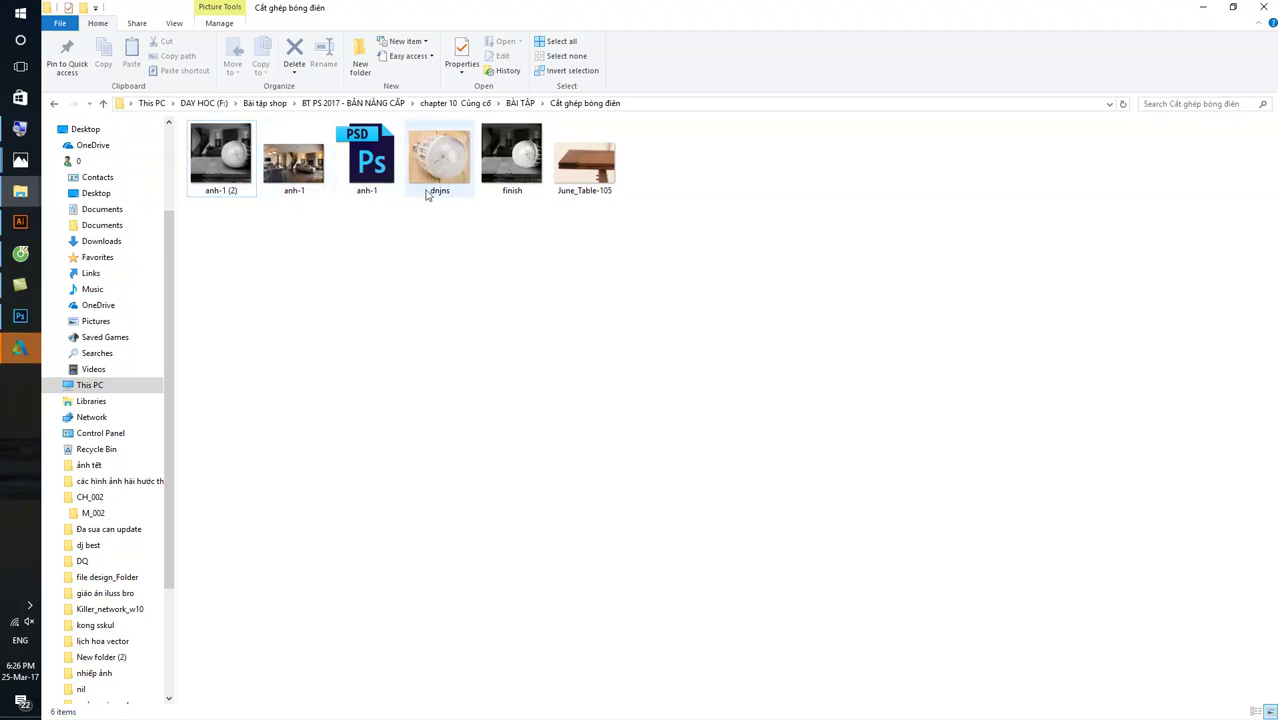
double_click(515, 152)
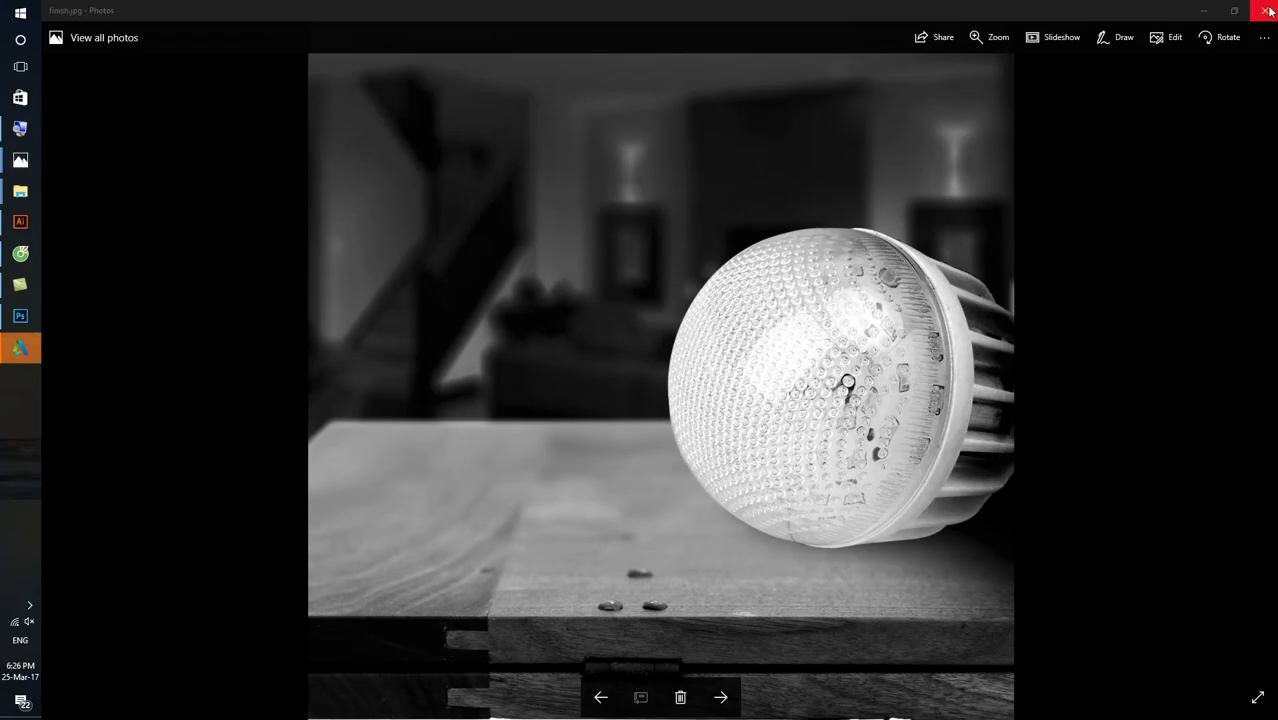
left_click(1264, 10)
left_click(364, 150)
double_click(364, 150)
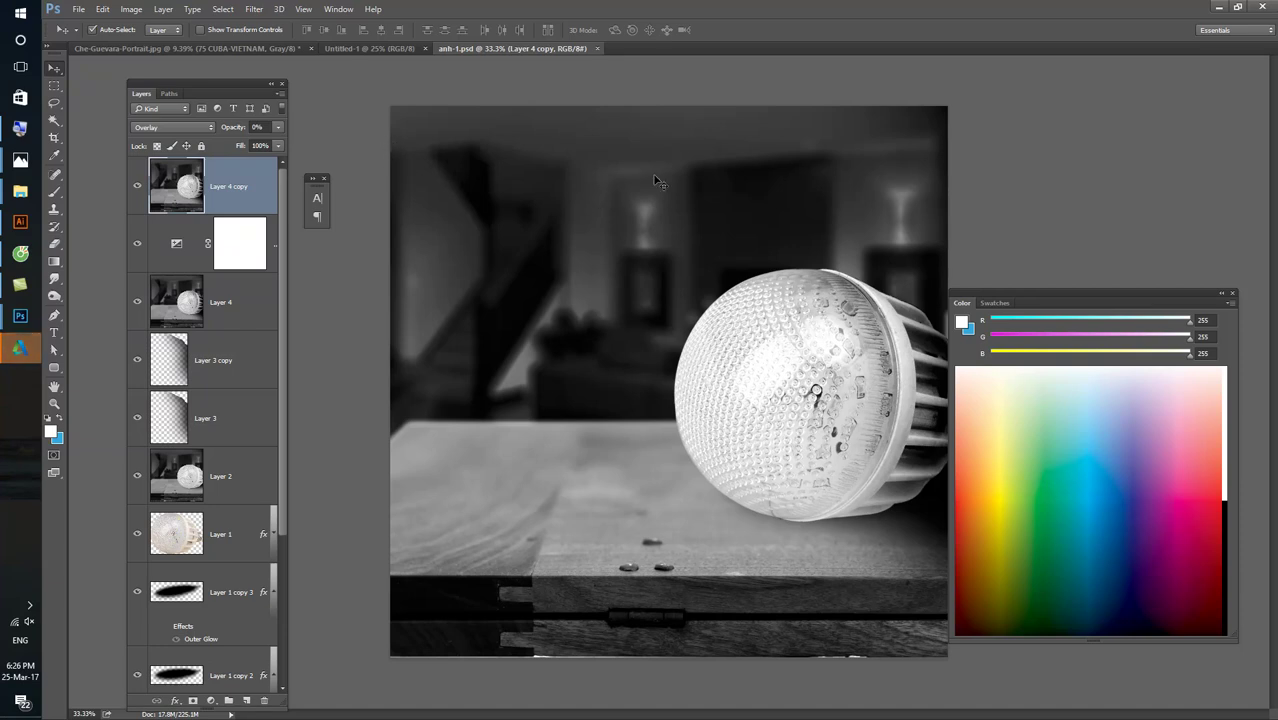
- Look over the dnjns, June_Table-105, anh-1 and anh-1 (2) images in the folder, then return to Photoshop
left_click(1219, 7)
left_click(15, 315)
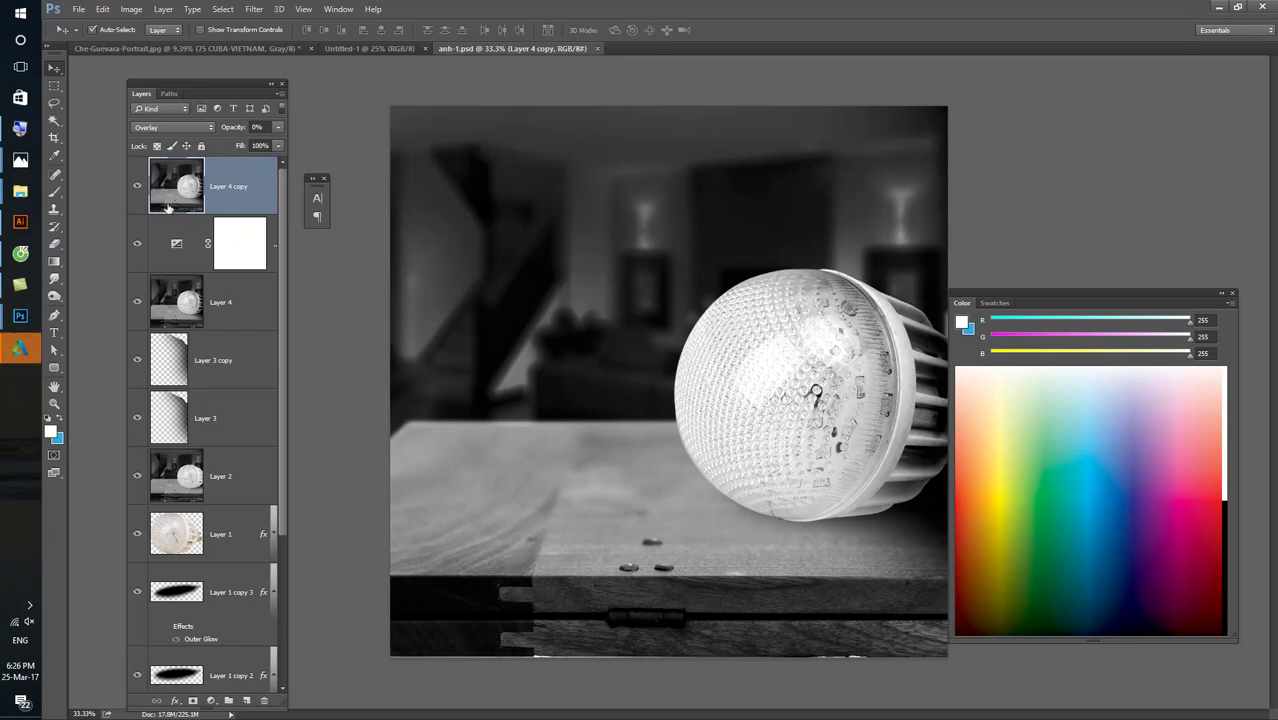
left_click(1215, 8)
left_click(440, 158)
left_click(565, 163)
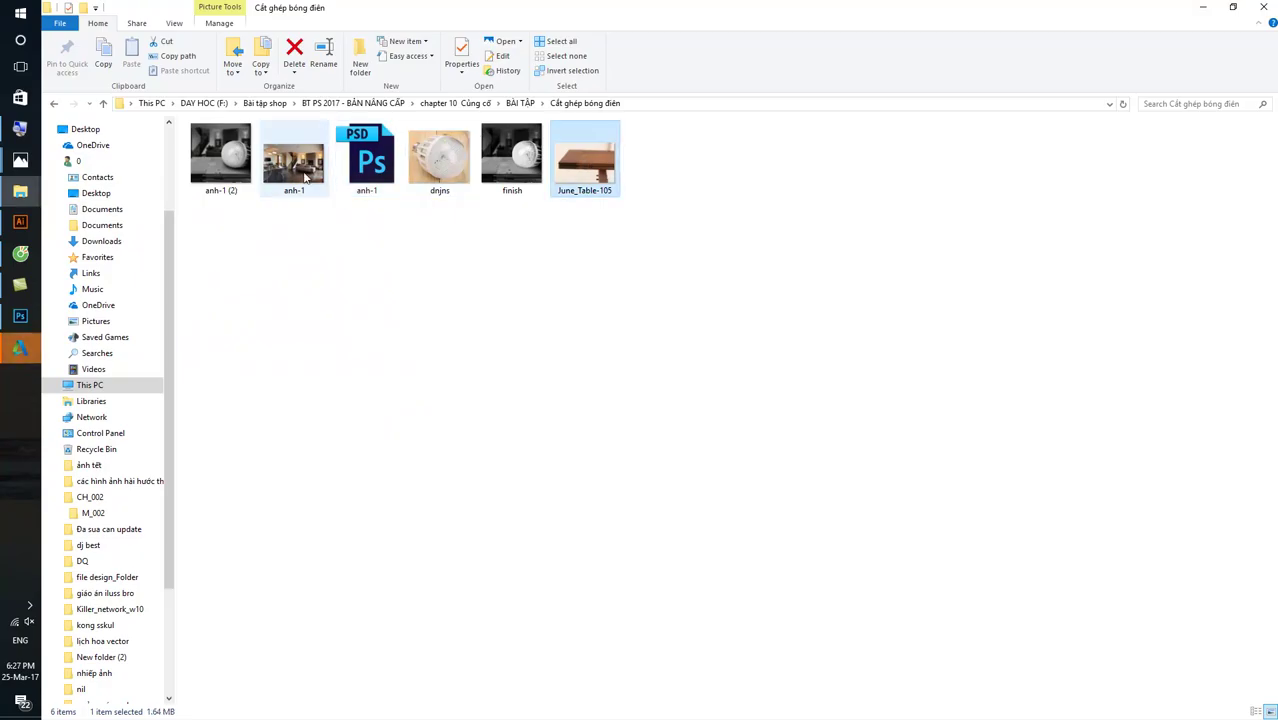
left_click(305, 176)
left_click(233, 142)
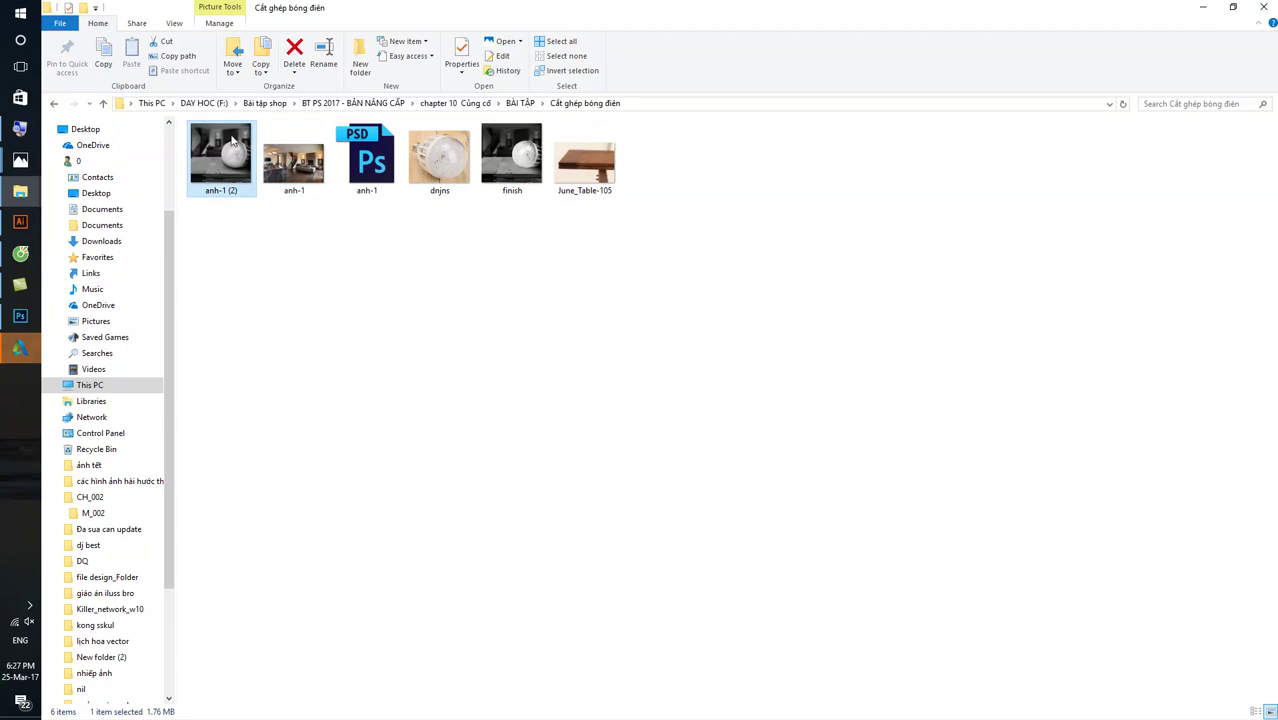
left_click(20, 315)
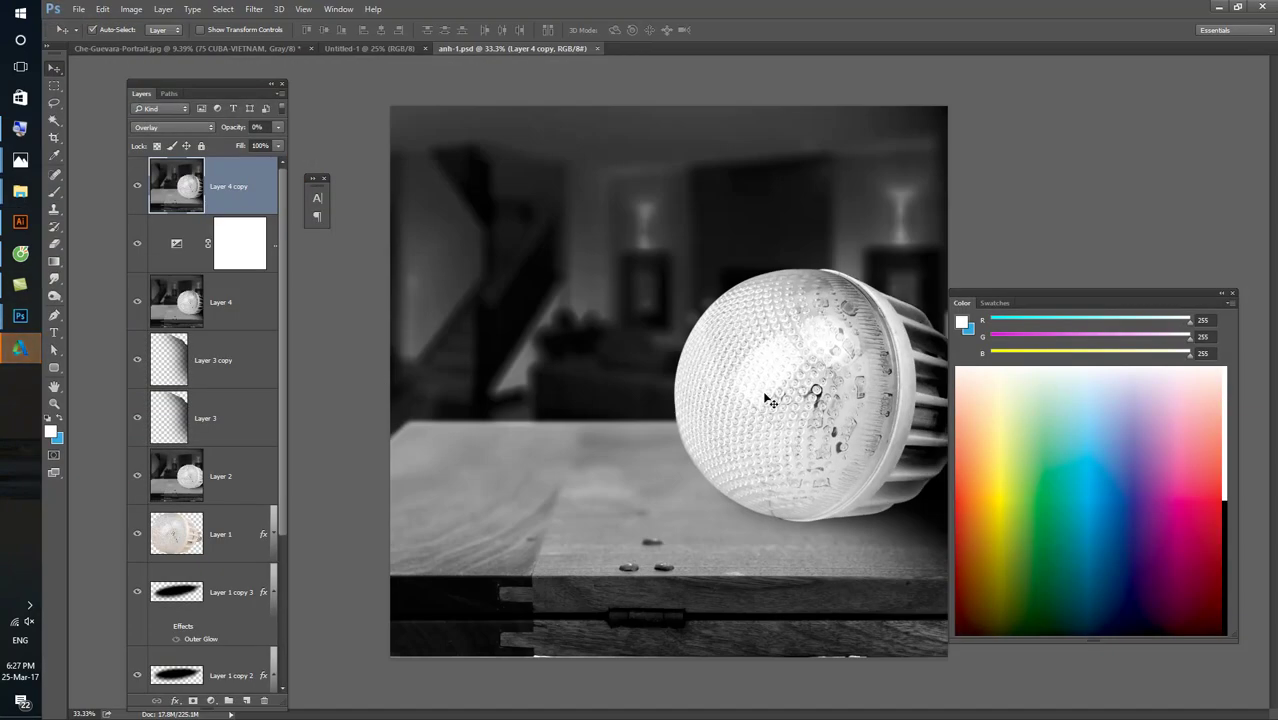
- Hide Layer 4 copy and Layer 2 in the anh-1 Layers panel
scroll(226, 387, "down", 5)
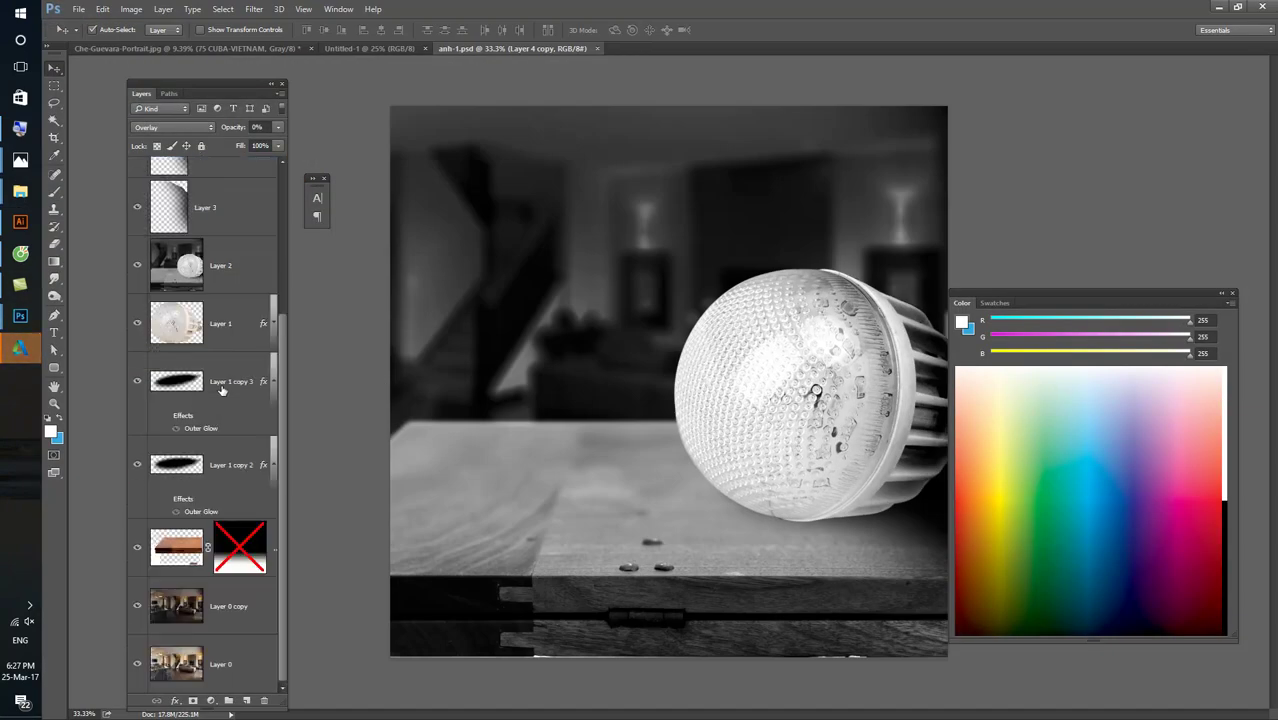
scroll(226, 387, "up", 4)
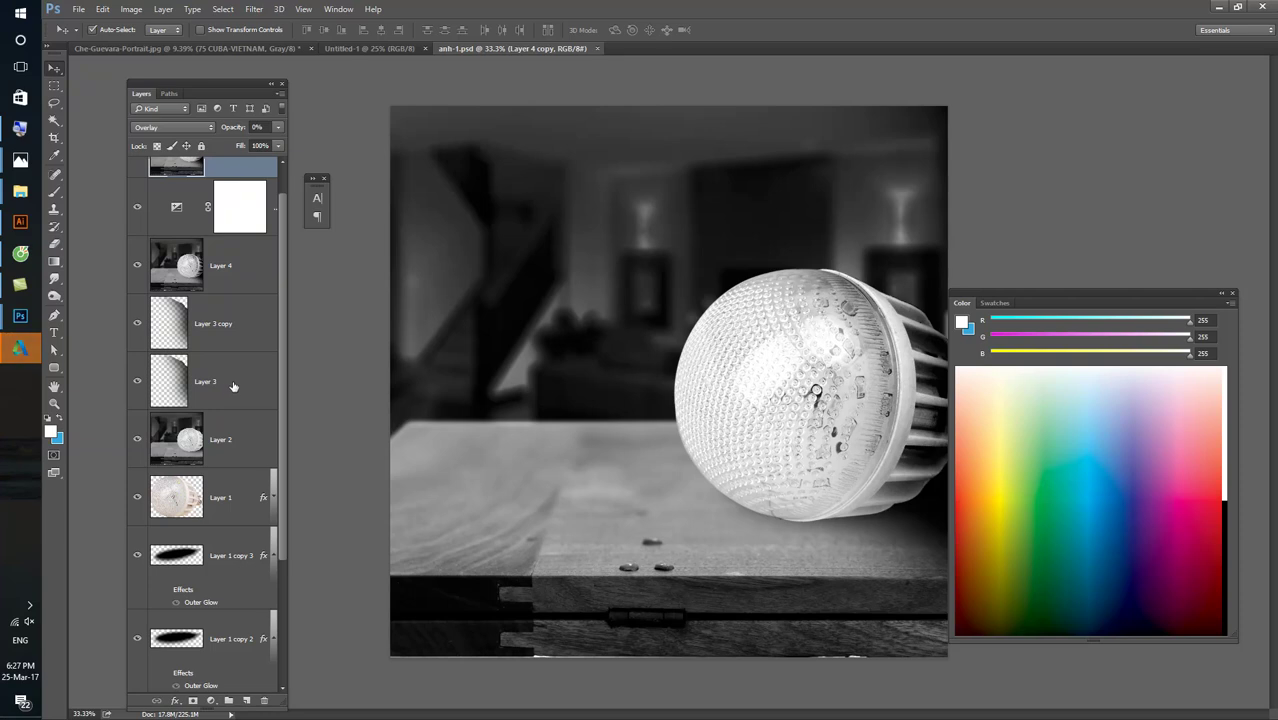
scroll(228, 385, "up", 2)
left_click(138, 245)
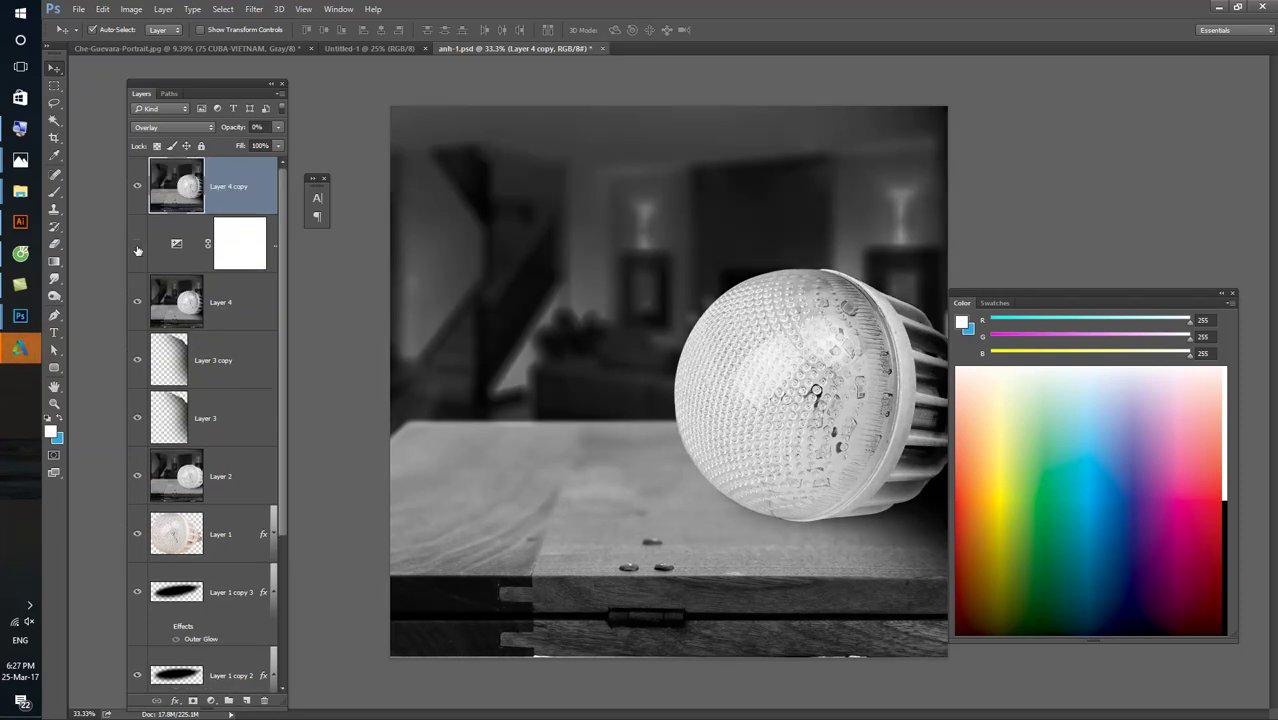
left_click(138, 188)
scroll(226, 380, "down", 3)
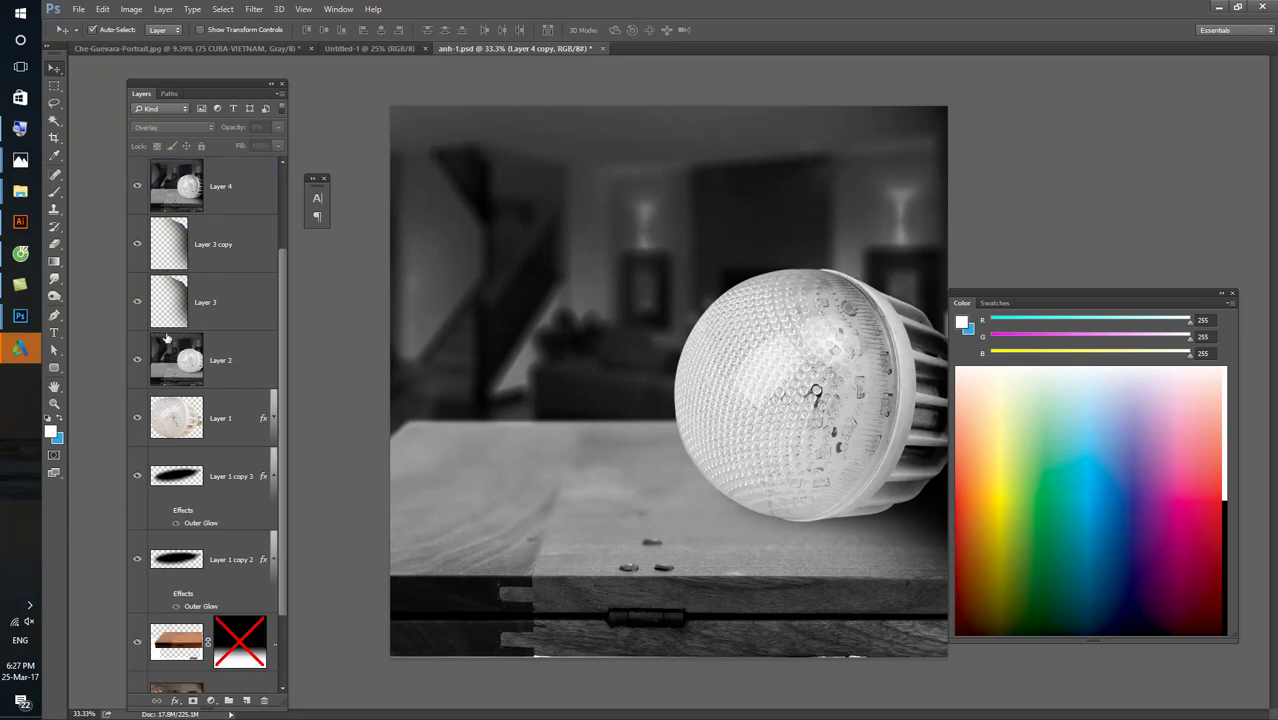
scroll(226, 380, "down", 2)
scroll(226, 380, "up", 3)
left_click(225, 381)
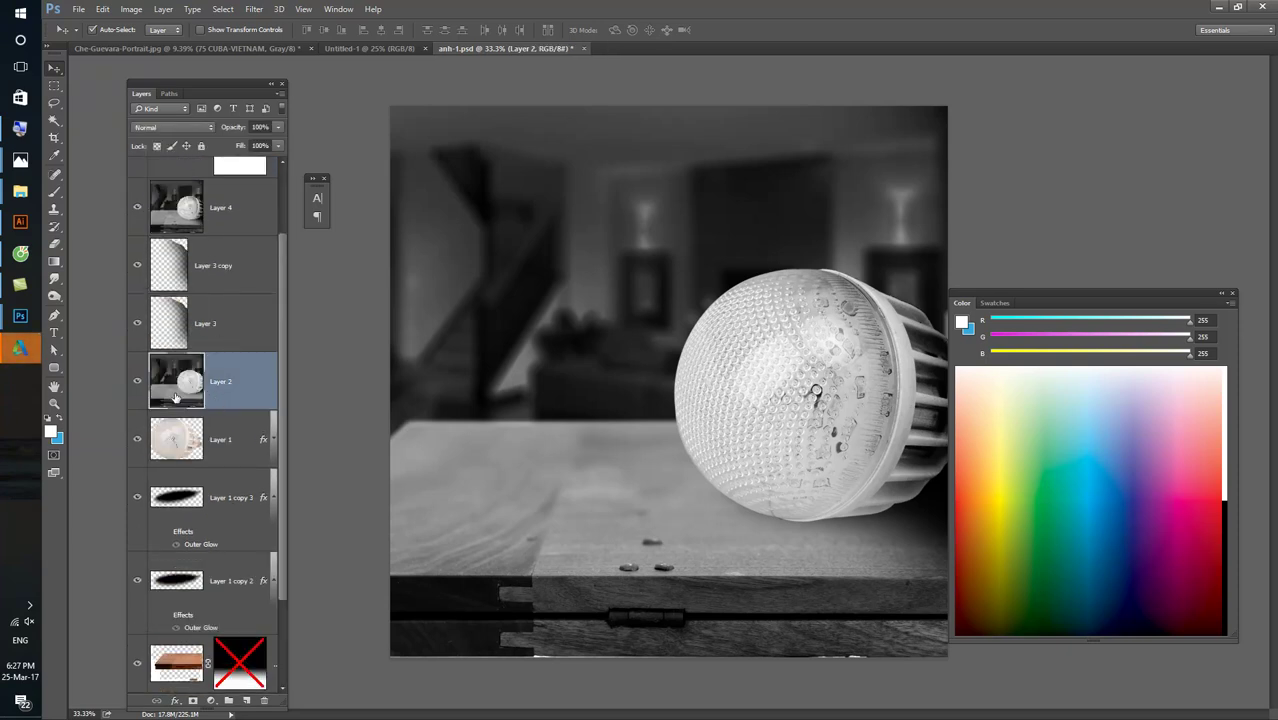
left_click(138, 381)
scroll(190, 355, "up", 2)
scroll(210, 348, "down", 3)
scroll(225, 355, "up", 3)
- Toggle the Exposure adjustment to compare the bulb, leave it on, and minimize Photoshop
left_click(176, 250)
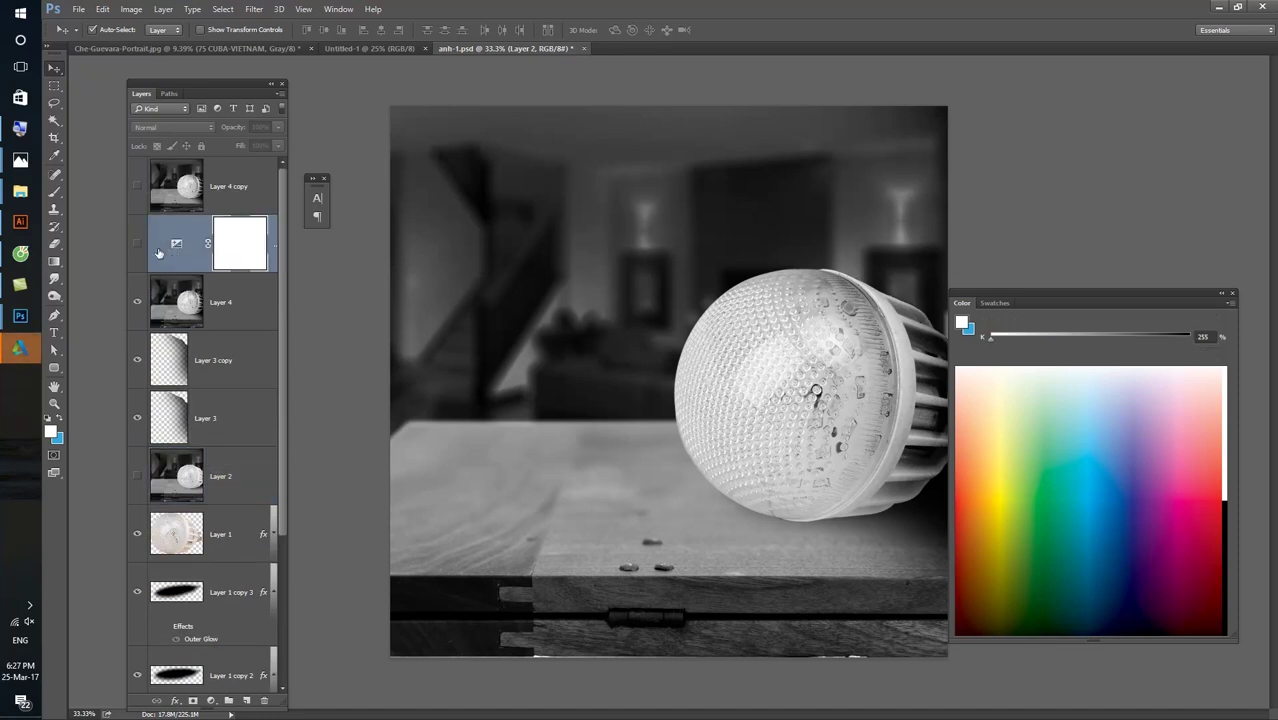
left_click(138, 244)
left_click(138, 245)
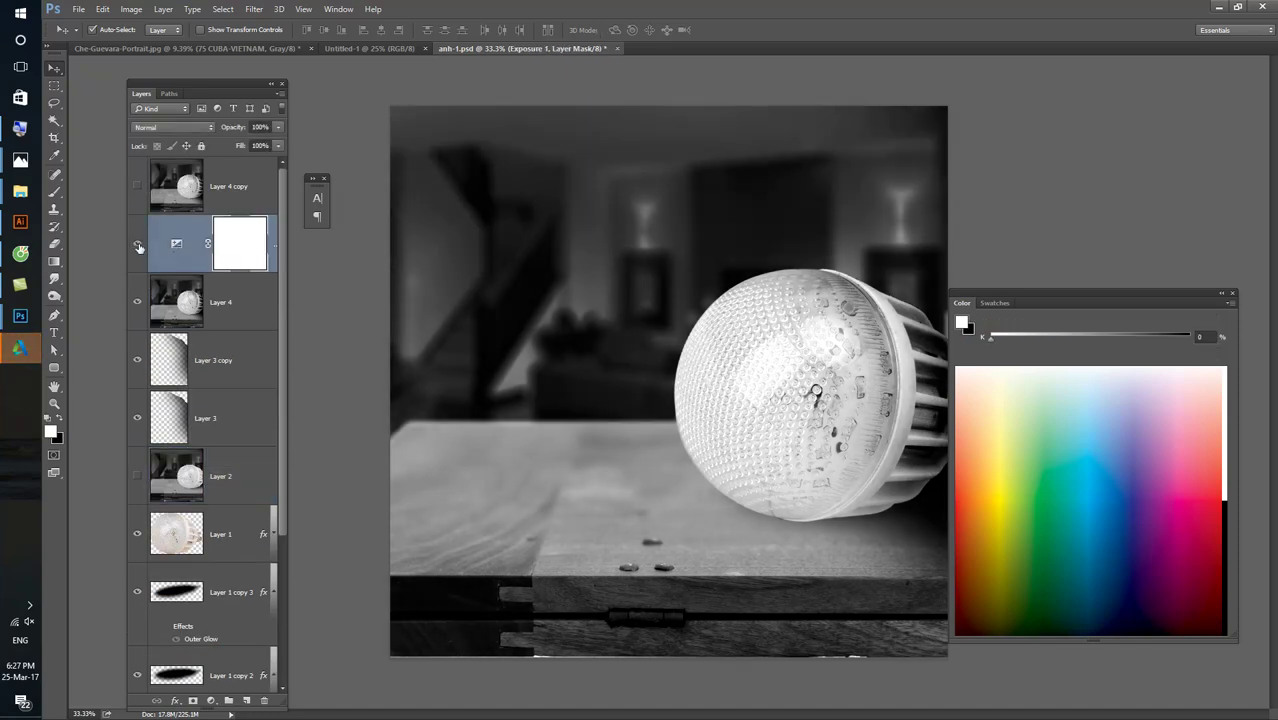
left_click(138, 245)
left_click(138, 245)
left_click(138, 245)
left_click(138, 245)
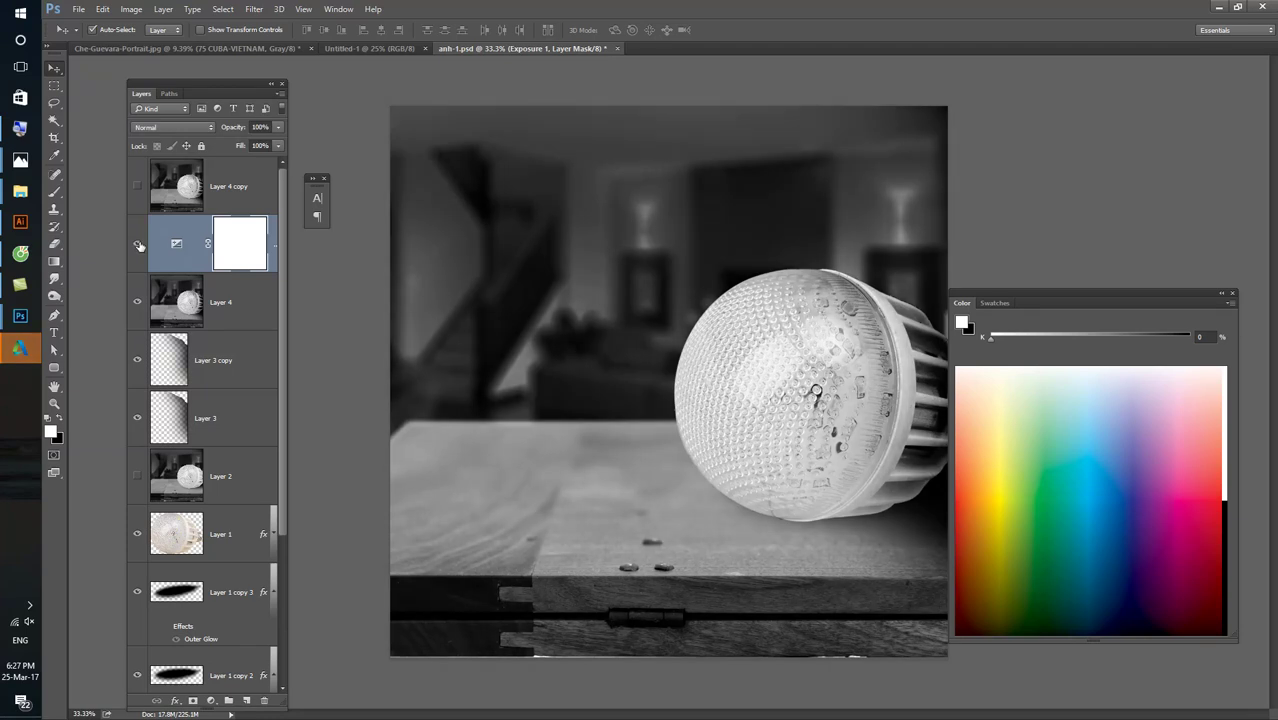
left_click(138, 245)
left_click(138, 245)
left_click(138, 245)
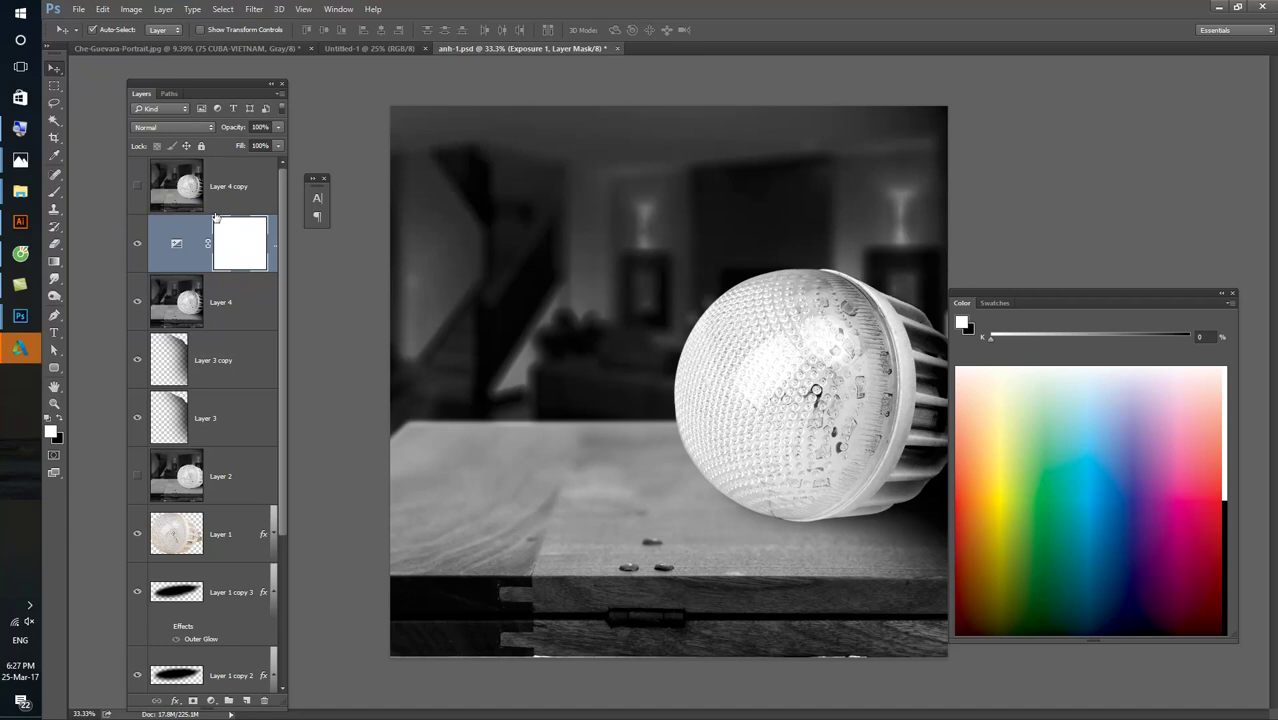
left_click(1218, 7)
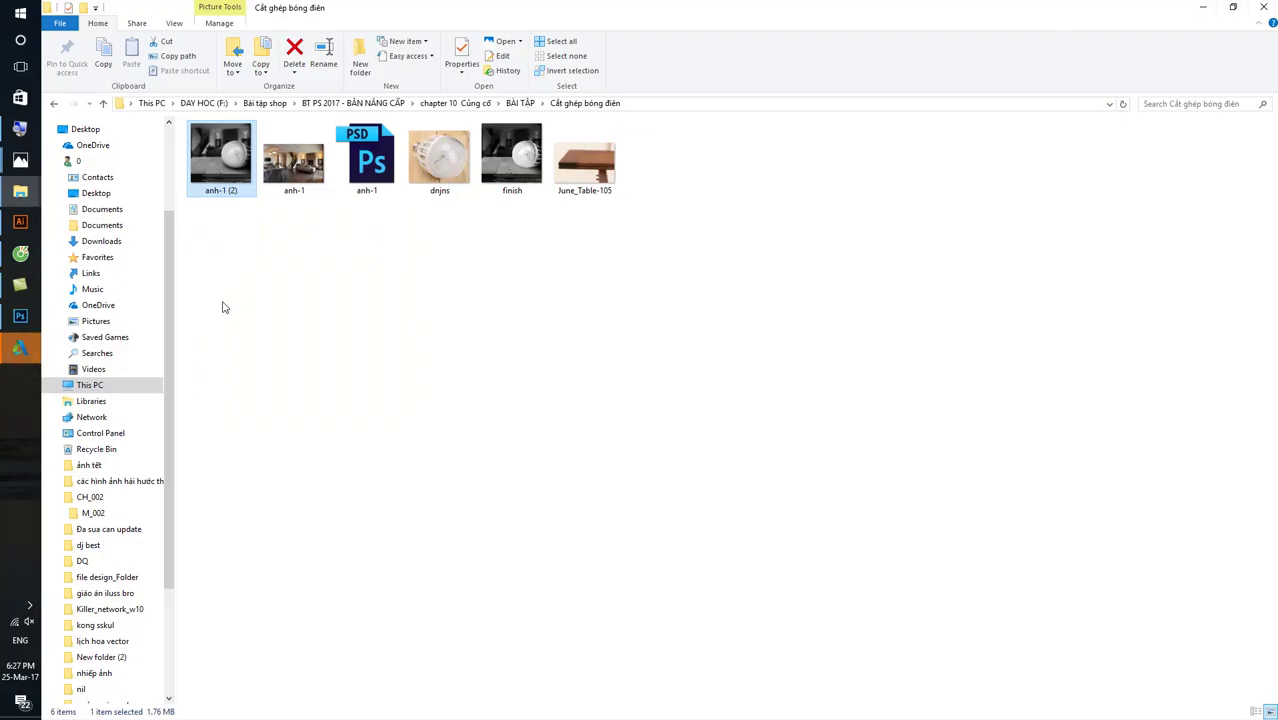
left_click(54, 103)
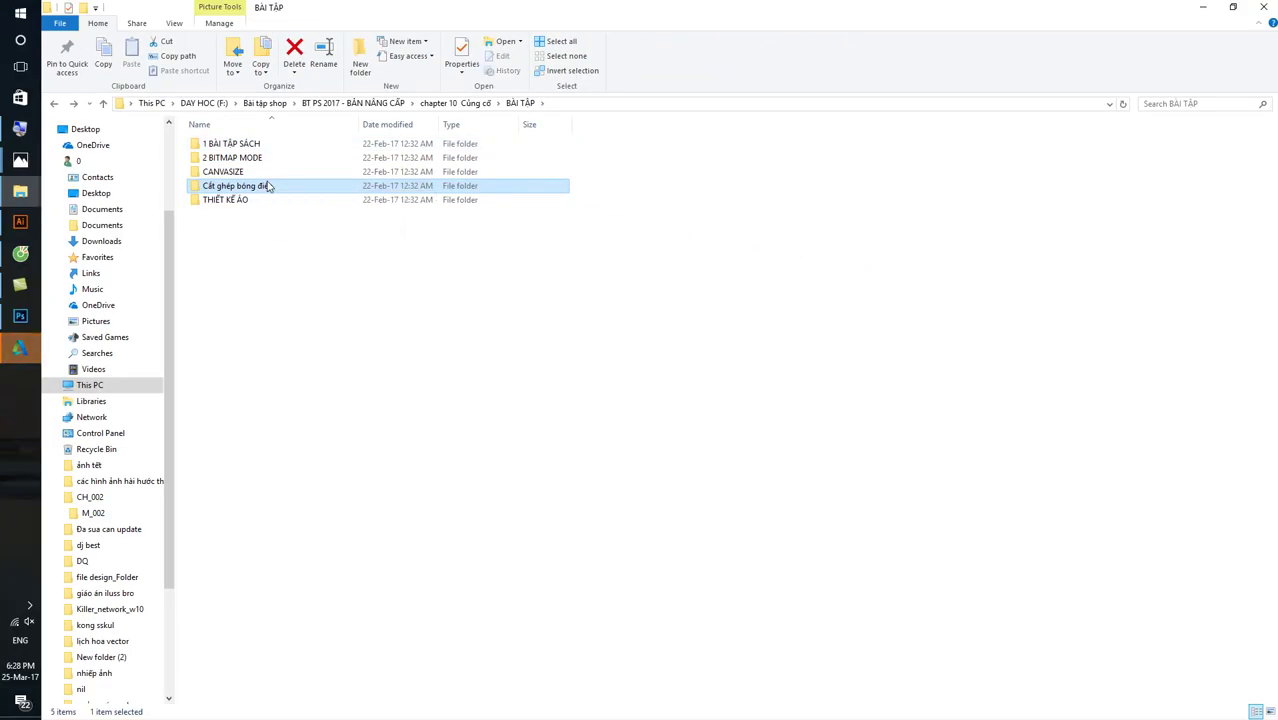
double_click(268, 185)
left_click(300, 160)
- Open anh-1 in Photoshop, crop it to a squarer frame around the sofa and fireplace, and open June_Table-105
mouse_move(293, 158)
left_mouse_down()
mouse_move(33, 320)
mouse_move(713, 20)
left_mouse_up()
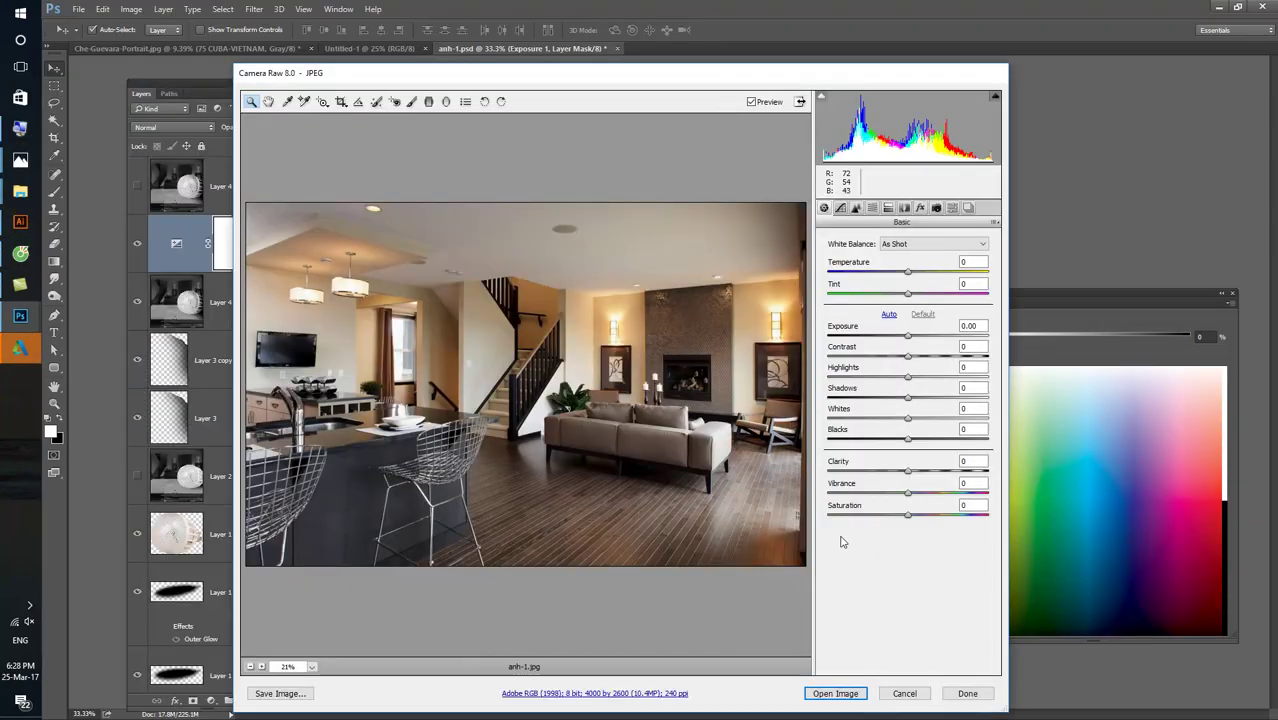
left_click(850, 693)
key("c")
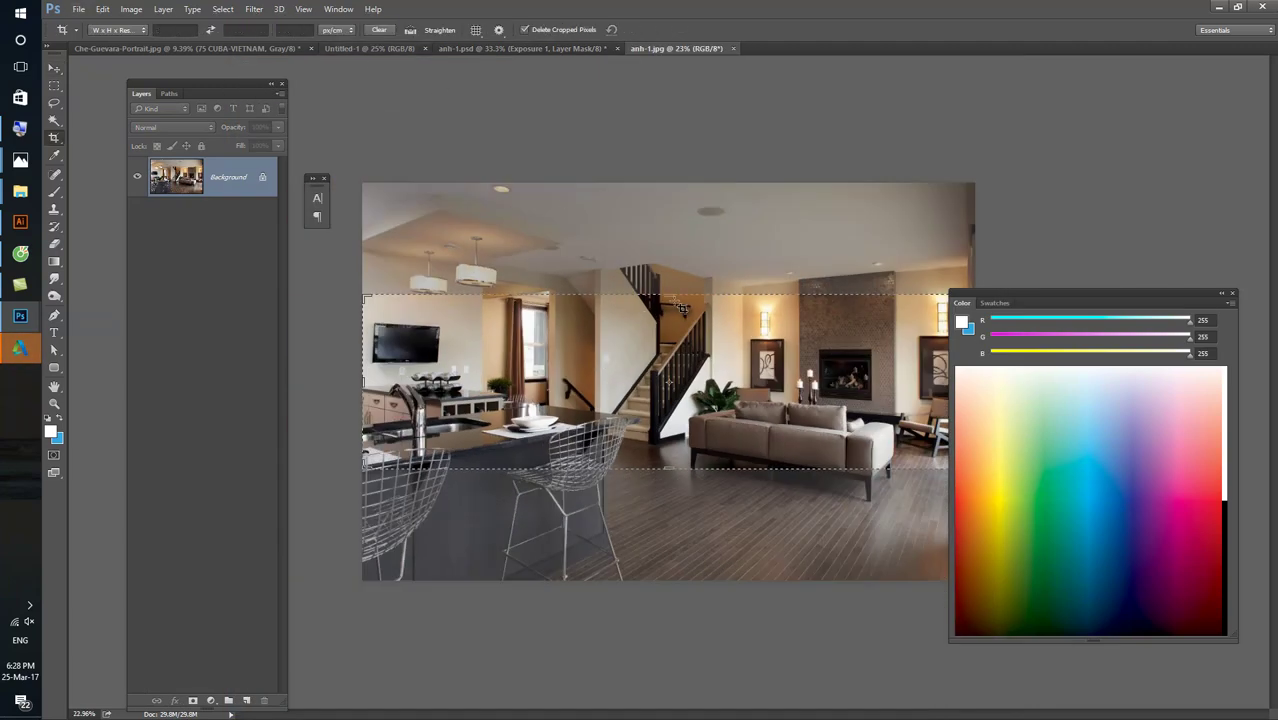
left_click_drag(682, 308, 471, 417)
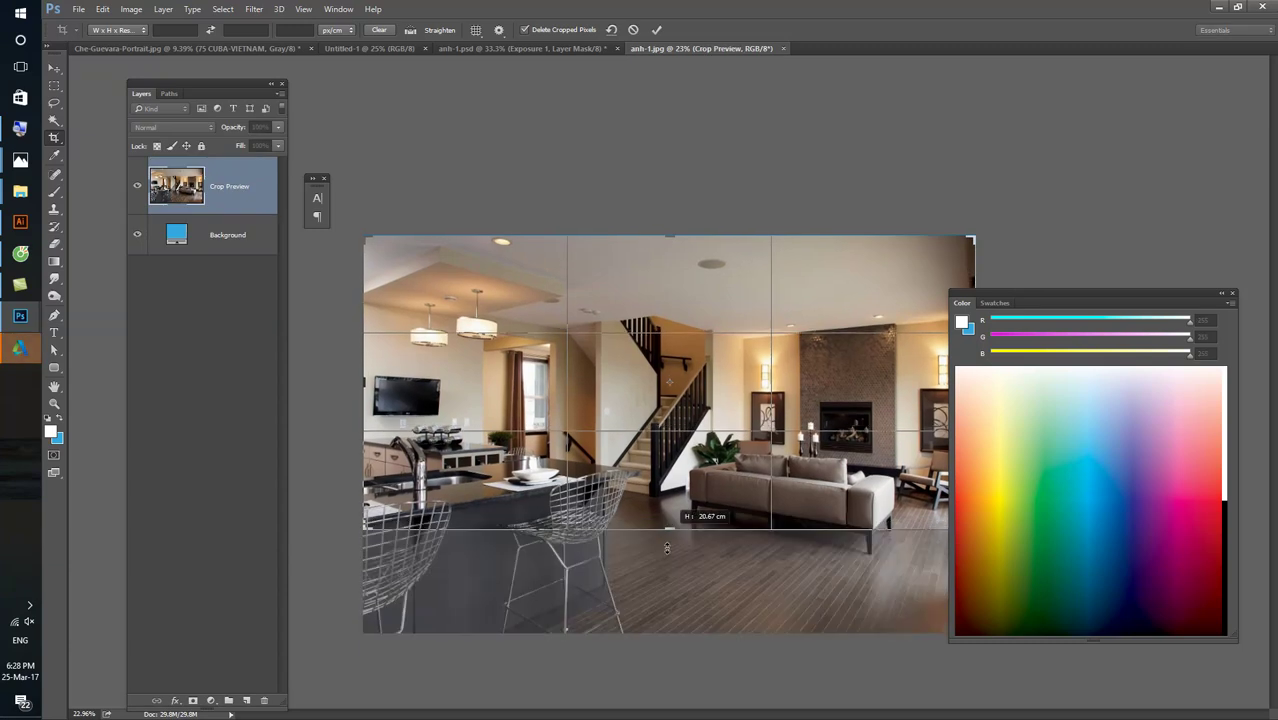
left_click_drag(656, 540, 670, 585)
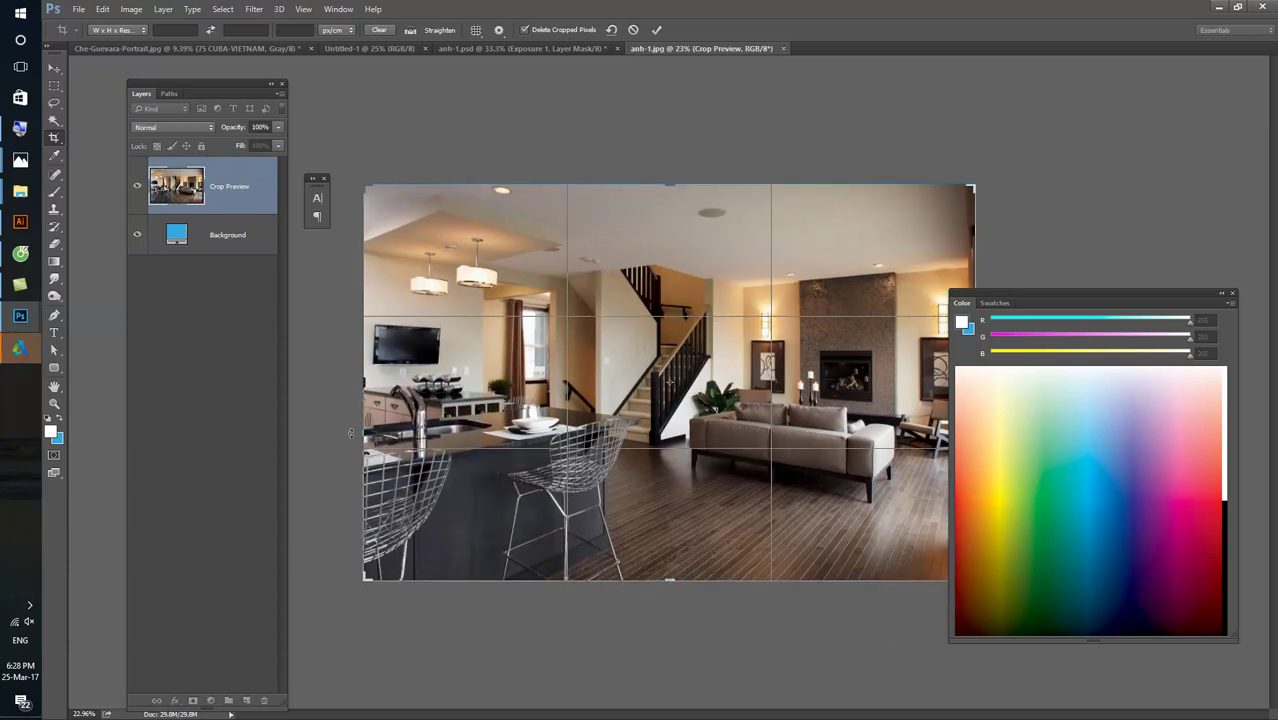
mouse_move(361, 411)
left_mouse_down()
mouse_move(364, 385)
mouse_move(573, 447)
left_mouse_up()
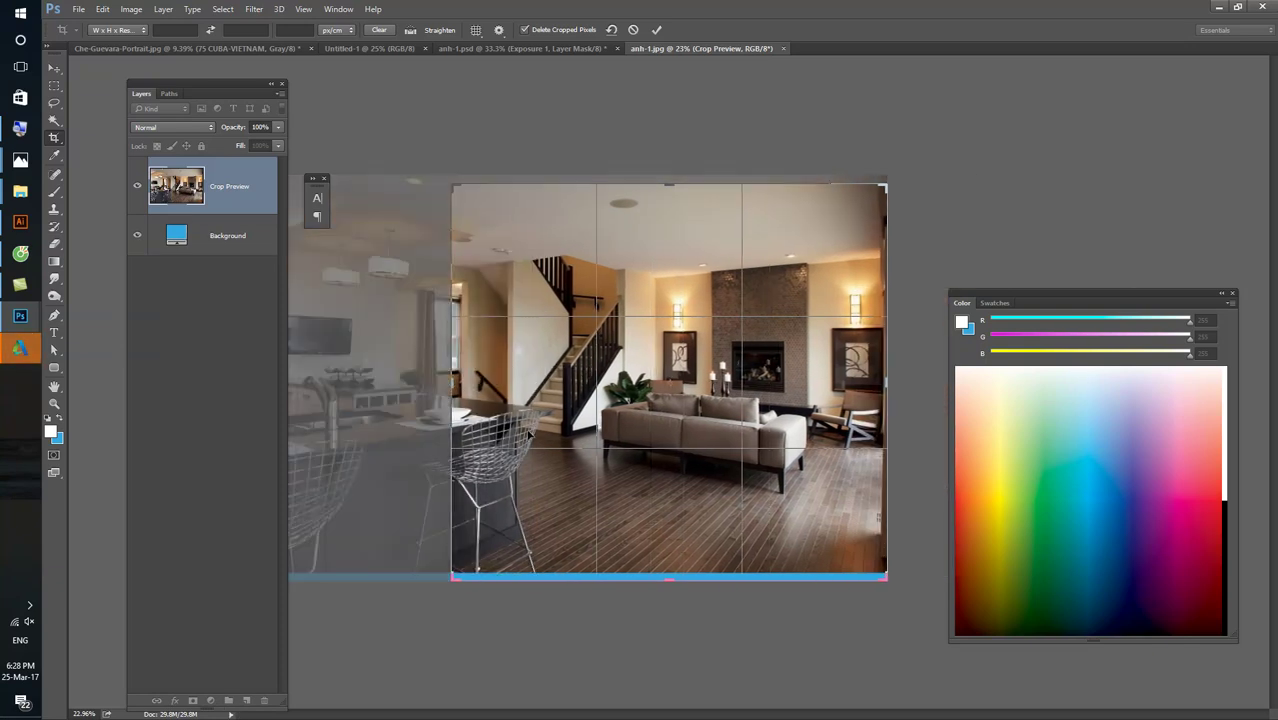
key("Return")
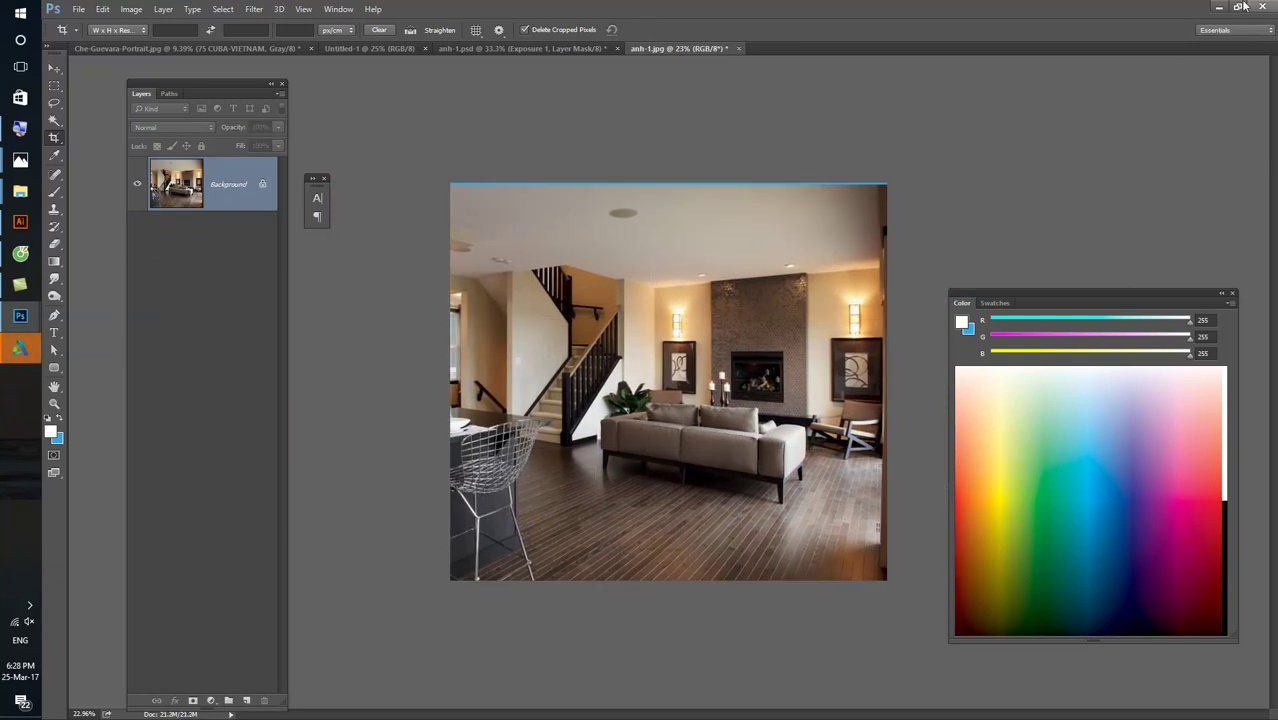
left_click(1218, 7)
mouse_move(585, 160)
left_mouse_down()
mouse_move(20, 328)
mouse_move(797, 32)
mouse_move(780, 52)
left_mouse_up()
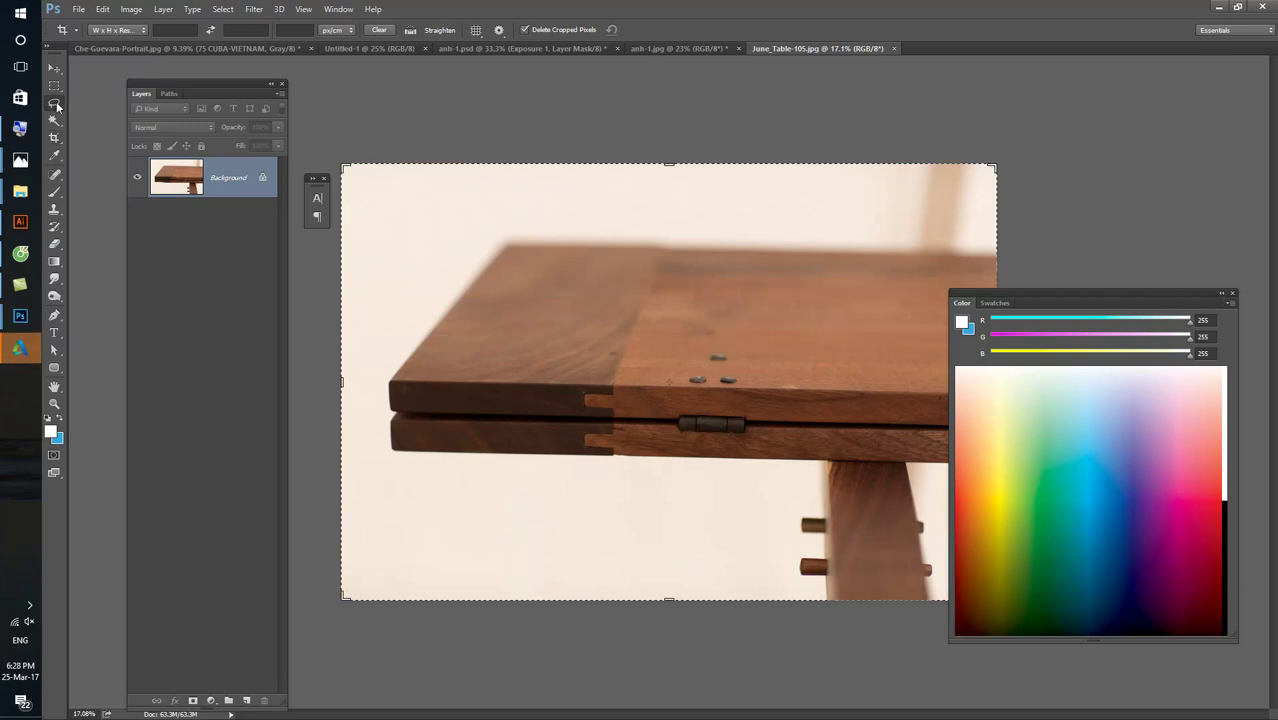
- Outline the wooden tabletop in June_Table-105 with the Polygonal Lasso and paste it into anh-1
left_click(54, 102)
left_click(90, 118)
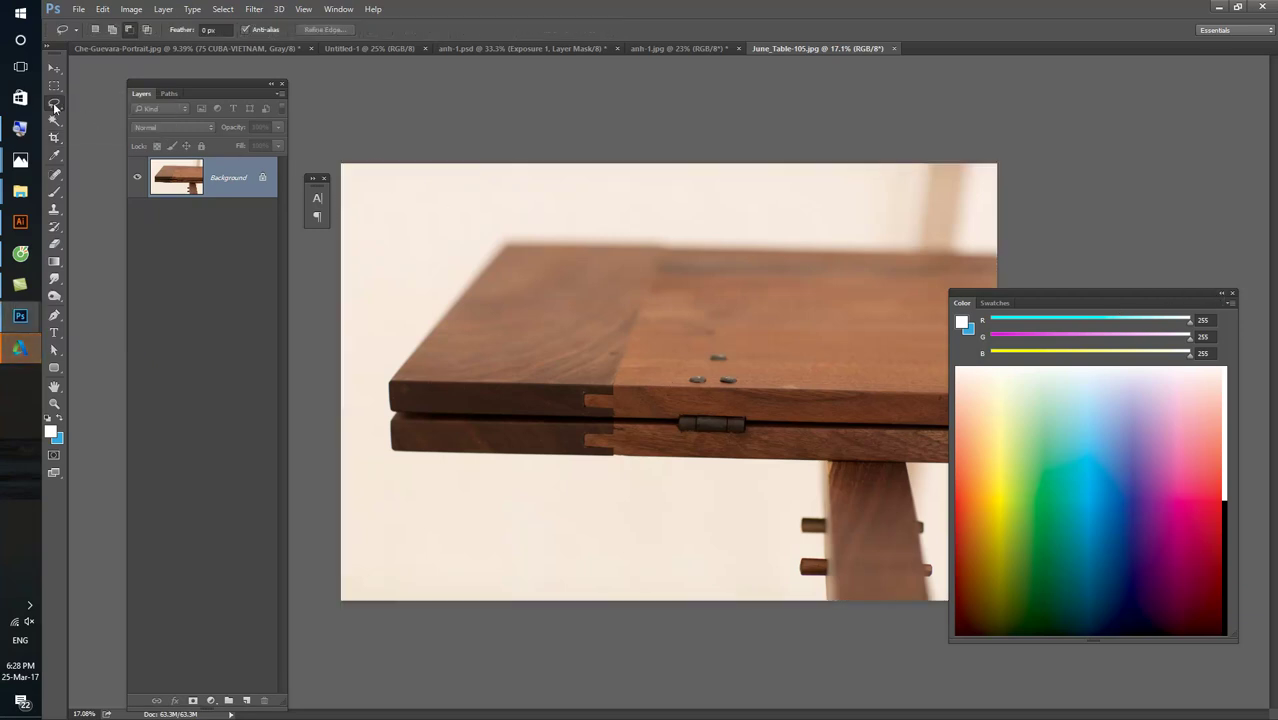
left_click(105, 118)
left_click(998, 256)
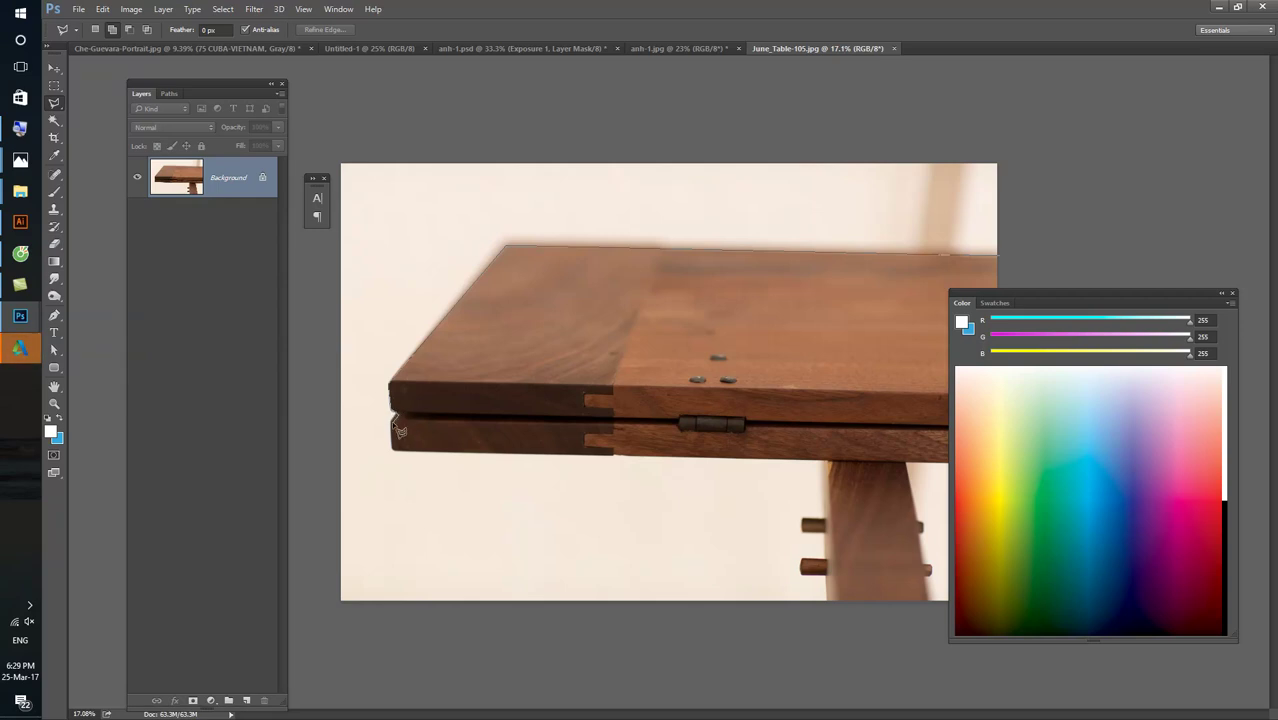
left_click_drag(398, 456, 1008, 468)
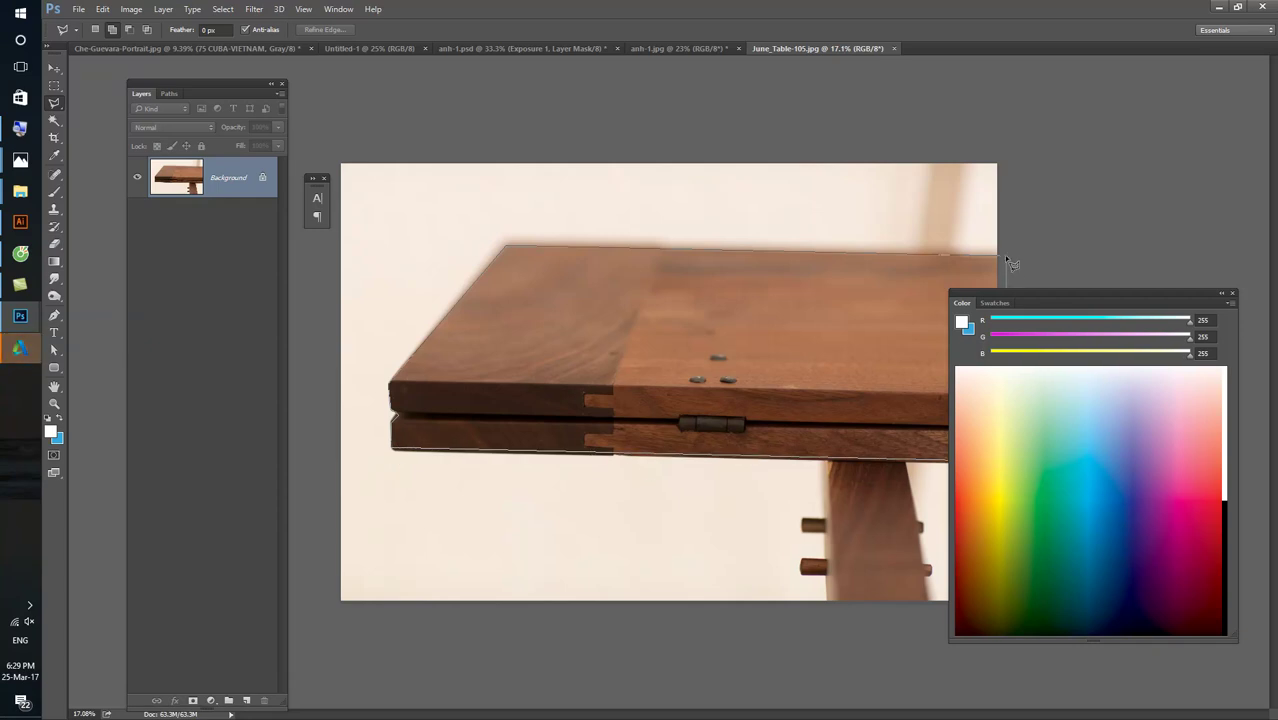
left_click_drag(1005, 258, 1005, 258)
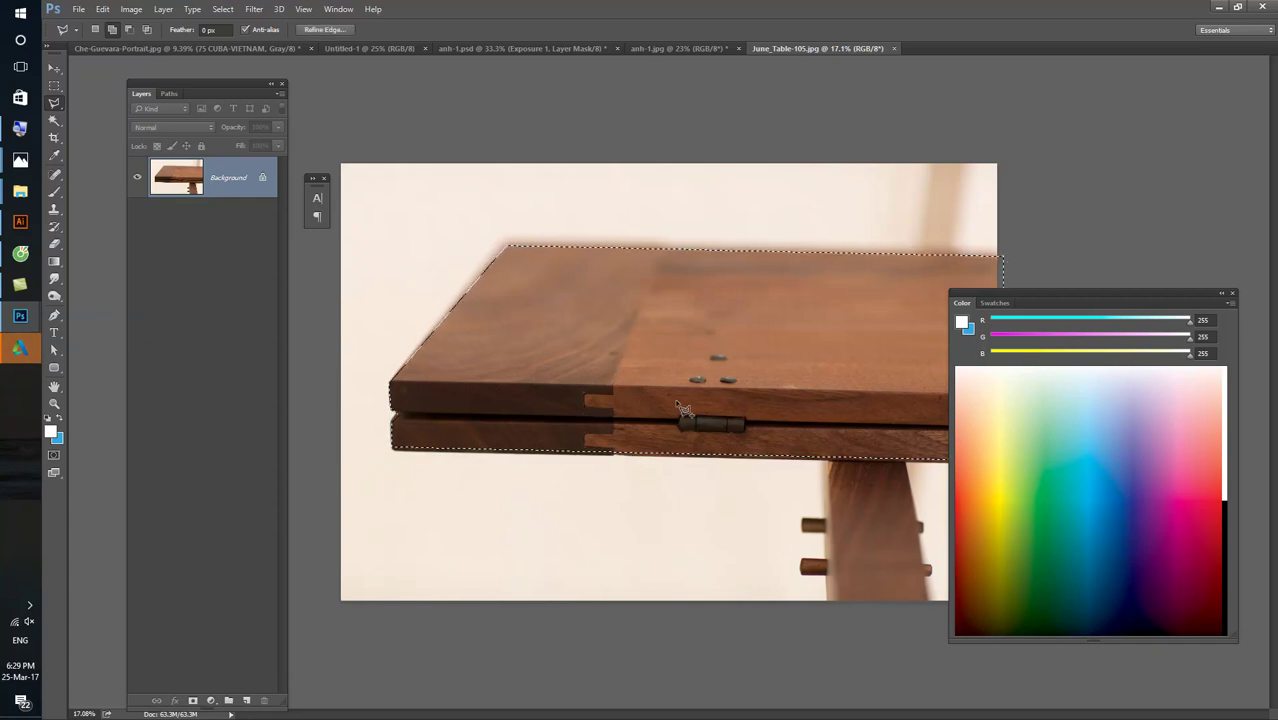
left_click(696, 45)
key("ctrl+v")
- Scale and flatten the Layer 1 tabletop so it spans the bottom edge of the room photo
key("ctrl+t")
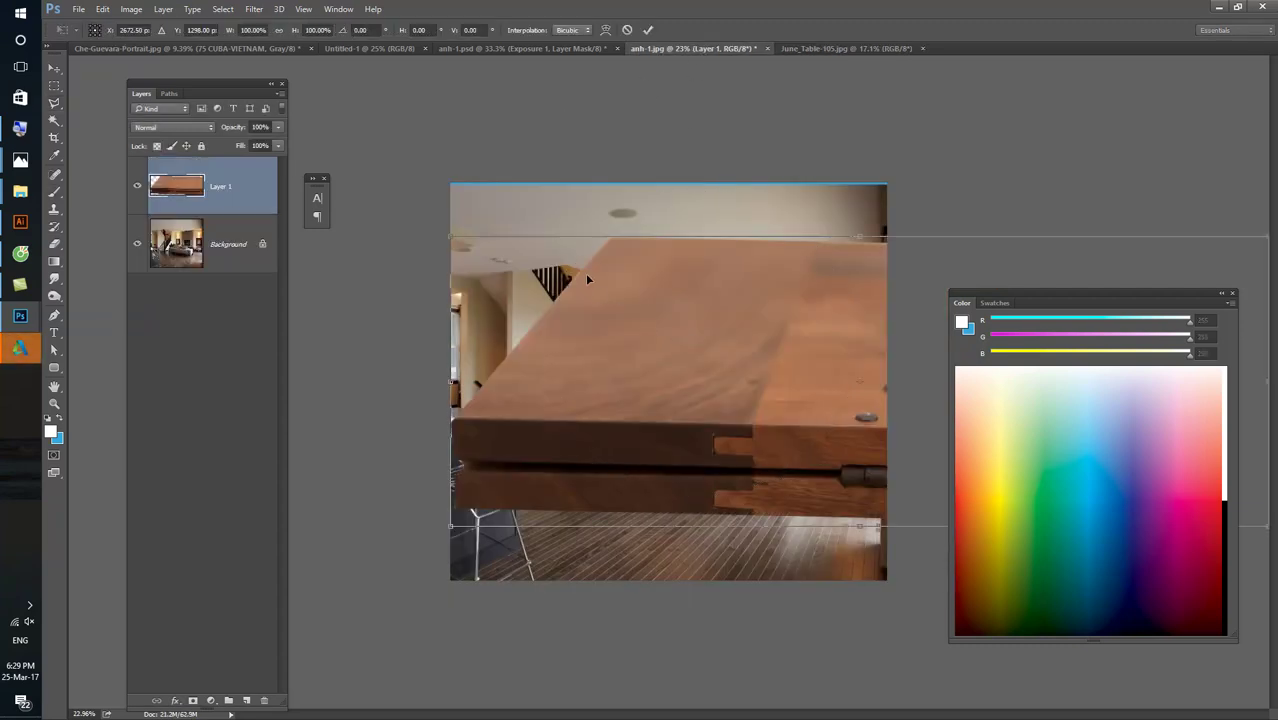
left_click_drag(438, 244, 700, 260)
left_click_drag(790, 330, 593, 407)
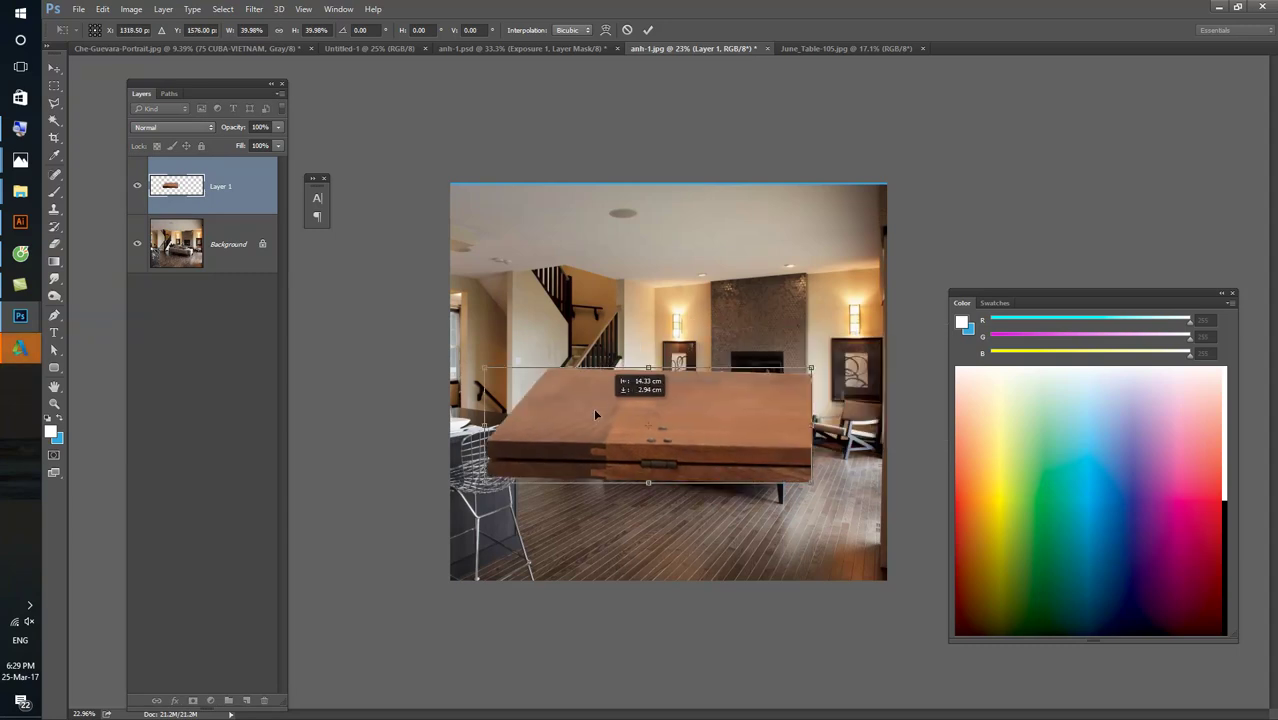
left_click_drag(793, 372, 862, 338)
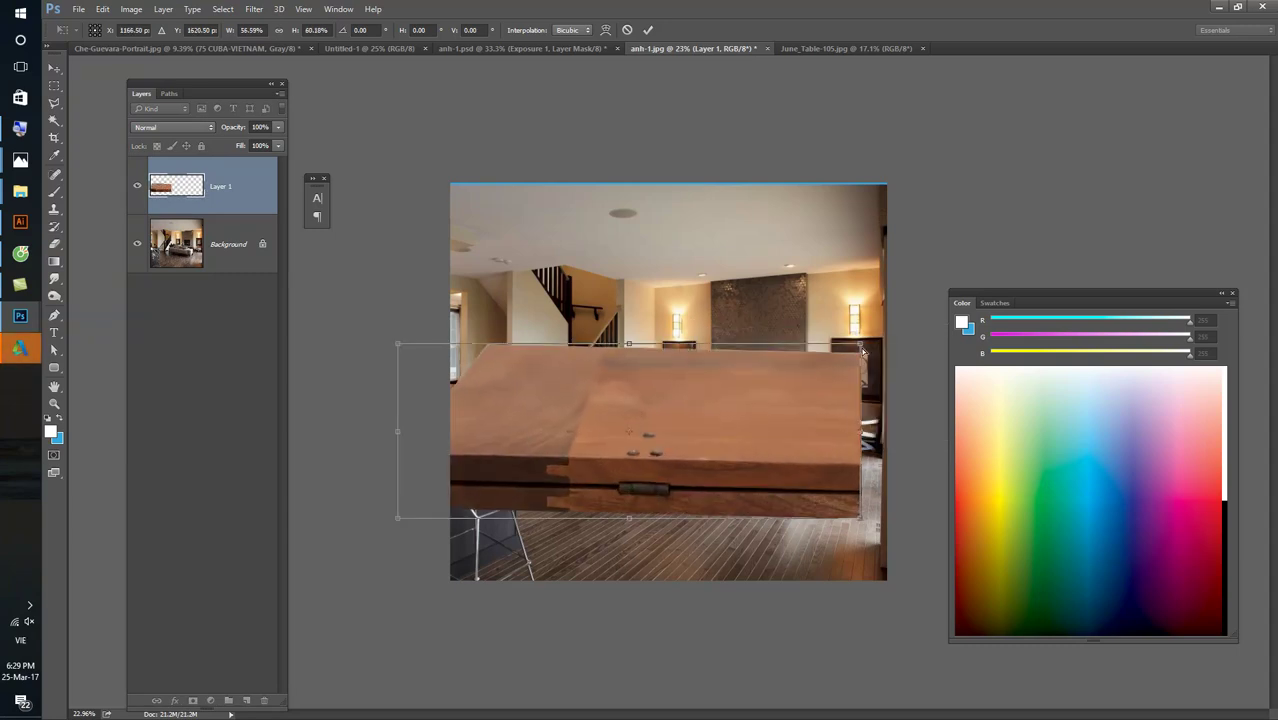
left_click_drag(779, 385, 810, 385)
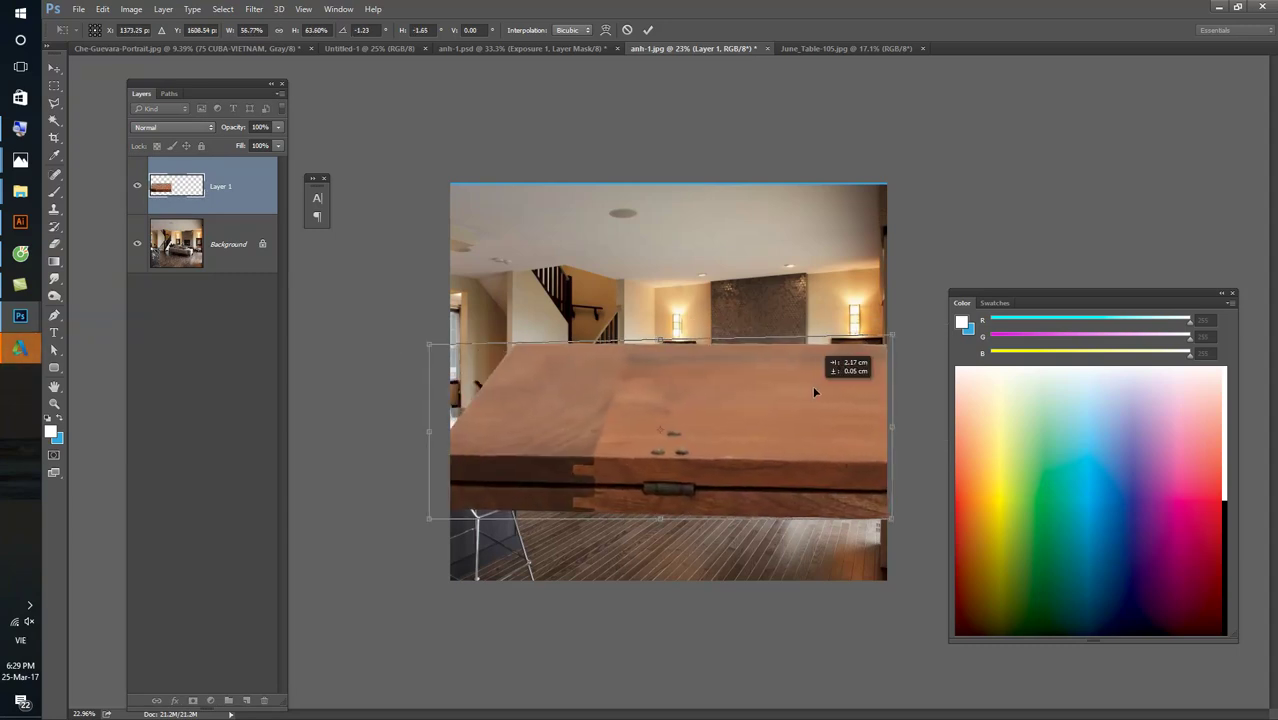
left_click_drag(661, 341, 661, 395)
left_click_drag(705, 445, 703, 507)
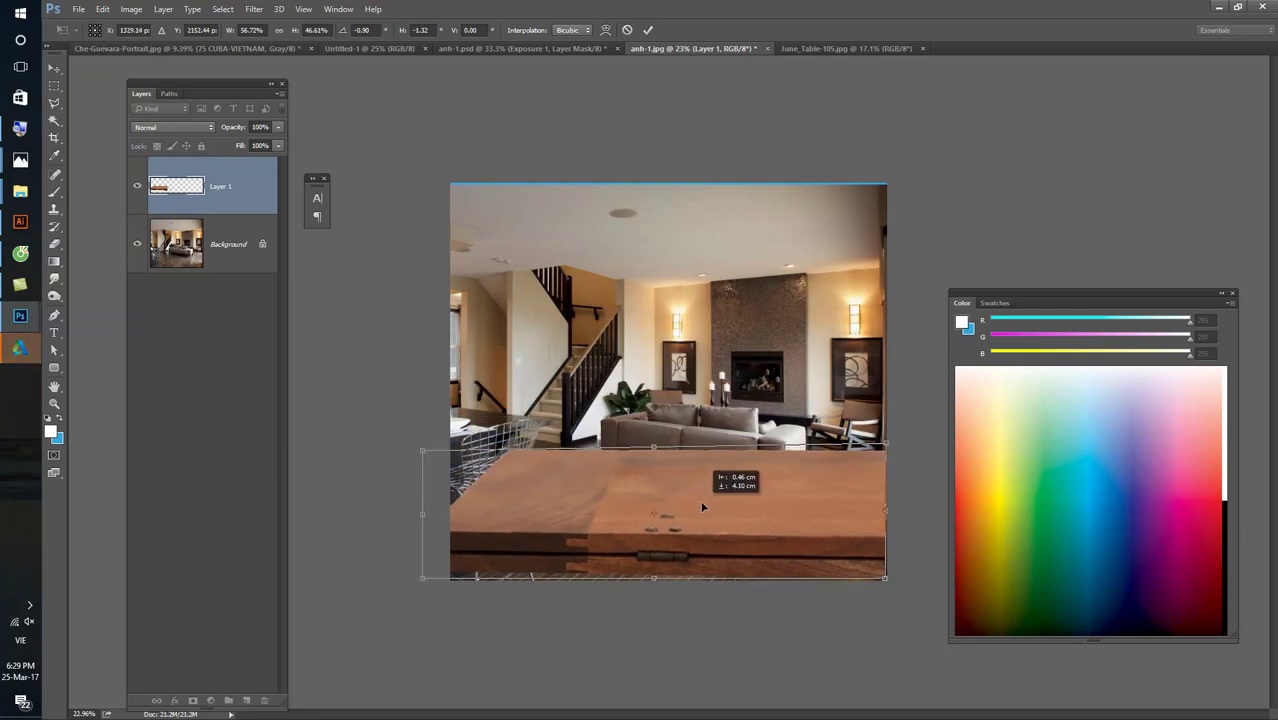
key("Return")
key("b")
key("v")
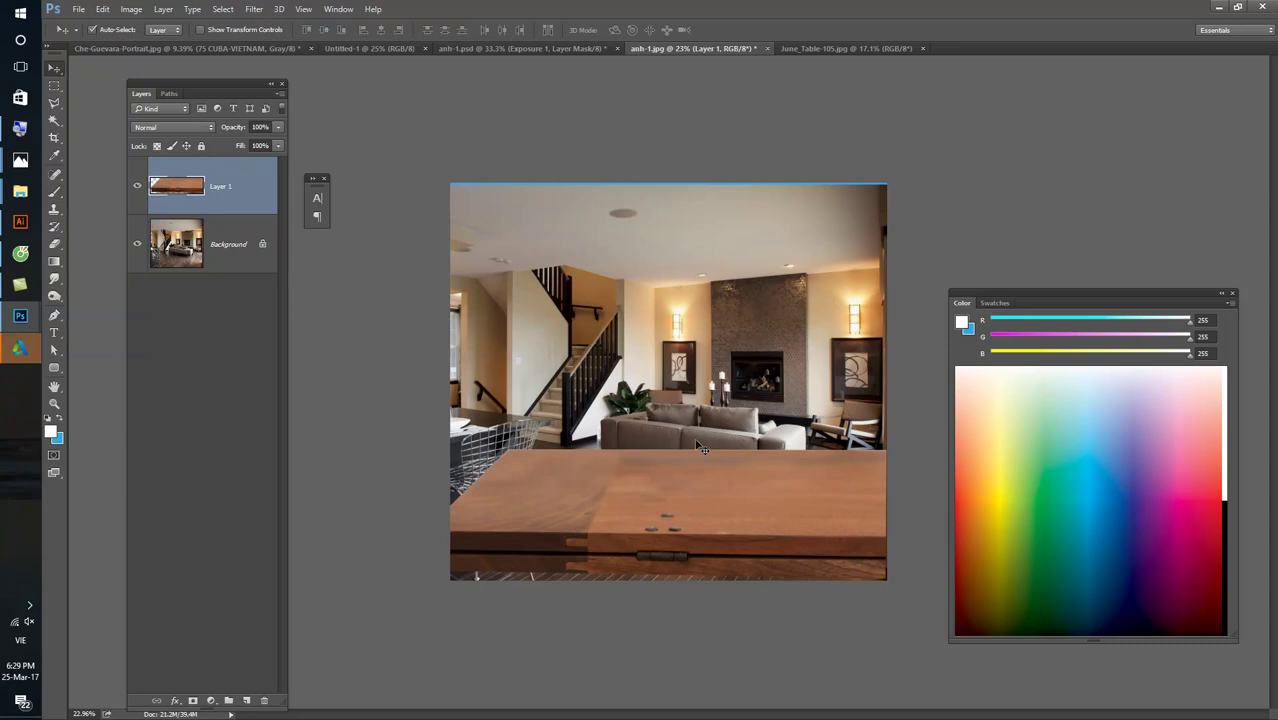
scroll(631, 421, "up", 5)
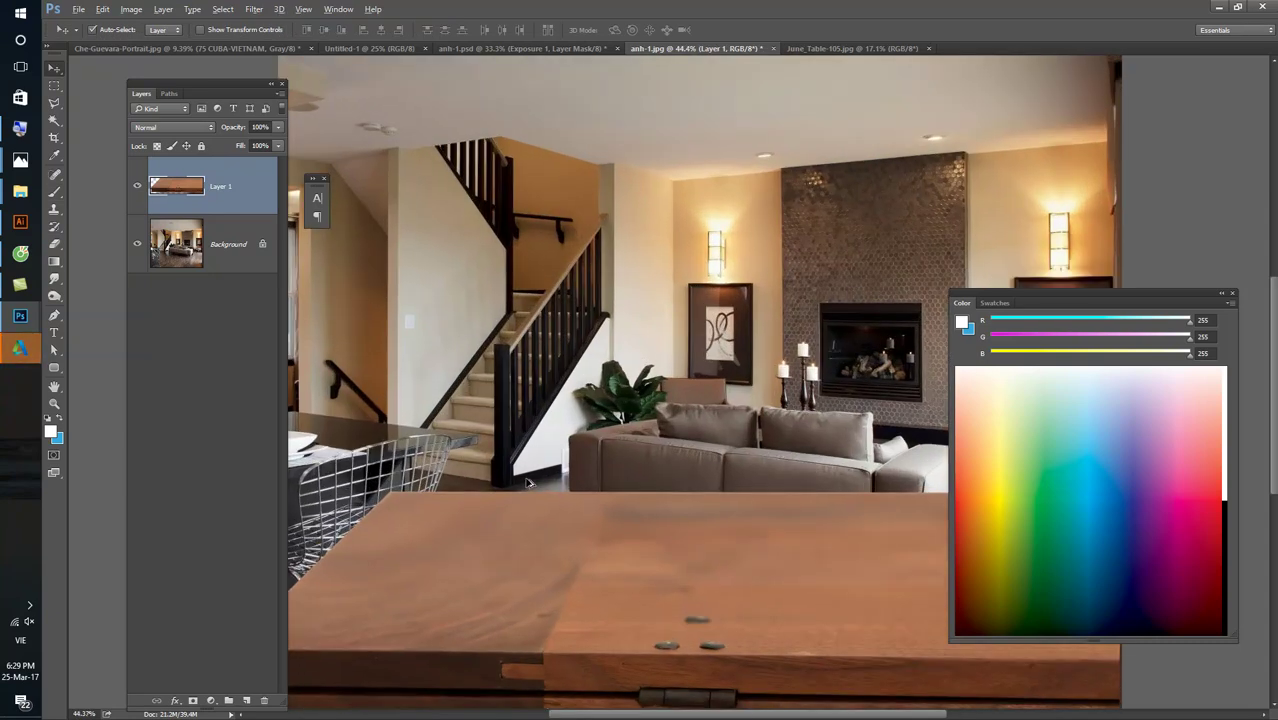
- Select the Blur tool and set its strength to 100%
left_click(1220, 295)
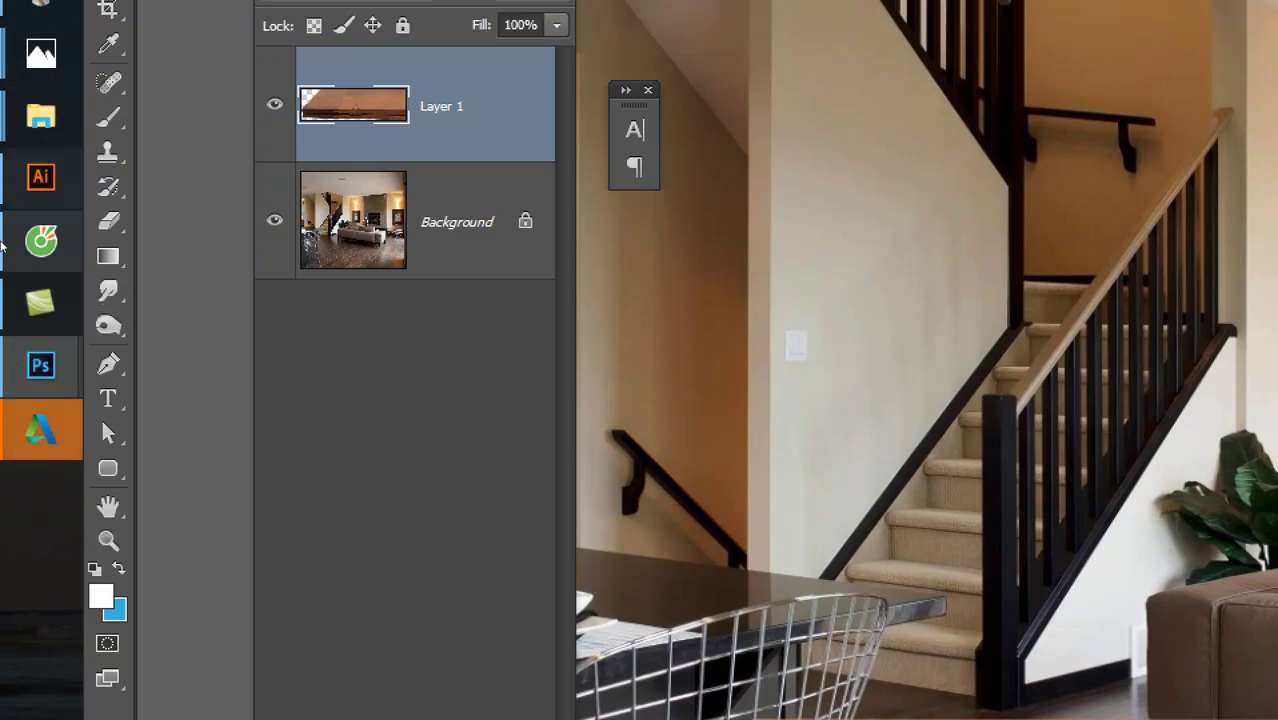
left_click(108, 290)
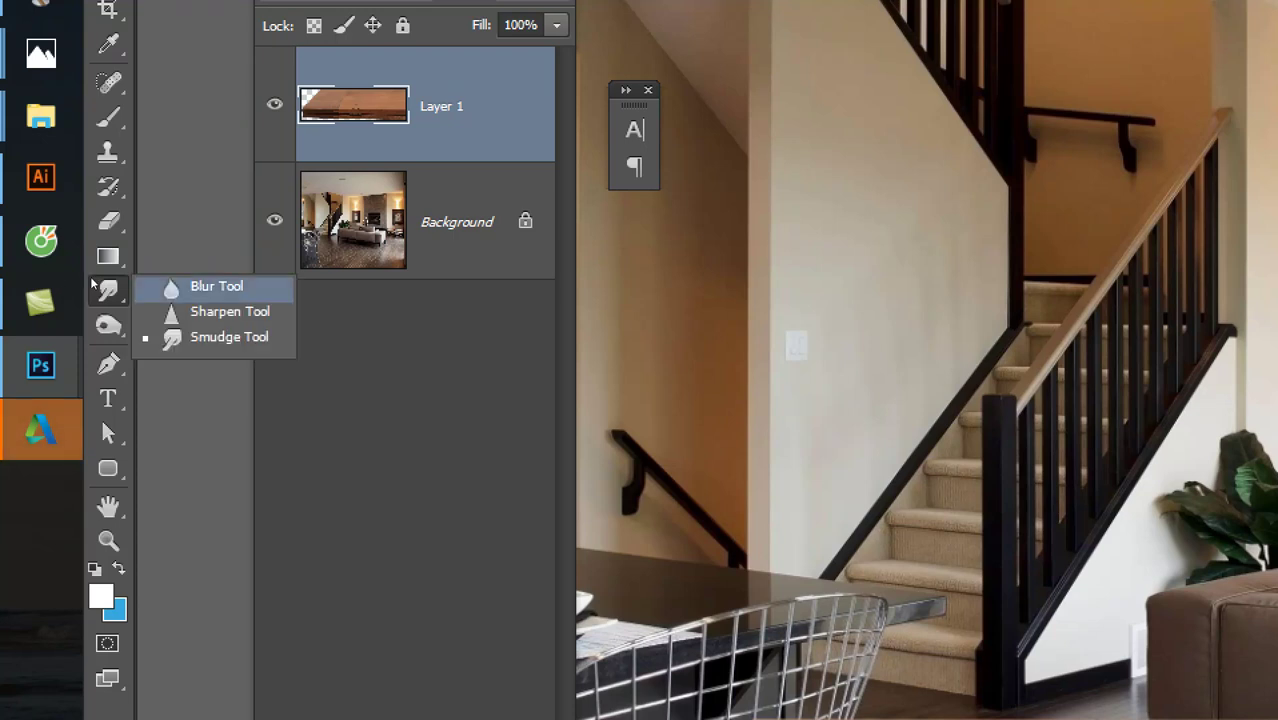
left_click(216, 286)
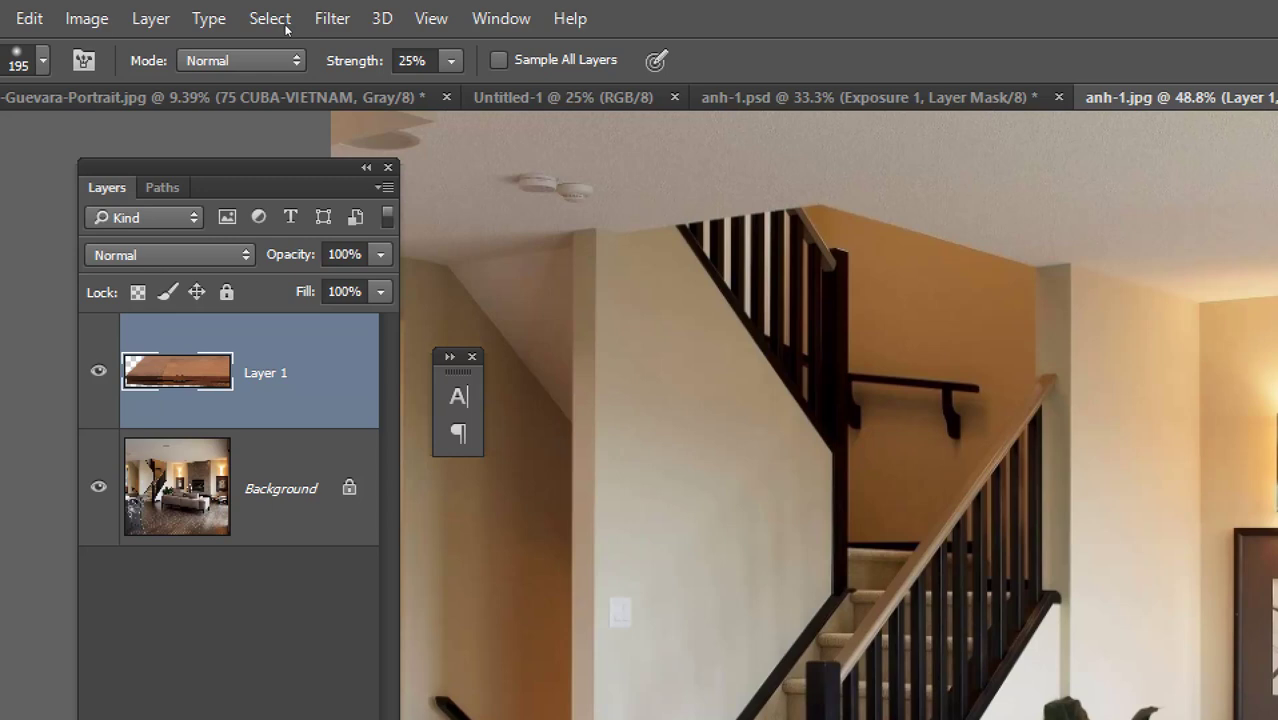
left_click(451, 60)
left_click_drag(448, 90, 553, 90)
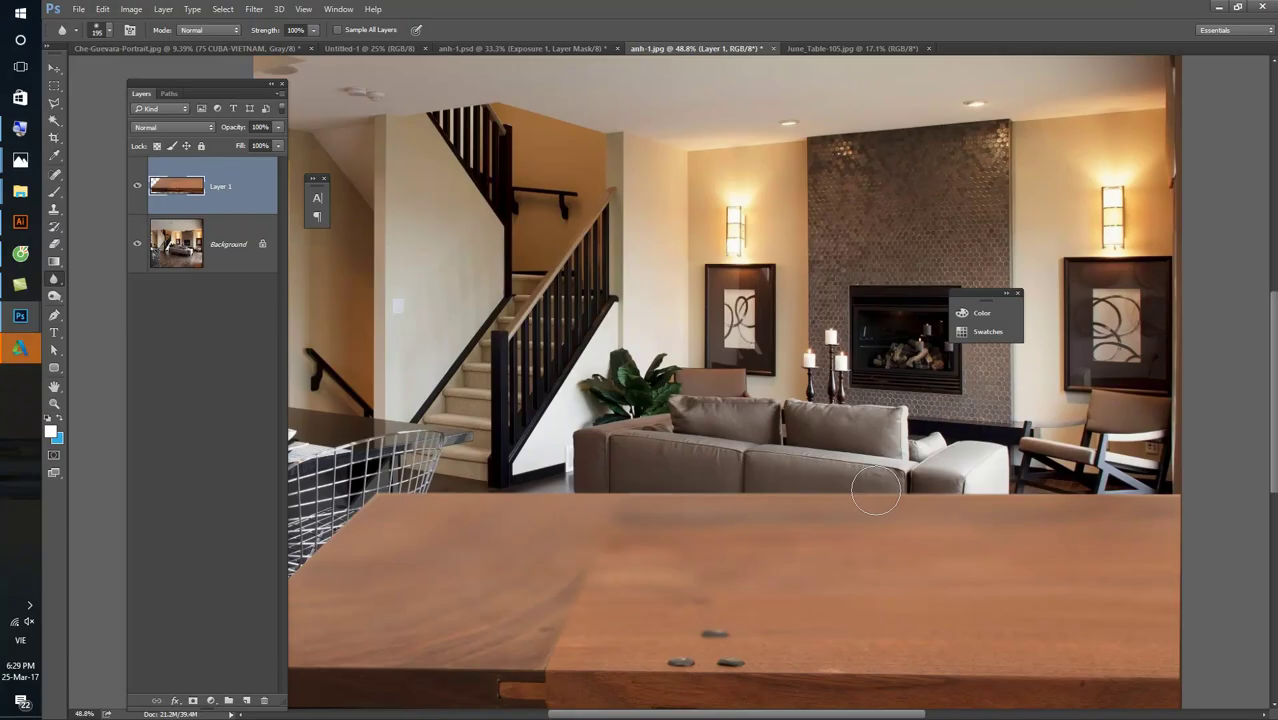
- Blur the tabletop's back edge with a 495 px, 0% hardness brush, then zoom out
right_click(870, 479)
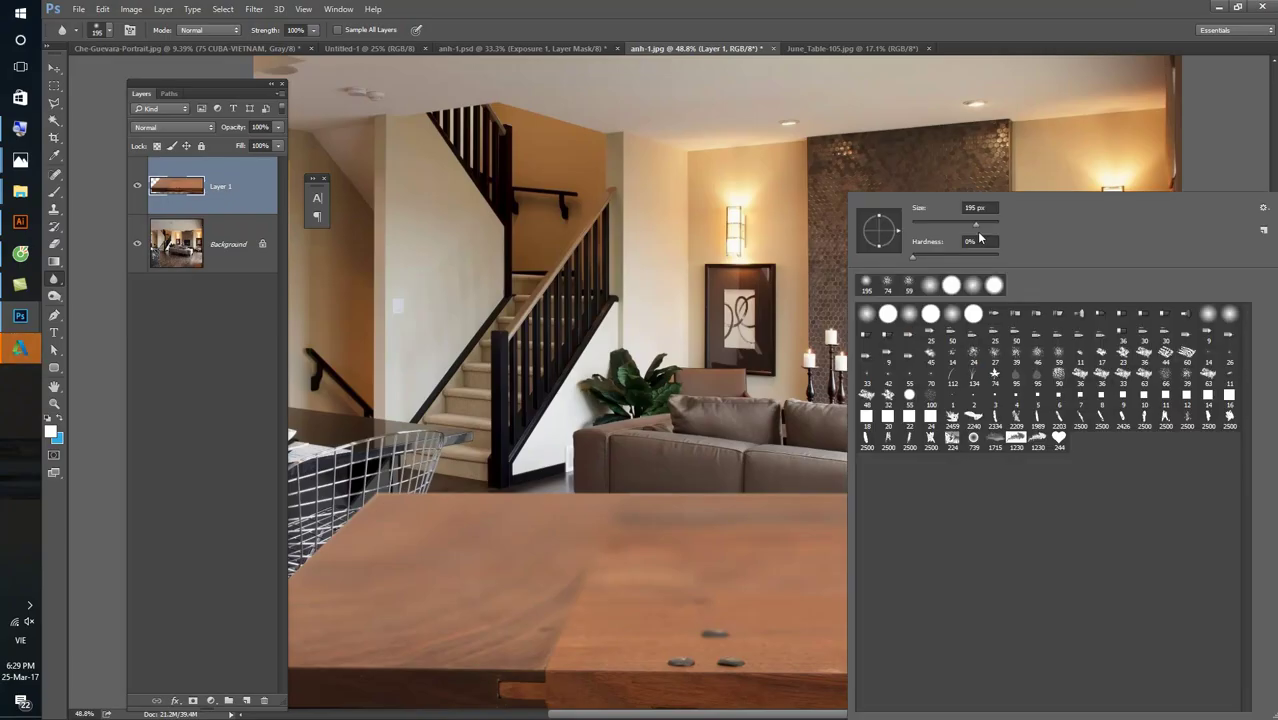
left_click(548, 470)
left_click_drag(993, 503, 1155, 510)
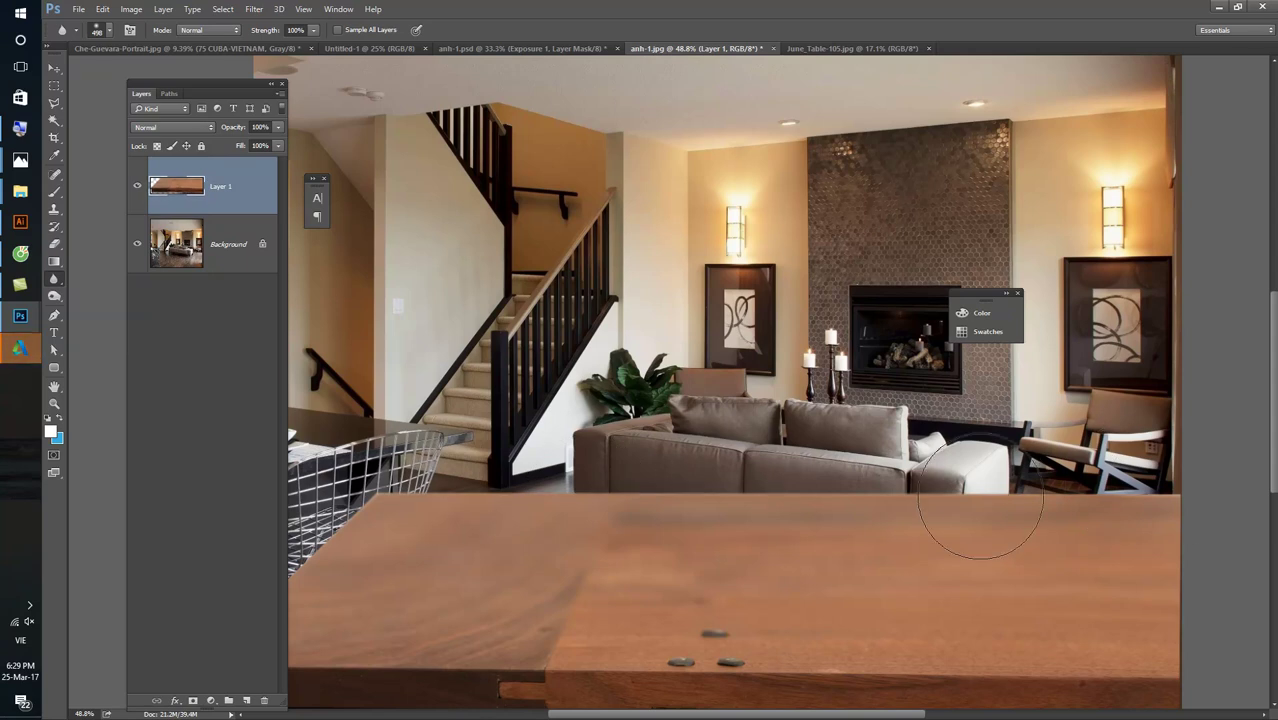
key("ctrl+minus")
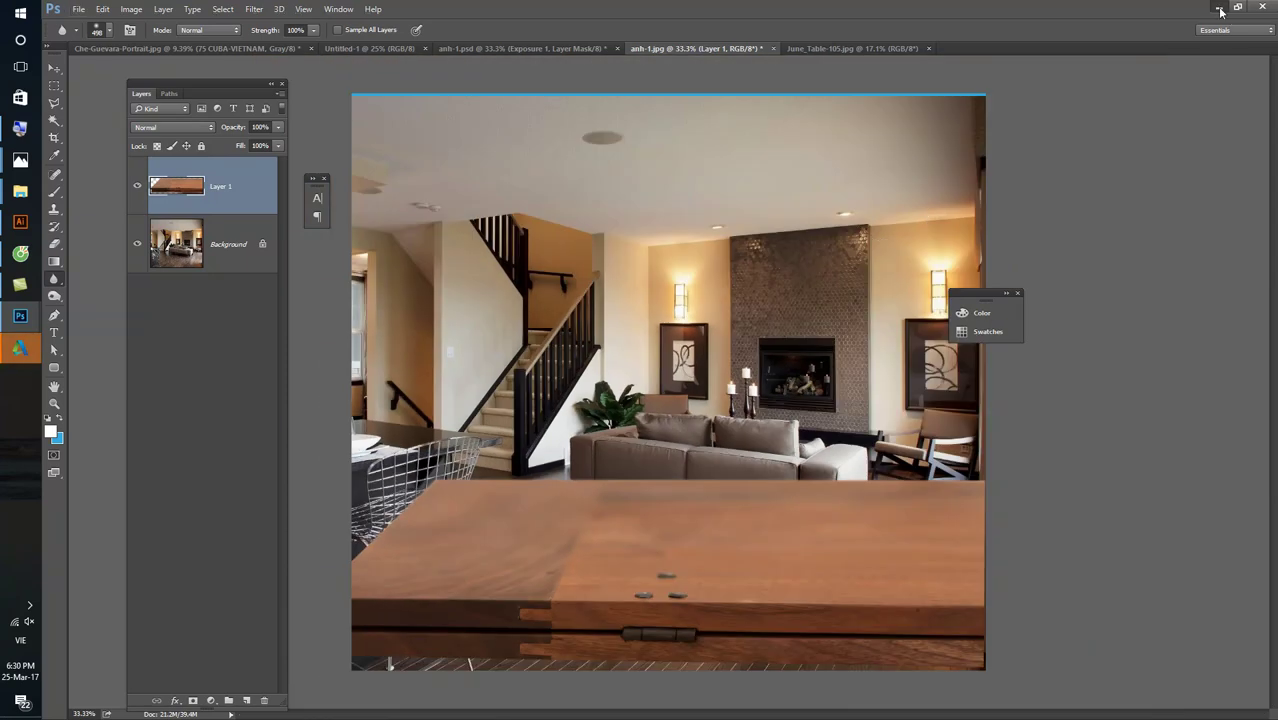
- Open the dnjns bulb photo in Photoshop and try a Quick Selection of the bulb
left_click(1220, 8)
left_click_drag(440, 155, 45, 255)
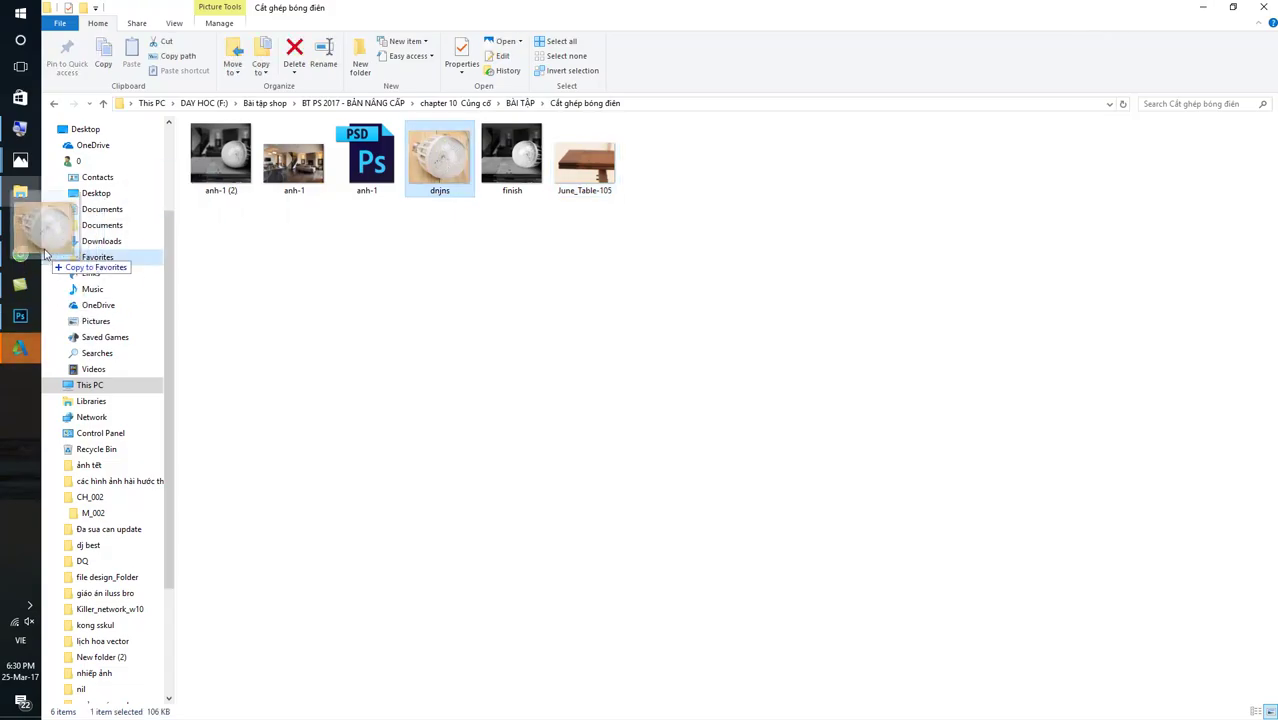
mouse_move(45, 255)
left_mouse_down()
mouse_move(646, 92)
mouse_move(756, 12)
left_mouse_up()
scroll(712, 371, "up", 4)
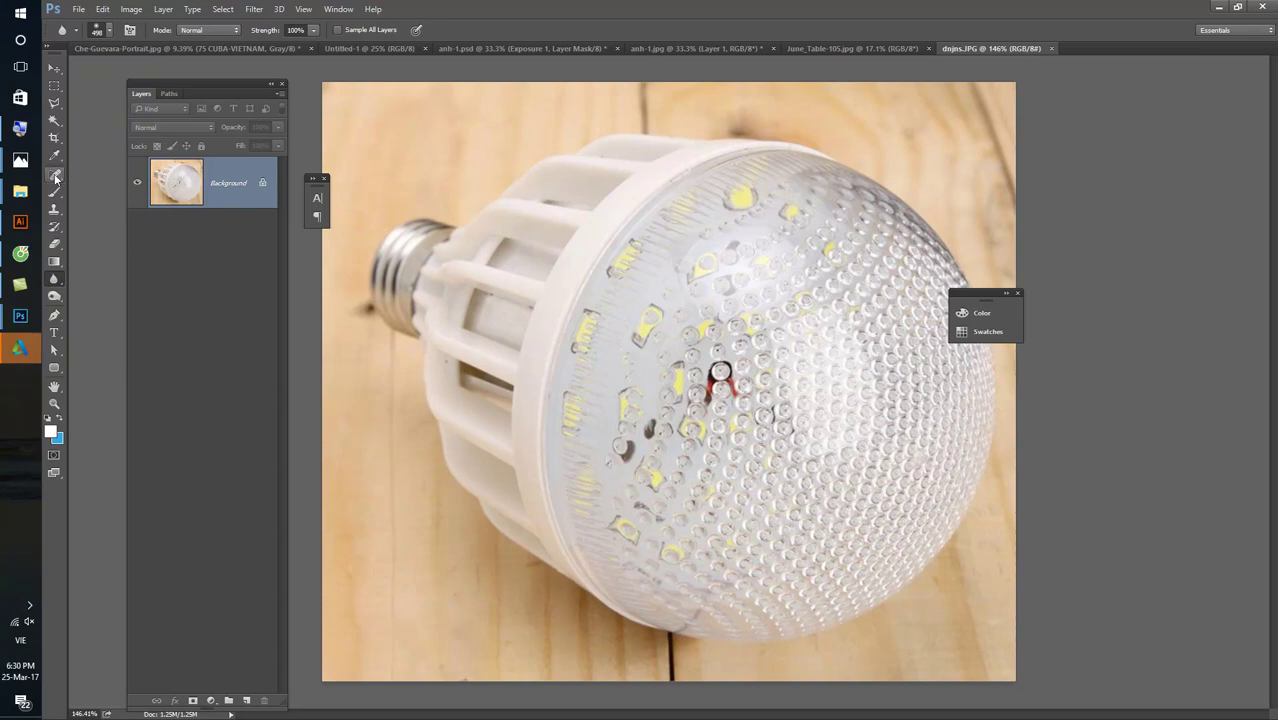
left_click_drag(54, 174, 113, 176)
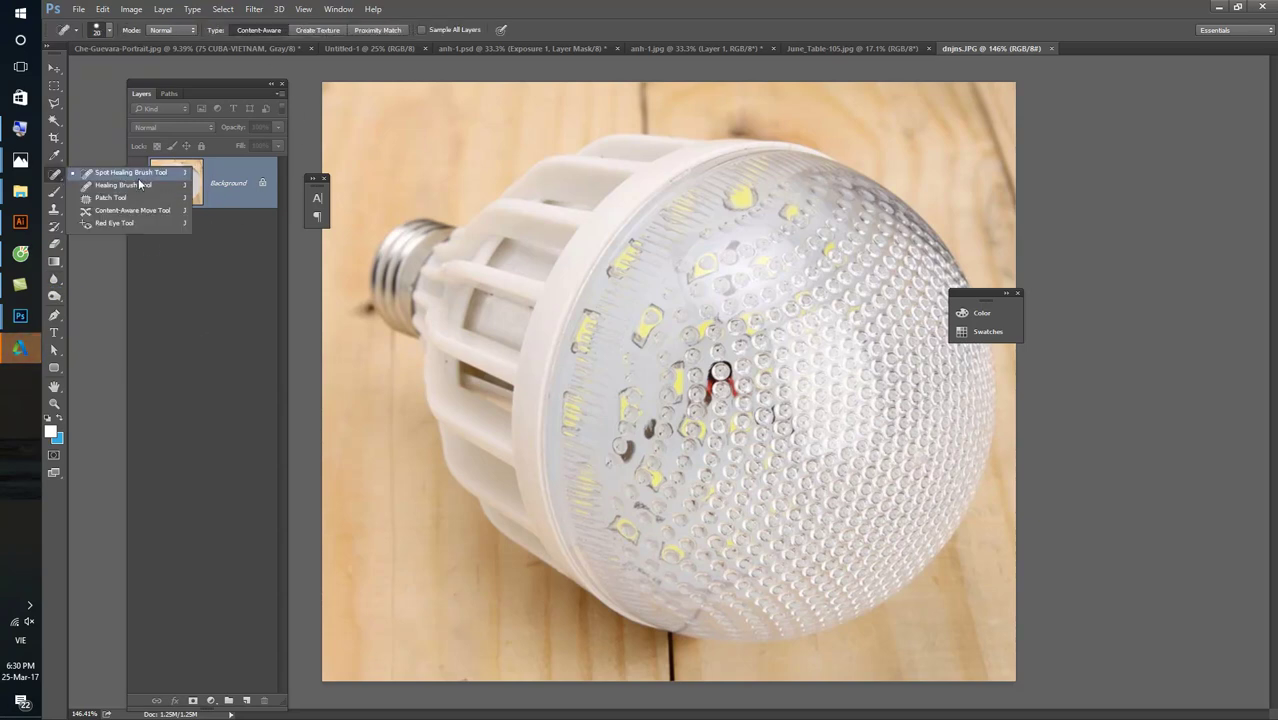
left_click(54, 137)
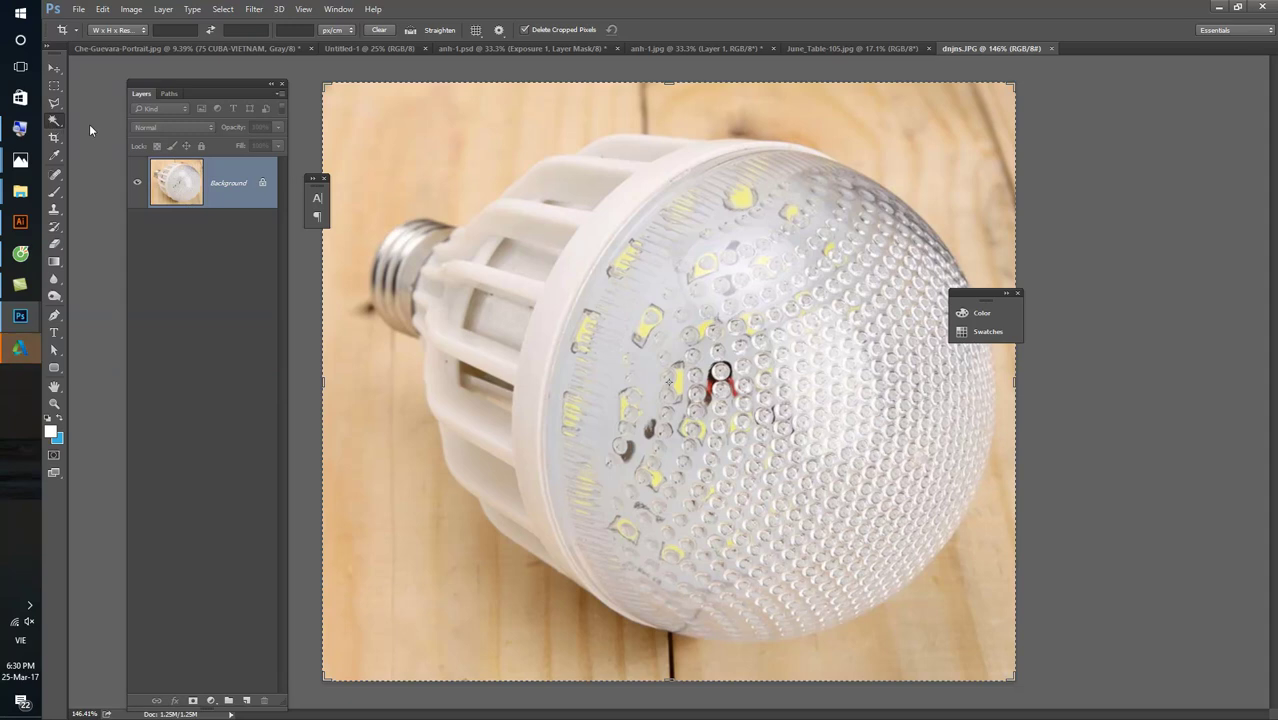
key("w")
left_click_drag(858, 366, 730, 226)
mouse_move(607, 337)
left_mouse_down()
mouse_move(624, 182)
mouse_move(398, 305)
mouse_move(507, 456)
left_mouse_up()
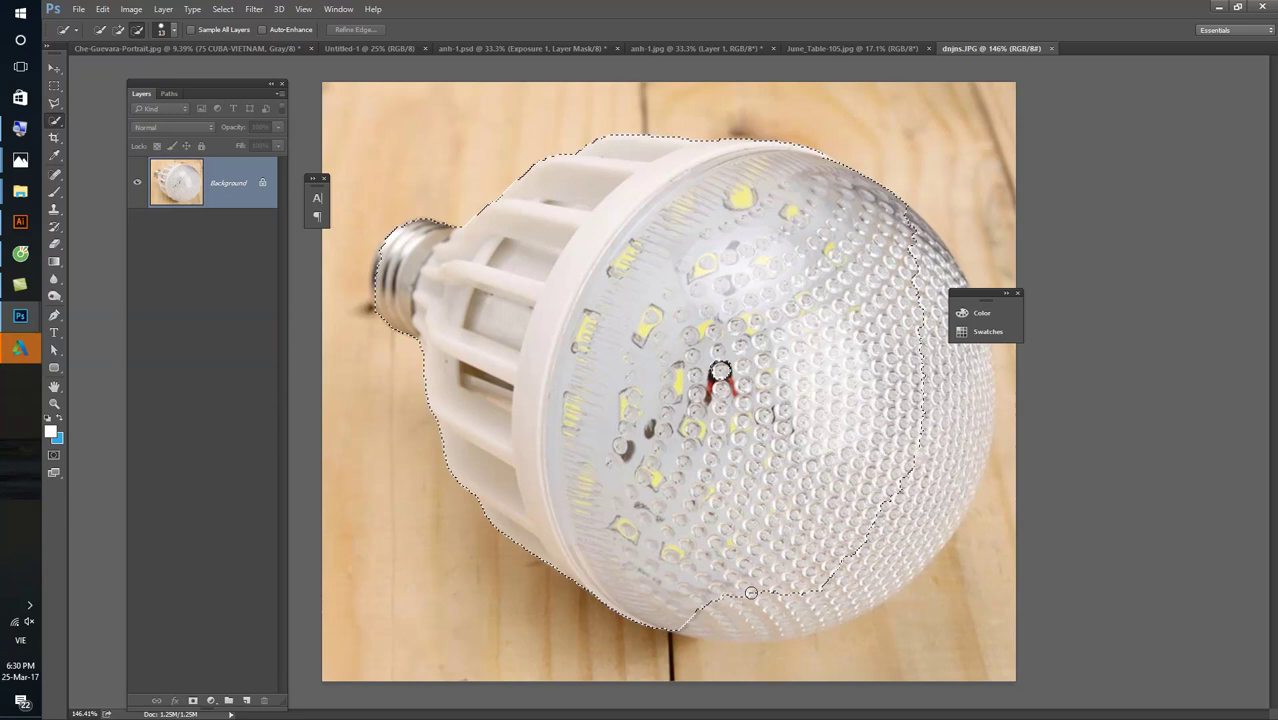
- Draw an Elliptical Marquee selection fitted around the bulb's dome
left_click(55, 100)
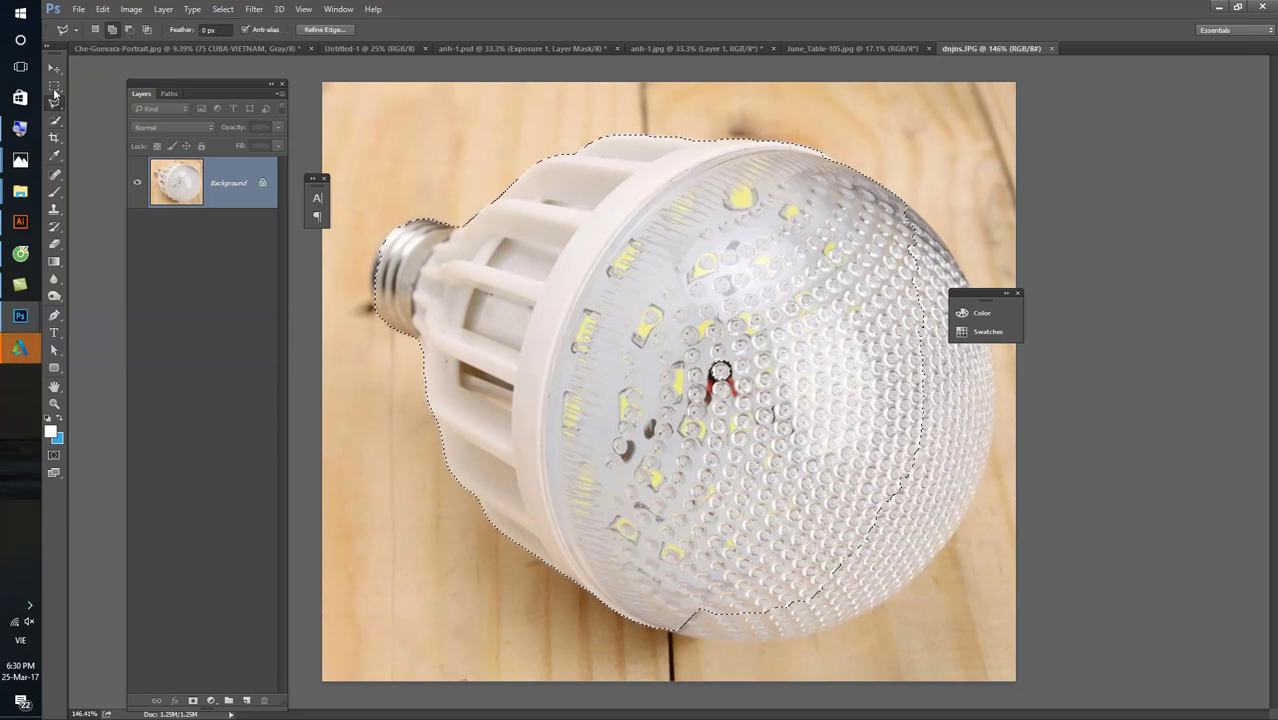
right_click(64, 92)
left_click(96, 102)
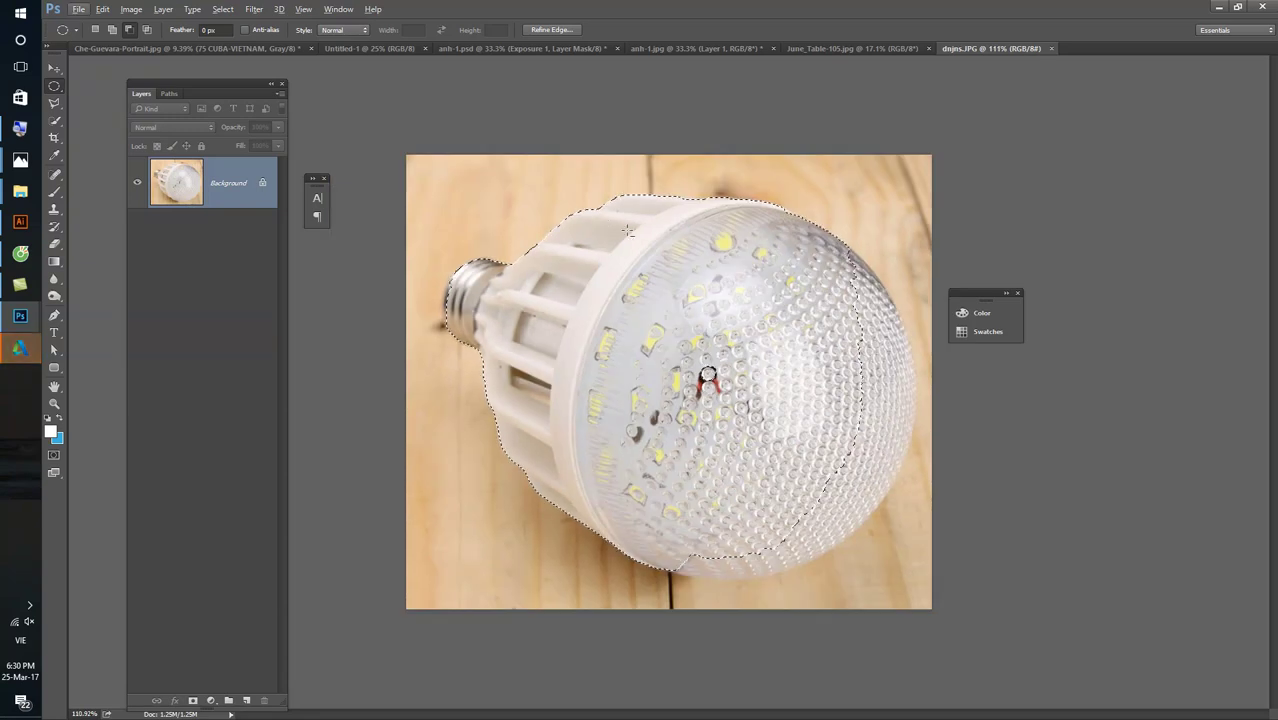
scroll(624, 220, "down", 2)
mouse_move(675, 320)
left_mouse_down()
mouse_move(922, 547)
mouse_move(922, 565)
mouse_move(891, 560)
mouse_move(915, 576)
left_mouse_up()
left_click_drag(565, 310, 857, 573)
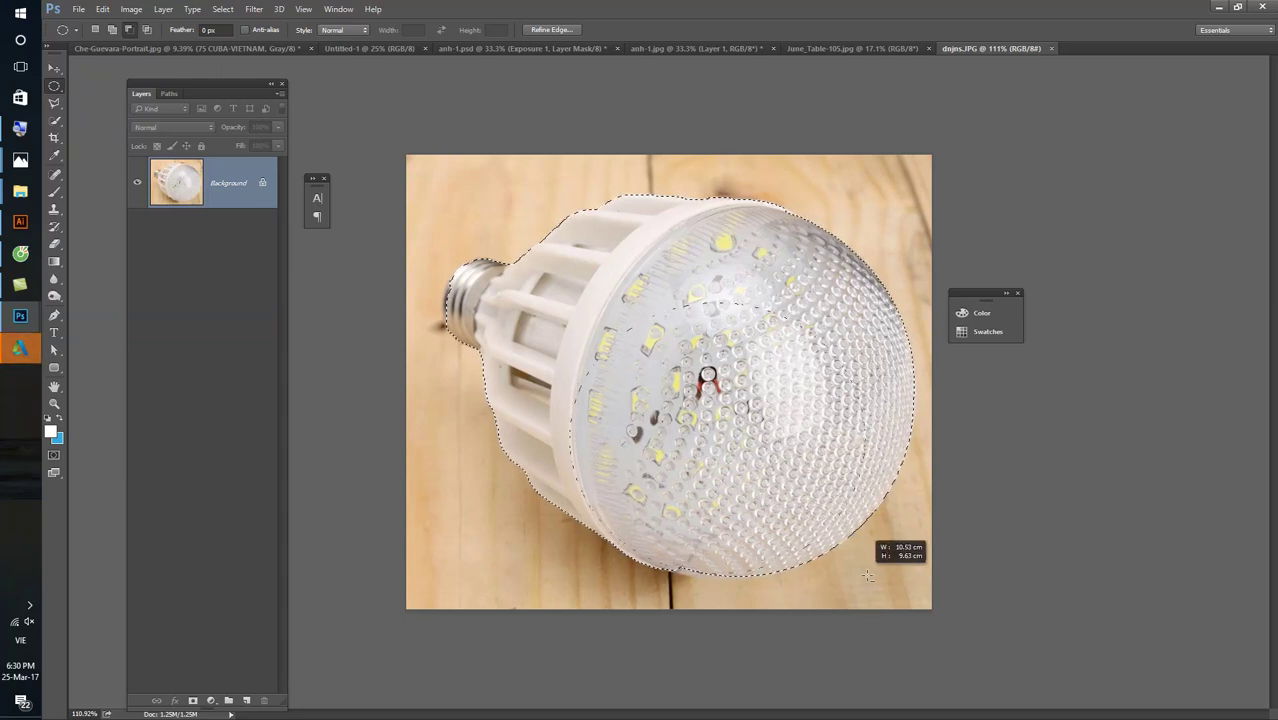
left_click_drag(857, 573, 885, 585)
left_click_drag(777, 500, 877, 579)
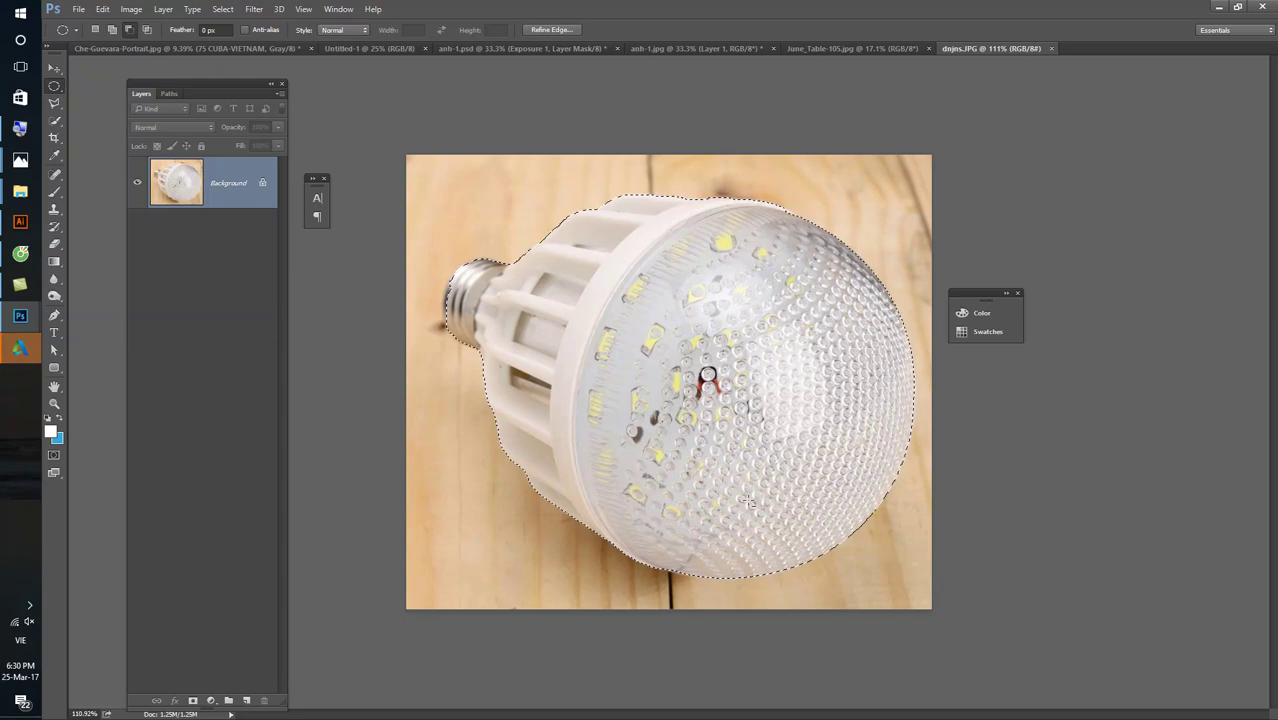
left_click(815, 49)
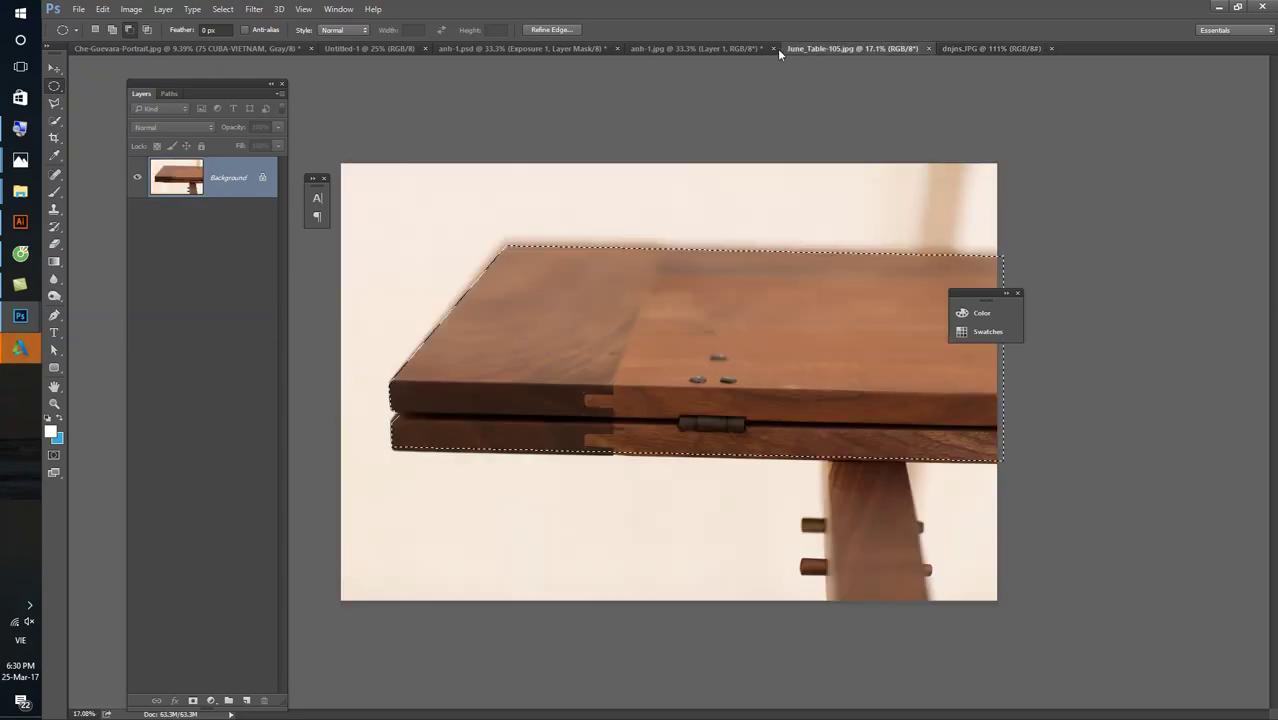
- Paste the bulb into anh-1.jpg, move it onto the tabletop and rotate it about 153°
left_click(716, 48)
key("ctrl+v")
key("v")
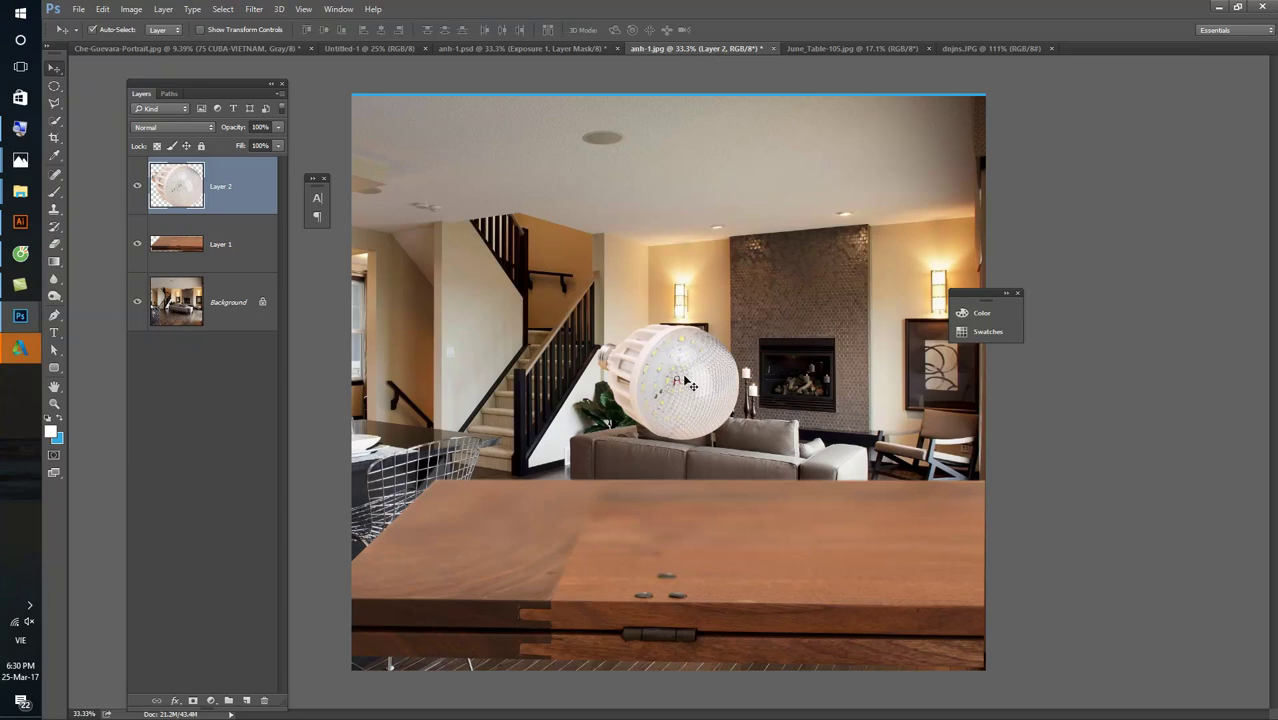
left_click_drag(662, 379, 727, 485)
key("ctrl+t")
mouse_move(855, 415)
left_mouse_down()
mouse_move(818, 543)
mouse_move(904, 502)
left_mouse_up()
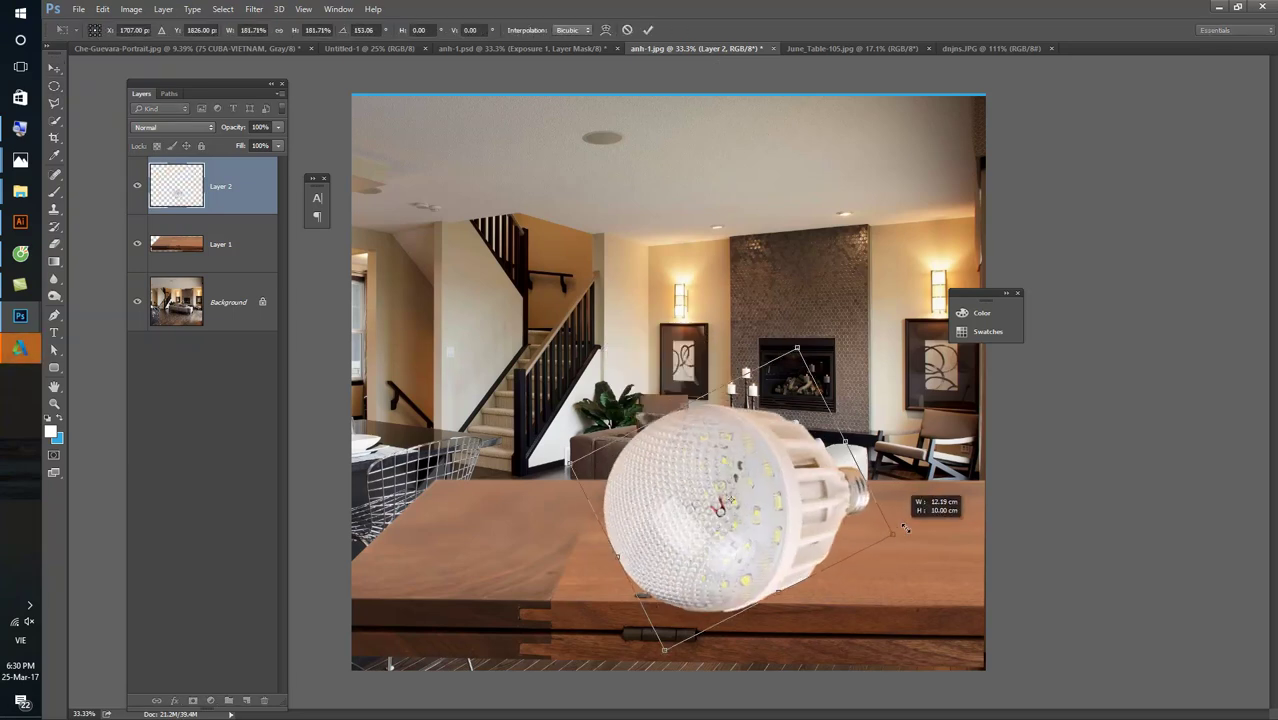
key("Return")
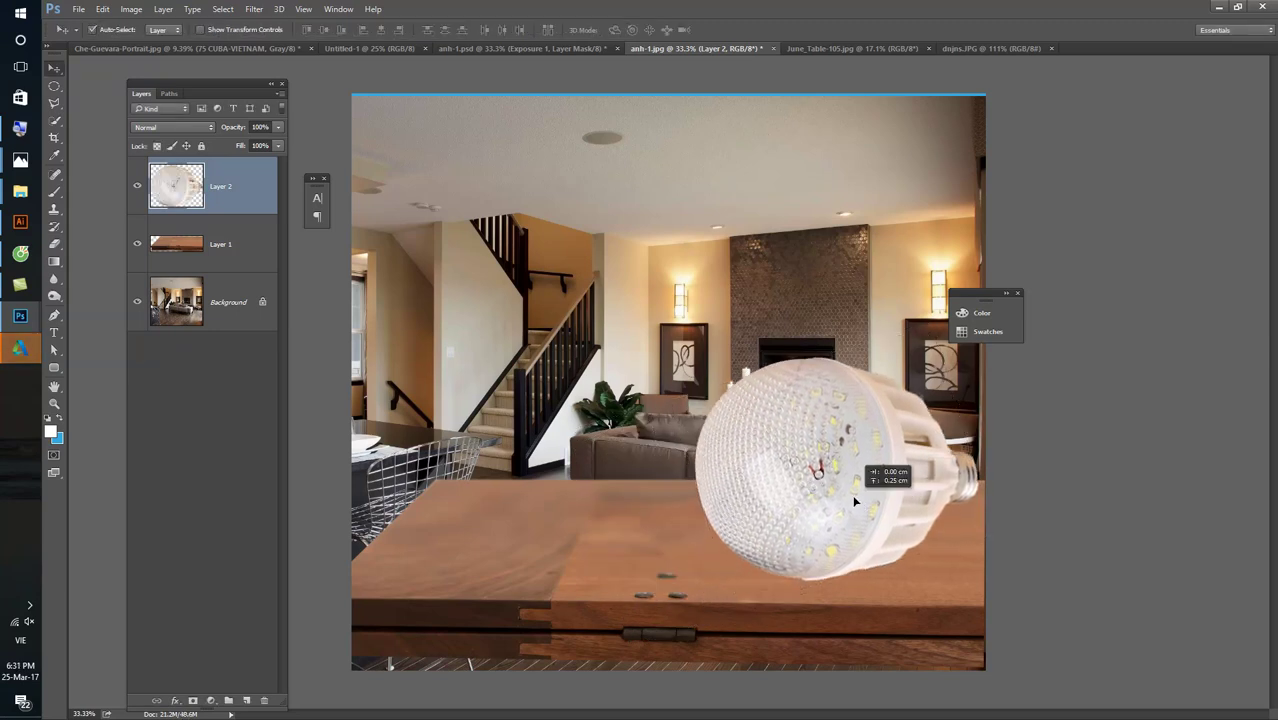
- View the anh-1.psd reference composite, then minimize and restore Photoshop
left_click(480, 48)
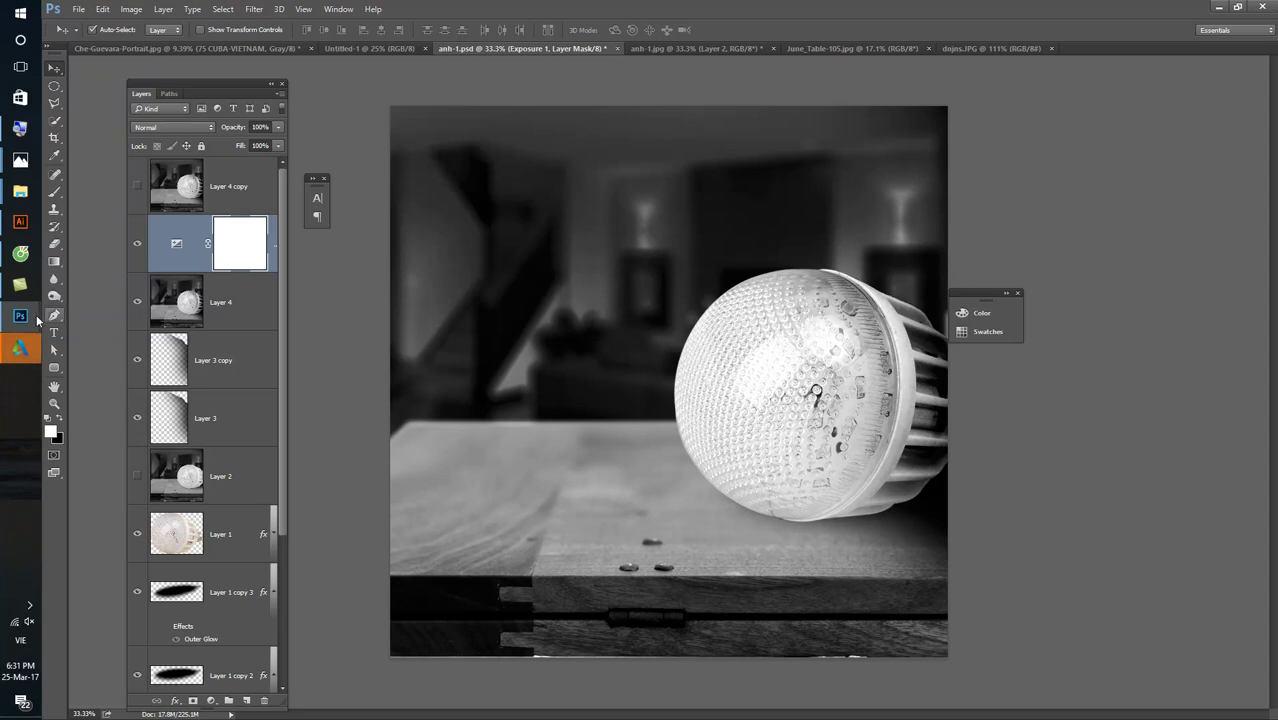
left_click(37, 319)
mouse_move(20, 315)
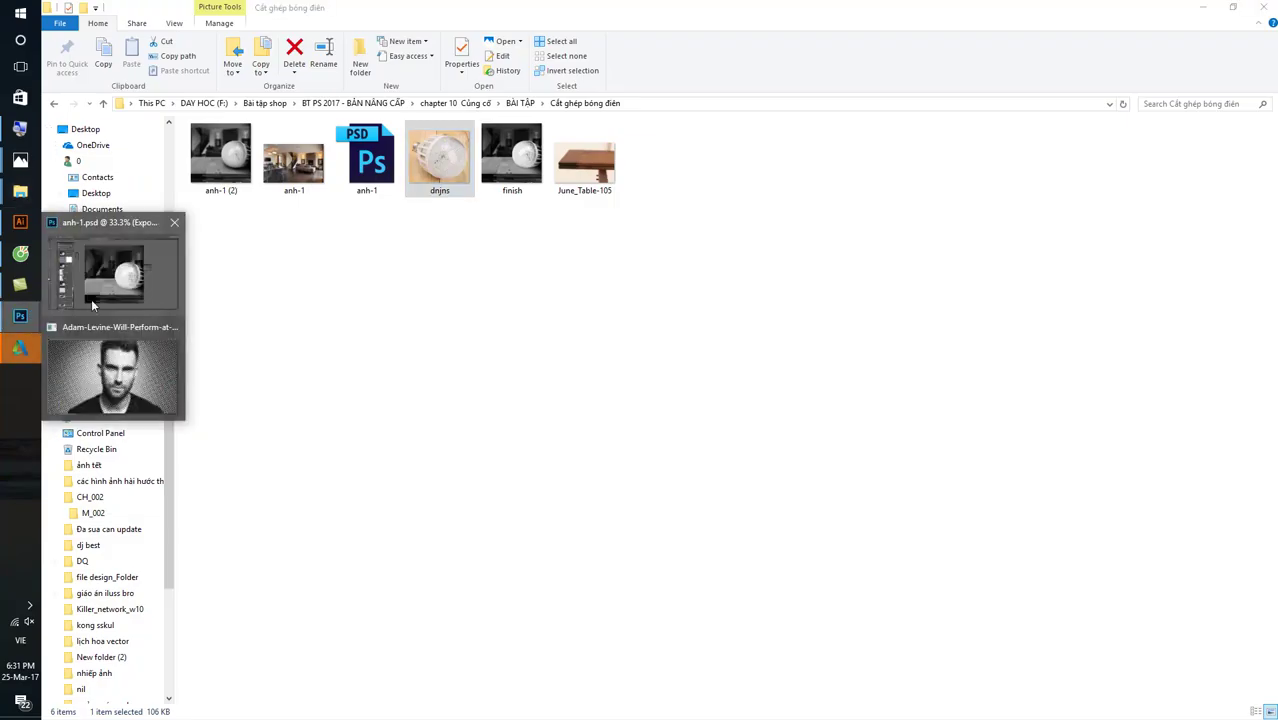
left_click(72, 296)
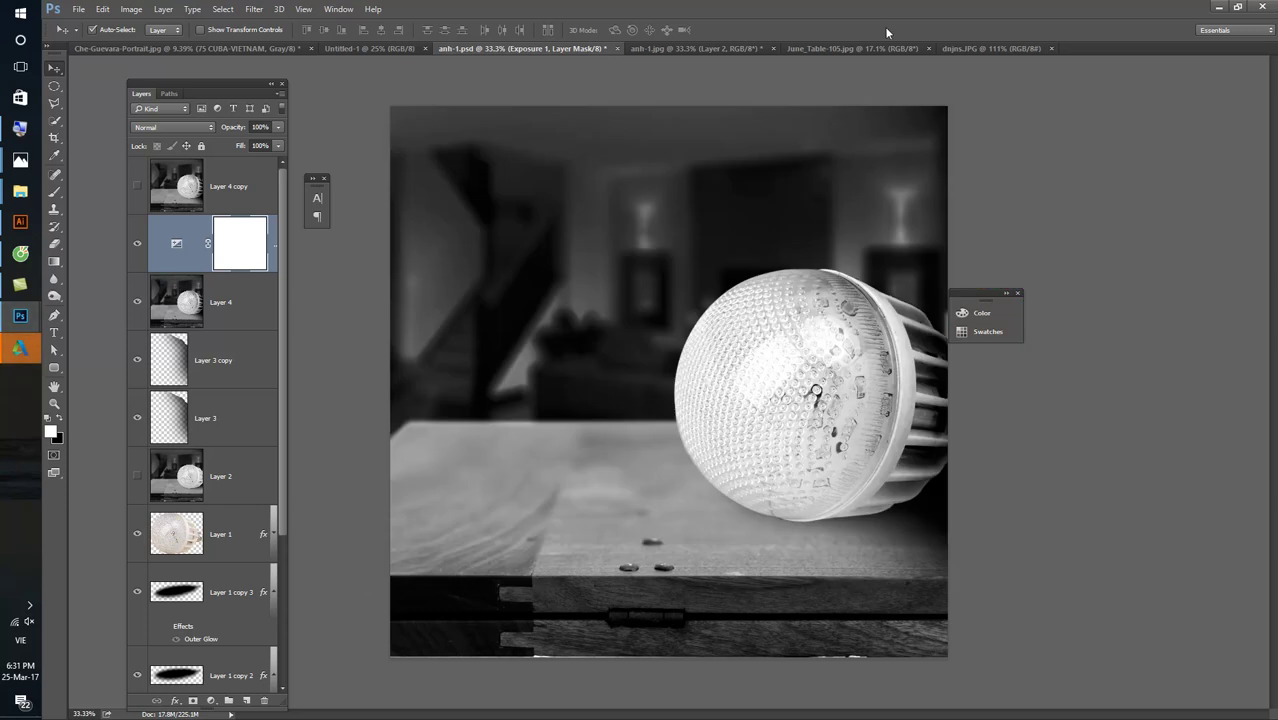
- Close June_Table-105 and select the Background layer in anh-1.jpg
left_click(867, 48)
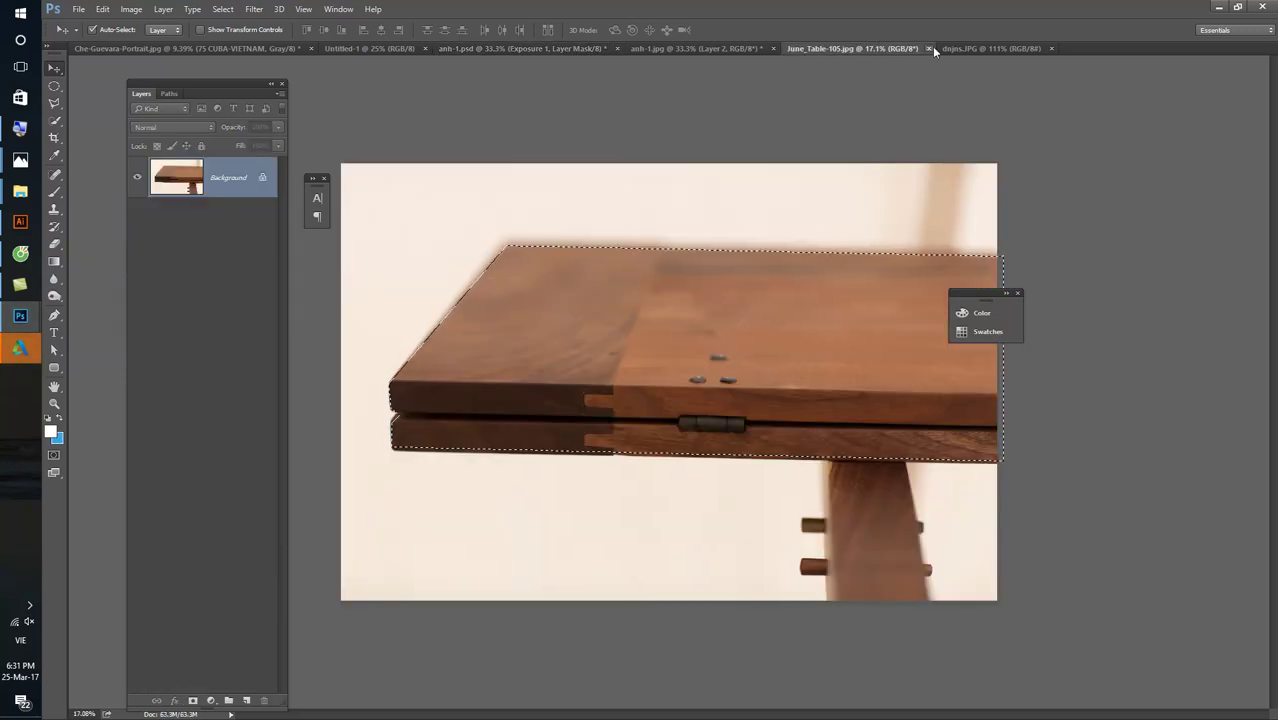
left_click(928, 48)
left_click(696, 48)
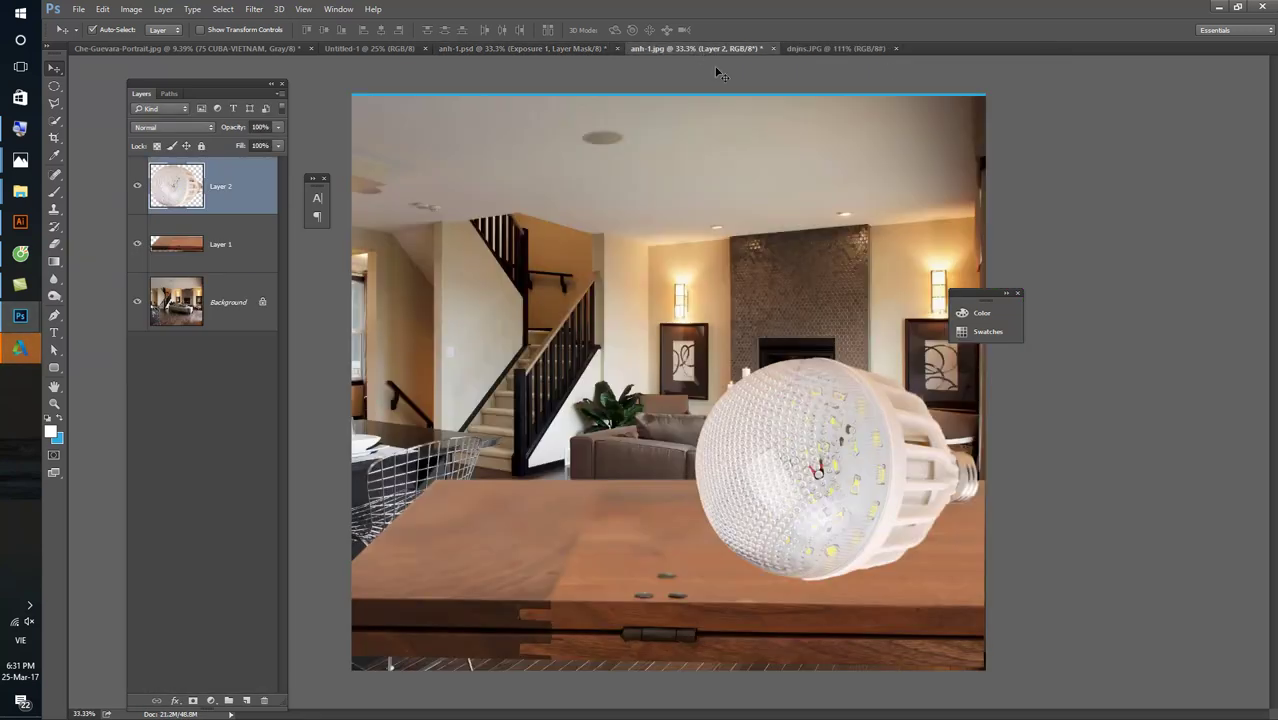
left_click(660, 328)
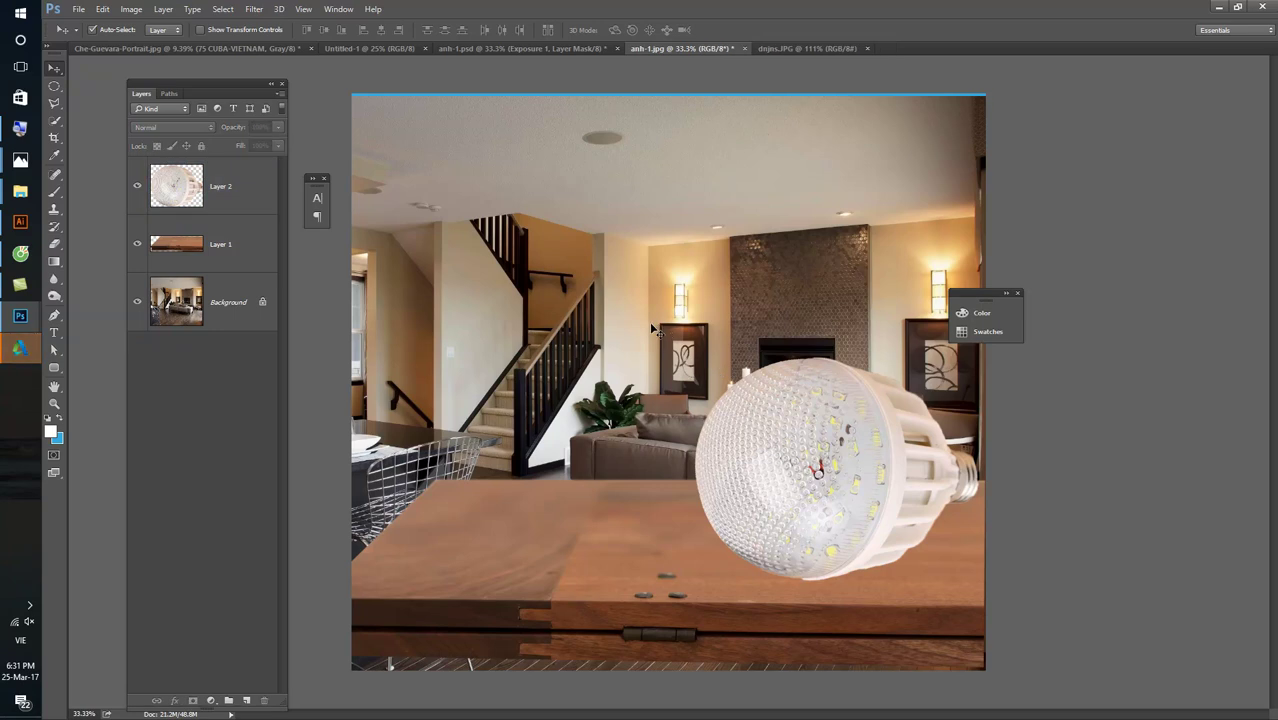
key("ctrl")
left_click(224, 325)
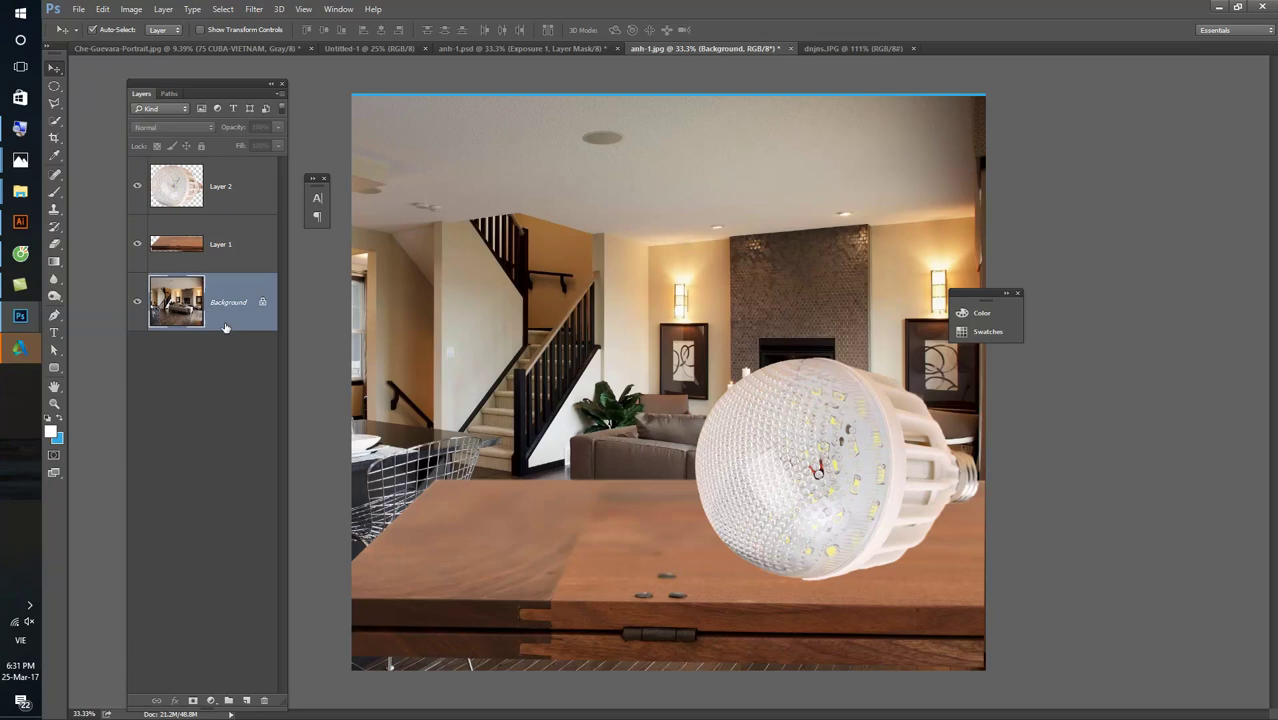
- Try Levels midtones 0.84 and Hue/Saturation lightness -38, then apply Lens Blur to the background
key("ctrl+l")
left_click_drag(1092, 383, 1108, 386)
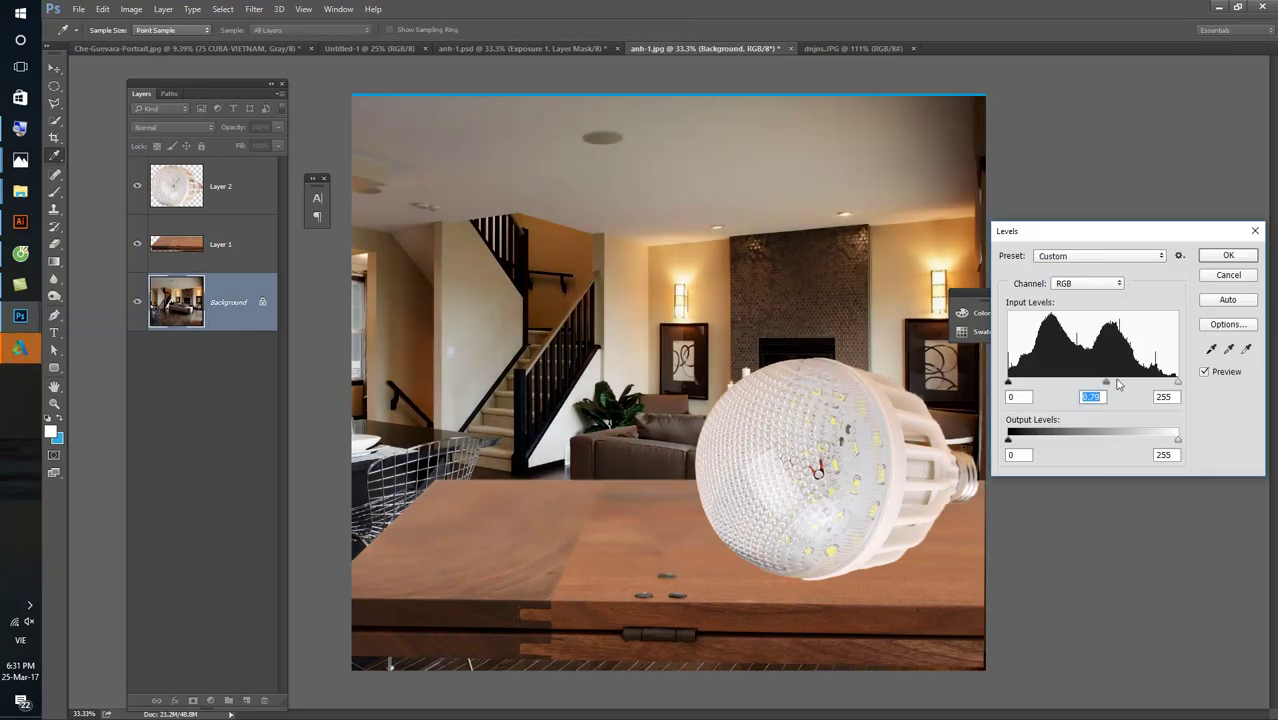
left_click(1238, 281)
key("ctrl+u")
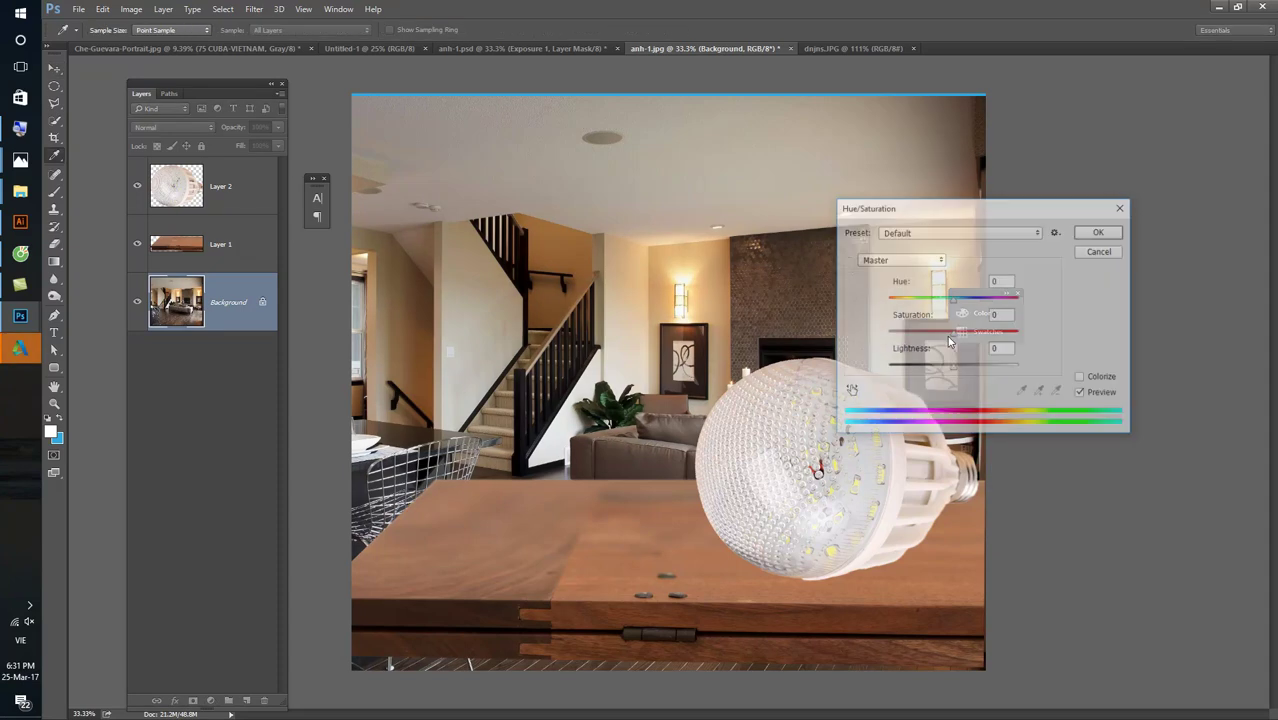
left_click_drag(953, 368, 922, 373)
left_click(1102, 250)
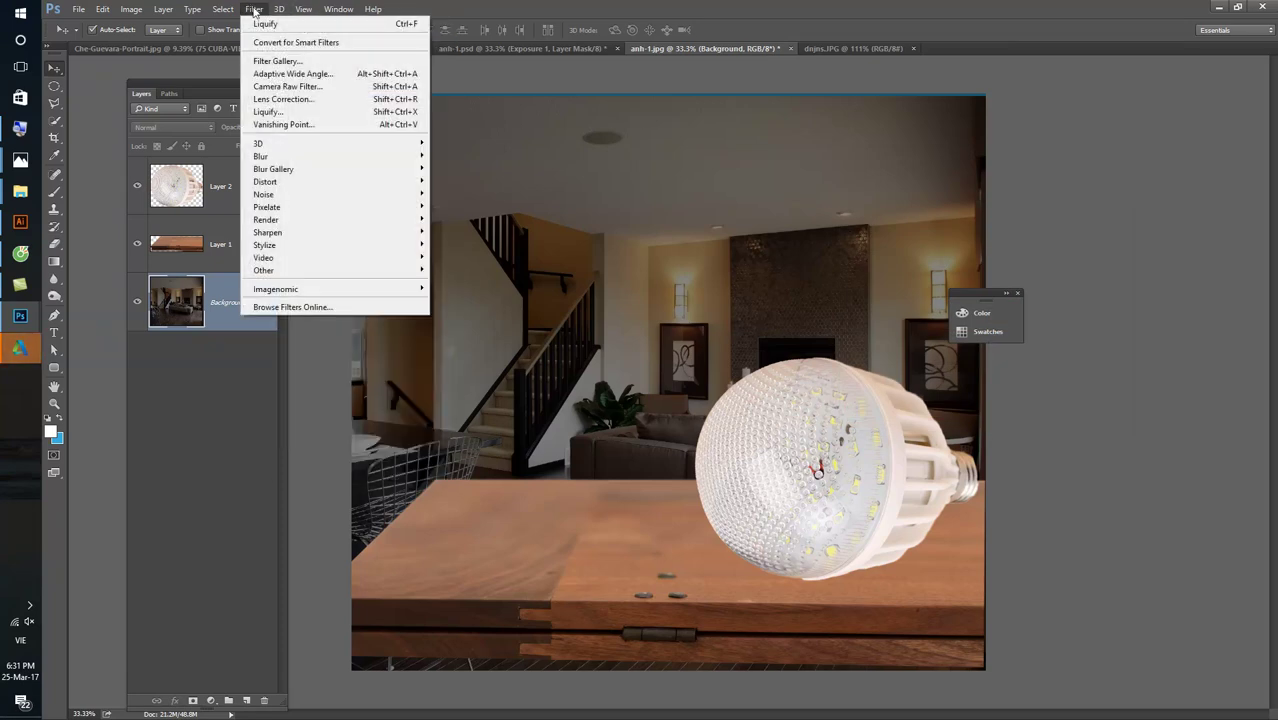
mouse_move(261, 156)
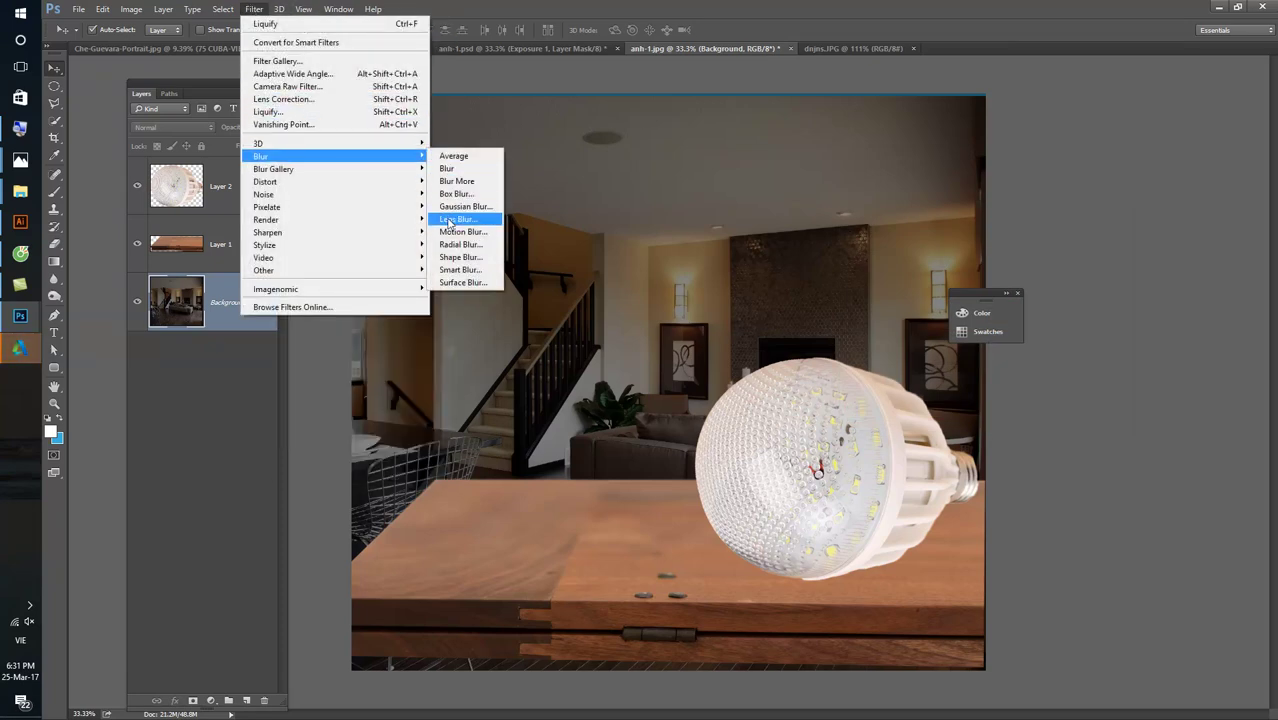
left_click(461, 220)
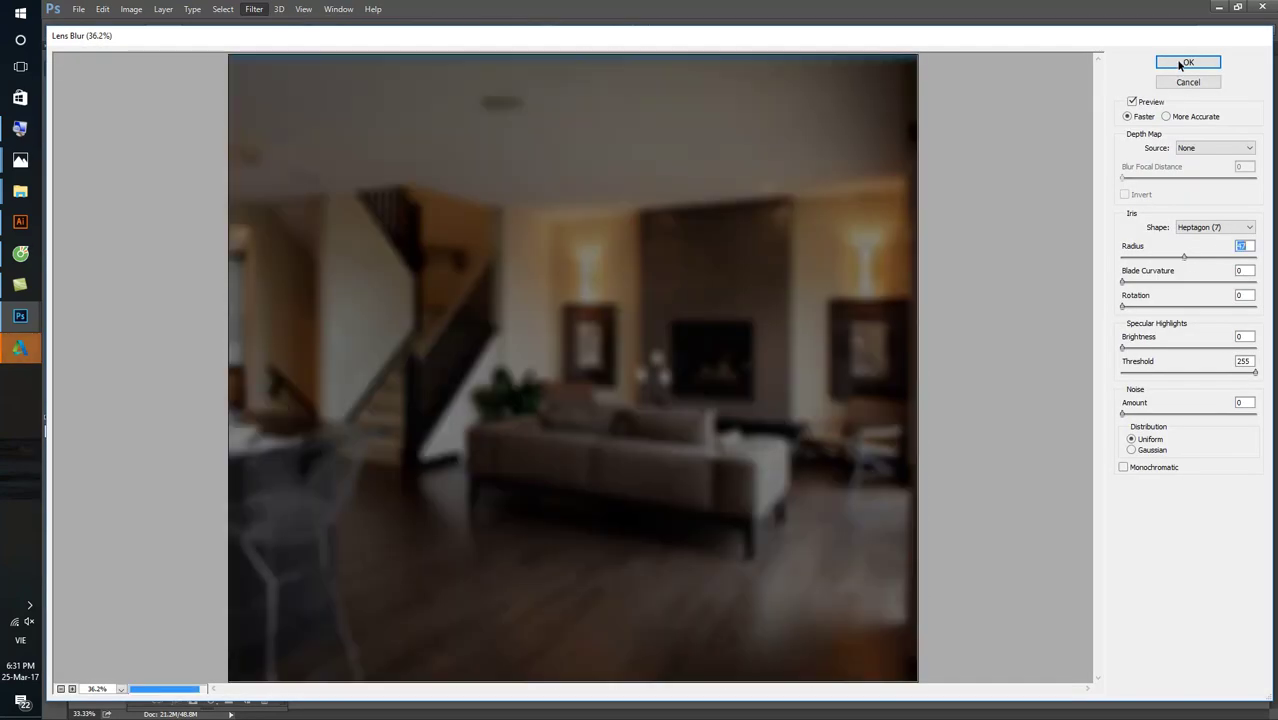
left_click(1184, 63)
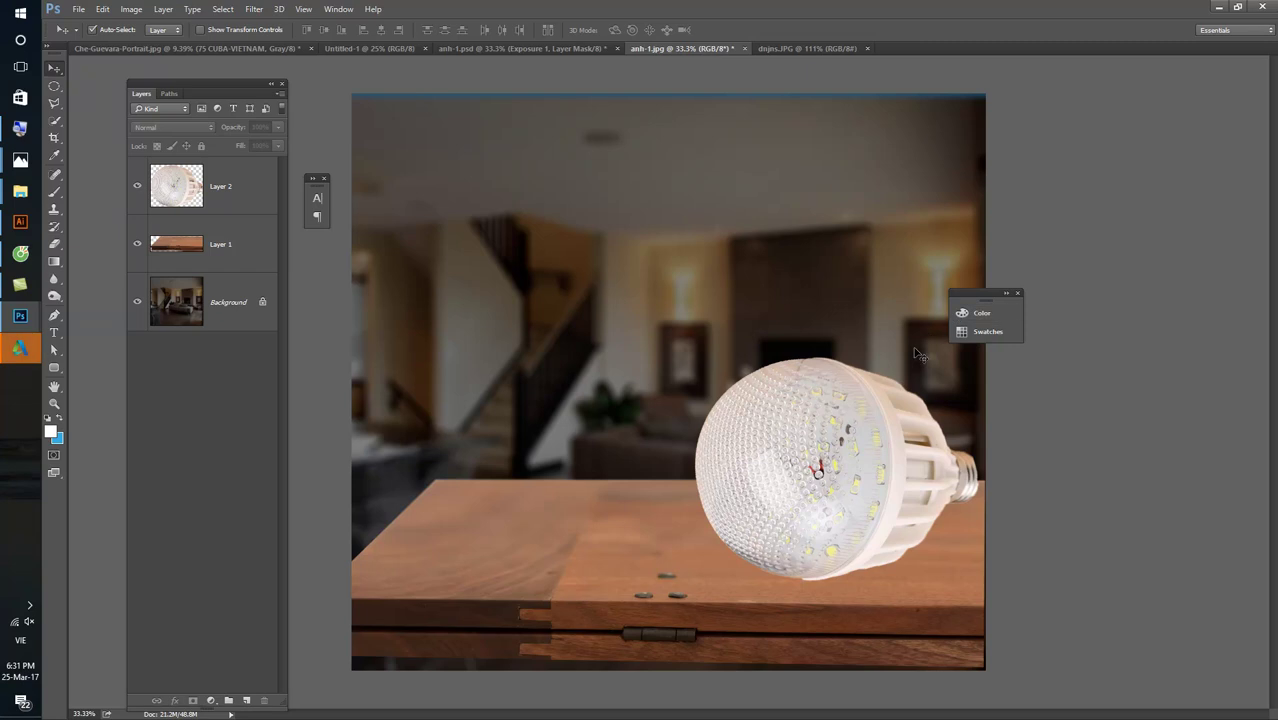
left_click(675, 520)
left_click_drag(890, 492, 927, 490)
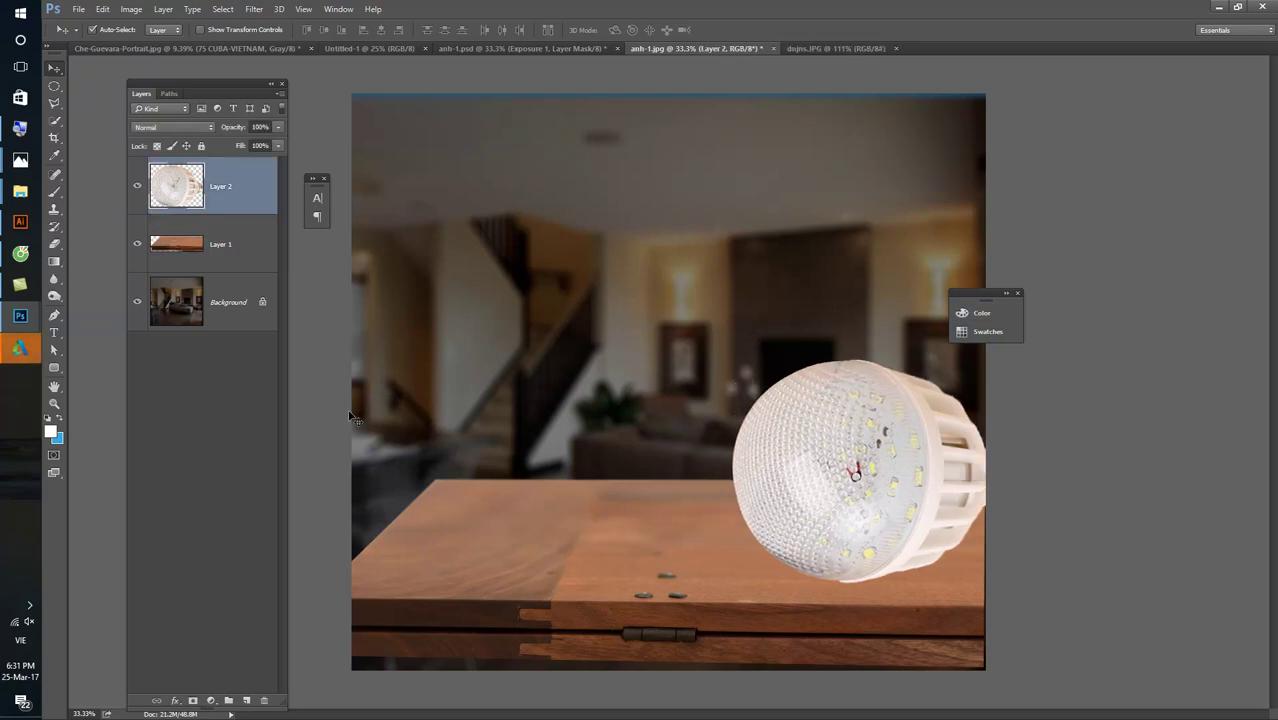
left_click_drag(200, 83, 201, 70)
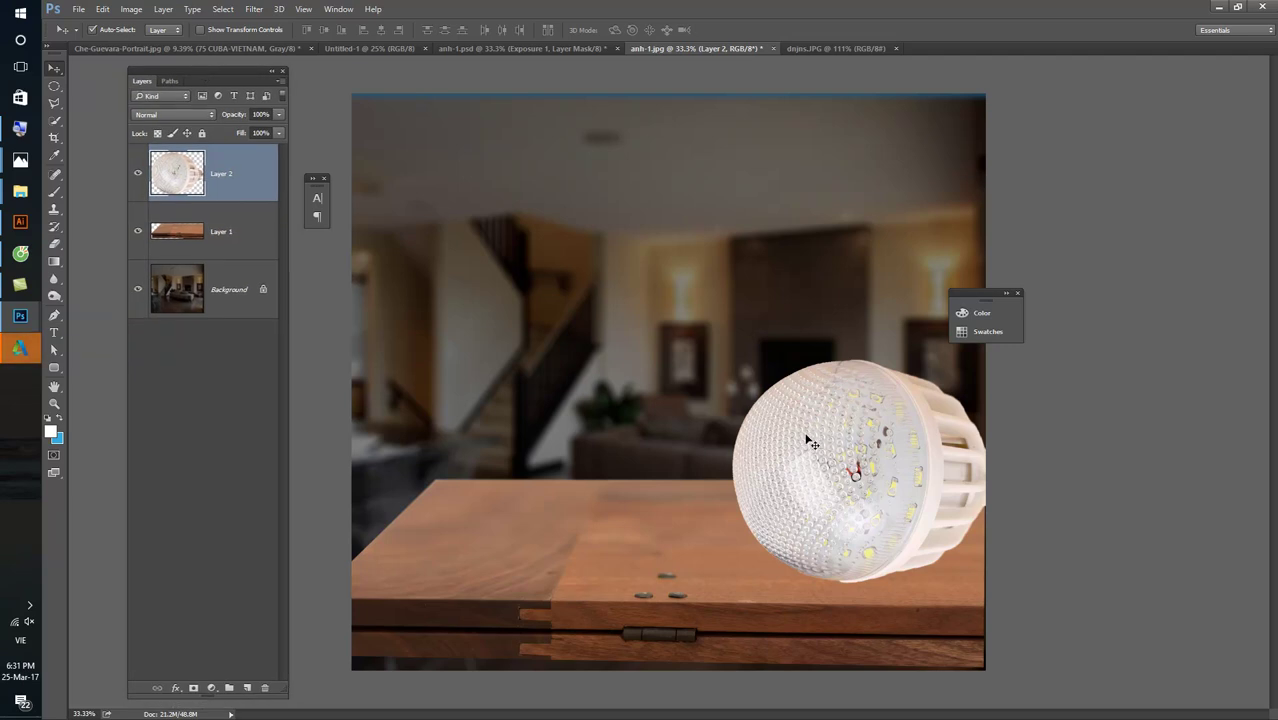
left_click(218, 234)
key("ctrl+shift+u")
left_click(240, 290)
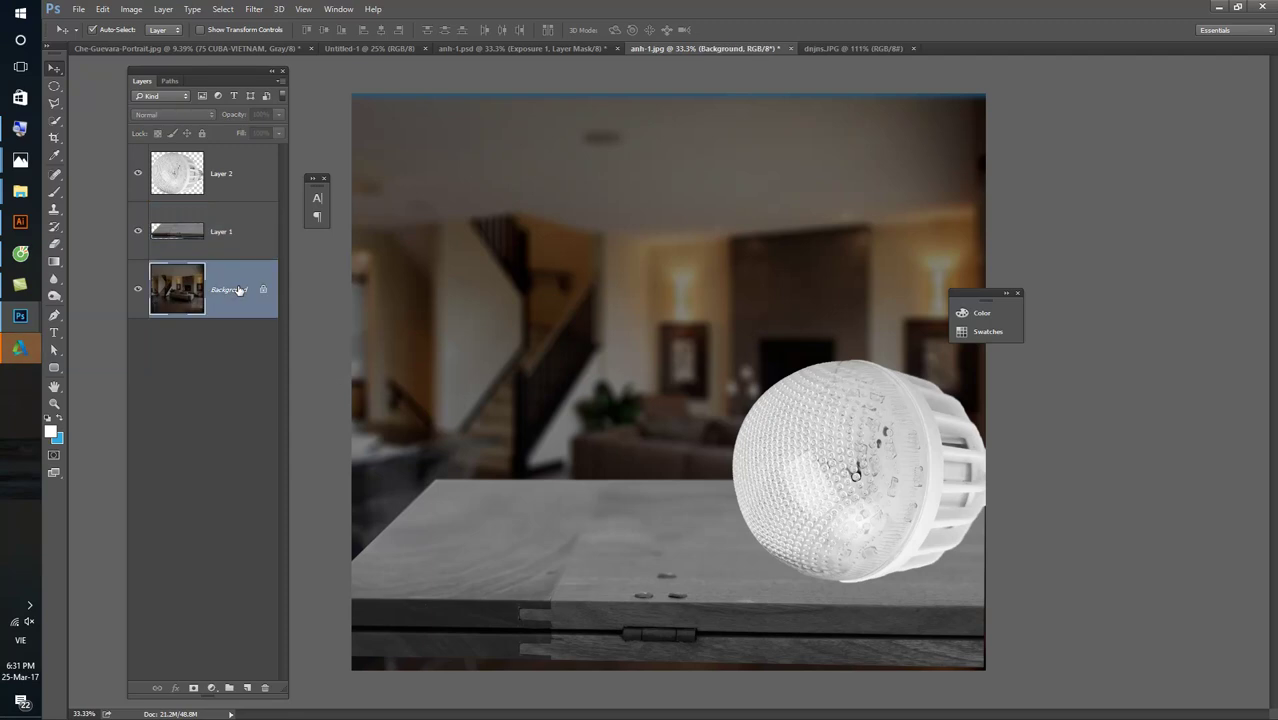
key("ctrl+shift+u")
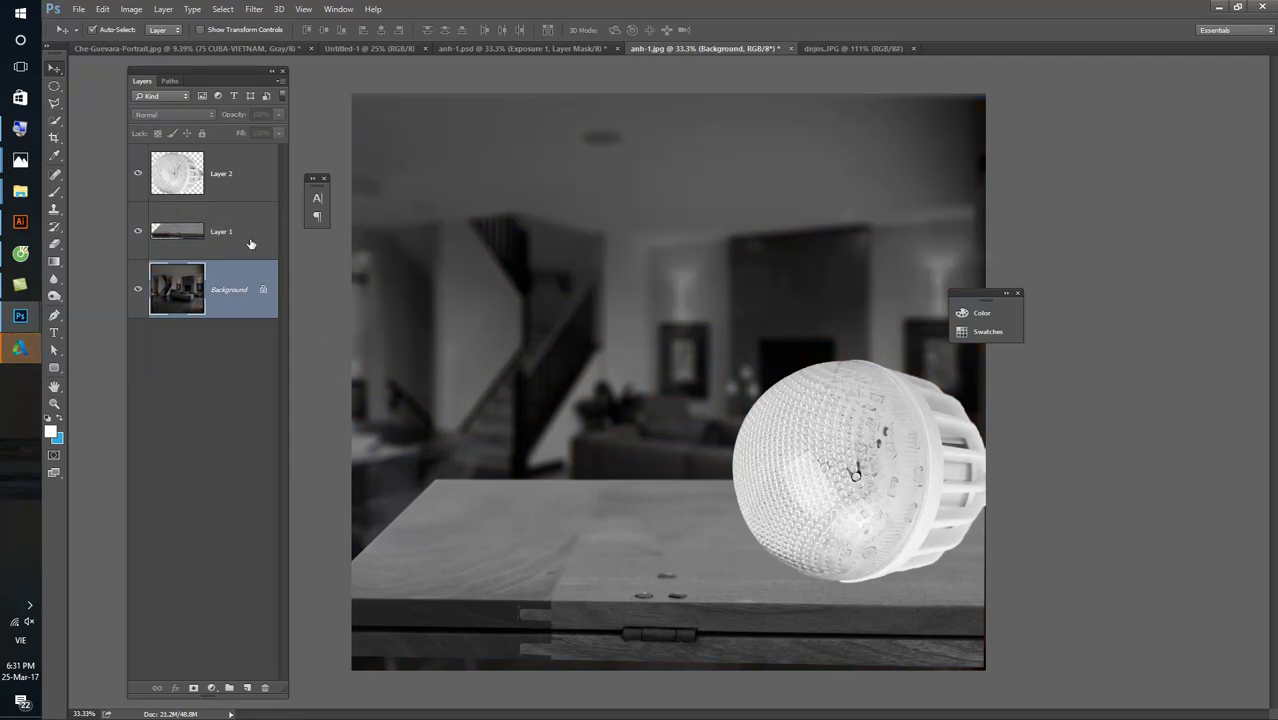
key("ctrl+alt+z")
key("ctrl+alt+z")
key("ctrl+alt+z")
left_click(239, 190)
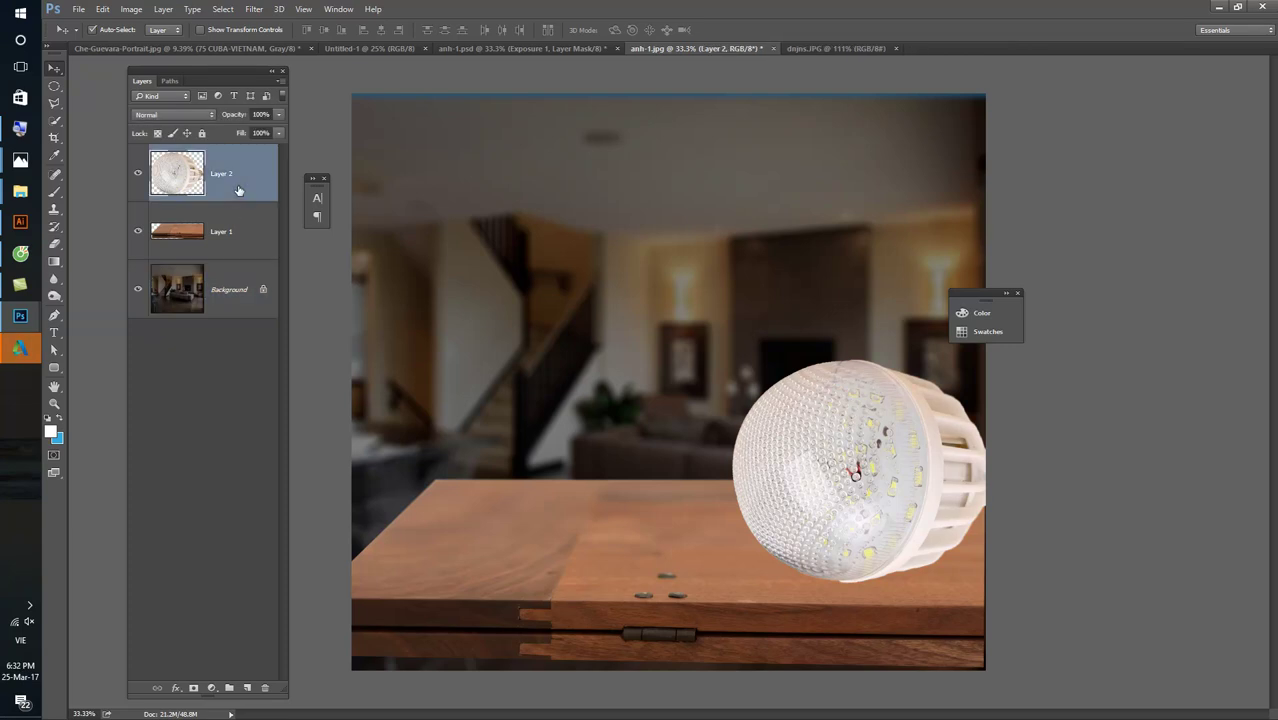
left_click(222, 232)
left_click(234, 275)
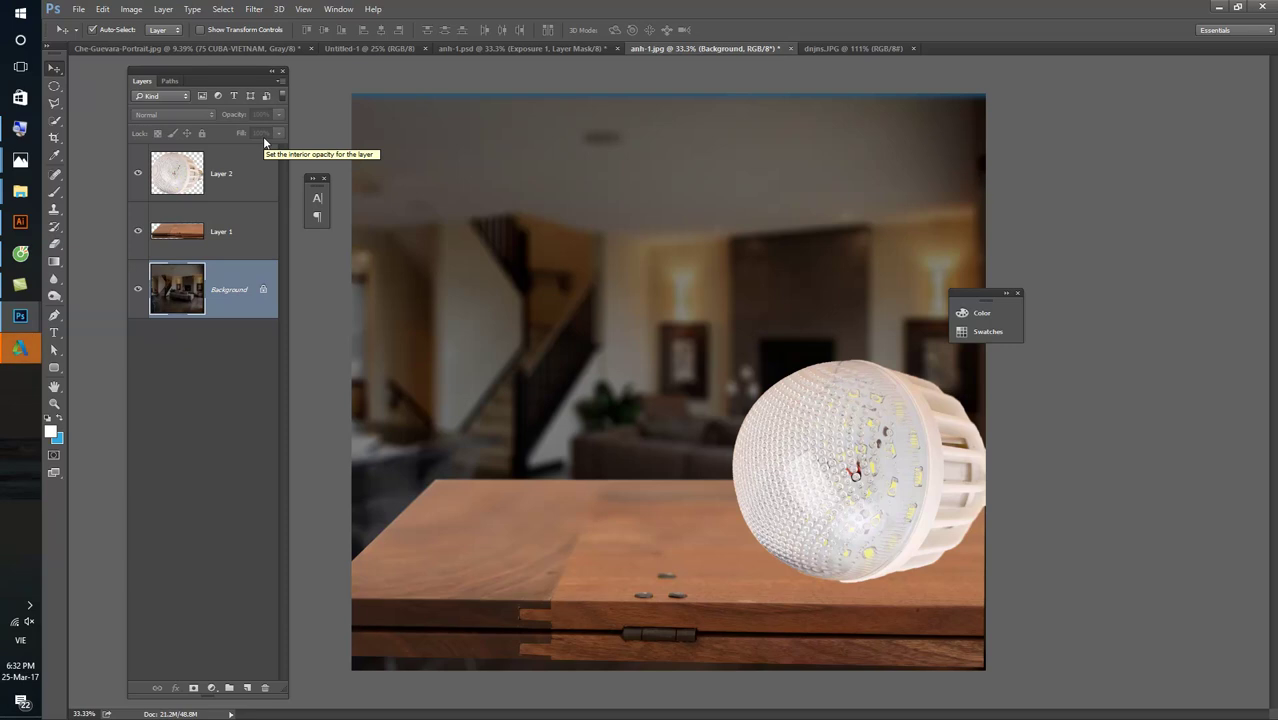
left_click(235, 170, "ctrl")
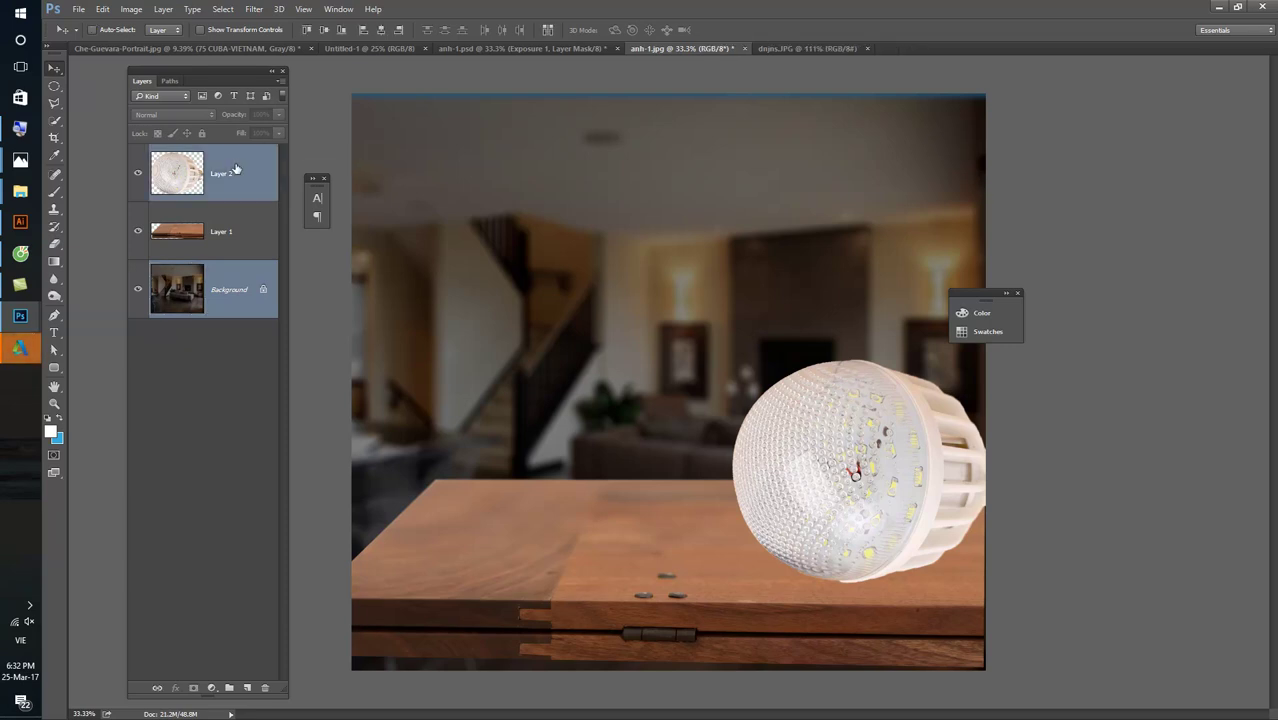
left_click(224, 228)
left_click(233, 180)
left_click(223, 284)
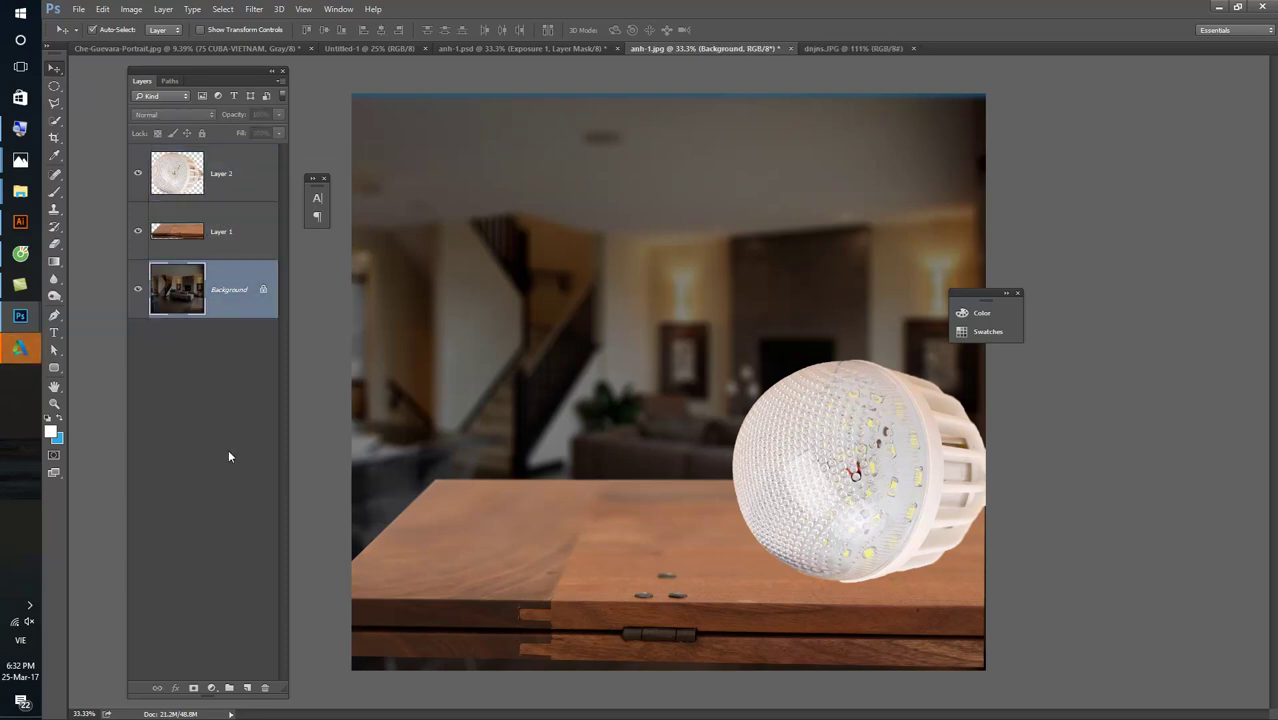
left_click_drag(233, 82, 260, 69)
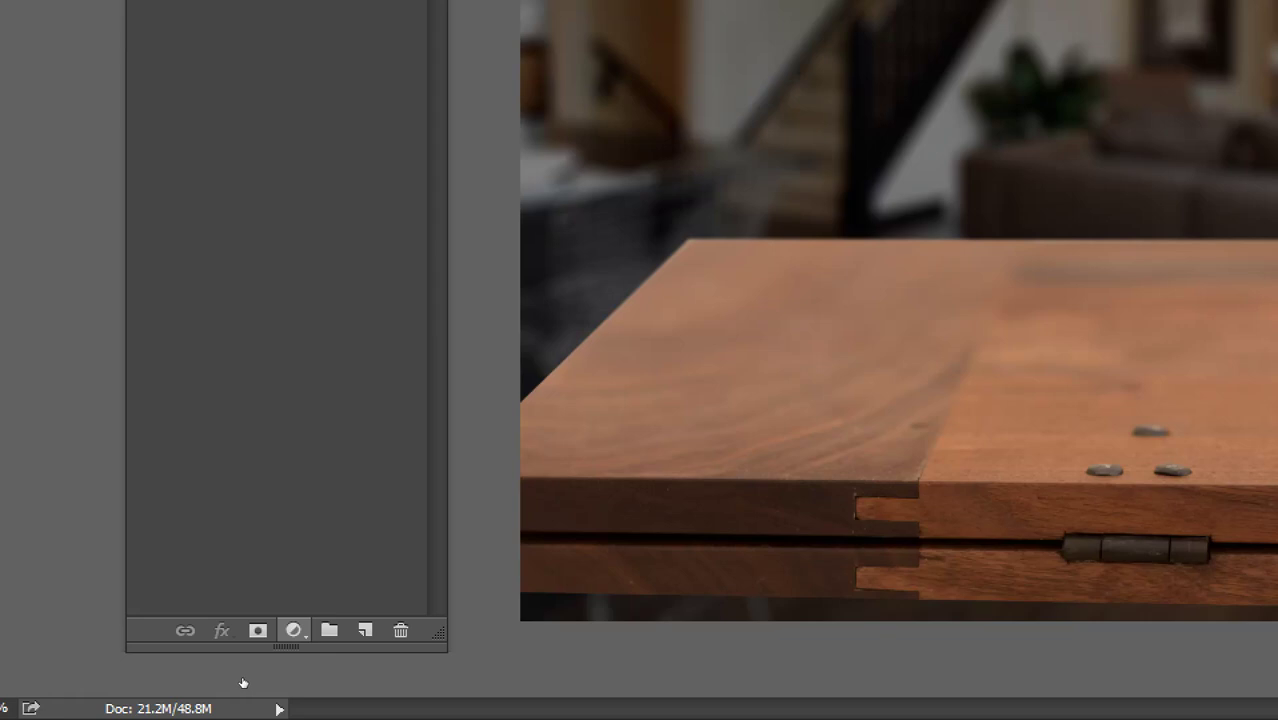
- Add a Black & White adjustment layer and move it to the top of the stack
left_click(293, 630)
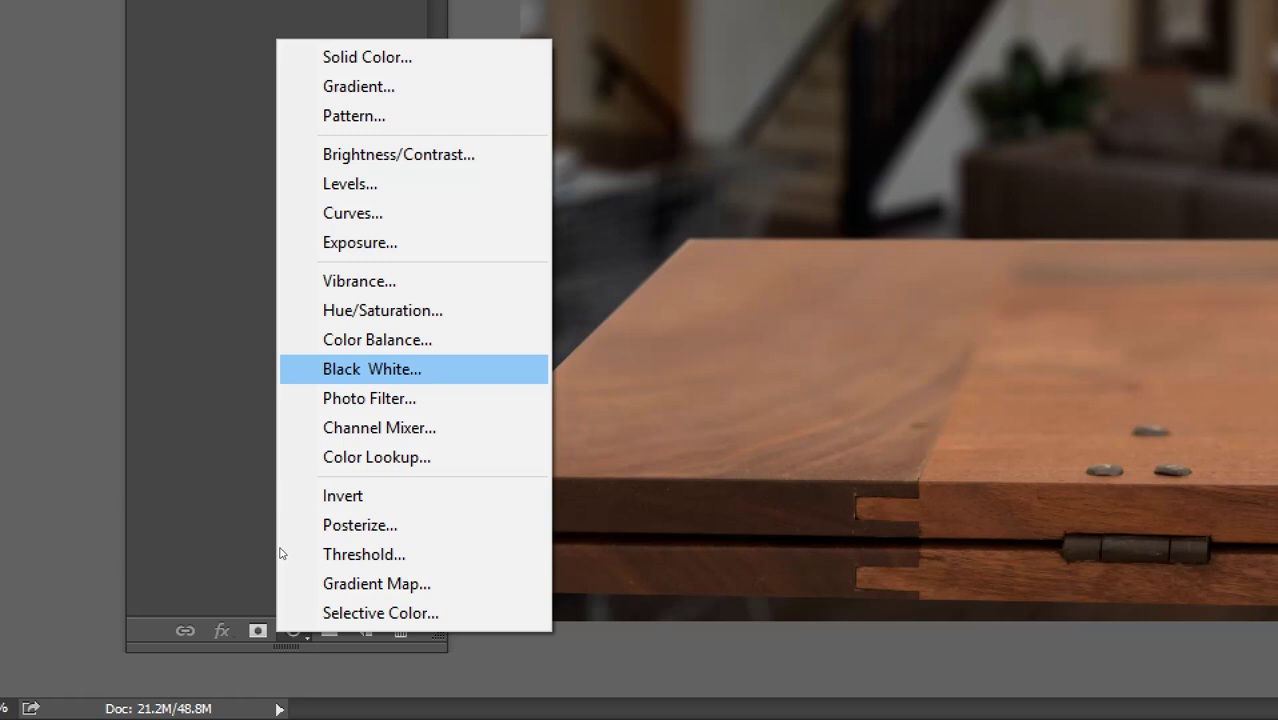
key("Return")
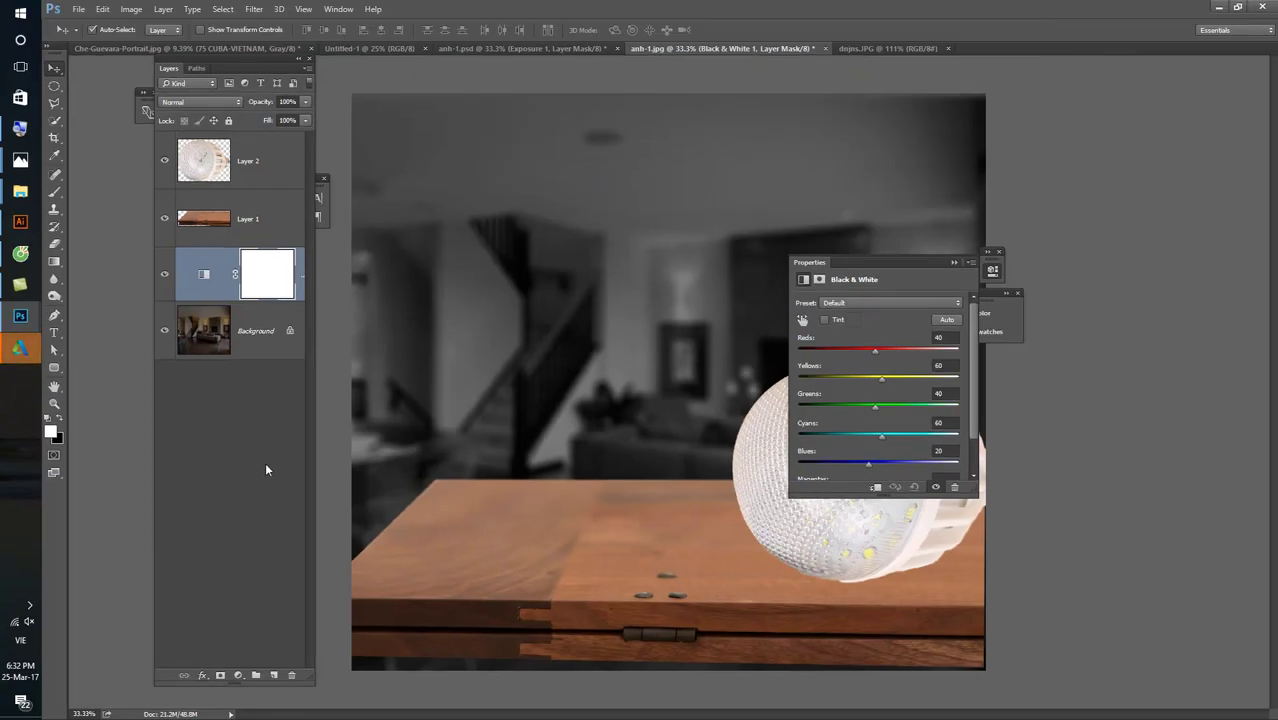
left_click_drag(215, 275, 245, 140)
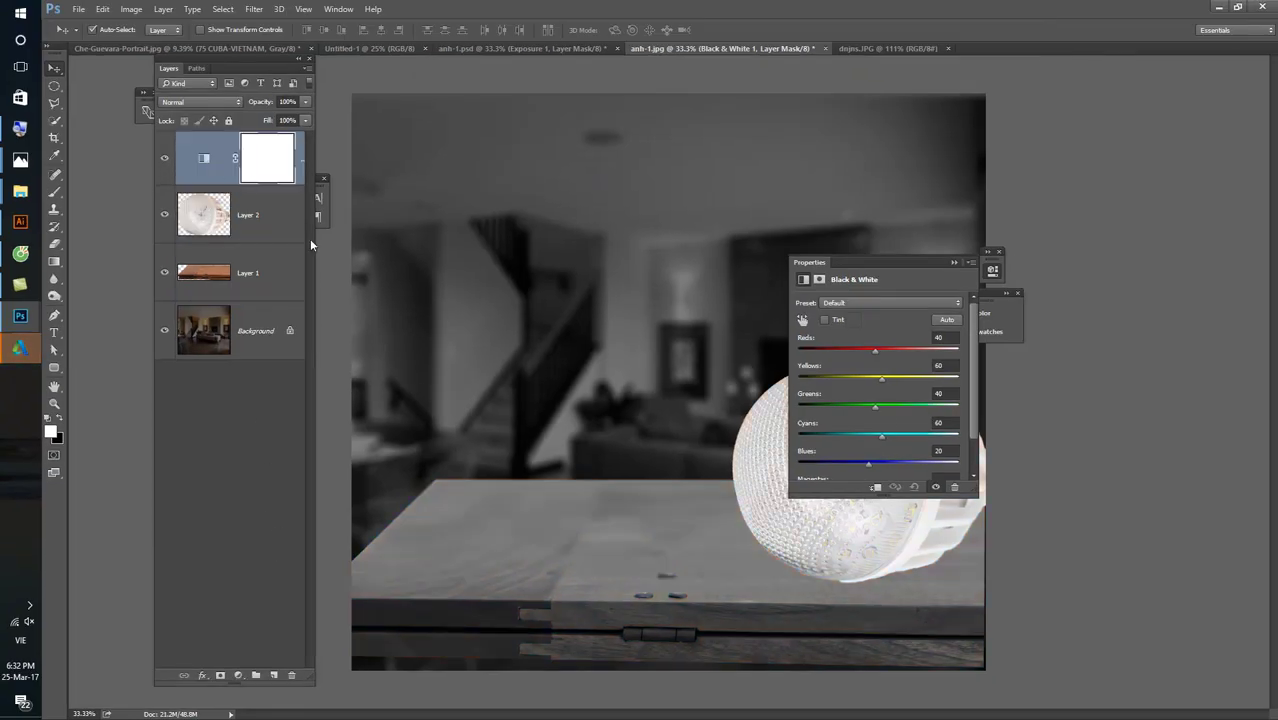
left_click_drag(933, 261, 1161, 188)
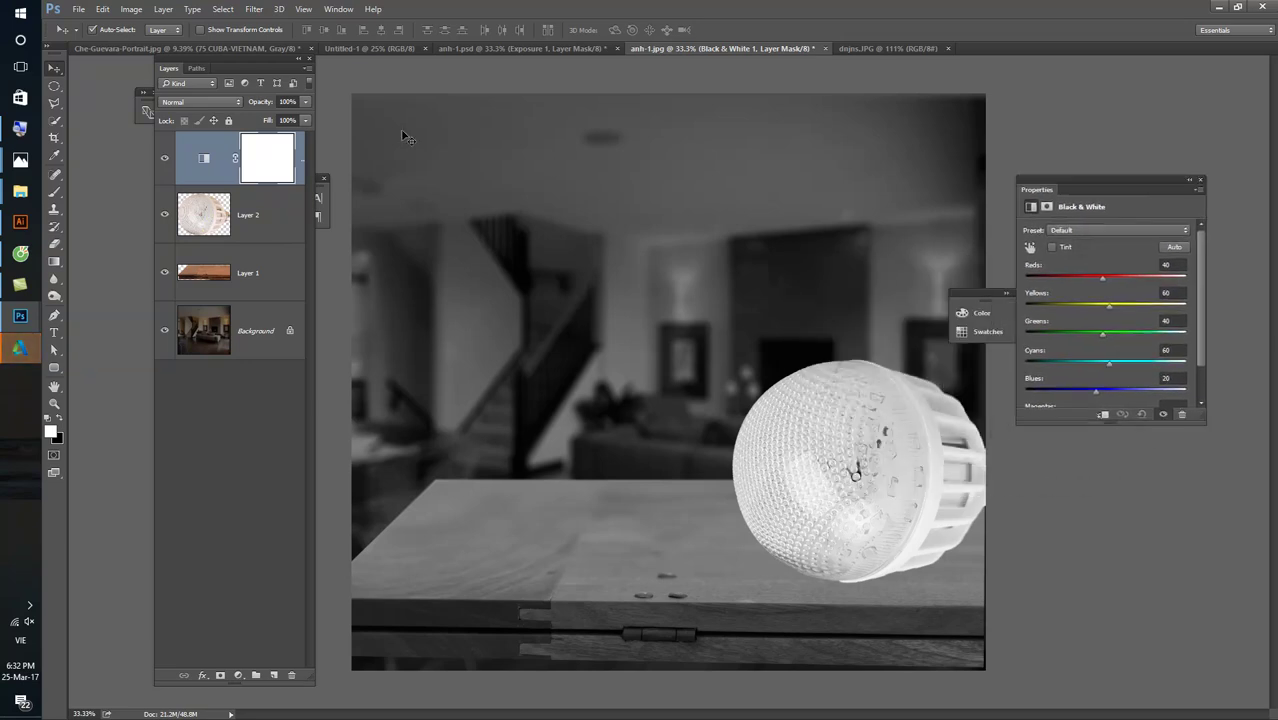
- Try the Black & White layer below the bulb, then return it on top to grey the bulb
left_click(213, 216)
left_click(226, 273)
left_click(222, 306)
left_click(224, 280)
left_click(227, 222)
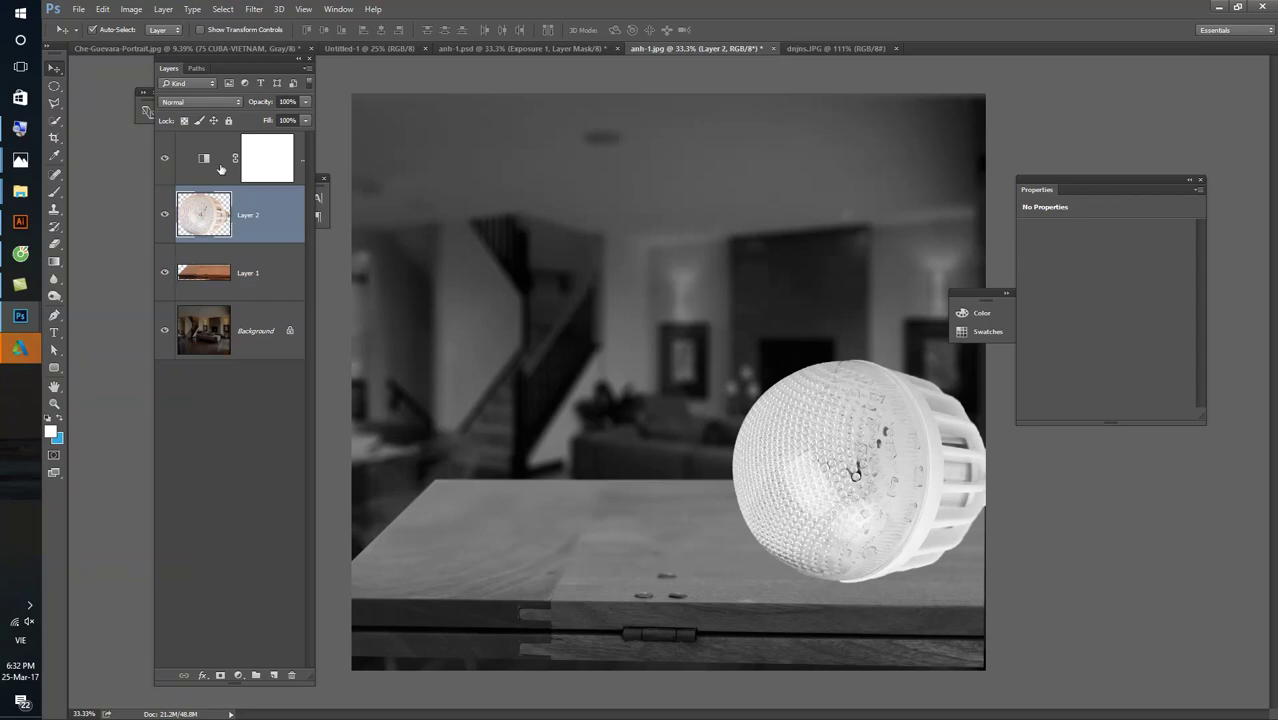
left_click_drag(198, 155, 190, 238)
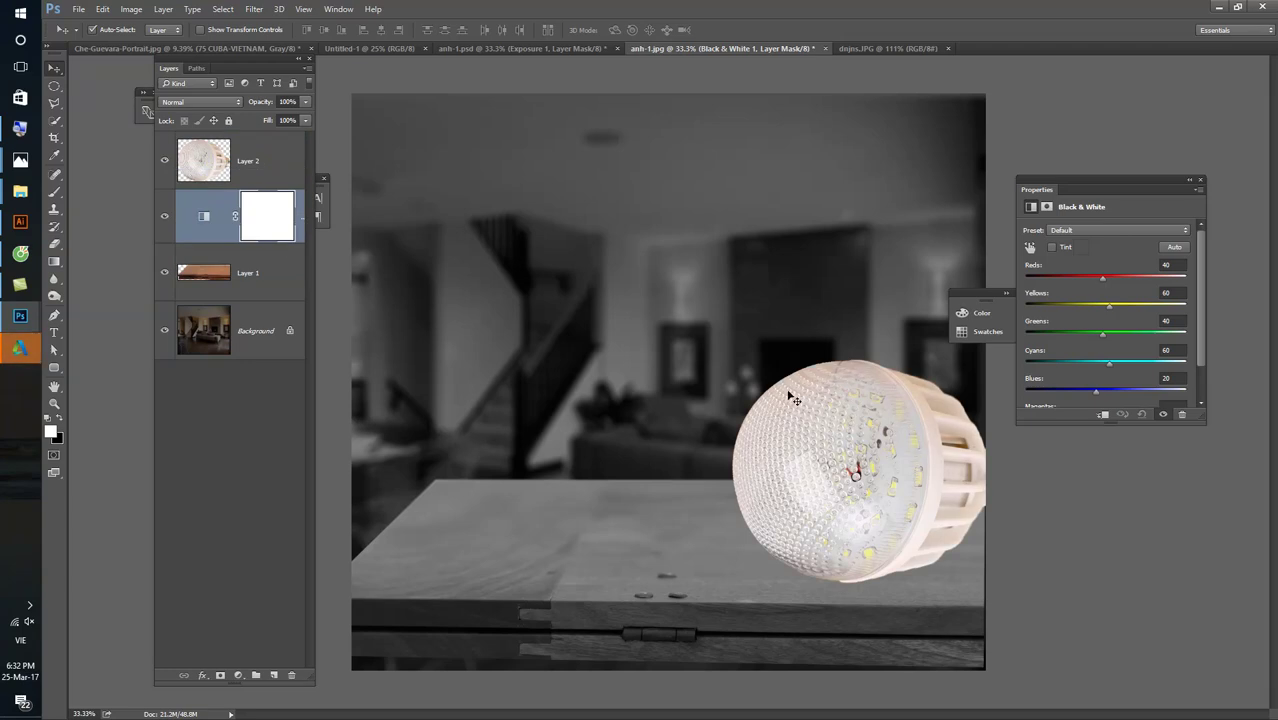
left_click_drag(275, 230, 195, 160)
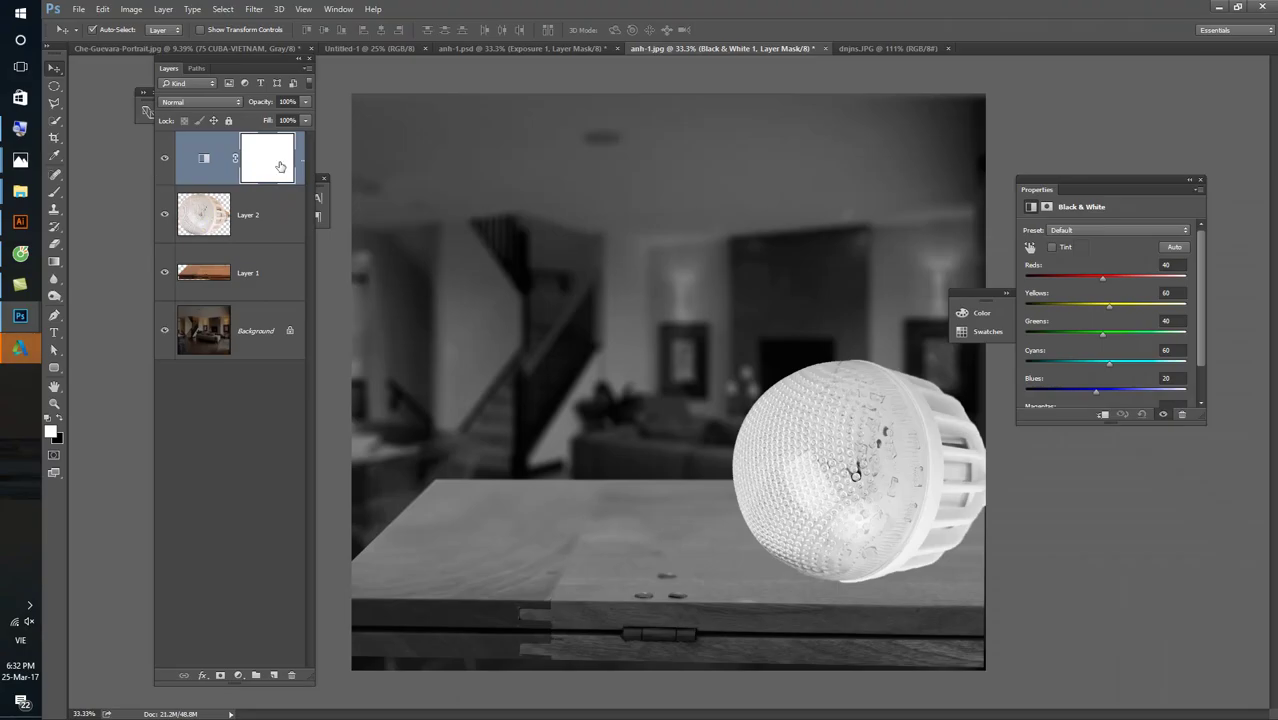
left_click(598, 333)
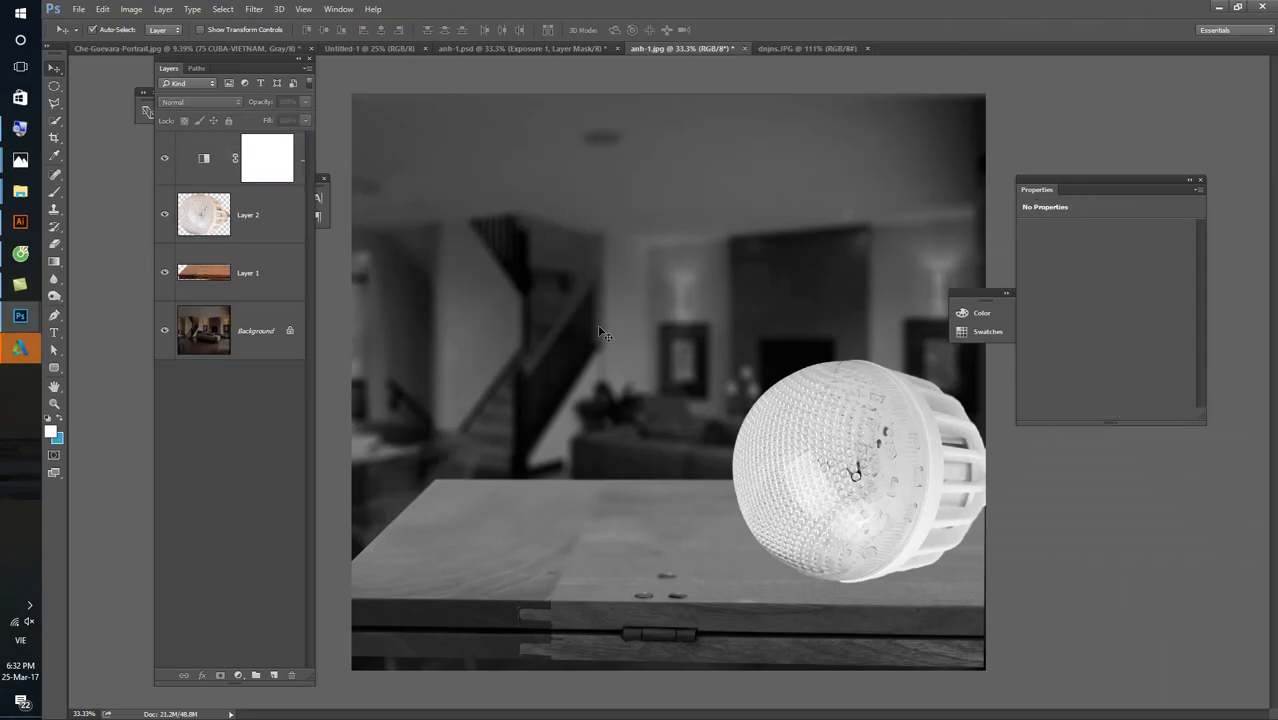
left_click(239, 676)
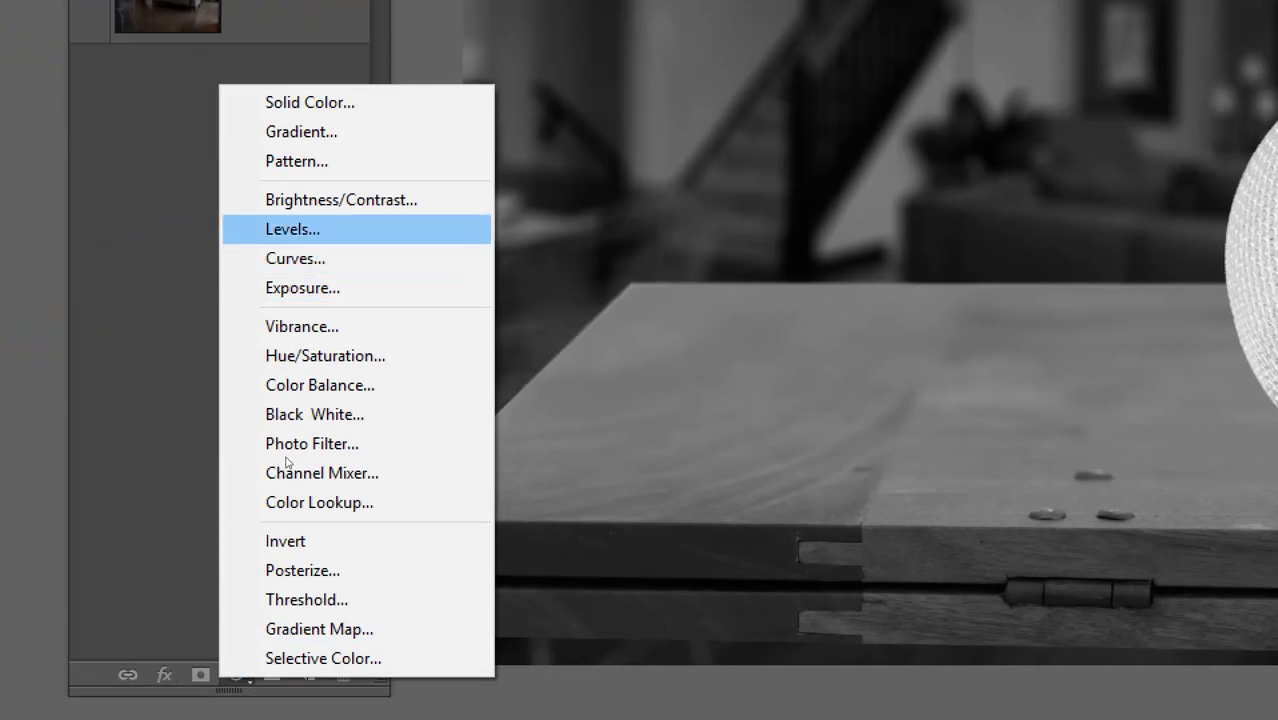
- Add a Levels layer on top with white input 223, midtones 0.92 and deeper black input
left_click(292, 229)
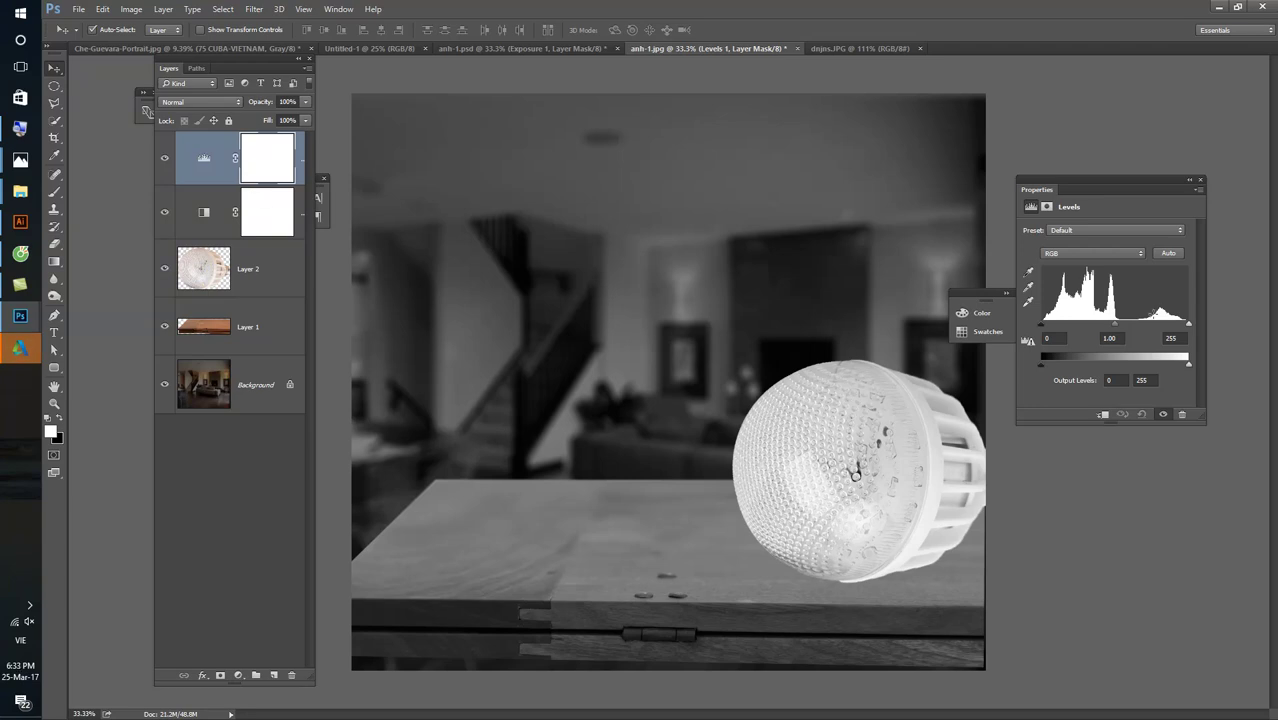
left_click_drag(1188, 324, 1170, 324)
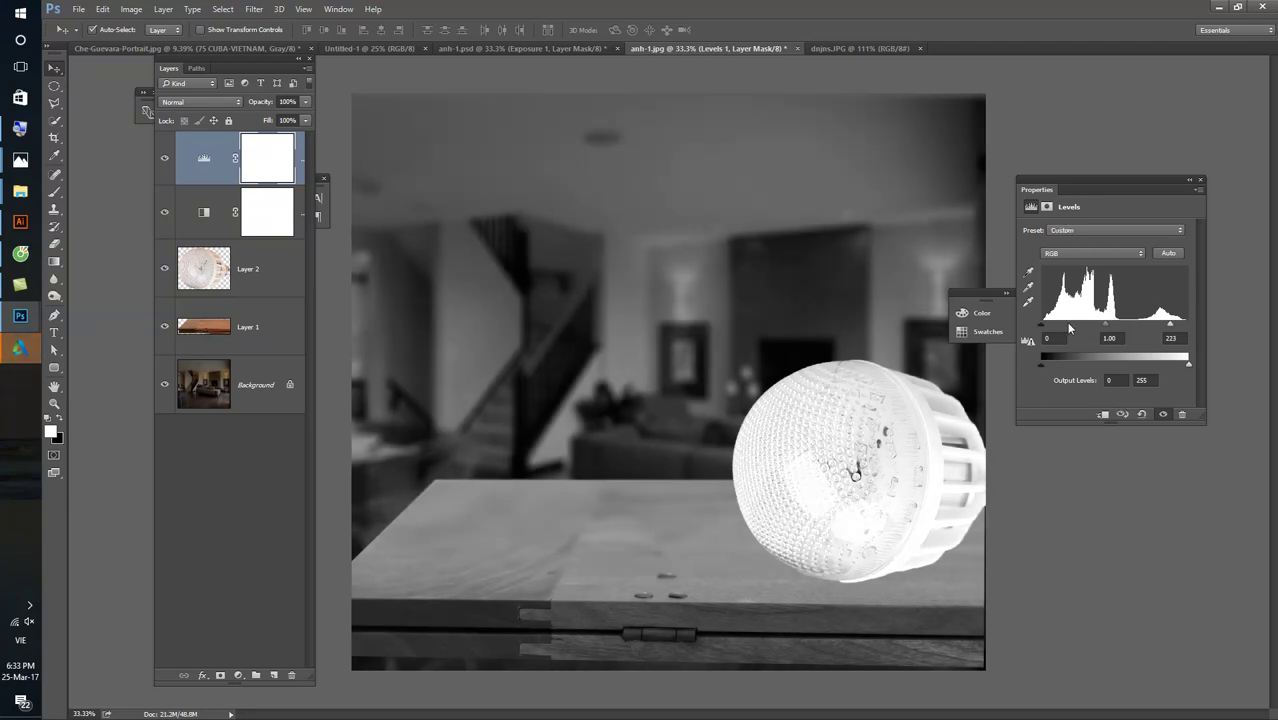
mouse_move(1043, 324)
left_mouse_down()
mouse_move(1160, 330)
mouse_move(1116, 334)
left_mouse_up()
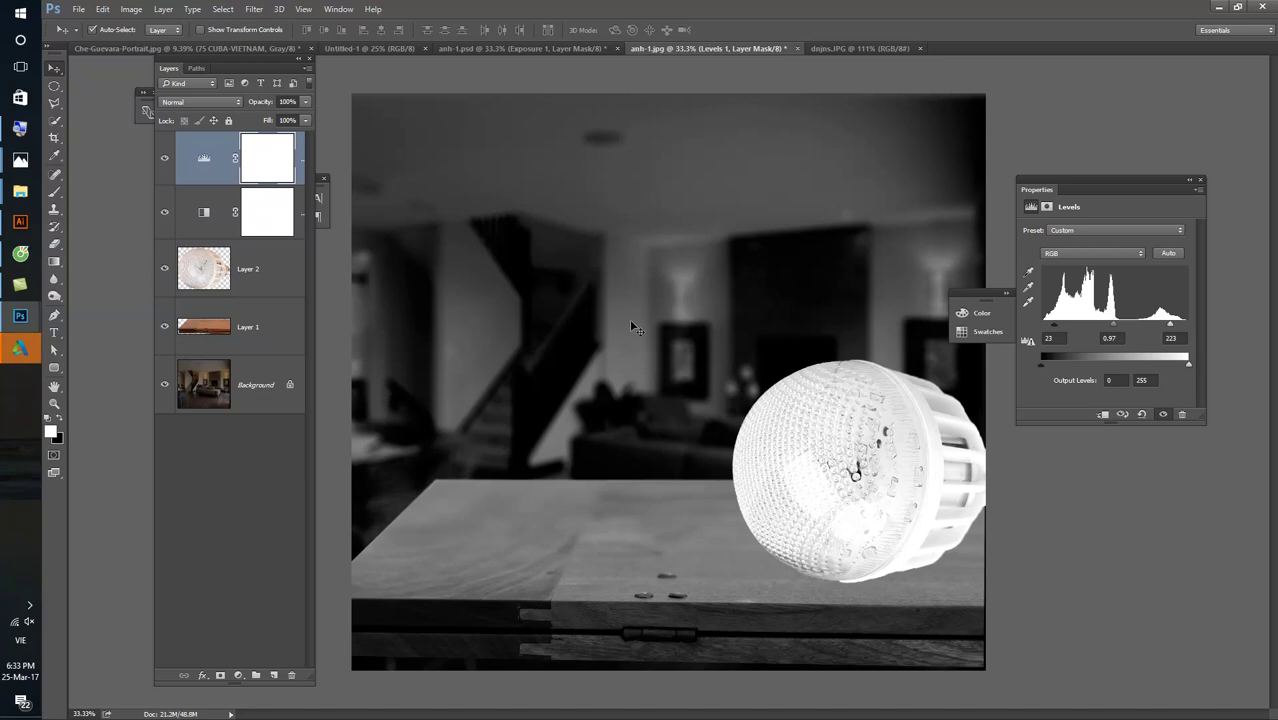
left_click(164, 158)
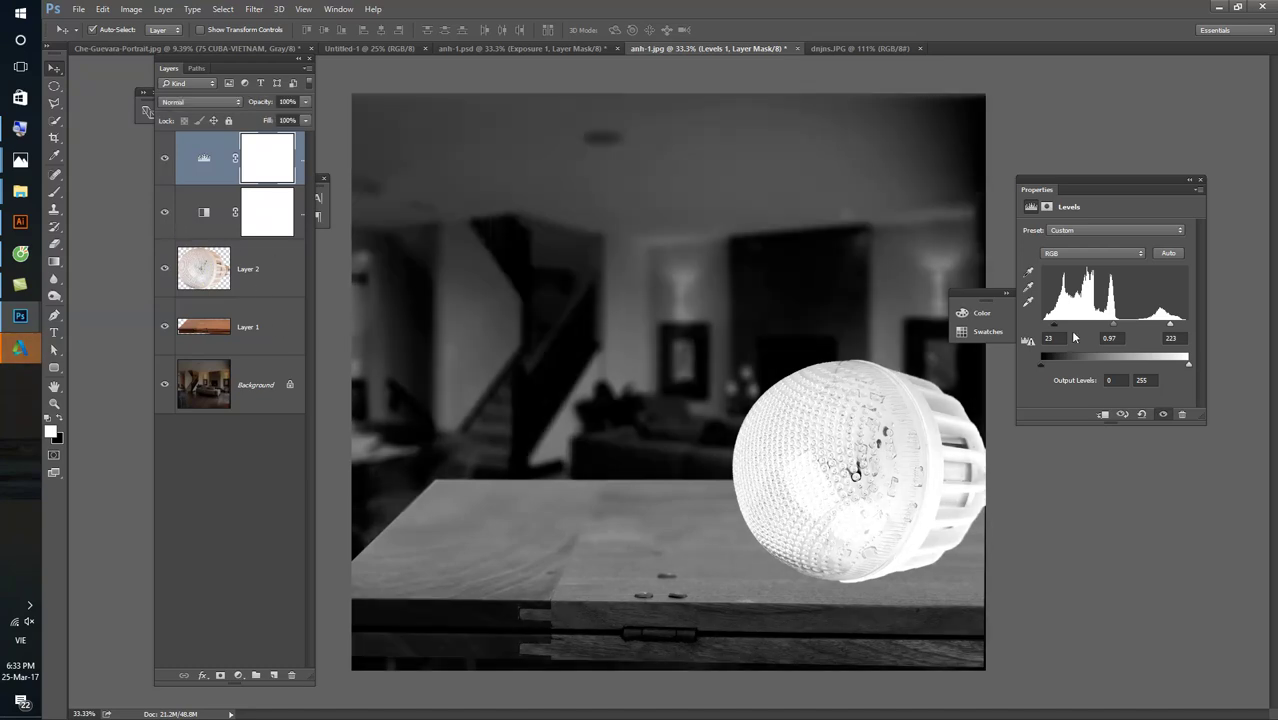
left_click_drag(1118, 328, 1117, 328)
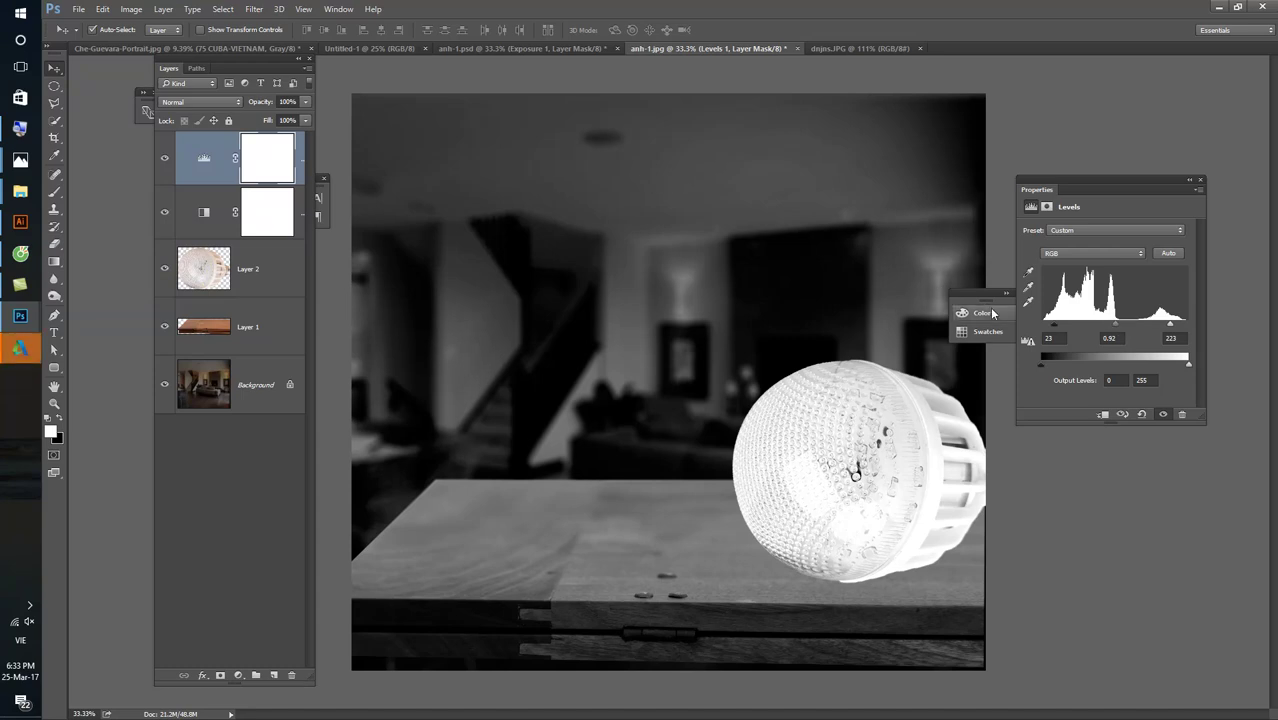
mouse_move(1054, 326)
left_mouse_down()
mouse_move(1093, 326)
mouse_move(1043, 326)
mouse_move(1147, 326)
mouse_move(1043, 326)
left_mouse_up()
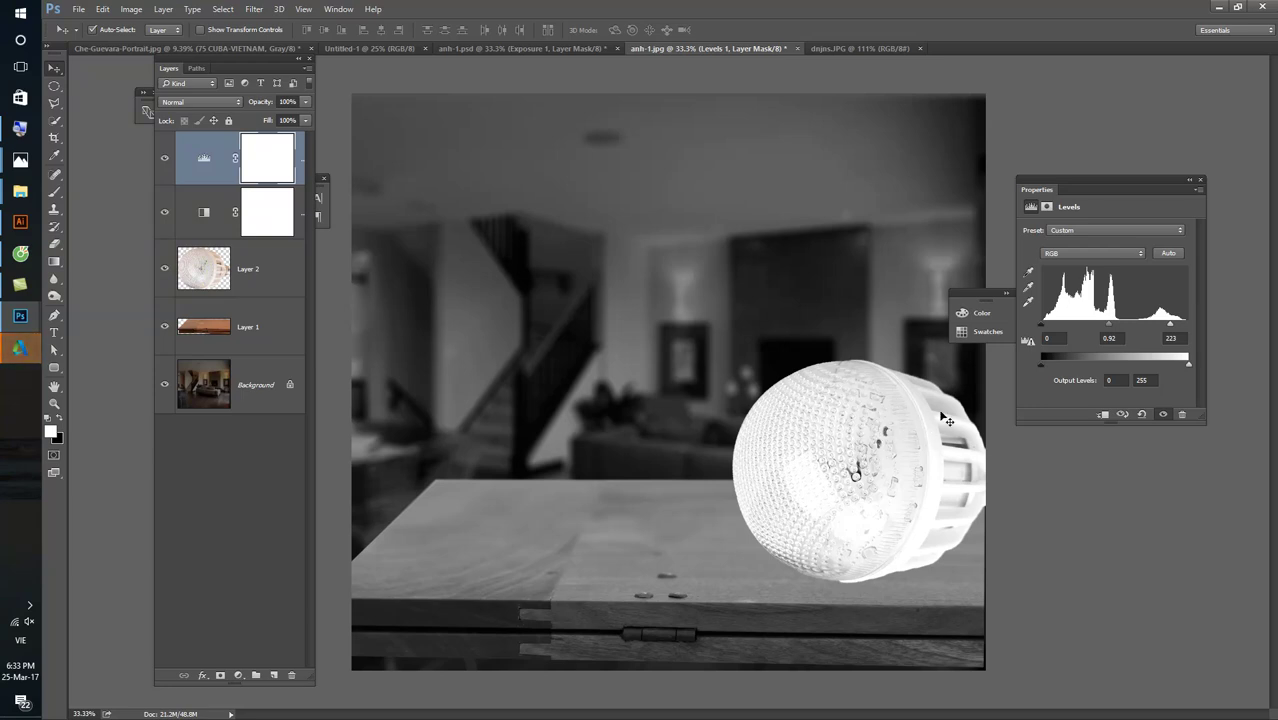
left_click(916, 471)
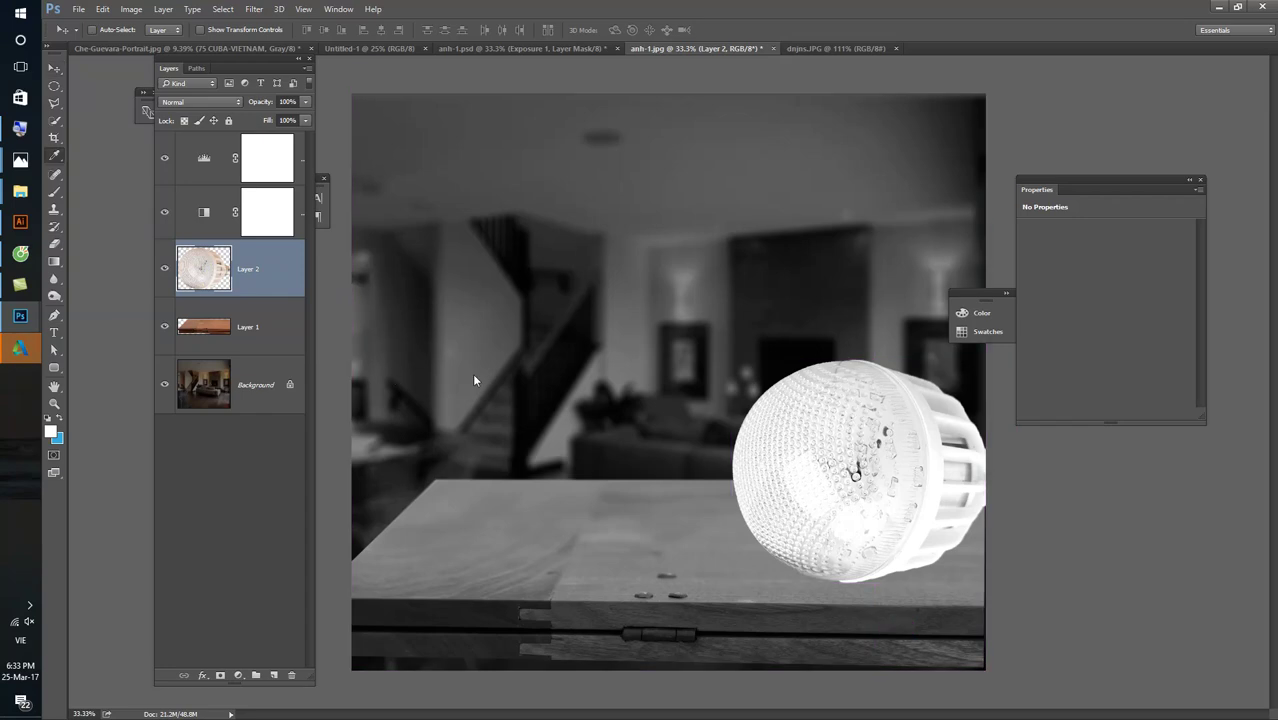
- Apply Levels directly to the bulb layer, raising the black input for more contrast
key("ctrl+l")
left_click_drag(1008, 382, 1123, 382)
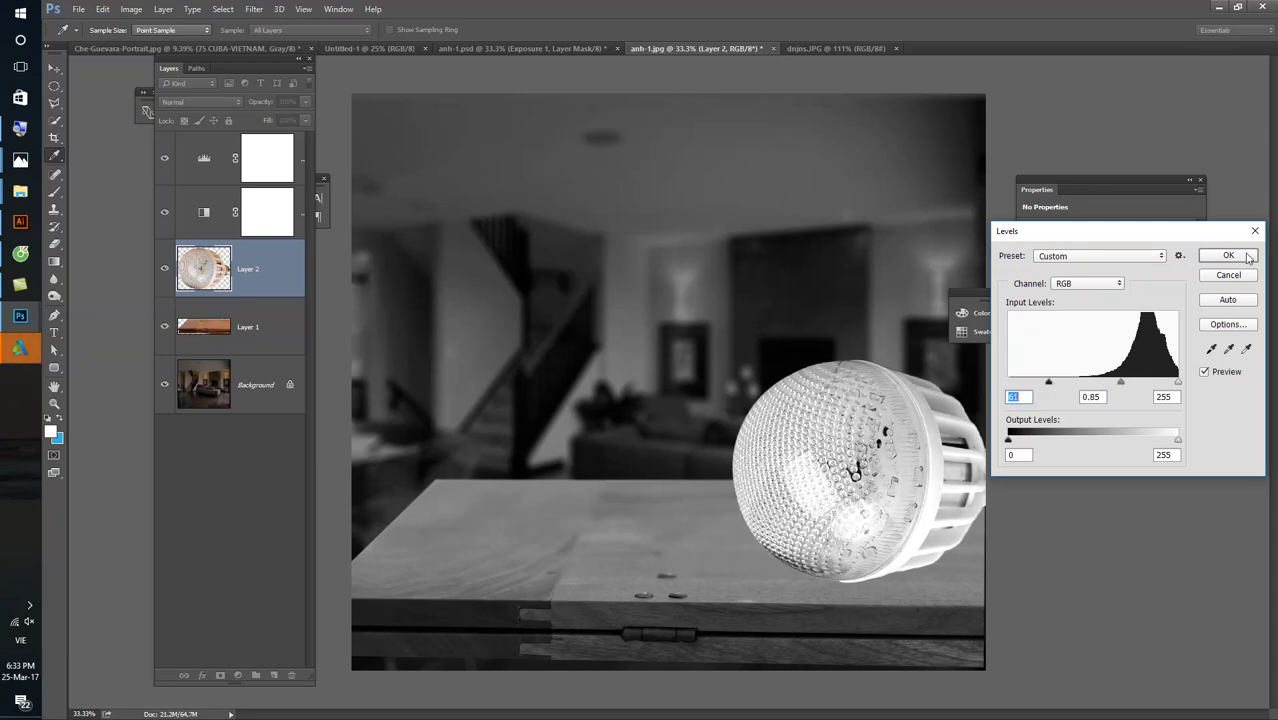
left_click(1240, 258)
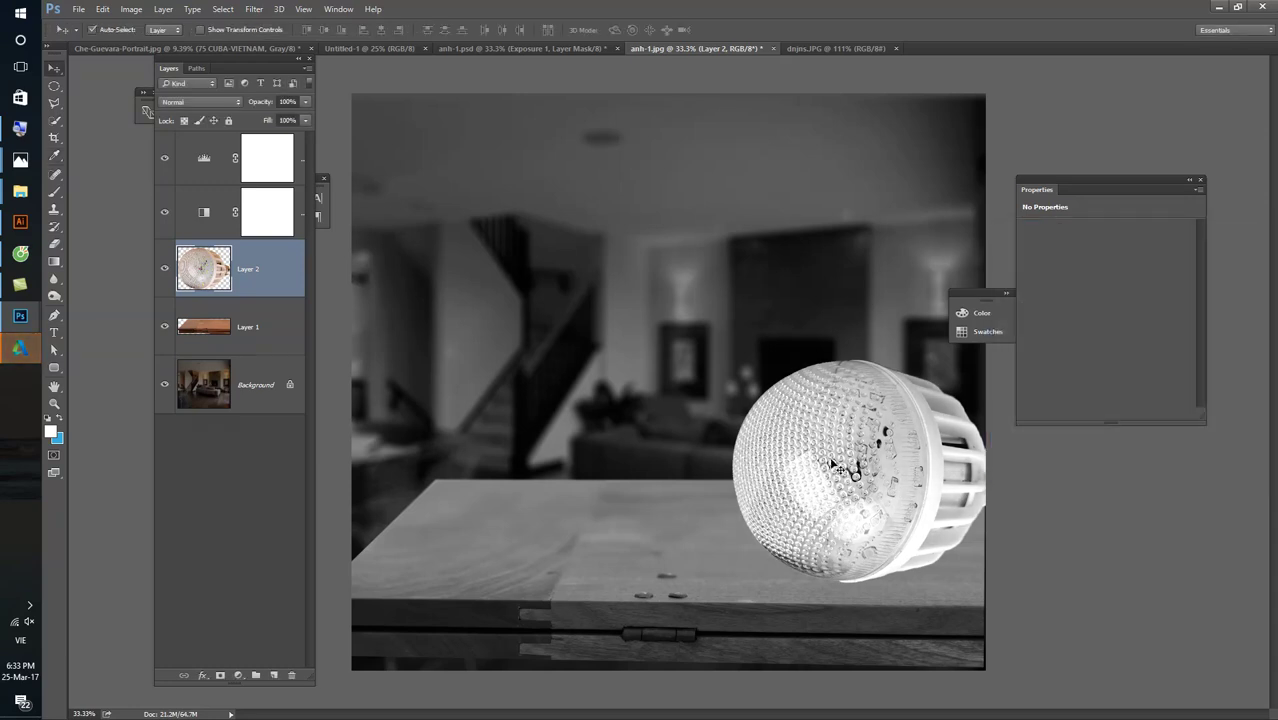
- Hide the Levels and Black & White adjustments and apply Auto Tone to brighten the bulb
left_click(164, 158)
left_click(162, 213)
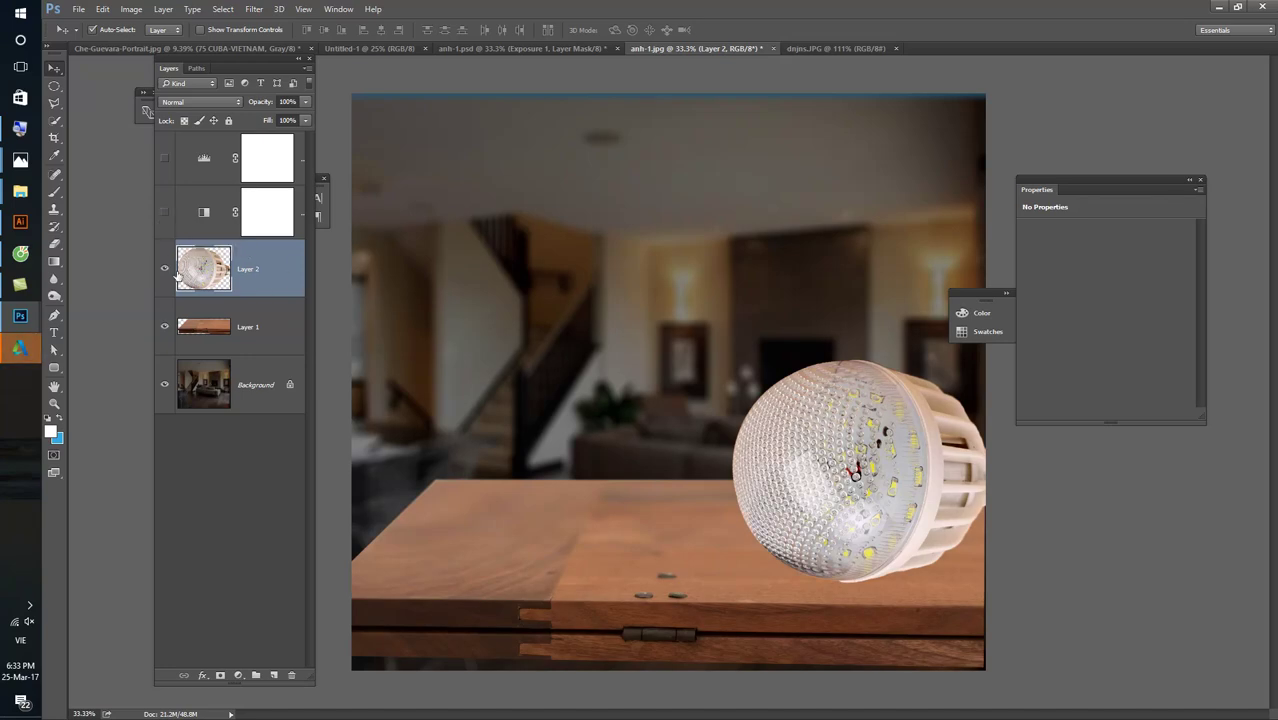
key("ctrl+shift+l")
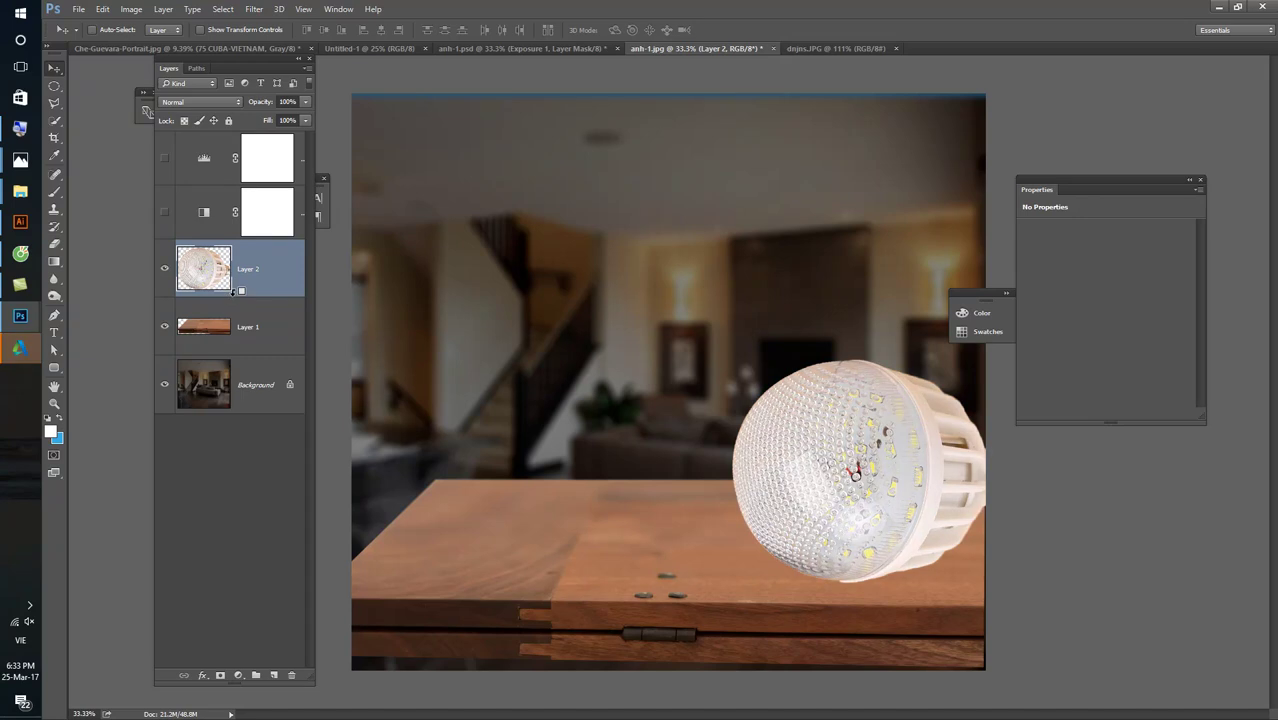
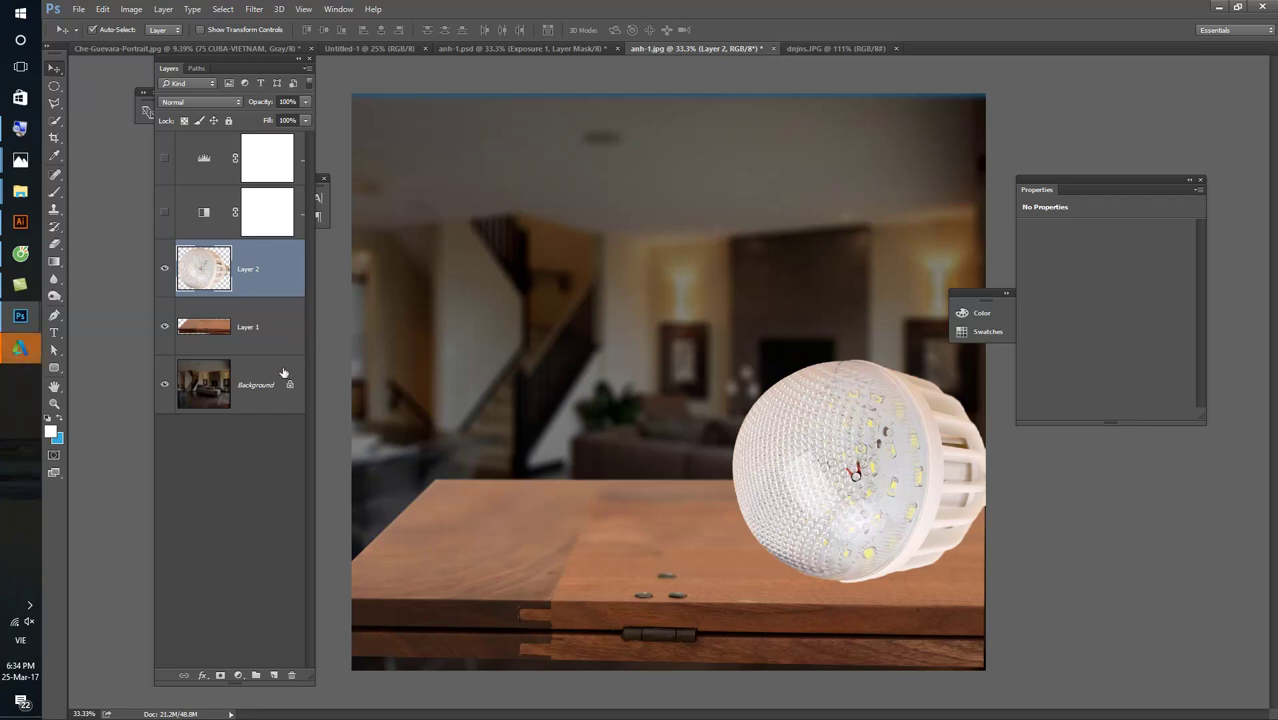
- Try merging the bulb, table and background layers and applying Levels, then cancel and undo the merge
left_click(256, 394, "shift")
key("ctrl+e")
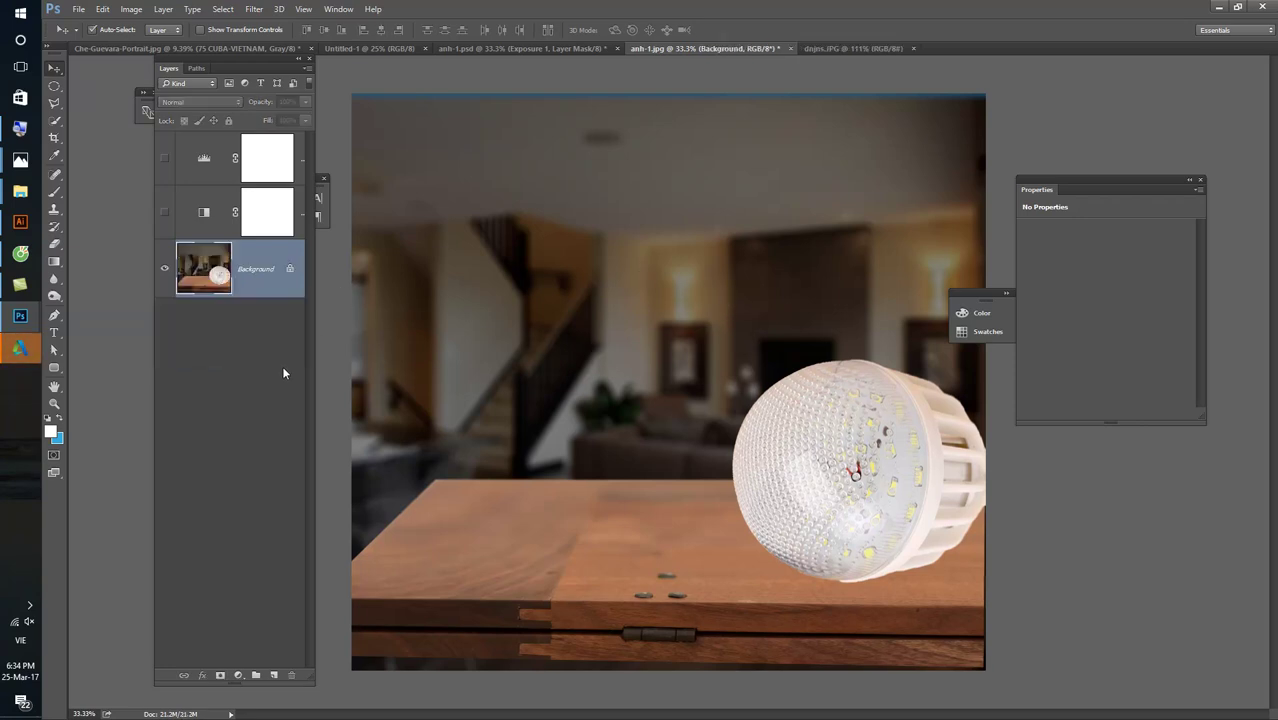
key("ctrl+shift+u")
key("ctrl+l")
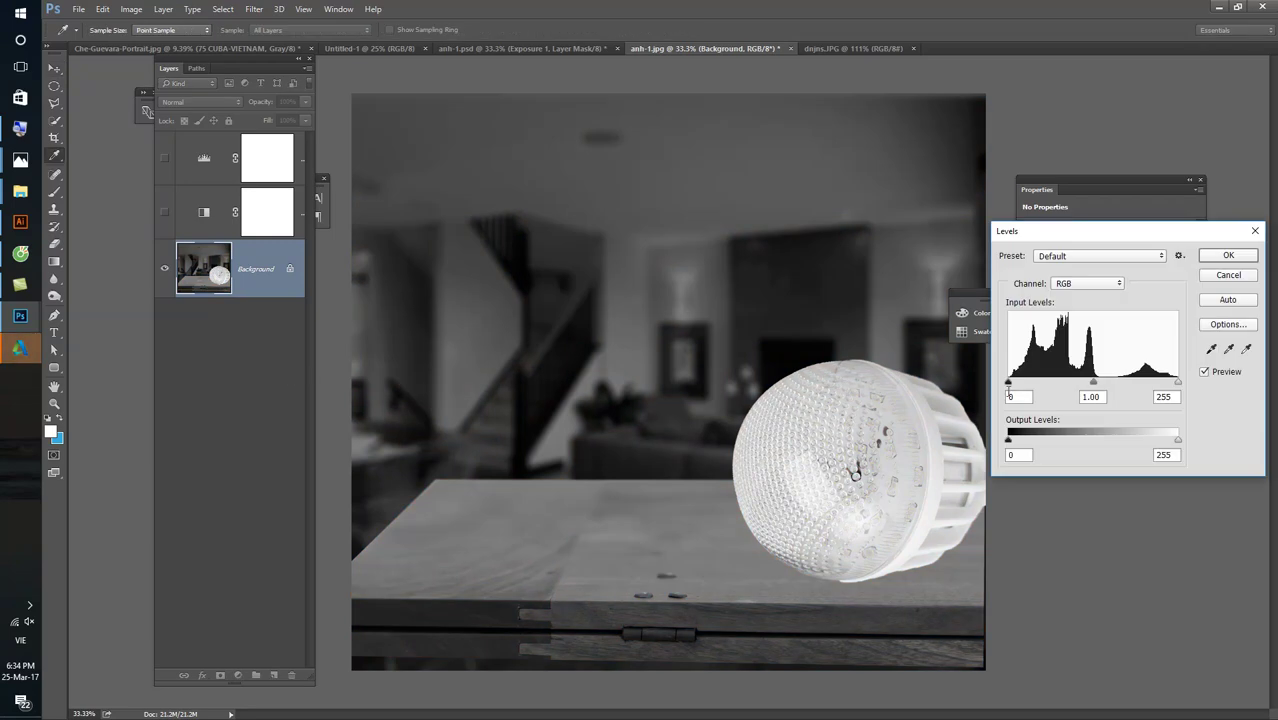
left_click_drag(1009, 383, 1088, 383)
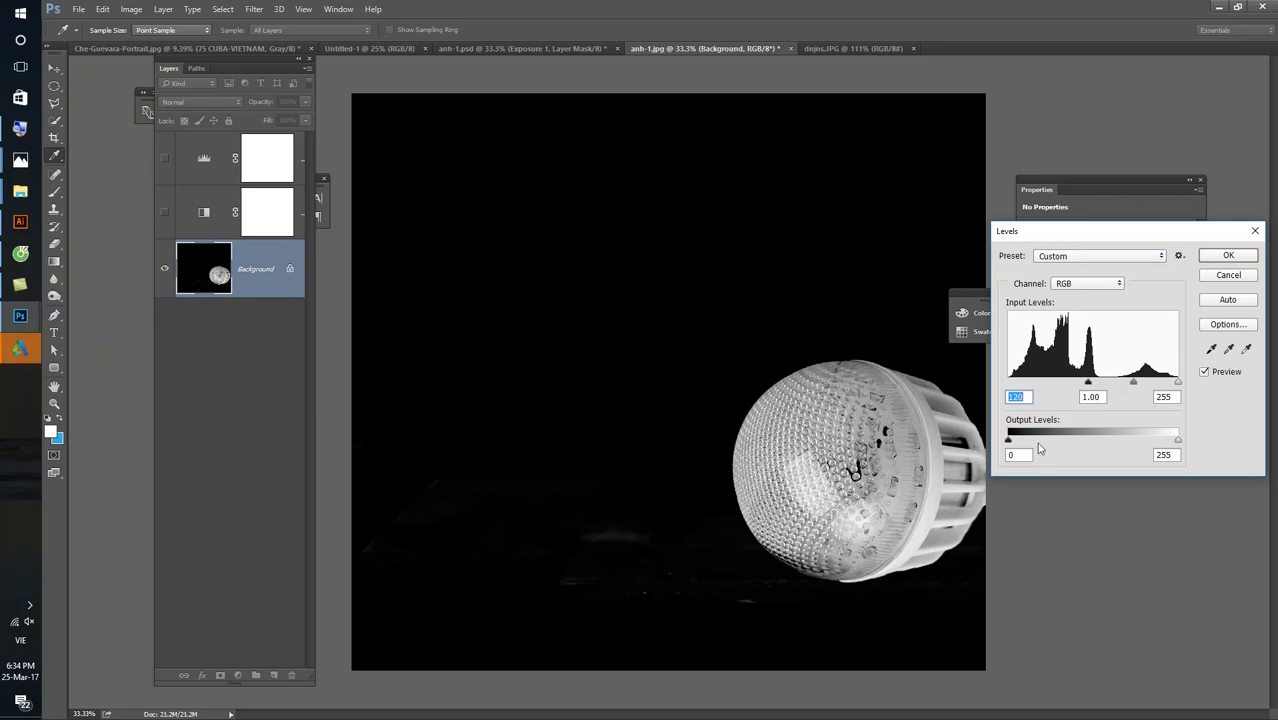
left_click(1228, 275)
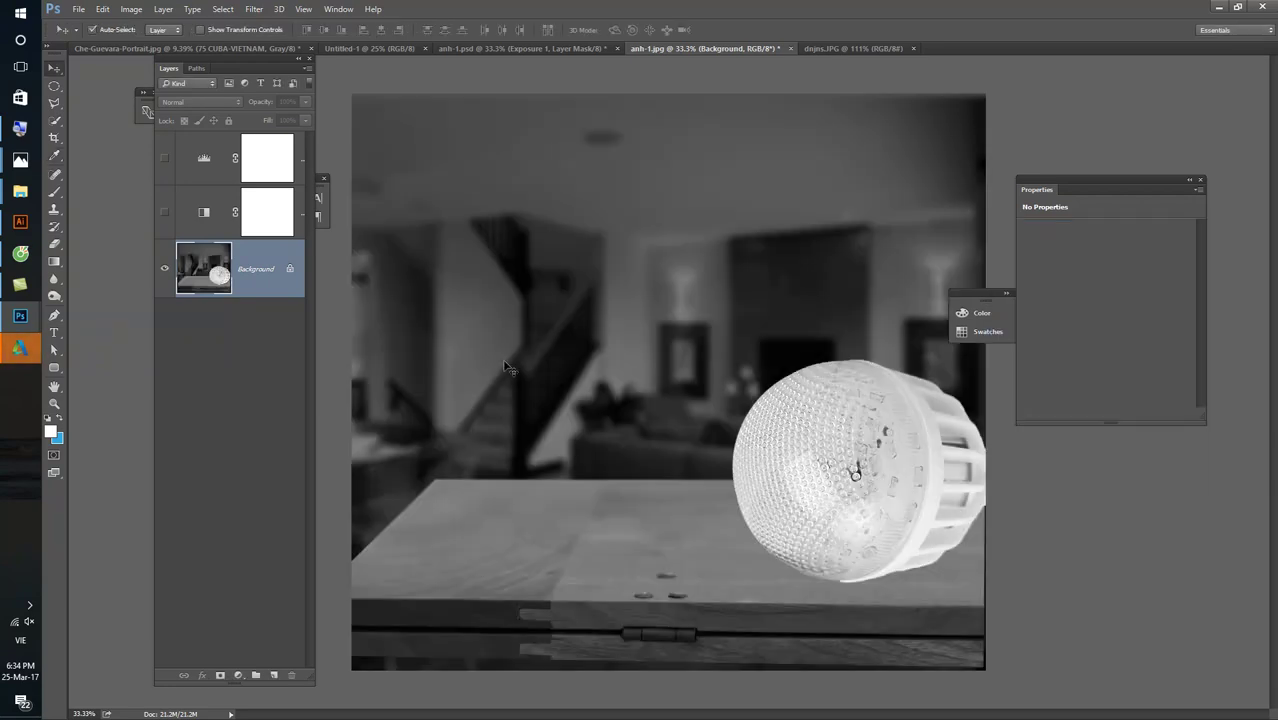
key("ctrl+alt+z")
key("ctrl+alt+z")
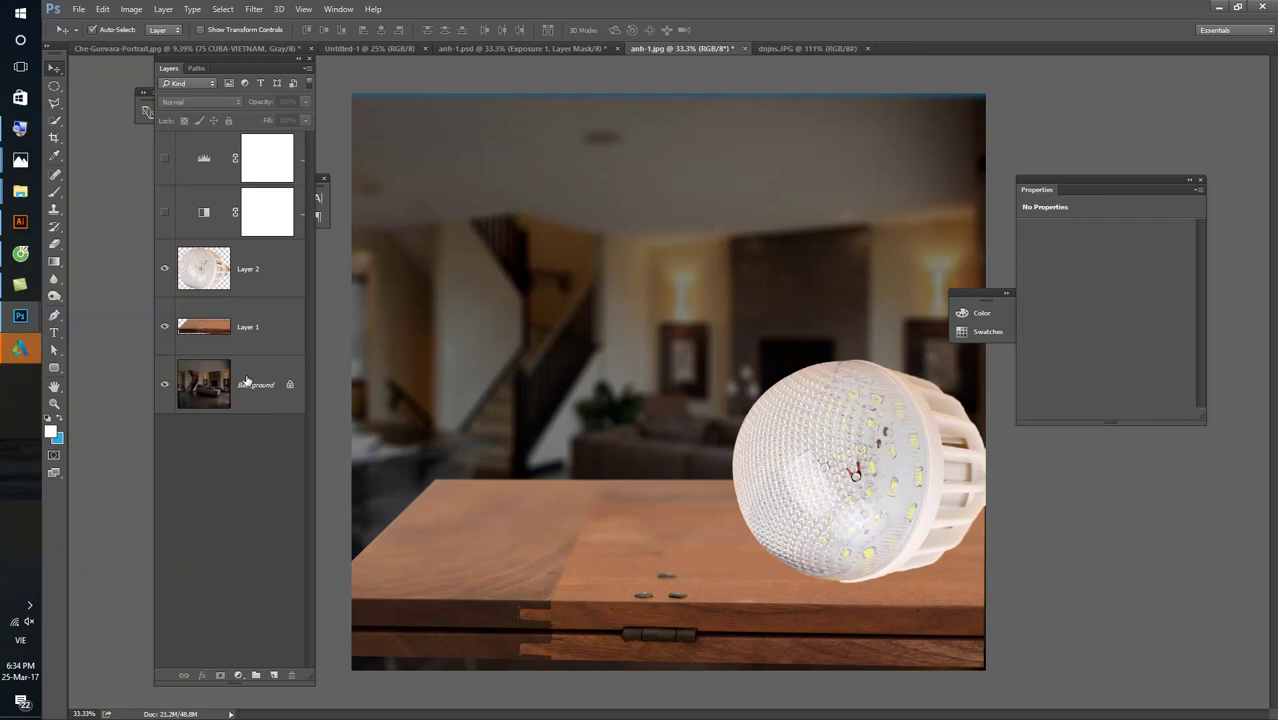
- Darken Layer 2's bulb shadows with Levels (black input ~83) and show both adjustment layers
left_click(253, 260)
key("ctrl+l")
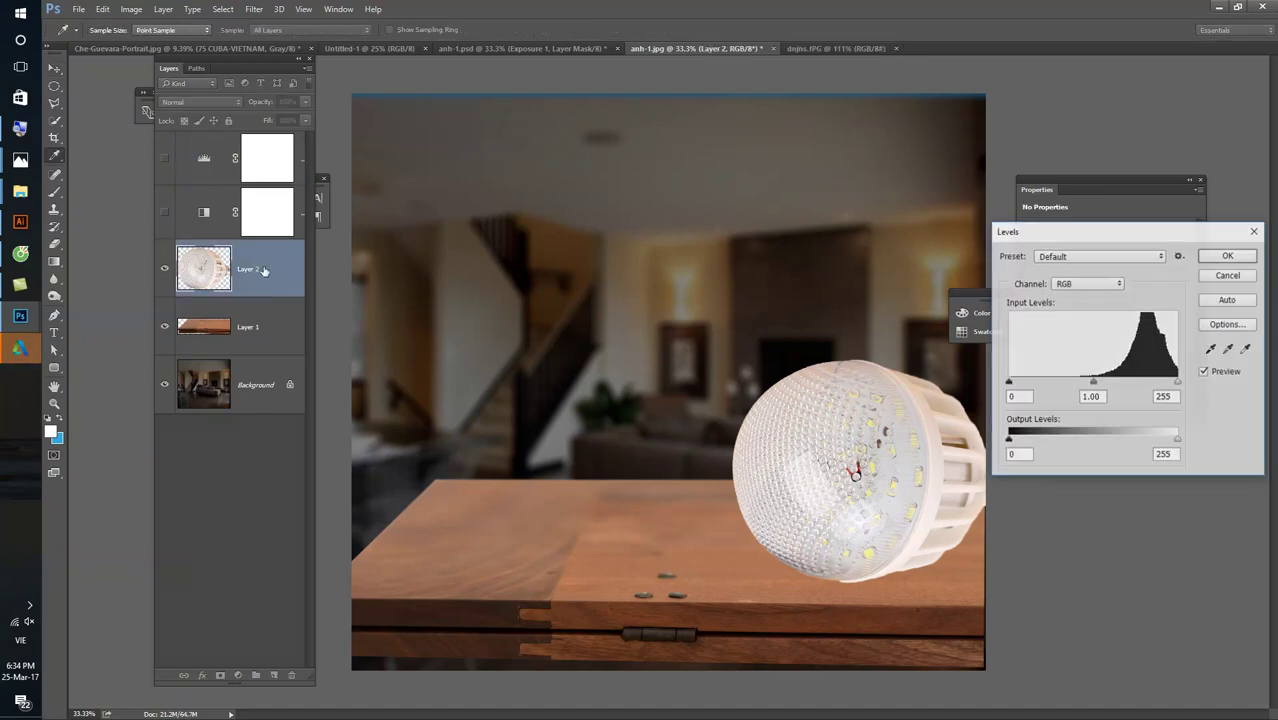
mouse_move(1008, 382)
left_mouse_down()
mouse_move(1130, 384)
mouse_move(1063, 382)
left_mouse_up()
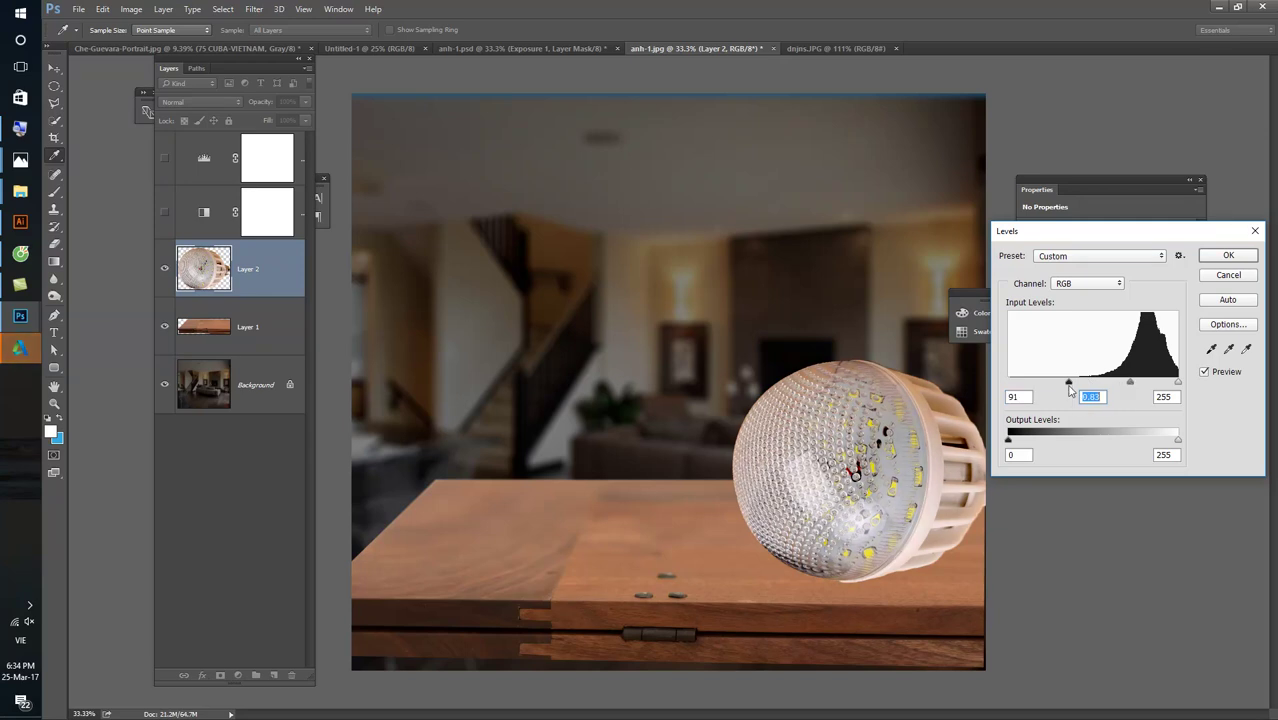
left_click(1229, 256)
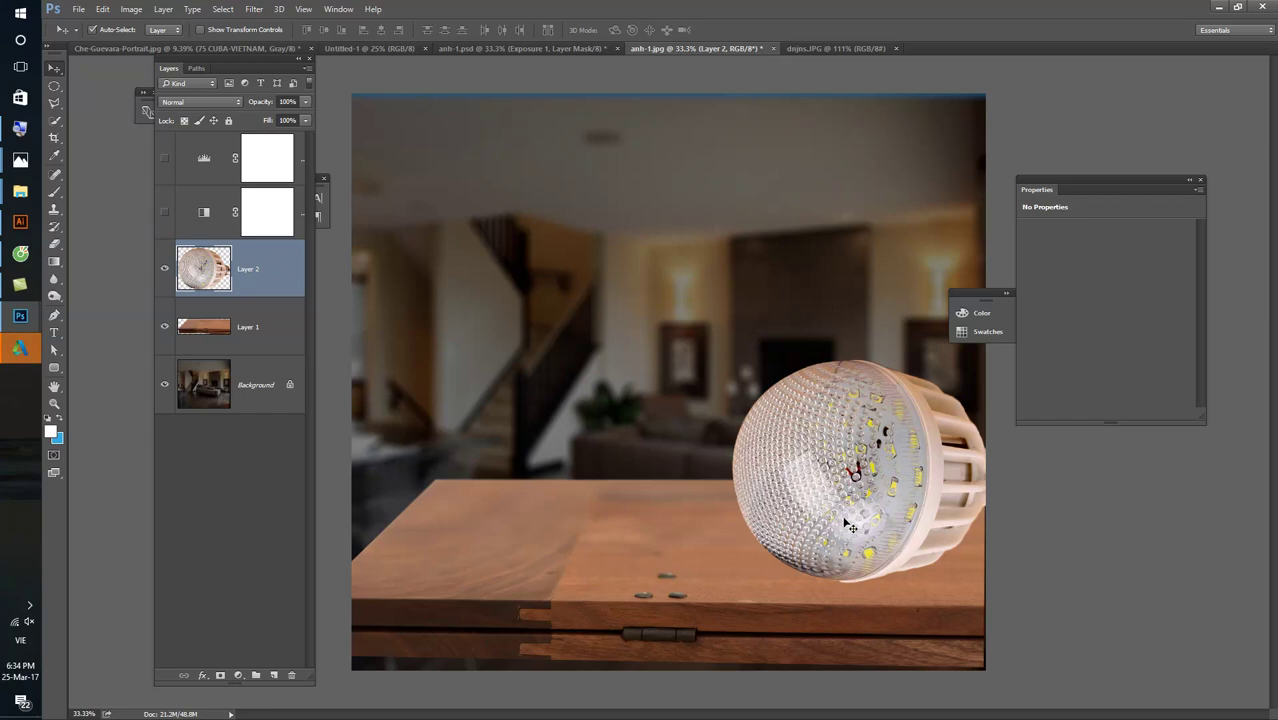
left_click(165, 215)
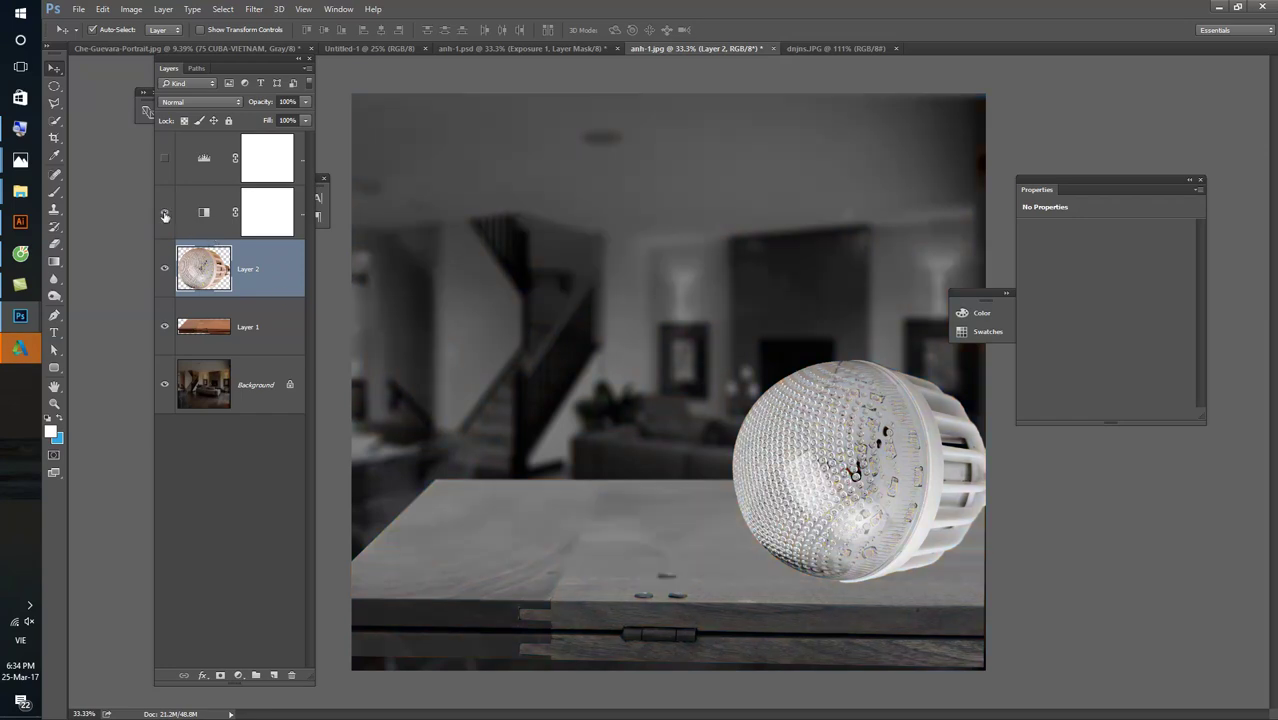
left_click(166, 160)
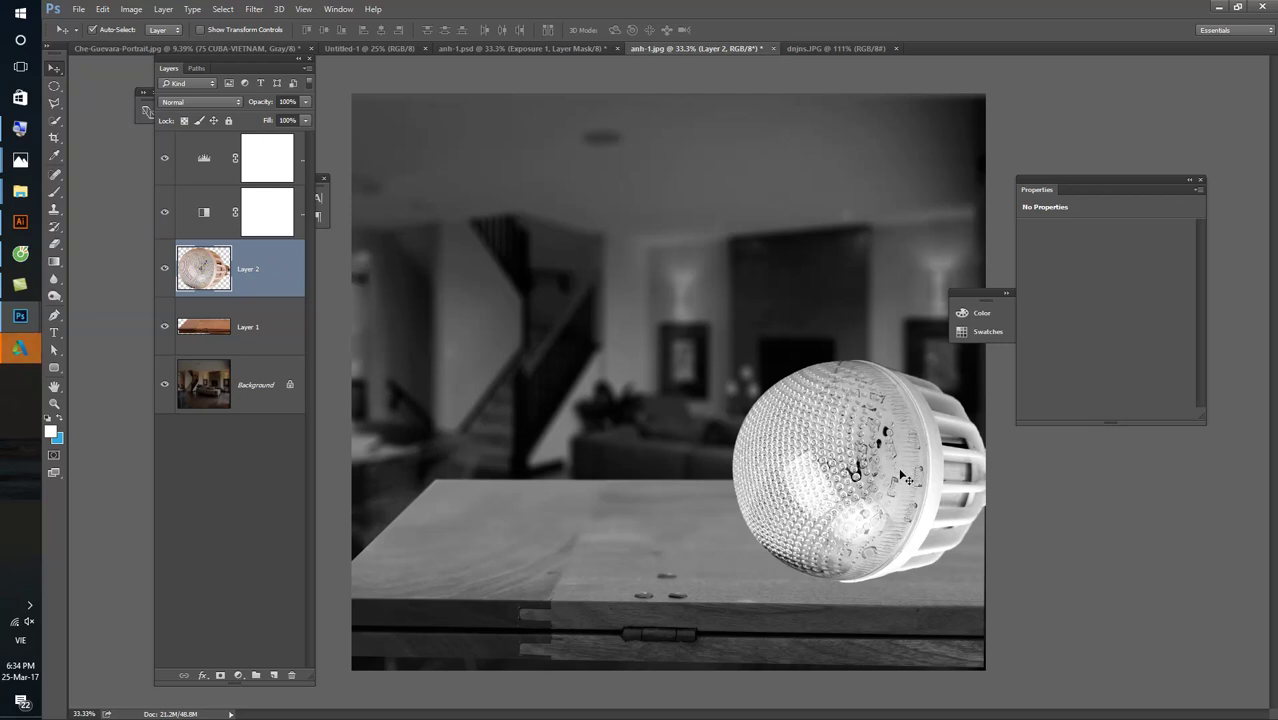
- Group the black-and-white and top adjustment layers as 'den trang', then hide the group
left_click(258, 228)
left_click(257, 162, "shift")
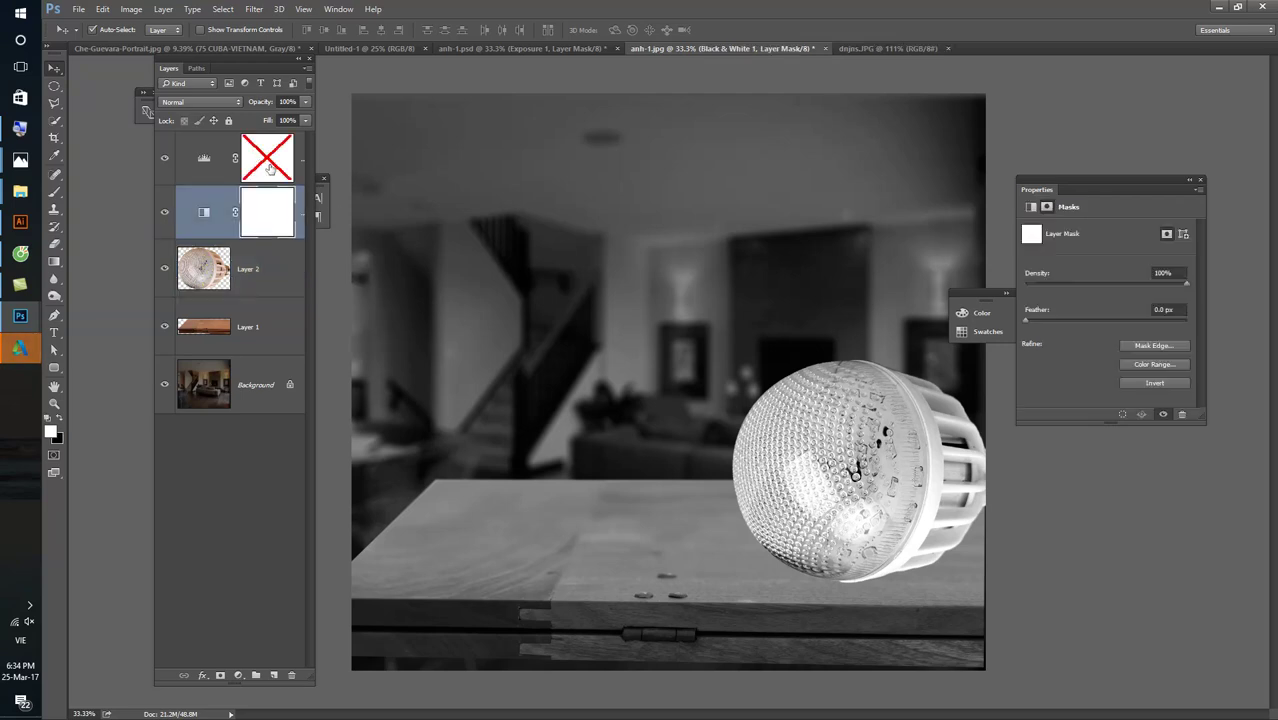
left_click(212, 160, "shift")
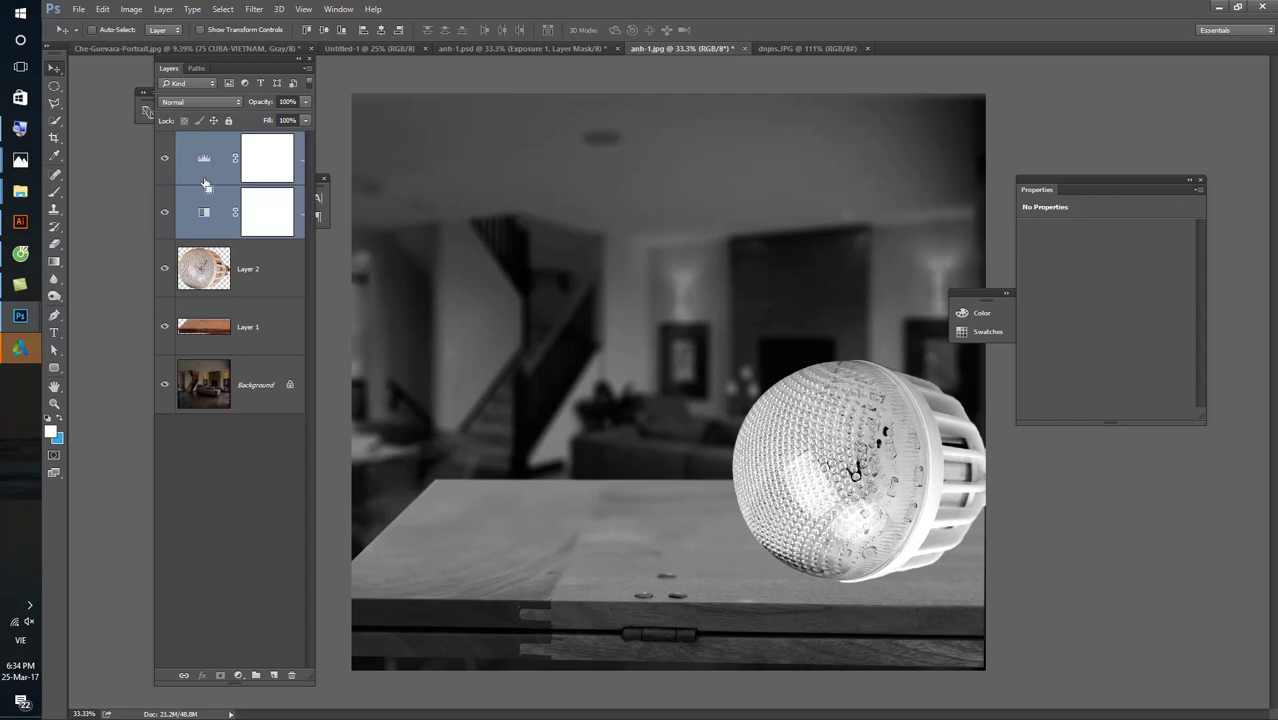
key("ctrl+g")
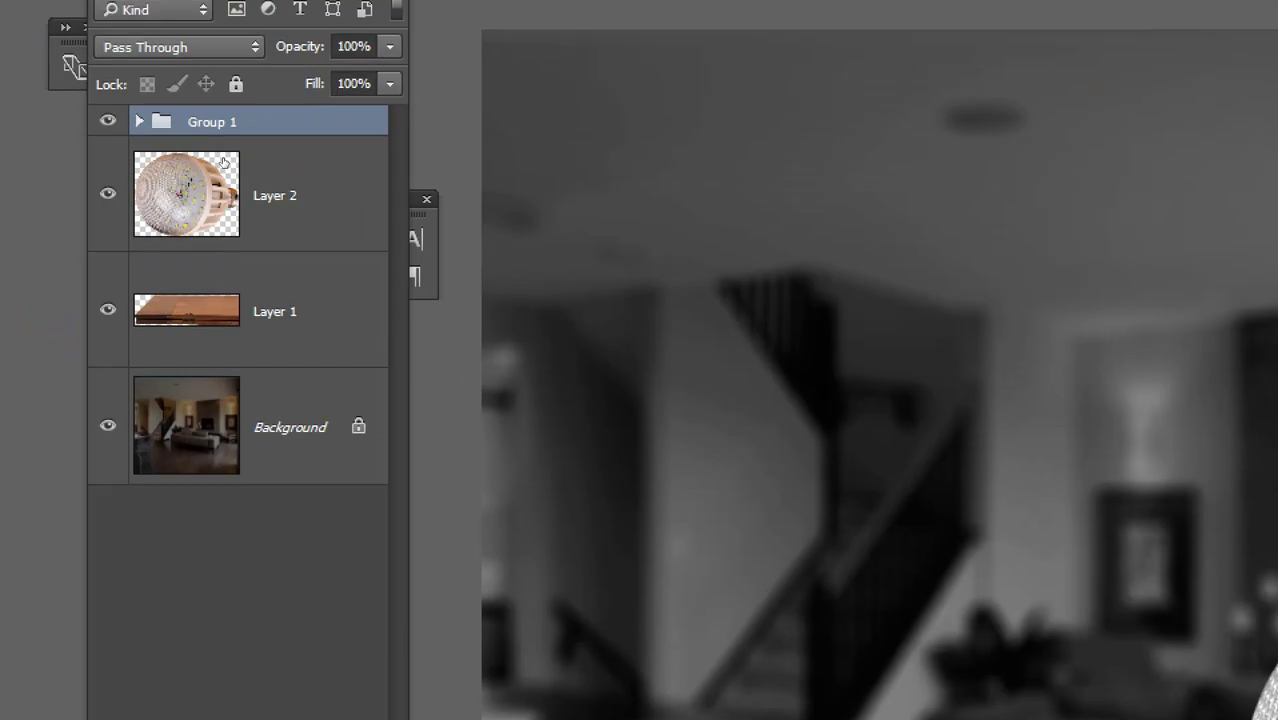
double_click(212, 121)
type("den ")
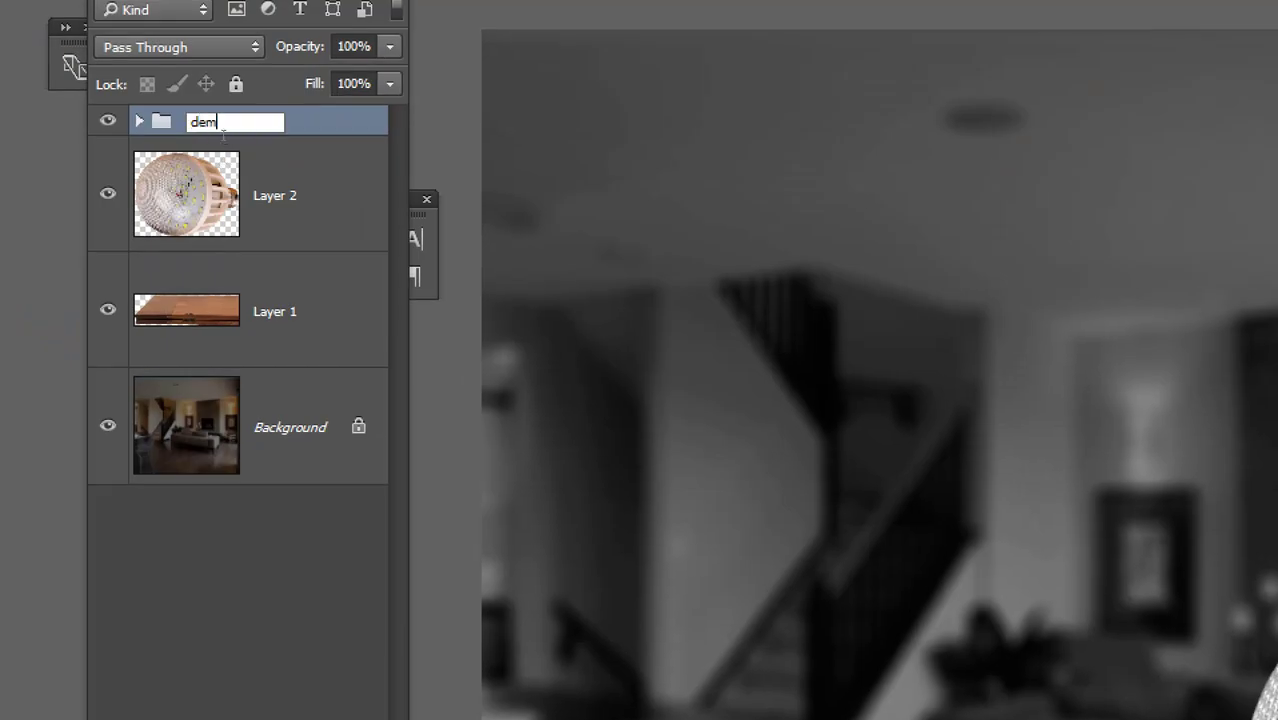
type("trang")
key("Return")
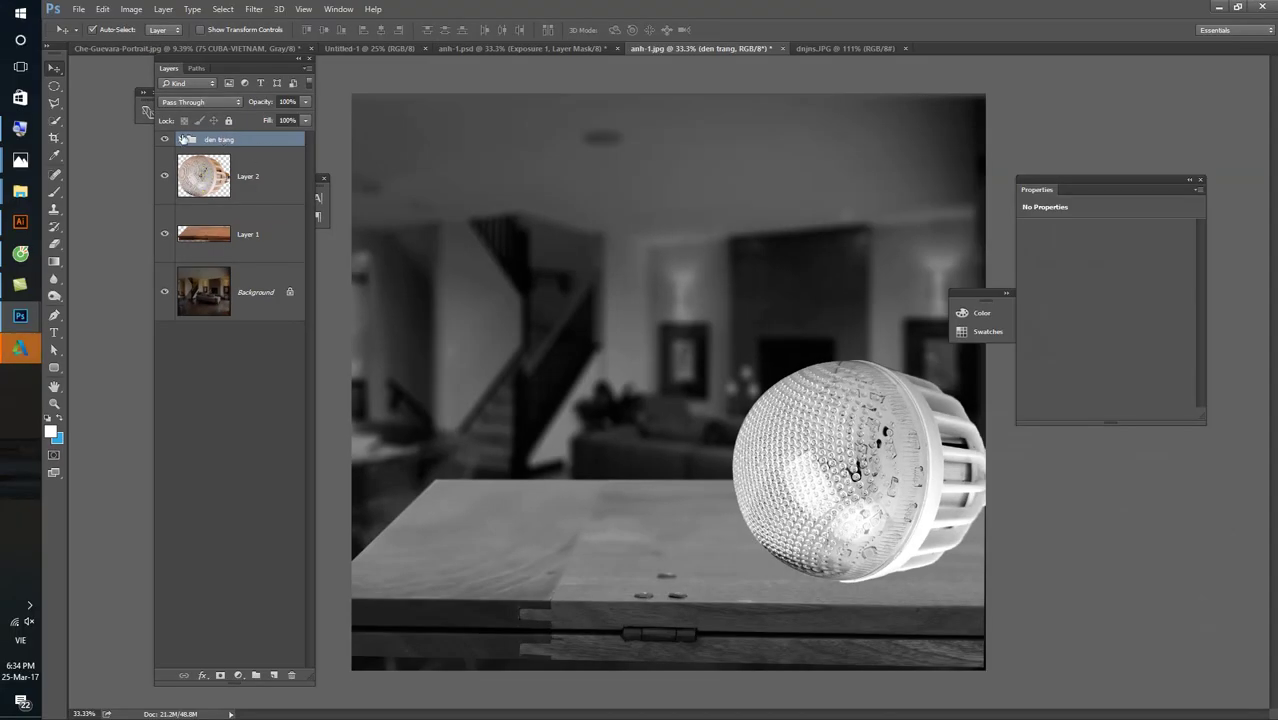
left_click(164, 140)
left_click(237, 389)
- Add a Color Balance layer shifting the midtones toward blue and cyan
left_click(238, 676)
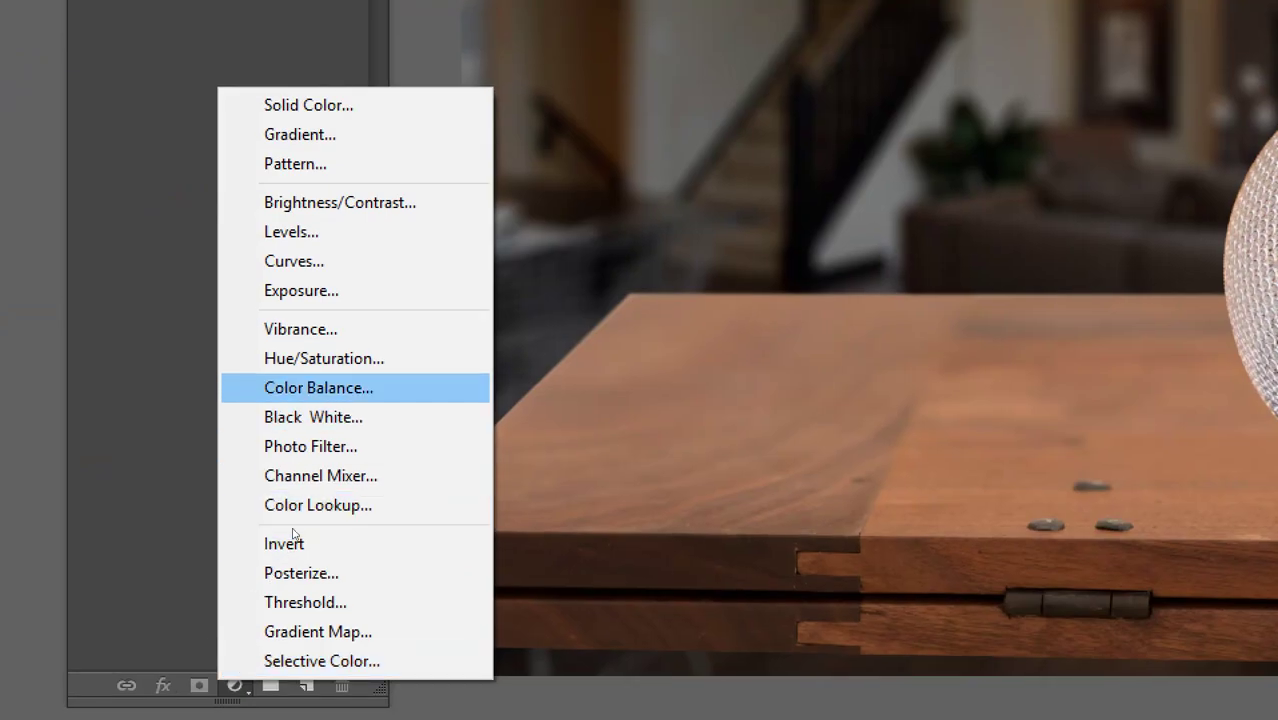
key("Return")
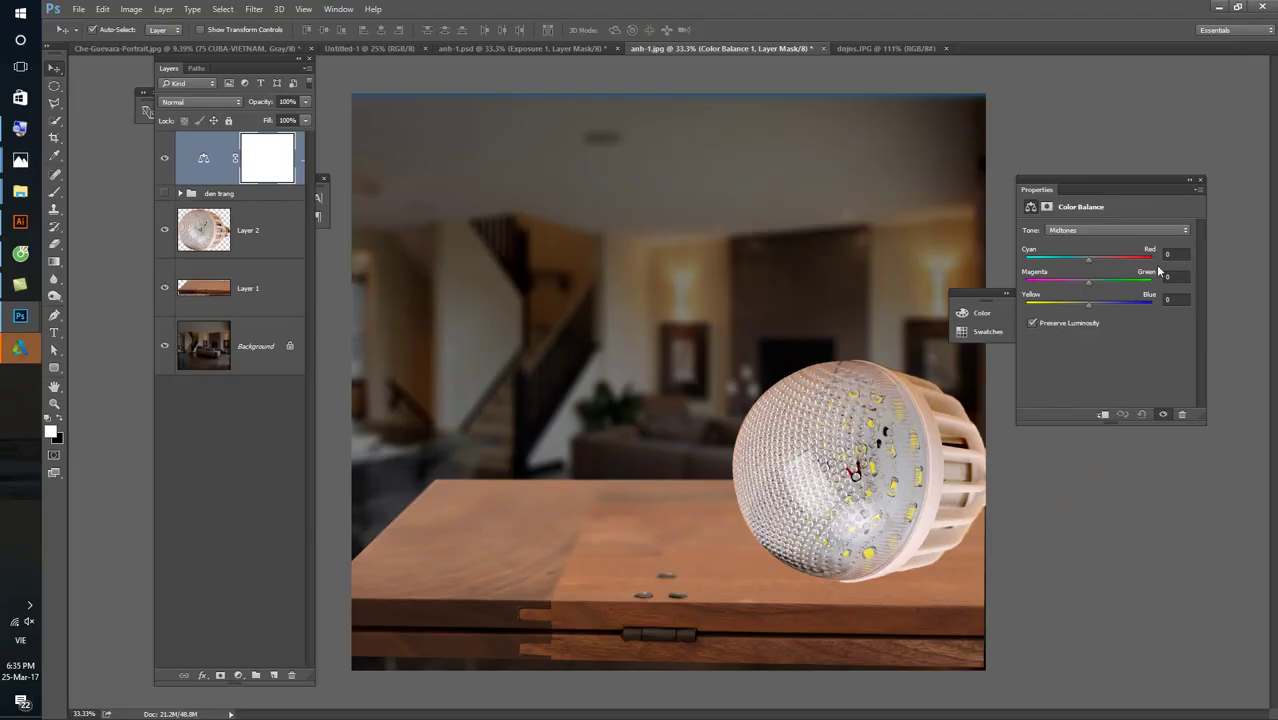
left_click_drag(1088, 303, 1106, 302)
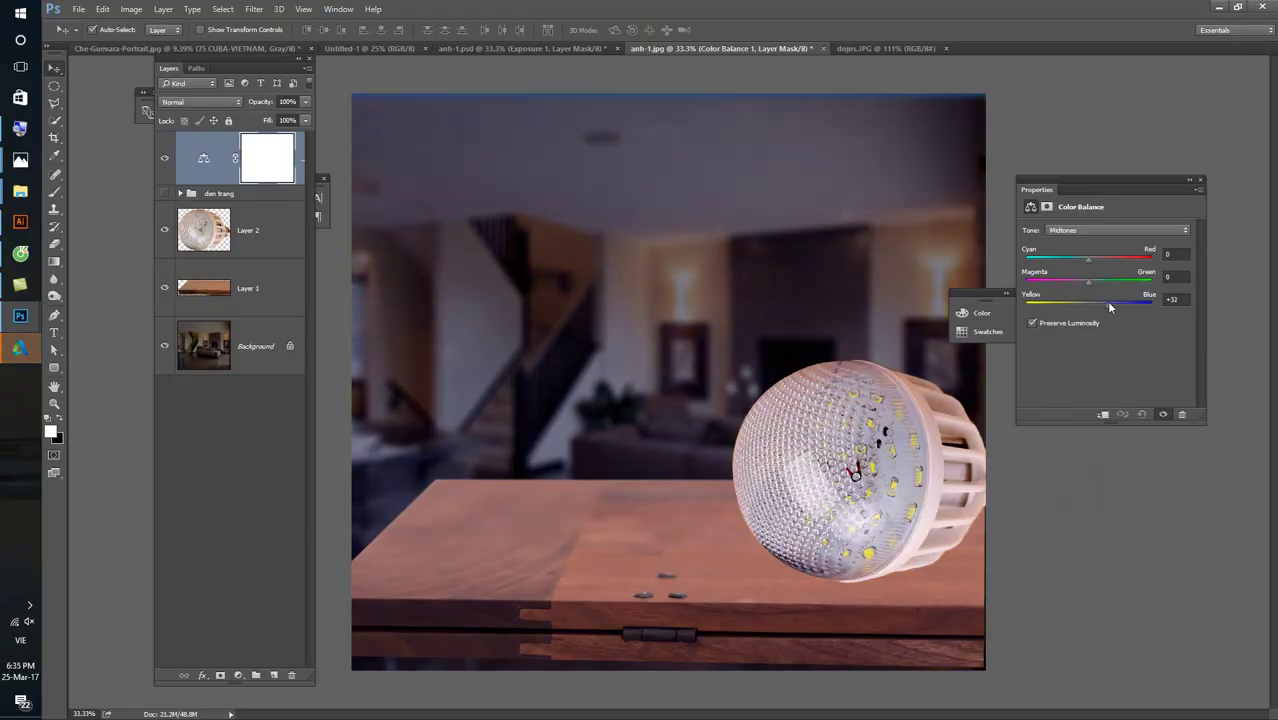
mouse_move(1088, 259)
left_mouse_down()
mouse_move(1074, 262)
mouse_move(1090, 288)
left_mouse_up()
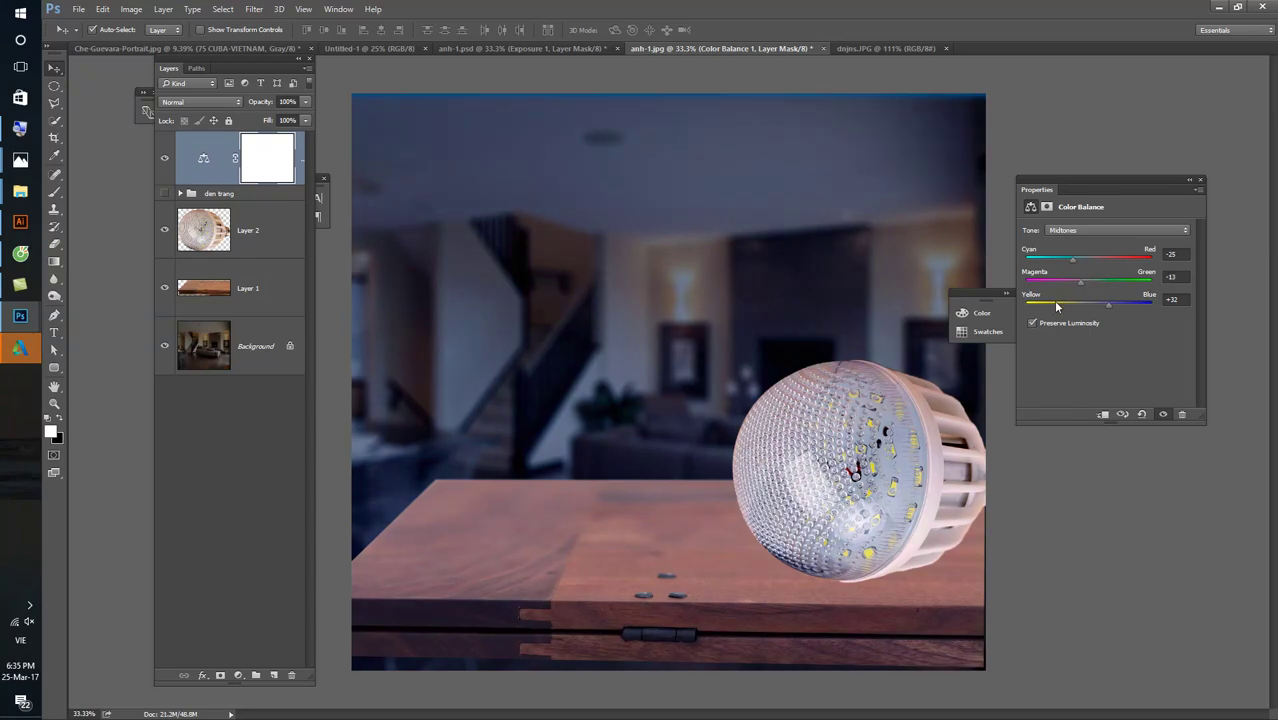
left_click(226, 622)
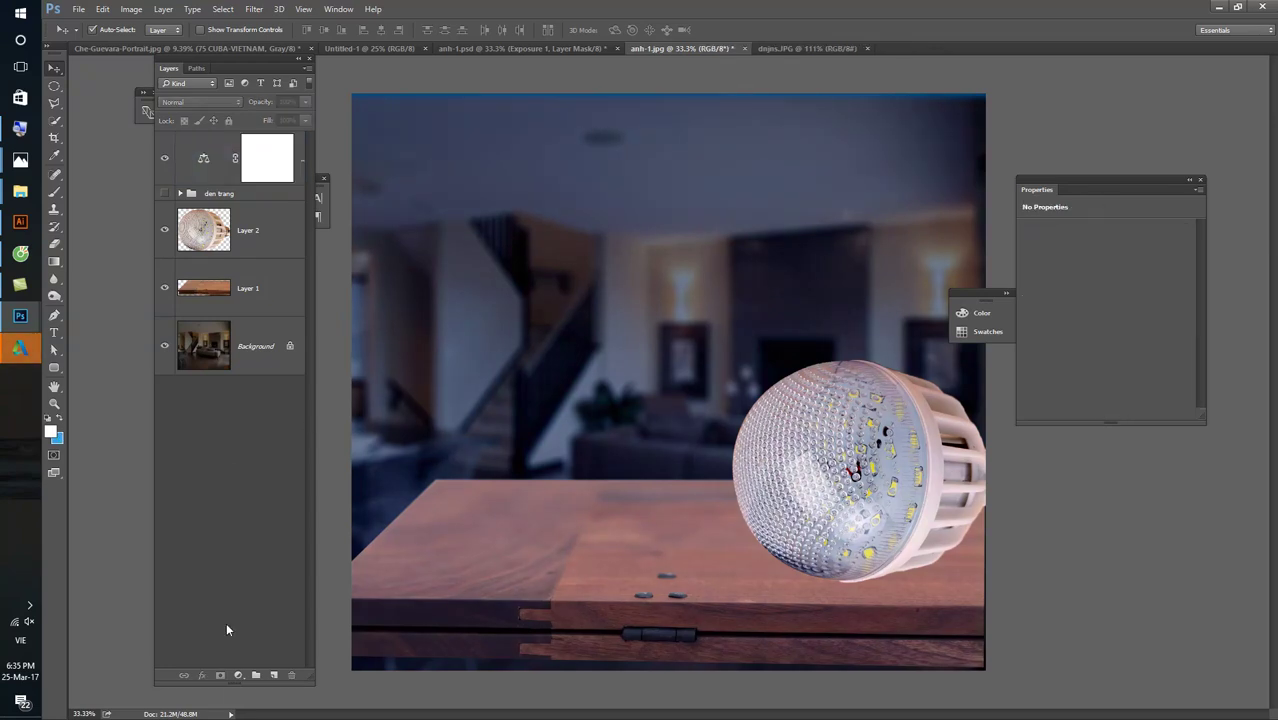
- Add a Hue/Saturation layer with hue -17, reduced saturation and lightness -7
left_click(238, 675)
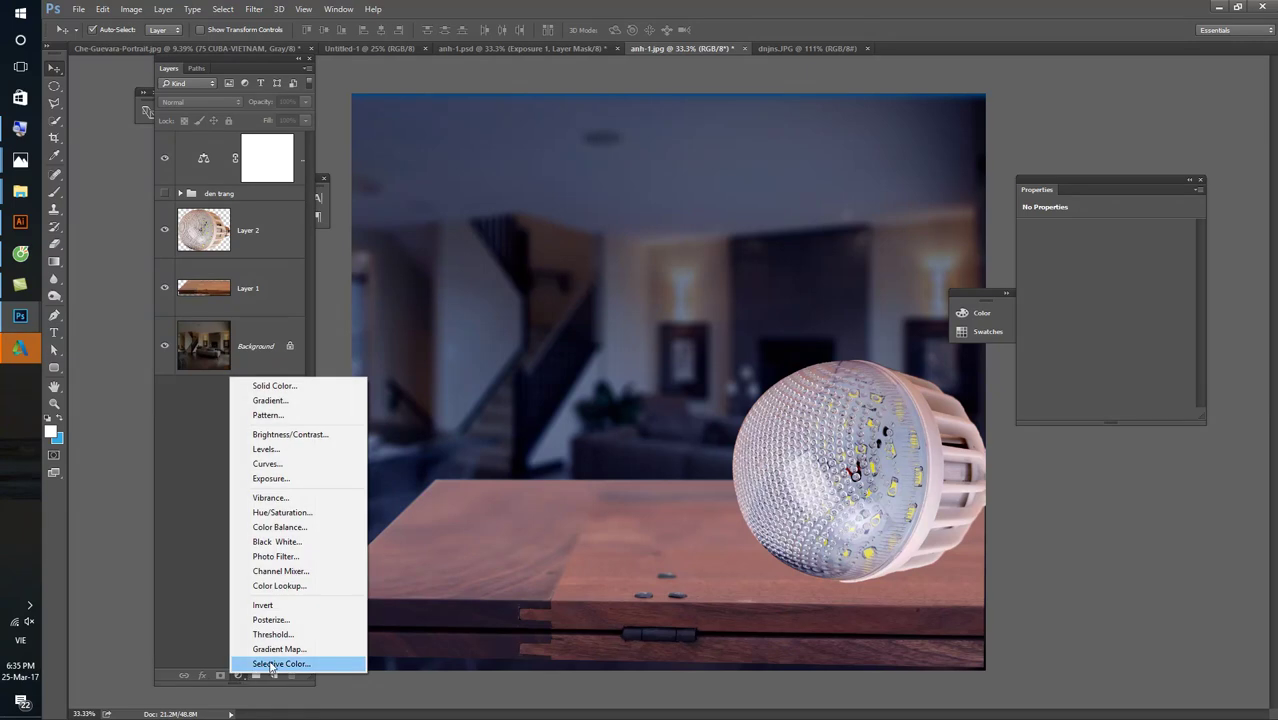
left_click(315, 513)
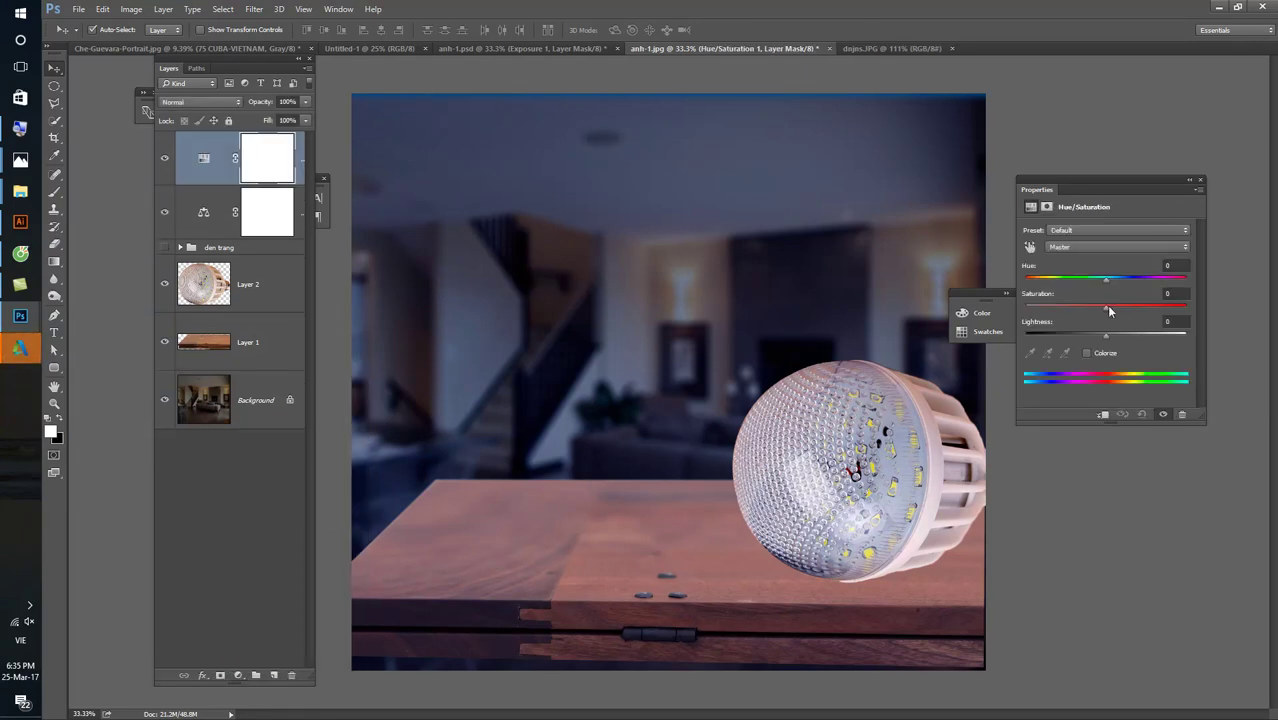
mouse_move(1128, 304)
left_mouse_down()
mouse_move(1071, 303)
mouse_move(1124, 281)
mouse_move(1092, 283)
left_mouse_up()
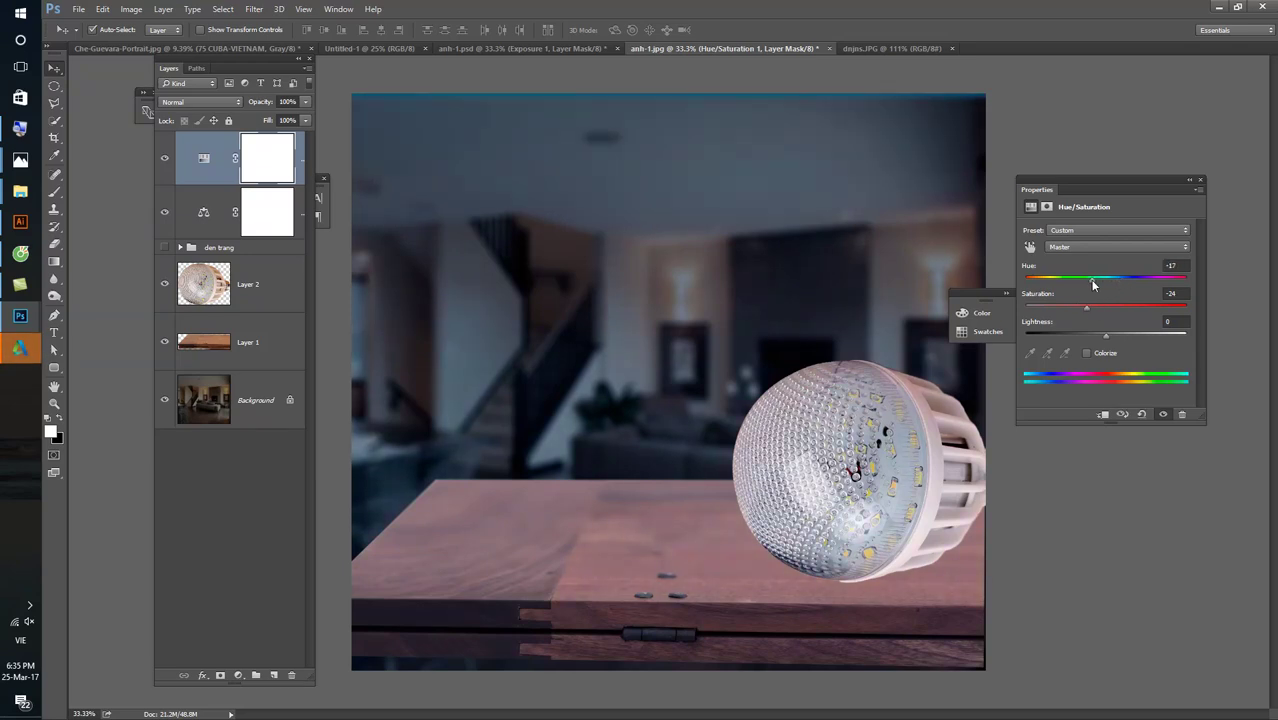
left_click_drag(1113, 337, 1101, 335)
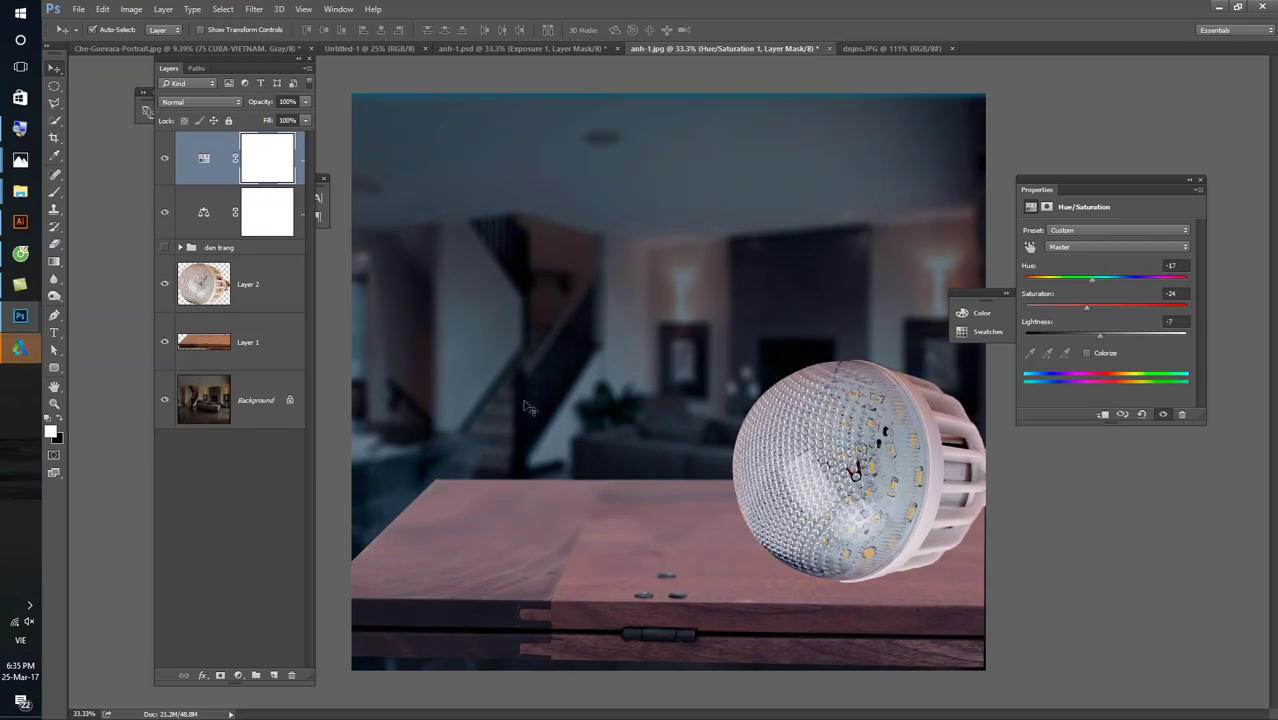
left_click(243, 505)
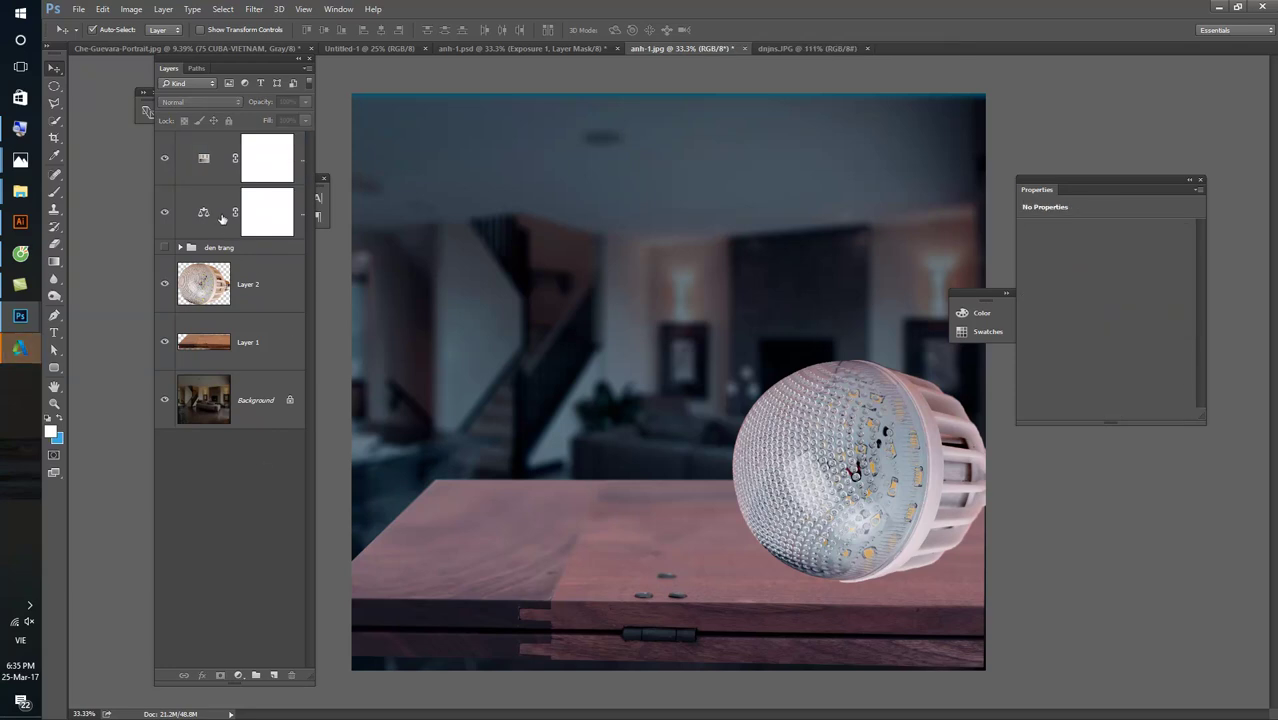
- Group the Color Balance and Hue/Saturation layers as 'mau sac'
left_click(222, 218)
left_click(165, 213)
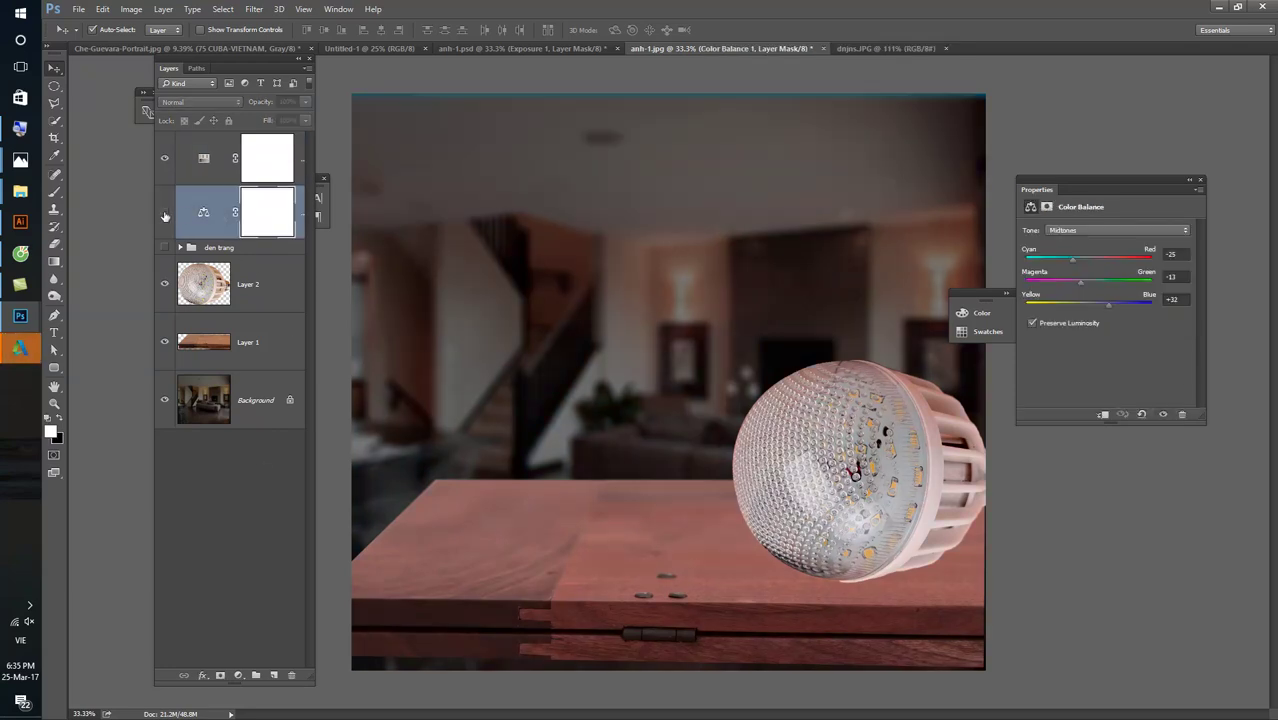
left_click(165, 158)
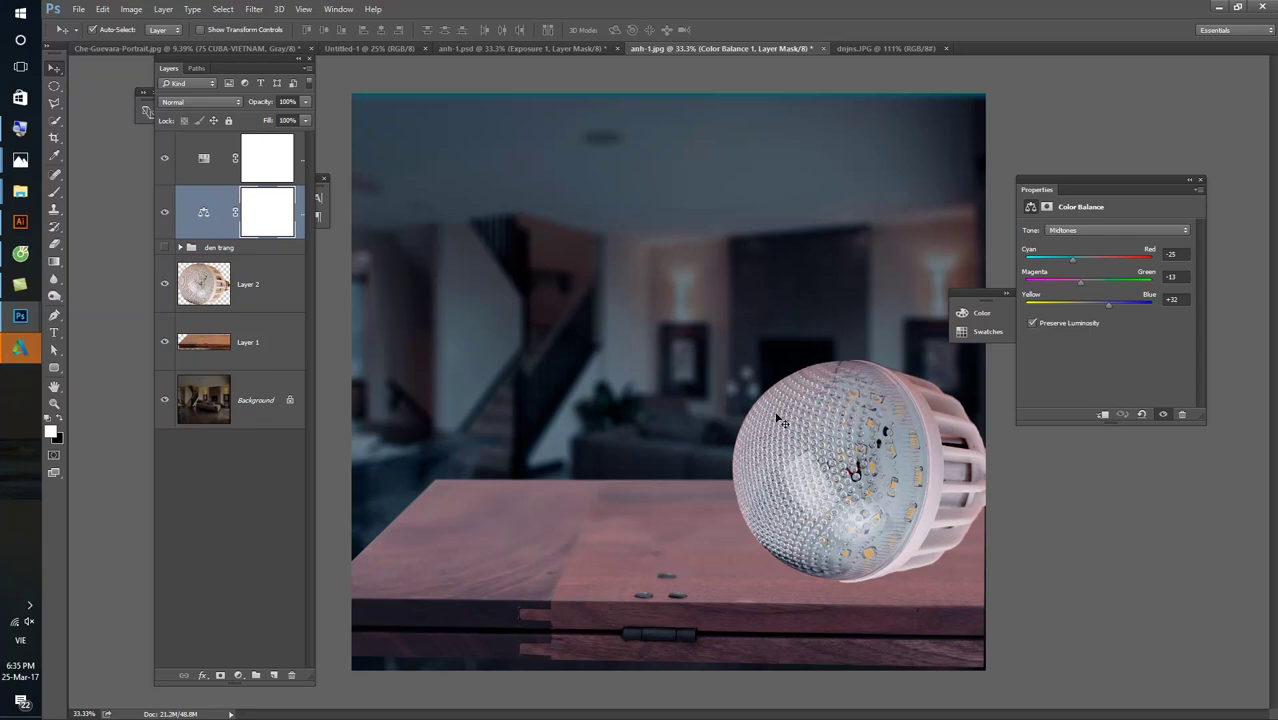
left_click(210, 157, "shift")
key("ctrl+g")
double_click(222, 140)
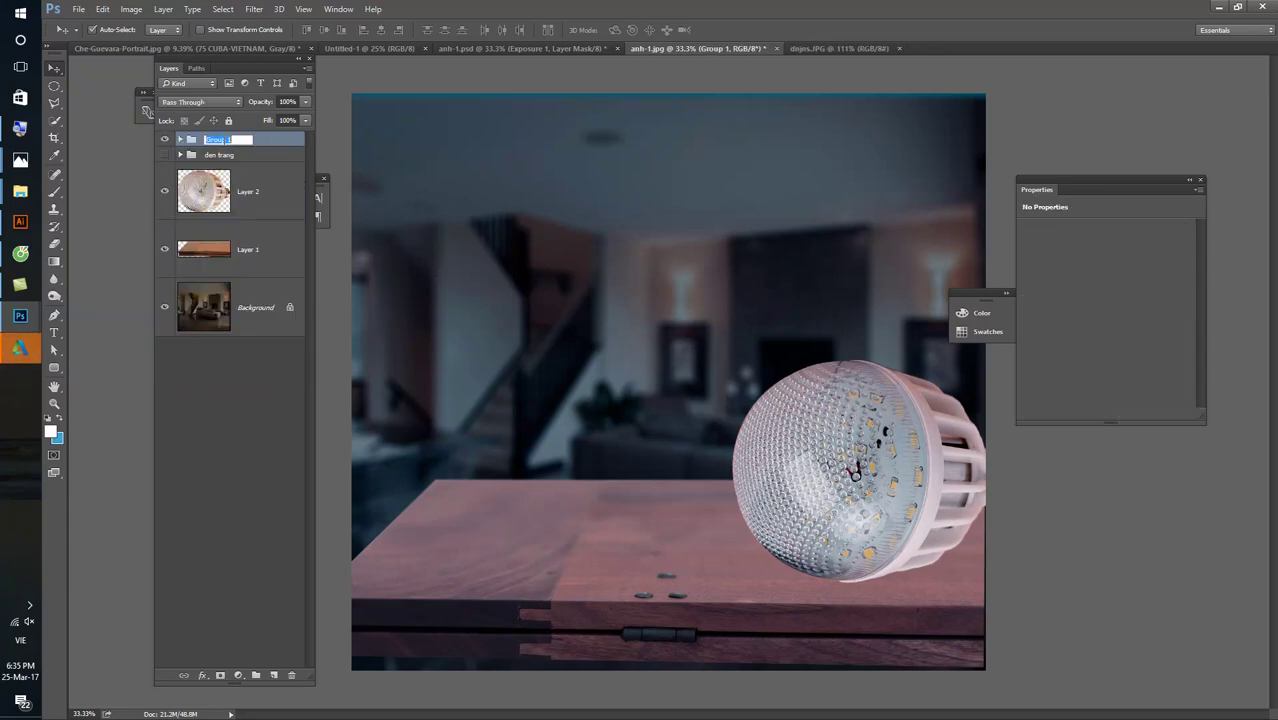
type("m")
type("au sac")
key("Return")
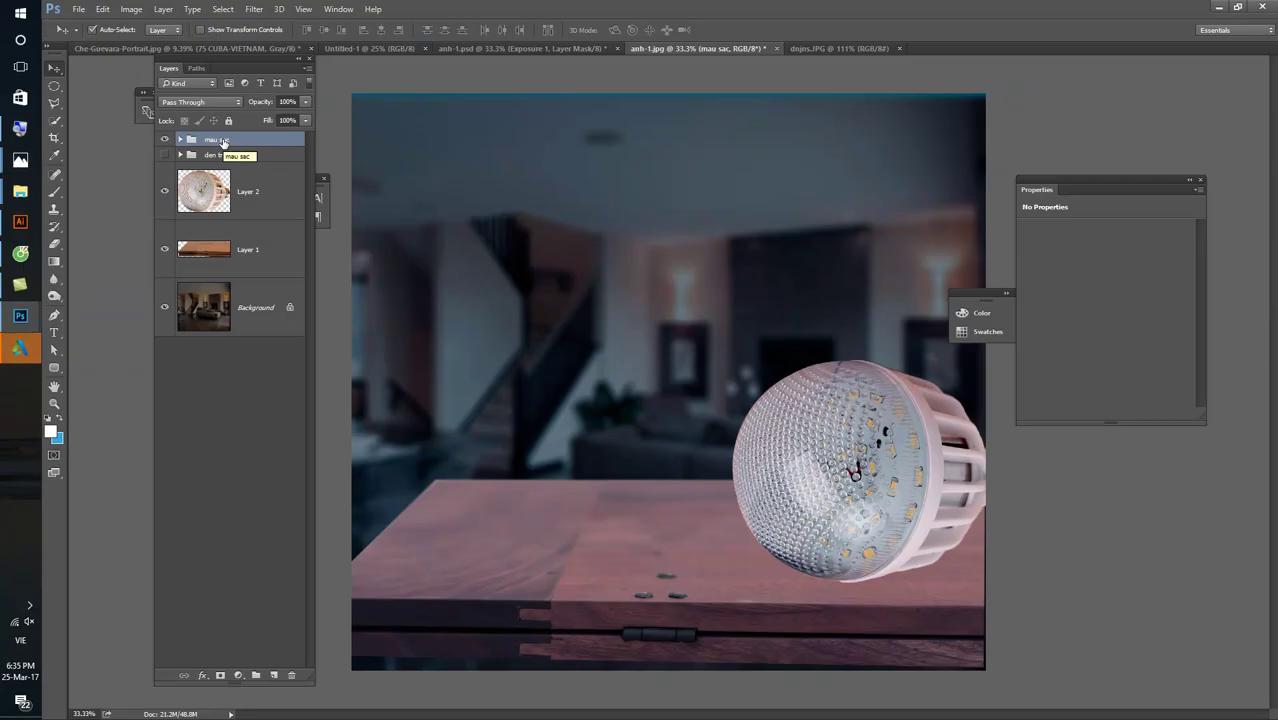
- Hide the den trang group and show the blue-tinted mau sac group
left_click(164, 139)
left_click(200, 155)
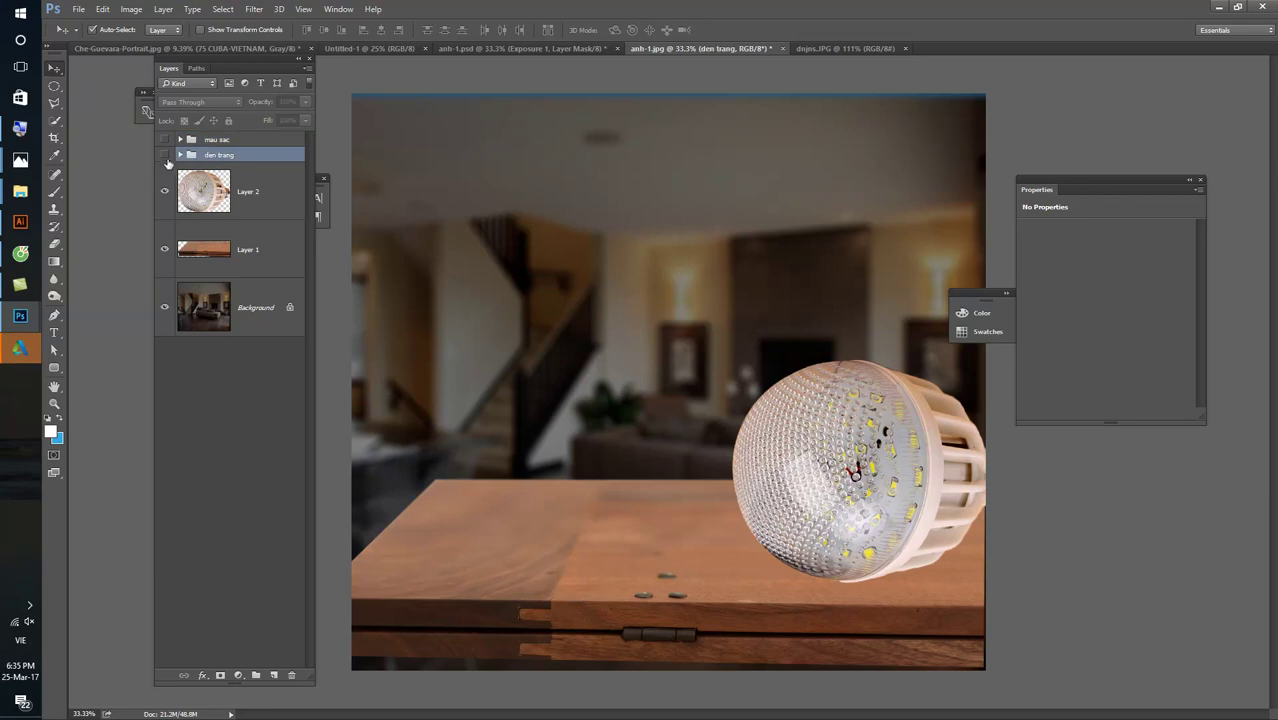
left_click(165, 155)
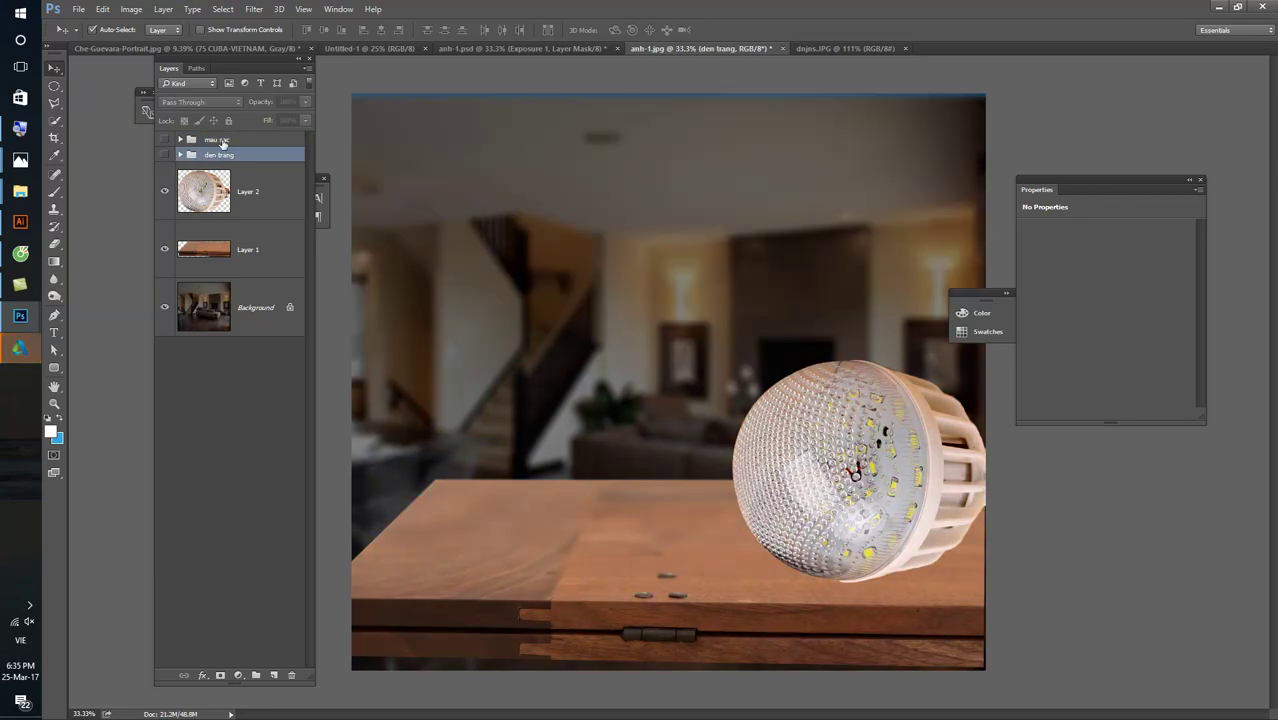
left_click(205, 139)
- Open the New folder (2) folder and drag the yellow-flower photo IMG_8534.JPG into Photoshop
left_click(165, 139)
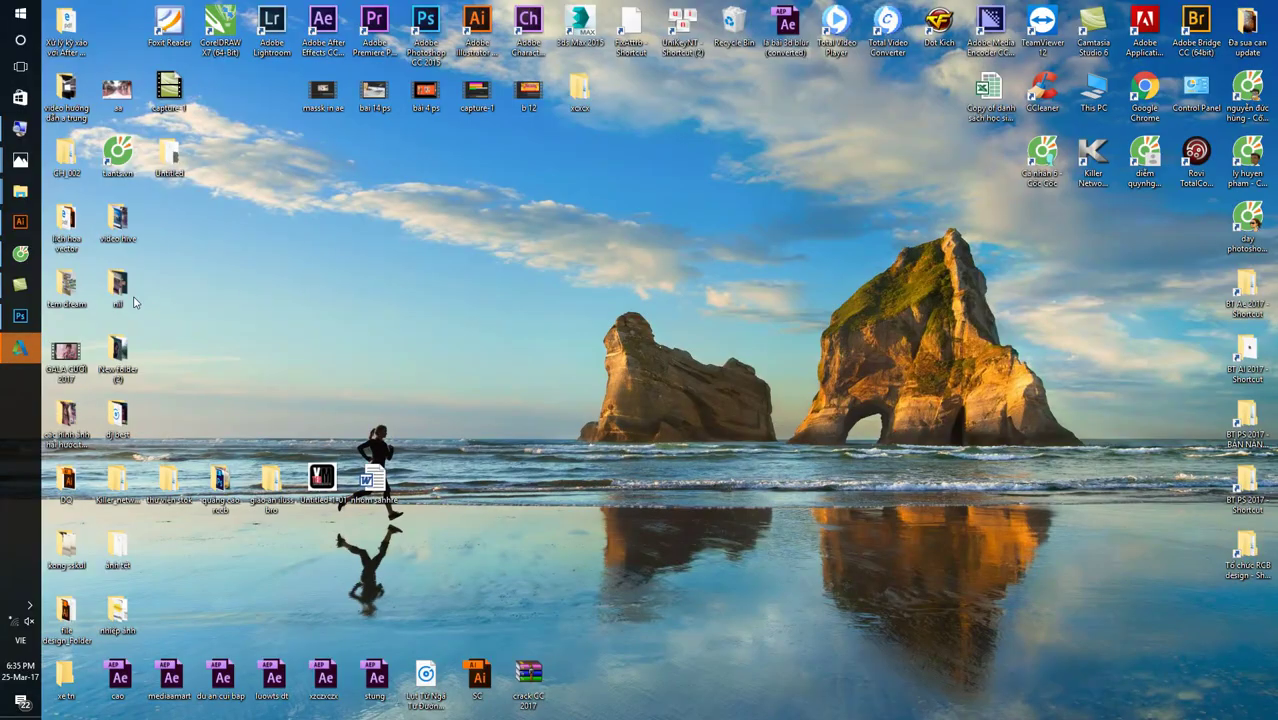
double_click(119, 349)
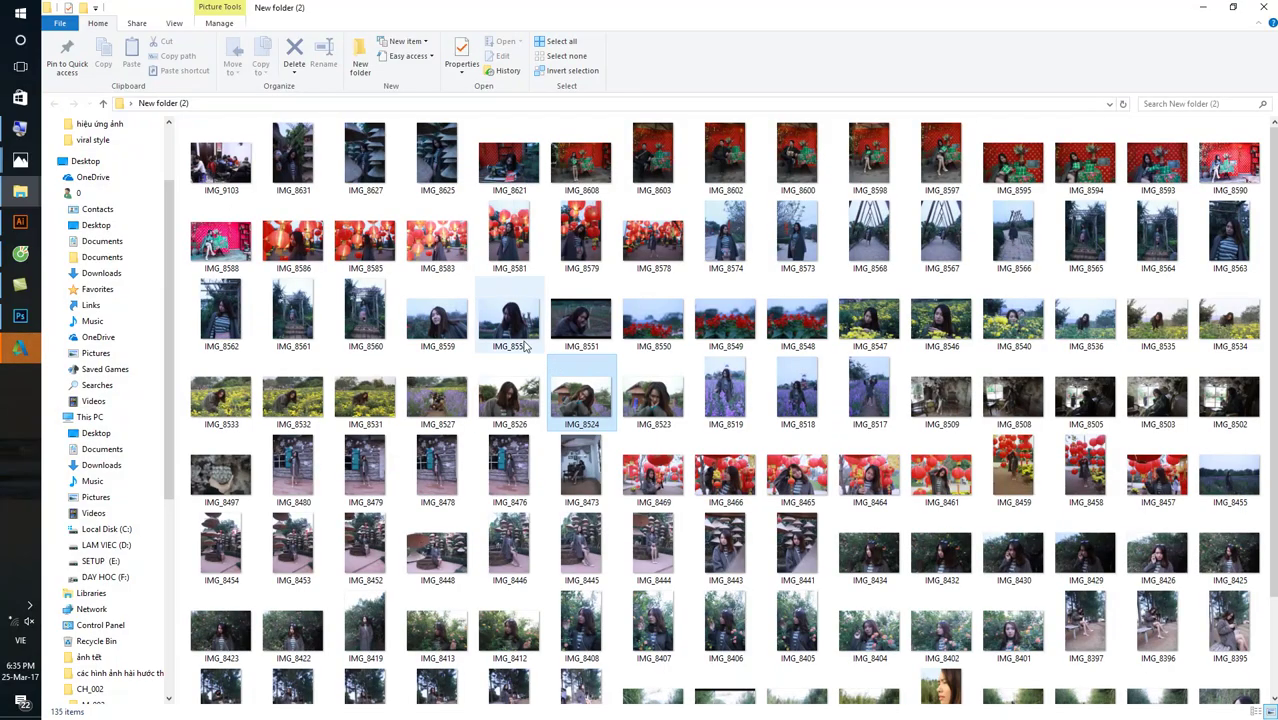
scroll(540, 316, "down", 2)
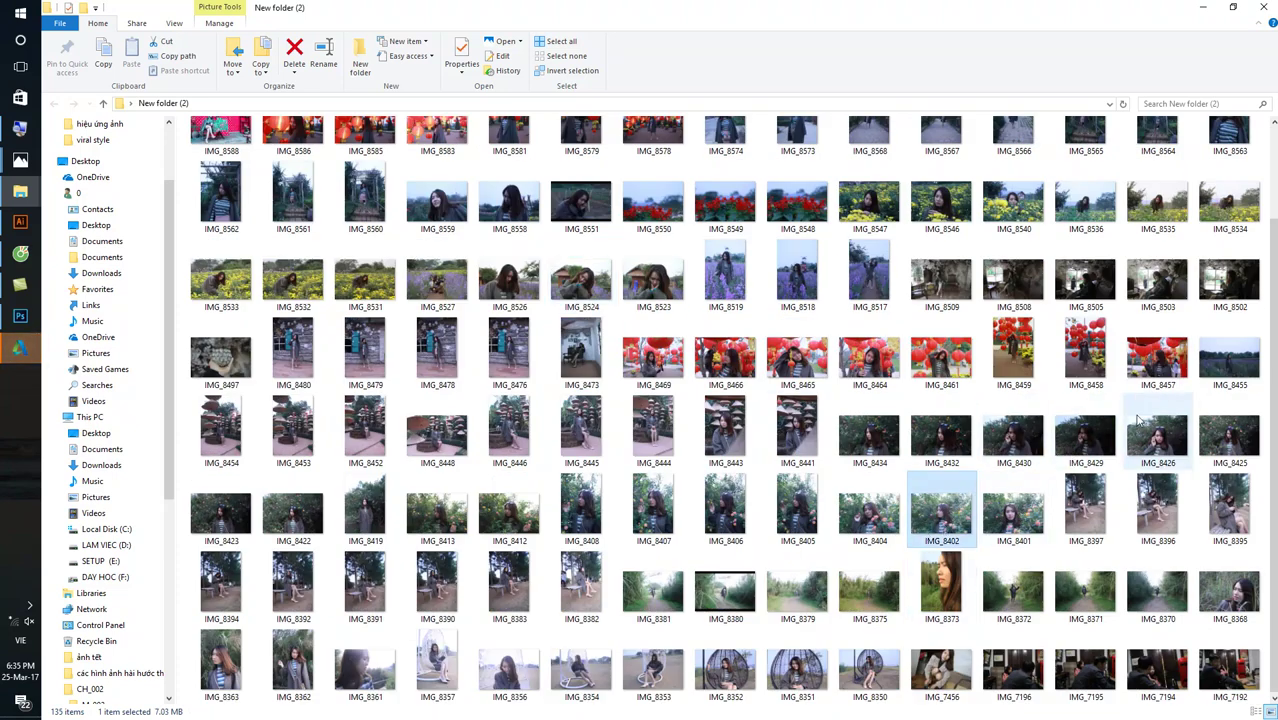
left_click(1208, 356)
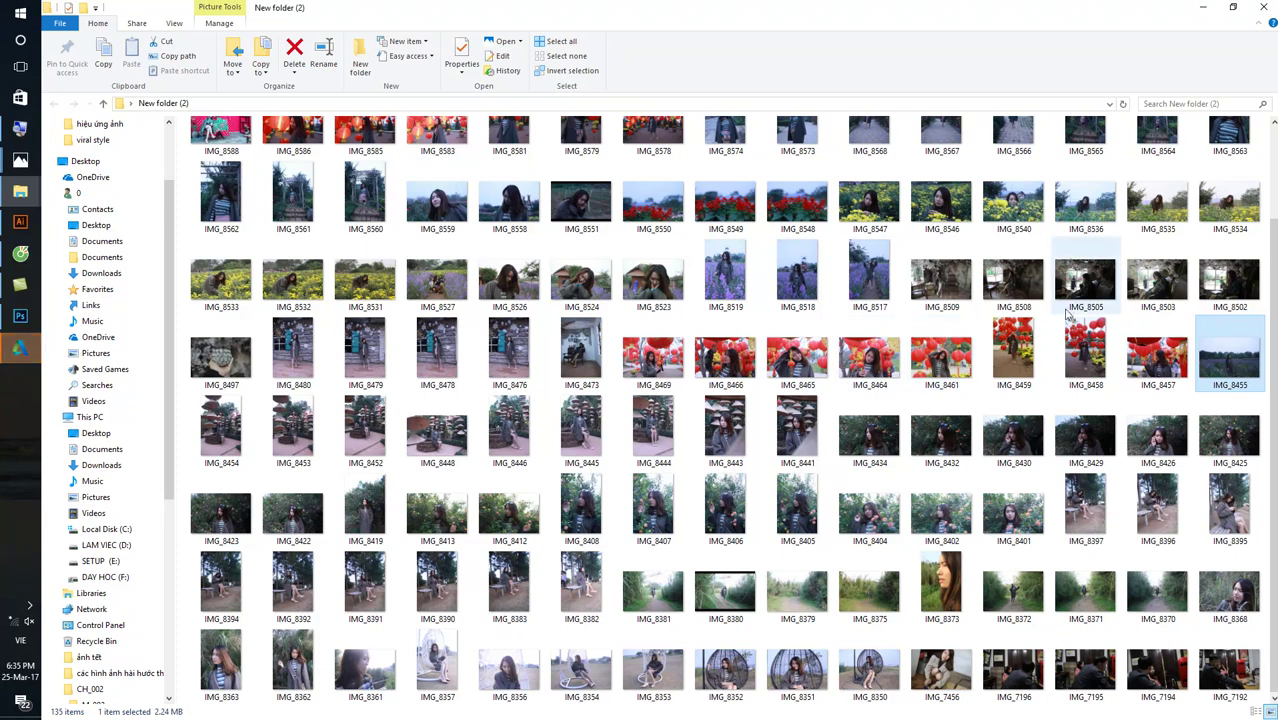
mouse_move(1213, 232)
left_mouse_down()
mouse_move(573, 108)
mouse_move(857, 16)
left_mouse_up()
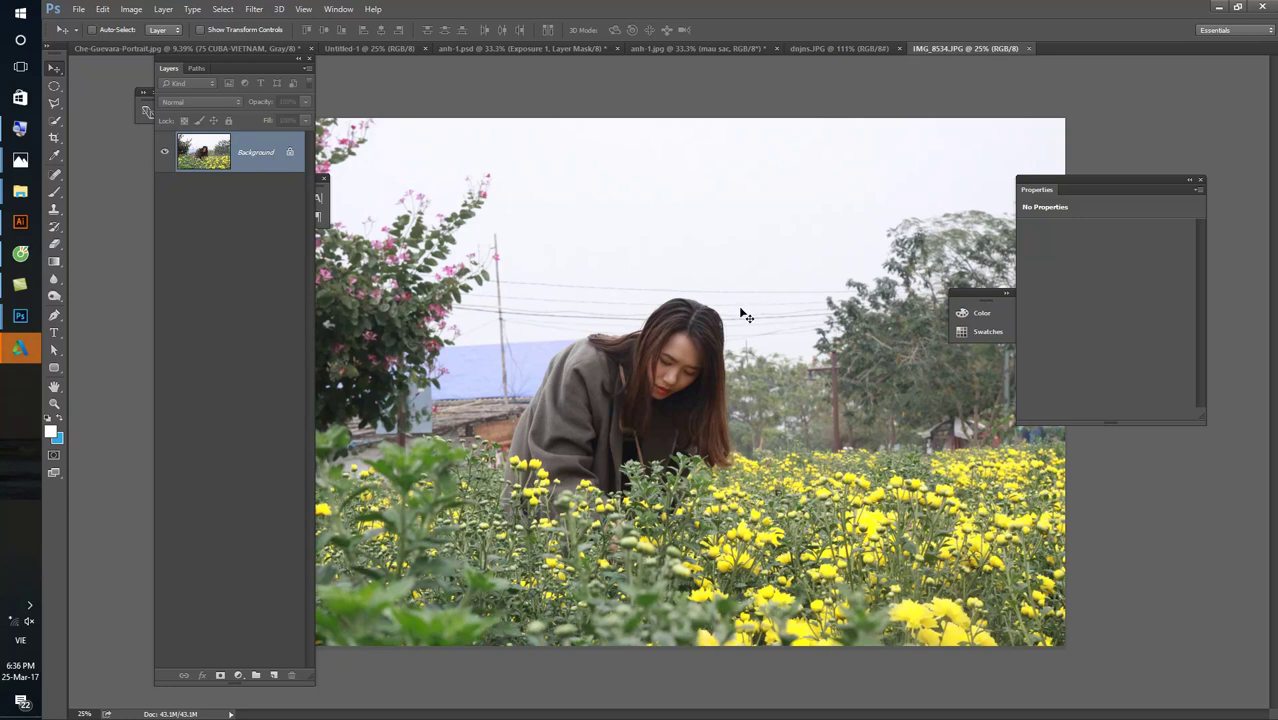
- Add a Levels adjustment layer with inputs 17, 1.47 and 239
left_click(240, 677)
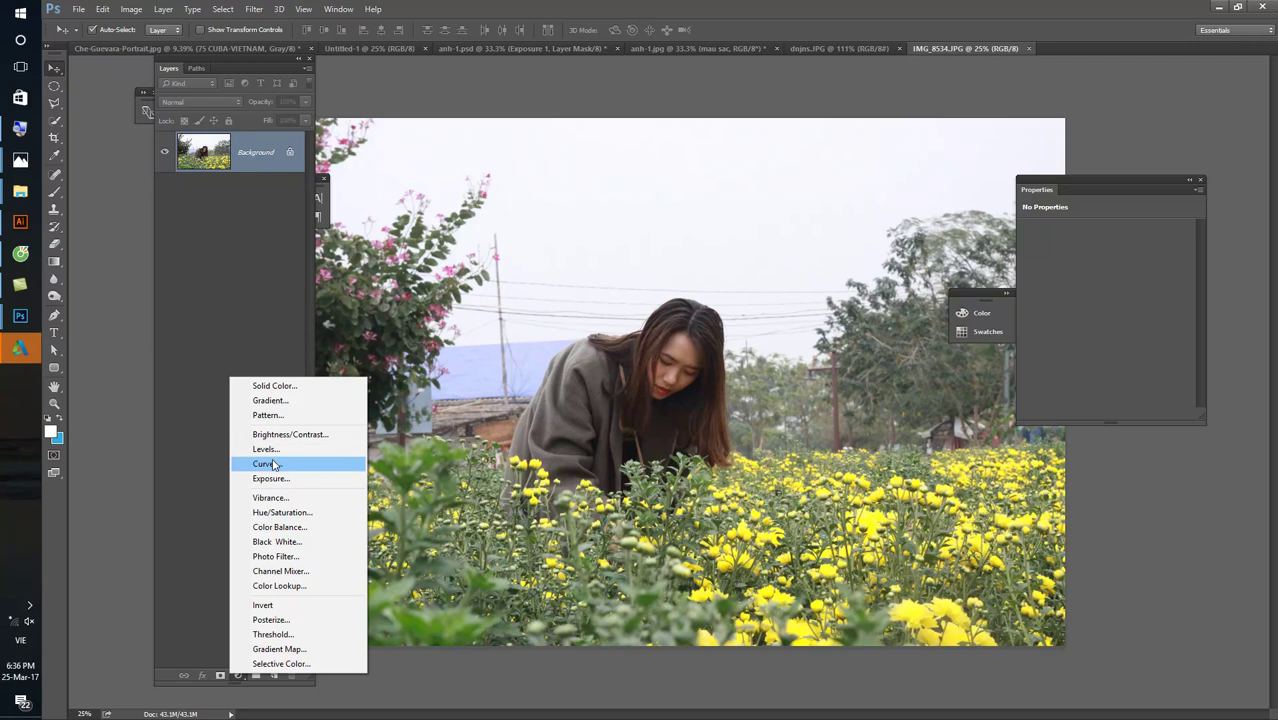
left_click(264, 449)
left_click_drag(1042, 325, 1049, 325)
left_click_drag(1187, 326, 1097, 326)
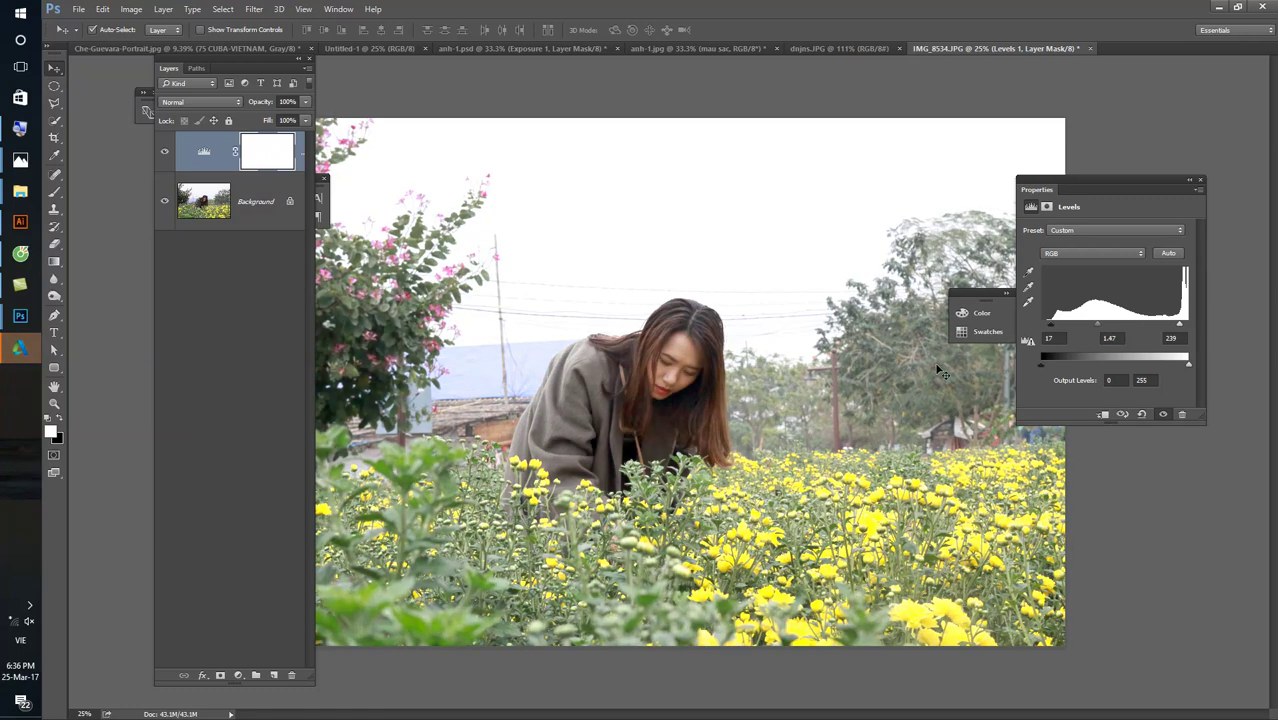
- Add a Color Balance layer pushing the Highlights toward cyan and blue (+58)
left_click(238, 675)
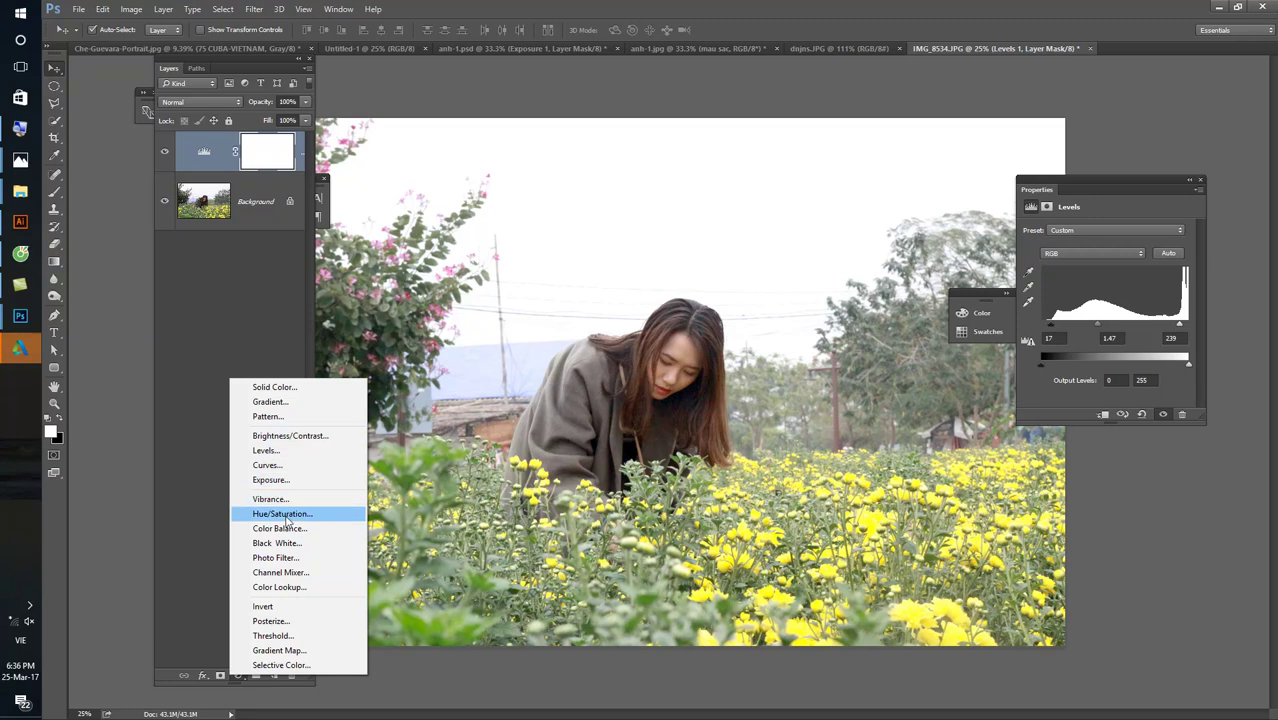
left_click(288, 528)
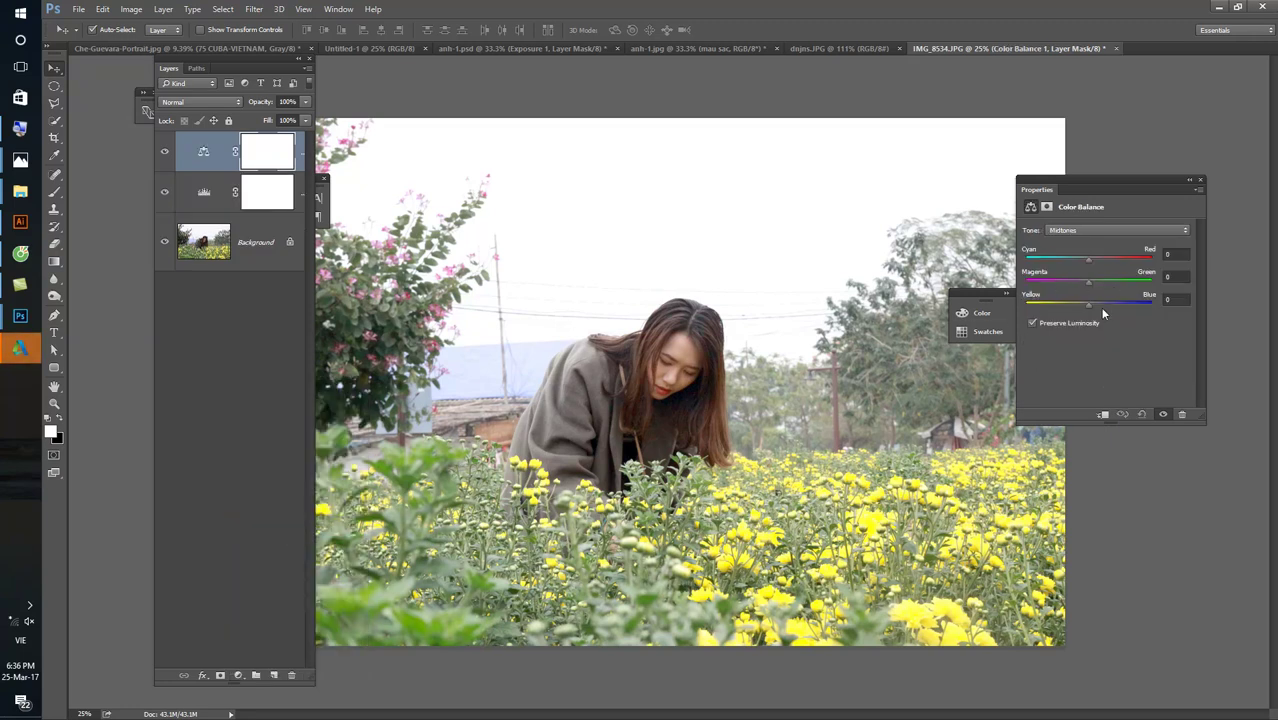
left_click(1110, 230)
left_click(1075, 256)
mouse_move(1090, 305)
left_mouse_down()
mouse_move(1076, 305)
mouse_move(1125, 305)
left_mouse_up()
left_click_drag(1088, 259, 1073, 262)
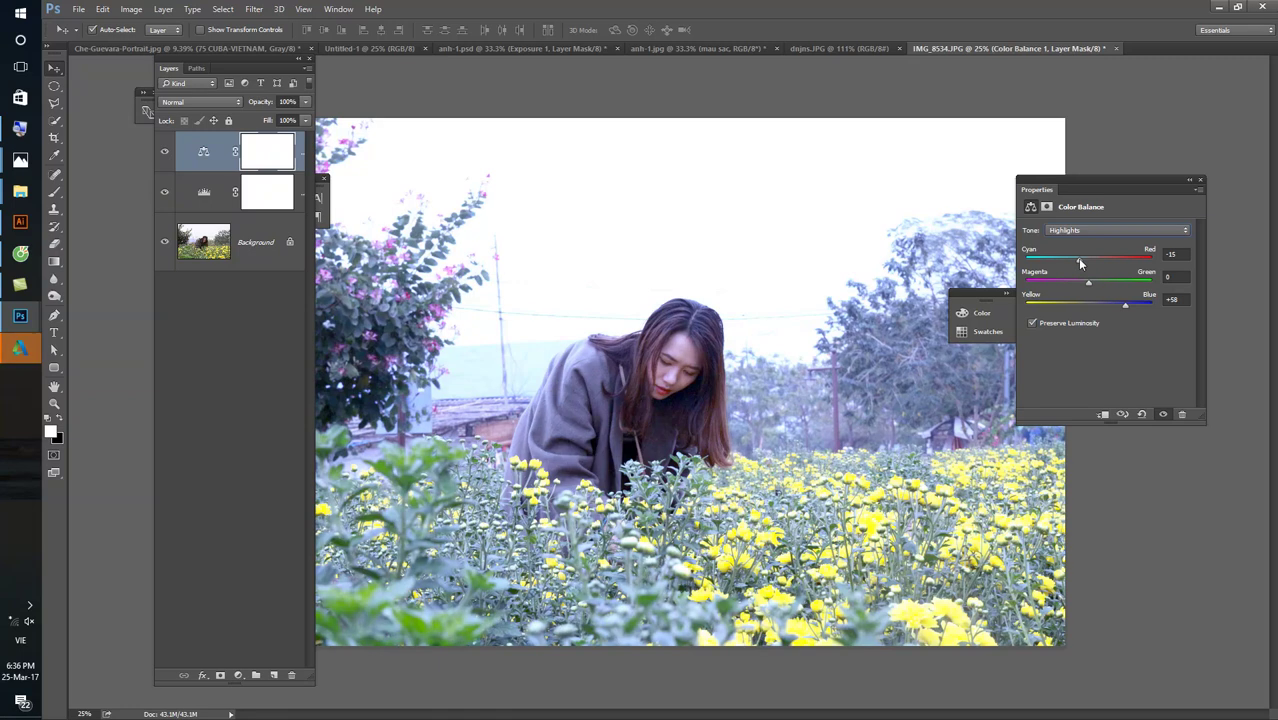
left_click(267, 192)
left_click(239, 675)
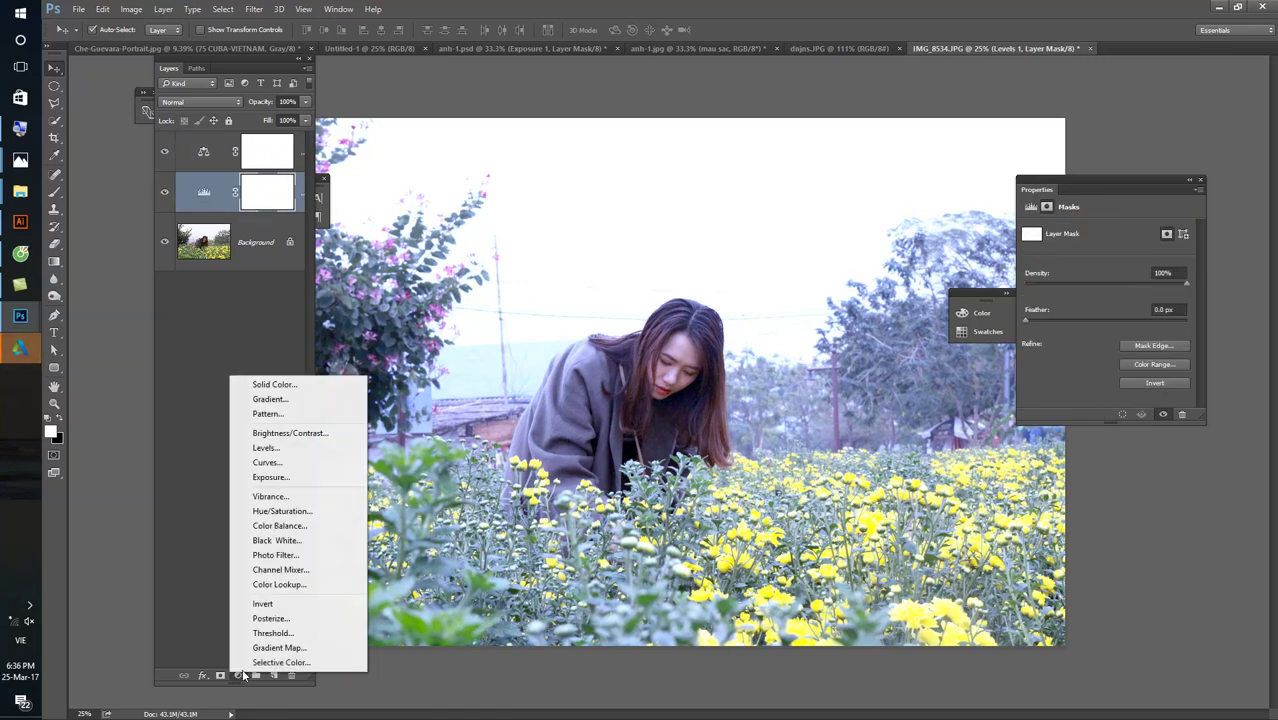
- Add a Hue/Saturation layer shifting the Yellows hue to -31, turning the flowers orange
left_click(295, 512)
left_click(1077, 246)
left_click(1057, 274)
mouse_move(1105, 278)
left_mouse_down()
mouse_move(1131, 279)
mouse_move(1081, 280)
left_mouse_up()
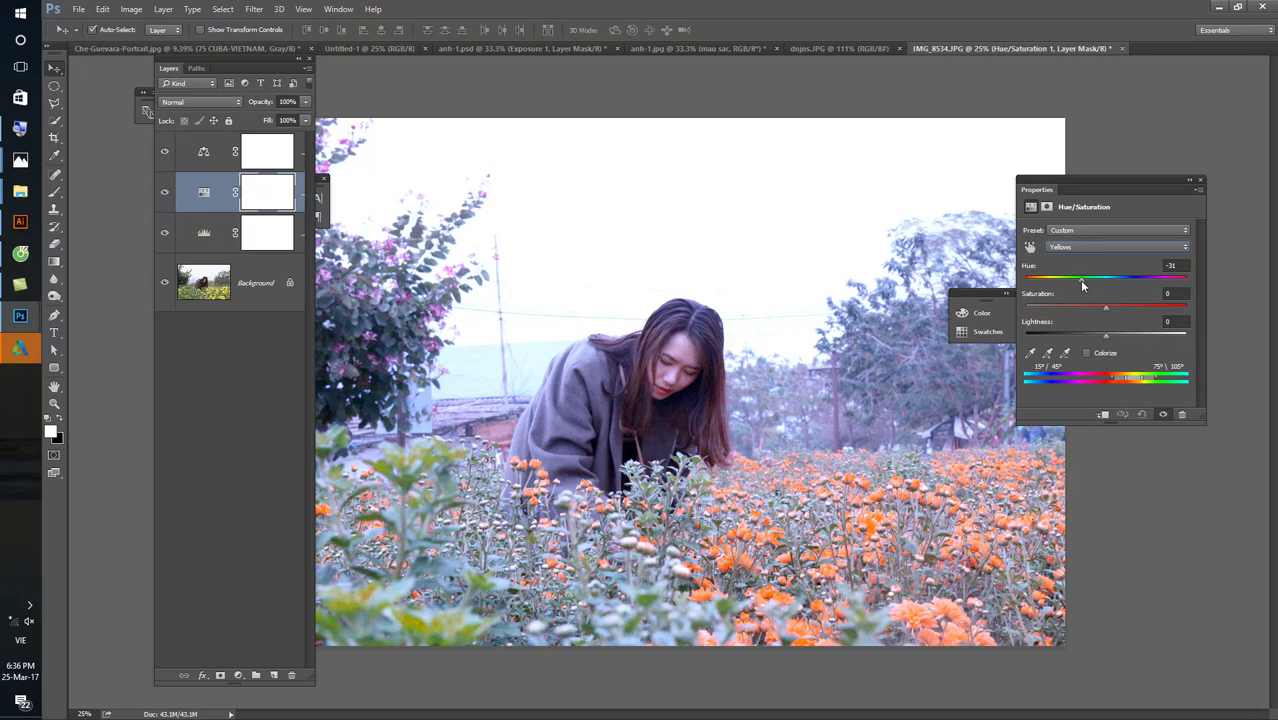
left_click(1189, 180)
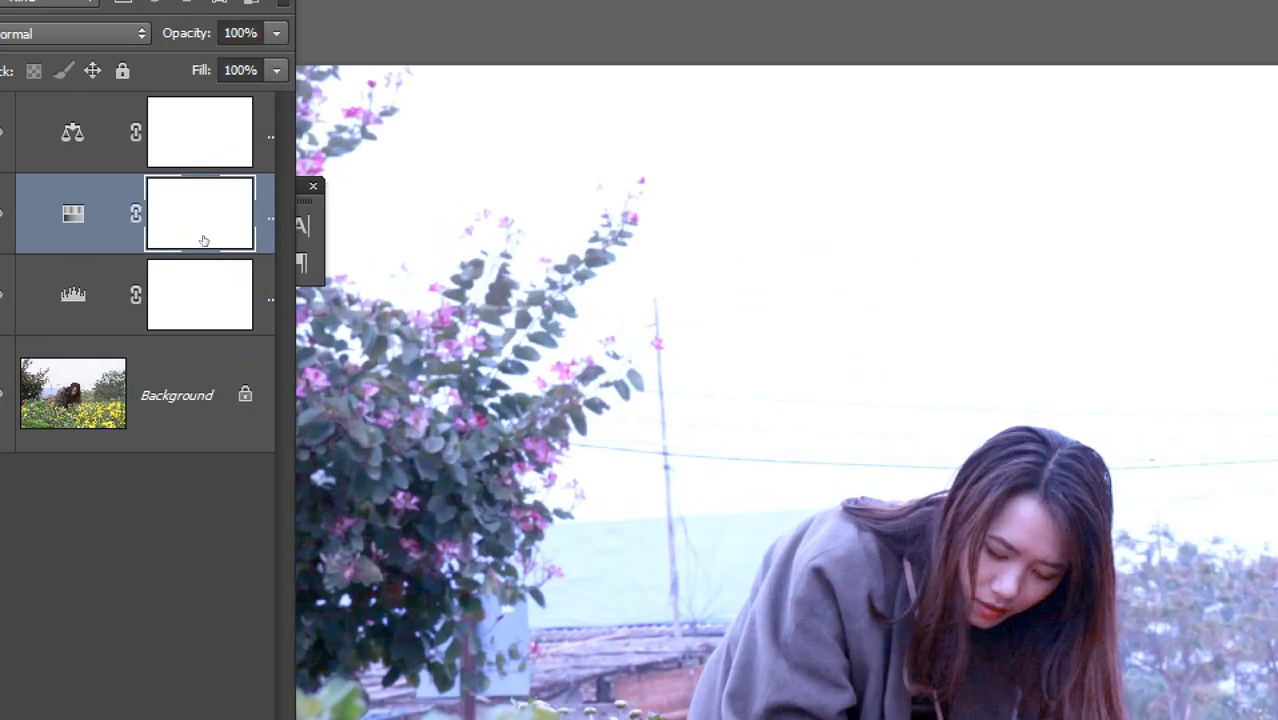
- Group the three adjustment layers into a group named 'mua thua'
left_click(215, 290, "ctrl")
left_click(217, 151, "shift")
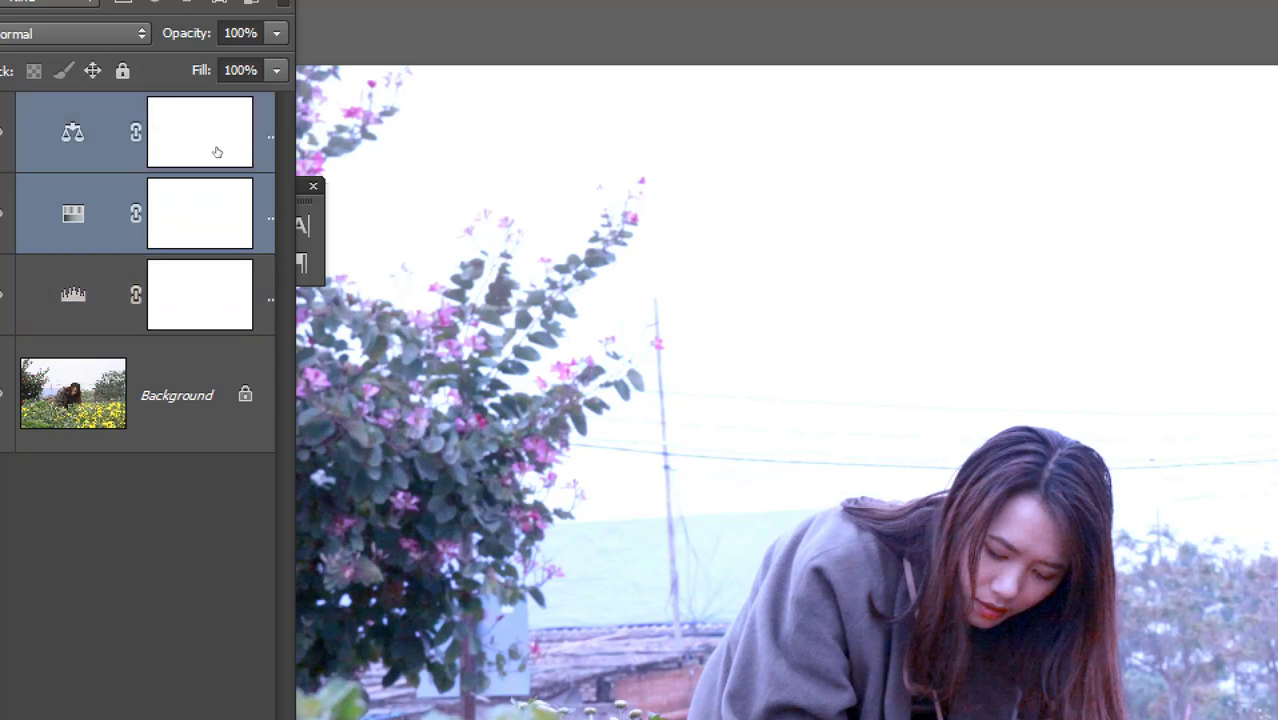
left_click(210, 252, "shift")
left_click(218, 160, "ctrl")
key("ctrl+d")
left_click(212, 160, "shift")
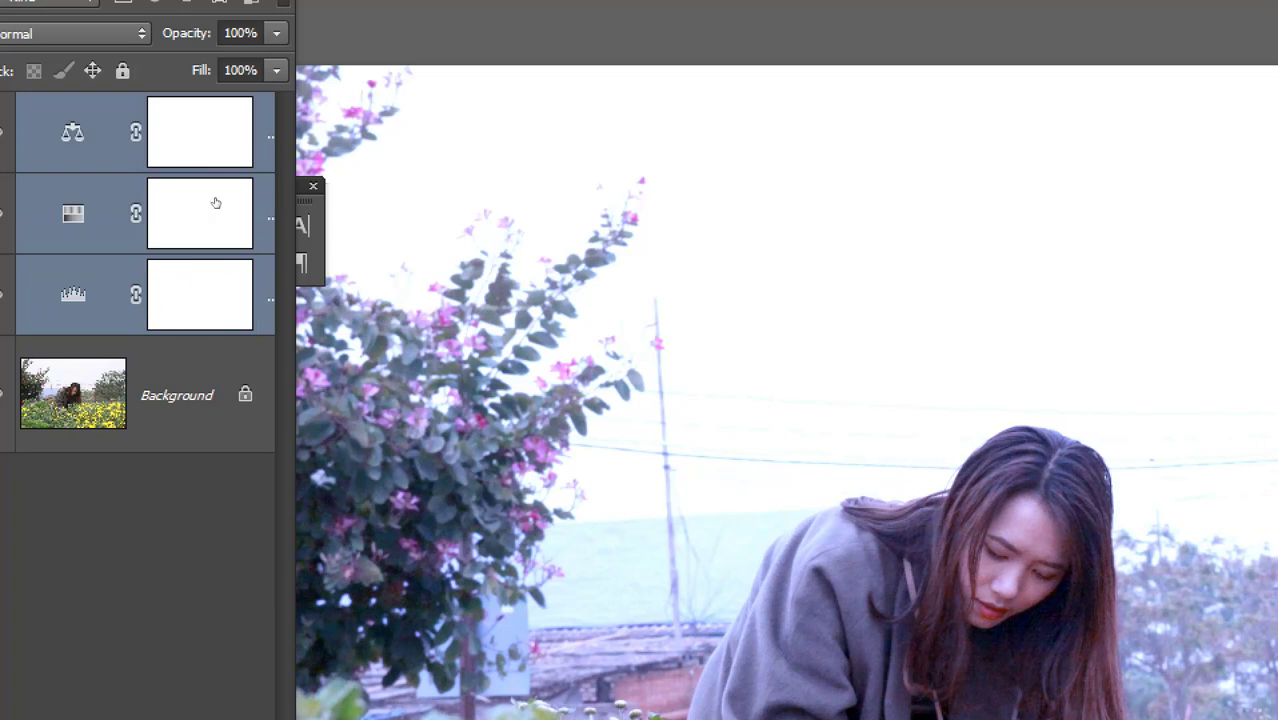
key("ctrl+g")
double_click(297, 115)
type("mua thua")
key("Return")
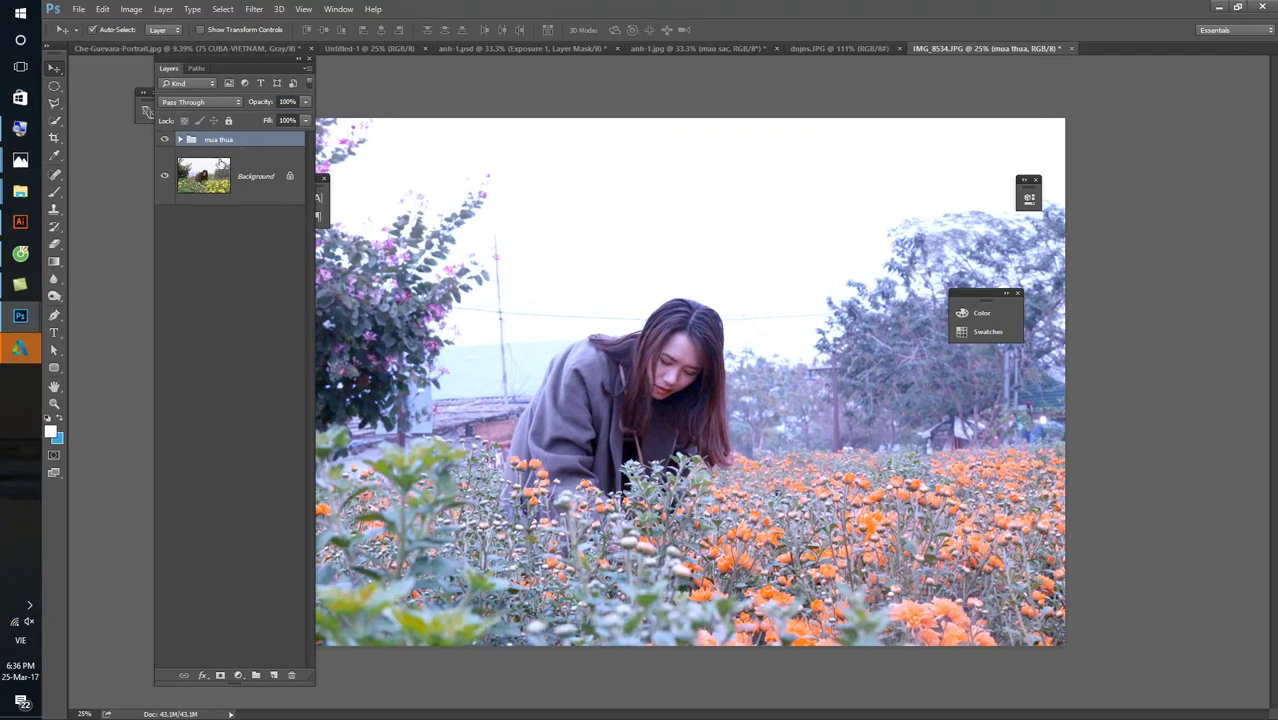
- Compare the photo with and without mua thua, then return to anh-1.jpg
left_click(250, 205)
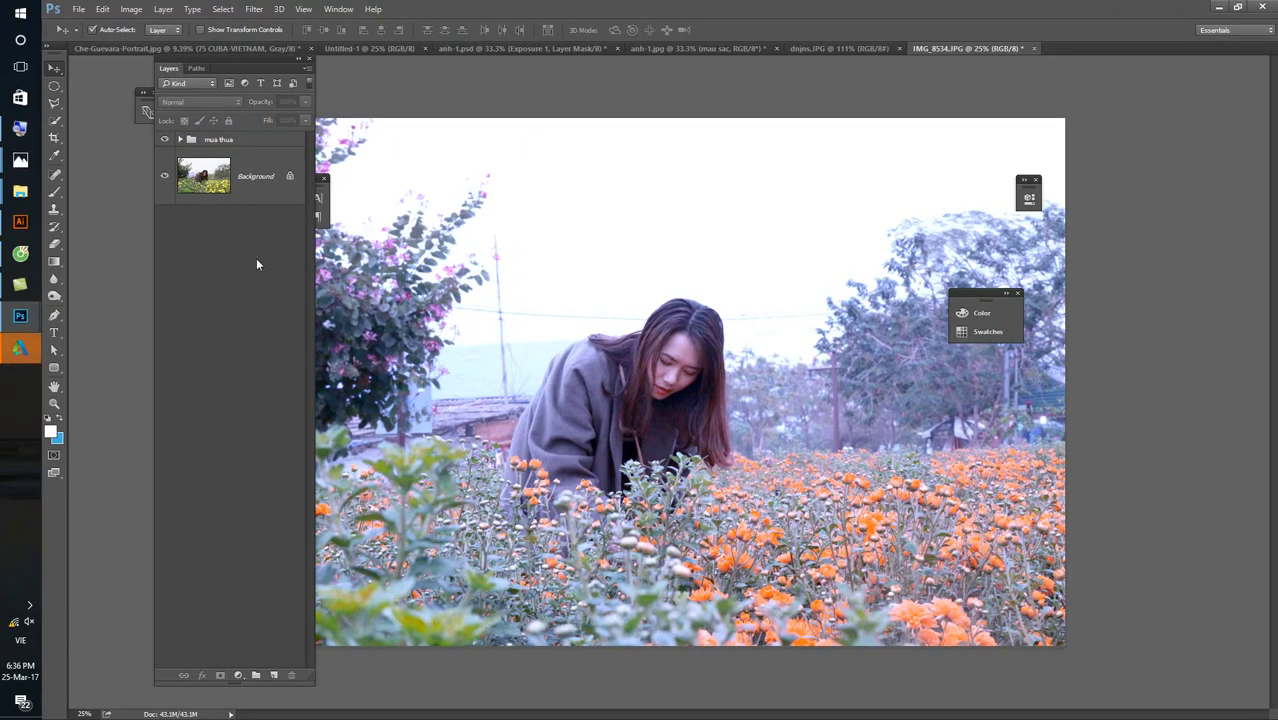
left_click(271, 183)
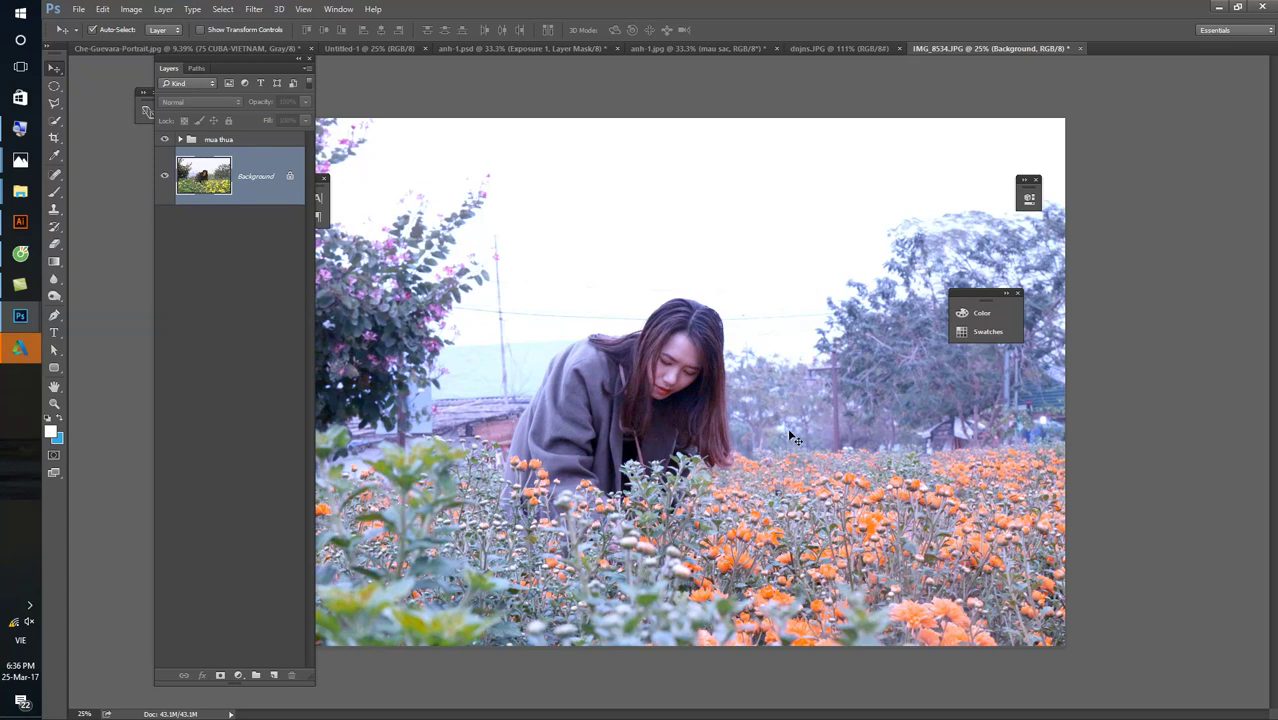
left_click(165, 140)
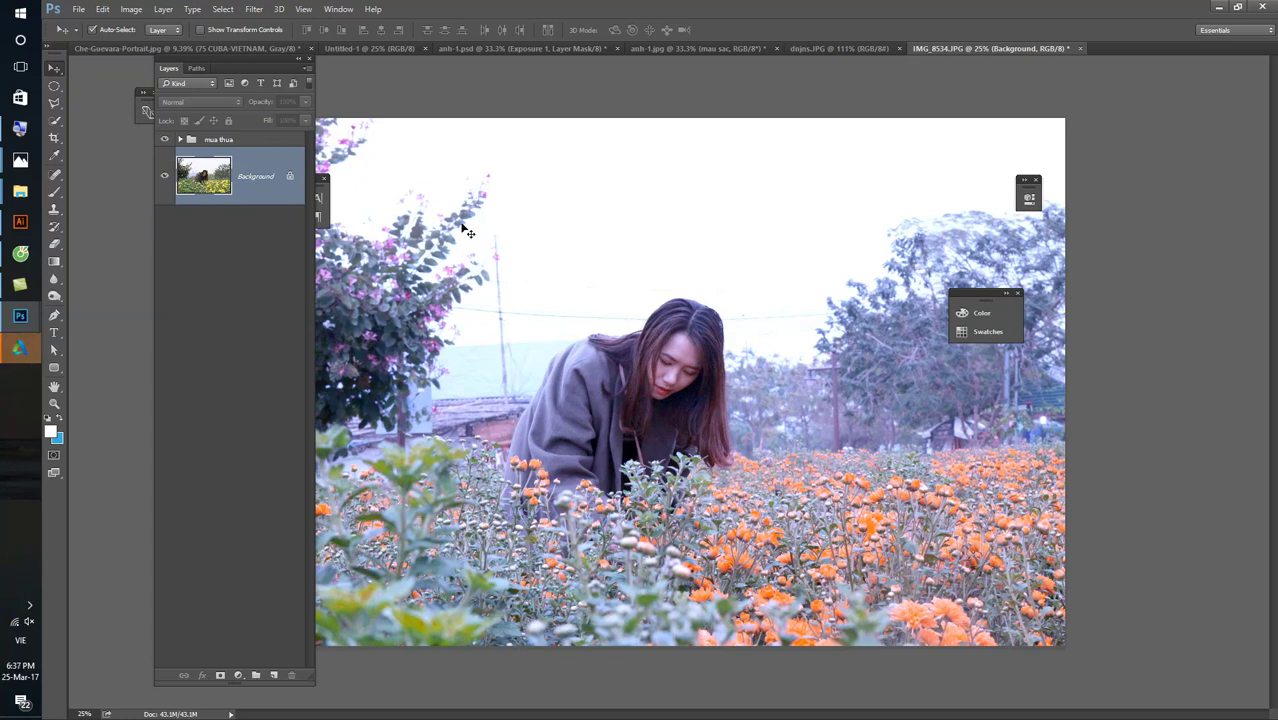
left_click(219, 140)
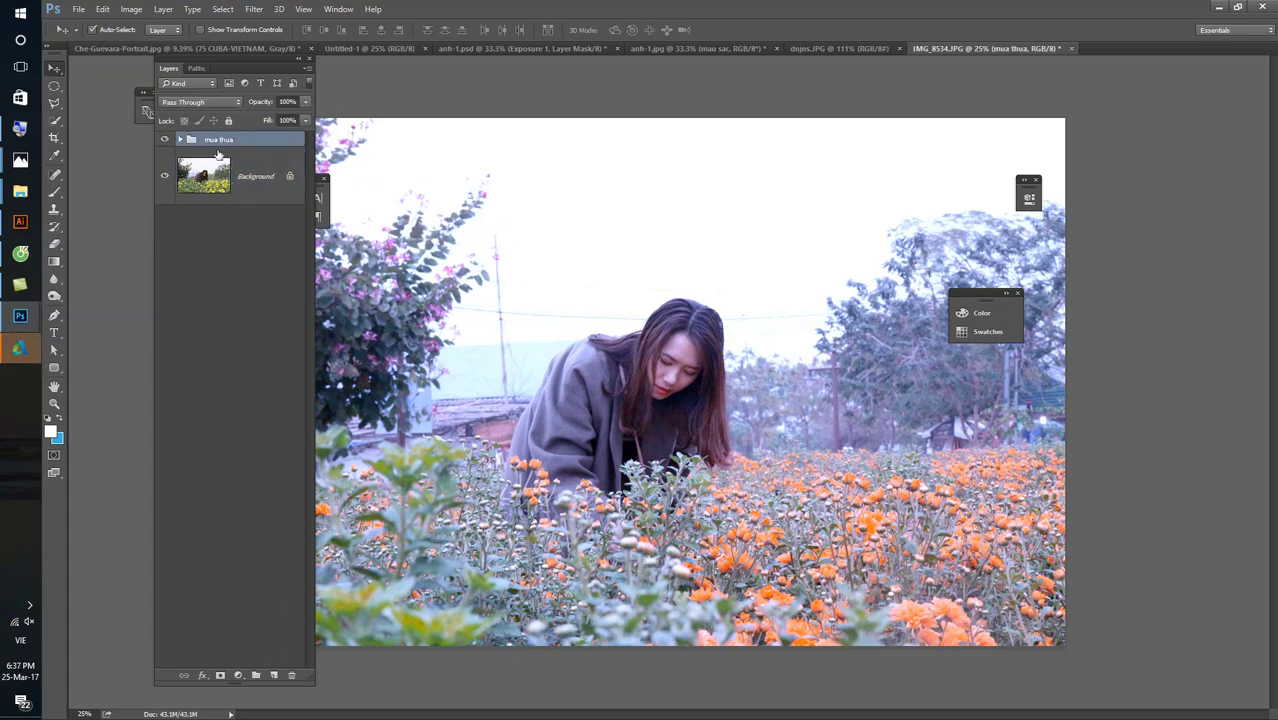
left_click(181, 140)
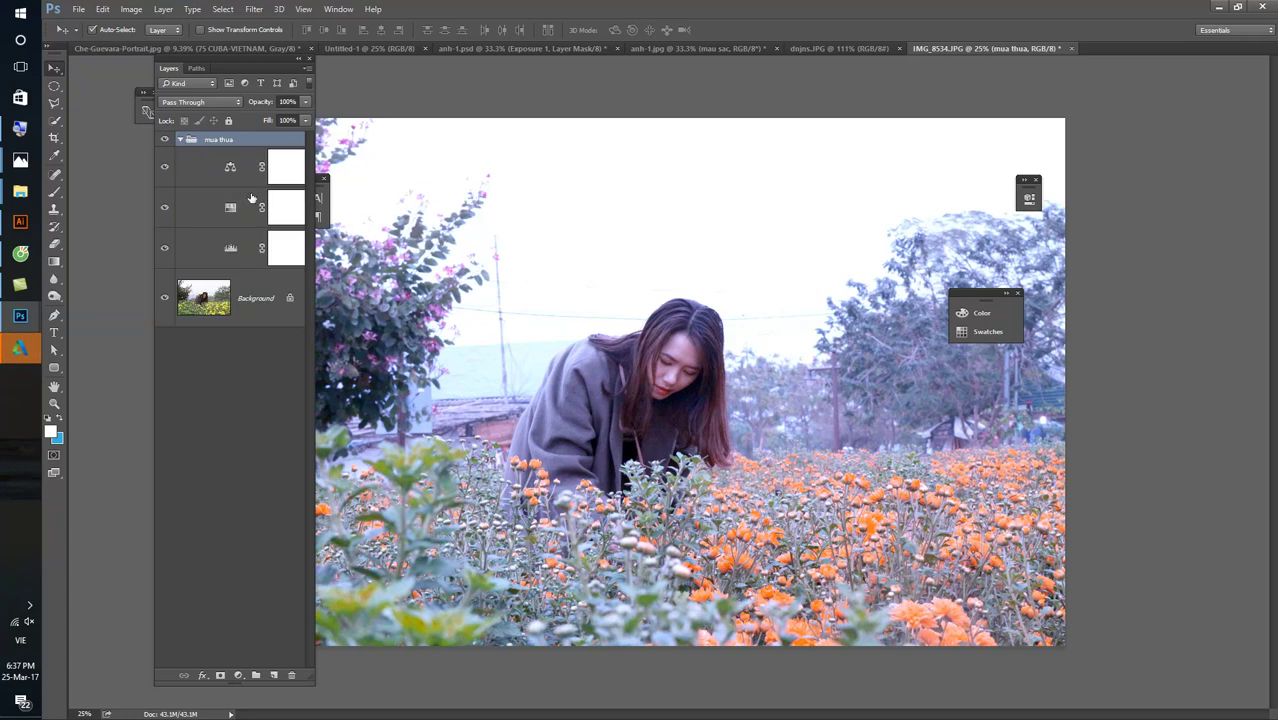
left_click(818, 48)
left_click(694, 50)
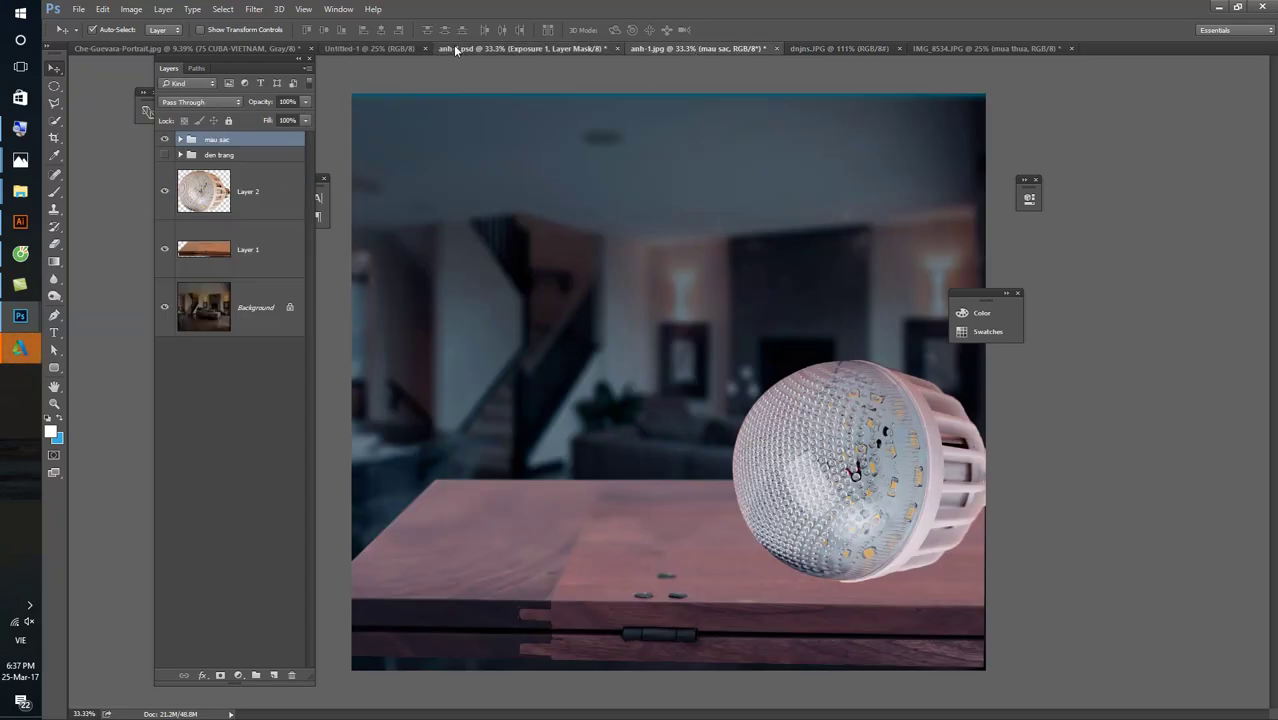
- Back on anh-1.jpg, hide the mau sac group and select Layer 2, the bulb layer
left_click(488, 48)
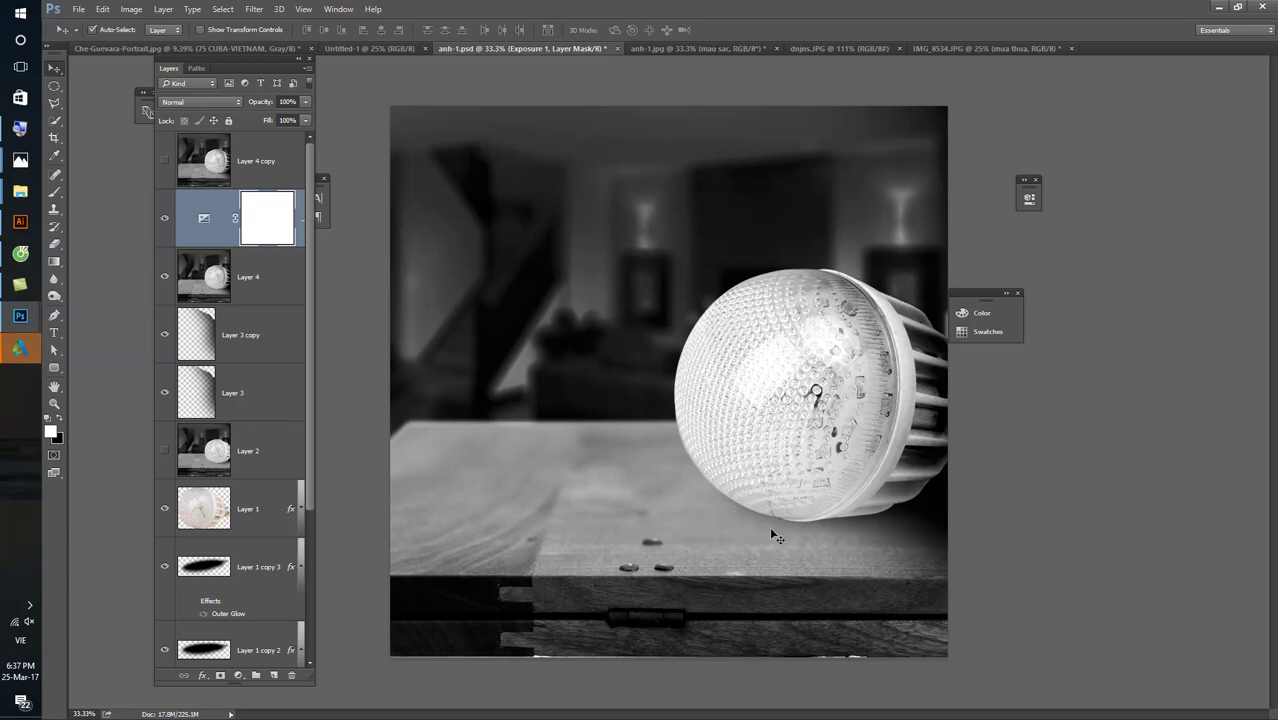
left_click(690, 49)
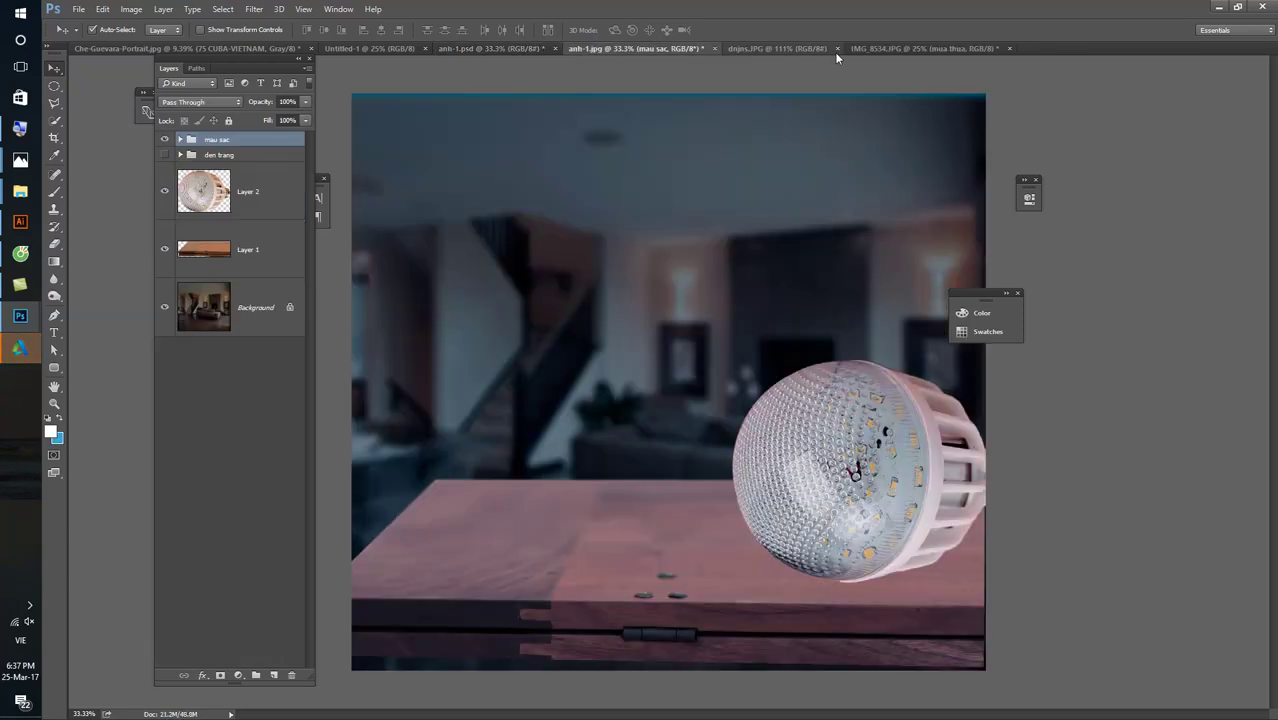
left_click(795, 47)
left_click(642, 48)
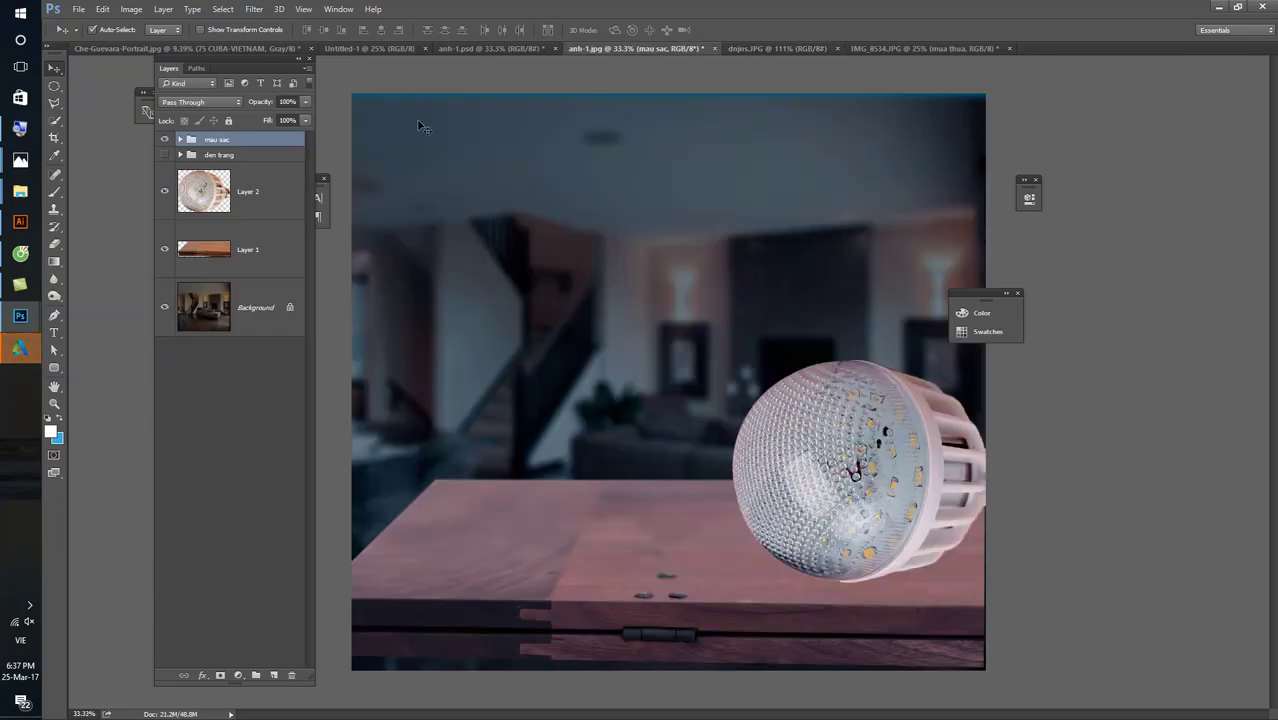
left_click(164, 141)
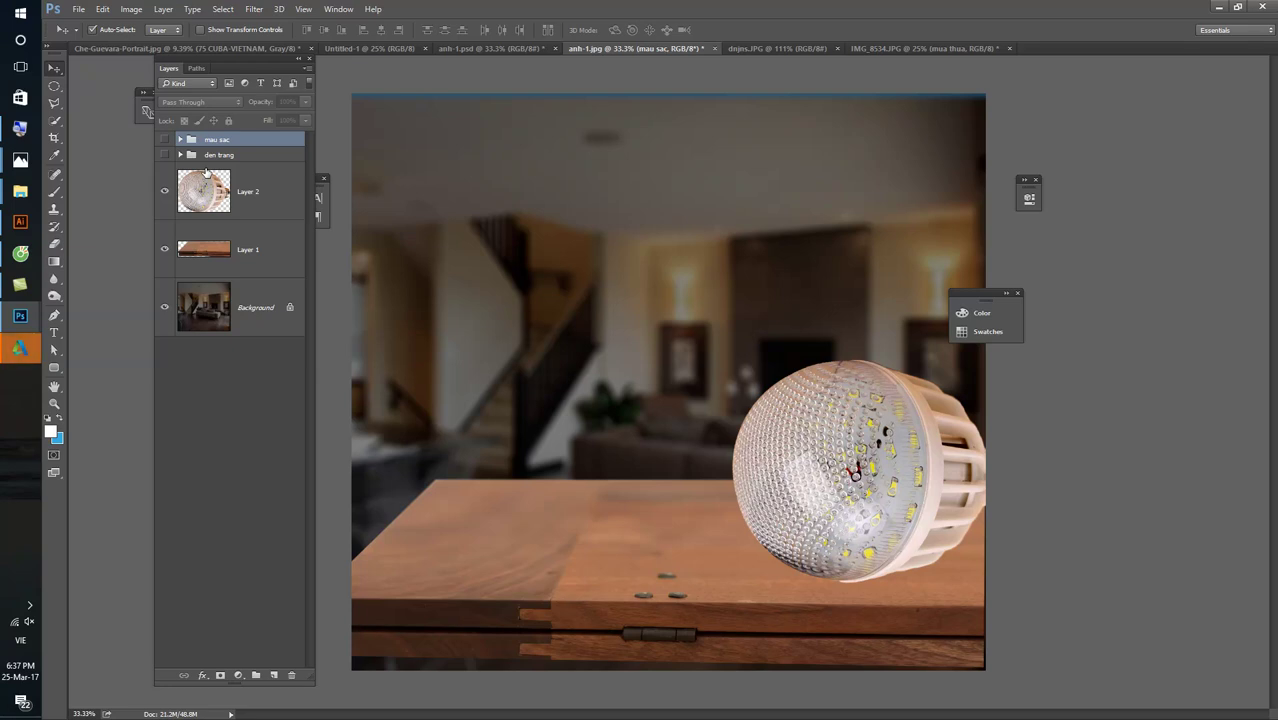
left_click(251, 188)
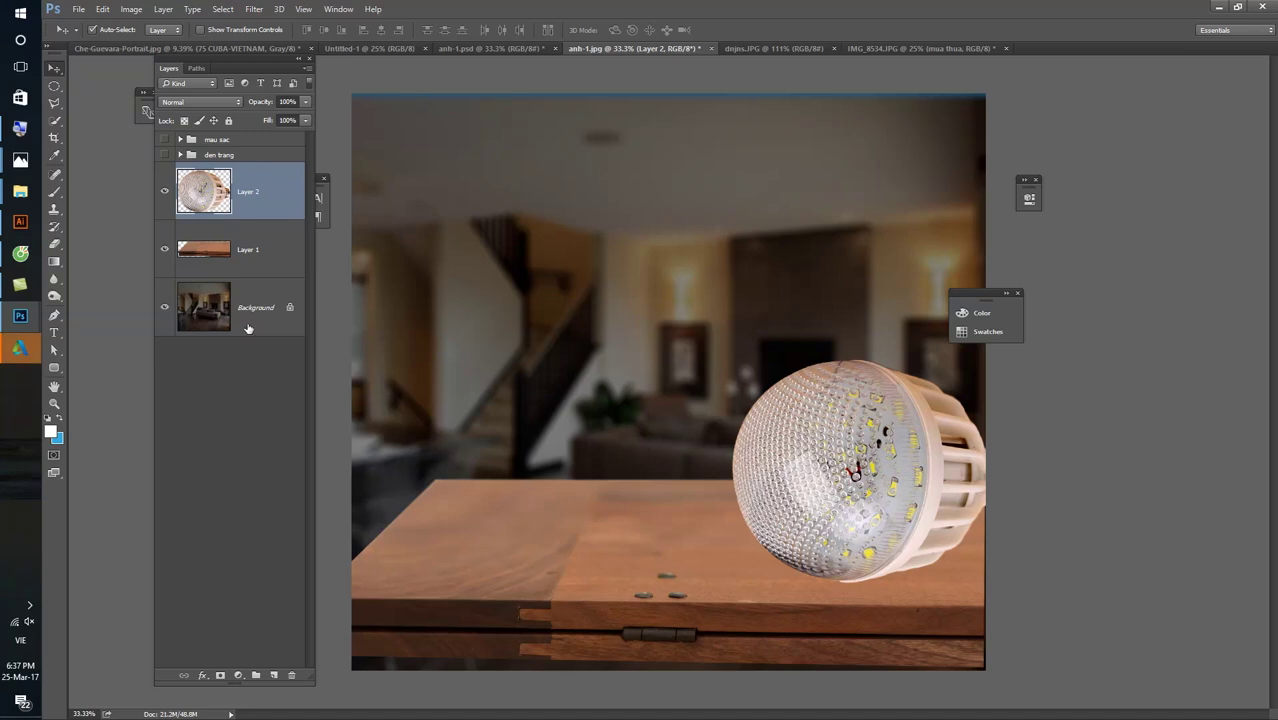
- Add Layer 3 below the bulb and set up a ~170 px brush in black
key("ctrl+shift+n")
key("Return")
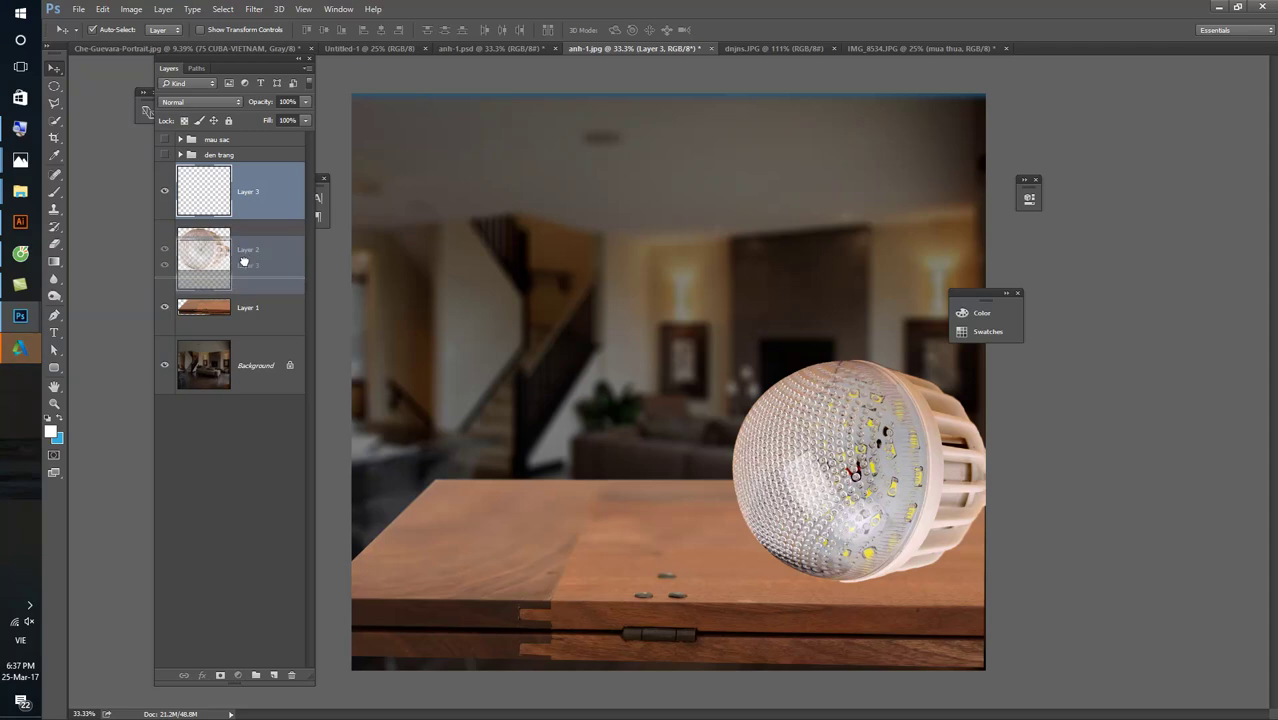
key("ctrl+bracketleft")
key("b")
right_click(745, 360)
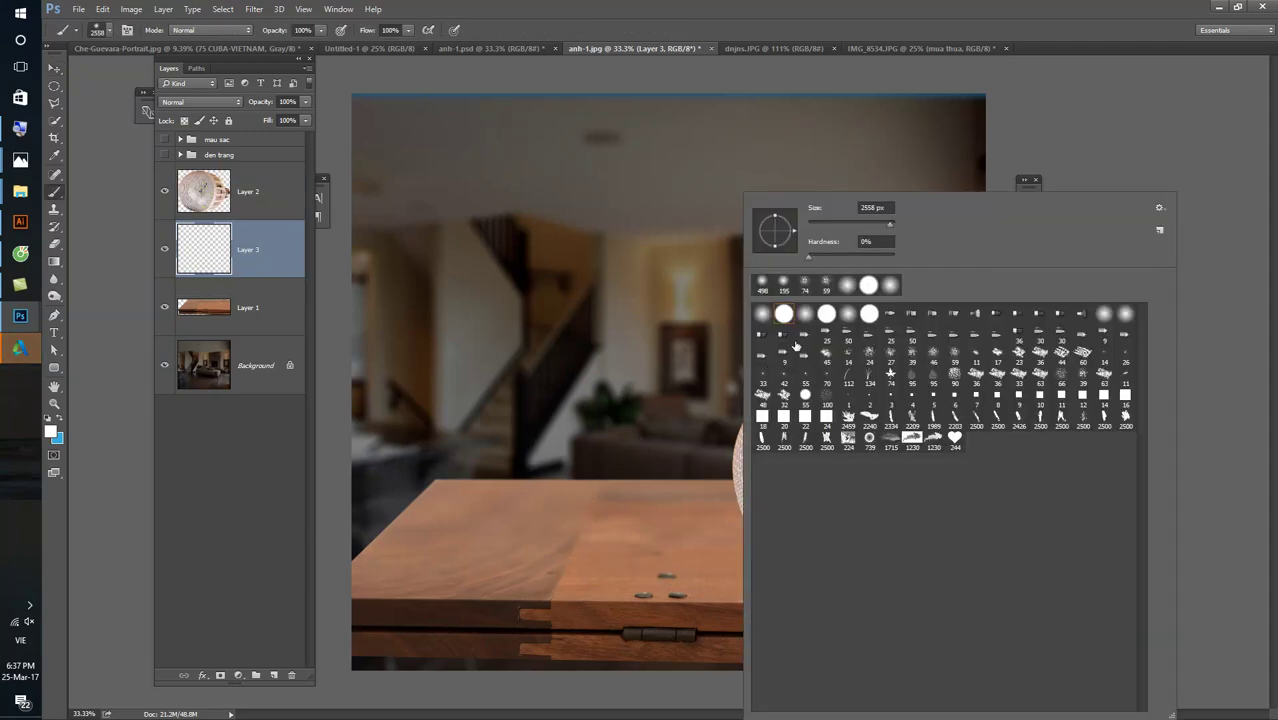
left_click_drag(874, 225, 866, 224)
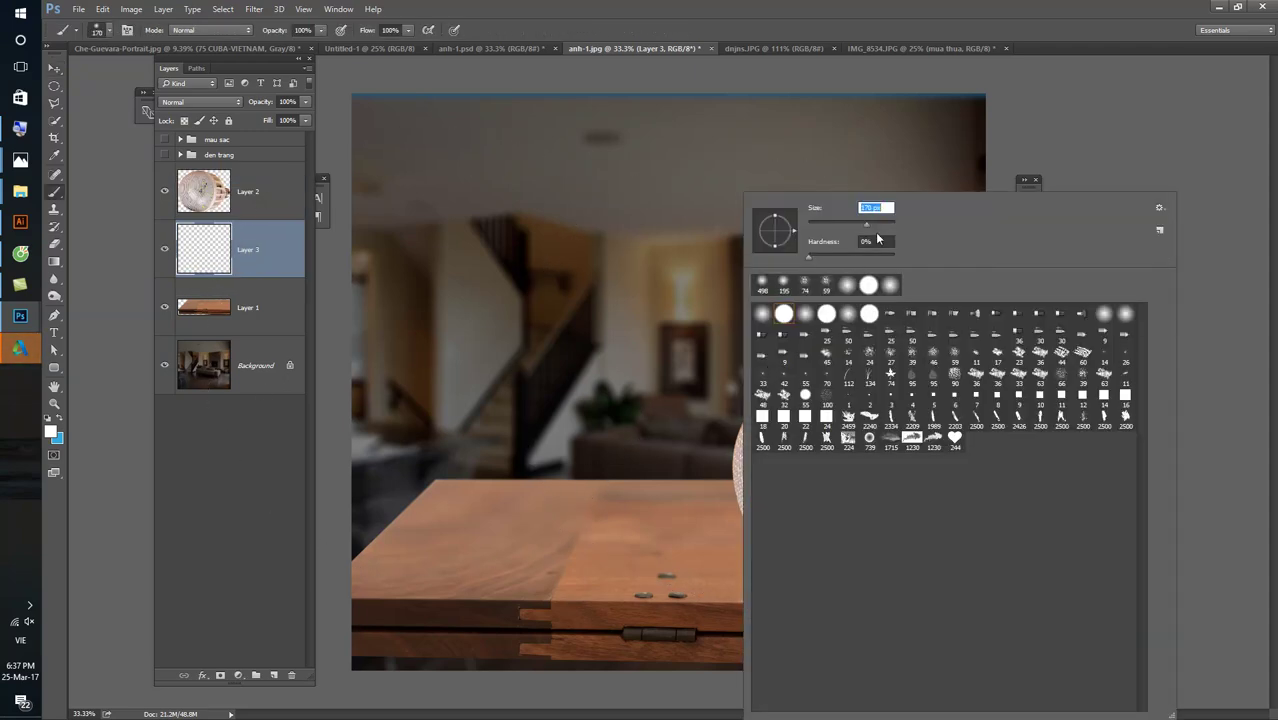
left_click(690, 520)
key("ctrl+z")
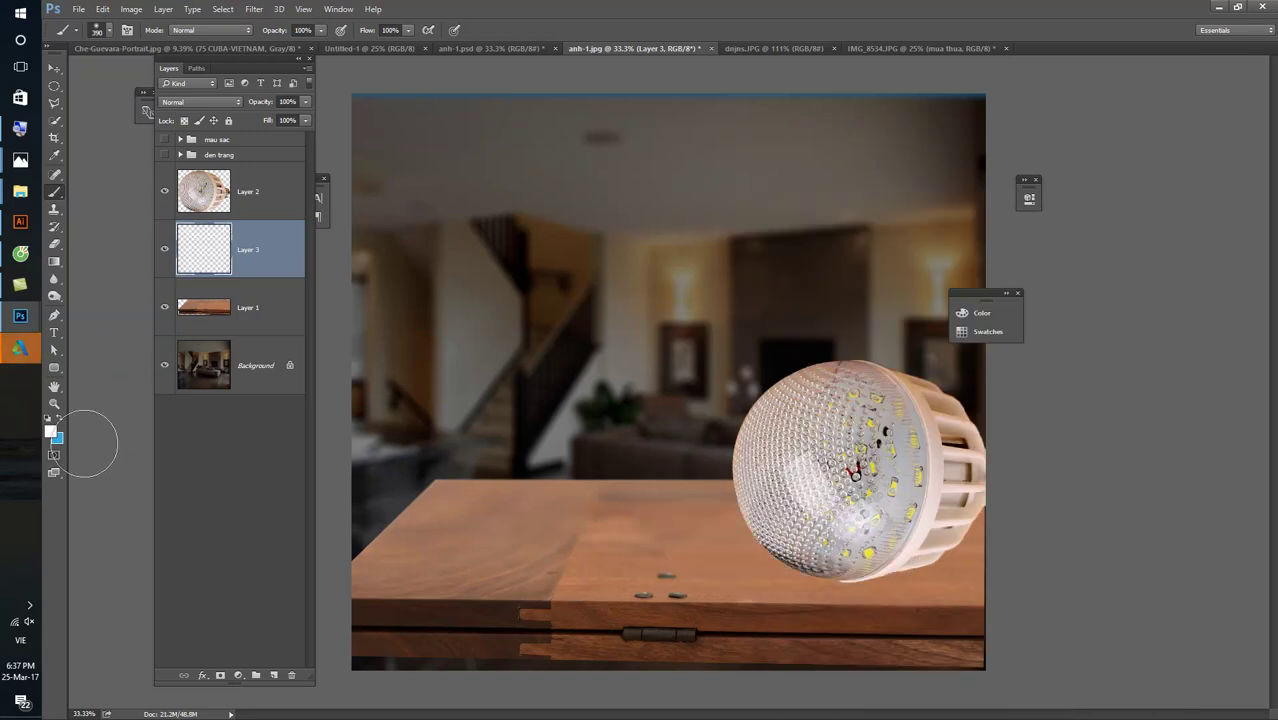
left_click(52, 432)
left_click(604, 318)
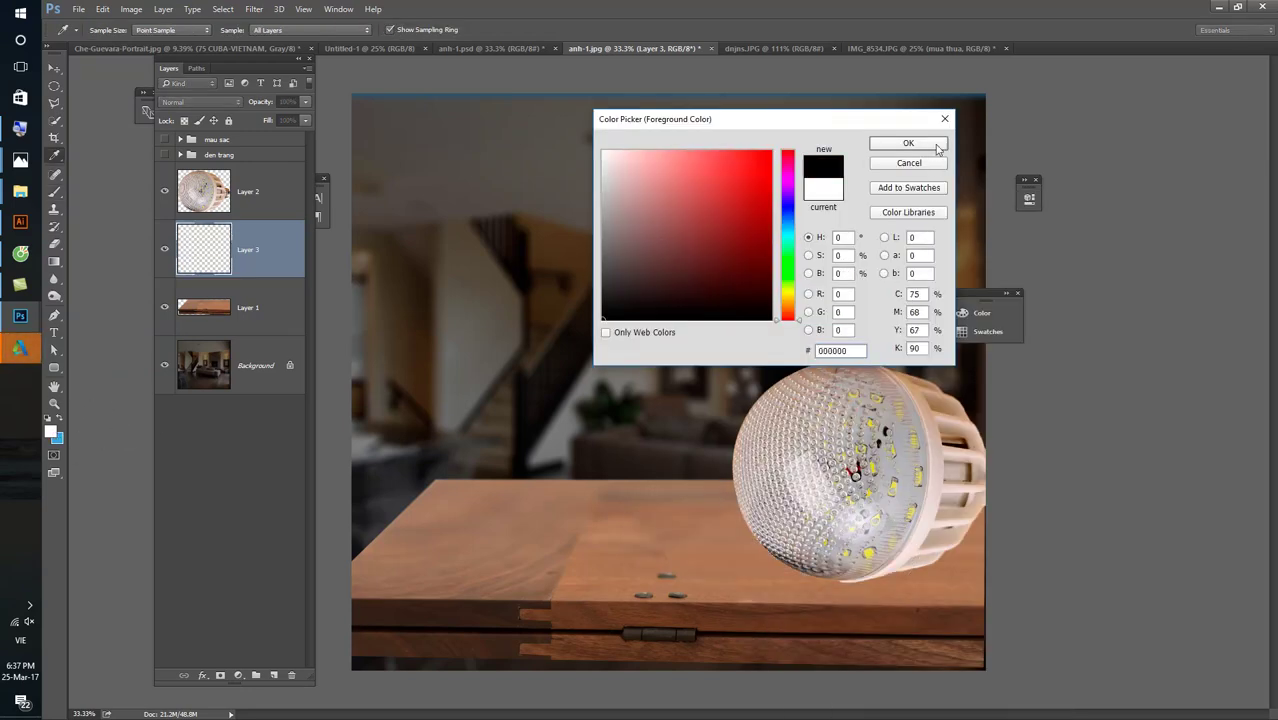
left_click(932, 146)
- Paint a soft 50%-opacity black shadow under the bulb, then load the bulb's outline
left_click_drag(810, 560, 983, 563)
key("ctrl+z")
key("3")
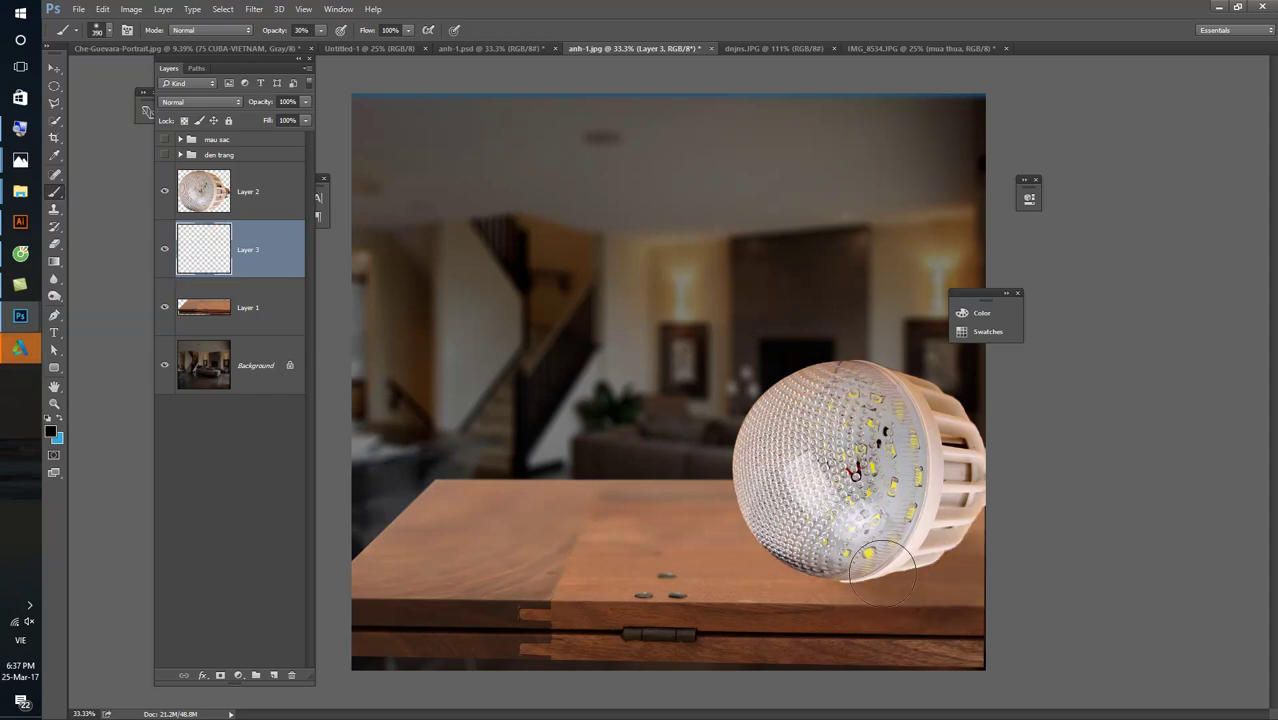
key("5")
left_click_drag(830, 570, 980, 572)
mouse_move(790, 575)
left_mouse_down()
mouse_move(980, 565)
mouse_move(814, 537)
mouse_move(950, 568)
left_mouse_up()
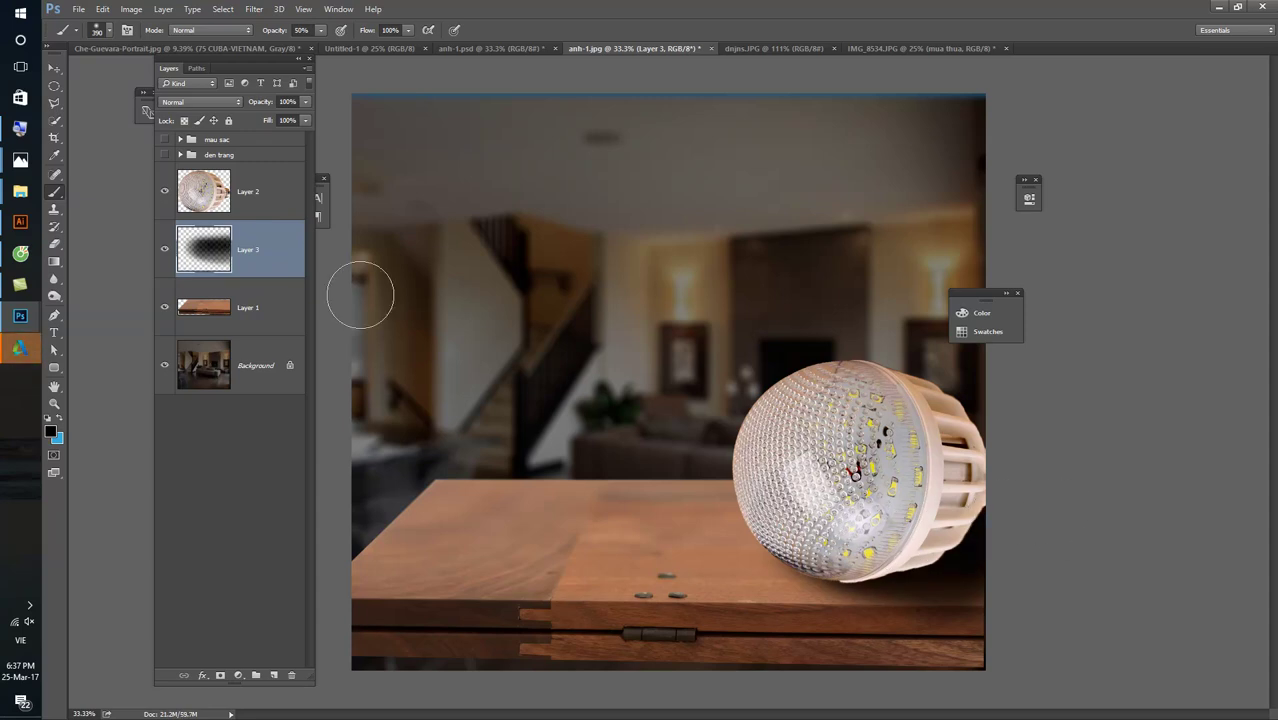
left_click(300, 213)
left_click(222, 196, "ctrl")
key("ctrl+shift+n")
- On new Layer 4, paint black inside the bulb outline with a ~2558 px brush
key("Return")
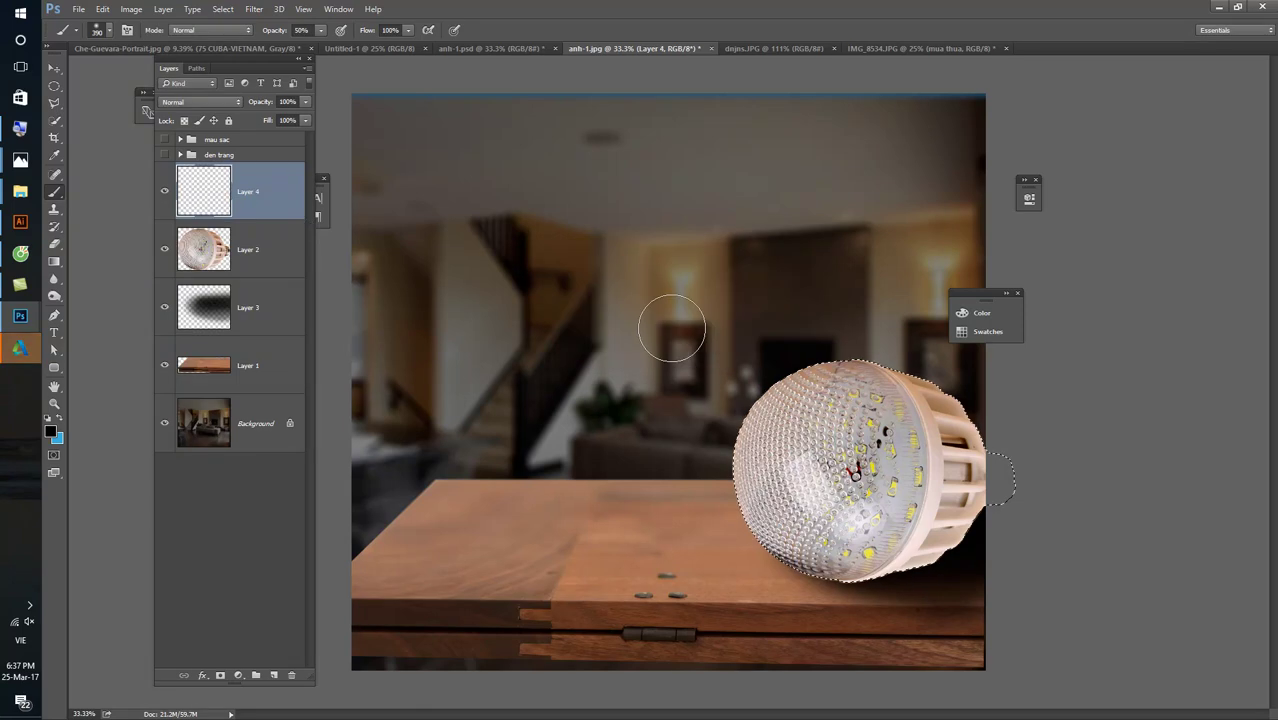
right_click(665, 352)
left_click_drag(808, 229, 928, 196)
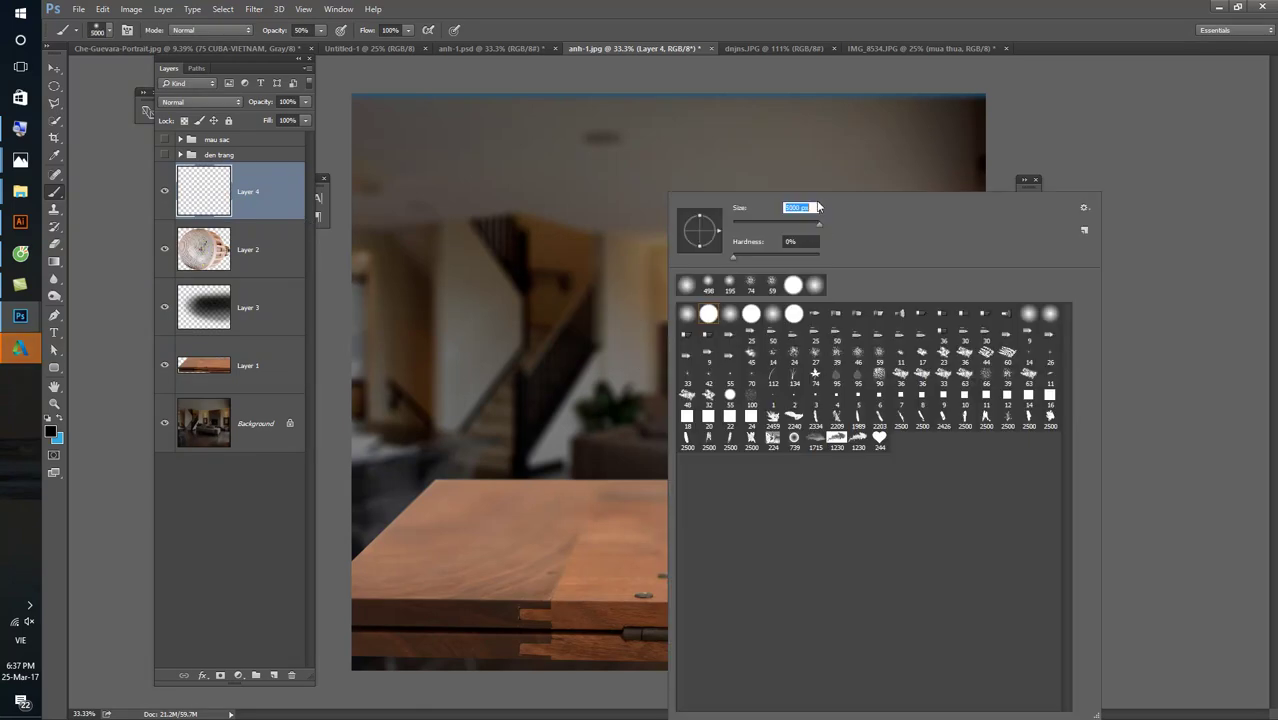
left_click_drag(824, 224, 806, 222)
key("Return")
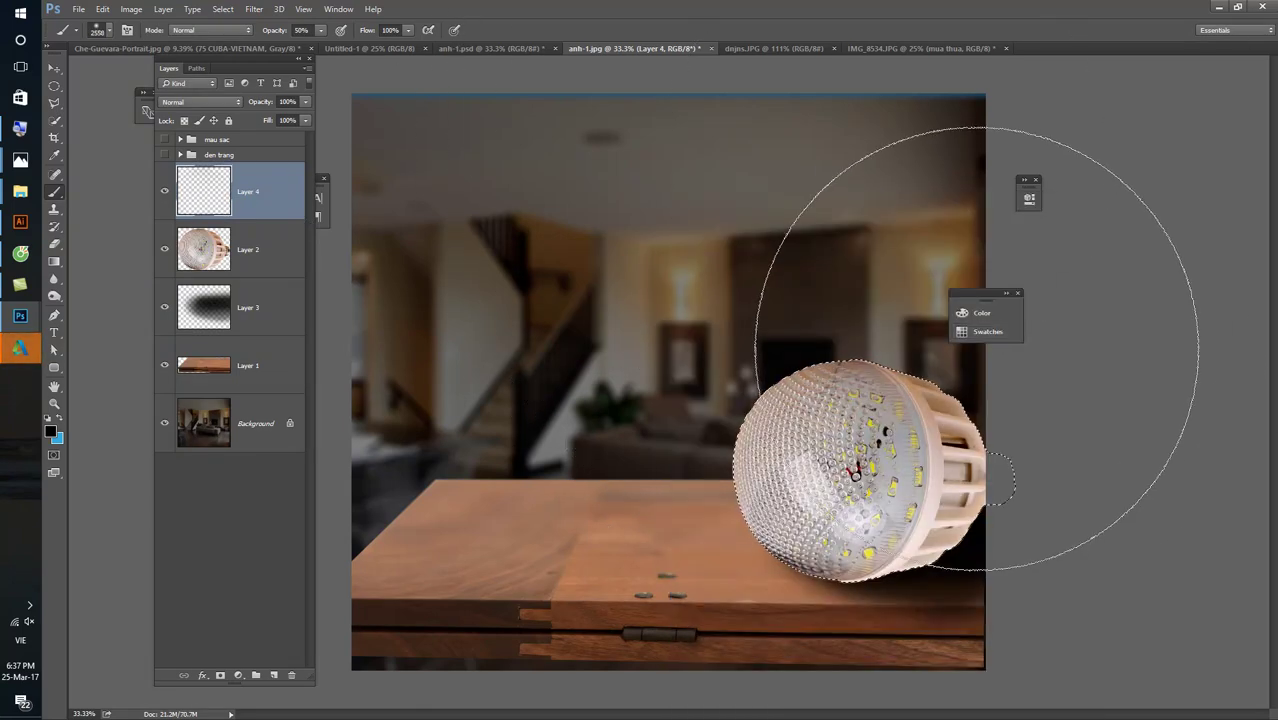
mouse_move(1087, 500)
left_mouse_down()
mouse_move(1170, 571)
mouse_move(1055, 600)
mouse_move(1100, 447)
left_mouse_up()
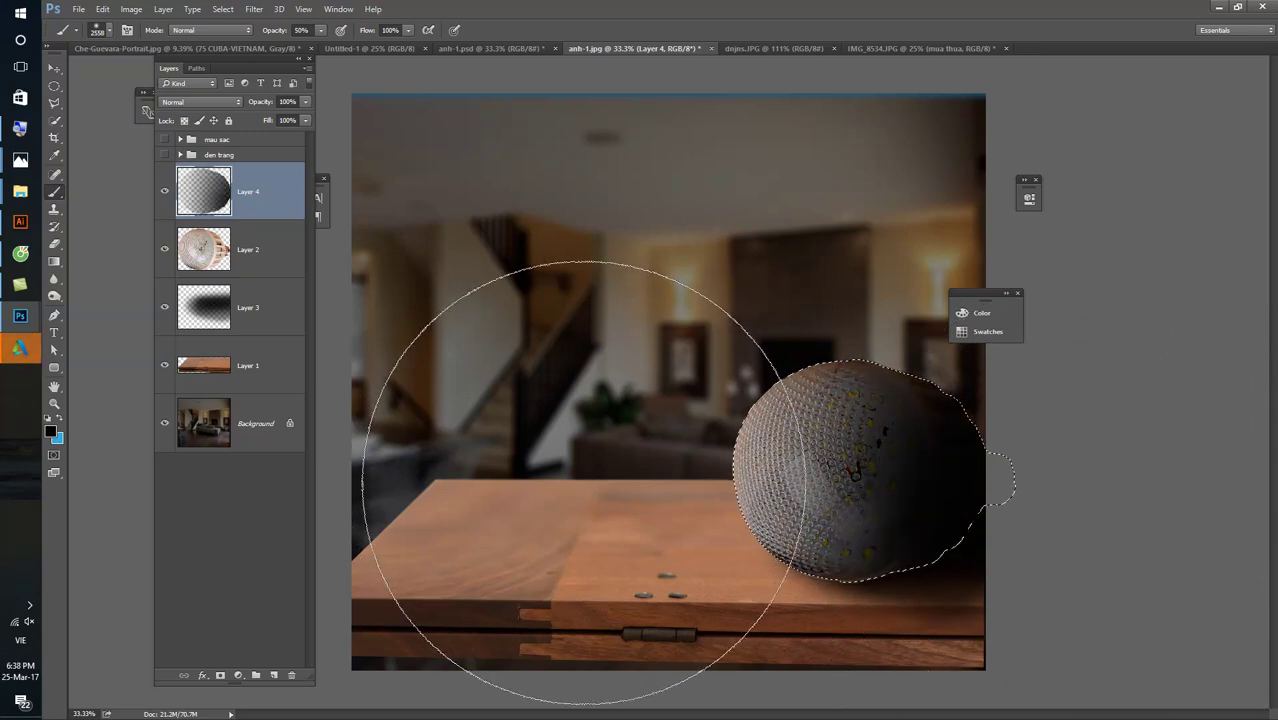
- Erase the bulb's lit side with a soft ~2209 px eraser
key("e")
right_click(733, 430)
left_click(795, 313)
left_click(866, 226)
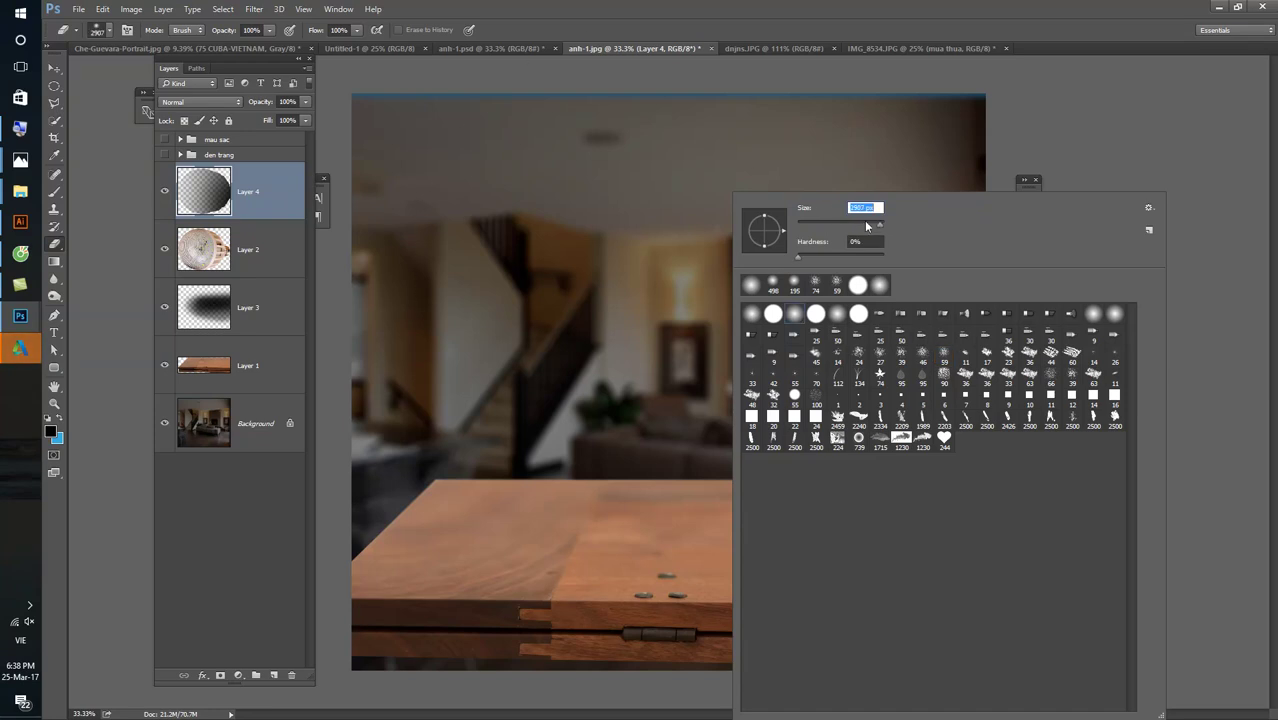
key("Return")
right_click(716, 340)
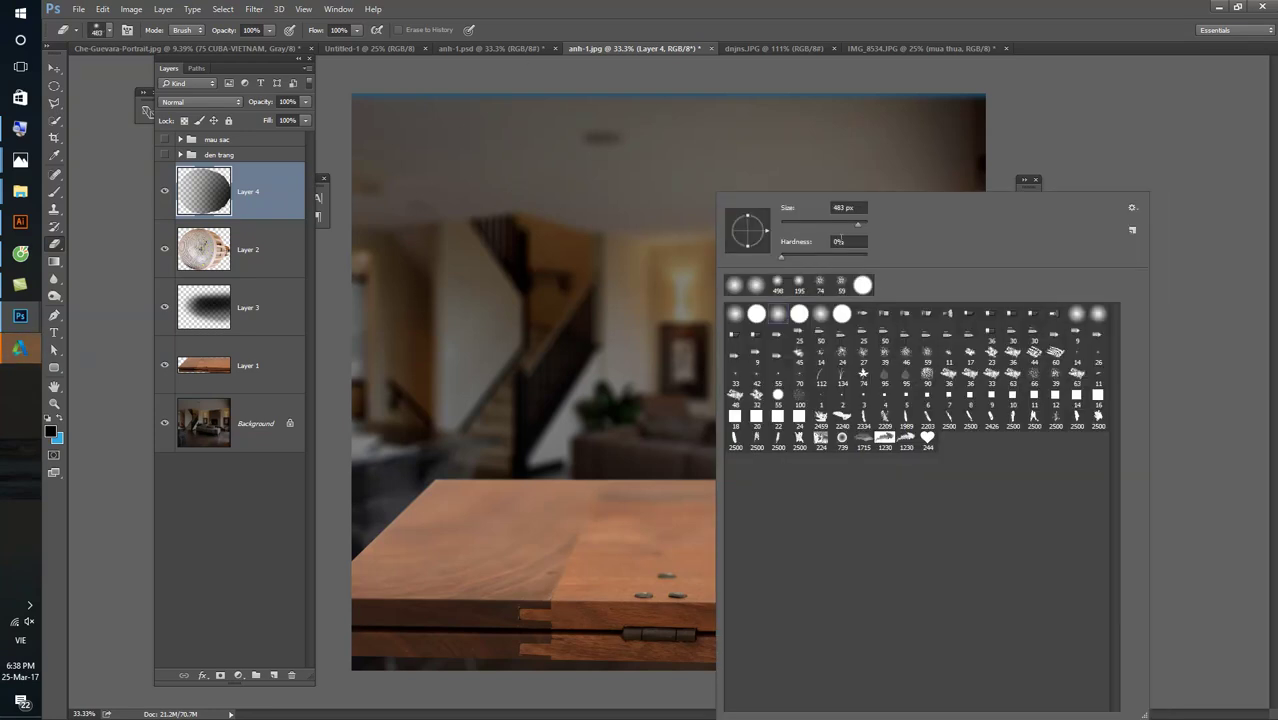
key("Return")
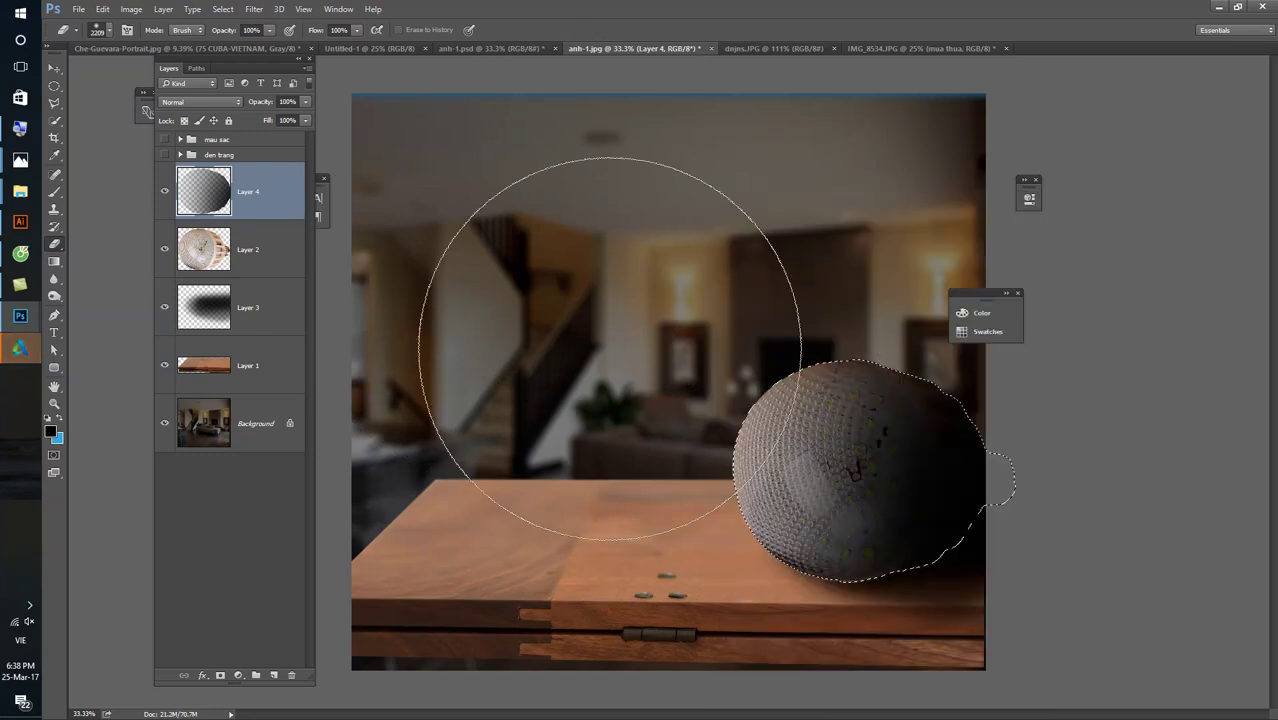
left_click_drag(613, 391, 690, 452)
- Deselect and nudge the bulb shading downward with the Move tool
key("ctrl+d")
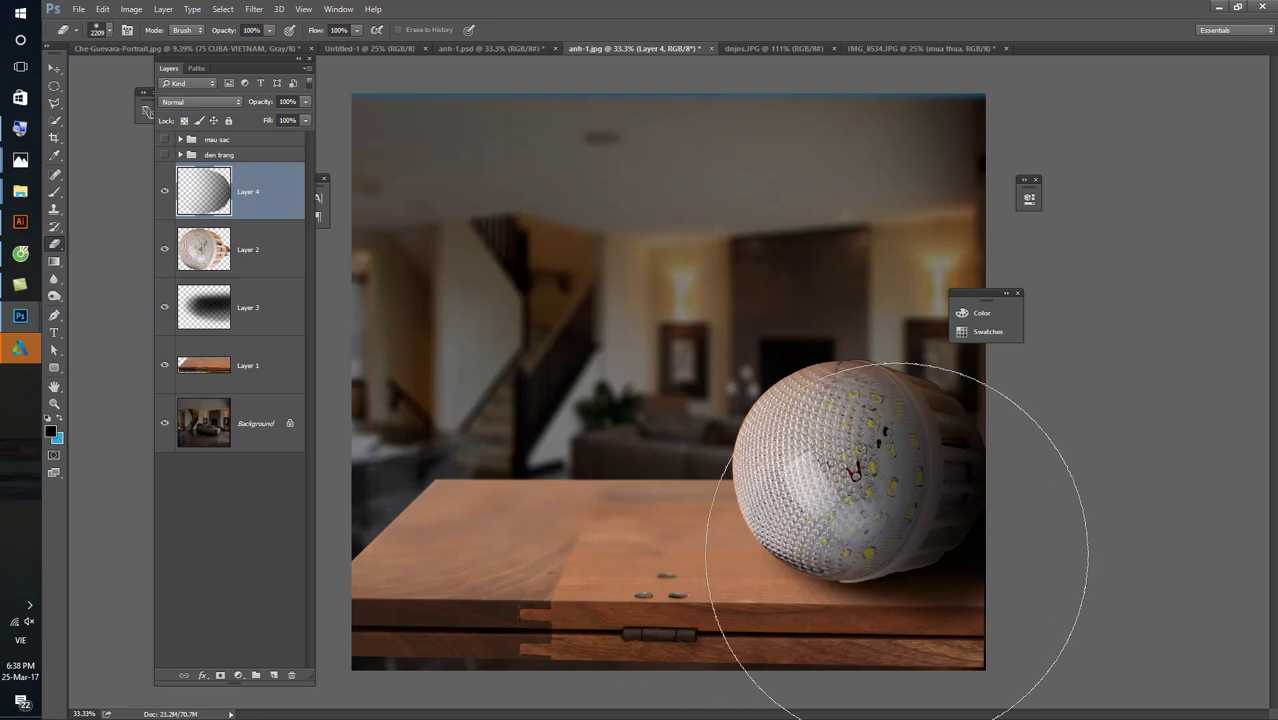
key("v")
left_click_drag(920, 487, 925, 600)
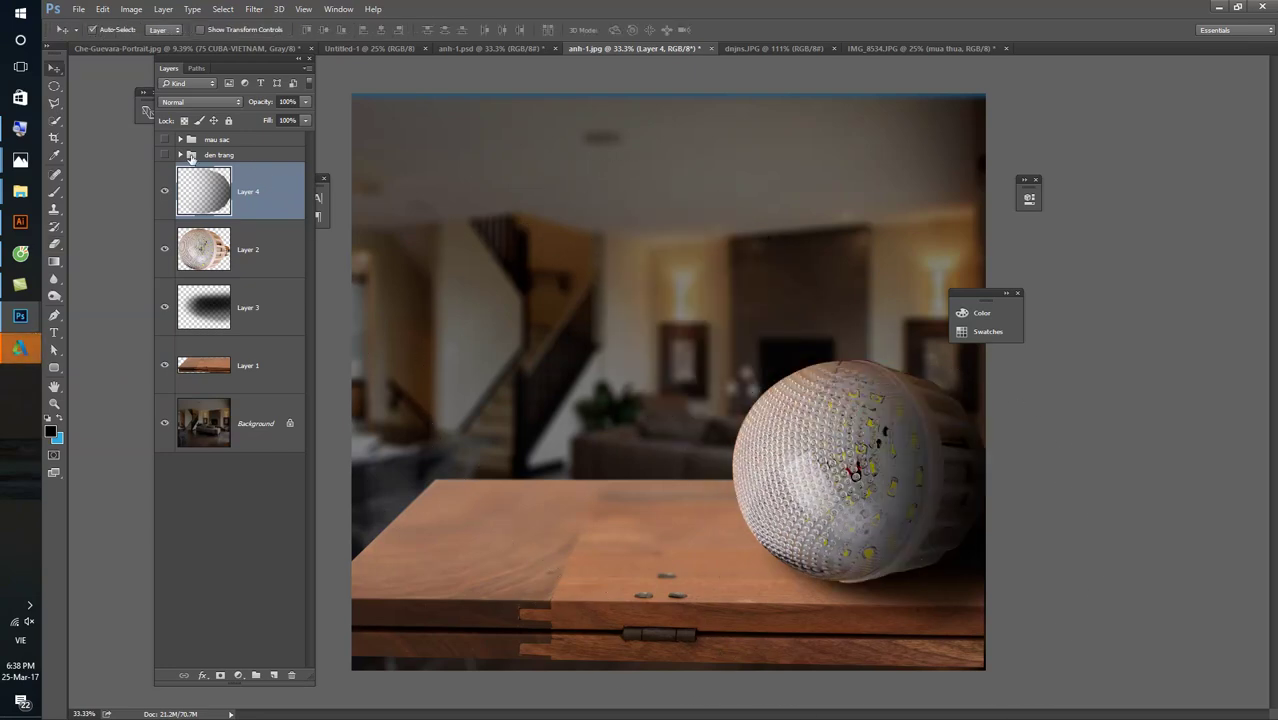
- Show both den trang and mau sac groups for a cold blue-grey scene, then minimize Photoshop
left_click(165, 156)
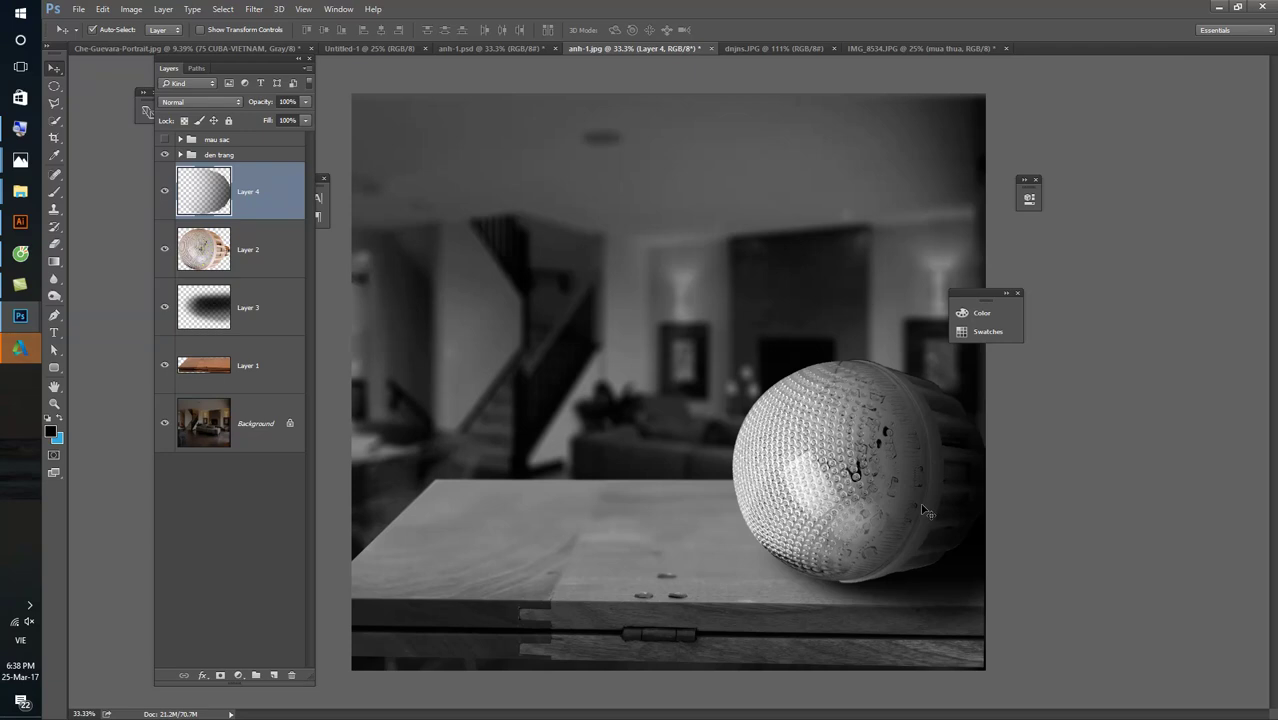
mouse_move(920, 508)
left_mouse_down()
mouse_move(915, 540)
mouse_move(920, 508)
left_mouse_up()
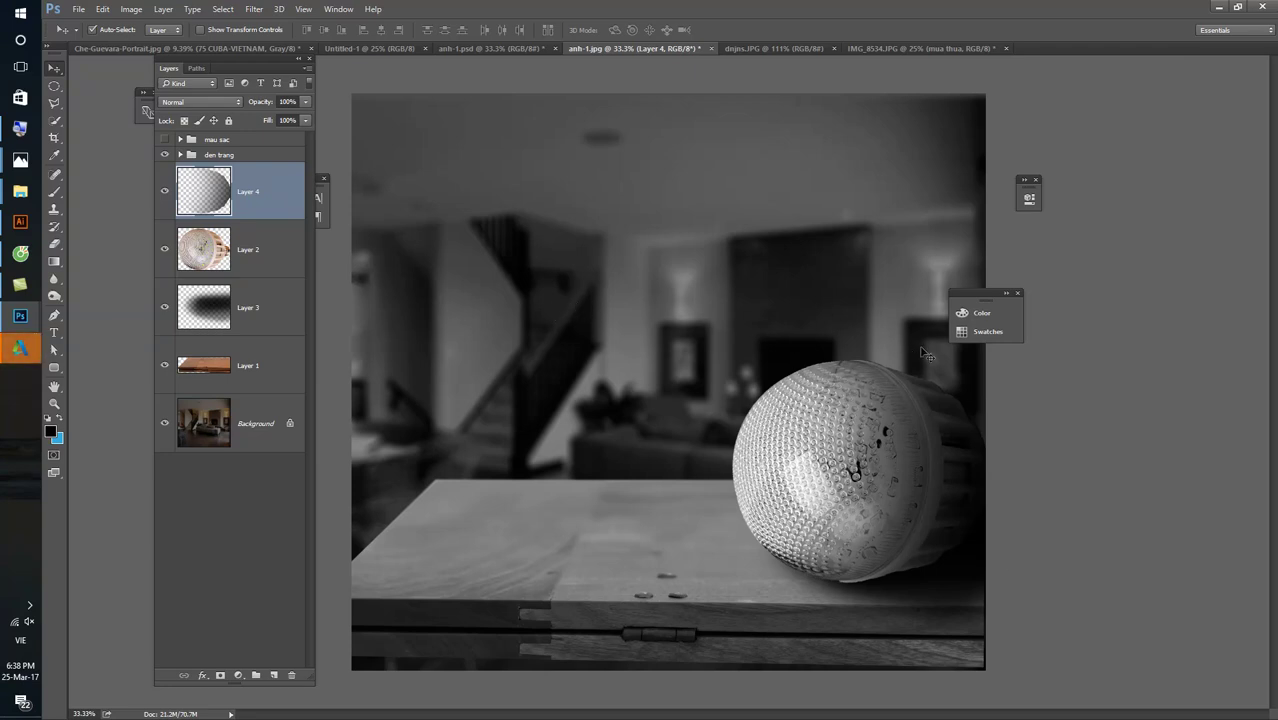
left_click(164, 140)
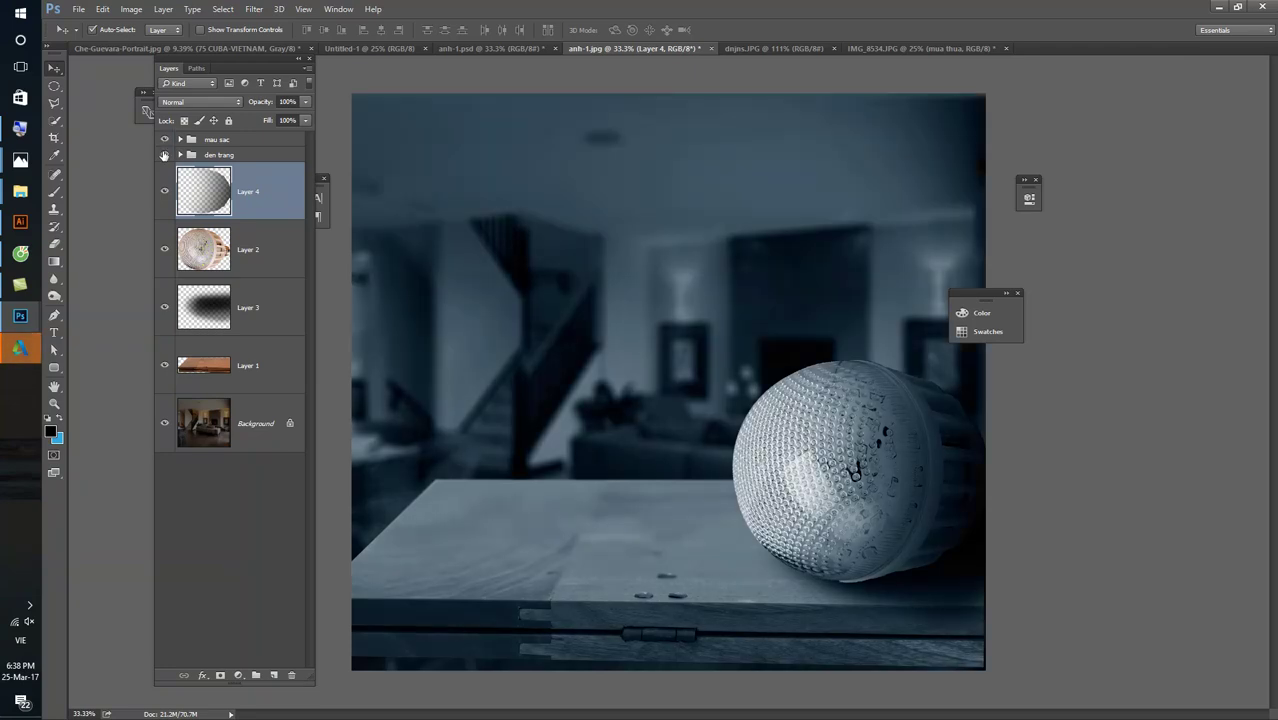
left_click(164, 155)
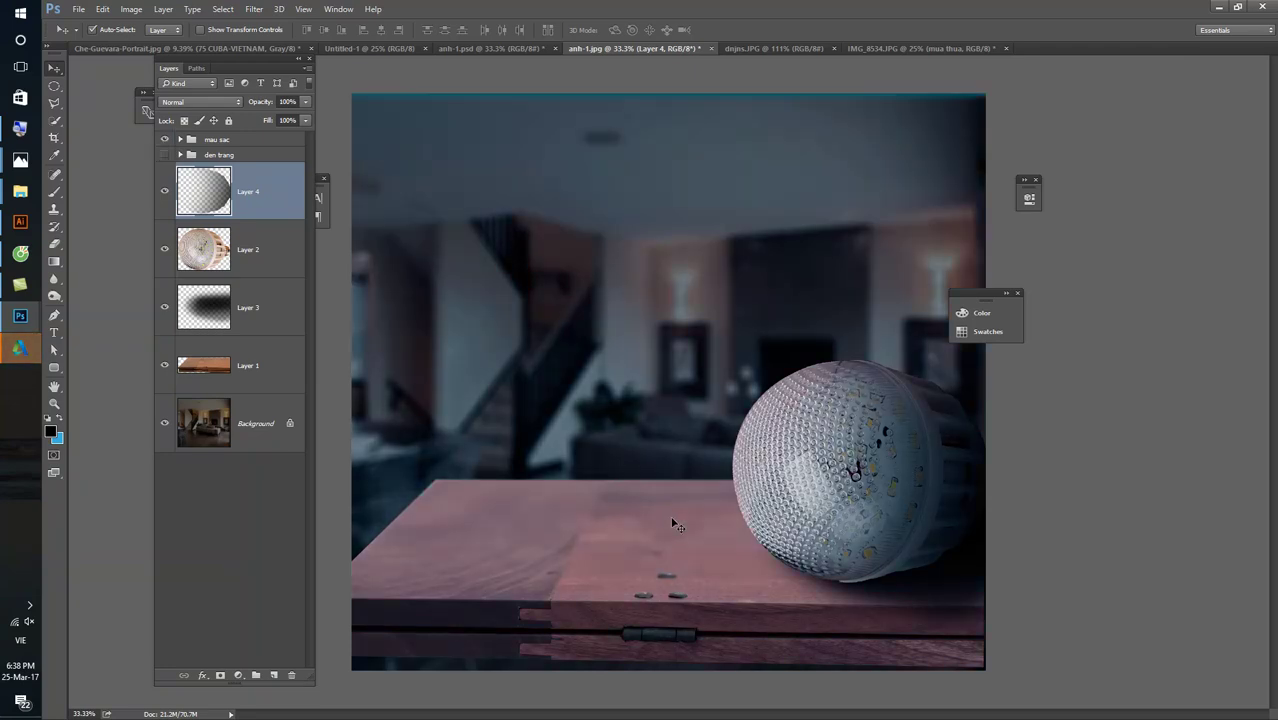
left_click(164, 155)
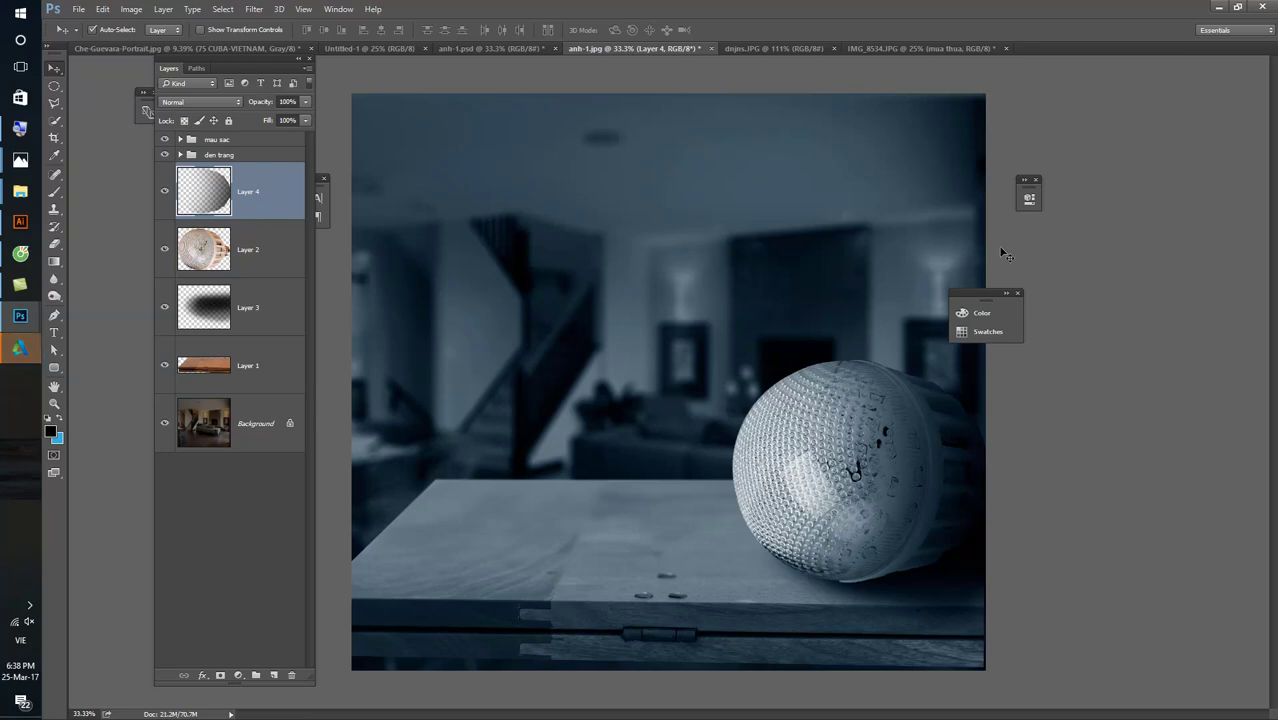
left_click(1218, 7)
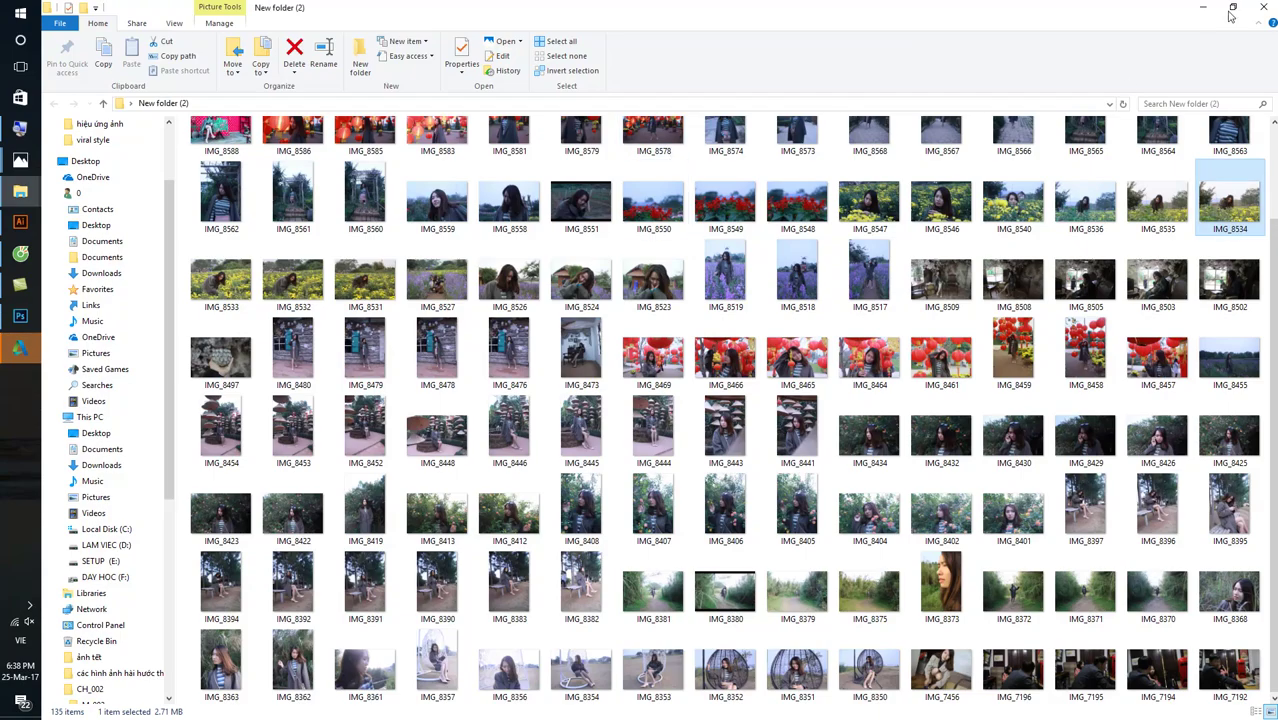
- Open Untitled-1.psd from the THIẾT KẾ ÁO folder inside BÀI TẬP
left_click(1218, 9)
left_click(20, 190)
left_click(75, 685)
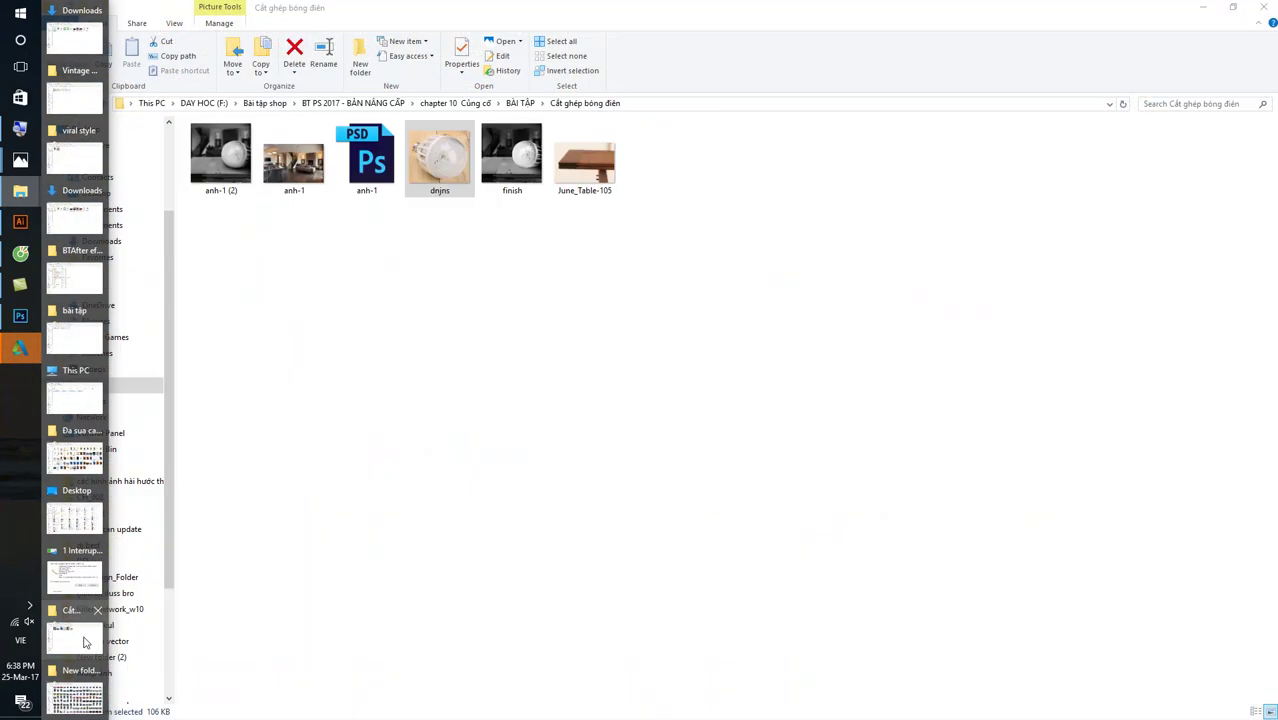
left_click(55, 106)
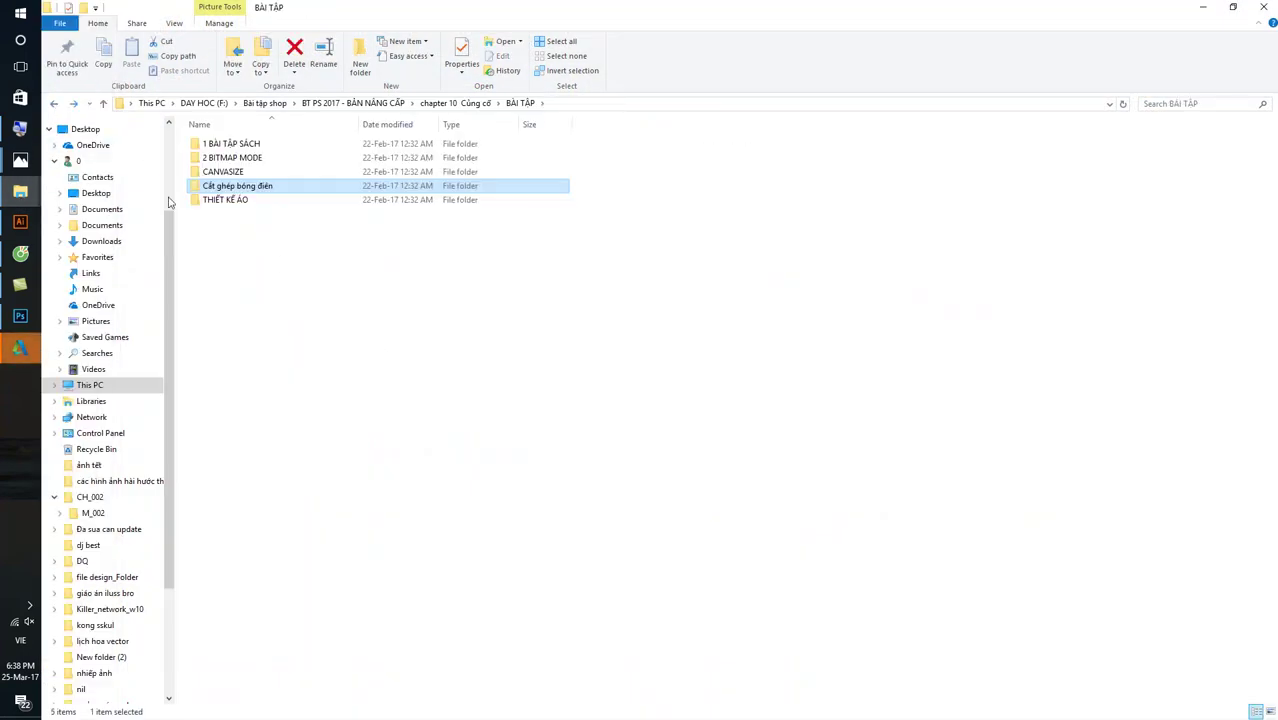
double_click(254, 202)
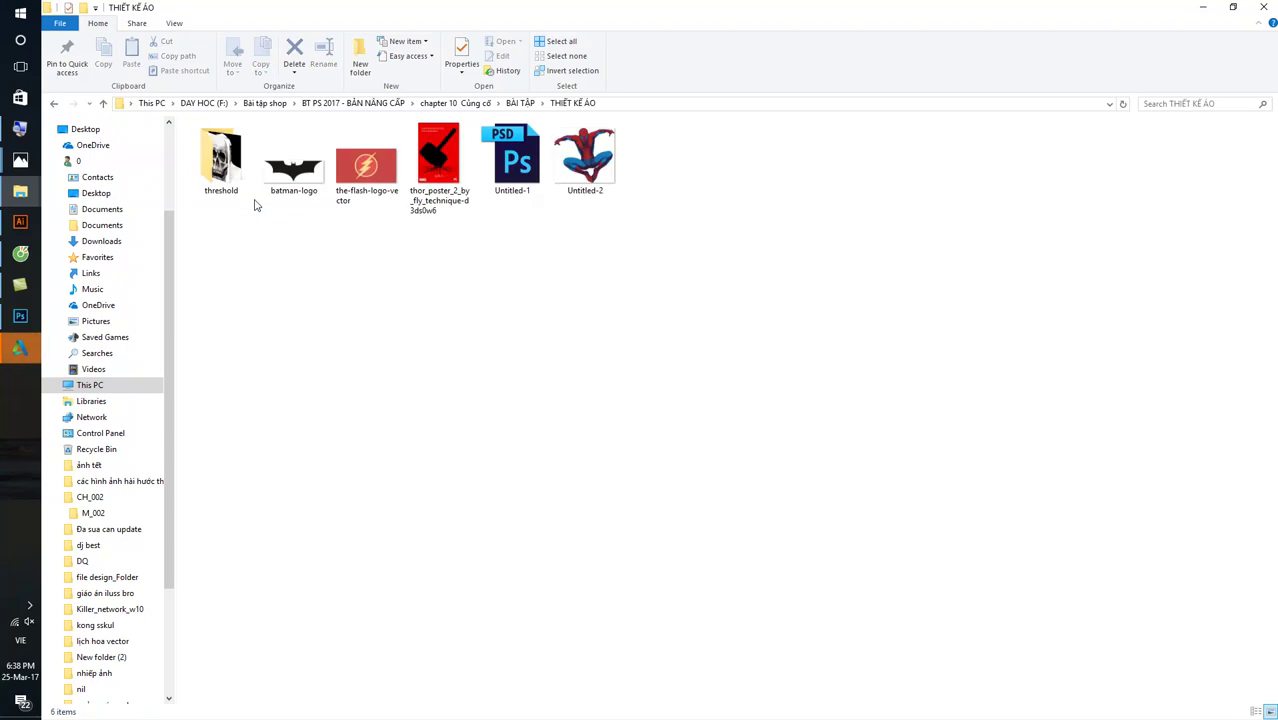
left_click(511, 180)
double_click(511, 180)
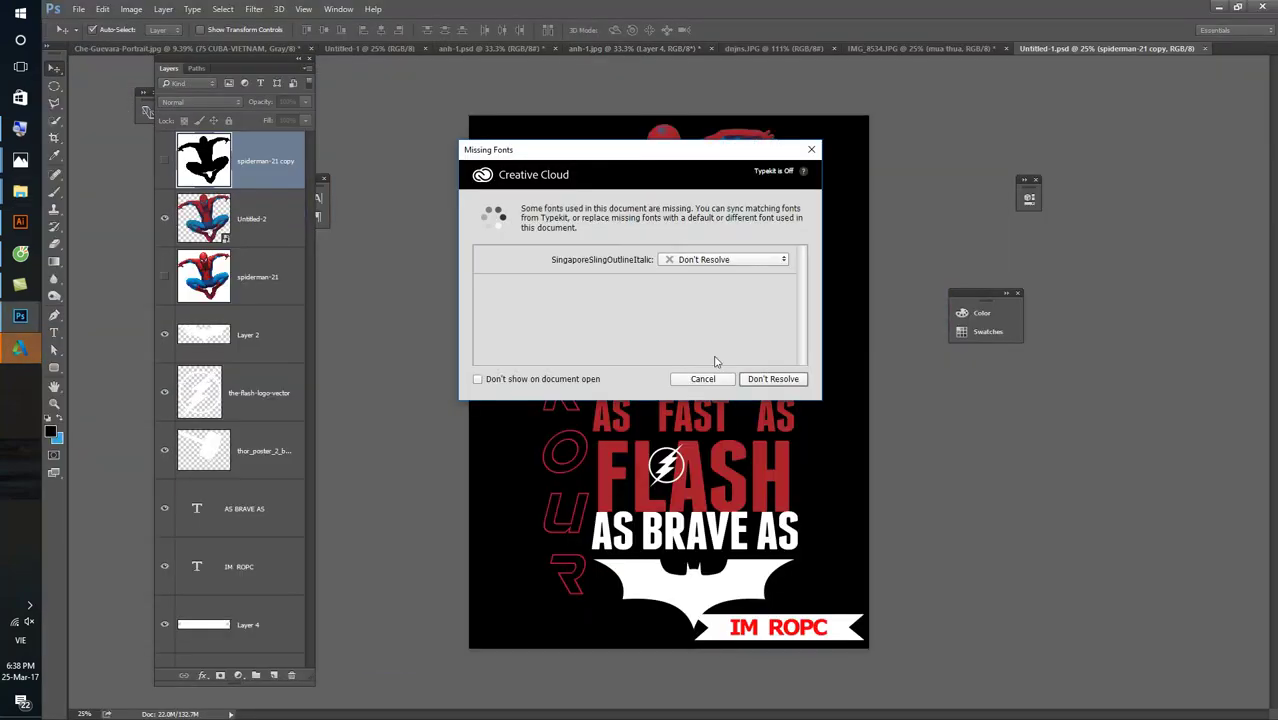
- Leave the missing fonts unresolved to view the Spider-Man poster, then minimize Photoshop
left_click(720, 379)
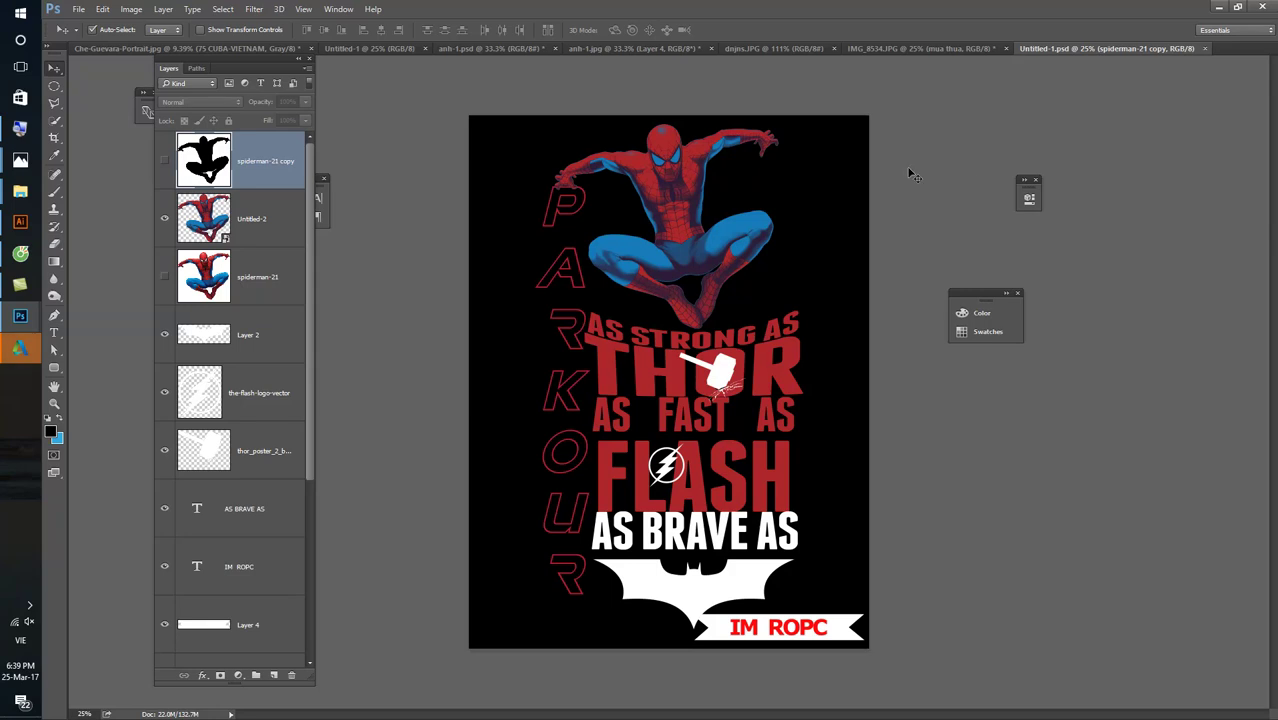
left_click(1223, 7)
left_click(54, 104)
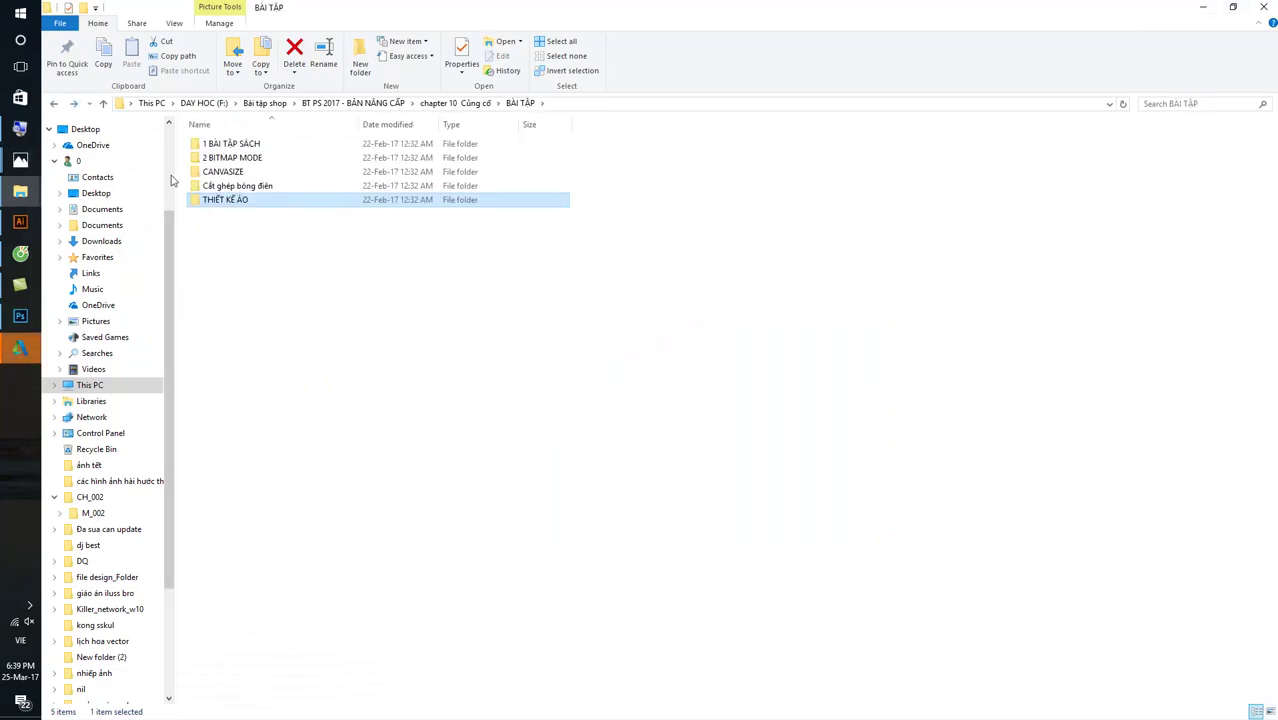
left_click(54, 104)
double_click(227, 172)
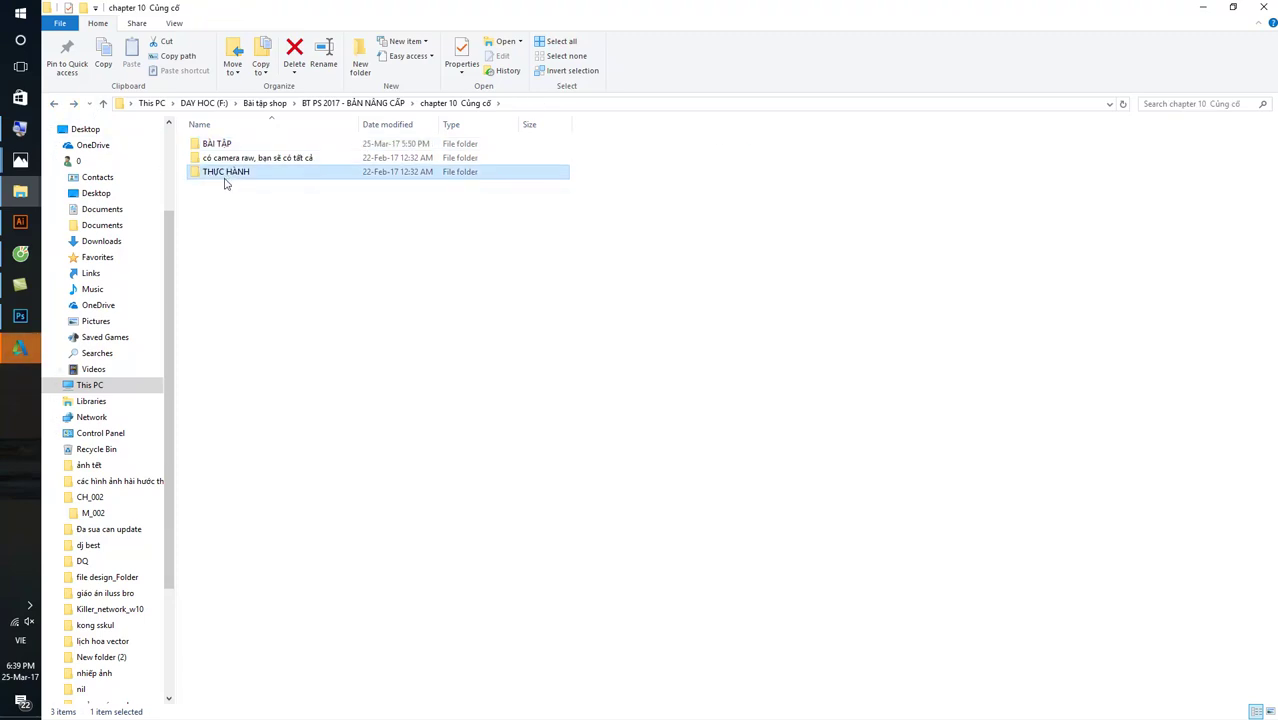
left_click(235, 147)
double_click(235, 147)
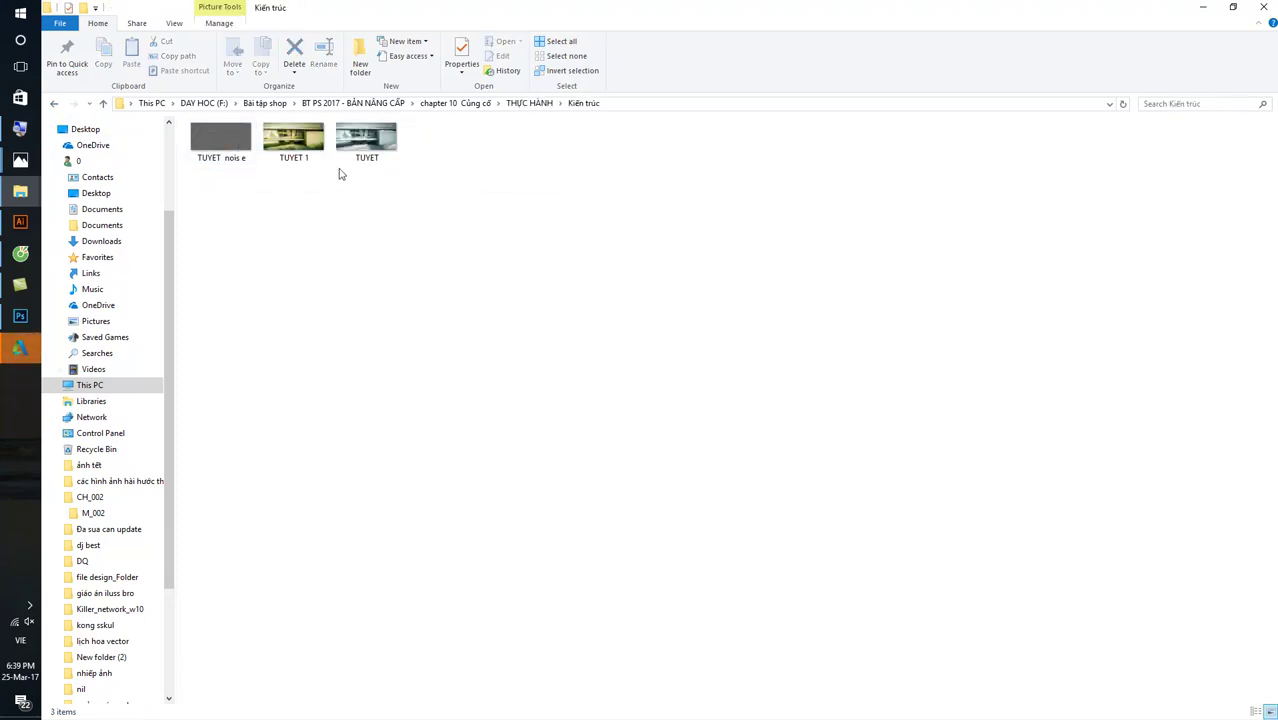
left_click(368, 140)
double_click(368, 140)
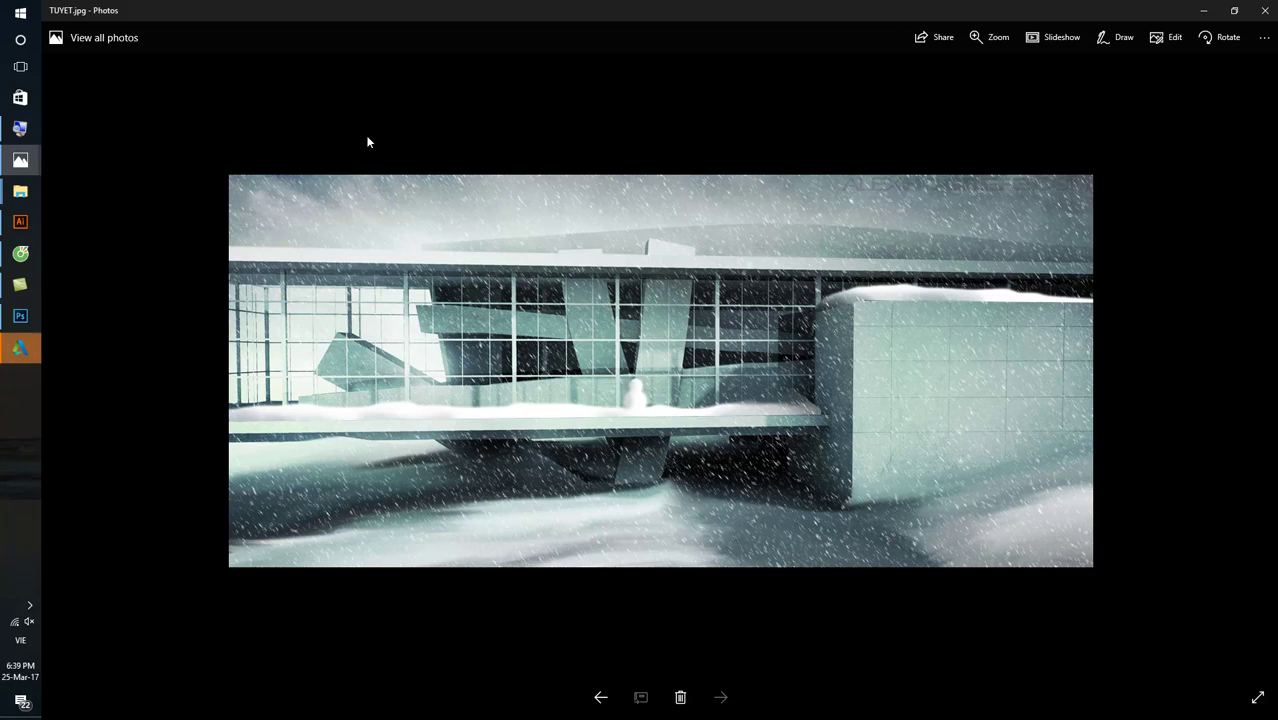
left_click(1264, 10)
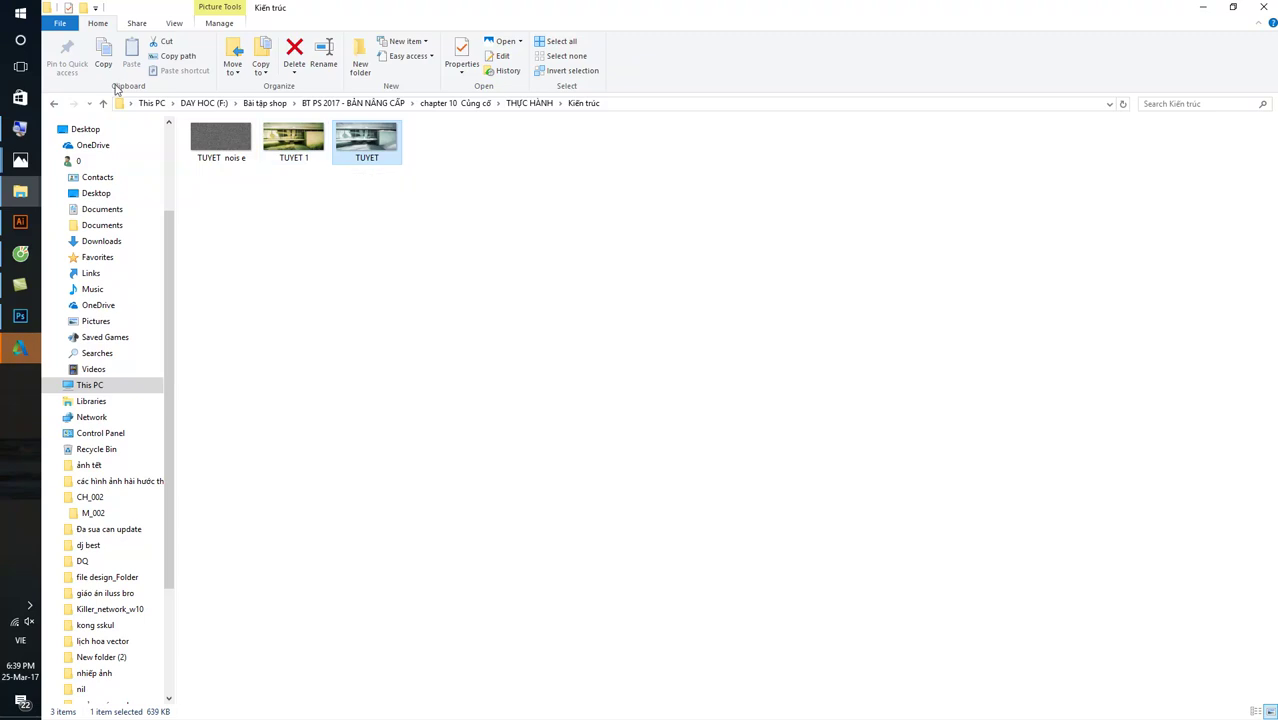
left_click(55, 108)
double_click(245, 160)
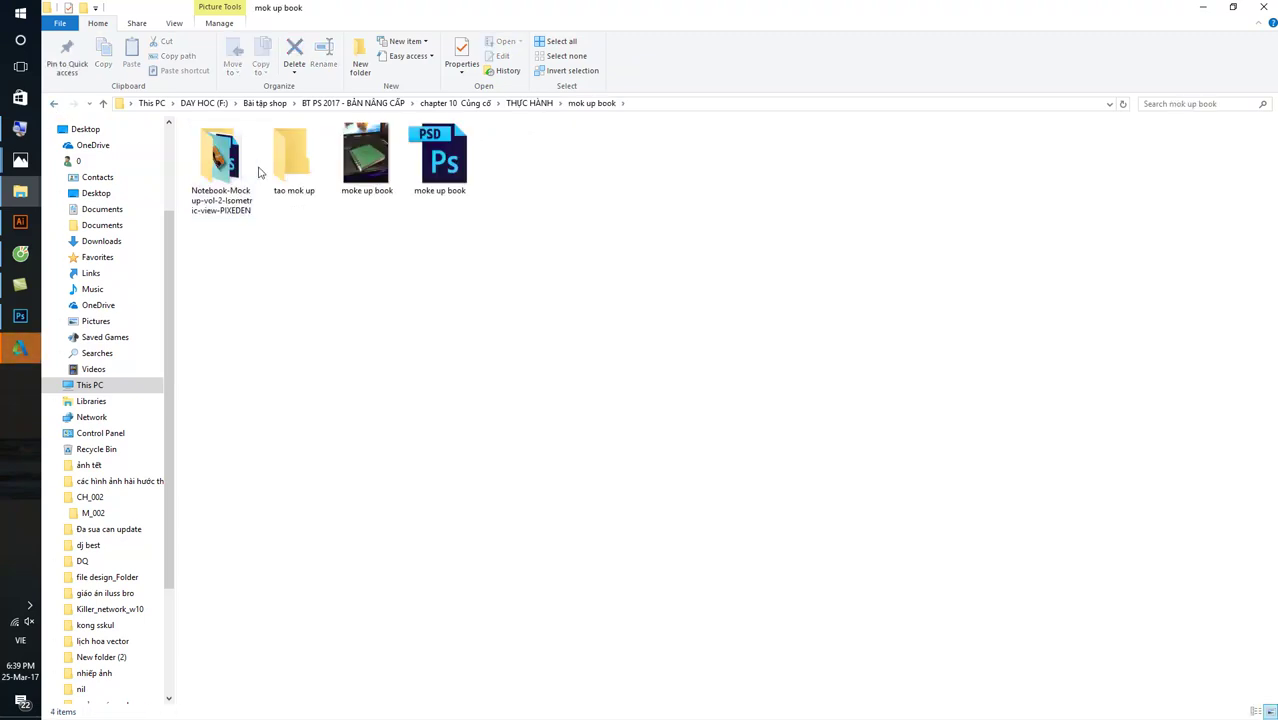
left_click(101, 106)
left_click(55, 110)
double_click(203, 158)
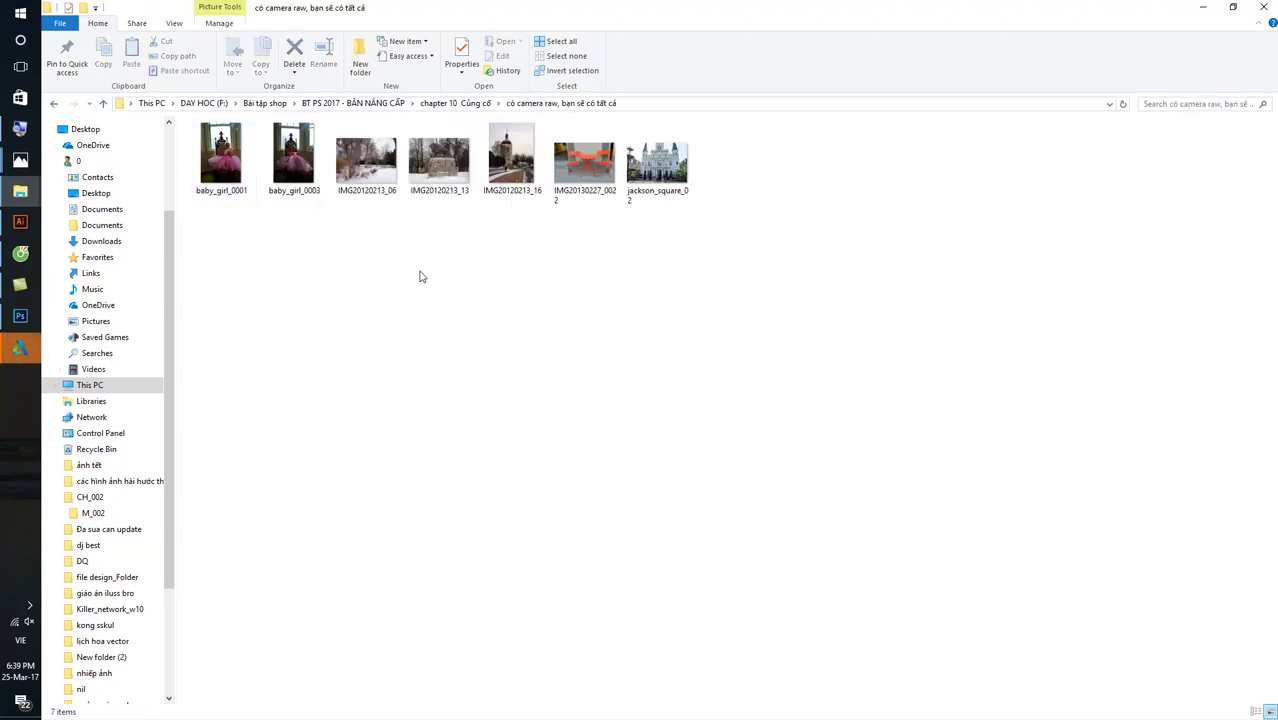
left_click(55, 104)
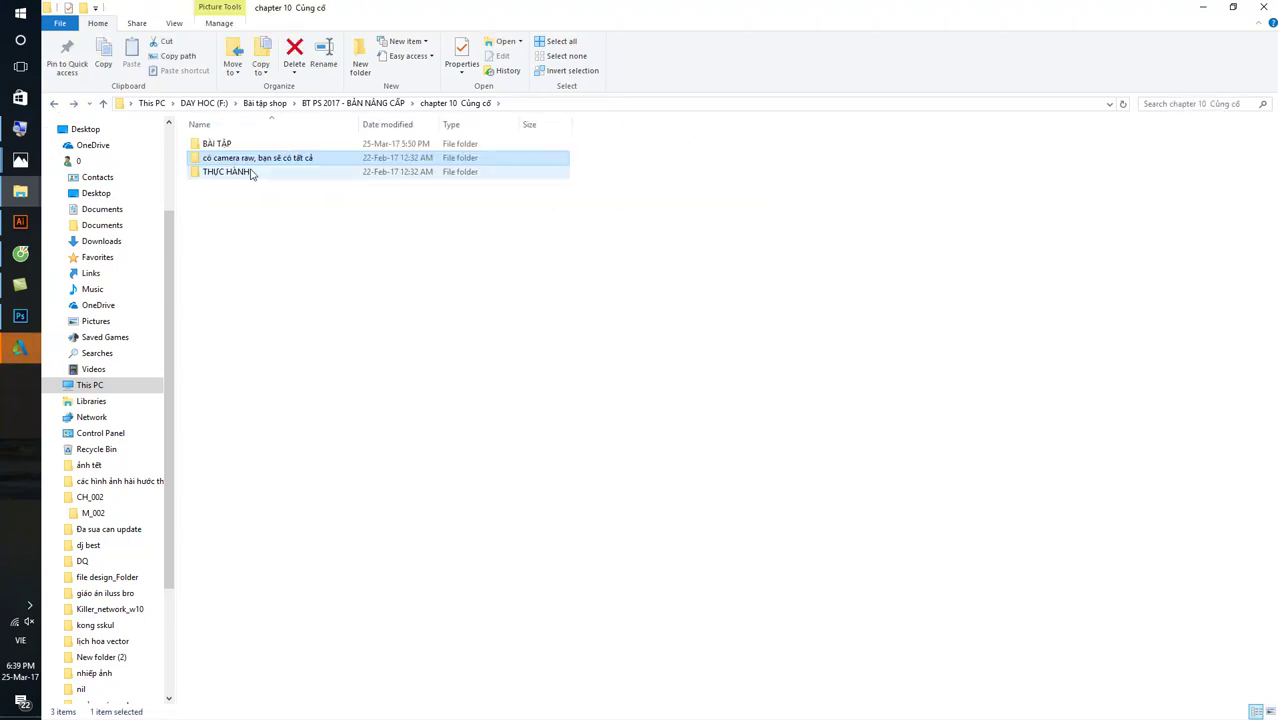
double_click(250, 175)
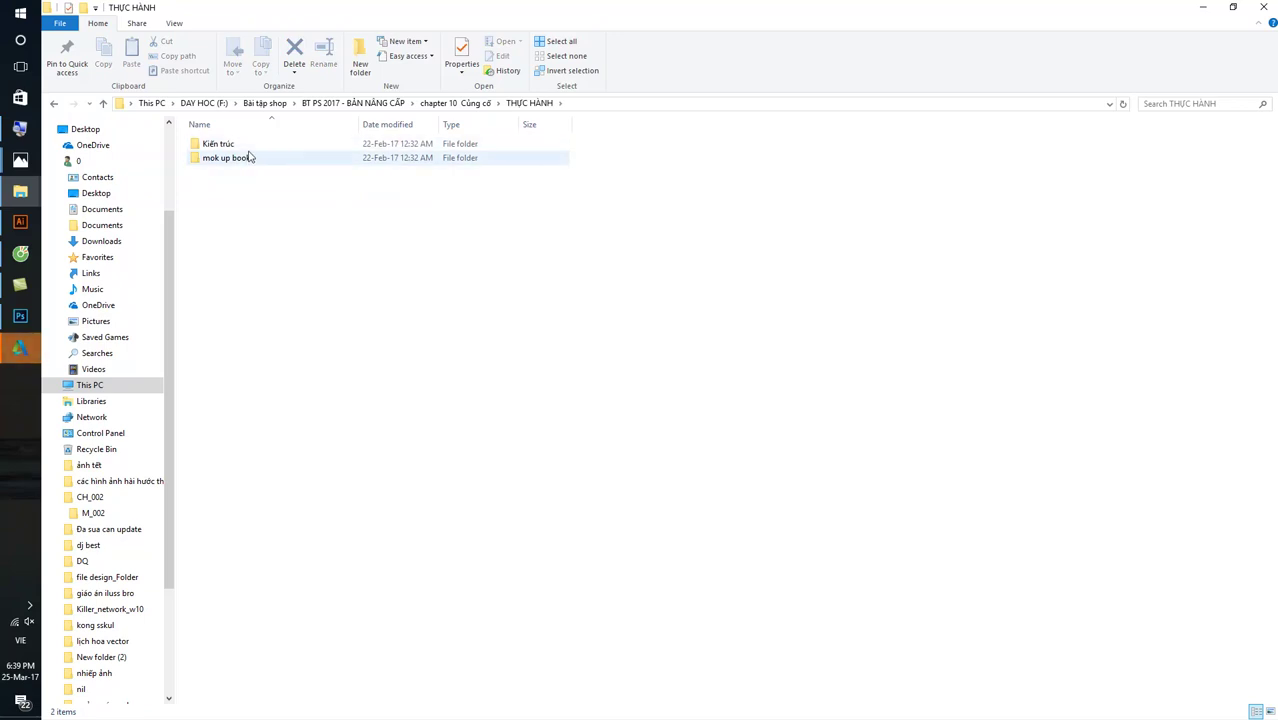
double_click(246, 145)
double_click(293, 146)
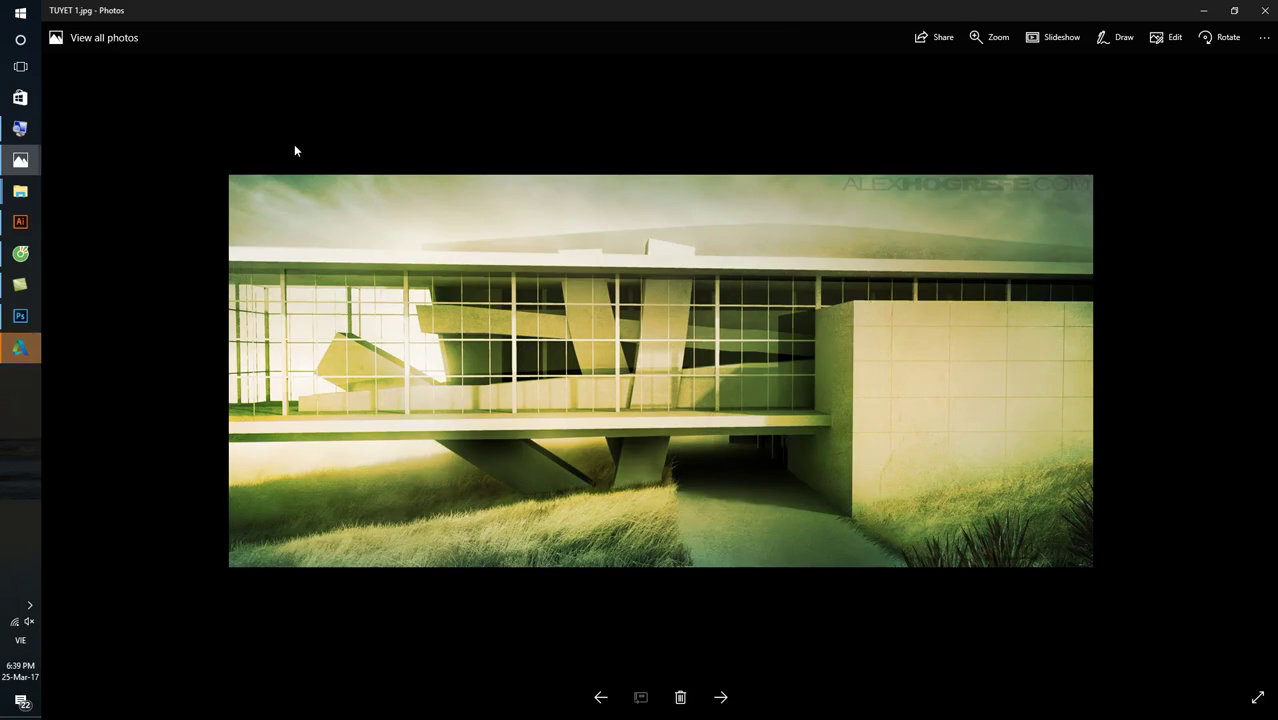
key("Right")
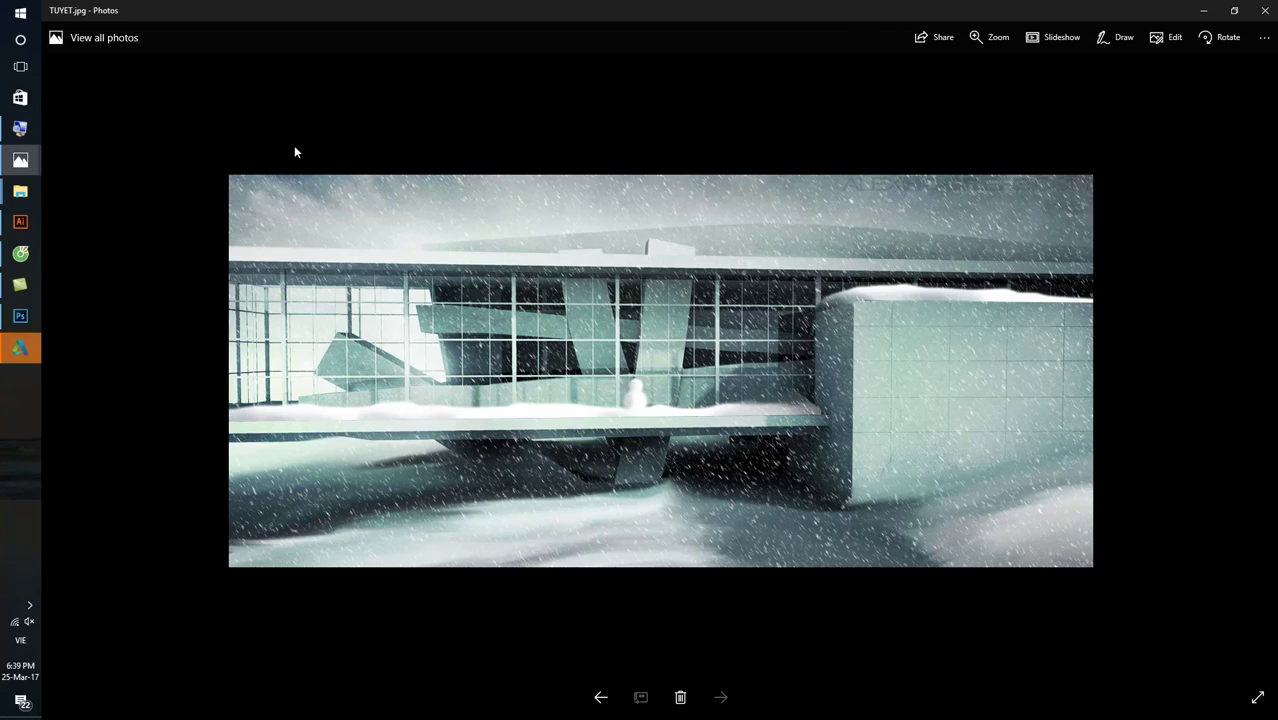
key("Left")
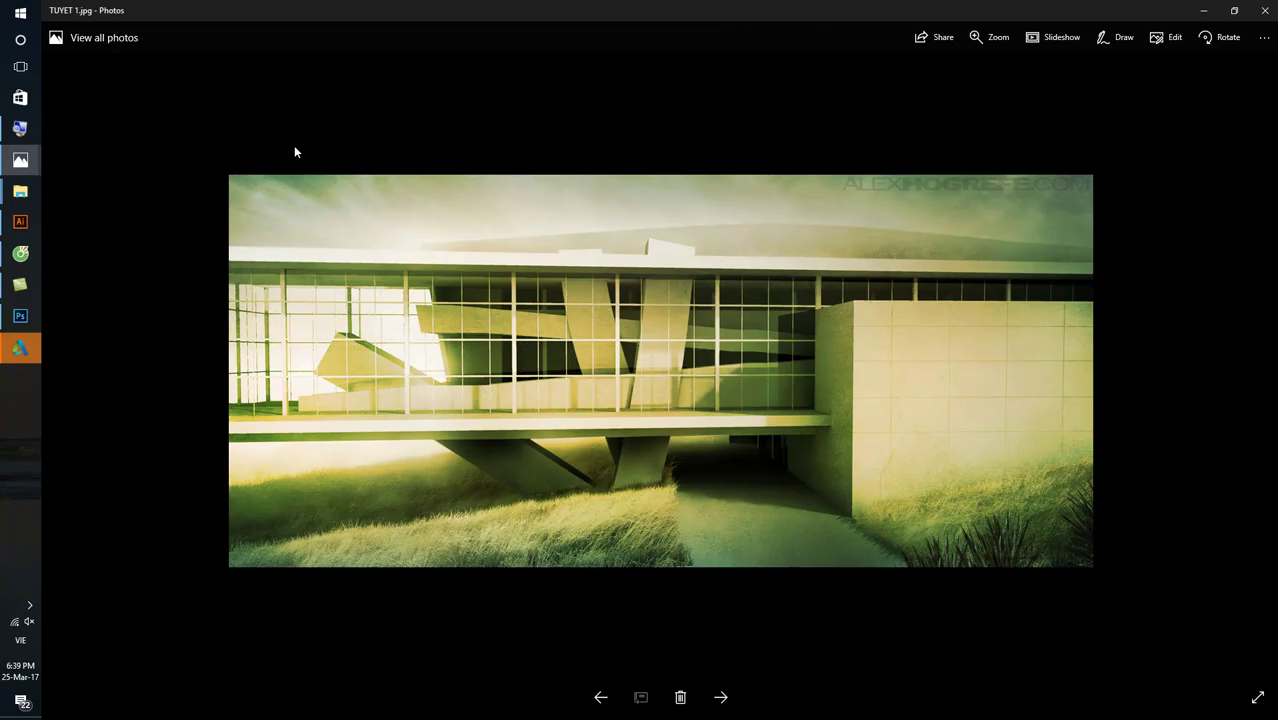
key("Right")
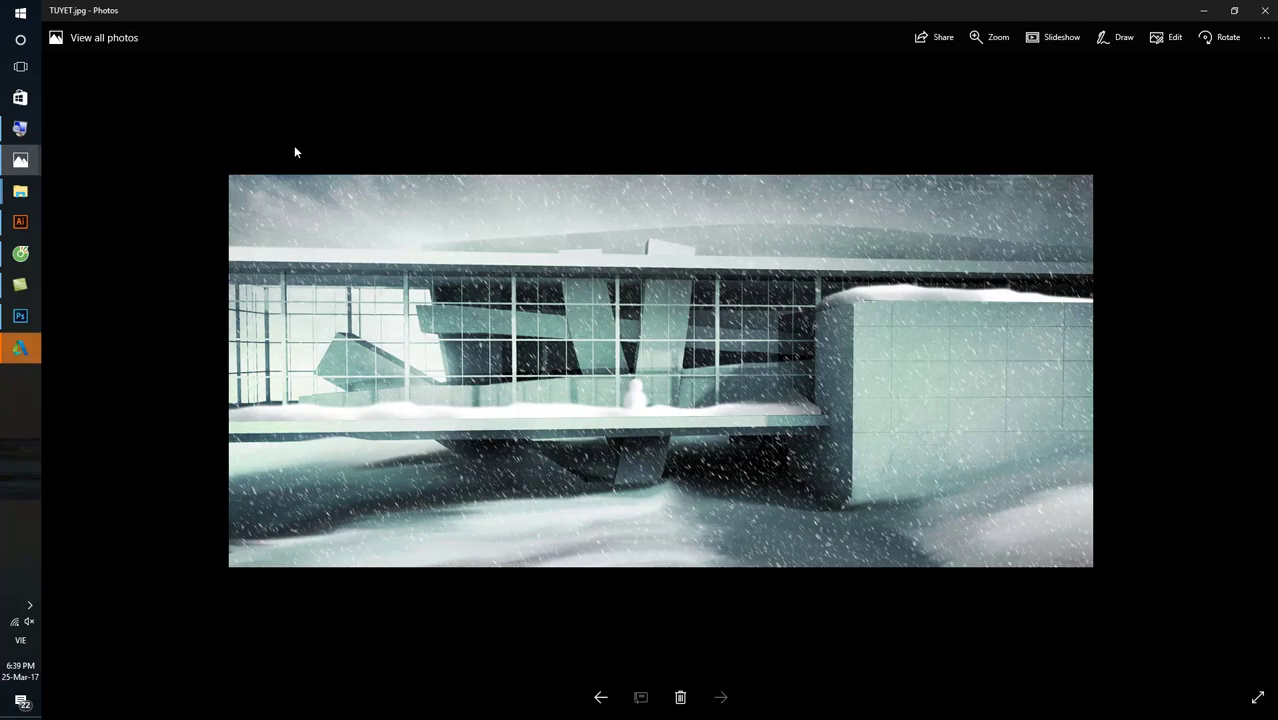
key("Left")
key("Right")
key("Left")
key("Right")
key("Left")
key("Right")
key("Left")
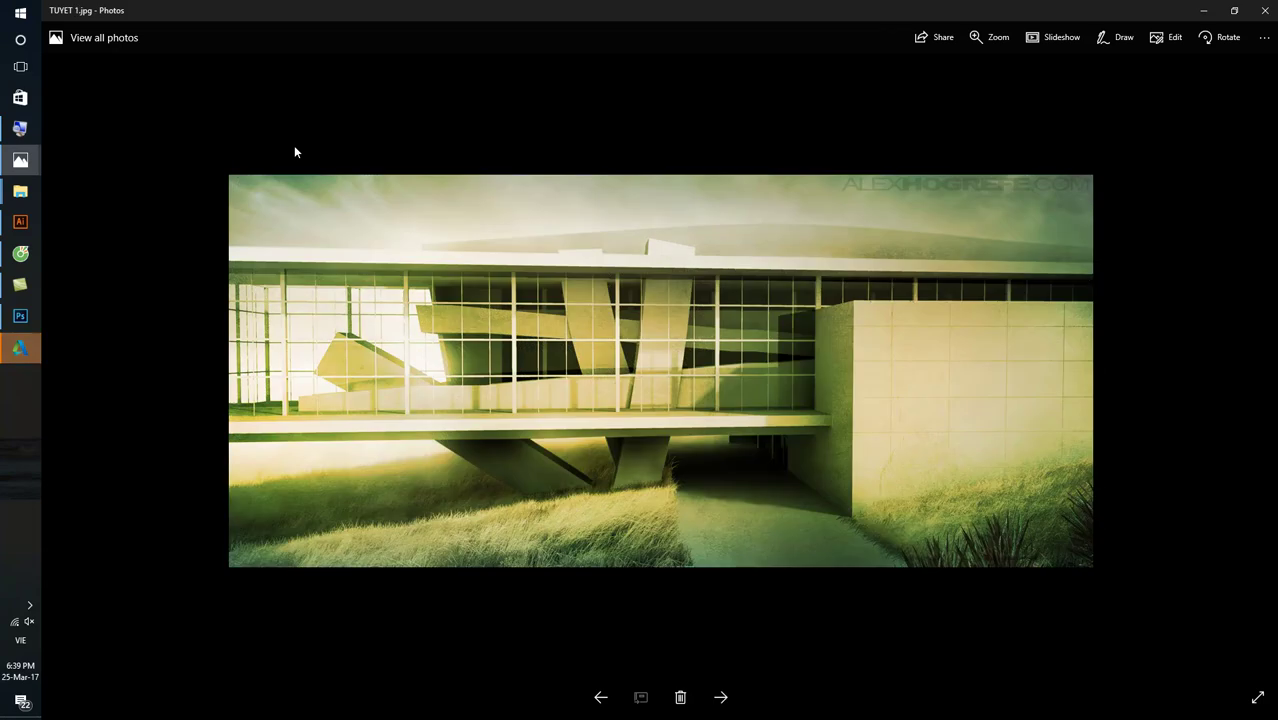
key("Right")
key("Left")
key("Right")
key("Left")
key("Right")
key("Left")
key("Right")
key("Left")
key("Right")
key("Left")
key("Right")
key("Left")
key("Right")
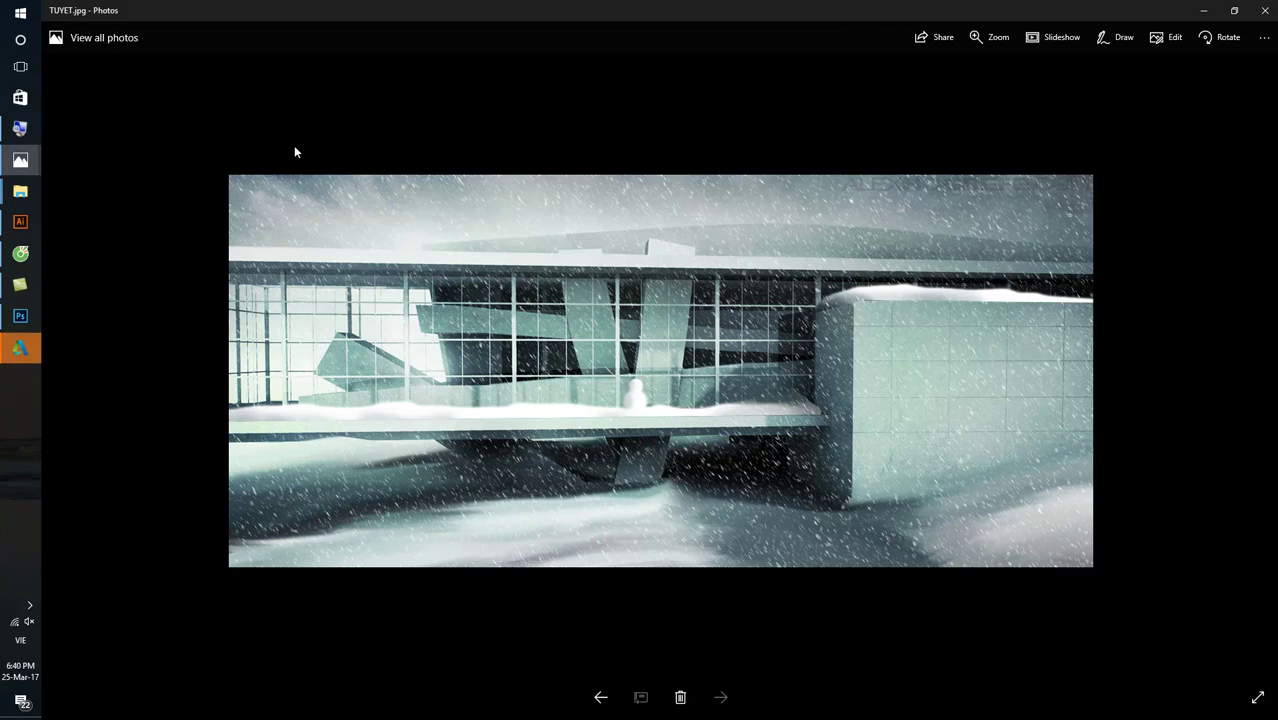
- Open TUYET 1 in Photoshop with the layers panel collapsed
left_click(1265, 10)
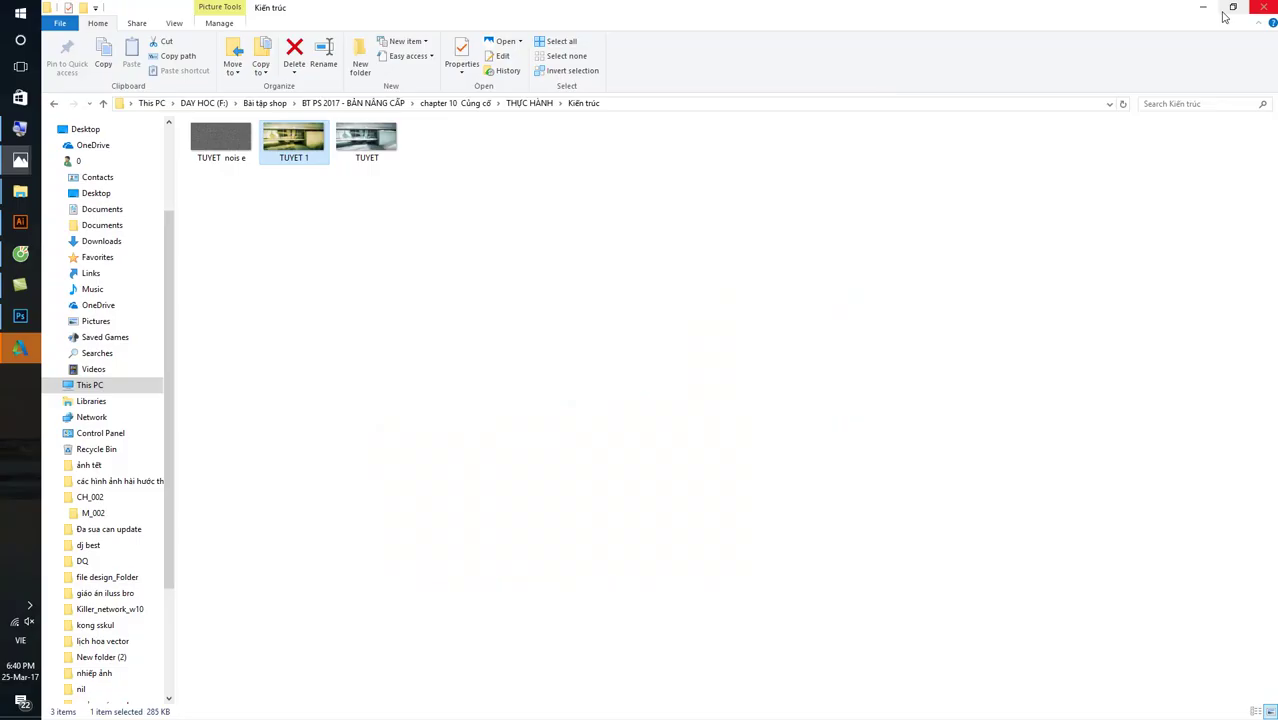
mouse_move(293, 140)
left_mouse_down()
mouse_move(15, 325)
mouse_move(740, 23)
left_mouse_up()
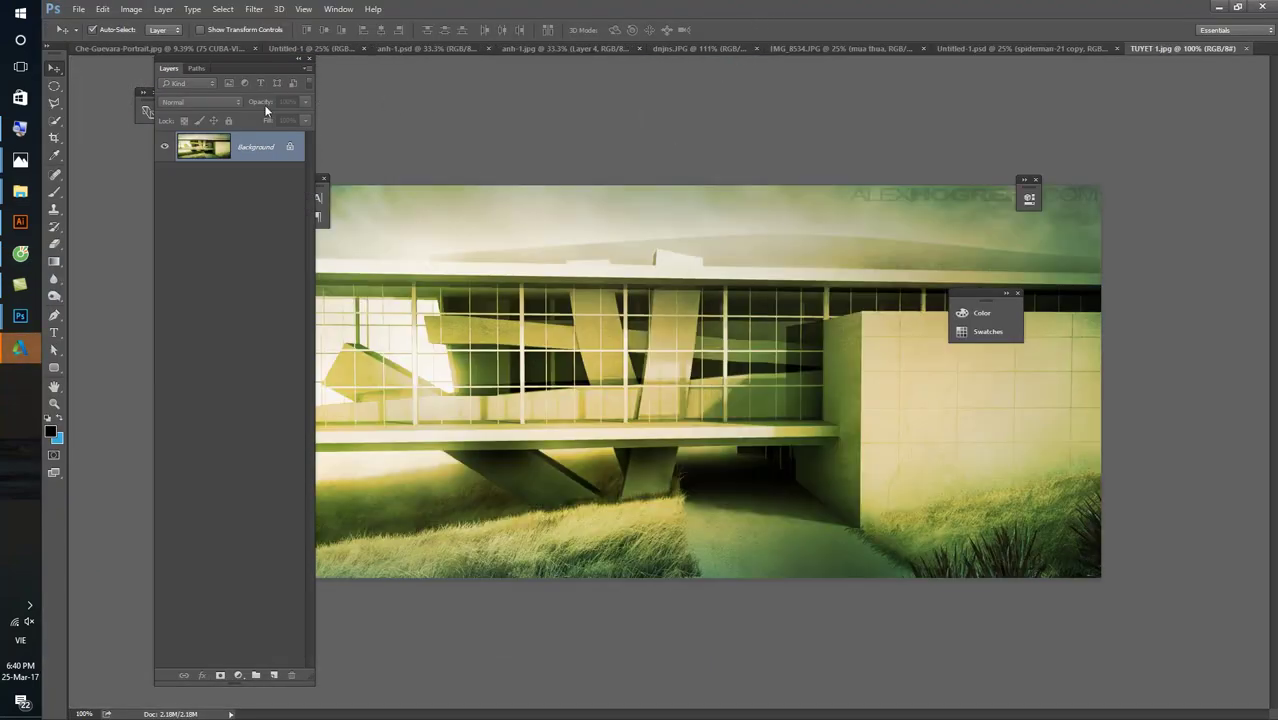
left_click(299, 61)
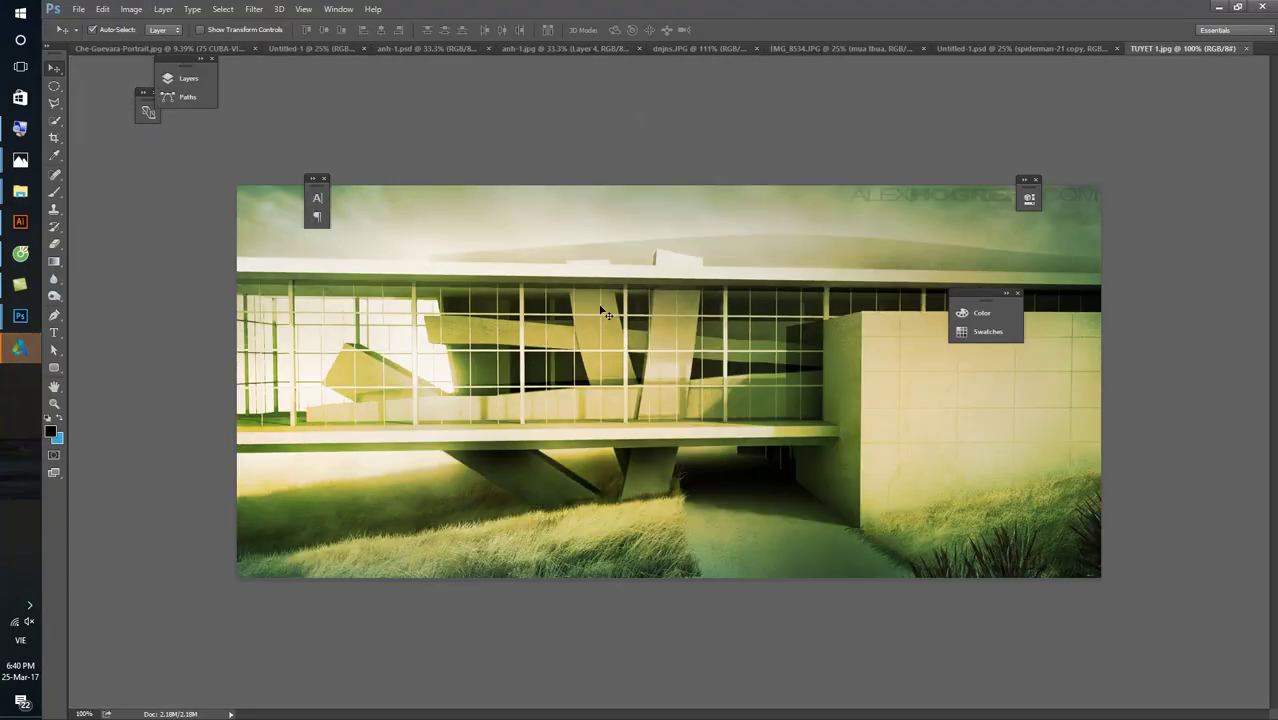
- Apply Hue/Saturation shifting Yellows and Greens toward blue, with Master saturation at -39
key("ctrl+u")
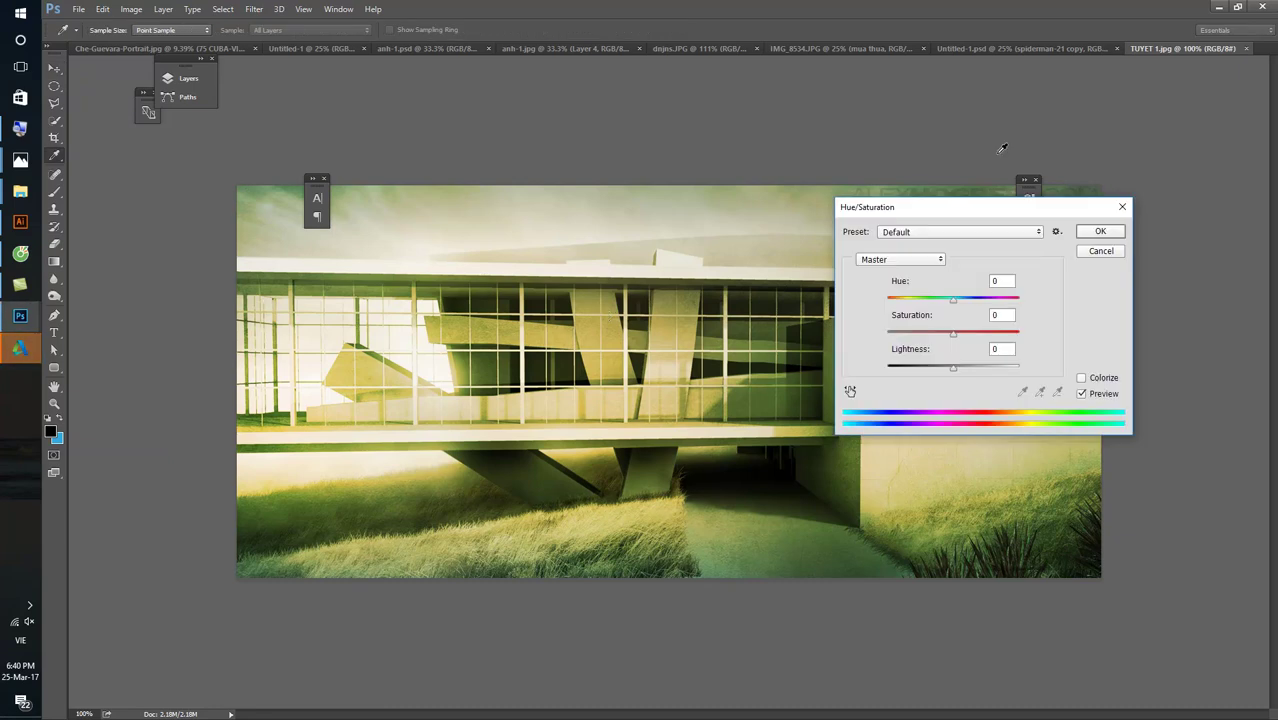
left_click(920, 259)
left_click(885, 287)
left_click_drag(953, 299, 1010, 301)
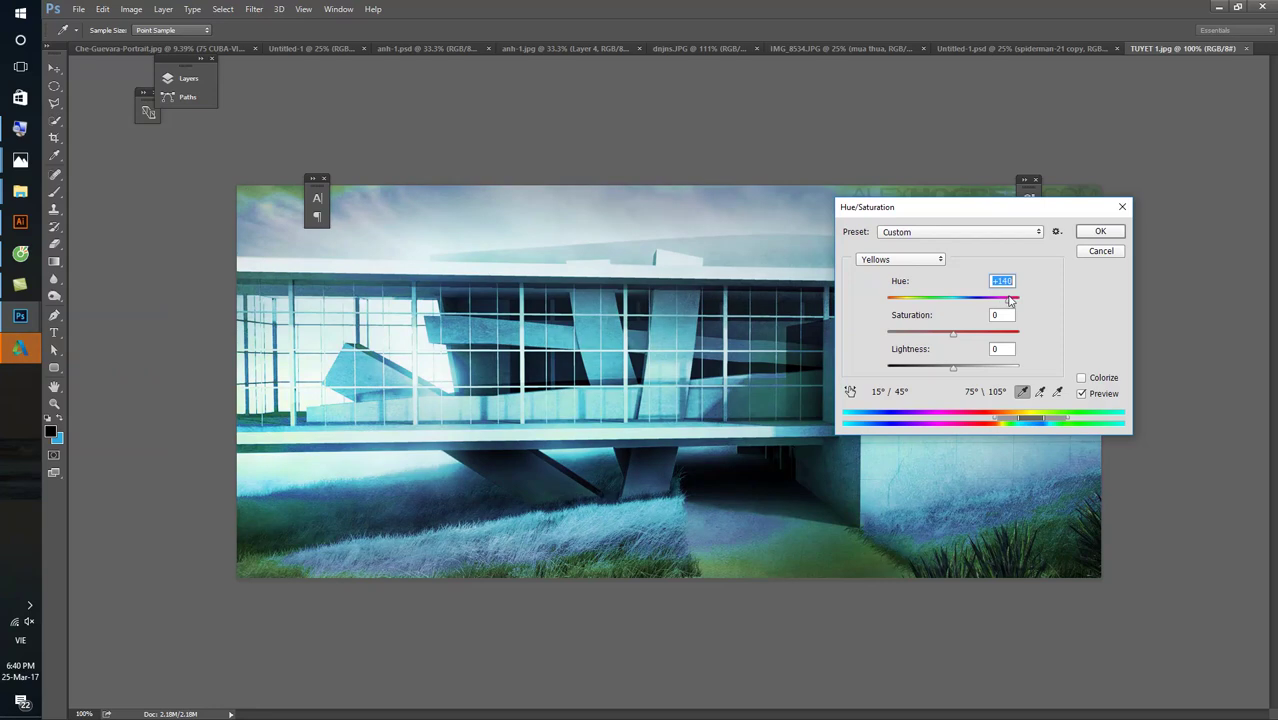
left_click(905, 262)
left_click(888, 300)
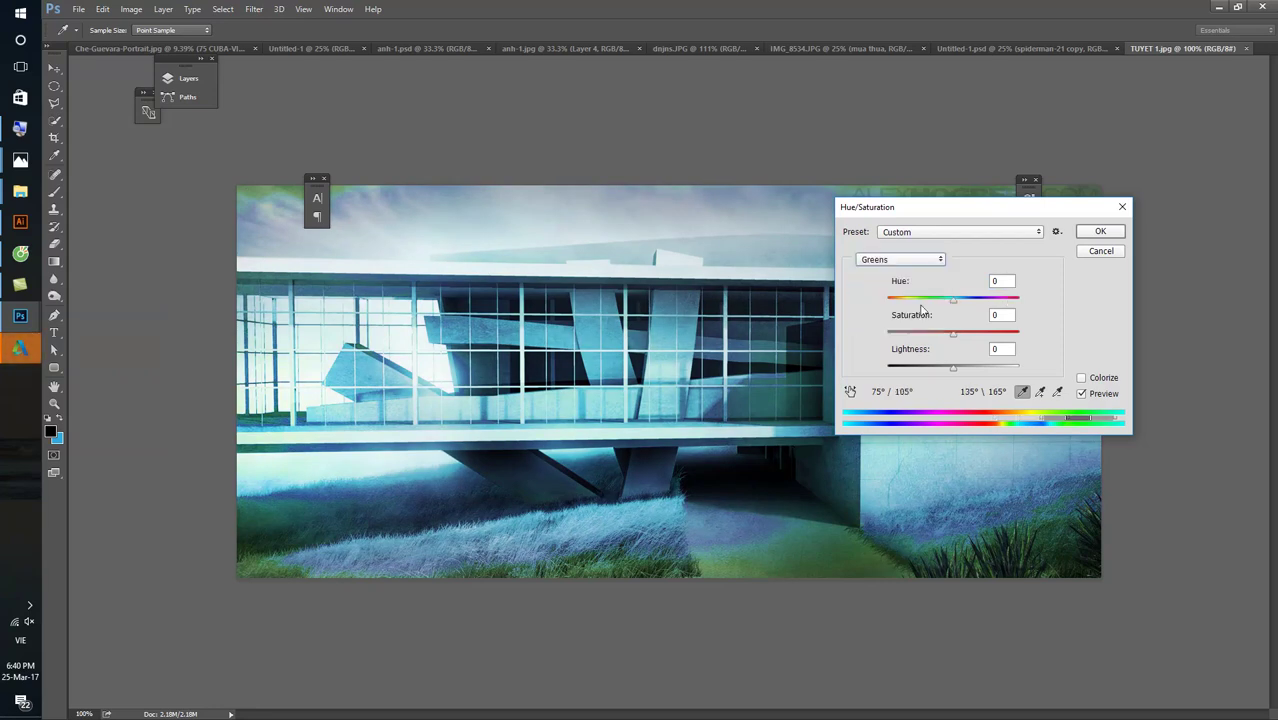
left_click_drag(953, 300, 997, 298)
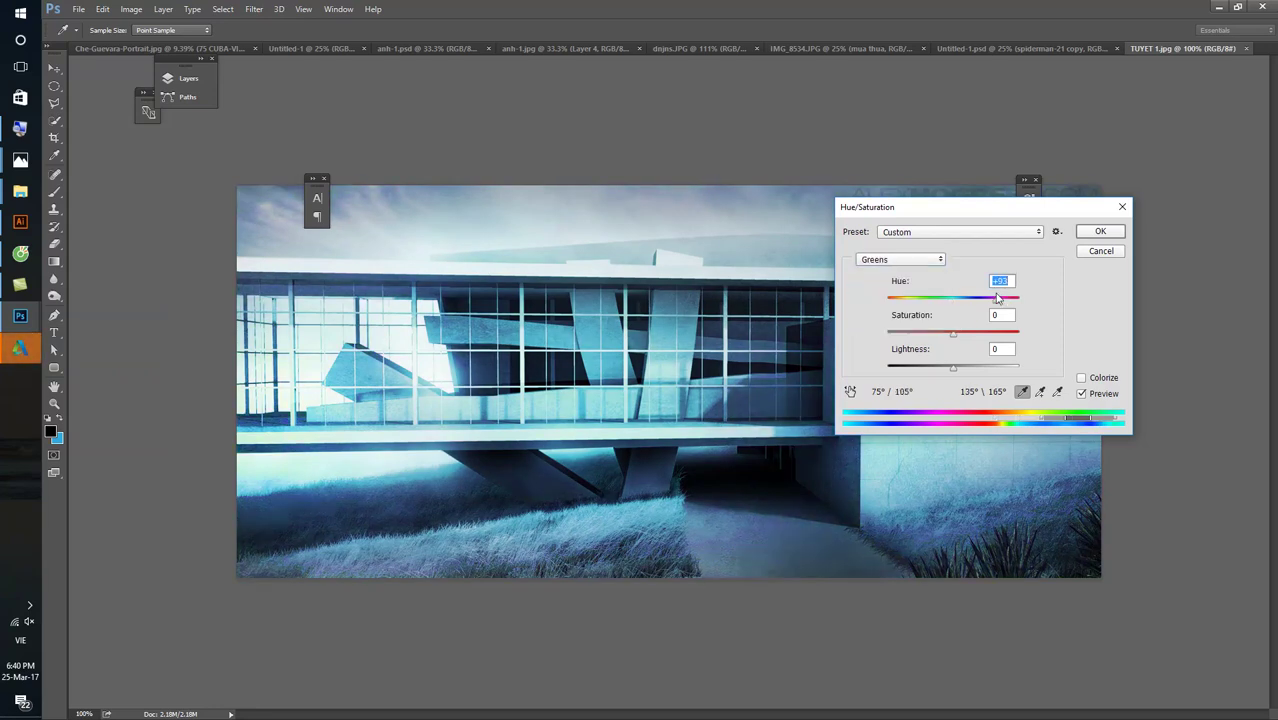
left_click(902, 261)
left_click_drag(953, 333, 920, 335)
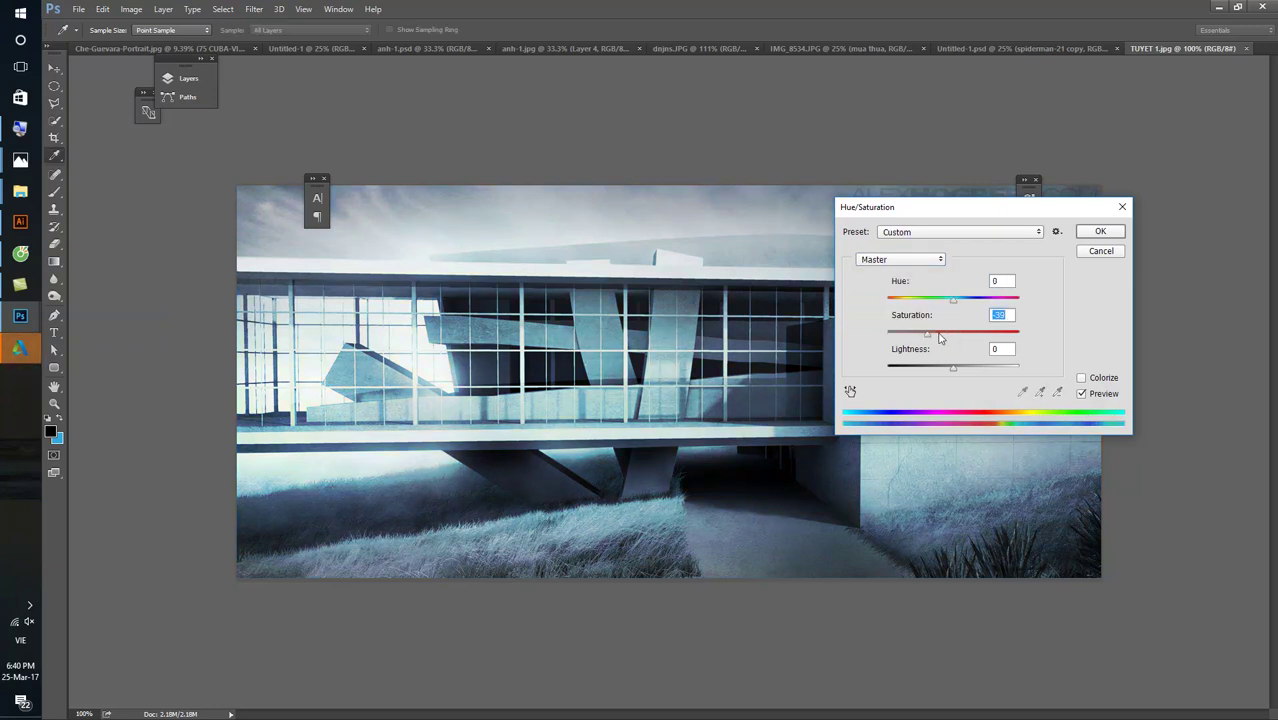
left_click(953, 300)
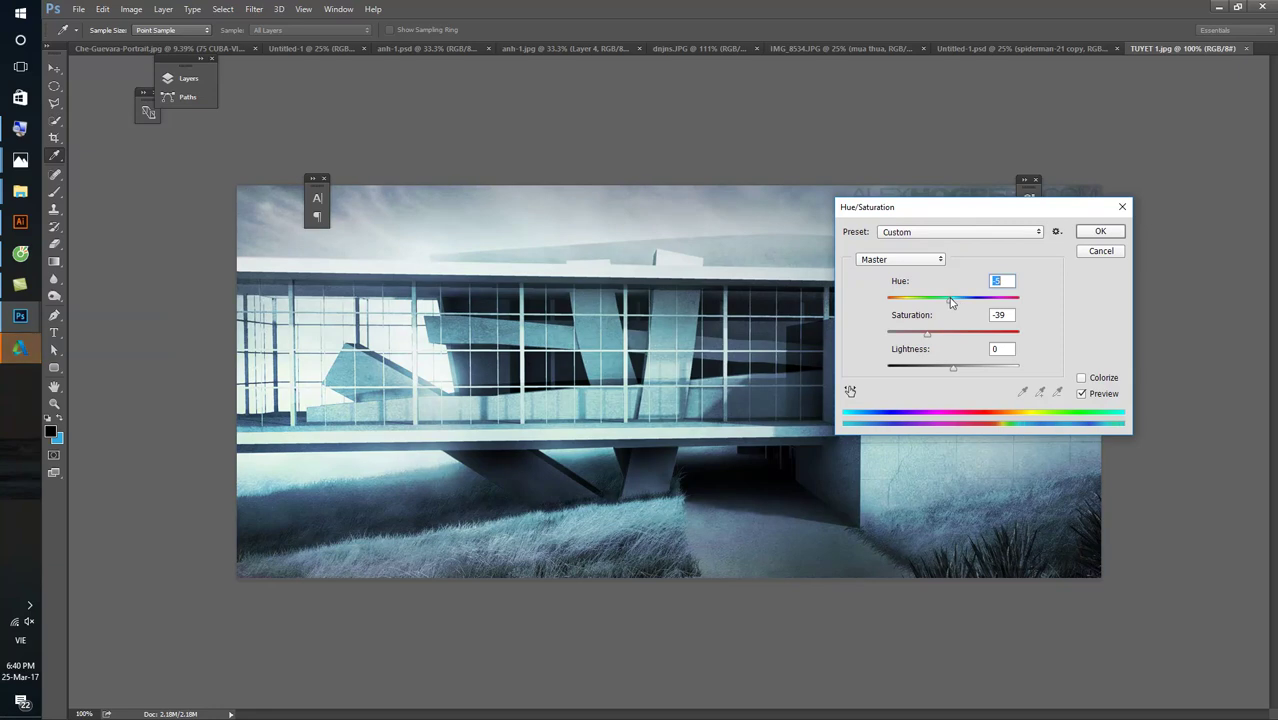
left_click(1090, 234)
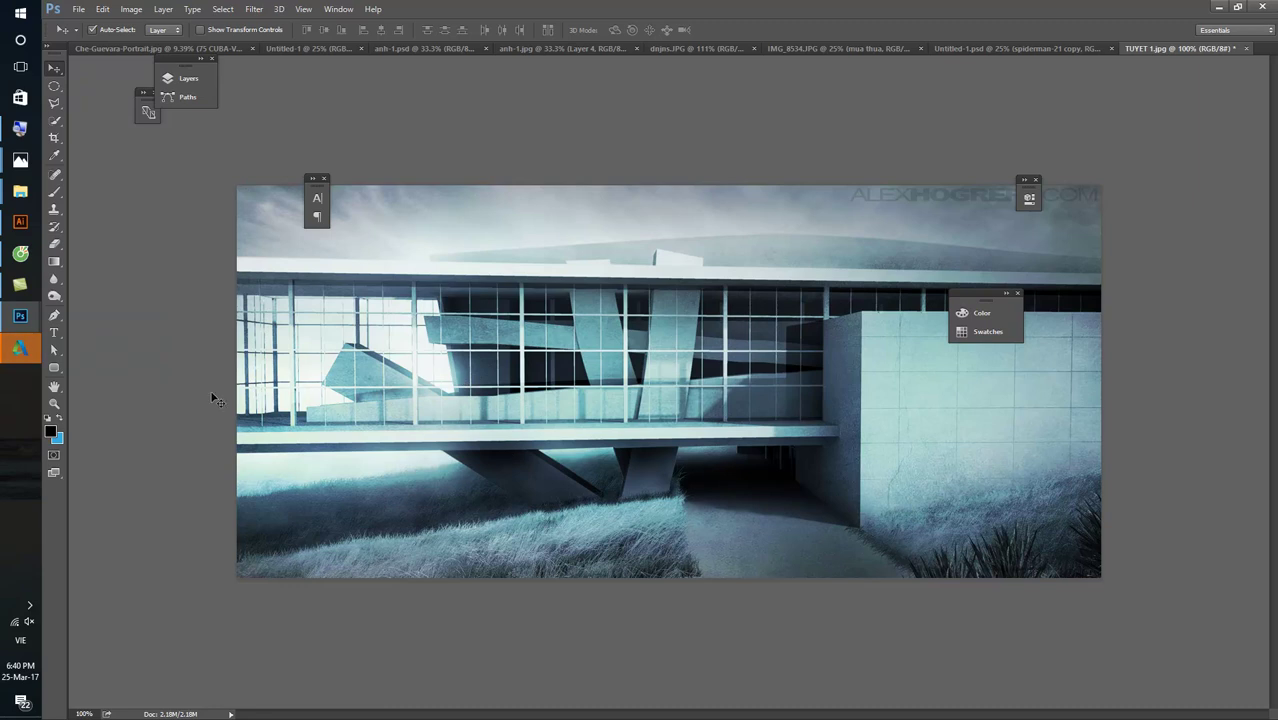
- Trace a first Polygonal Lasso selection of the shadowed ground, then discard it
left_click(54, 103)
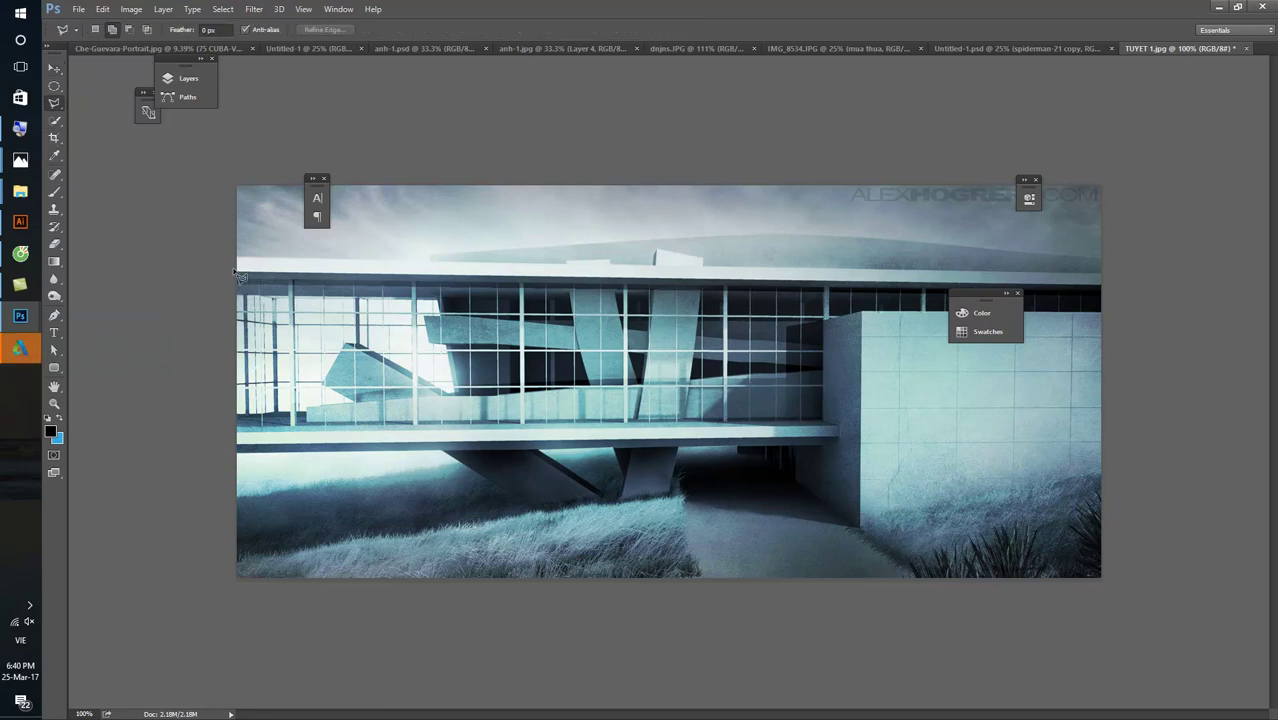
scroll(220, 503, "up", 1)
left_click(172, 499)
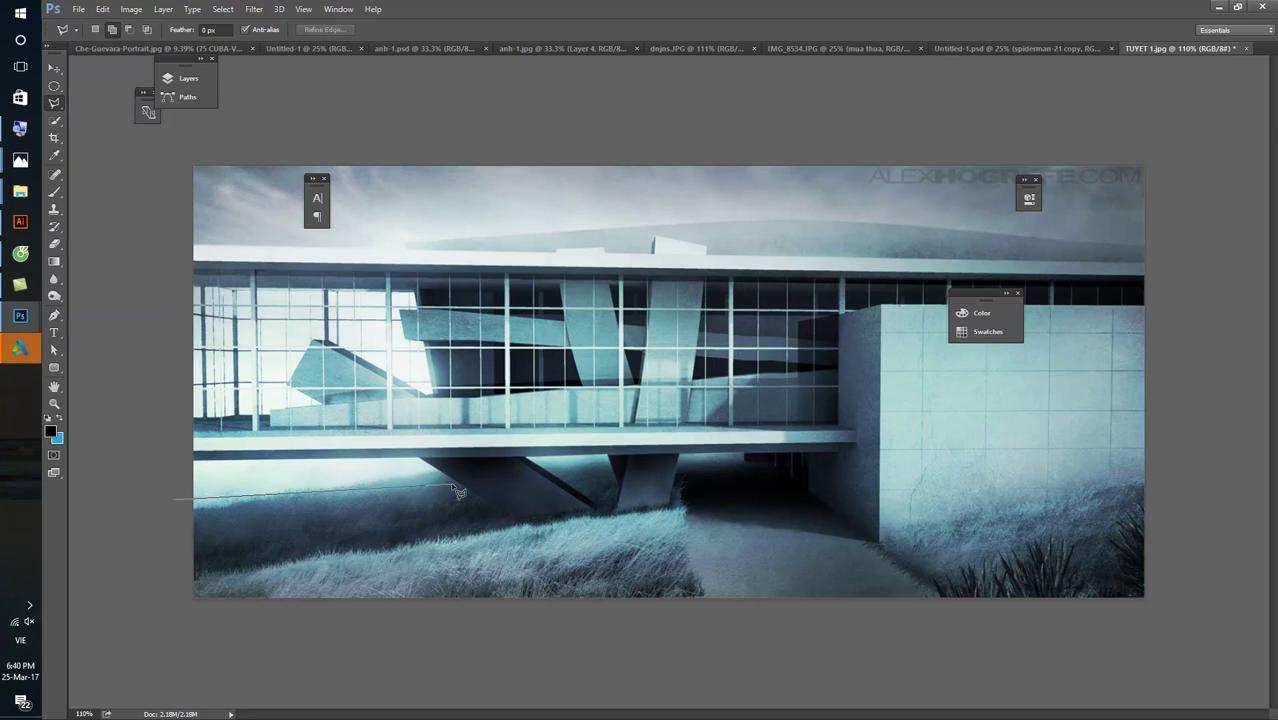
left_click(185, 502)
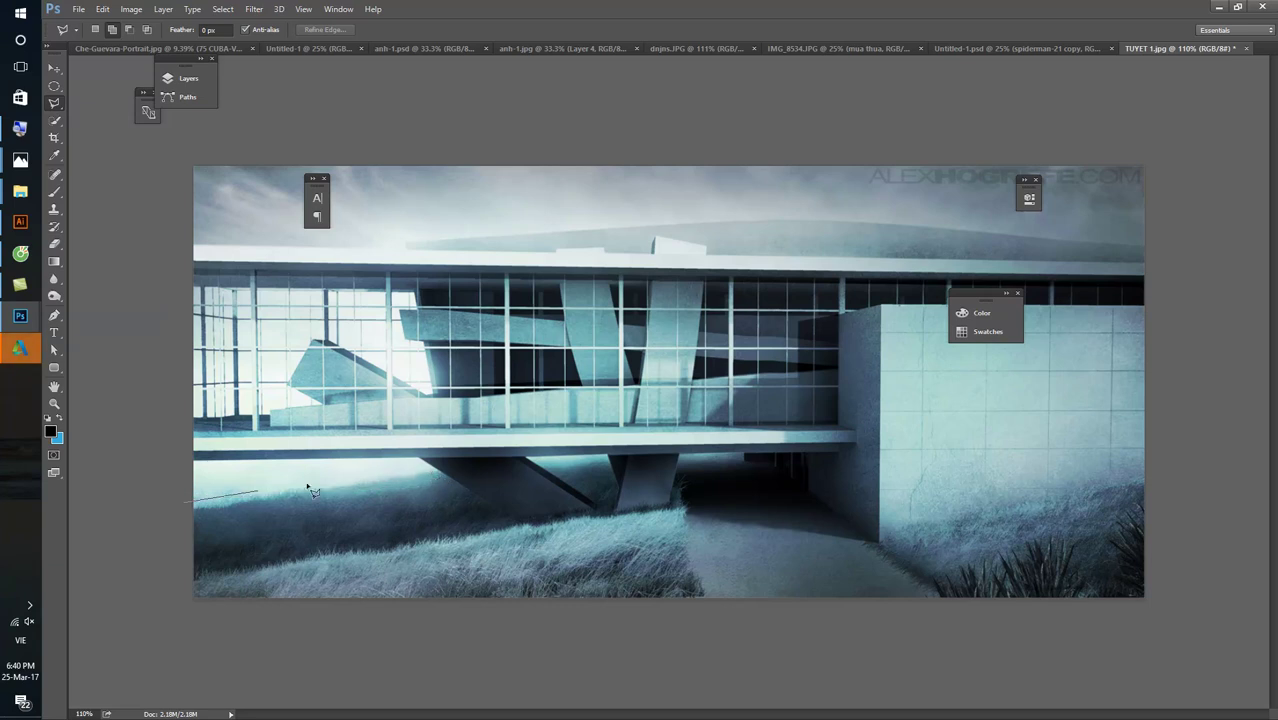
left_click(431, 466)
left_click(515, 518)
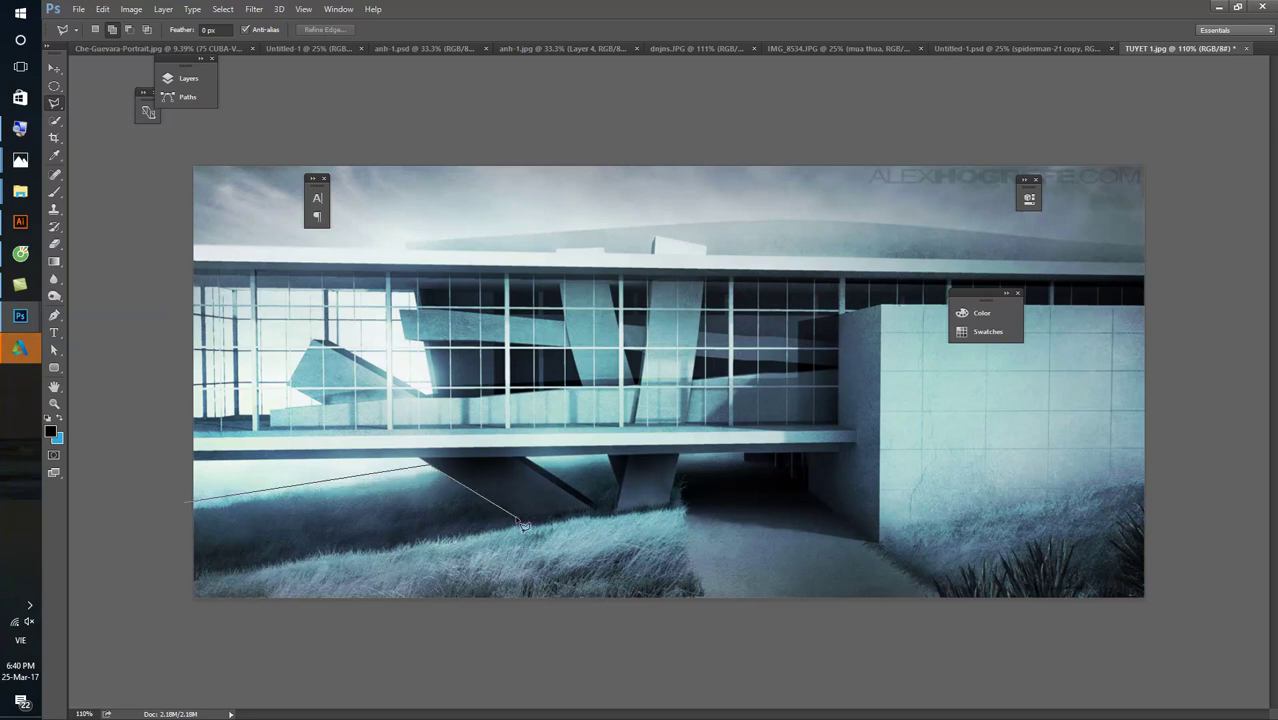
left_click(592, 505)
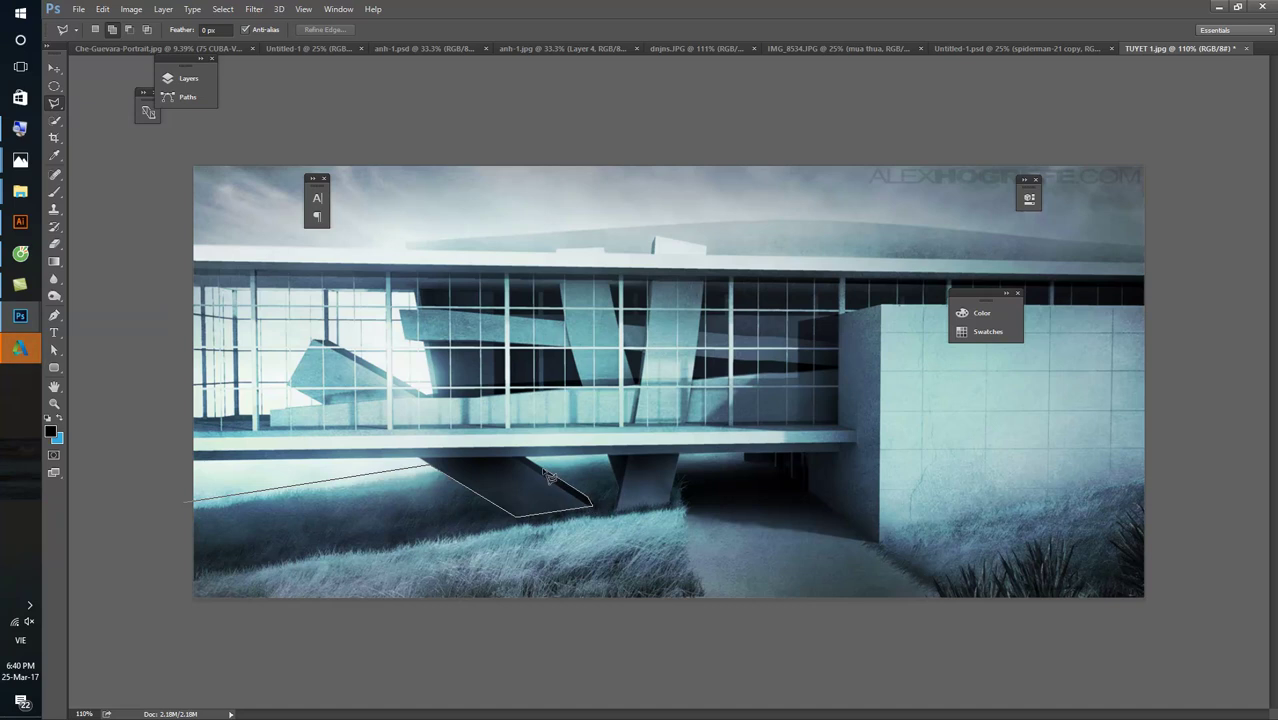
double_click(610, 467)
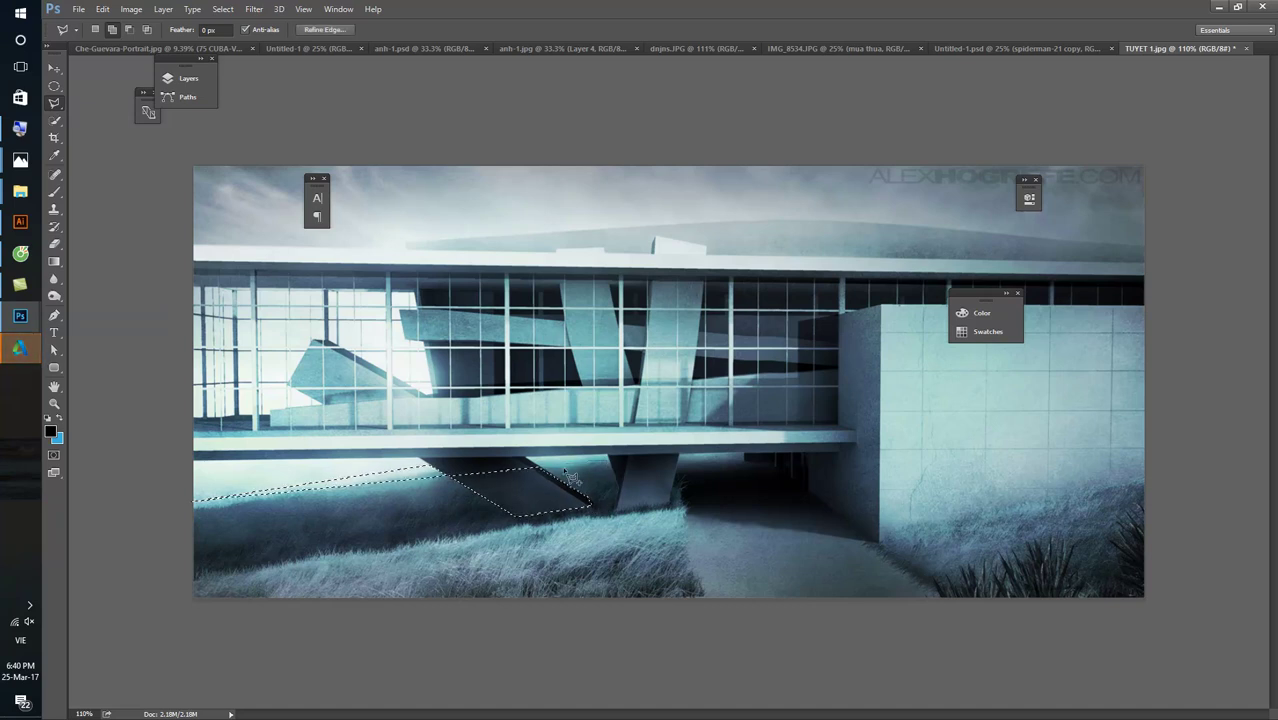
key("ctrl+d")
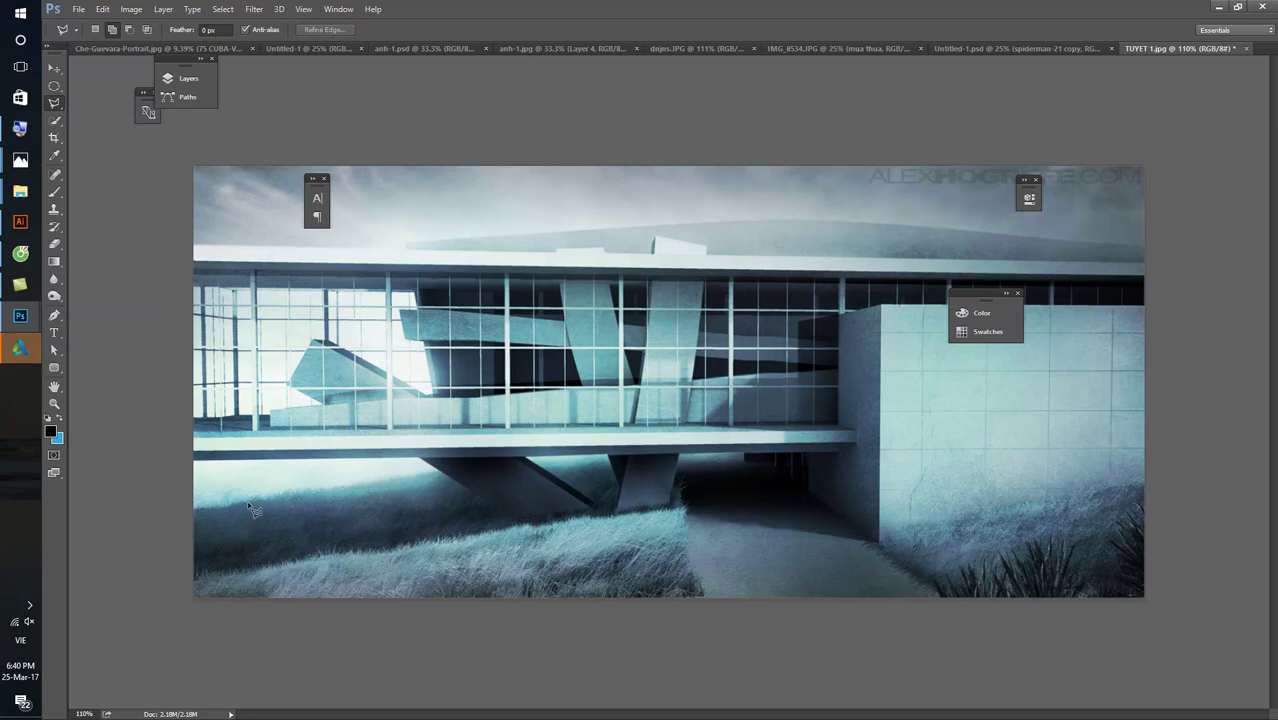
- Redraw the polygonal selection around the foreground grass below the overhang and pillars
left_click(432, 465)
left_click(522, 520)
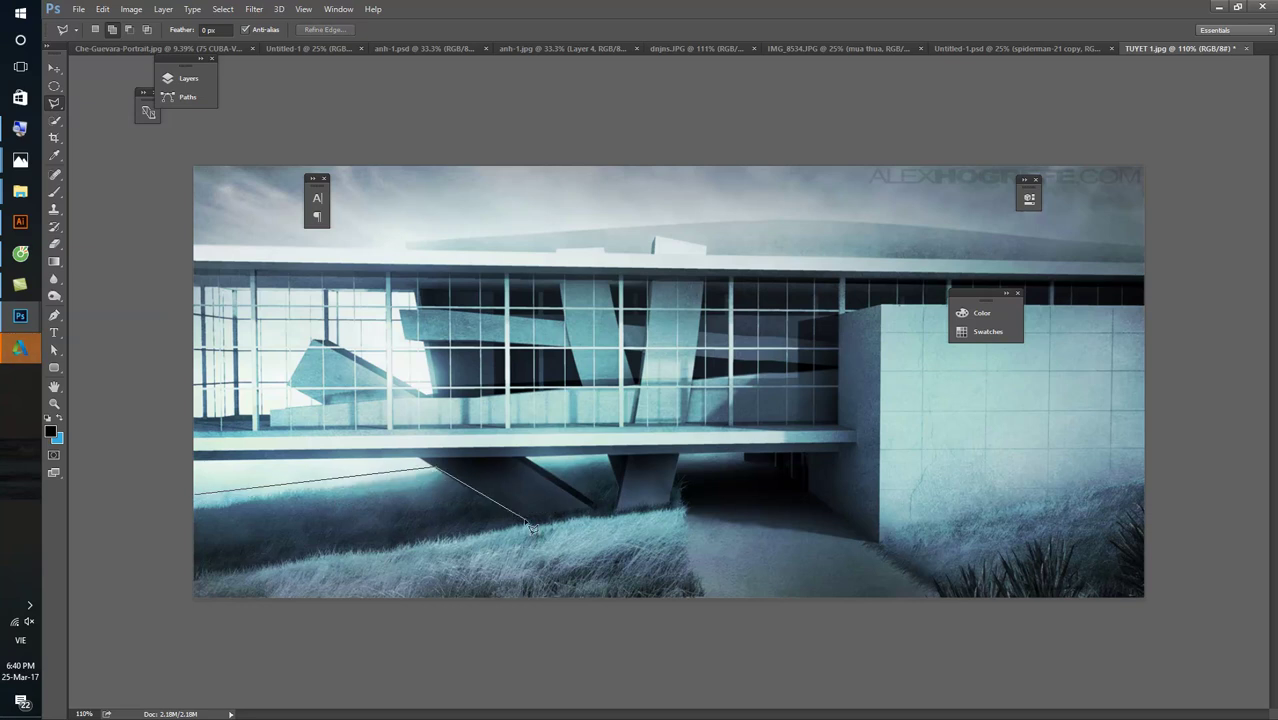
left_click(541, 472)
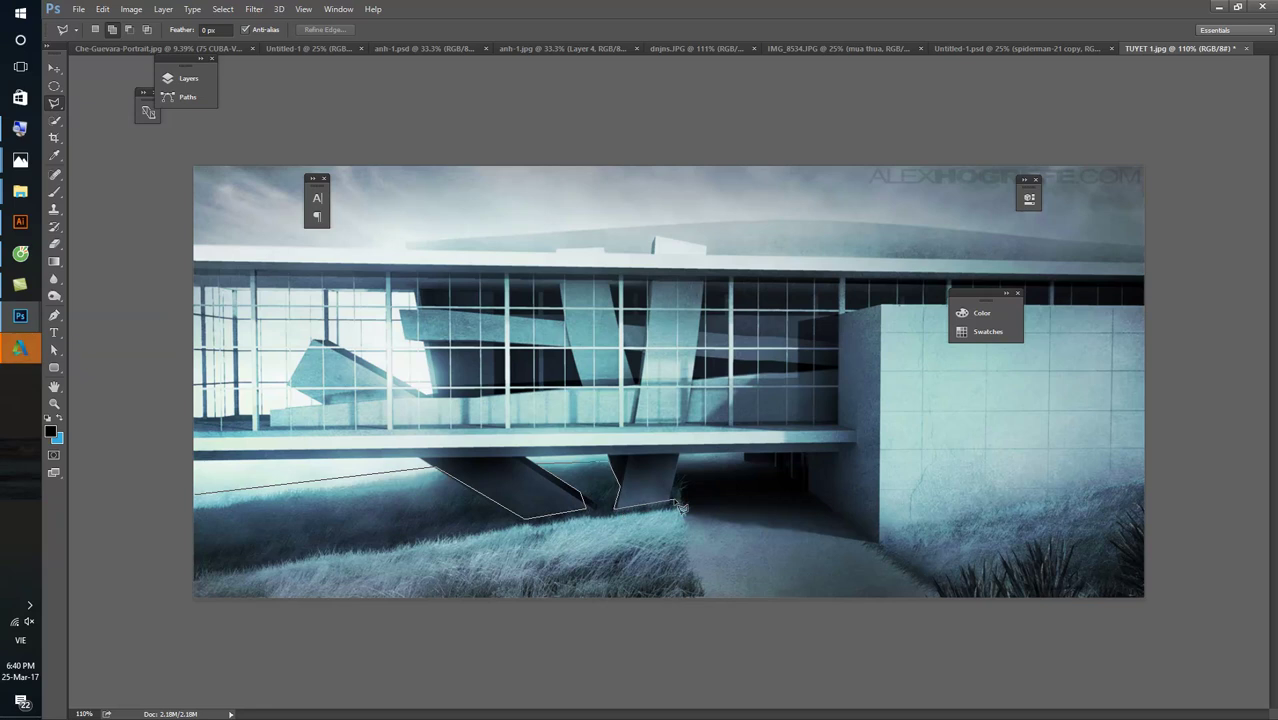
left_click(763, 615)
left_click(405, 645)
left_click(133, 604)
left_click(122, 515)
double_click(138, 511)
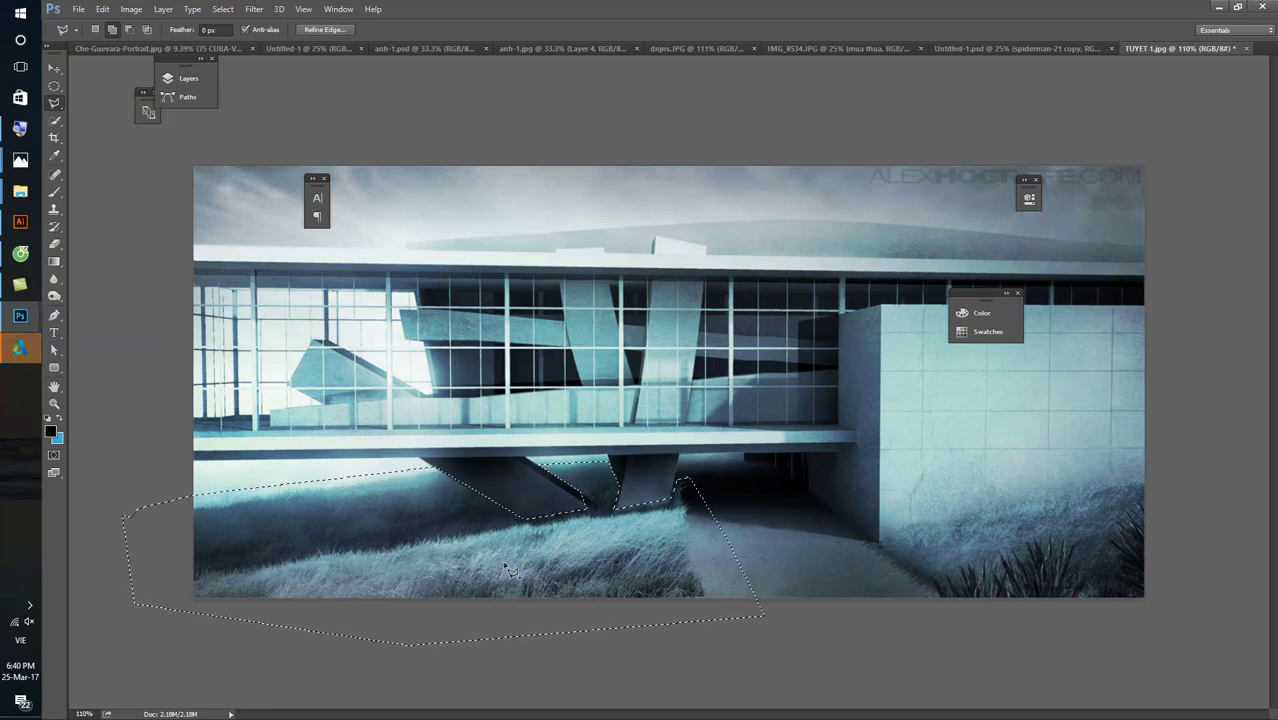
- Smudge the selected grass beneath the building and beam into soft streaks
scroll(503, 560, "up", 1)
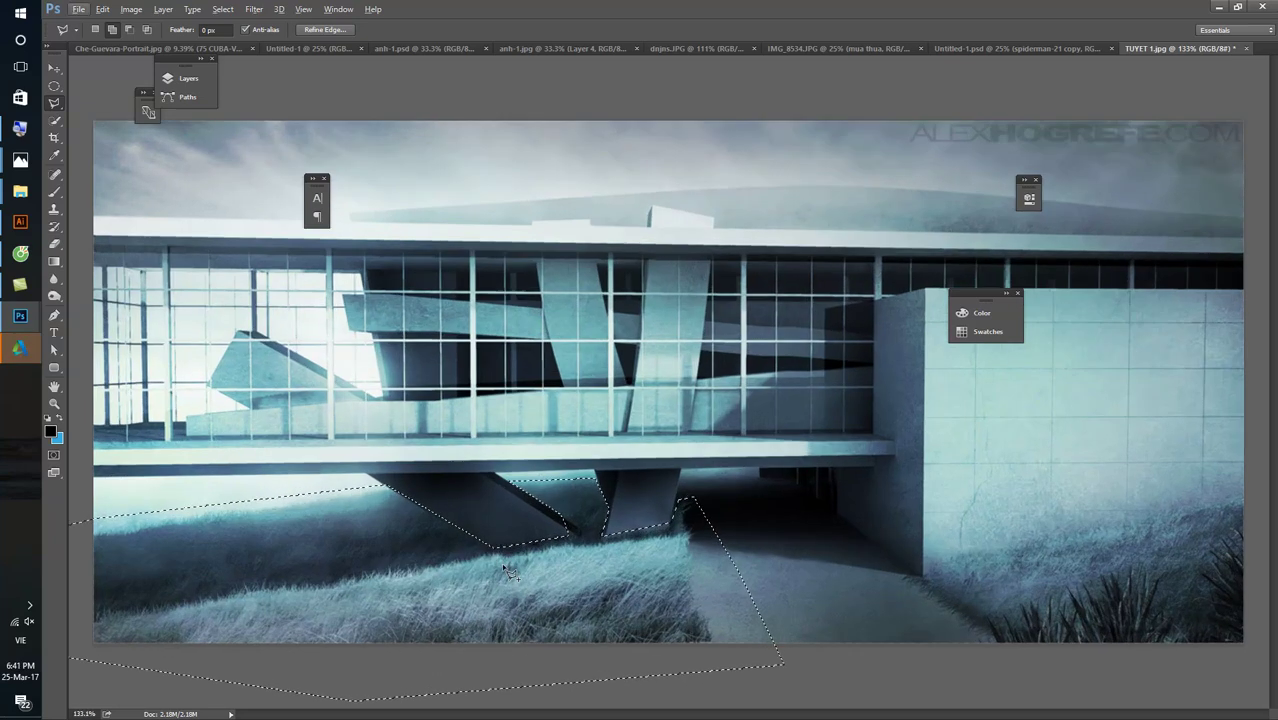
scroll(594, 550, "down", 1)
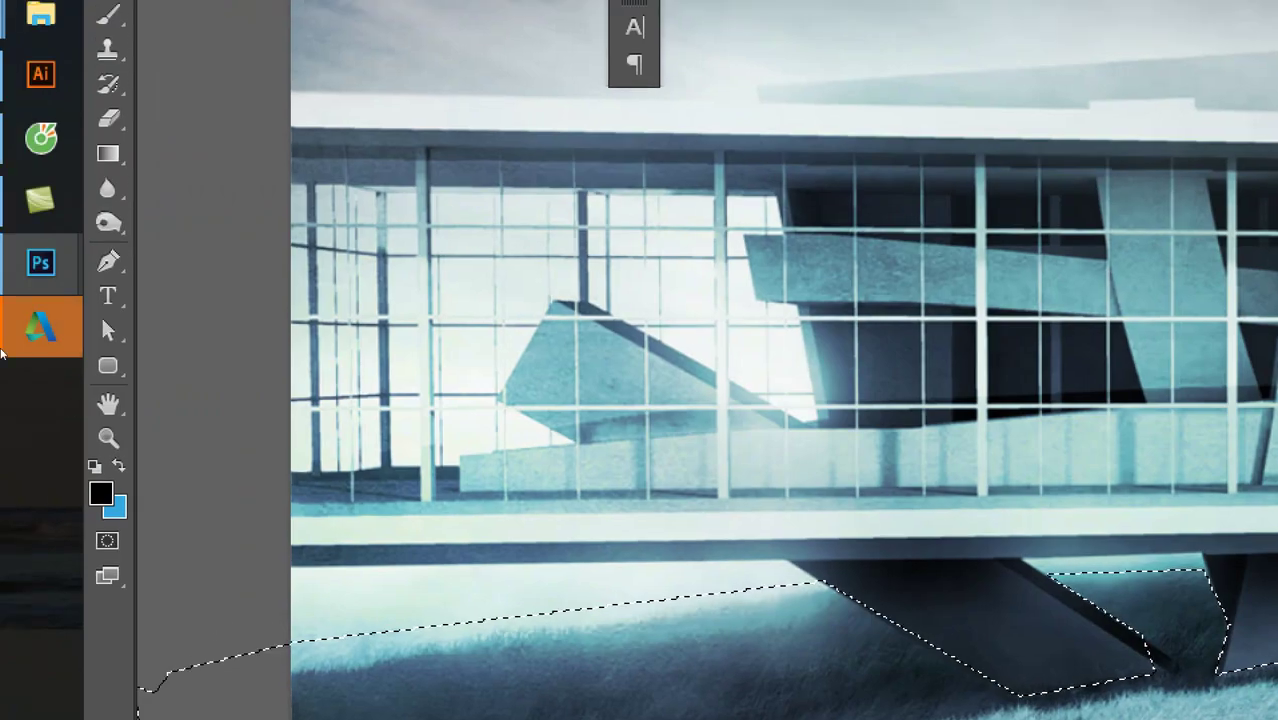
key("shift+r")
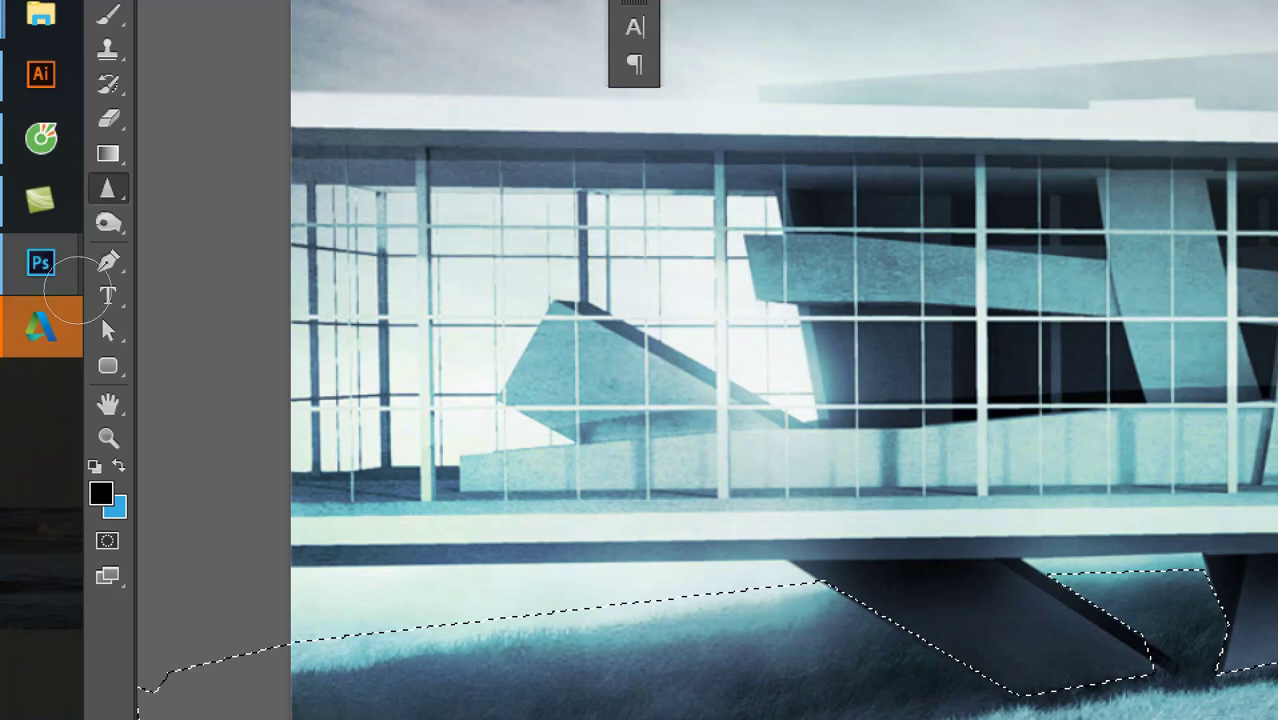
key("shift+r")
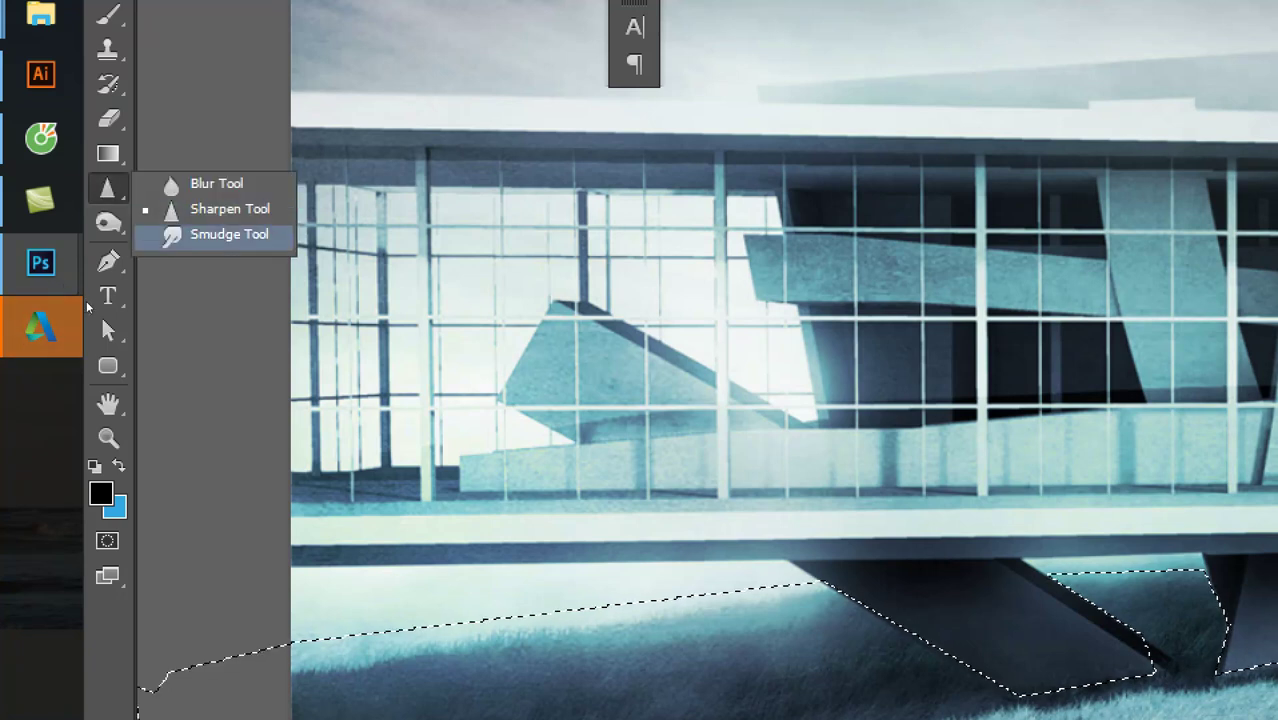
key("F5")
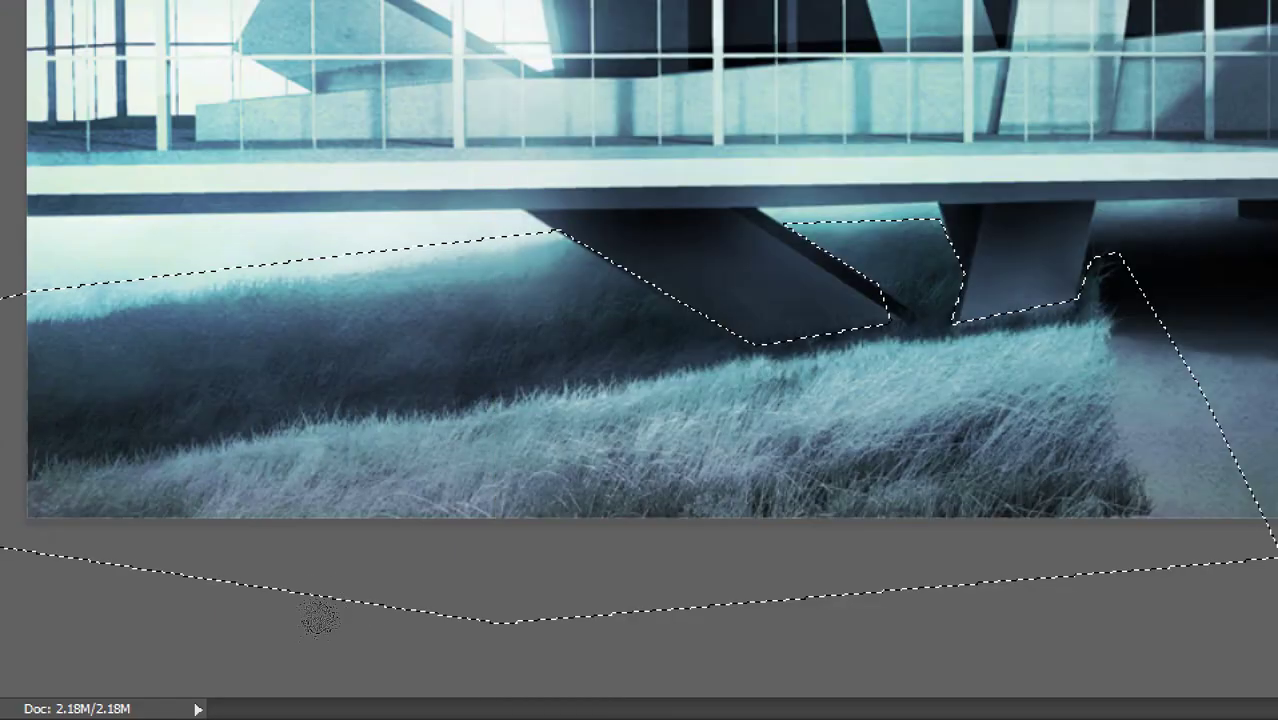
mouse_move(322, 614)
left_mouse_down()
mouse_move(376, 614)
mouse_move(662, 531)
mouse_move(676, 591)
mouse_move(610, 605)
mouse_move(365, 585)
mouse_move(467, 520)
left_mouse_up()
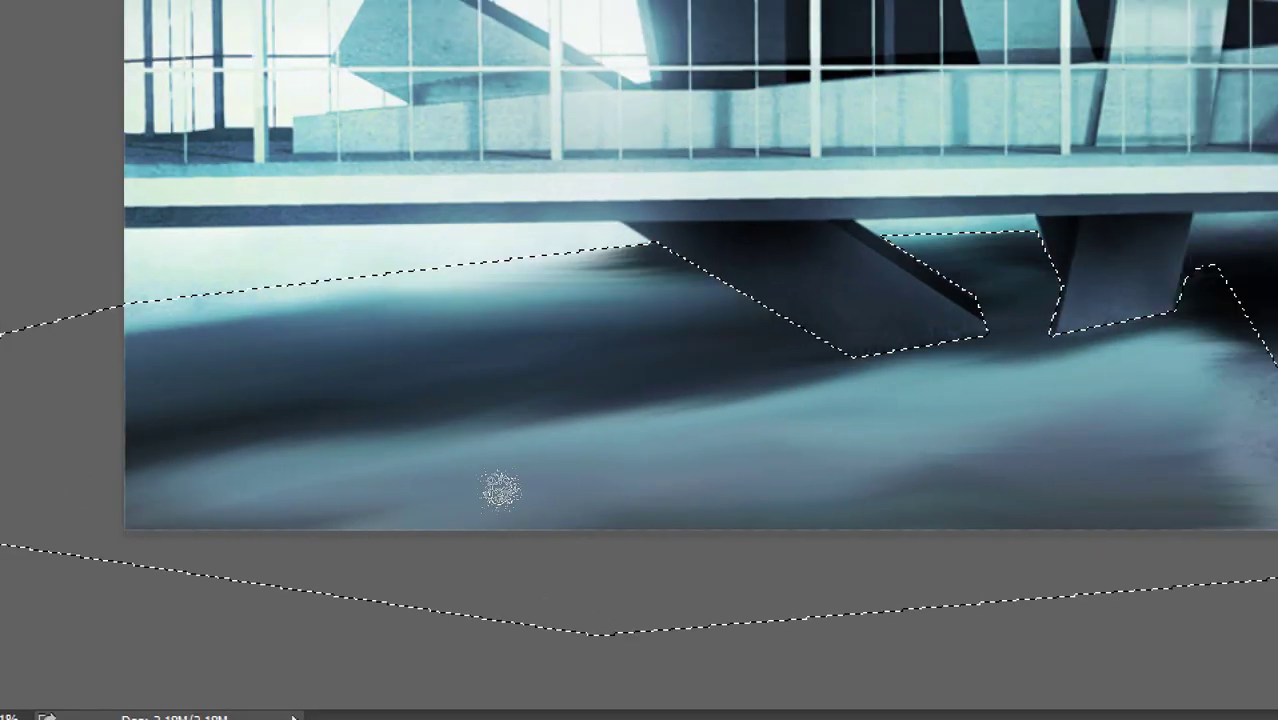
mouse_move(577, 515)
left_mouse_down()
mouse_move(657, 511)
mouse_move(408, 486)
mouse_move(105, 485)
mouse_move(157, 491)
mouse_move(105, 513)
mouse_move(258, 502)
mouse_move(405, 466)
left_mouse_up()
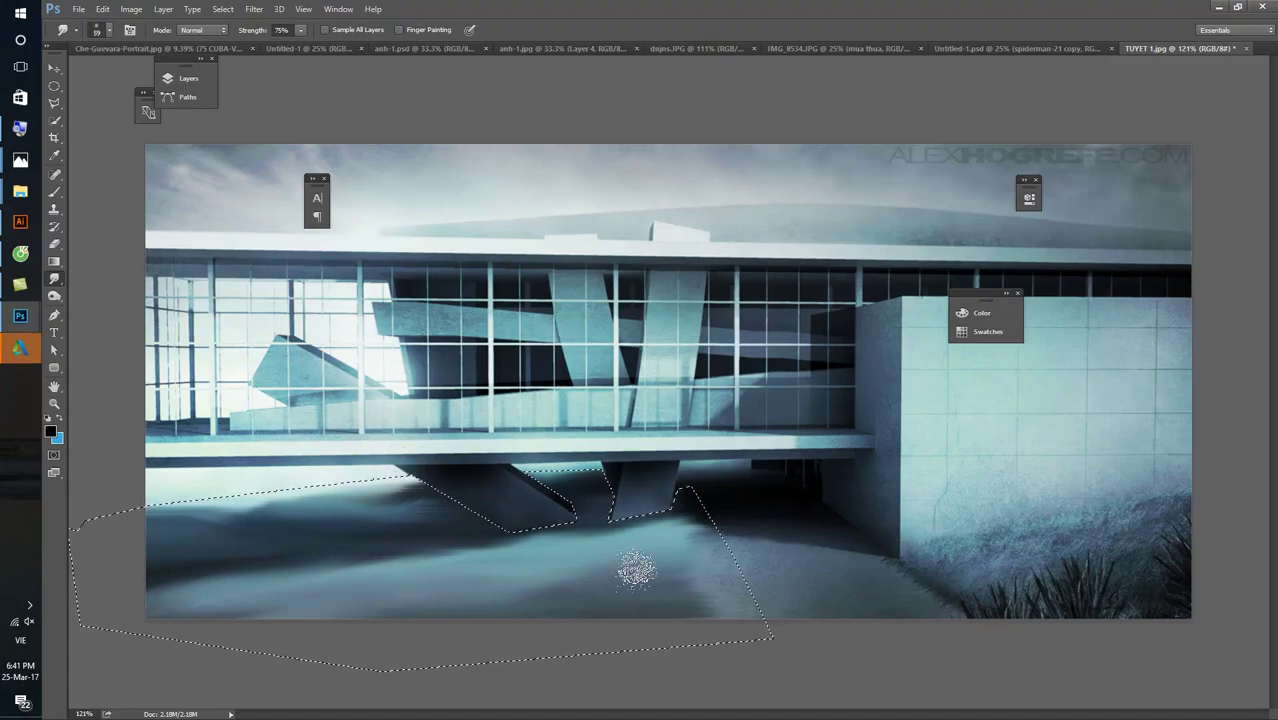
left_click(54, 192)
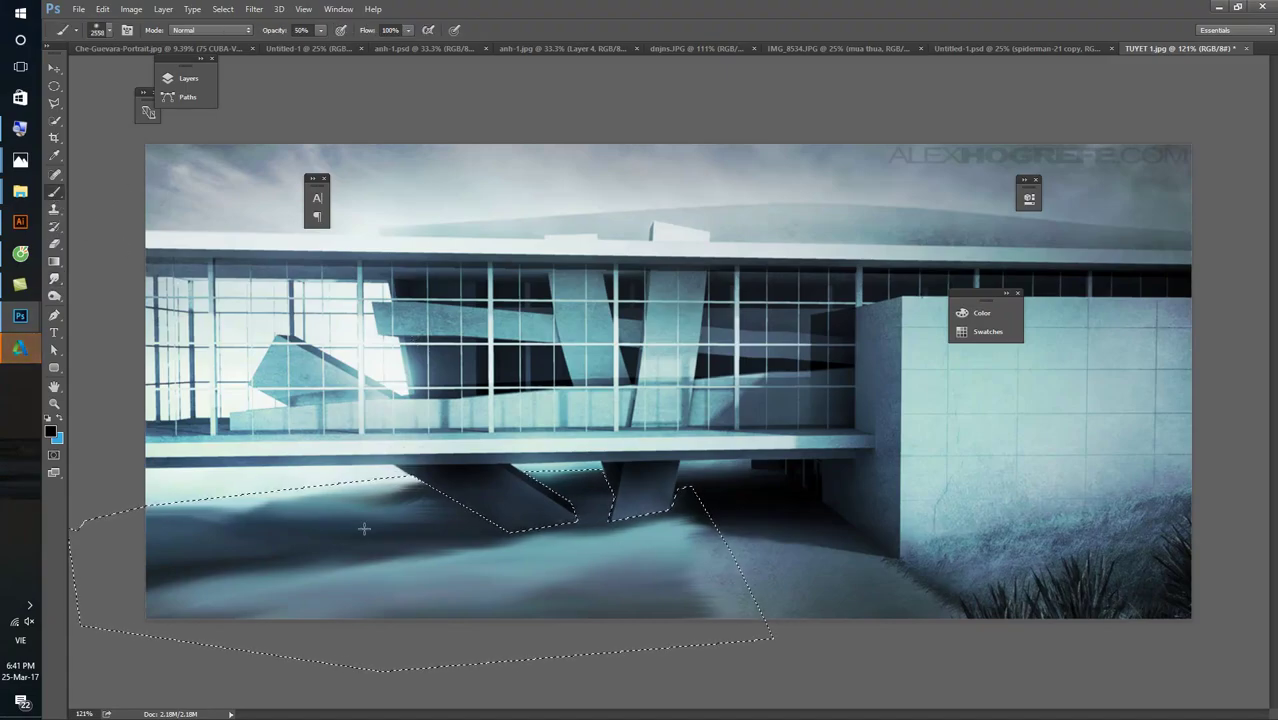
- Paint soft white snow across the selected ground with a white brush
key("d")
key("x")
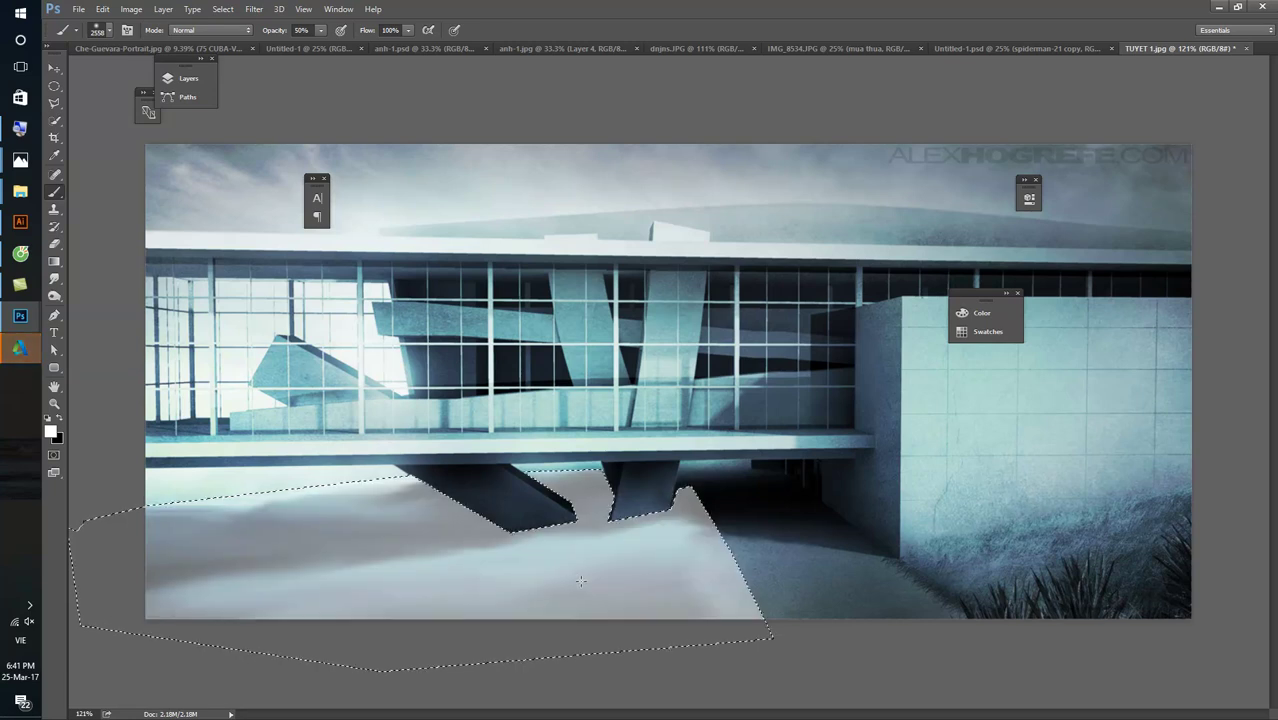
right_click(585, 586)
mouse_move(509, 570)
left_mouse_down()
mouse_move(608, 571)
mouse_move(310, 597)
left_mouse_up()
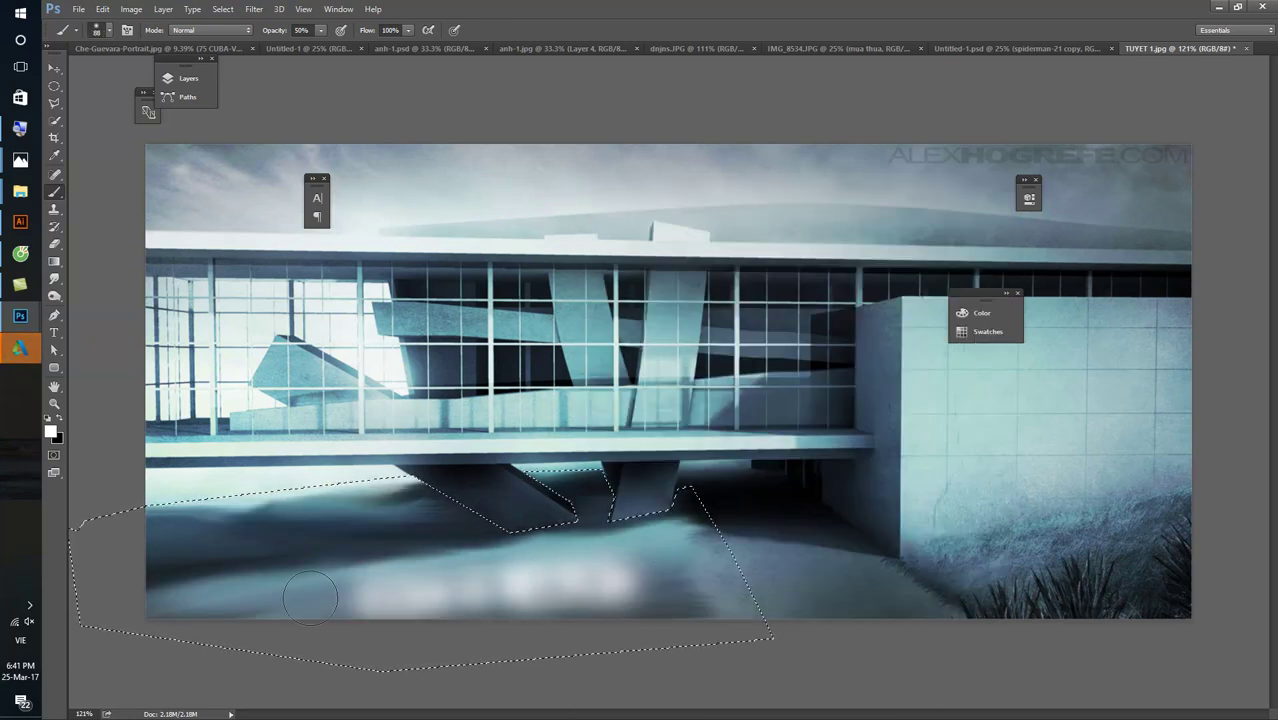
left_click_drag(528, 594, 630, 582)
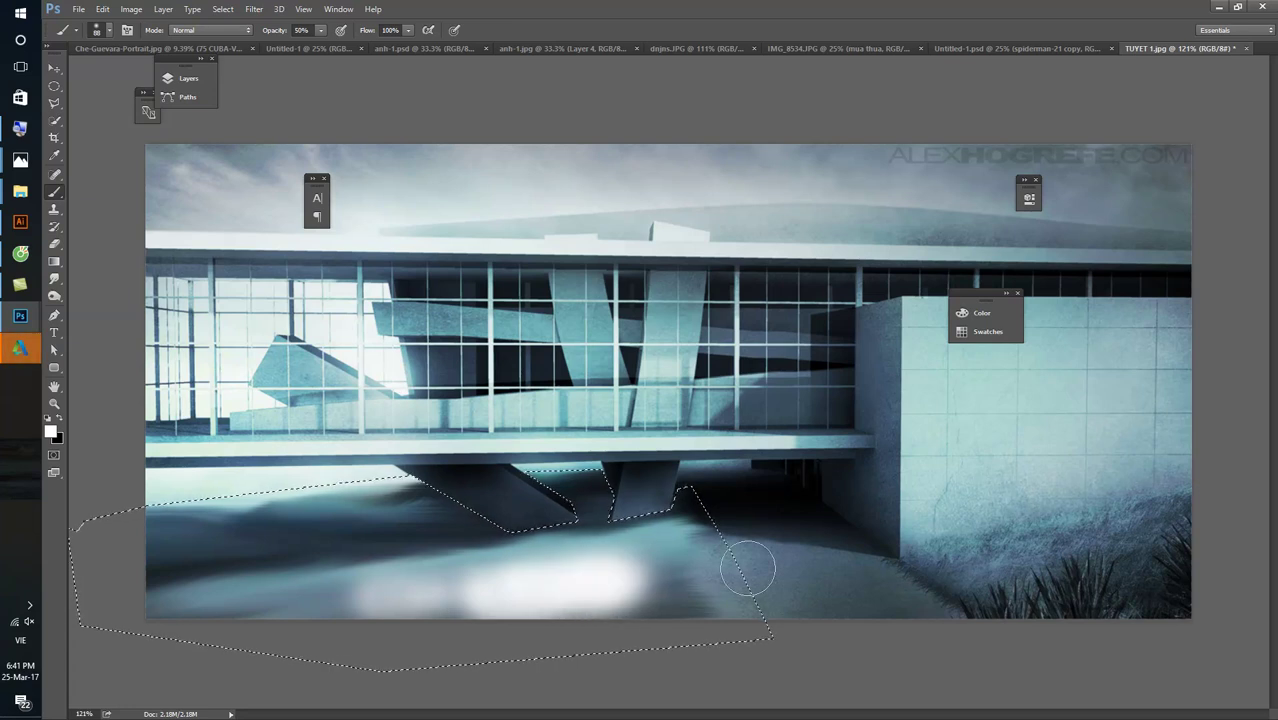
- Blend the snow using a 145 px Smudge brush at 60%, then 30% strength
left_click(58, 280)
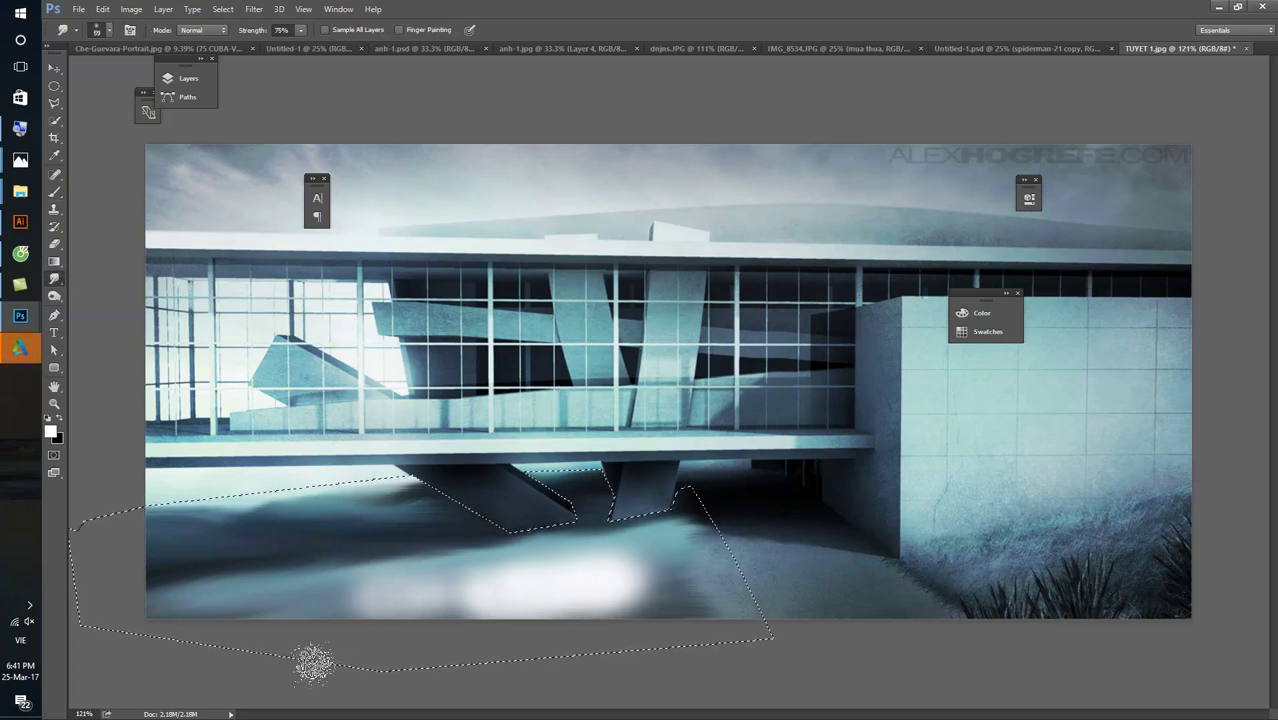
right_click(475, 556)
left_click_drag(594, 224, 602, 224)
left_click(430, 585)
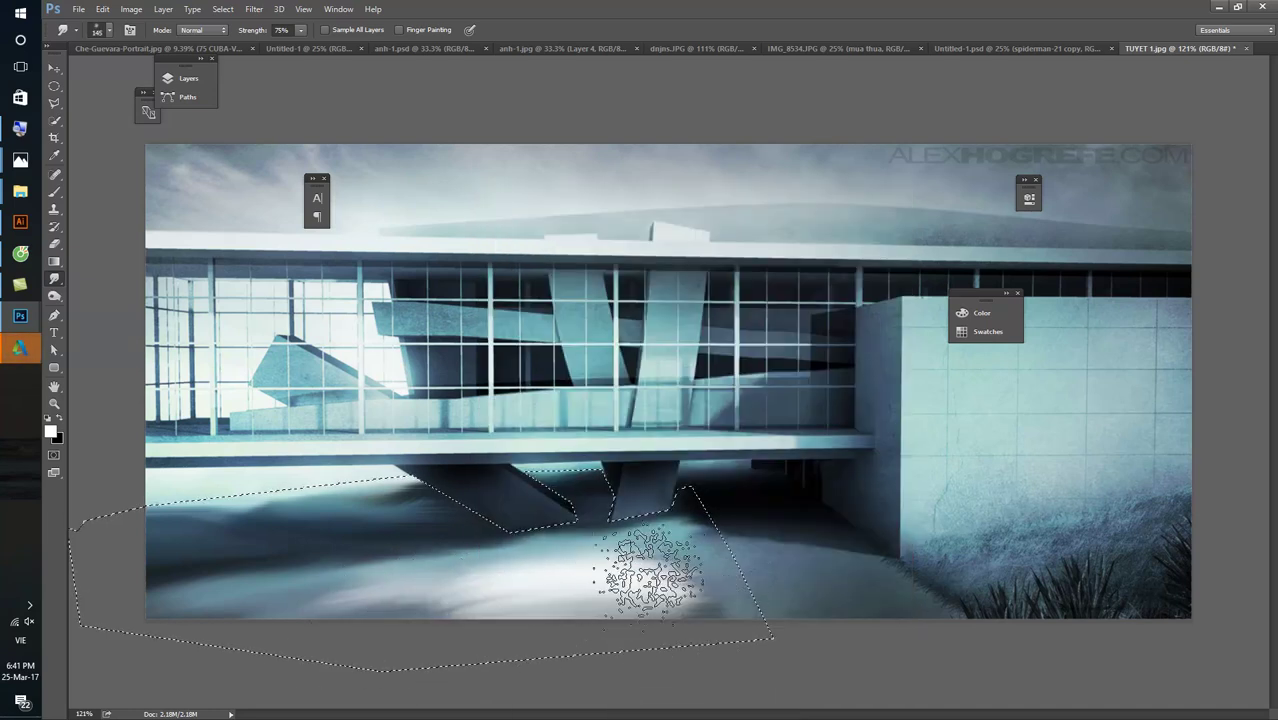
key("6")
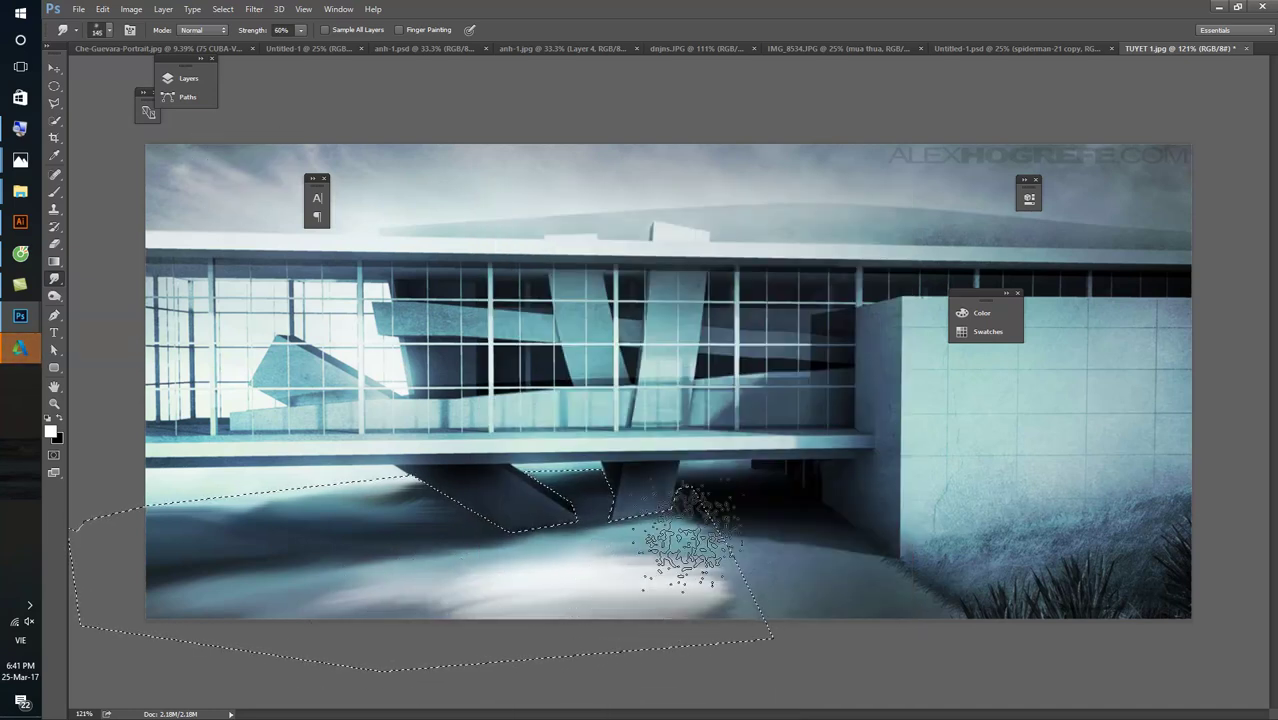
left_click_drag(685, 540, 312, 588)
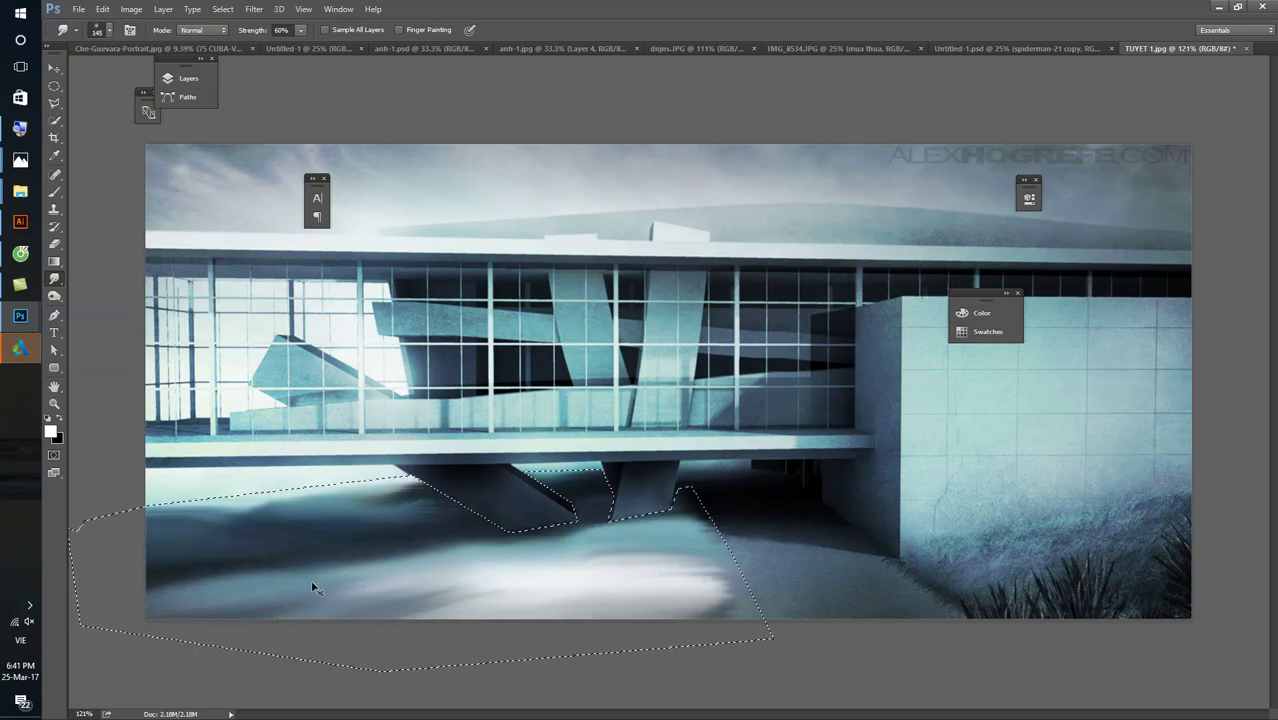
key("3")
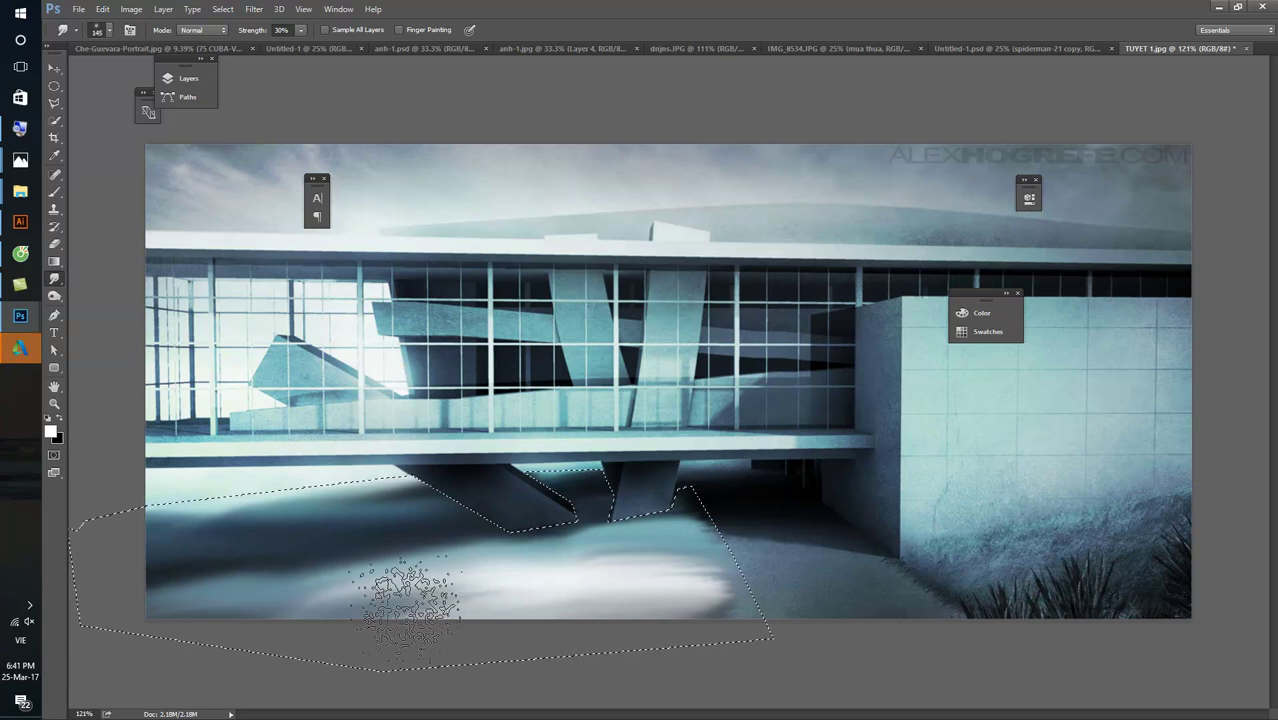
left_click_drag(682, 552, 740, 555)
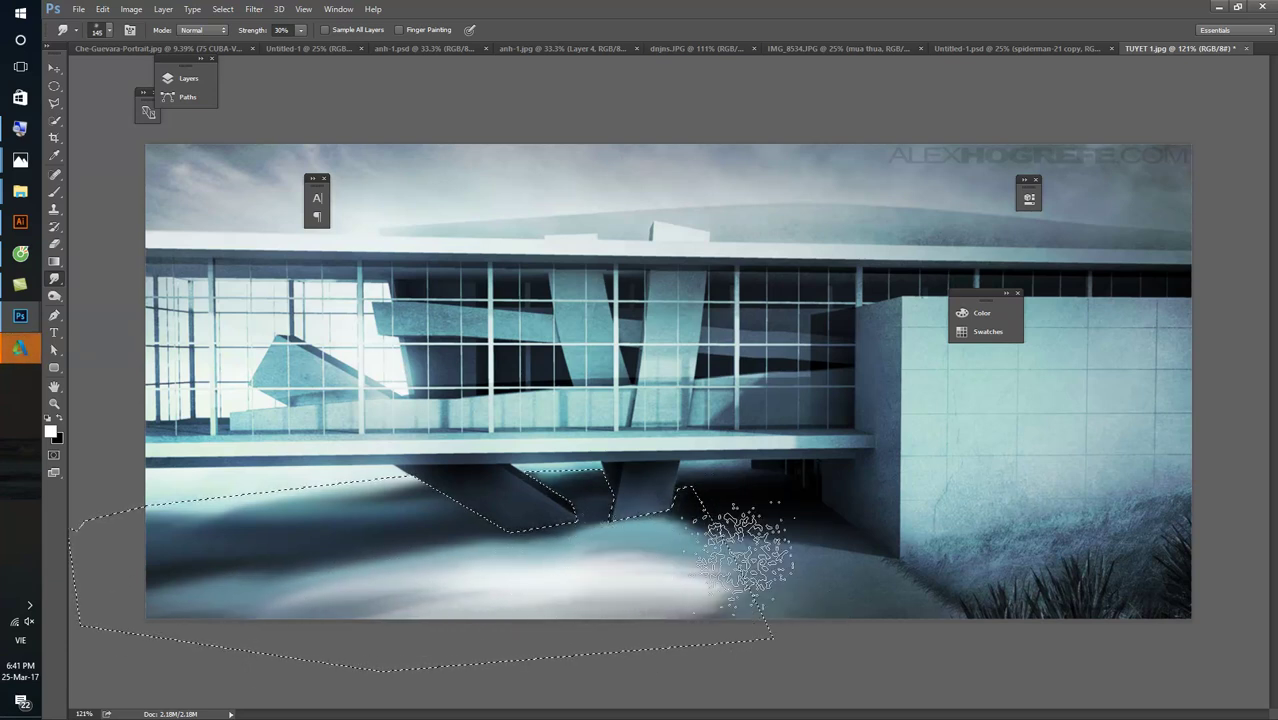
- Deselect and brighten the snow along the image's bottom edge
key("ctrl+d")
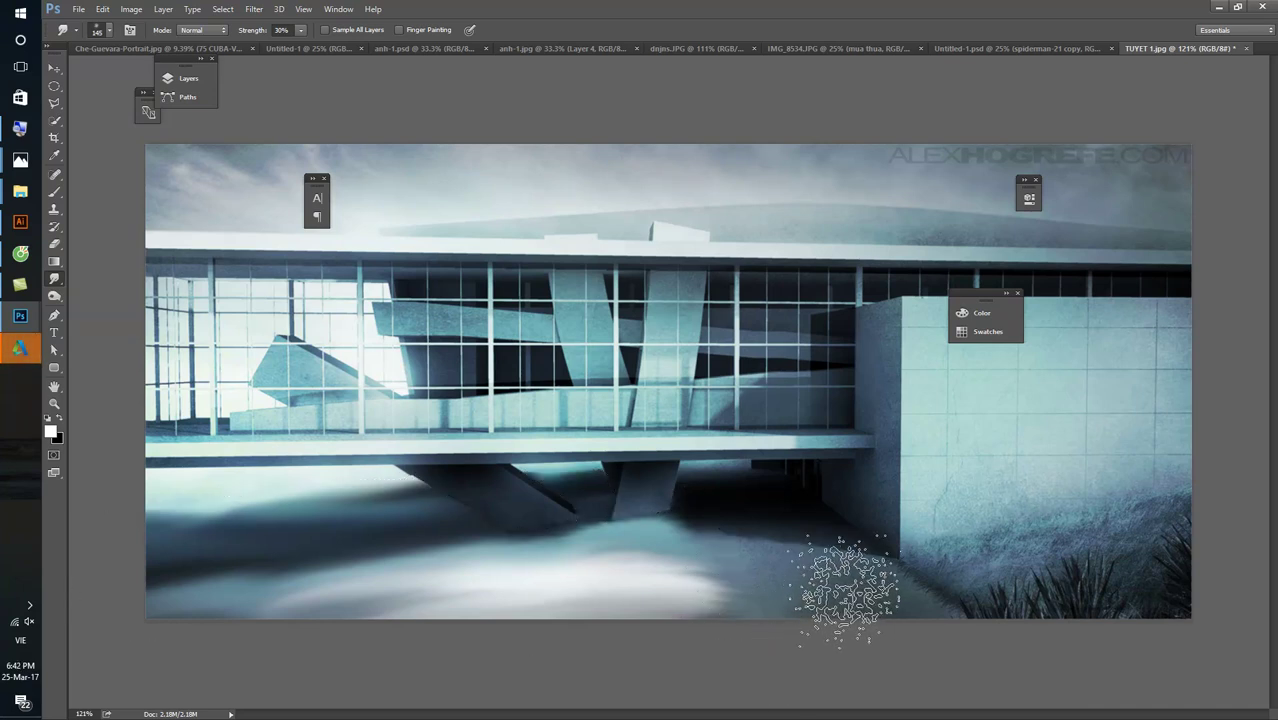
key("b")
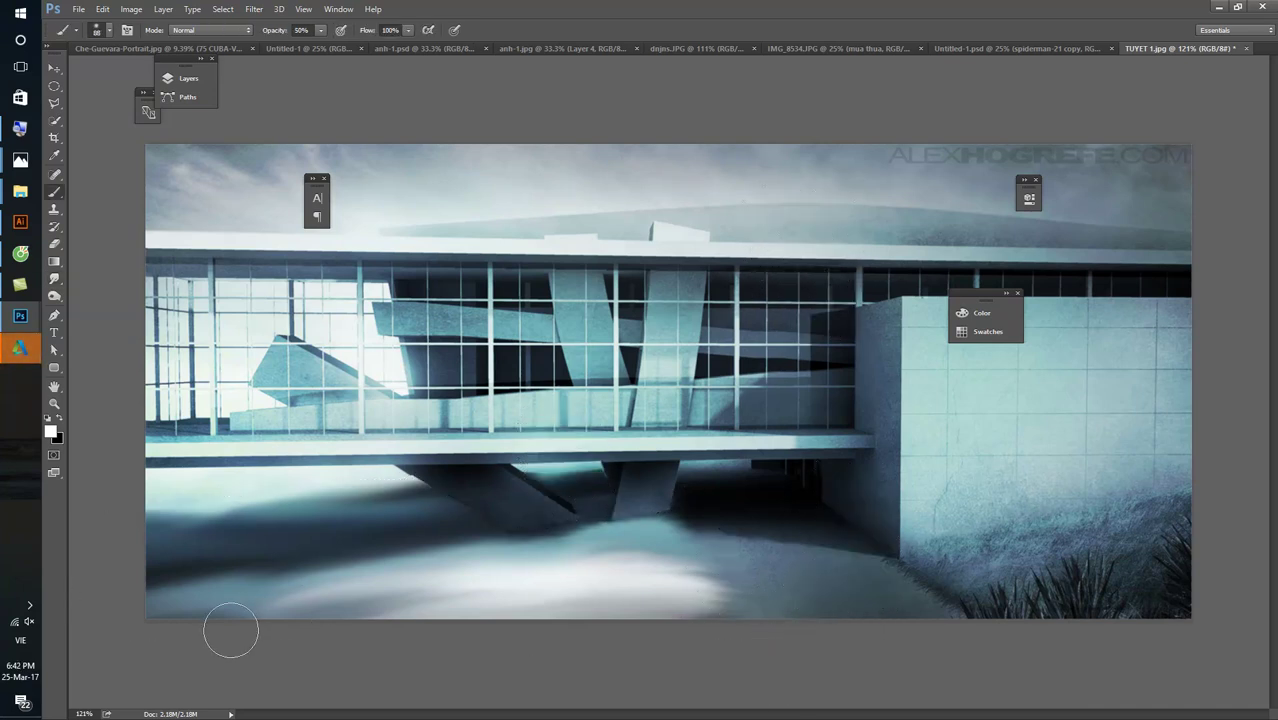
left_click_drag(200, 643, 469, 641)
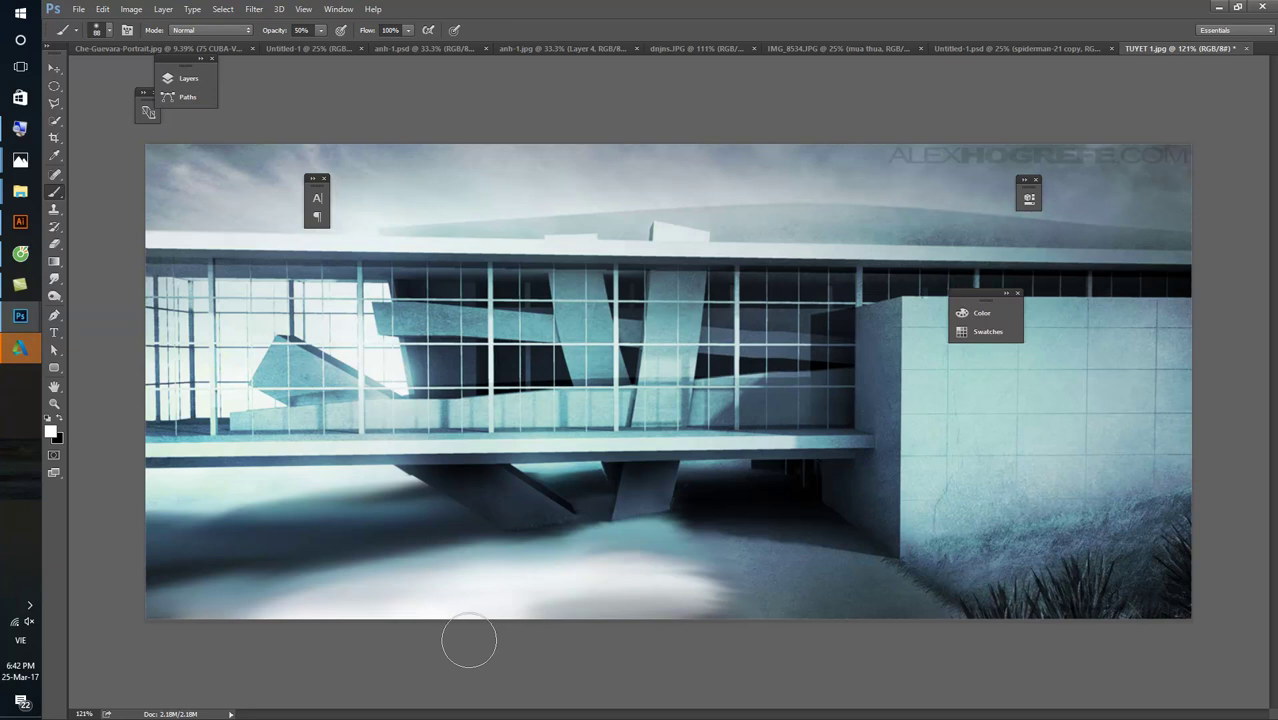
scroll(780, 568, "down", 3)
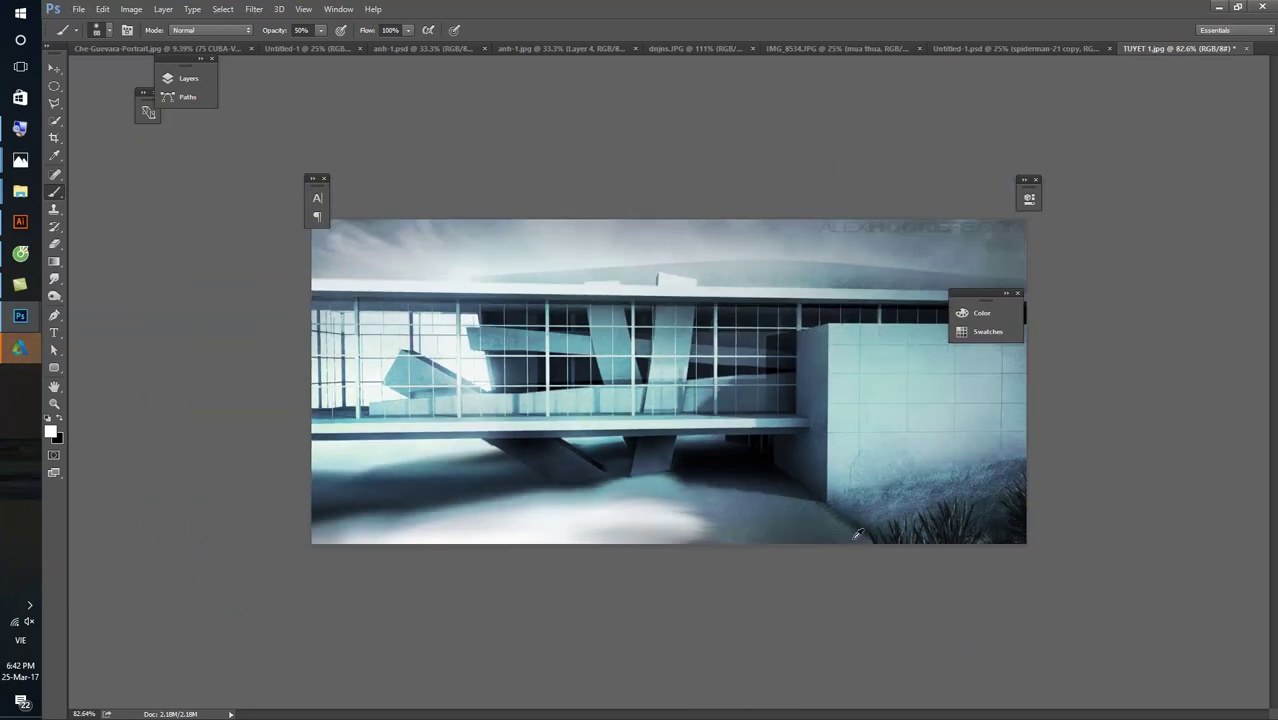
scroll(857, 535, "up", 3)
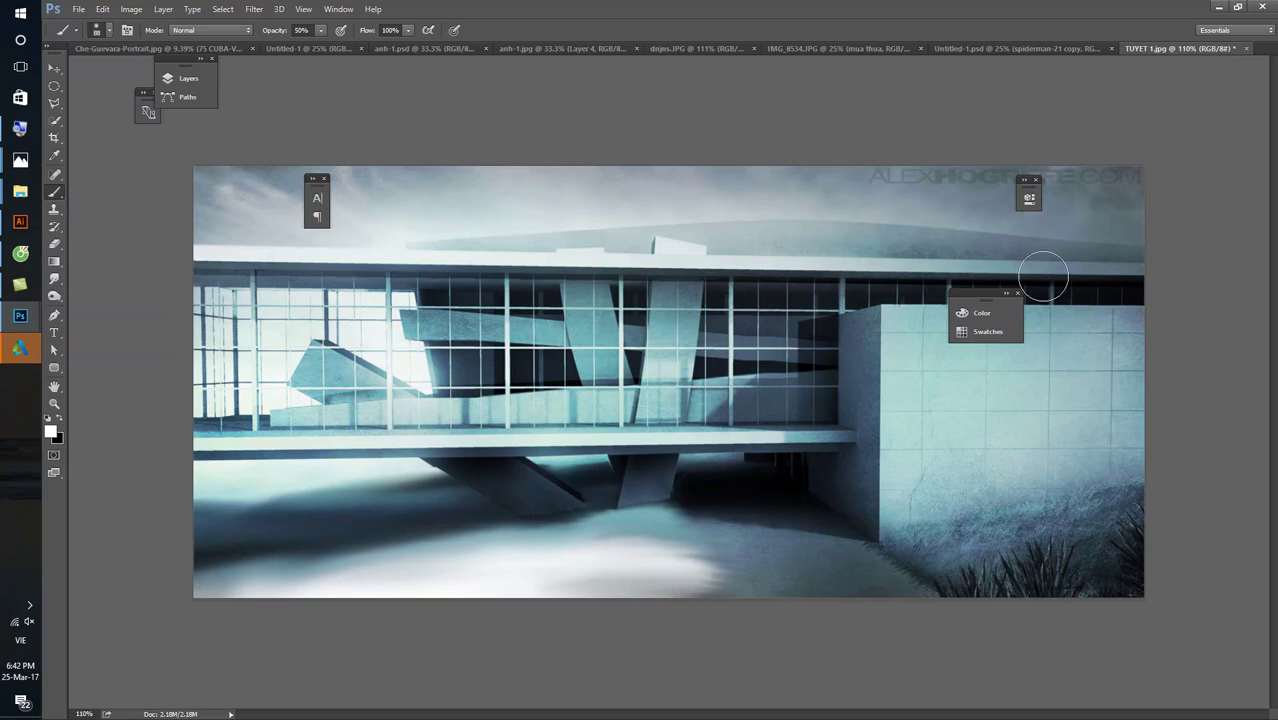
left_click(1016, 295)
- Open the TUYET.jpg reference from File Explorer in Photos and zoom in
scroll(507, 194, "up", 1)
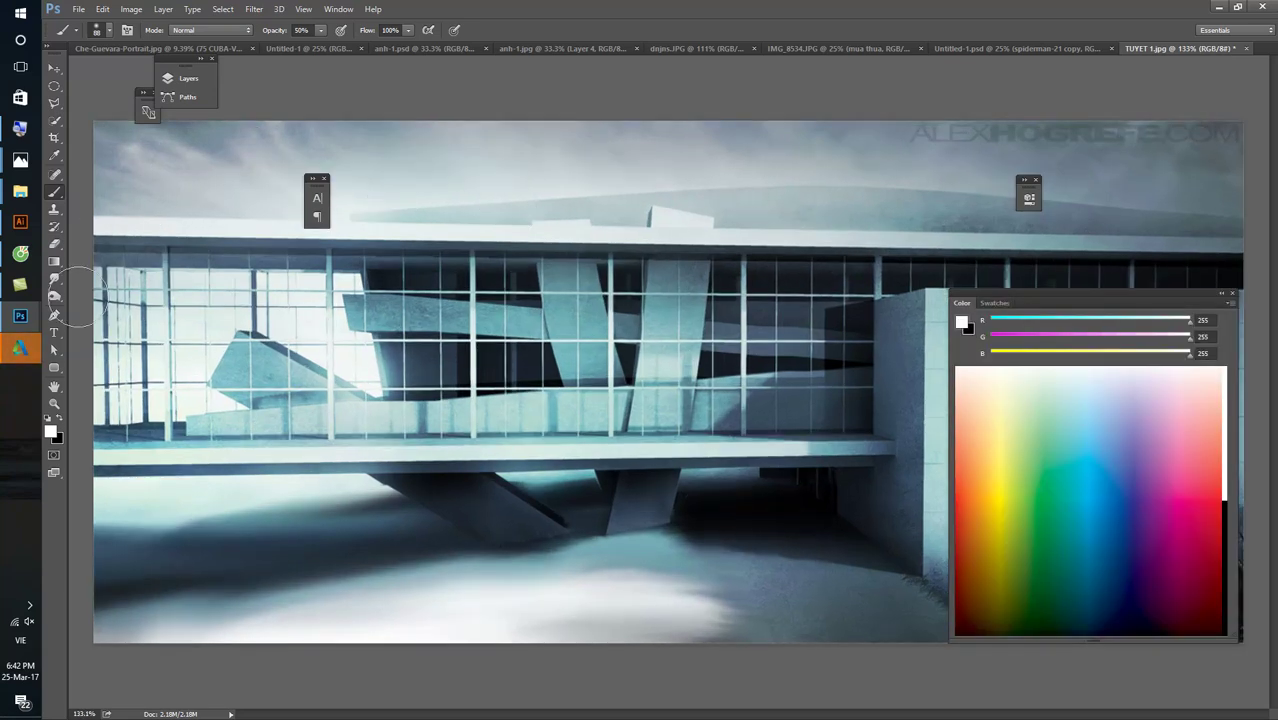
mouse_move(20, 160)
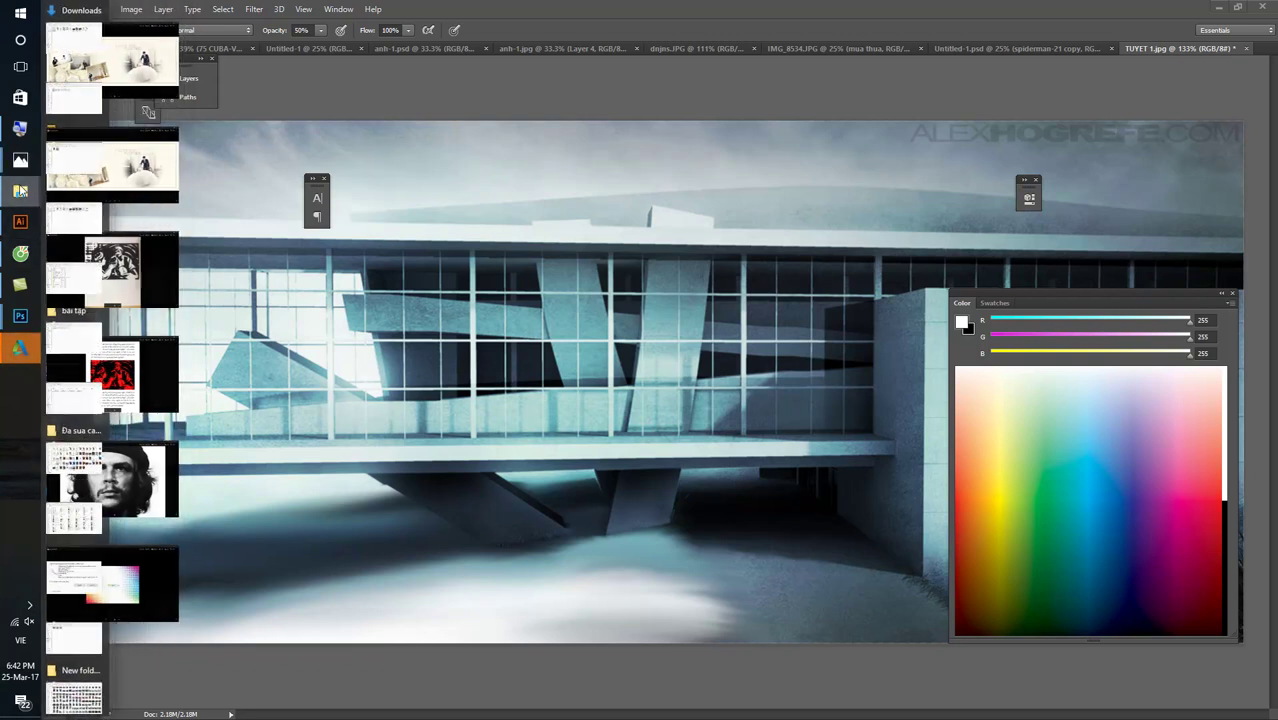
mouse_move(20, 191)
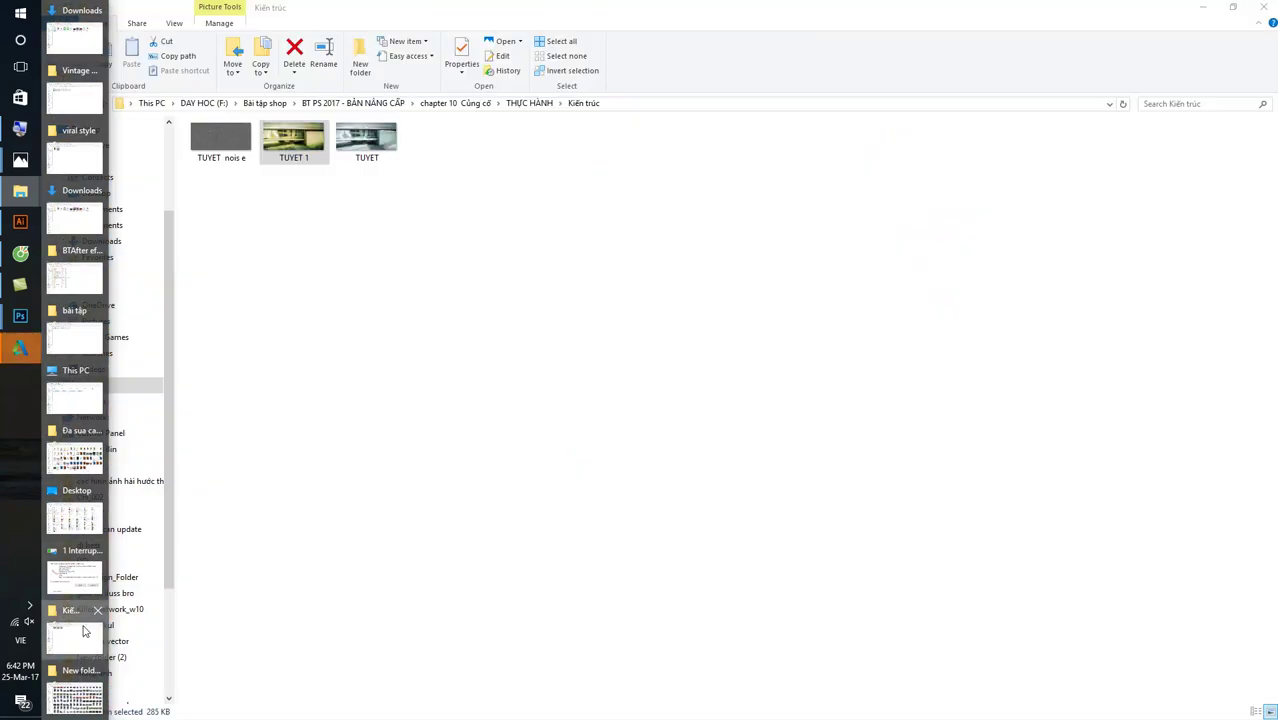
left_click(84, 630)
double_click(366, 138)
scroll(1034, 267, "up", 1)
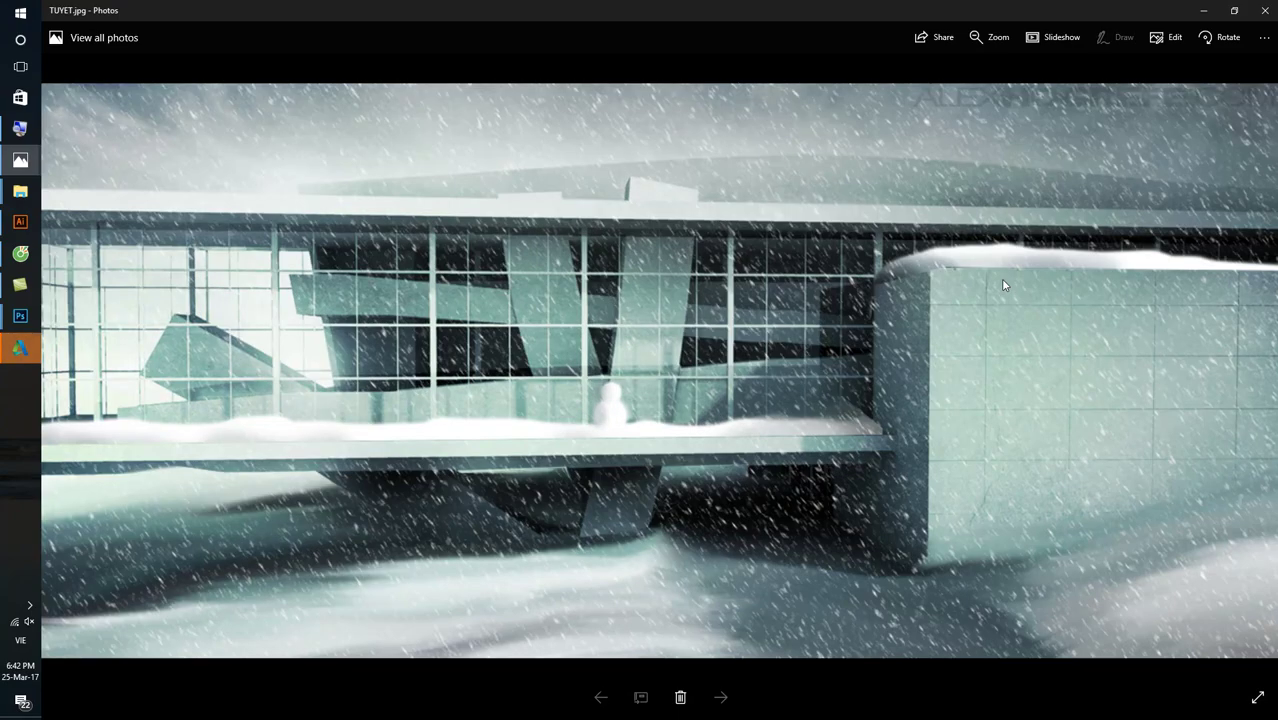
scroll(1000, 278, "up", 1)
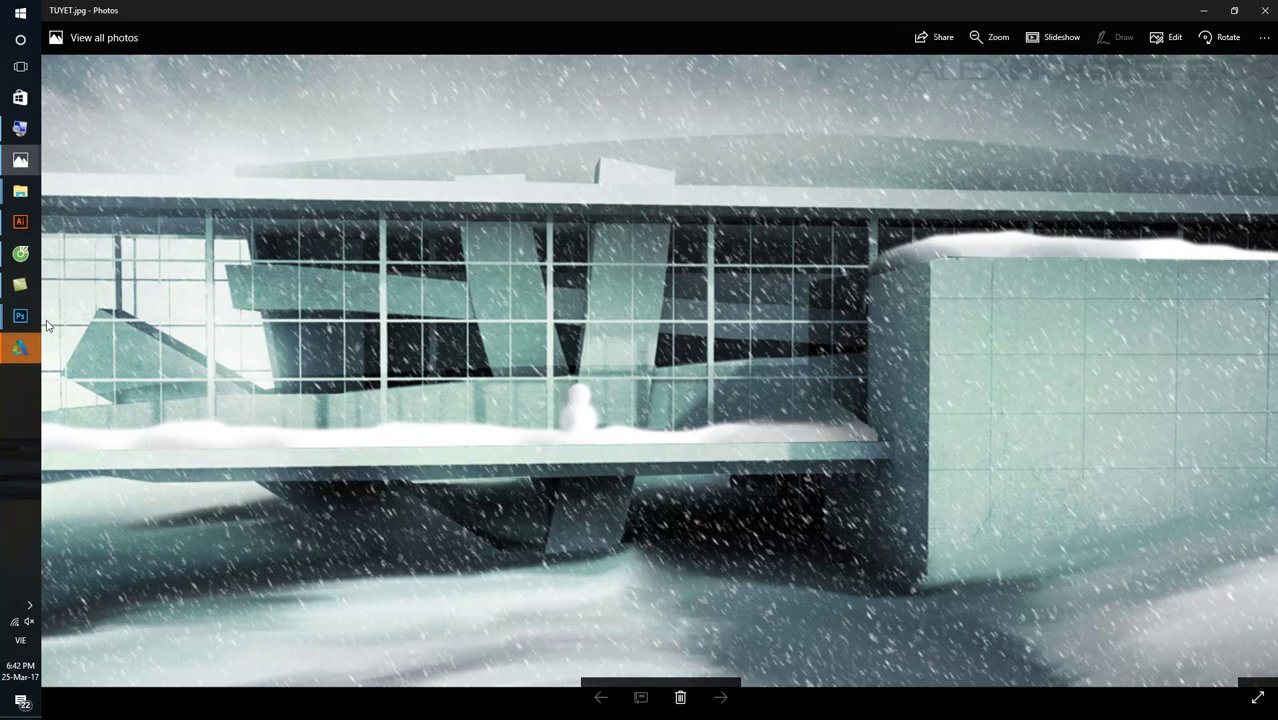
- Return to the render and add a new empty layer
mouse_move(20, 316)
left_click(95, 250)
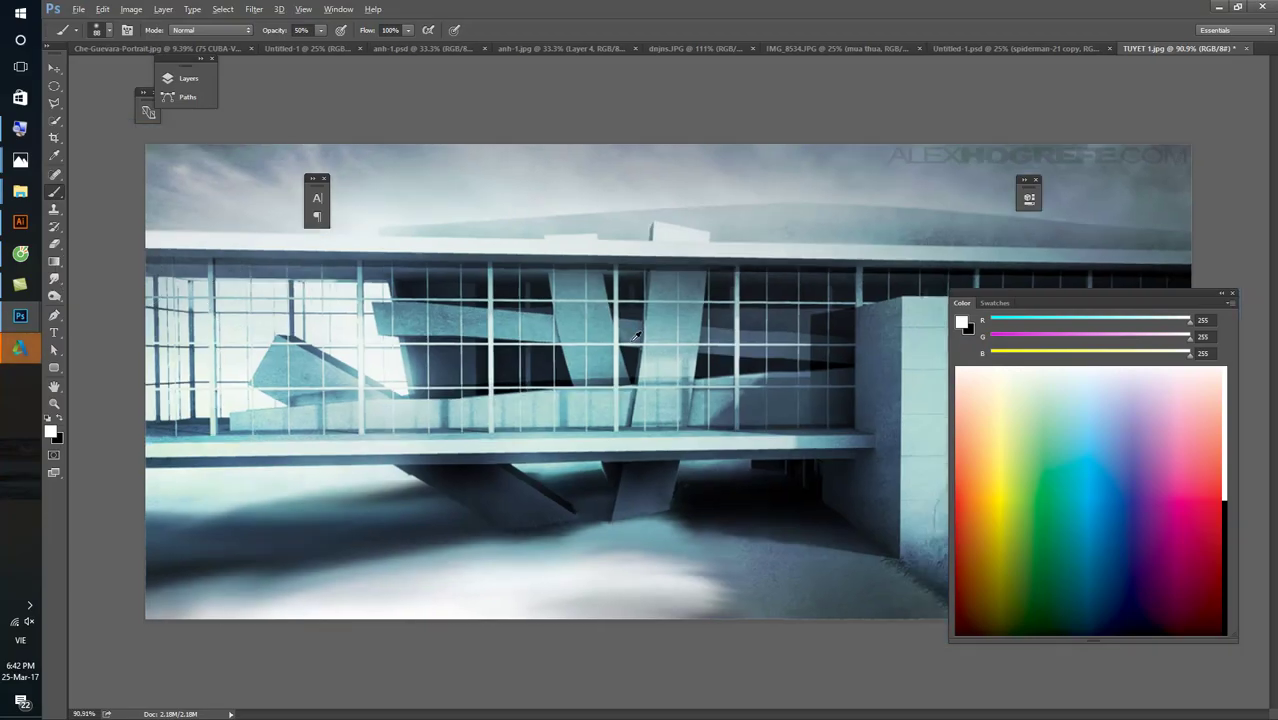
scroll(636, 336, "down", 2)
scroll(500, 320, "up", 2)
scroll(334, 305, "up", 2)
scroll(303, 313, "up", 1)
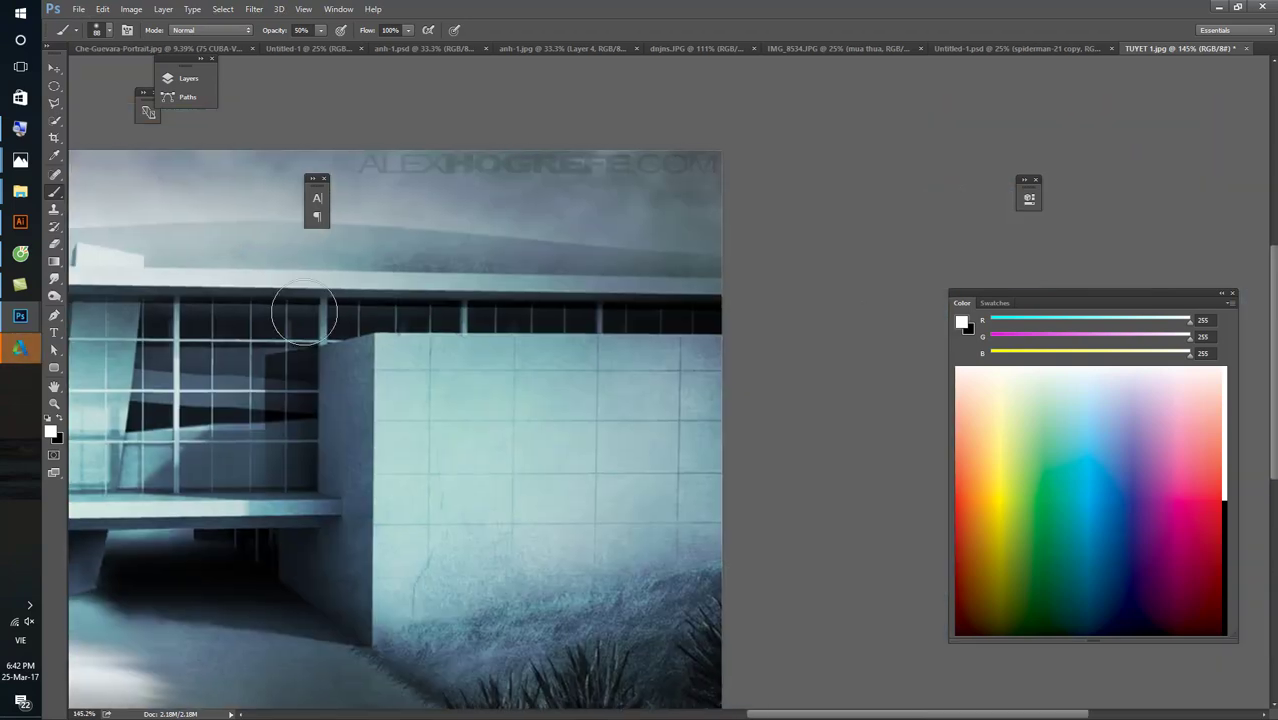
key("ctrl+shift+n")
key("Return")
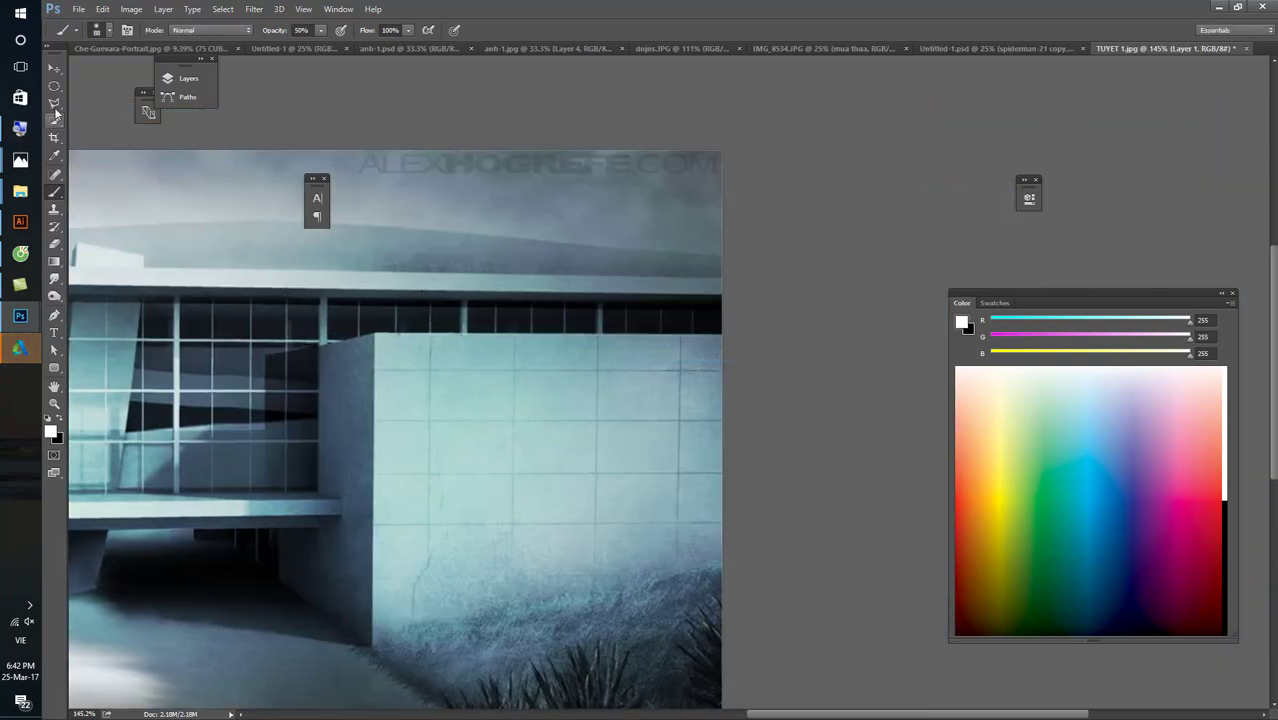
- Draw a polygonal selection around the roof above the right wall block
left_click(54, 103)
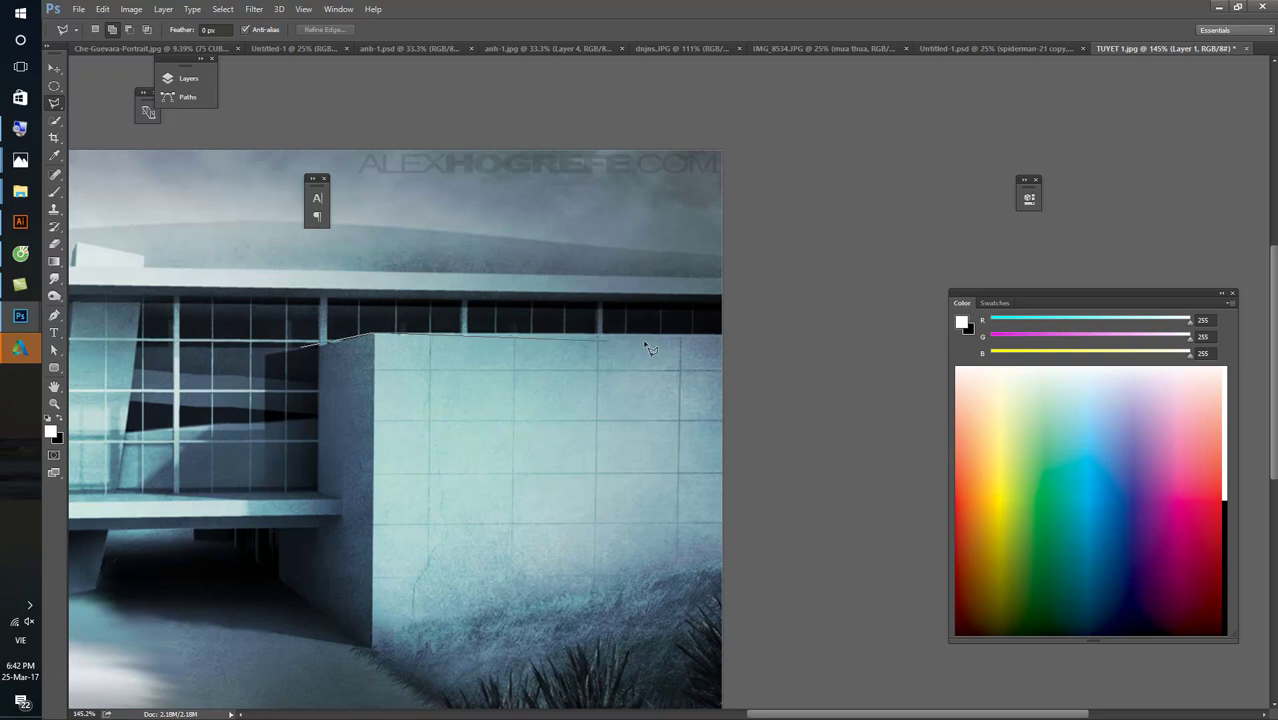
left_click(695, 245)
left_click(241, 210)
double_click(150, 258)
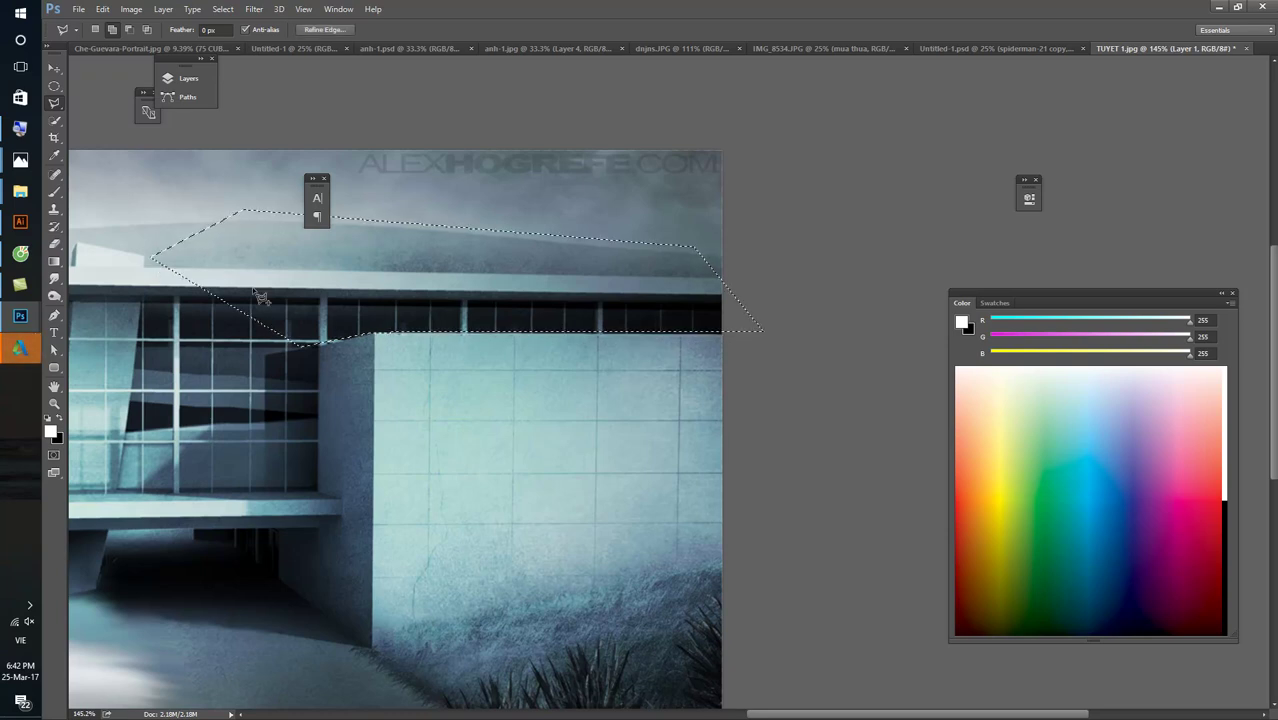
- Paint white snow along the selection's lower edge with a soft brush, toggling undo to compare
key("b")
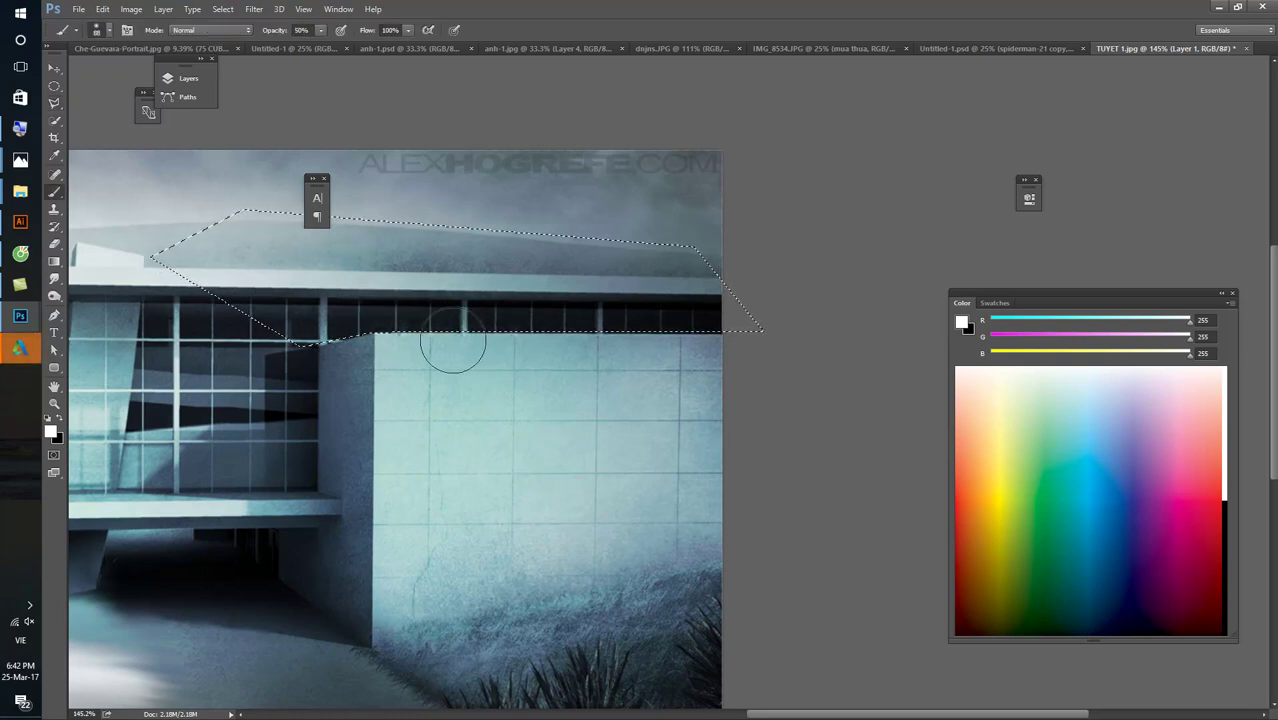
right_click(482, 330)
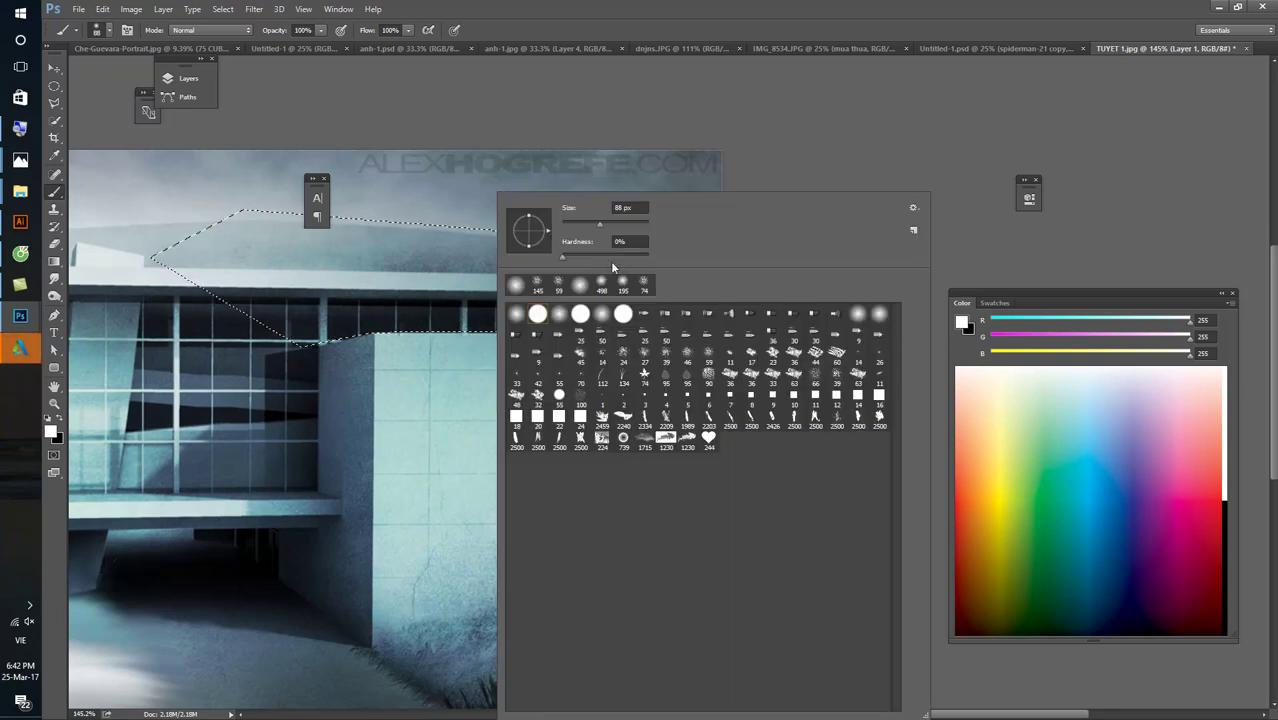
key("Return")
mouse_move(370, 340)
left_mouse_down()
mouse_move(703, 373)
mouse_move(340, 368)
left_mouse_up()
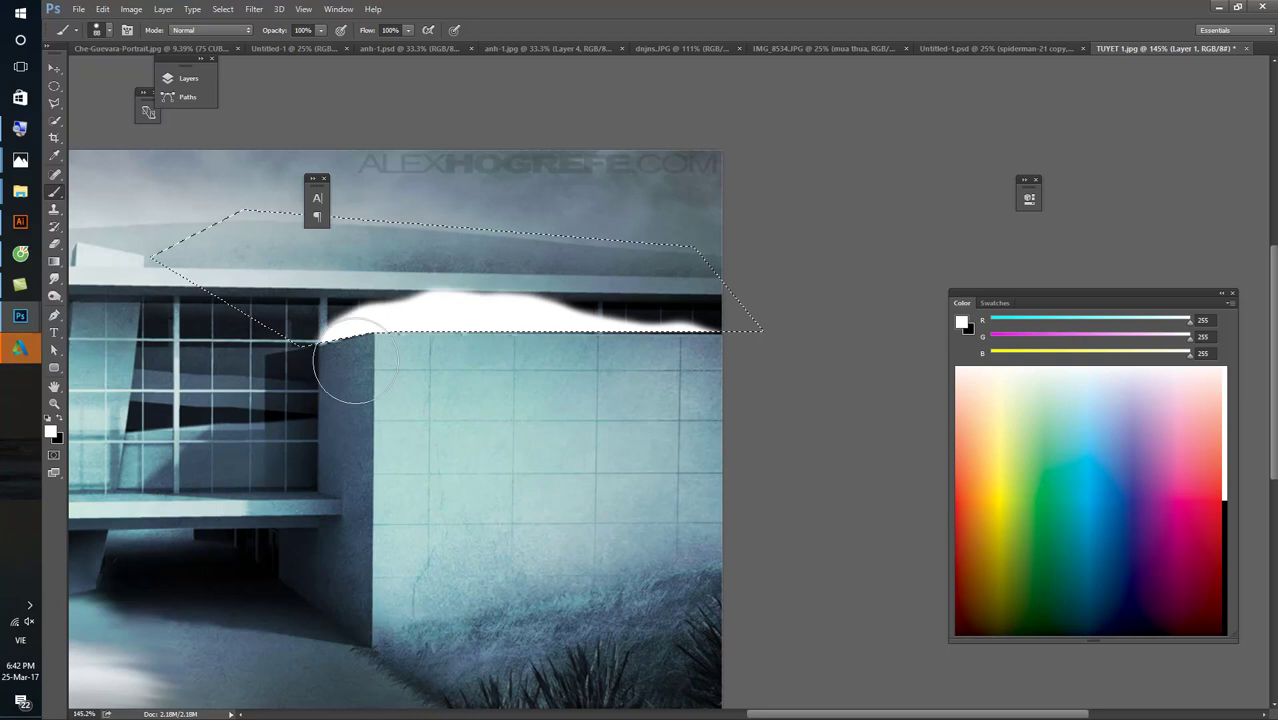
key("ctrl+alt+z")
key("ctrl+alt+z")
key("ctrl+shift+z")
key("ctrl+shift+z")
key("ctrl+alt+z")
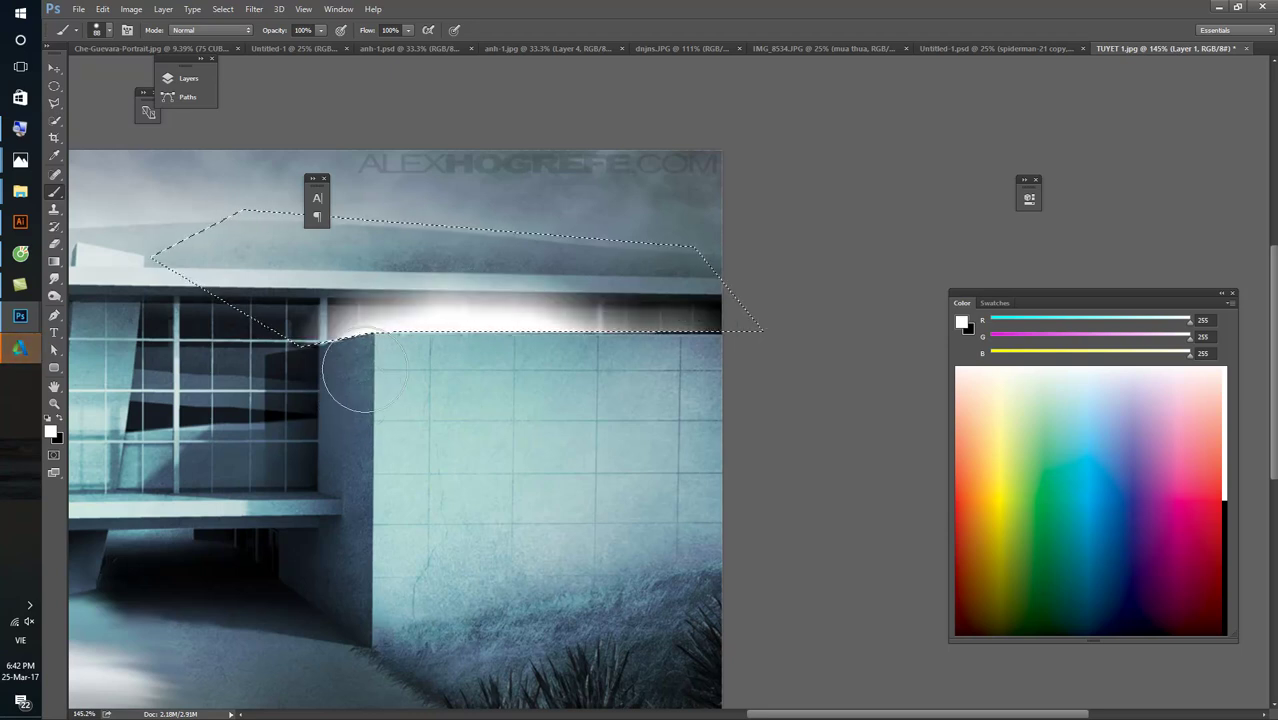
- Pan to the building's right wing and show the Layers panel
scroll(365, 385, "down", 3)
scroll(674, 379, "down", 1)
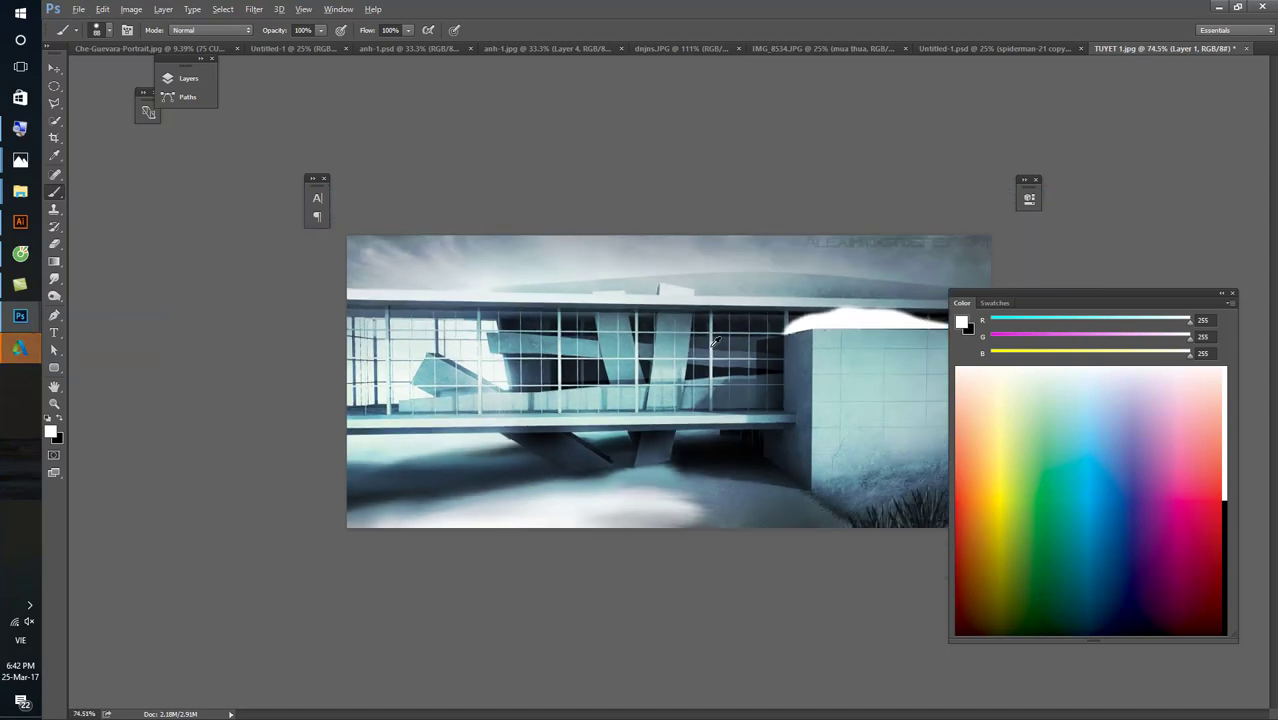
scroll(817, 344, "up", 3)
left_click_drag(817, 344, 371, 342)
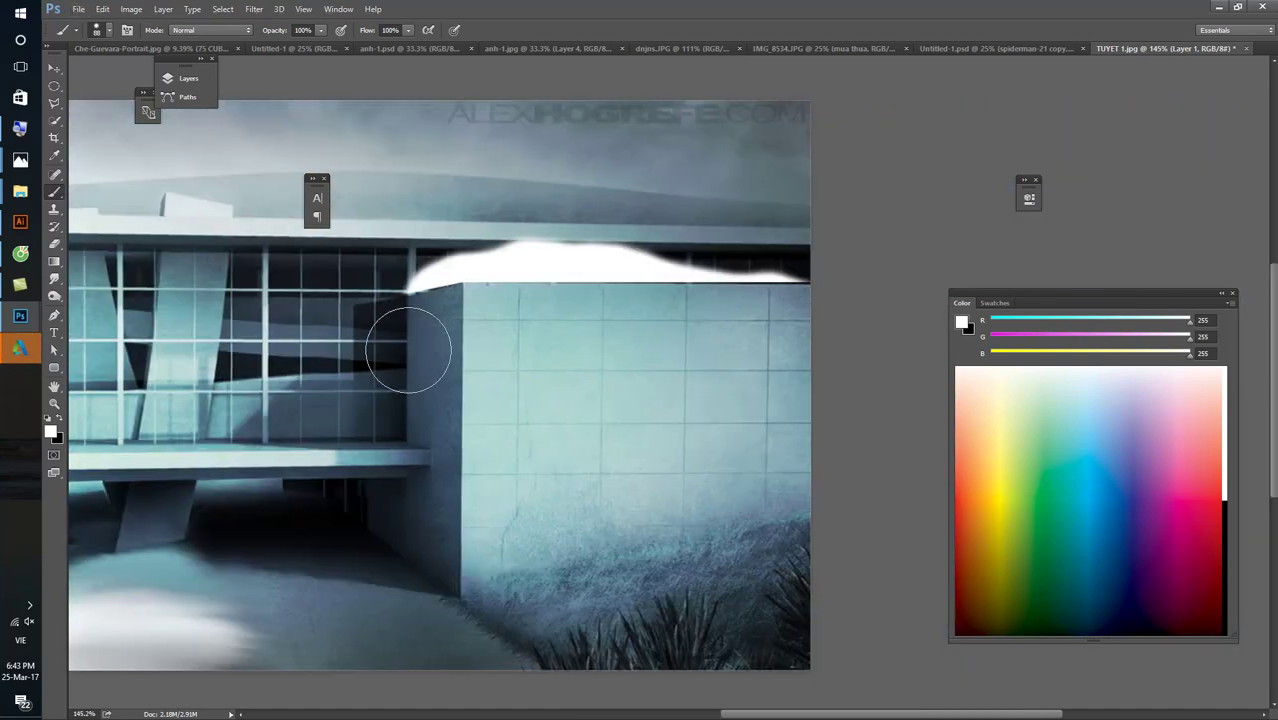
key("F7")
- Shade the drift's underside with sampled blue-grey tones at 75% hardness and 20% opacity
left_click(228, 161)
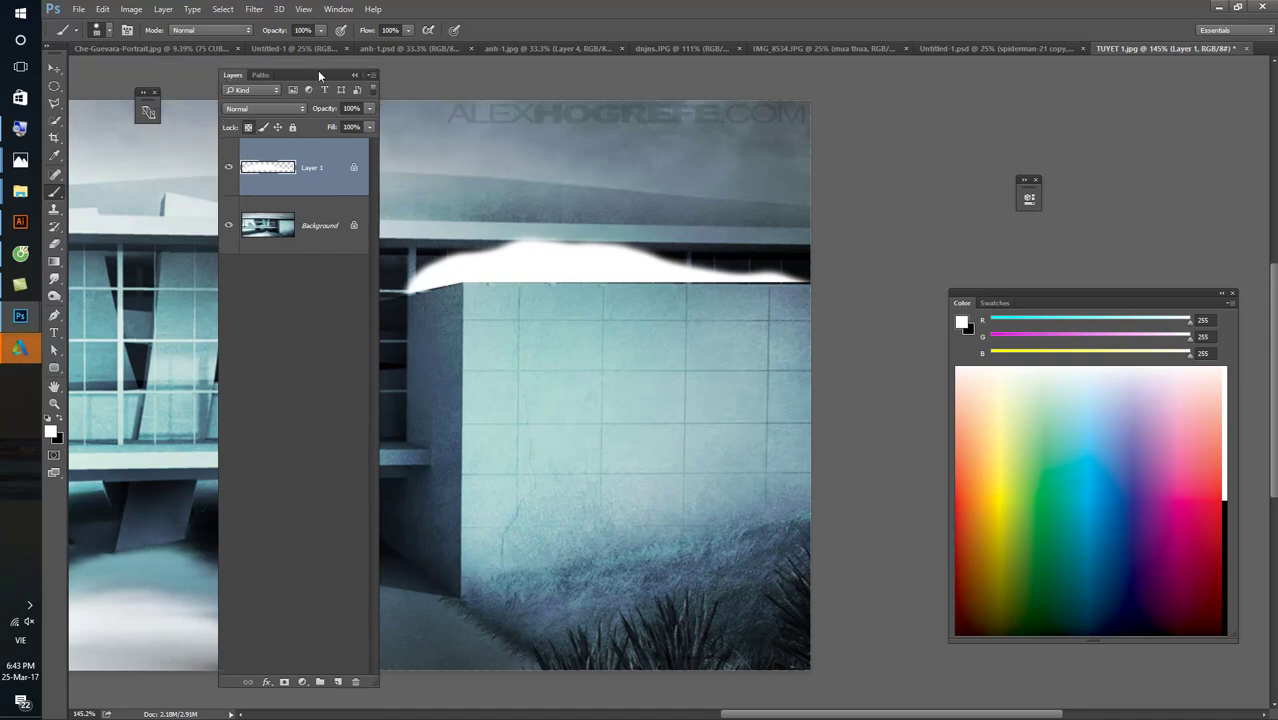
left_click_drag(309, 69, 777, 93)
right_click(522, 257)
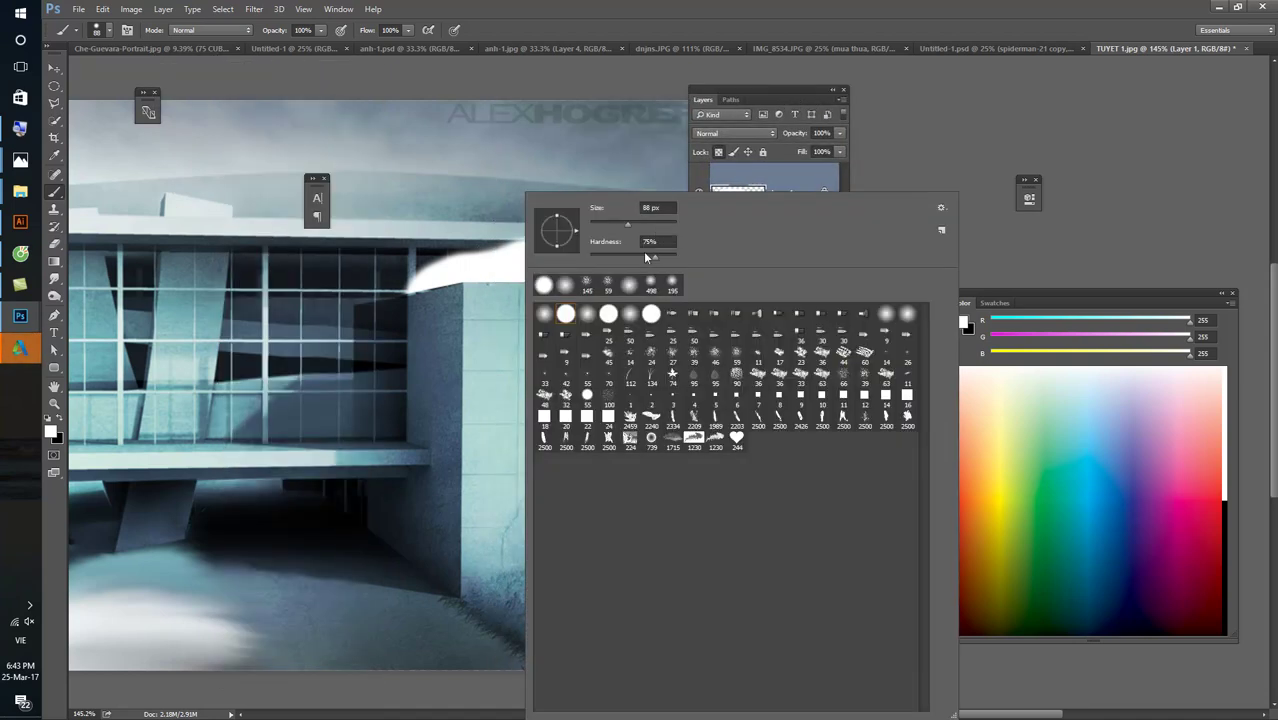
key("Return")
left_click(422, 308, "alt")
key("2")
mouse_move(418, 268)
left_mouse_down()
mouse_move(470, 262)
mouse_move(450, 303)
mouse_move(600, 288)
left_mouse_up()
left_click(440, 300, "alt")
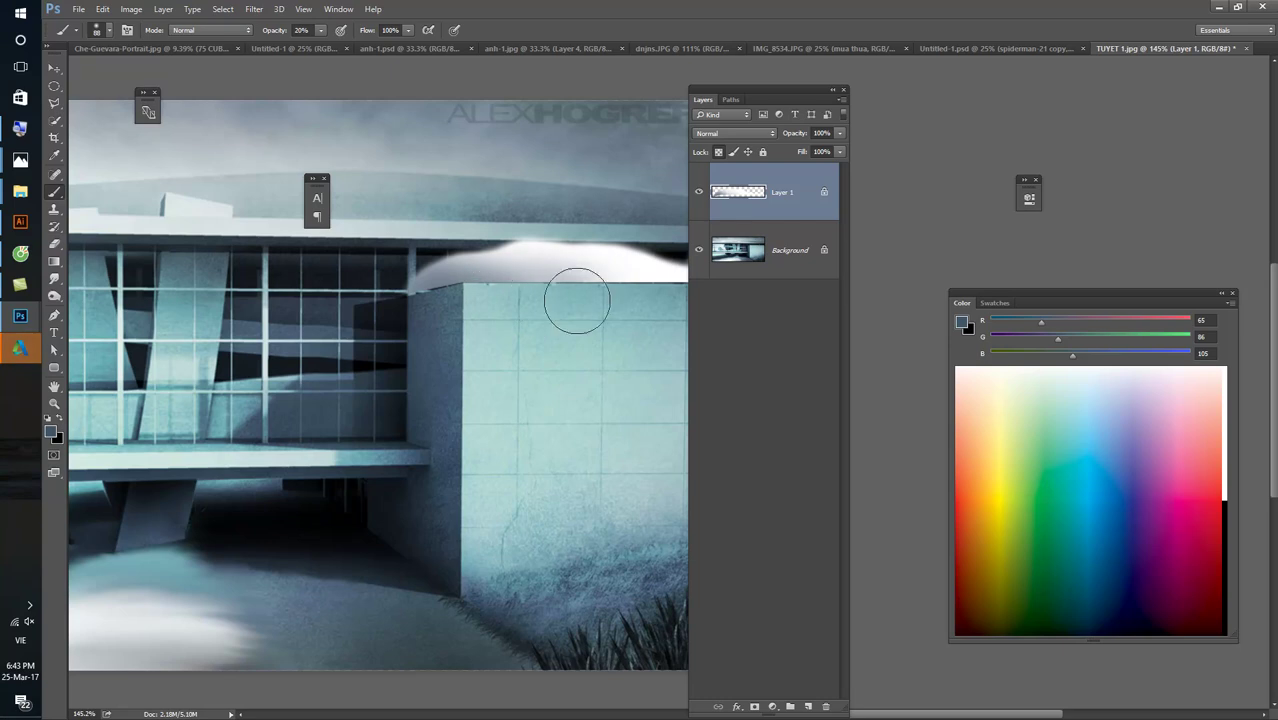
left_click(335, 270, "alt")
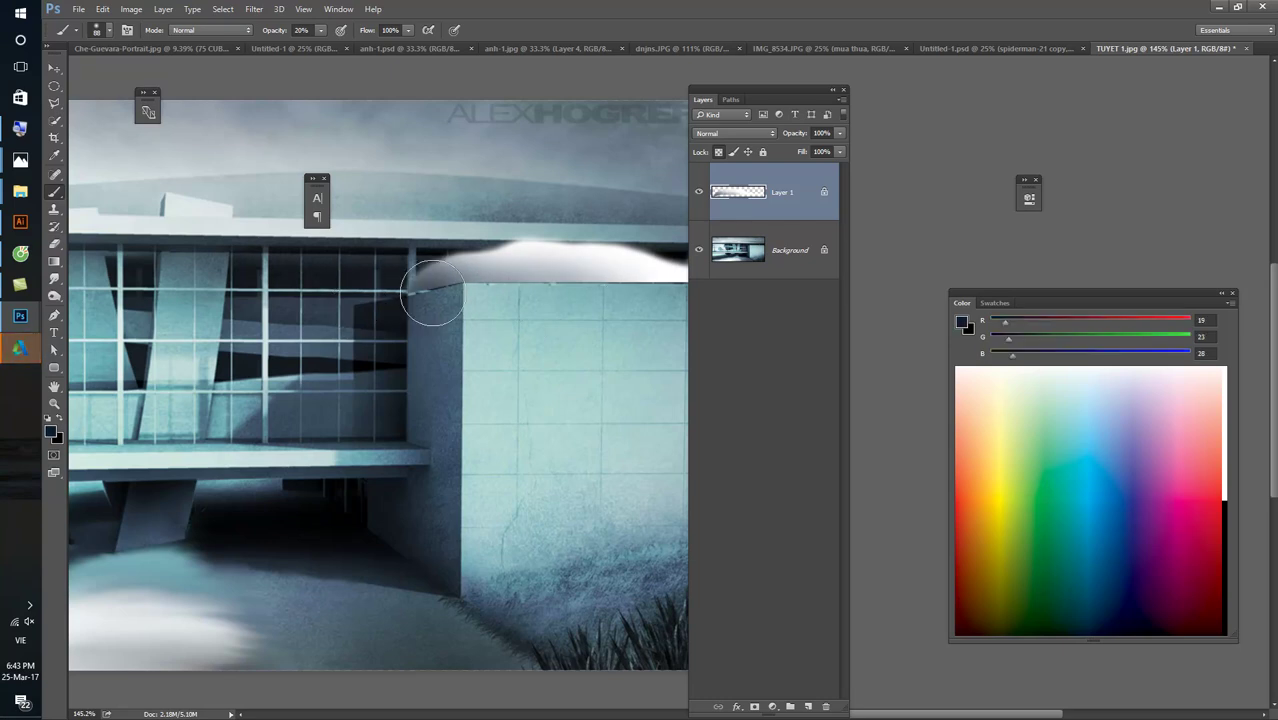
left_click_drag(465, 290, 616, 321)
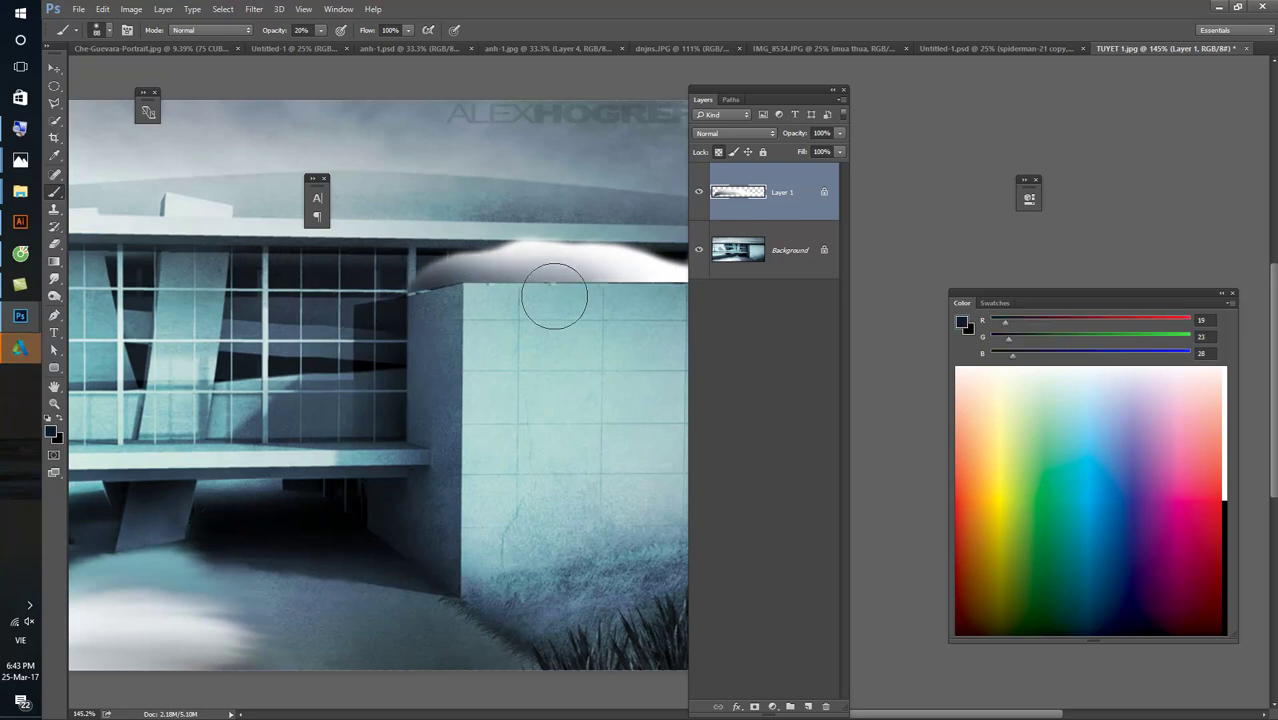
- Fit the image on screen and move the Layers panel to the lower left
key("ctrl+1")
left_click_drag(760, 99, 465, 365)
key("ctrl+0")
scroll(668, 352, "up", 2)
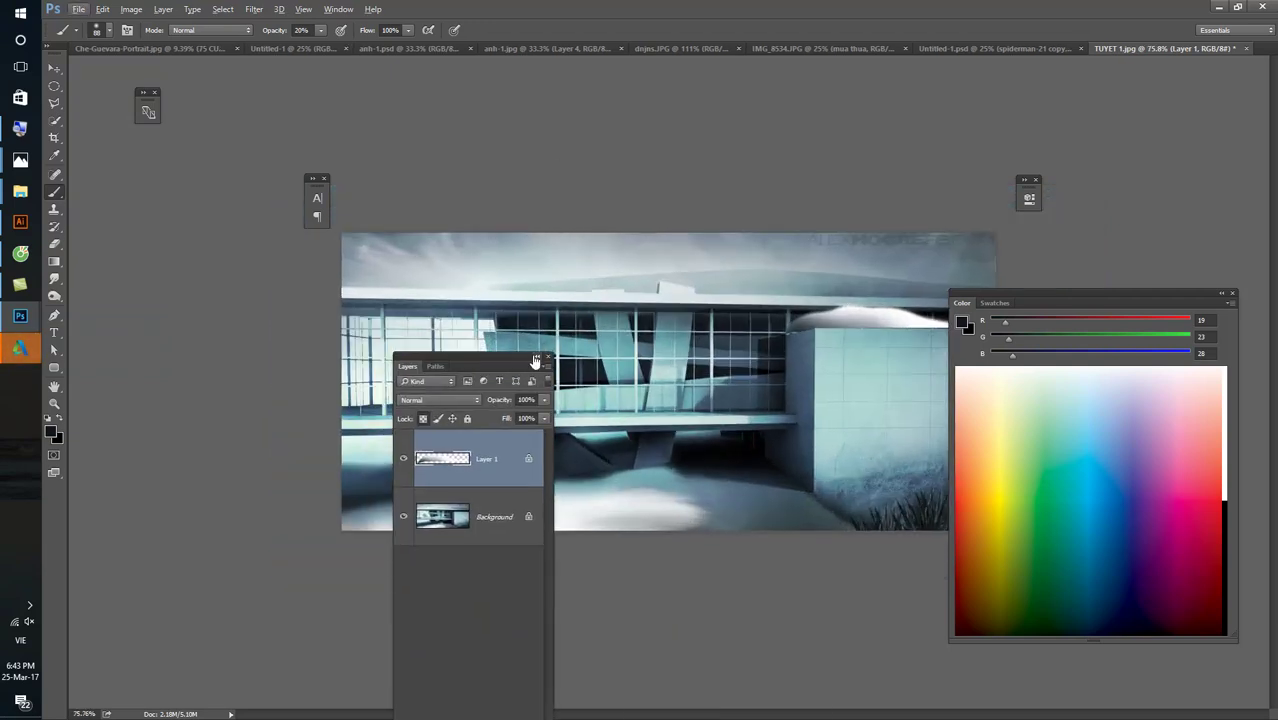
left_click_drag(470, 356, 340, 414)
scroll(675, 354, "up", 1)
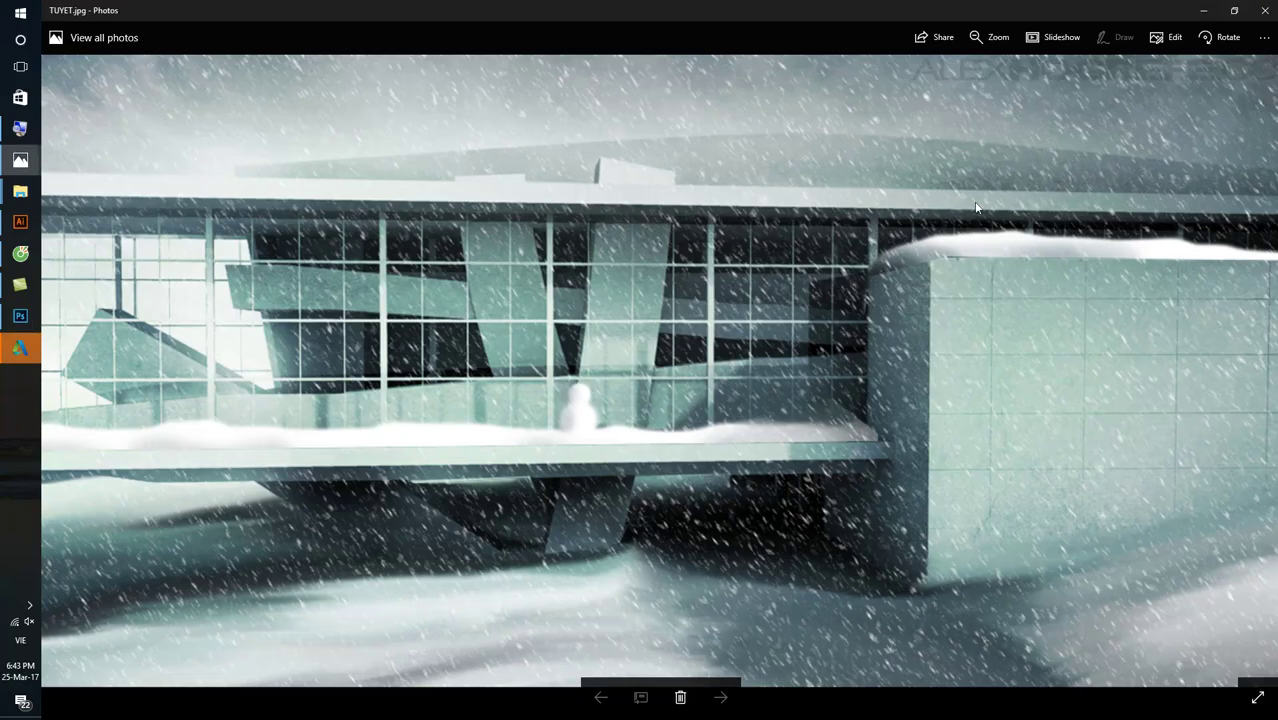
- Preview the 'TUYET nois e' texture in Photos, then drag it into the Photoshop document
scroll(850, 190, "down", 2)
left_click(1255, 14)
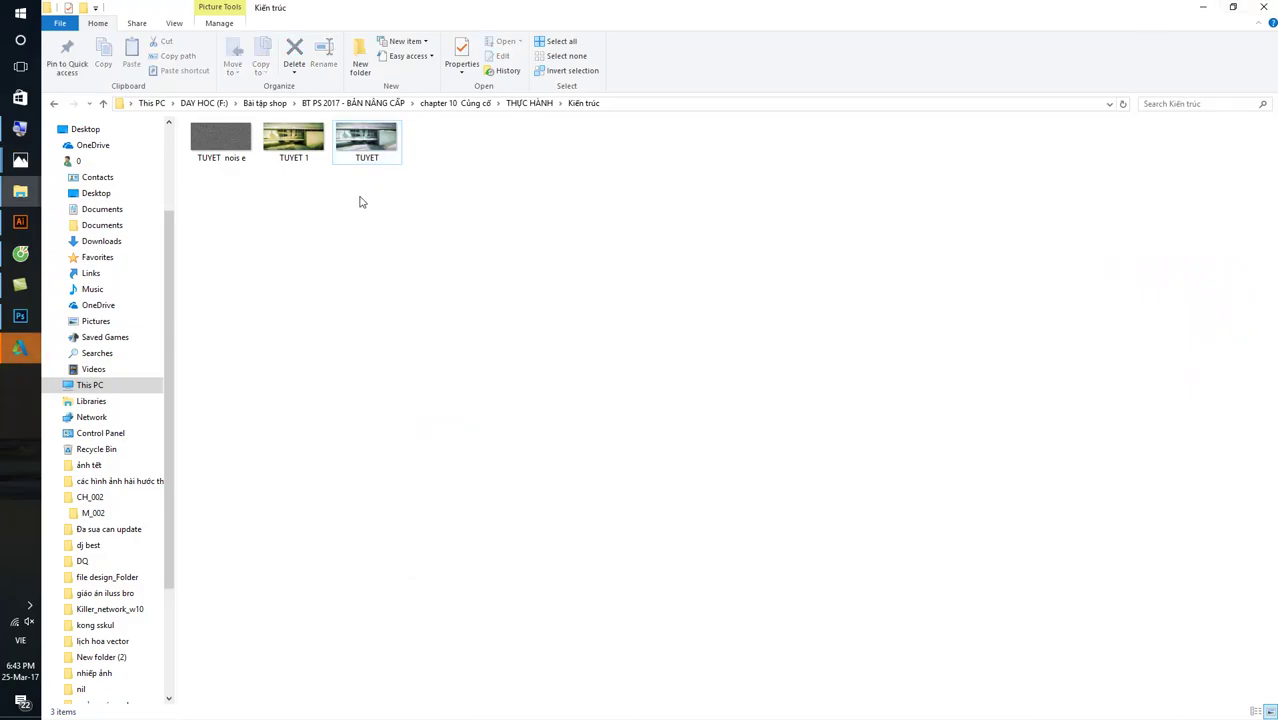
double_click(235, 150)
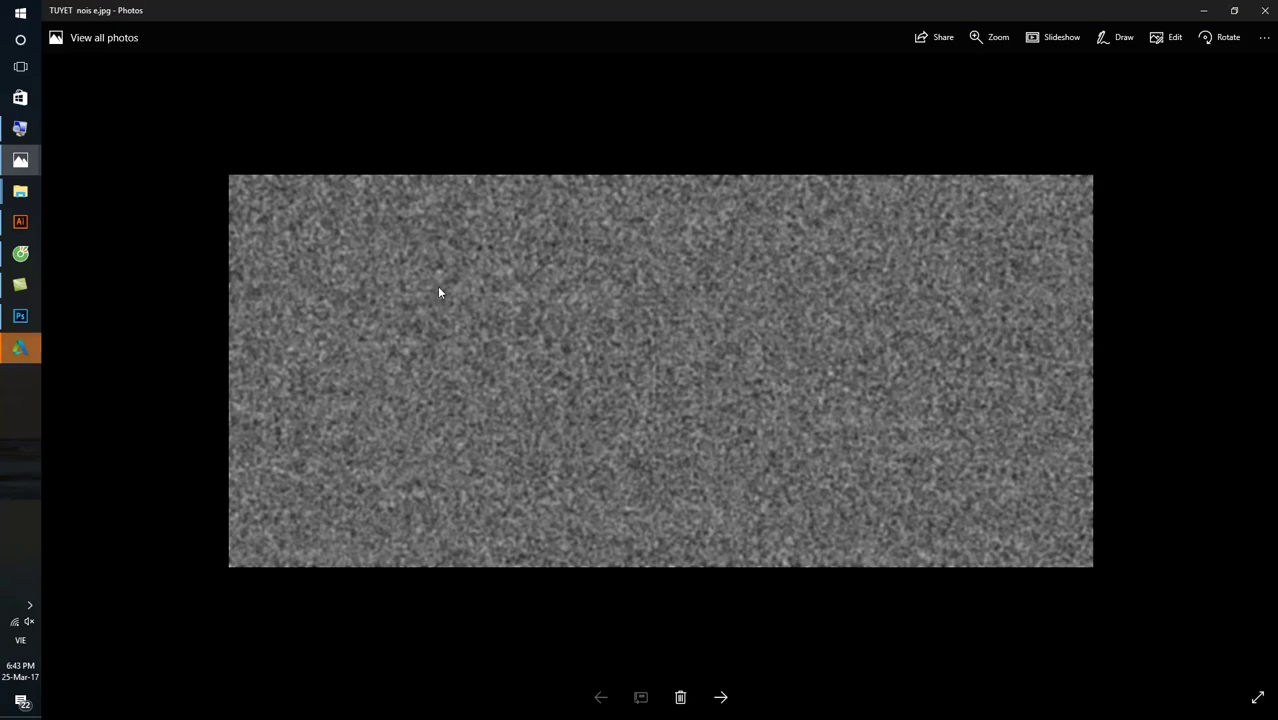
scroll(676, 343, "up", 2)
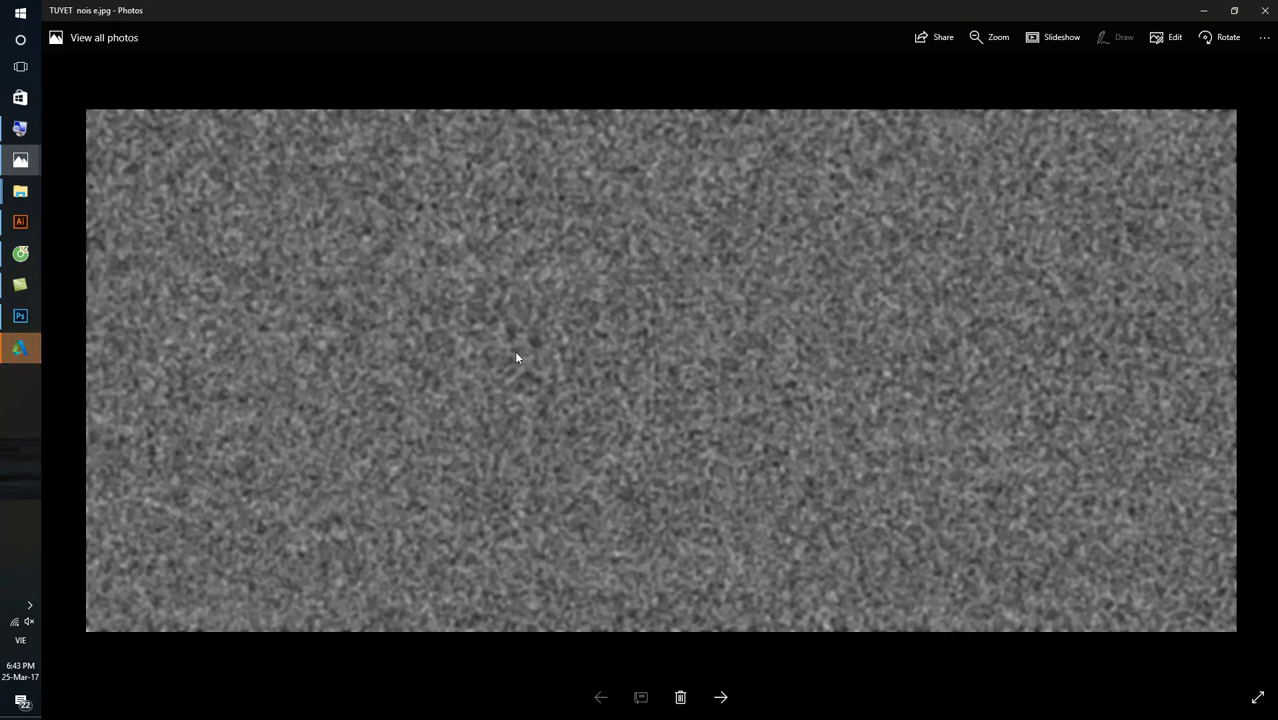
left_click(1264, 10)
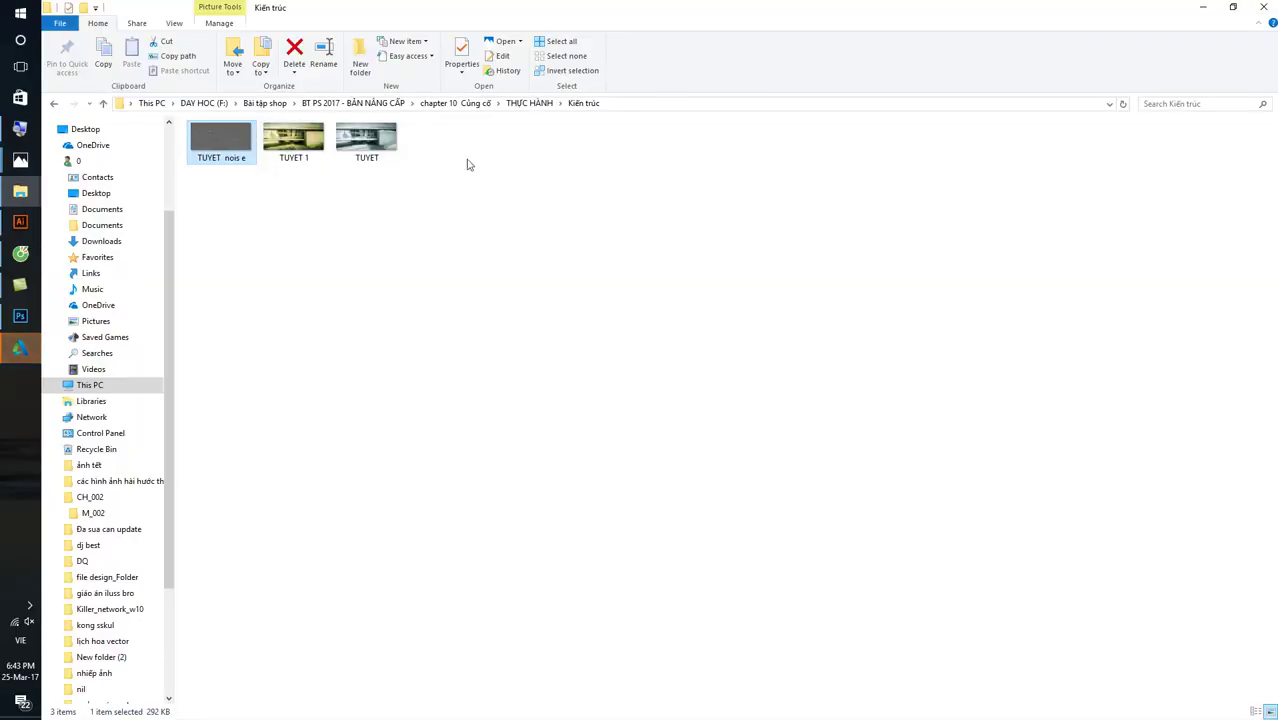
left_click_drag(252, 143, 380, 296)
- Place the noise texture and rasterize its layer
key("Return")
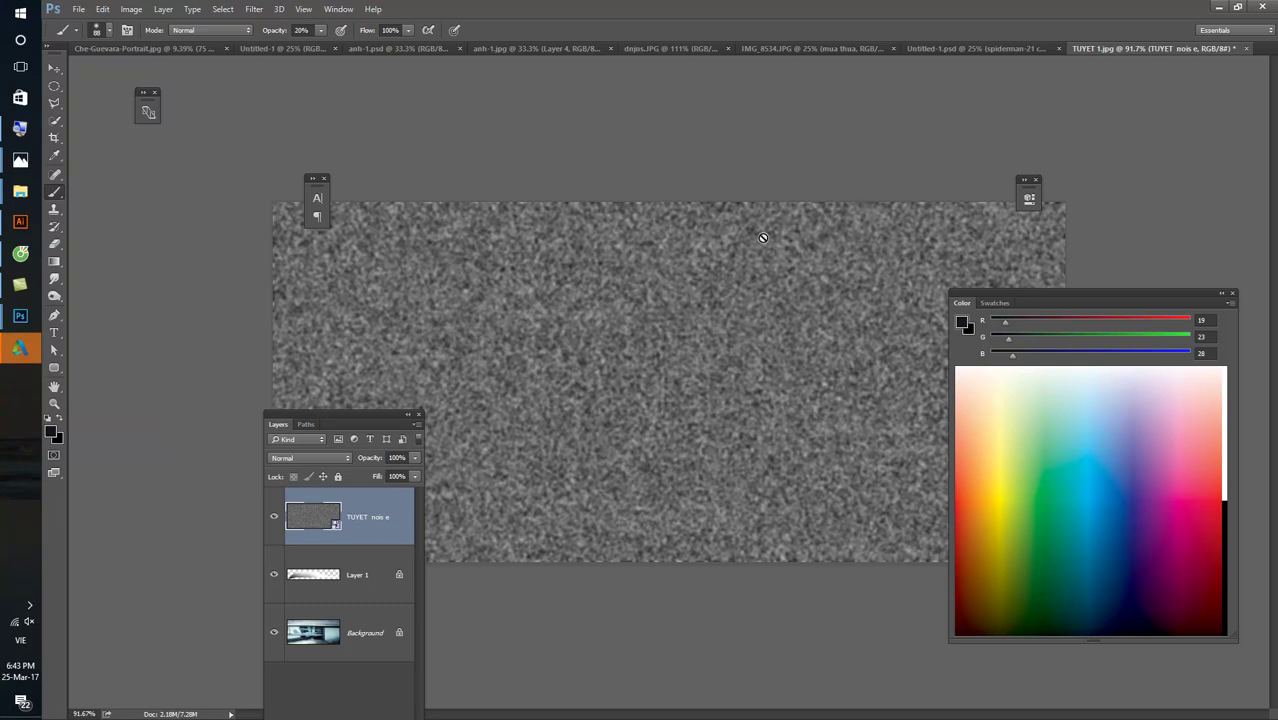
right_click(404, 518)
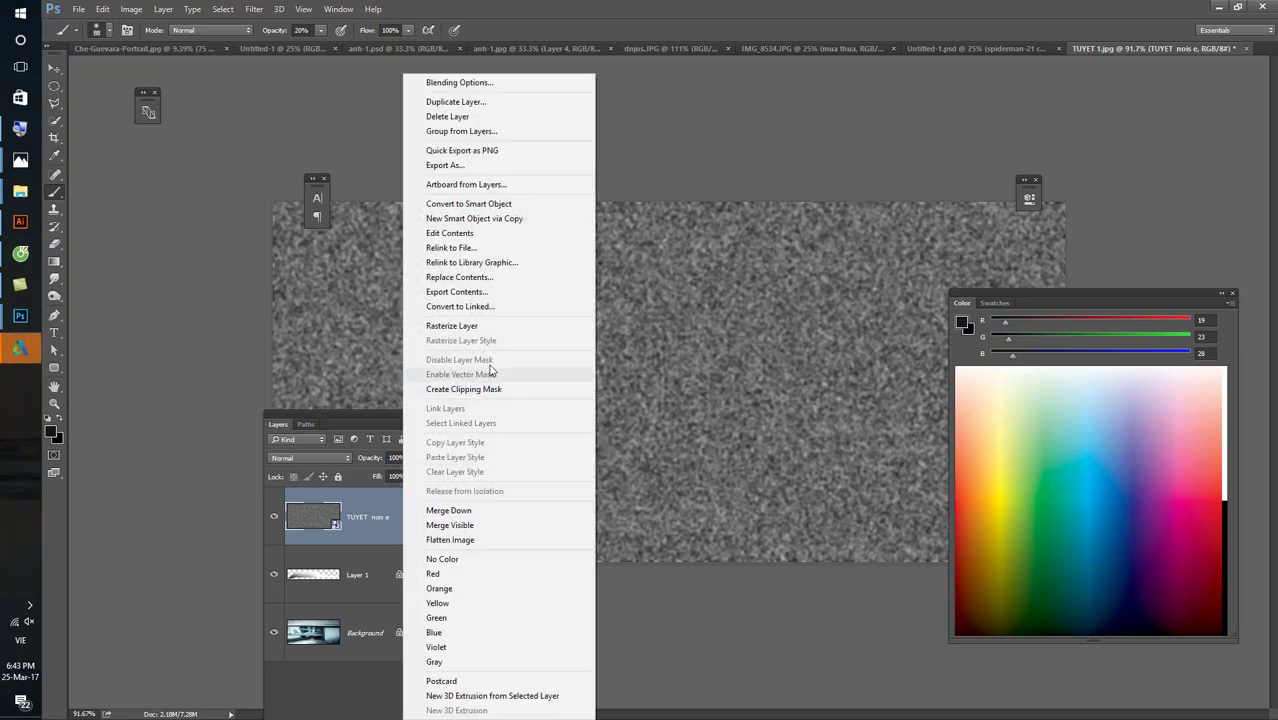
left_click(472, 326)
- Apply Levels 126, 1.32, 168 so the noise becomes white snow specks on black
key("ctrl+l")
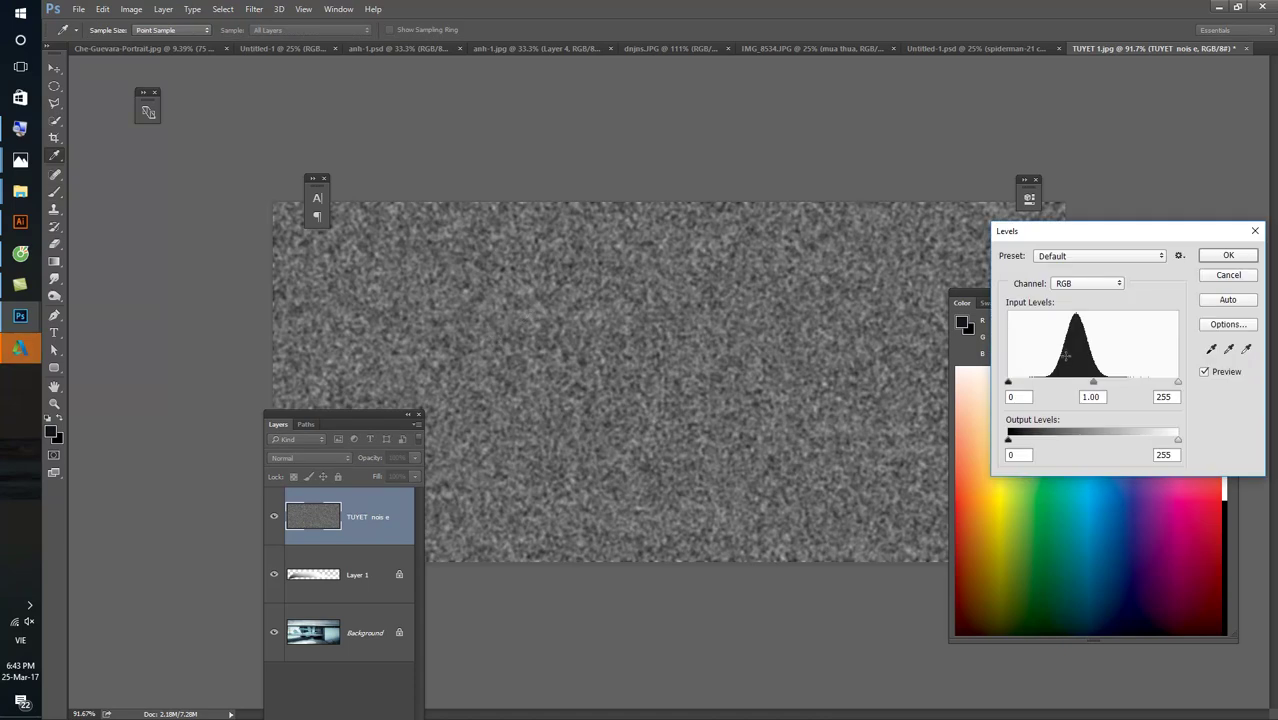
left_click_drag(1009, 381, 1051, 383)
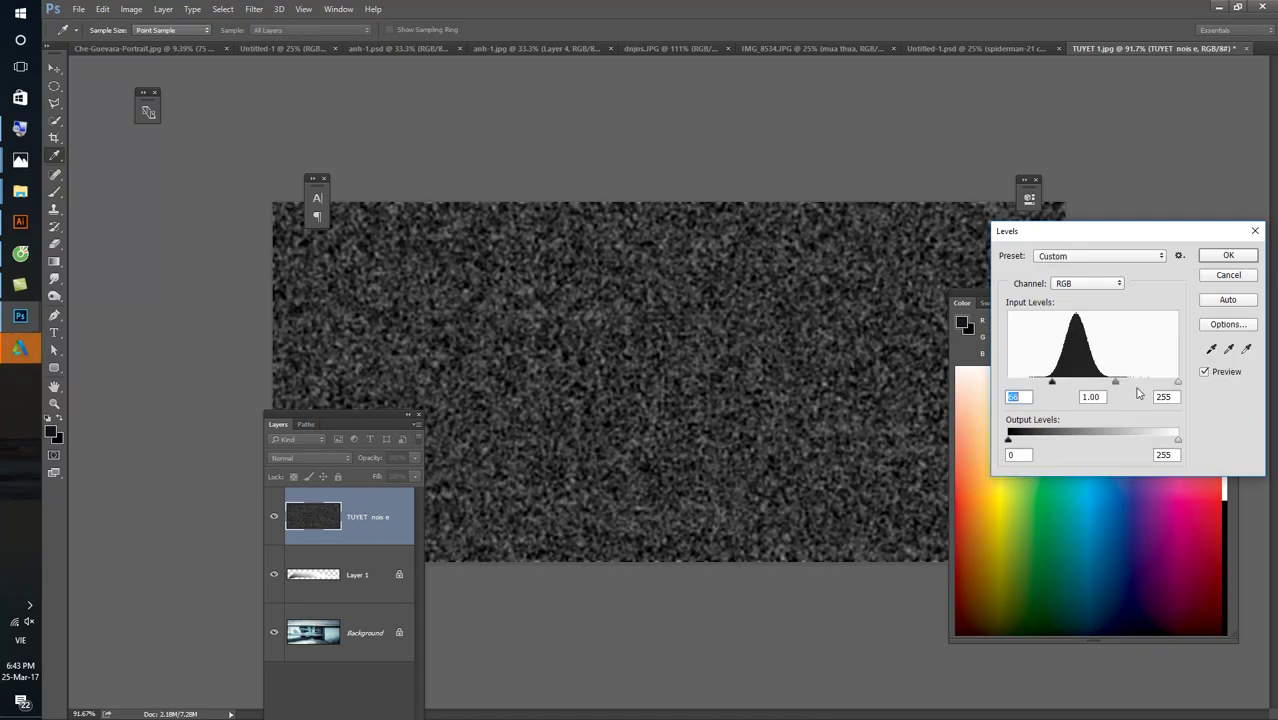
mouse_move(1178, 382)
left_mouse_down()
mouse_move(1075, 385)
mouse_move(1119, 383)
mouse_move(1093, 384)
left_mouse_up()
left_click(1091, 384)
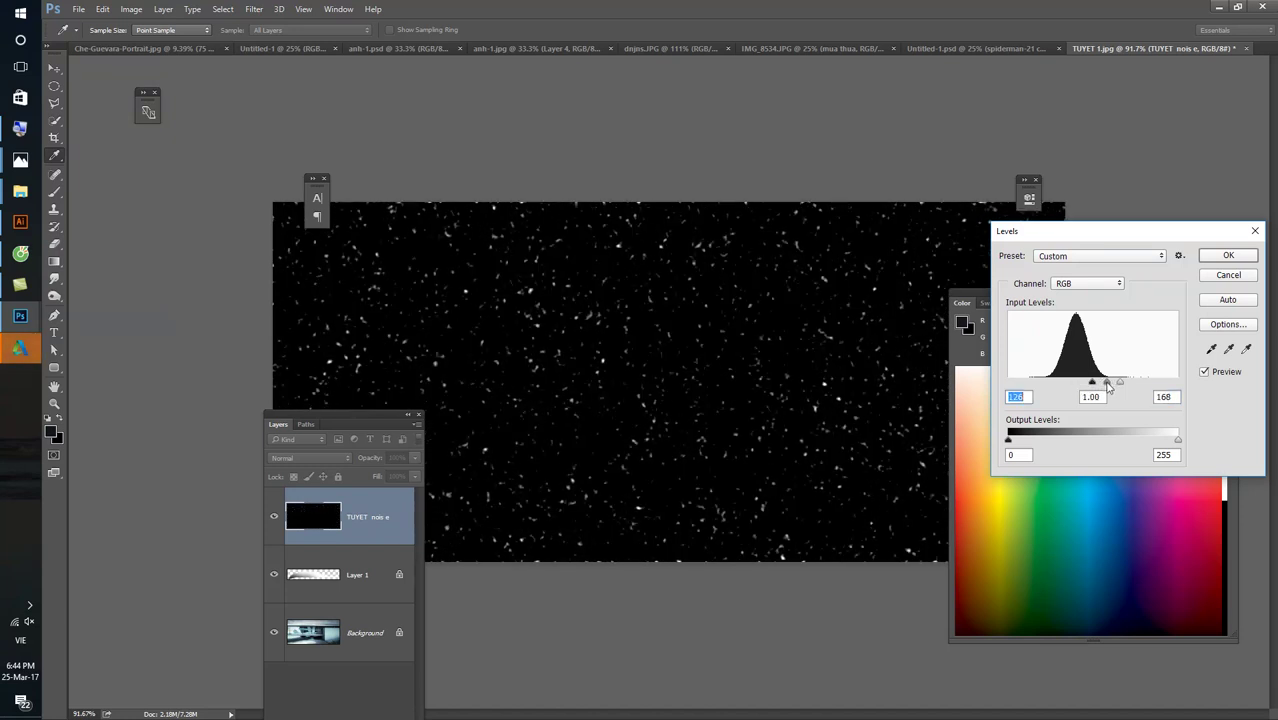
left_click_drag(1113, 384, 1098, 384)
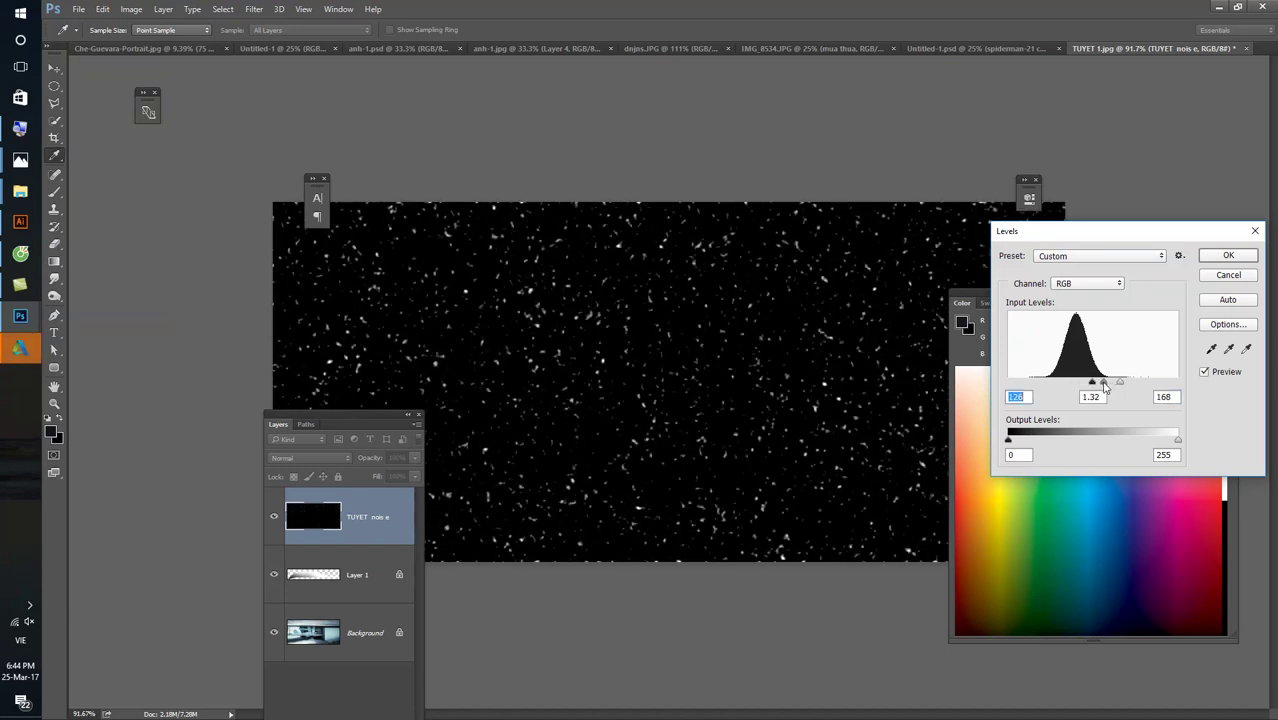
left_click(1228, 255)
- Apply a diagonal Motion Blur of about 22 pixels to streak the snow specks
key("b")
left_click(254, 9)
mouse_move(262, 156)
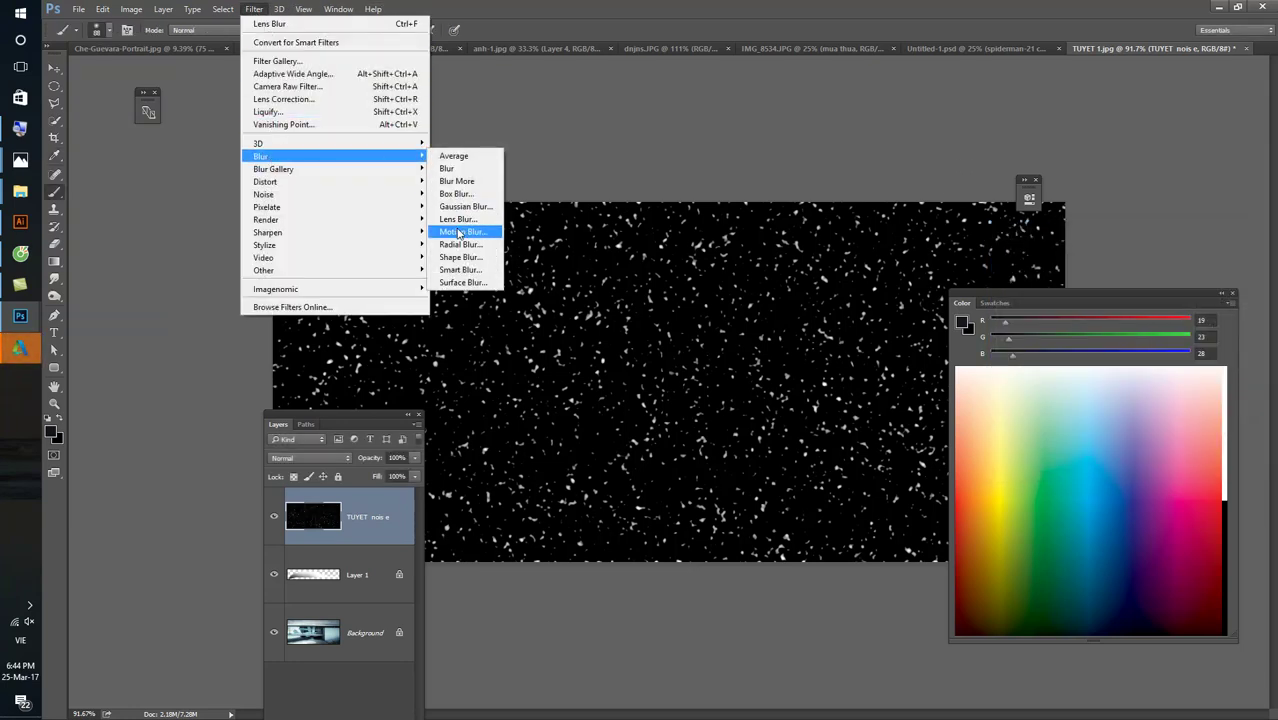
left_click(462, 231)
left_click_drag(617, 347, 613, 349)
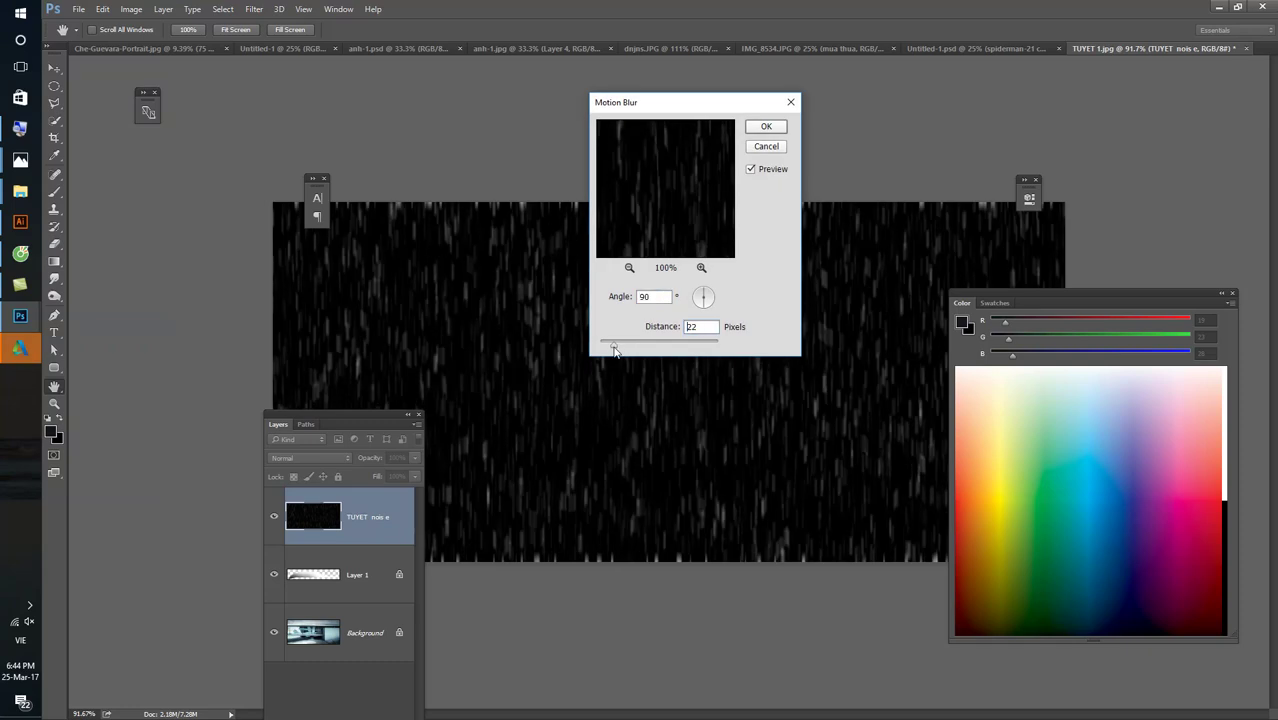
left_click_drag(703, 310, 709, 313)
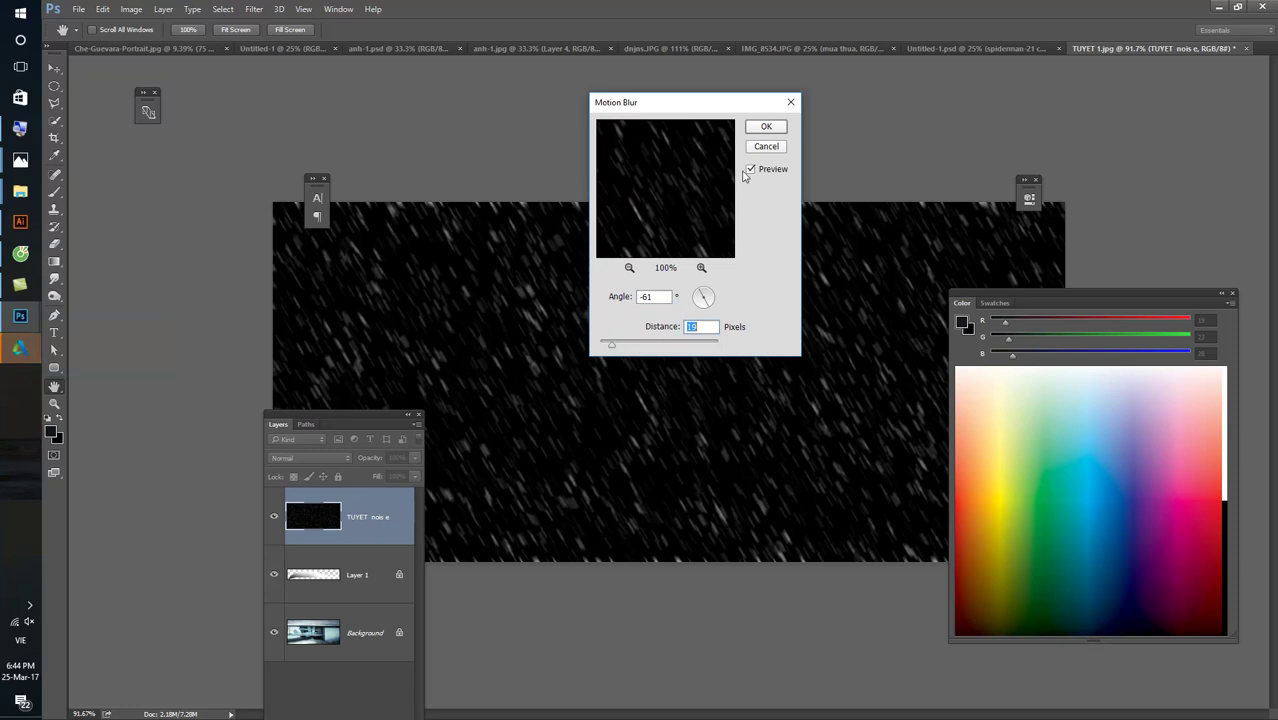
left_click(766, 127)
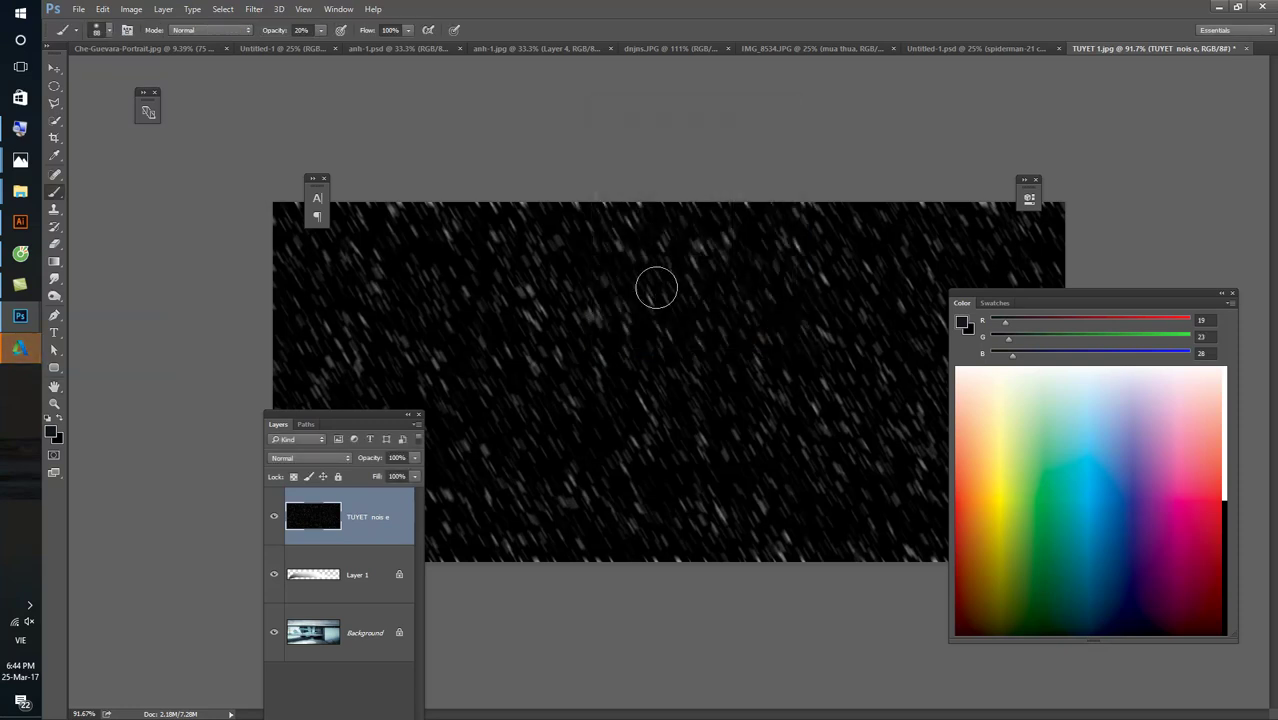
- Set the snow layer to Screen and apply Levels 11, 1.46, 104
left_click(329, 458)
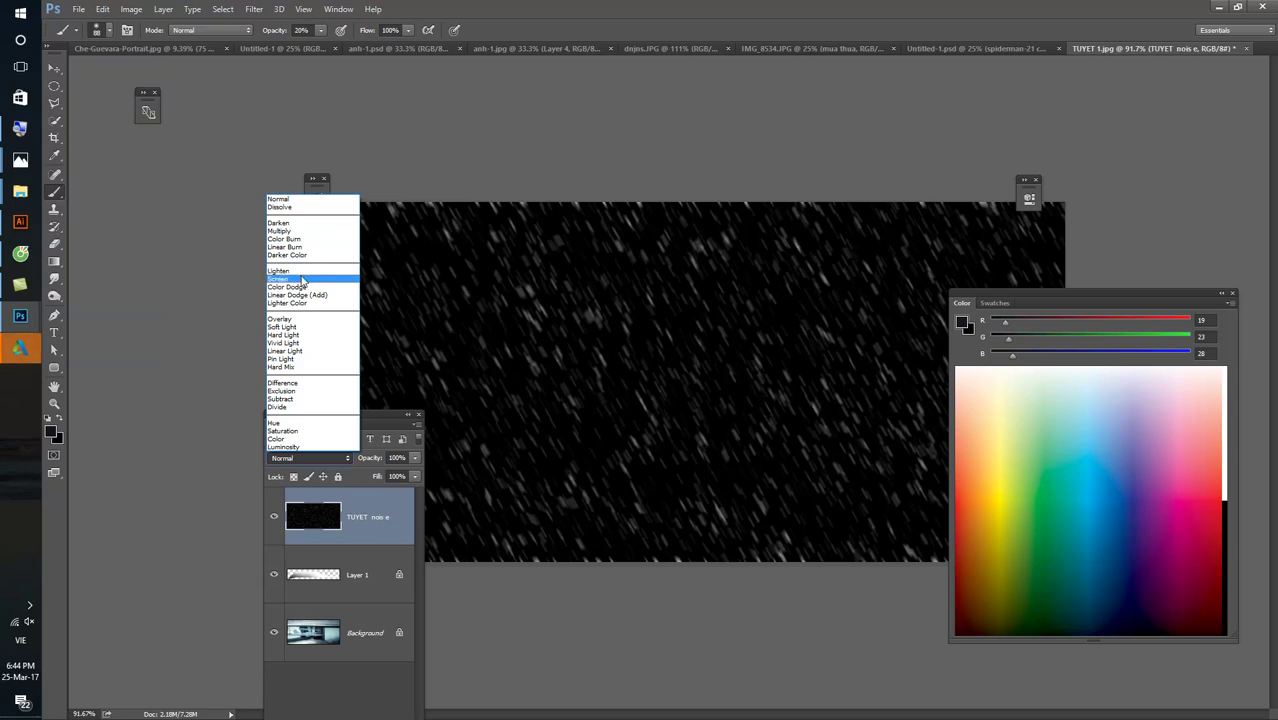
left_click(302, 280)
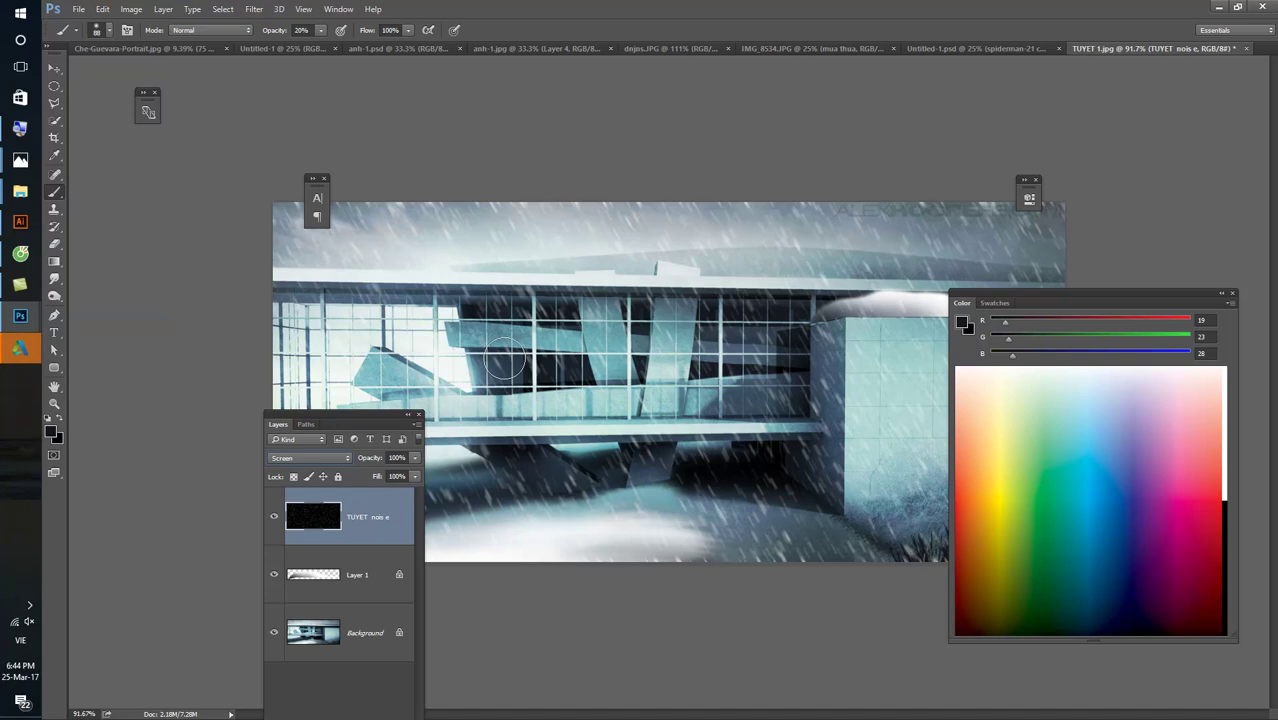
key("ctrl+l")
left_click_drag(1178, 383, 1090, 383)
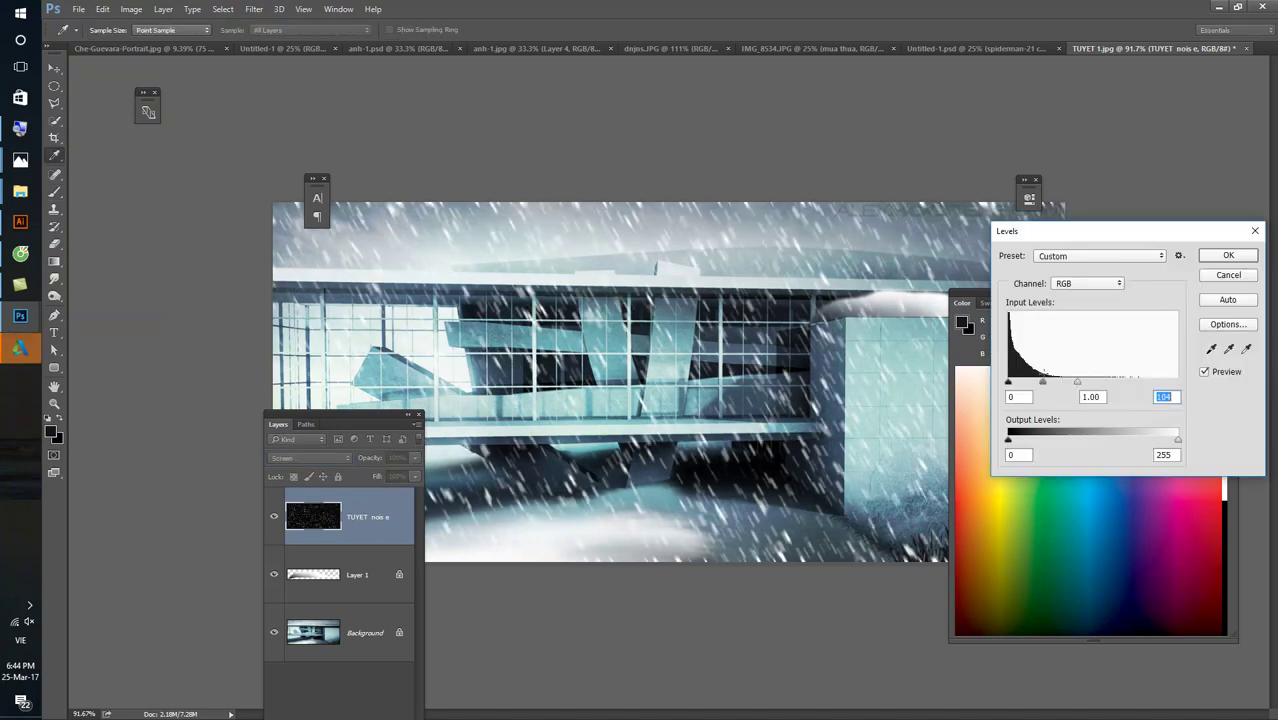
mouse_move(1009, 383)
left_mouse_down()
mouse_move(1054, 384)
mouse_move(1038, 383)
left_mouse_up()
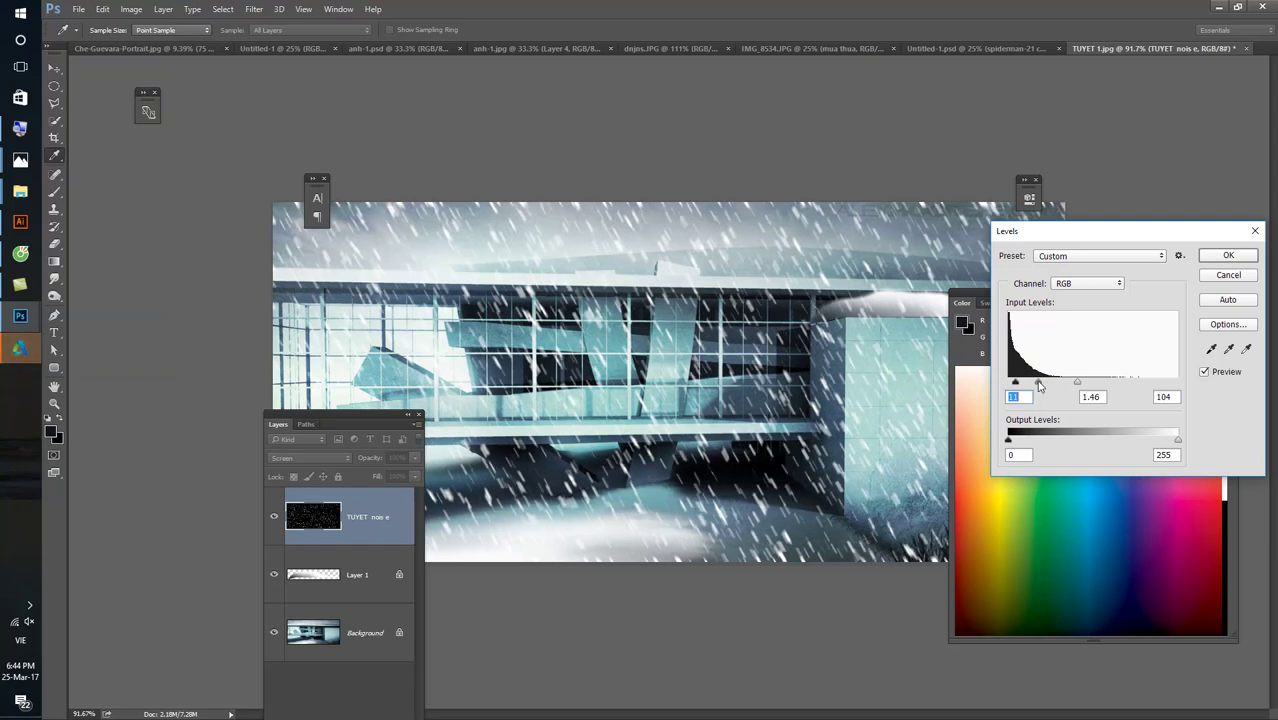
left_click(1229, 276)
- Duplicate the TUYET nois e snow layer
key("v")
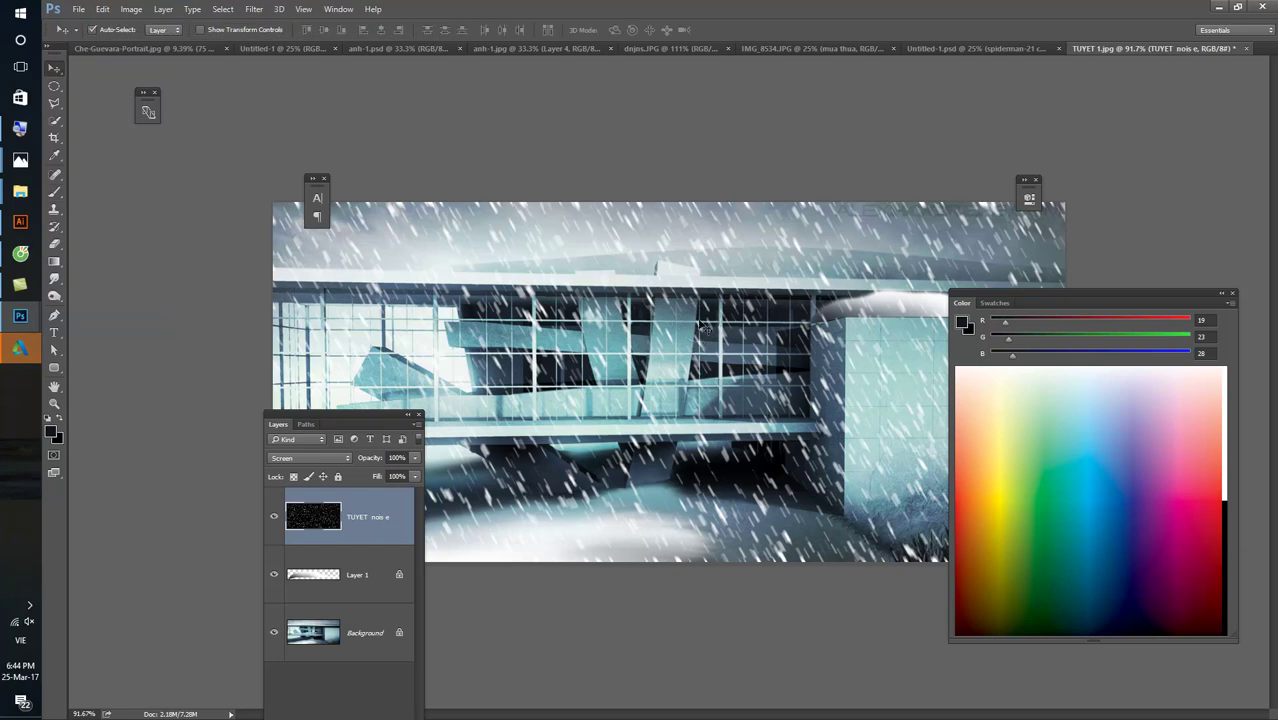
scroll(590, 322, "up", 5)
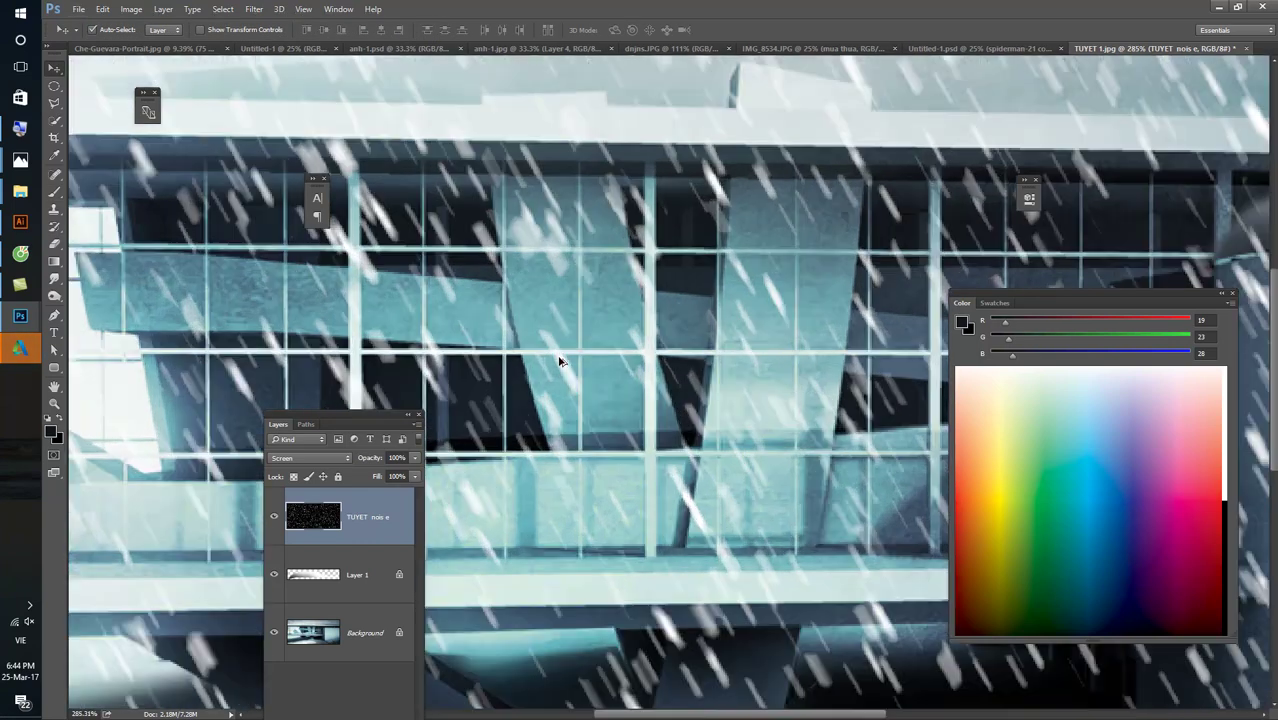
key("ctrl+j")
scroll(605, 347, "down", 3)
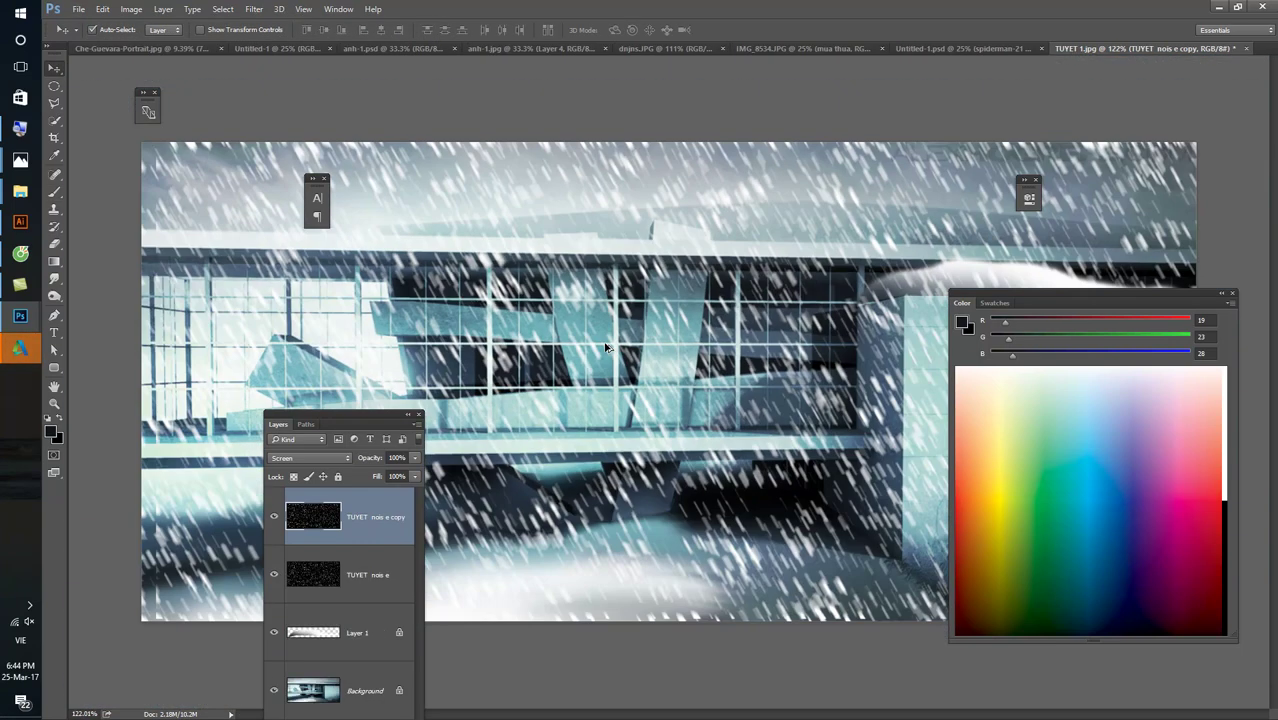
scroll(612, 343, "up", 2)
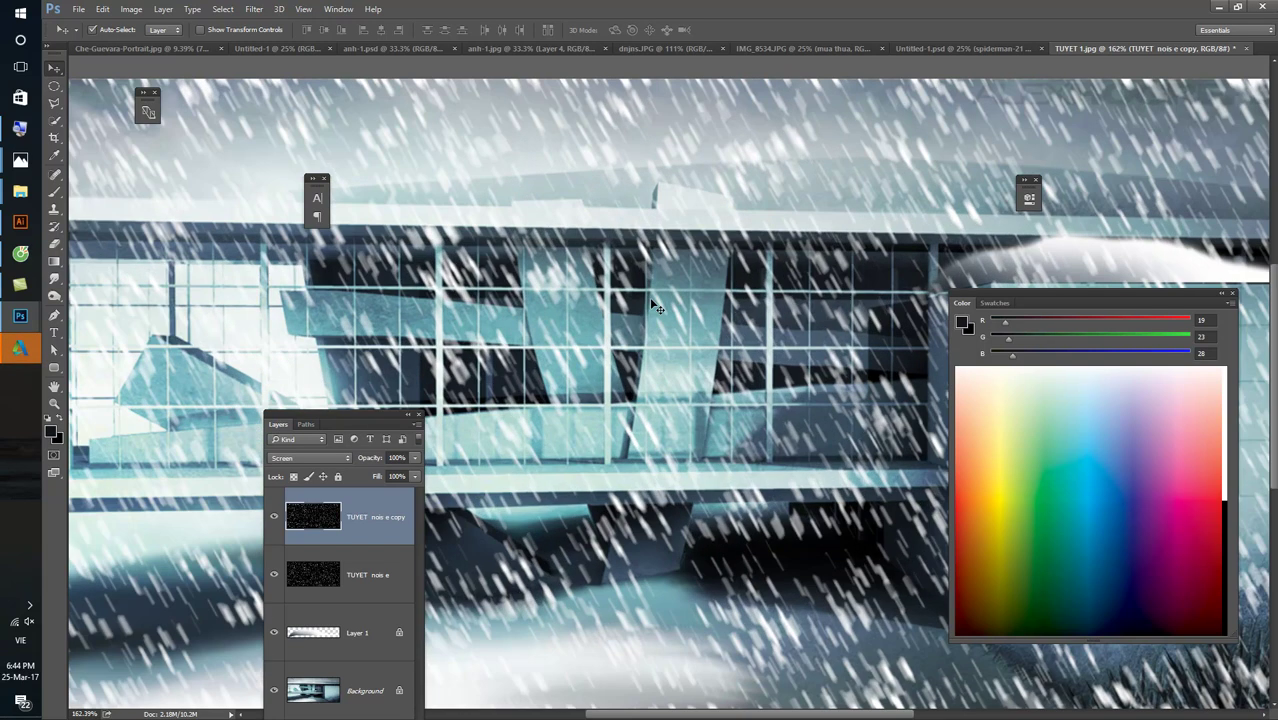
- Apply the Crystallize filter with cell size 3 to the snow copy
left_click(256, 10)
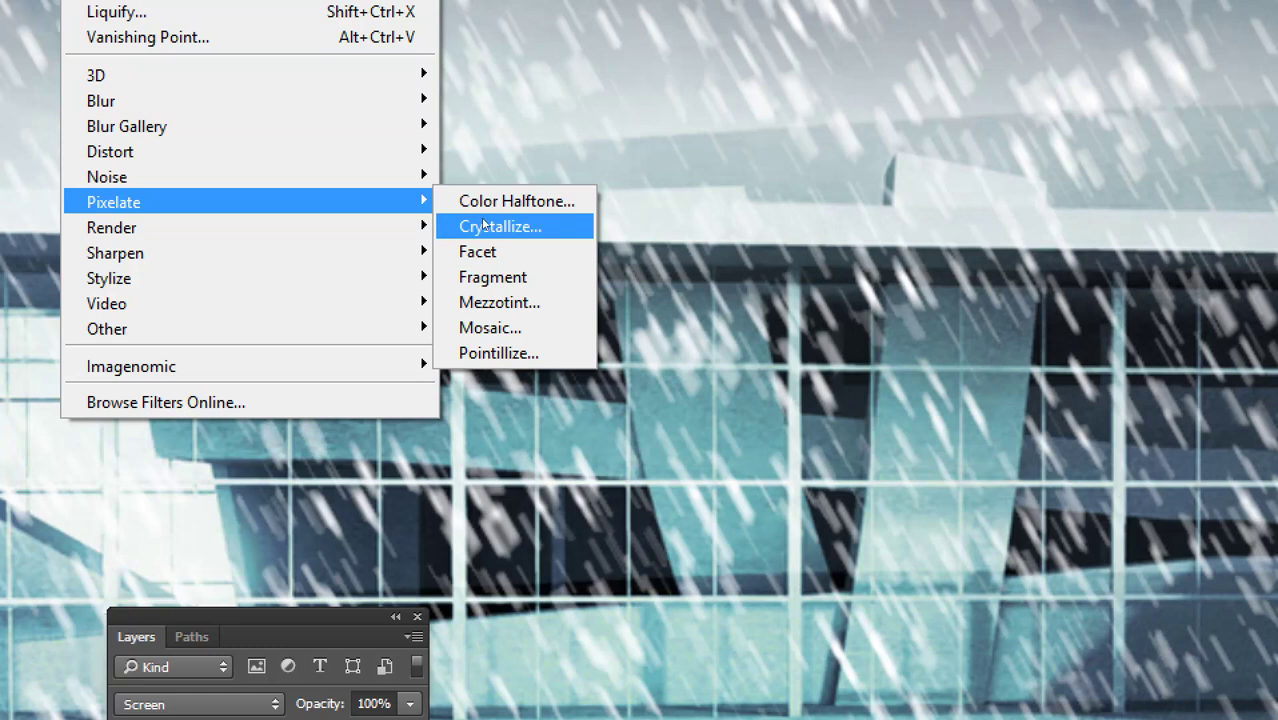
left_click(484, 226)
key("shift+Up")
key("shift+Down")
key("Down")
key("Down")
key("Down")
key("Up")
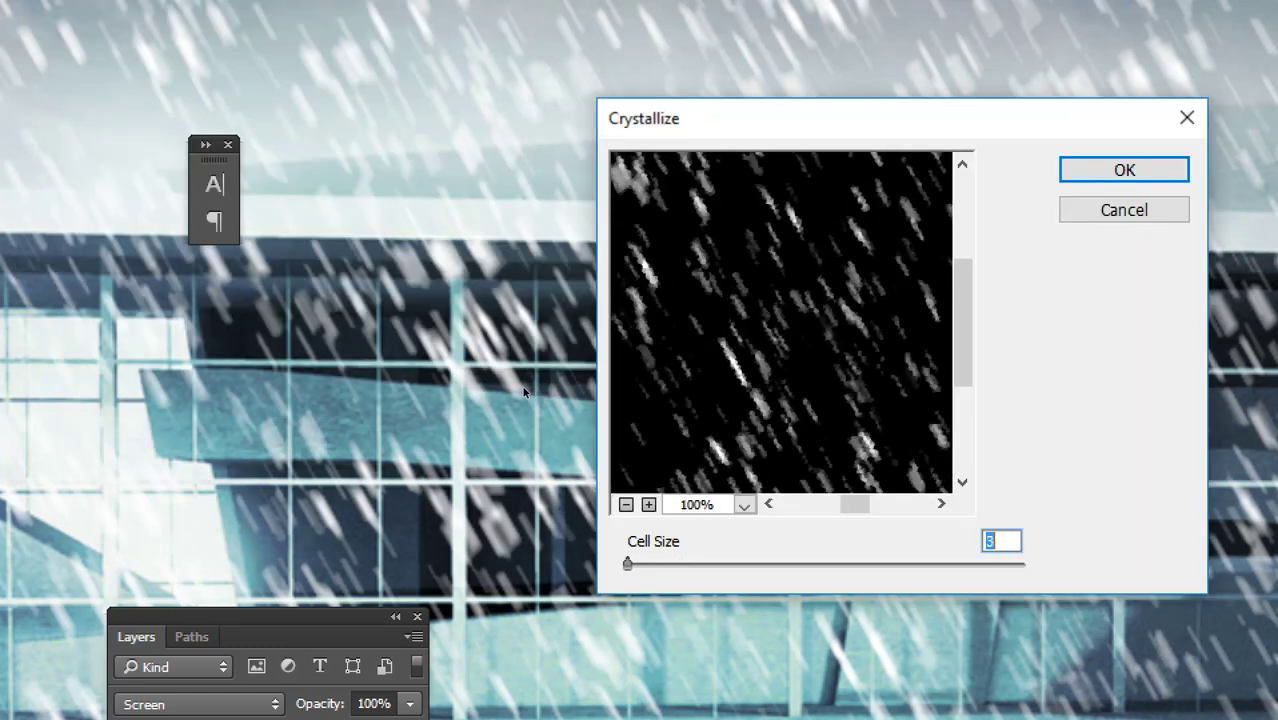
key("Down")
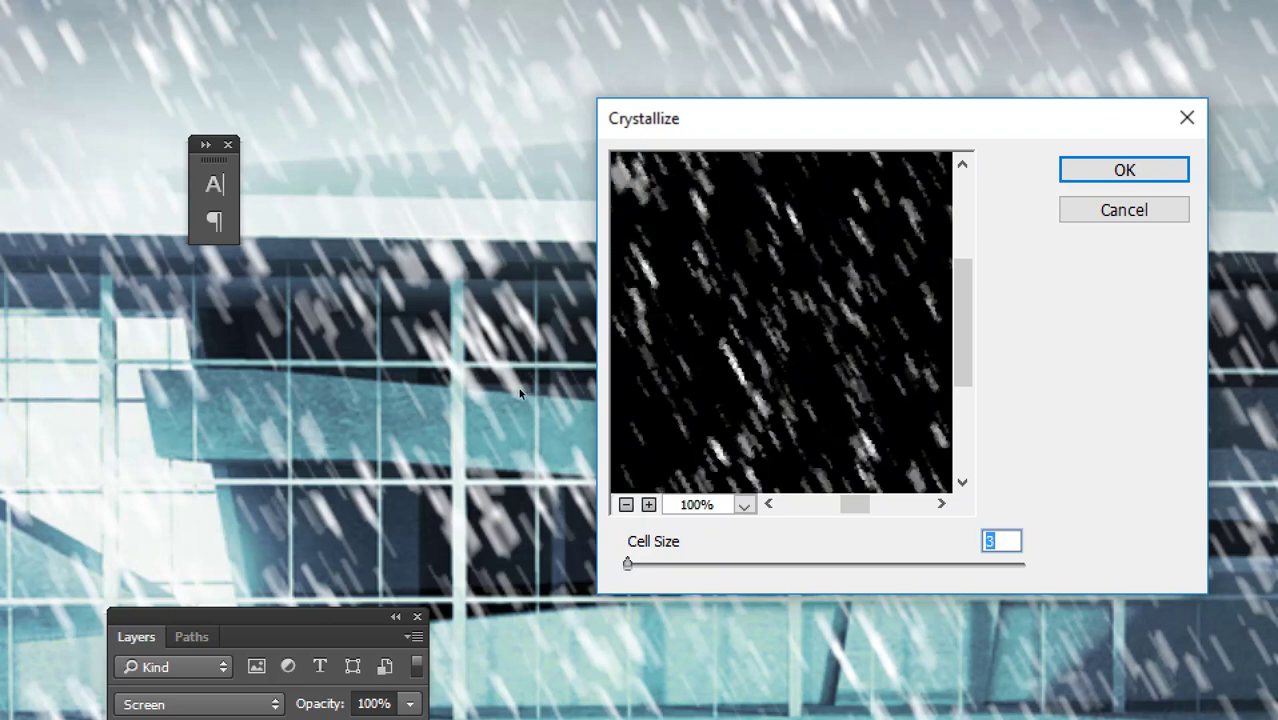
key("Return")
- Flip the snow copy, squash it vertically and shift it over the image
key("ctrl+minus")
key("ctrl+minus")
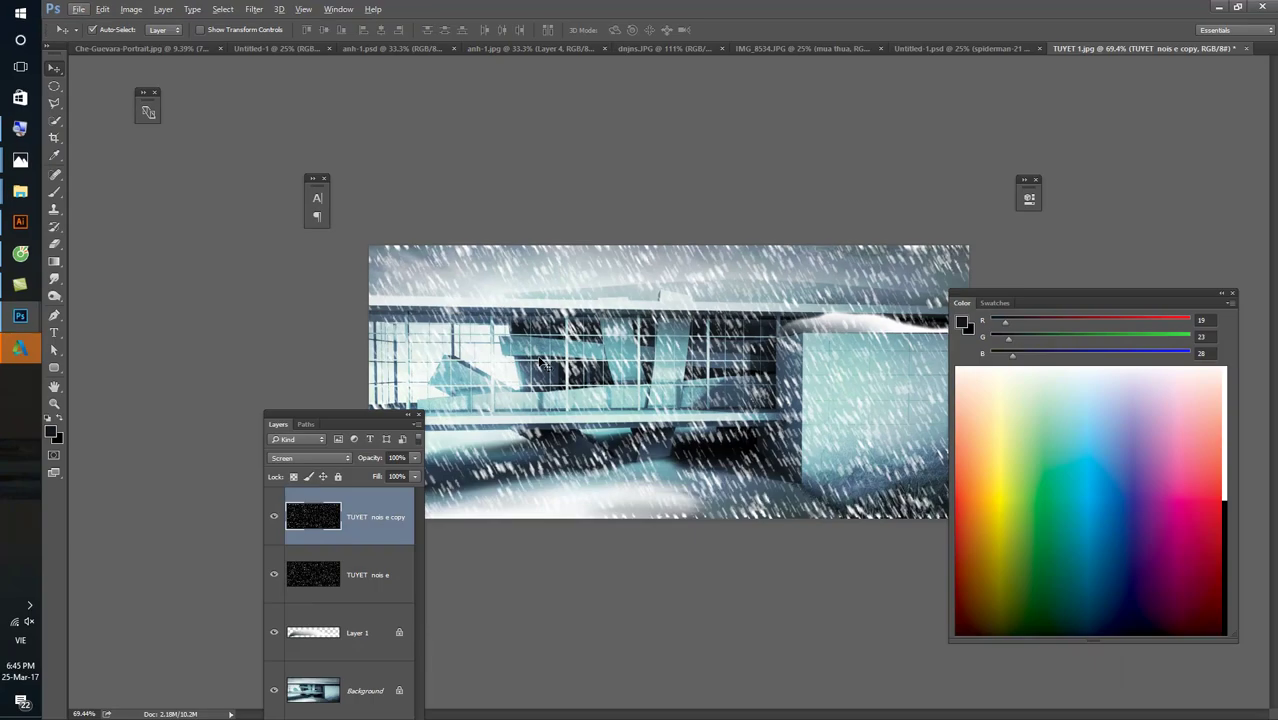
key("ctrl+t")
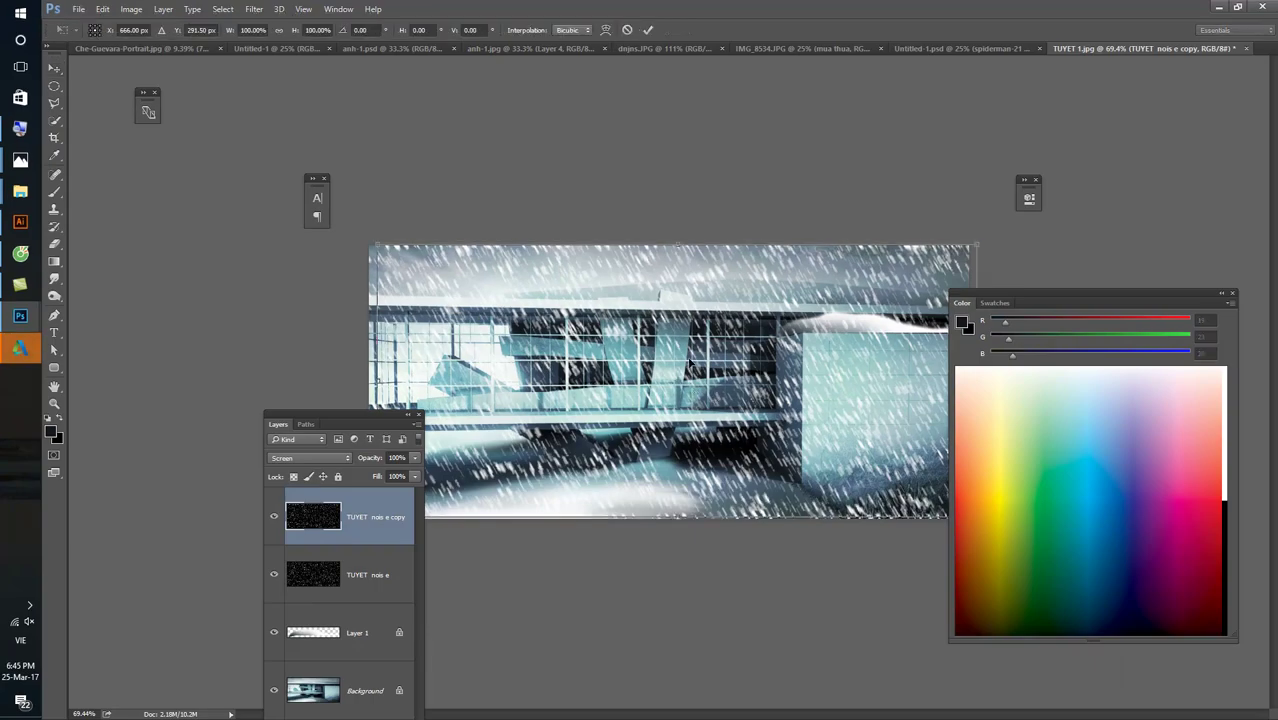
right_click(690, 350)
left_click(731, 548)
right_click(667, 386)
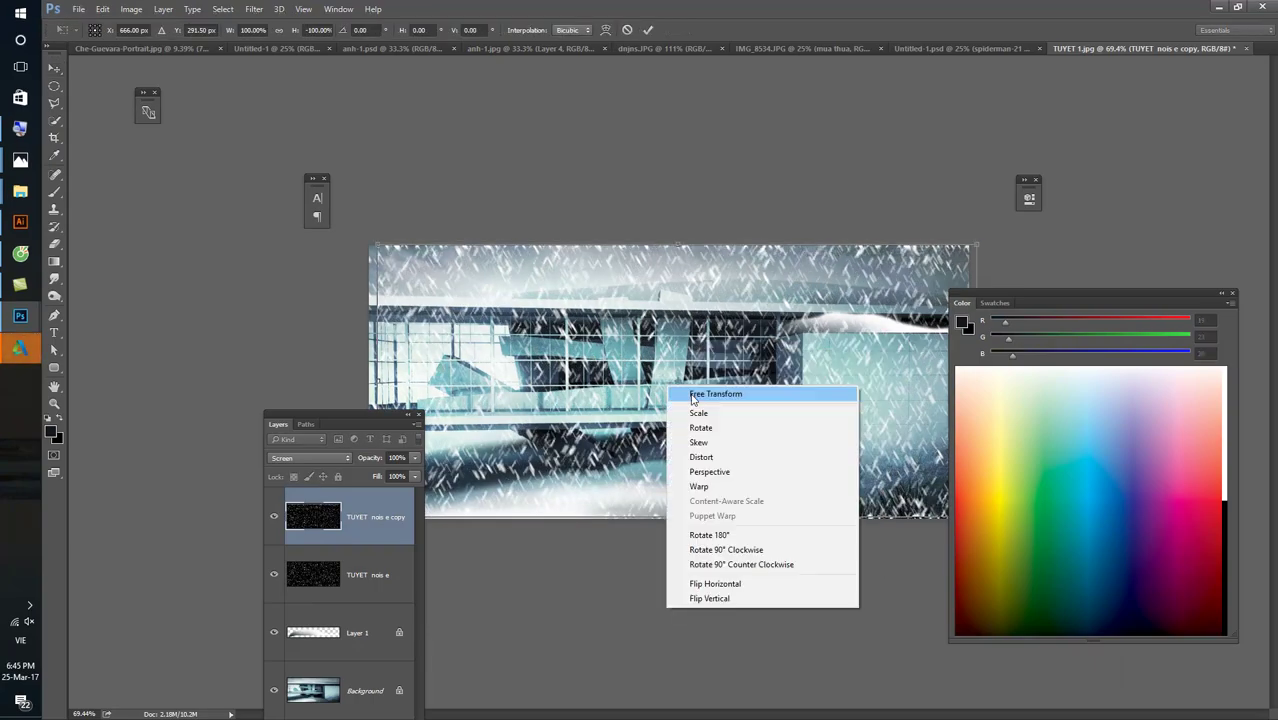
left_click(724, 598)
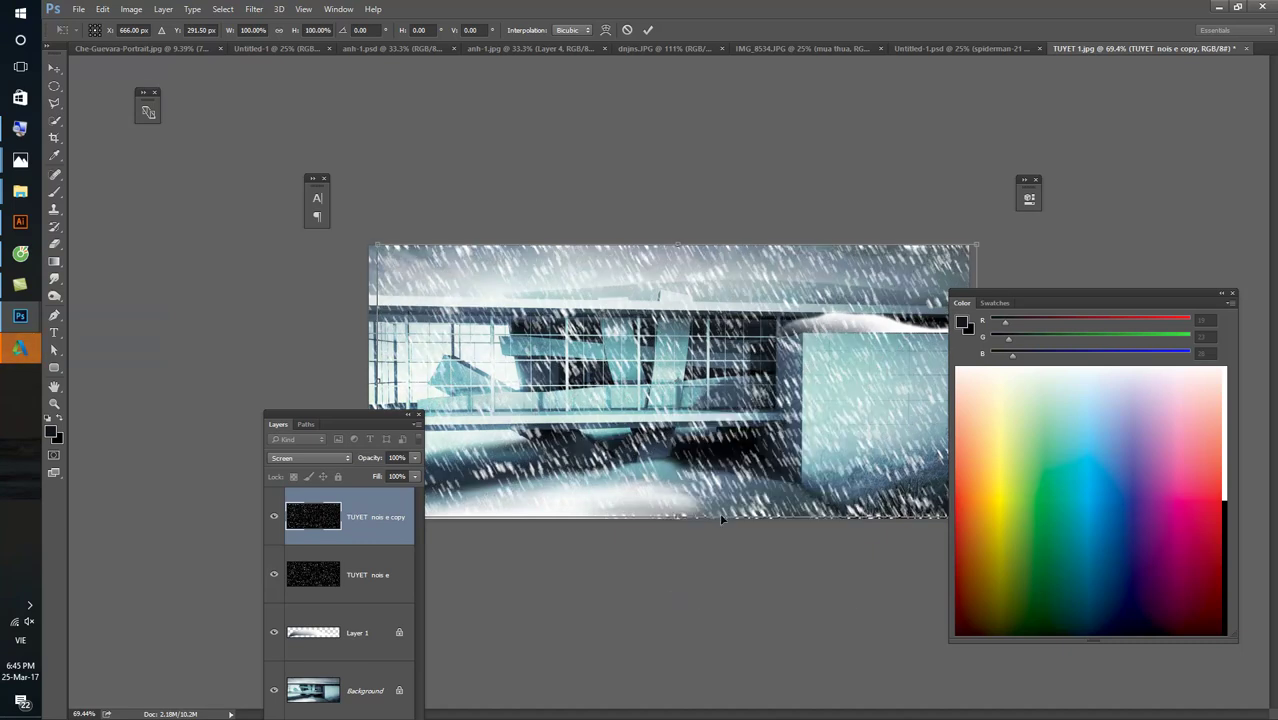
right_click(703, 424)
left_click(750, 619)
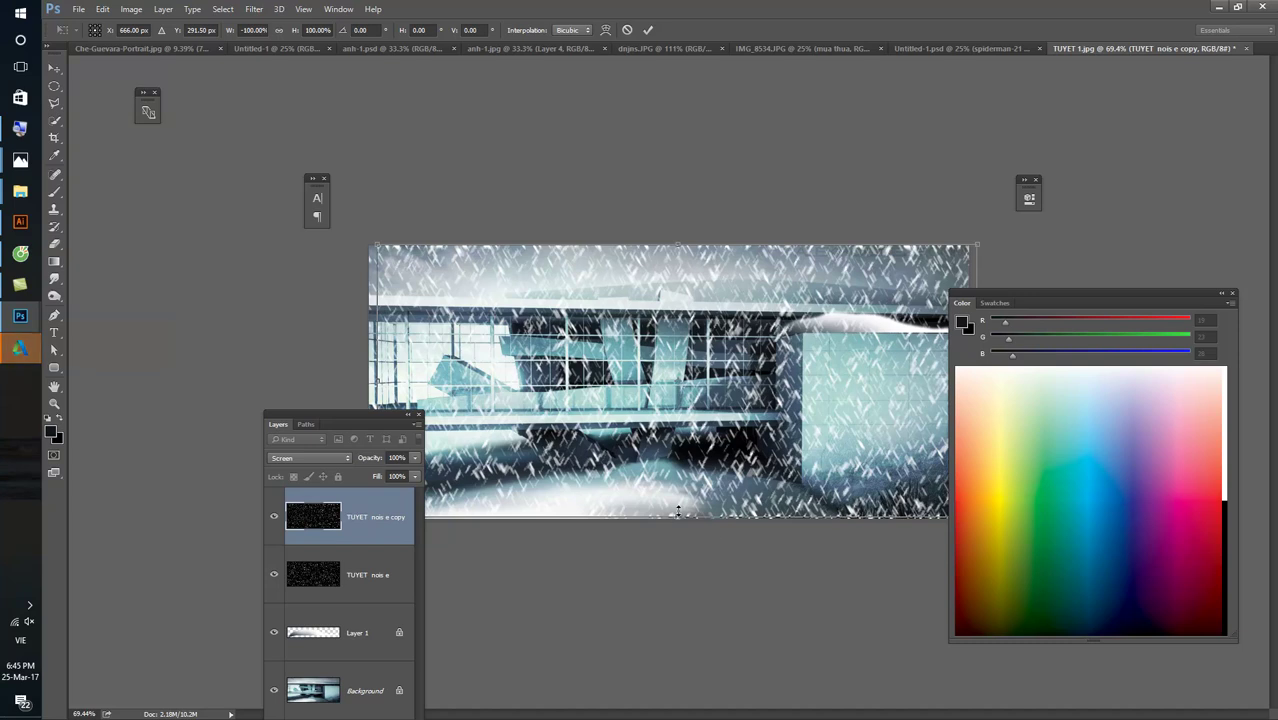
left_click_drag(678, 498, 671, 433)
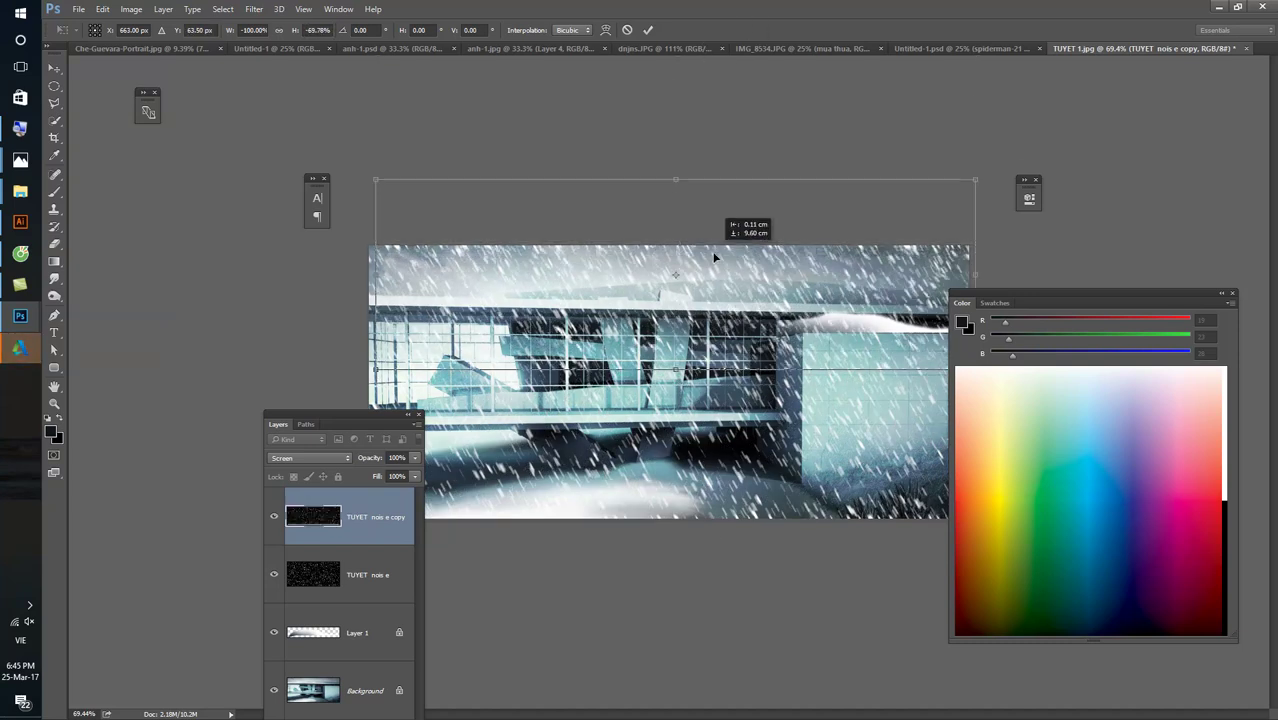
mouse_move(660, 294)
left_mouse_down()
mouse_move(665, 318)
mouse_move(671, 243)
left_mouse_up()
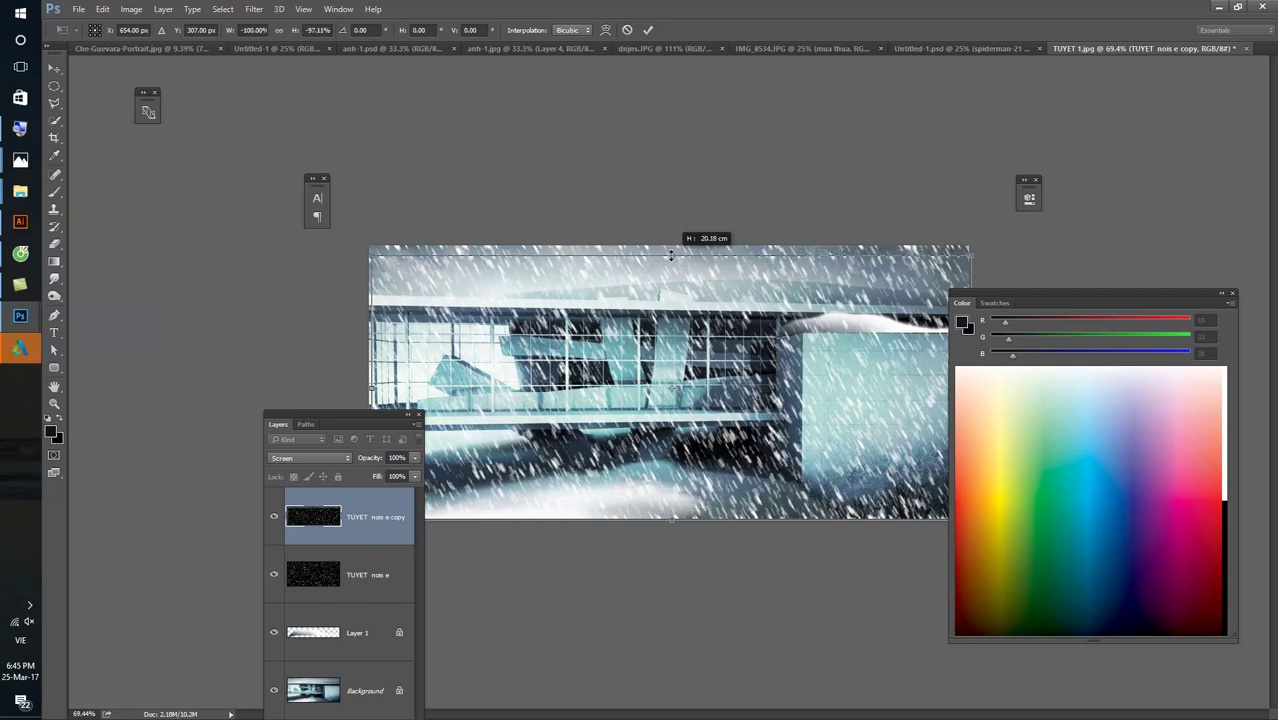
key("Return")
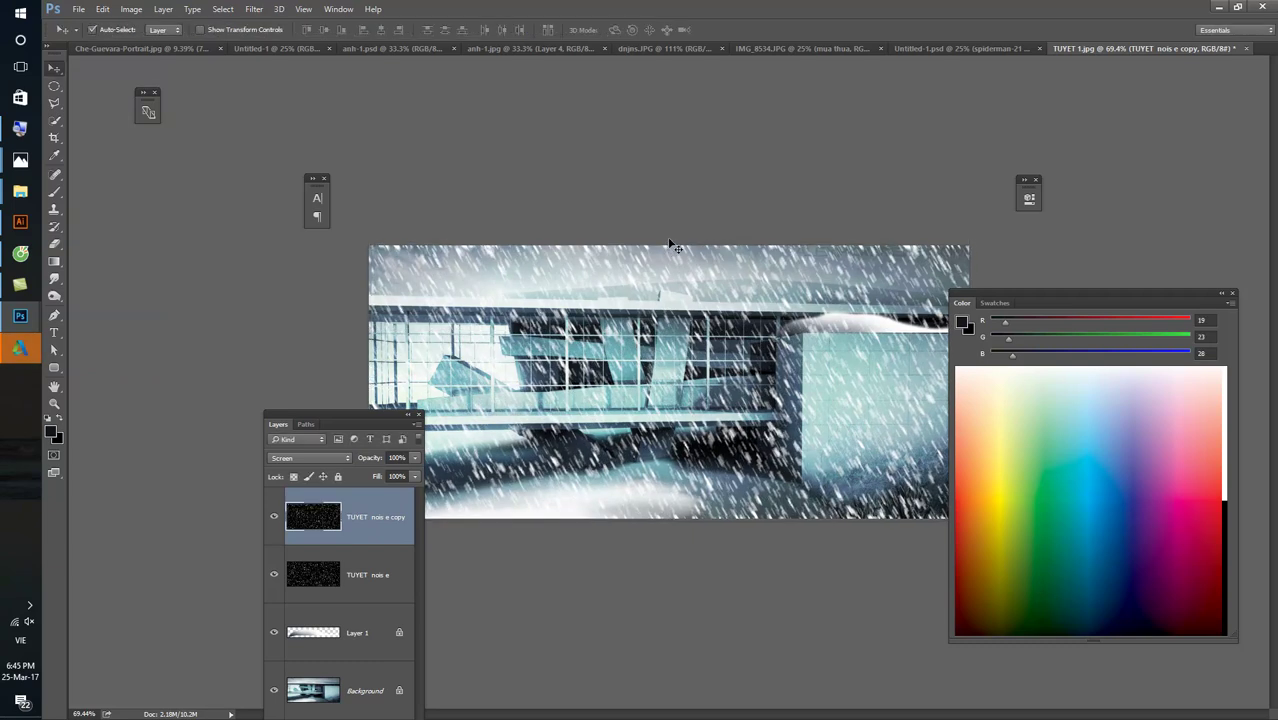
- Fade the copy to about 58% opacity and the original snow layer to 50%
key("F6")
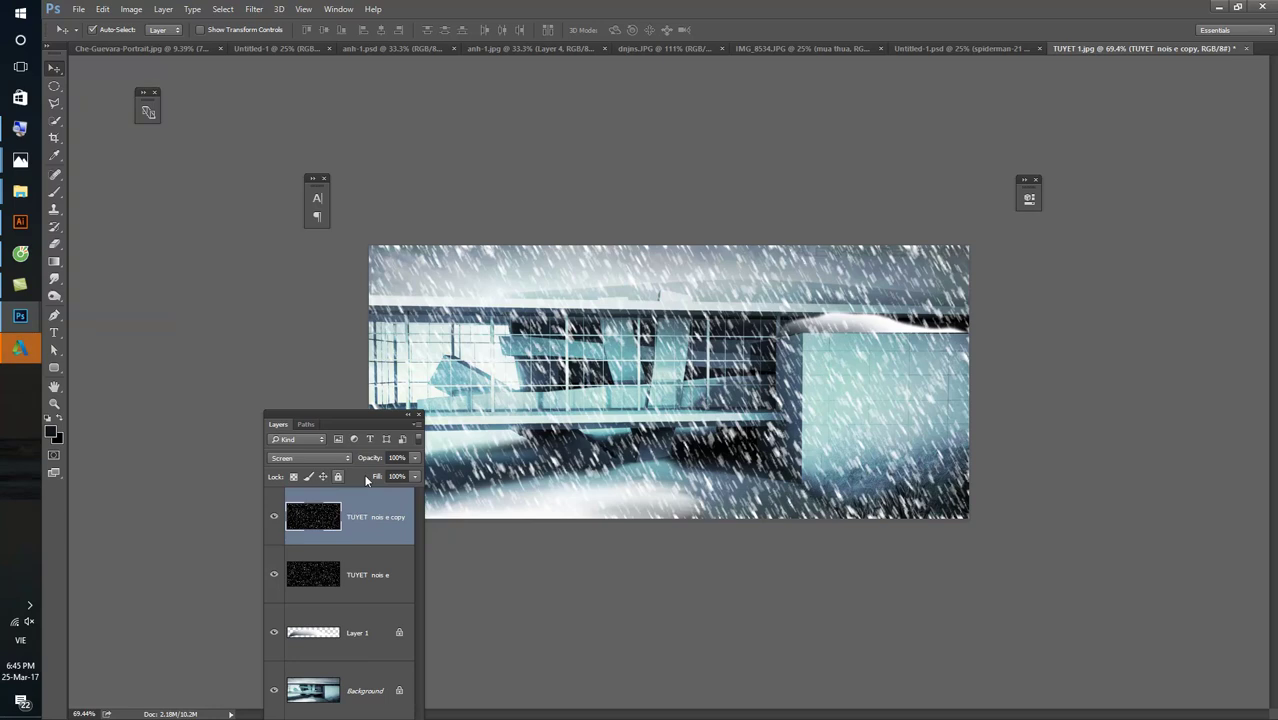
left_click_drag(414, 457, 388, 476)
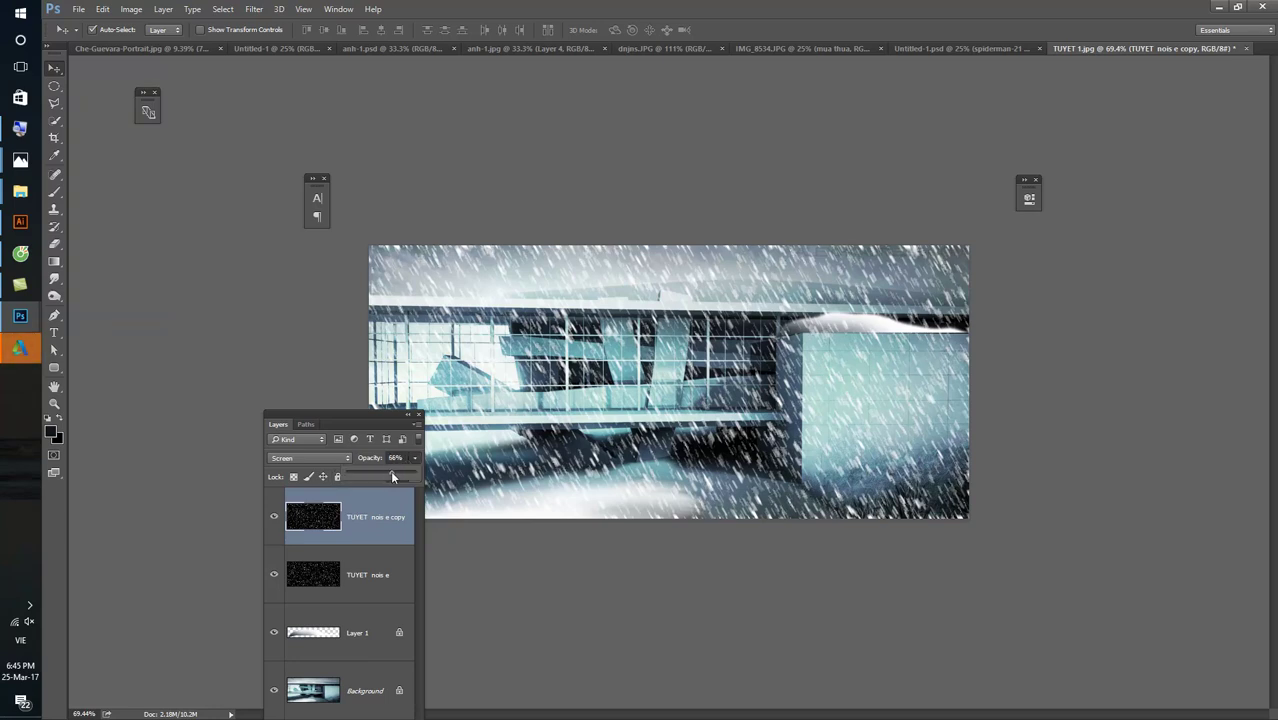
left_click(345, 575)
left_click_drag(415, 457, 385, 476)
left_click(54, 80)
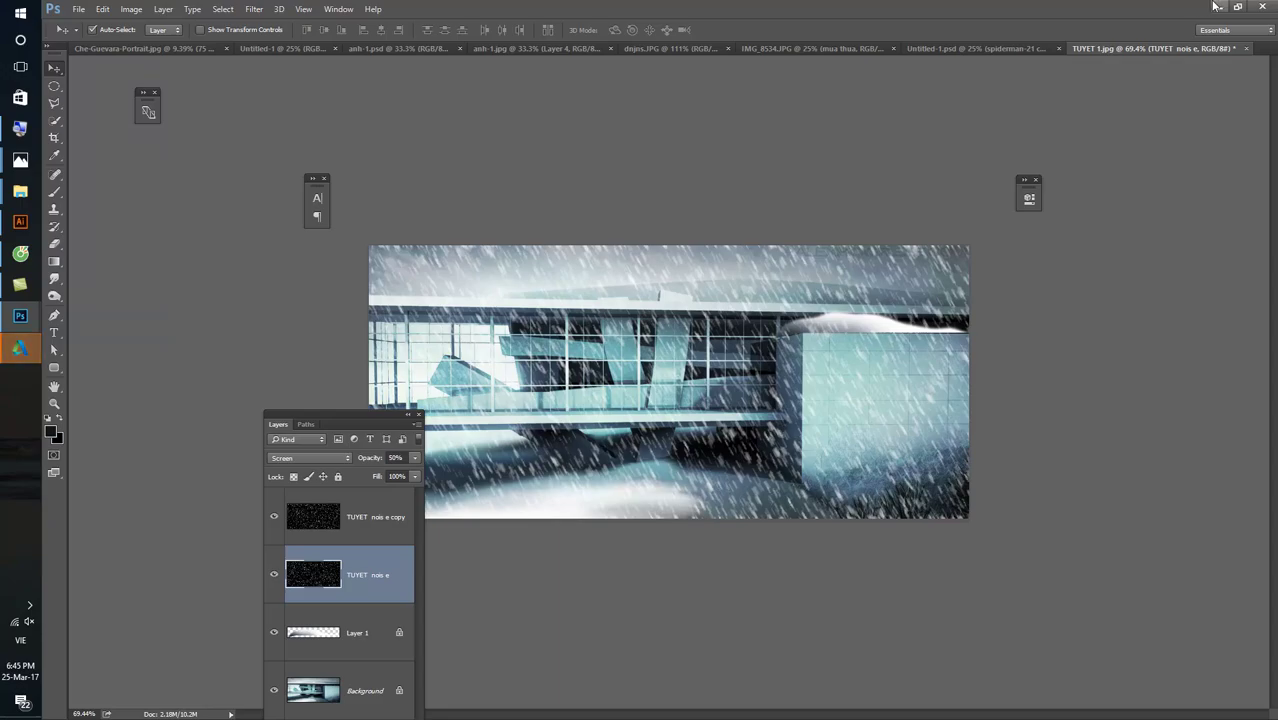
left_click(1218, 7)
double_click(366, 140)
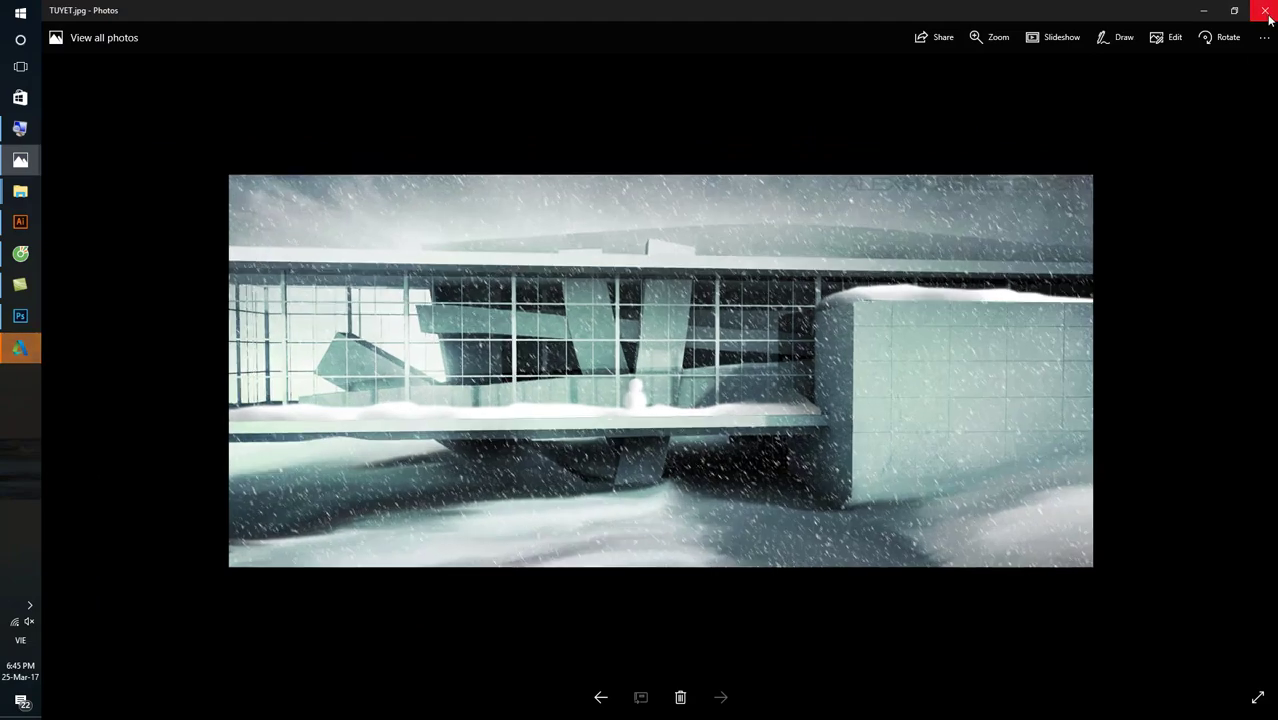
left_click(1267, 12)
left_click(204, 140)
left_click(20, 316)
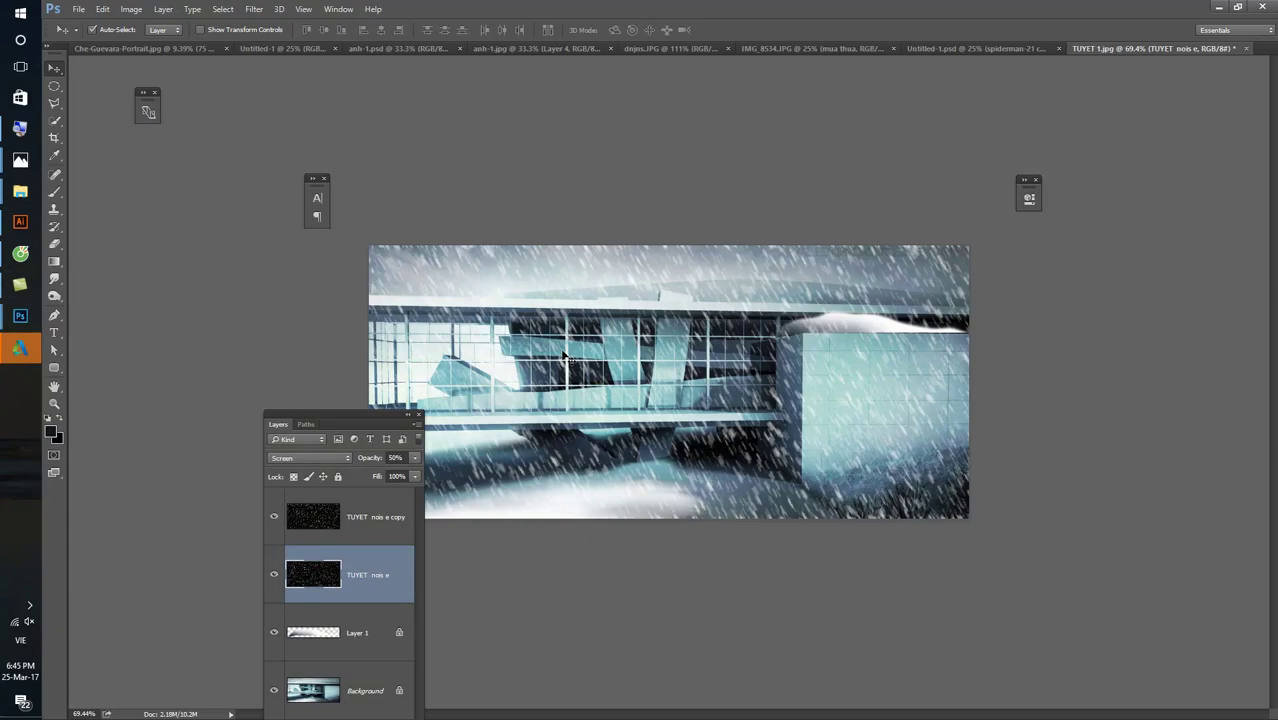
left_click(1218, 7)
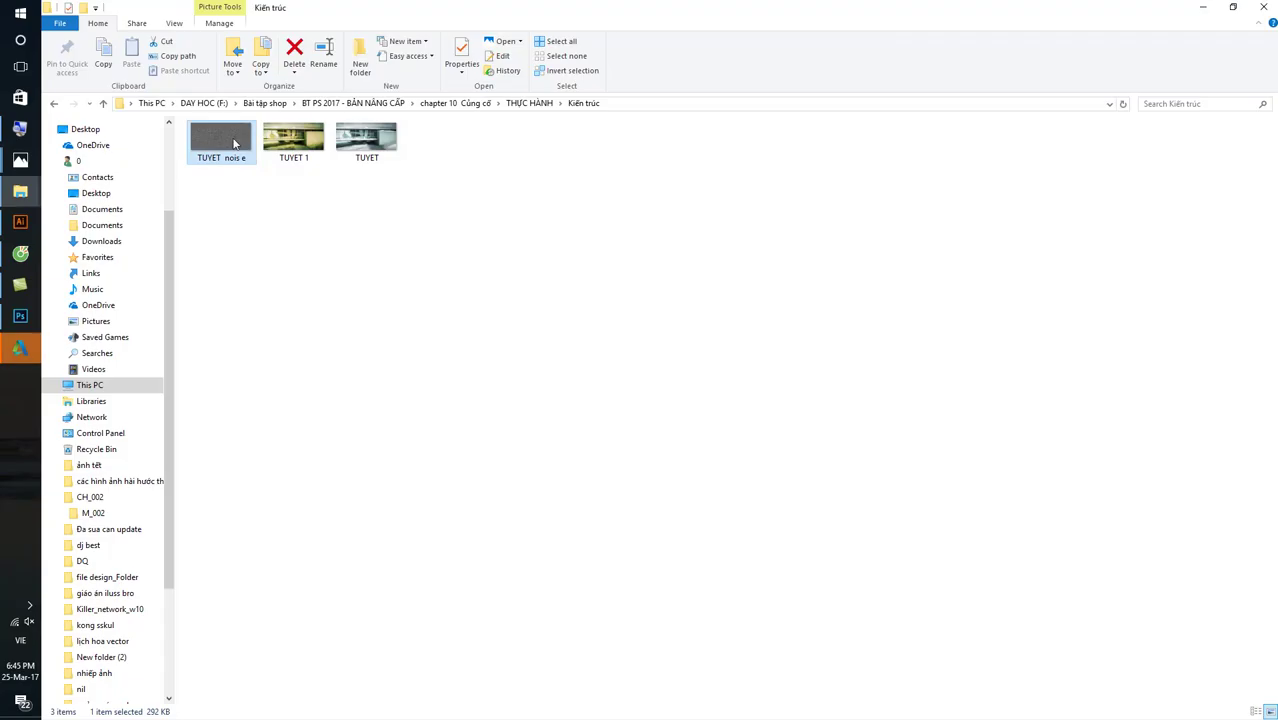
double_click(220, 135)
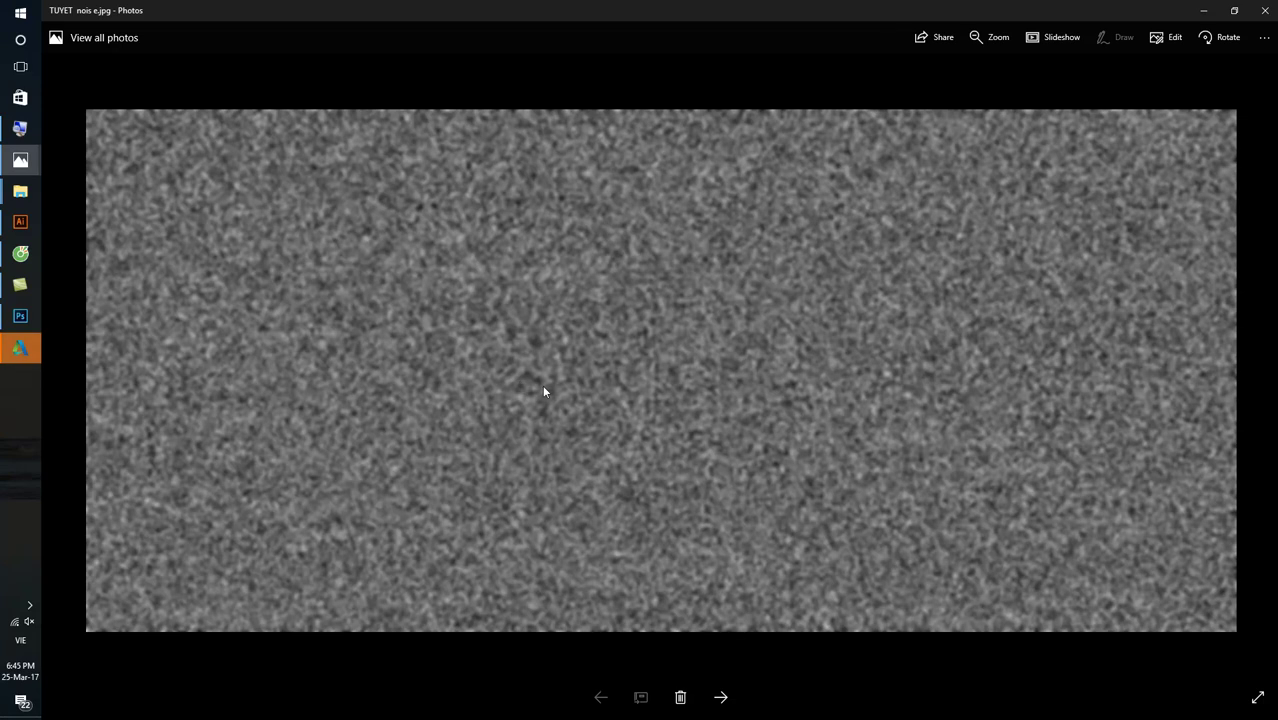
scroll(560, 385, "up", 2)
scroll(570, 368, "up", 2)
scroll(530, 348, "up", 2)
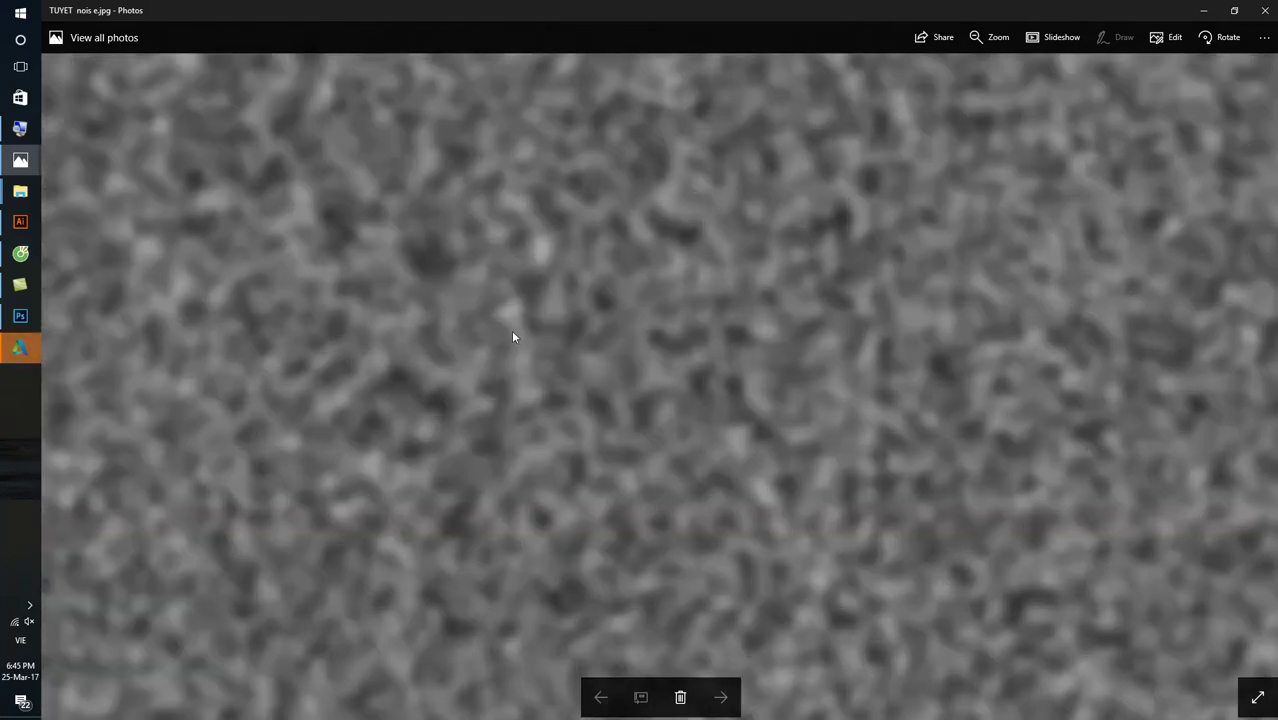
scroll(505, 328, "up", 1)
scroll(505, 328, "down", 2)
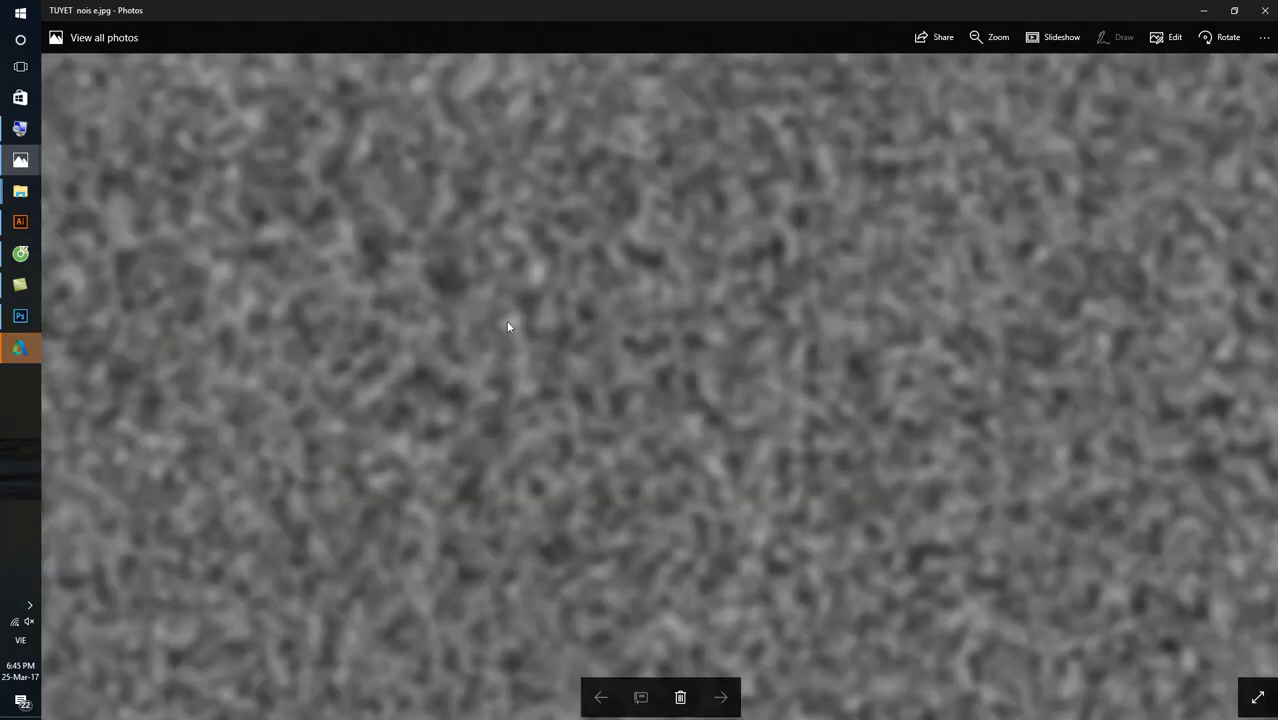
scroll(507, 327, "down", 2)
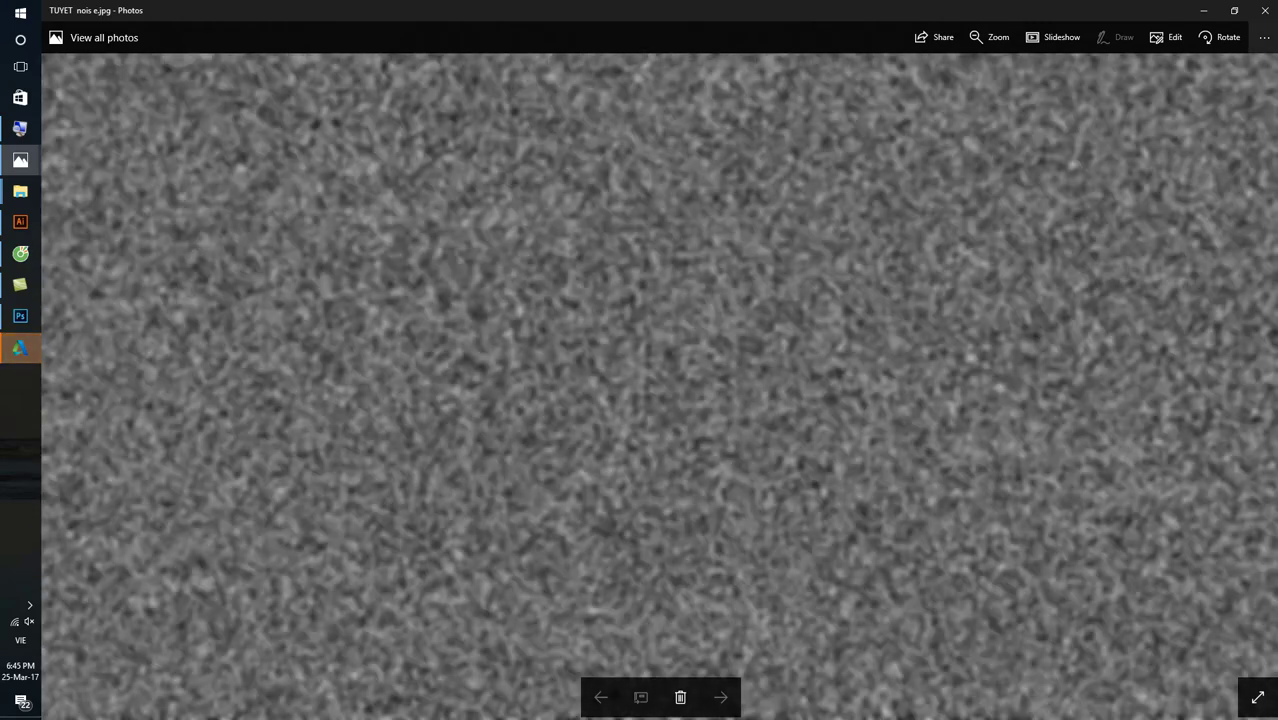
left_click(1265, 17)
- Create a new layer and fill it with solid black
left_click(20, 315)
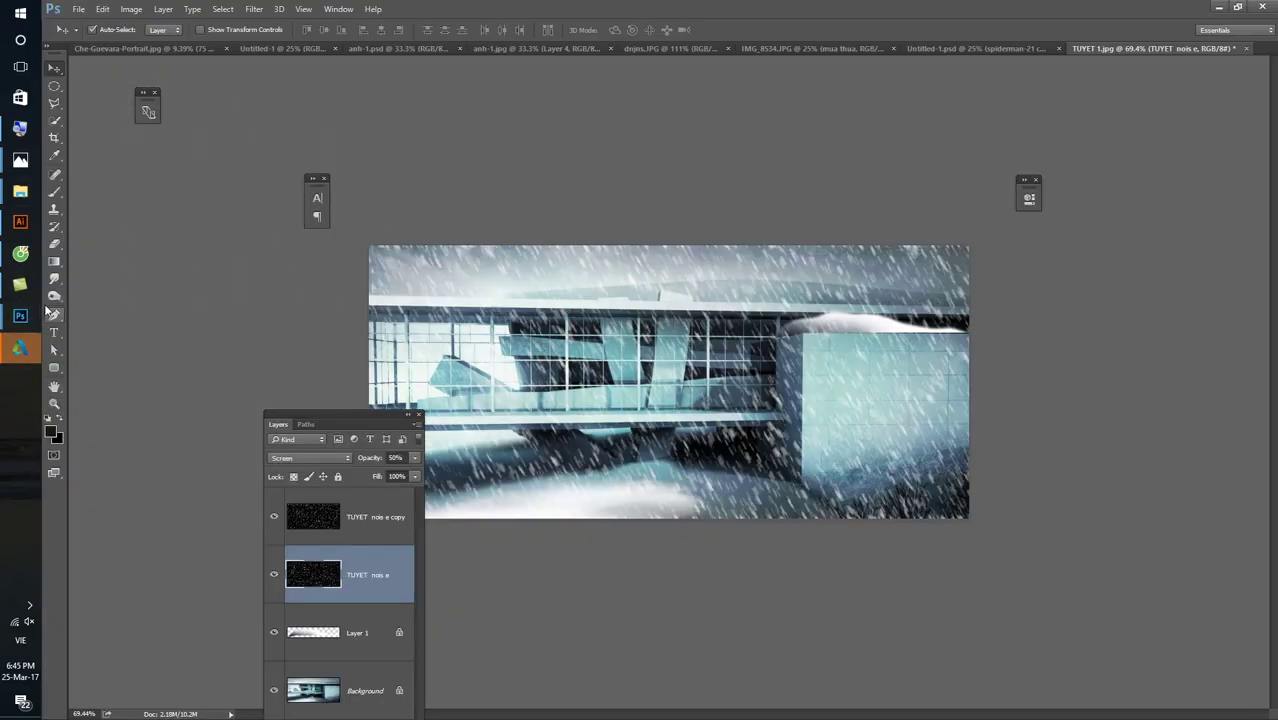
key("ctrl+shift+n")
key("Return")
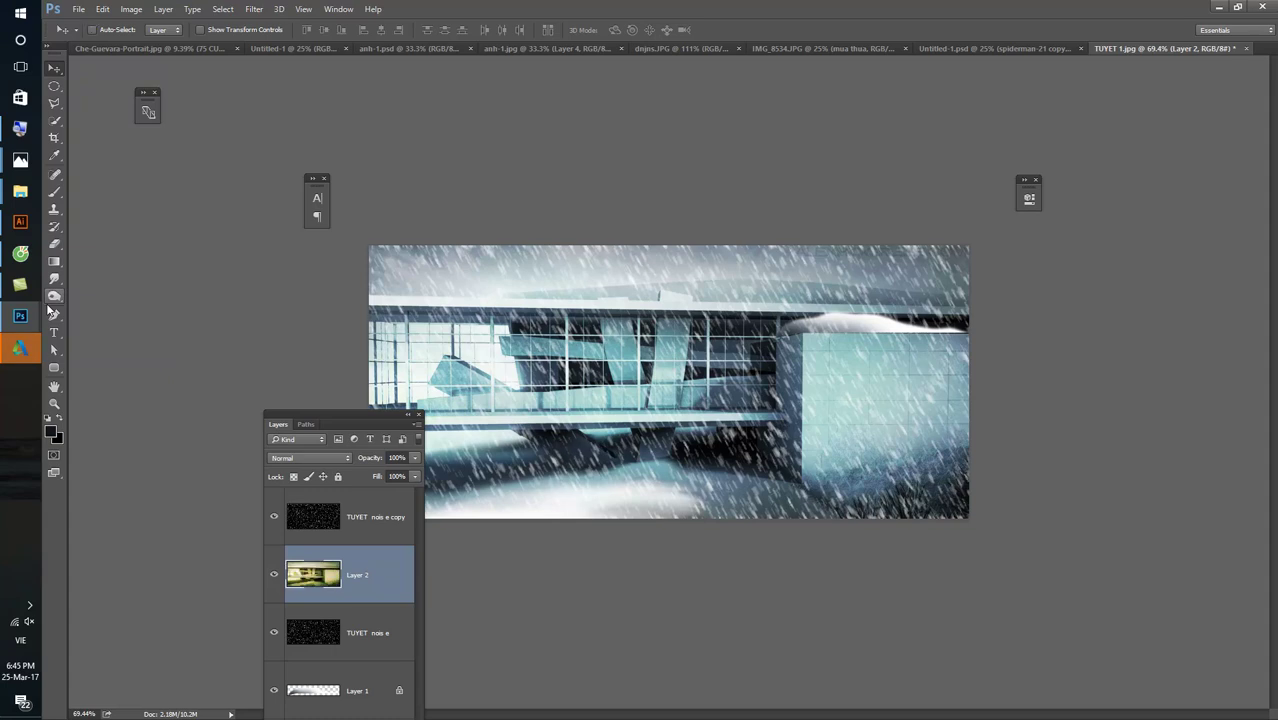
key("alt+BackSpace")
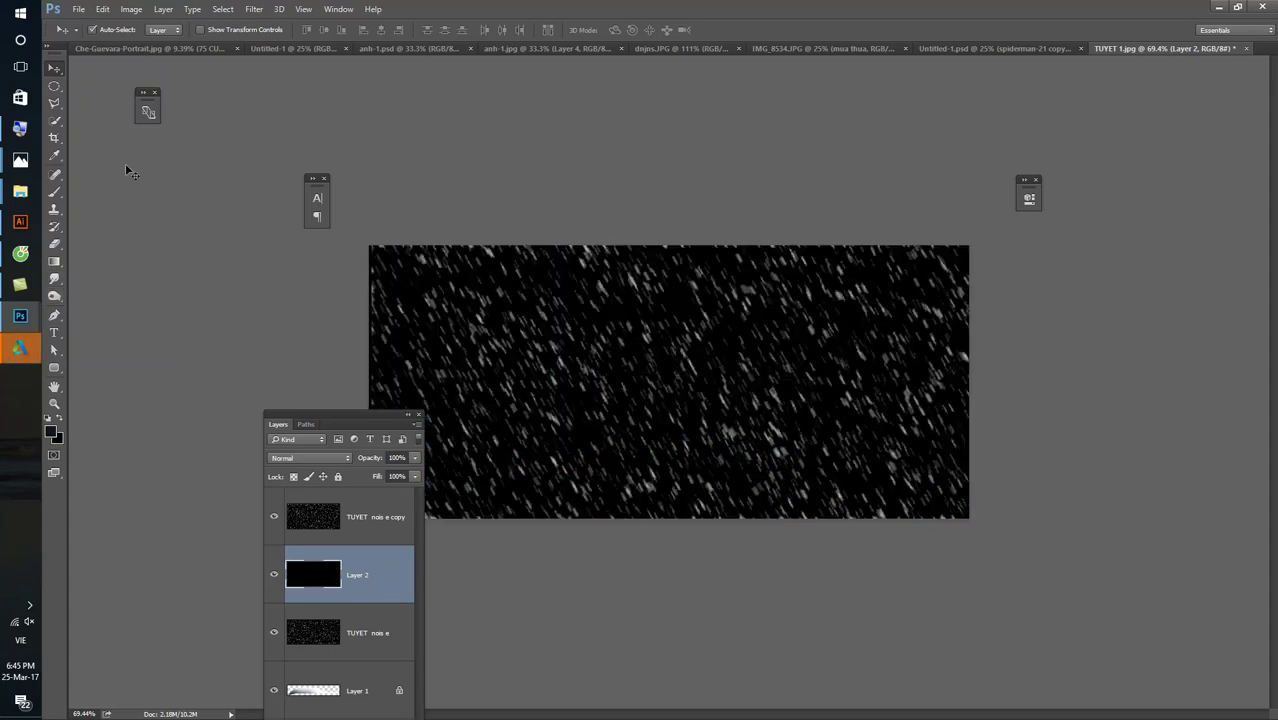
- Add monochromatic Gaussian noise at roughly 76% amount to Layer 2
left_click(254, 9)
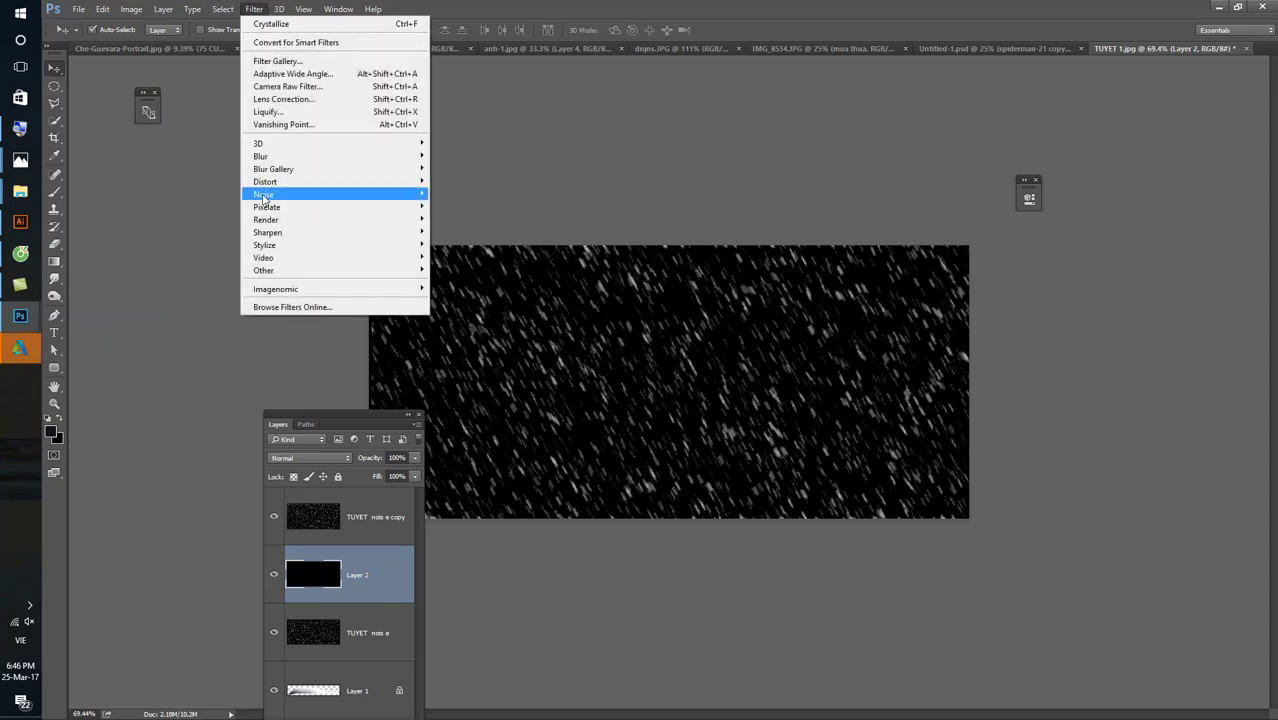
mouse_move(261, 156)
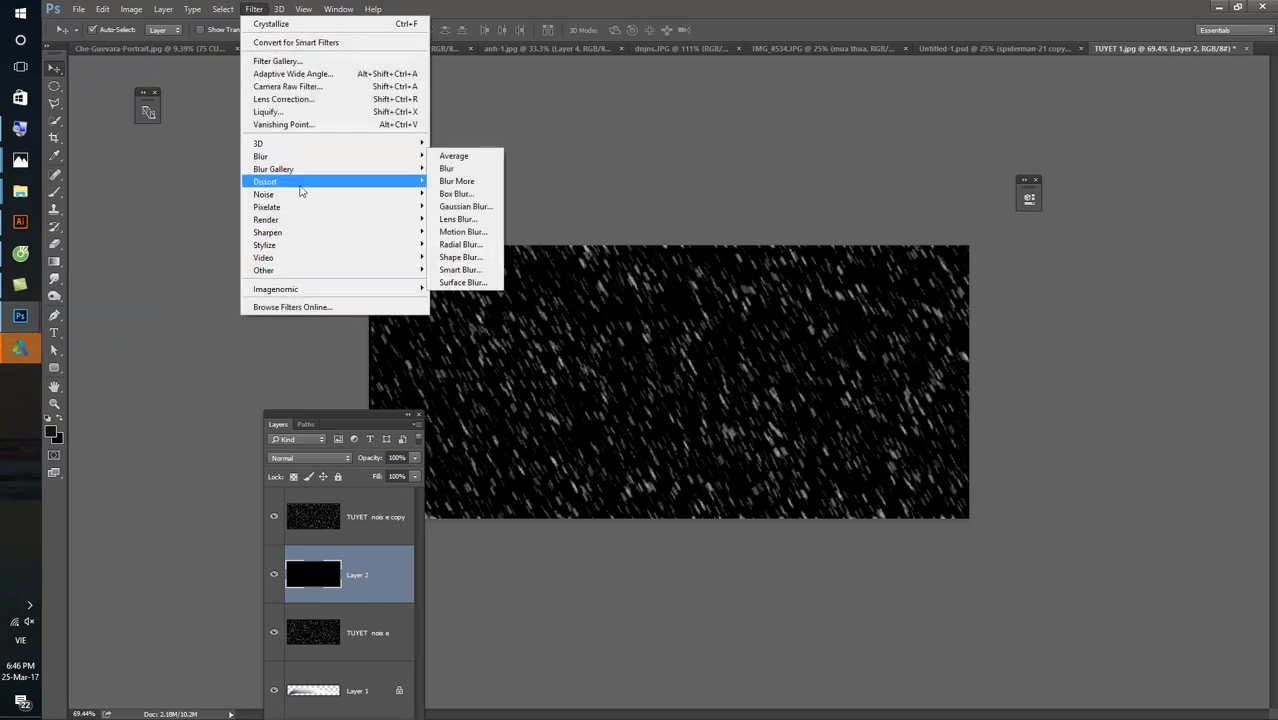
mouse_move(264, 194)
left_click(449, 195)
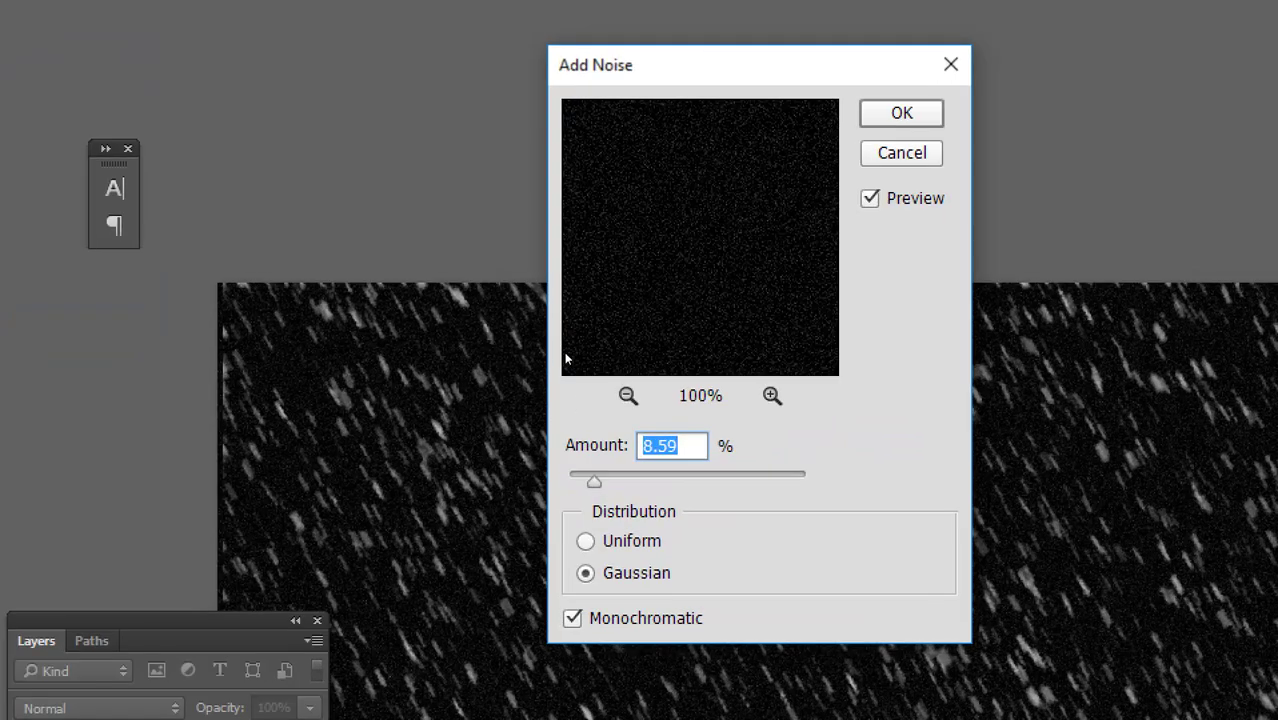
left_click_drag(594, 481, 668, 481)
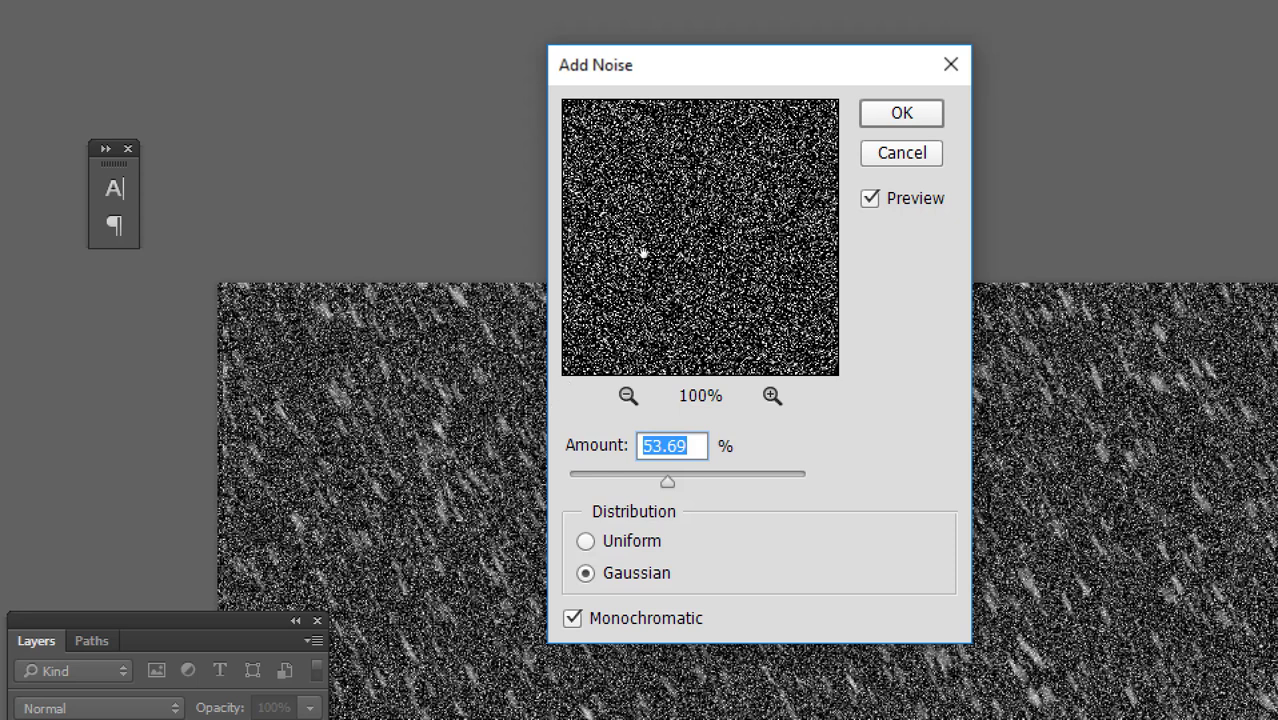
left_click_drag(668, 481, 689, 481)
key("Return")
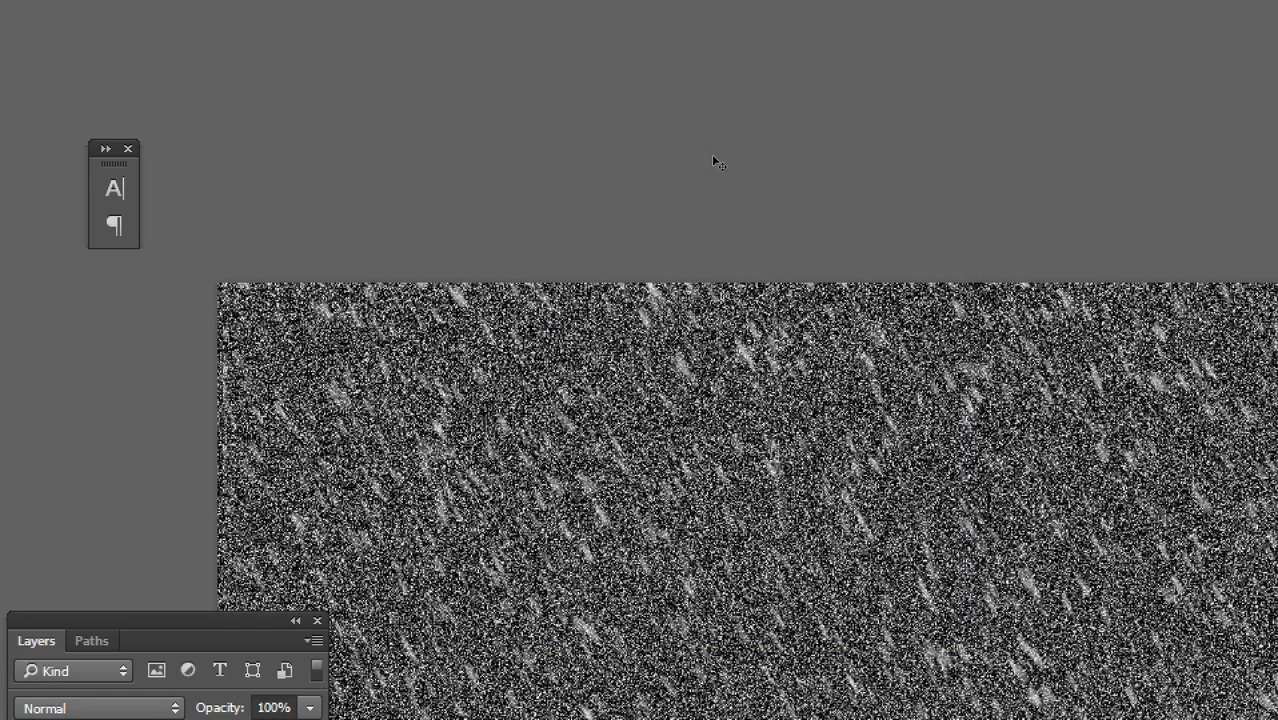
- Move Layer 2 to the top of the layer stack
key("f")
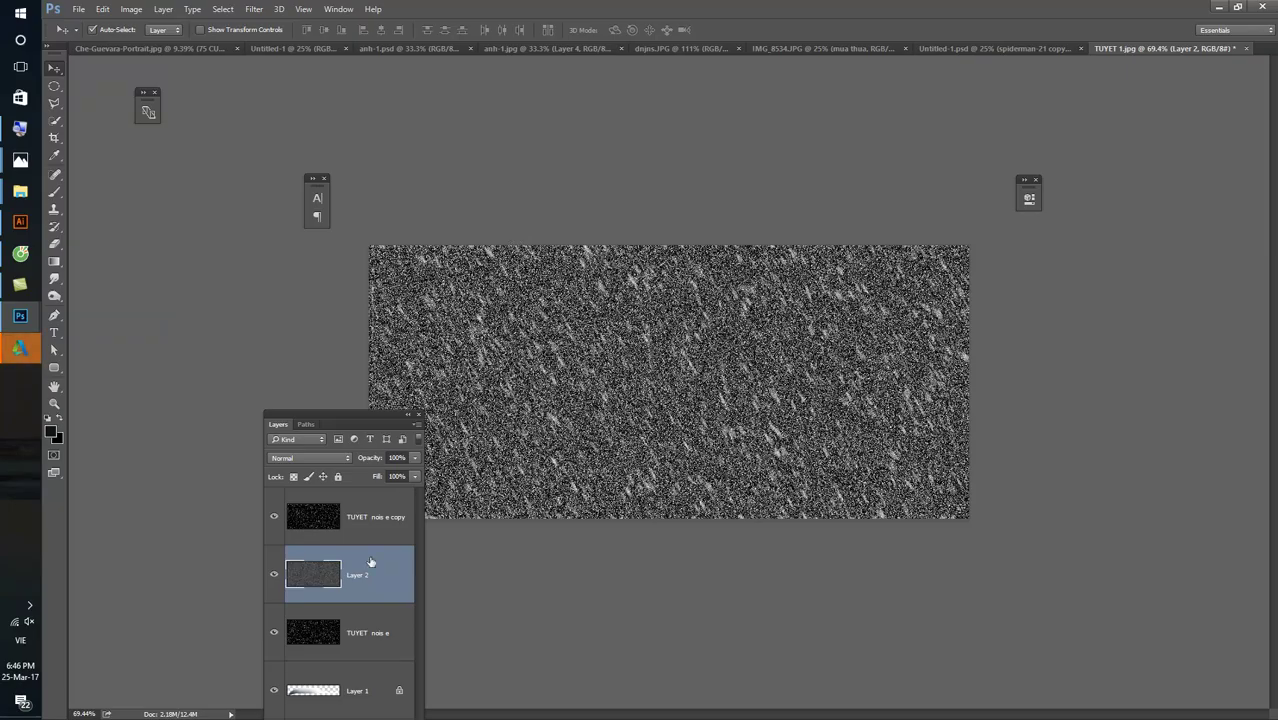
left_click_drag(368, 572, 371, 510)
scroll(697, 381, "up", 3)
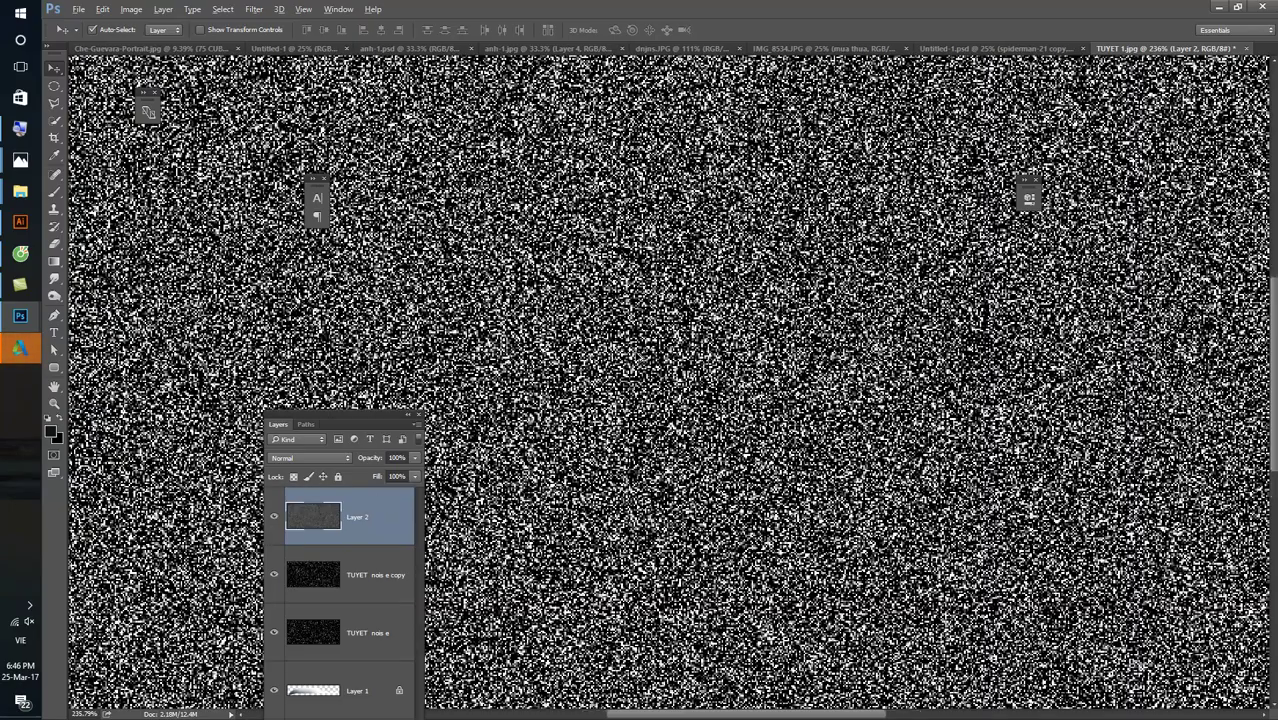
scroll(613, 357, "up", 1)
scroll(752, 350, "up", 1)
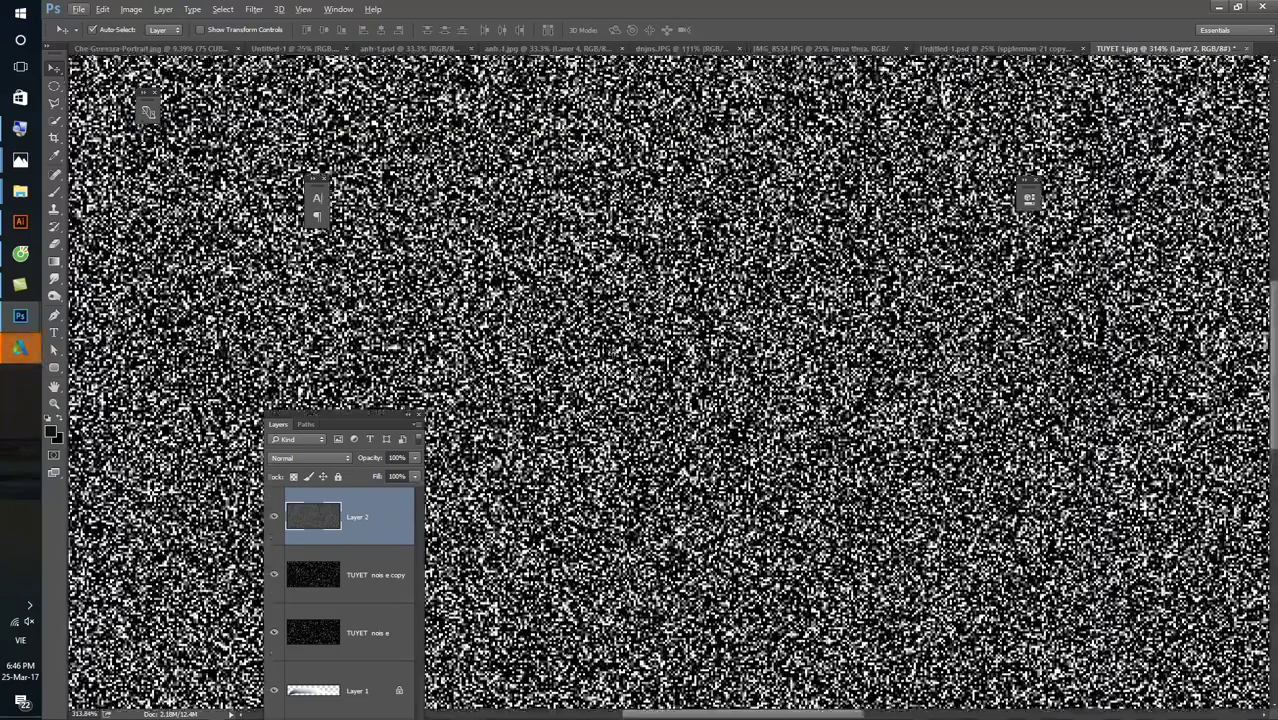
key("super")
key("super")
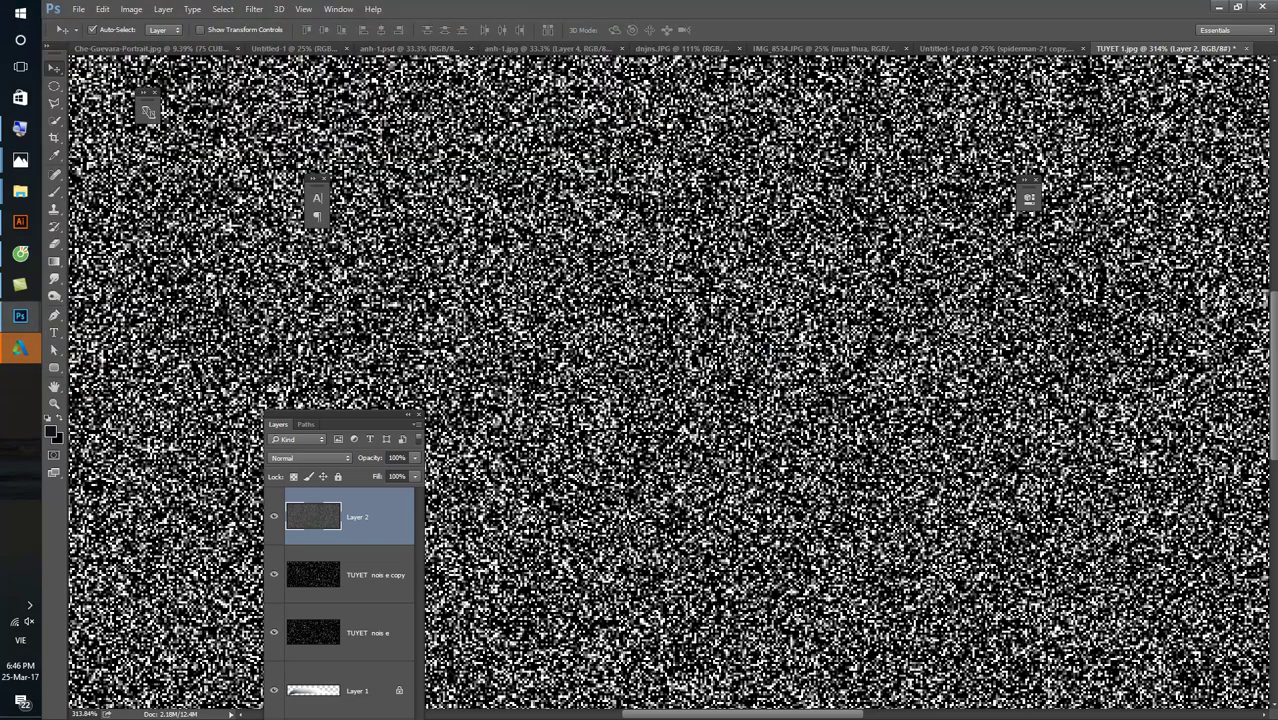
- Try a Levels adjustment on Layer 2's noise, then cancel it
key("ctrl+l")
left_click_drag(1008, 382, 1196, 390)
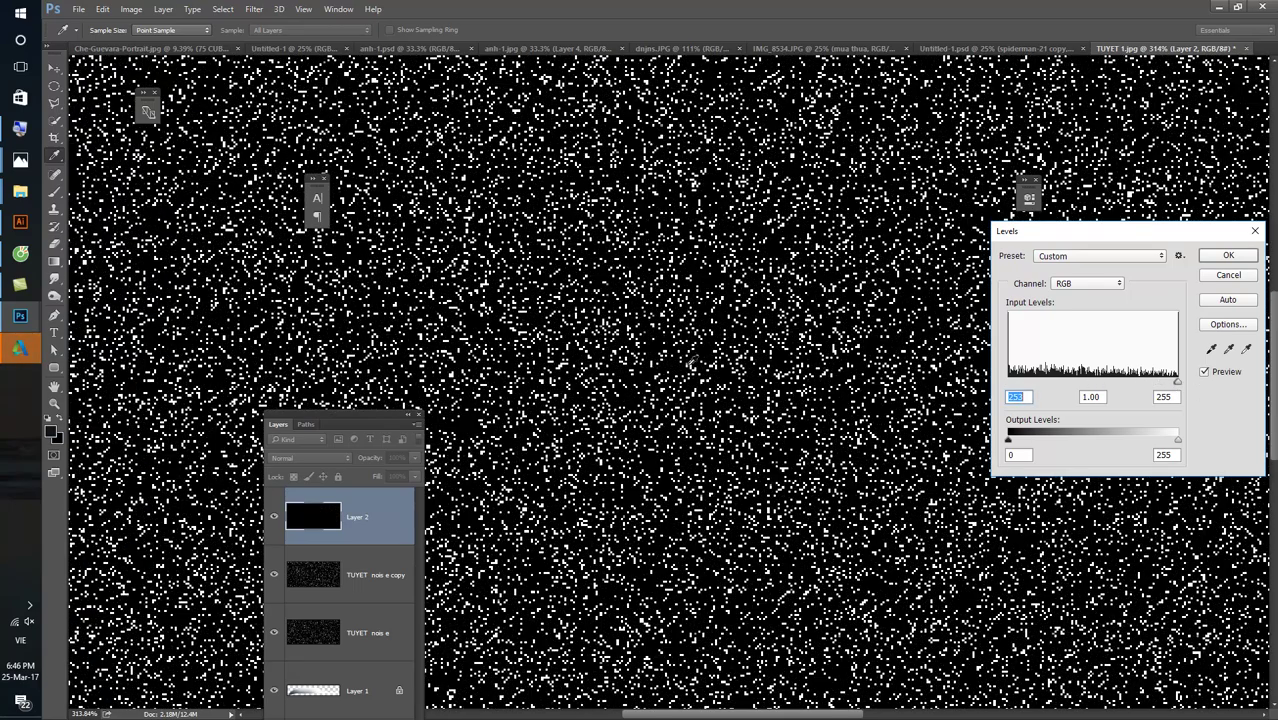
key("Escape")
scroll(570, 365, "up", 3)
scroll(600, 355, "up", 3)
scroll(626, 341, "up", 3)
scroll(626, 341, "up", 3)
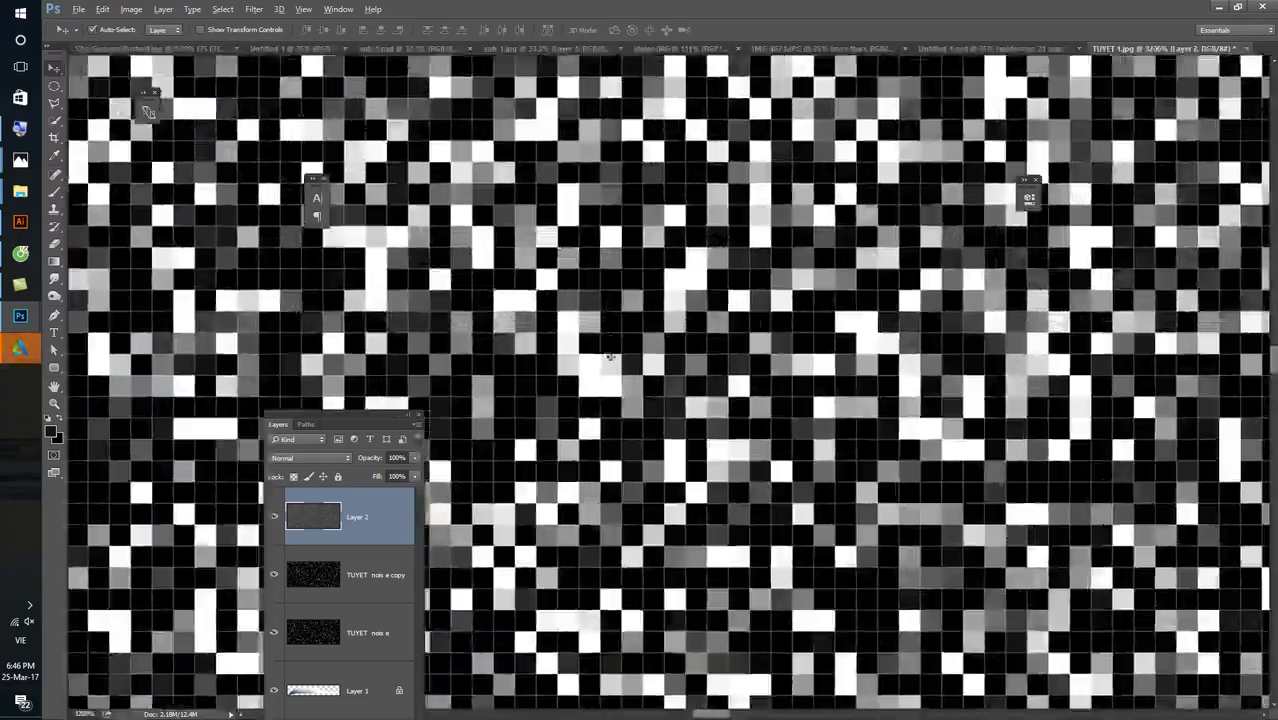
- Preview Levels and the Lens Blur filter on Layer 2 without applying either
left_click(254, 10)
left_click(556, 30)
key("ctrl+l")
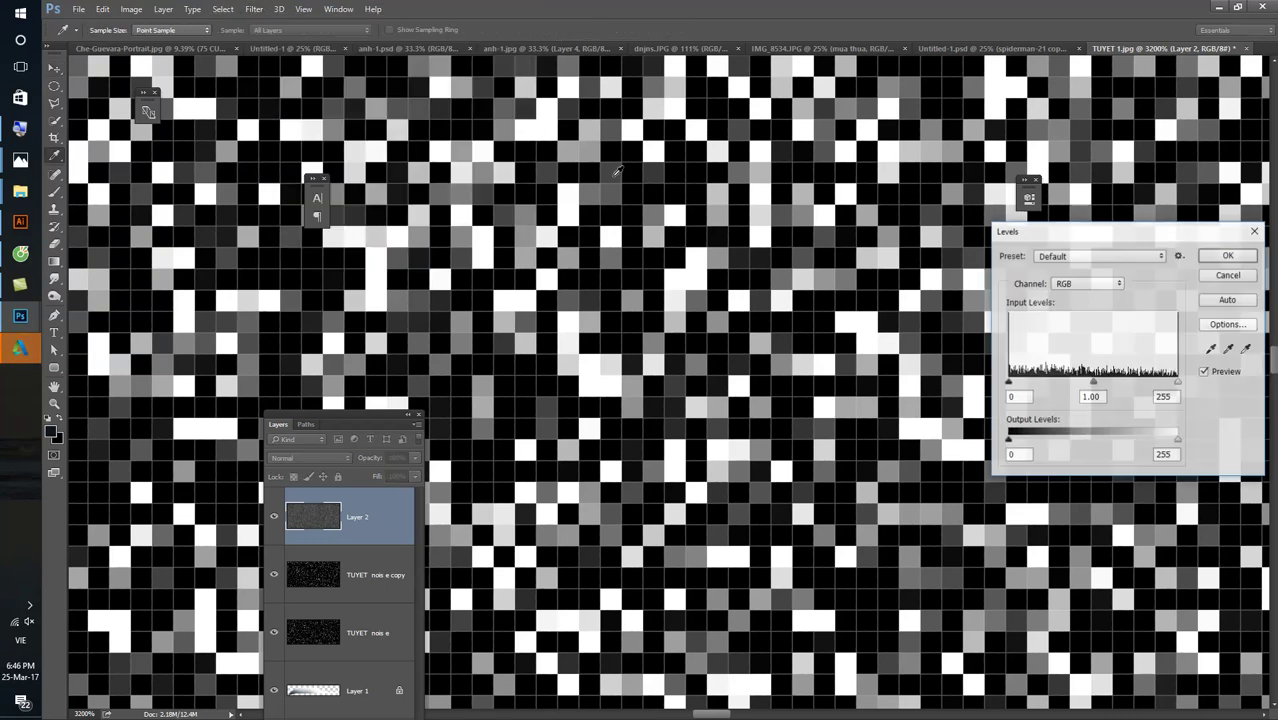
key("Escape")
left_click(254, 9)
mouse_move(261, 156)
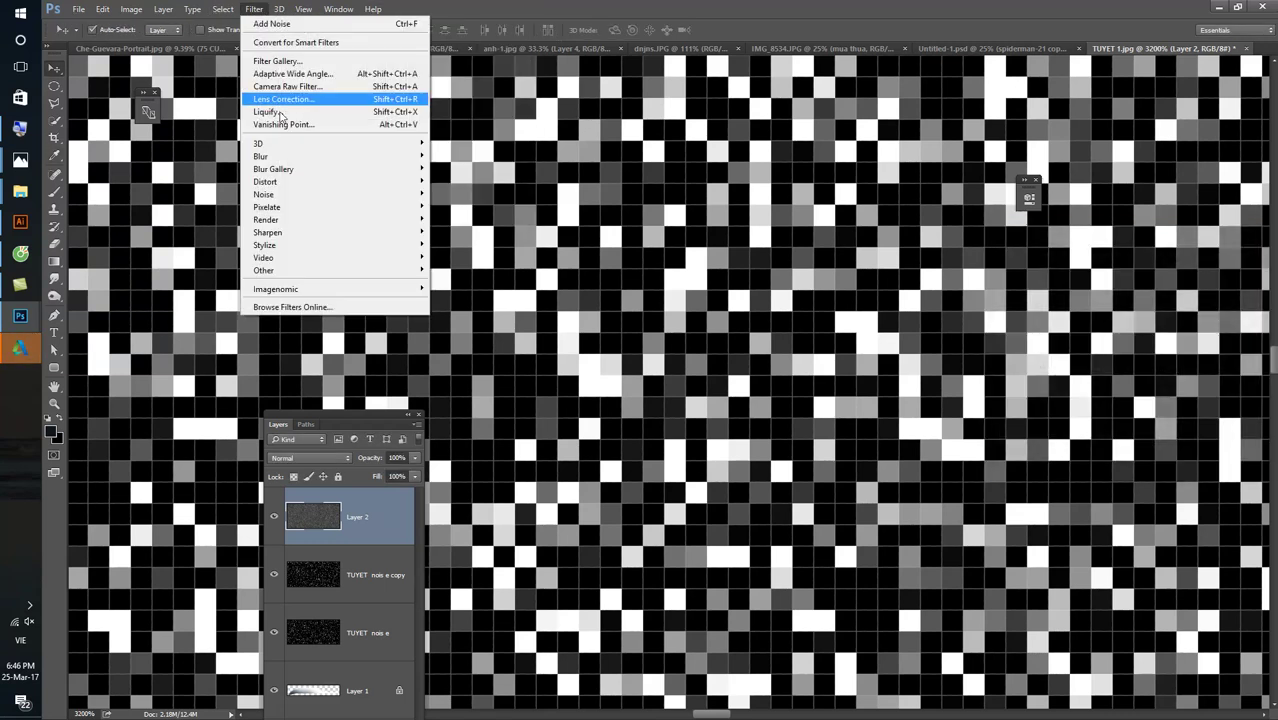
left_click(458, 219)
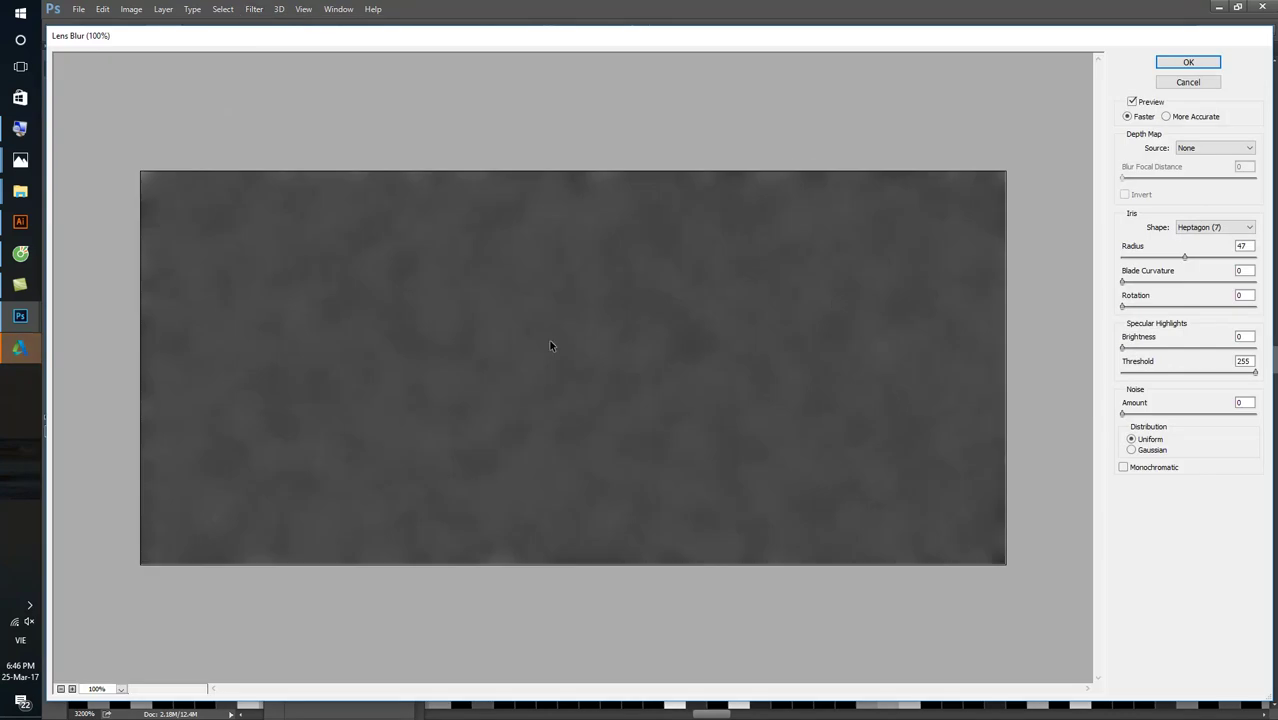
left_click(1185, 84)
- Apply a Gaussian Blur of about 0.4 pixels to soften Layer 2's grain
left_click(254, 9)
mouse_move(262, 156)
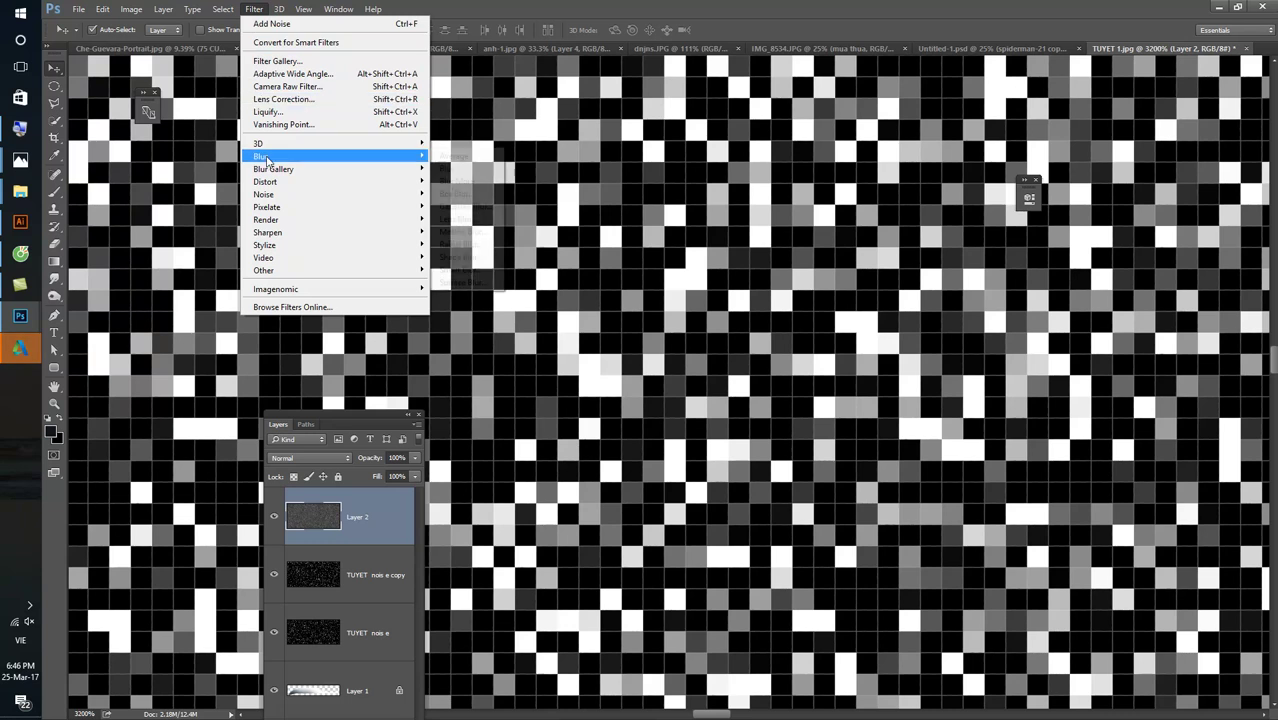
left_click(460, 208)
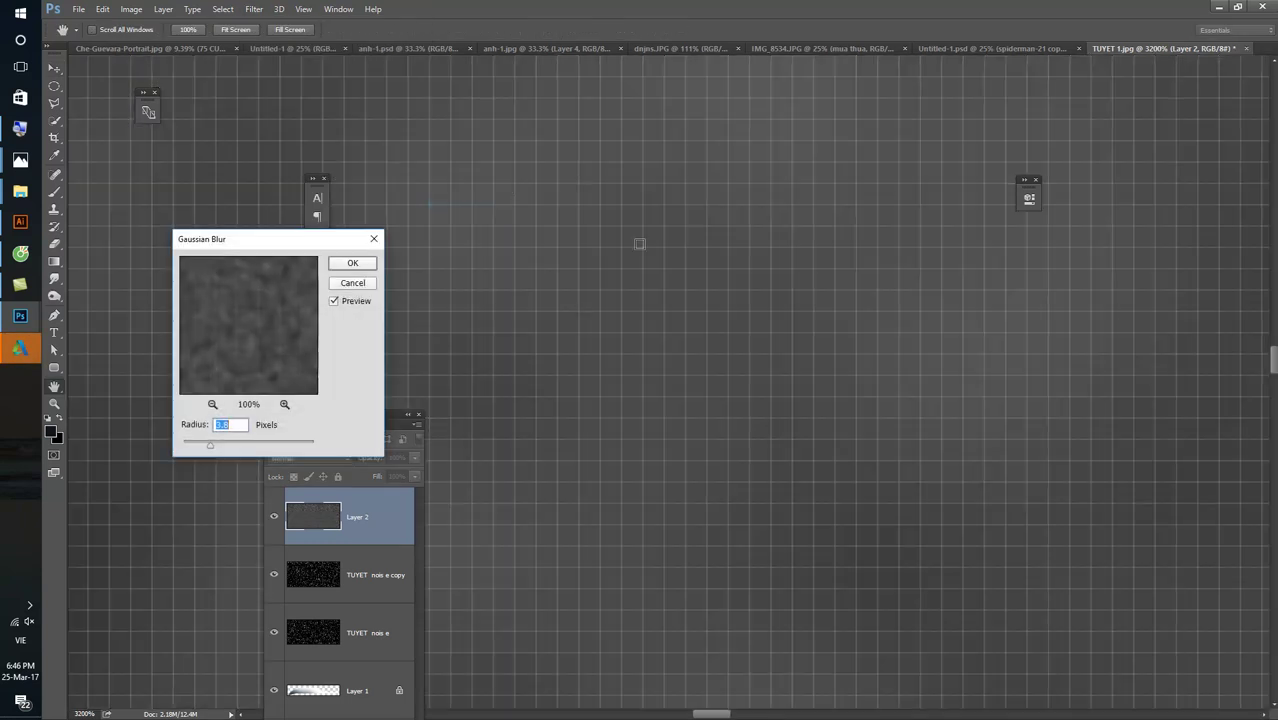
left_click_drag(205, 449, 180, 449)
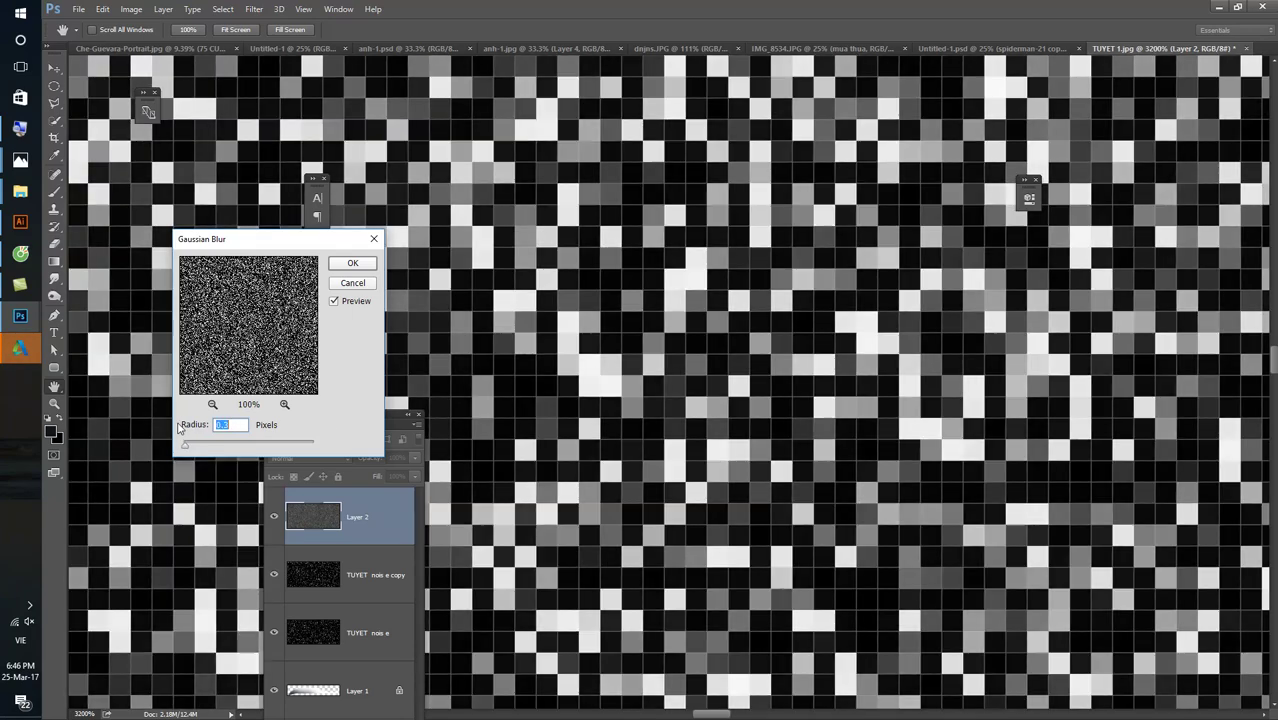
left_click_drag(180, 428, 186, 428)
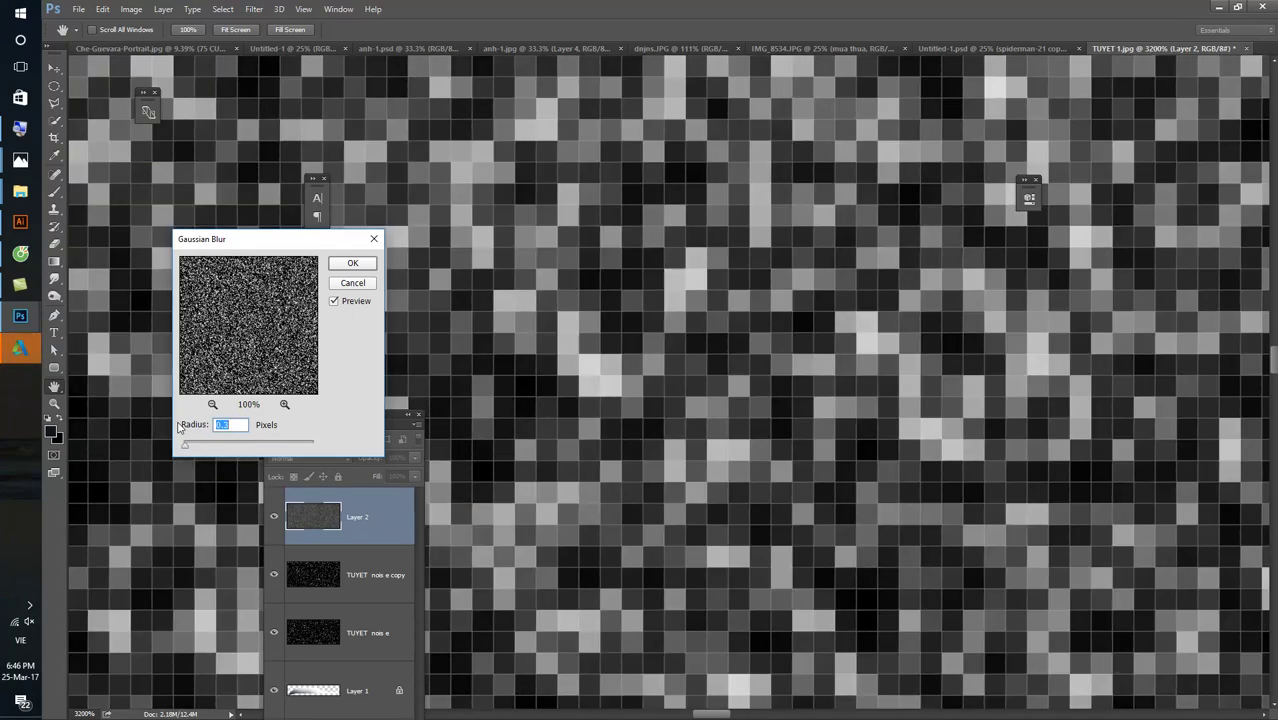
key("Up")
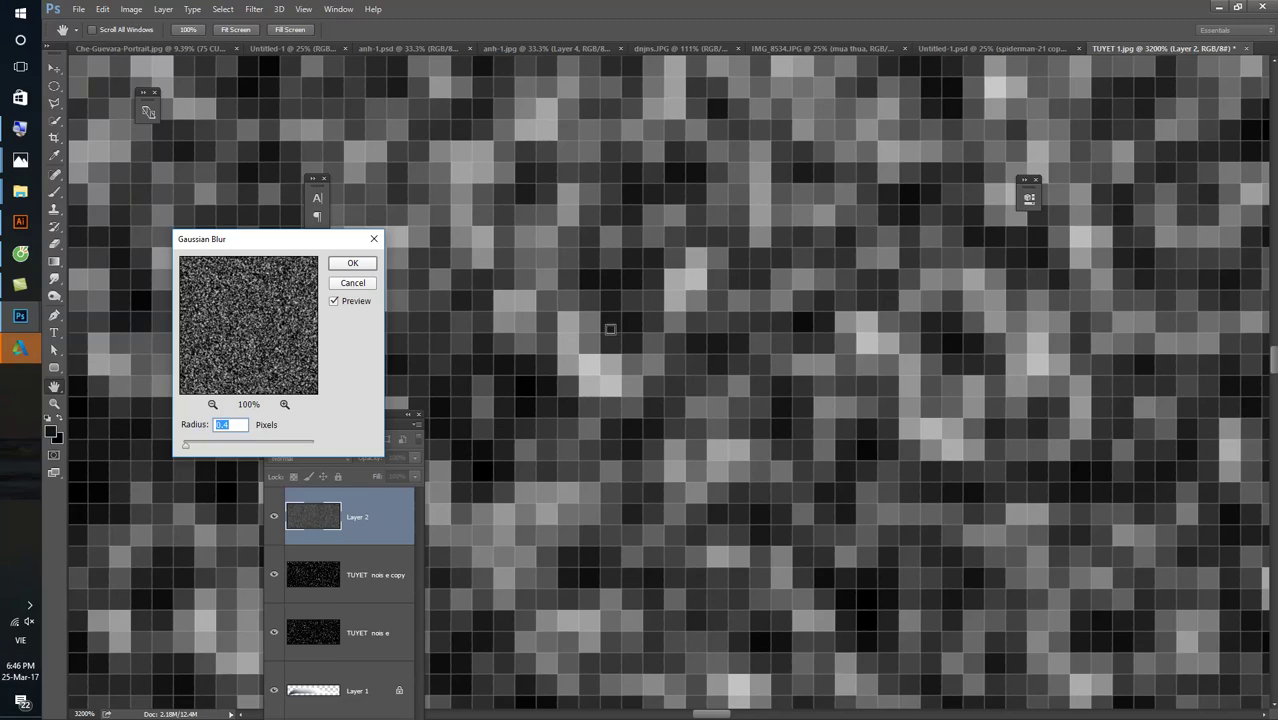
left_click(352, 263)
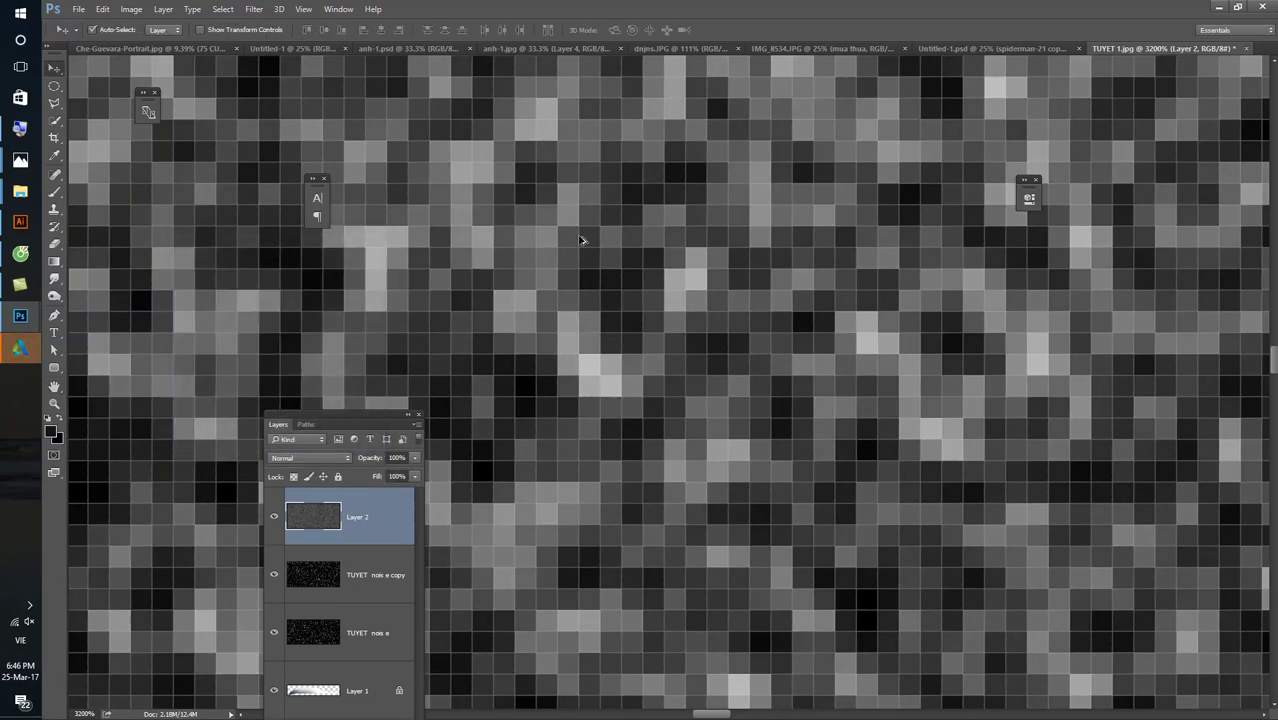
scroll(580, 240, "down", 3)
scroll(580, 240, "down", 3)
scroll(579, 250, "down", 2)
scroll(577, 262, "down", 2)
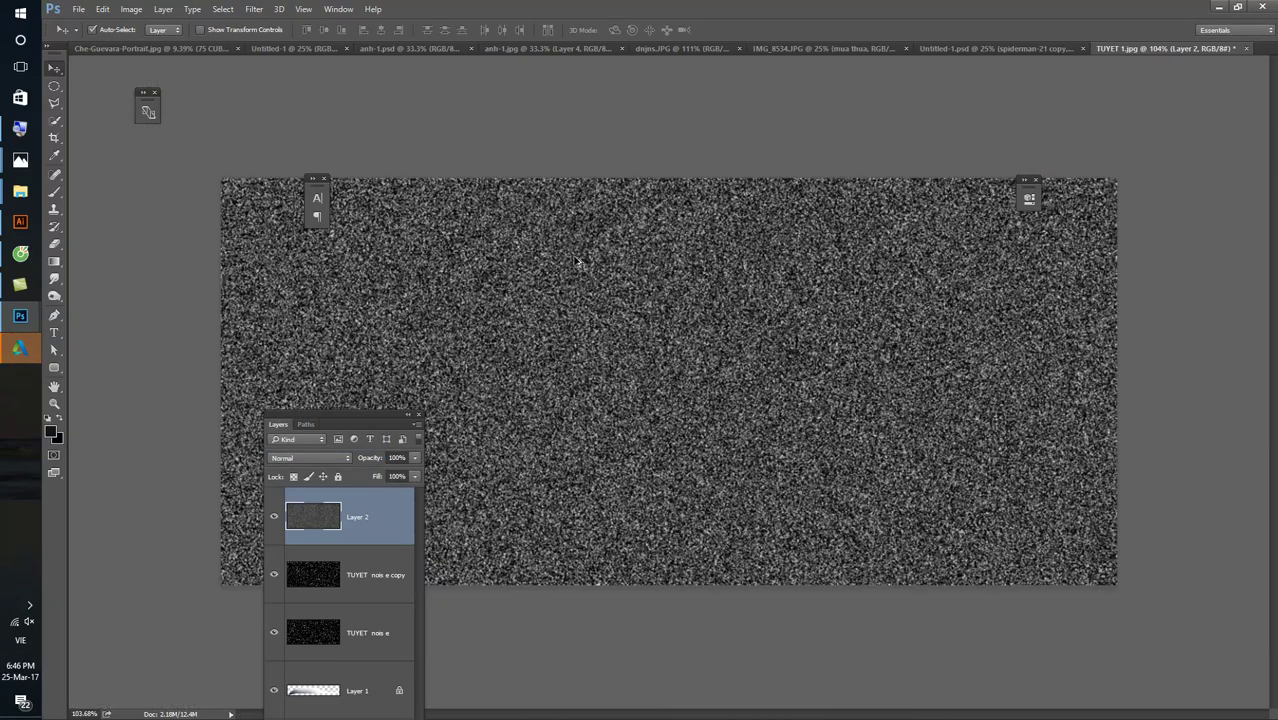
- Apply Levels to Layer 2 with black input 122 and white input 179
key("ctrl+a")
key("ctrl+l")
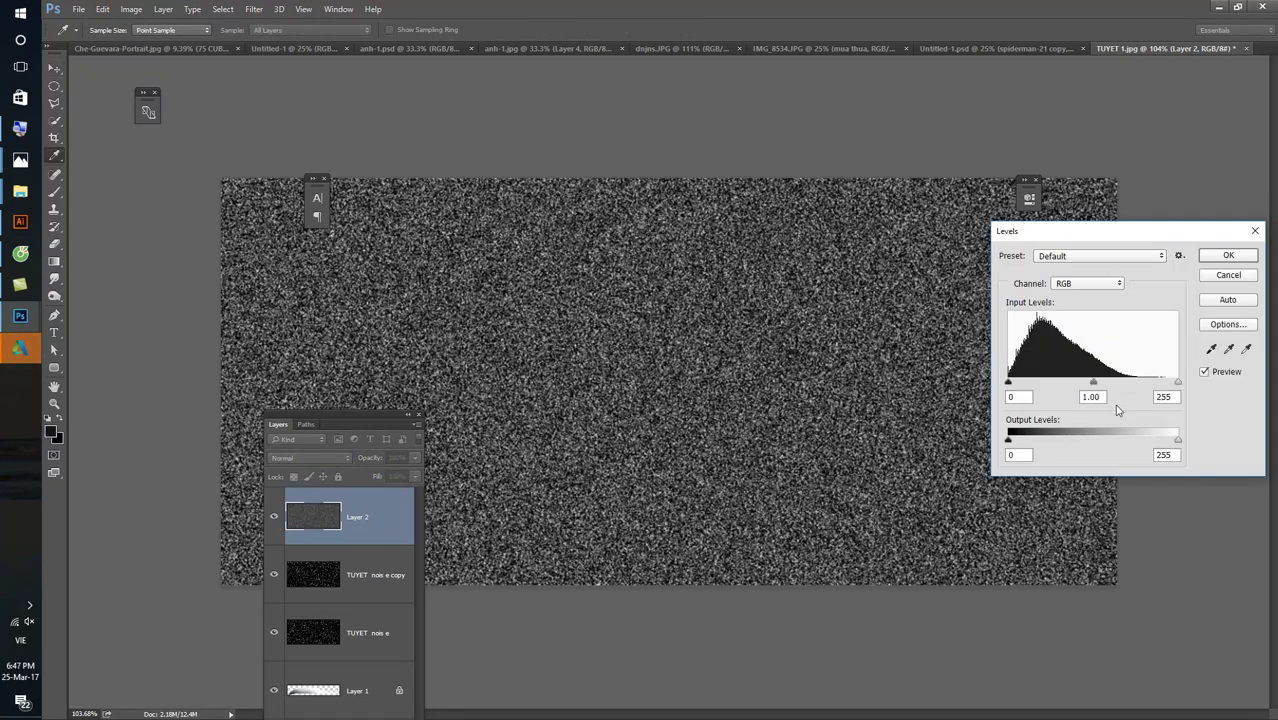
left_click_drag(1176, 383, 1127, 383)
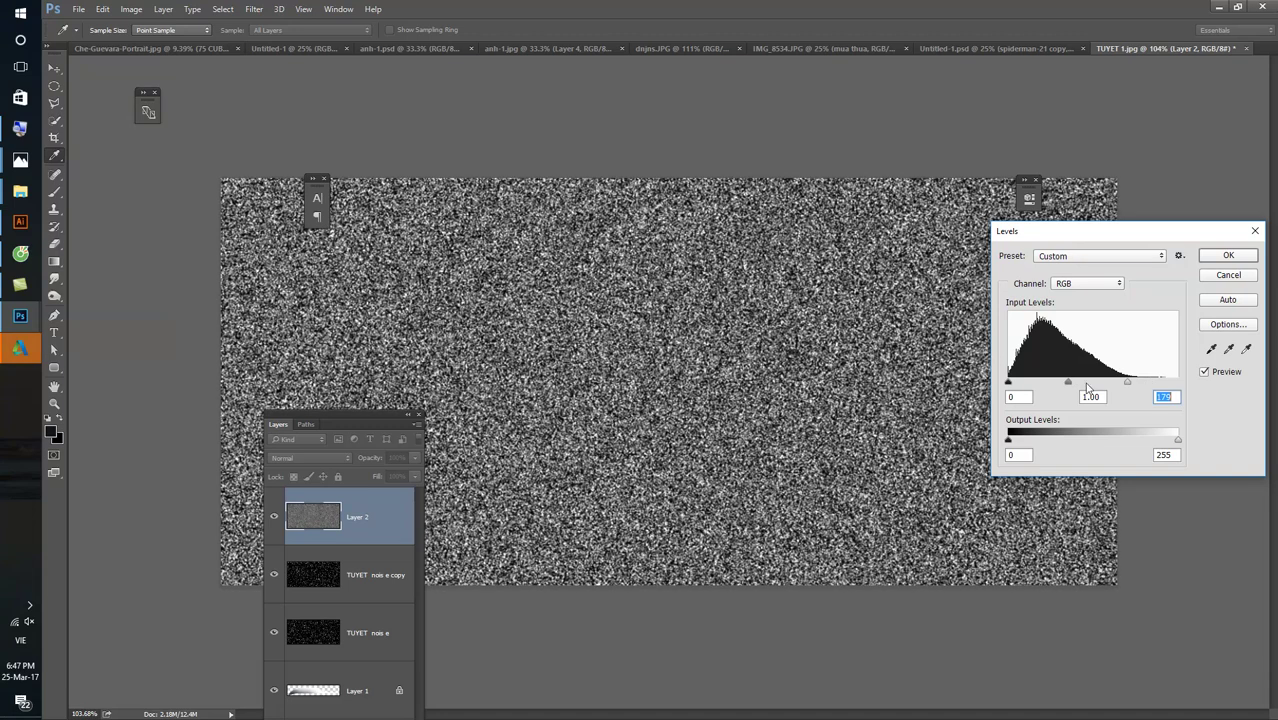
left_click_drag(1009, 383, 1093, 384)
left_click(1229, 258)
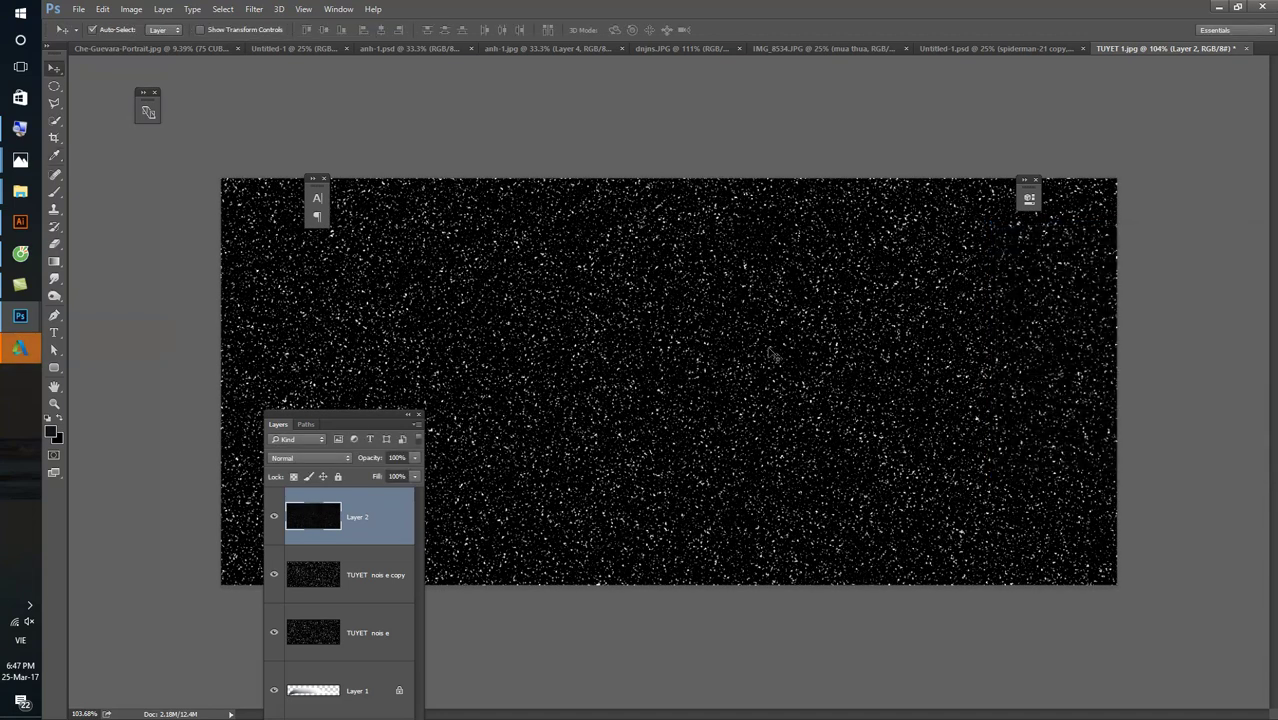
key("v")
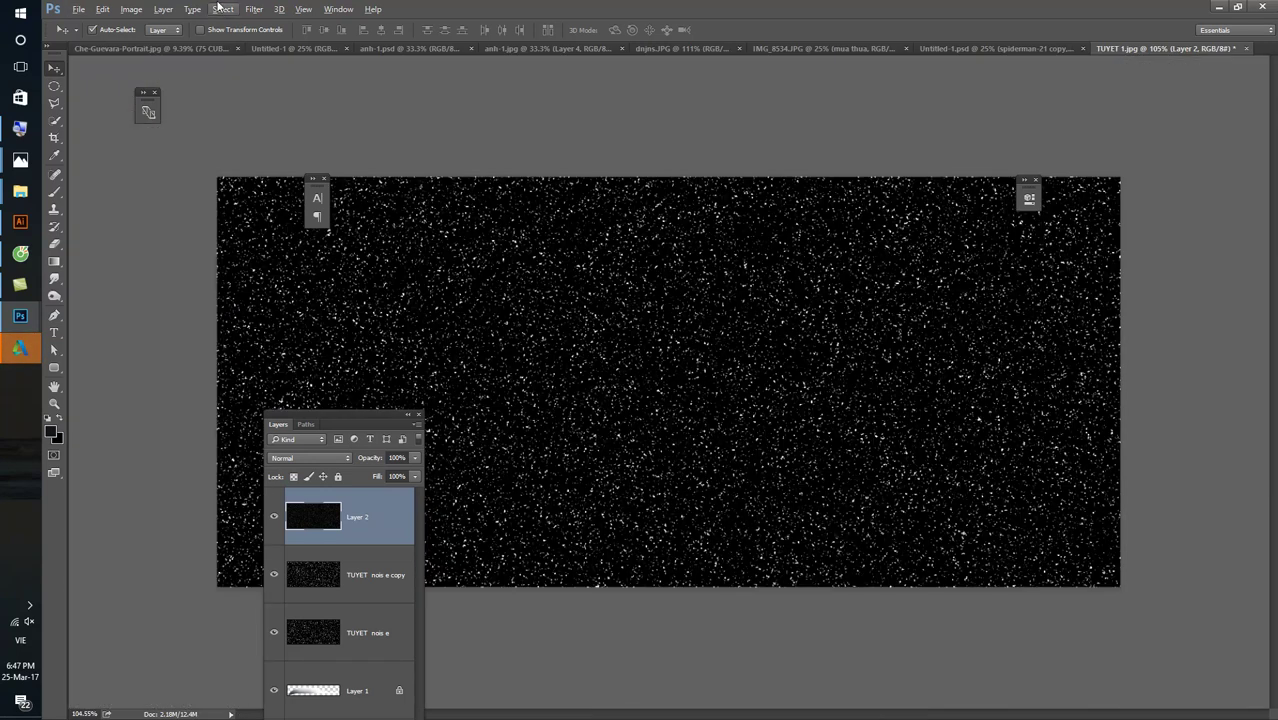
left_click(254, 9)
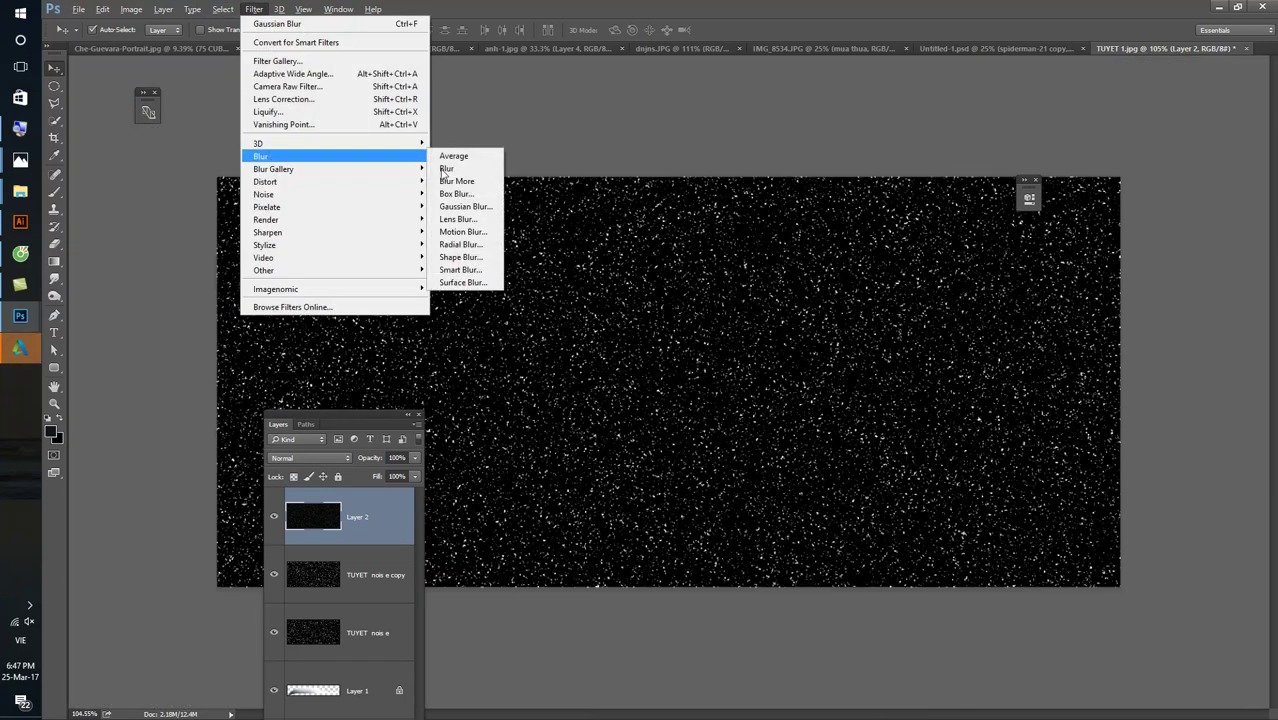
- Motion-blur Layer 2's specks into streaks and brighten them with Levels white input 112
left_click(465, 234)
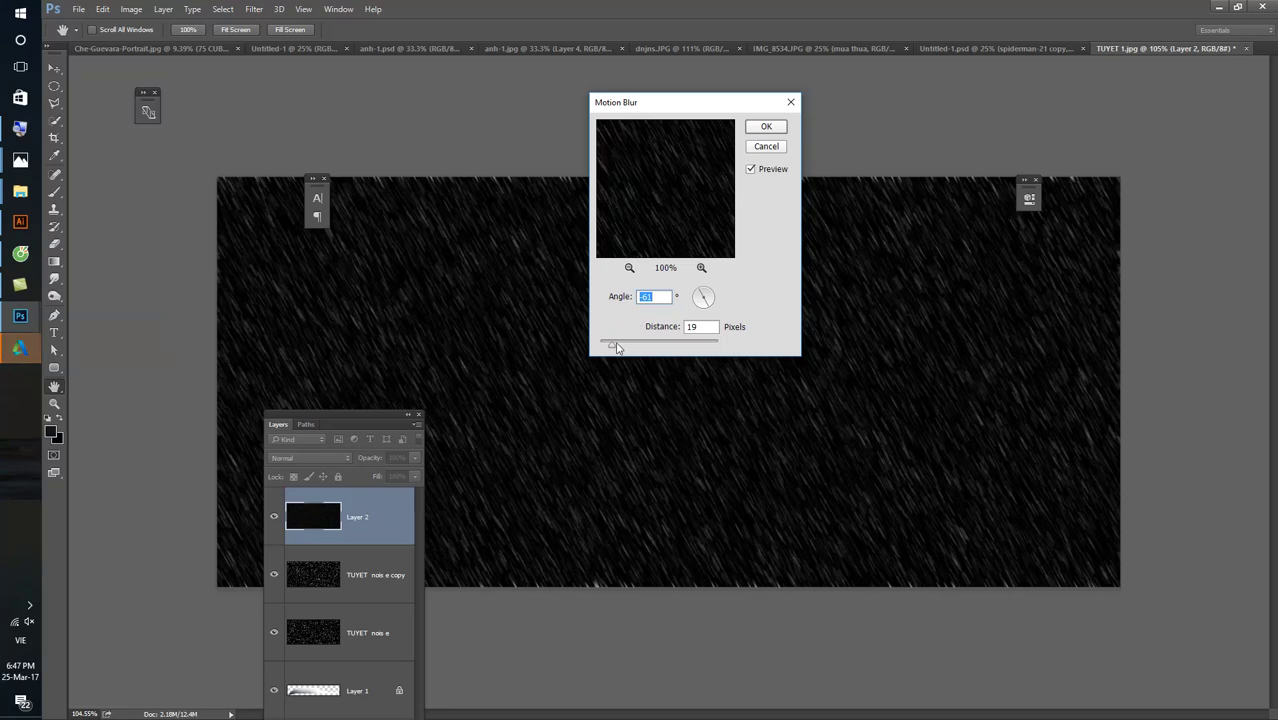
left_click(763, 130)
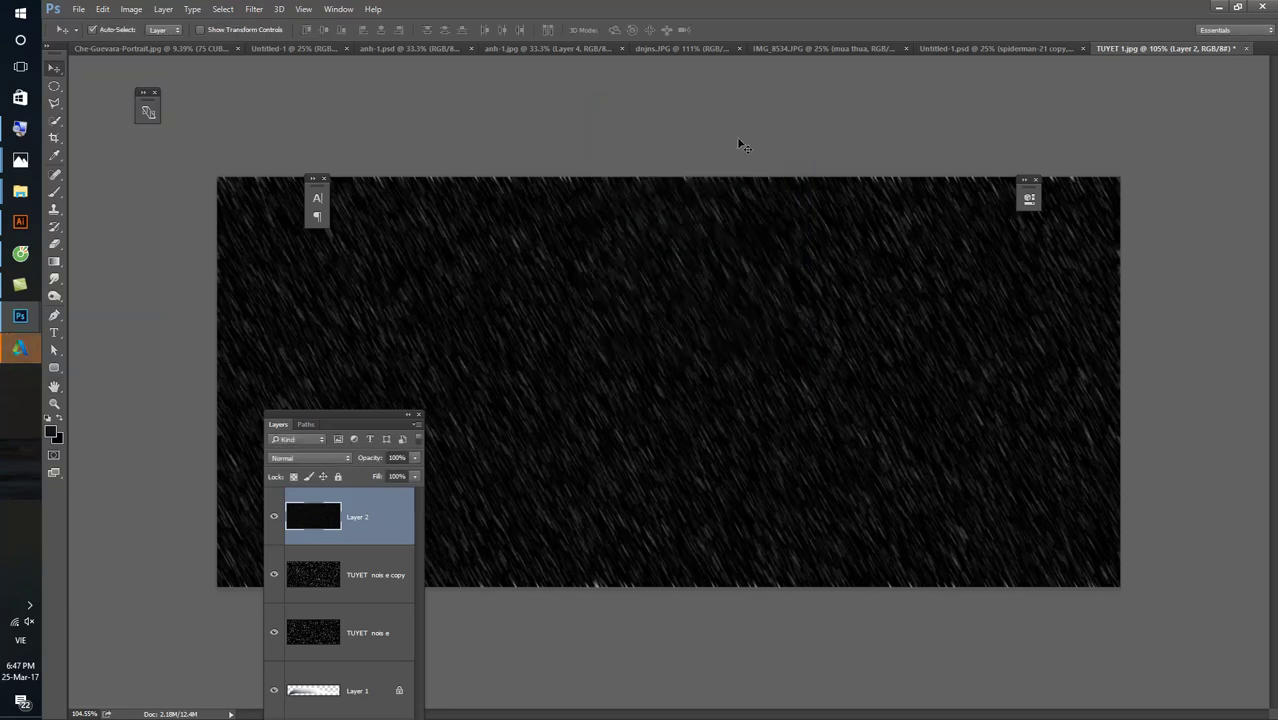
key("ctrl+l")
left_click_drag(1177, 382, 1017, 382)
left_click(1239, 258)
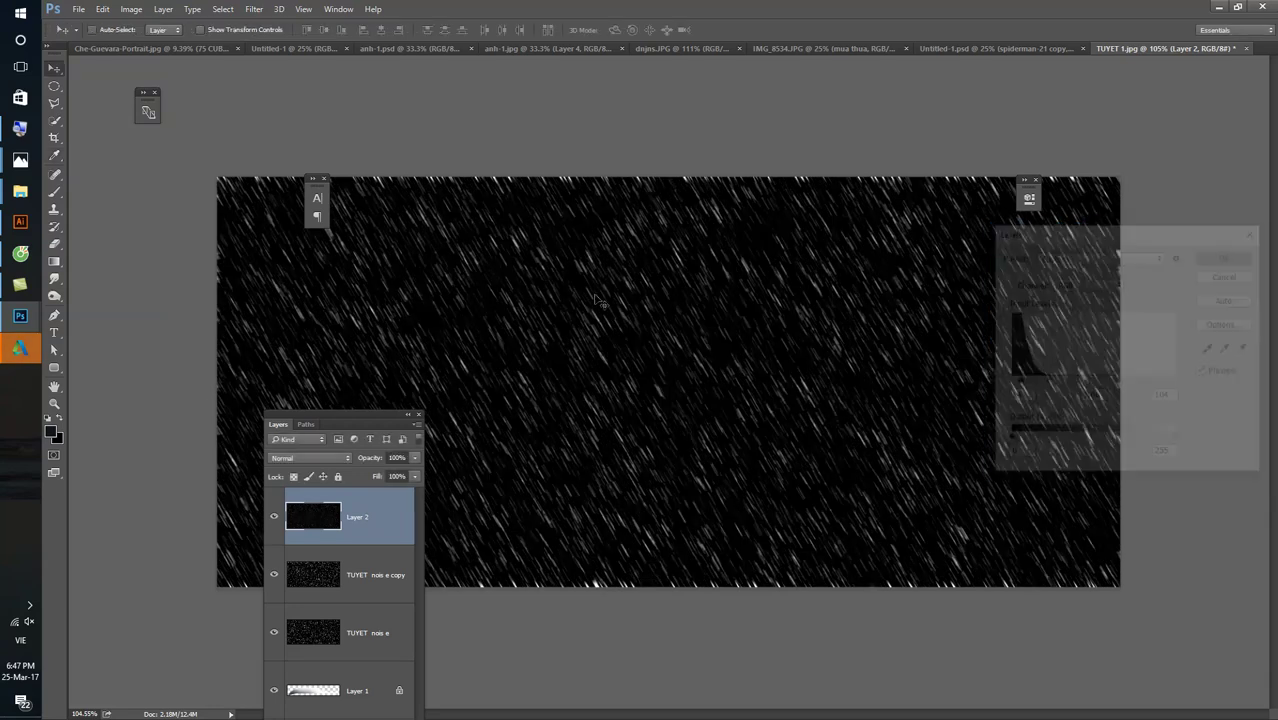
- Hide both TUYET nois e layers and set Layer 2 to Screen blend mode
left_click(274, 575)
left_click(274, 632)
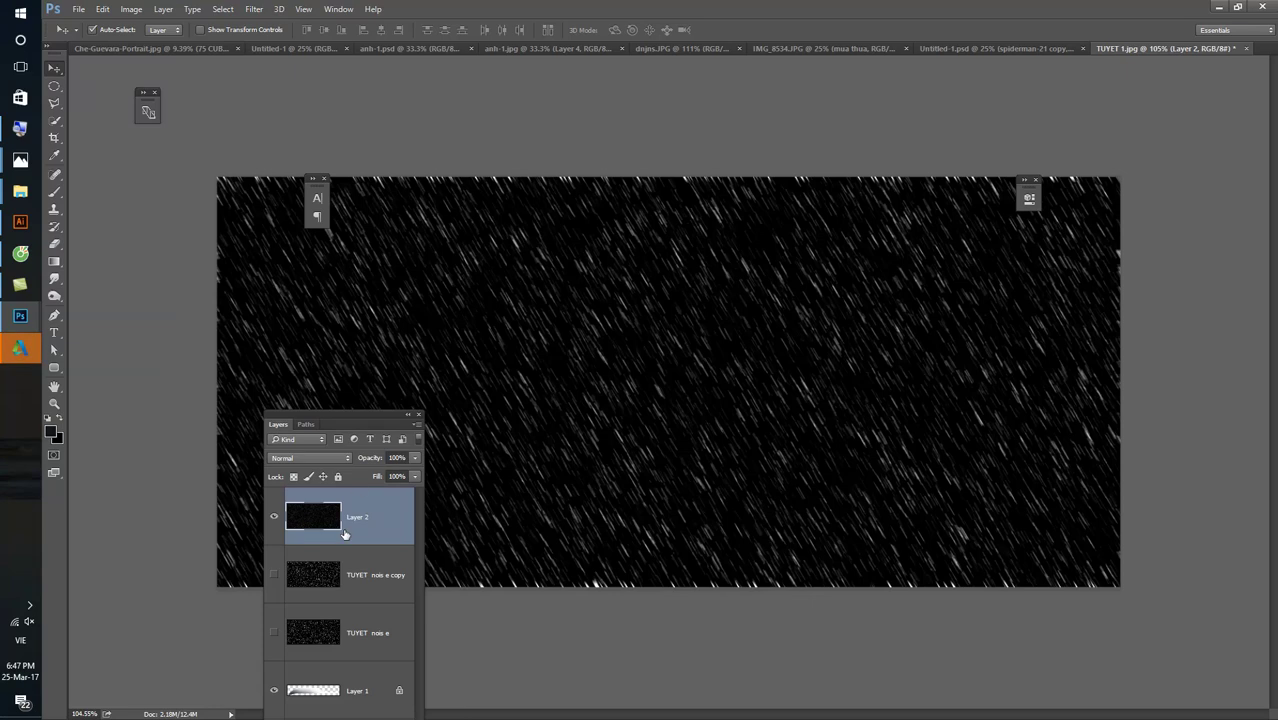
left_click(337, 458)
left_click(311, 289)
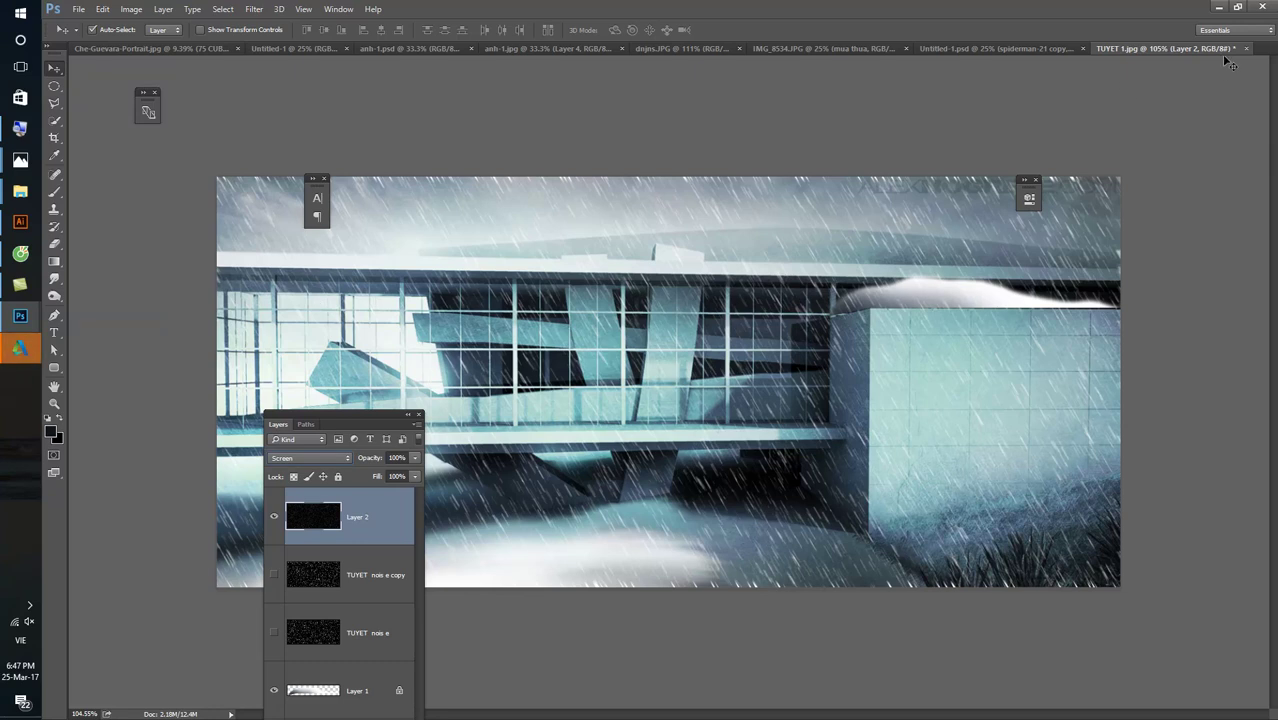
- Go to the THỰC HÀNH > mok up book > Notebook-Mockup folder in File Explorer
left_click(1218, 7)
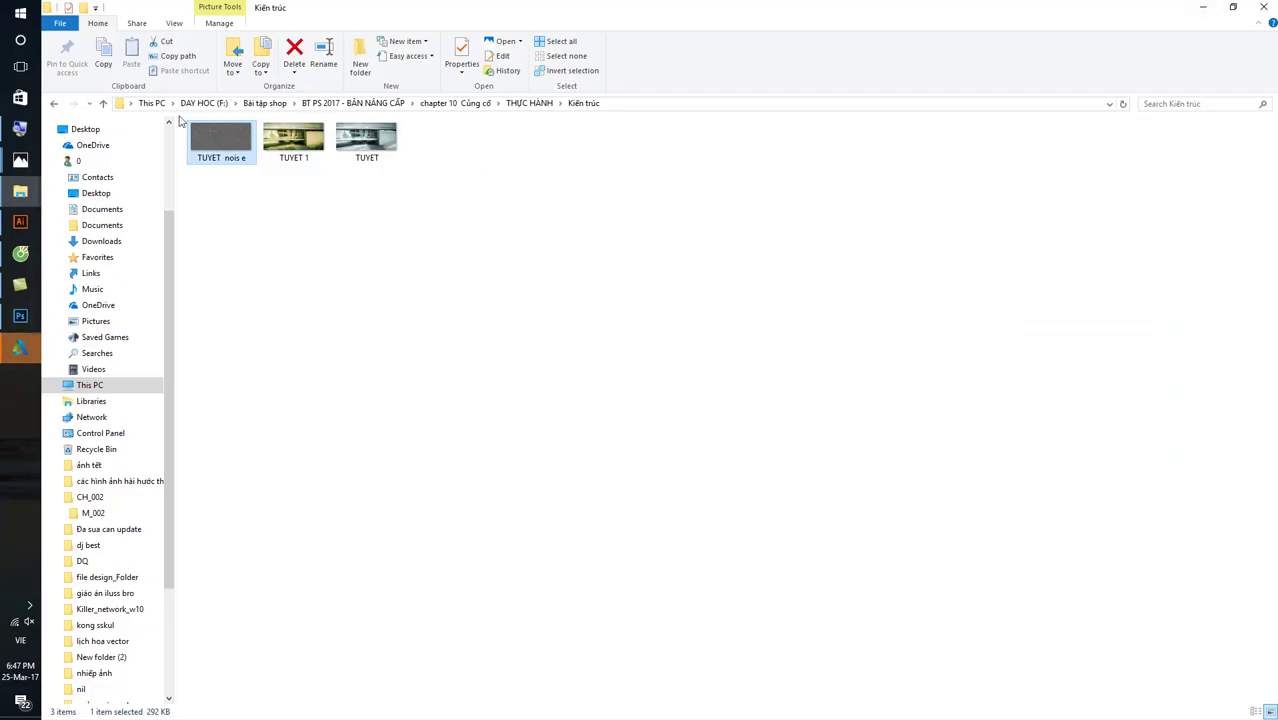
left_click(55, 104)
double_click(200, 156)
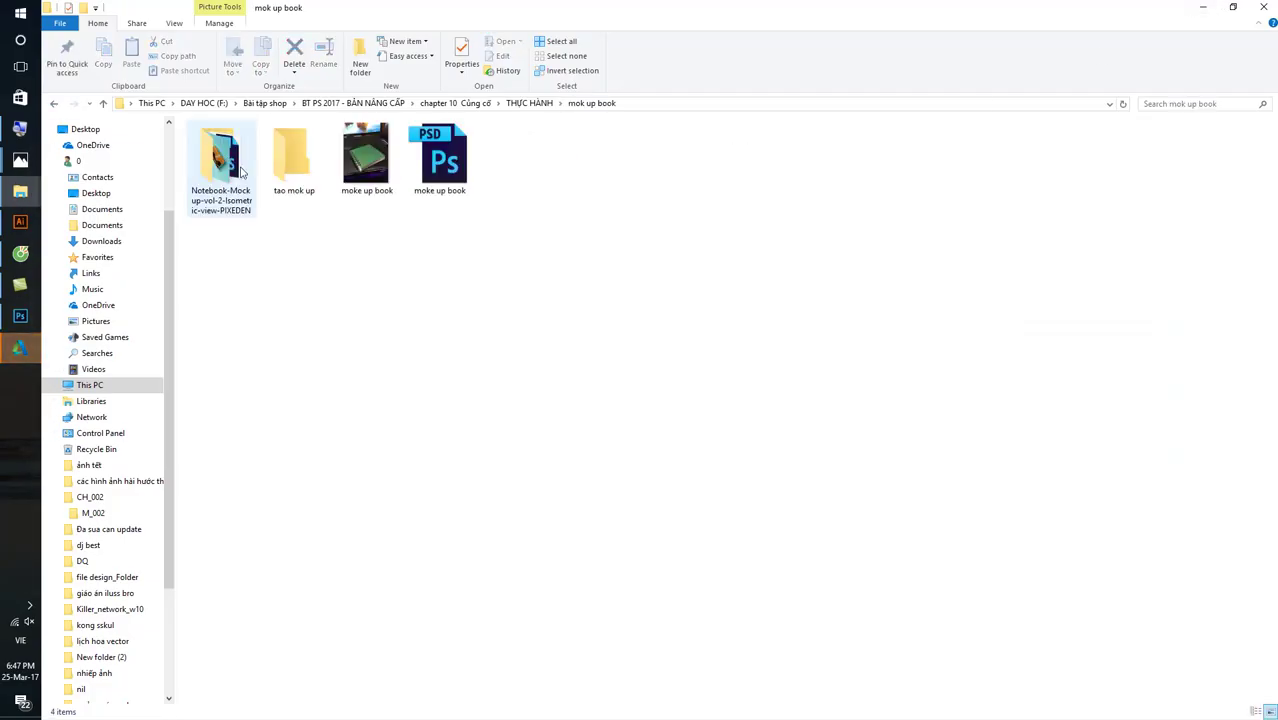
double_click(220, 158)
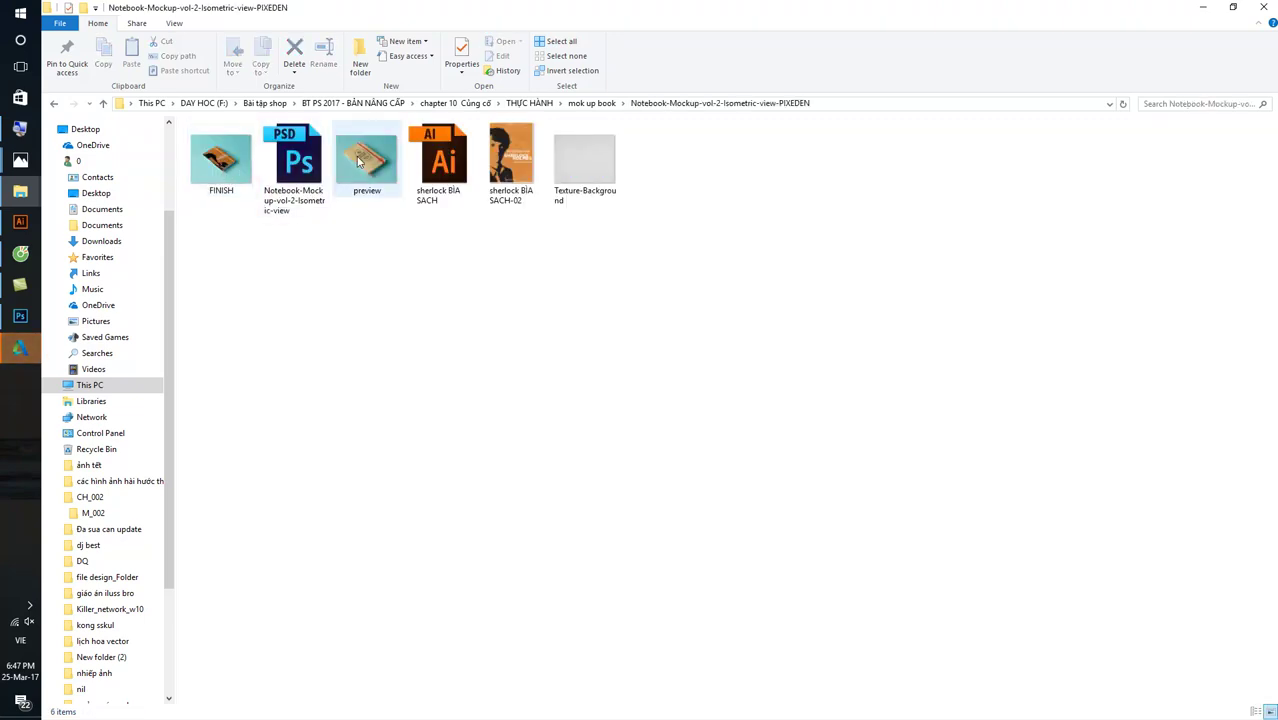
- Preview the notebook image in Photos, then open Notebook-Mockup-vol-2-Isometric-view.psd in Photoshop
double_click(367, 158)
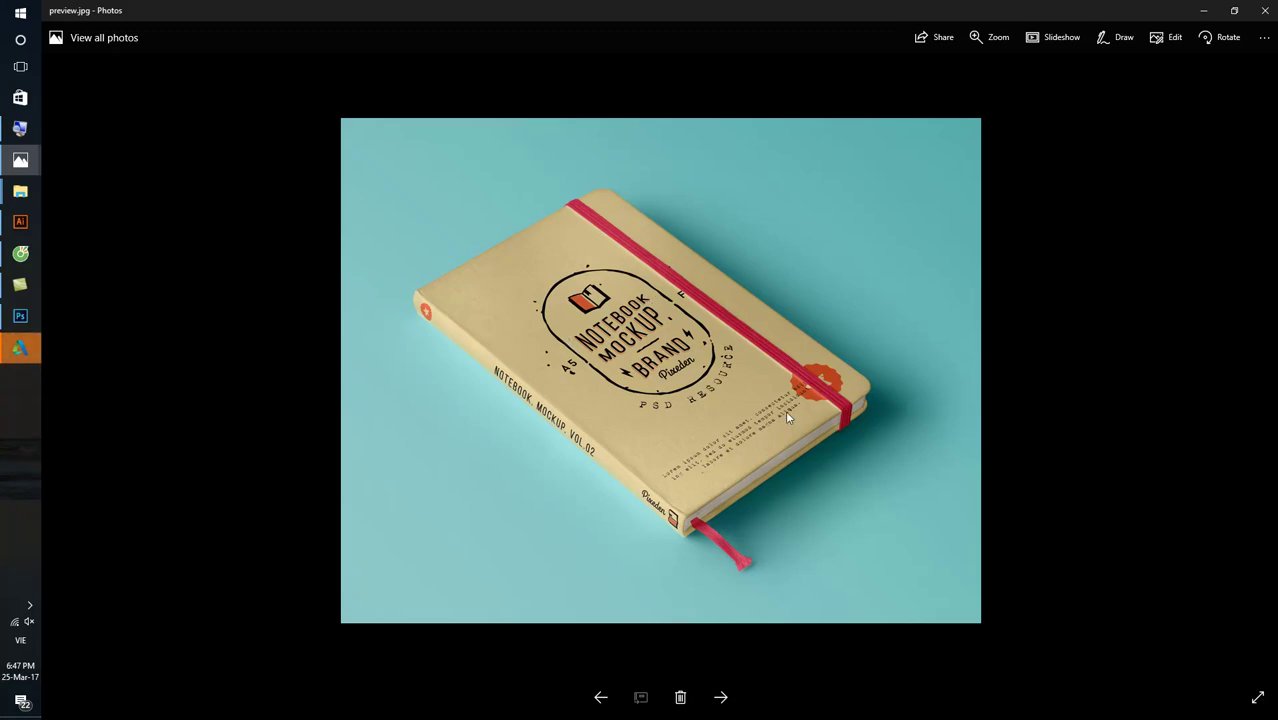
left_click(1264, 10)
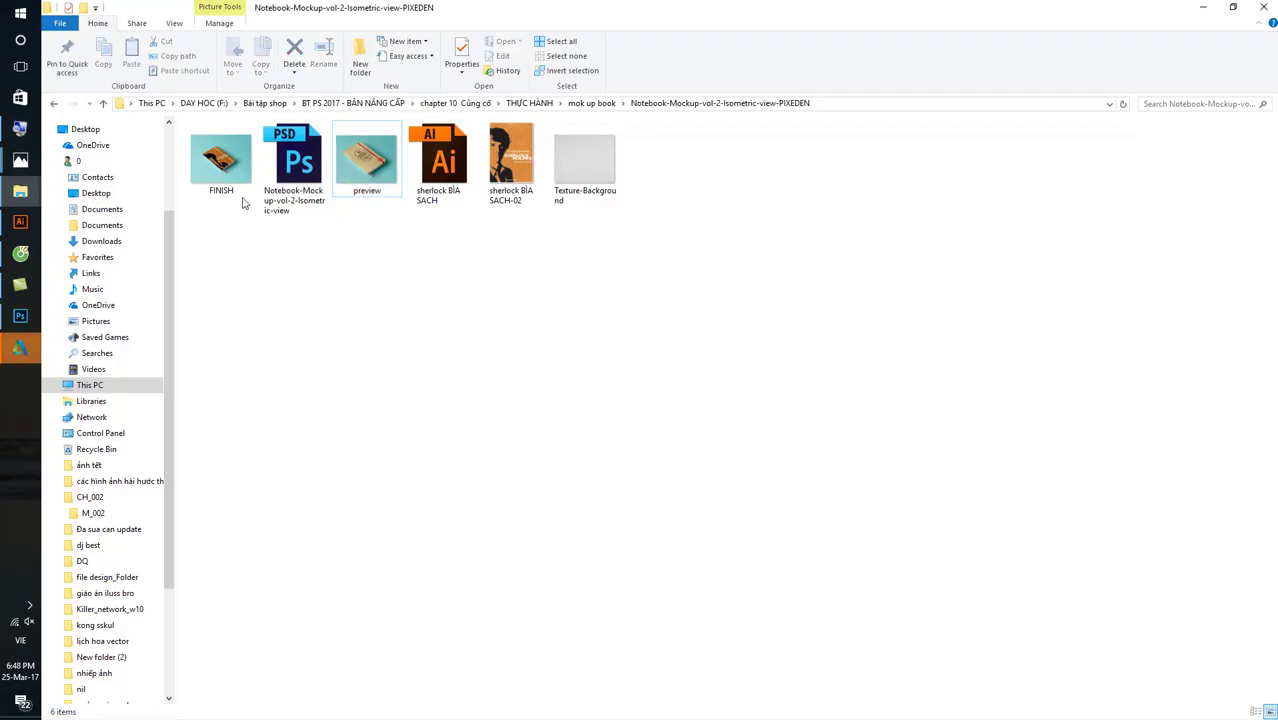
left_click(240, 195)
double_click(293, 160)
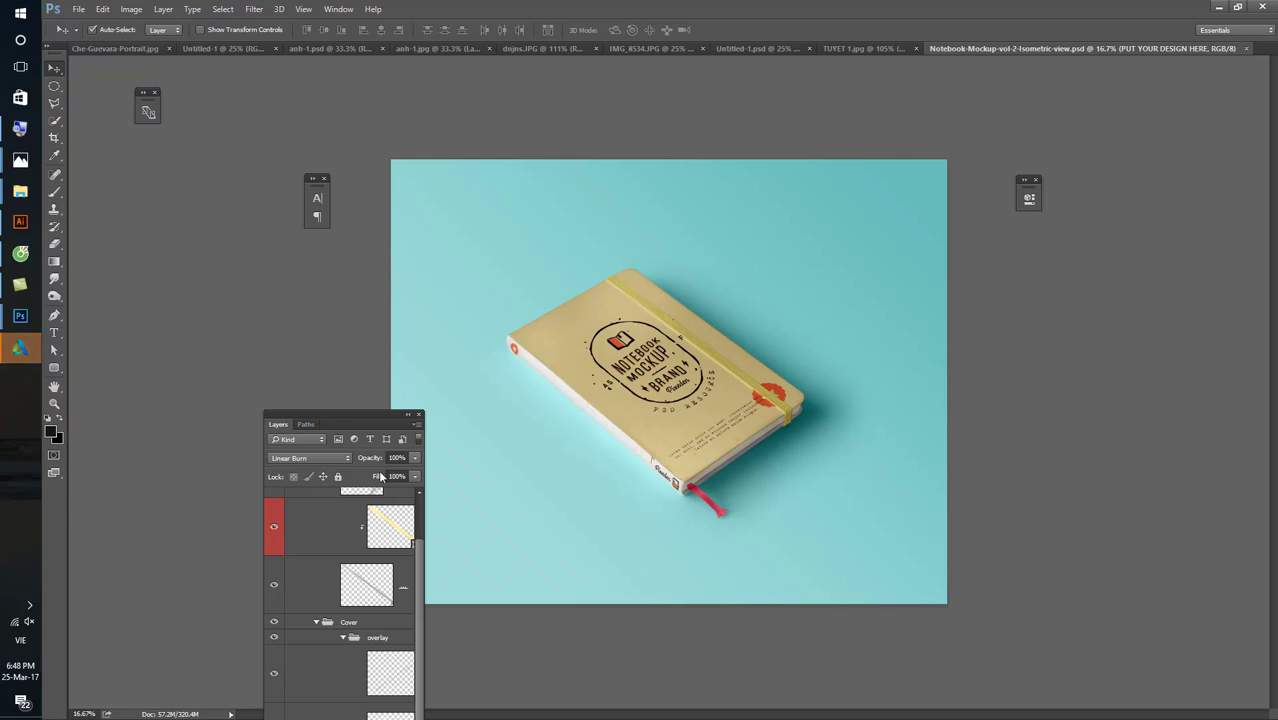
- Hide the Layers panel, set Photoshop aside, and view preview.jpg full screen in Photos
scroll(368, 423, "down", 1)
left_click_drag(368, 423, 400, 233)
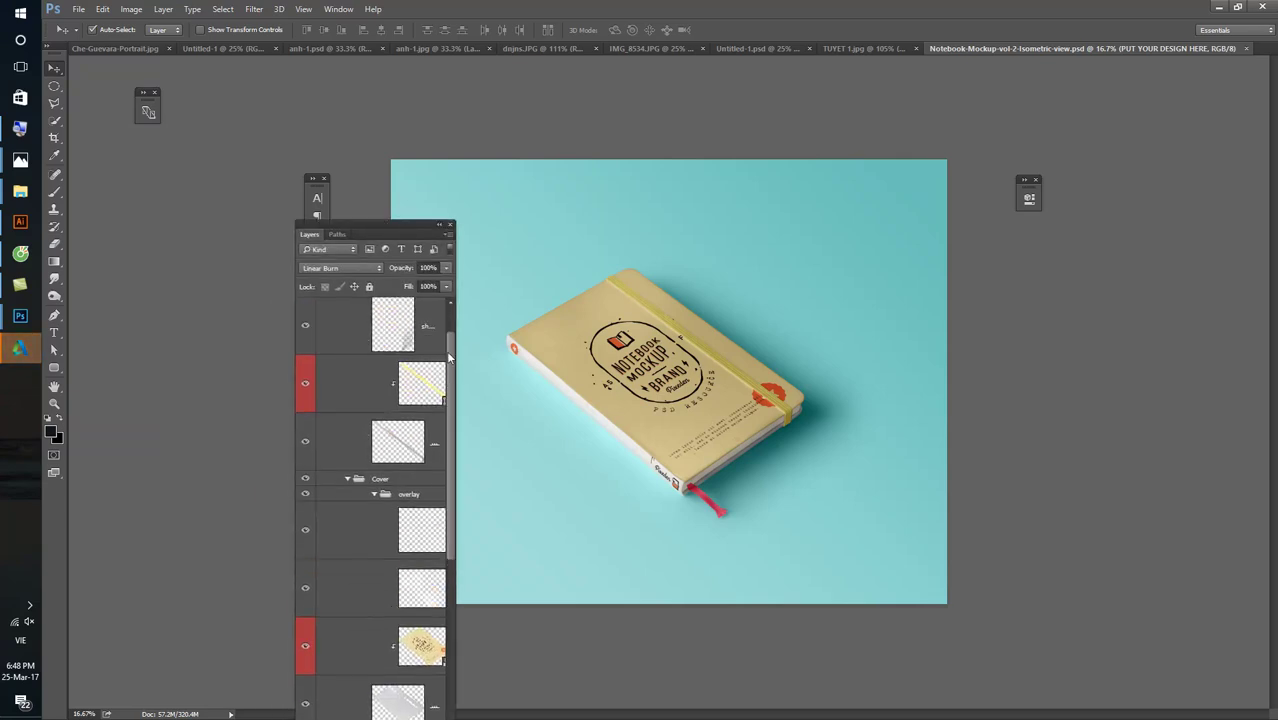
mouse_move(449, 400)
left_mouse_down()
mouse_move(455, 615)
mouse_move(465, 258)
left_mouse_up()
left_click(451, 229)
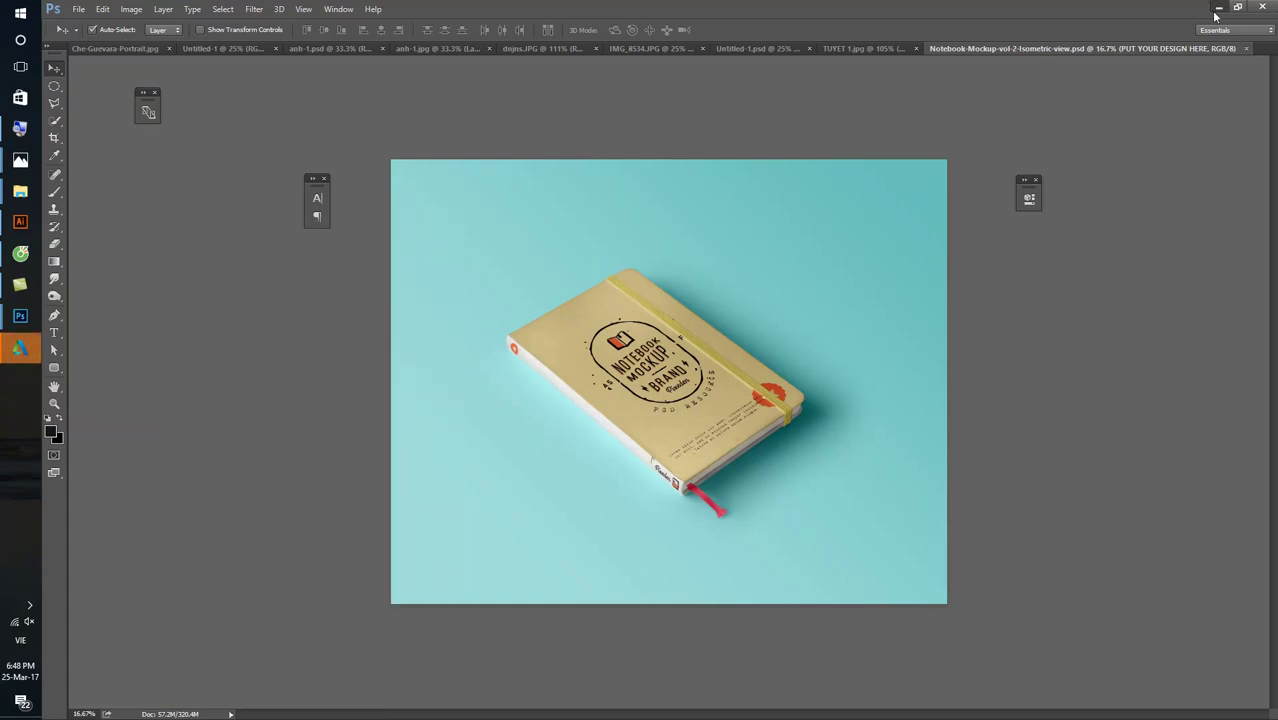
left_click(1218, 7)
double_click(356, 156)
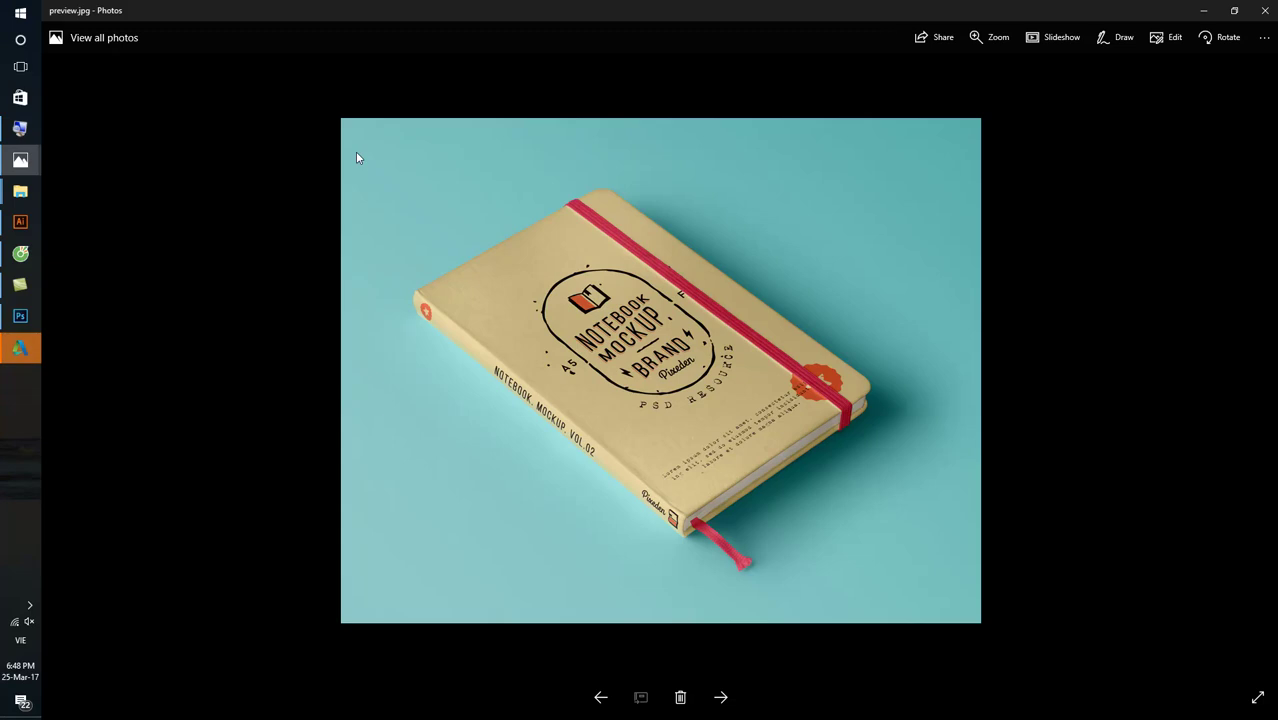
- View the Sherlock cover artwork and FINISH.jpg, then return to the mockup PSD in Photoshop
double_click(511, 160)
left_click(1262, 10)
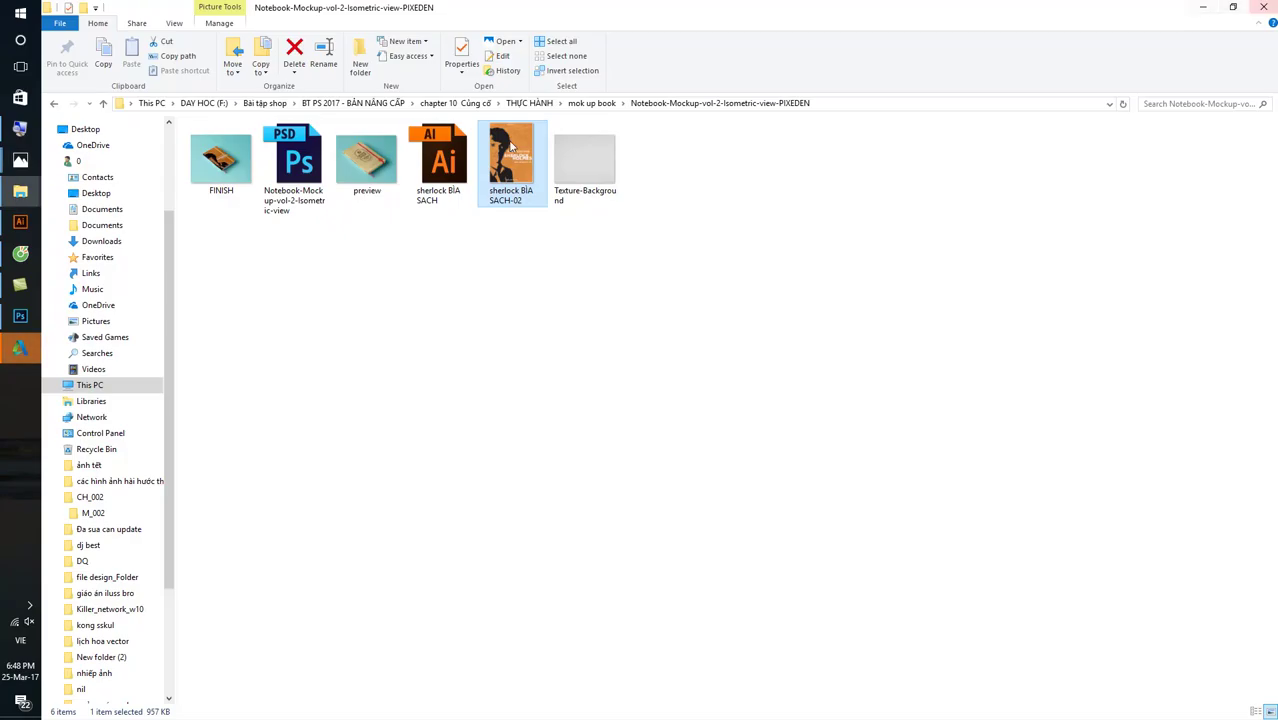
double_click(240, 160)
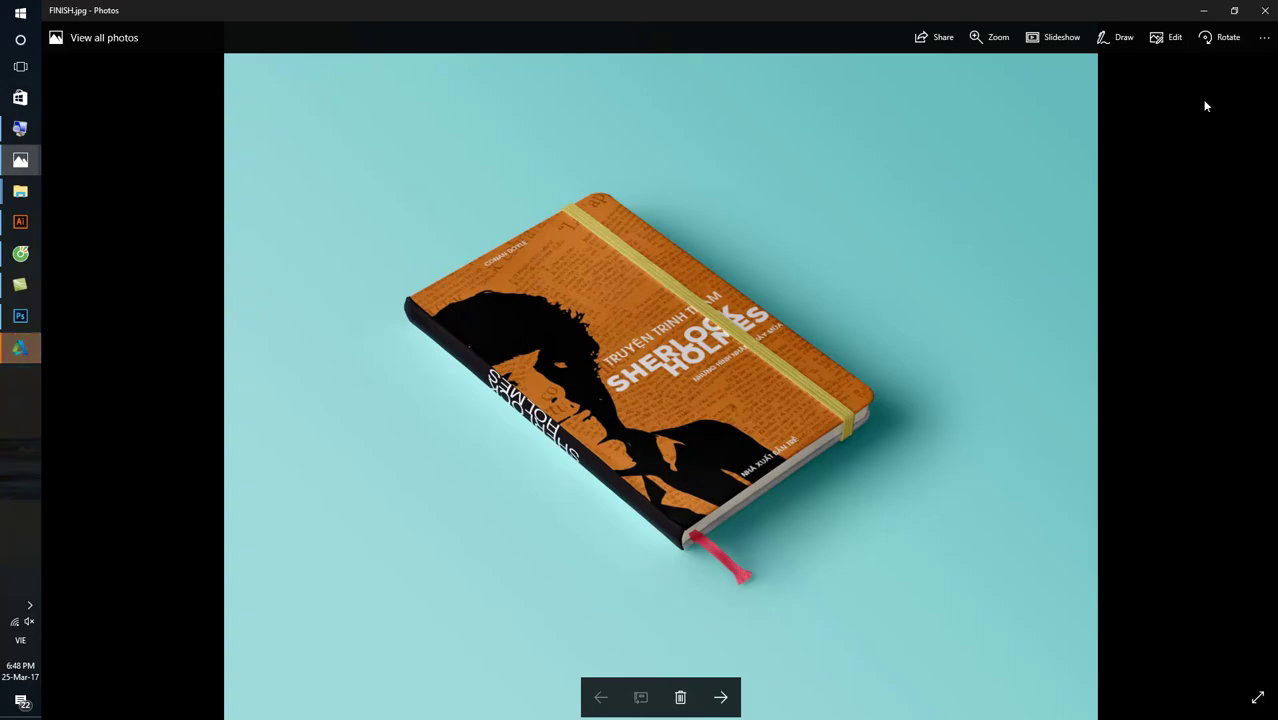
left_click(1264, 10)
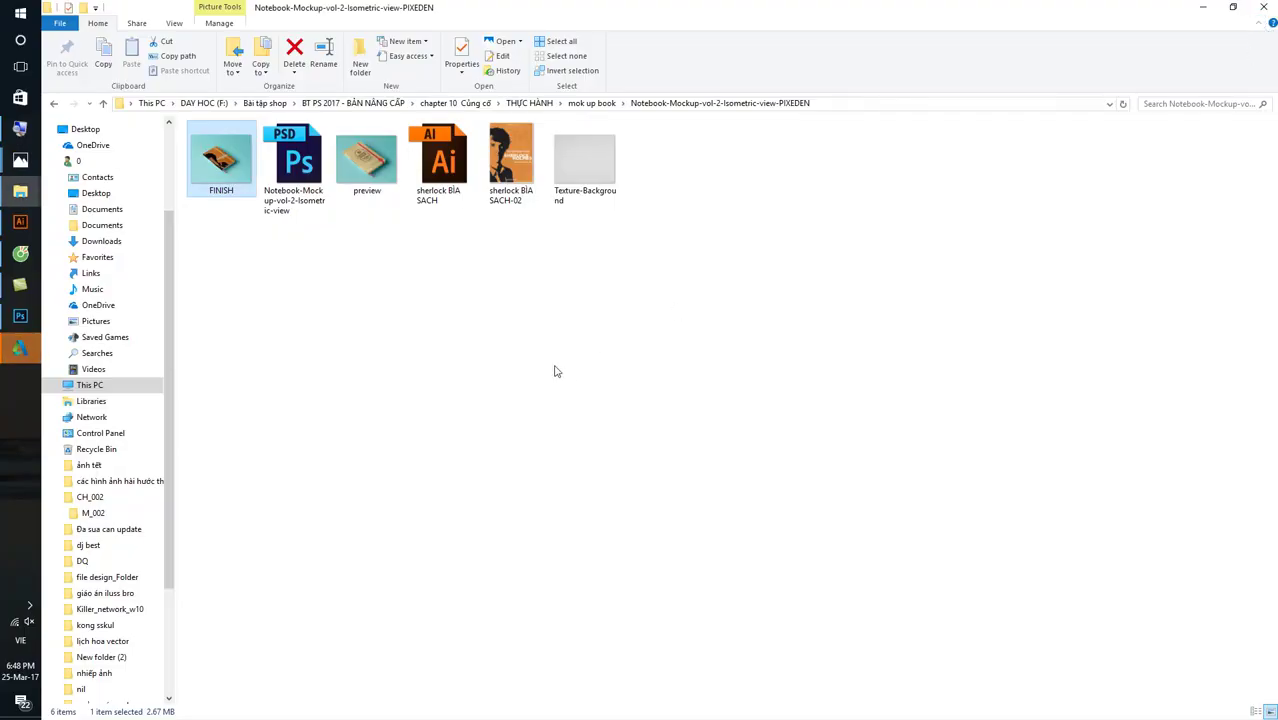
left_click(380, 175)
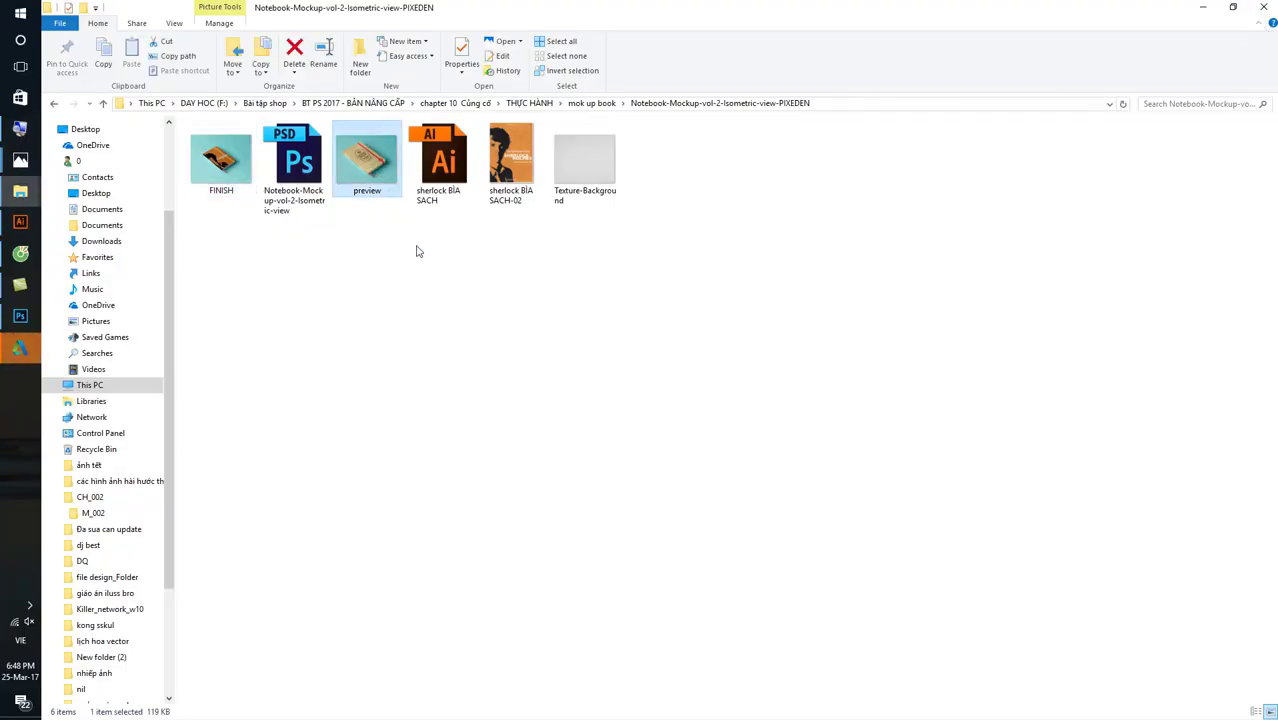
double_click(294, 165)
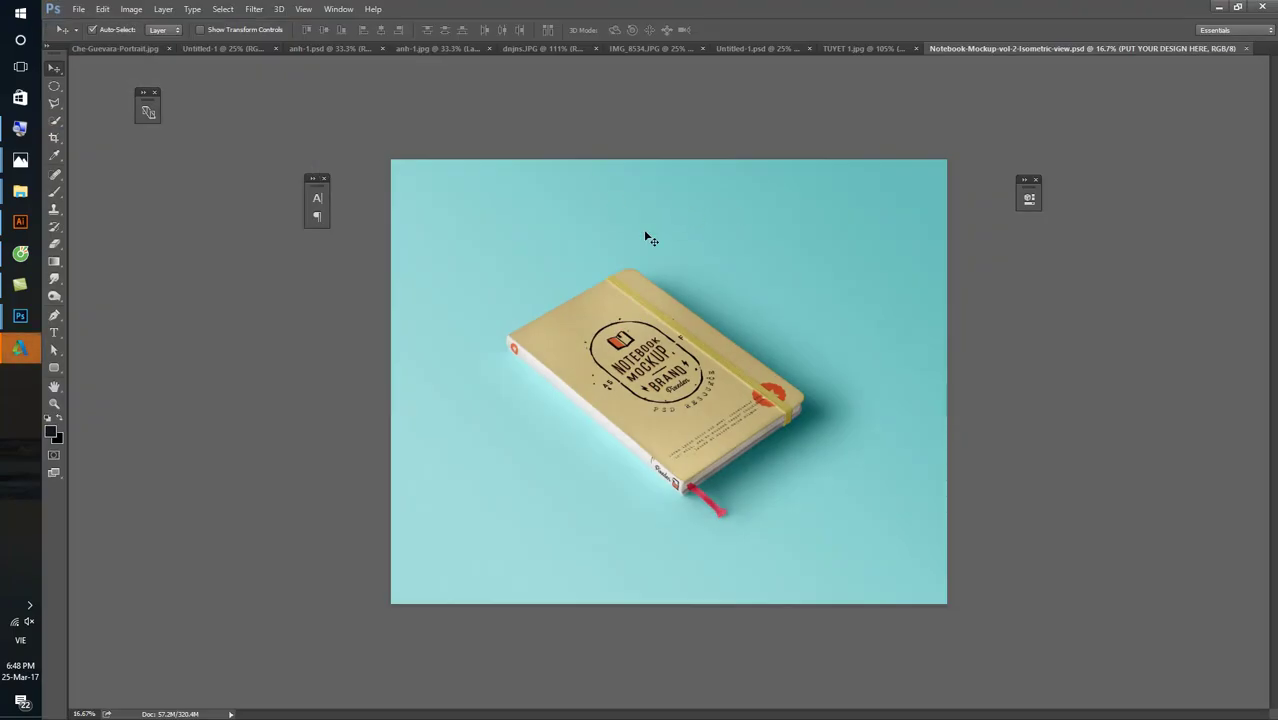
- Dock the Layers panel on the right and open the Cover group's cover design smart object
key("F7")
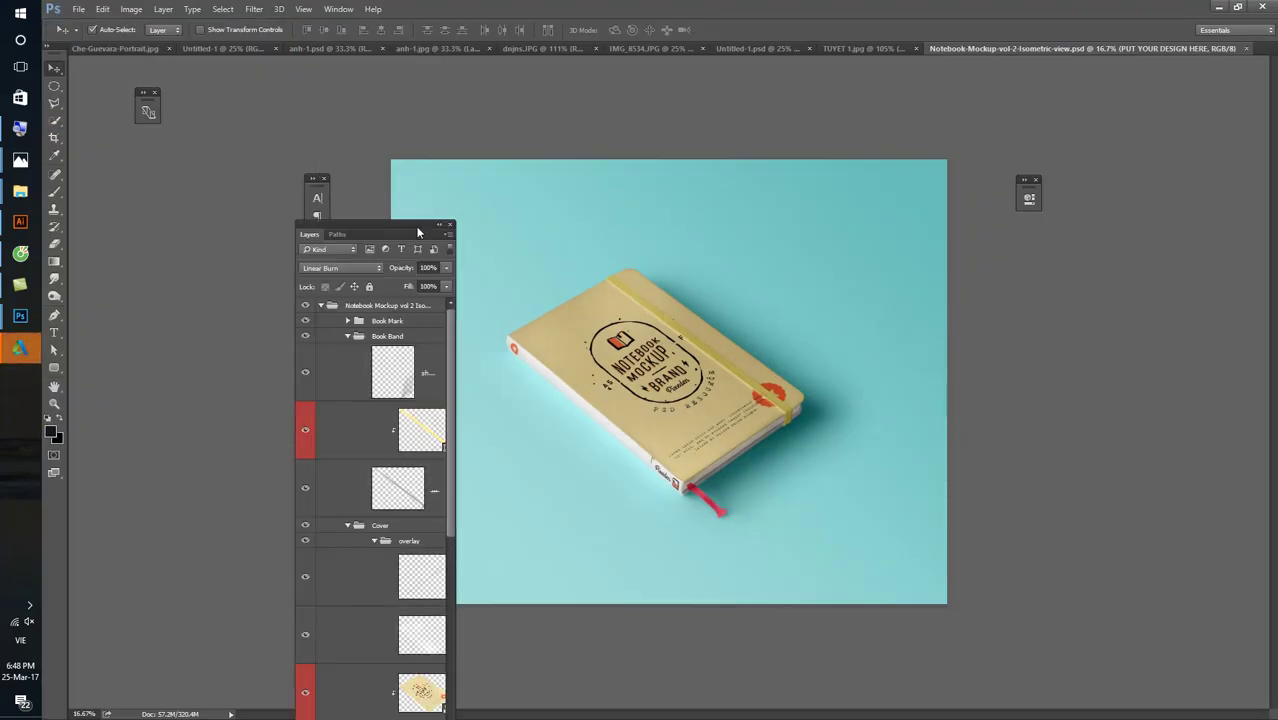
left_click_drag(418, 231, 1019, 111)
left_click_drag(1052, 240, 1050, 276)
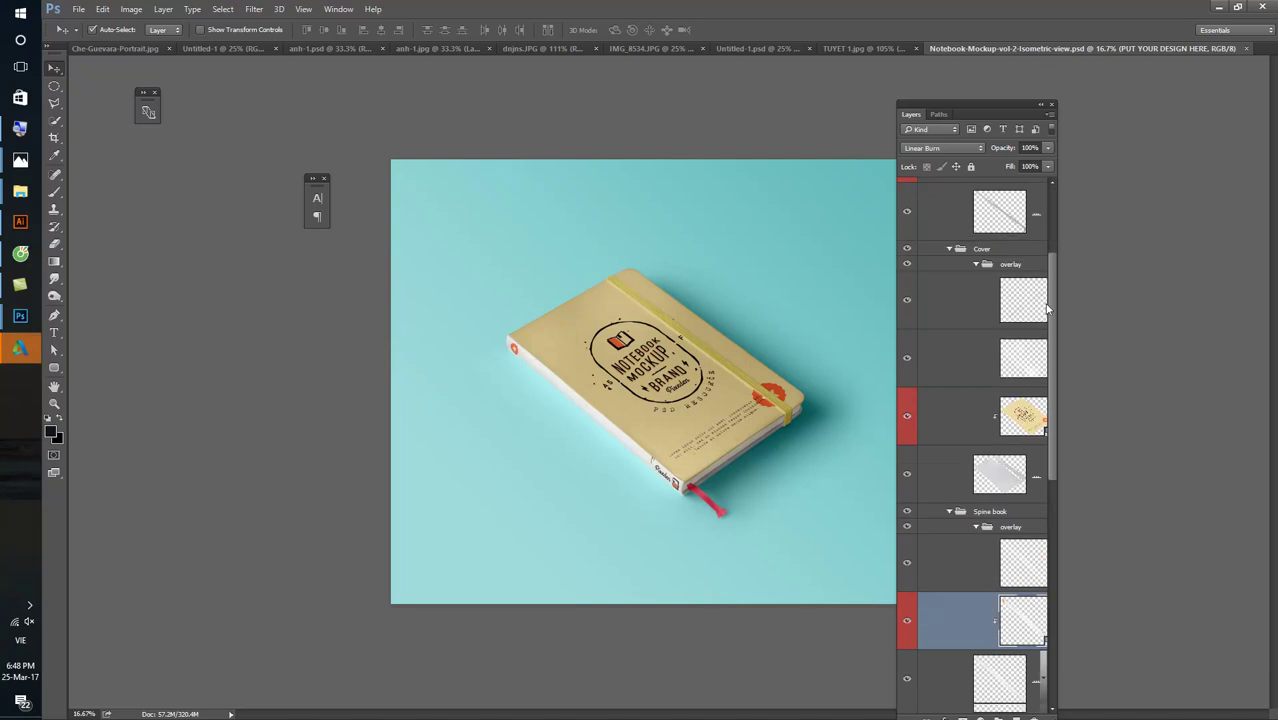
mouse_move(680, 348)
left_mouse_down()
mouse_move(655, 320)
mouse_move(680, 343)
left_mouse_up()
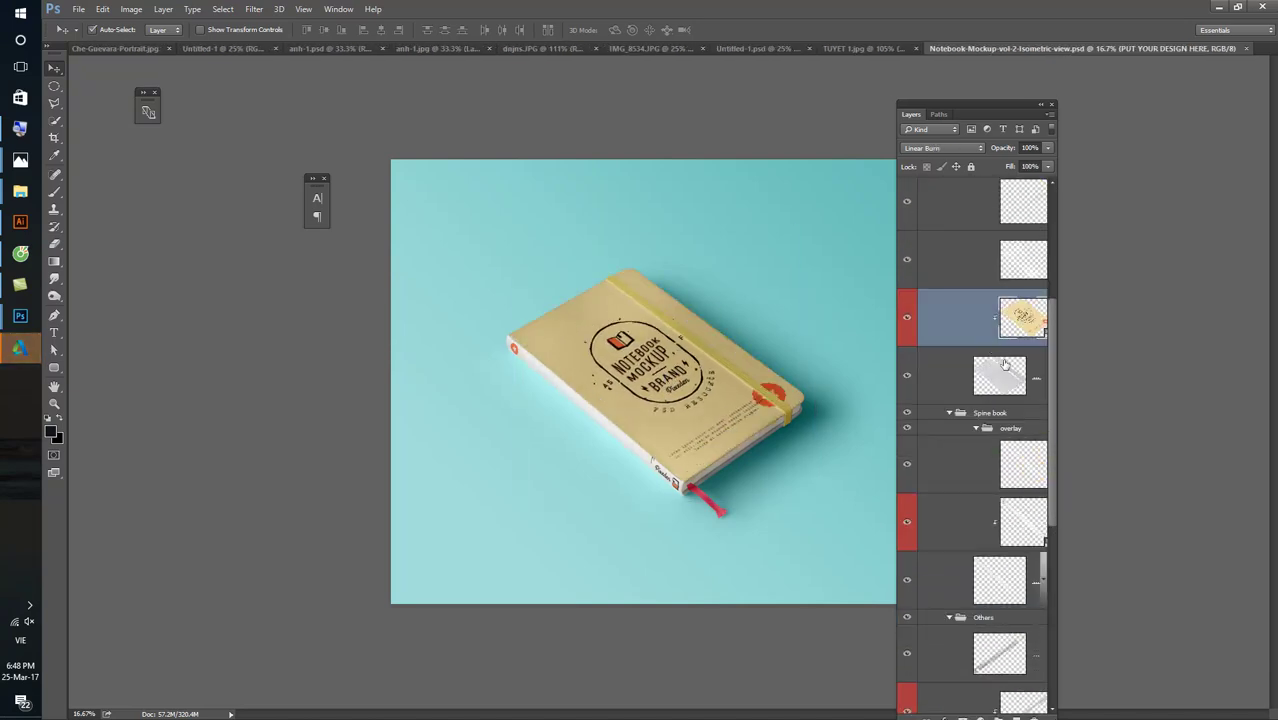
left_click(907, 321)
left_click(907, 321)
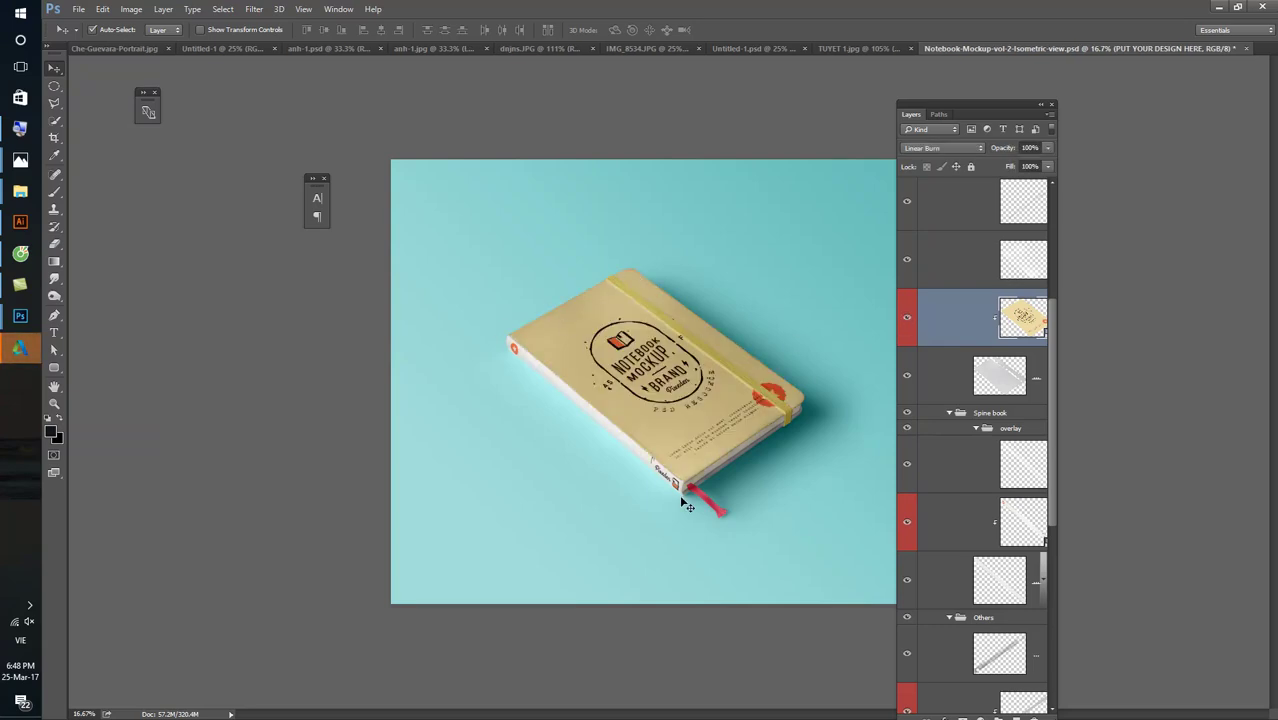
double_click(1022, 316)
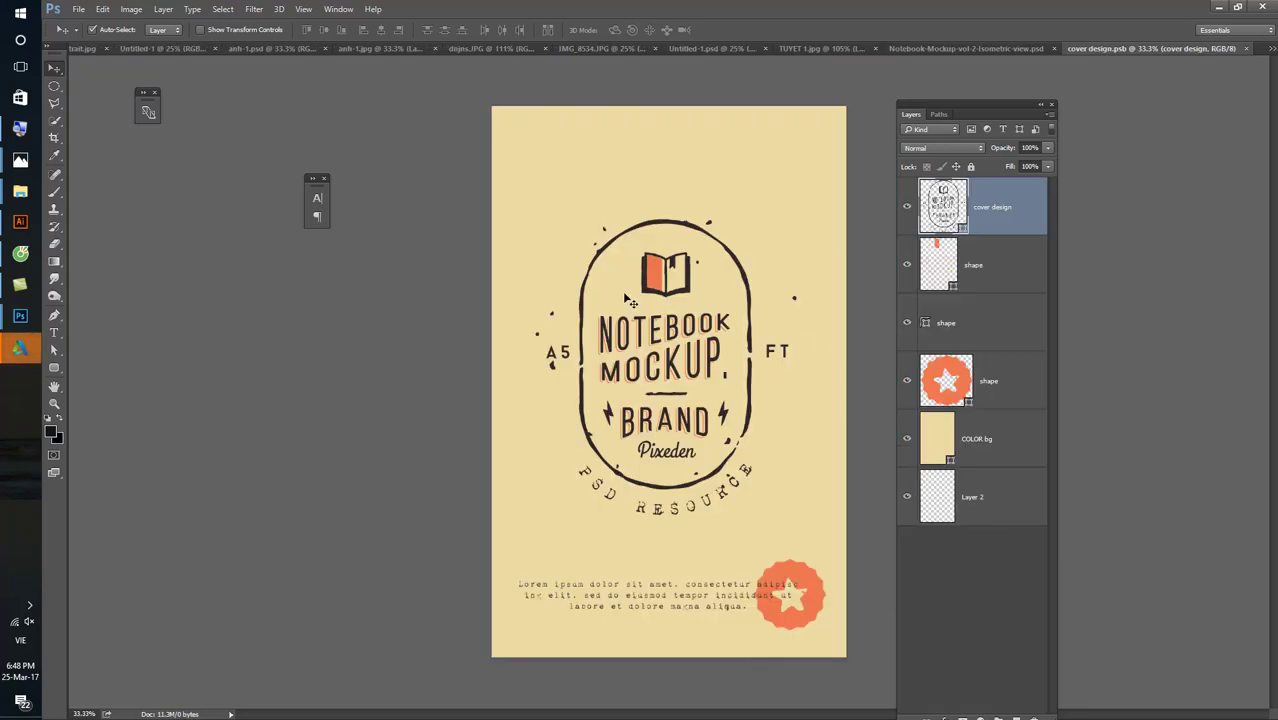
- Dismiss a stray feedback window, reopen the cover design smart object, and show the Notebook-Mockup folder
key("super+f")
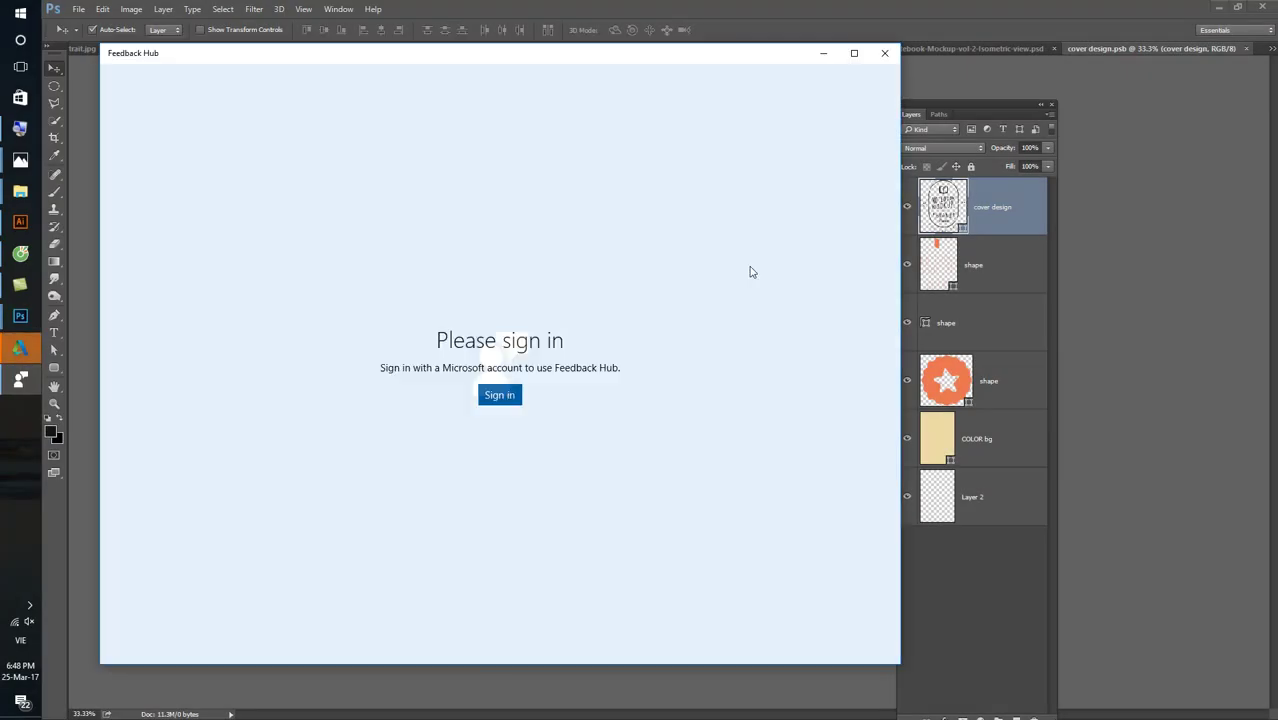
left_click(884, 53)
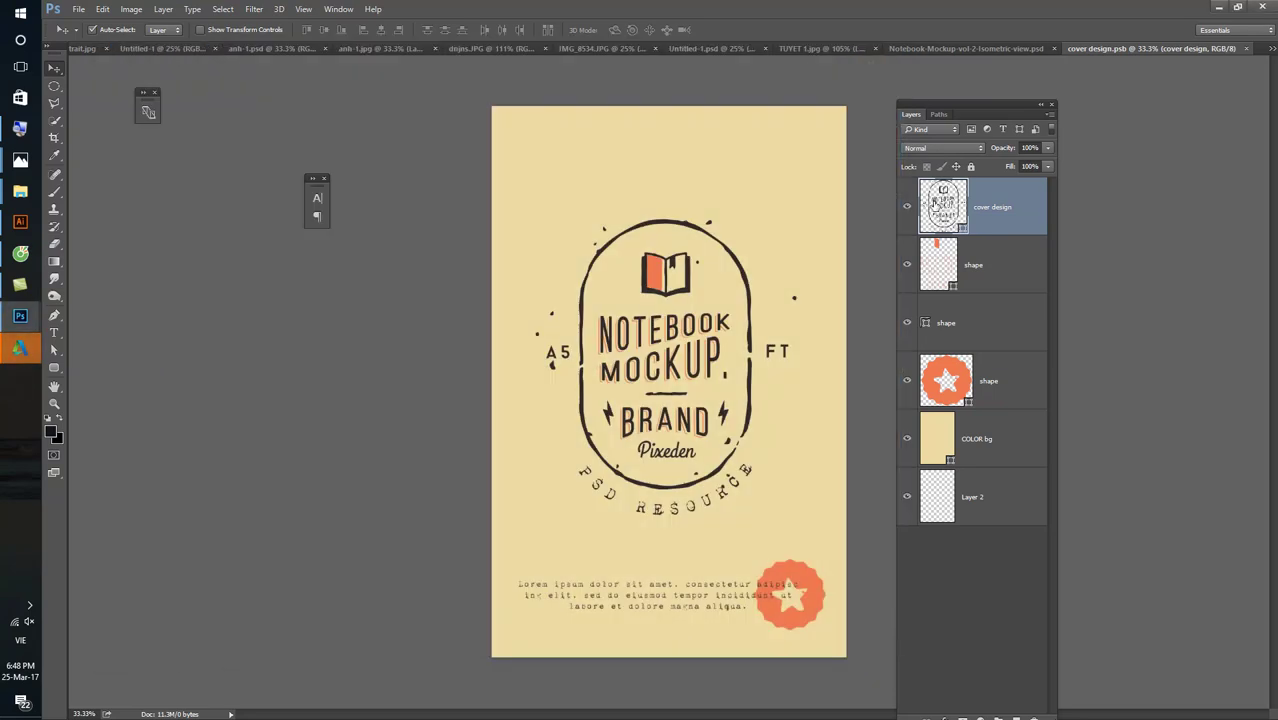
left_click(1244, 49)
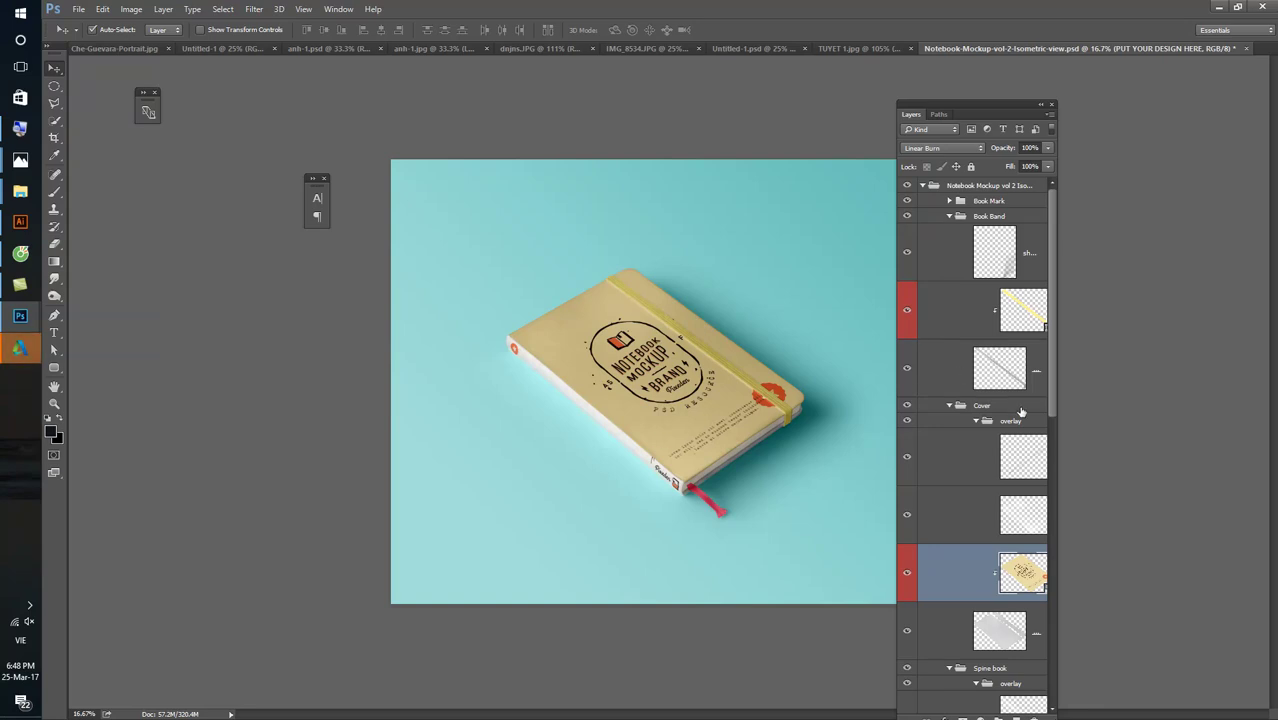
double_click(1024, 572)
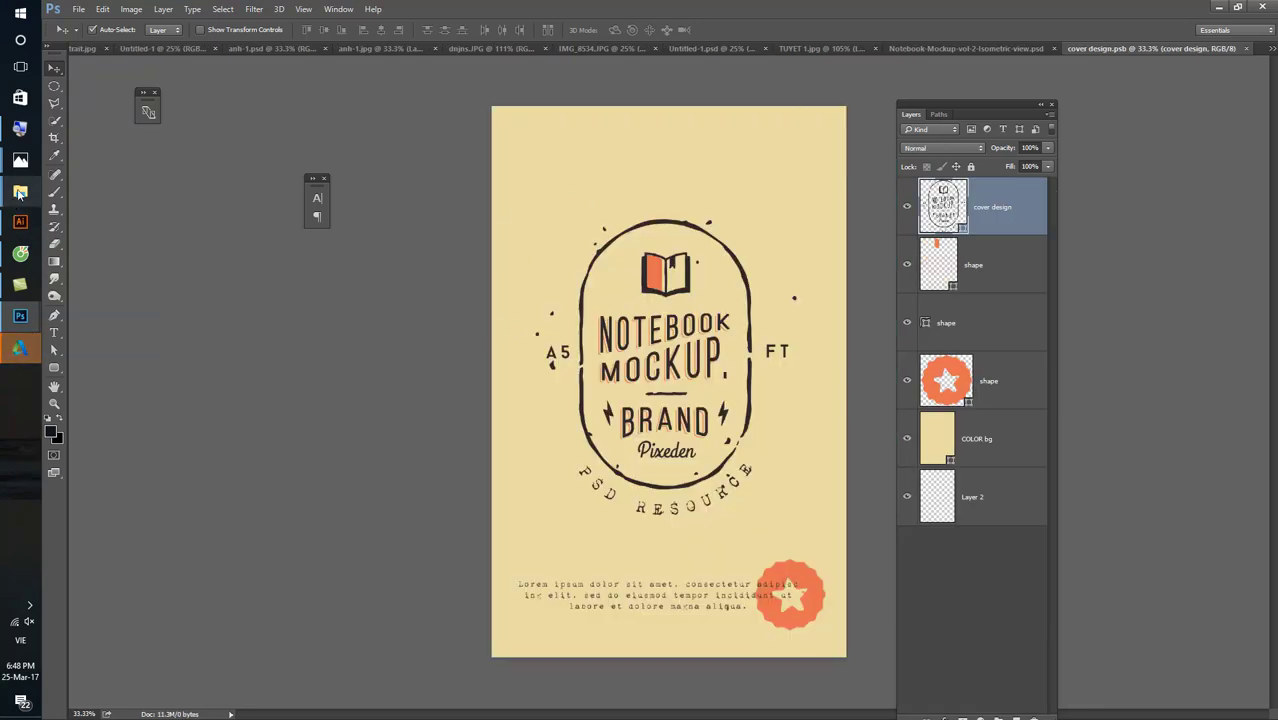
left_click(20, 191)
left_click(78, 642)
- Place the Sherlock cover image into cover design.psb, scale it to fill, and save
mouse_move(511, 160)
left_mouse_down()
mouse_move(30, 318)
mouse_move(112, 287)
mouse_move(662, 421)
left_mouse_up()
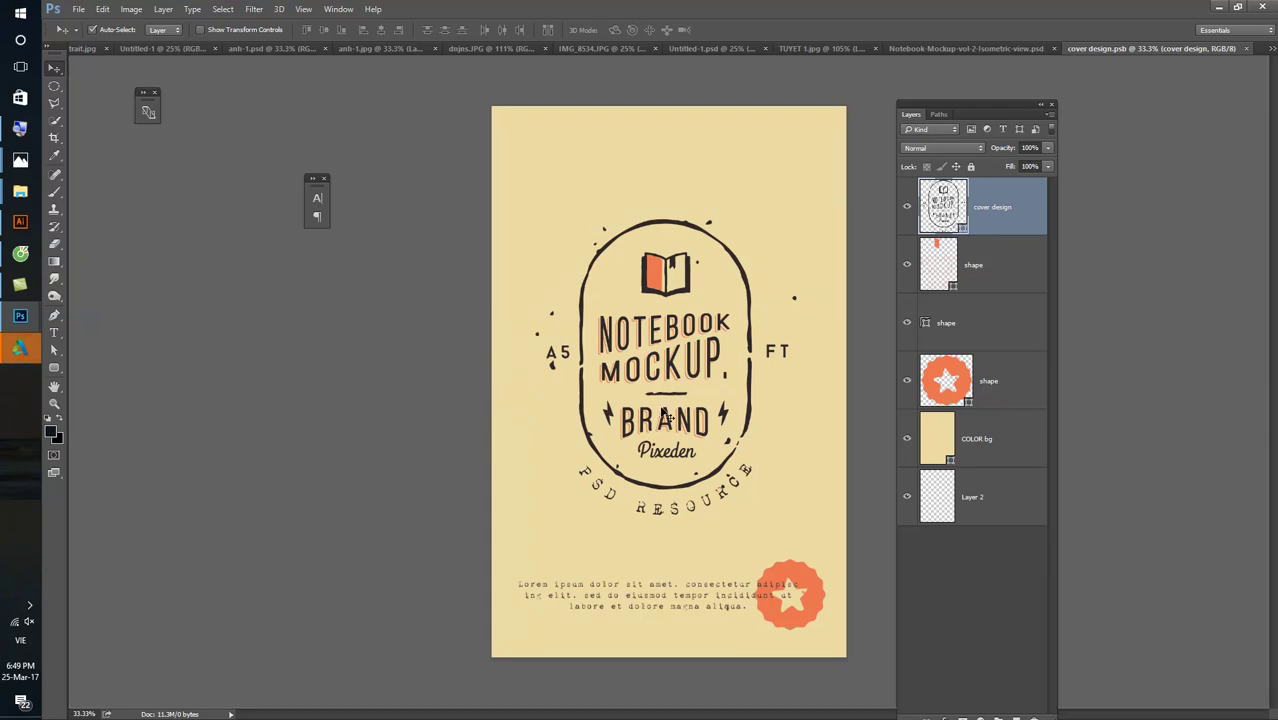
left_click_drag(731, 357, 787, 197)
left_click_drag(838, 143, 873, 97)
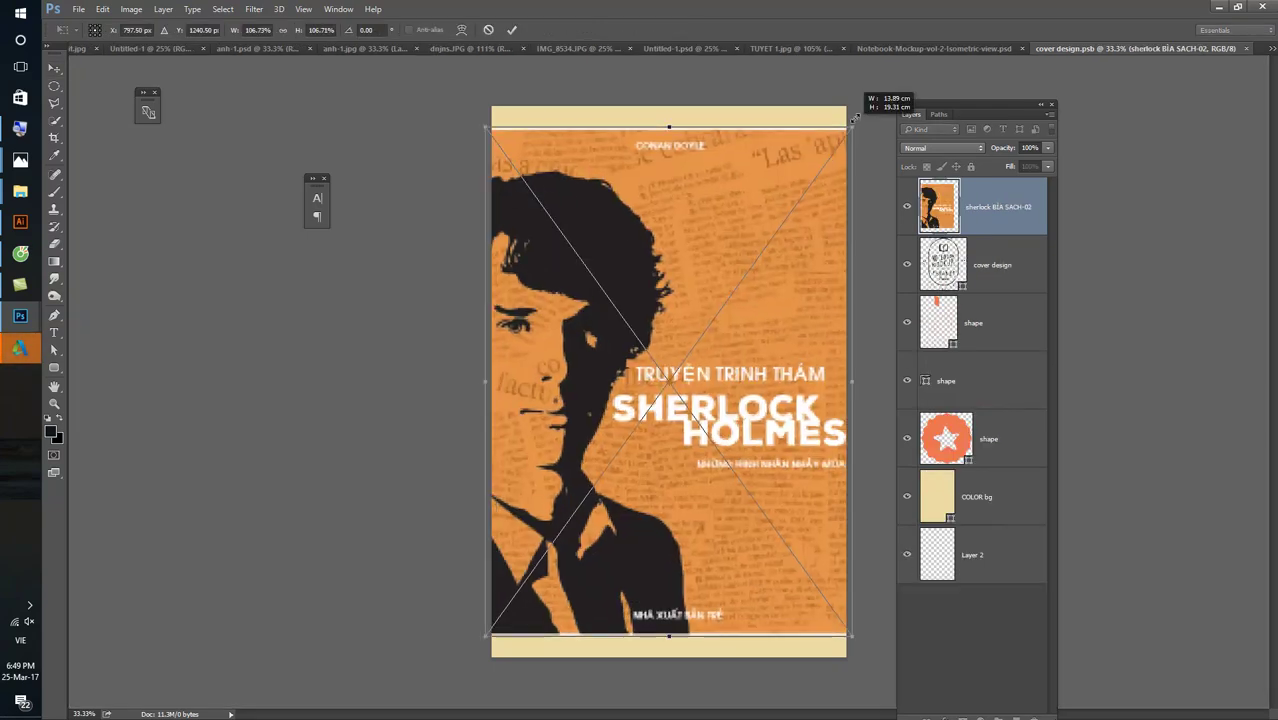
left_click_drag(798, 164, 822, 156)
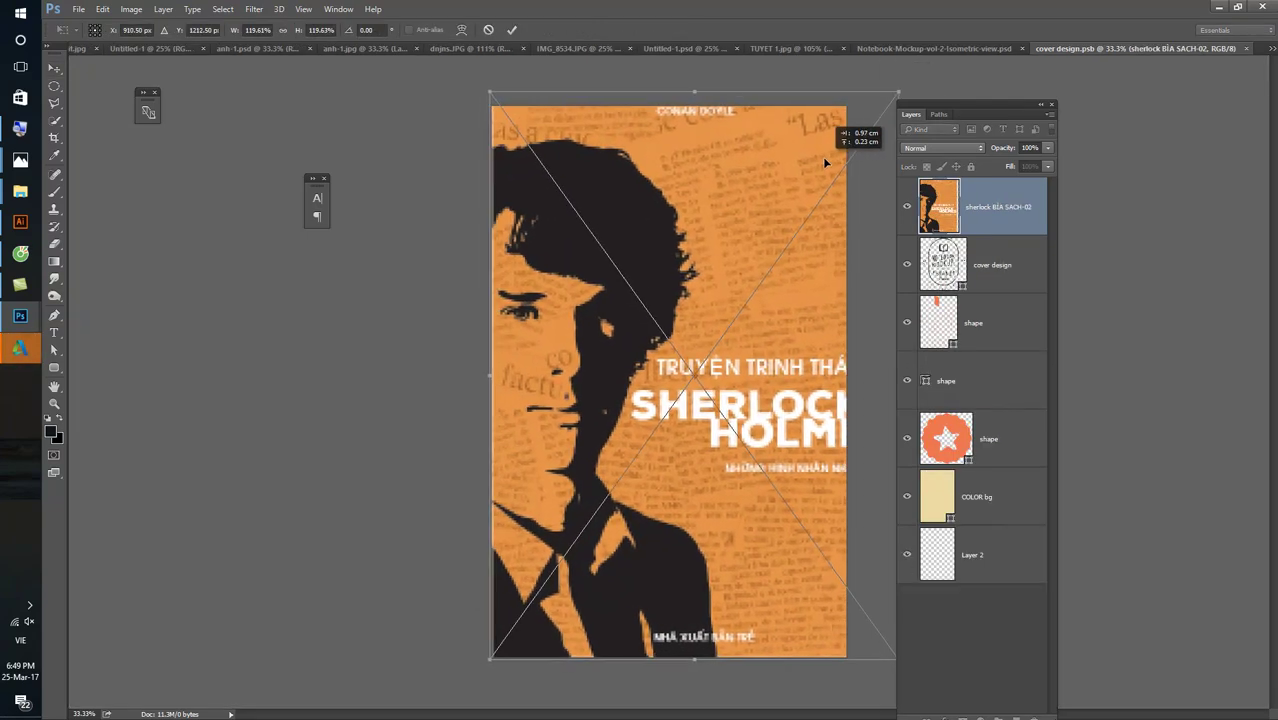
key("Return")
key("ctrl+w")
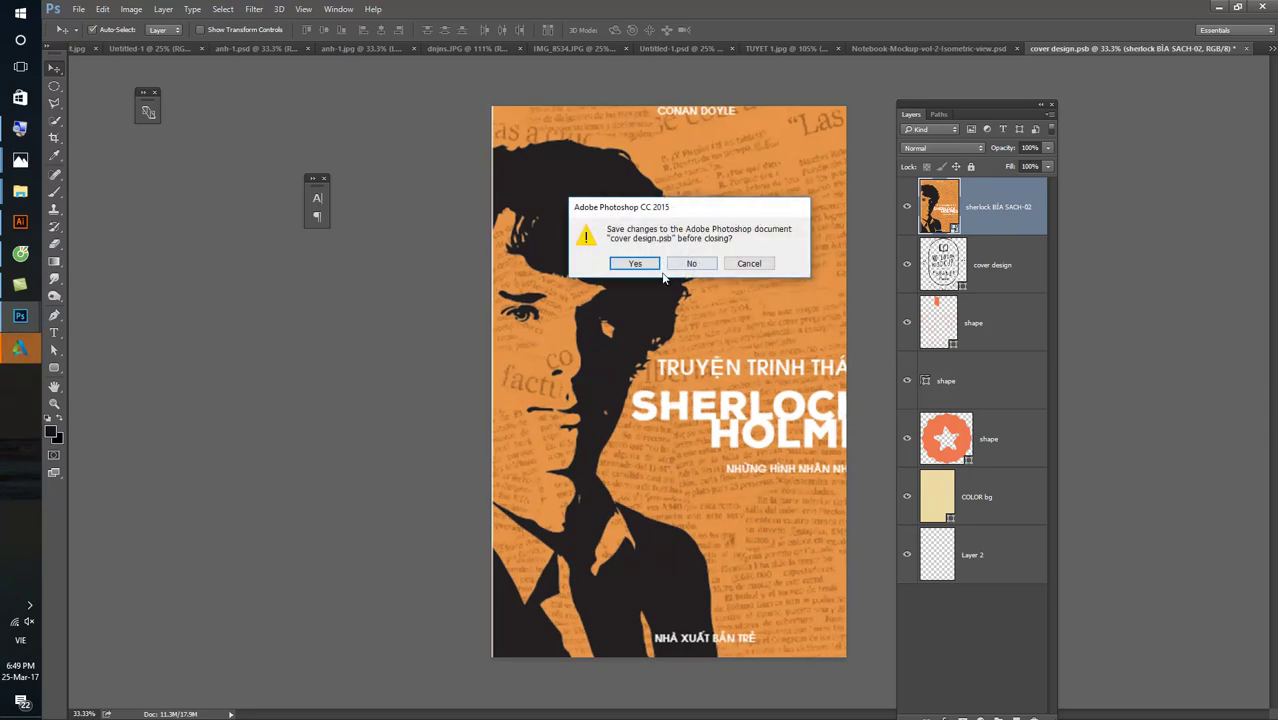
left_click(636, 268)
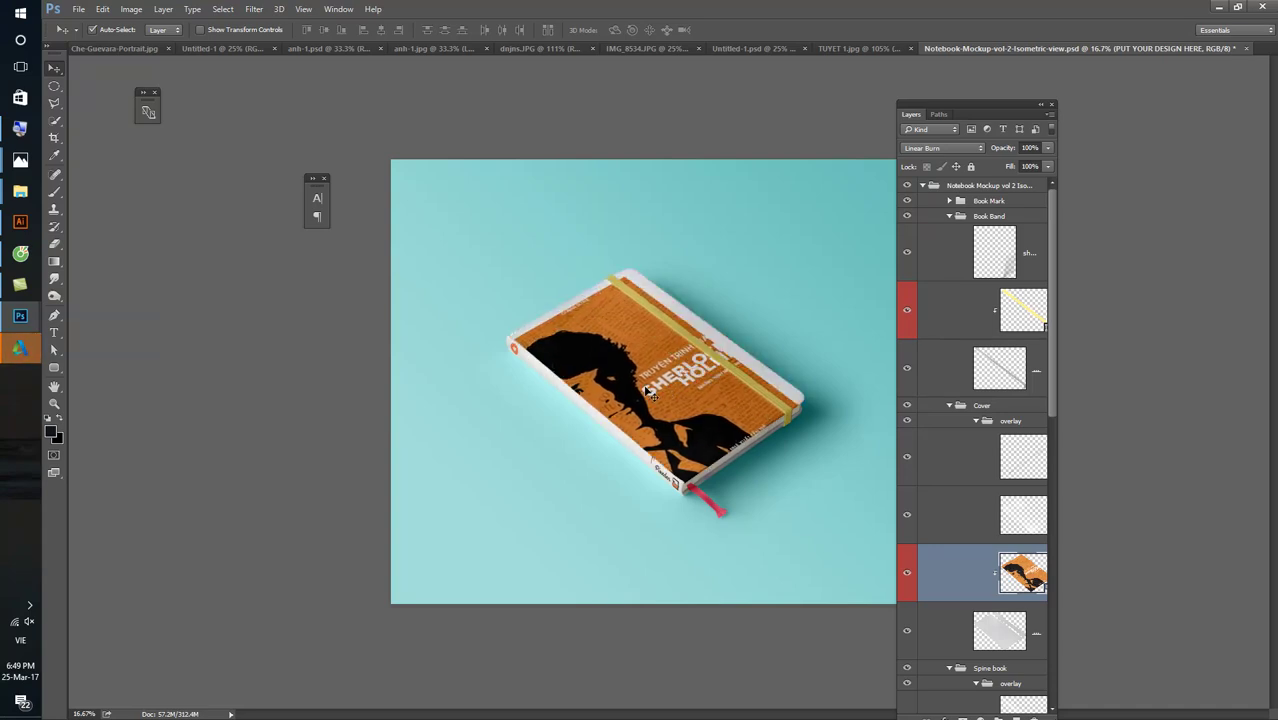
- Replace the Sherlock layer with a new layer holding a black rectangle over the cover
key("Delete")
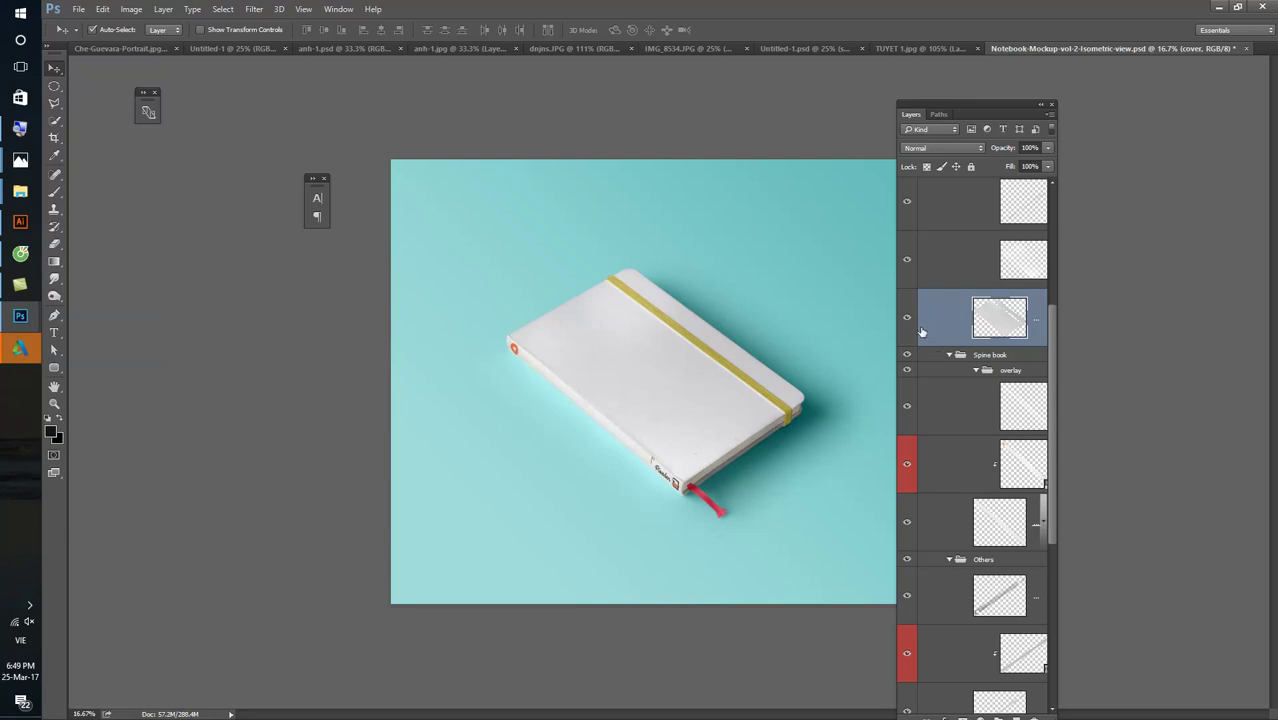
key("ctrl+shift+n")
key("Return")
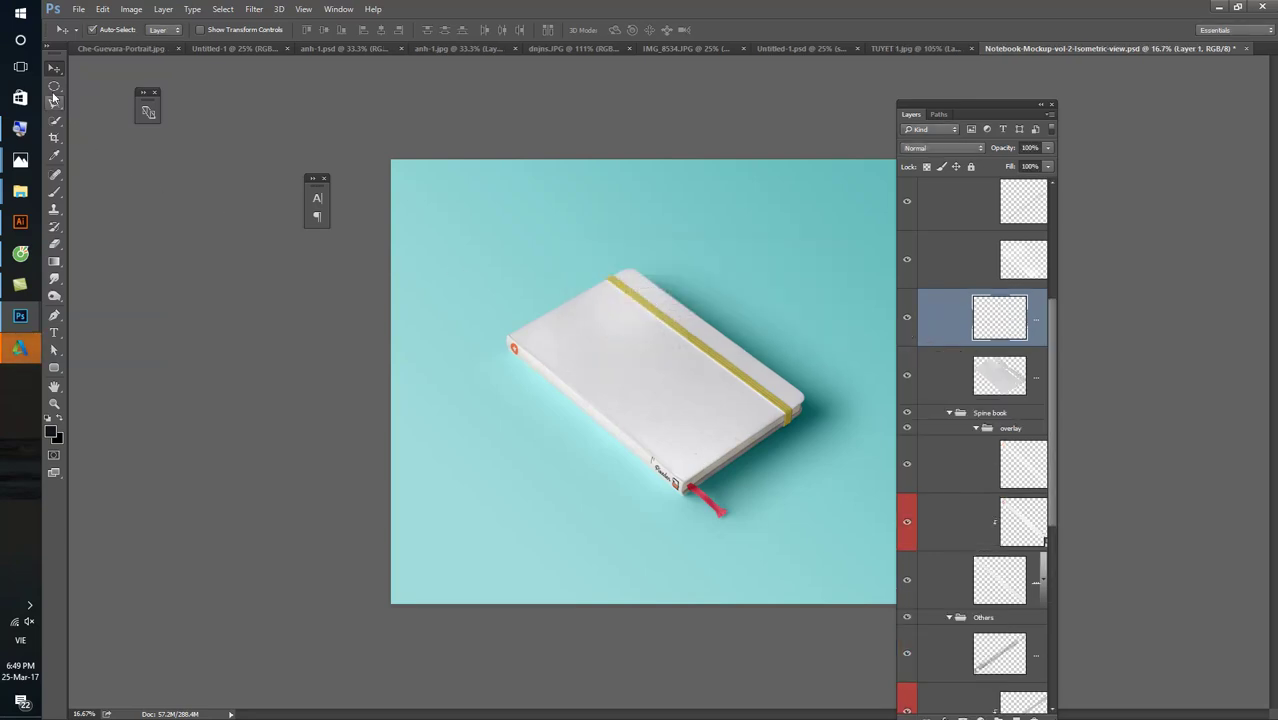
right_click(54, 86)
left_click(111, 89)
left_click_drag(515, 290, 676, 523)
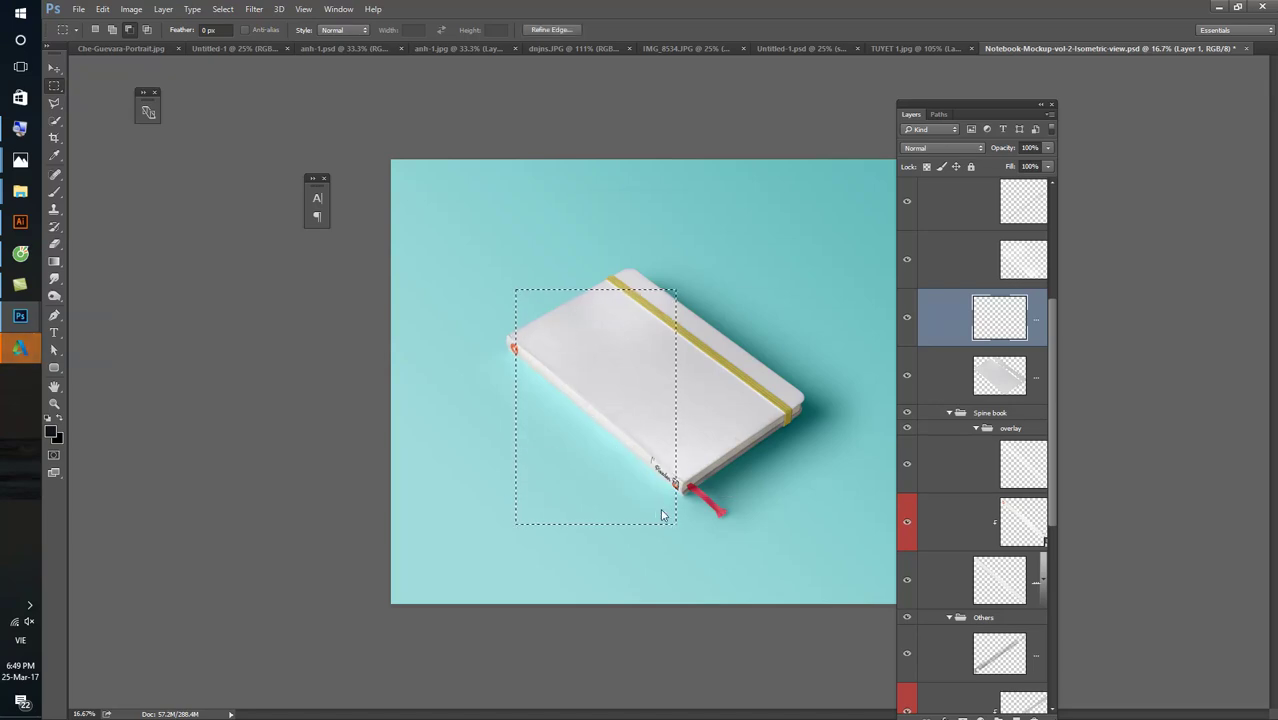
key("BackSpace")
key("Return")
key("alt+BackSpace")
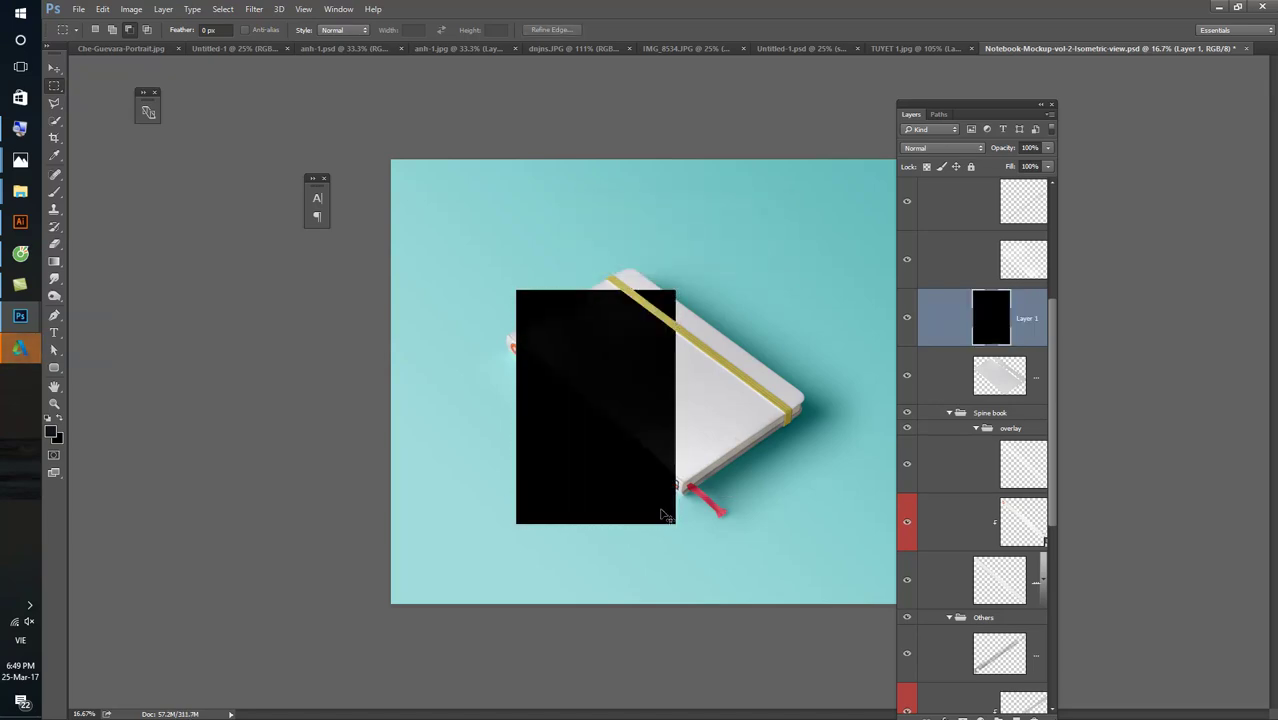
- Convert Layer 1 into a smart object and open its contents
key("v")
left_click(598, 402)
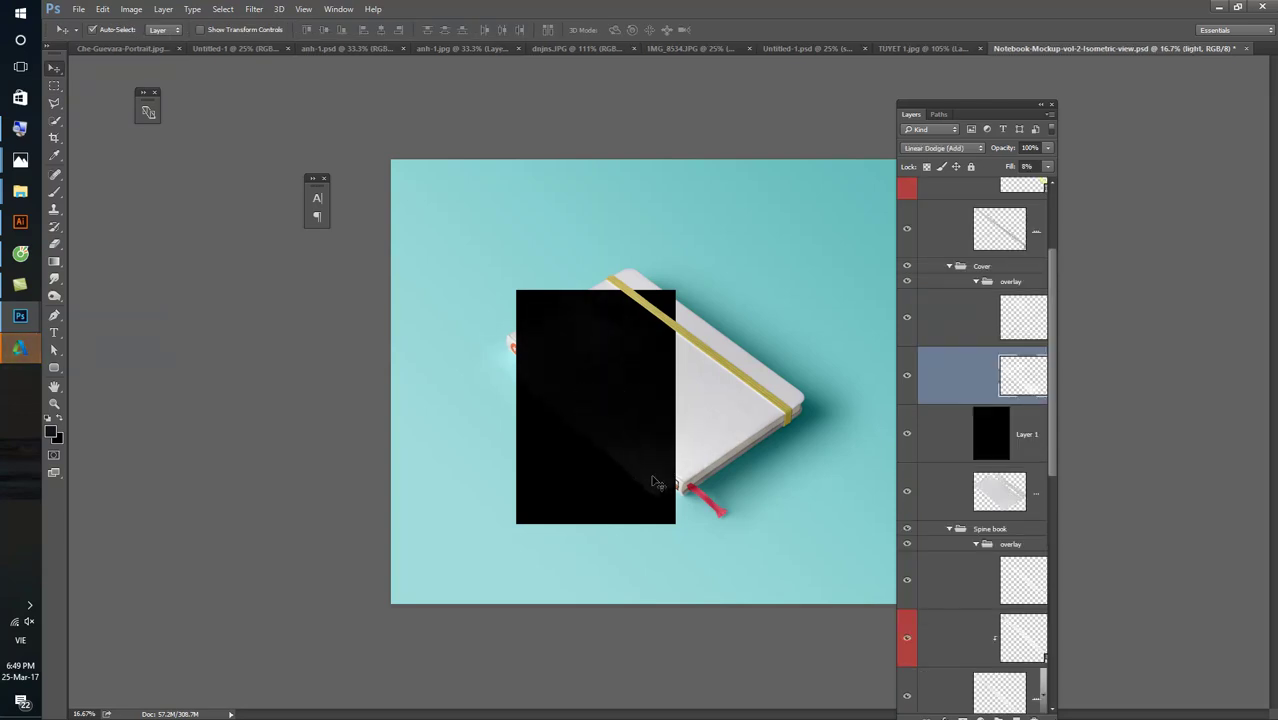
left_click(577, 453)
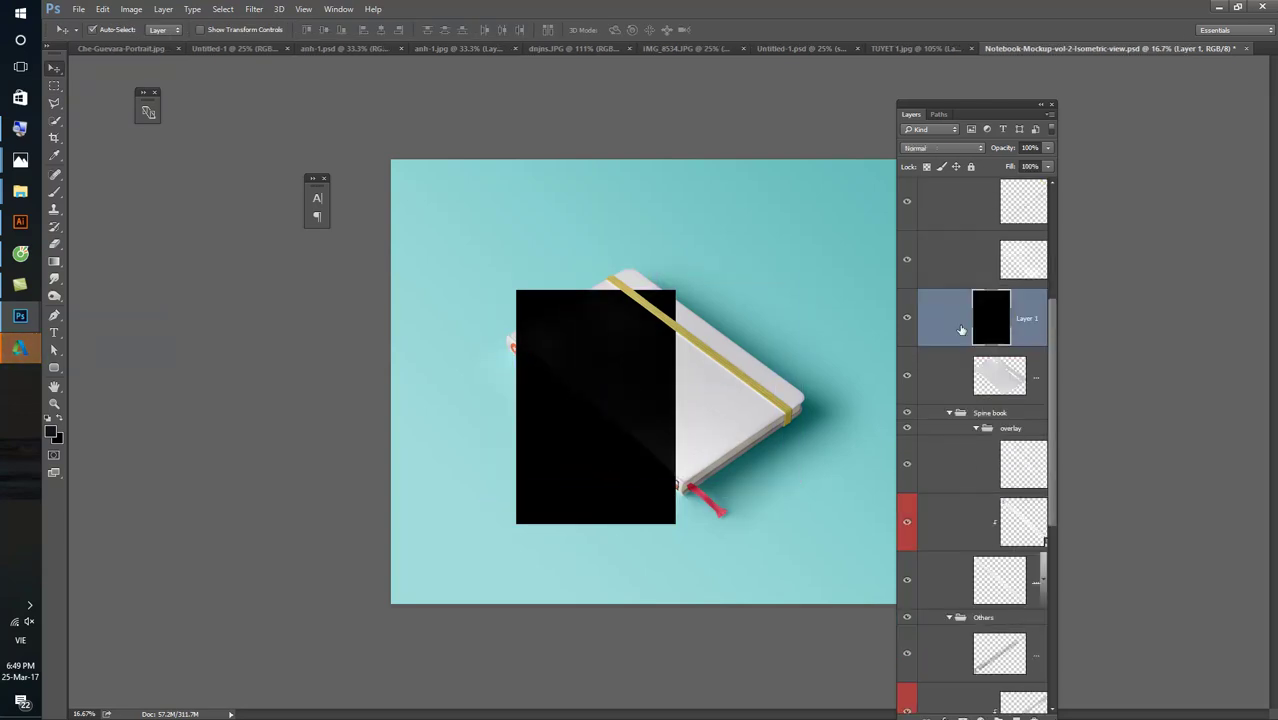
right_click(1028, 341)
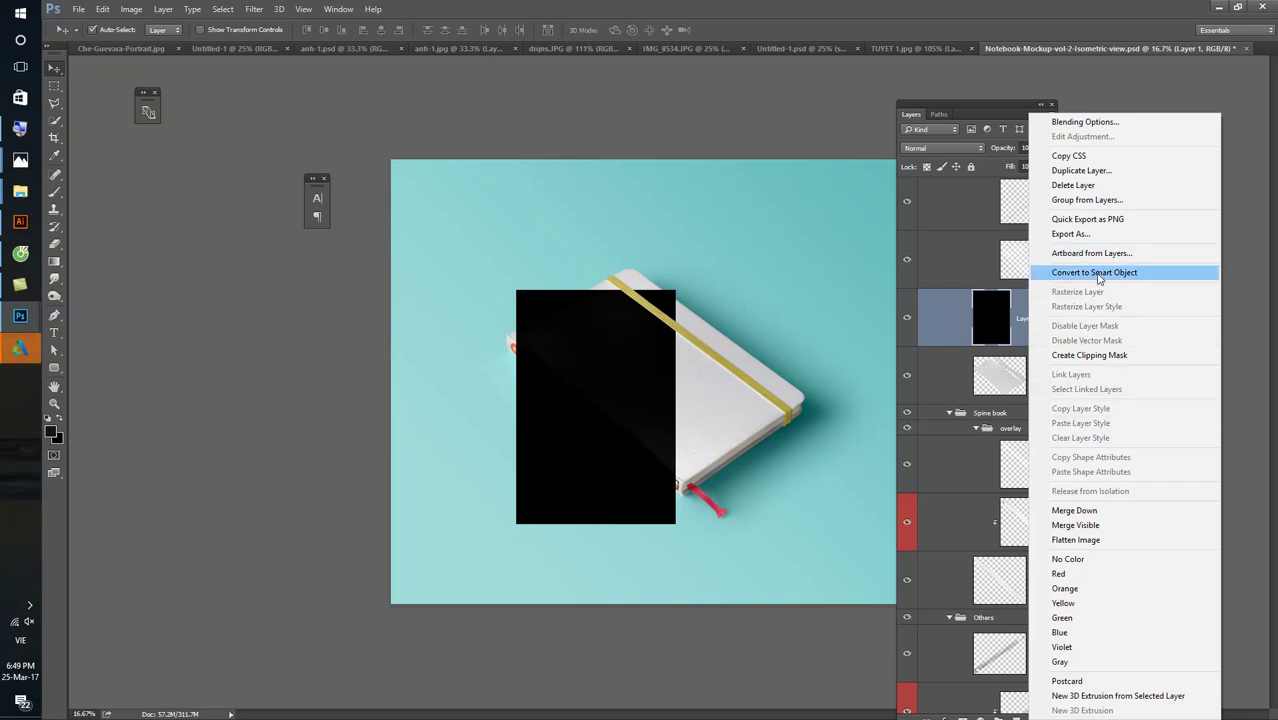
left_click(1097, 272)
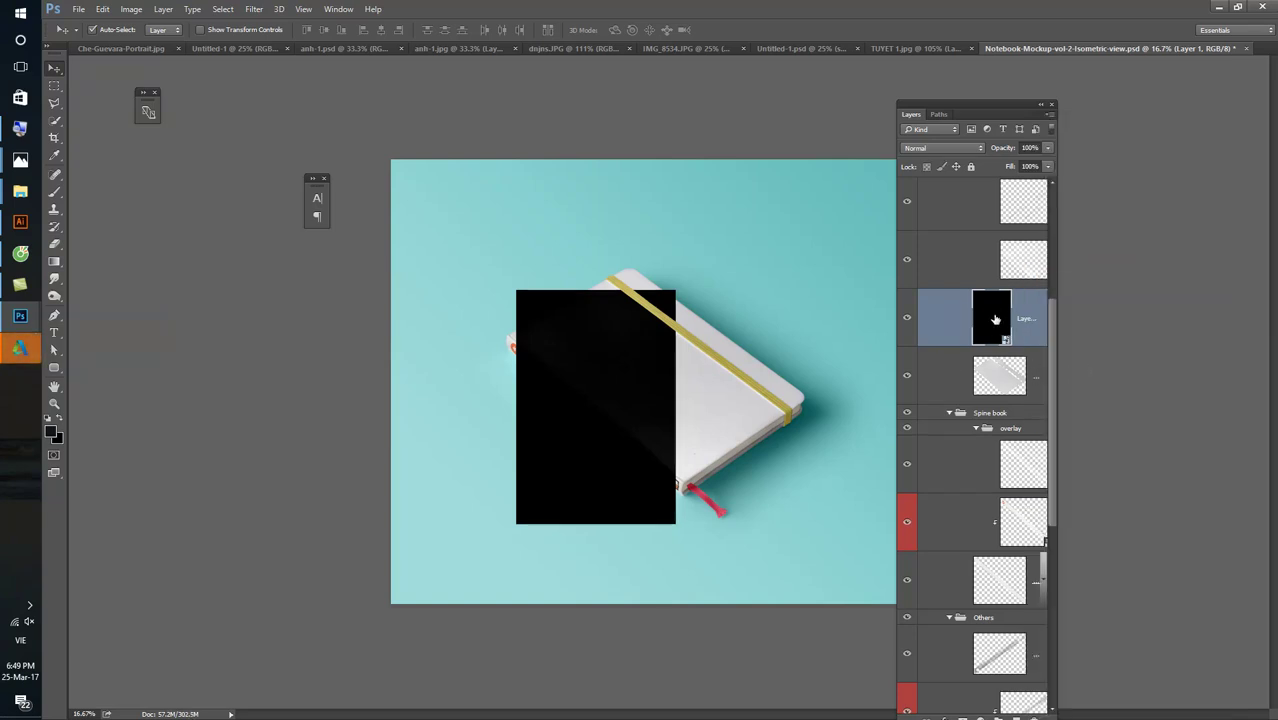
double_click(996, 309)
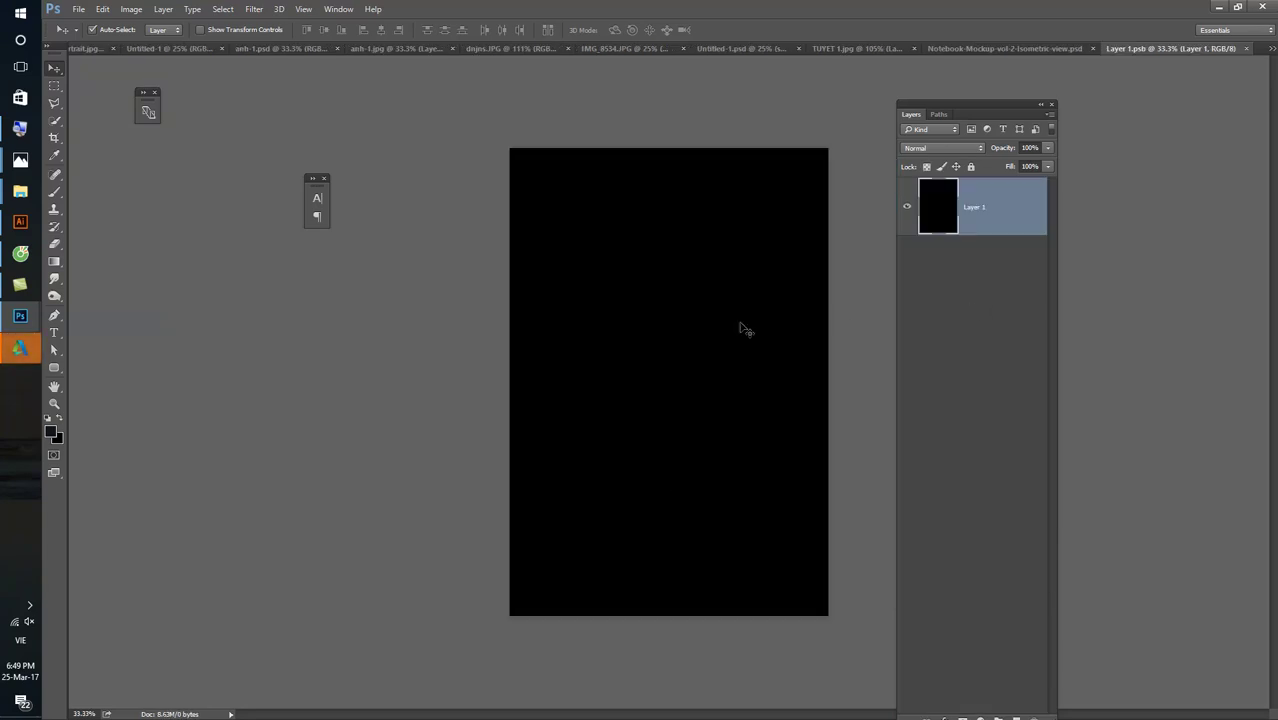
- Paint soft white brush scribbles across the black smart object, then save and close it
key("b")
right_click(697, 358)
left_click_drag(572, 218, 672, 300)
key("x")
left_click_drag(562, 220, 752, 222)
left_click_drag(663, 182, 662, 284)
left_click_drag(560, 318, 772, 320)
left_click(676, 292)
left_click_drag(678, 287, 677, 385)
left_click_drag(541, 400, 750, 403)
mouse_move(590, 340)
left_mouse_down()
mouse_move(587, 460)
mouse_move(797, 492)
left_mouse_up()
left_click_drag(730, 438, 718, 547)
left_click_drag(566, 566, 680, 570)
left_click_drag(635, 518, 626, 594)
left_click_drag(656, 443, 656, 488)
left_click_drag(588, 466, 748, 452)
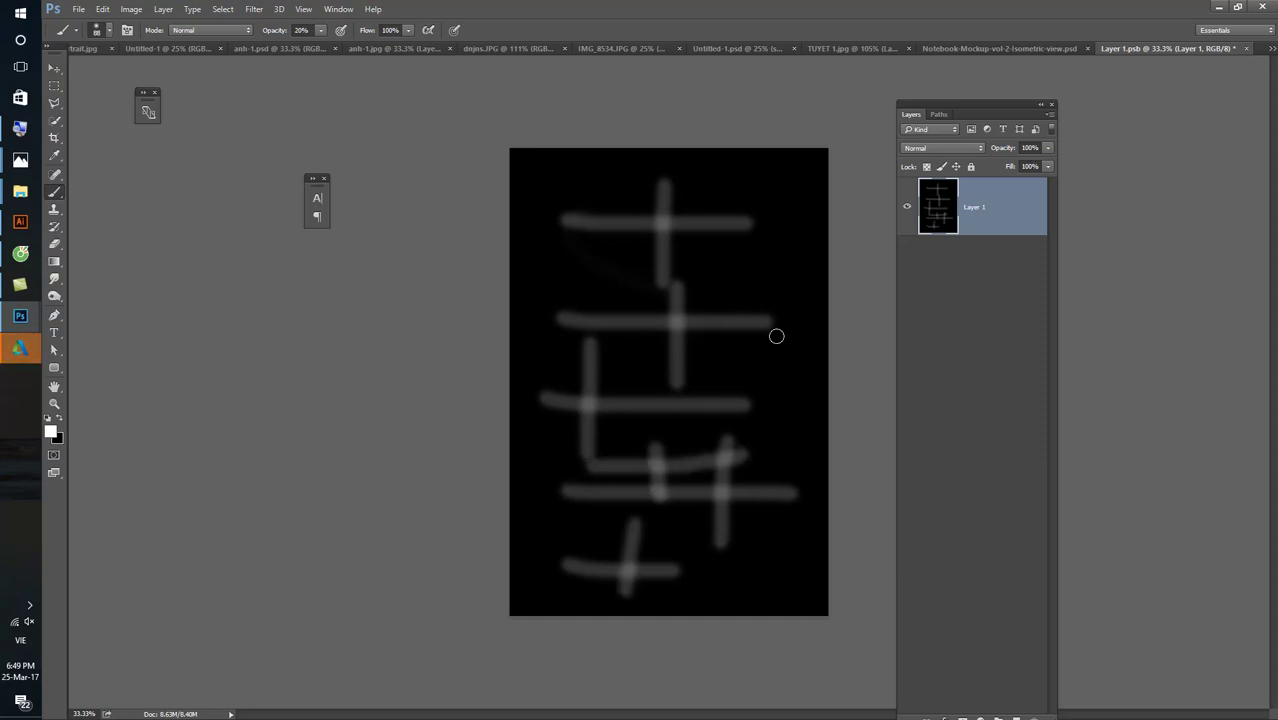
left_click_drag(772, 313, 798, 321)
left_click_drag(770, 240, 745, 290)
left_click_drag(535, 224, 620, 254)
left_click_drag(593, 182, 664, 187)
left_click_drag(605, 162, 605, 258)
key("ctrl+w")
left_click(640, 263)
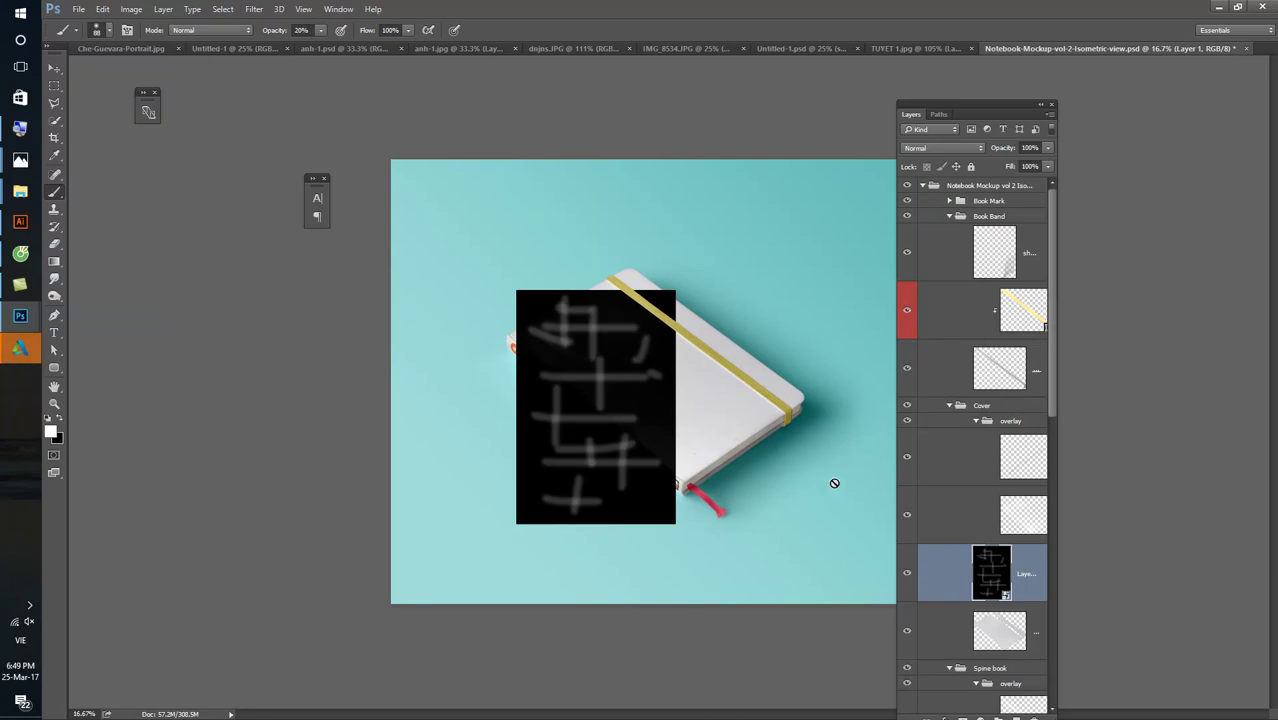
- Free-transform the black scribbled layer, pulling its four corners onto the notebook cover's tilted corners
key("ctrl+t")
left_click_drag(517, 292, 509, 334)
left_click_drag(674, 293, 631, 268)
left_click_drag(676, 525, 803, 388)
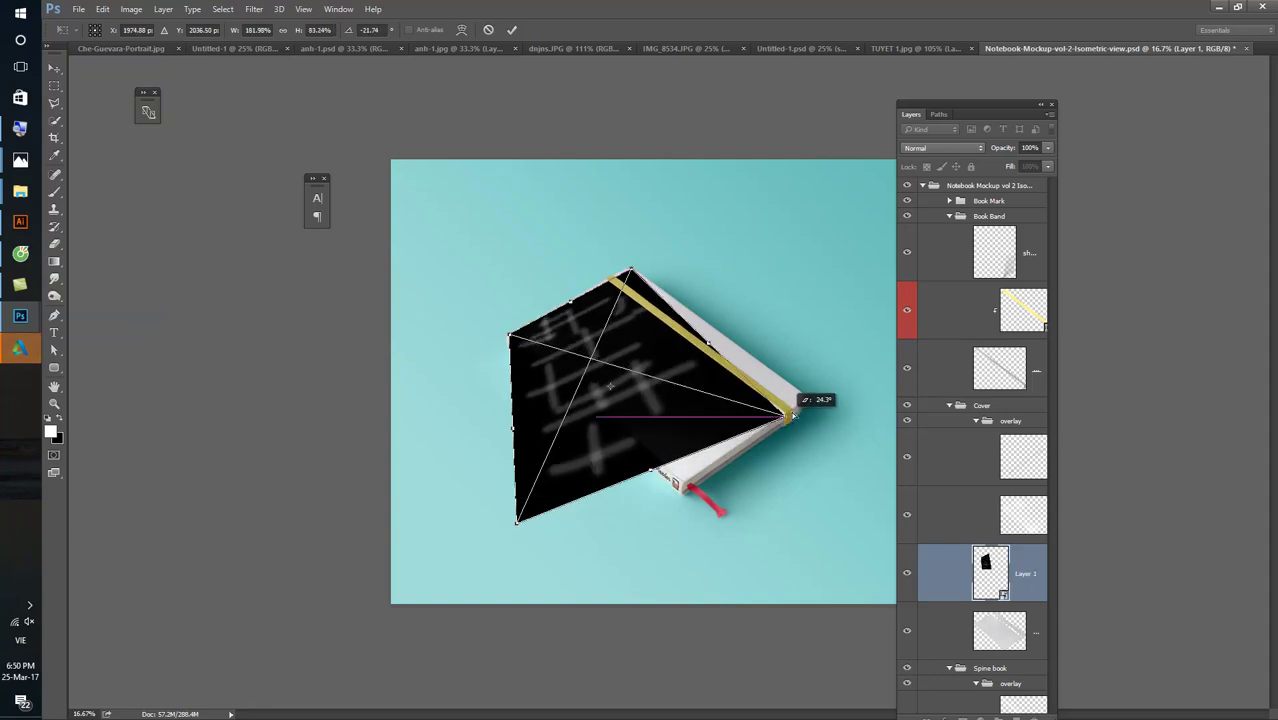
left_click_drag(519, 524, 676, 486)
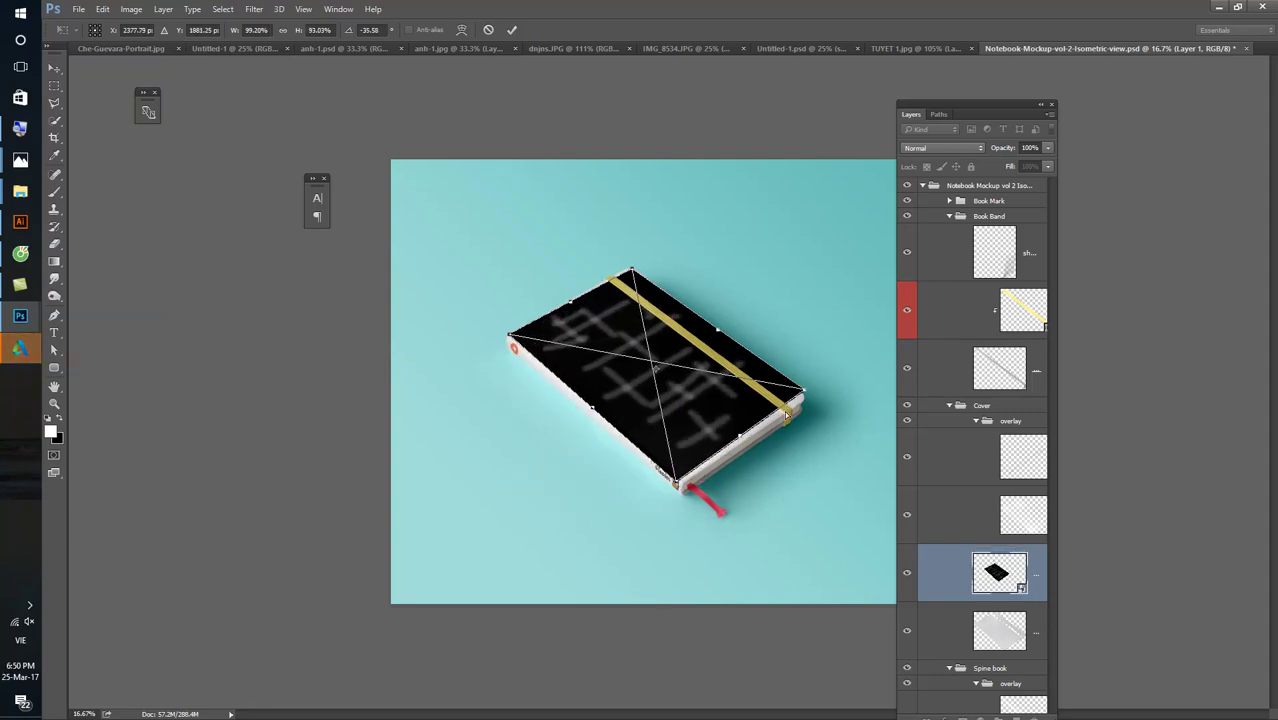
left_click_drag(803, 390, 812, 397)
key("b")
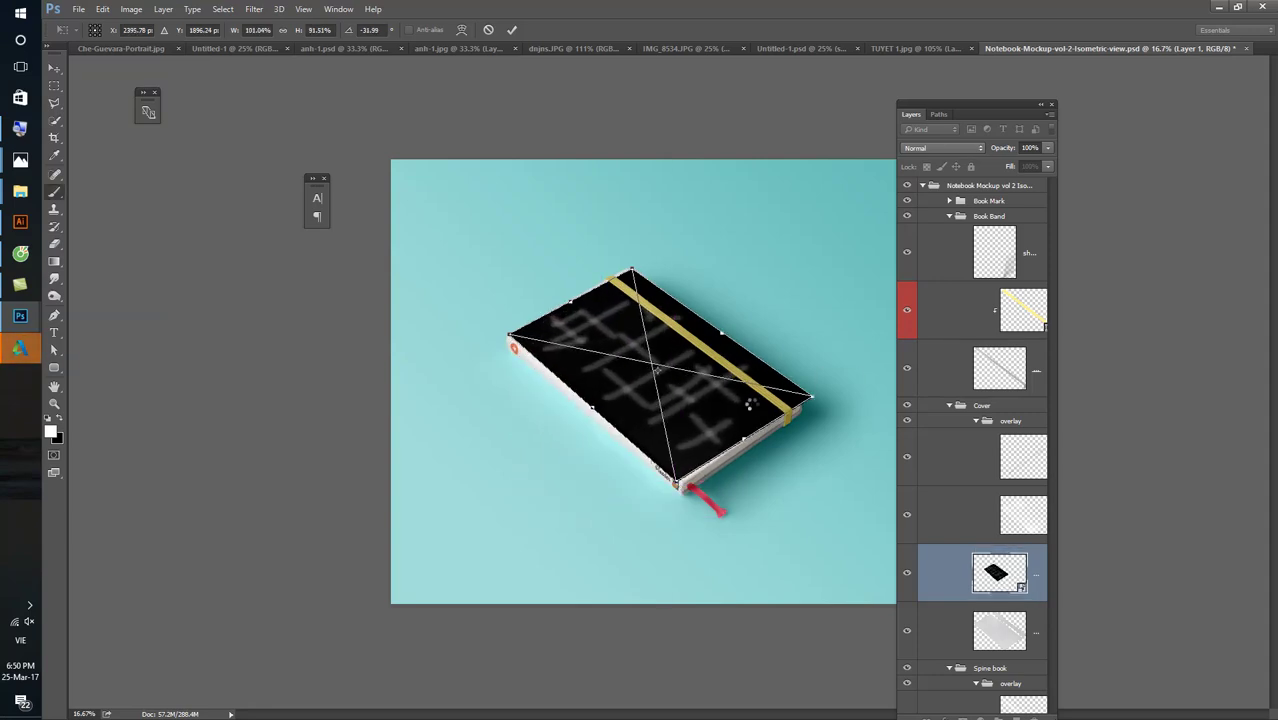
key("Return")
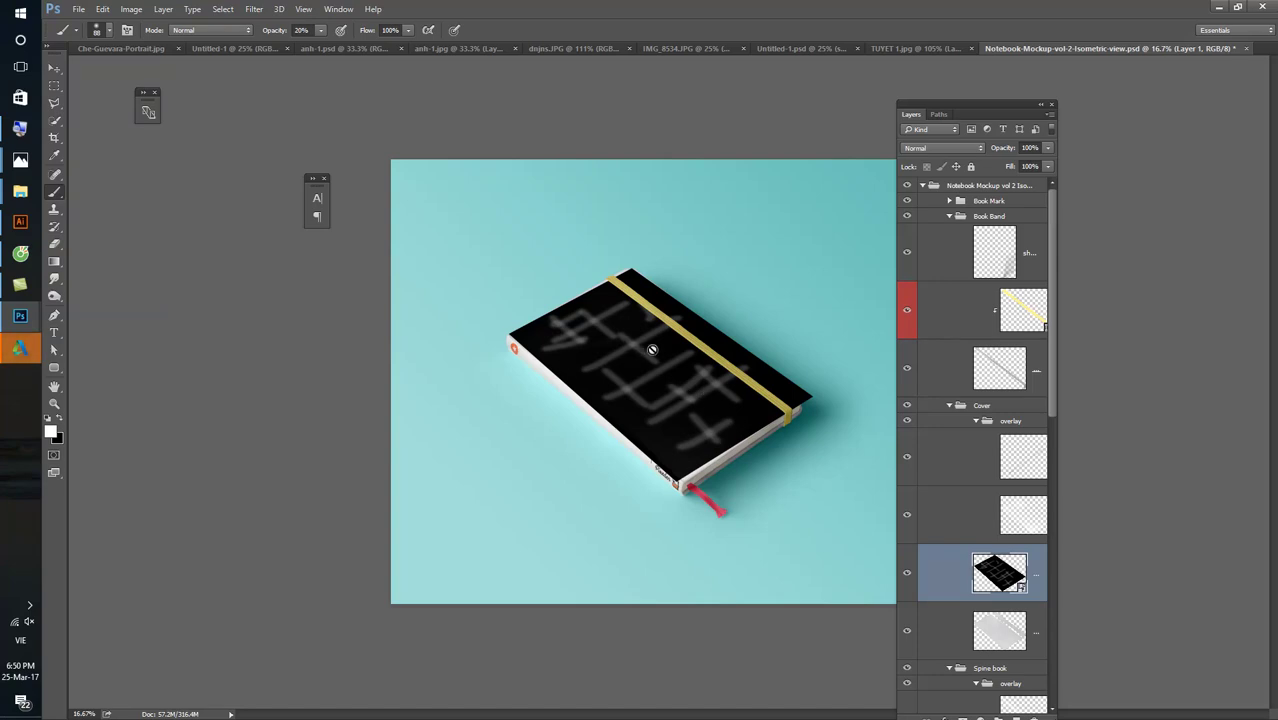
- Add more white scribbles and long diagonal bars inside the cover smart object, then save it
double_click(1005, 572)
left_click_drag(612, 368, 772, 368)
left_click_drag(668, 326, 662, 412)
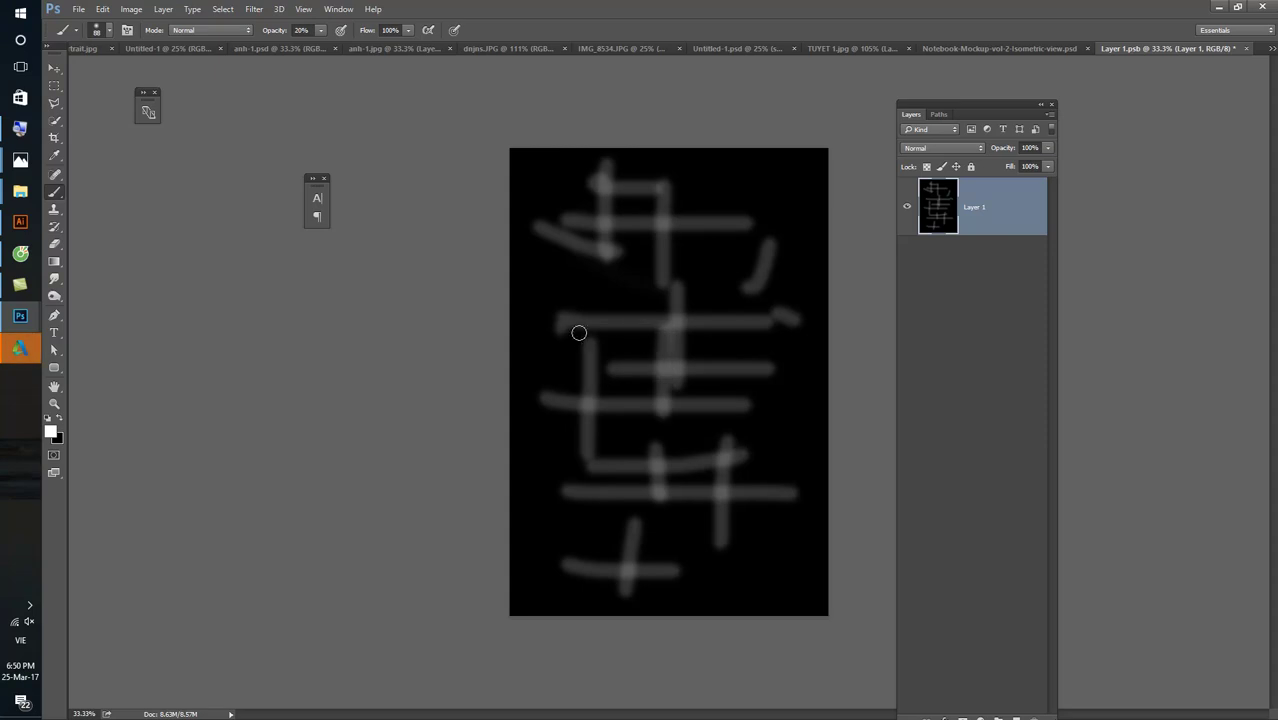
left_click_drag(560, 328, 640, 342)
left_click_drag(593, 273, 585, 420)
left_click_drag(535, 371, 625, 385)
mouse_move(568, 435)
left_mouse_down()
mouse_move(575, 250)
mouse_move(580, 500)
mouse_move(560, 530)
mouse_move(762, 301)
mouse_move(772, 240)
left_mouse_up()
left_click_drag(620, 260, 740, 225)
left_click_drag(515, 235, 780, 150)
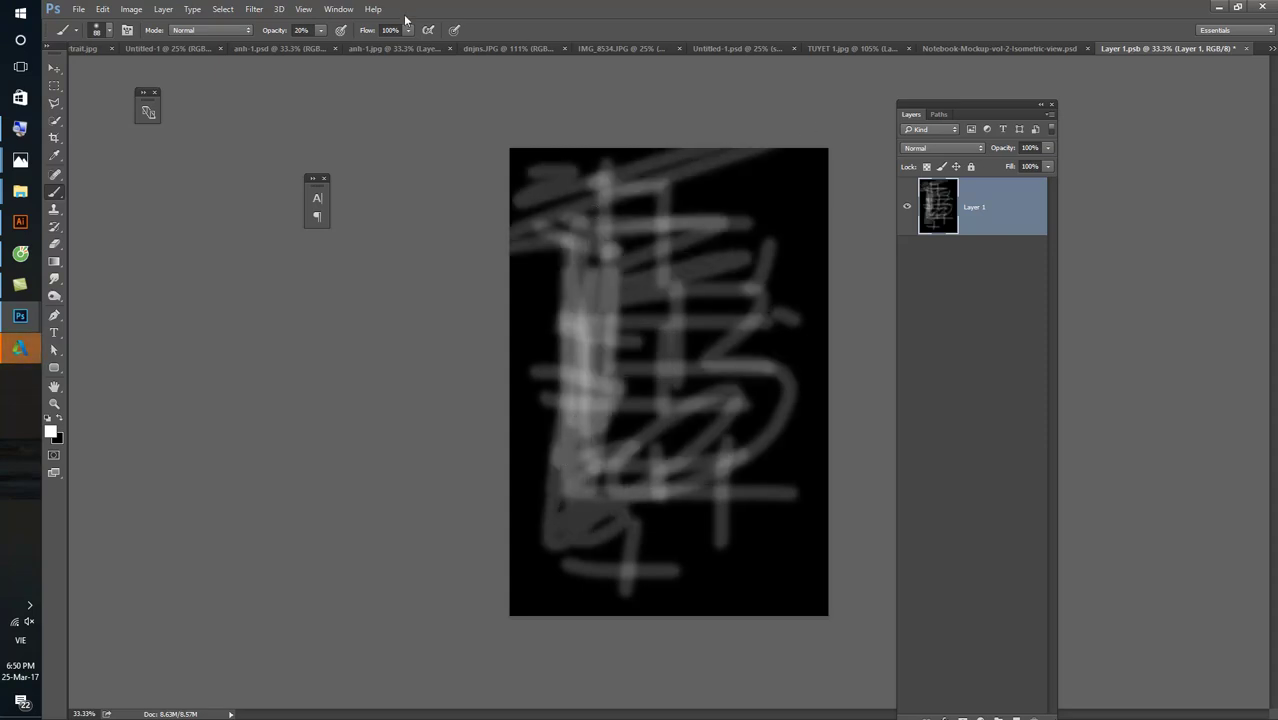
left_click(1247, 48)
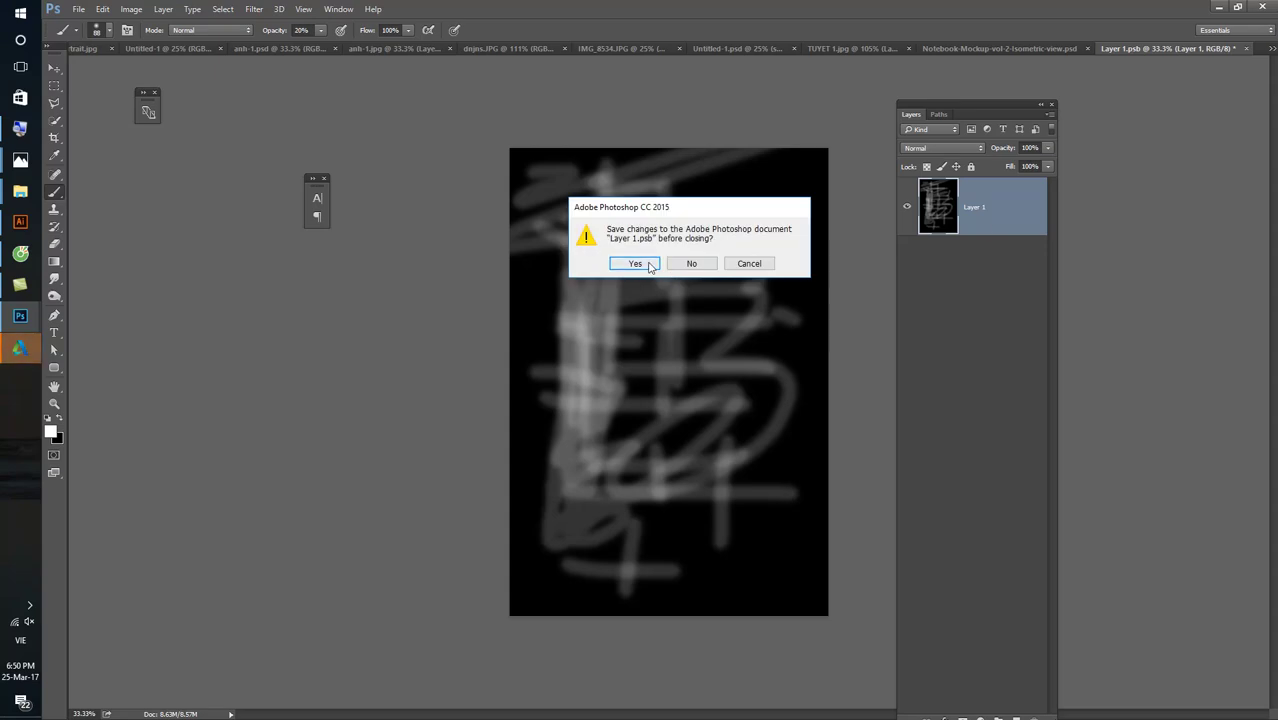
left_click(645, 263)
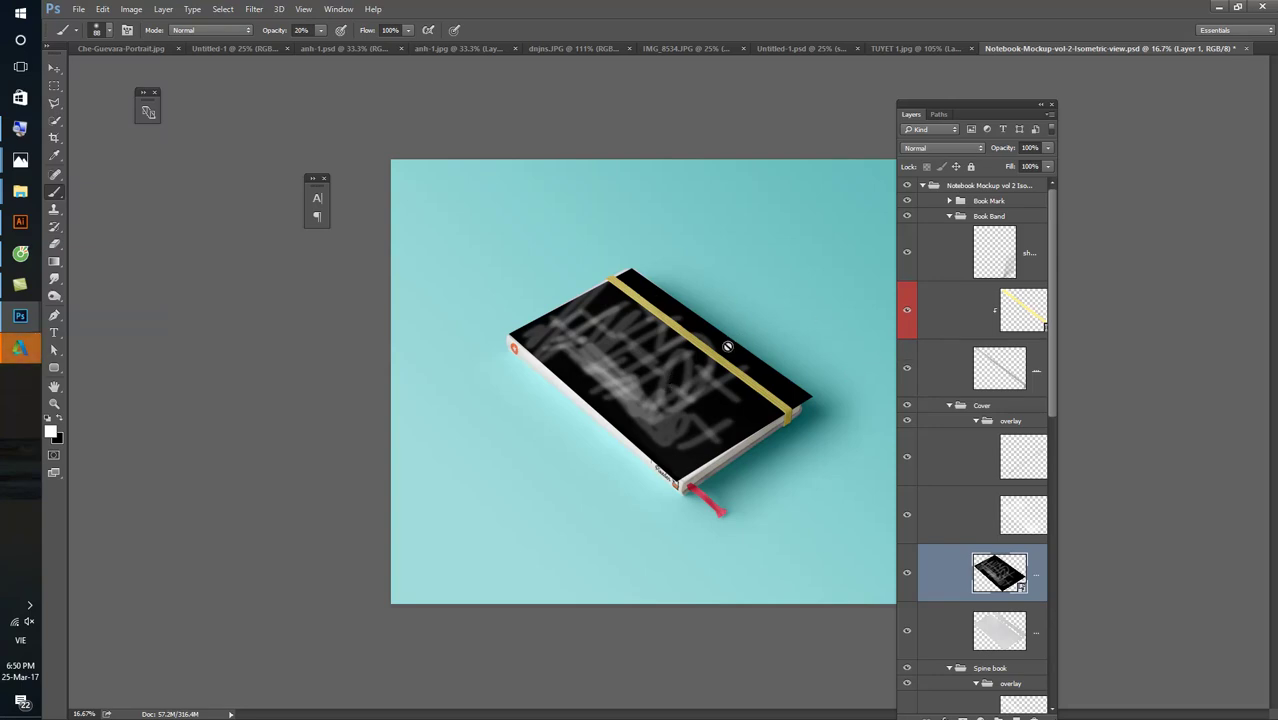
- Delete the black cover layer and move the white cover, then undo both changes
key("v")
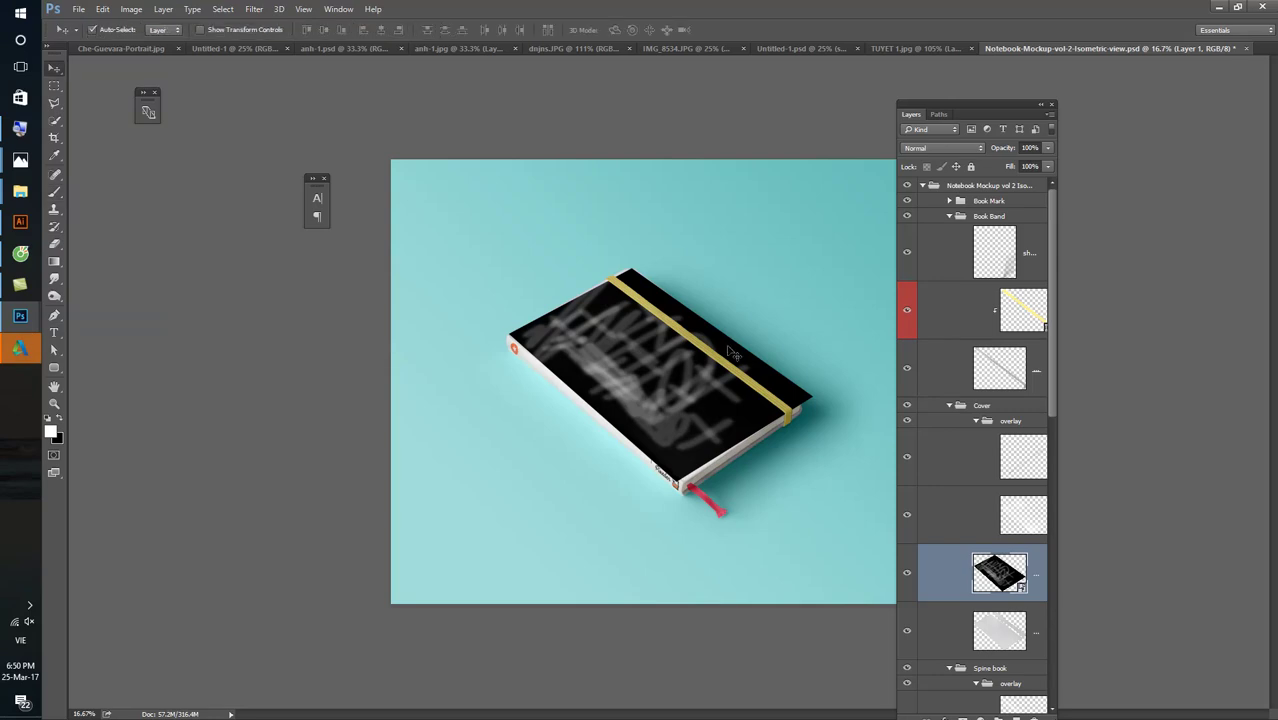
key("Delete")
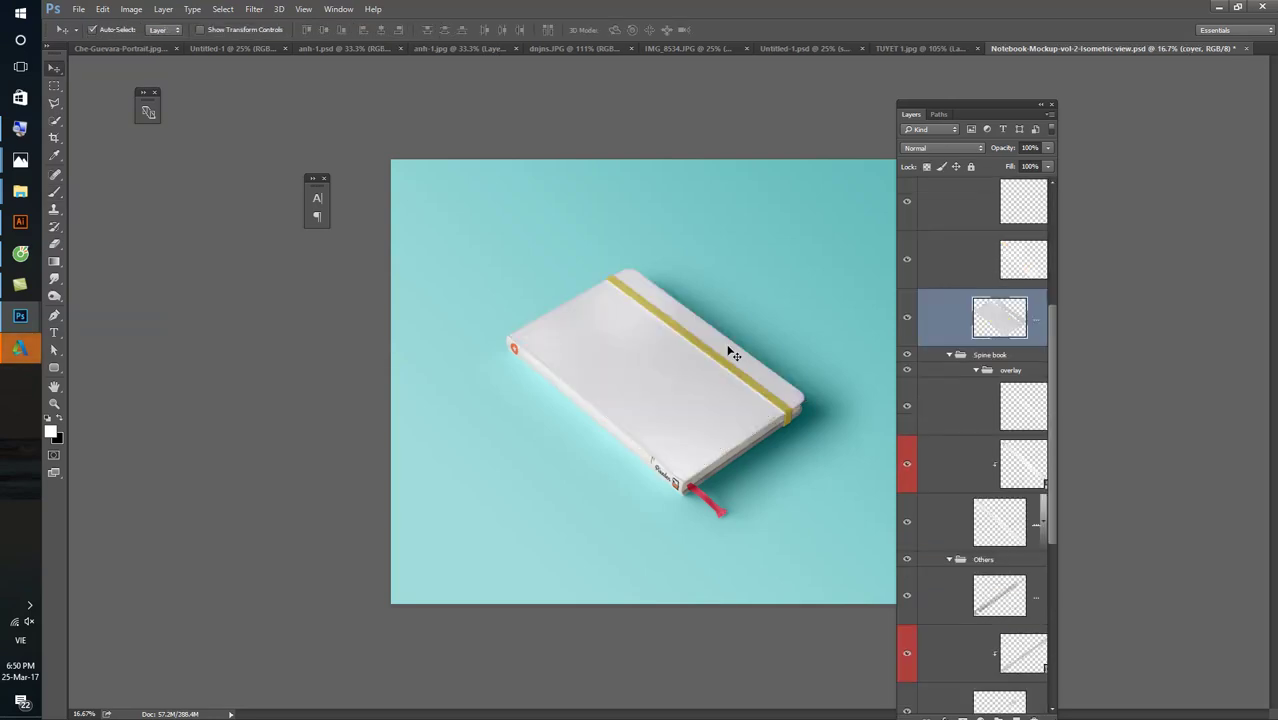
left_click_drag(707, 388, 607, 358)
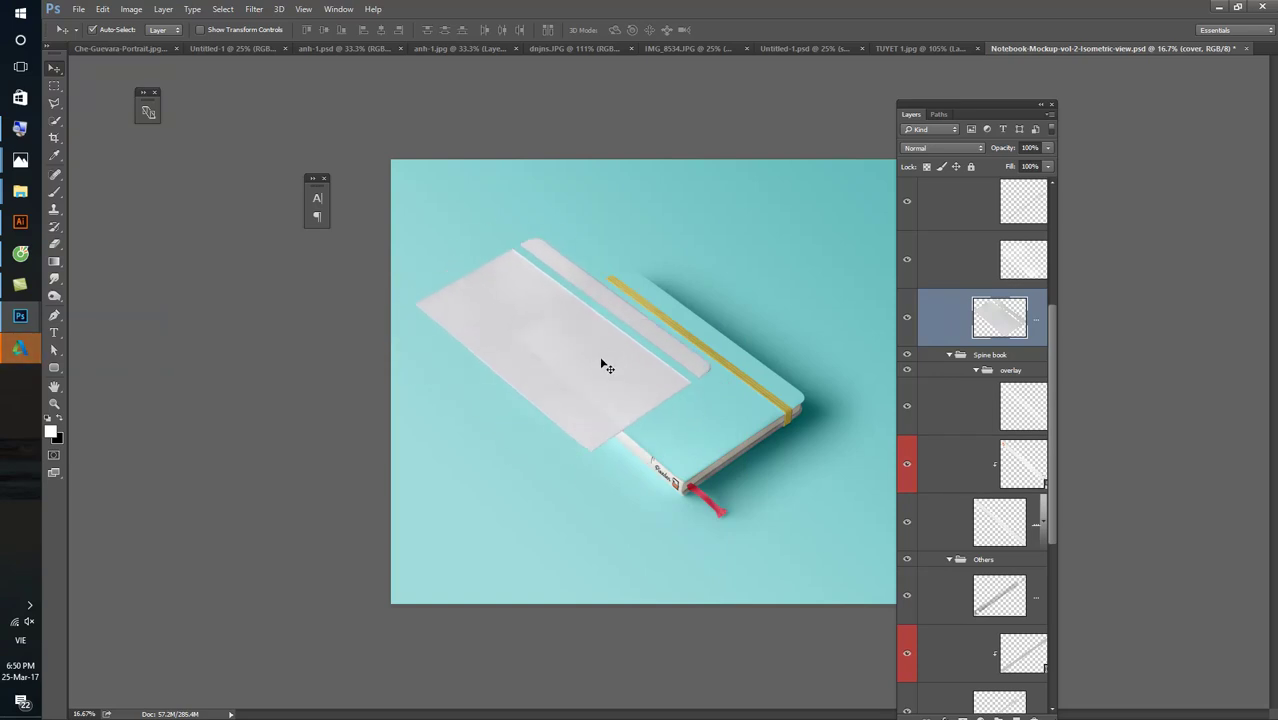
key("ctrl+alt+z")
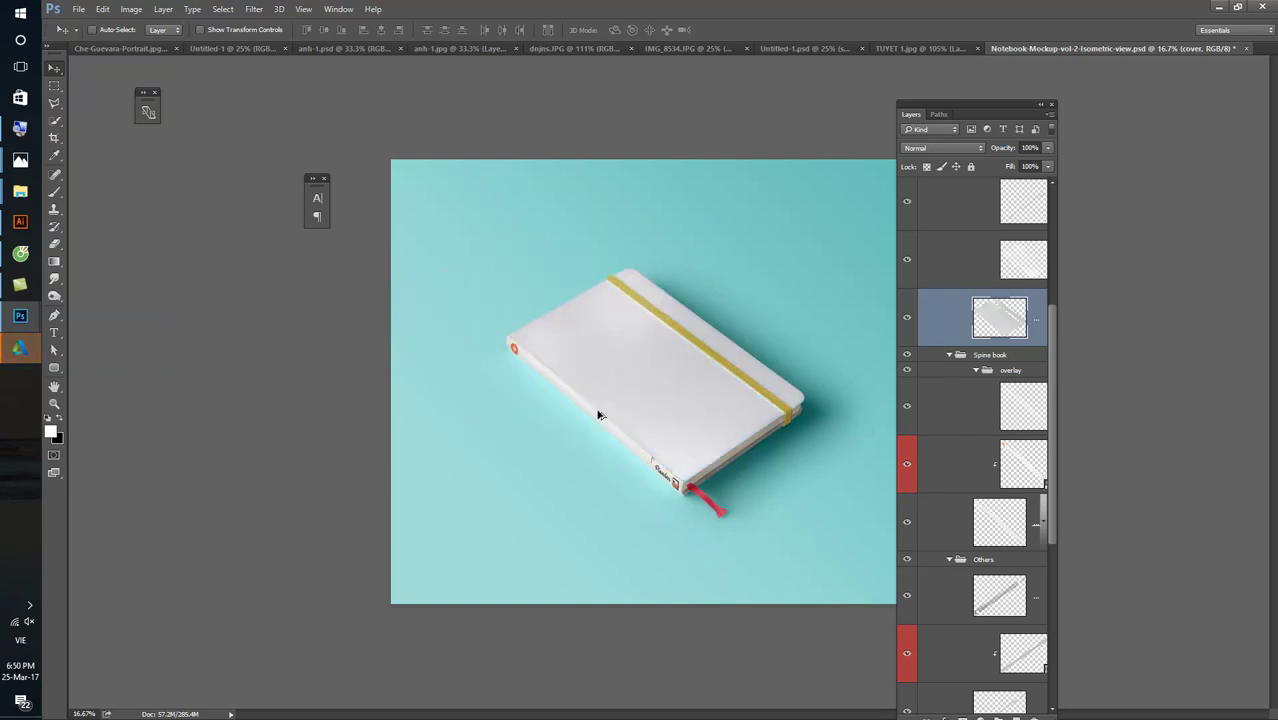
key("ctrl+alt+z")
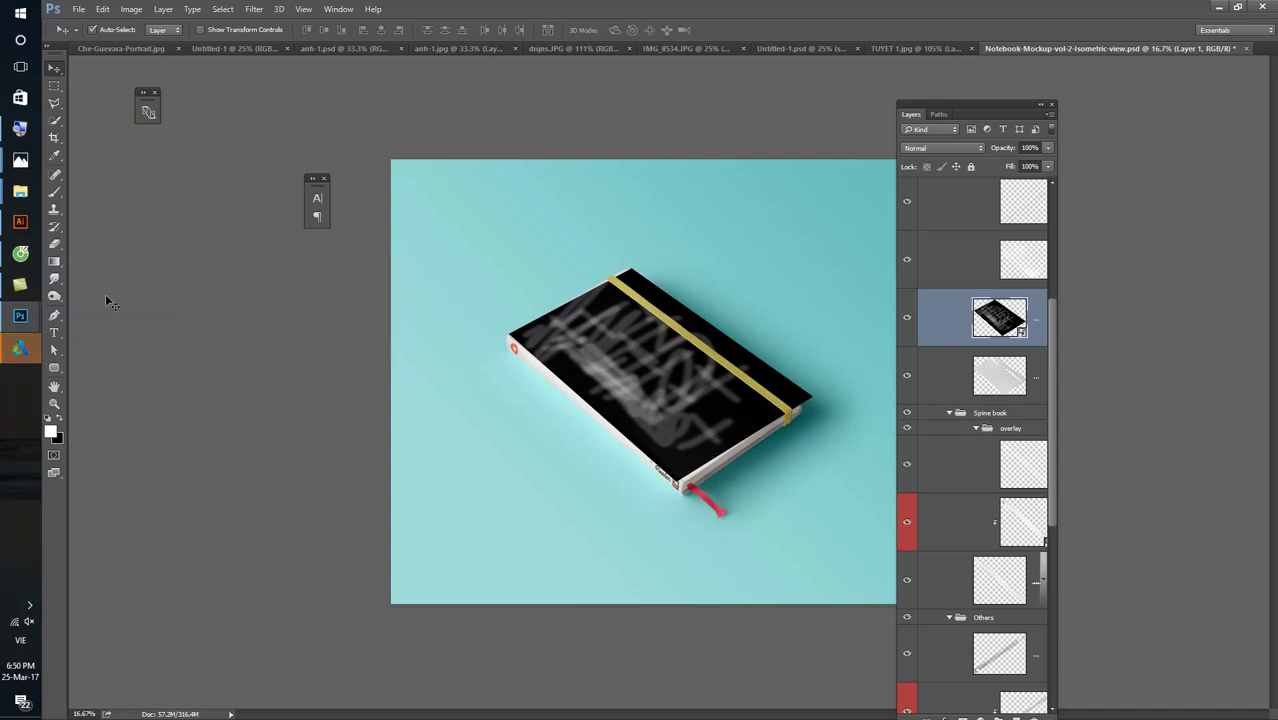
- Search the web in Cốc Cốc for 'download mockup card psd'
left_click(20, 255)
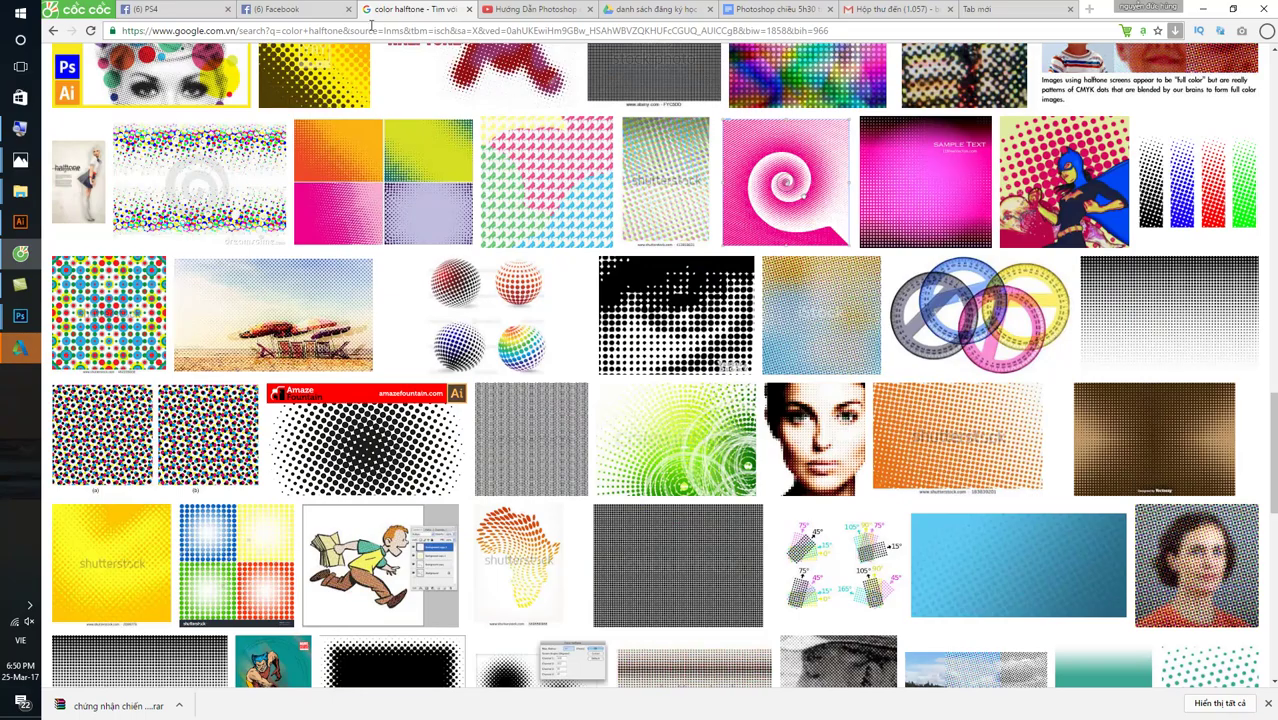
left_click(367, 30)
type("dowload ")
type("mo")
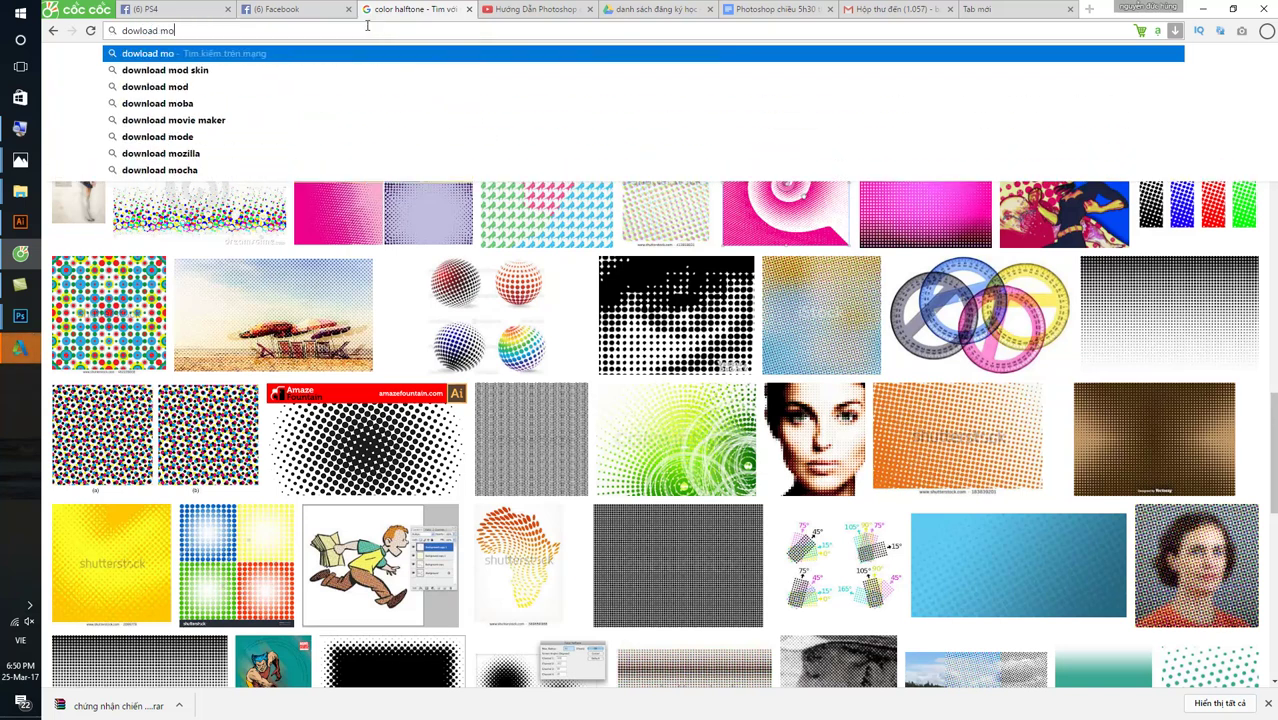
type("de")
key("BackSpace")
key("BackSpace")
type("k")
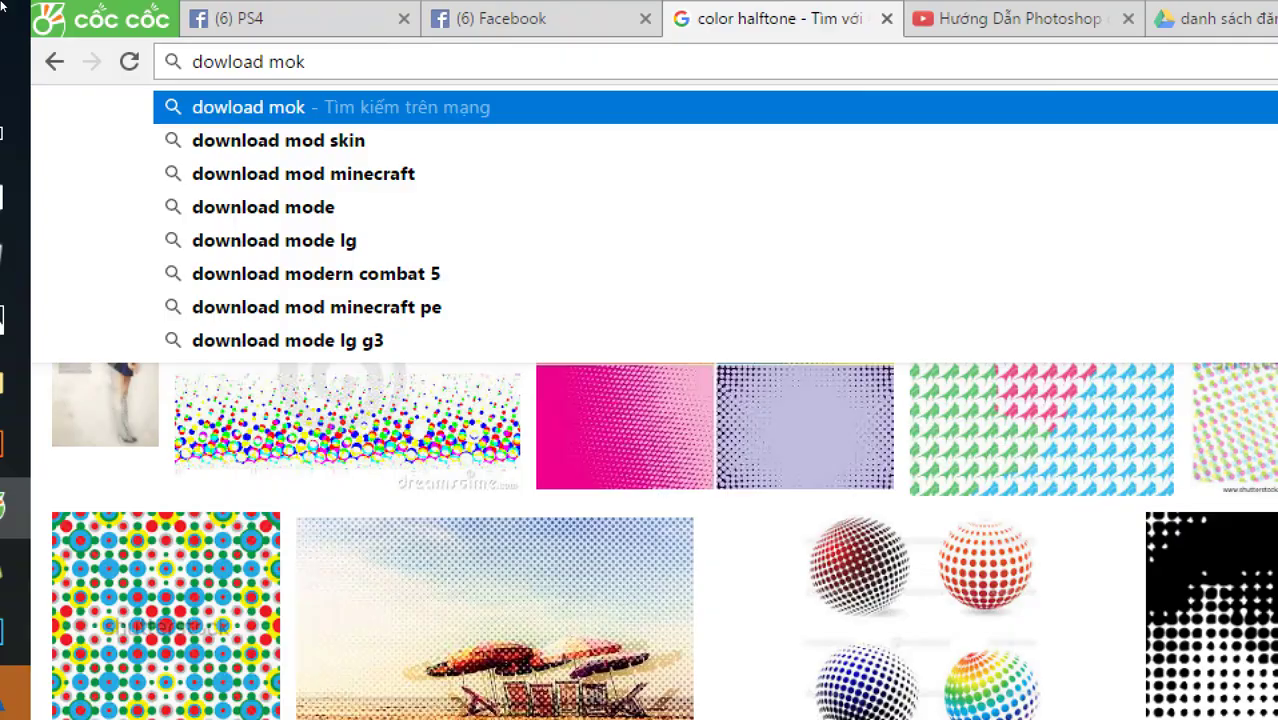
type("up")
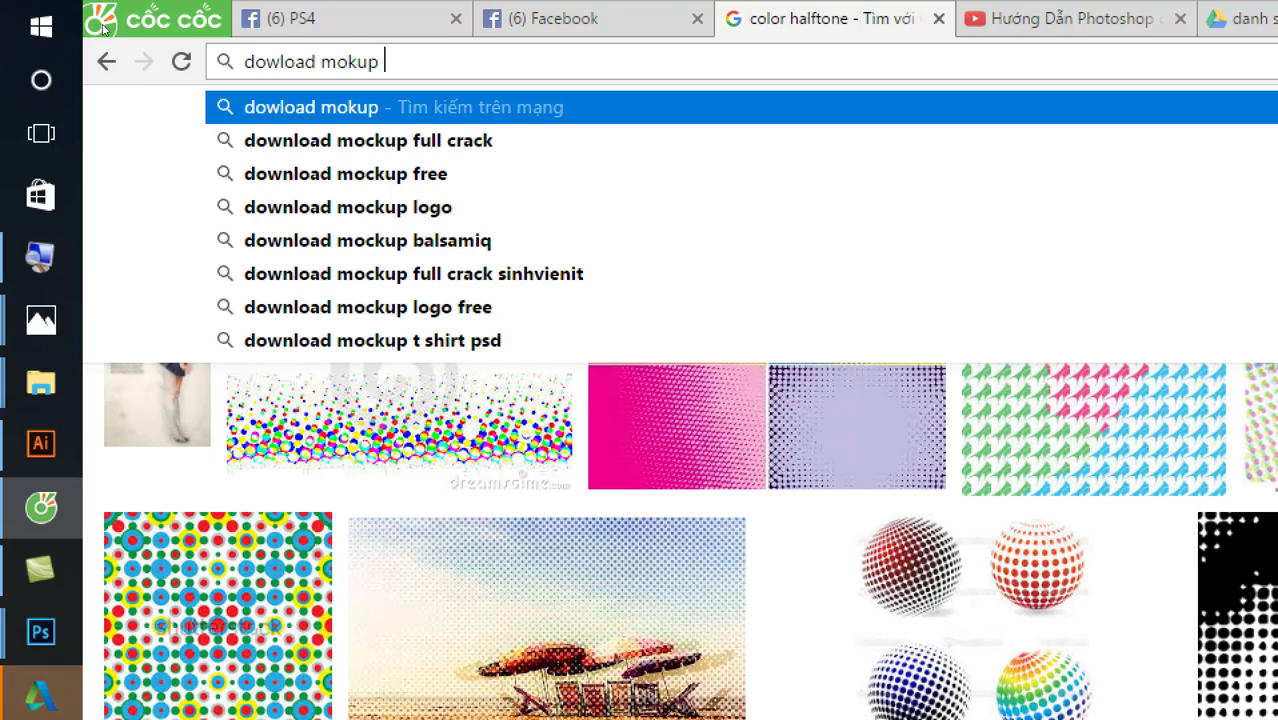
type("ca")
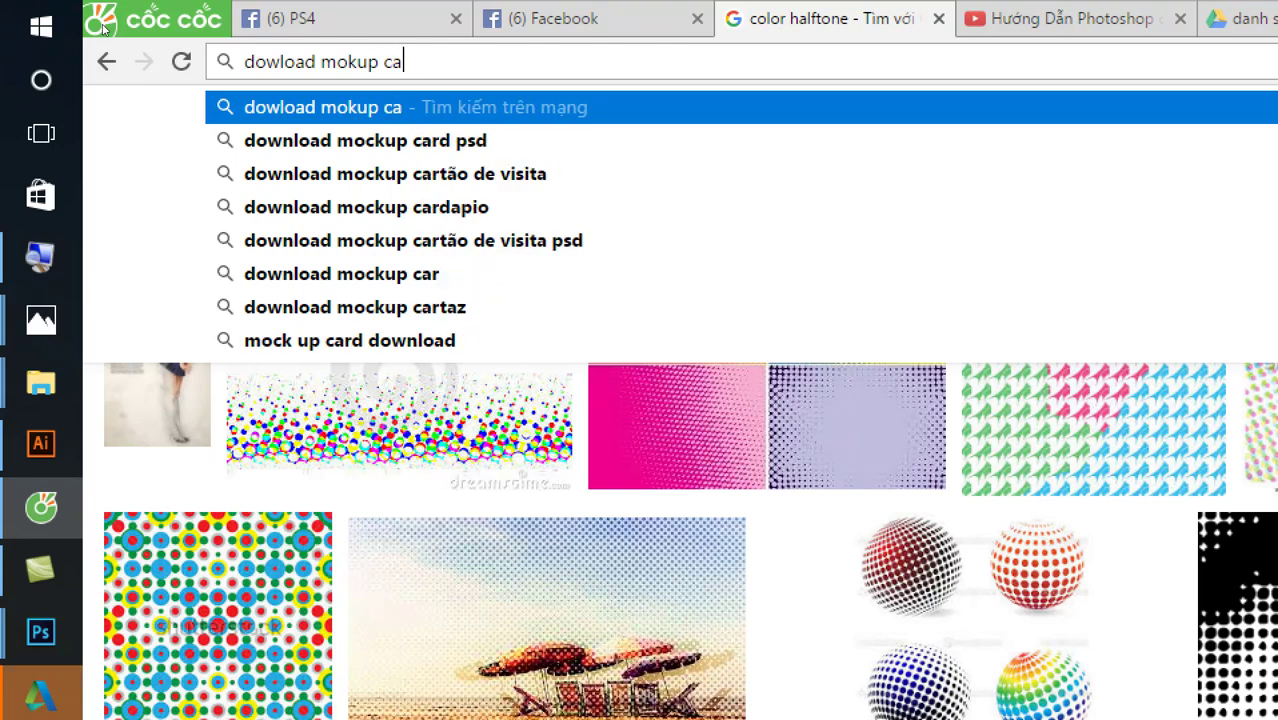
type("rd")
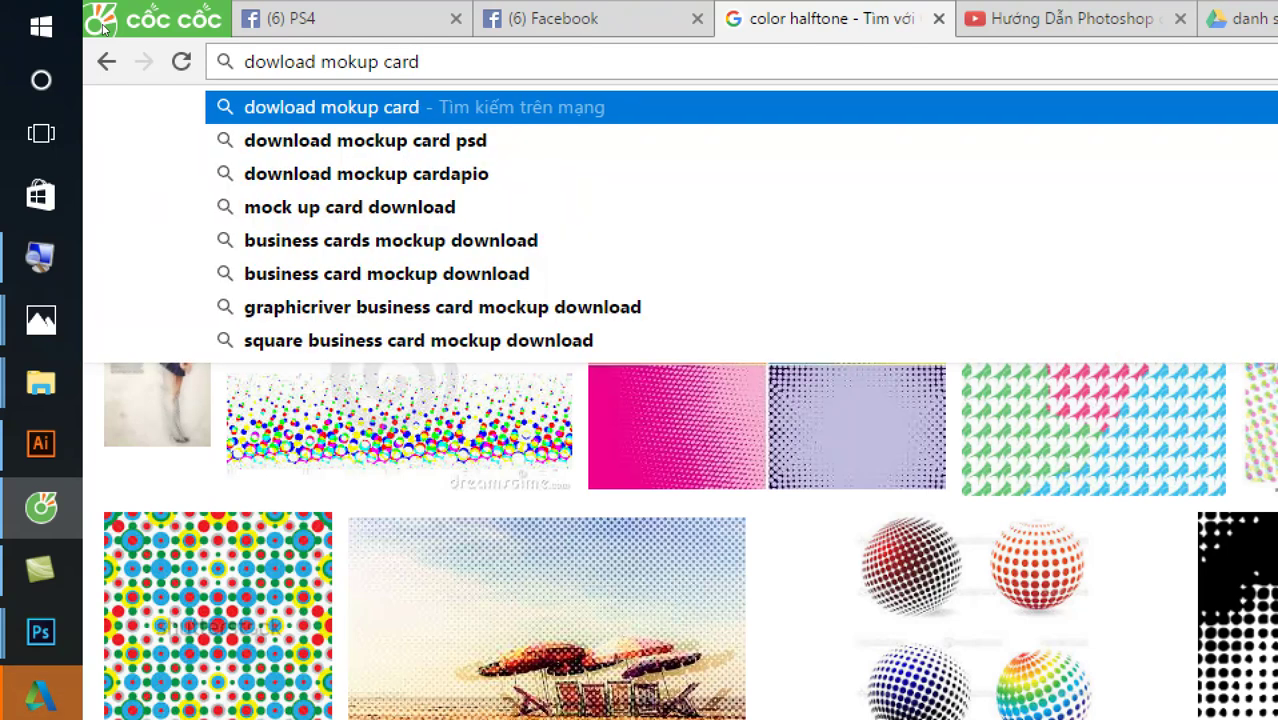
key("Down")
key("Return")
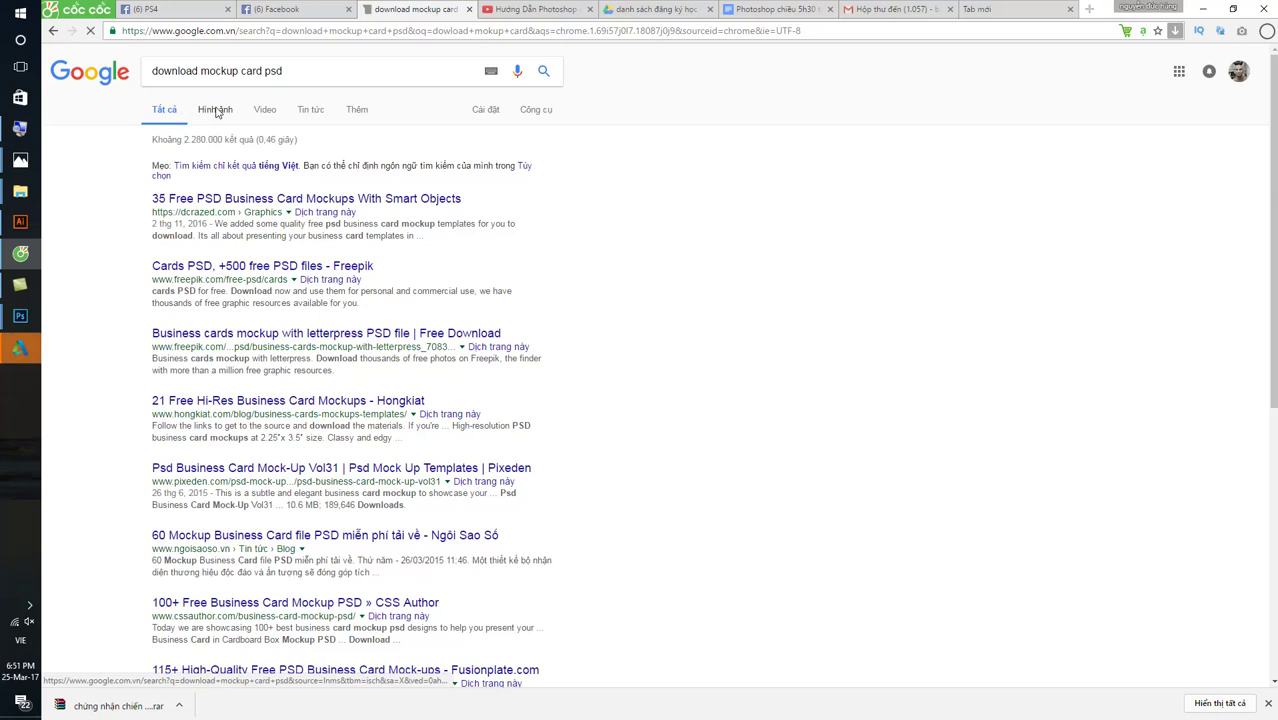
- Preview a LOGO business card mockup in image results and open its dcrazed mockups article
left_click(216, 110)
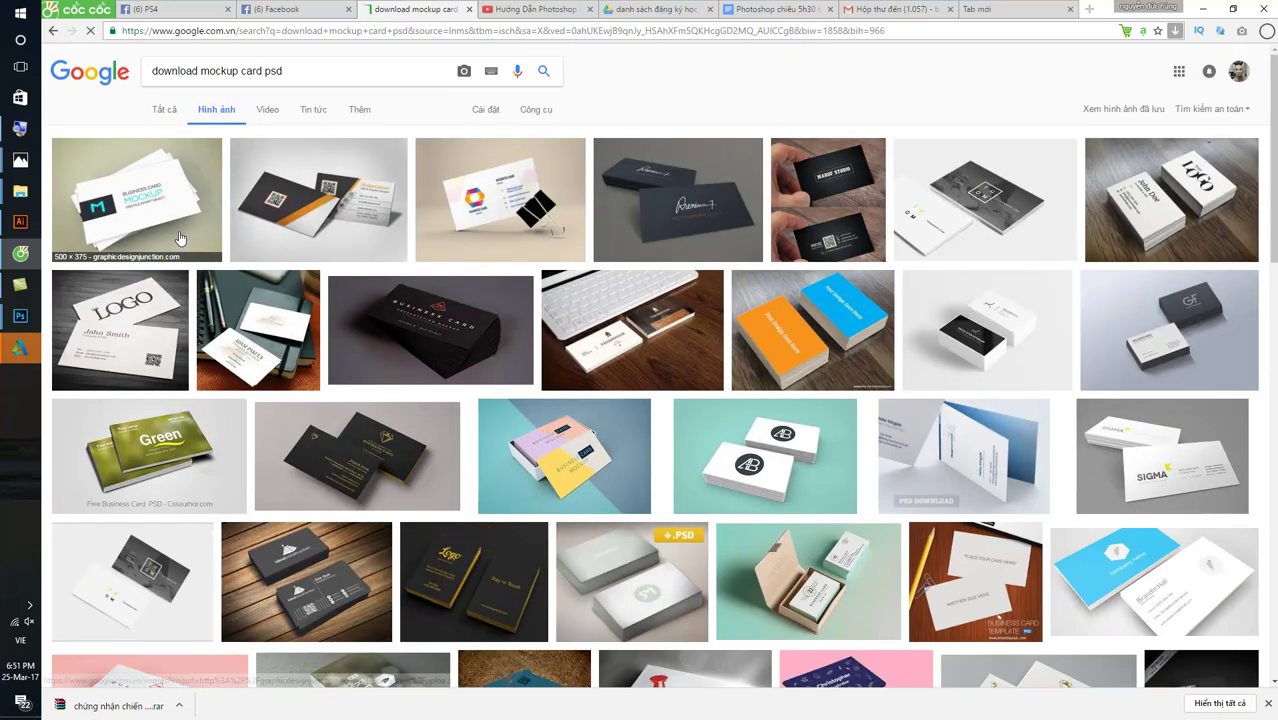
mouse_move(1171, 200)
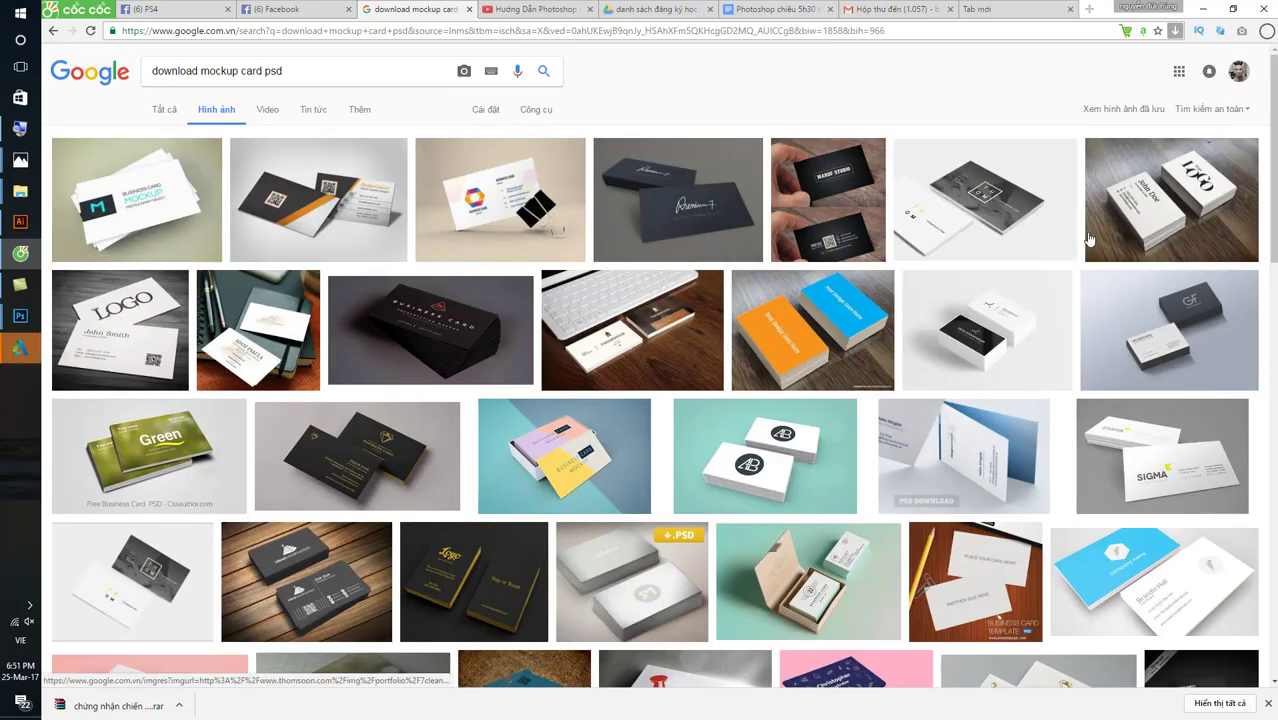
left_click(1181, 184)
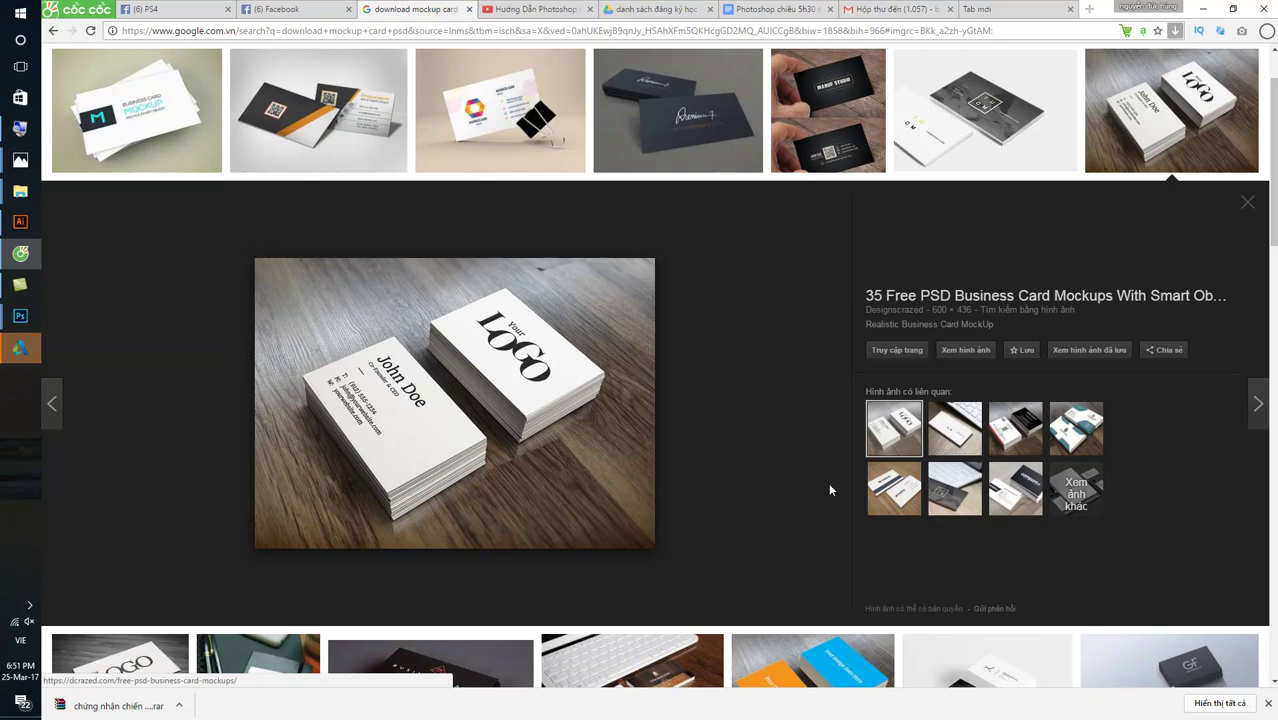
left_click(993, 297)
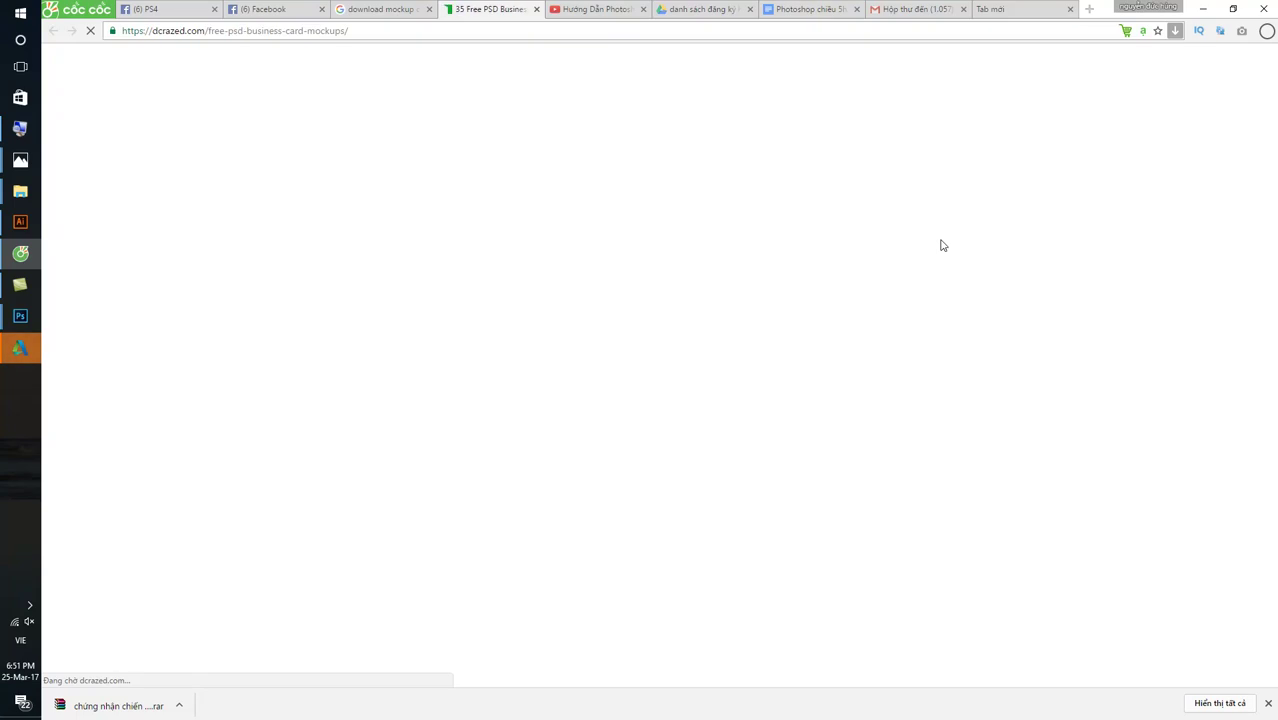
- Scroll the dcrazed list of 35 free business card mockups and open the letterpress mockup's DOWNLOAD link
scroll(840, 347, "down", 5)
scroll(840, 347, "down", 4)
scroll(838, 349, "down", 3)
scroll(838, 349, "down", 3)
scroll(836, 350, "down", 3)
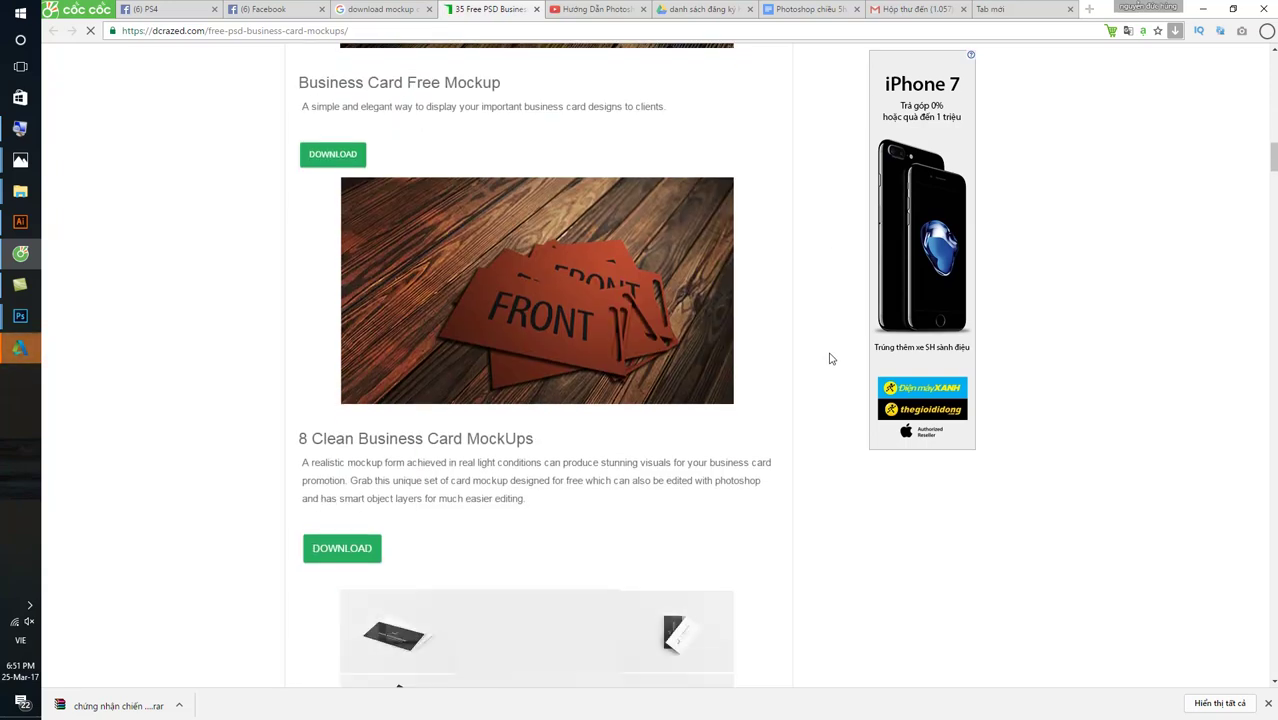
scroll(829, 358, "down", 3)
scroll(829, 358, "down", 3)
scroll(829, 358, "down", 3)
scroll(829, 358, "down", 3)
scroll(829, 358, "down", 3)
scroll(829, 358, "down", 3)
scroll(829, 358, "down", 2)
scroll(829, 358, "up", 1)
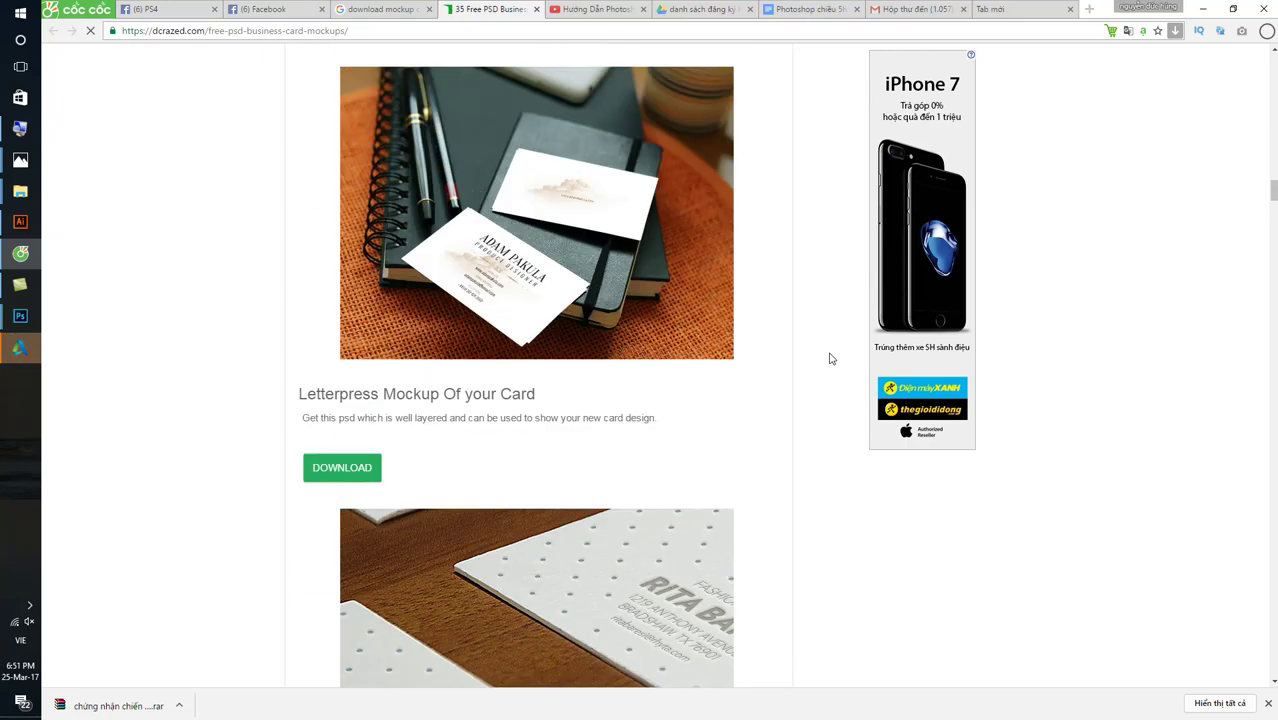
scroll(828, 358, "down", 3)
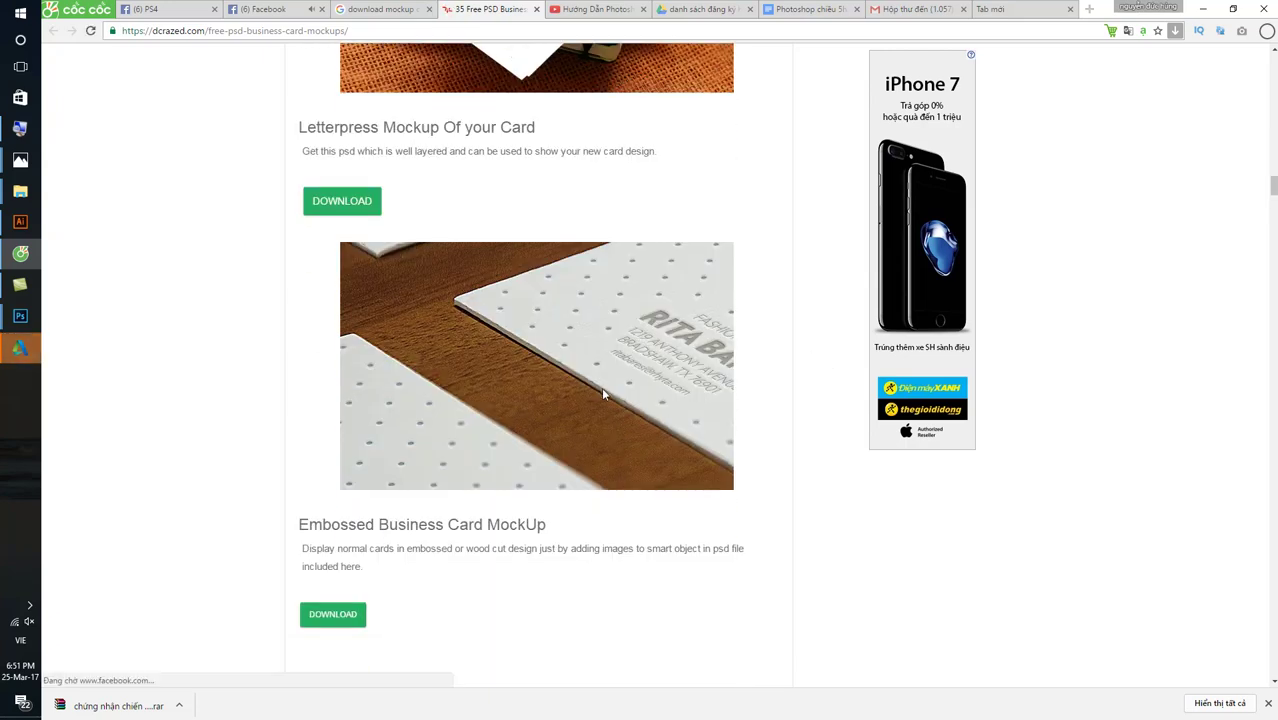
scroll(601, 386, "down", 3)
scroll(601, 388, "down", 6)
scroll(602, 395, "down", 1)
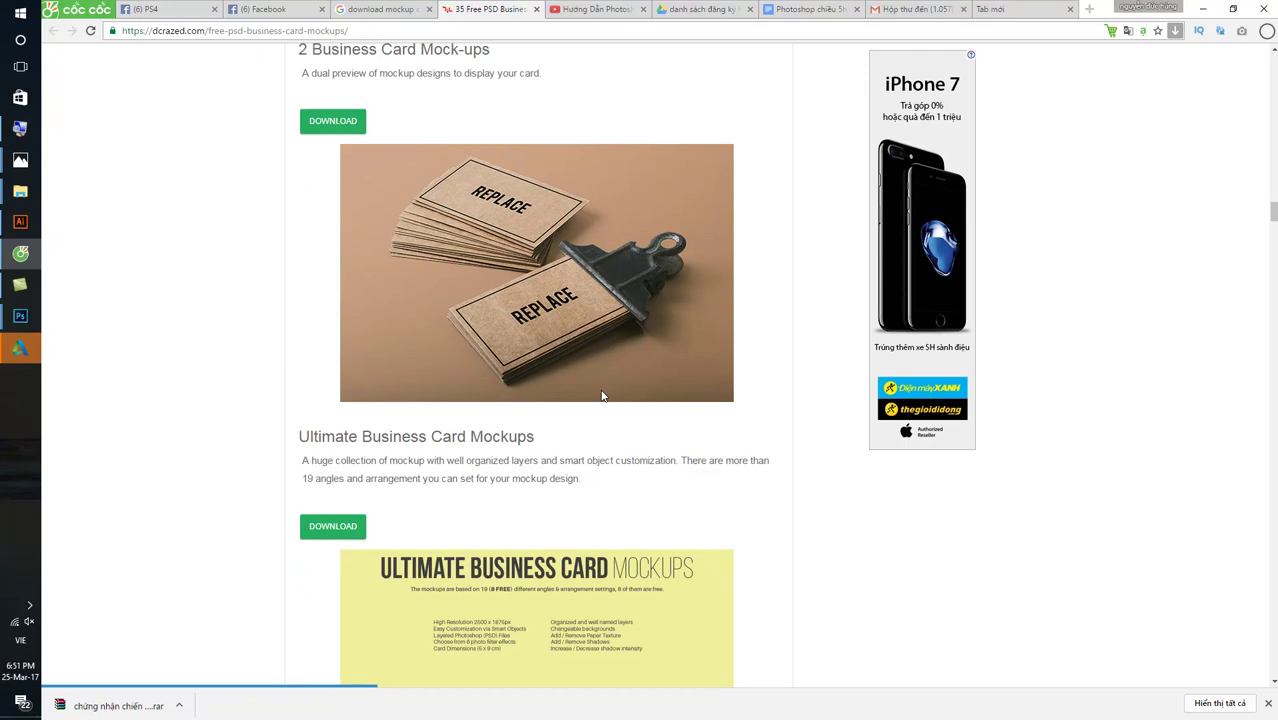
scroll(602, 395, "down", 2)
scroll(602, 396, "down", 2)
scroll(604, 398, "down", 6)
scroll(604, 398, "down", 5)
scroll(604, 398, "down", 2)
scroll(604, 398, "down", 5)
scroll(606, 398, "down", 5)
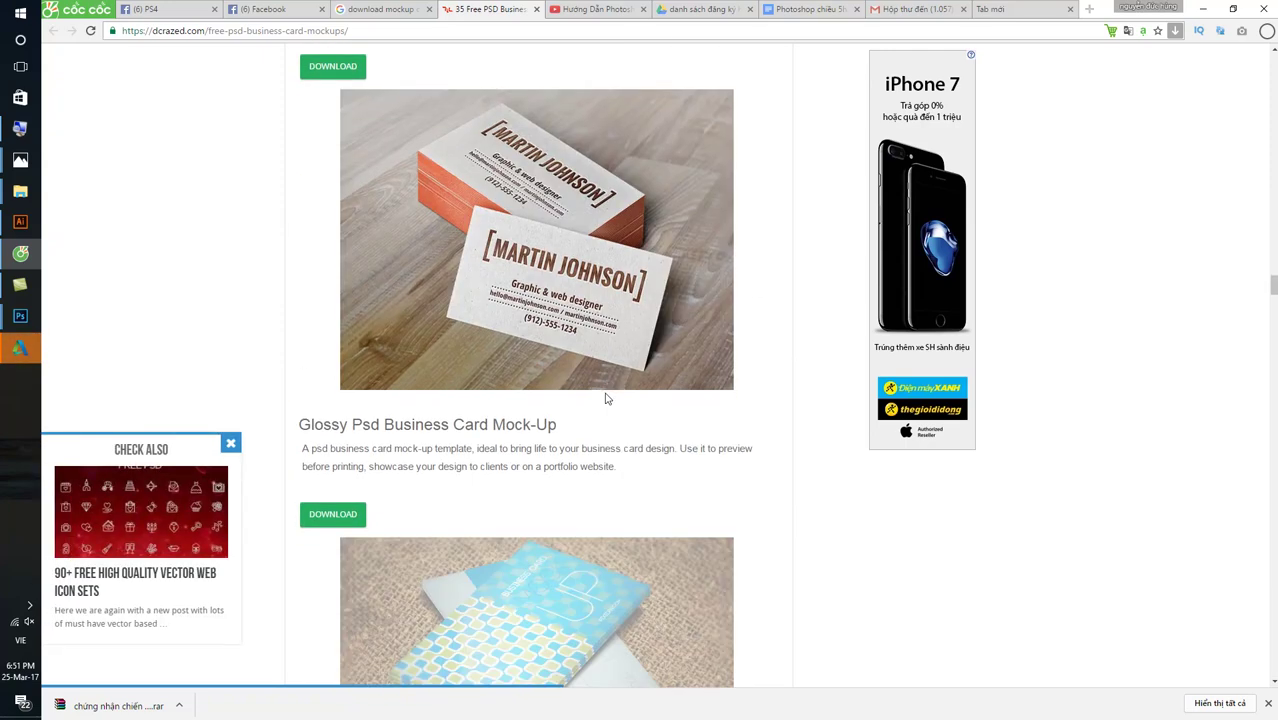
scroll(608, 389, "up", 3)
scroll(611, 397, "up", 1)
scroll(609, 397, "down", 3)
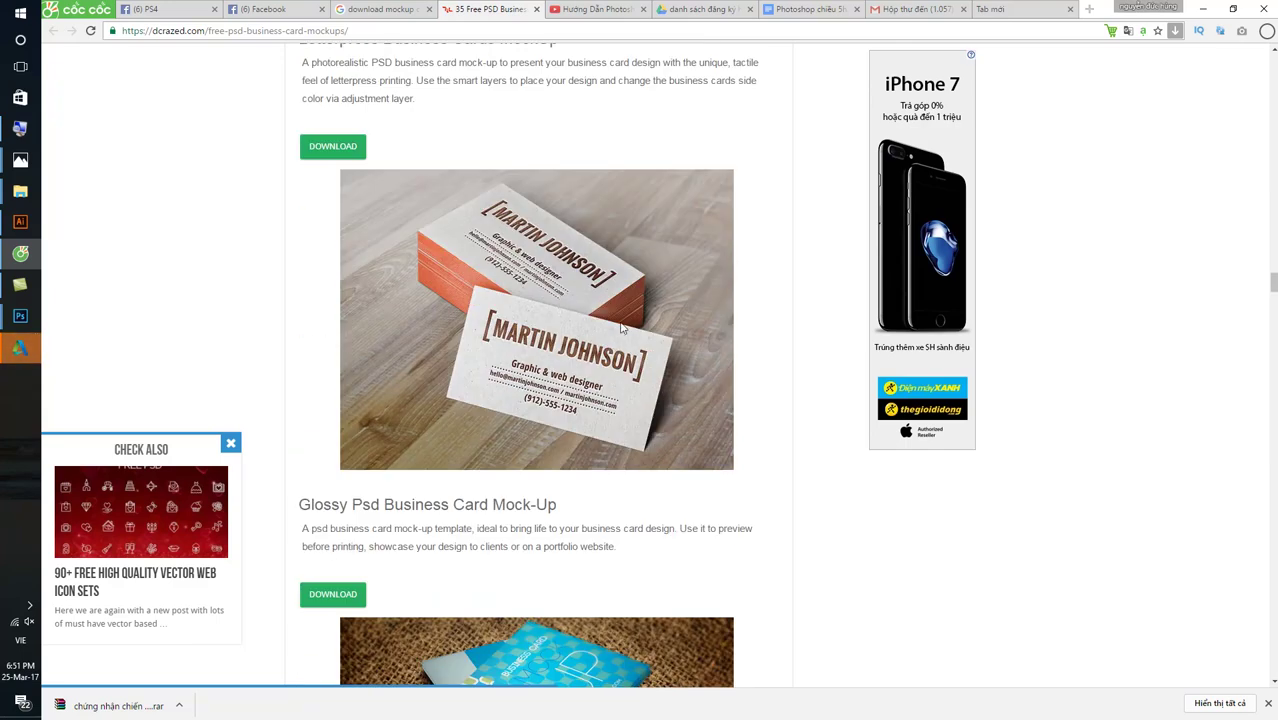
left_click(338, 155)
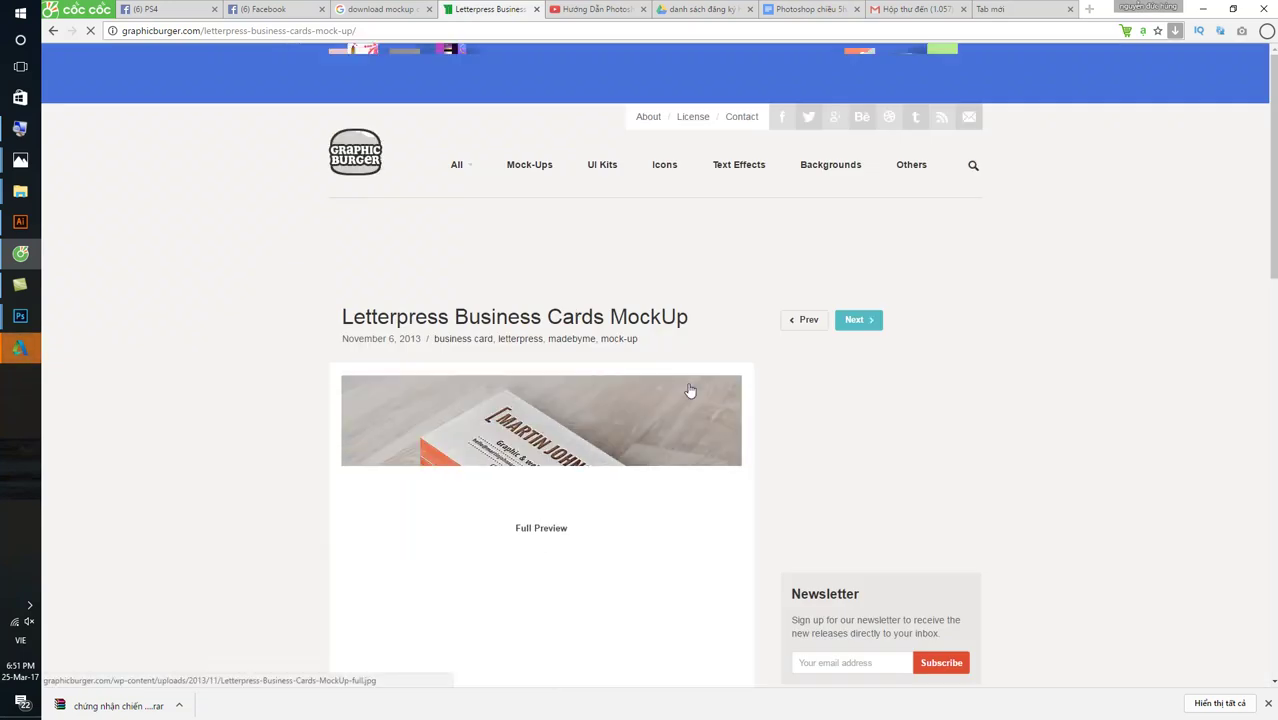
- Scroll the Letterpress Business Cards page and open Wine Packaging Mockups in a new tab
scroll(690, 392, "down", 1)
scroll(690, 392, "down", 2)
scroll(682, 400, "down", 3)
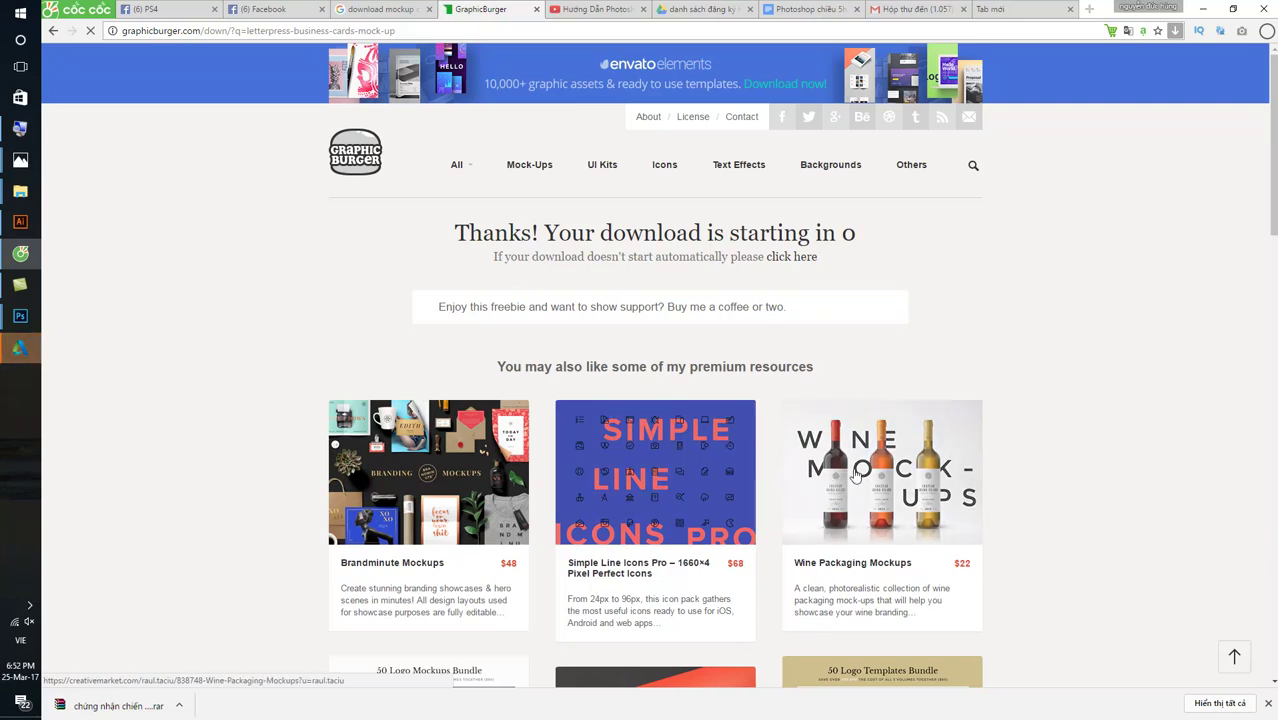
middle_click(862, 469)
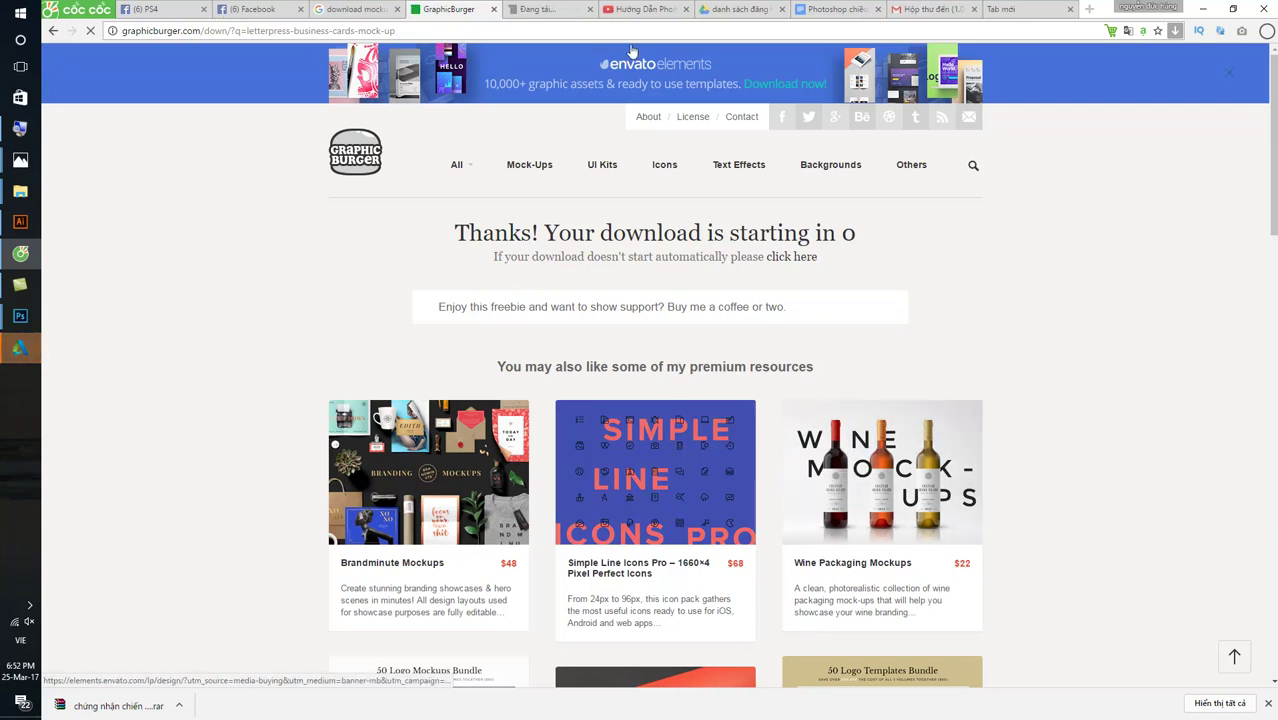
- Preview the Wine Packaging Mockups tab, then go back to the GraphicBurger download page
left_click(556, 8)
left_click(500, 8)
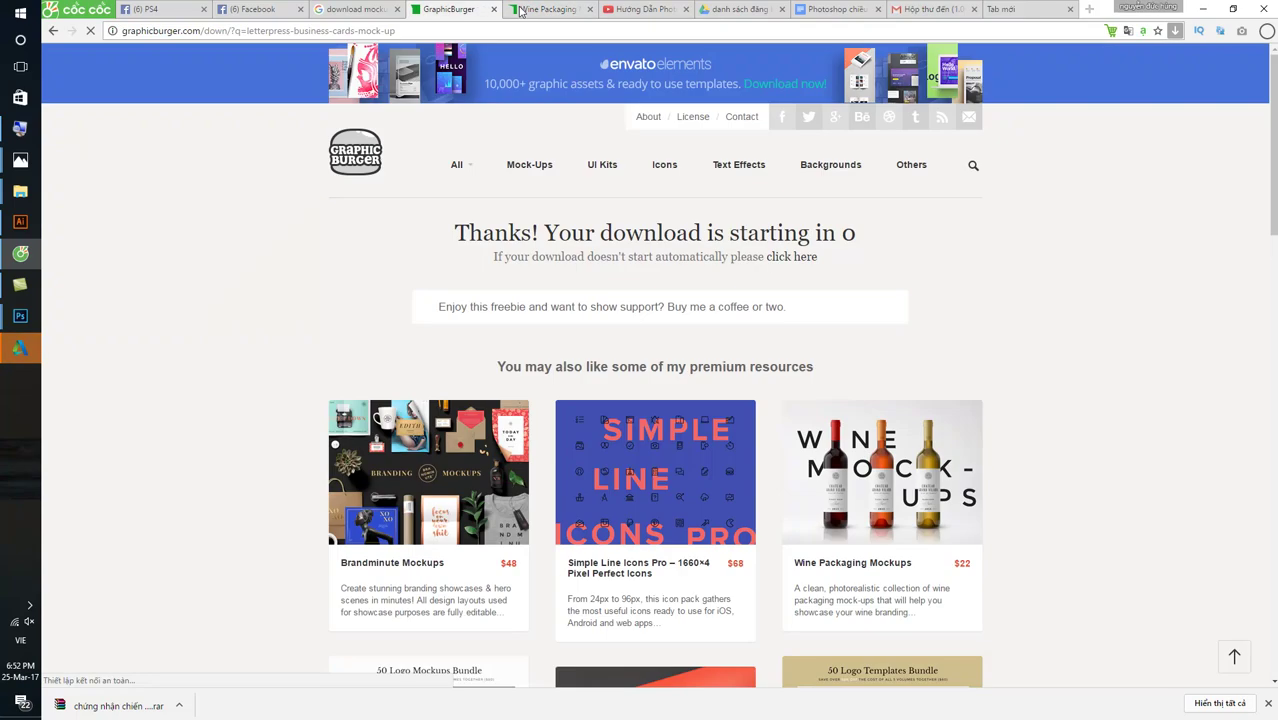
left_click(548, 9)
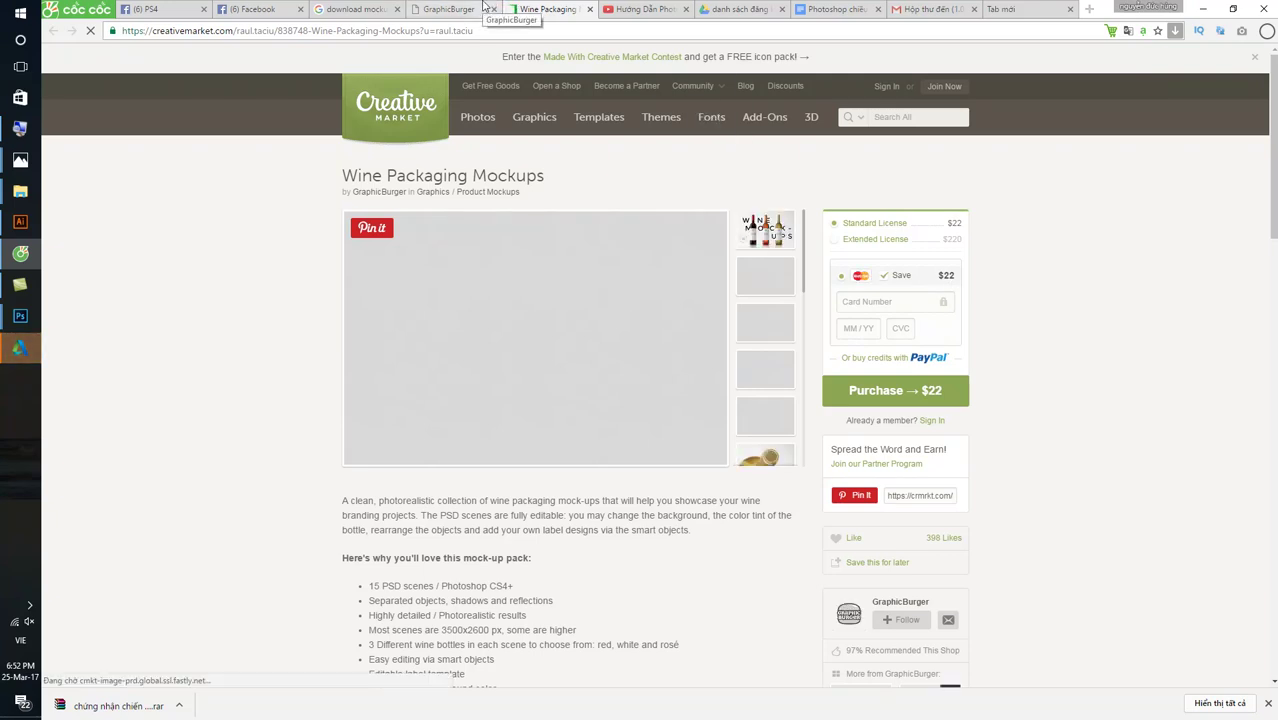
left_click(484, 8)
scroll(616, 279, "down", 3)
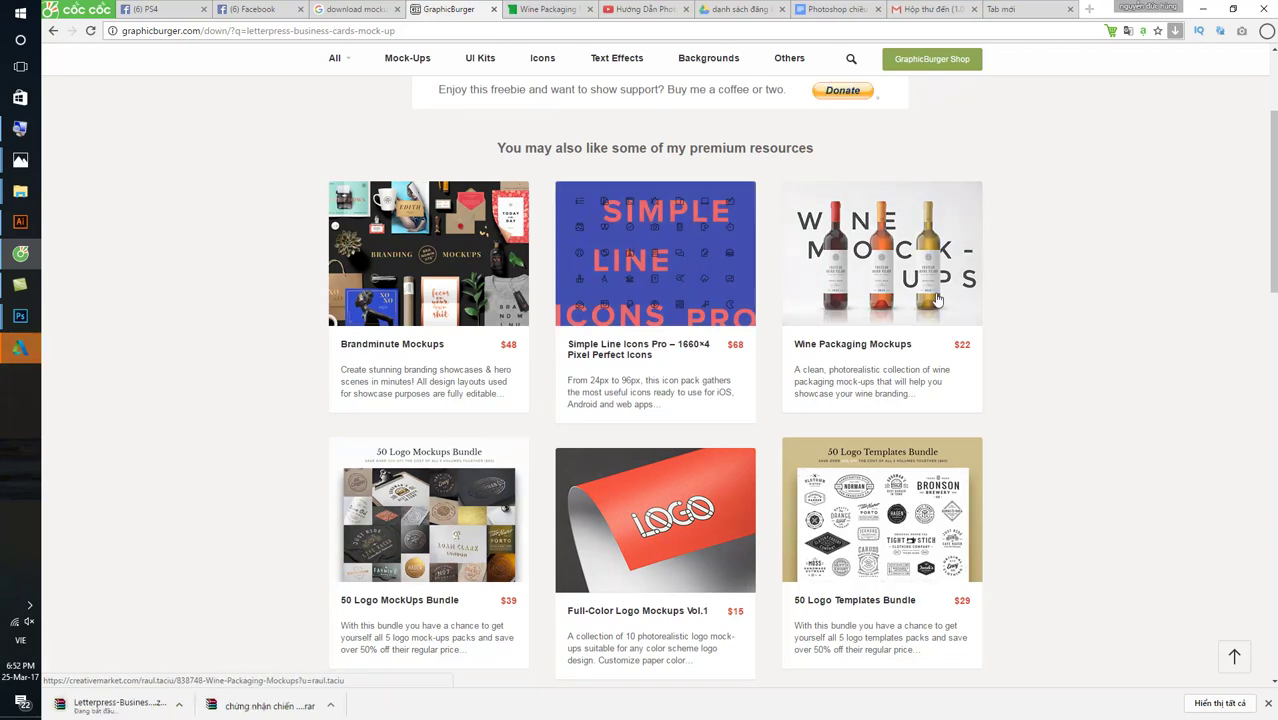
scroll(931, 303, "down", 3)
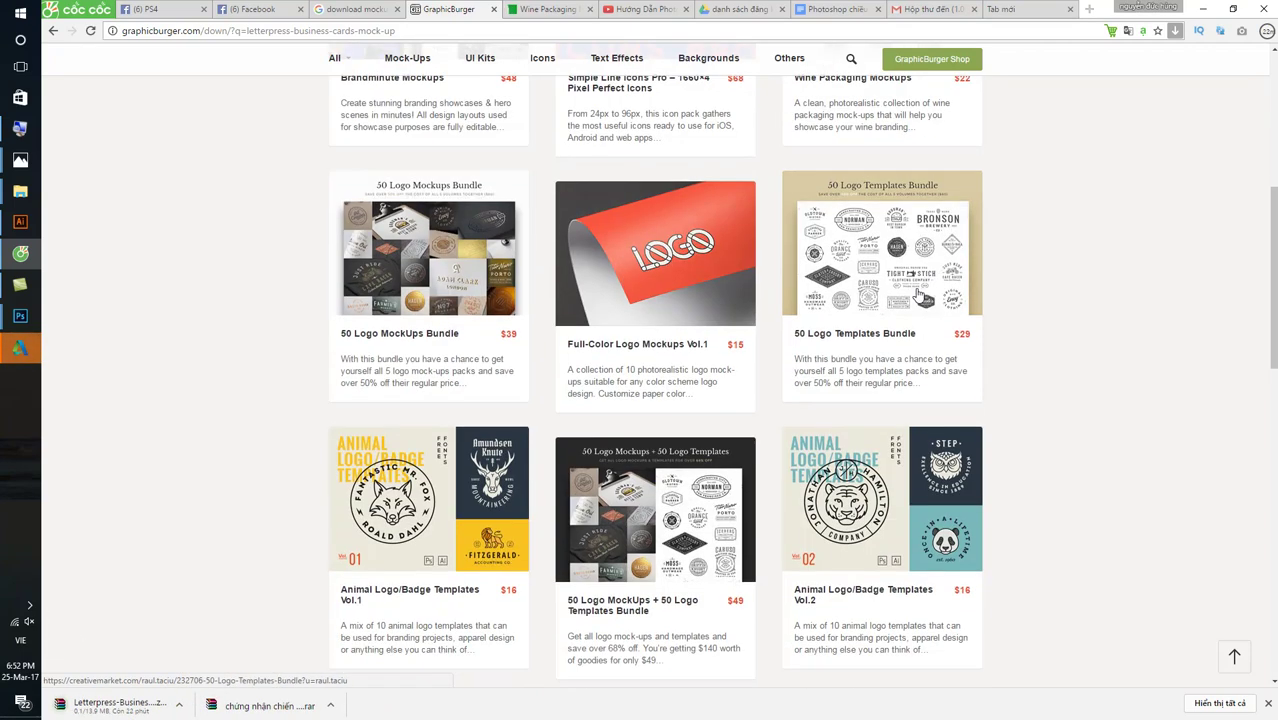